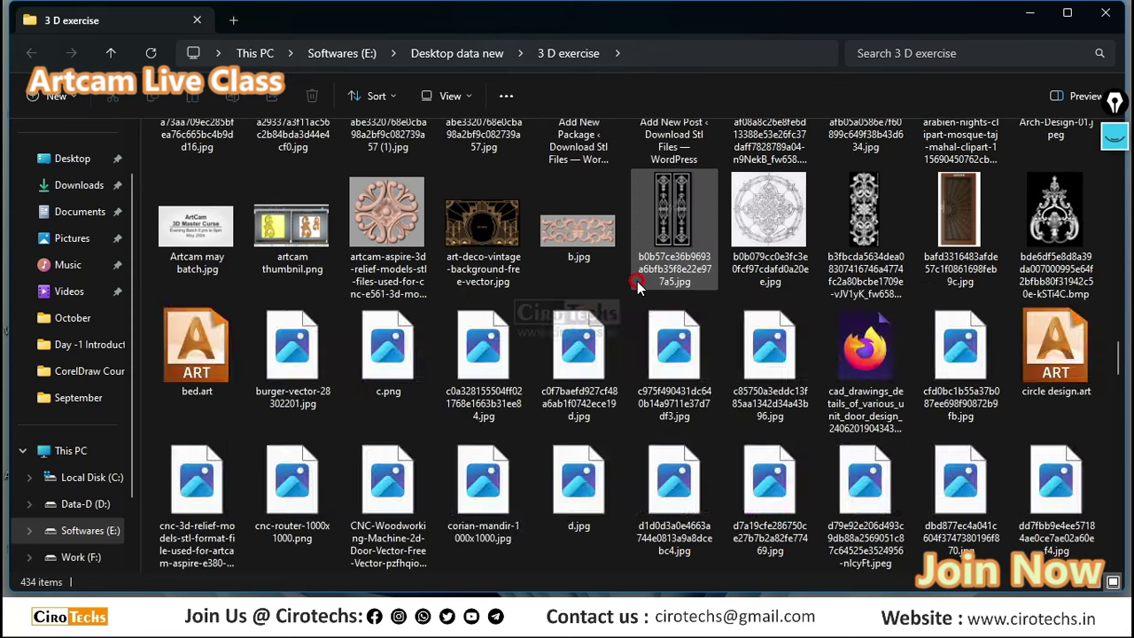
Step: Open f.jpg from the 3 D exercise folder in a maximized image viewer and examine the carved rosette
scroll(637, 283, "down", 2)
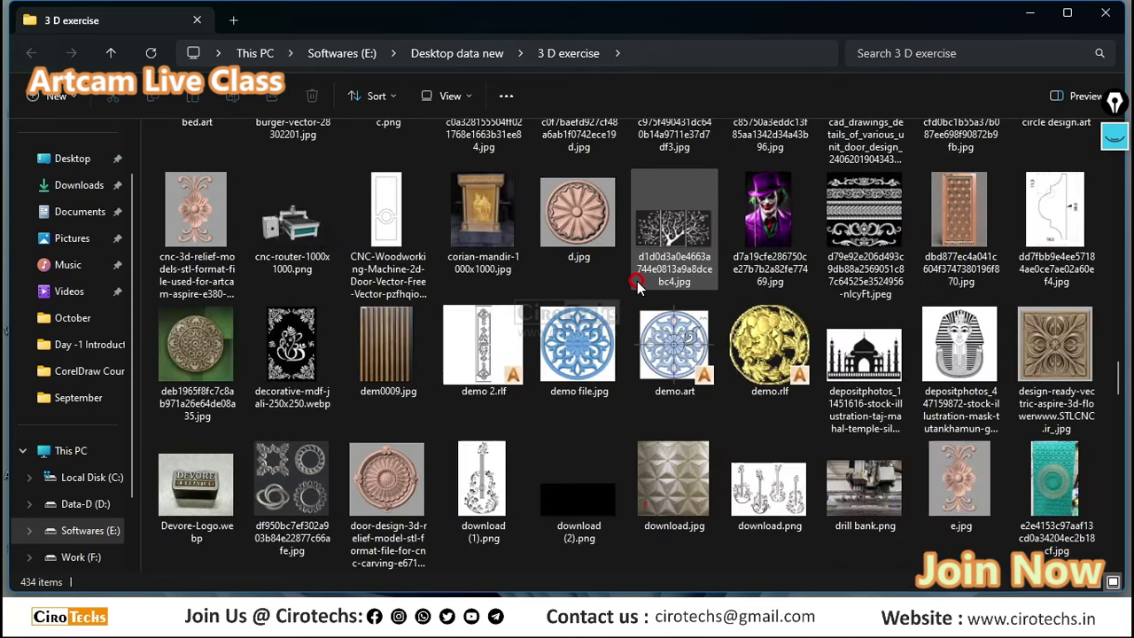
scroll(638, 284, "up", 2)
scroll(638, 284, "down", 2)
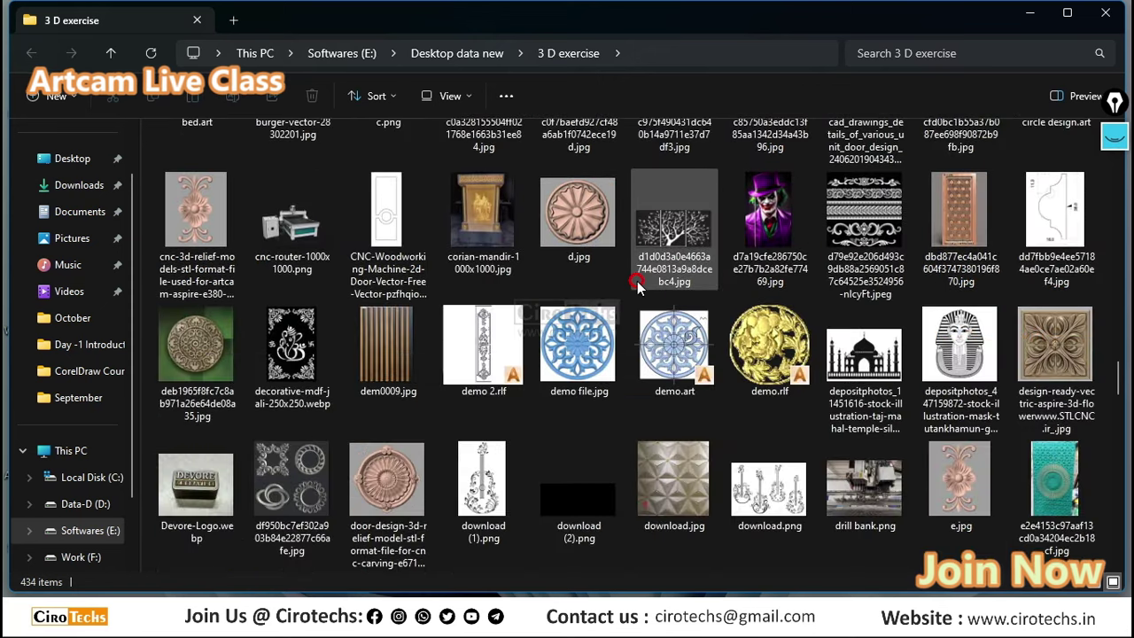
scroll(637, 285, "down", 2)
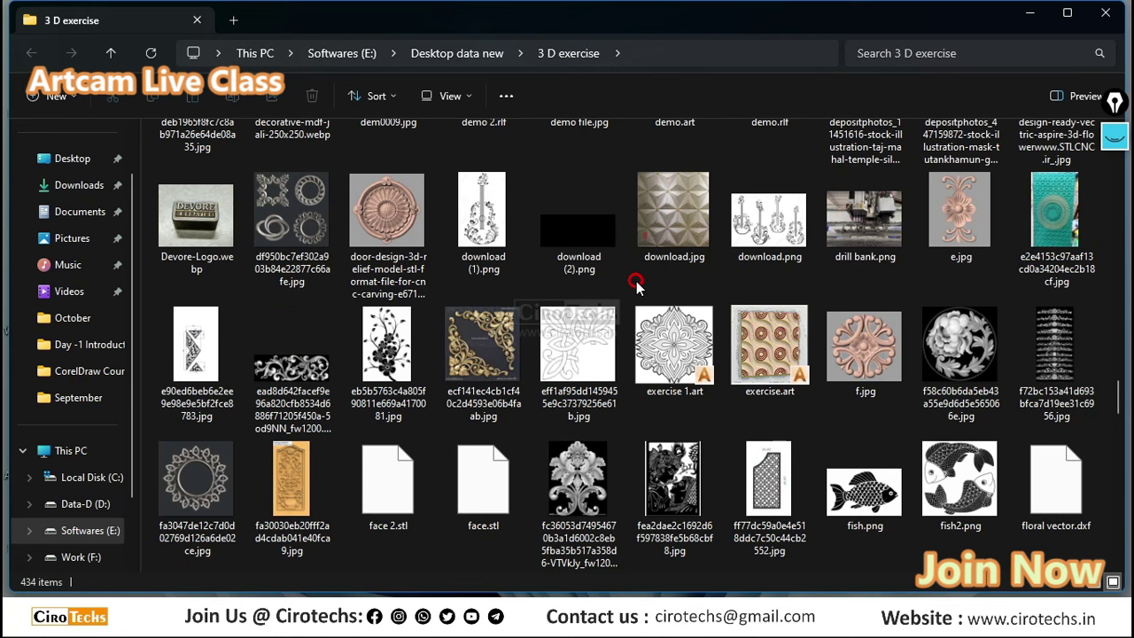
left_click(879, 360)
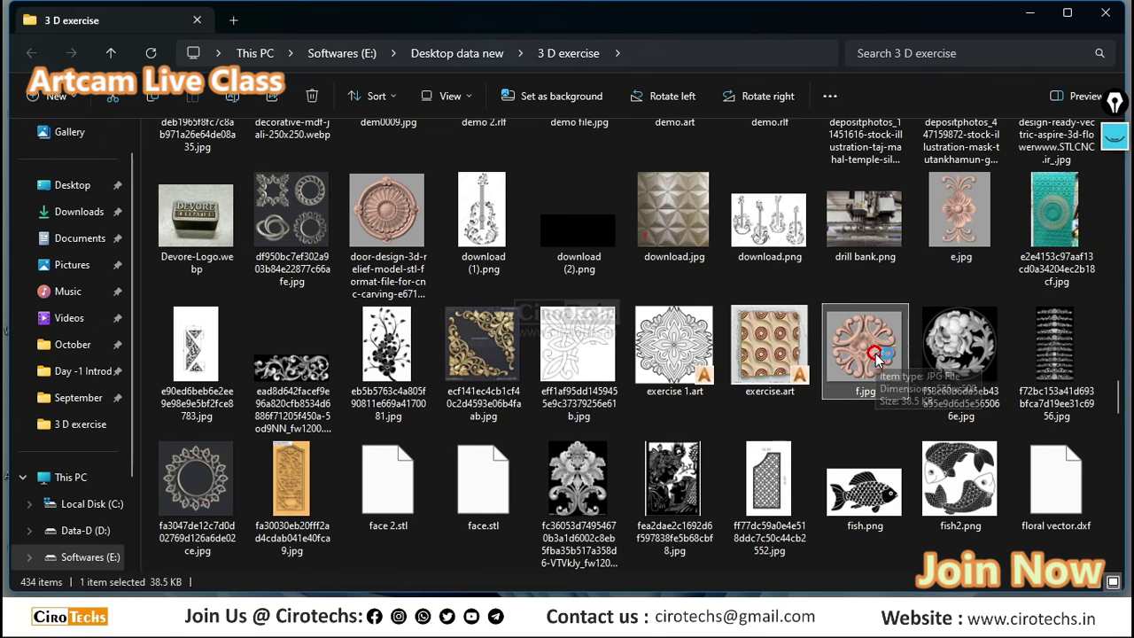
double_click(875, 355)
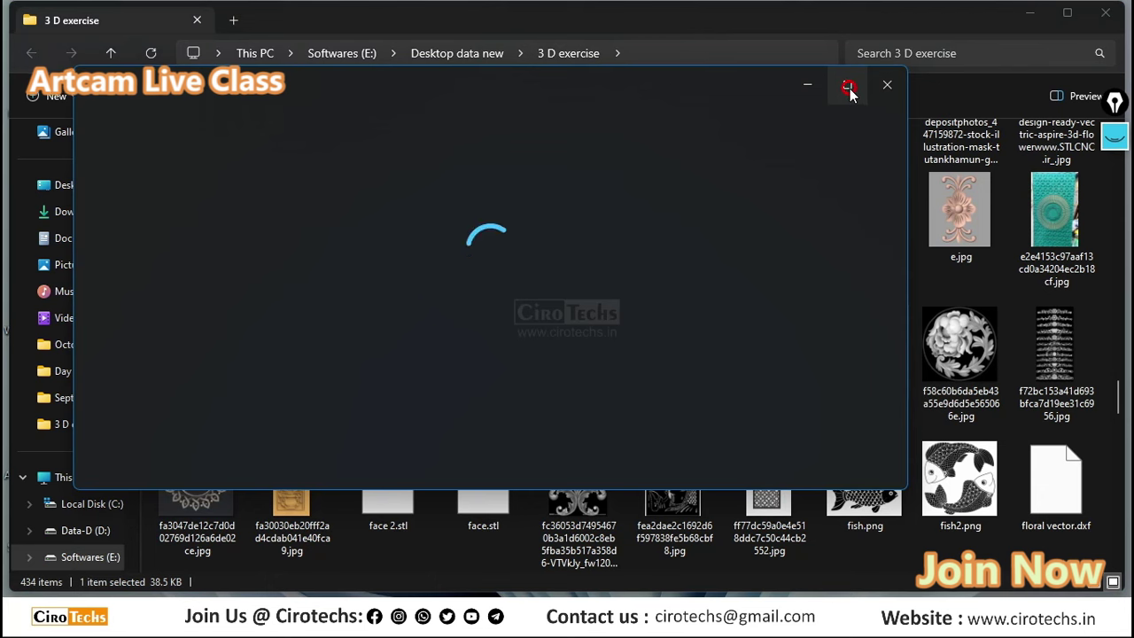
mouse_move(849, 92)
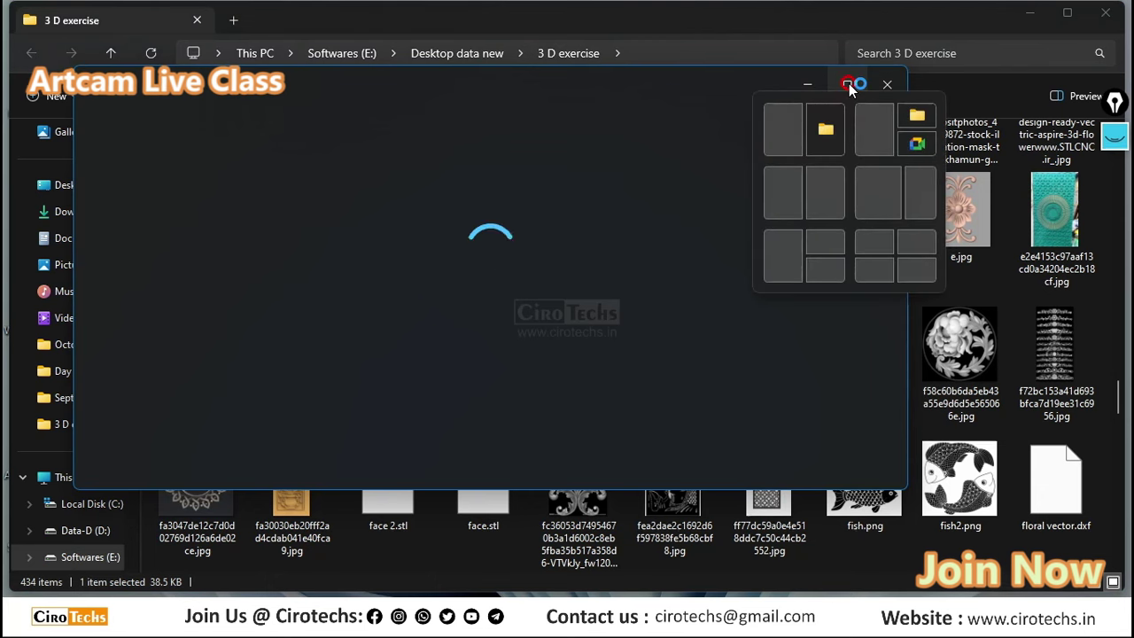
left_click(848, 85)
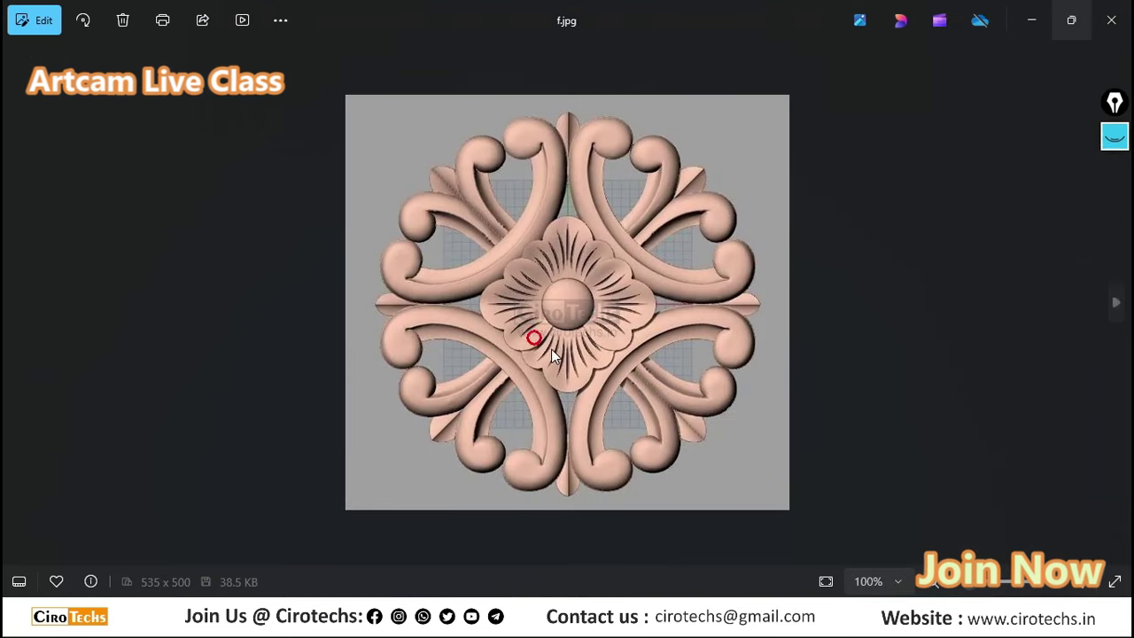
scroll(551, 349, "up", 3)
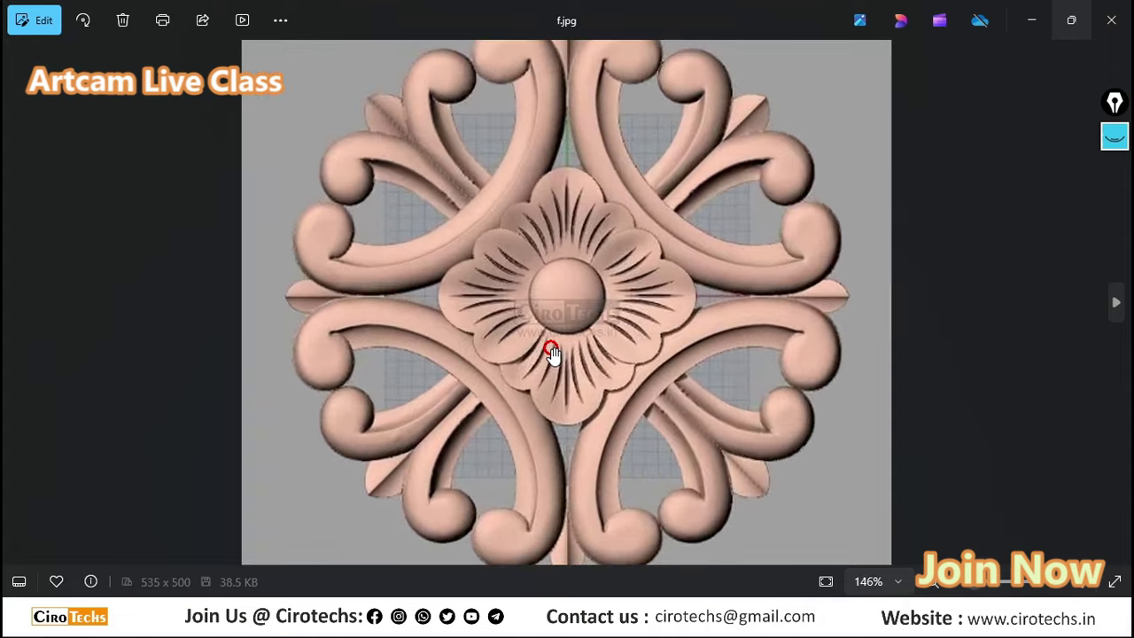
scroll(551, 350, "down", 2)
scroll(551, 349, "down", 1)
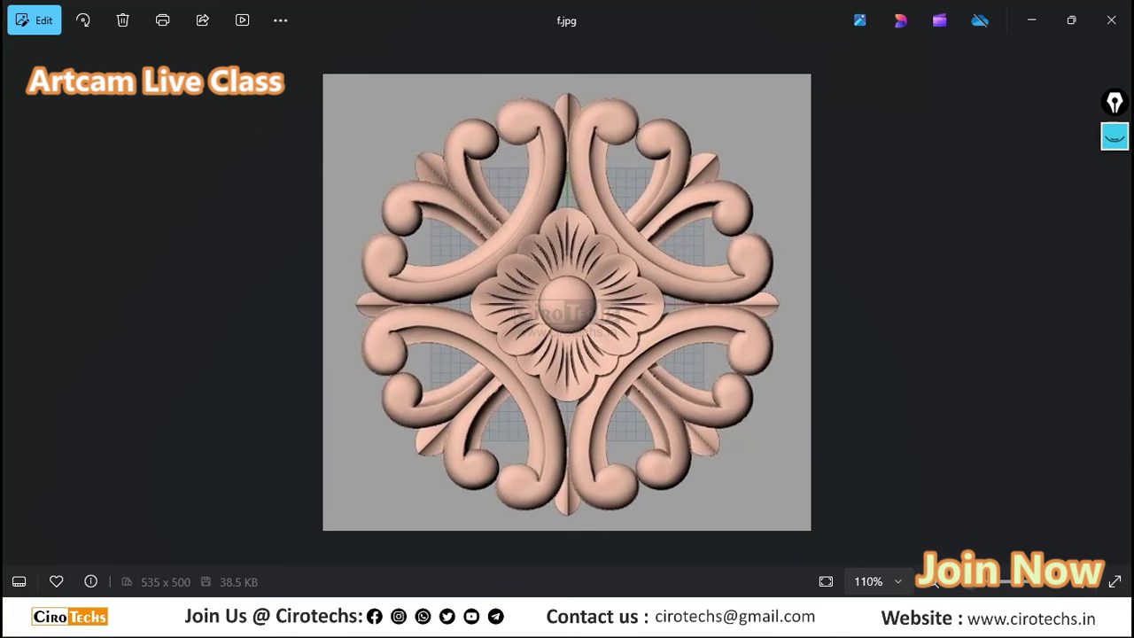
Step: Switch to Autodesk ArtCAM and start importing an image as a bitmap layer
mouse_move(620, 629)
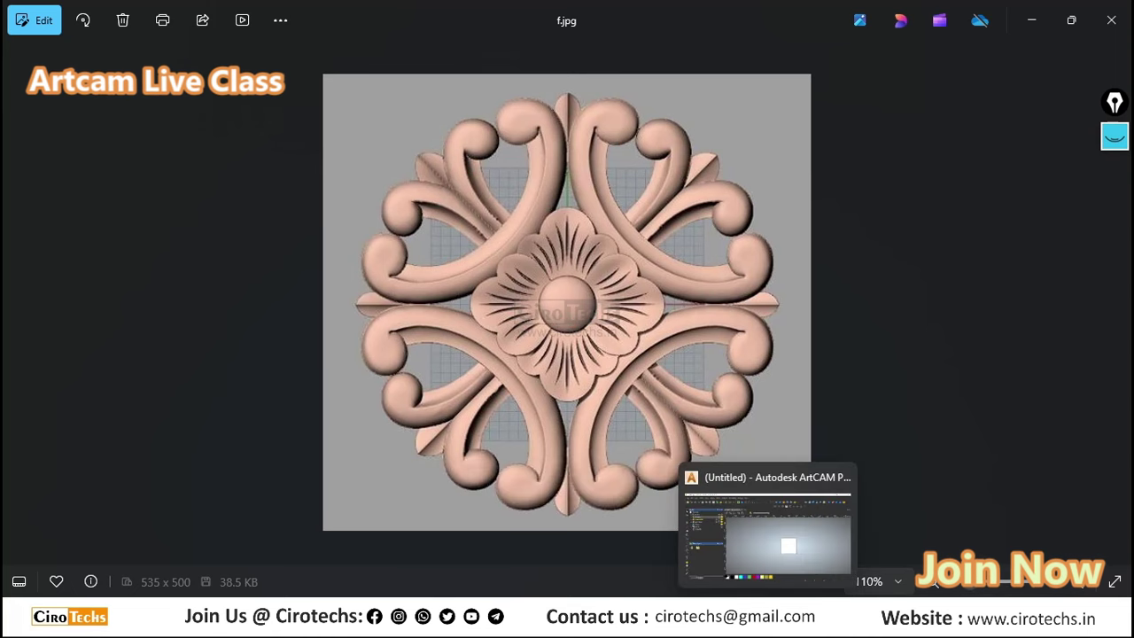
left_click(759, 620)
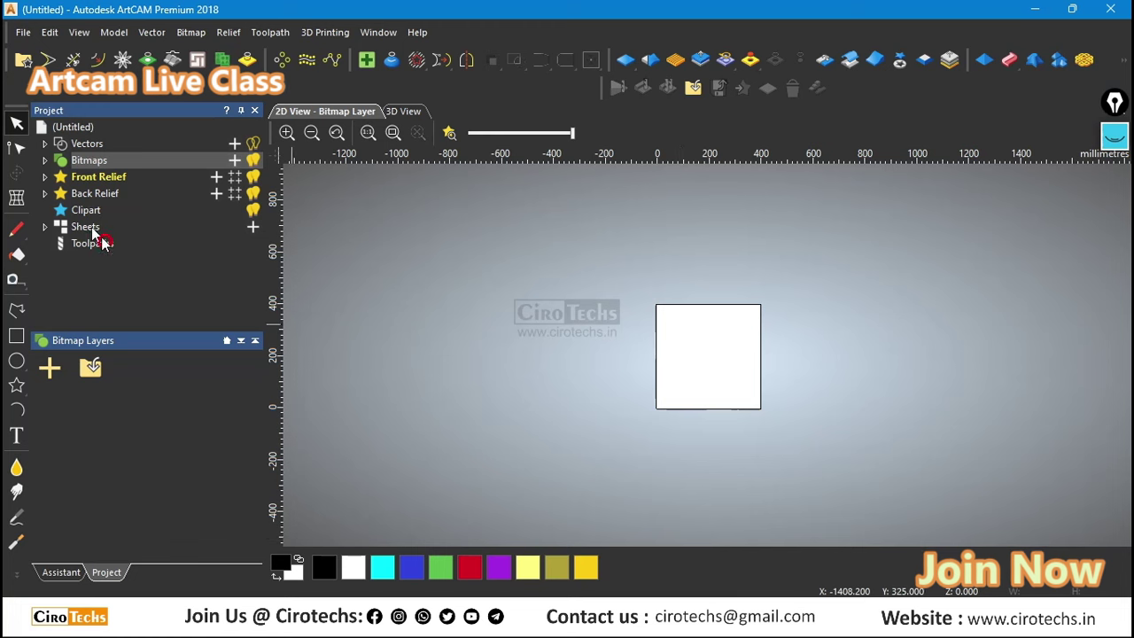
right_click(89, 166)
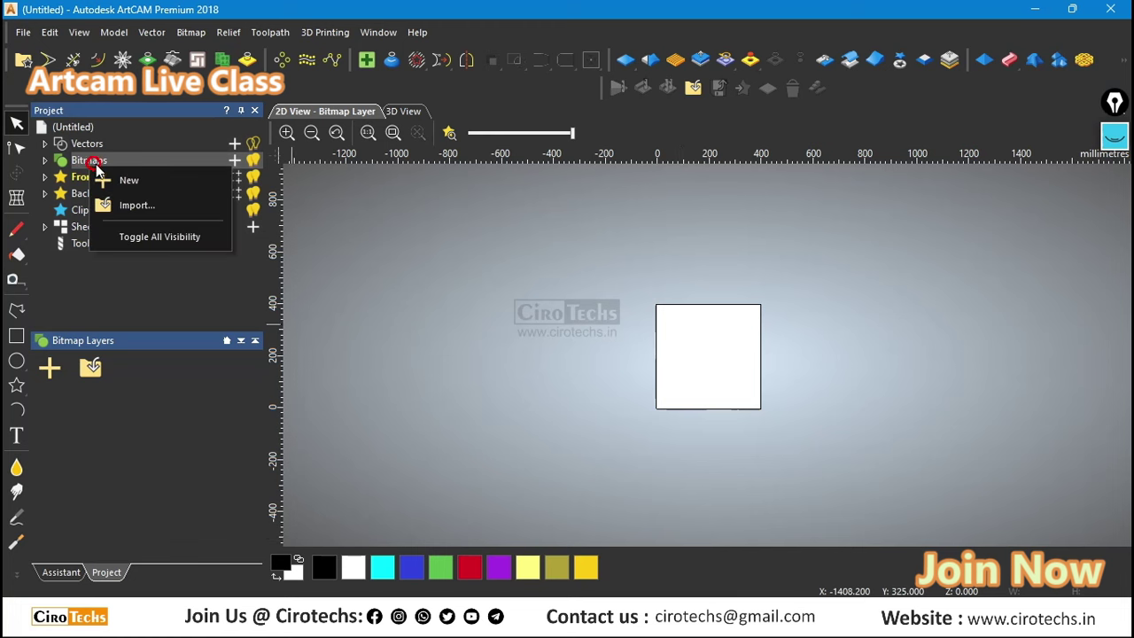
left_click(133, 205)
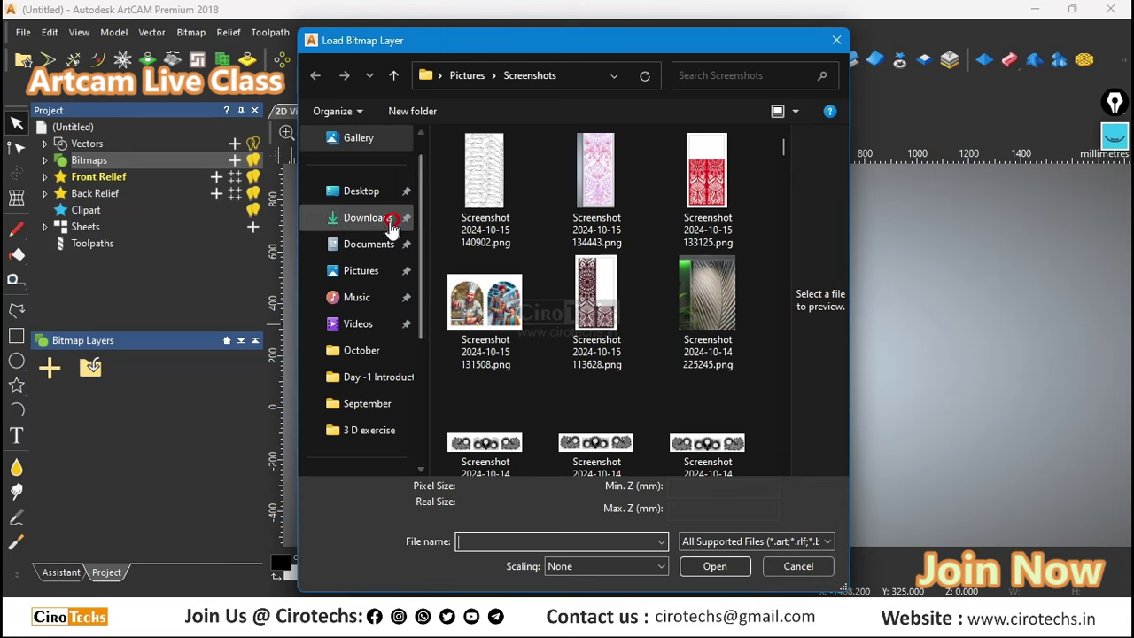
Step: Browse to the desktop and open the 3 D exercise shortcut folder for the bitmap import
left_click(361, 190)
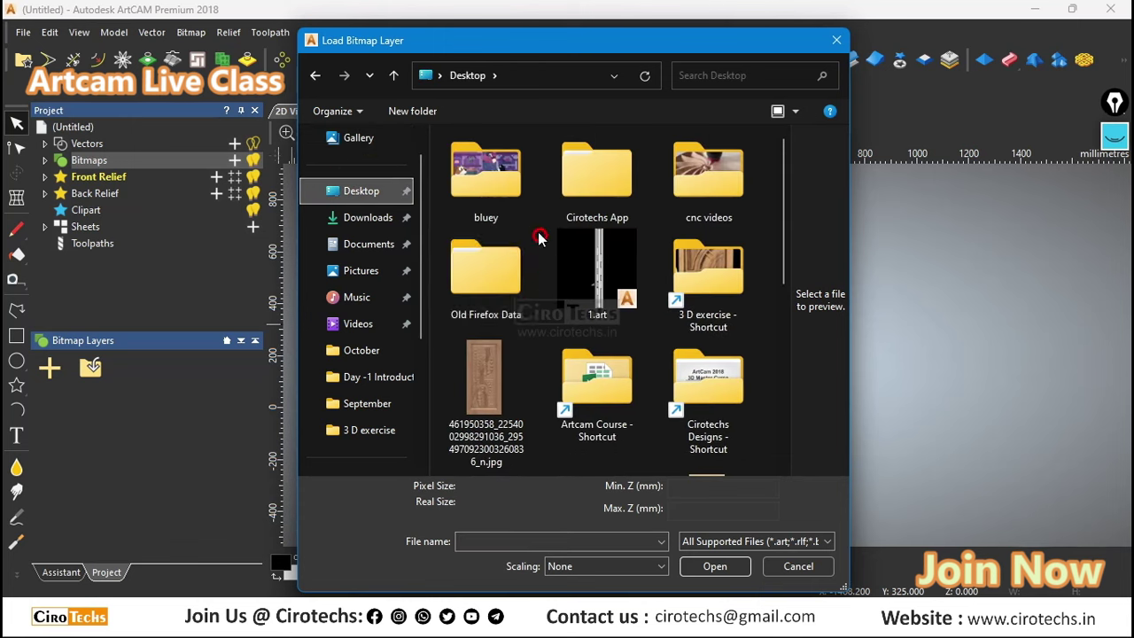
left_click(577, 416)
scroll(577, 415, "down", 1)
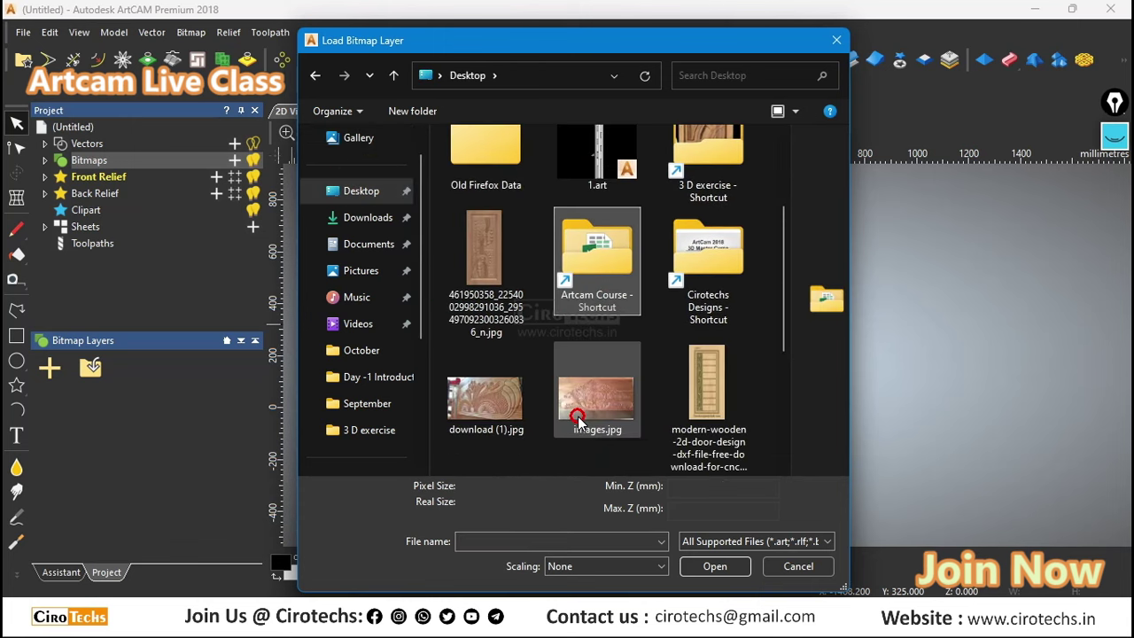
scroll(577, 416, "down", 1)
scroll(571, 418, "down", 1)
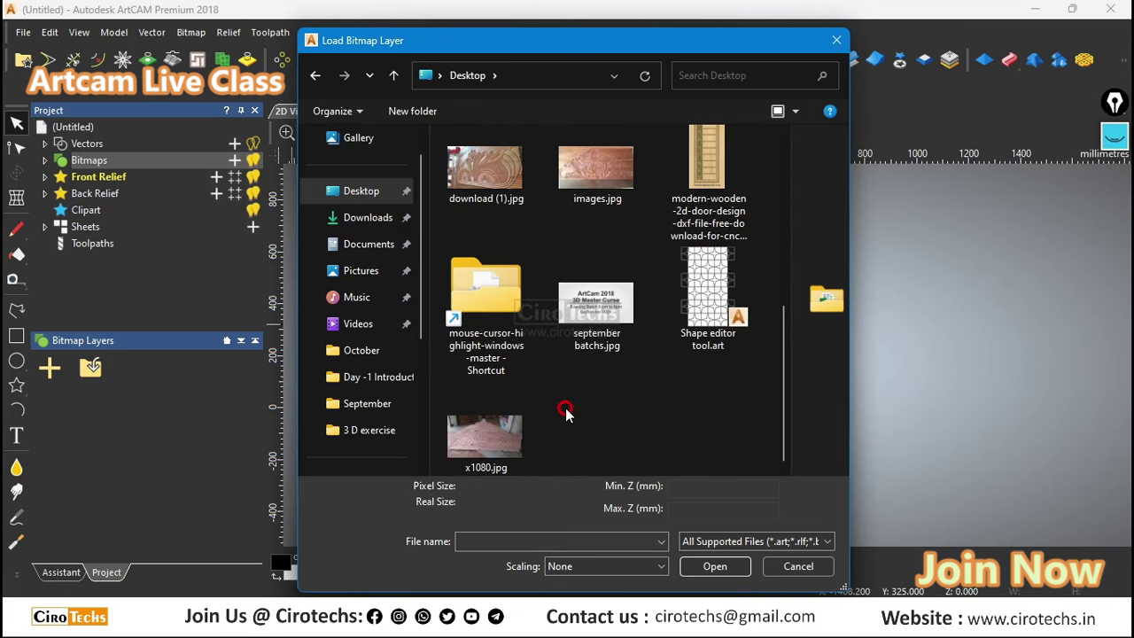
scroll(549, 399, "up", 1)
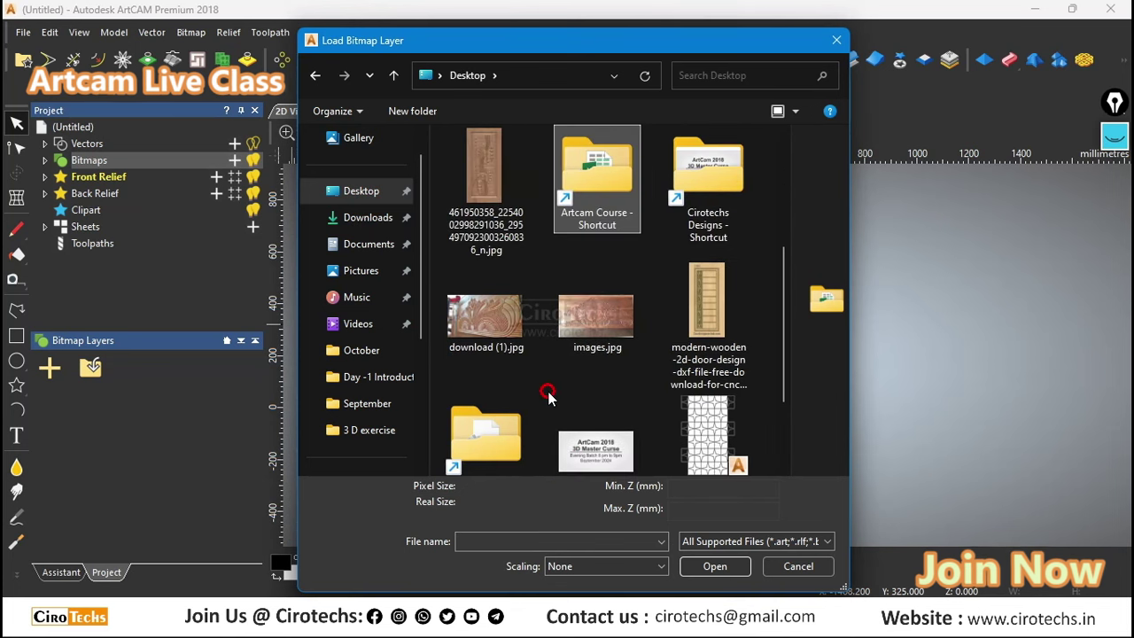
scroll(548, 397, "up", 2)
double_click(675, 285)
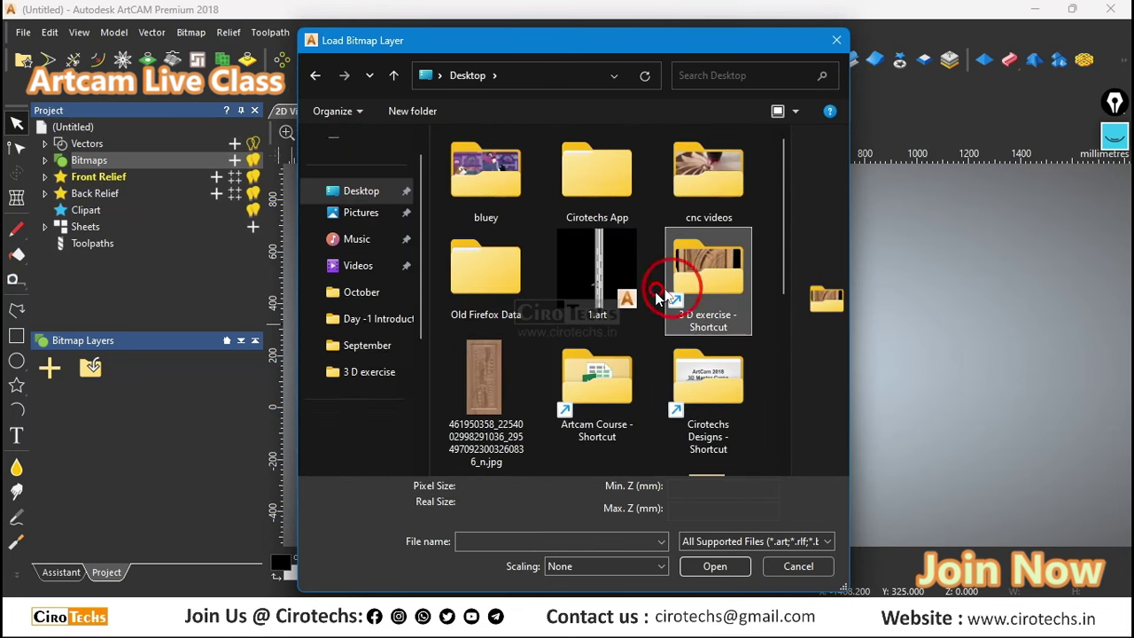
Step: Import the rosette image artcam-aspire-3d-relief-models-stl-files-used-for-cnc-e561 as a bitmap layer with scaling set to Fit
scroll(650, 290, "down", 1)
scroll(643, 291, "down", 8)
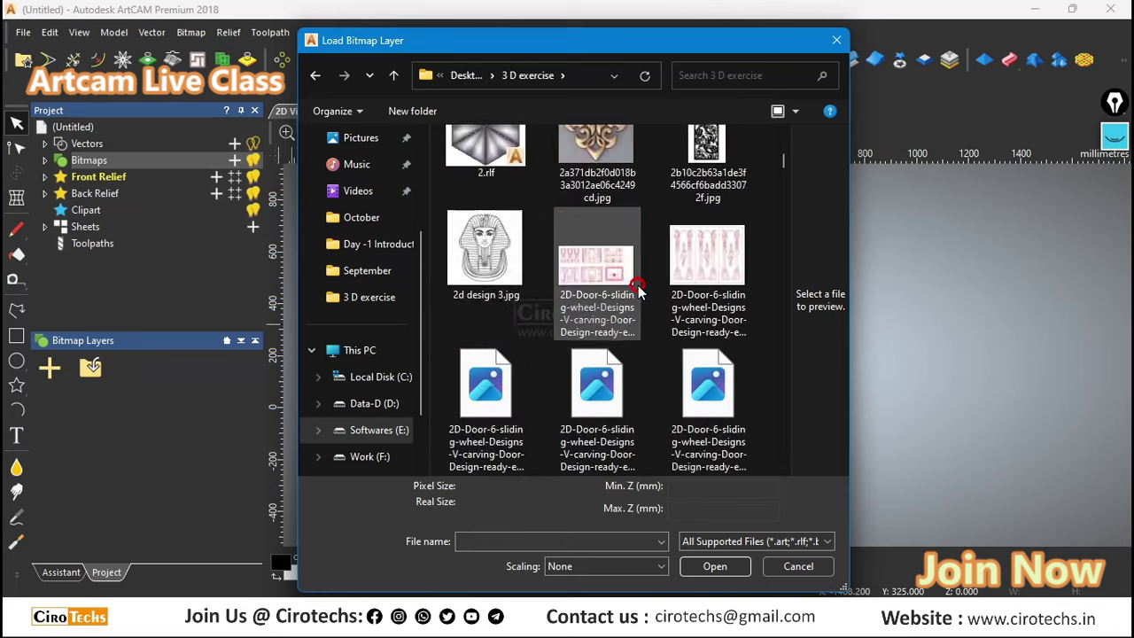
scroll(638, 290, "down", 10)
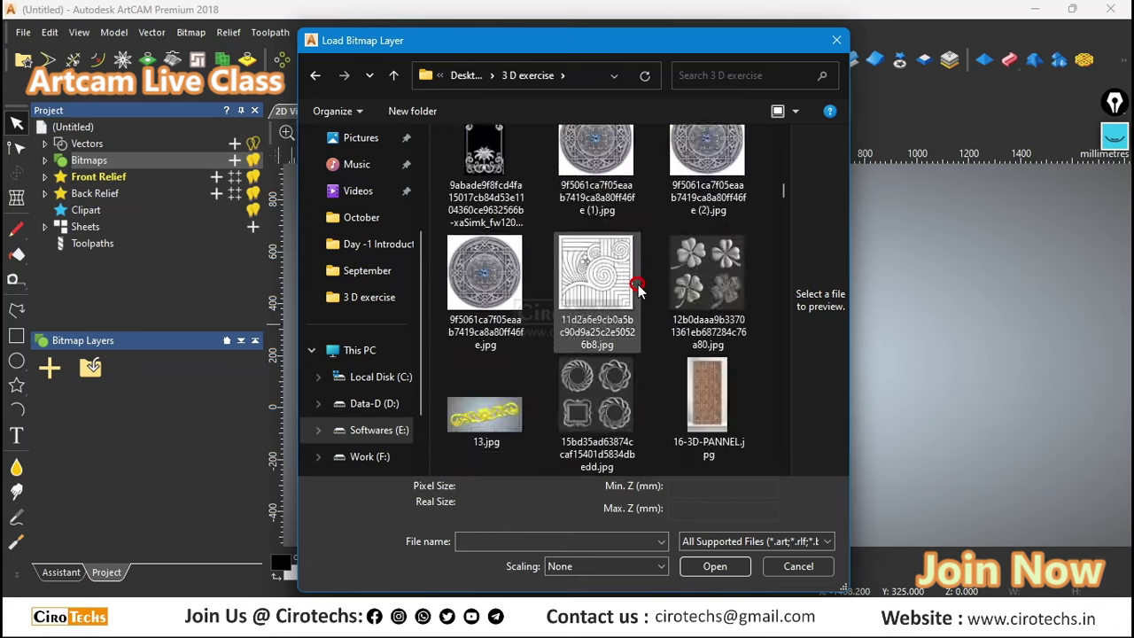
scroll(637, 289, "down", 10)
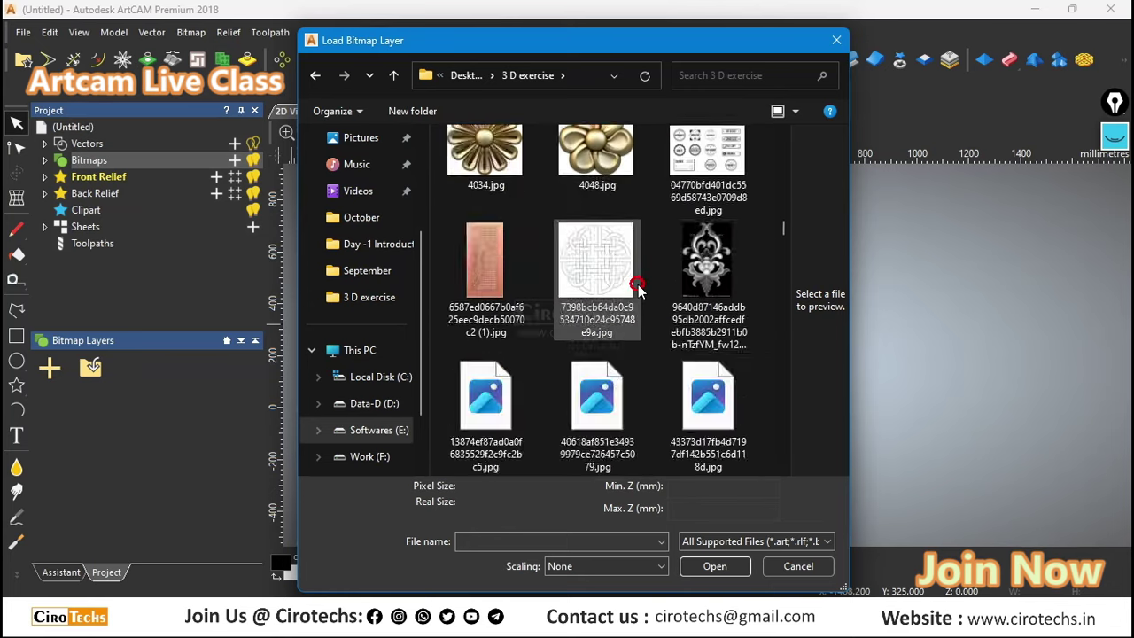
scroll(637, 289, "up", 2)
scroll(637, 289, "down", 6)
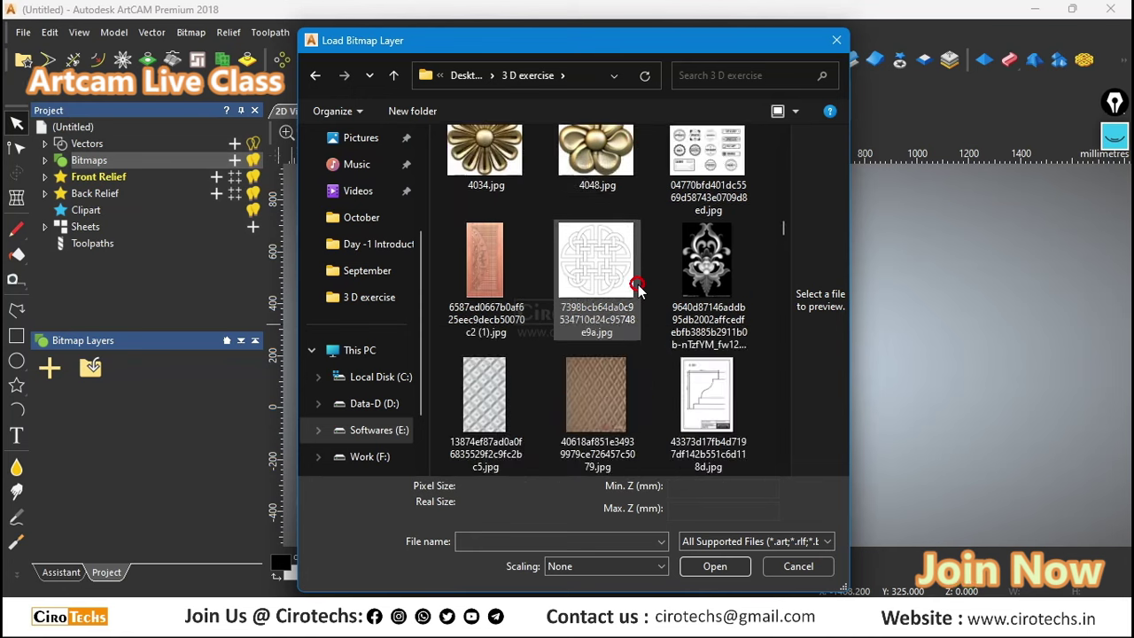
scroll(638, 289, "down", 4)
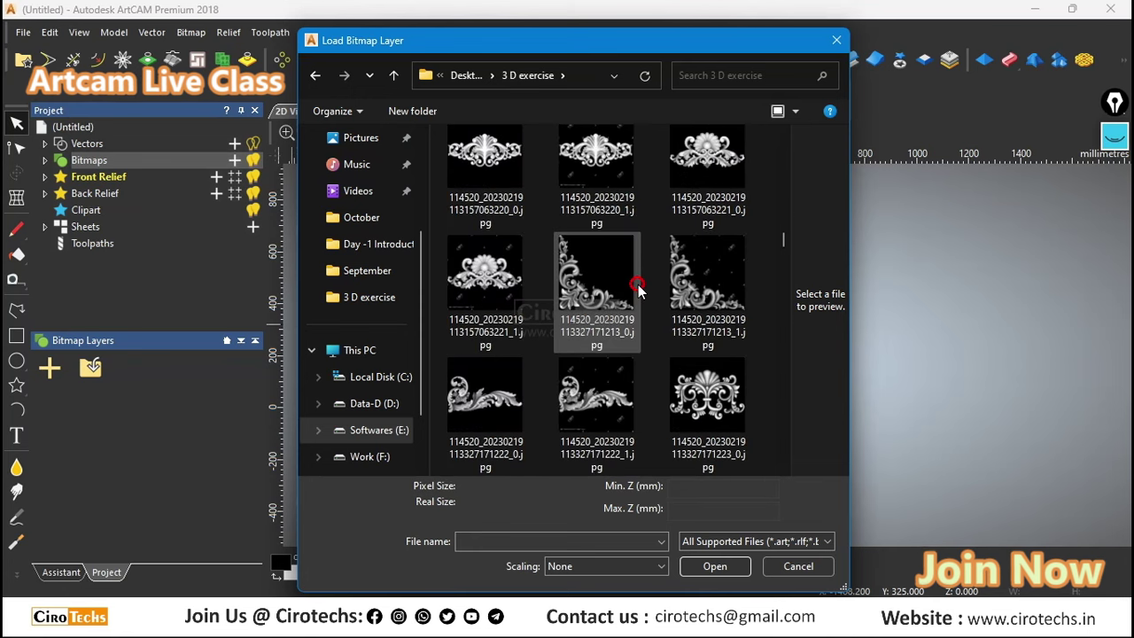
scroll(637, 288, "down", 6)
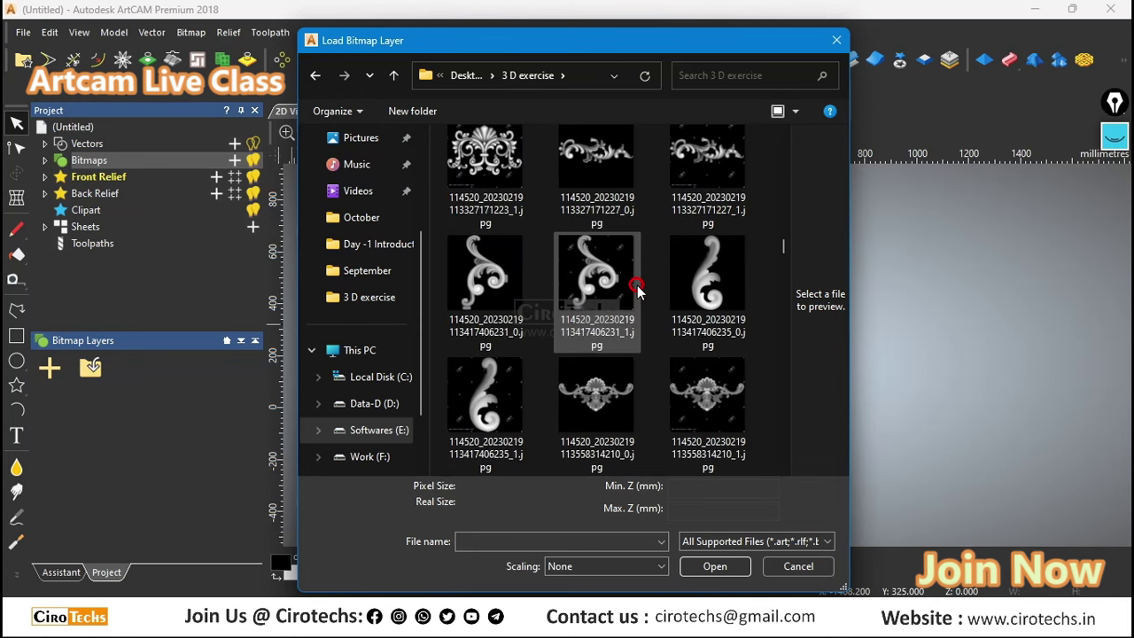
scroll(638, 288, "down", 8)
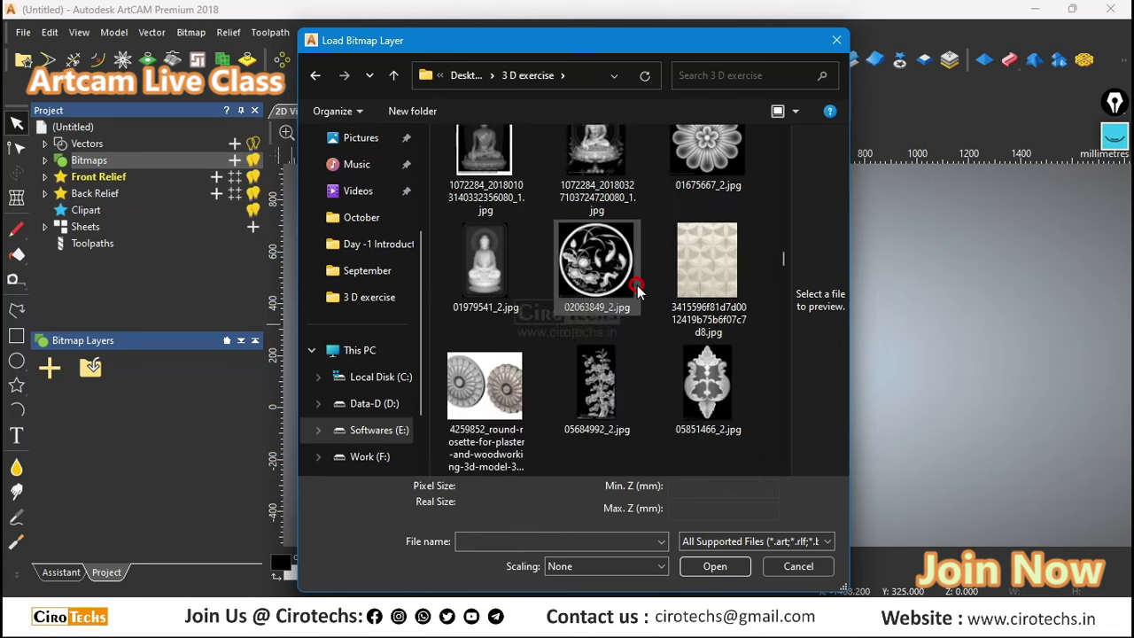
scroll(638, 289, "down", 8)
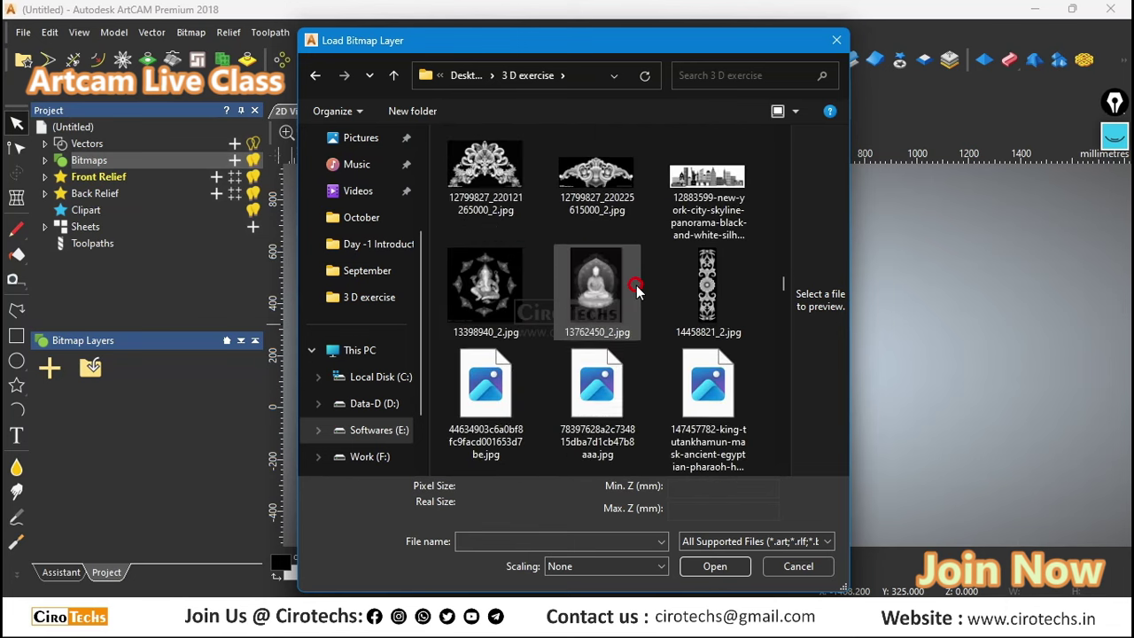
scroll(636, 289, "down", 6)
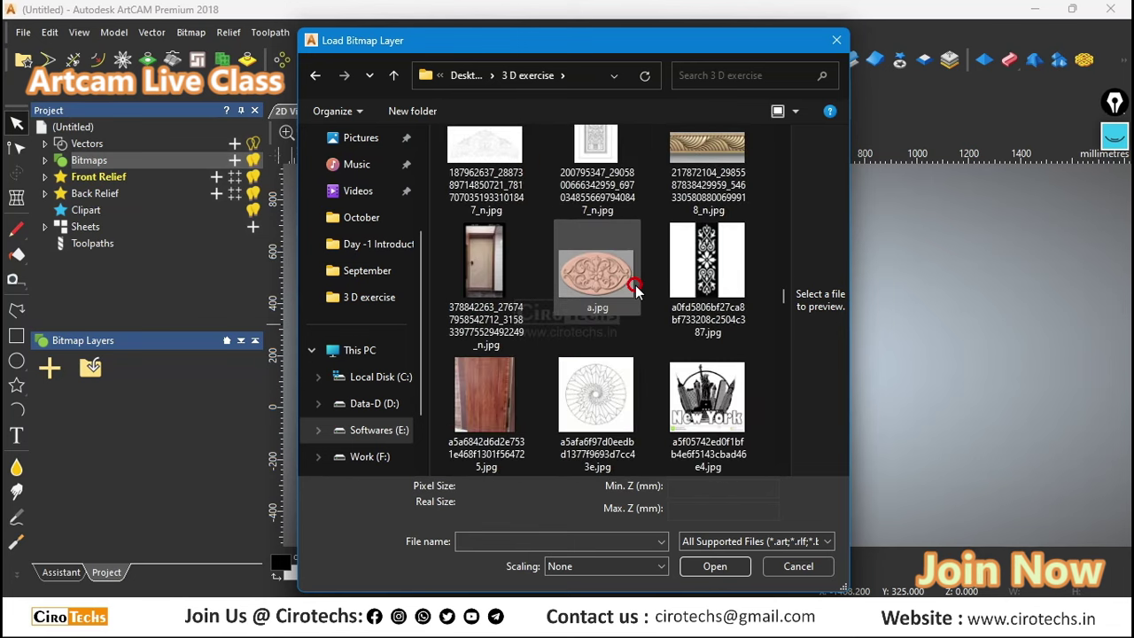
scroll(636, 289, "down", 8)
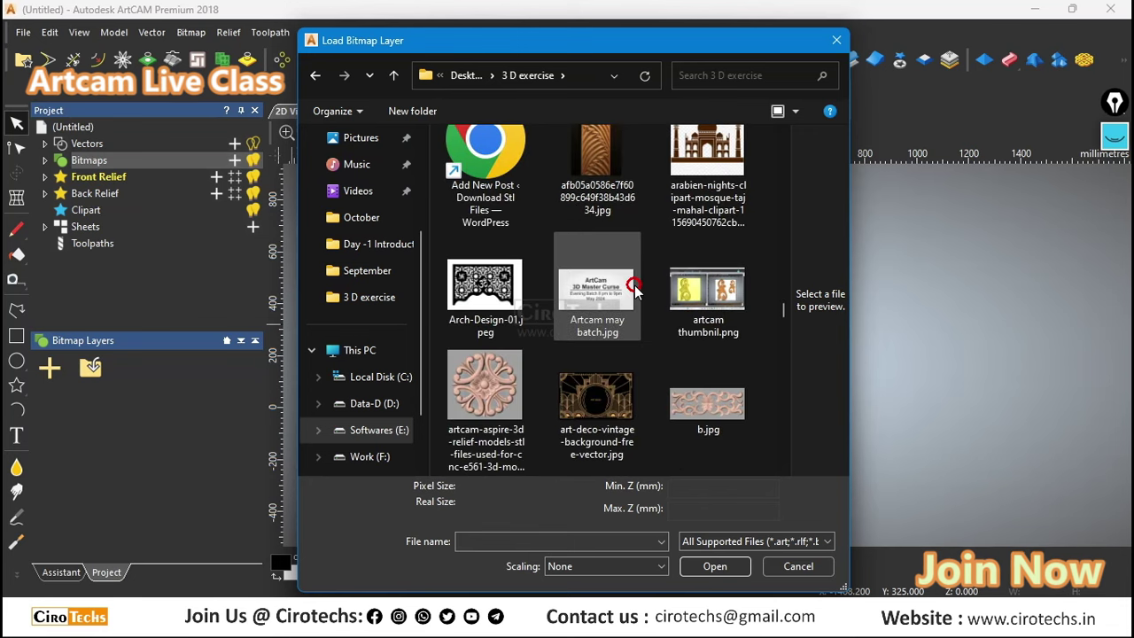
left_click(484, 386)
left_click(589, 566)
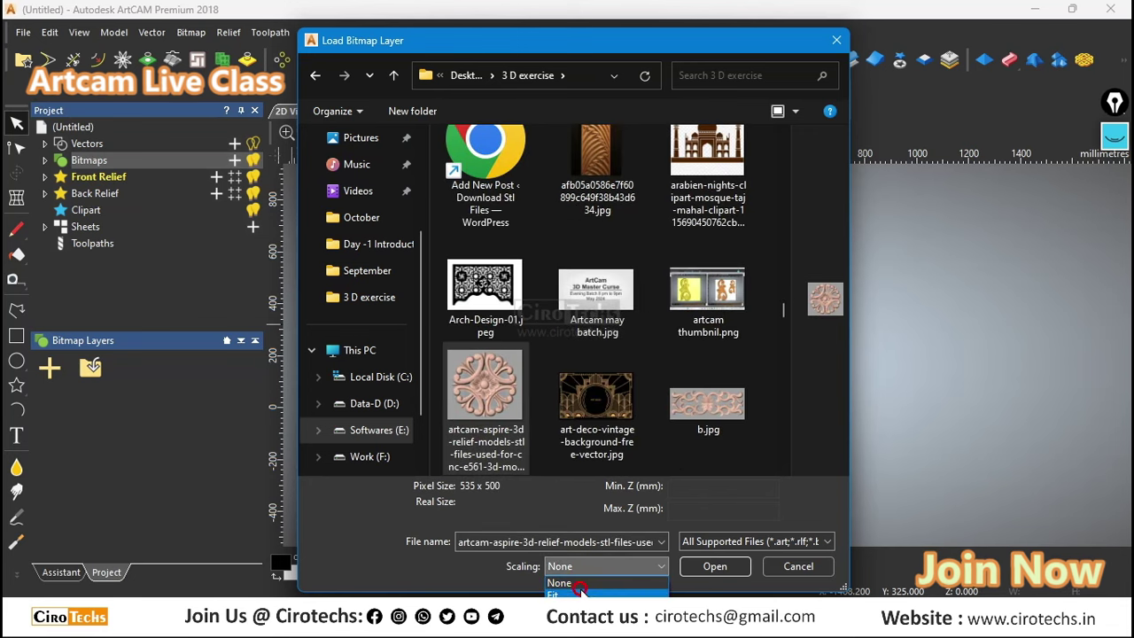
left_click(576, 584)
left_click(715, 566)
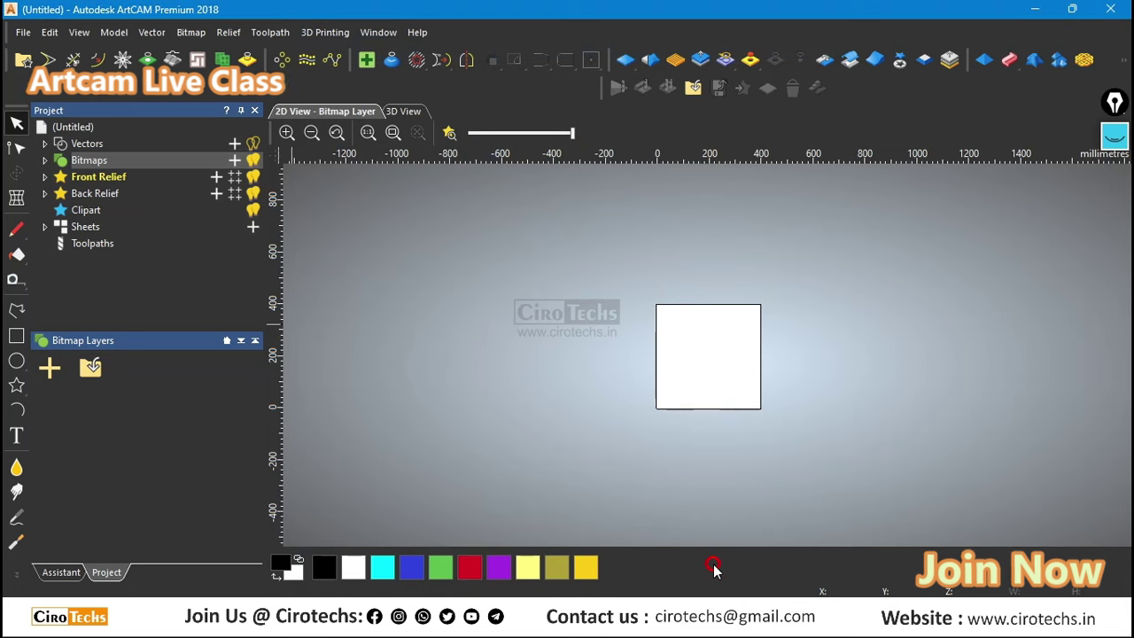
scroll(742, 363, "up", 5)
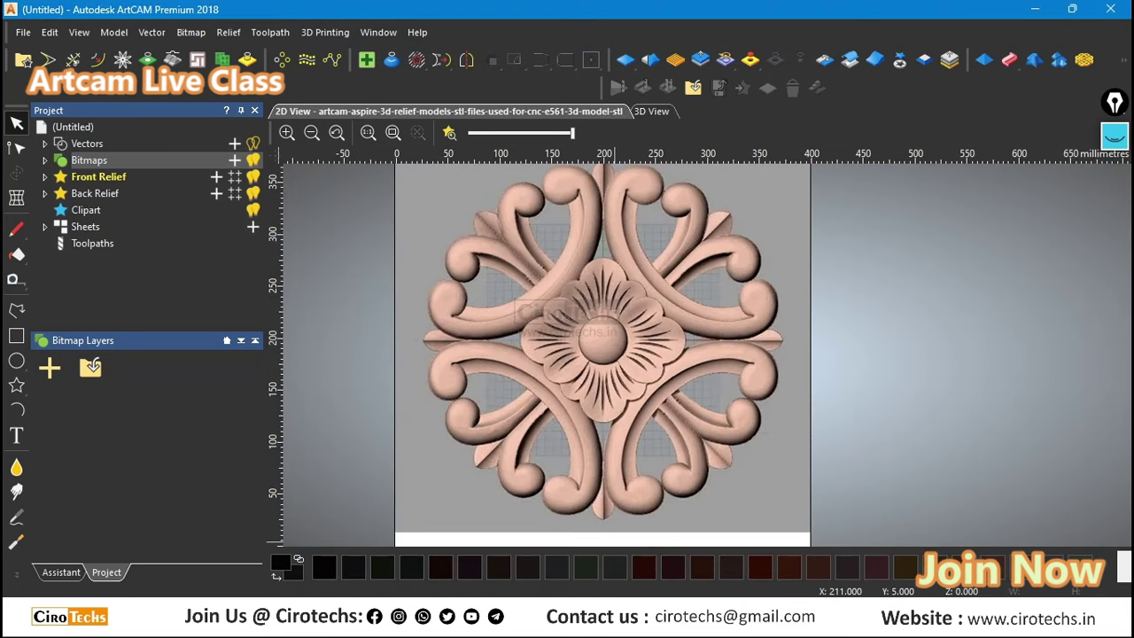
Step: Switch to the Google Meet call and admit the waiting participant
left_click(629, 617)
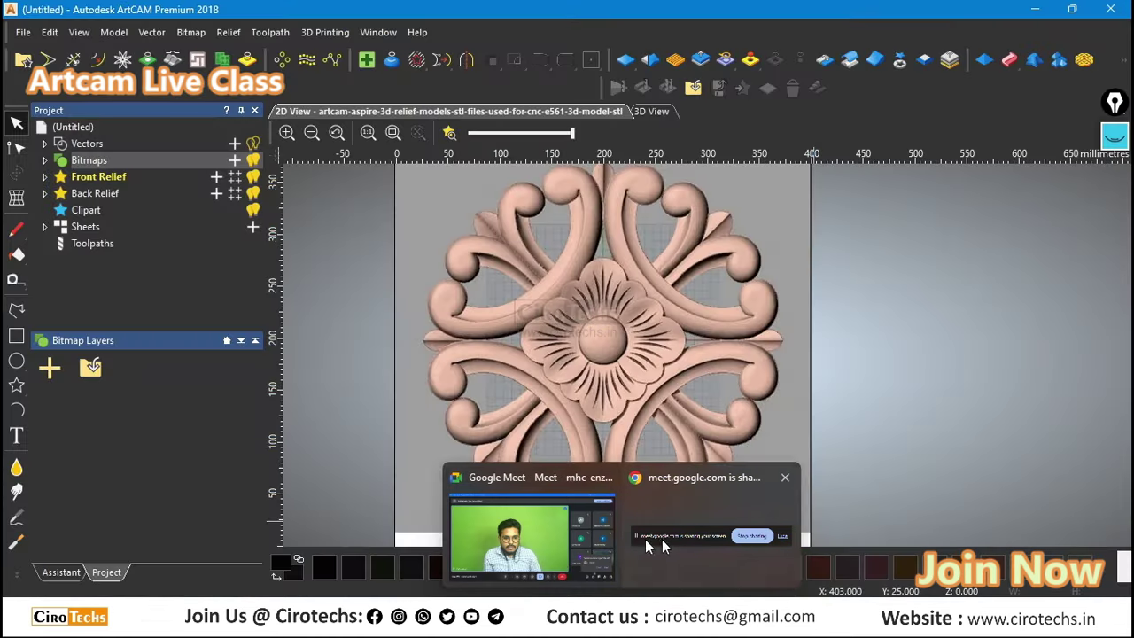
left_click(551, 519)
left_click(1014, 503)
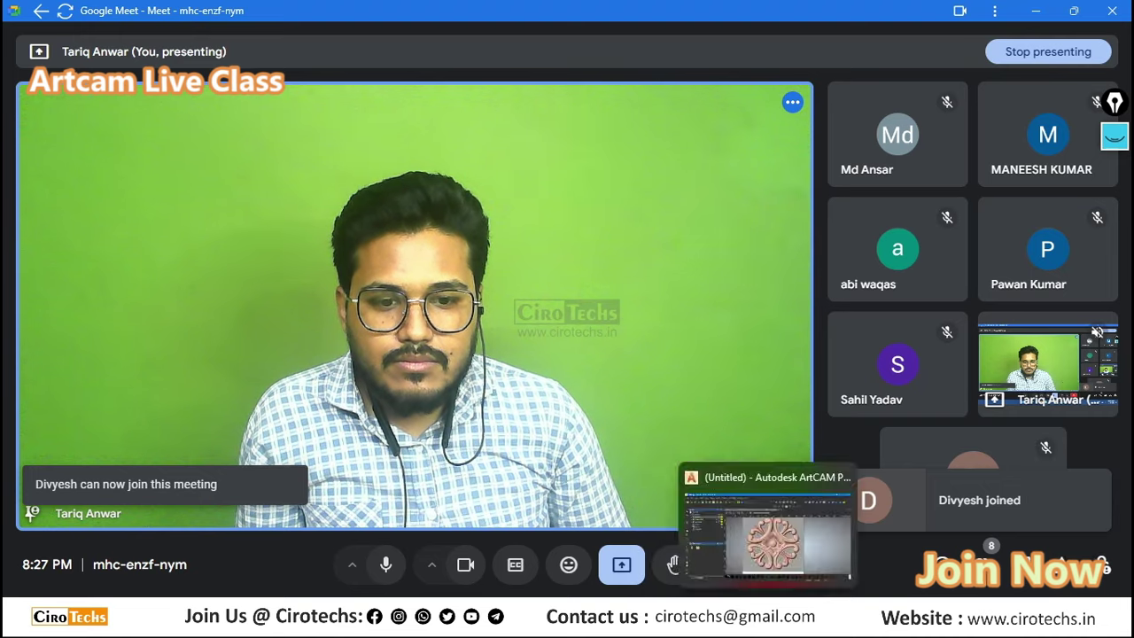
Step: Switch back to ArtCAM and inspect the imported rosette bitmap in the 2D view
left_click(797, 540)
scroll(620, 342, "down", 3)
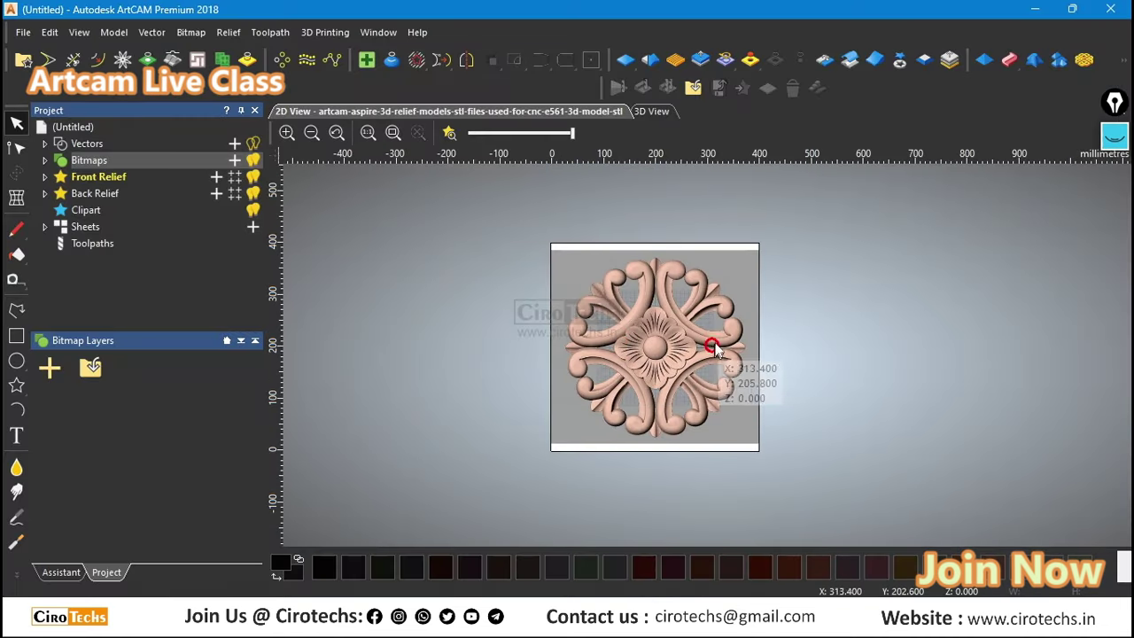
scroll(721, 336, "up", 3)
scroll(699, 301, "down", 3)
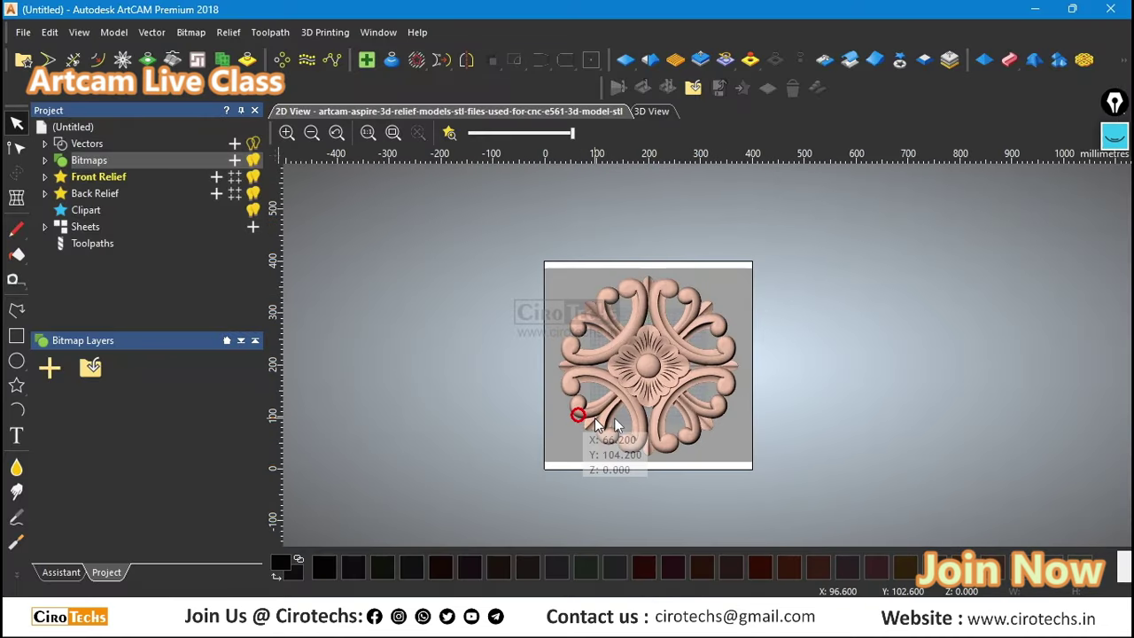
Step: Create a circle of about 23.6 mm radius around the rosette's central dome, centred at about X 200.3, Y 198.7
scroll(670, 392, "up", 3)
scroll(671, 383, "up", 2)
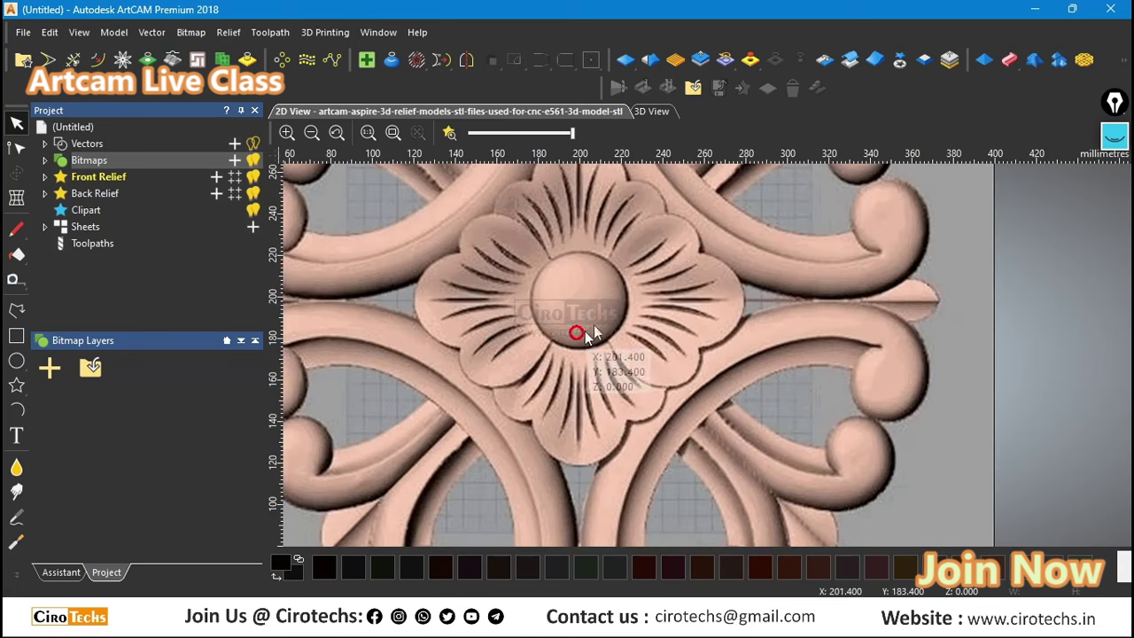
left_click(16, 360)
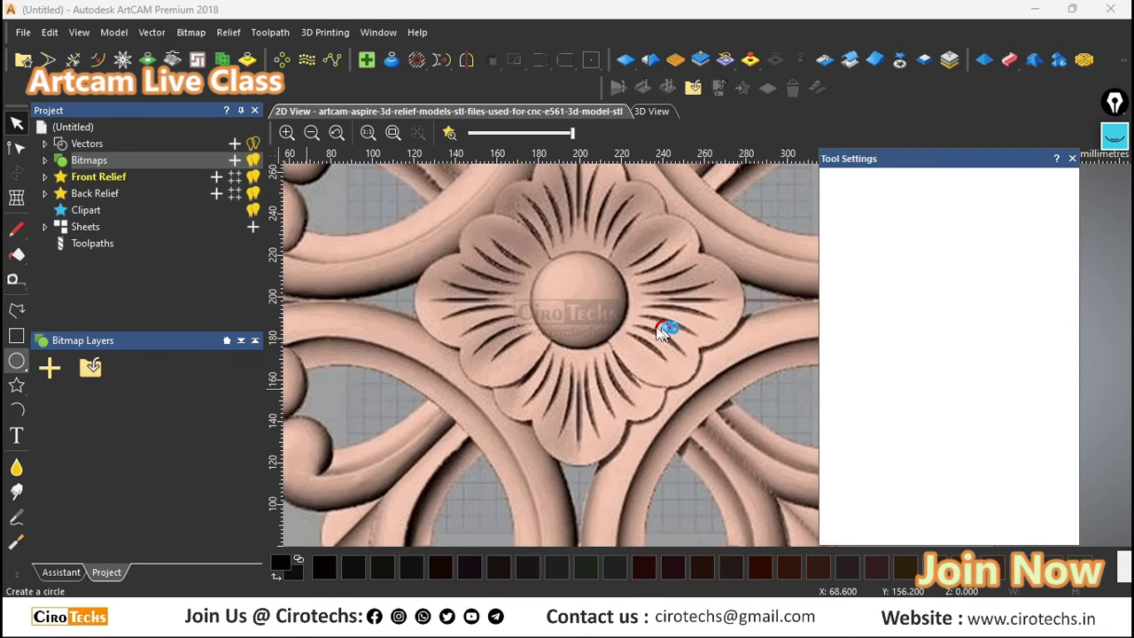
left_click_drag(578, 298, 608, 336)
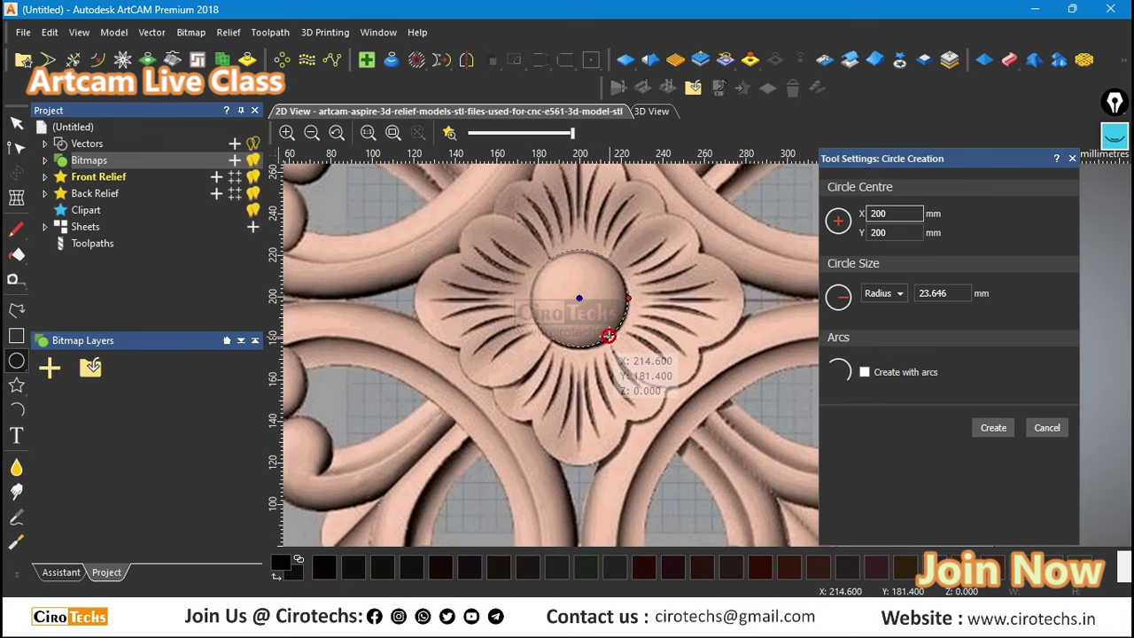
scroll(575, 299, "up", 4)
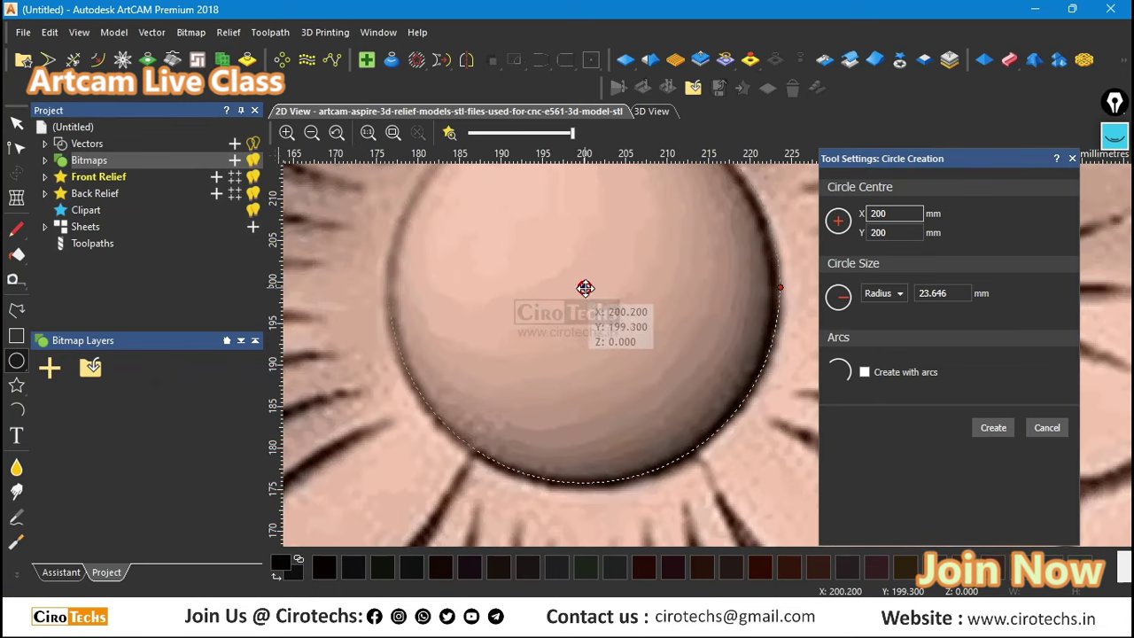
left_click_drag(584, 288, 585, 292)
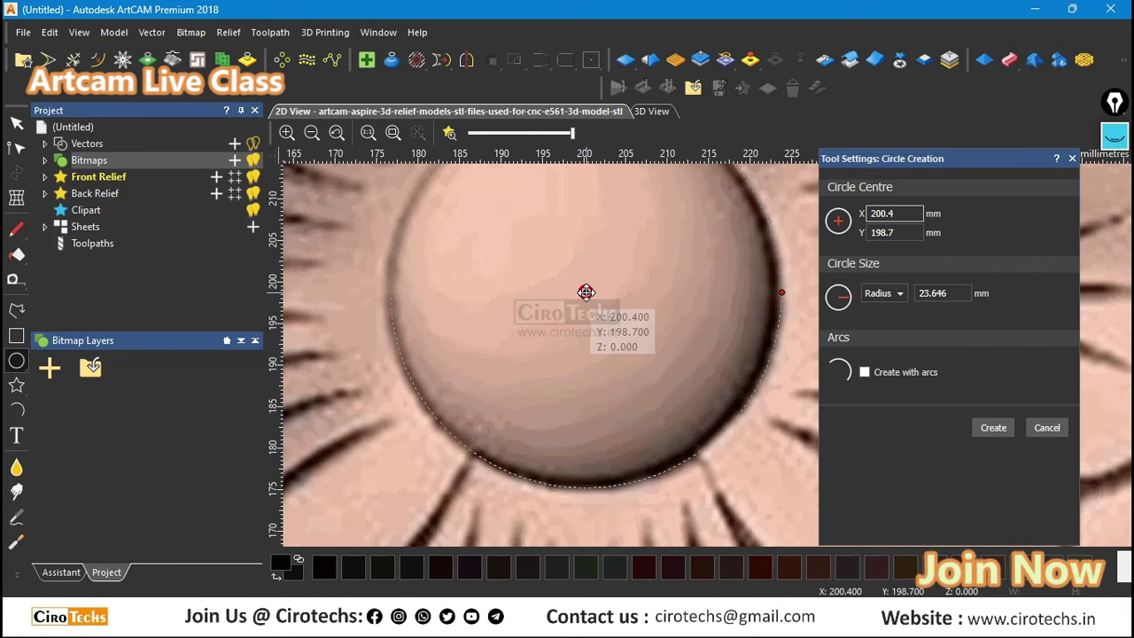
scroll(594, 293, "down", 3)
scroll(700, 311, "up", 3)
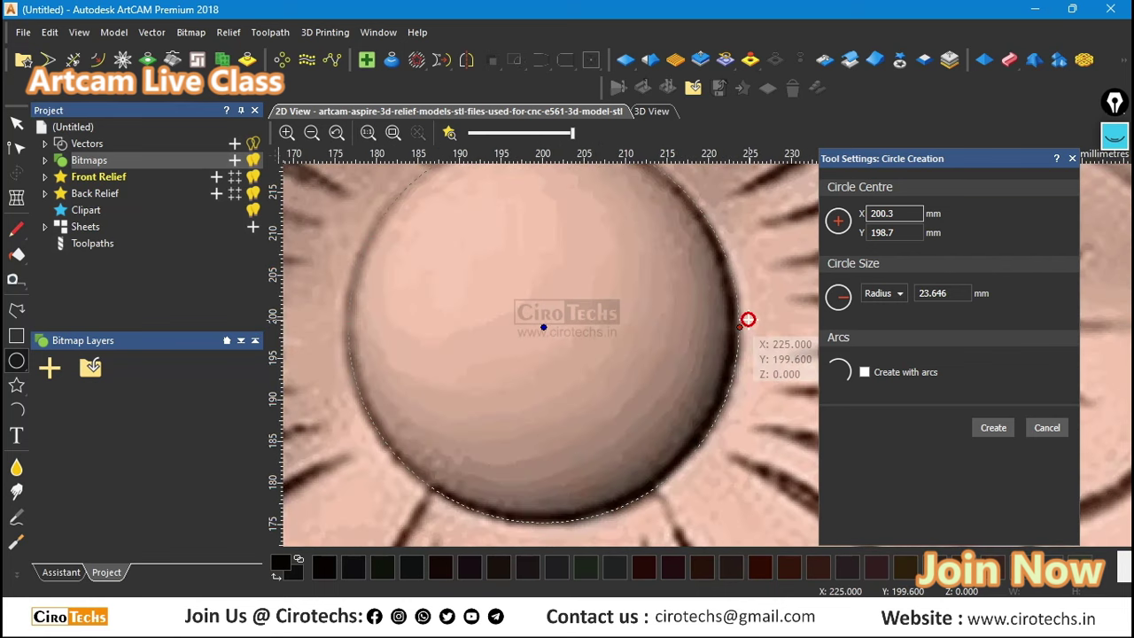
scroll(748, 319, "down", 2)
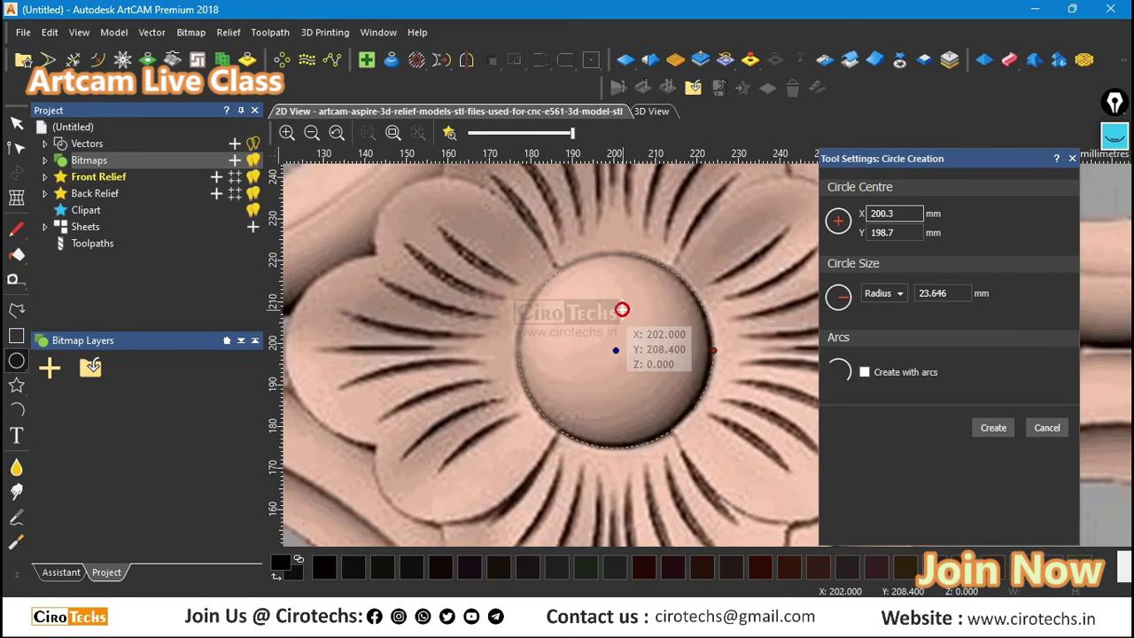
key("Return")
Step: Centre the new circle in the model and inspect its fit around the dome
key("F9")
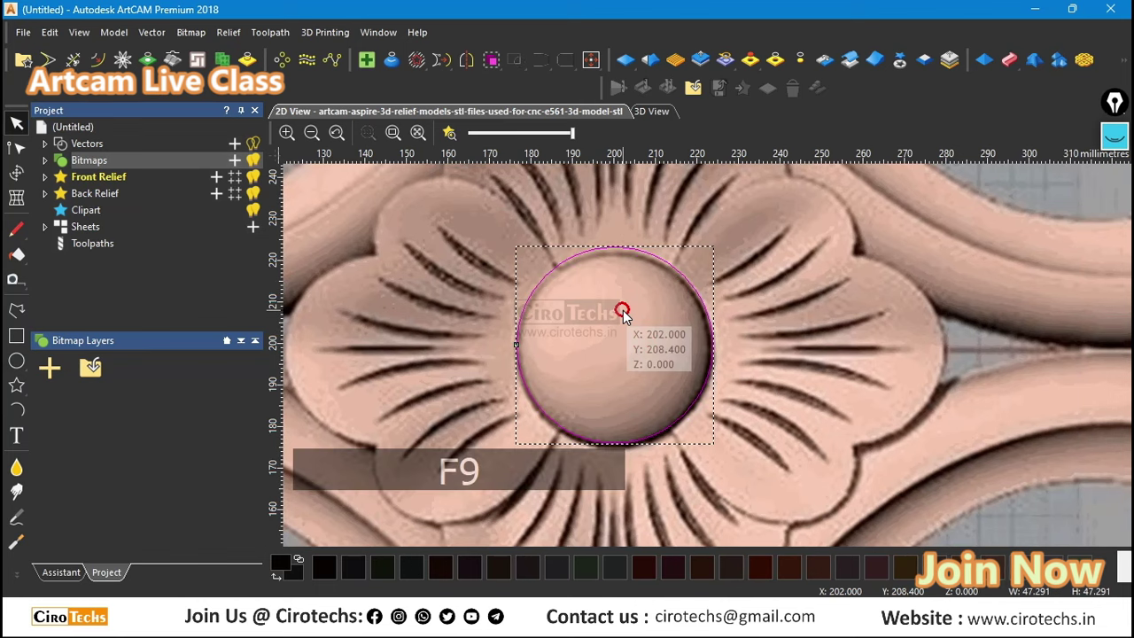
scroll(635, 304, "up", 1)
scroll(636, 304, "down", 3)
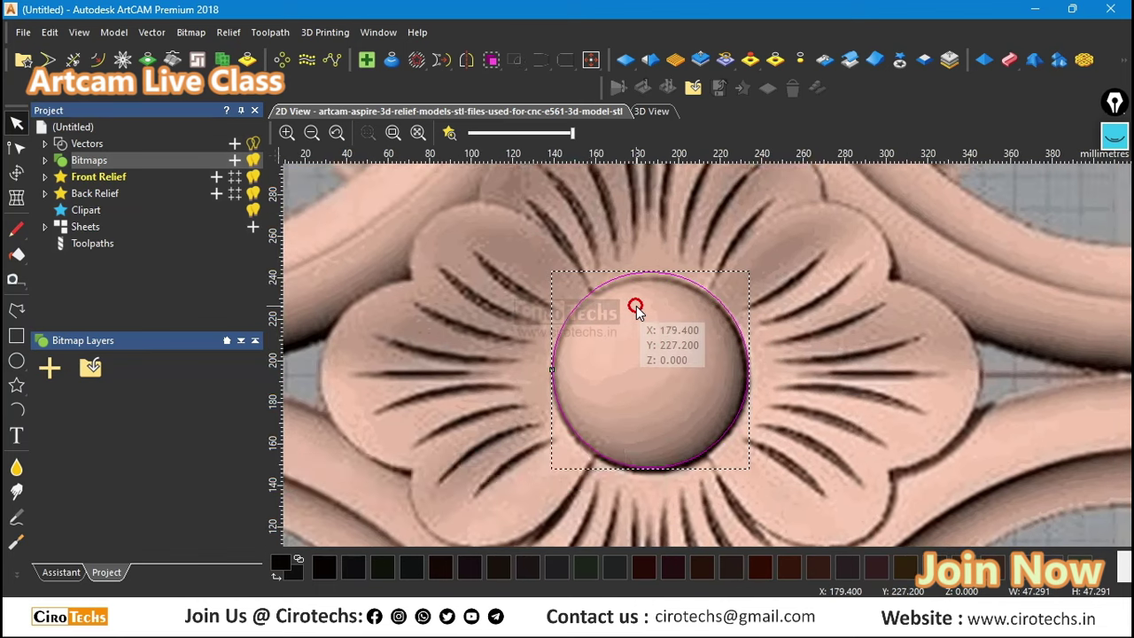
scroll(696, 392, "down", 6)
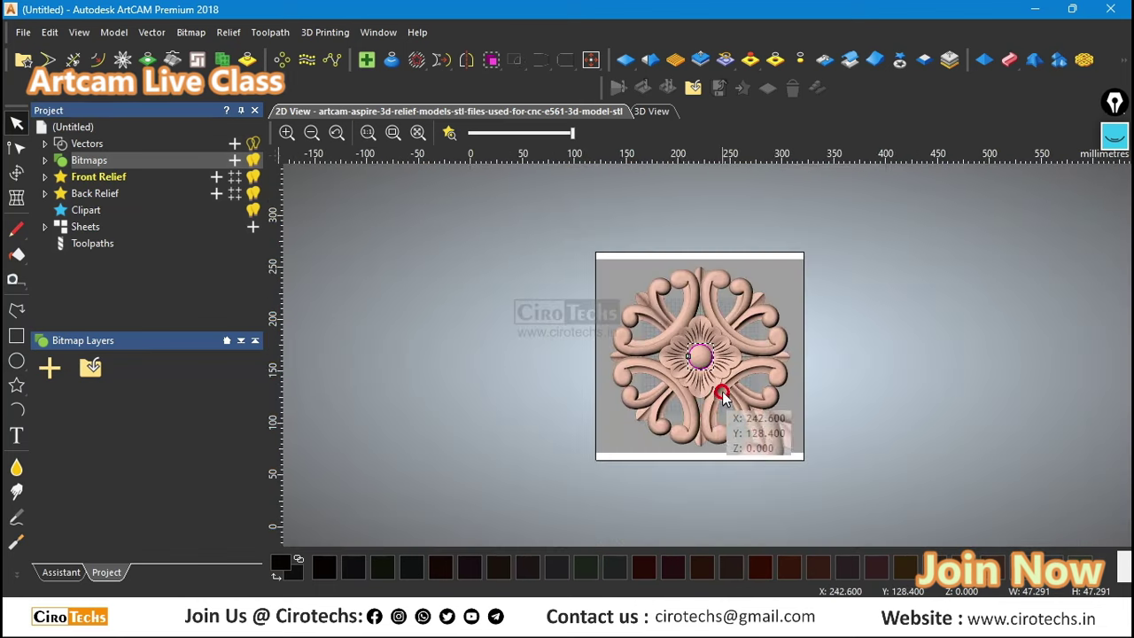
scroll(713, 390, "up", 3)
scroll(706, 370, "up", 3)
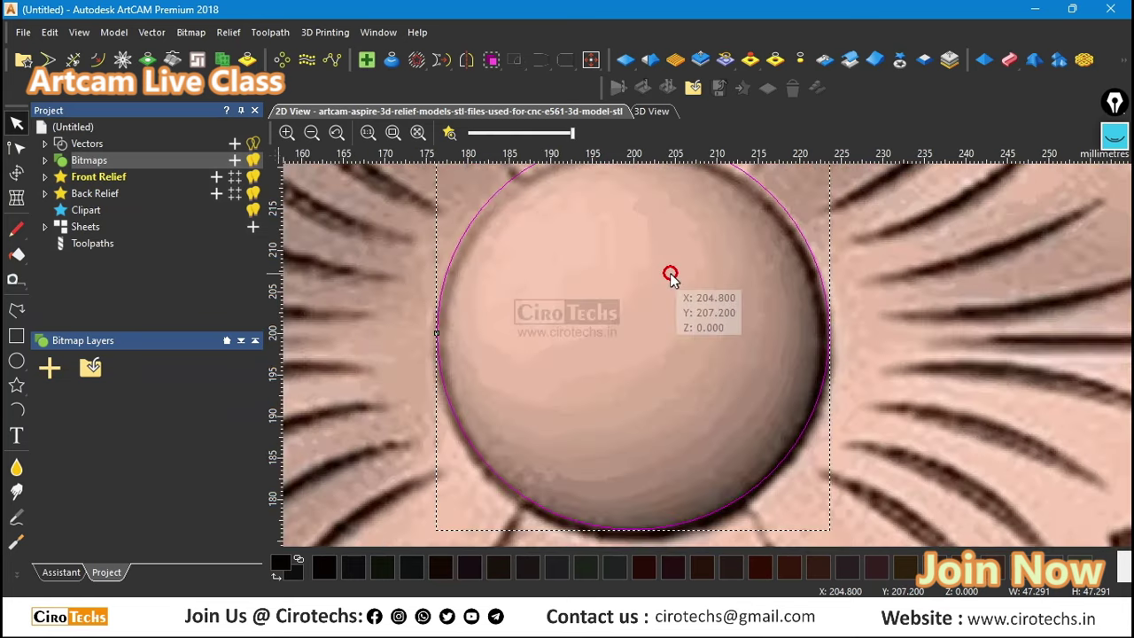
scroll(717, 293, "up", 1)
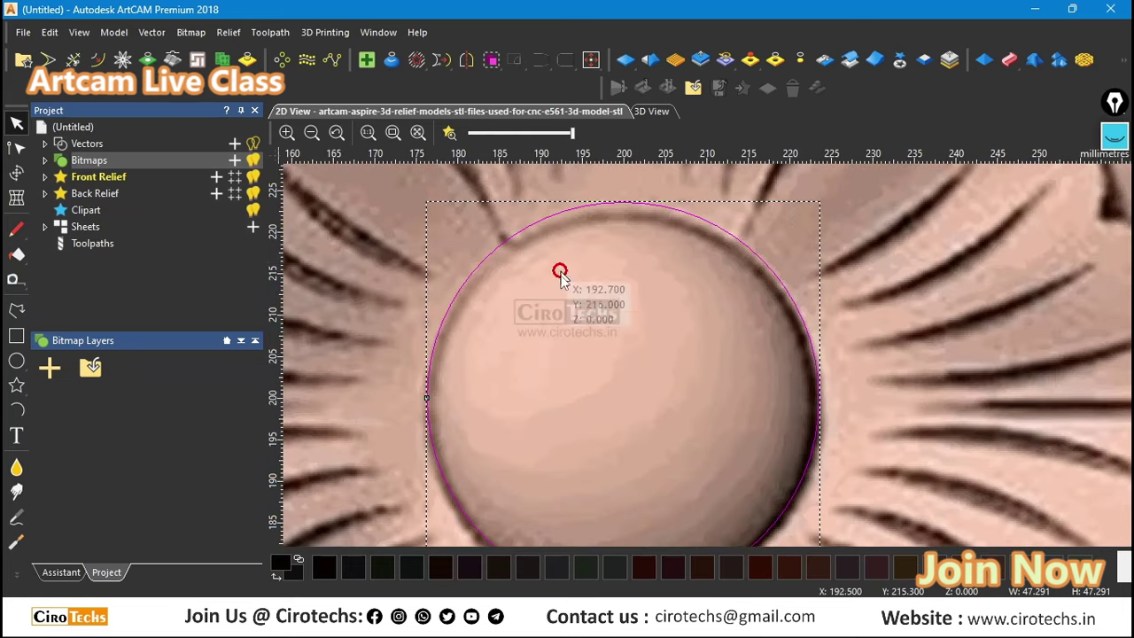
scroll(630, 316, "down", 5)
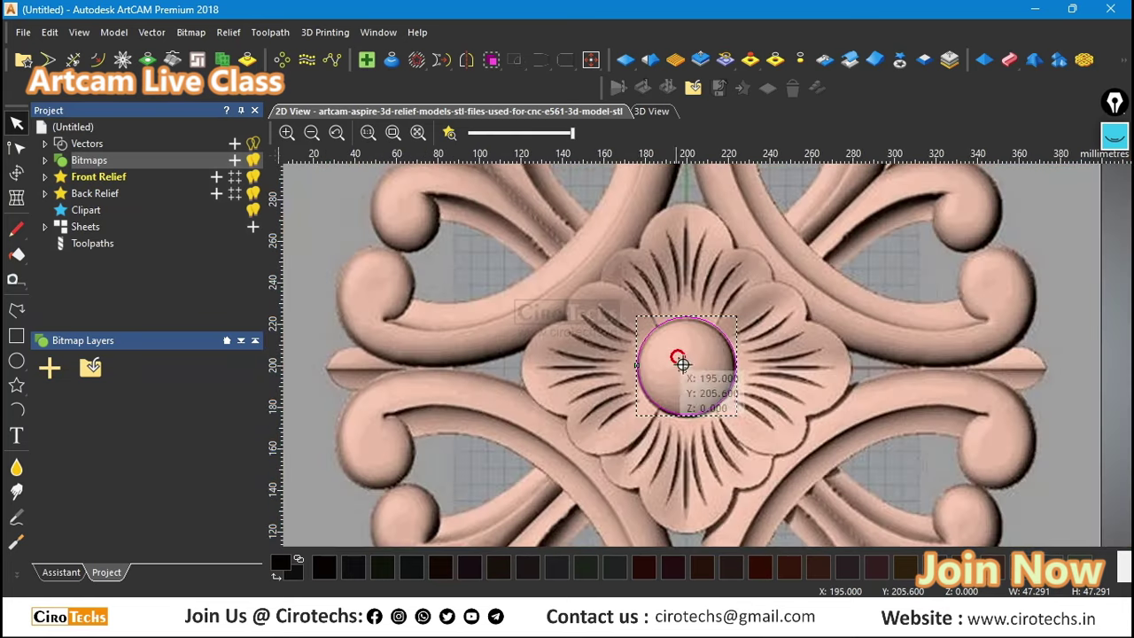
Step: Move the circle down by about 1.3 mm to match the lower edge of the dome
scroll(691, 390, "up", 3)
scroll(702, 424, "up", 1)
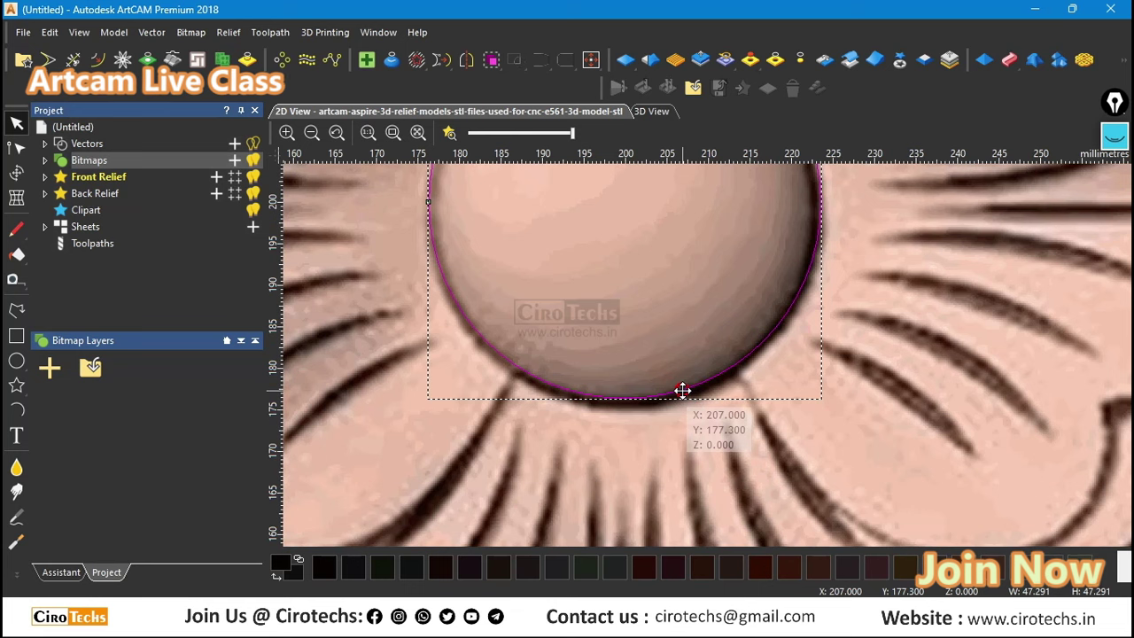
key("alt")
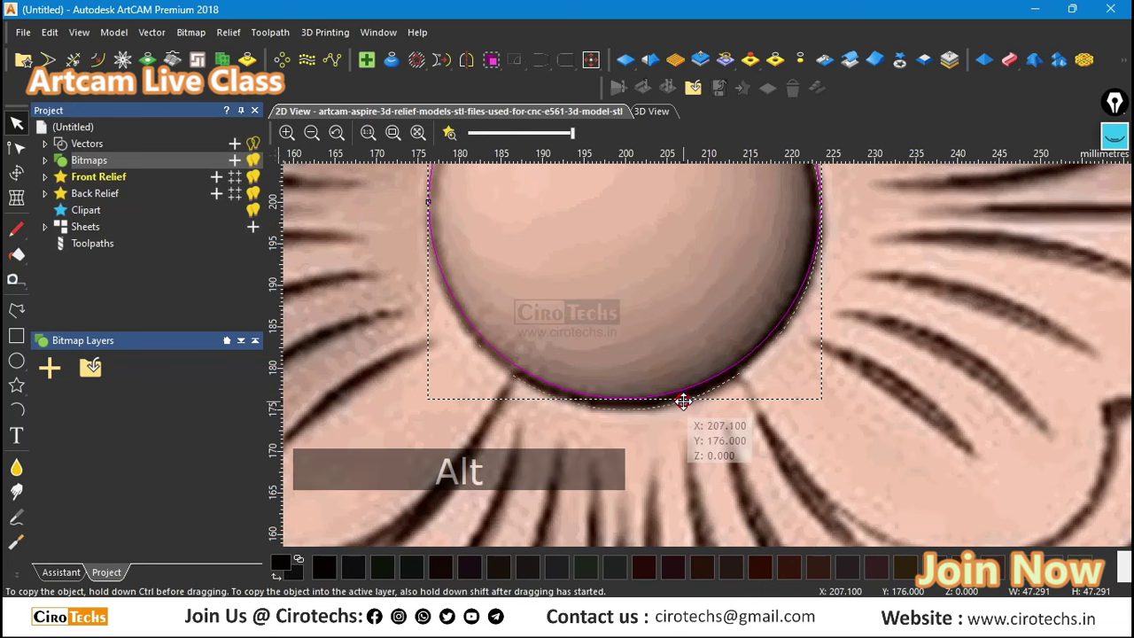
scroll(680, 400, "down", 2)
scroll(686, 228, "up", 3)
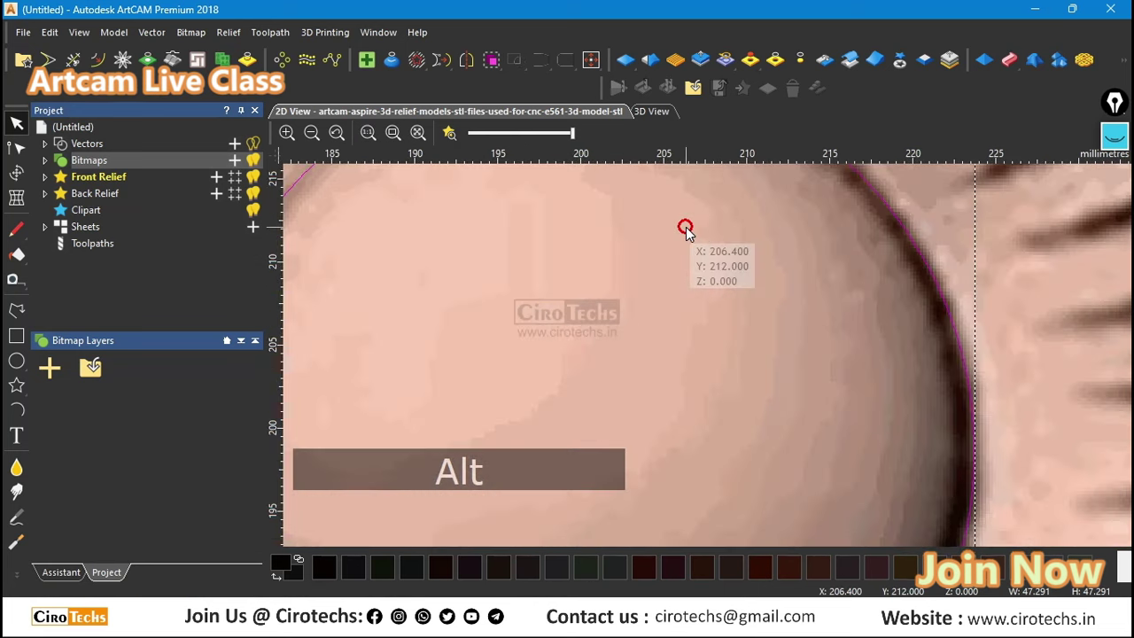
scroll(685, 228, "down", 2)
scroll(683, 227, "down", 2)
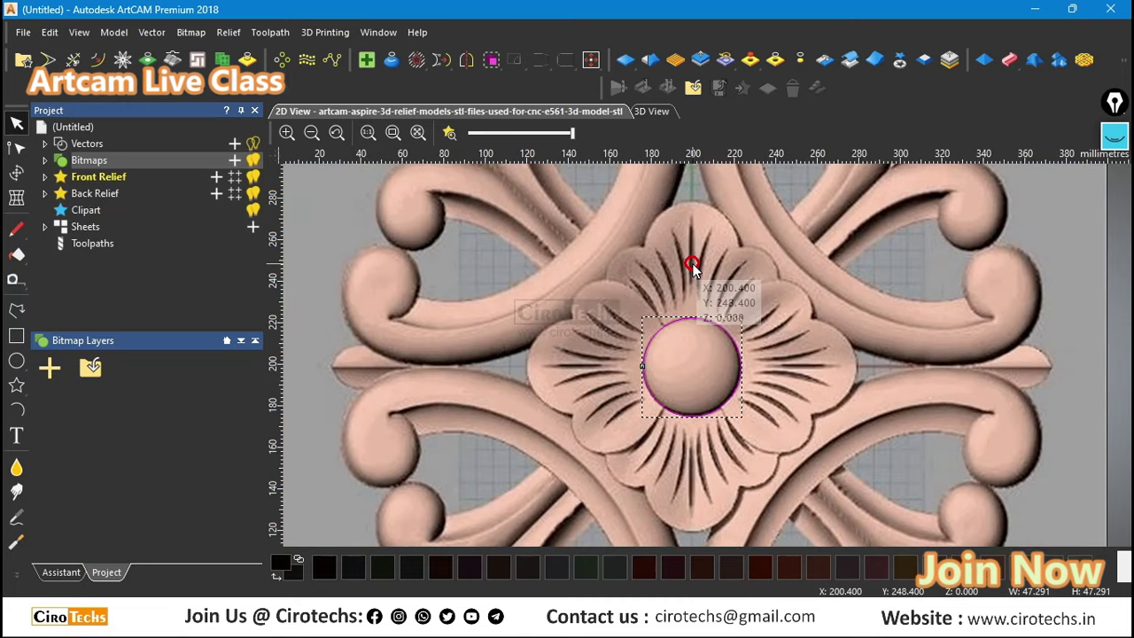
Step: Deselect the circle and examine how it fits the dome within the whole rosette
left_click(787, 298)
scroll(787, 299, "down", 2)
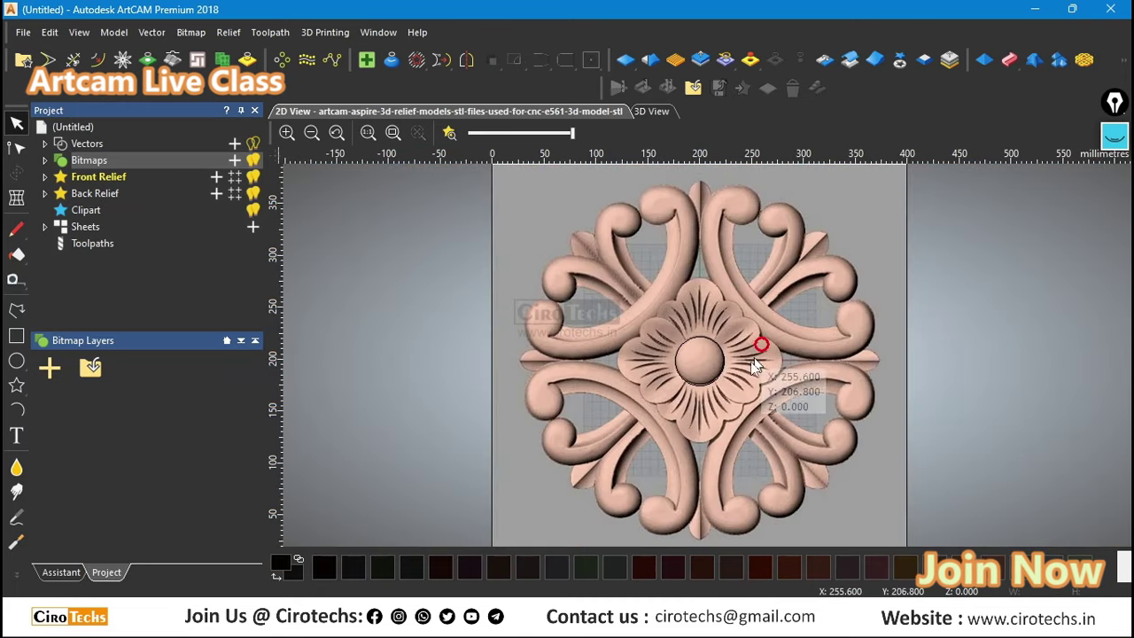
scroll(731, 381, "up", 4)
scroll(729, 380, "down", 2)
scroll(715, 355, "up", 2)
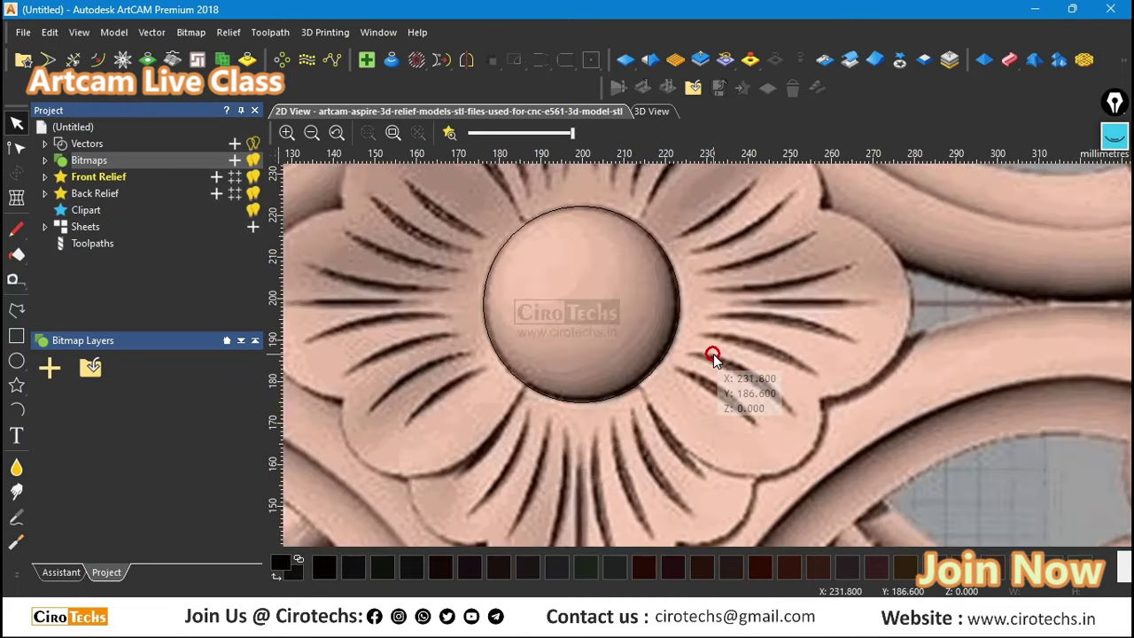
scroll(715, 356, "down", 2)
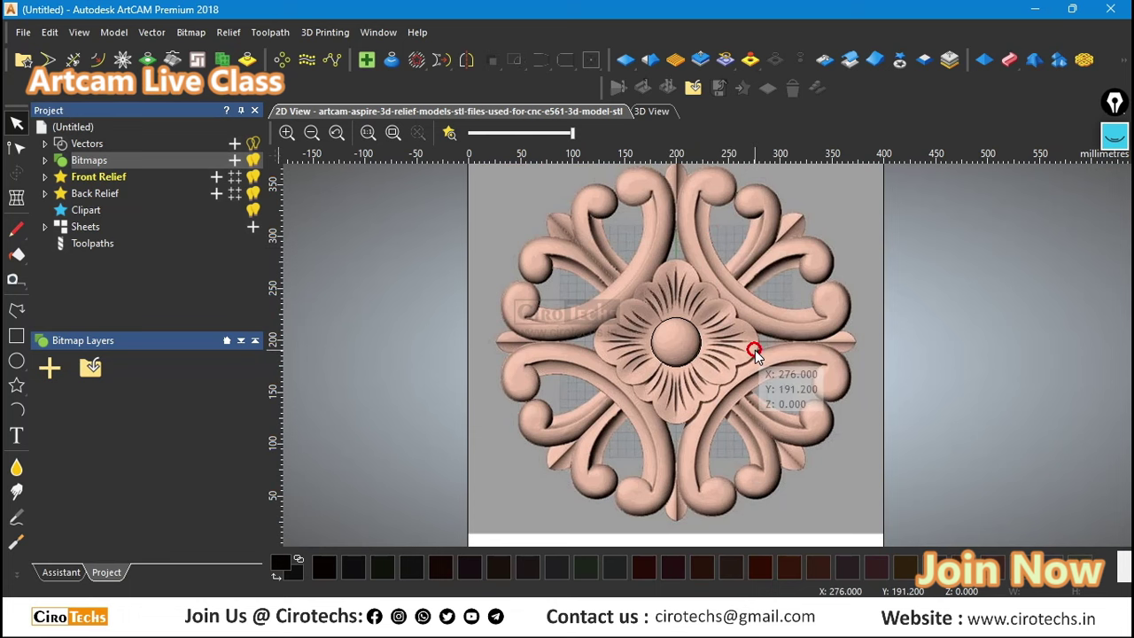
scroll(767, 308, "up", 2)
scroll(766, 308, "down", 2)
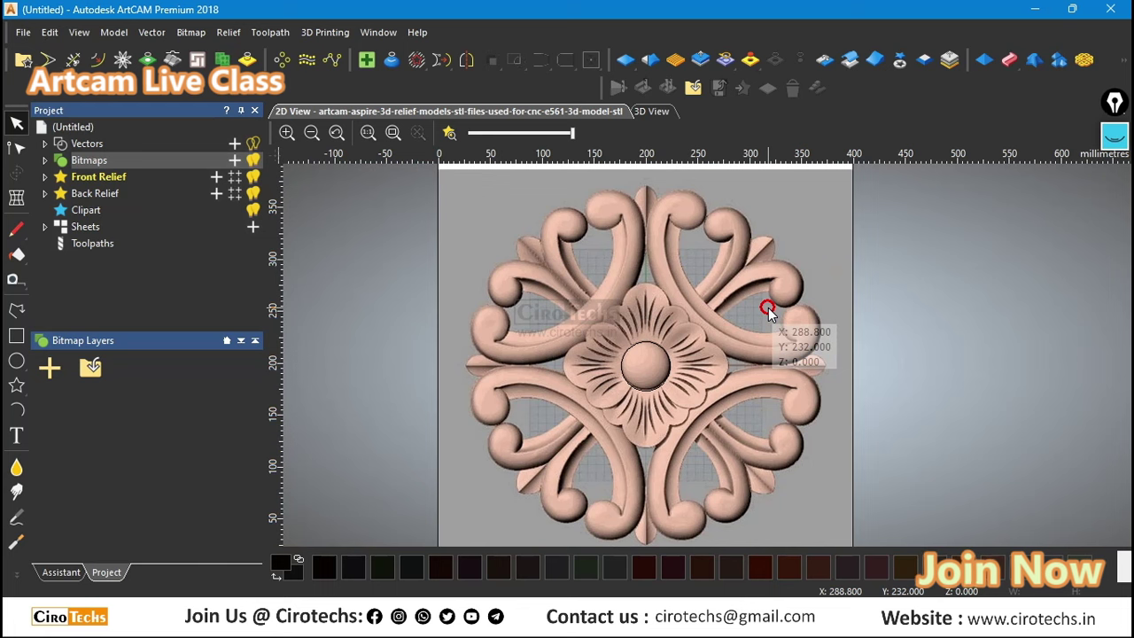
scroll(656, 358, "up", 2)
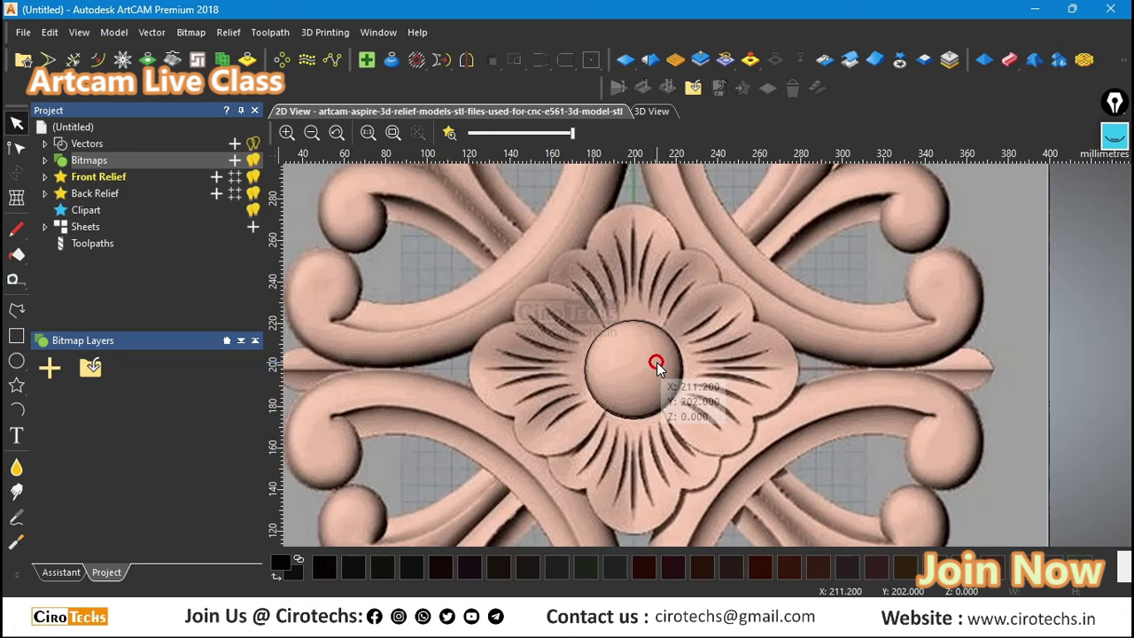
Step: Select the central circle and review the vertical, horizontal and selected-line Mirror options
left_click_drag(510, 282, 689, 447)
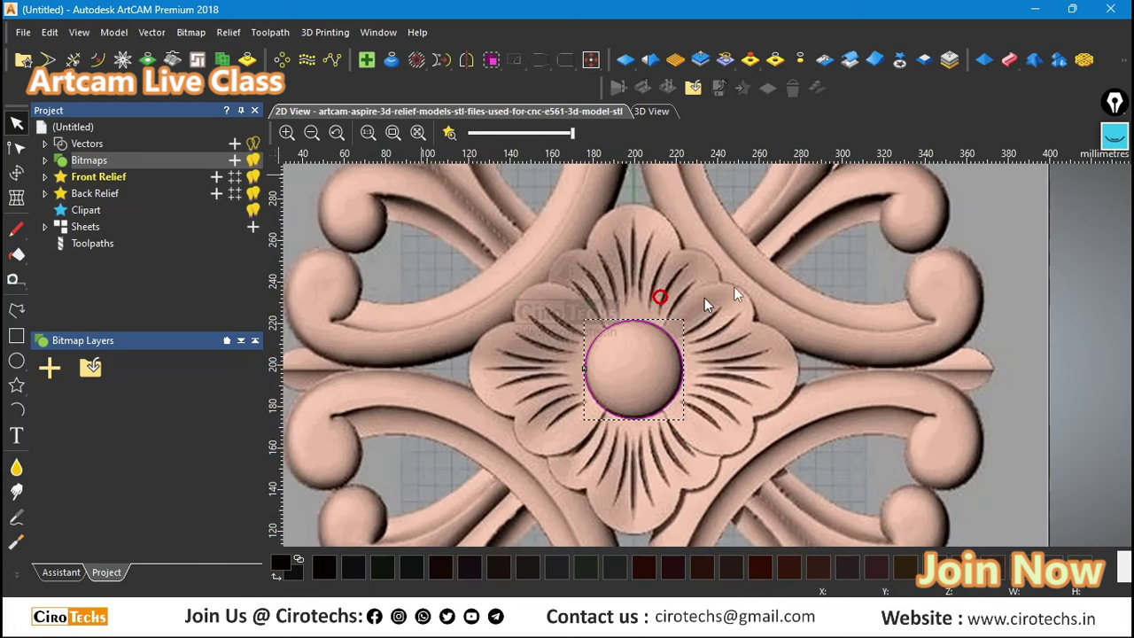
scroll(655, 222, "down", 1)
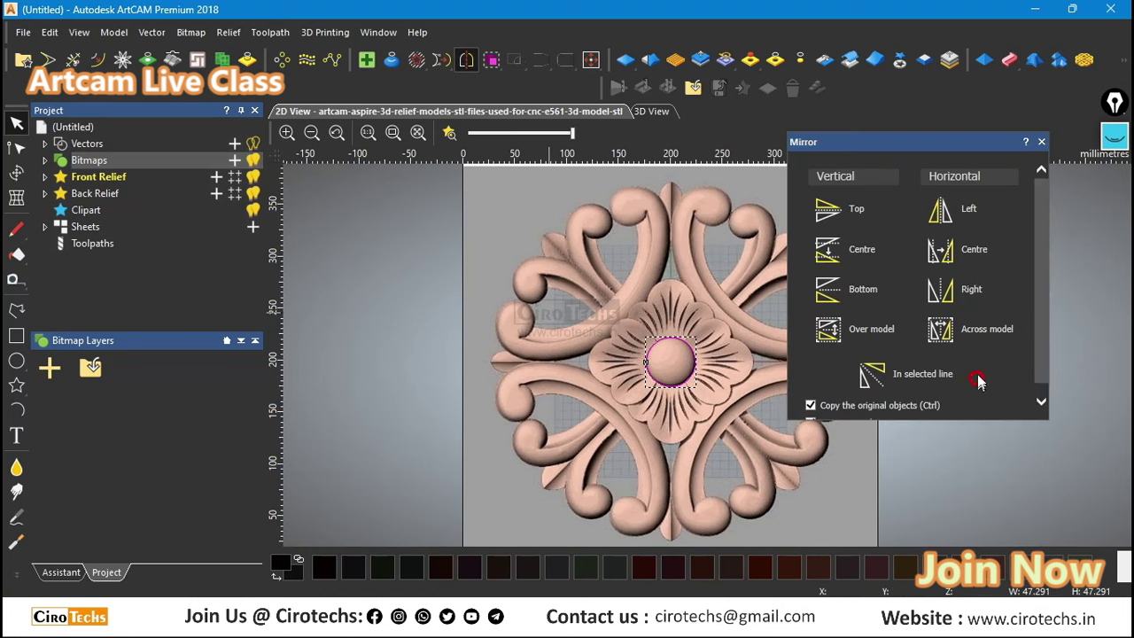
scroll(965, 360, "down", 1)
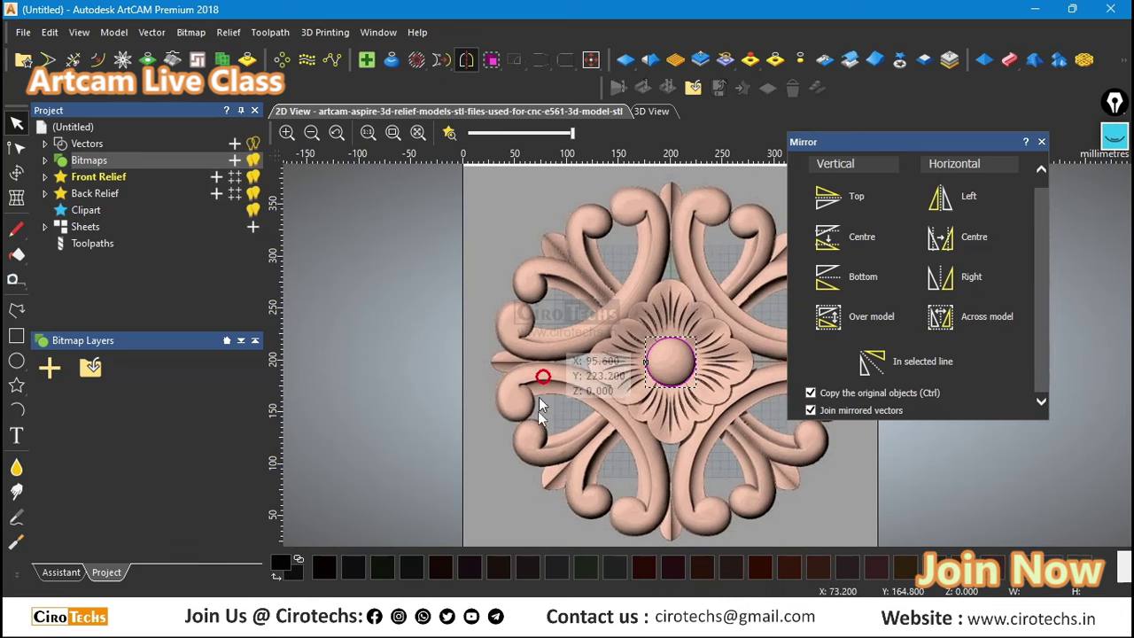
left_click(634, 323)
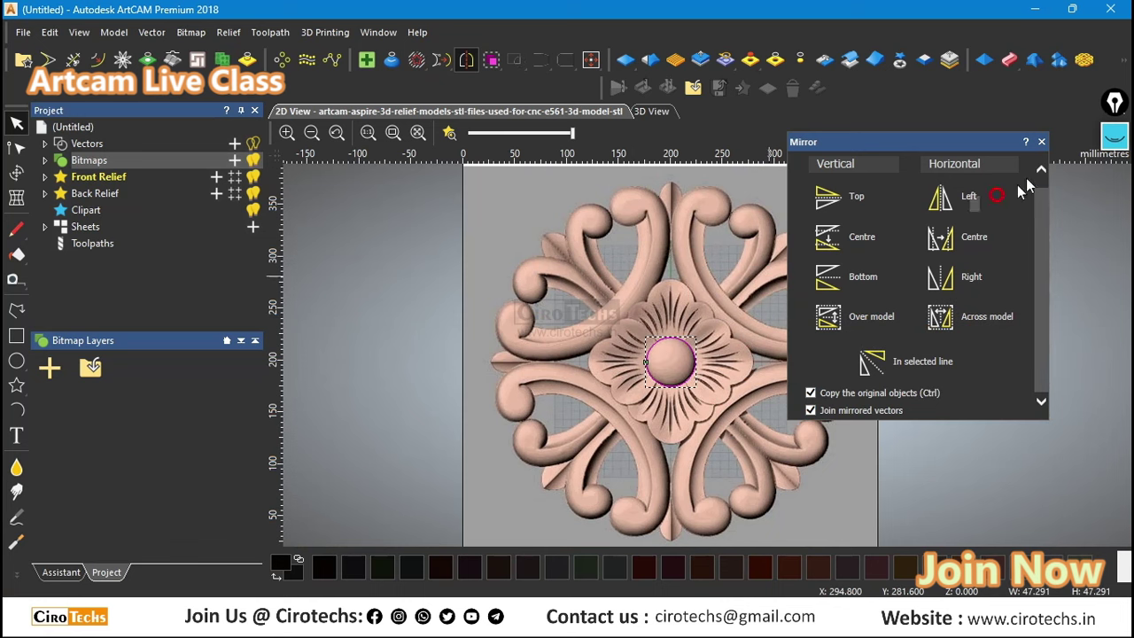
left_click(1041, 144)
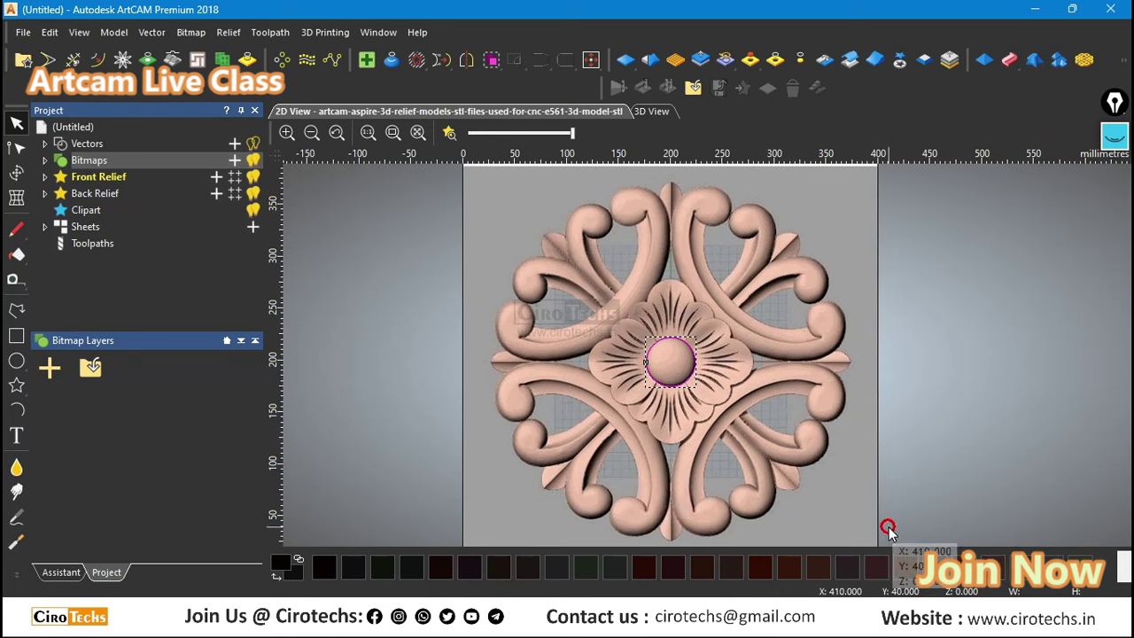
Step: Centre the selected circle in the model again and check its upper edge against the dome
scroll(678, 372, "up", 3)
scroll(678, 372, "down", 3)
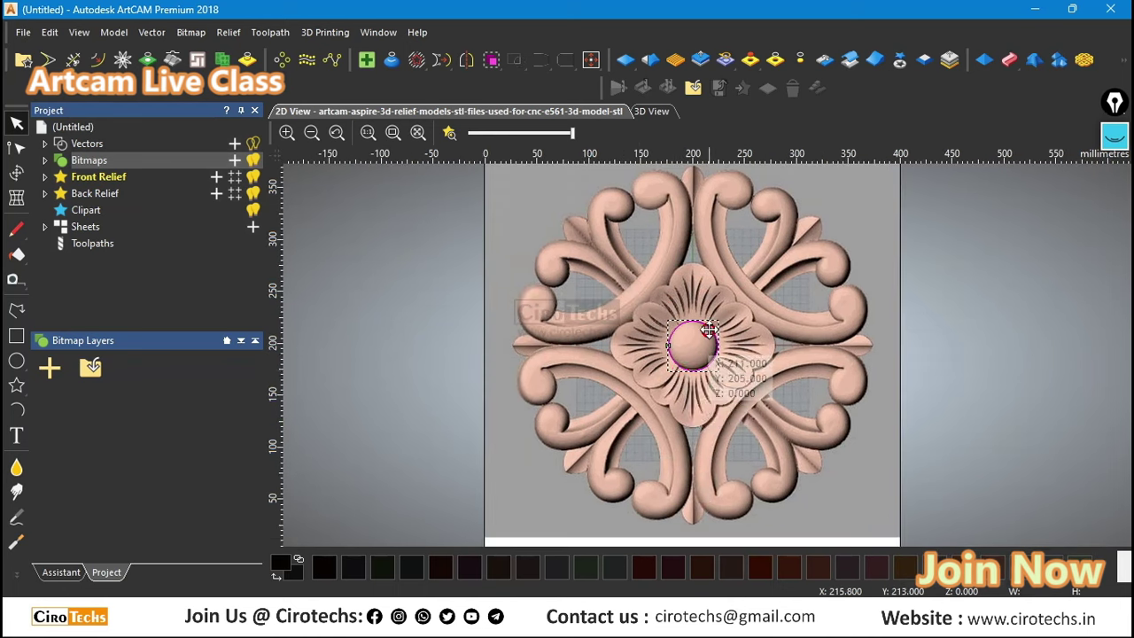
scroll(708, 330, "up", 3)
scroll(709, 327, "down", 2)
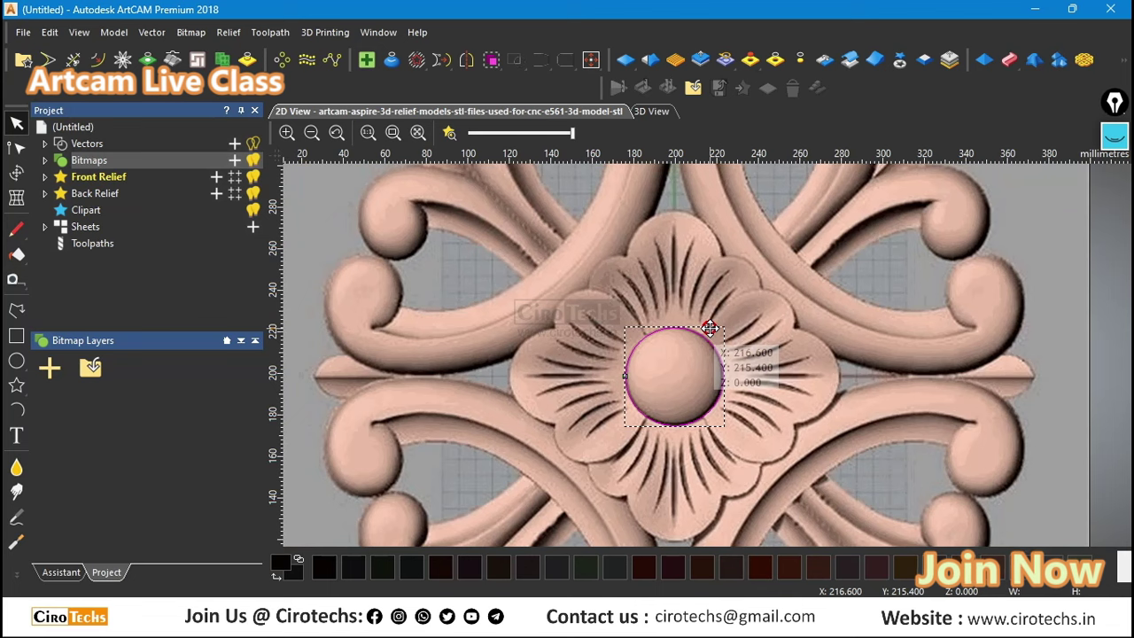
key("F9")
scroll(699, 348, "up", 3)
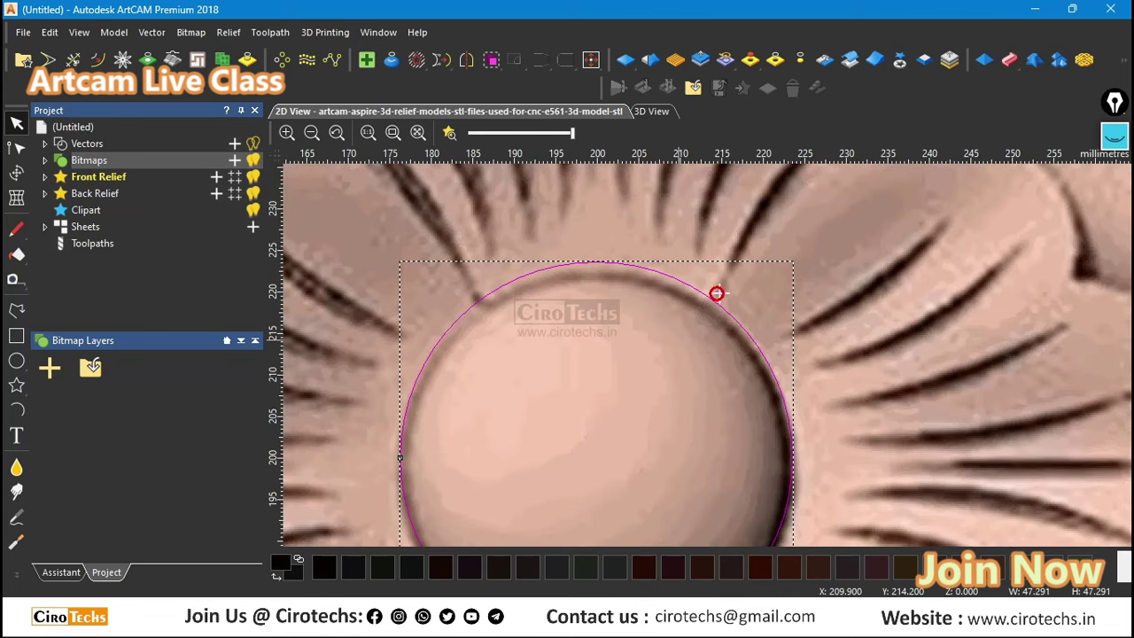
left_click(757, 290)
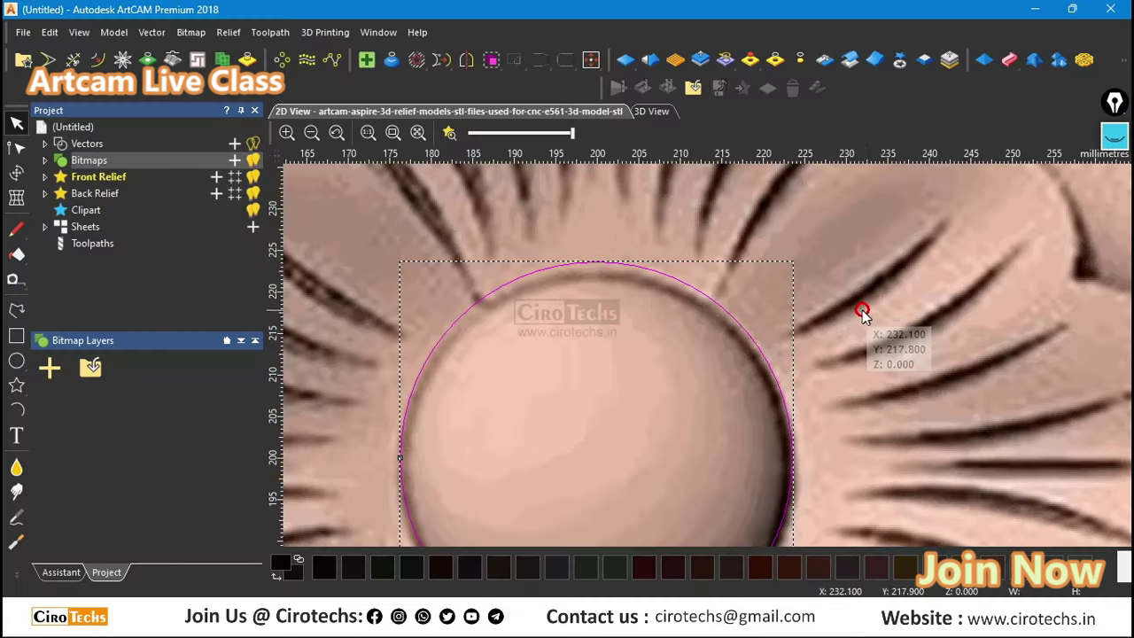
Step: Shift the centred circle slightly down to line it up with the dome's dark outline
scroll(772, 298, "down", 3)
scroll(700, 433, "up", 3)
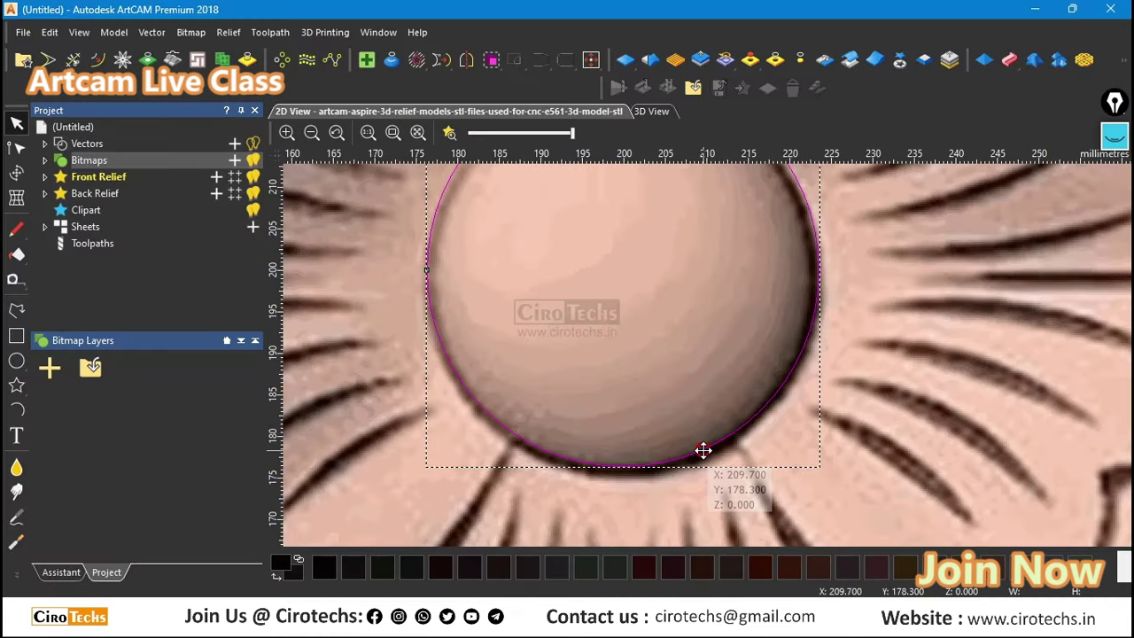
left_click_drag(702, 450, 711, 455)
scroll(711, 453, "down", 2)
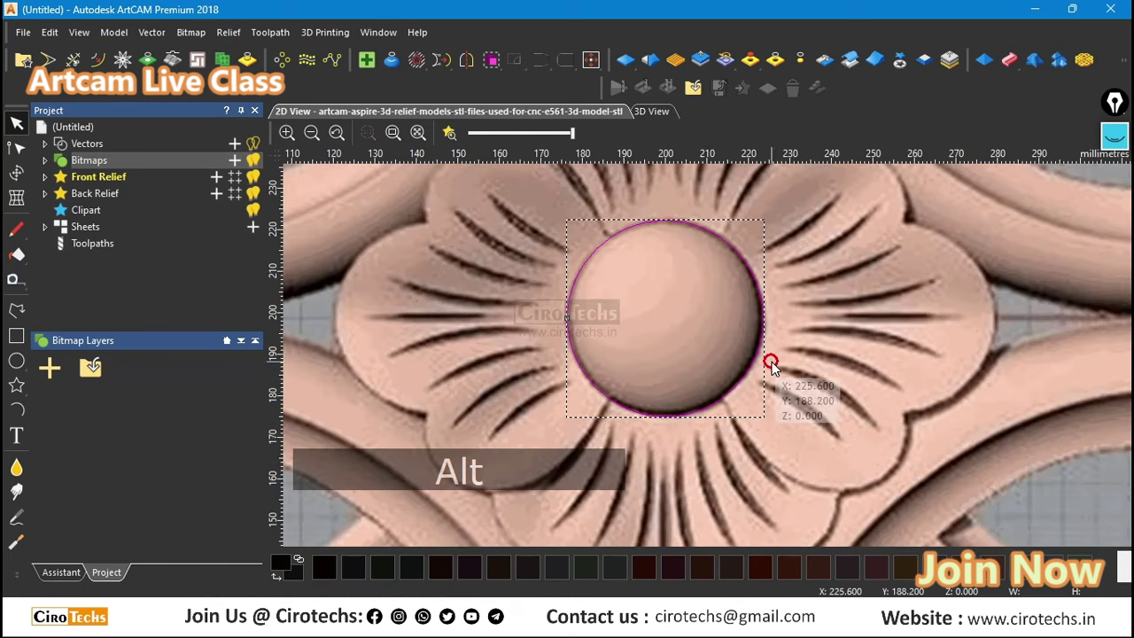
Step: Draw a vertical polyline about 438 mm long just outside the model's left side
scroll(652, 298, "down", 3)
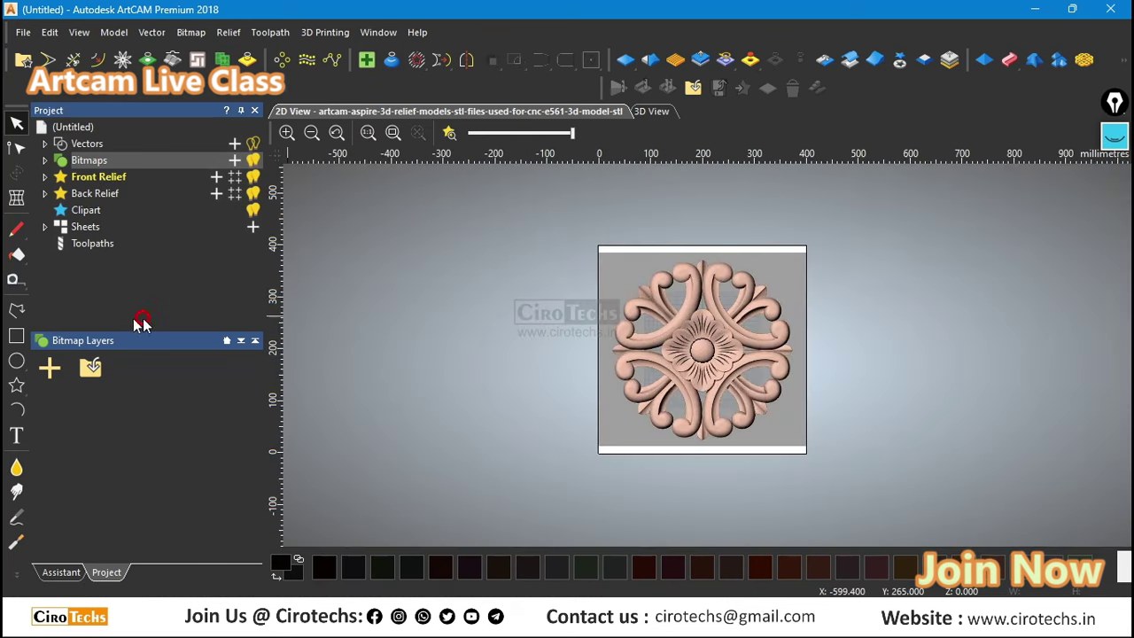
left_click(19, 310)
left_click(584, 235)
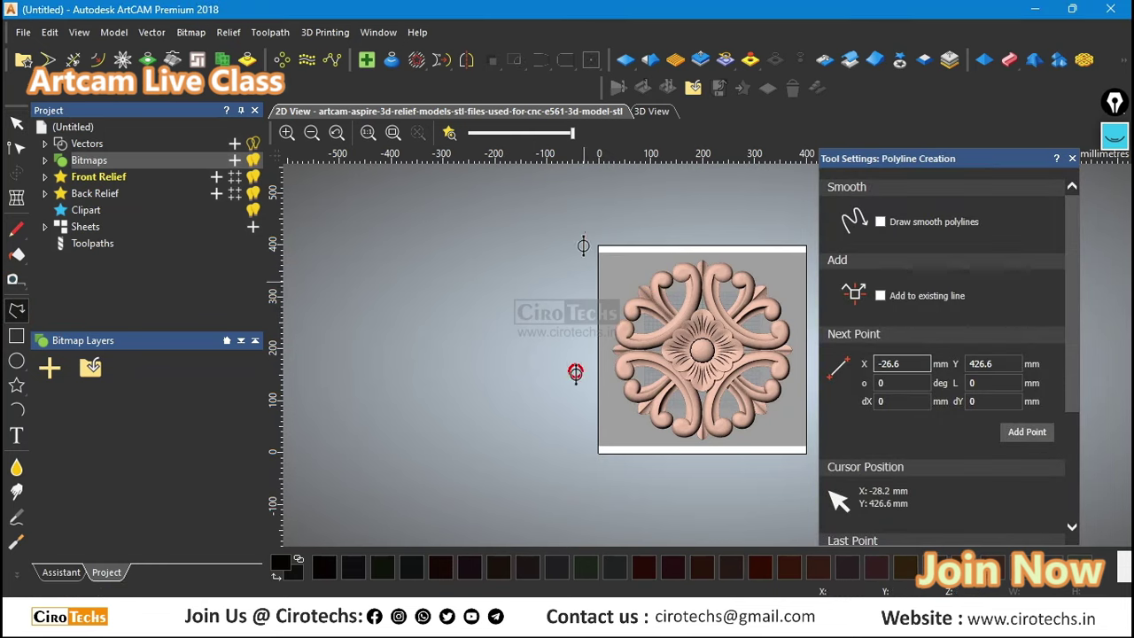
left_click(583, 459, "ctrl")
right_click(627, 456)
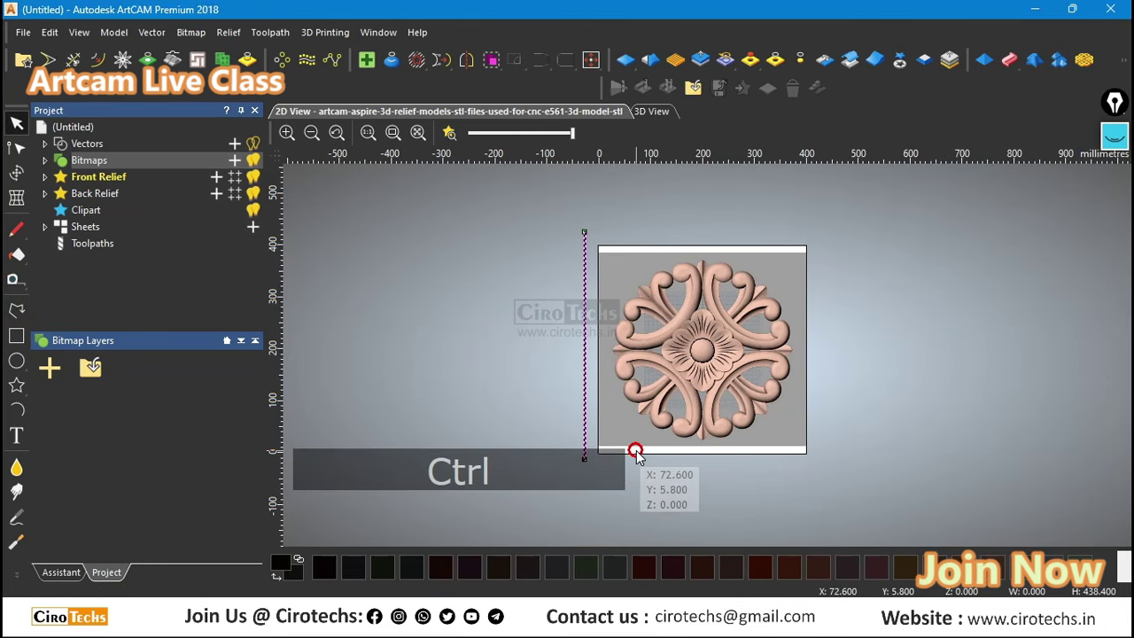
Step: Centre the vertical line on the central circle and check its position across the rosette
scroll(738, 407, "up", 2)
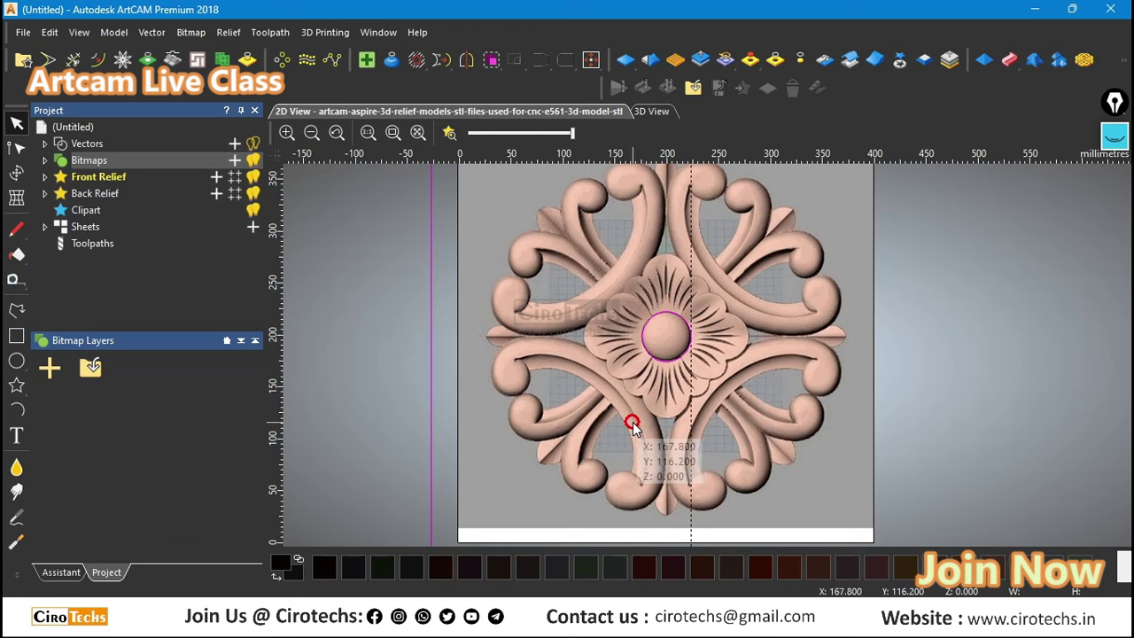
left_click(62, 572)
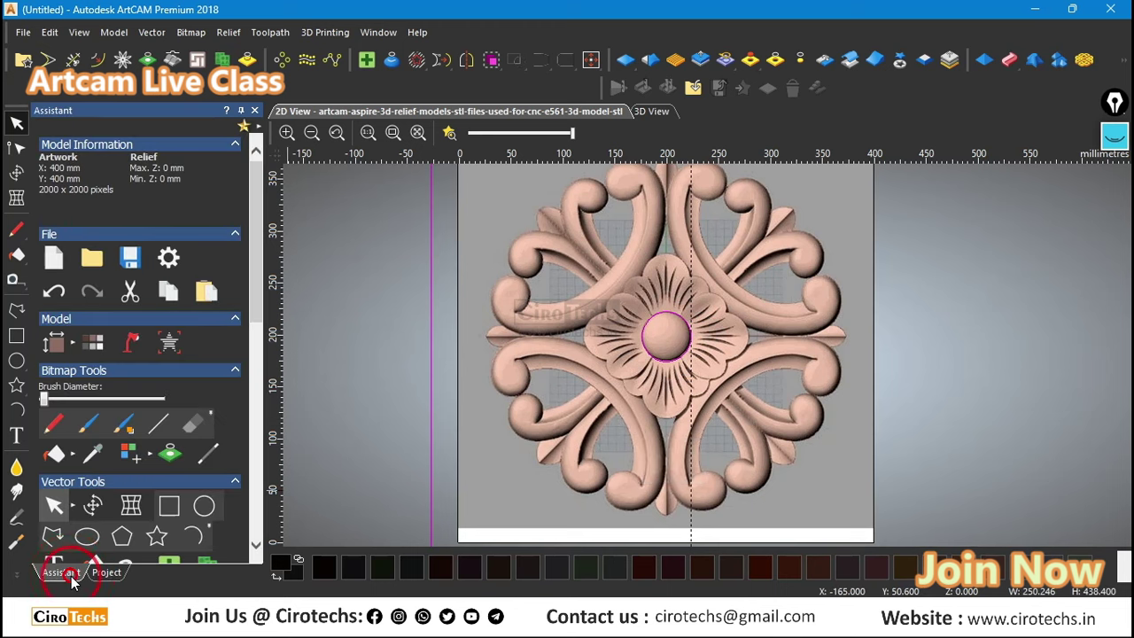
scroll(149, 523, "down", 3)
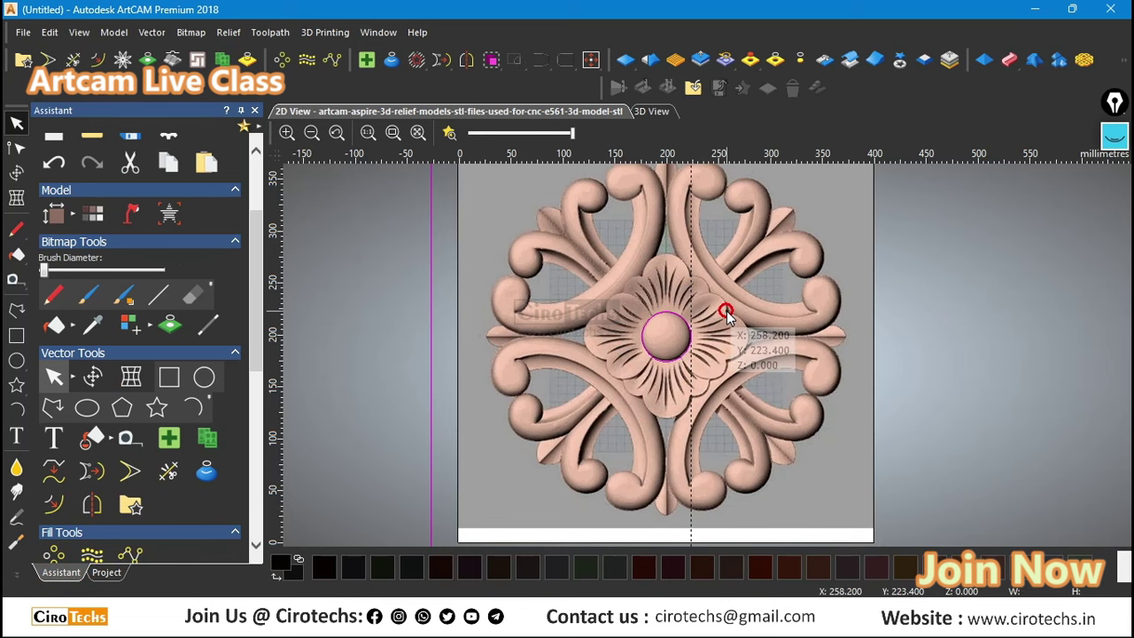
scroll(104, 474, "down", 4)
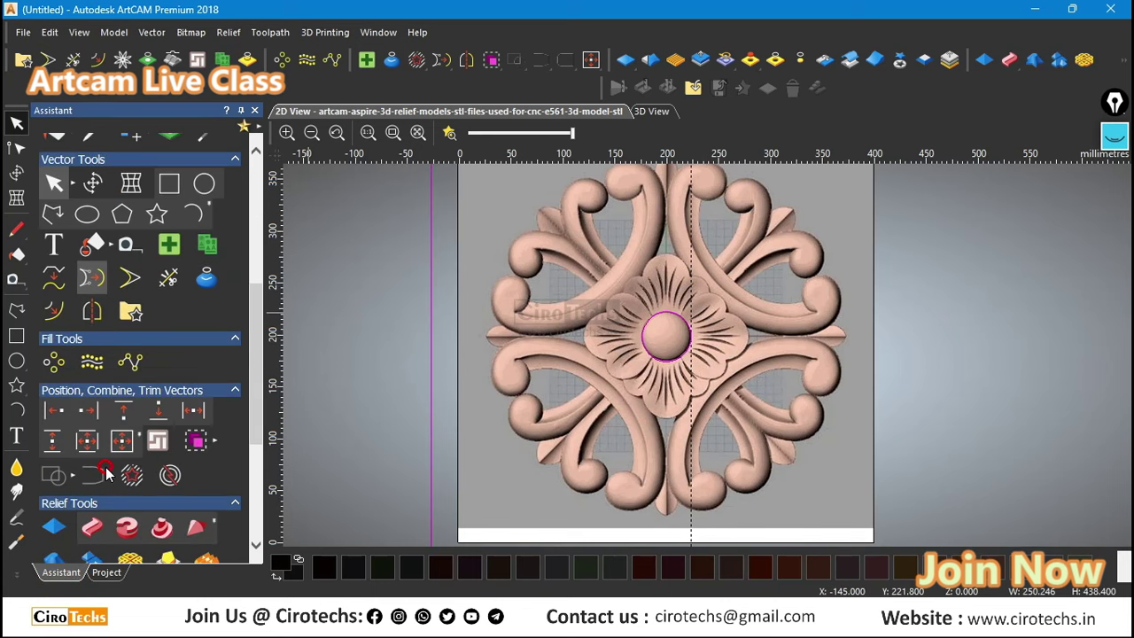
left_click(92, 450)
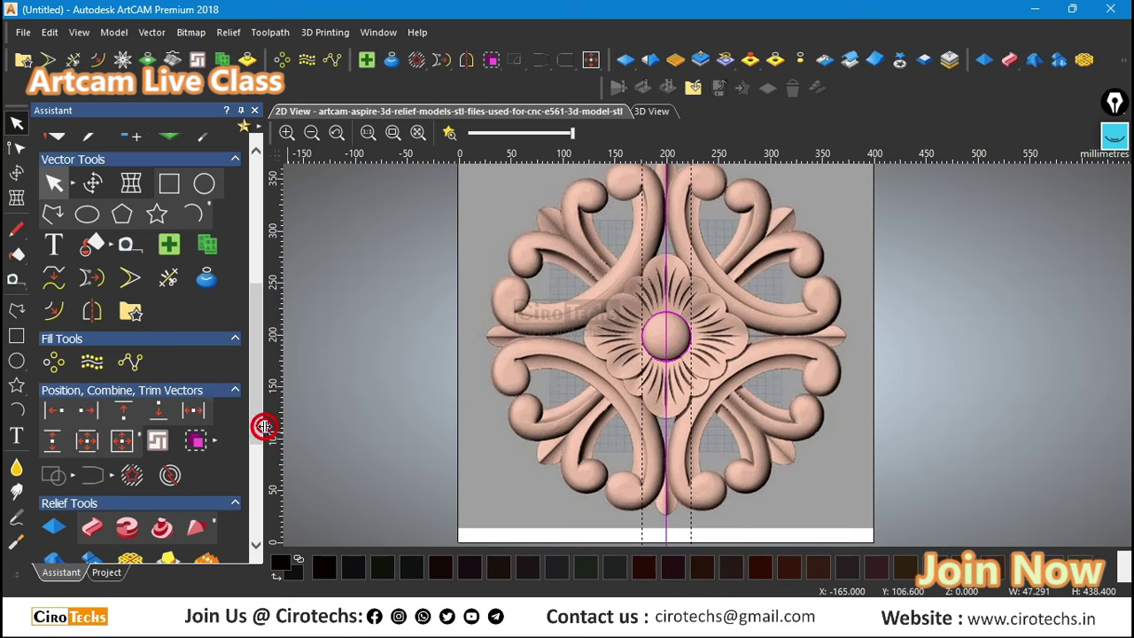
left_click(781, 354)
scroll(753, 301, "up", 3)
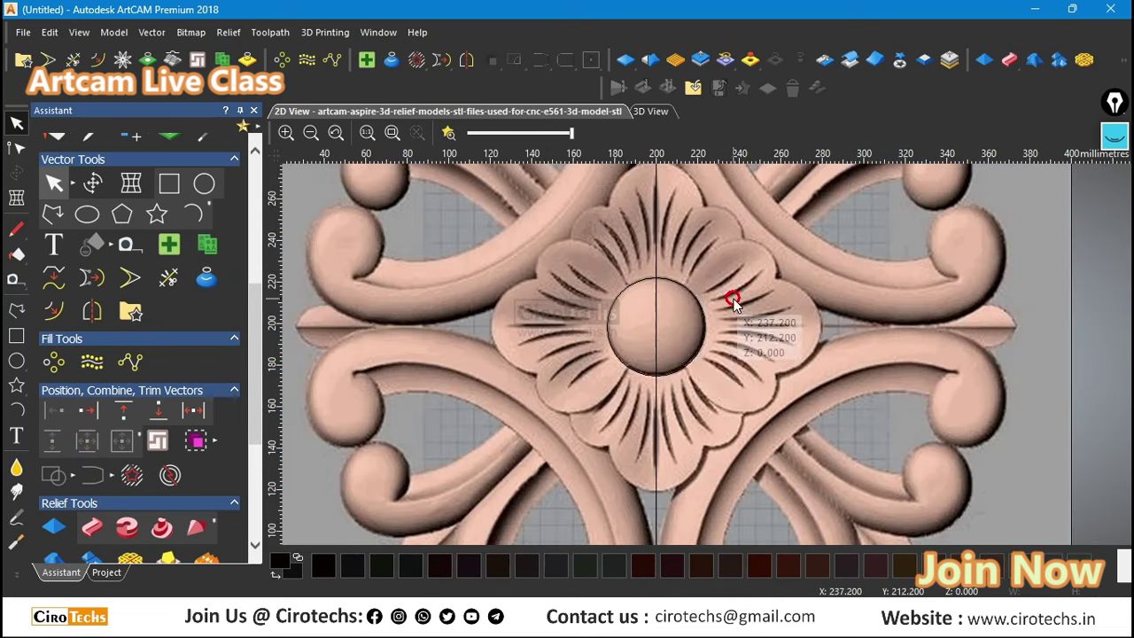
left_click(655, 327)
scroll(660, 327, "down", 3)
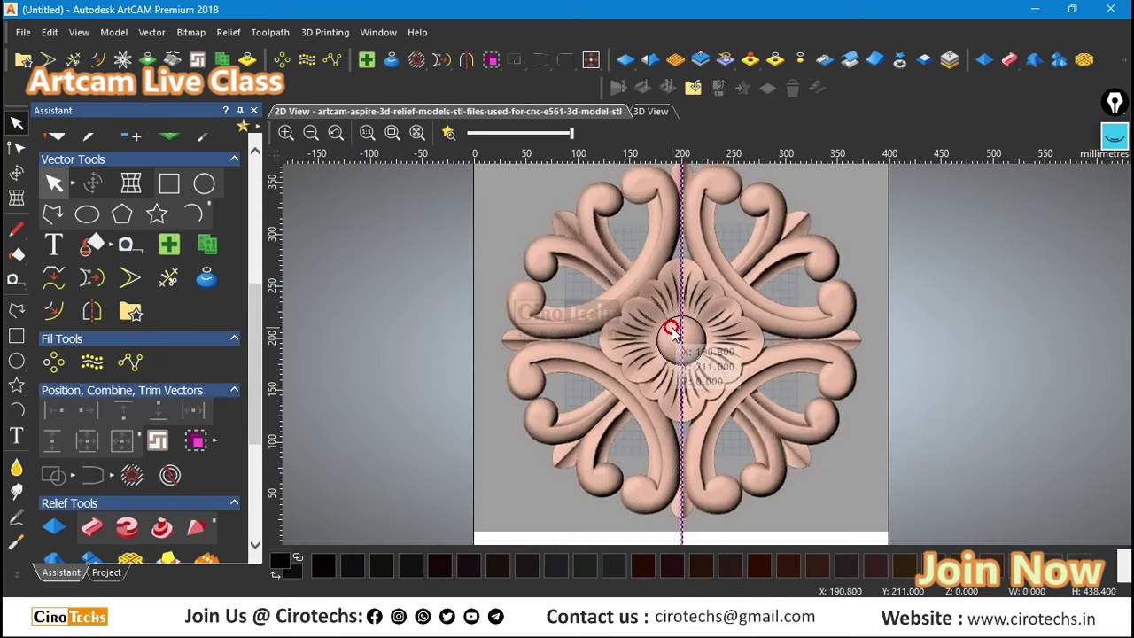
left_click(549, 270)
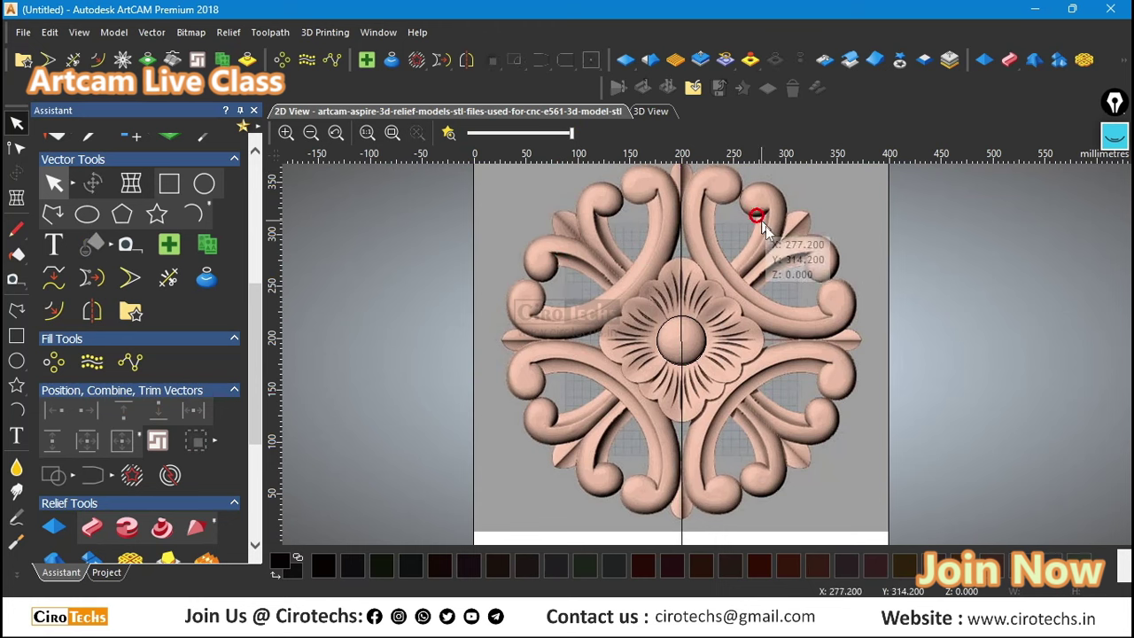
Step: Fade the rosette image by lowering its contrast to a little under half
scroll(705, 338, "up", 5)
scroll(715, 253, "down", 5)
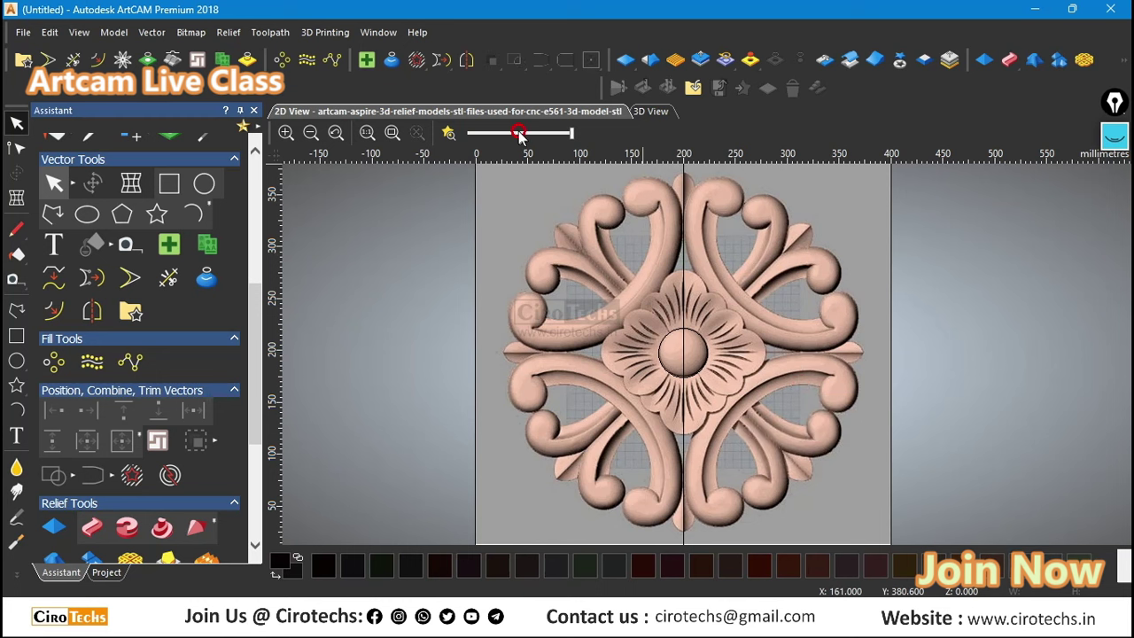
left_click_drag(519, 133, 486, 132)
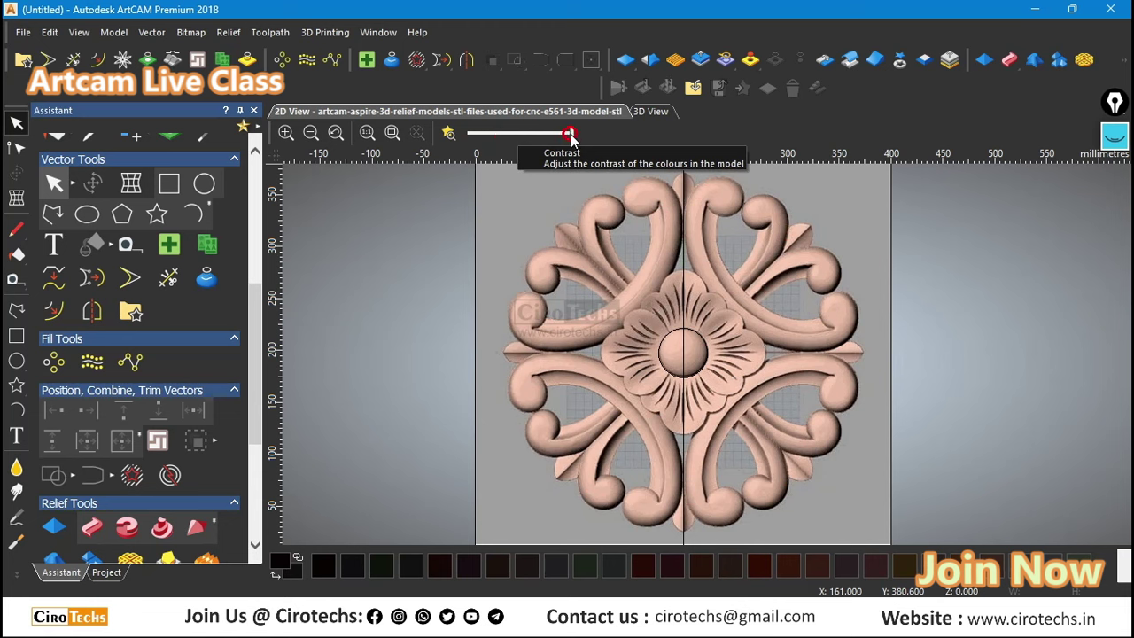
mouse_move(573, 134)
left_mouse_down()
mouse_move(493, 133)
mouse_move(512, 134)
left_mouse_up()
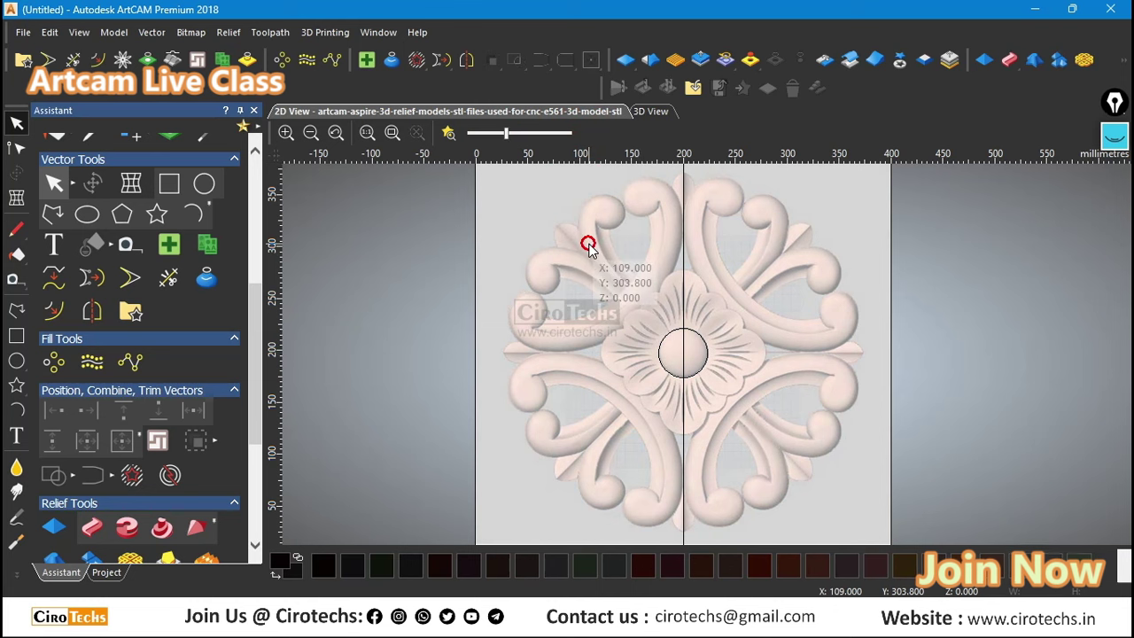
Step: Copy the vertical centre line rotated 90 degrees about its midpoint to form a horizontal centre line
left_click(683, 238)
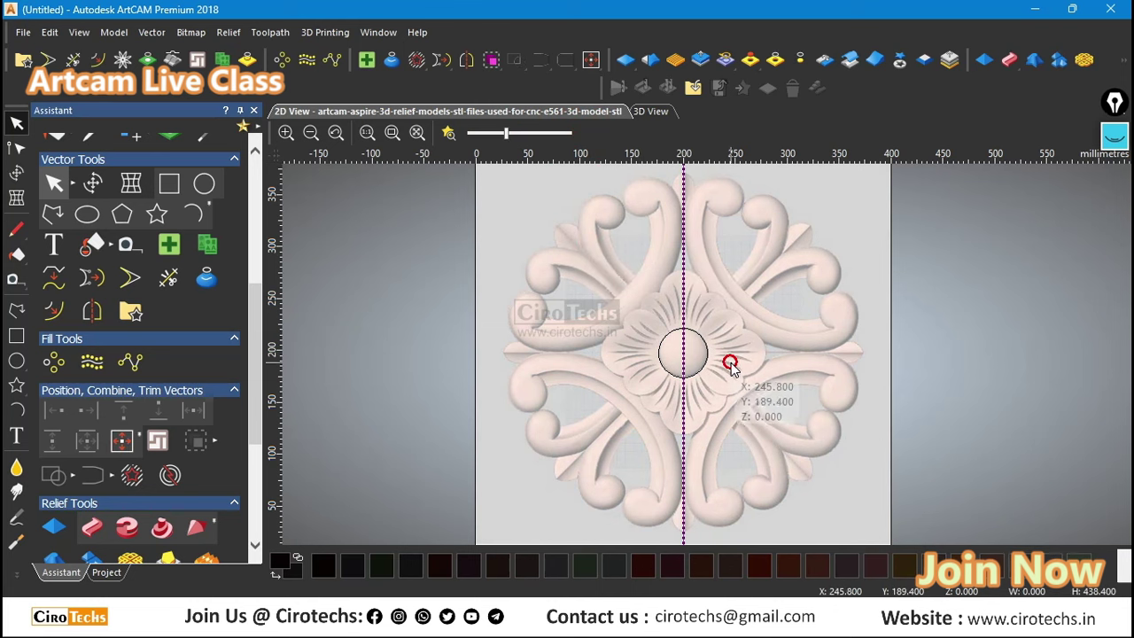
scroll(842, 372, "up", 3)
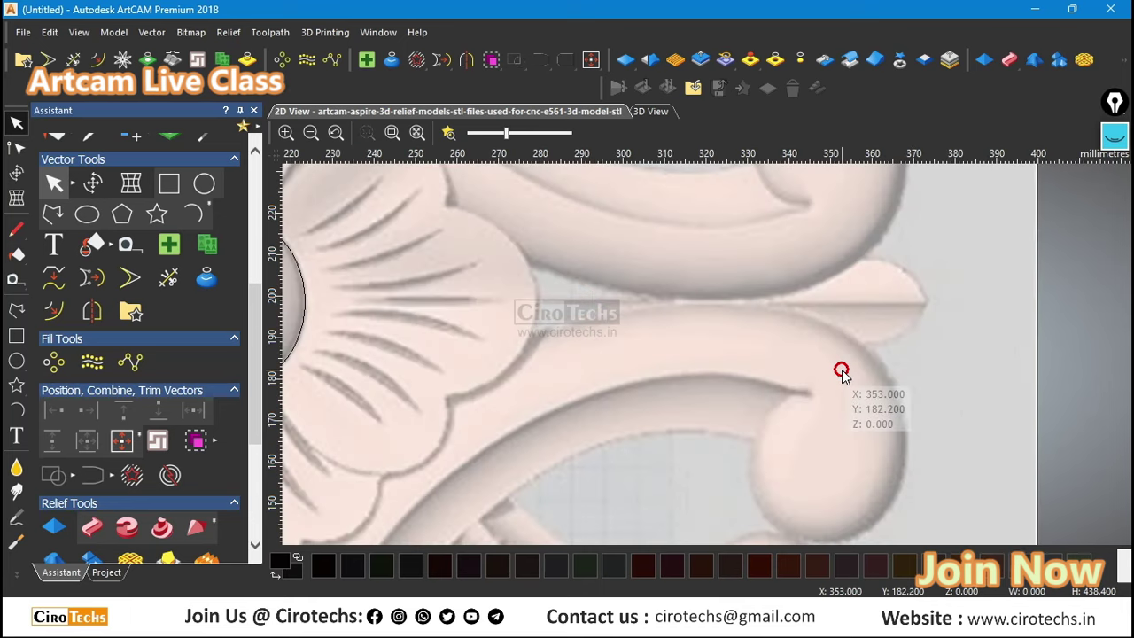
scroll(841, 370, "down", 3)
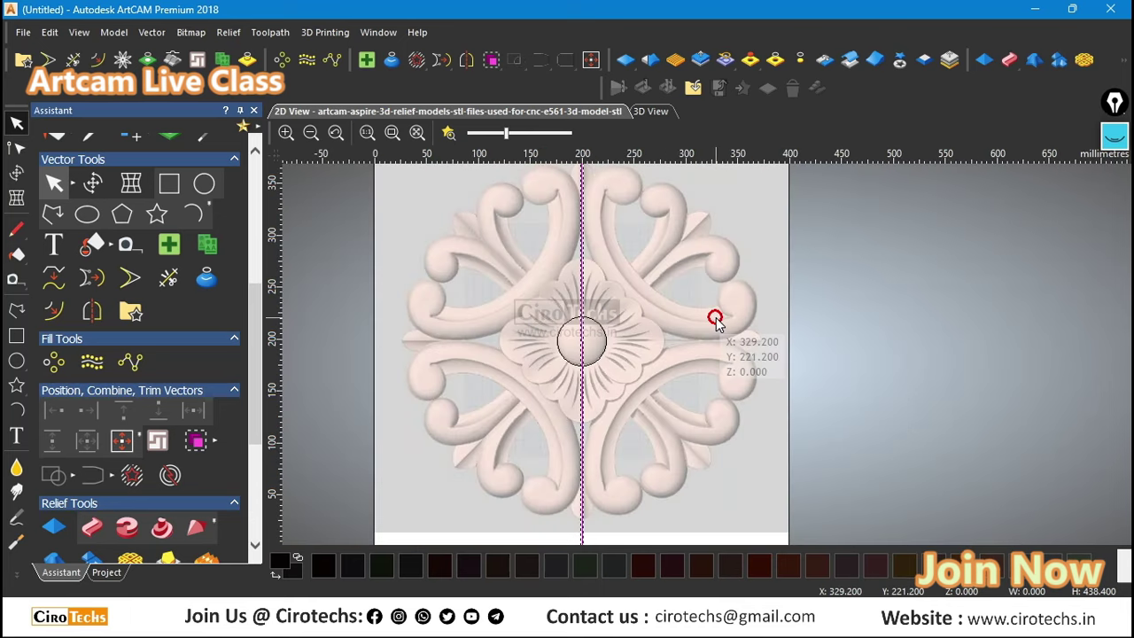
key("t")
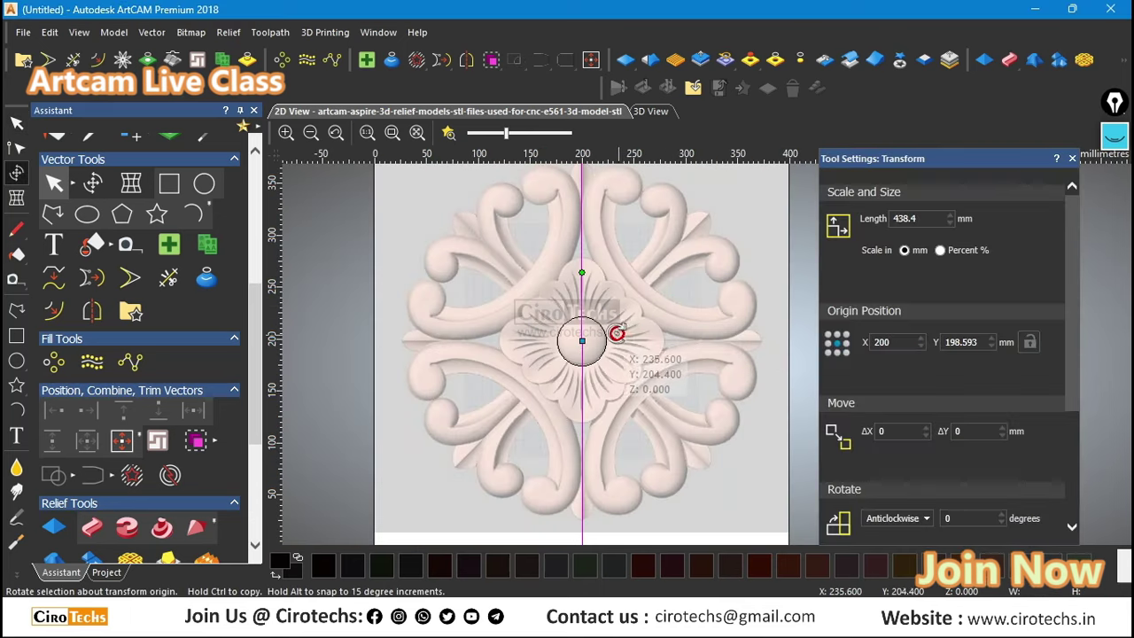
left_click_drag(581, 272, 636, 336)
left_click(699, 387)
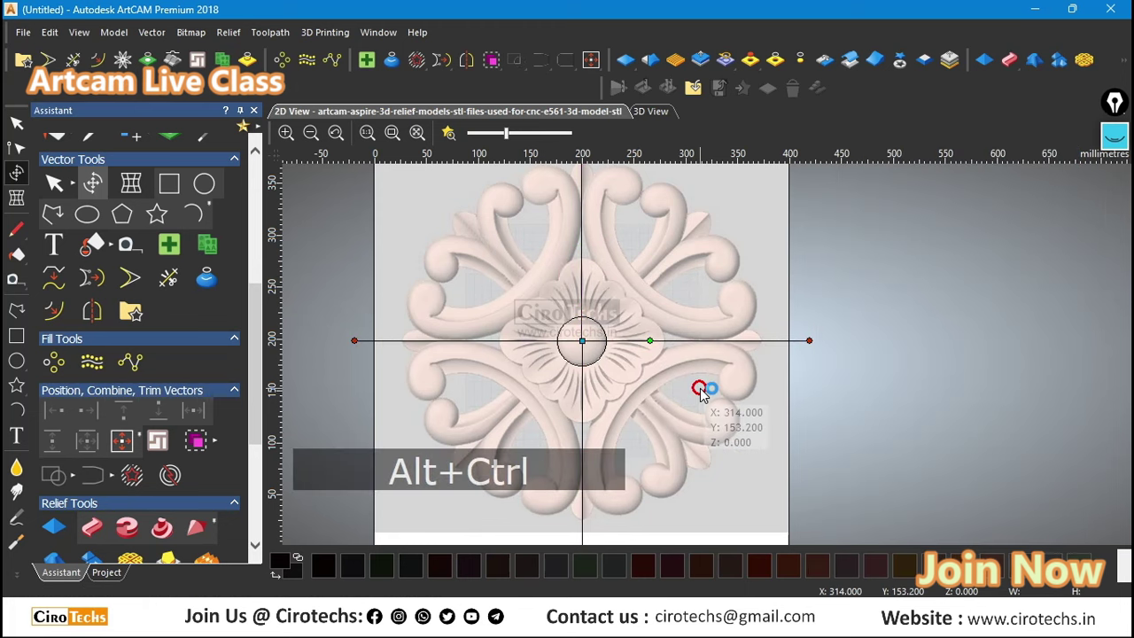
Step: Examine how the crossed centre lines meet inside the central circle and divide the rosette
scroll(682, 372, "down", 3)
scroll(664, 345, "up", 6)
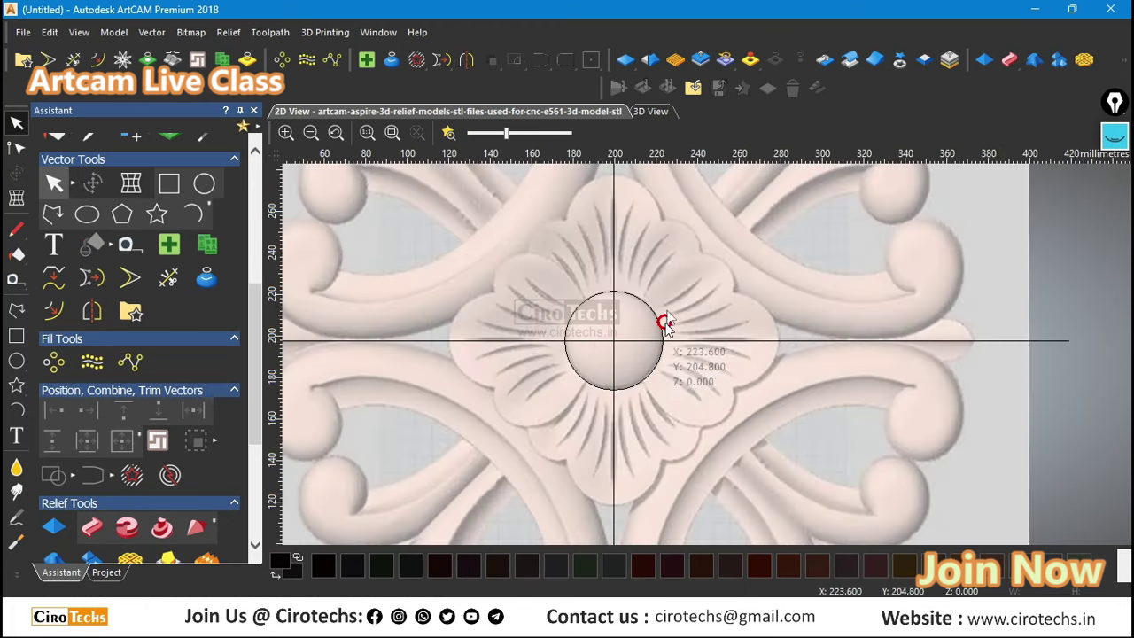
scroll(630, 346, "up", 2)
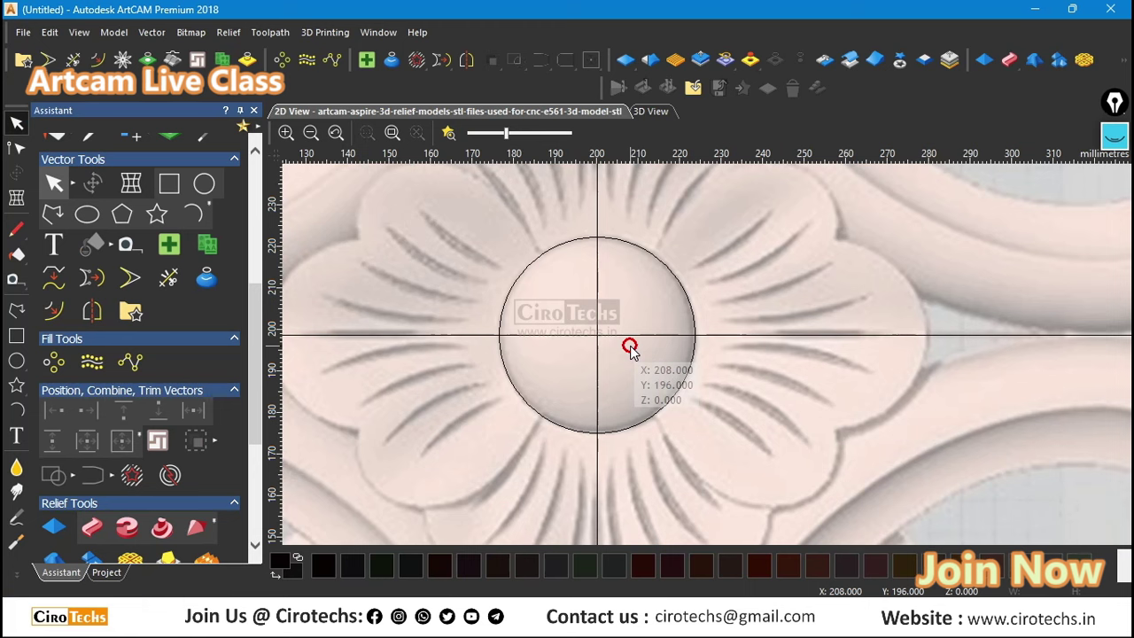
scroll(629, 346, "down", 3)
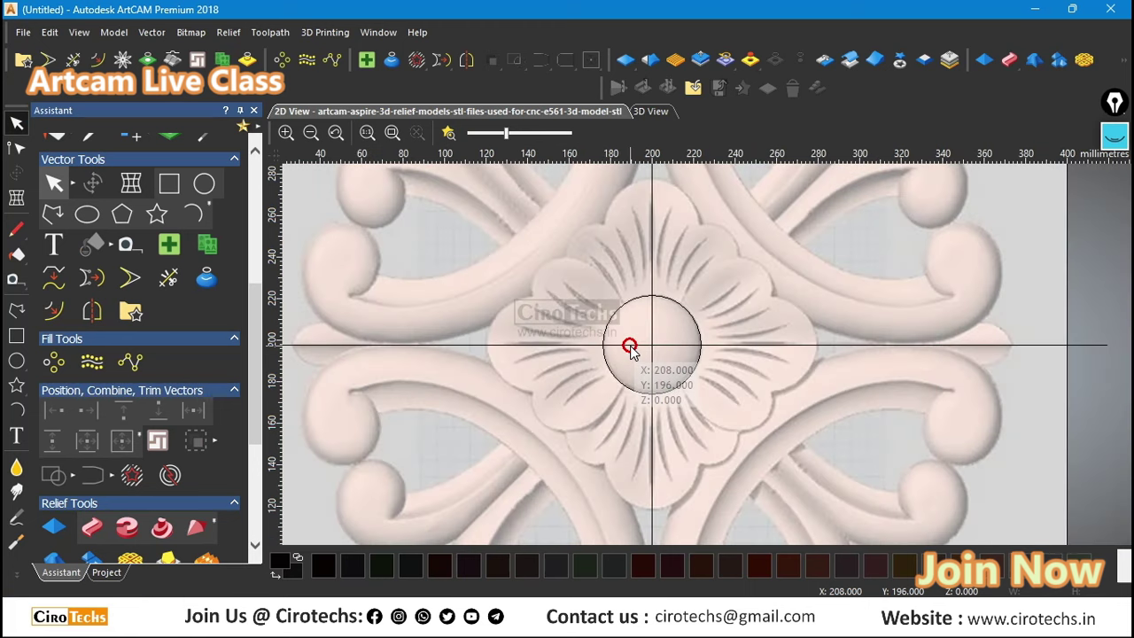
scroll(630, 346, "down", 3)
scroll(706, 310, "up", 3)
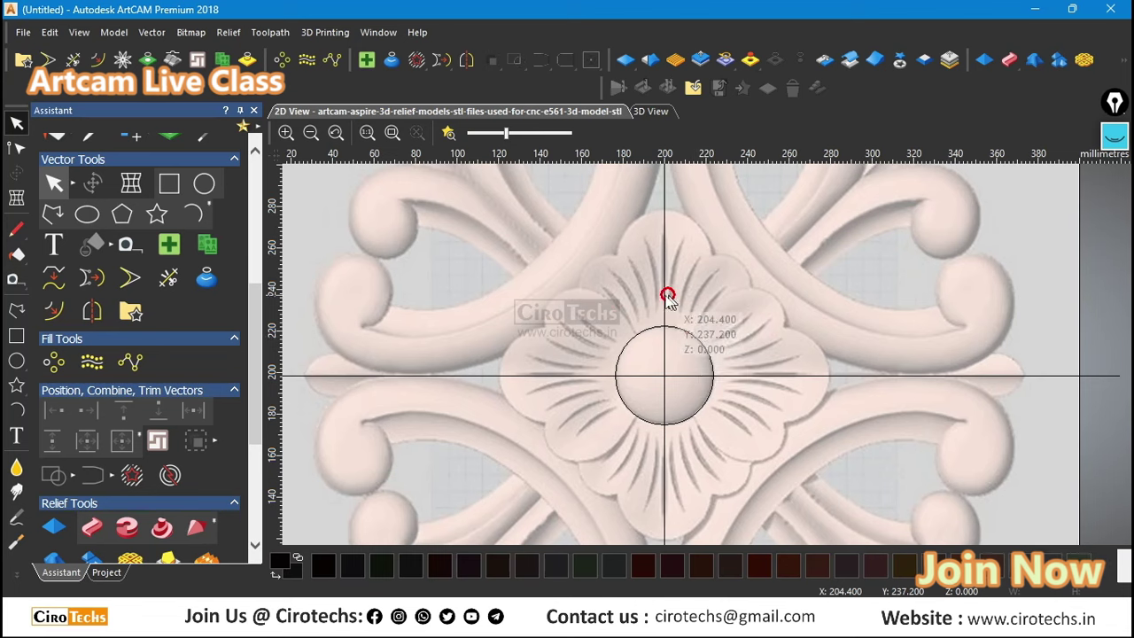
Step: Examine the flower's petal outlines and surrounding scrolls in the upper quarters formed by the centre lines
scroll(725, 293, "up", 3)
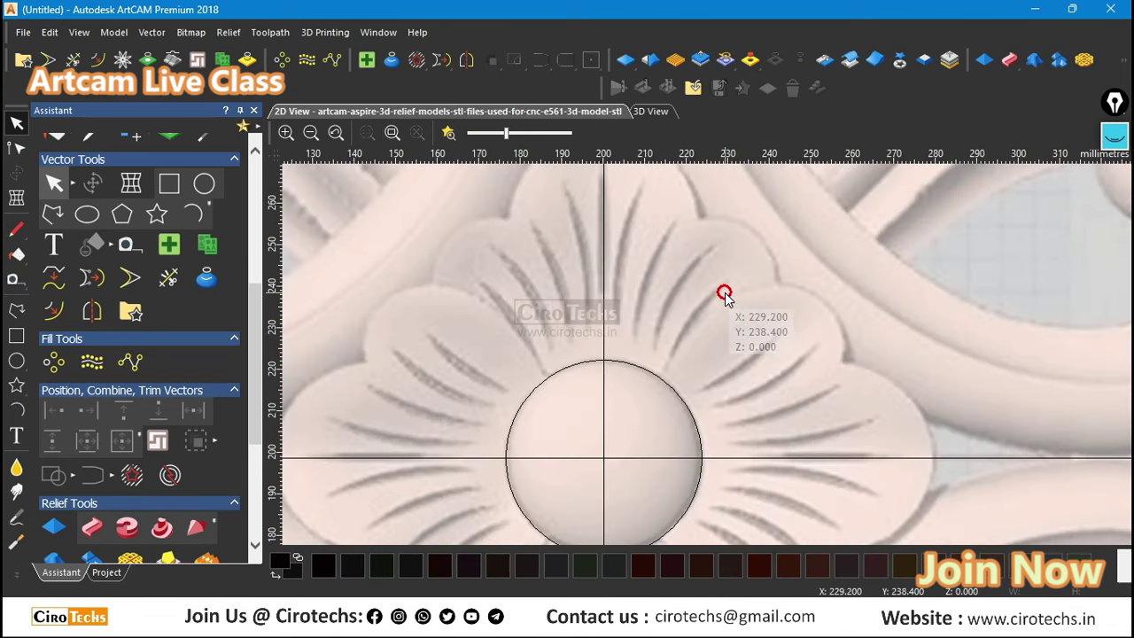
scroll(725, 293, "down", 2)
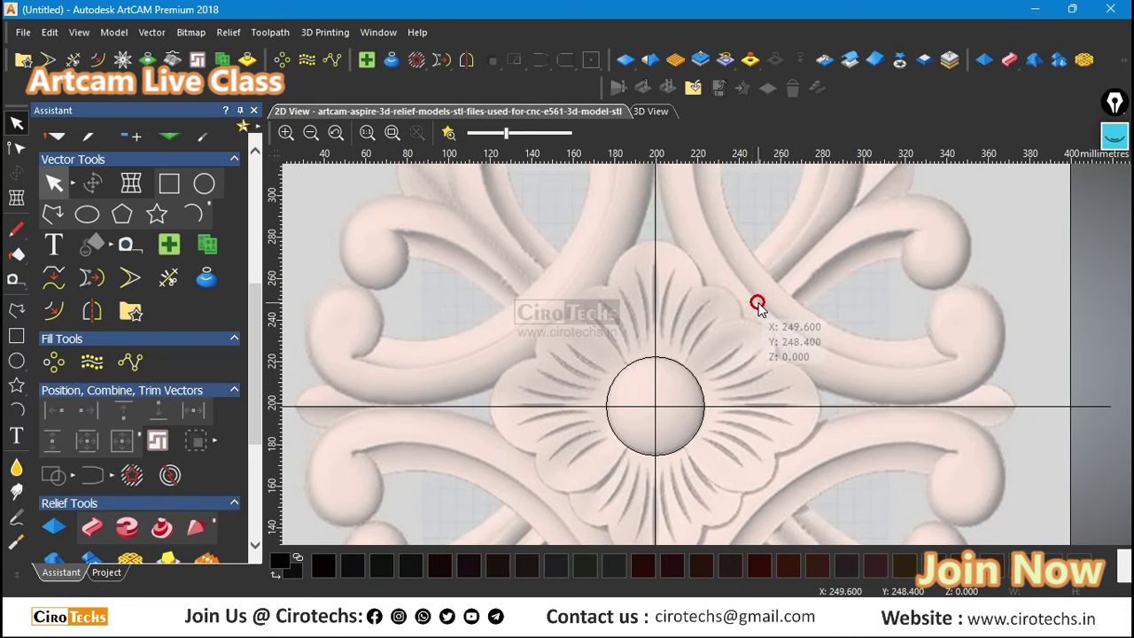
scroll(744, 302, "down", 2)
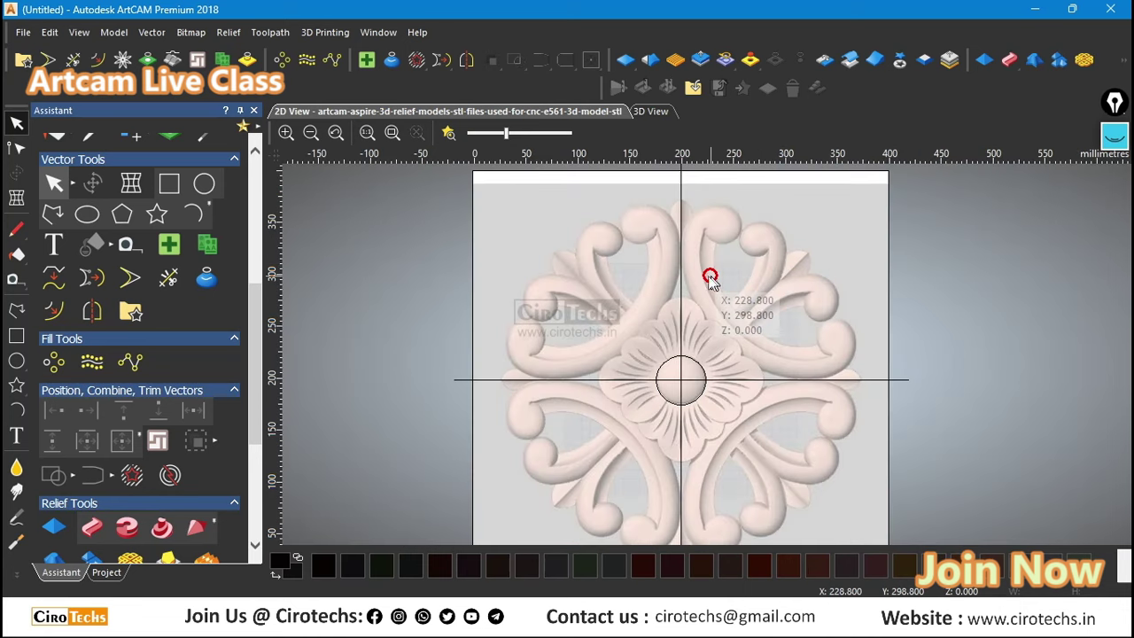
scroll(710, 277, "up", 3)
scroll(660, 266, "down", 2)
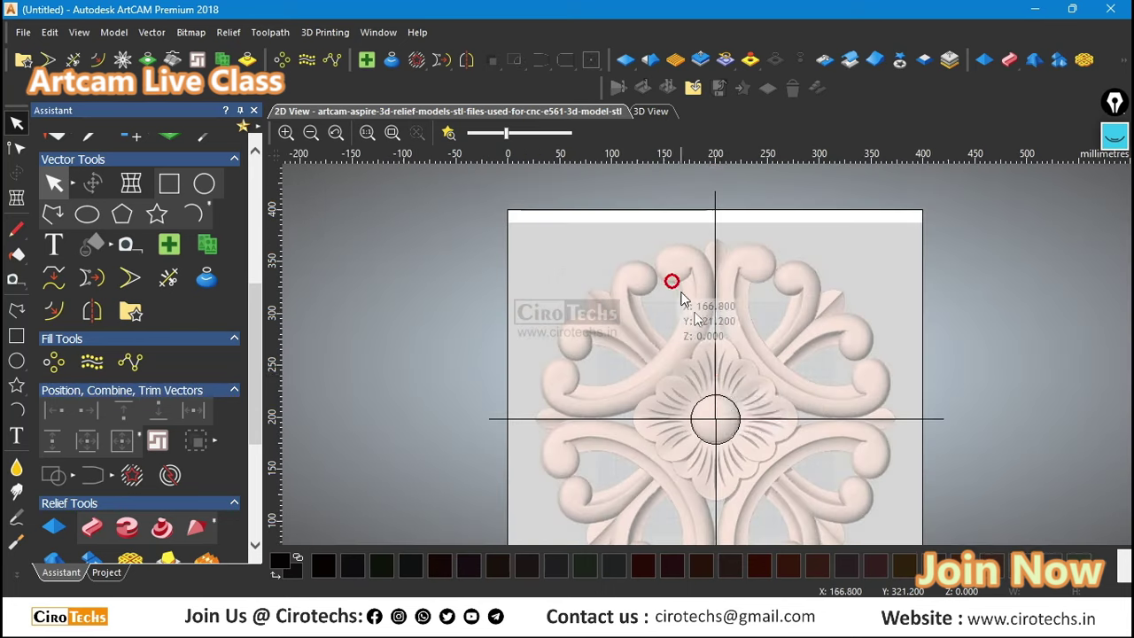
scroll(709, 372, "up", 4)
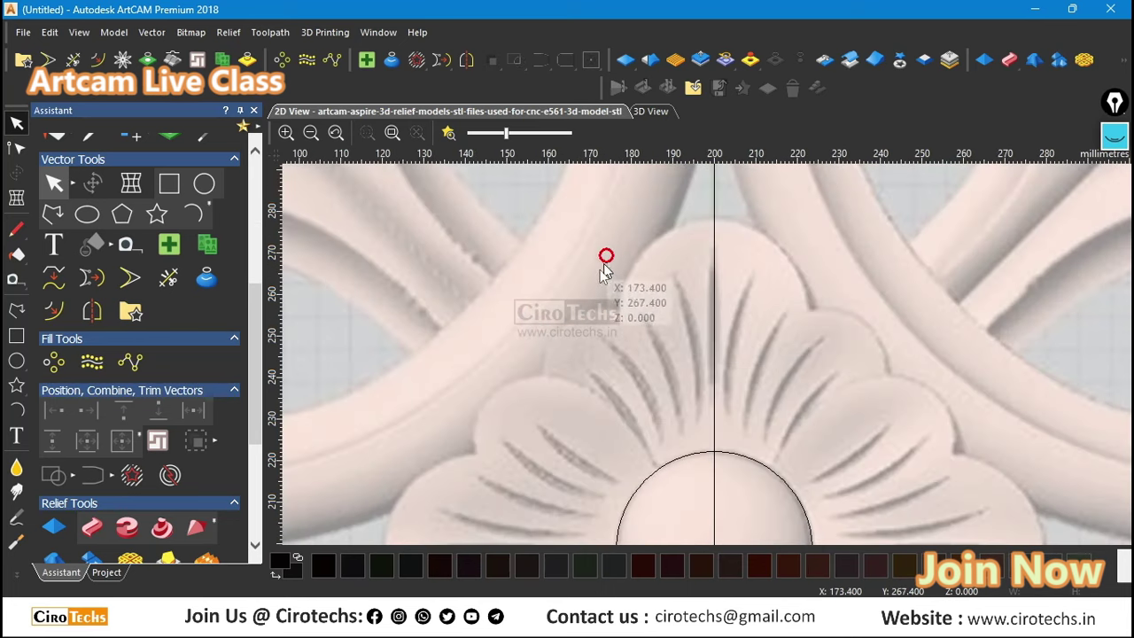
scroll(620, 304, "down", 2)
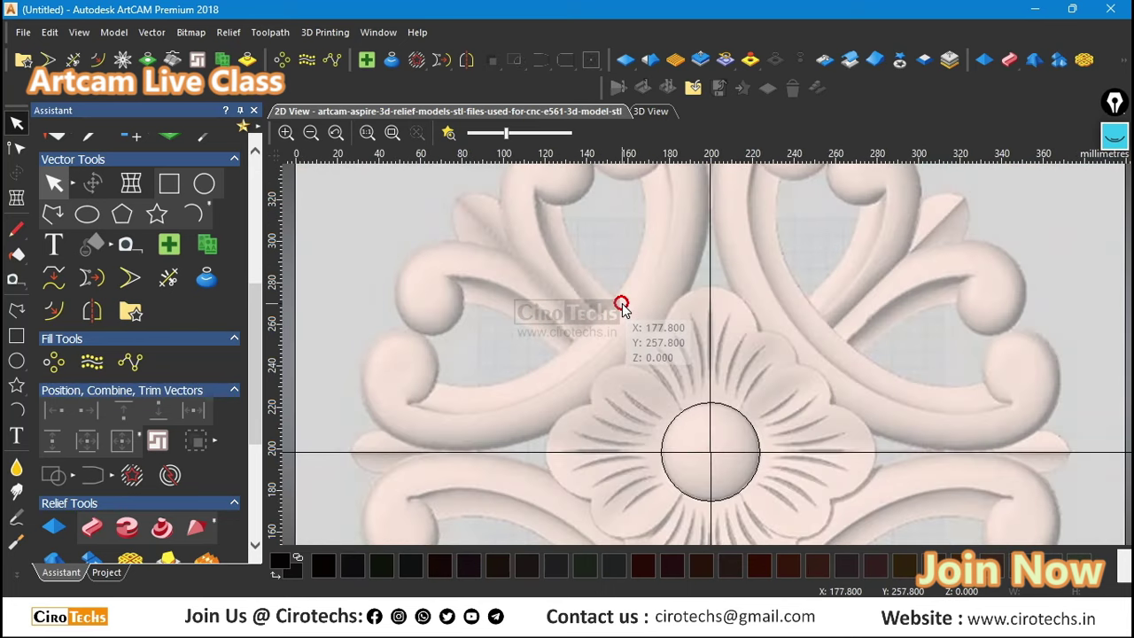
scroll(669, 451, "up", 2)
scroll(666, 412, "down", 1)
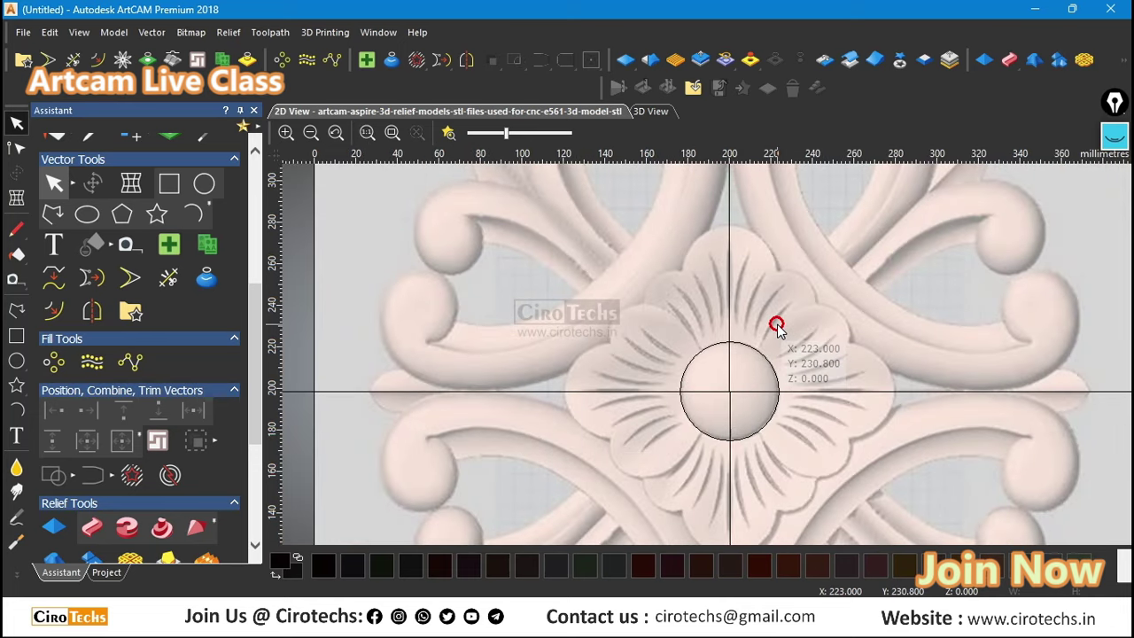
scroll(762, 334, "down", 1)
scroll(726, 334, "up", 2)
scroll(699, 350, "down", 1)
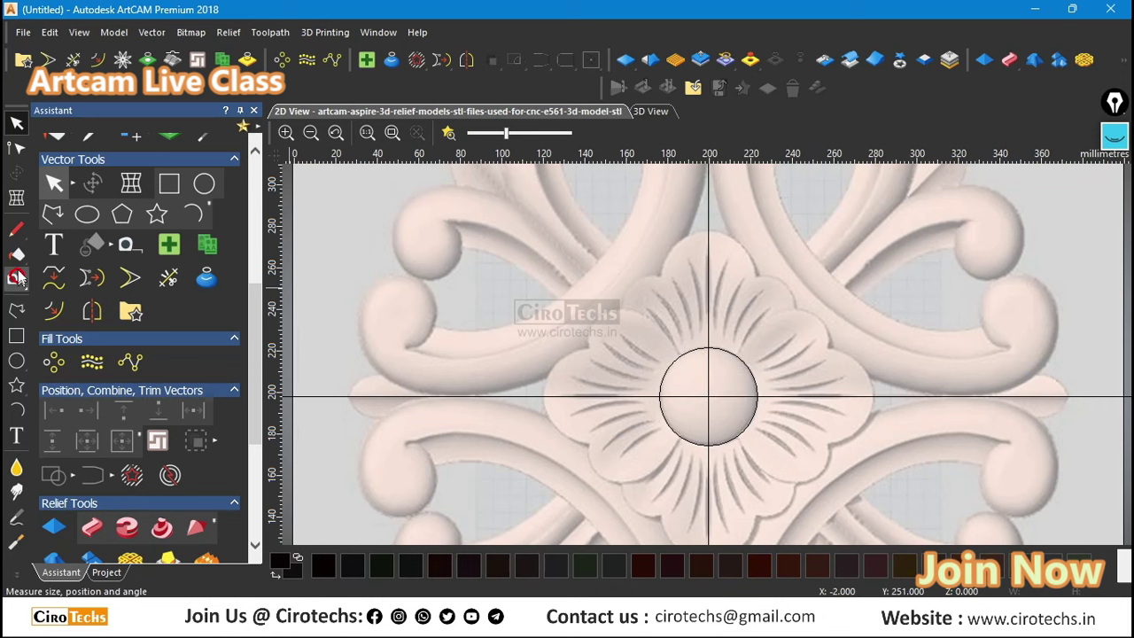
Step: Start a straight-segment polyline at the central circle's upper-left edge, through the upper-left lobe's crest to the notch beside the left lobe
left_click(16, 311)
scroll(672, 361, "up", 4)
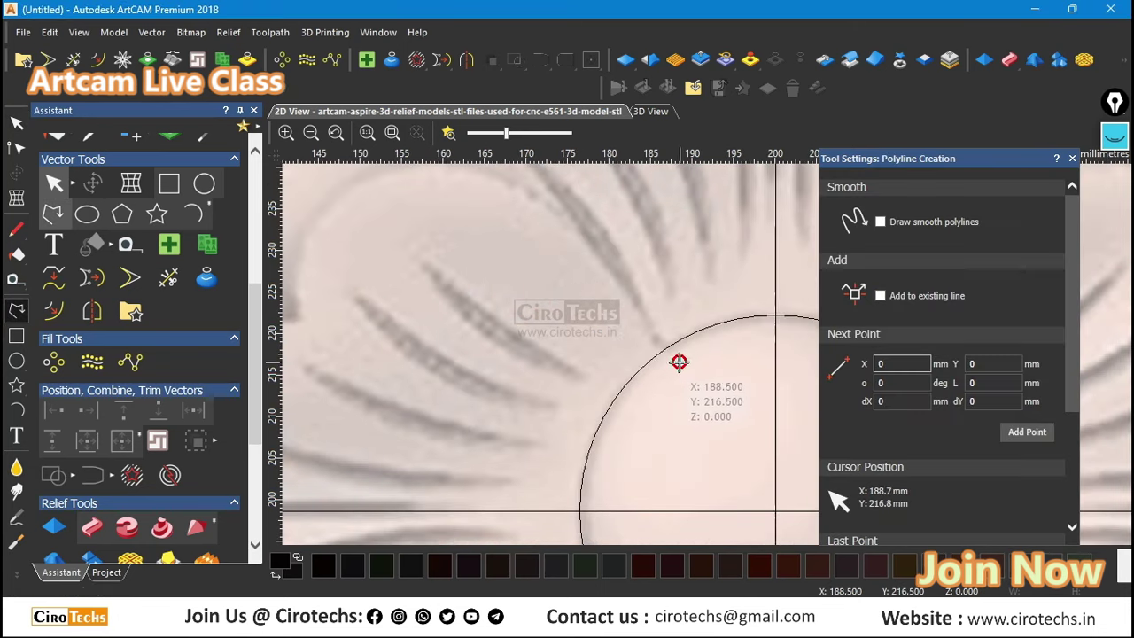
left_click(665, 366)
scroll(585, 273, "down", 3)
scroll(638, 313, "up", 2)
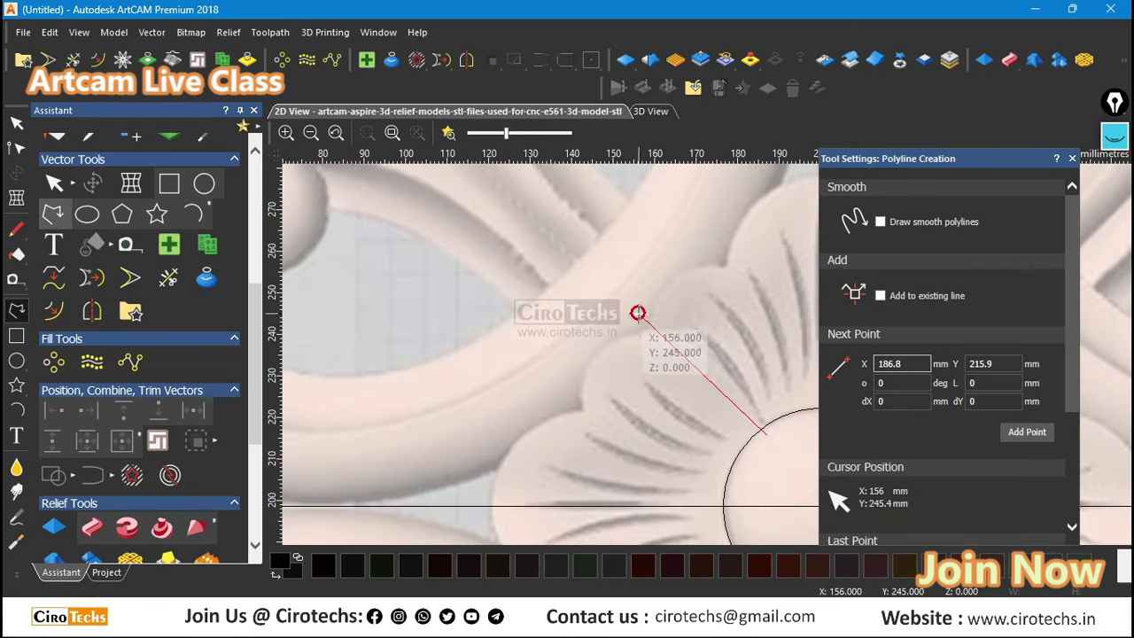
scroll(651, 334, "up", 2)
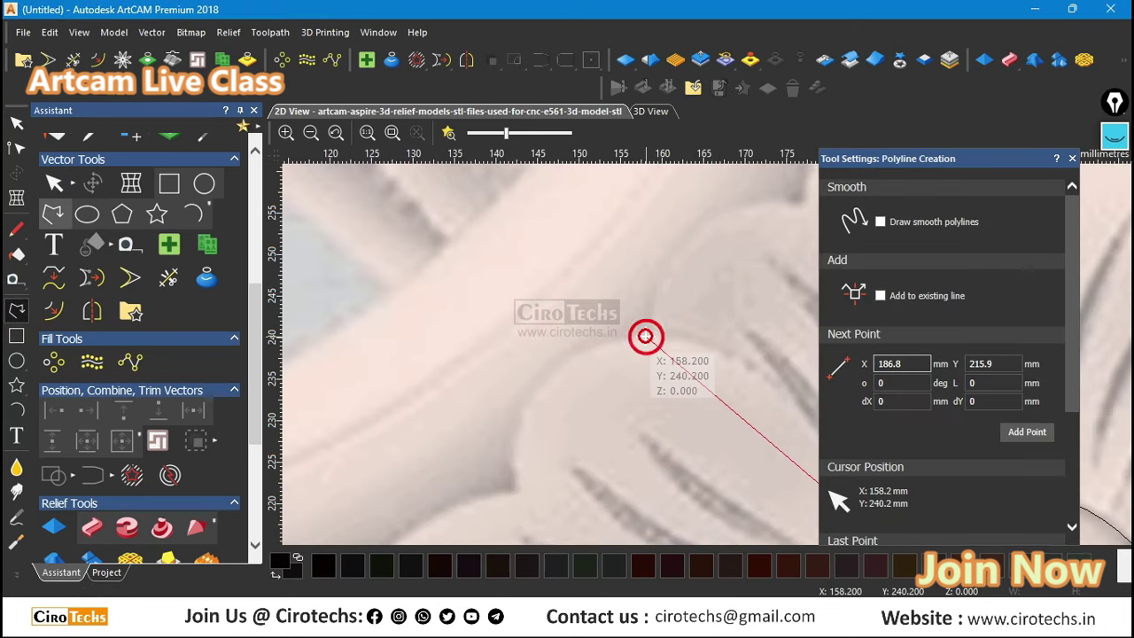
left_click(645, 336)
left_click(521, 488)
scroll(616, 372, "down", 3)
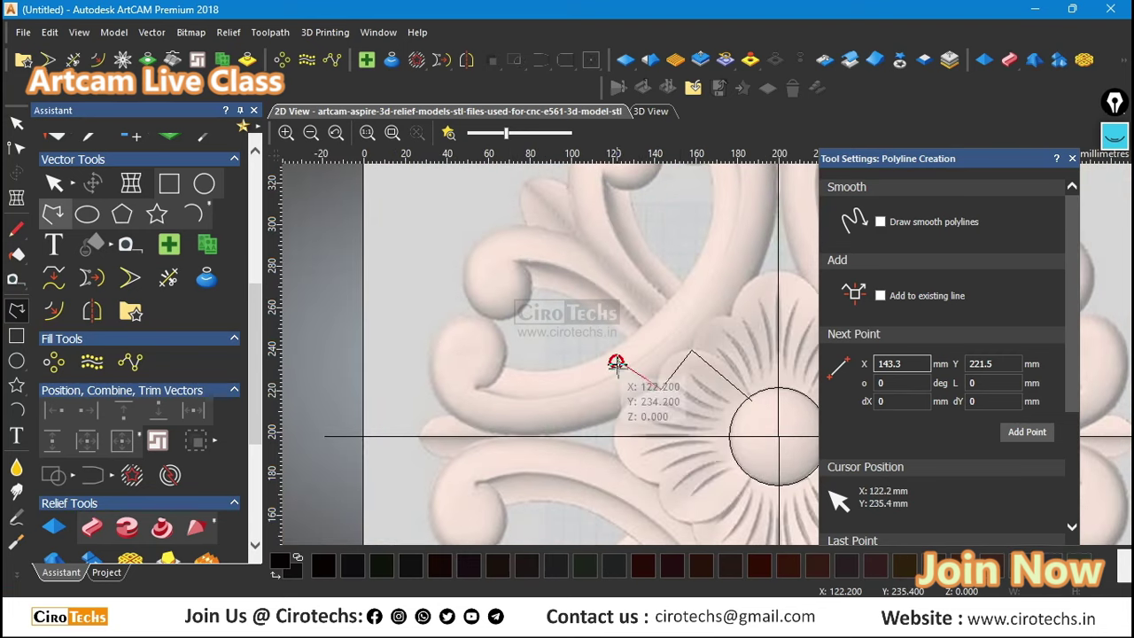
Step: Continue the polyline through the left lobe's tip on the horizontal centre line and the lower notch, ending inside the central circle
scroll(648, 440, "up", 4)
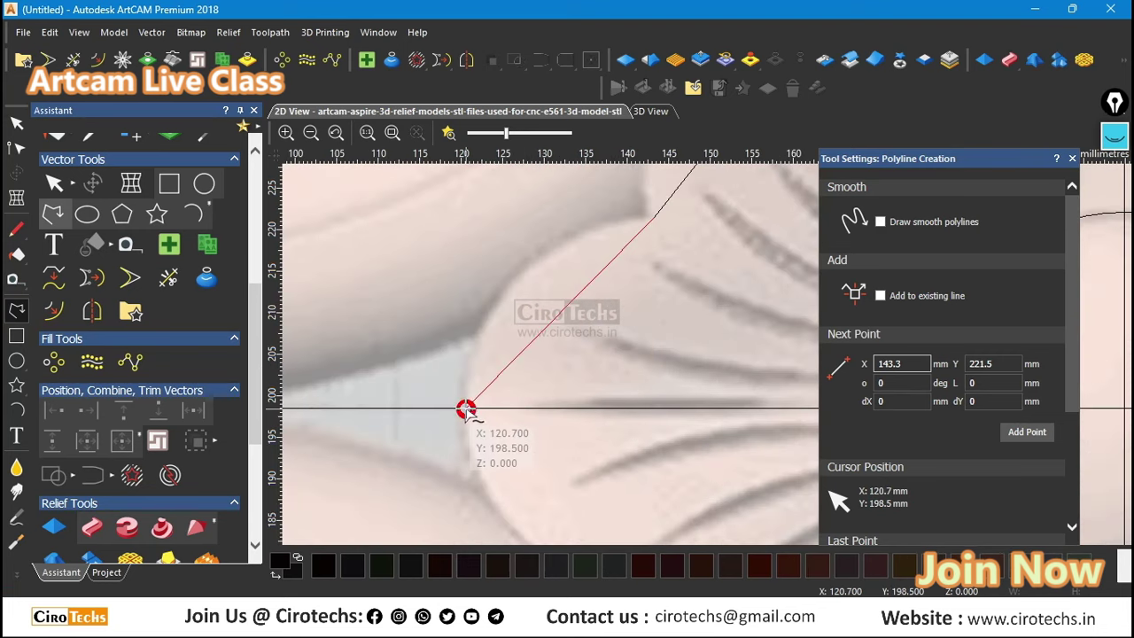
left_click(465, 410)
scroll(505, 393, "down", 1)
scroll(709, 469, "up", 1)
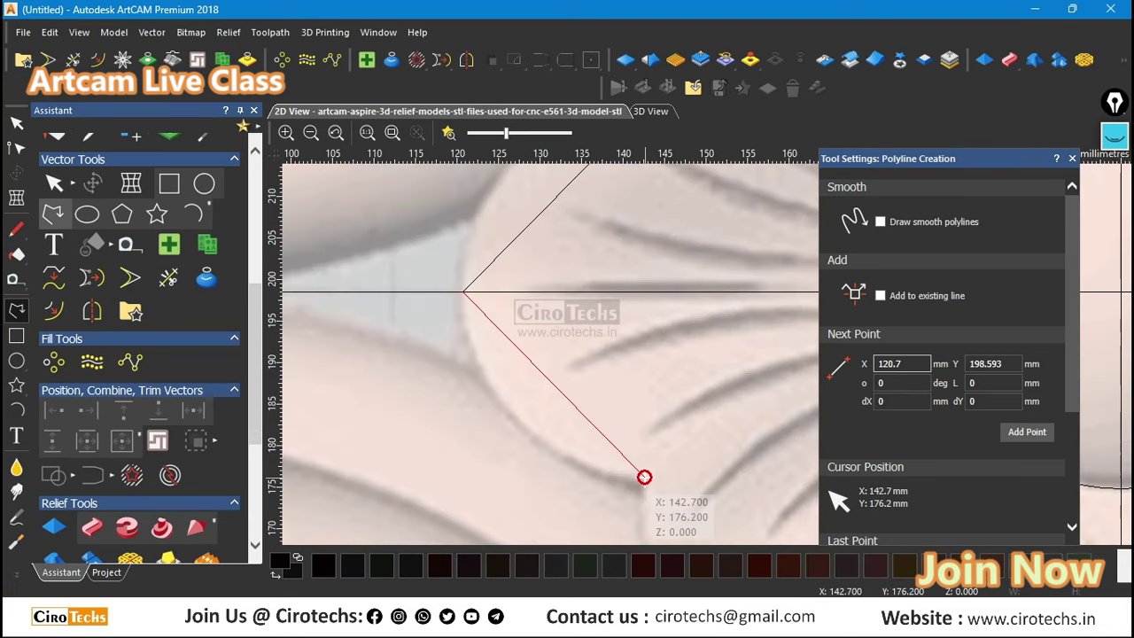
left_click(644, 478)
scroll(648, 403, "down", 1)
scroll(725, 367, "up", 1)
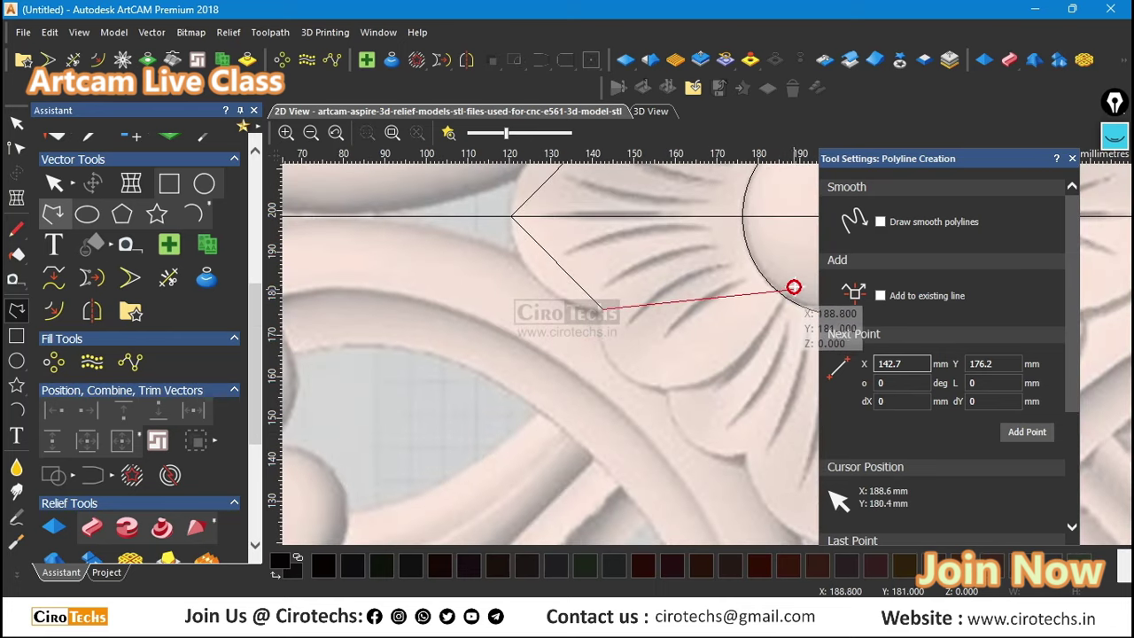
key("Escape")
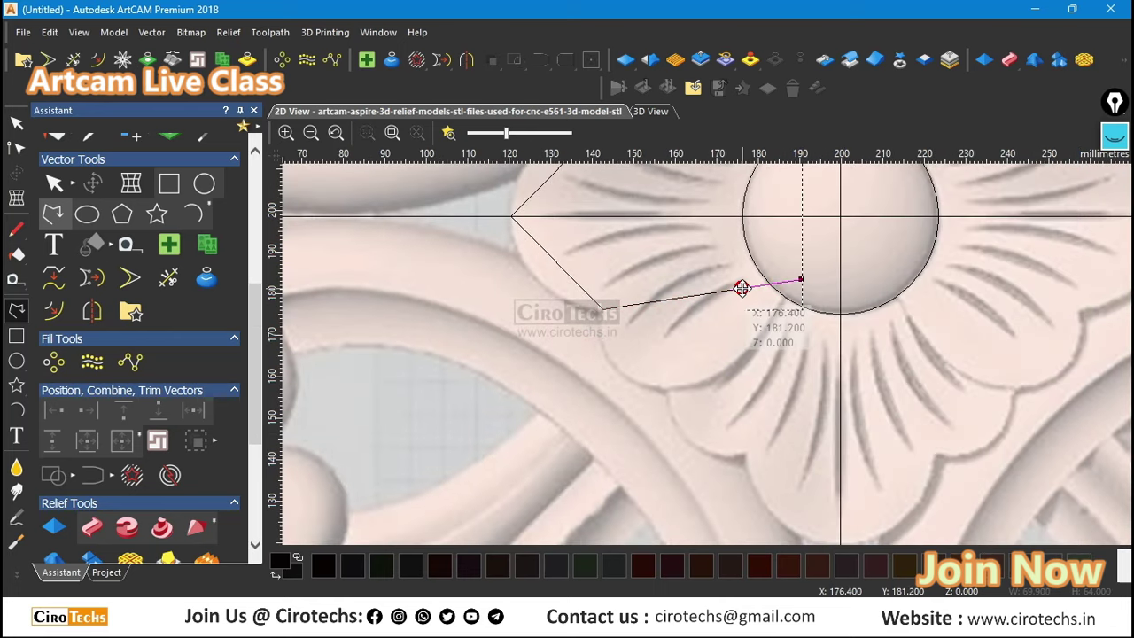
scroll(742, 288, "down", 4)
scroll(736, 280, "up", 4)
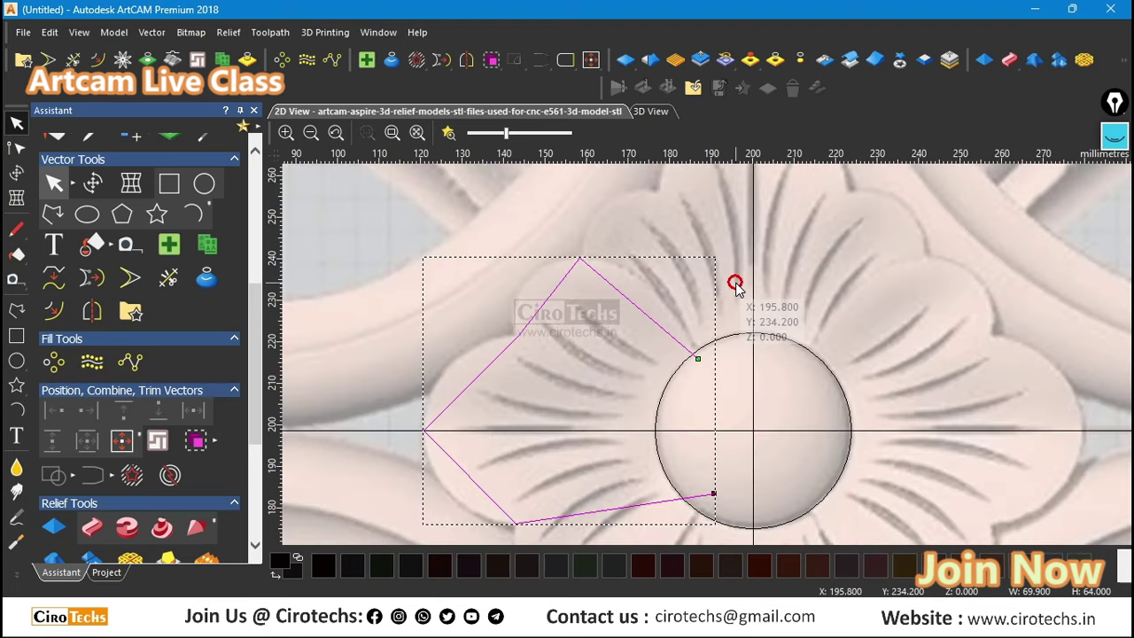
Step: Edit the polyline's nodes, curving the left lobe's spans through a smooth tip and fitting the upper span to the petal edge
scroll(576, 293, "down", 2)
key("n")
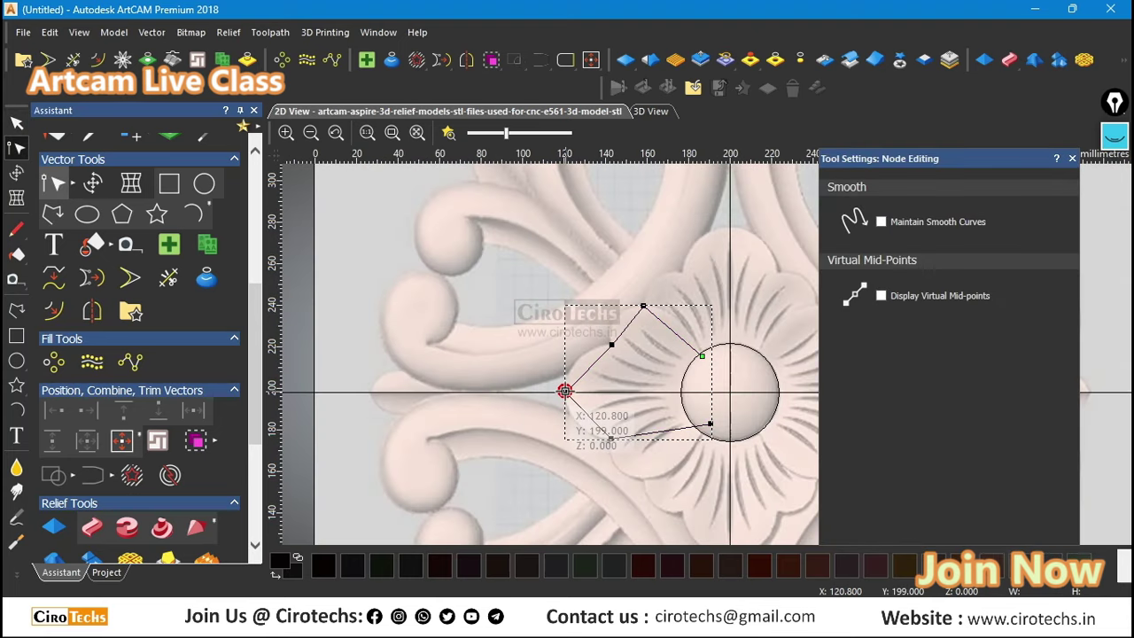
scroll(590, 370, "up", 4)
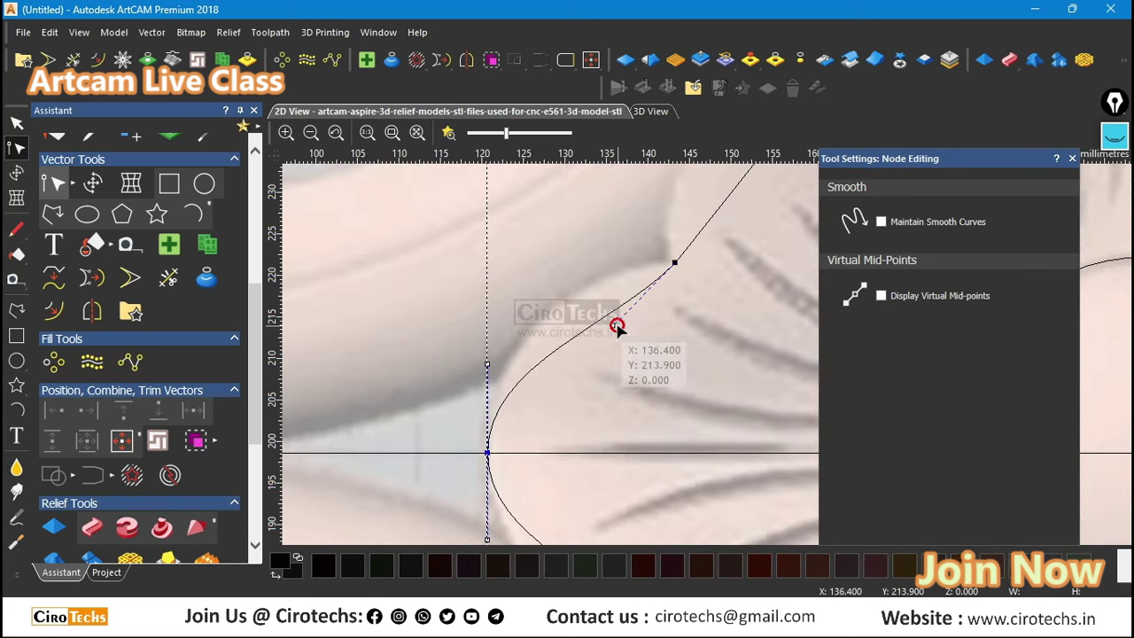
left_click_drag(611, 327, 554, 261)
scroll(554, 266, "down", 4)
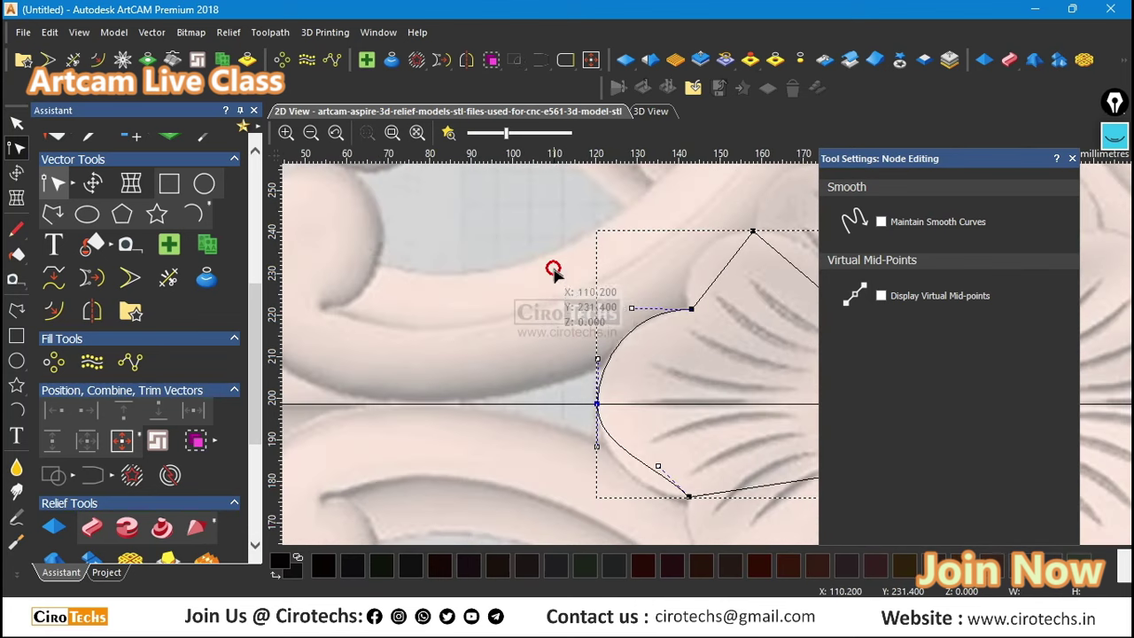
Step: Reshape the left lobe's lower span so it follows the petal edge down to the lower notch
scroll(659, 440, "up", 4)
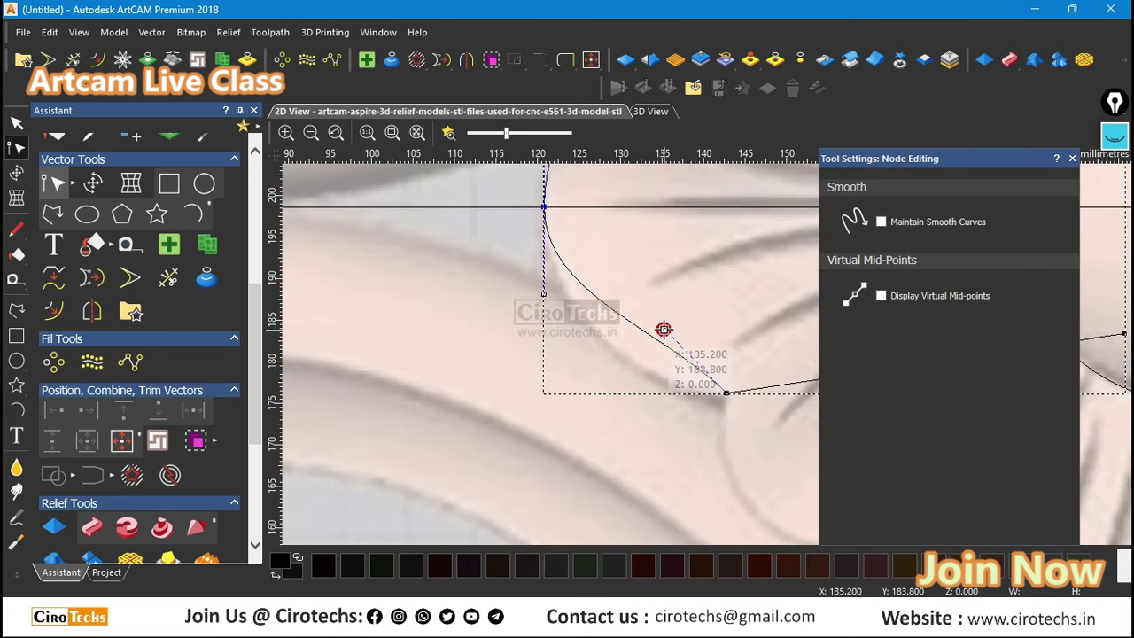
left_click_drag(663, 330, 621, 394)
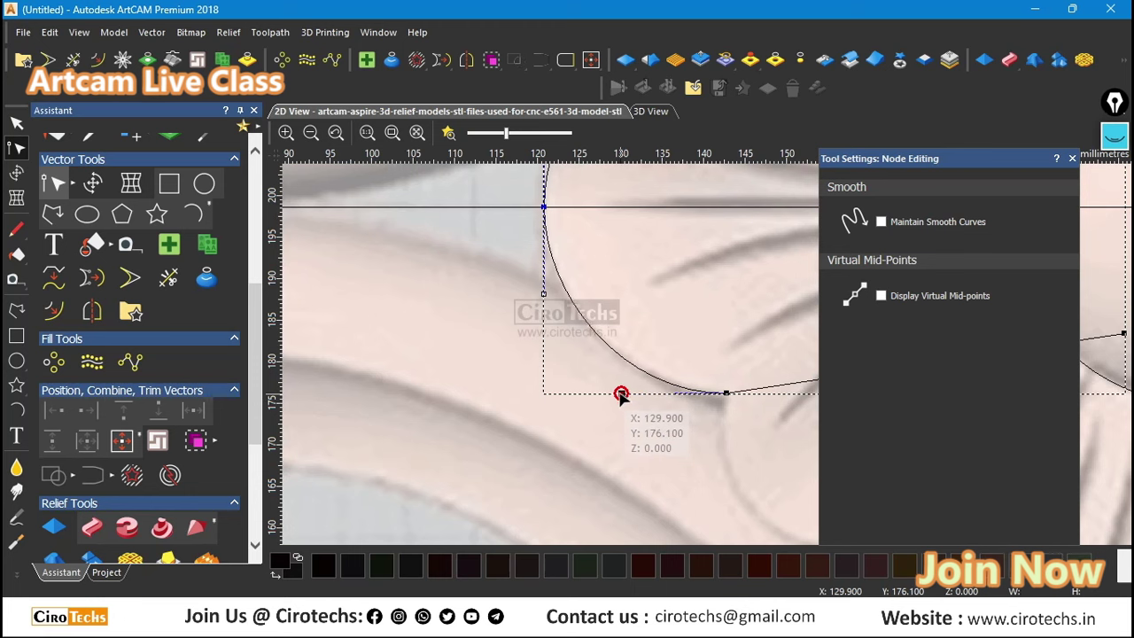
scroll(619, 391, "down", 4)
scroll(625, 340, "up", 4)
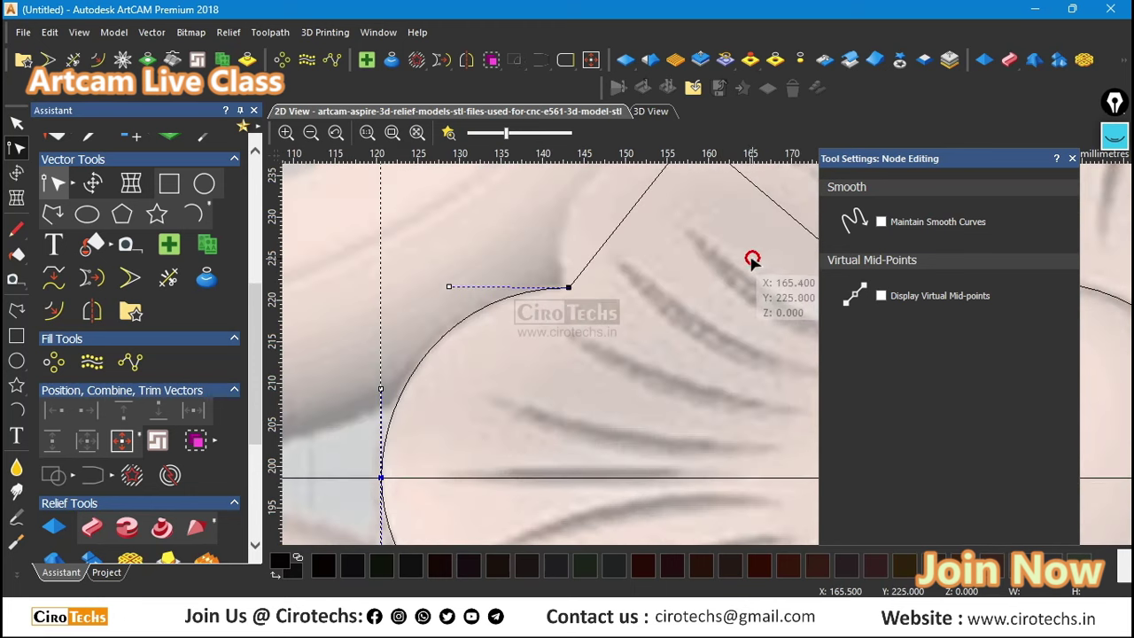
Step: Convert the span between the upper notch and the upper lobe's crest to a Bezier curve bowed along the petal edge
scroll(752, 256, "down", 4)
scroll(645, 274, "up", 3)
scroll(708, 315, "up", 2)
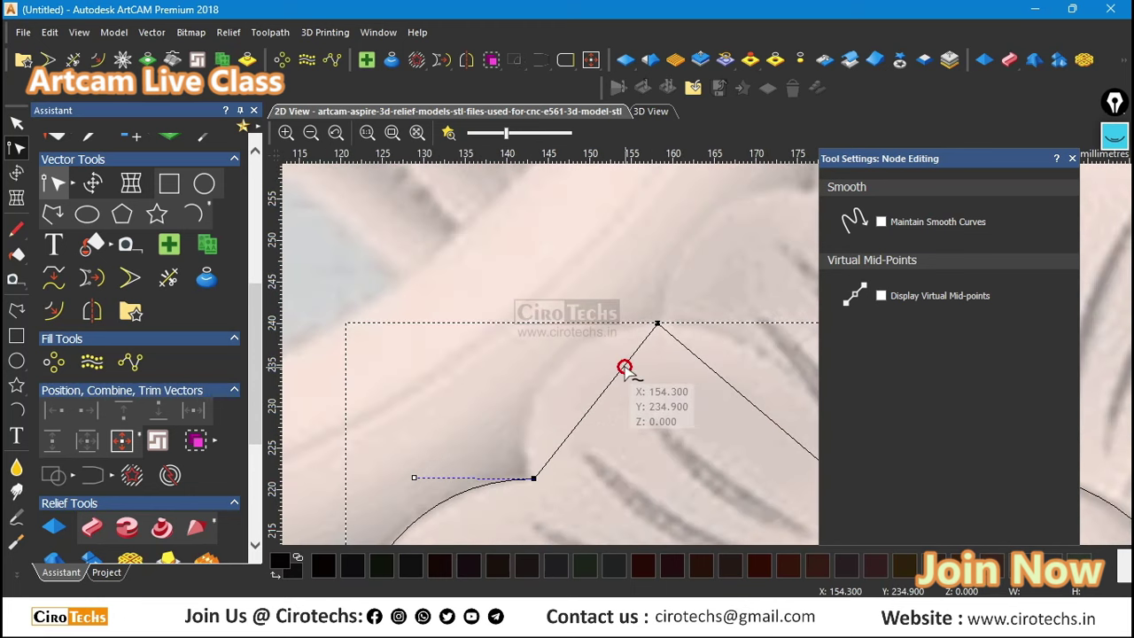
key("b")
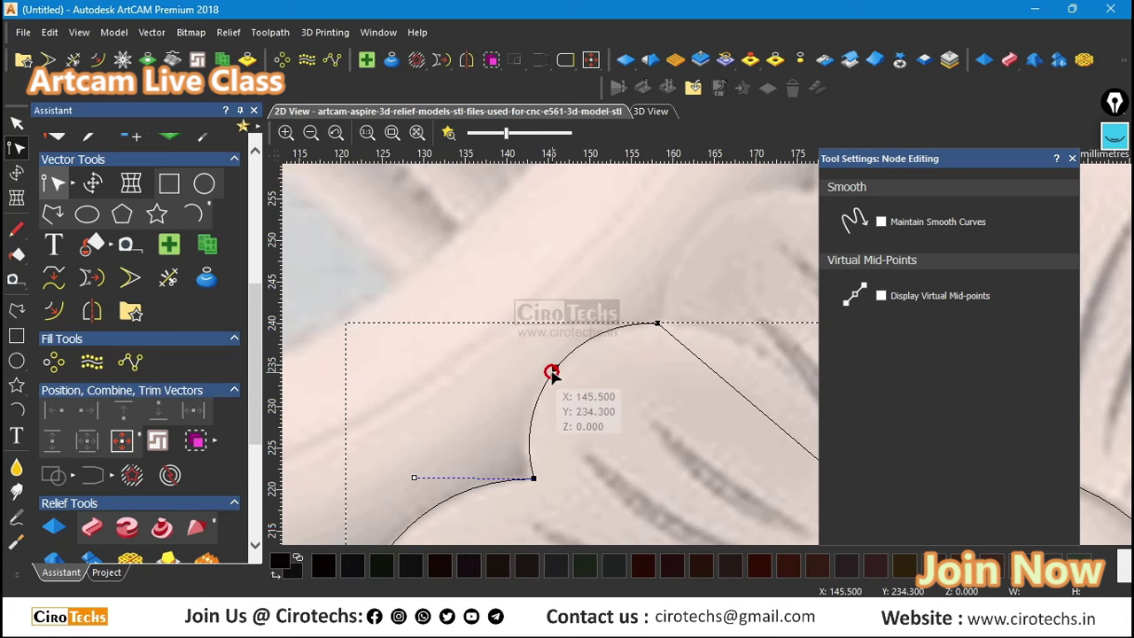
Step: Convert the span from the lower notch to the central circle to a Bezier curve and bend it around the lower lobe
scroll(587, 321, "down", 4)
scroll(713, 514, "up", 2)
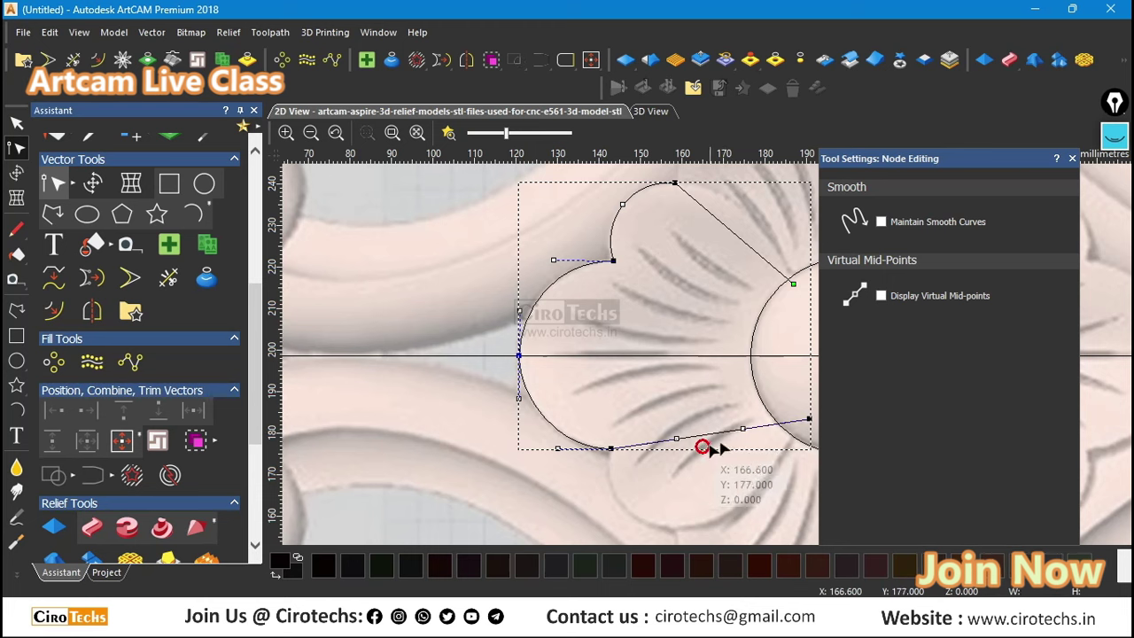
left_click_drag(741, 429, 726, 532)
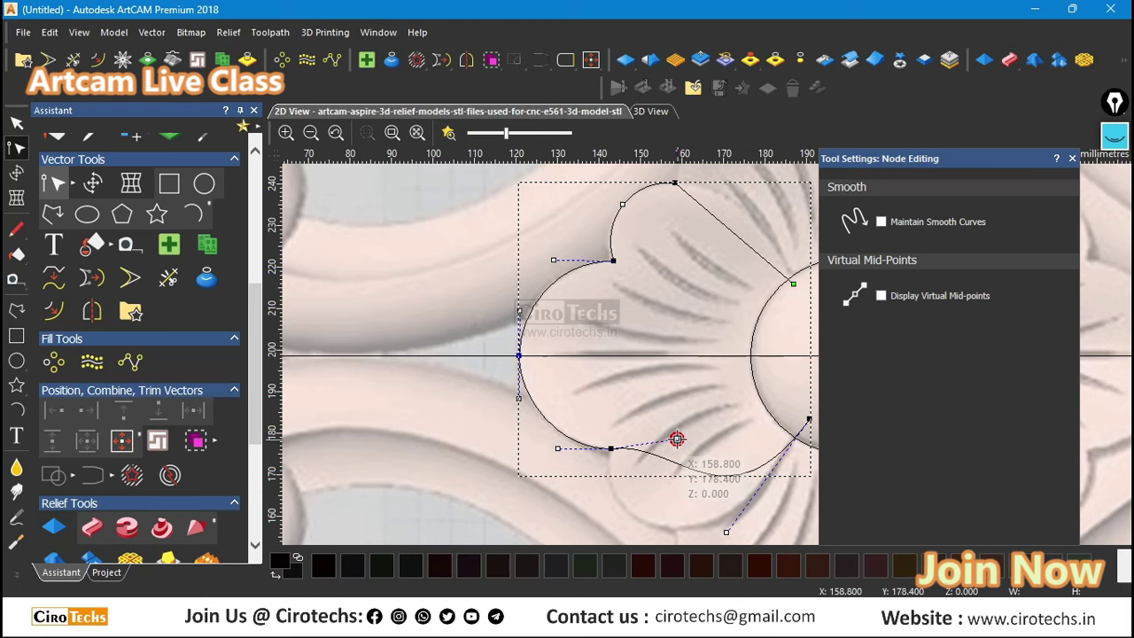
left_click_drag(675, 438, 587, 539)
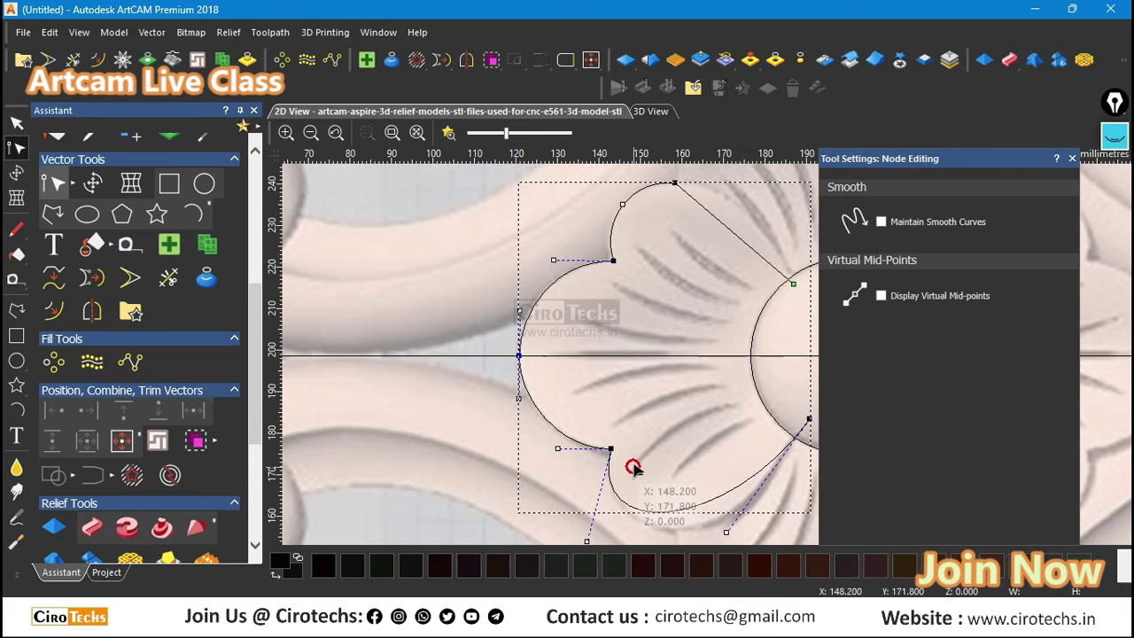
scroll(654, 434, "down", 2)
scroll(747, 454, "up", 2)
left_click_drag(684, 432, 695, 469)
Step: Move the lower lobe's end node further inside the circle to about X 191.2, Y 187.3 and refit its curve to the petal
scroll(782, 325, "up", 2)
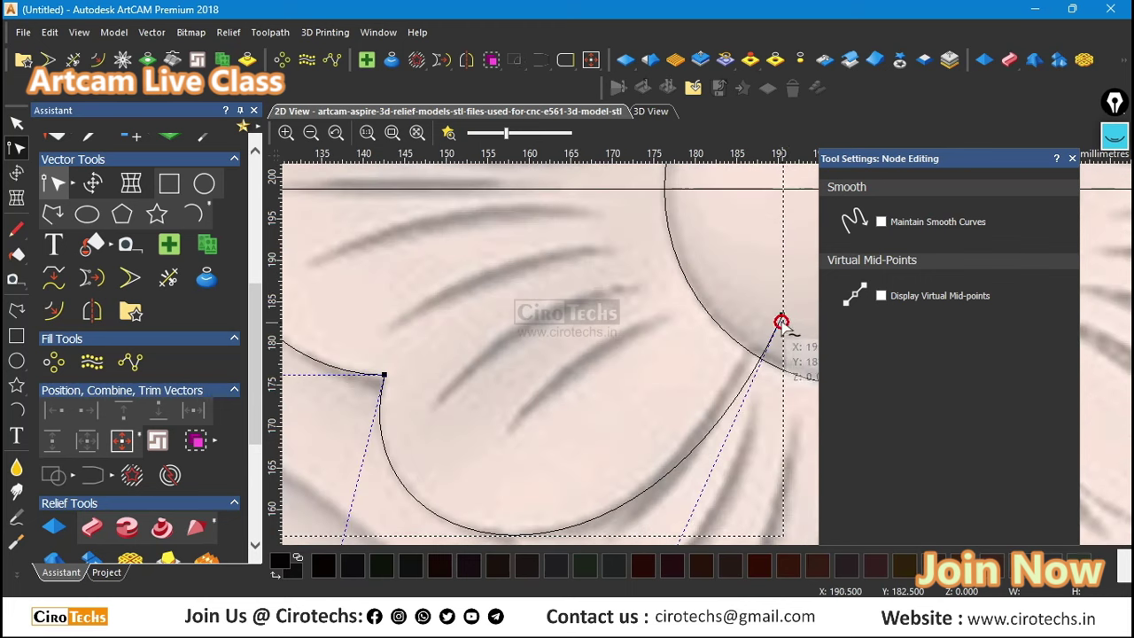
left_click_drag(783, 315, 787, 280)
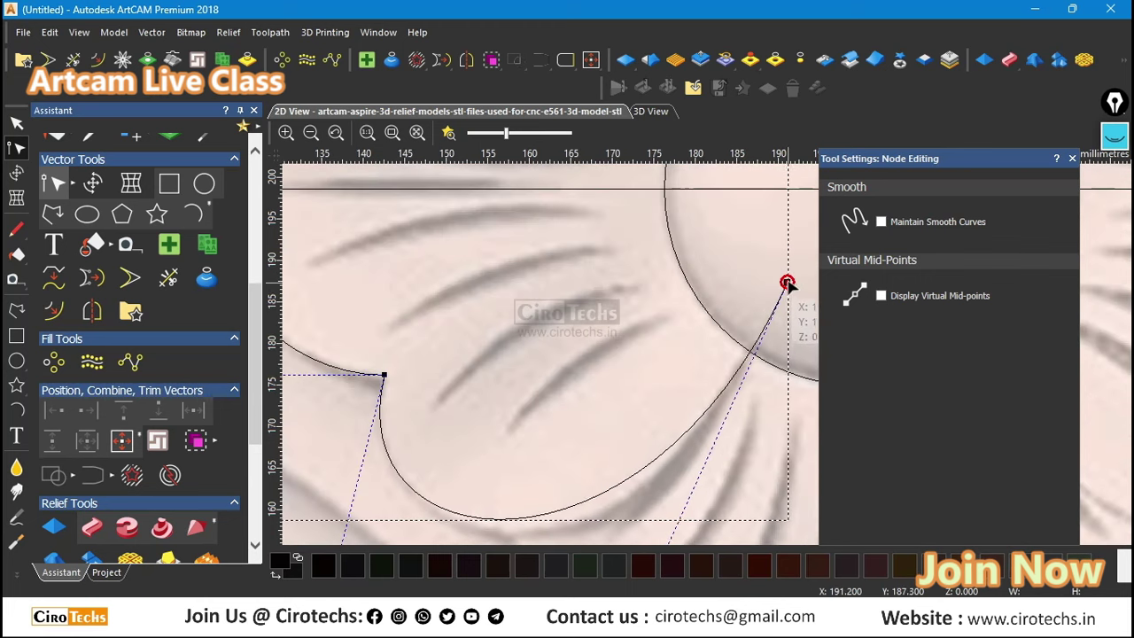
scroll(767, 293, "down", 2)
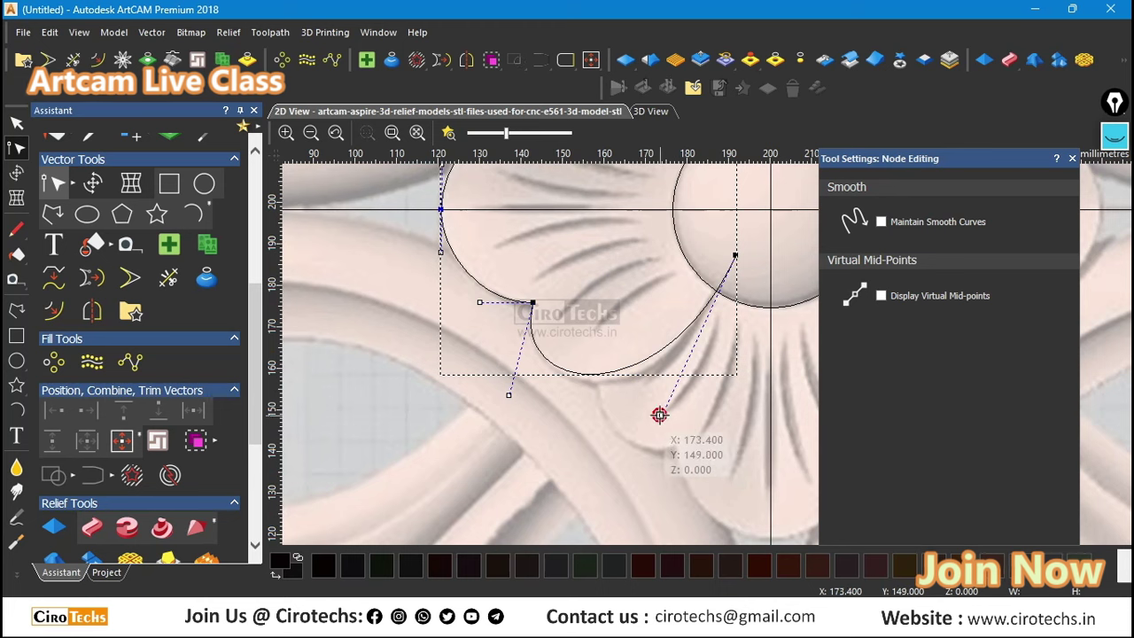
left_click_drag(658, 414, 667, 437)
Step: Curve the upper lobe's inner span from its crest to the central circle along the petal edge
scroll(678, 329, "down", 2)
scroll(702, 279, "up", 2)
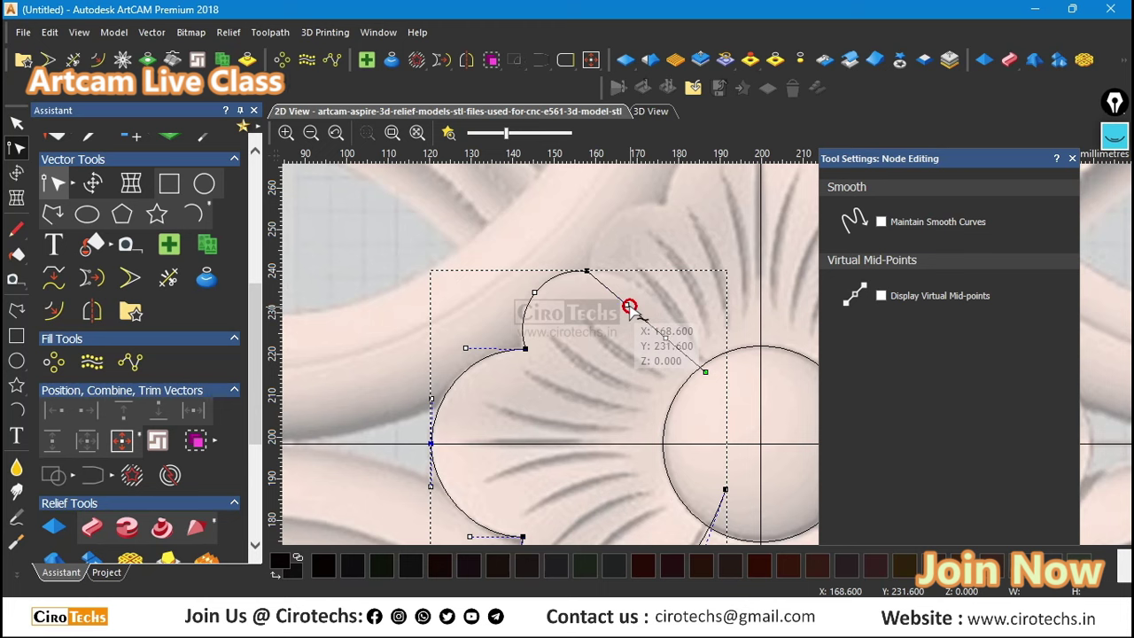
left_click_drag(627, 306, 663, 274)
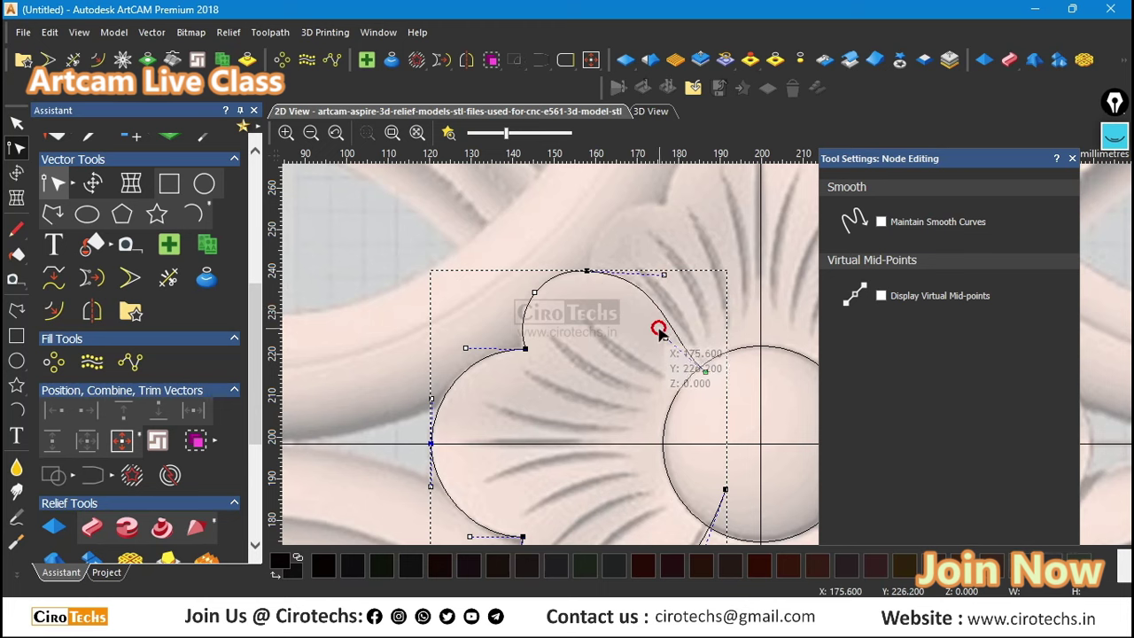
left_click_drag(666, 335, 676, 327)
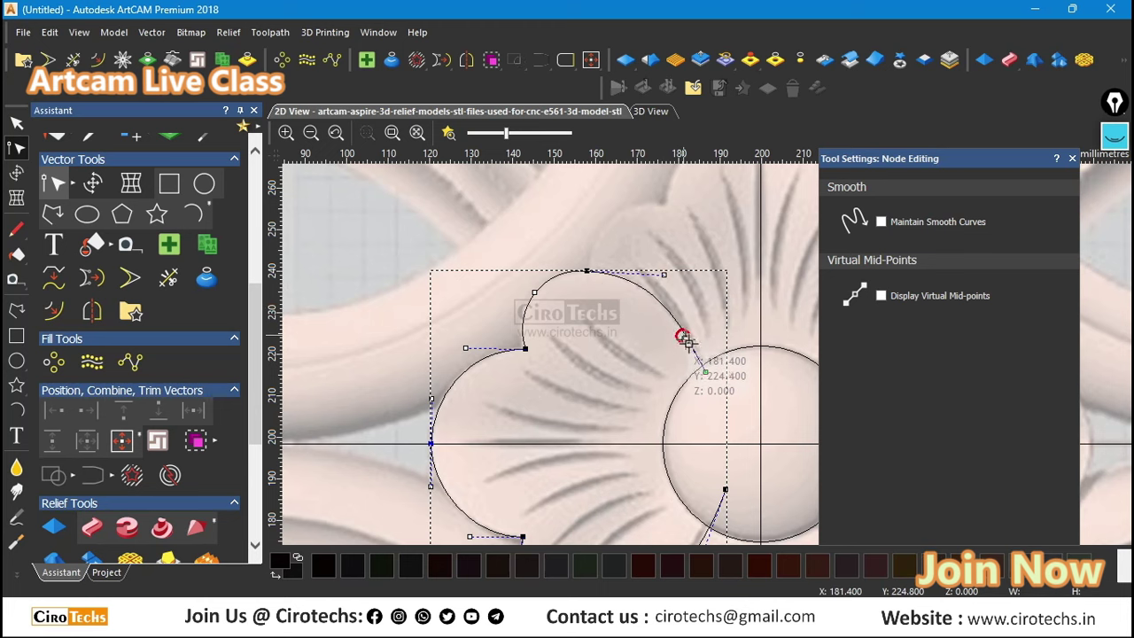
Step: Extend the upper lobe's end node inside the central circle and smooth the node at the lobe's crest
left_click_drag(706, 370, 722, 392)
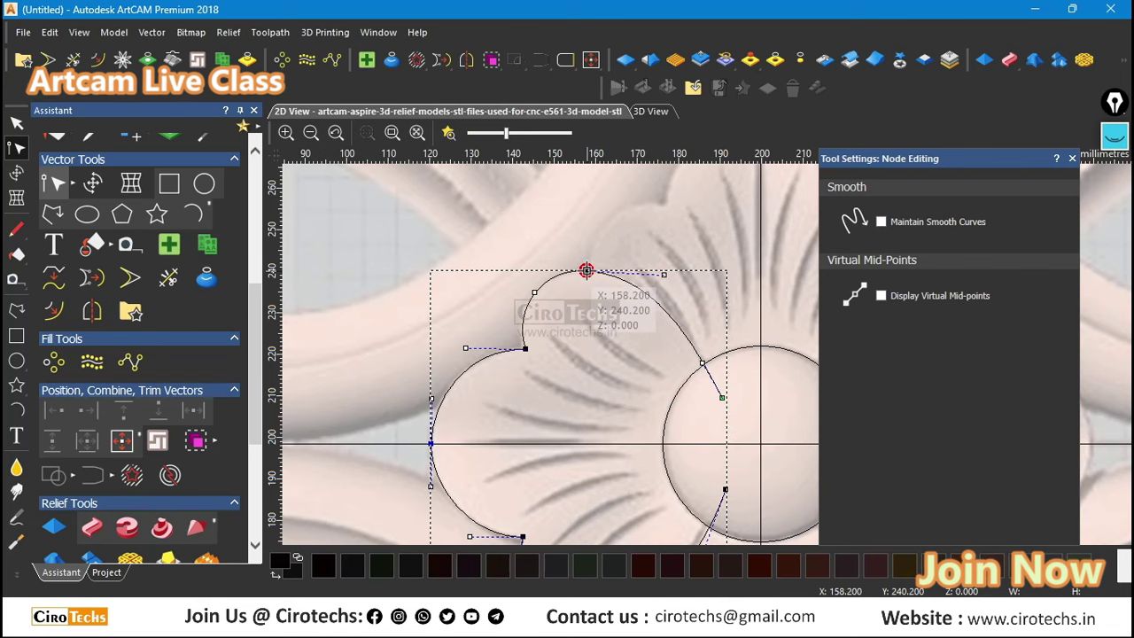
left_click(618, 248)
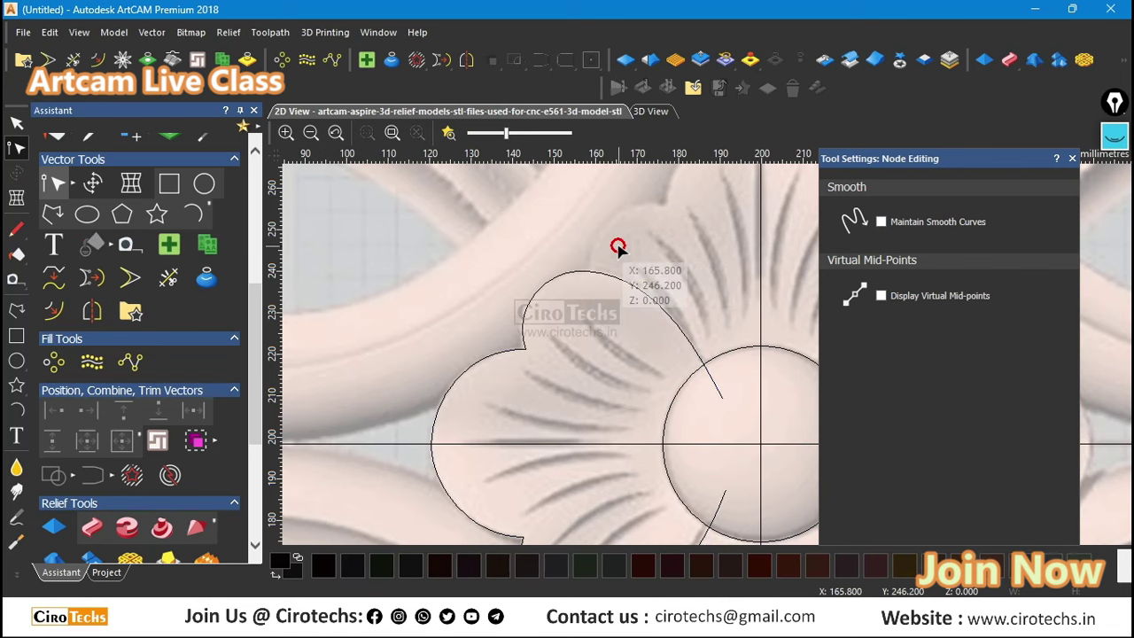
scroll(629, 293, "down", 3)
left_click(634, 480)
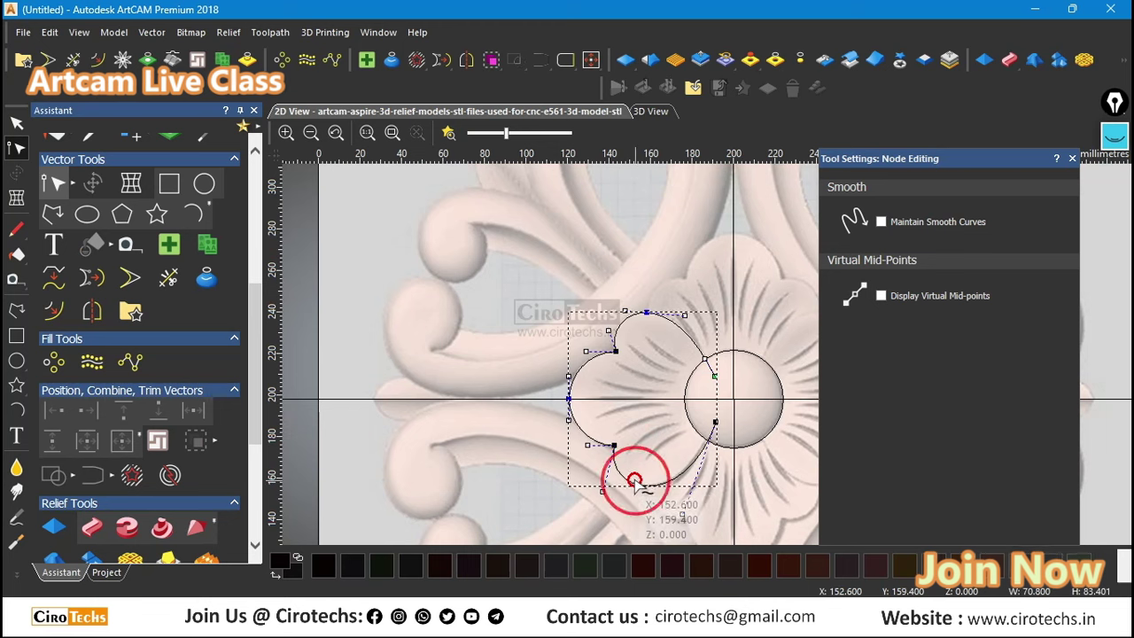
left_click(664, 447)
scroll(724, 408, "up", 3)
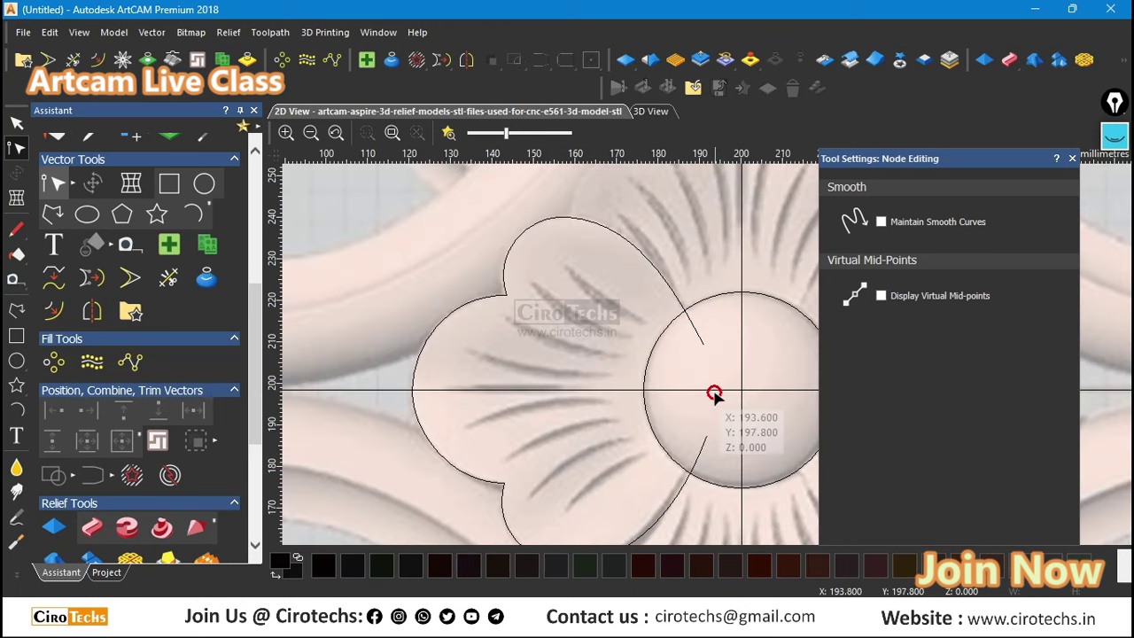
Step: Close the three-lobed petal outline with a smooth curve between its two open ends inside the central circle
left_click(697, 339)
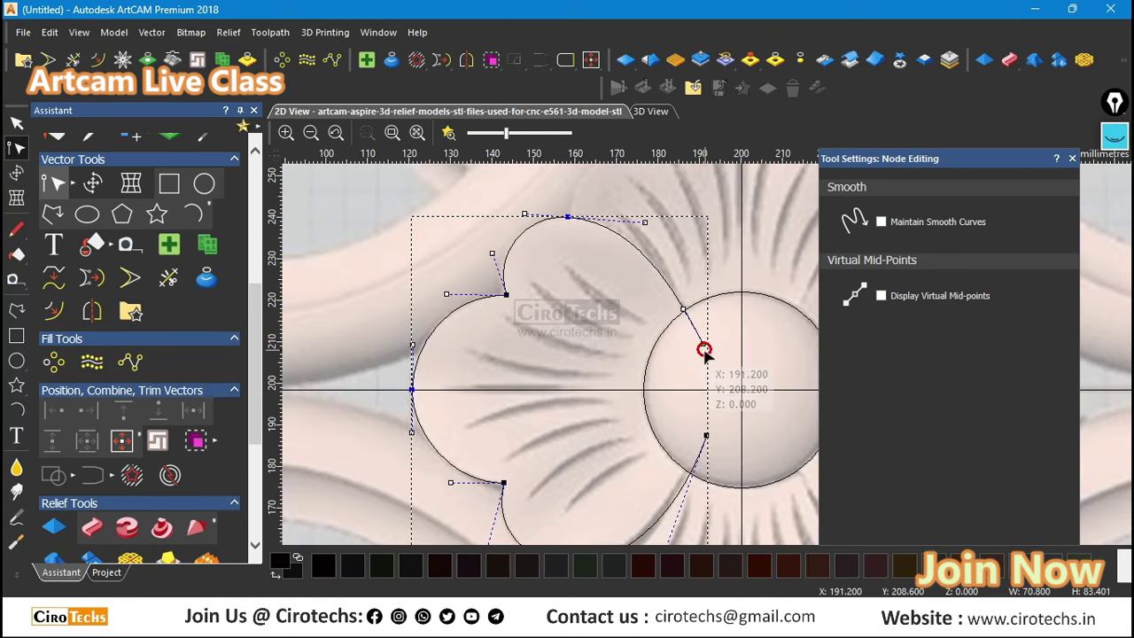
right_click(700, 338)
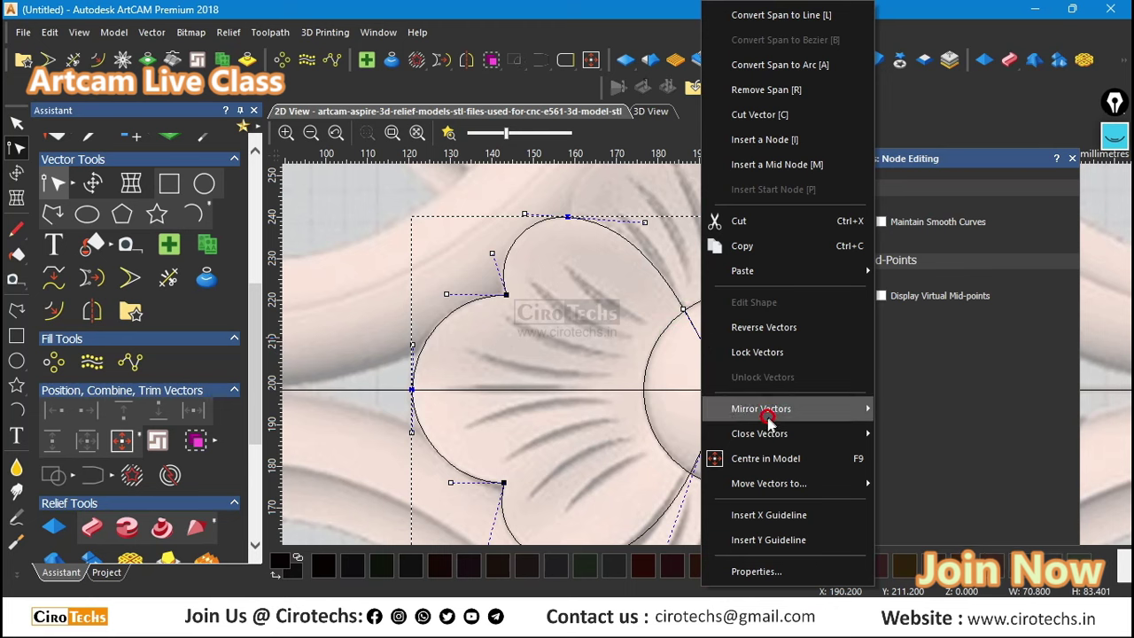
mouse_move(764, 431)
left_click(899, 436)
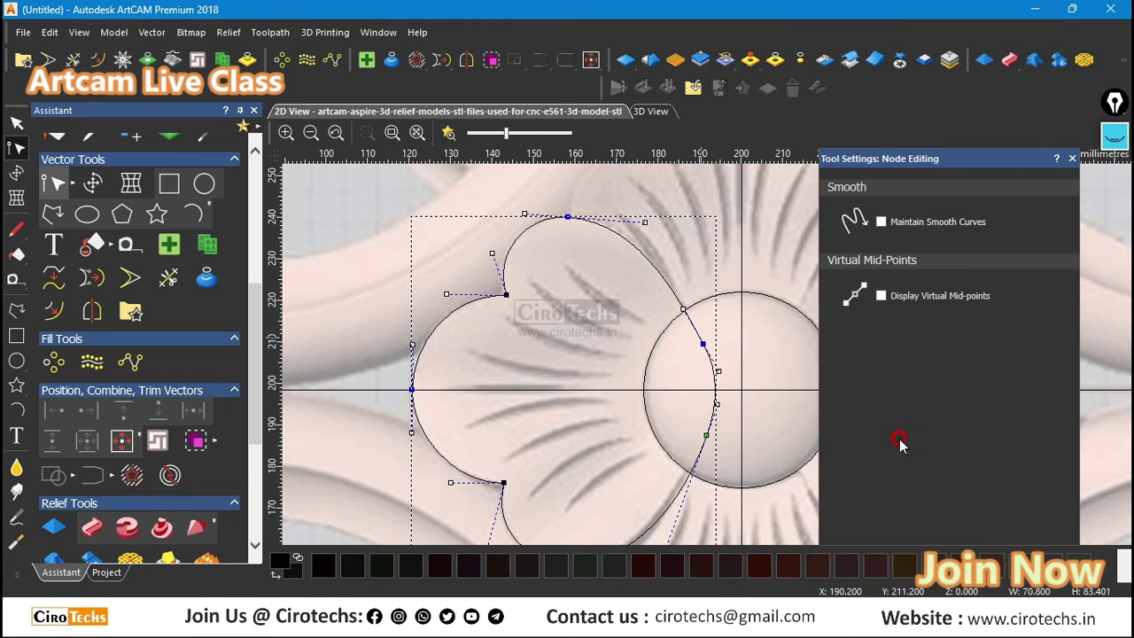
left_click(720, 332)
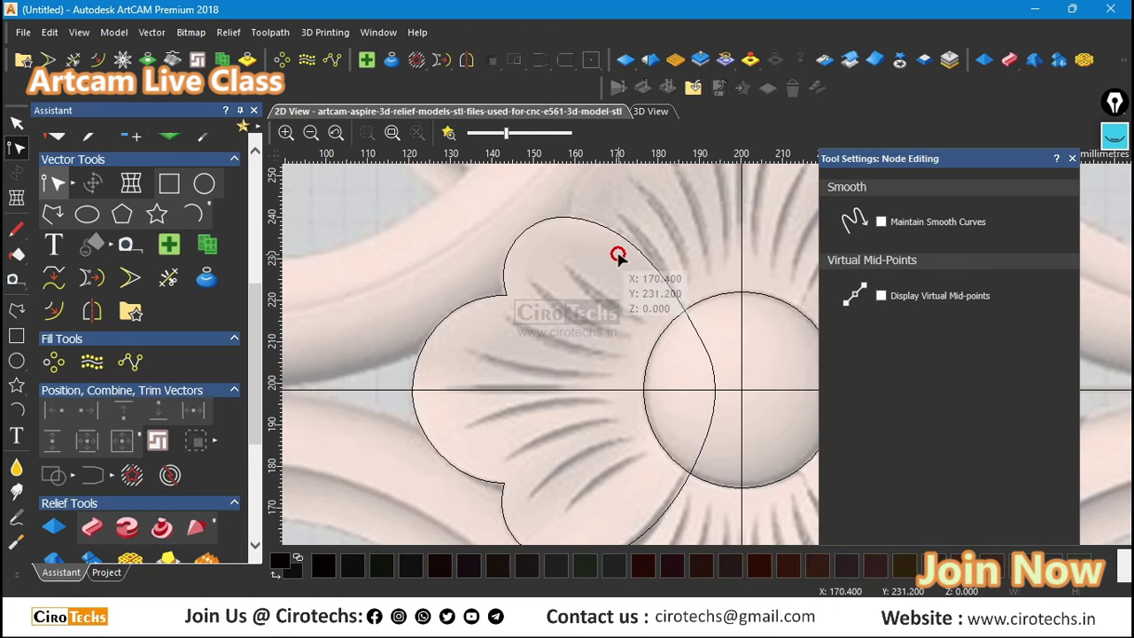
scroll(618, 255, "down", 1)
scroll(622, 400, "up", 1)
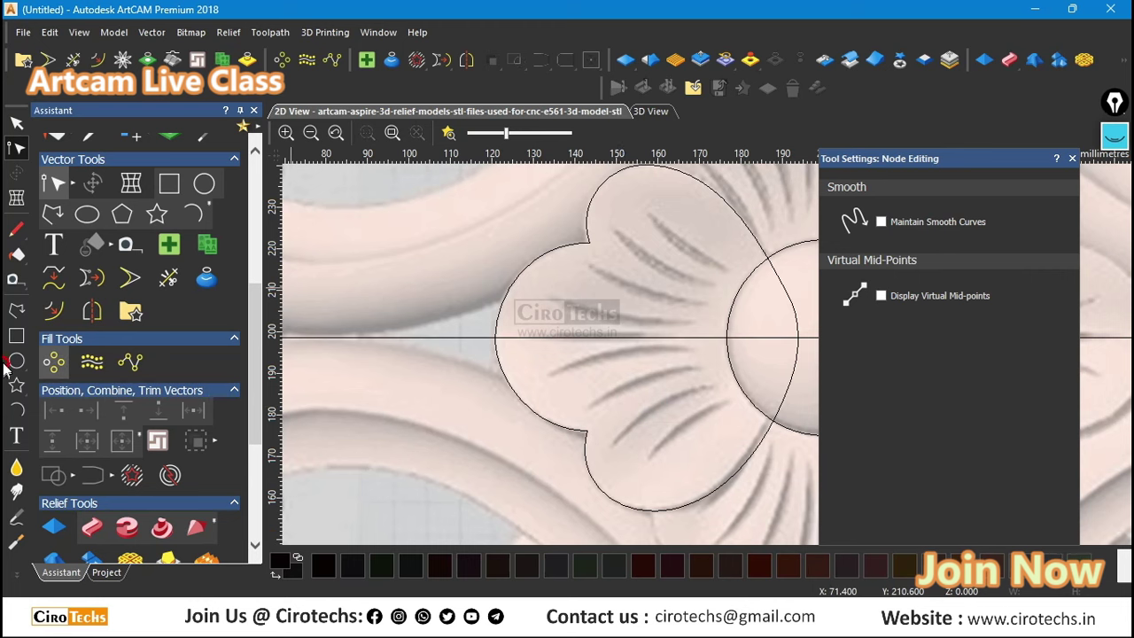
Step: Save the model to the Desktop as an ArtCAM model file named demo
key("ctrl")
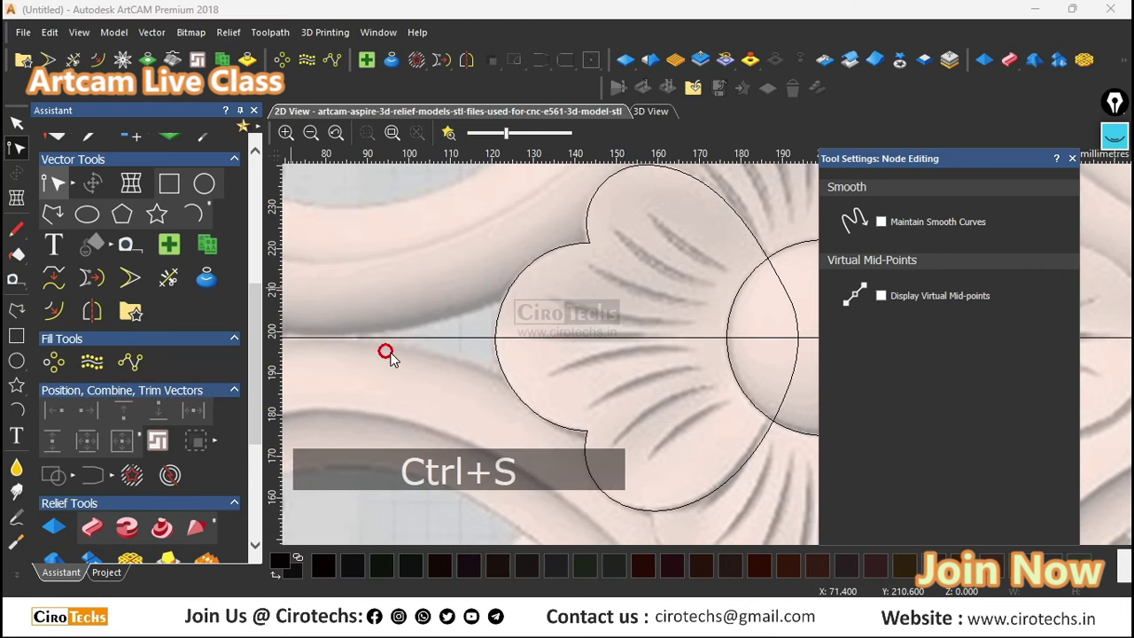
scroll(361, 245, "up", 2)
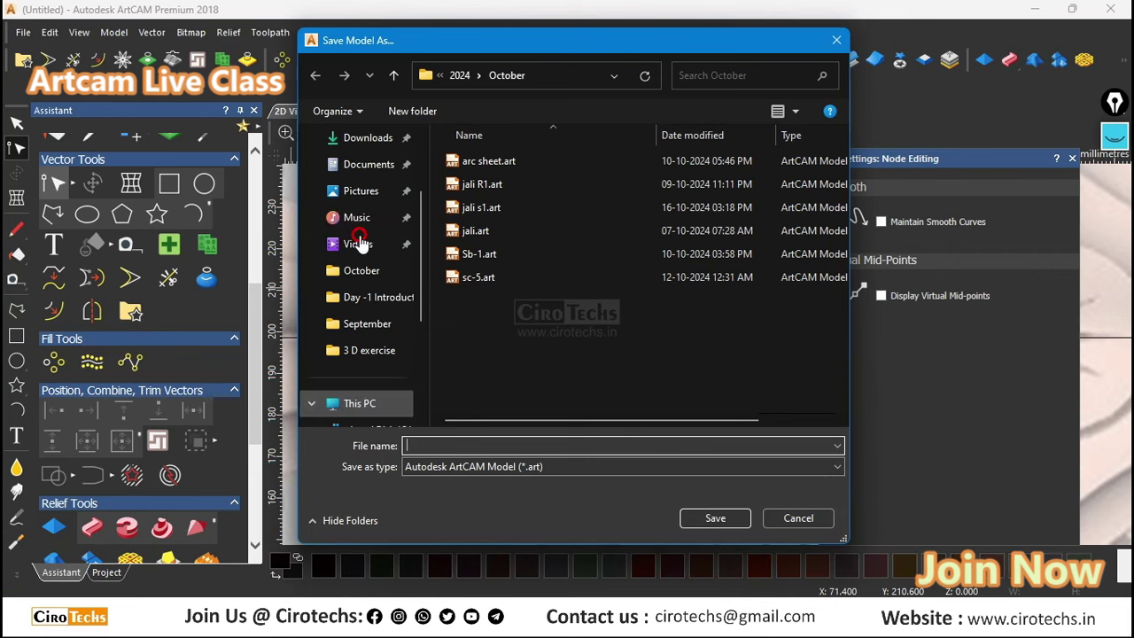
scroll(362, 169, "down", 2)
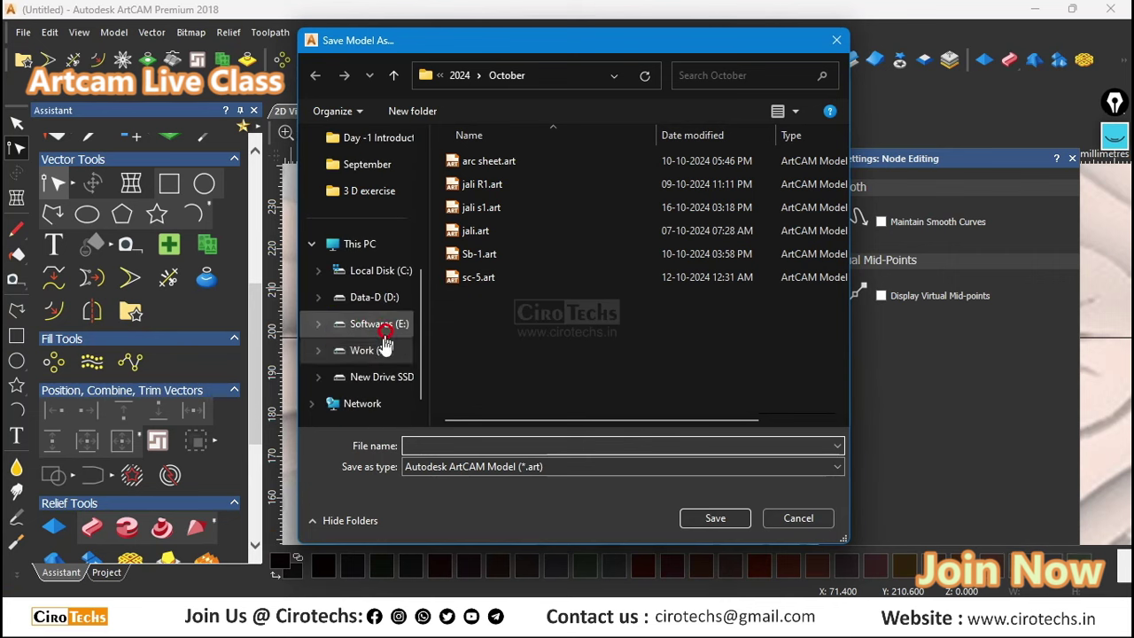
left_click(361, 245)
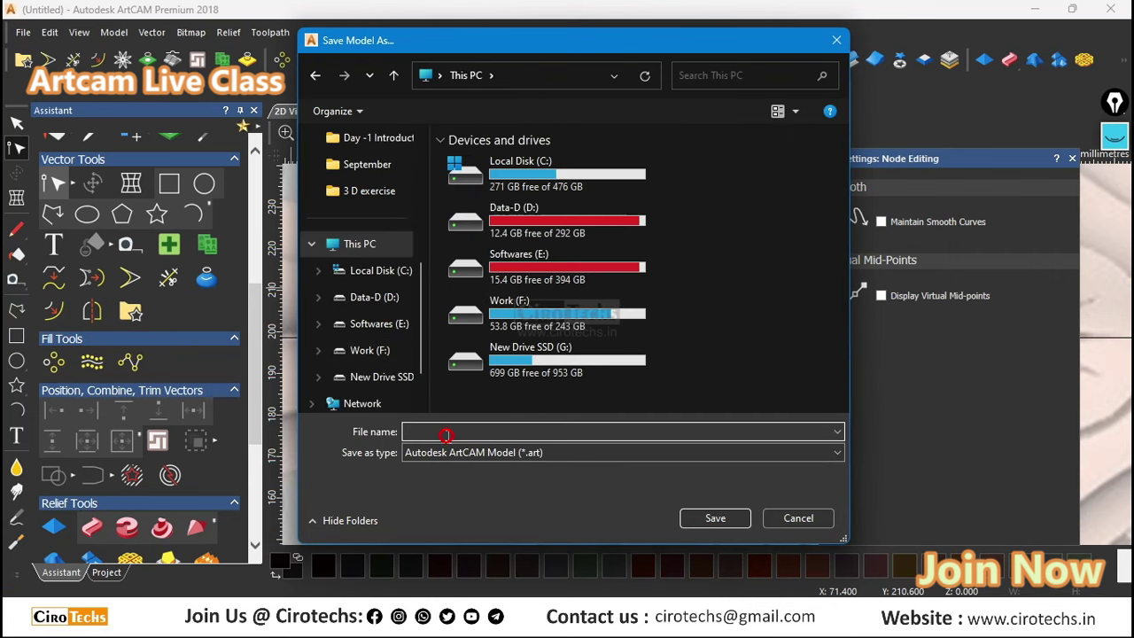
scroll(359, 233, "up", 2)
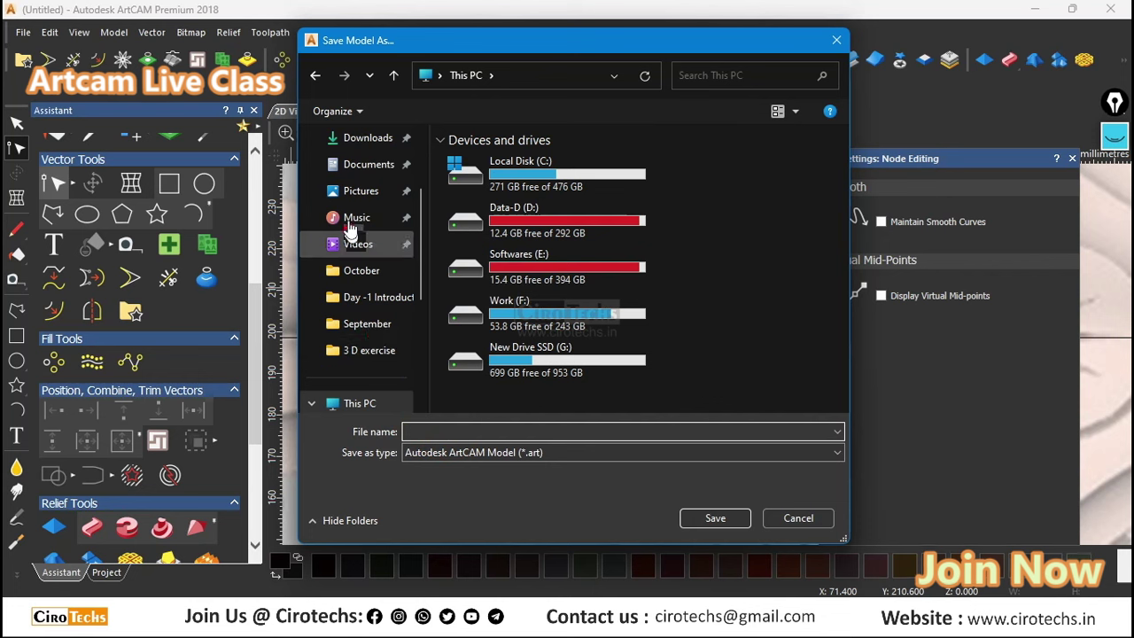
left_click(361, 140)
scroll(358, 168, "up", 2)
left_click(350, 190)
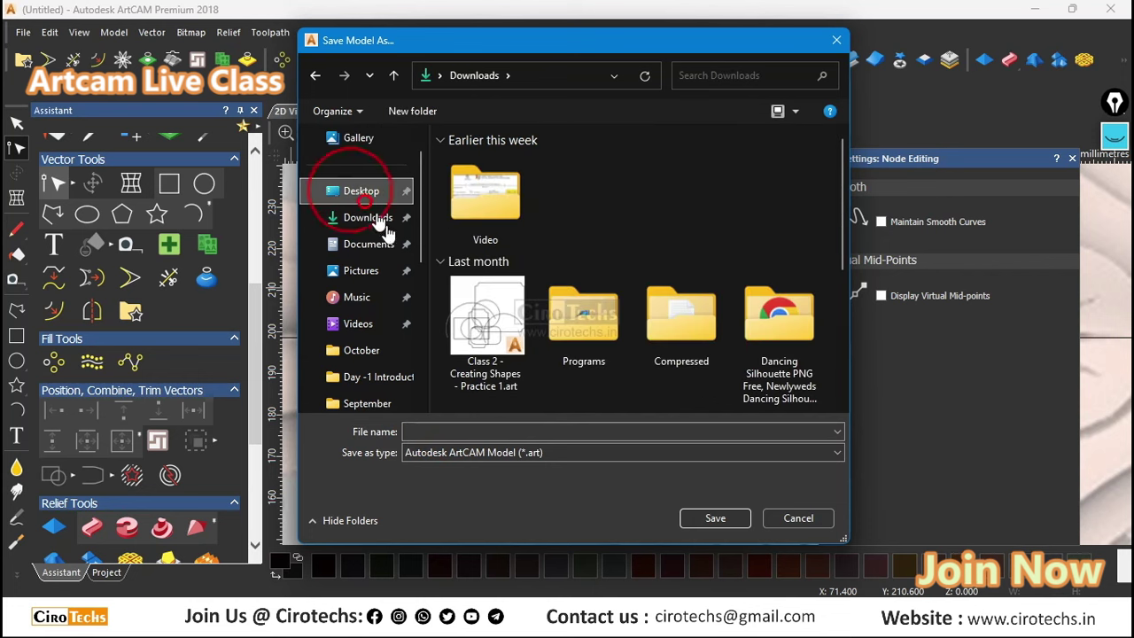
left_click(468, 432)
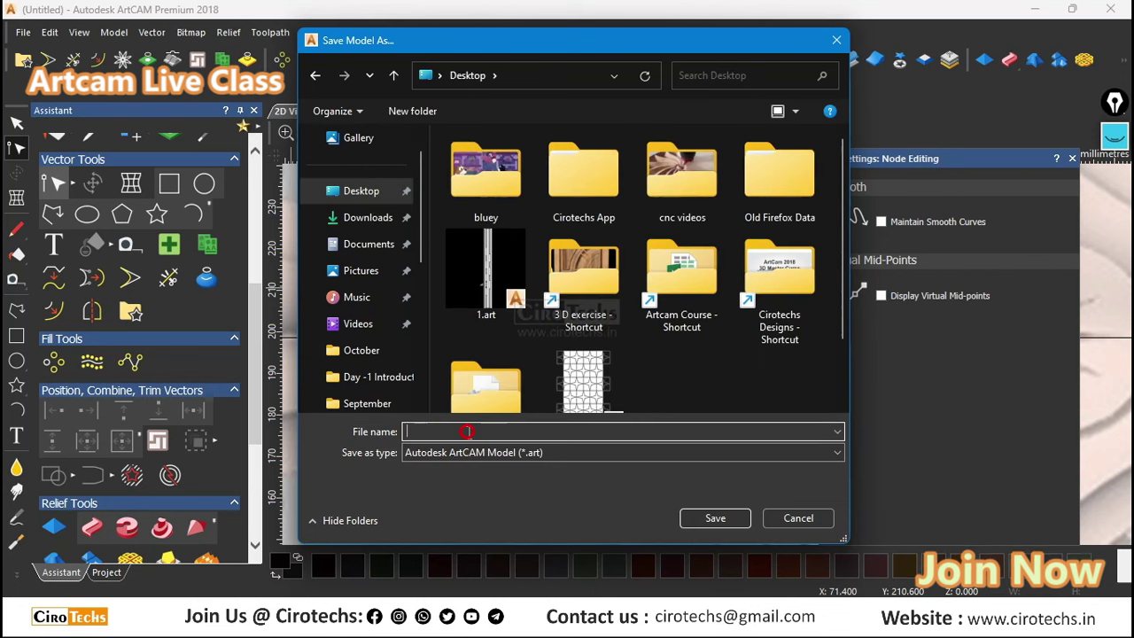
type("demo")
left_click(702, 521)
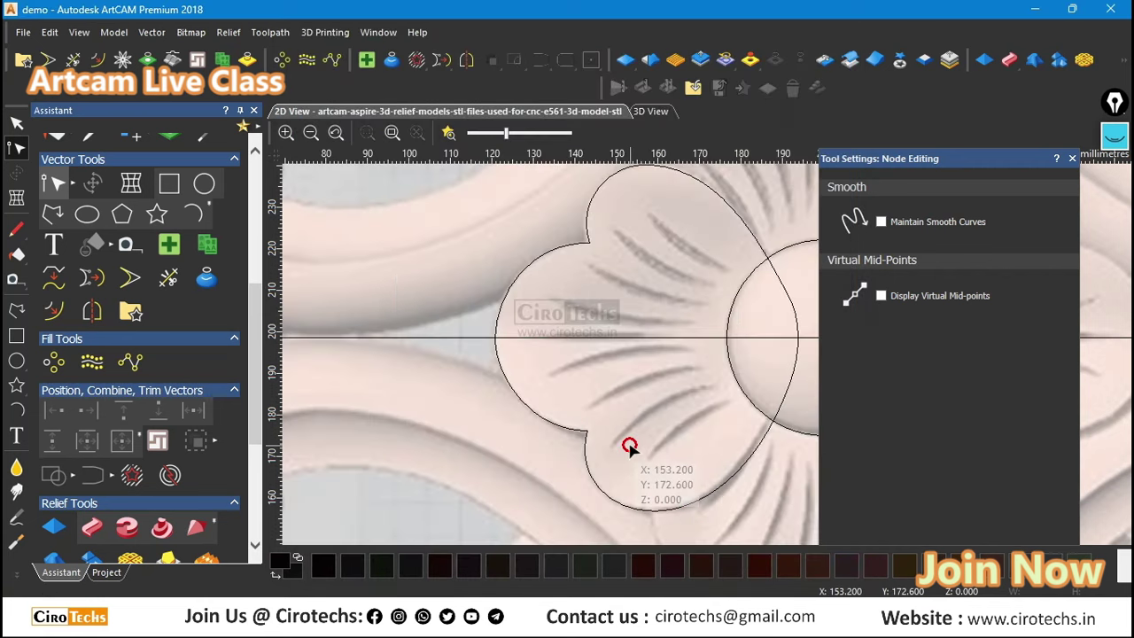
Step: Draw a closed three-point polyline over the upper lobe's uppermost groove, about 19.7 mm wide and 13.9 mm high
scroll(707, 351, "down", 2)
scroll(723, 321, "up", 2)
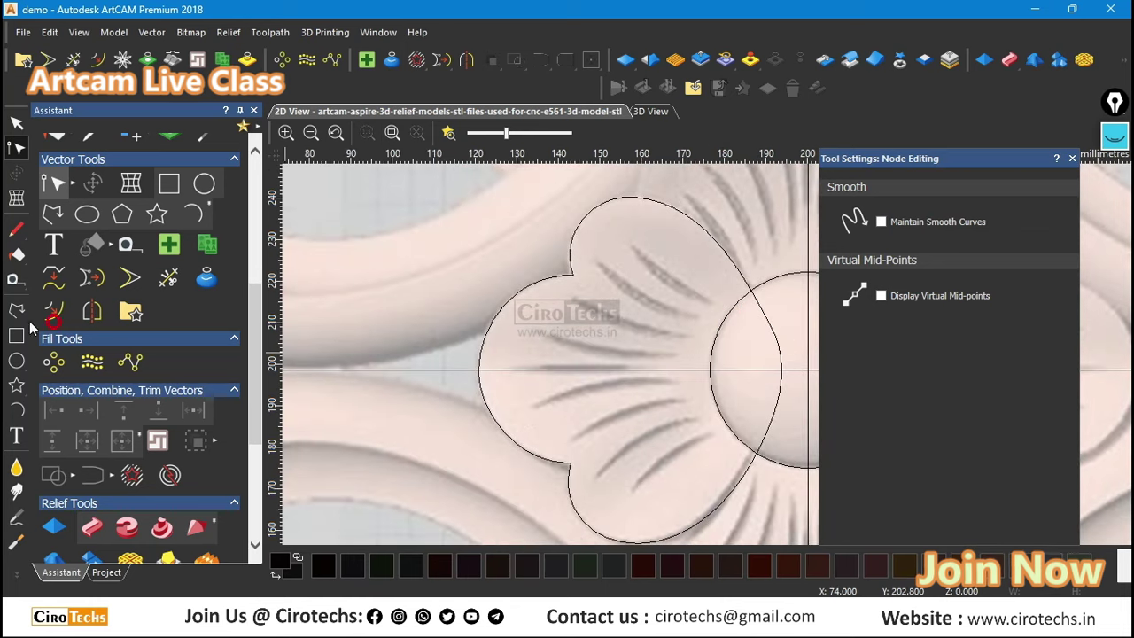
scroll(630, 307, "up", 3)
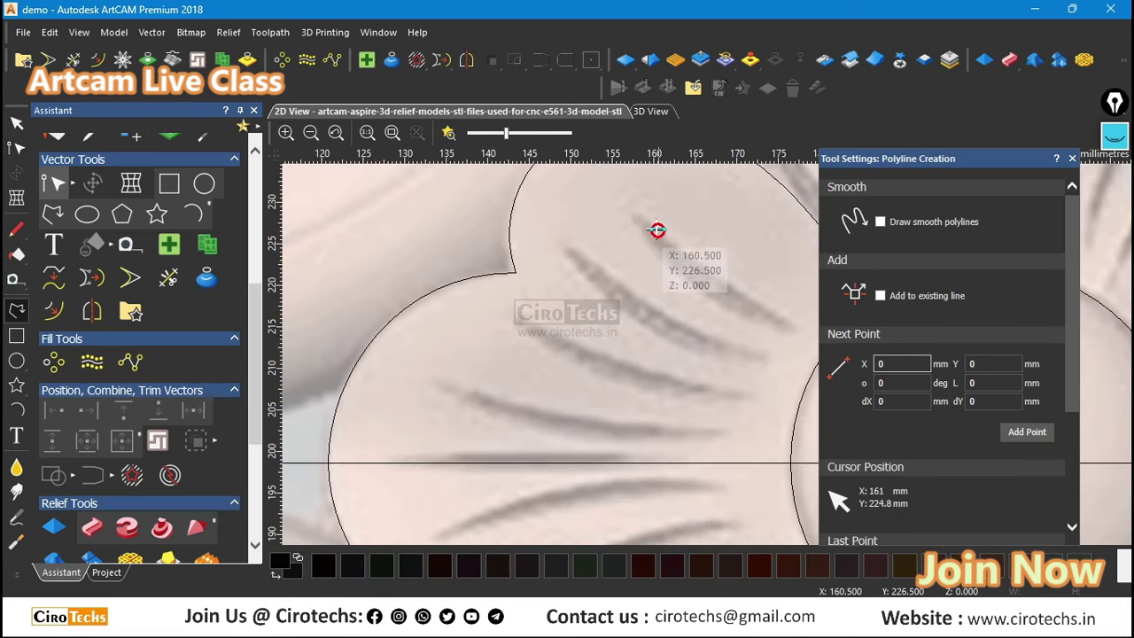
left_click(631, 211)
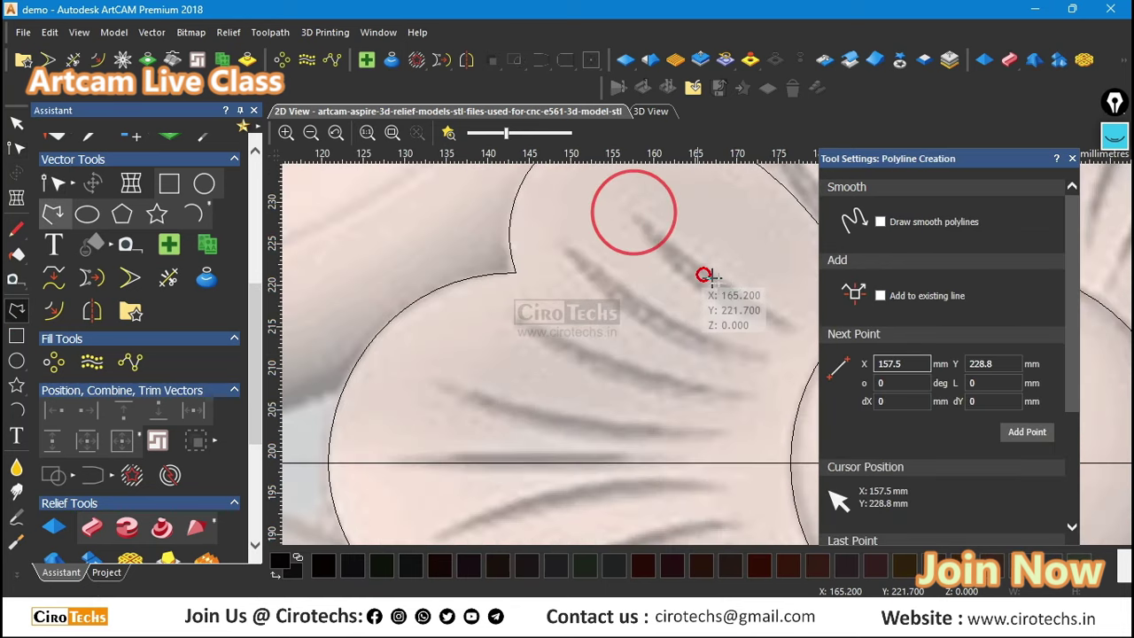
left_click(795, 327)
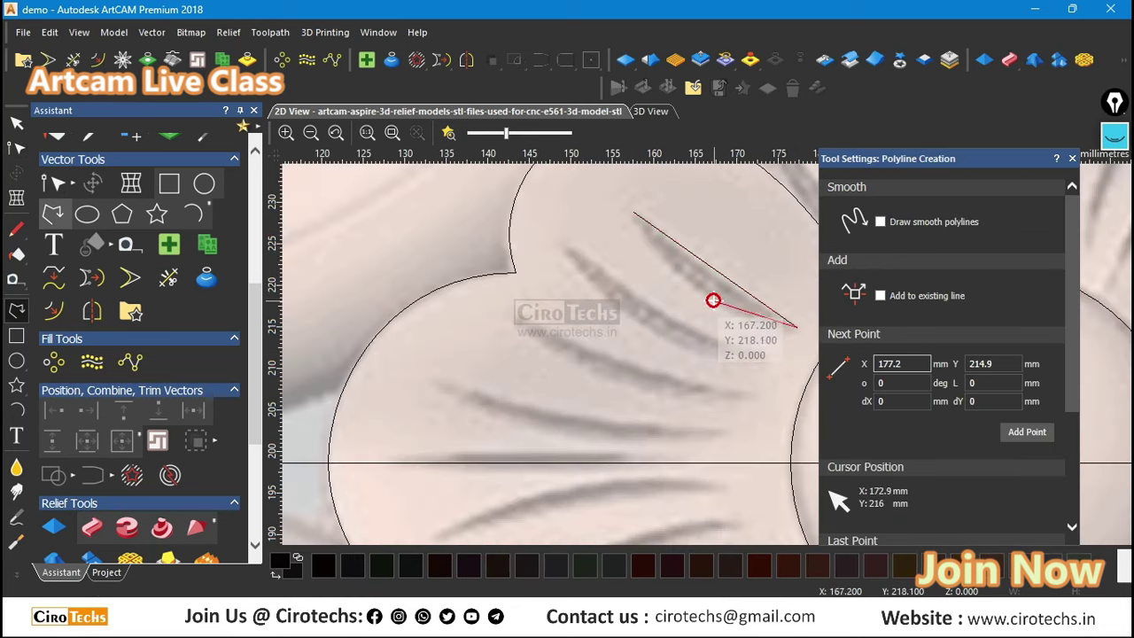
left_click(633, 213)
scroll(564, 218, "down", 2)
scroll(734, 350, "up", 2)
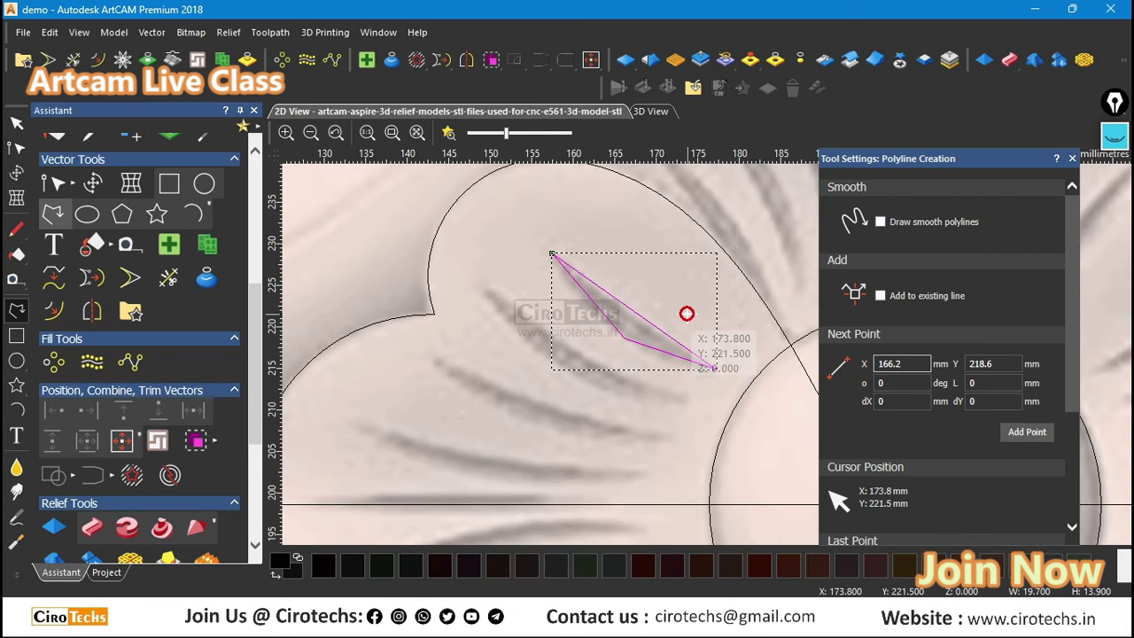
key("Escape")
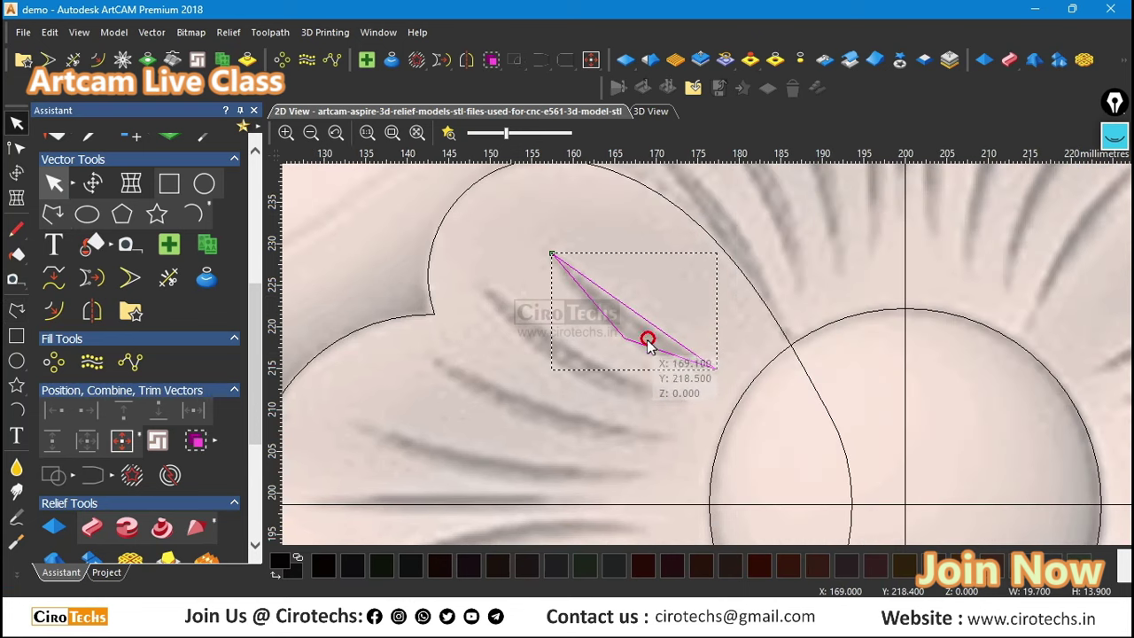
Step: Convert the groove triangle's straight sides to curves, smooth its middle node and bend its upper edge along the groove
left_click(635, 341)
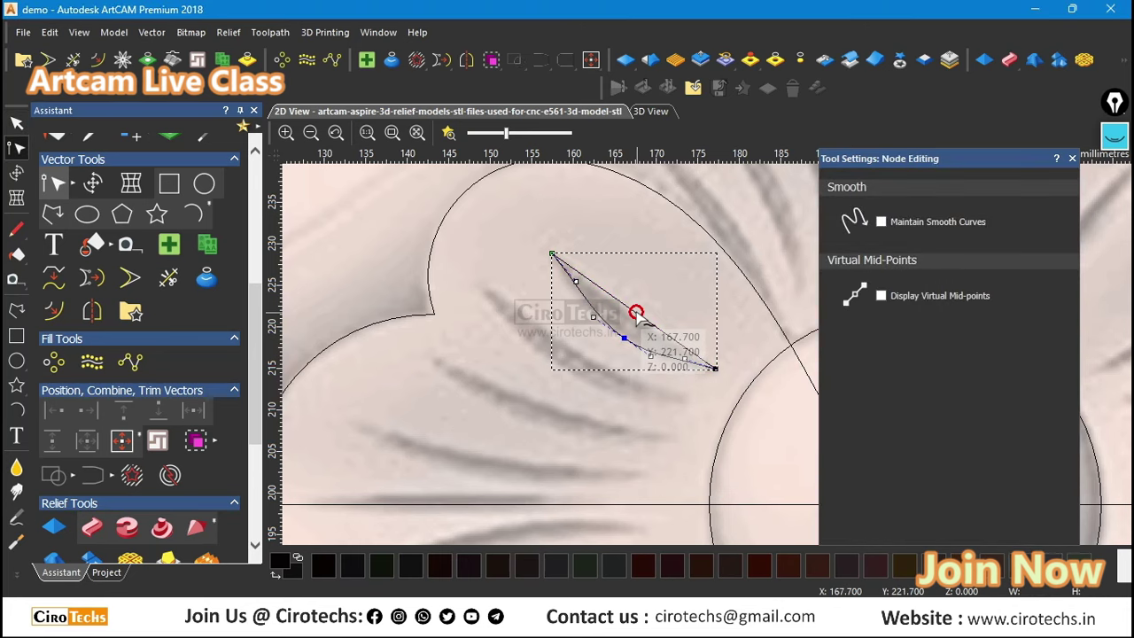
scroll(636, 312, "up", 2)
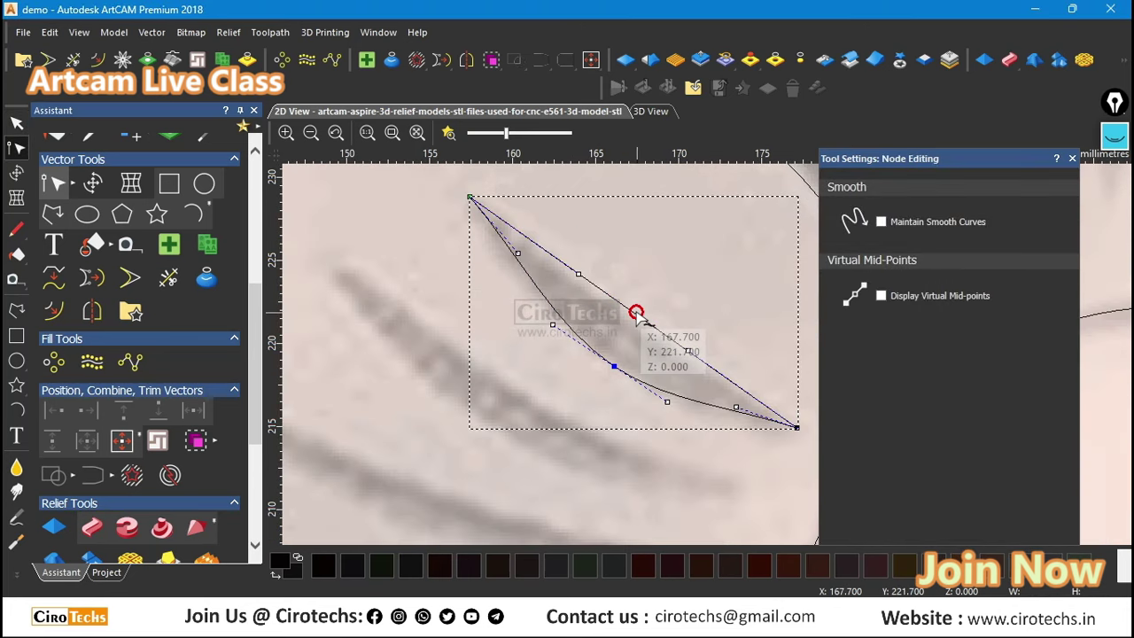
left_click(580, 301)
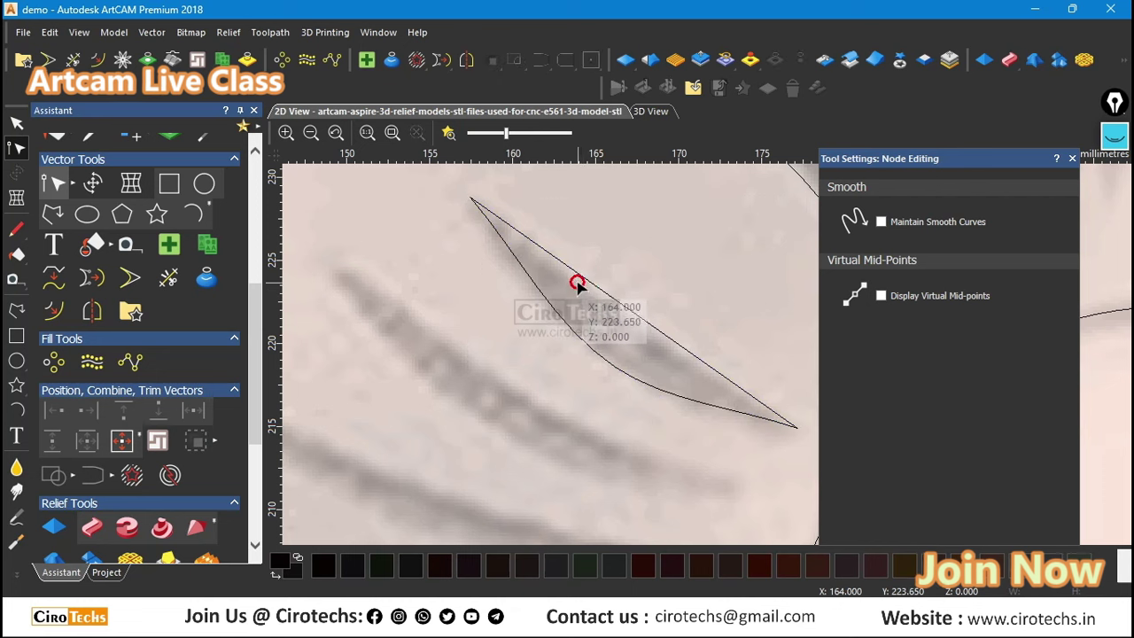
left_click(582, 277)
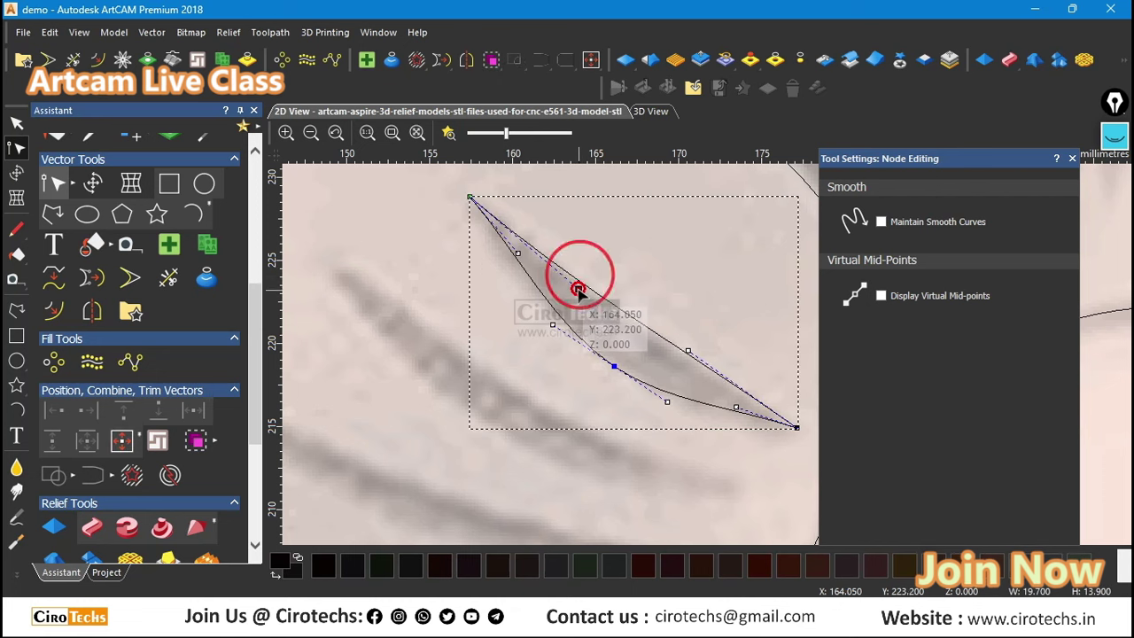
left_click(689, 347)
left_click(688, 356)
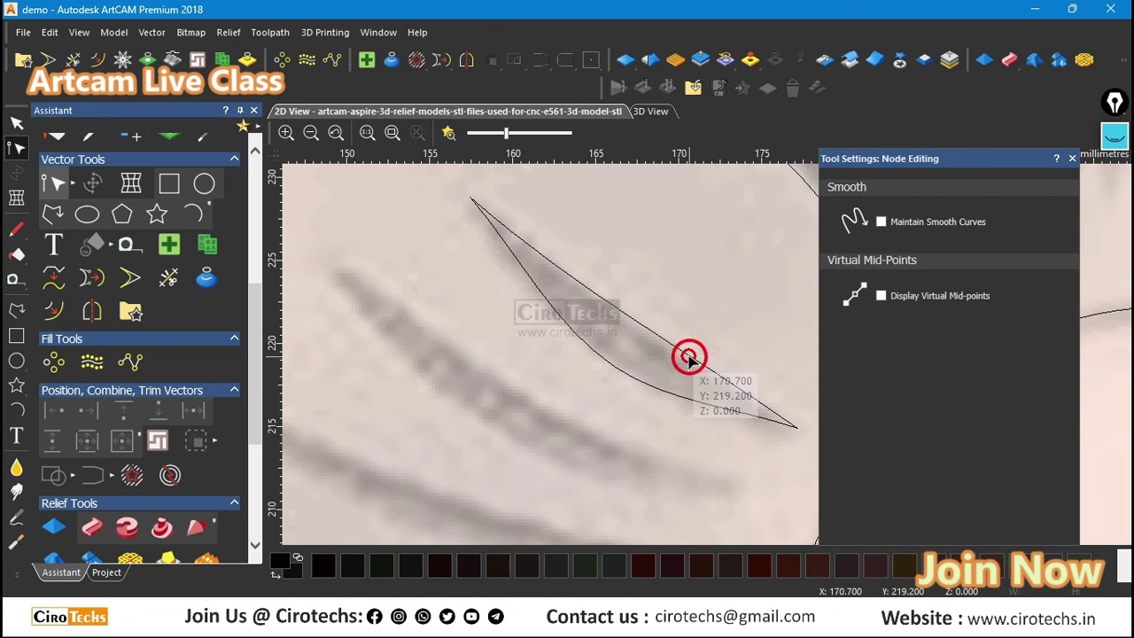
Step: Adjust the curve handles of the uppermost groove outline so both edges follow the dark groove
left_click_drag(688, 351, 503, 262)
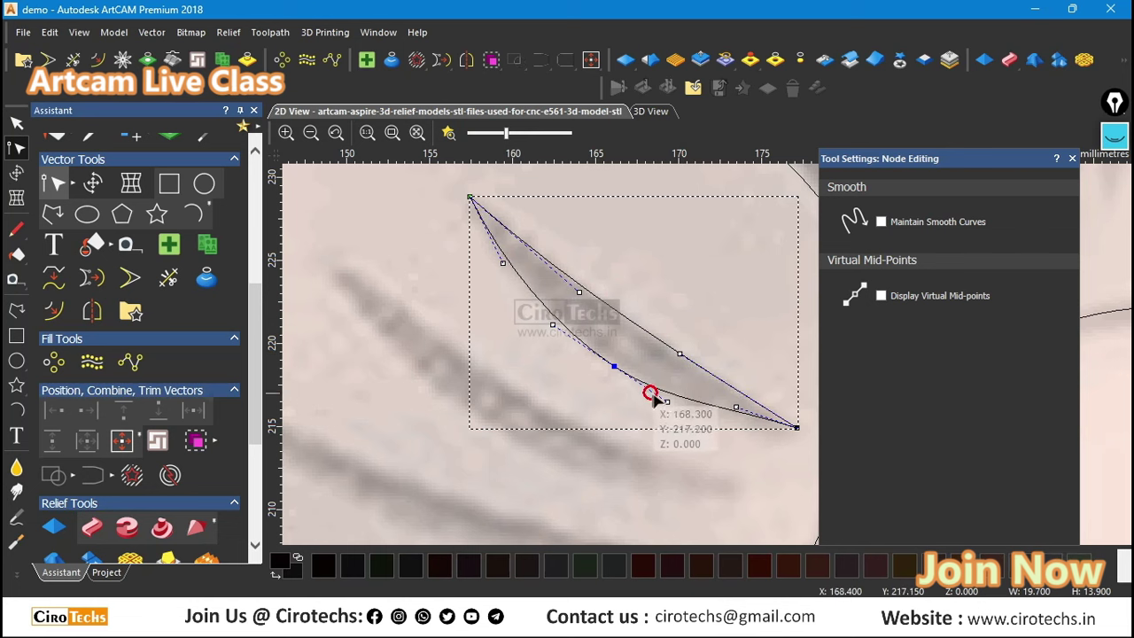
left_click_drag(737, 410, 732, 419)
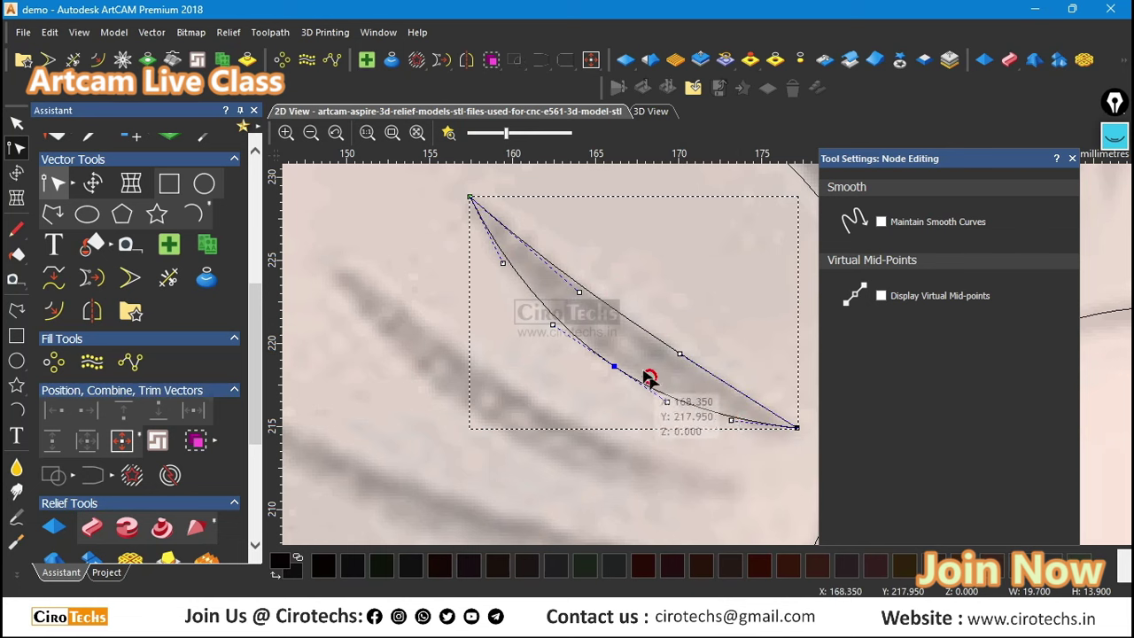
scroll(678, 352, "down", 2)
scroll(695, 358, "up", 2)
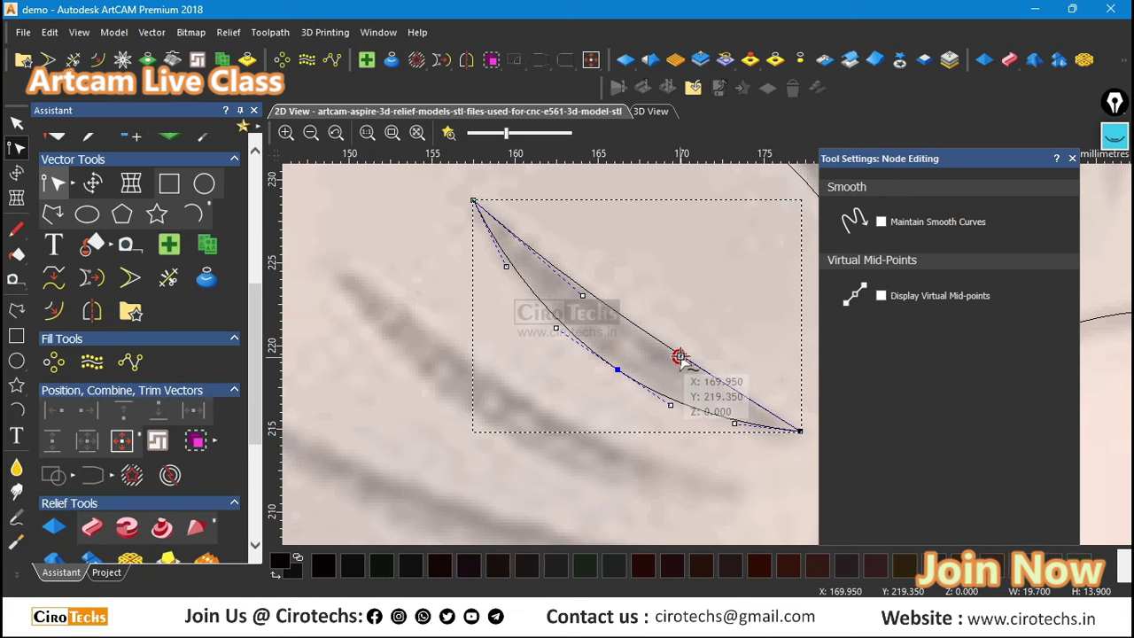
scroll(683, 390, "down", 2)
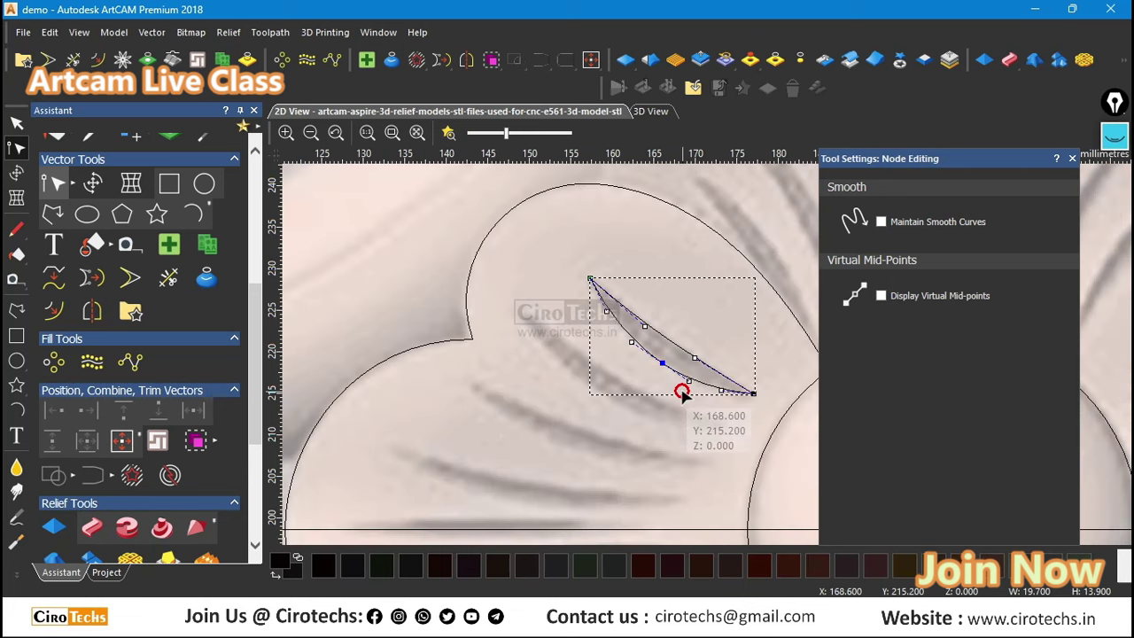
Step: Copy the groove outline onto the second groove, moving its outer tip to about X 149.6, Y 224.65 and its middle node to X 160.1, Y 213.9
key("n")
left_click_drag(753, 392, 713, 427)
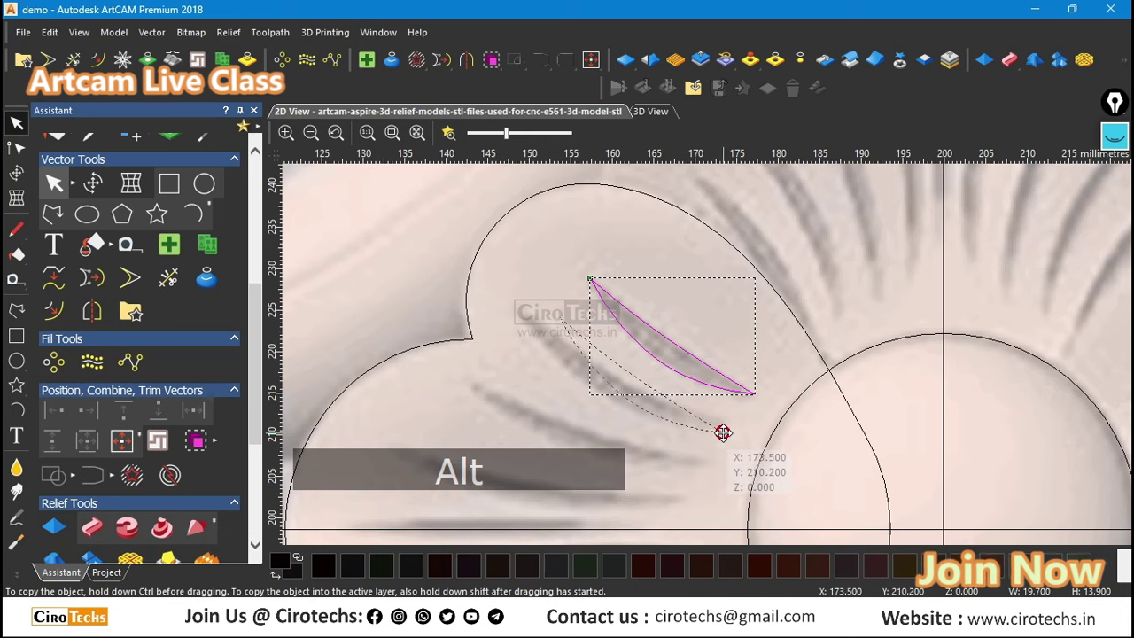
left_click_drag(726, 428, 726, 427, "ctrl")
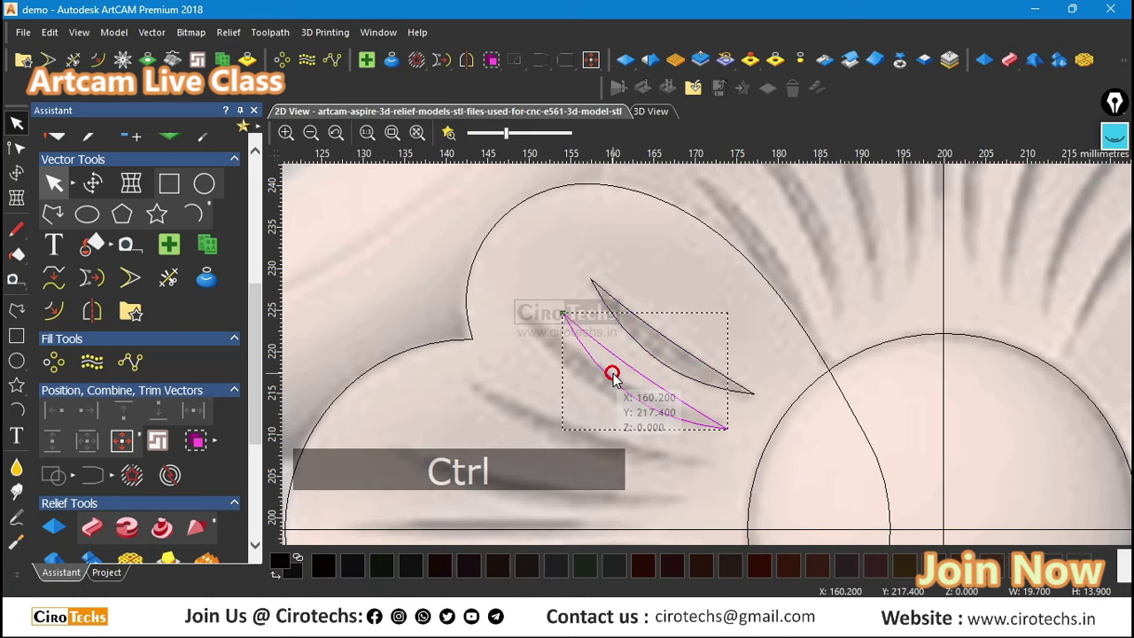
double_click(611, 374)
left_click_drag(561, 314, 524, 314)
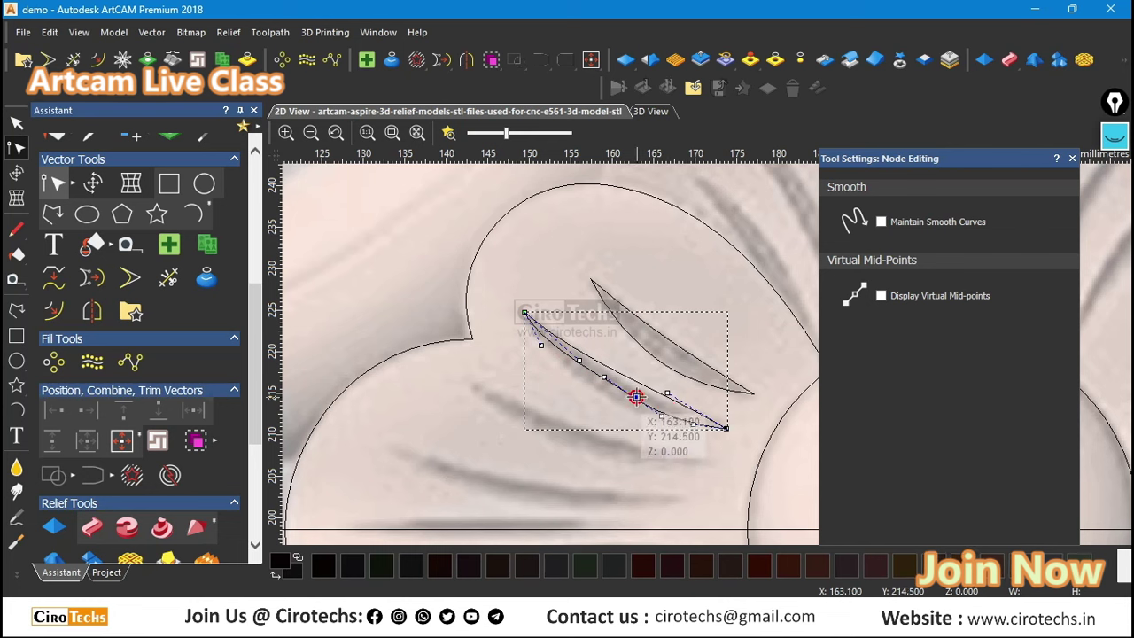
left_click_drag(636, 396, 611, 403)
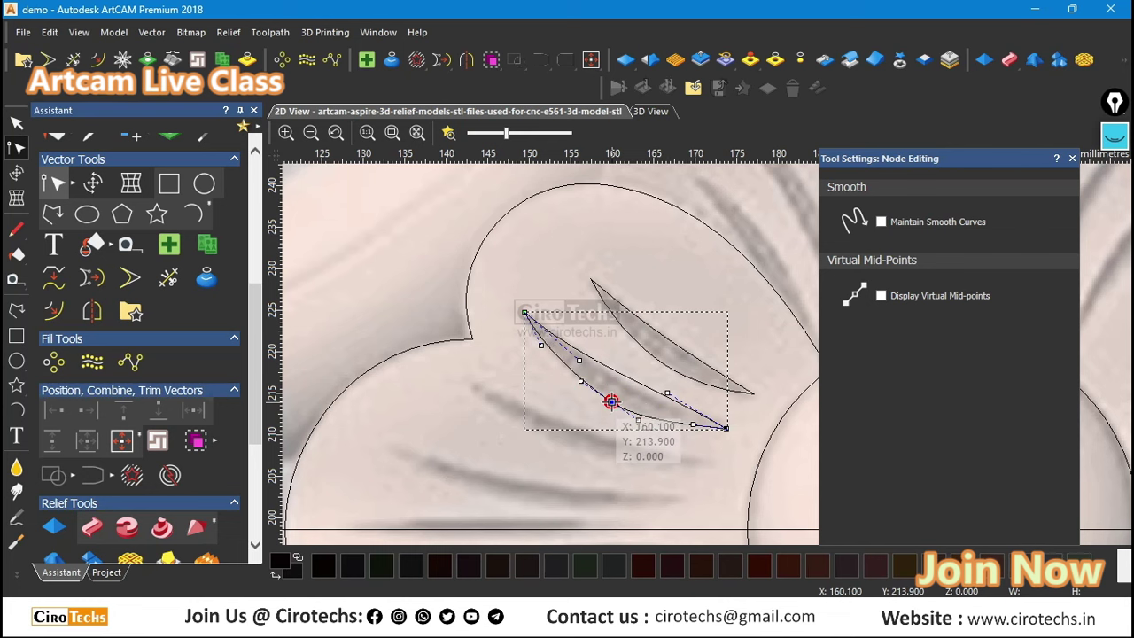
Step: Refine the second groove outline's outer tip and curve handles to match the groove's edges
scroll(611, 401, "up", 2)
left_click_drag(703, 381, 694, 410)
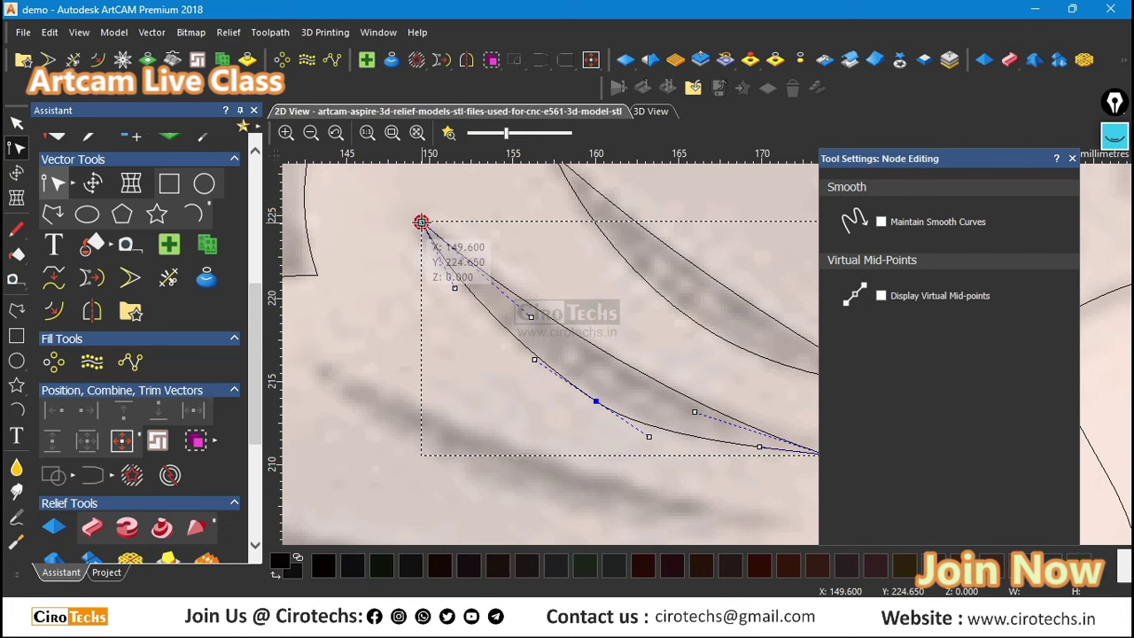
left_click_drag(421, 222, 416, 210)
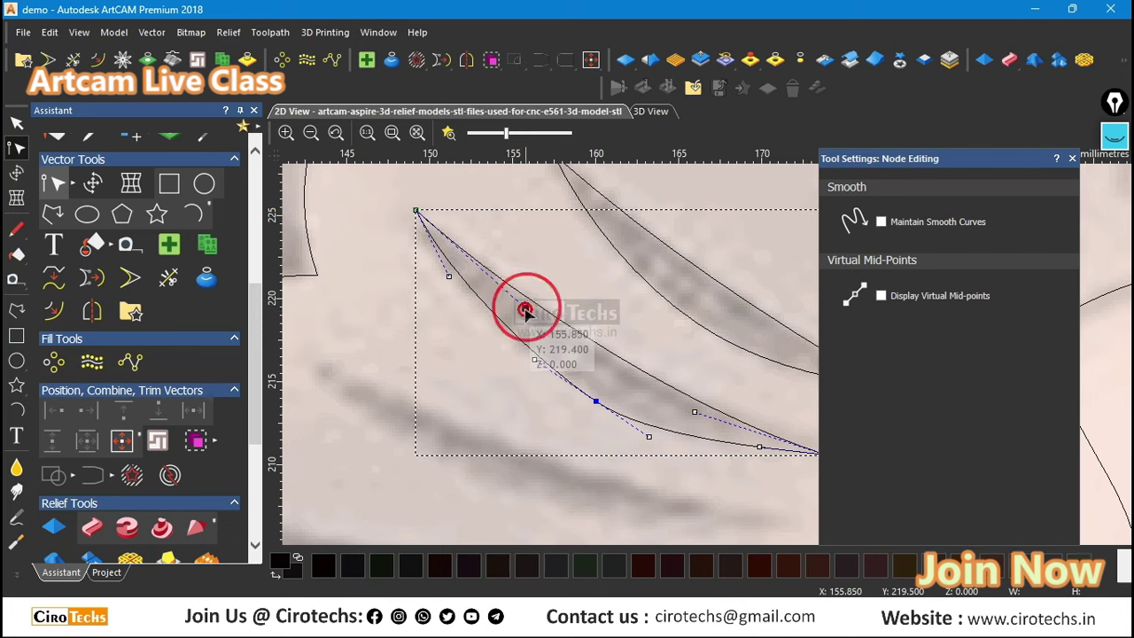
left_click_drag(526, 310, 439, 285)
scroll(589, 351, "down", 1)
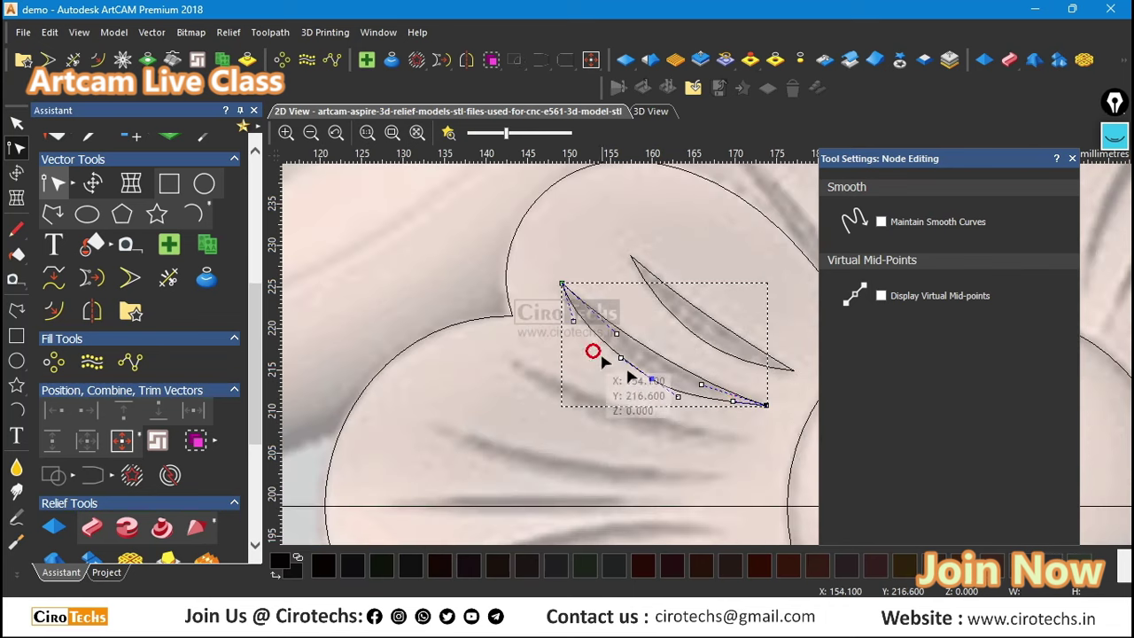
scroll(753, 409, "up", 1)
left_click_drag(705, 392, 707, 397)
scroll(707, 396, "down", 2)
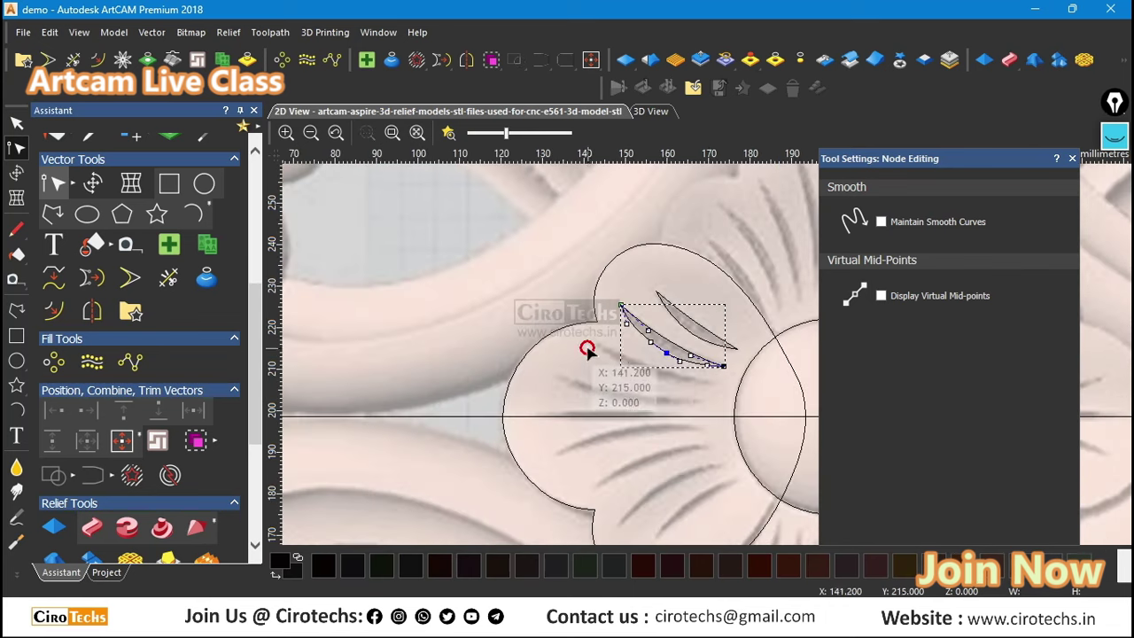
Step: Copy the second groove outline onto the third groove, with its inner tip at about X 171.5, Y 206.4, and open the copy for node editing
scroll(721, 366, "up", 1)
key("n")
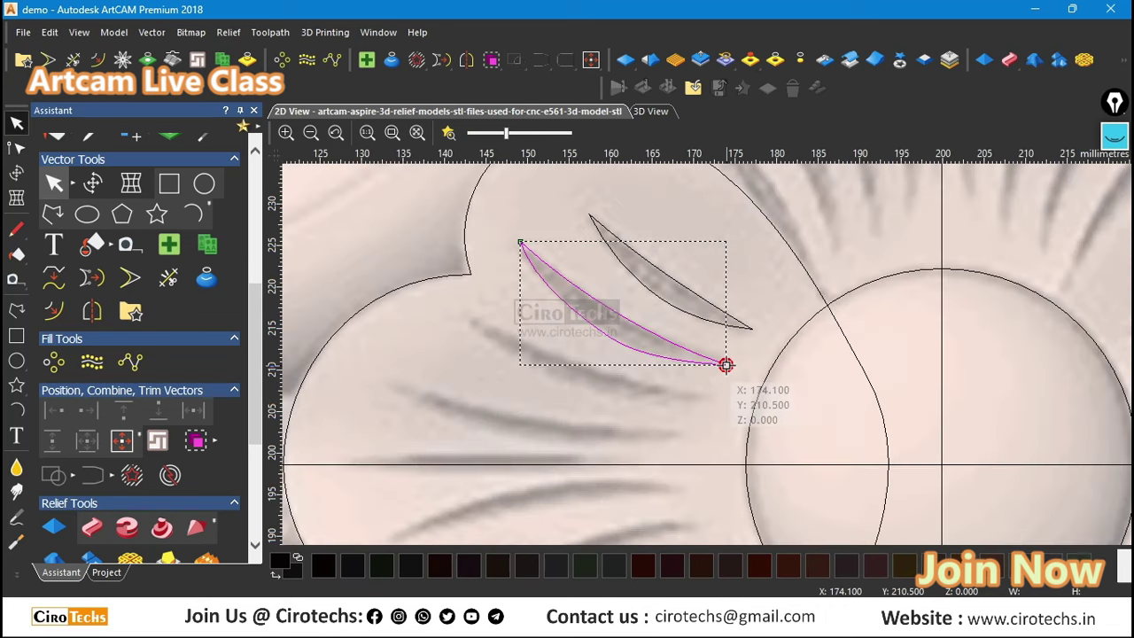
left_click_drag(725, 365, 706, 404)
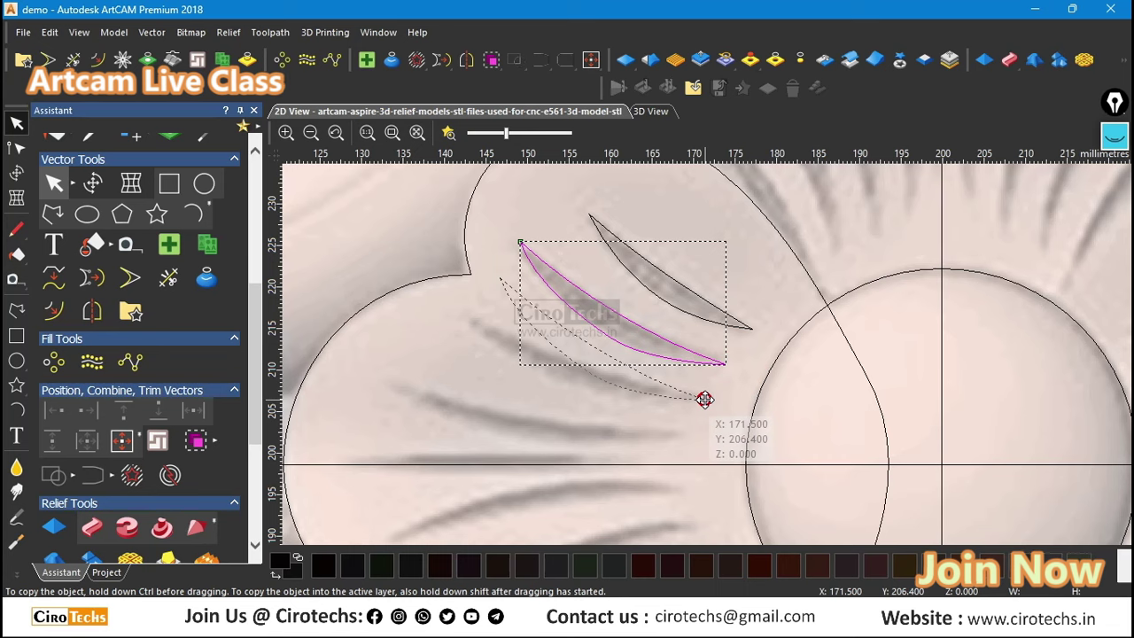
key("ctrl")
left_click_drag(705, 398, 704, 398, "ctrl")
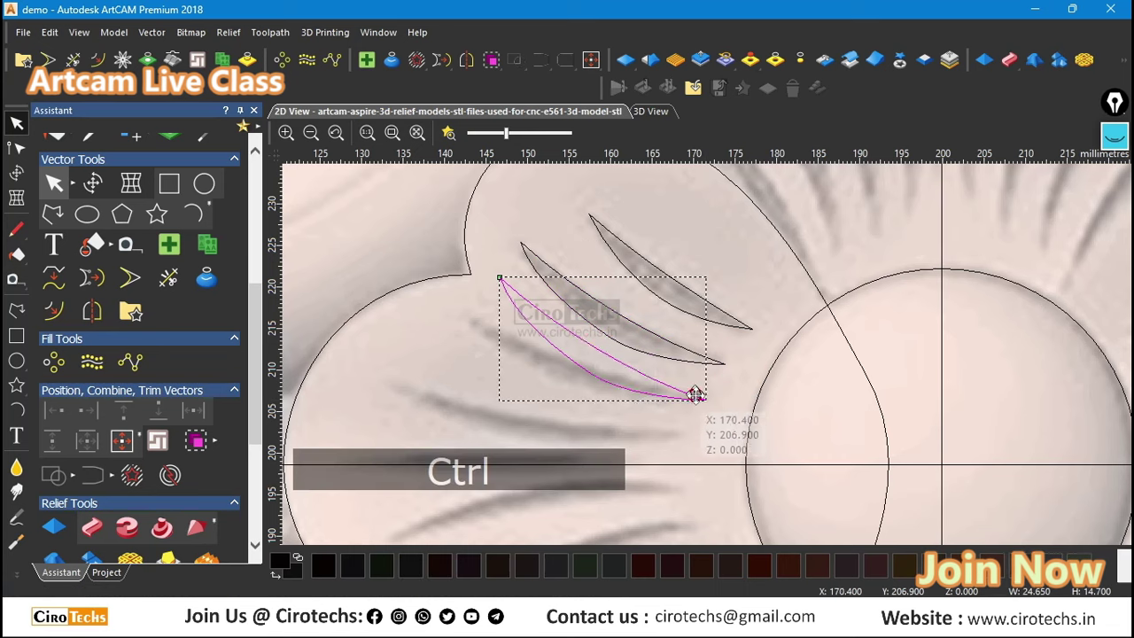
double_click(512, 284)
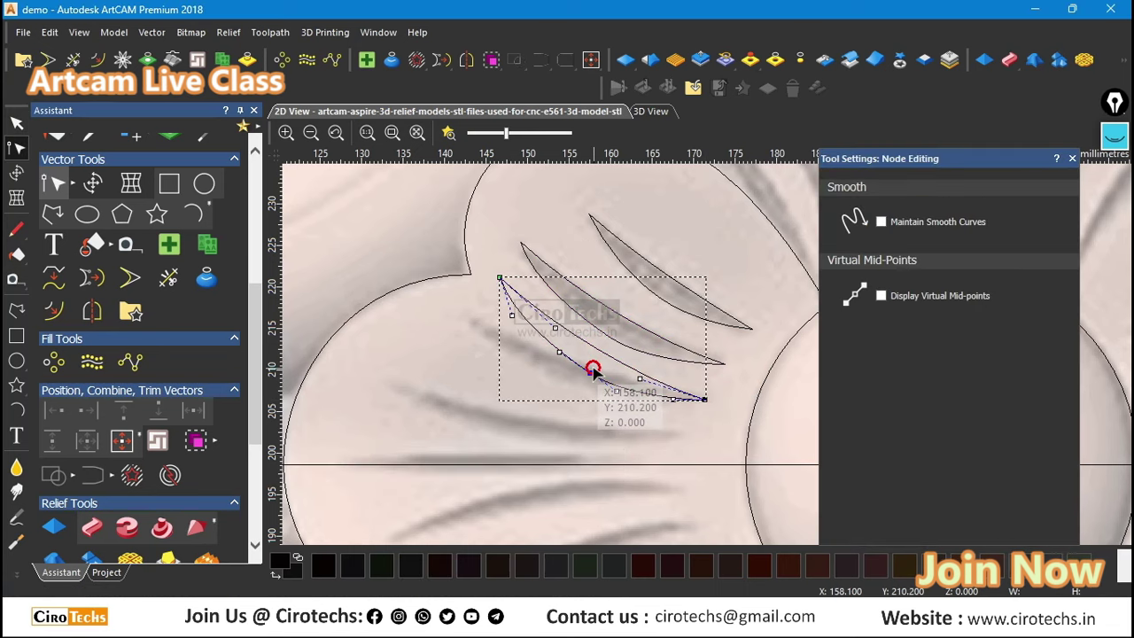
Step: Delete the lower middle node of the third groove outline and move its outer tip to about X 143.9, Y 216
key("d")
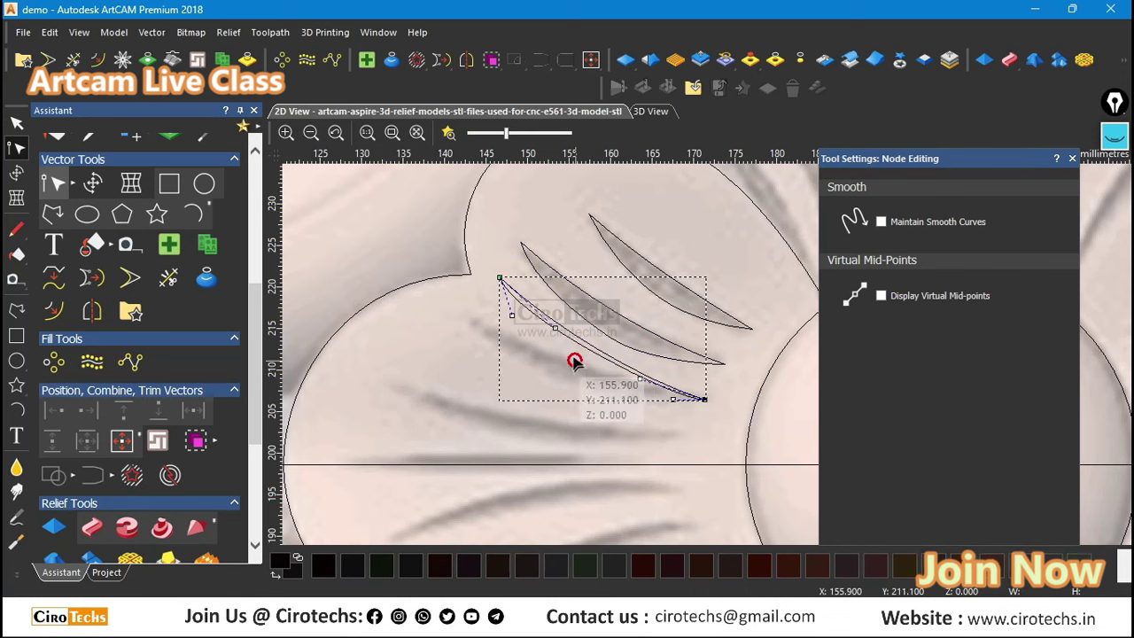
left_click_drag(512, 316, 514, 357)
left_click_drag(672, 400, 652, 410)
left_click_drag(500, 277, 476, 321)
Step: Adjust the third groove outline's curve handles at both tips so its edges follow the dark groove
scroll(534, 367, "up", 2)
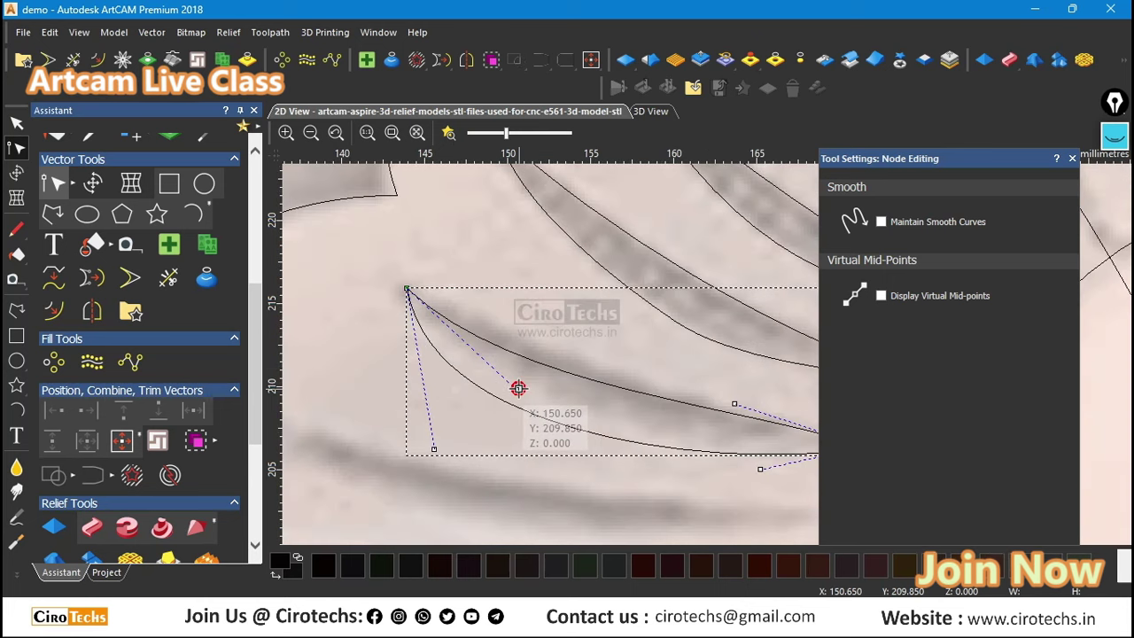
left_click_drag(518, 388, 604, 405)
scroll(541, 372, "down", 2)
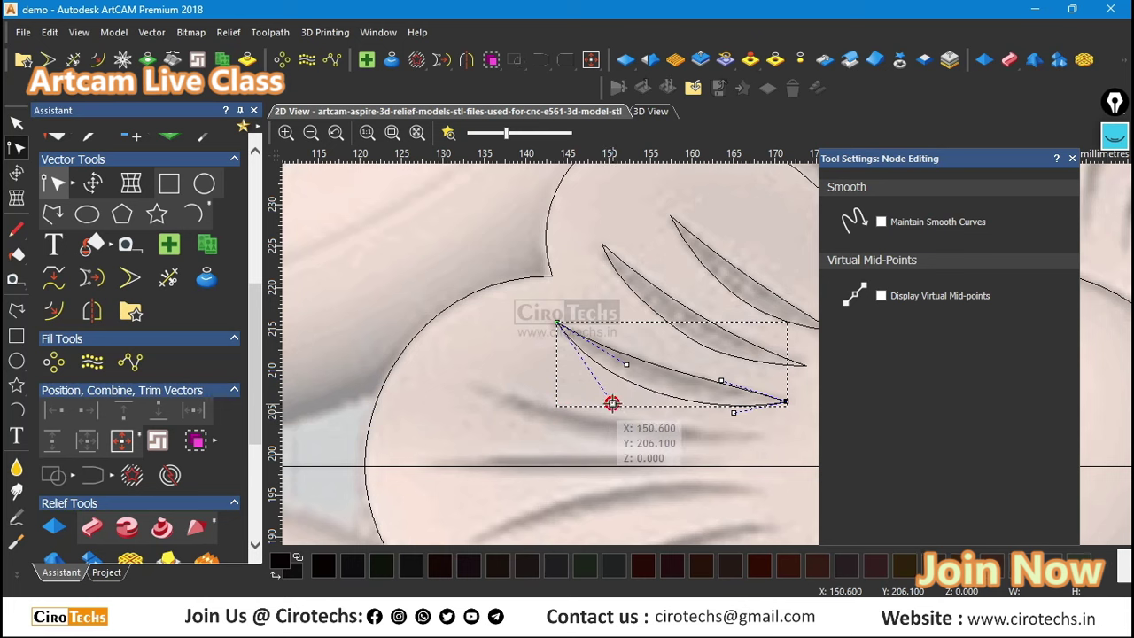
scroll(709, 374, "down", 1)
scroll(711, 378, "up", 3)
left_click_drag(679, 355, 677, 374)
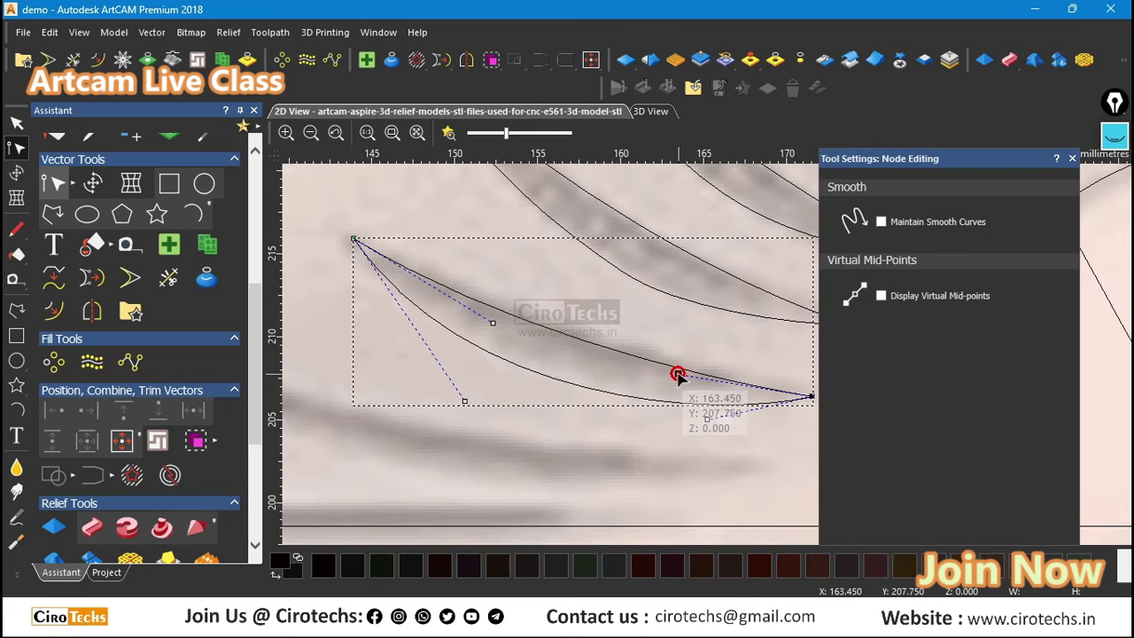
scroll(688, 375, "down", 2)
scroll(747, 379, "up", 2)
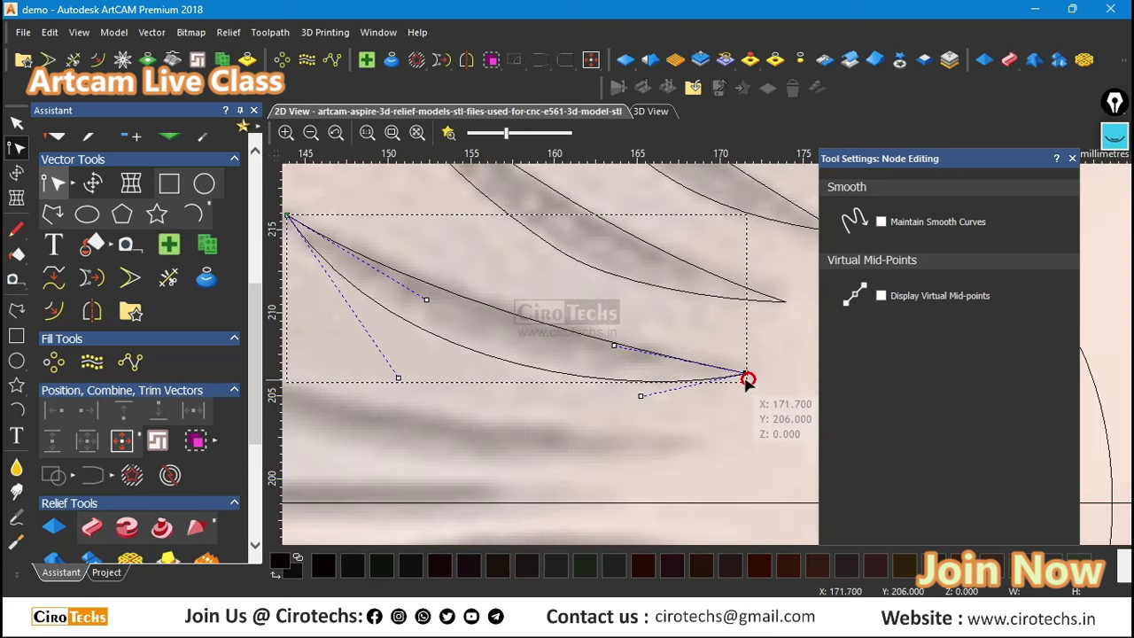
scroll(746, 379, "down", 2)
Step: Copy the third groove outline onto the fourth groove, with its inner tip at about X 168, Y 202 and outer tip at X 134.2, Y 208.3
key("n")
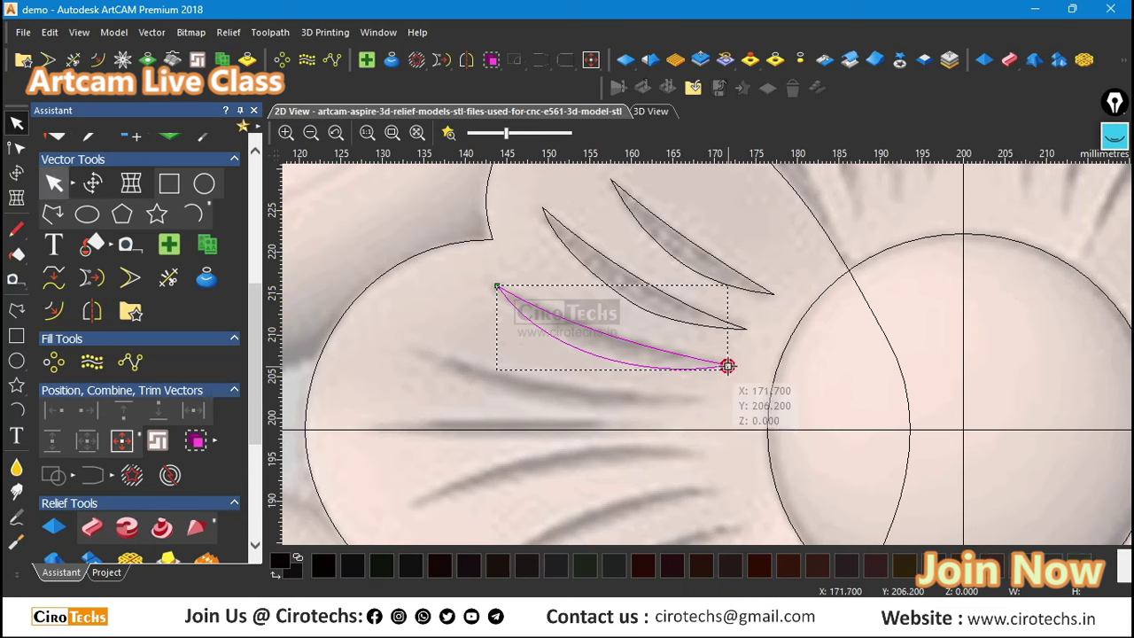
left_click_drag(727, 366, 698, 400)
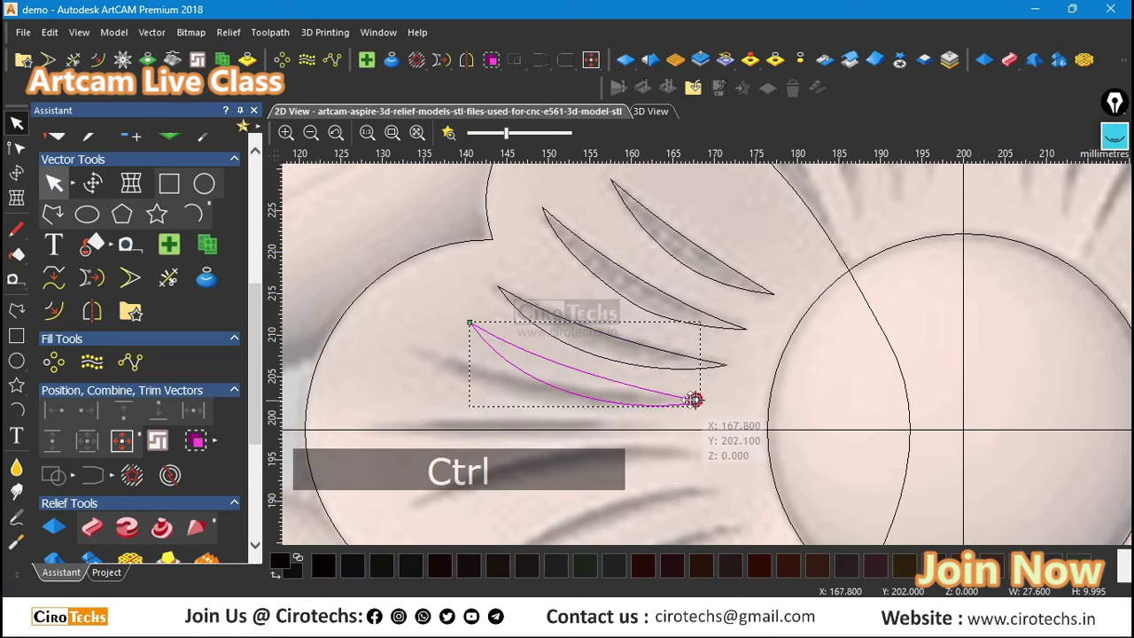
left_click(554, 379)
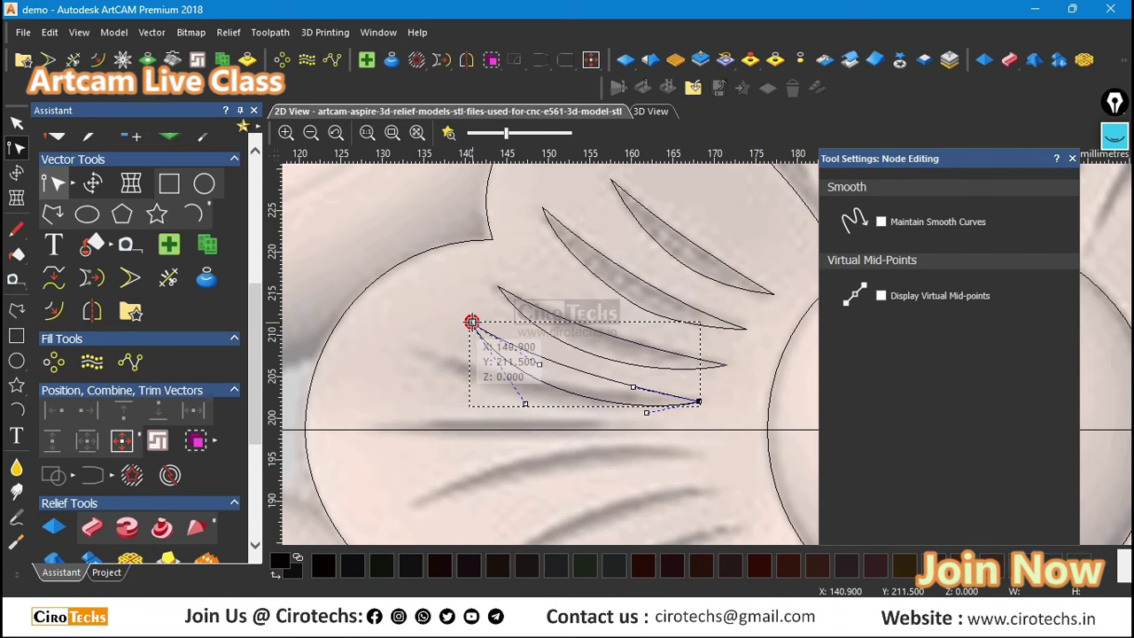
left_click_drag(472, 321, 418, 348)
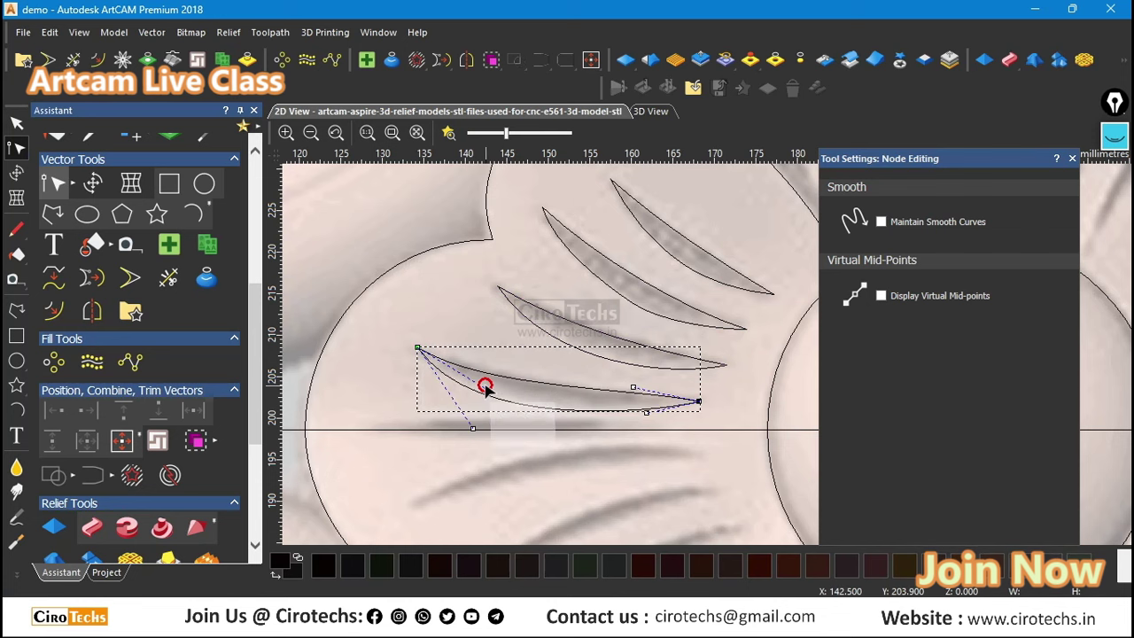
Step: Refine the fourth groove outline's upper and lower curve handles to match the groove's edges
left_click_drag(488, 390, 499, 386)
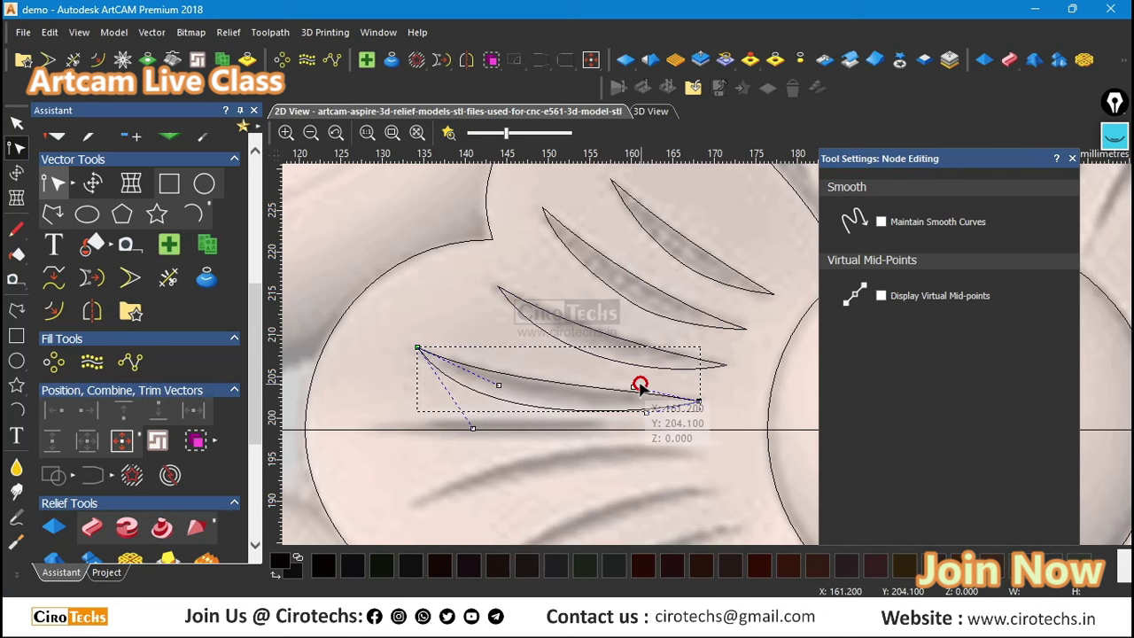
left_click_drag(634, 386, 649, 424)
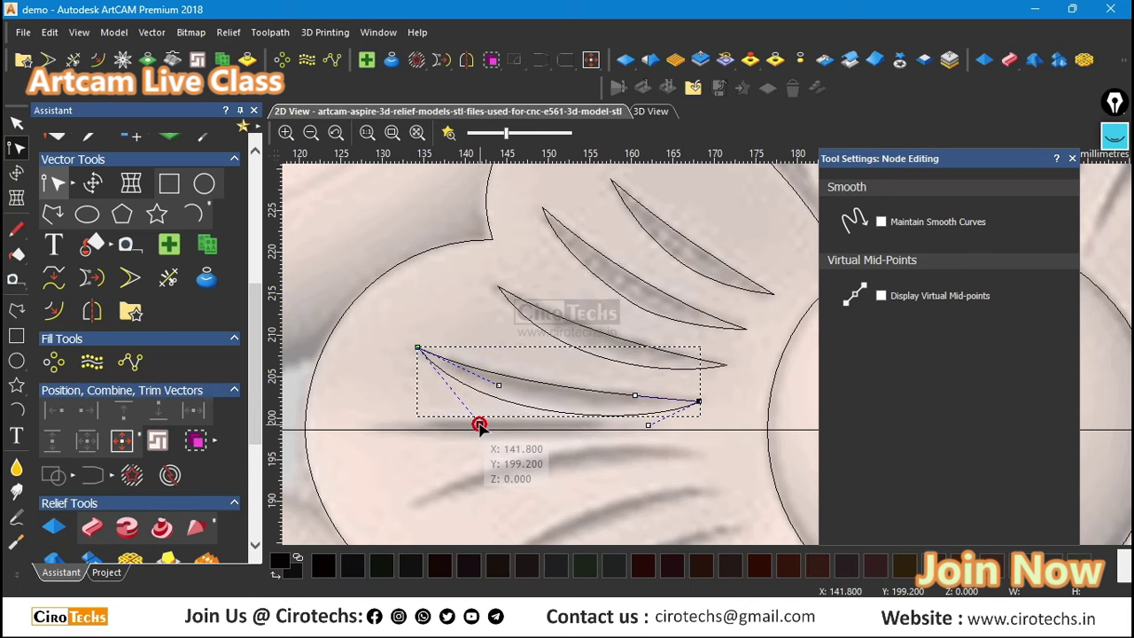
scroll(673, 403, "down", 2)
scroll(723, 395, "up", 2)
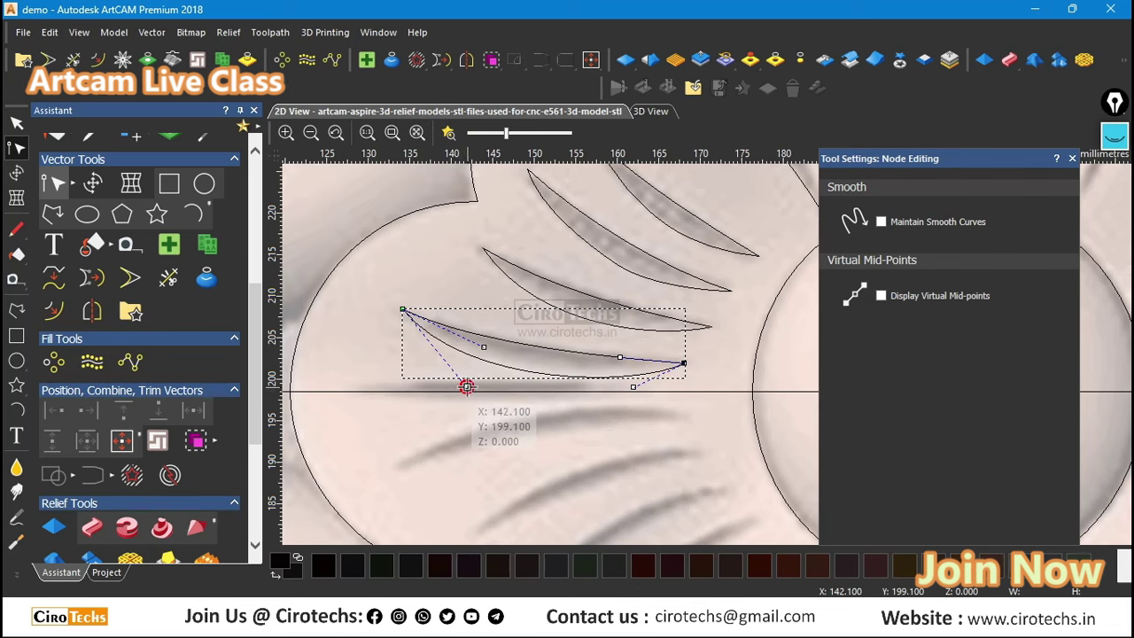
left_click_drag(467, 386, 465, 374)
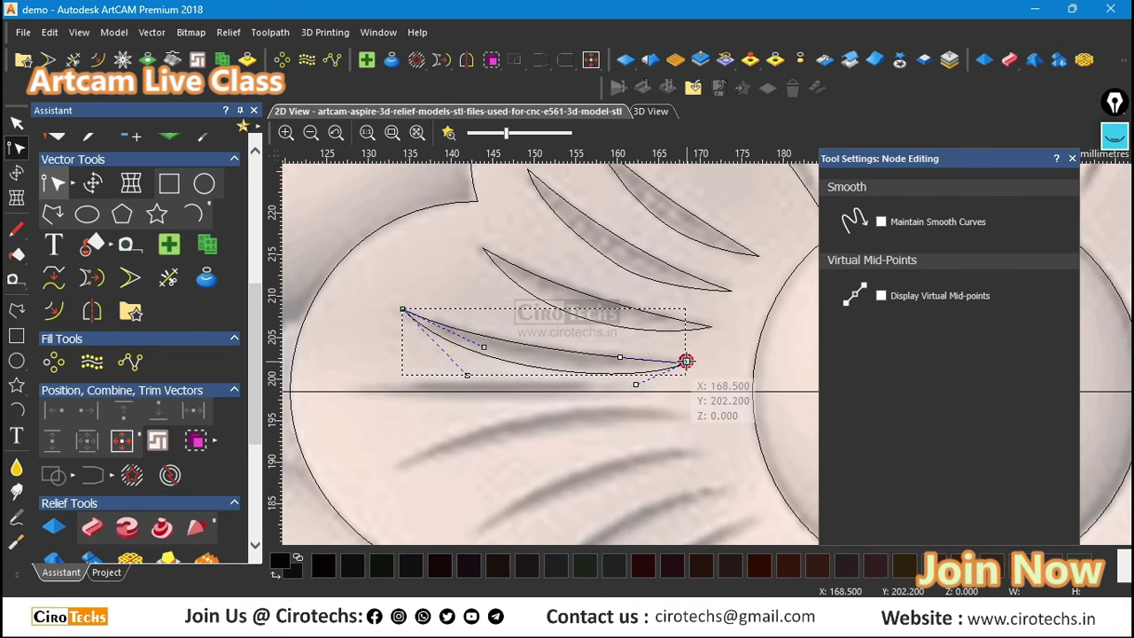
Step: Copy the fourth groove outline onto the horizontal centre-line groove, placing its tips on the line at about X 130.6 and X 162.4
key("n")
left_click_drag(683, 361, 676, 390)
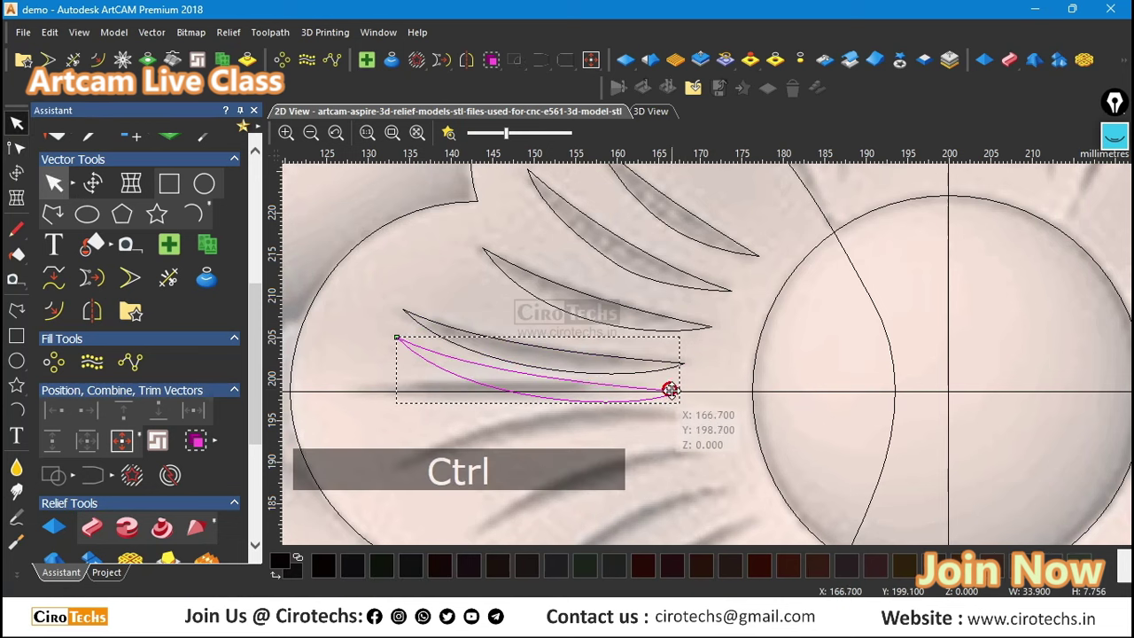
key("n")
left_click(395, 342)
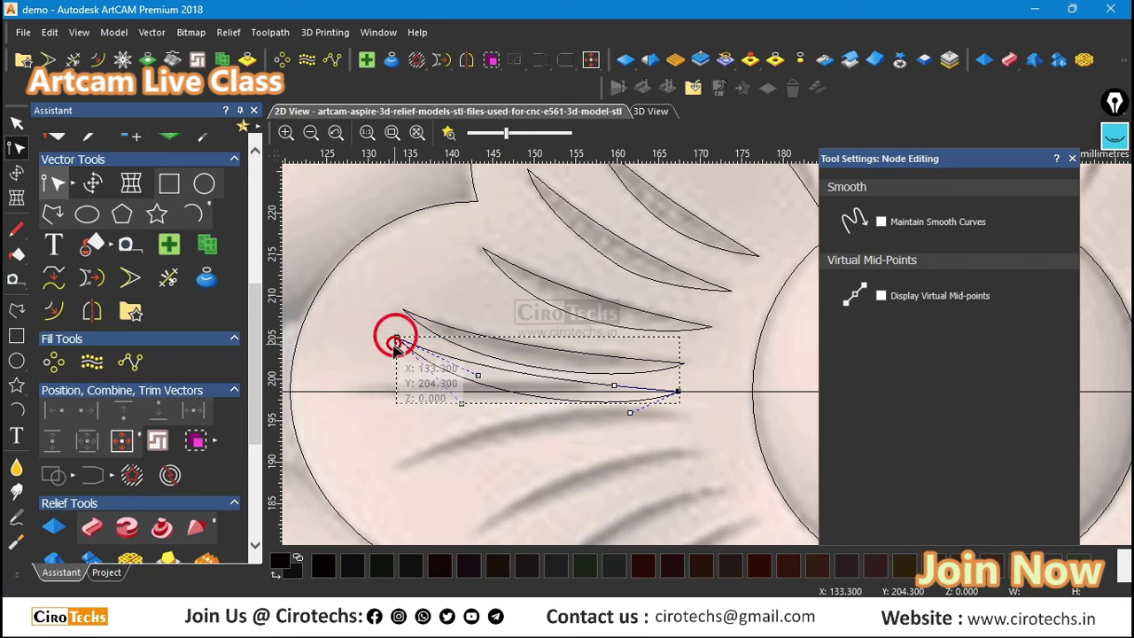
left_click_drag(398, 339, 373, 388)
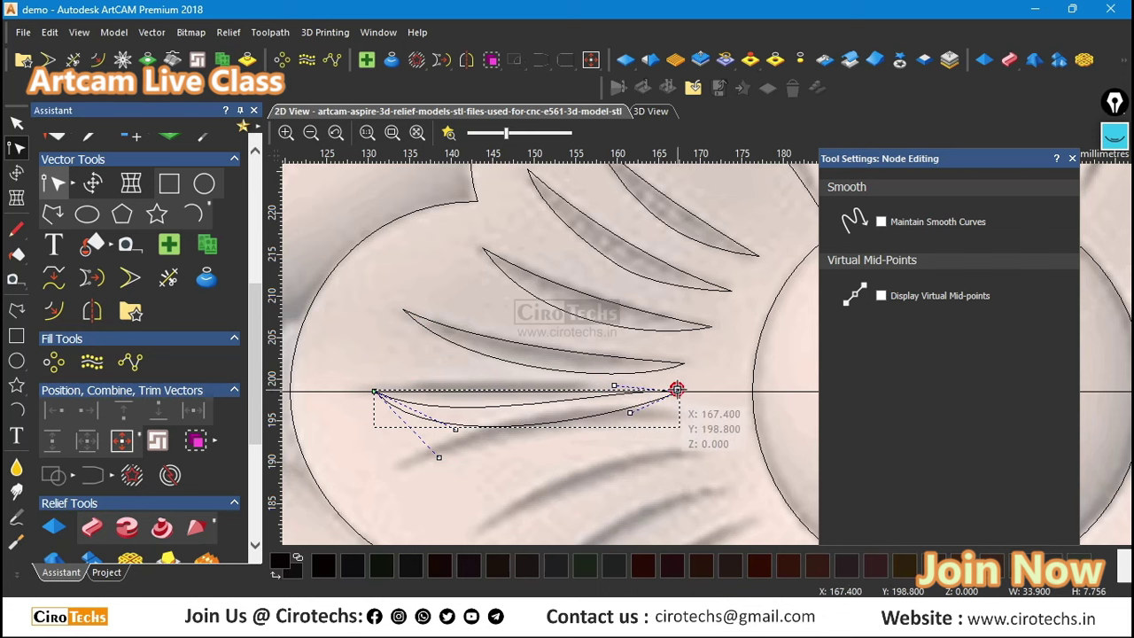
left_click_drag(677, 389, 636, 391)
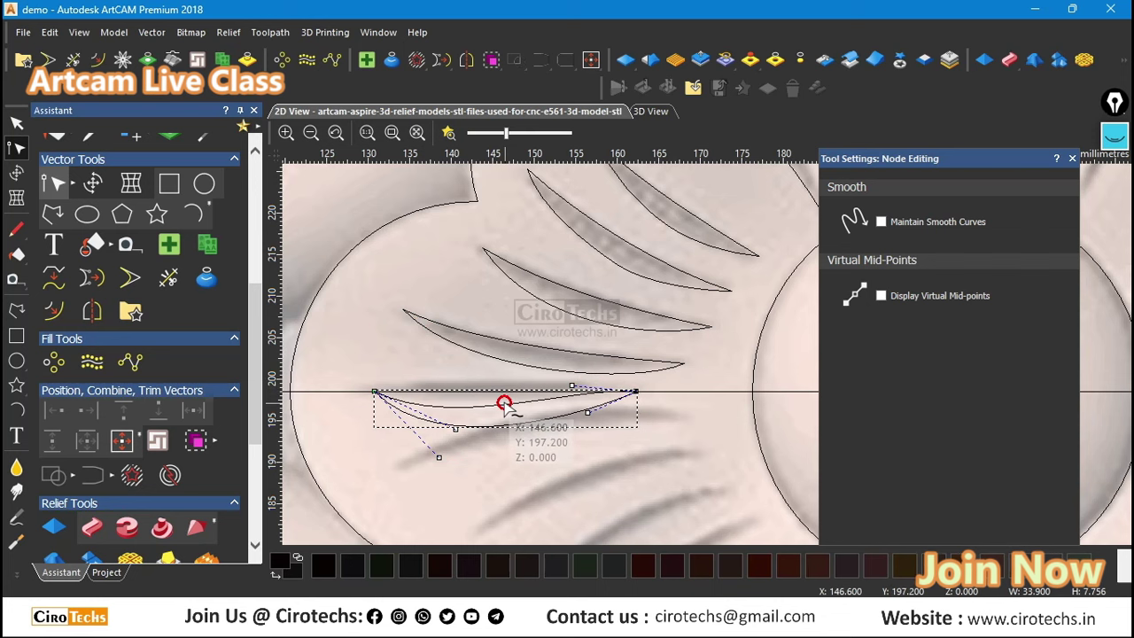
Step: Reshape the centre groove's upper edge into a shallow arch above the centre line and delete its lower edge span
scroll(504, 405, "up", 2)
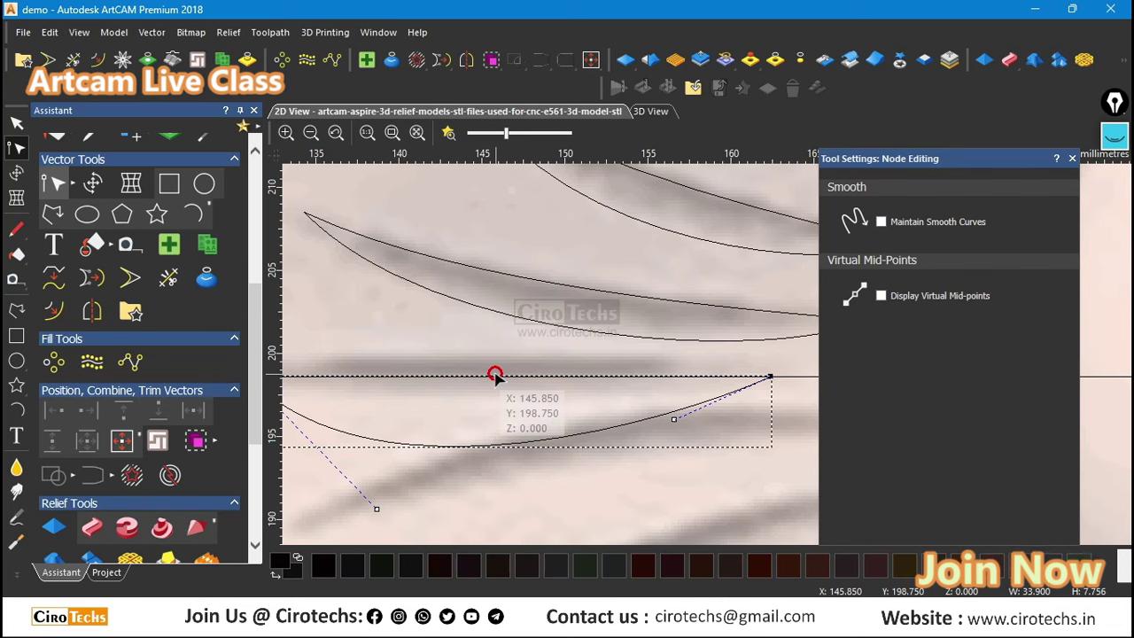
scroll(494, 376, "down", 2)
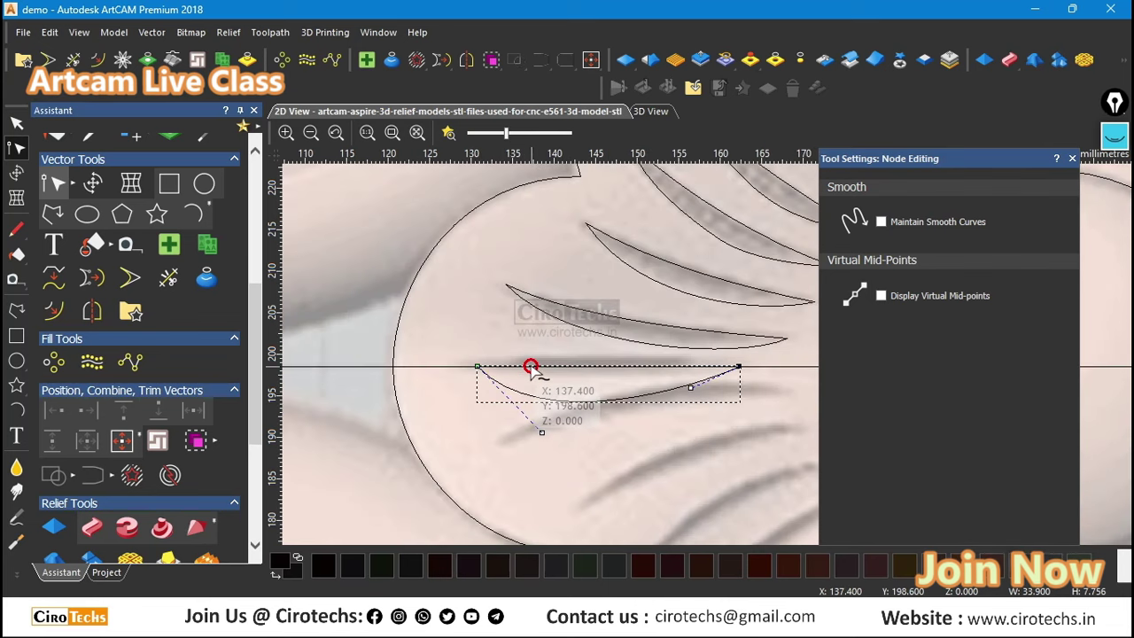
left_click_drag(564, 366, 565, 353)
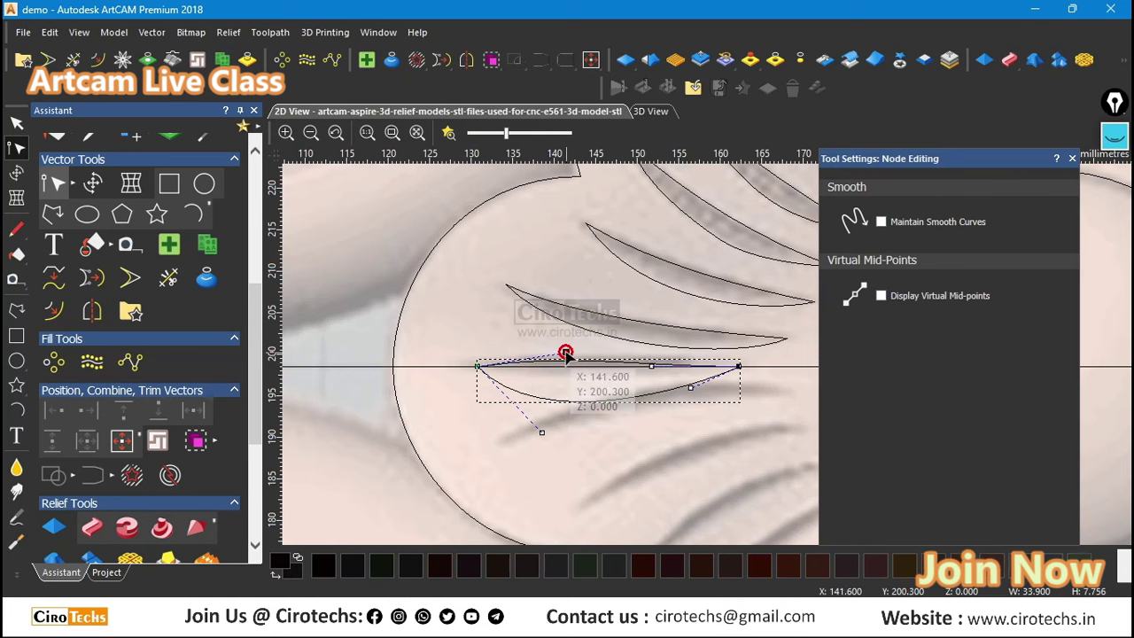
left_click_drag(650, 365, 657, 355)
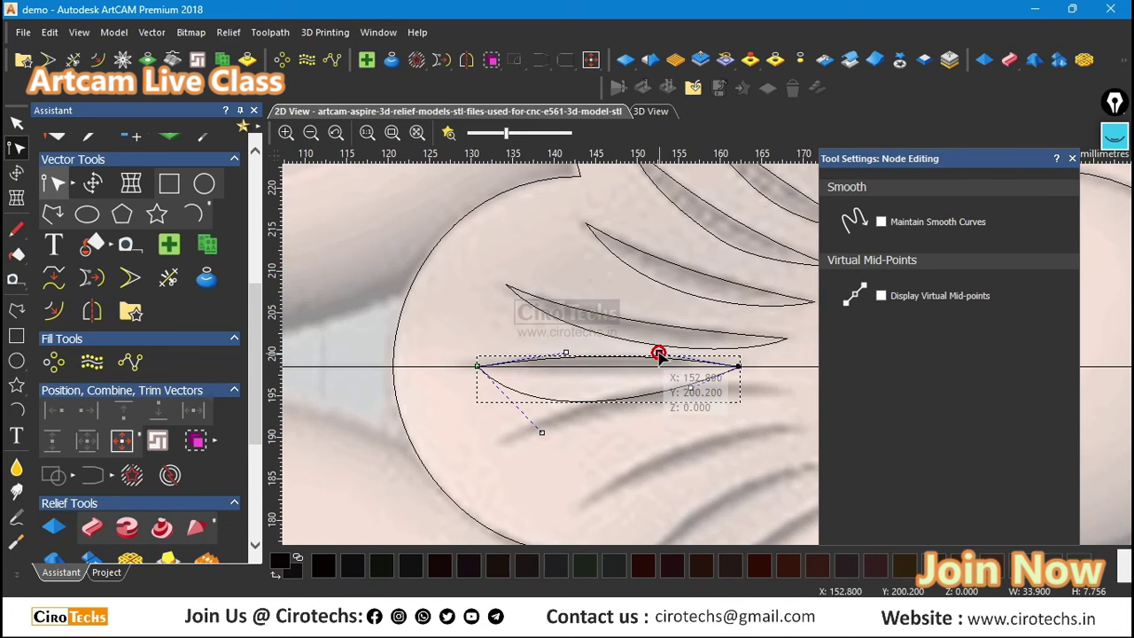
left_click_drag(568, 351, 545, 346)
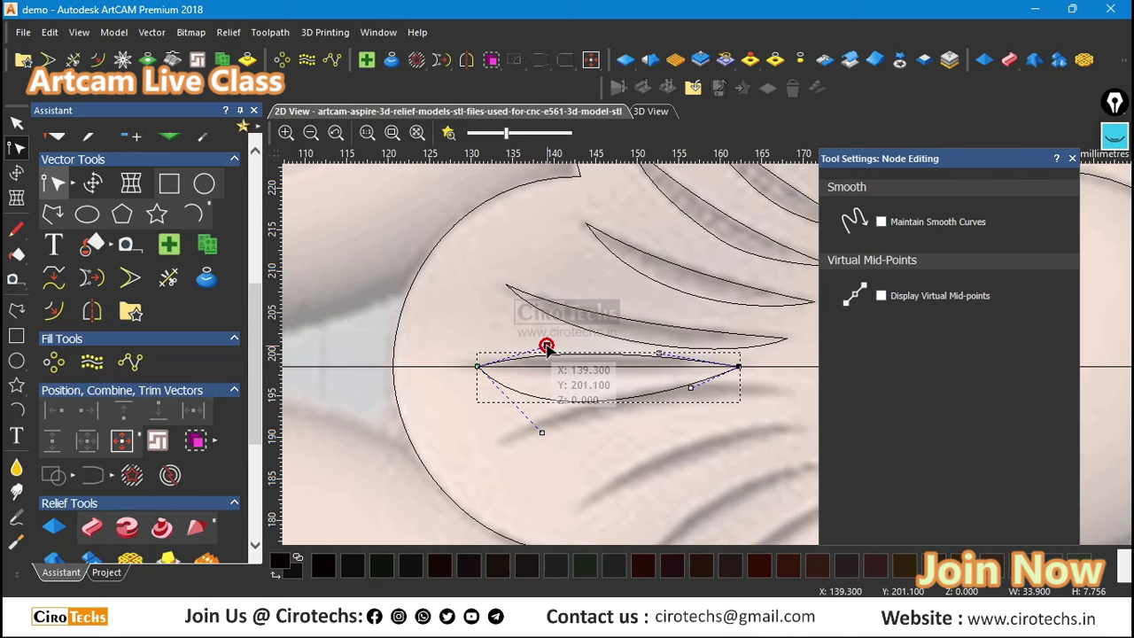
left_click_drag(657, 351, 661, 349)
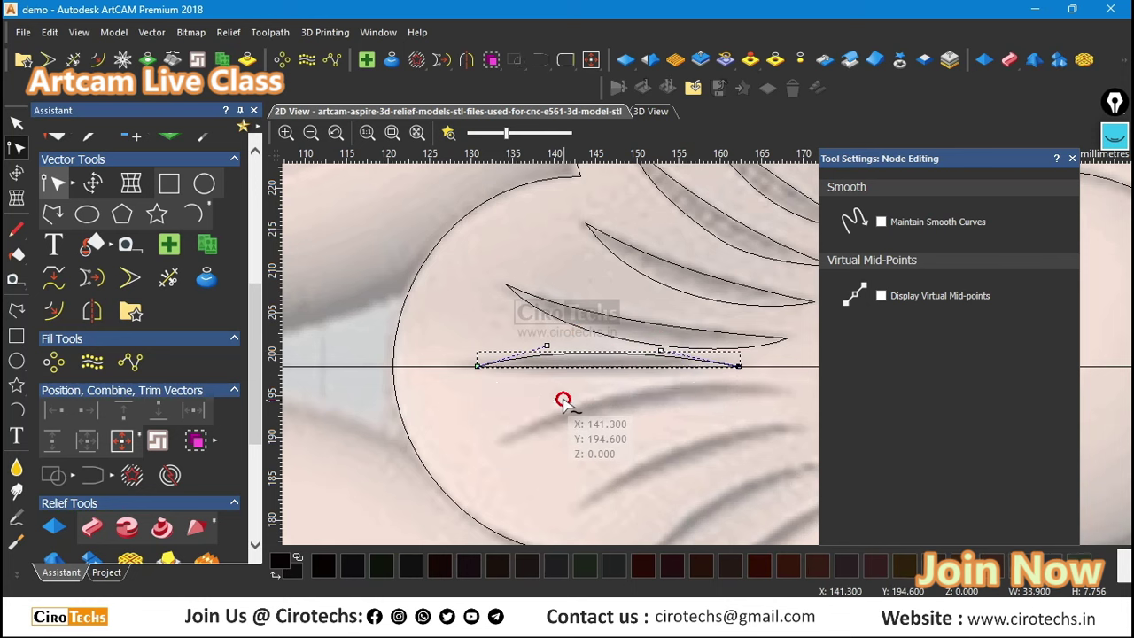
Step: Mirror the four groove outlines and the centre arch vertically about their bottom edge, keeping the original objects
key("n")
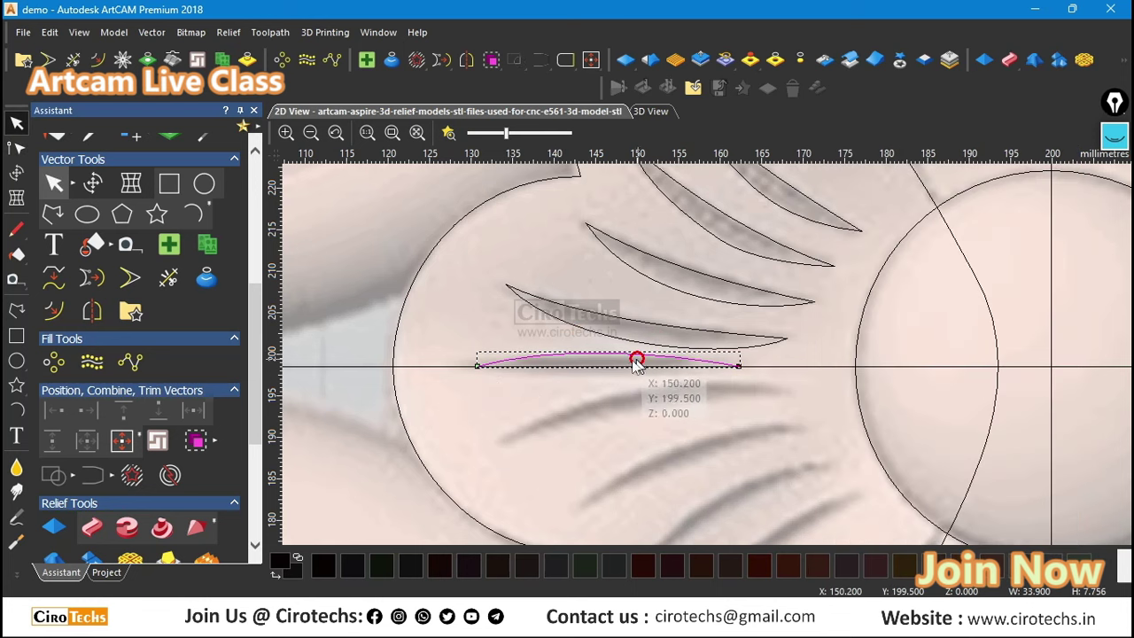
left_click(473, 67)
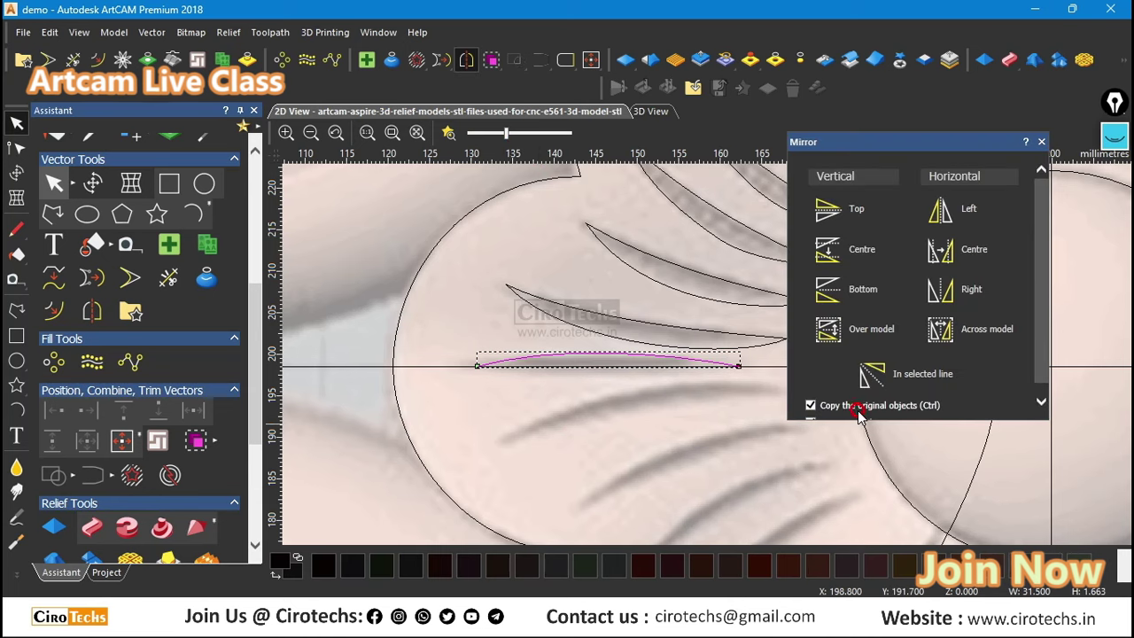
scroll(857, 411, "down", 1)
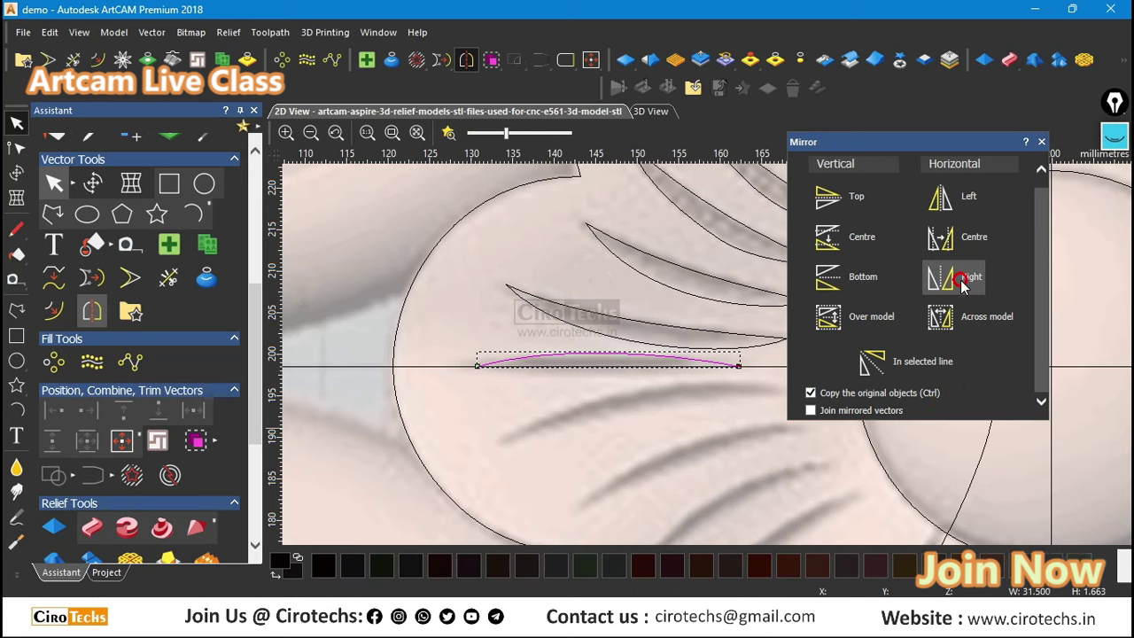
left_click(650, 412)
scroll(521, 351, "down", 1)
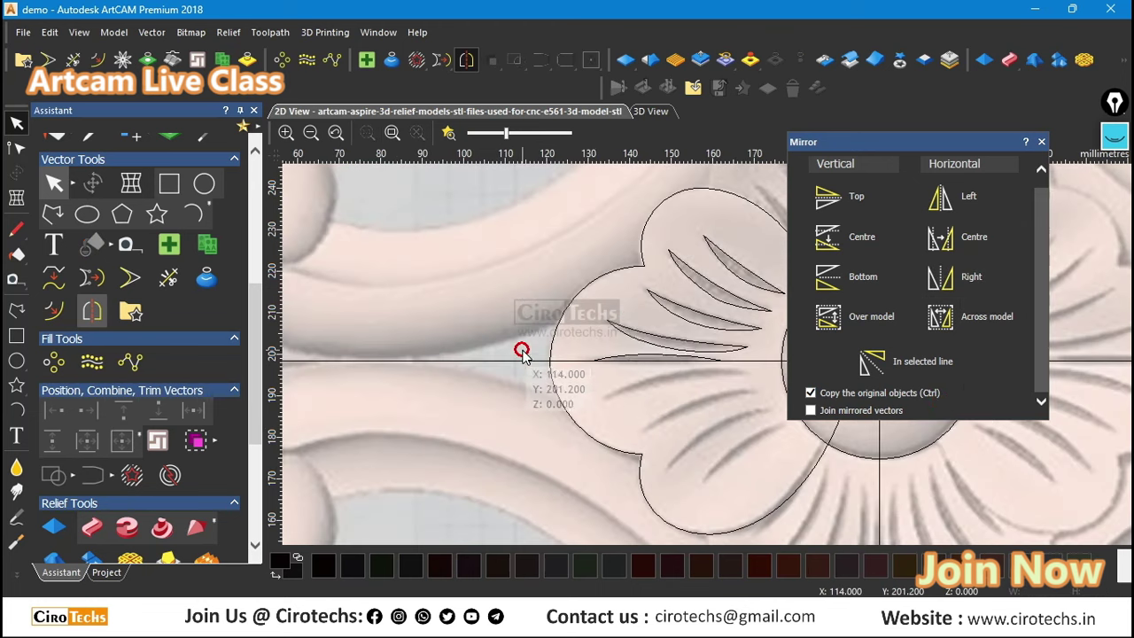
scroll(599, 267, "down", 1)
left_click_drag(607, 284, 758, 361)
scroll(753, 346, "up", 1)
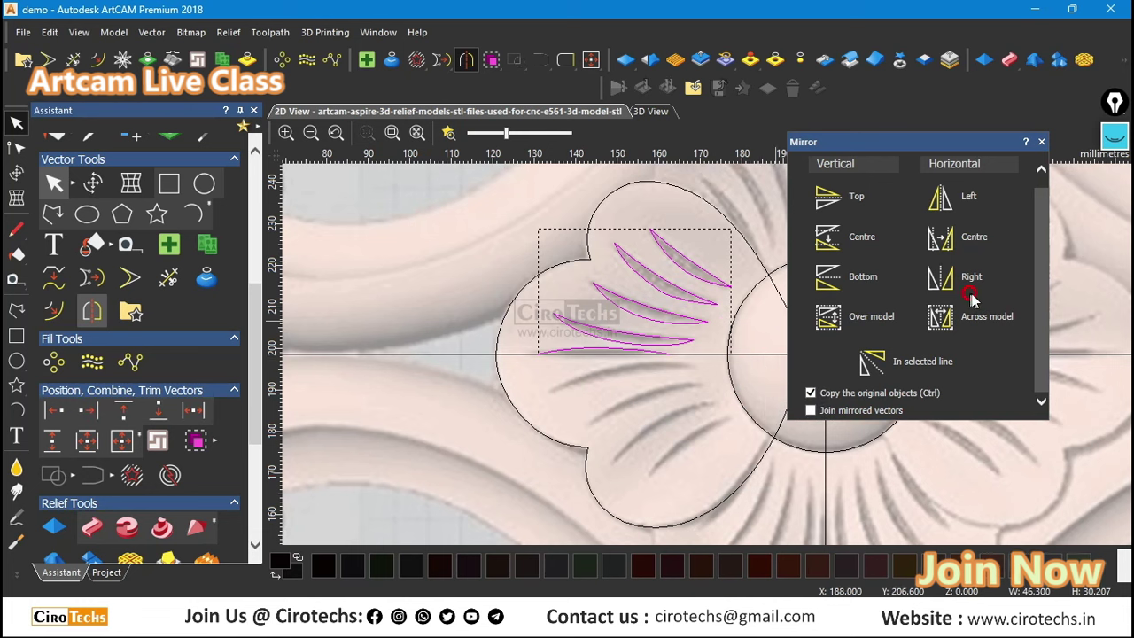
left_click(861, 239)
left_click(867, 280)
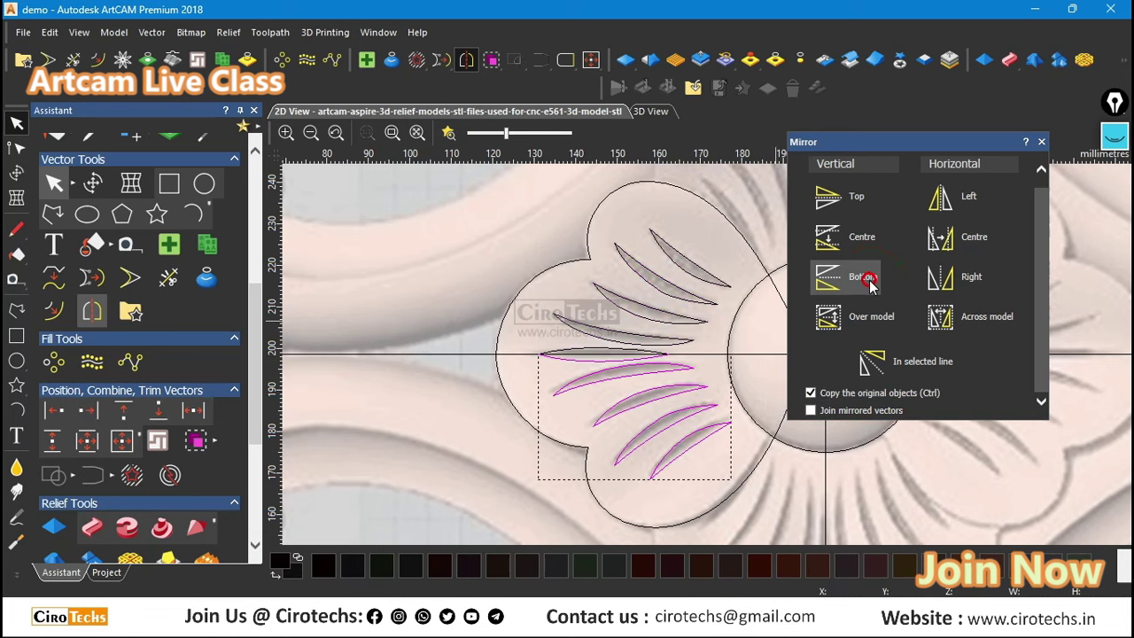
left_click(721, 392)
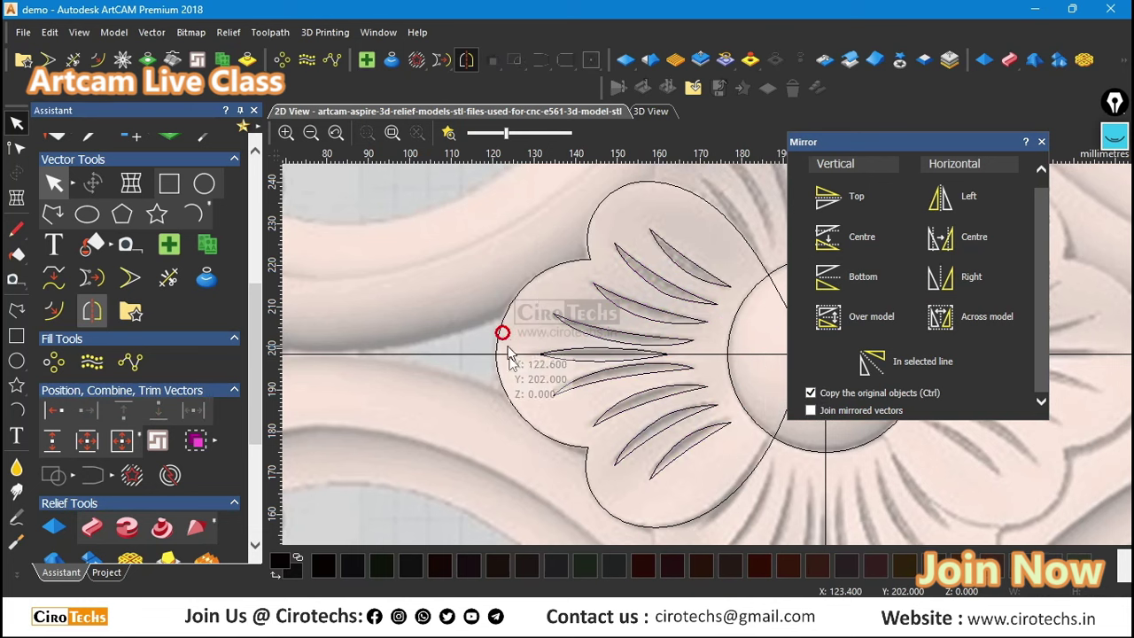
Step: Check the mirrored grooves against the image, save the model, and close the mirror settings
scroll(682, 346, "up", 2)
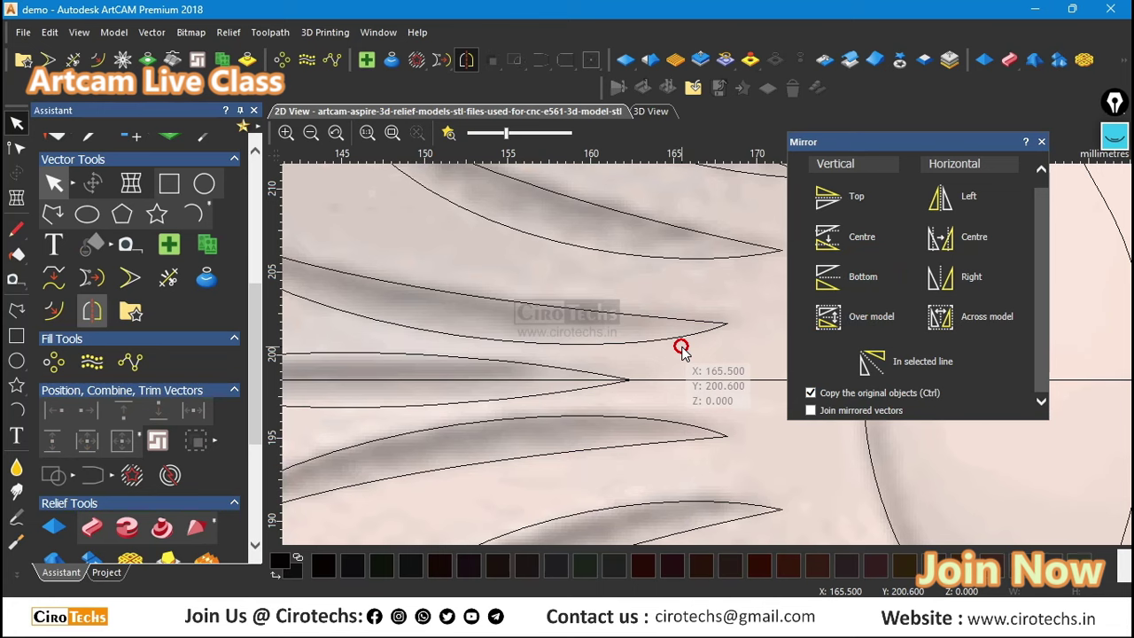
scroll(681, 347, "down", 3)
scroll(680, 348, "down", 3)
scroll(780, 363, "up", 3)
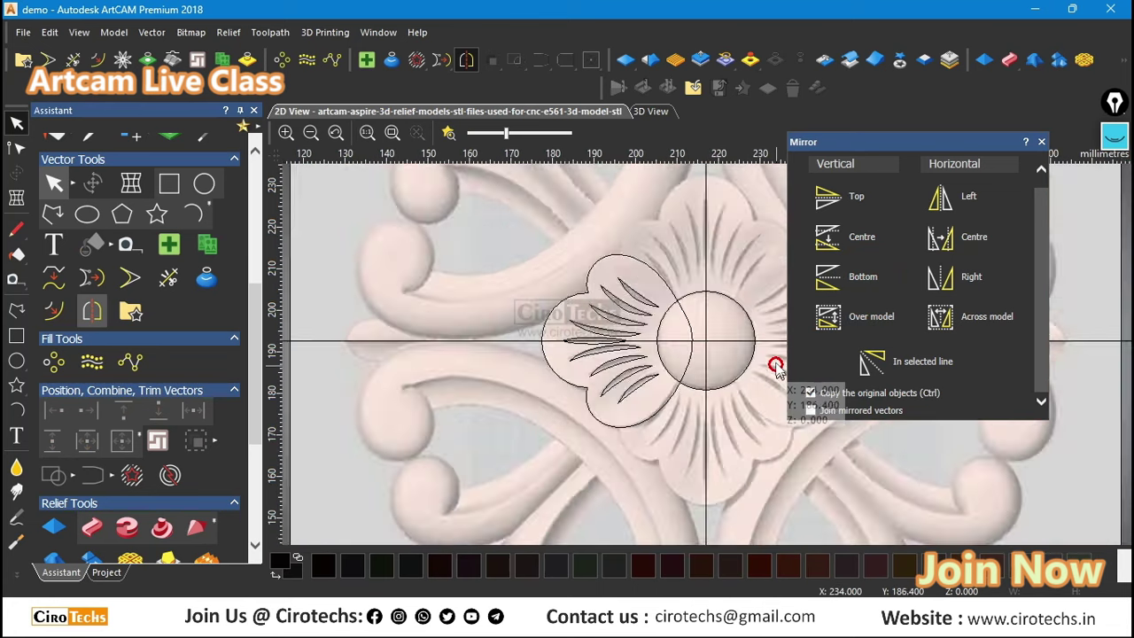
key("ctrl+s")
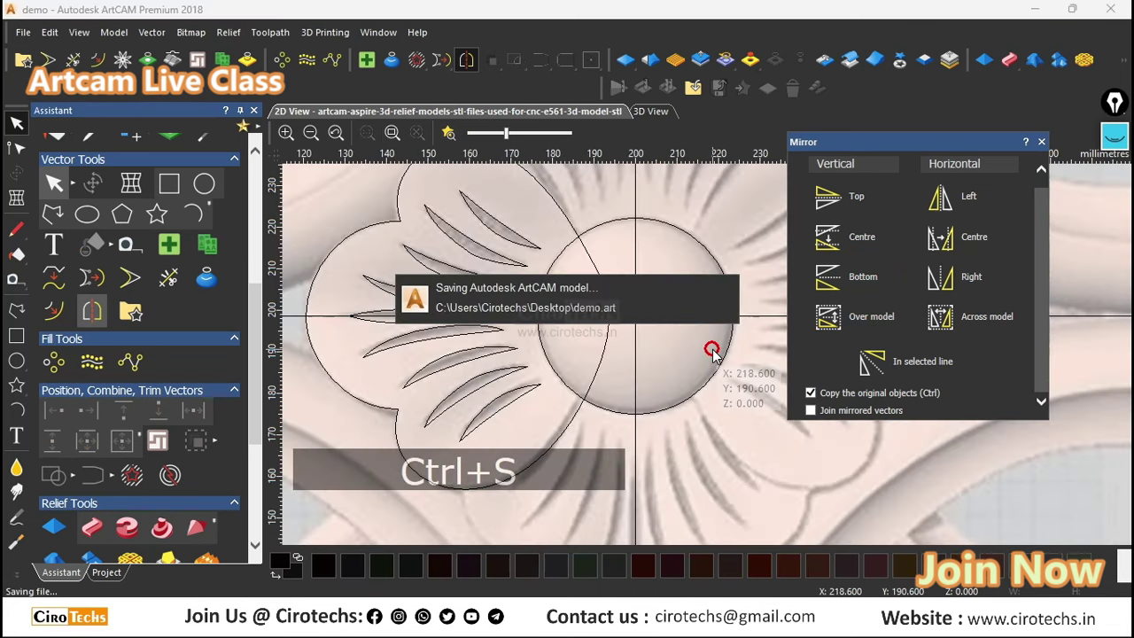
left_click(1042, 142)
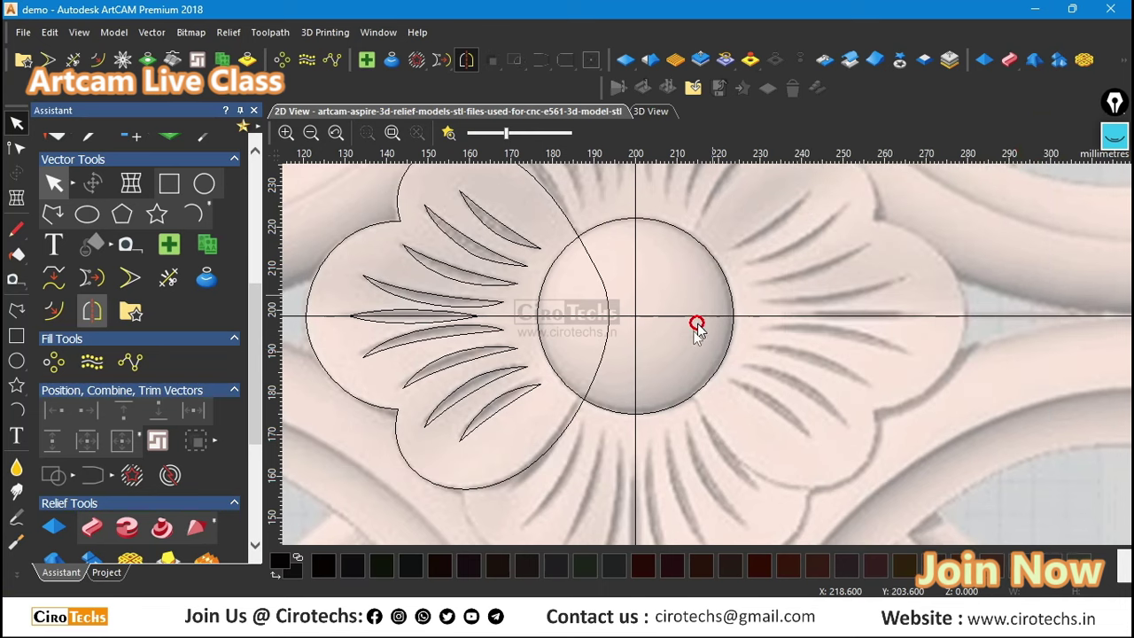
scroll(709, 354, "down", 3)
scroll(720, 398, "down", 3)
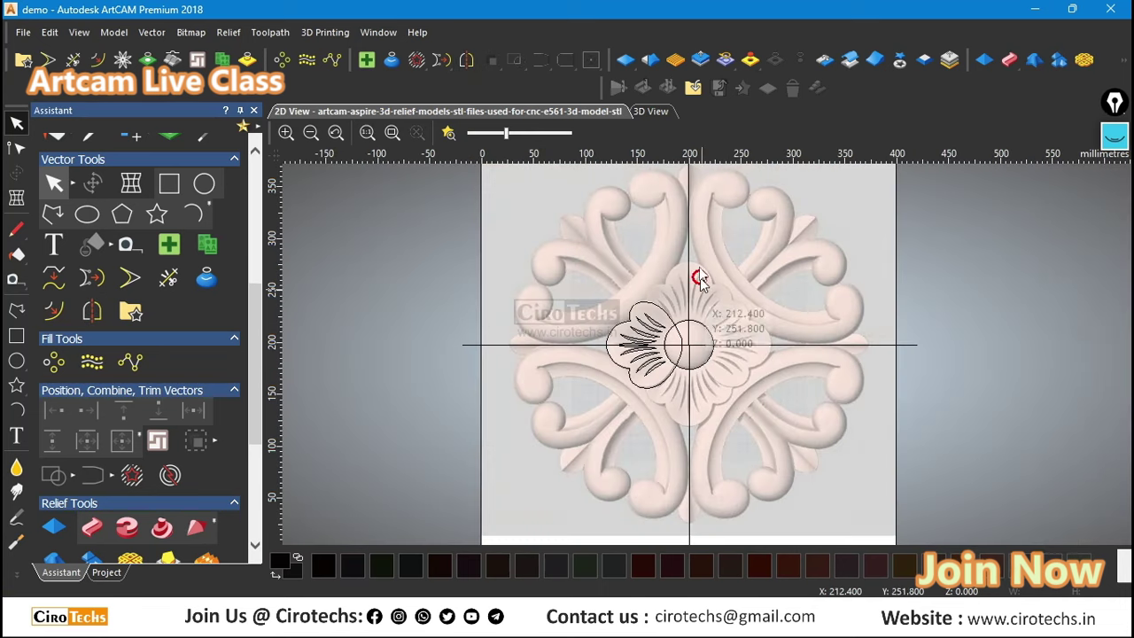
Step: Examine the carved scrollwork around the central flower, especially the upper-left quadrant, against the vectors already traced
scroll(655, 217, "up", 3)
scroll(653, 256, "down", 2)
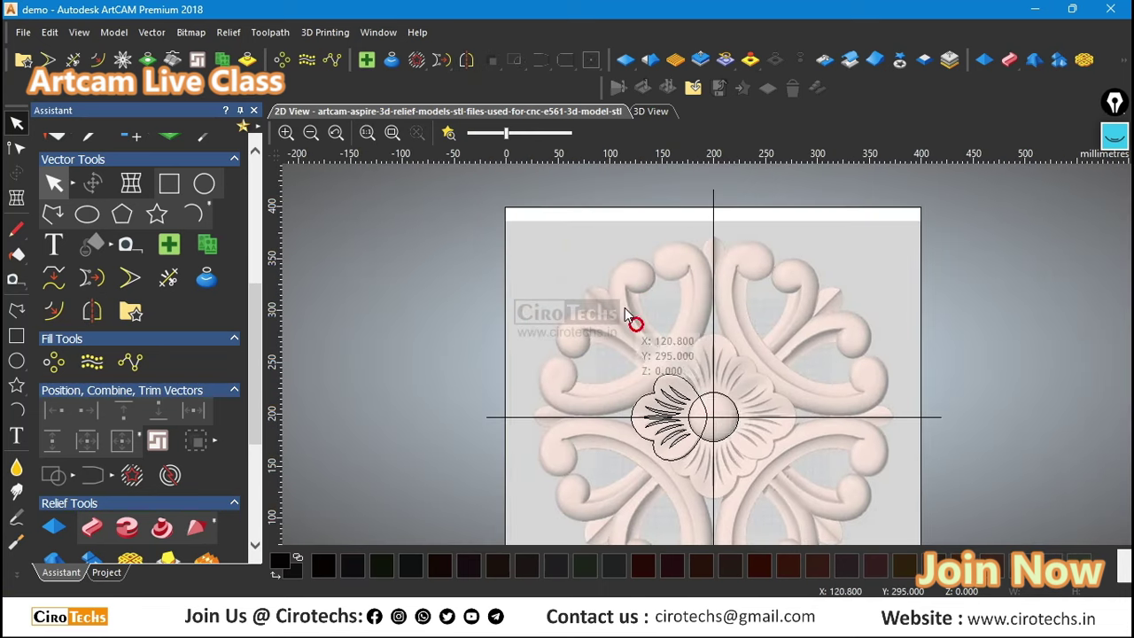
scroll(644, 333, "up", 2)
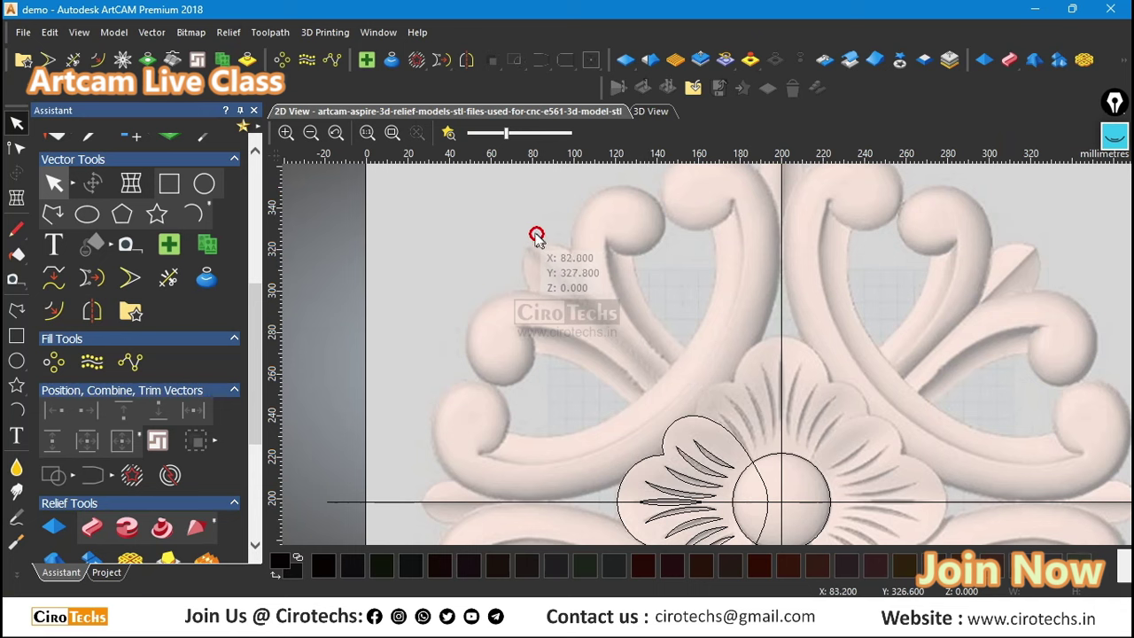
scroll(591, 300, "down", 2)
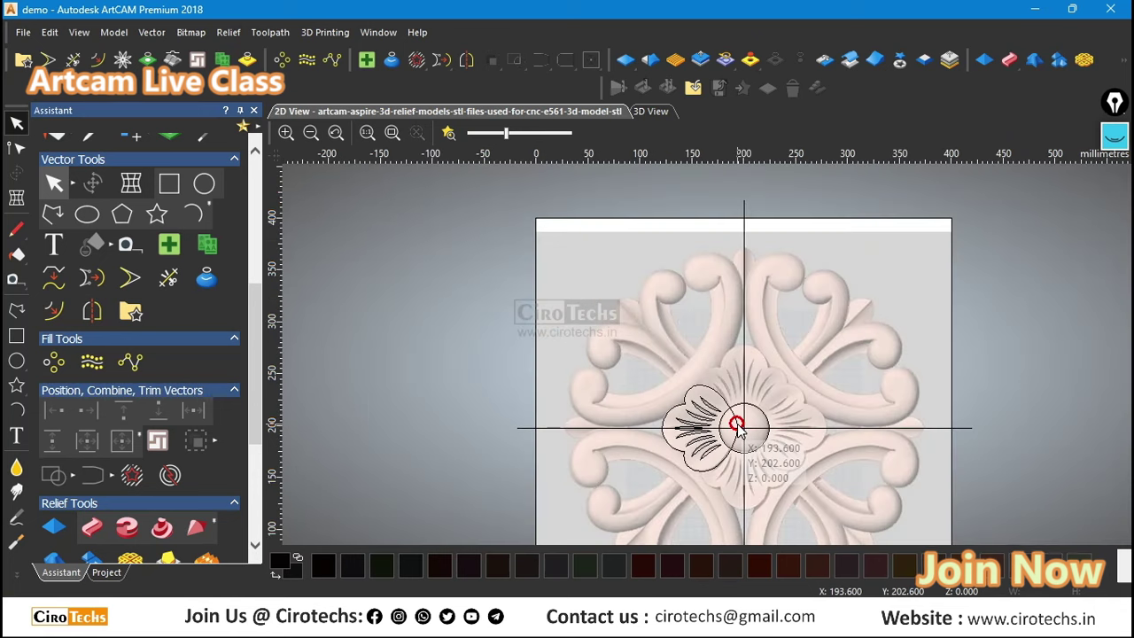
scroll(751, 392, "up", 2)
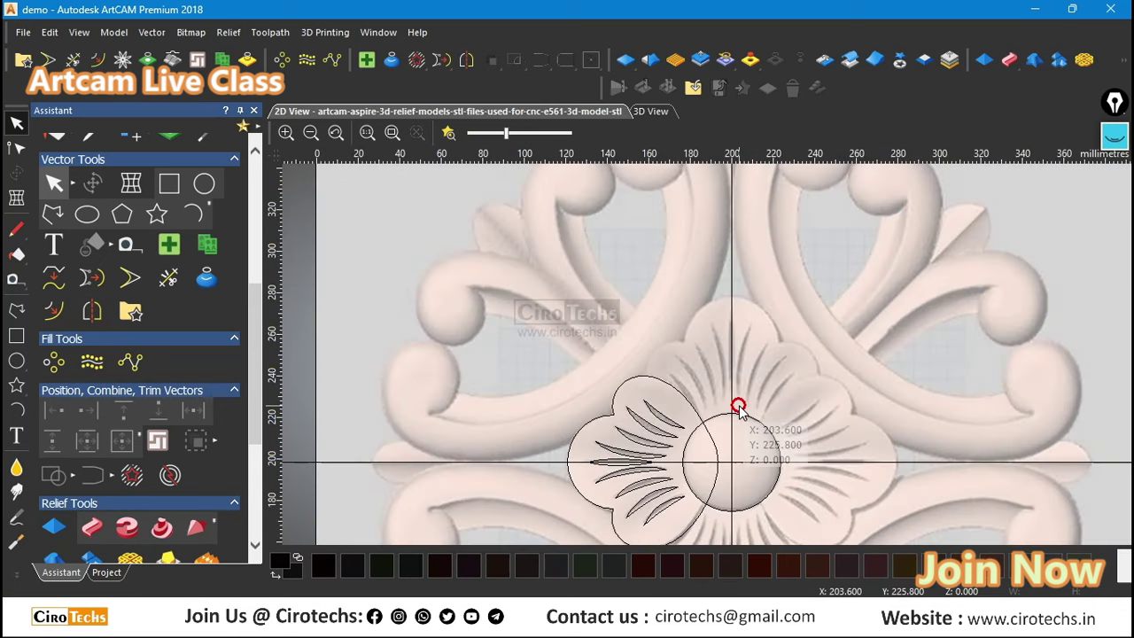
scroll(739, 404, "down", 2)
scroll(705, 378, "up", 2)
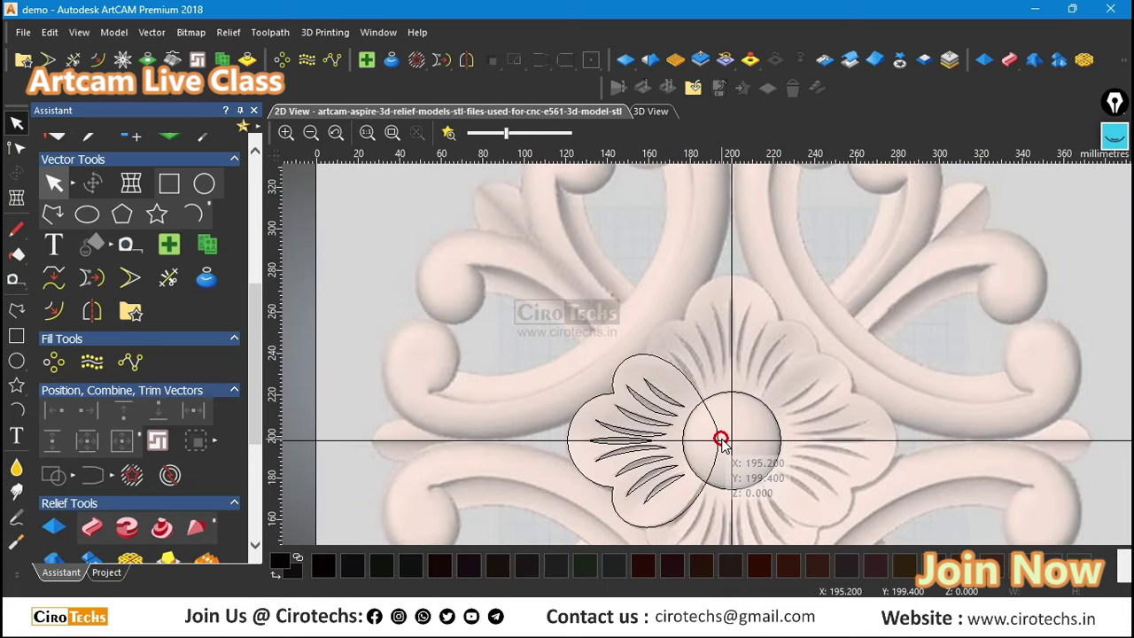
scroll(716, 375, "down", 2)
scroll(718, 375, "up", 2)
scroll(718, 376, "down", 2)
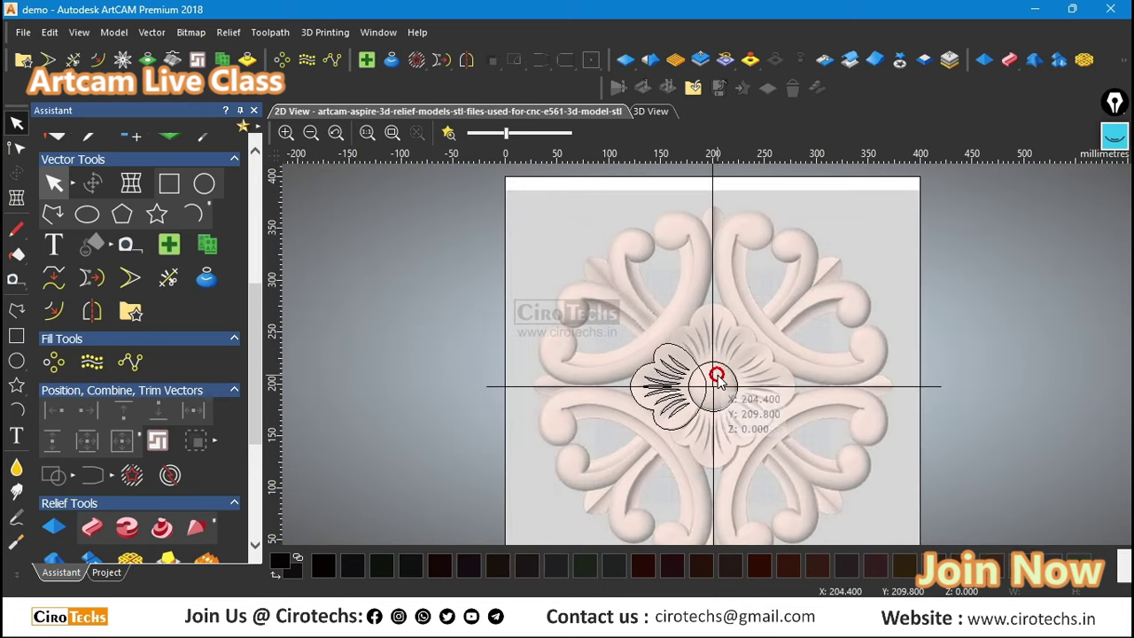
Step: Draw a three-point polyline over the upper-left scroll from X 48.2, Y 271 through X 69.6, Y 300.4 to about X 181, Y 221 on the flower
left_click(21, 312)
scroll(690, 243, "up", 2)
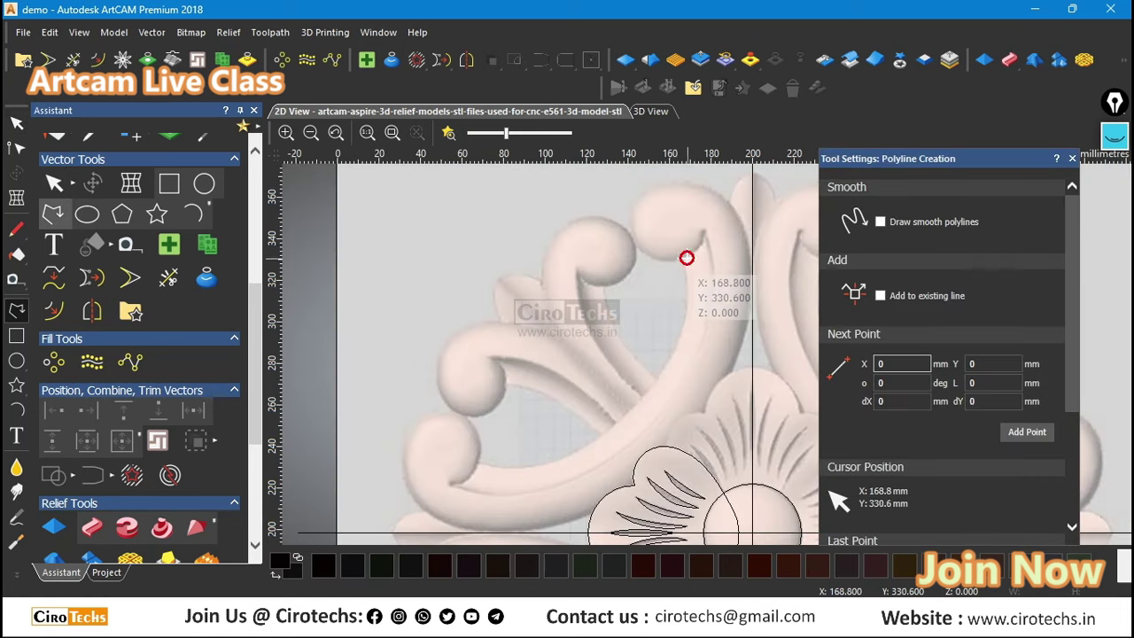
scroll(699, 232, "down", 1)
scroll(687, 257, "down", 1)
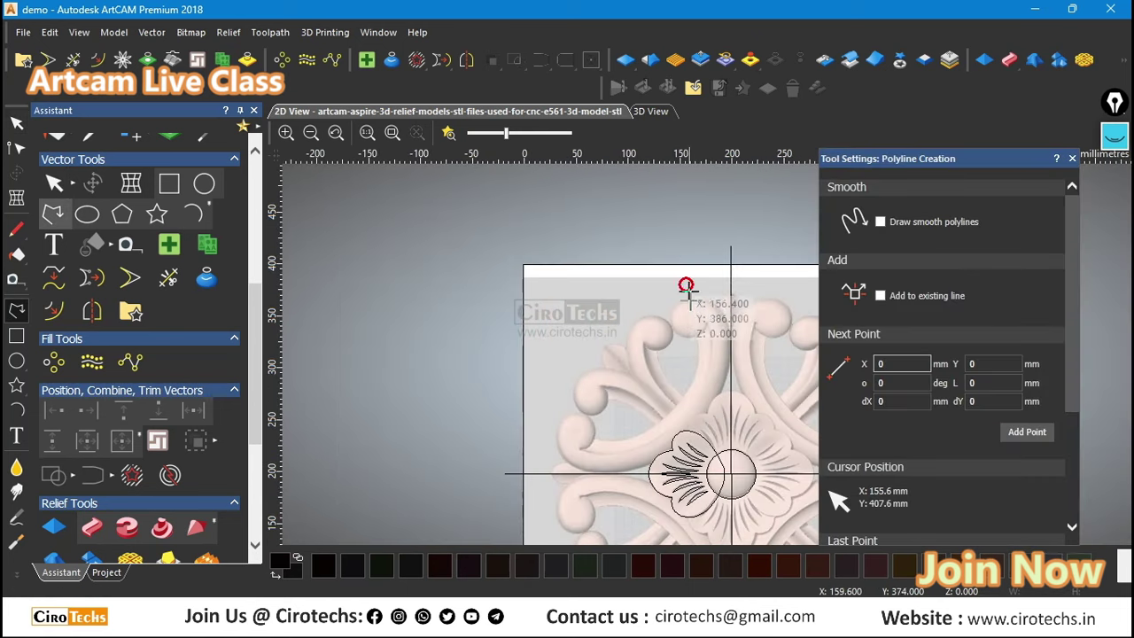
scroll(680, 447, "up", 1)
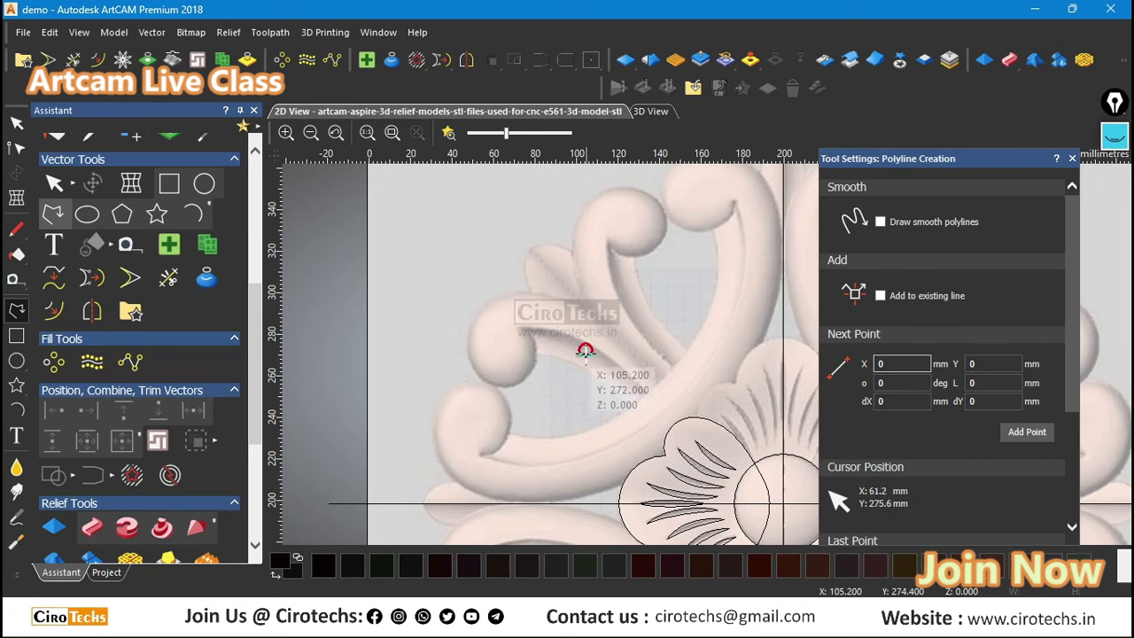
scroll(536, 353, "up", 1)
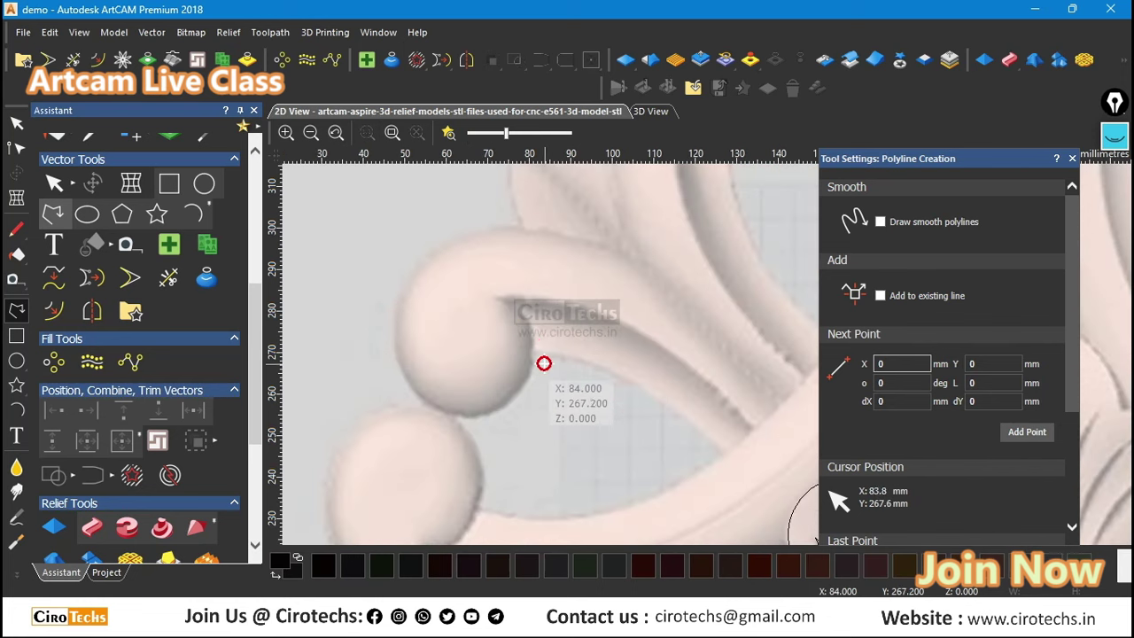
left_click(395, 347)
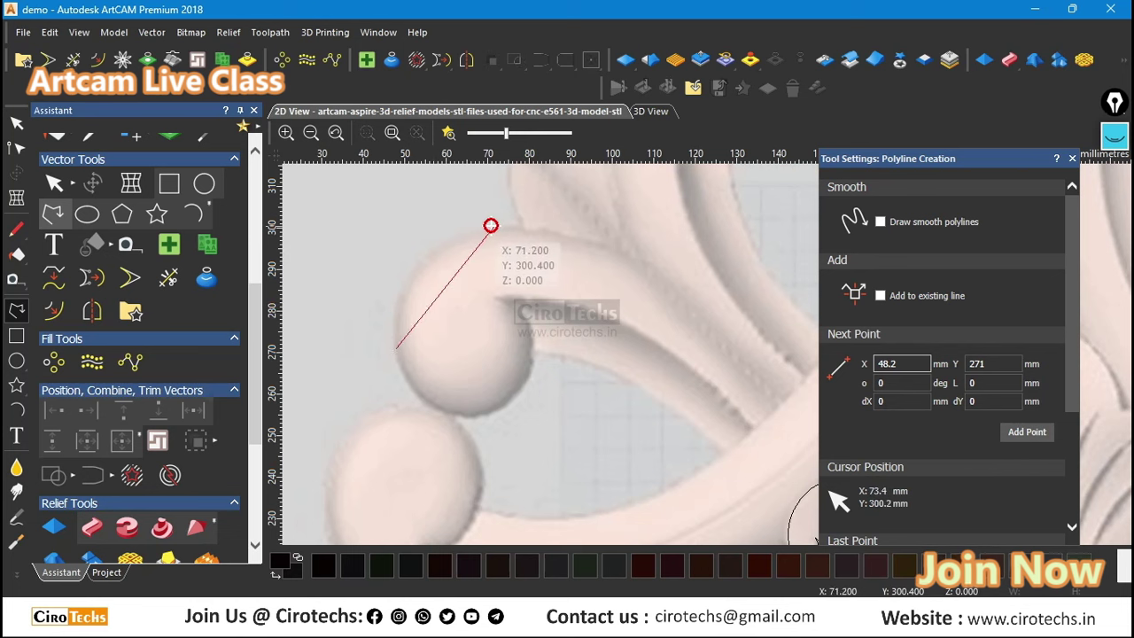
left_click(484, 227)
scroll(738, 377, "down", 3)
scroll(739, 387, "up", 5)
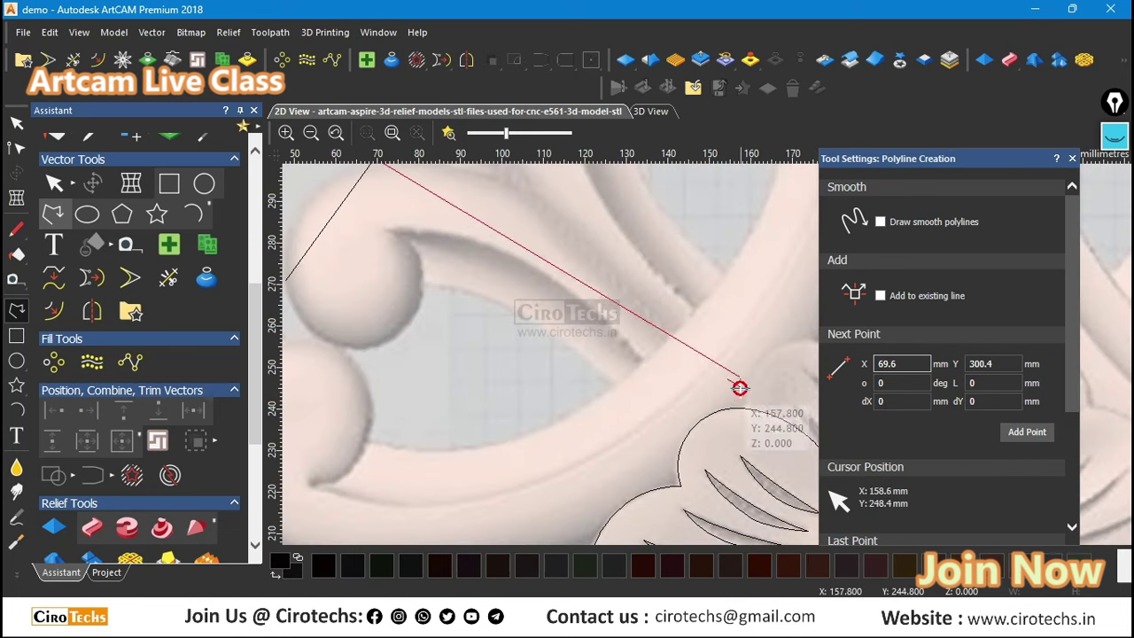
scroll(791, 416, "down", 3)
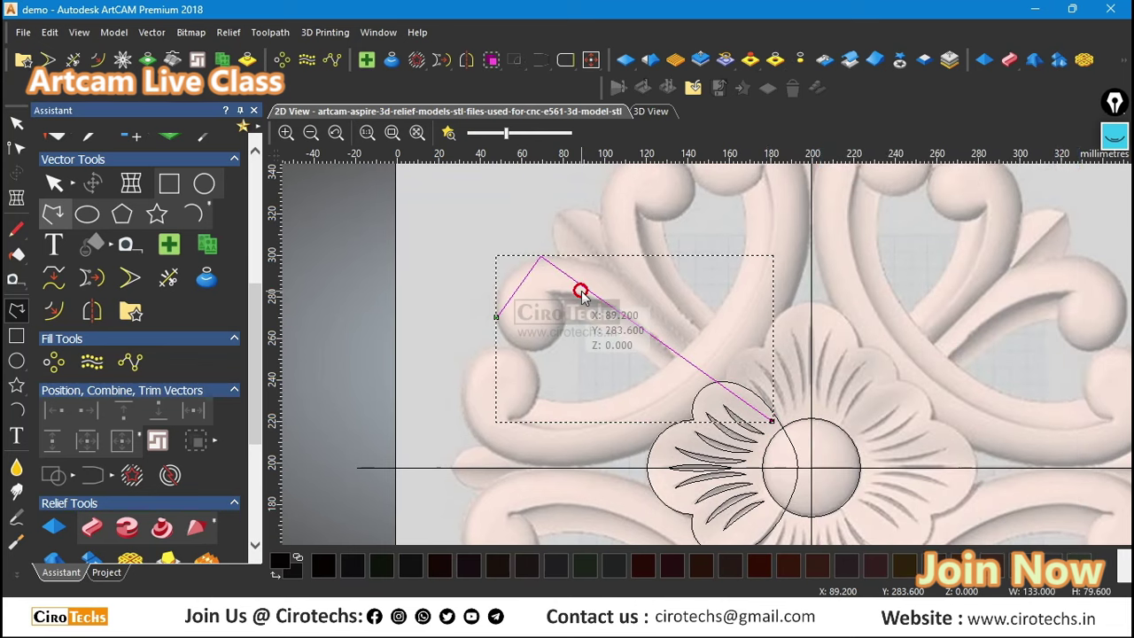
scroll(579, 292, "down", 1)
scroll(689, 343, "up", 1)
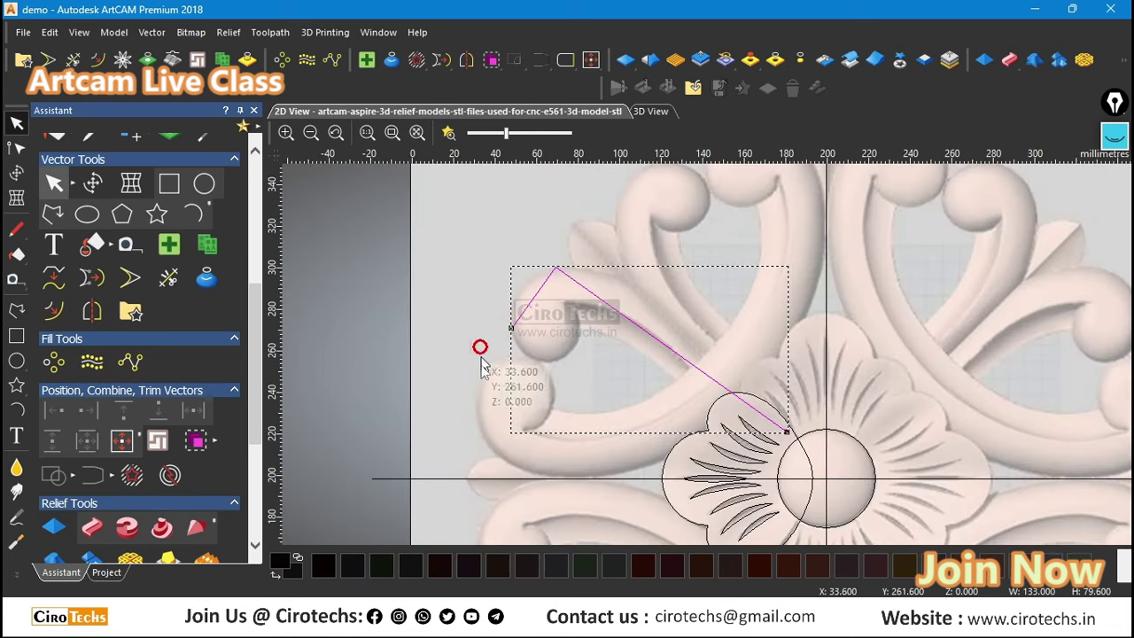
scroll(611, 343, "down", 1)
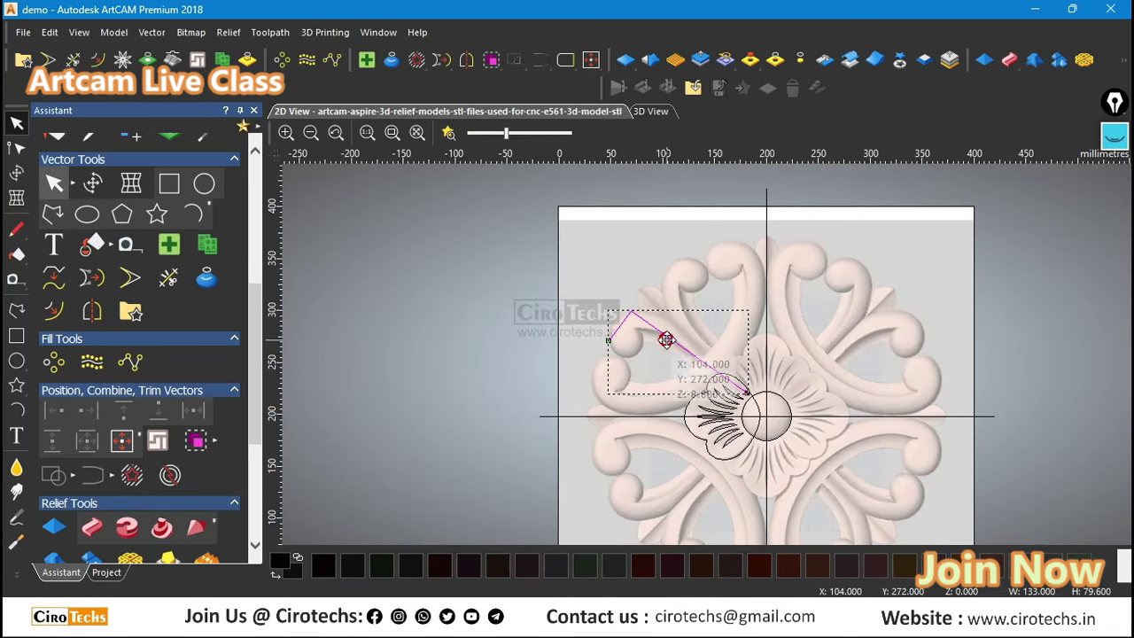
left_click(675, 276)
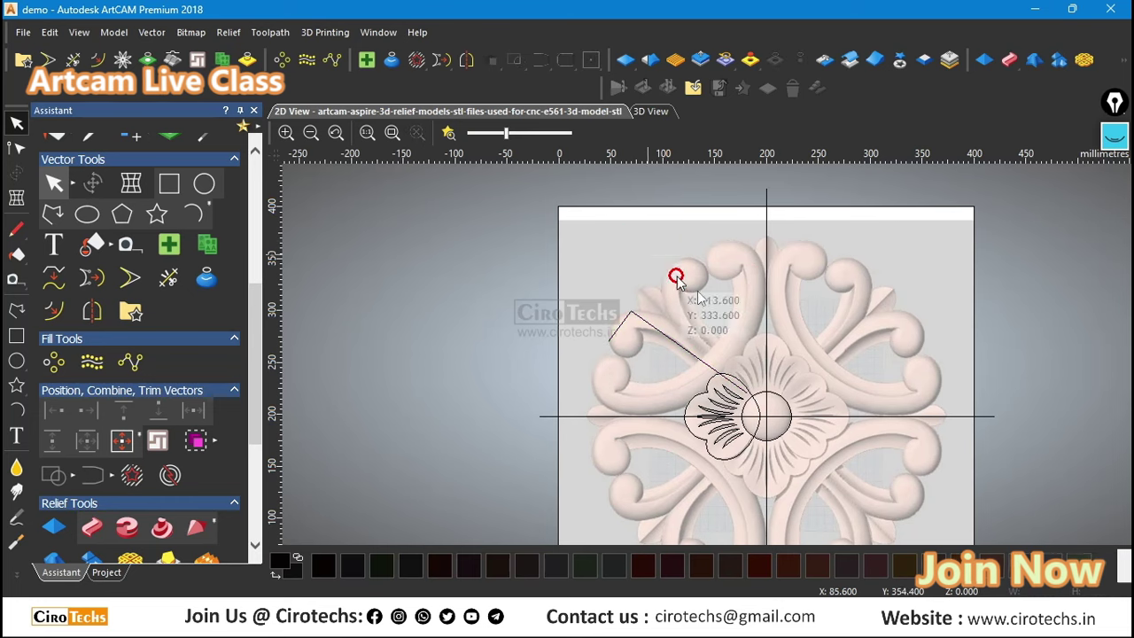
Step: Rotate a copy of the vertical centre line 45 degrees anticlockwise about its midpoint to create a diagonal guide through the upper-left quadrant
scroll(776, 327, "up", 1)
scroll(753, 307, "down", 1)
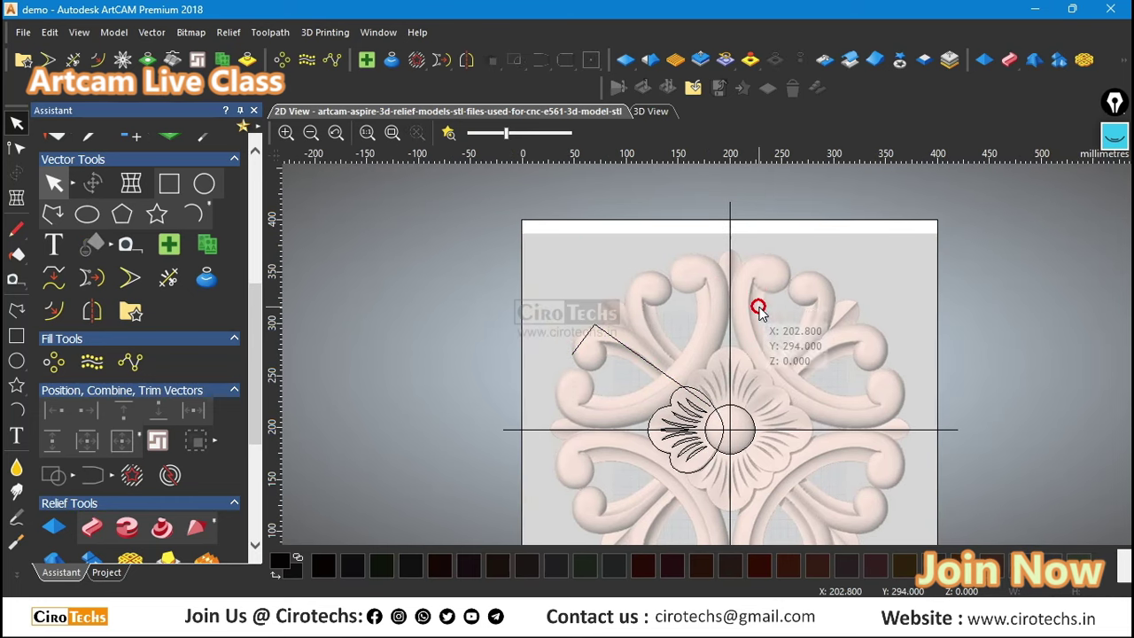
left_click(730, 238)
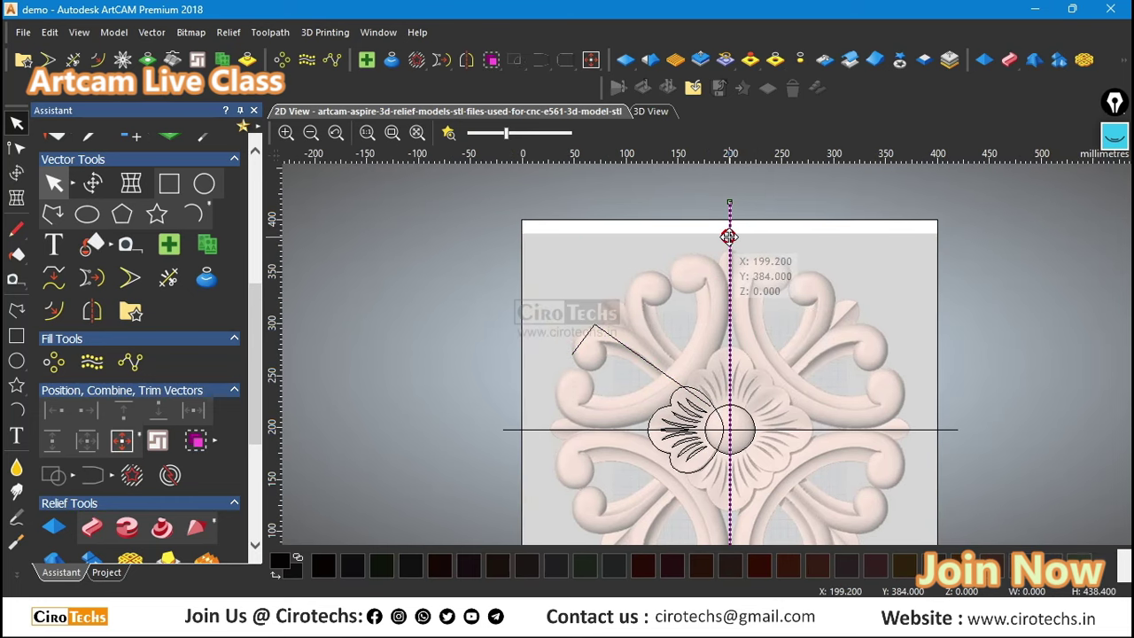
left_click(728, 237)
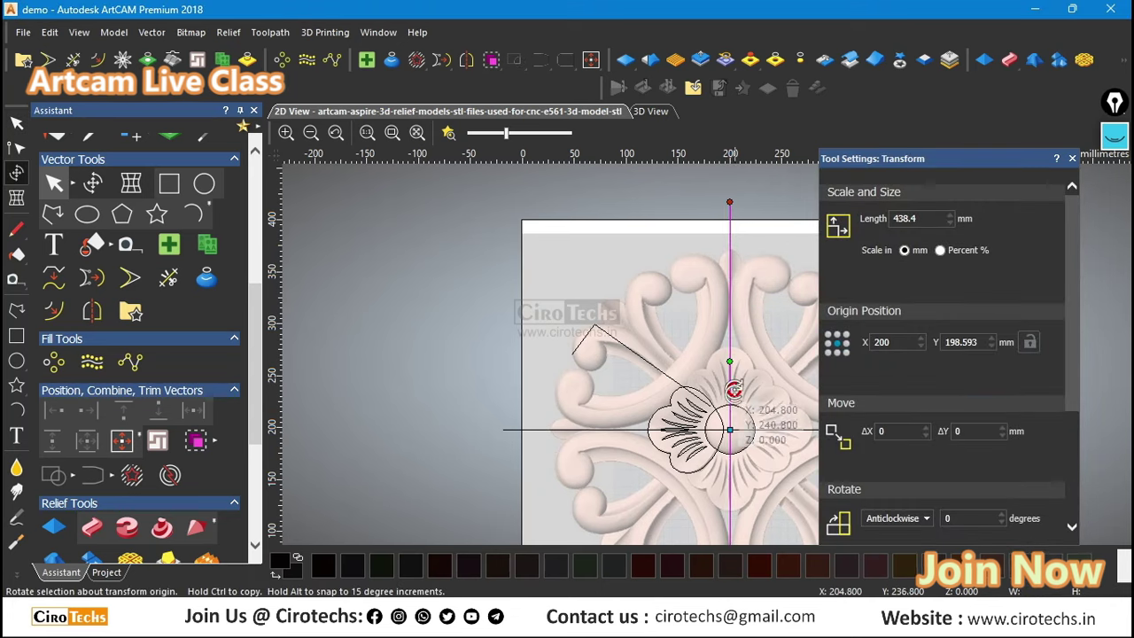
left_click_drag(729, 360, 670, 371, "alt")
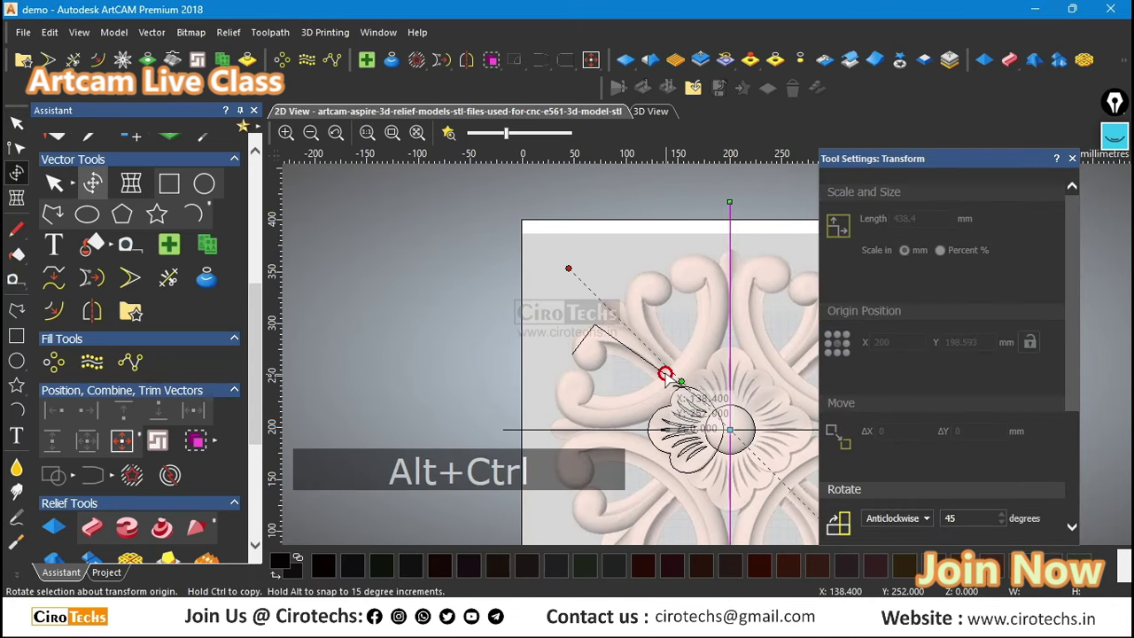
left_click_drag(666, 375, 668, 354, "ctrl+alt")
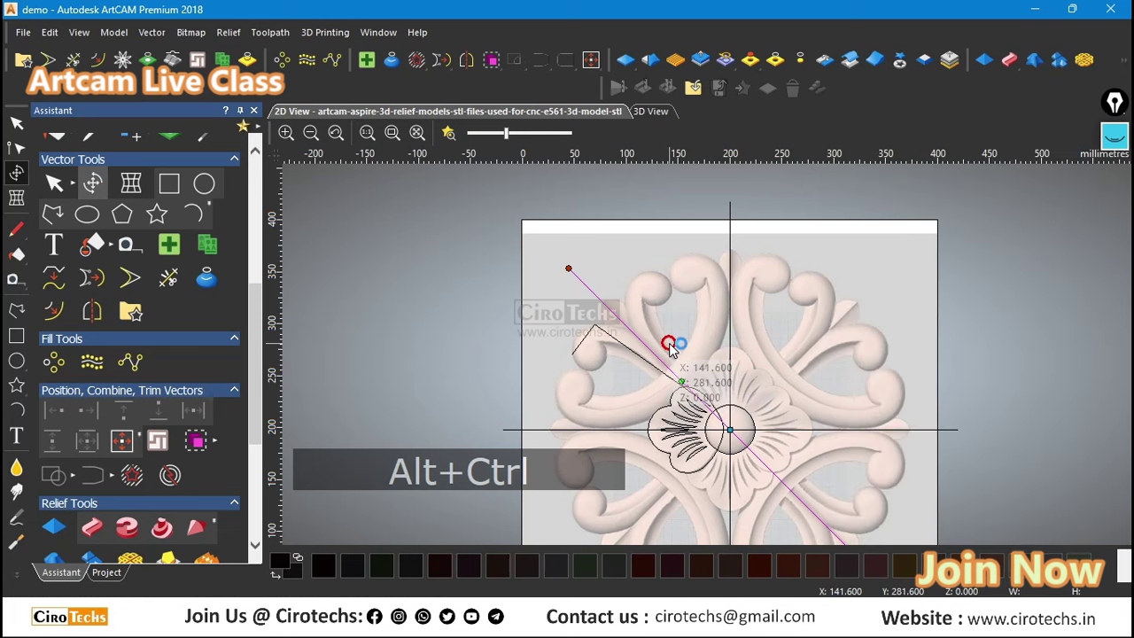
left_click(677, 315)
scroll(676, 313, "up", 2)
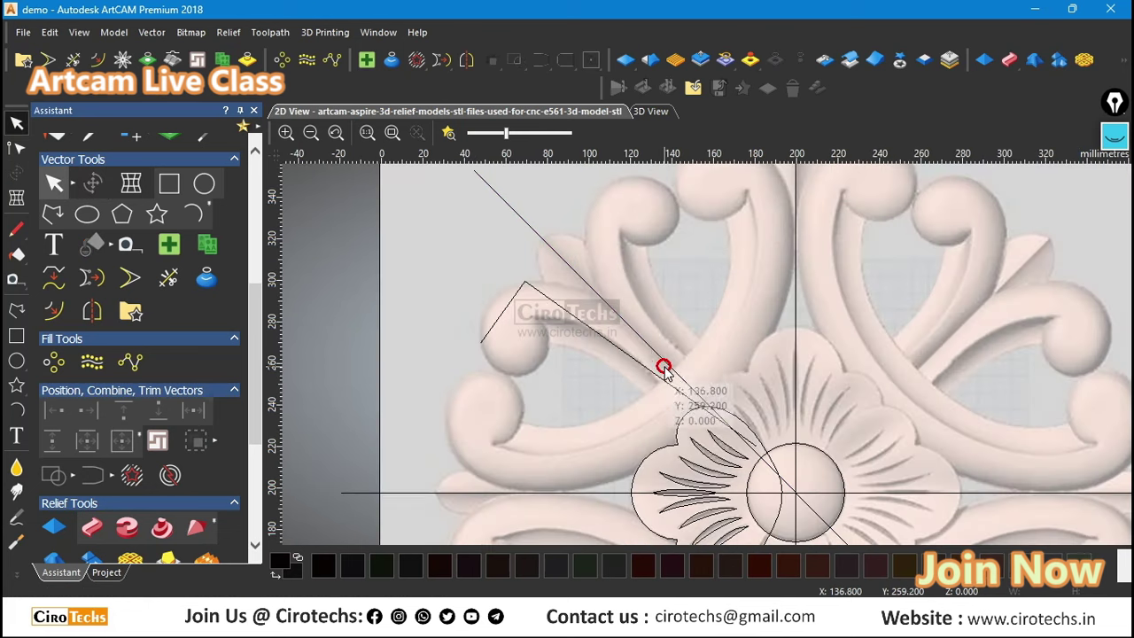
scroll(555, 321, "down", 2)
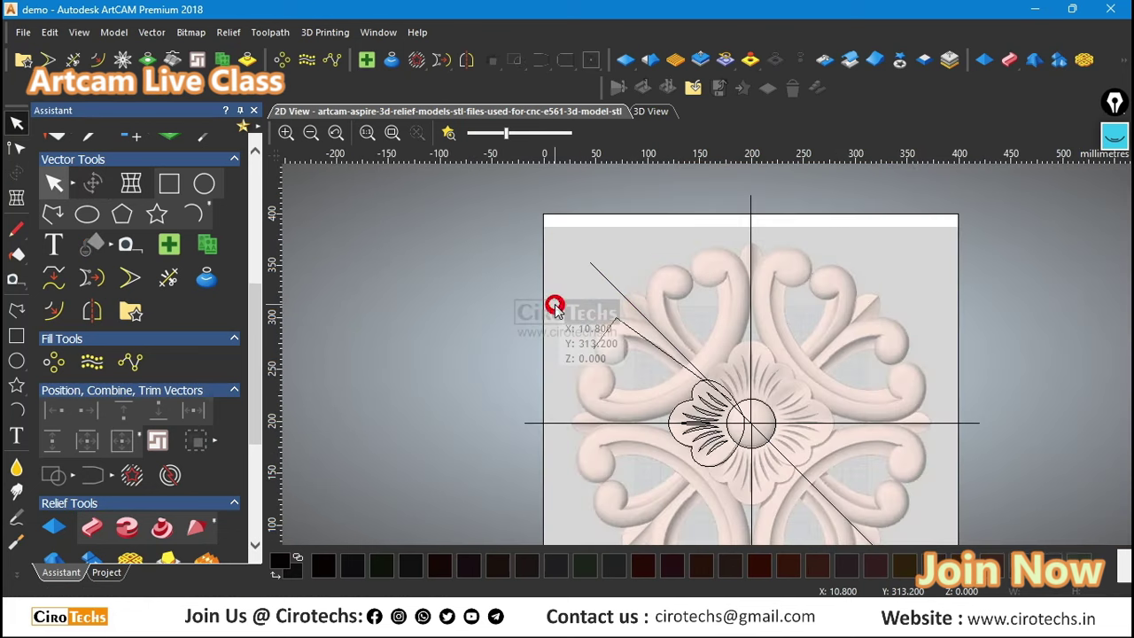
Step: Convert the scroll polyline to smooth curves and shape its first span around the rounded outer edge of the scroll's head, lowering the start node slightly
scroll(655, 362, "up", 2)
left_click(633, 313)
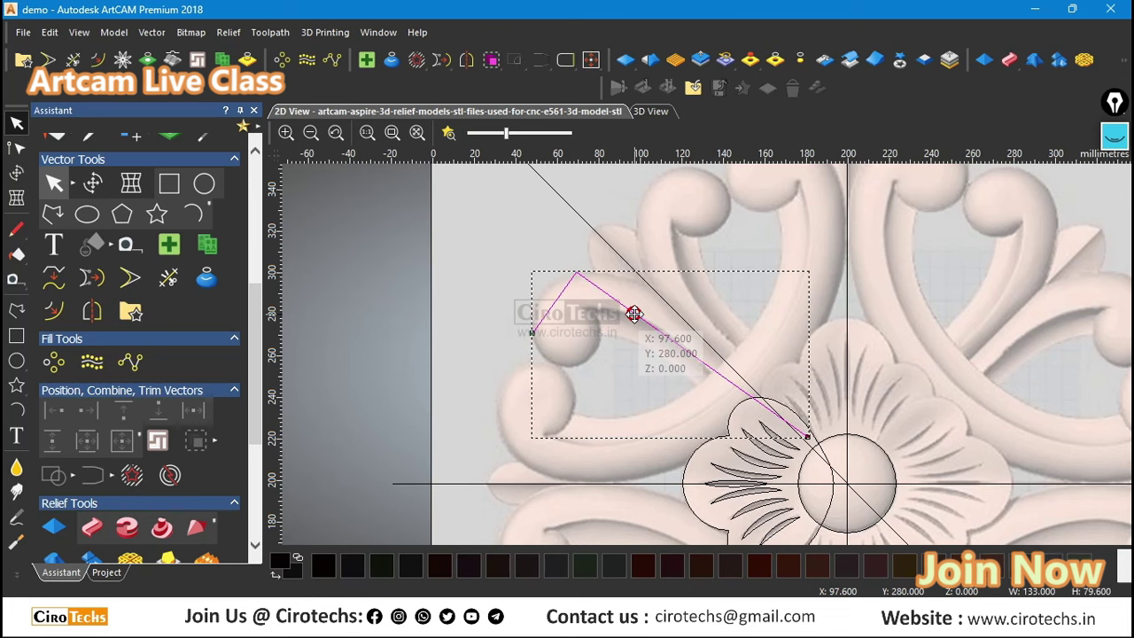
double_click(634, 314)
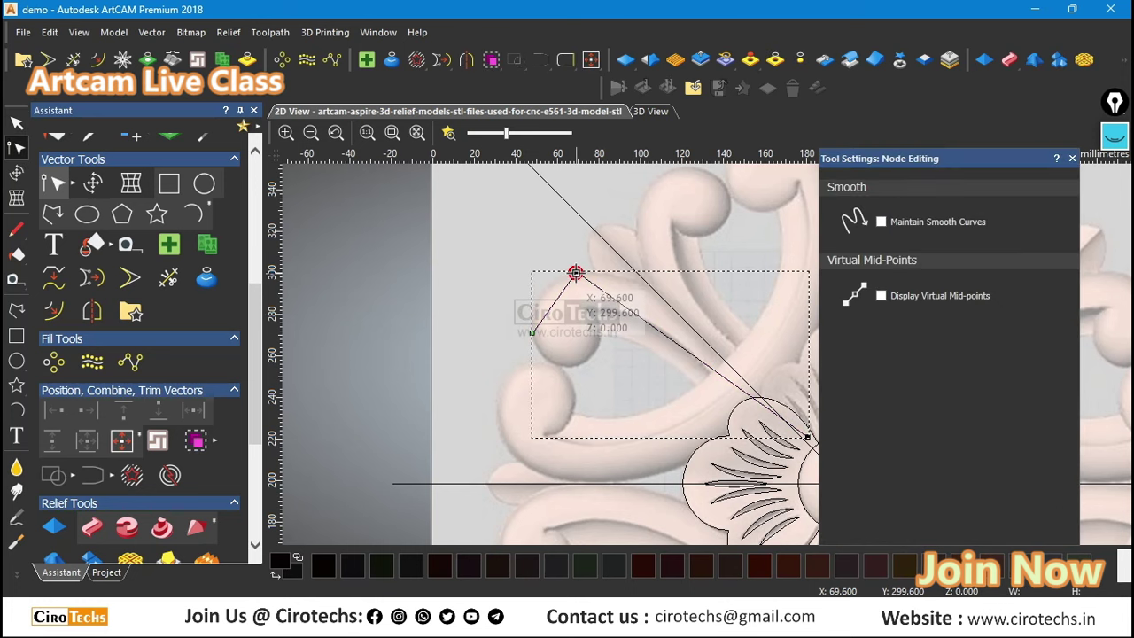
key("s")
scroll(576, 271, "up", 2)
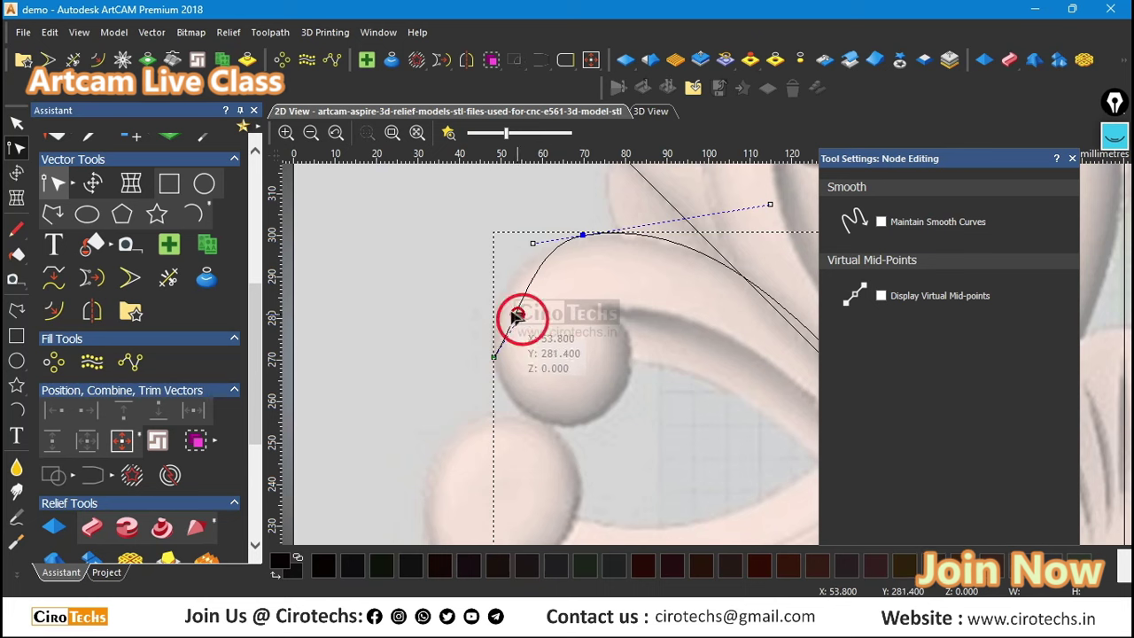
mouse_move(516, 316)
left_mouse_down()
mouse_move(487, 299)
mouse_move(501, 356)
mouse_move(485, 284)
left_mouse_up()
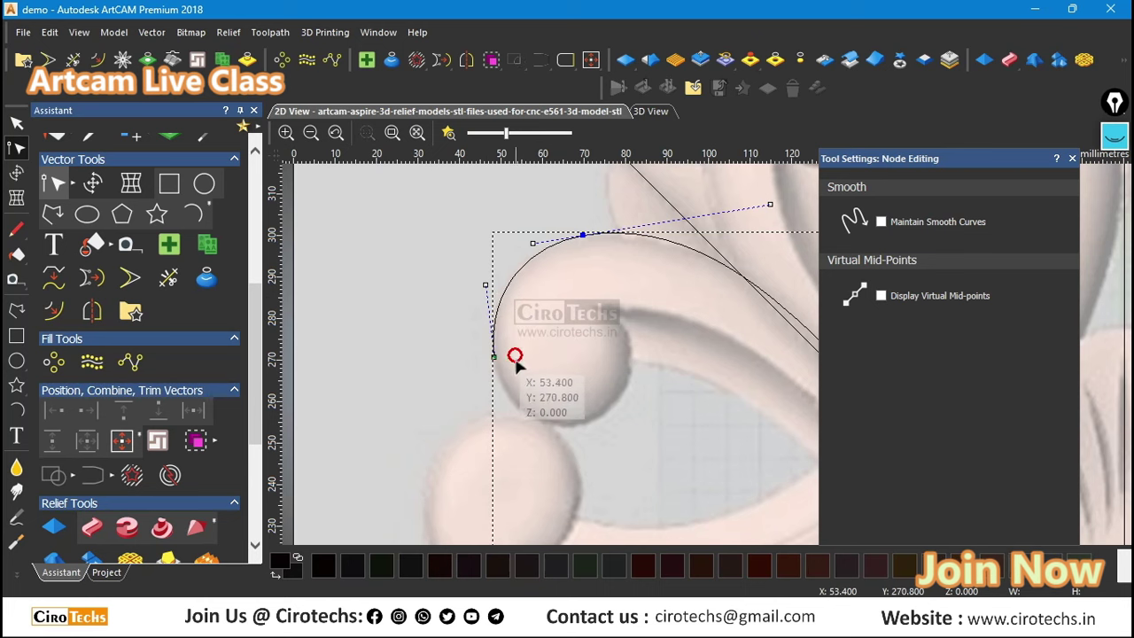
mouse_move(494, 356)
left_mouse_down()
mouse_move(558, 390)
mouse_move(557, 361)
mouse_move(557, 400)
mouse_move(531, 402)
mouse_move(496, 351)
mouse_move(517, 349)
mouse_move(525, 365)
mouse_move(498, 378)
left_mouse_up()
left_click_drag(491, 305, 478, 282)
scroll(653, 324, "down", 3)
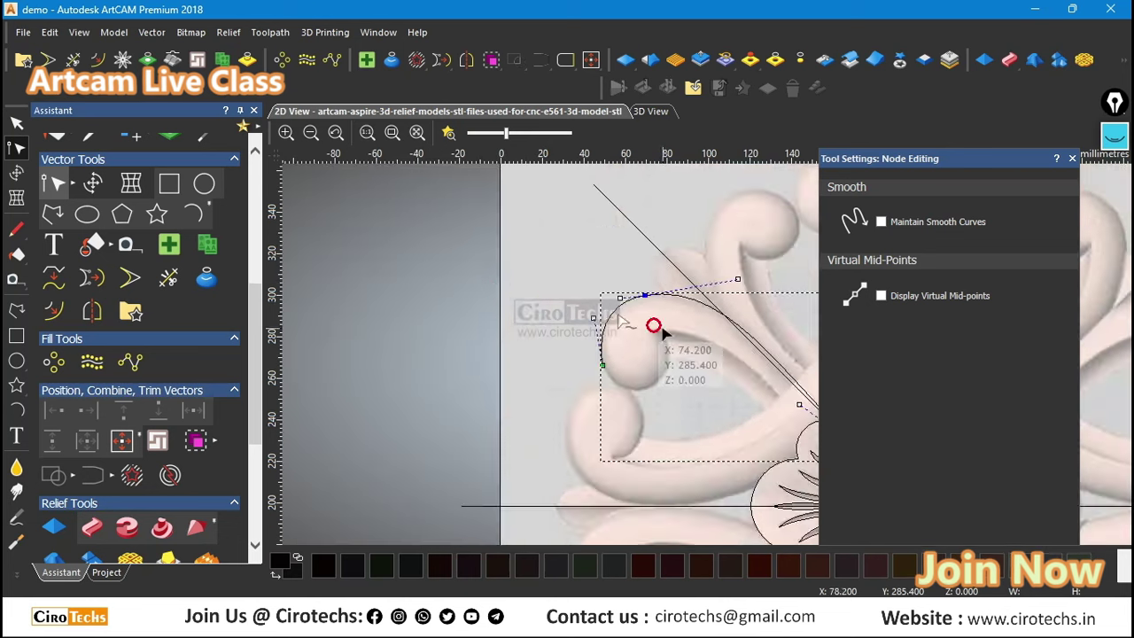
Step: Move the scroll curve's end node to about X 182.1, Y 216.5 near the flower's centre, adjusting its curve handle toward the diagonal guide
scroll(736, 349, "up", 3)
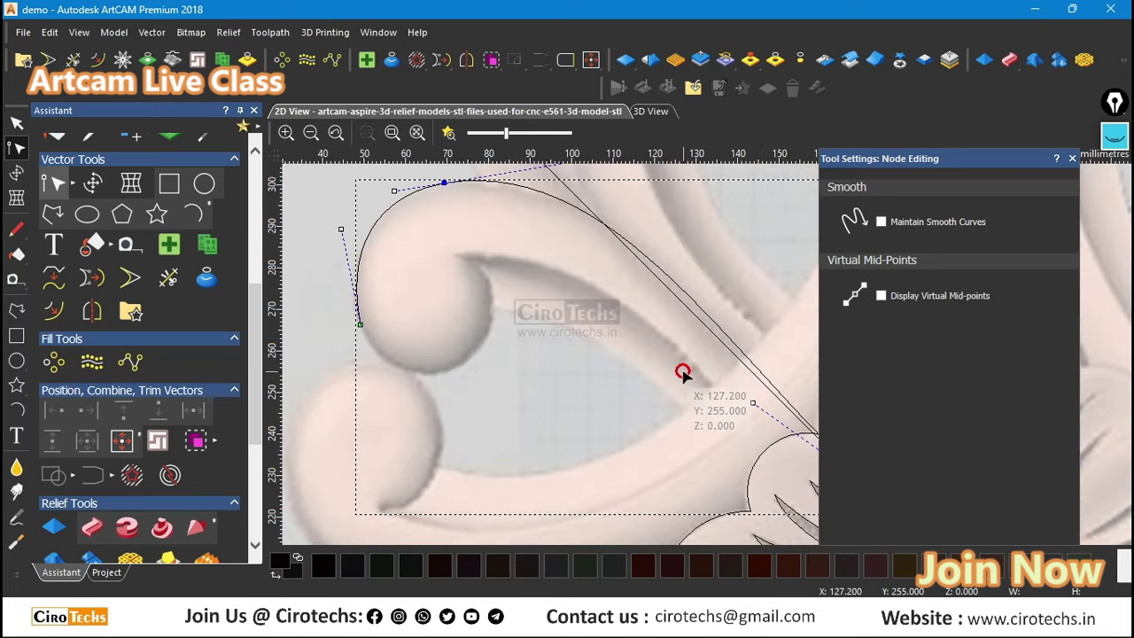
scroll(802, 431, "up", 2)
left_click_drag(800, 421, 809, 443)
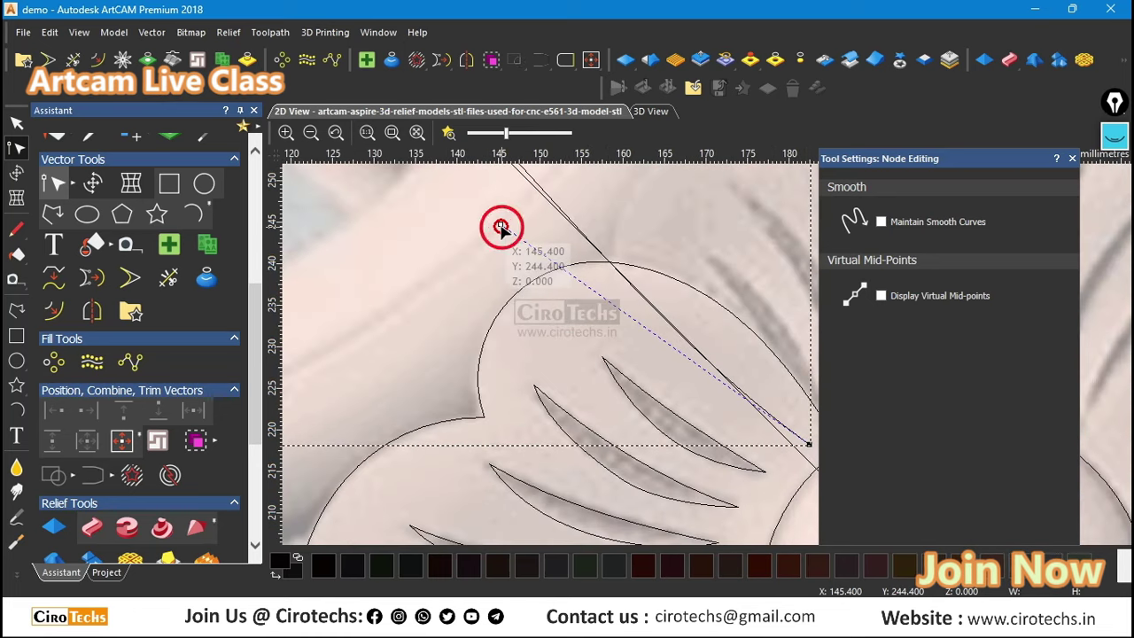
left_click_drag(501, 227, 568, 197)
scroll(706, 353, "down", 1)
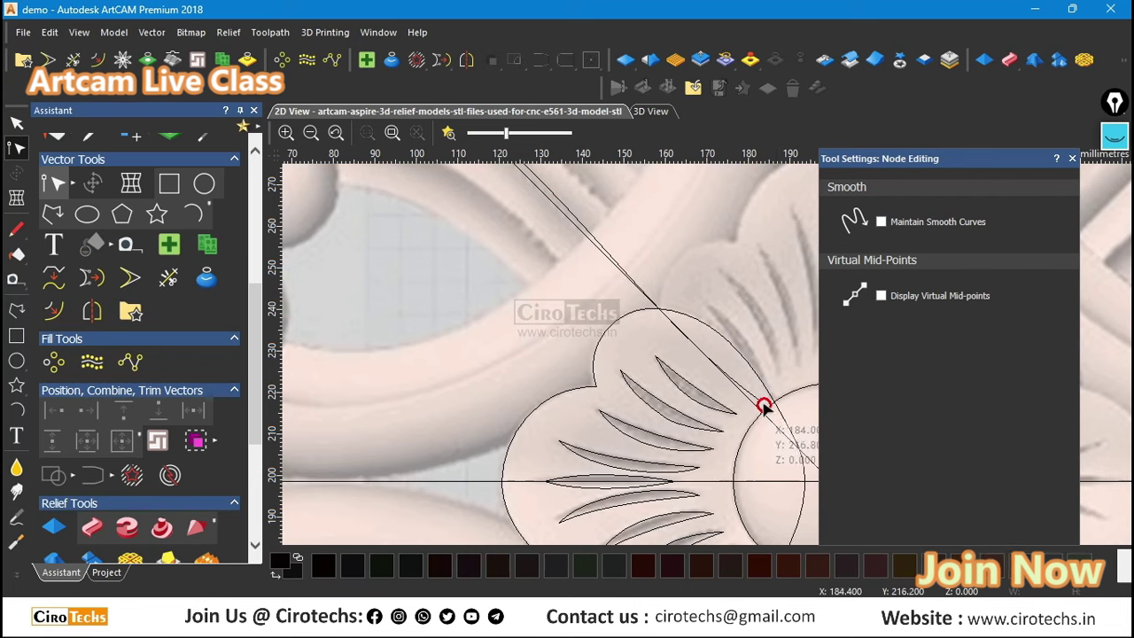
scroll(759, 401, "up", 2)
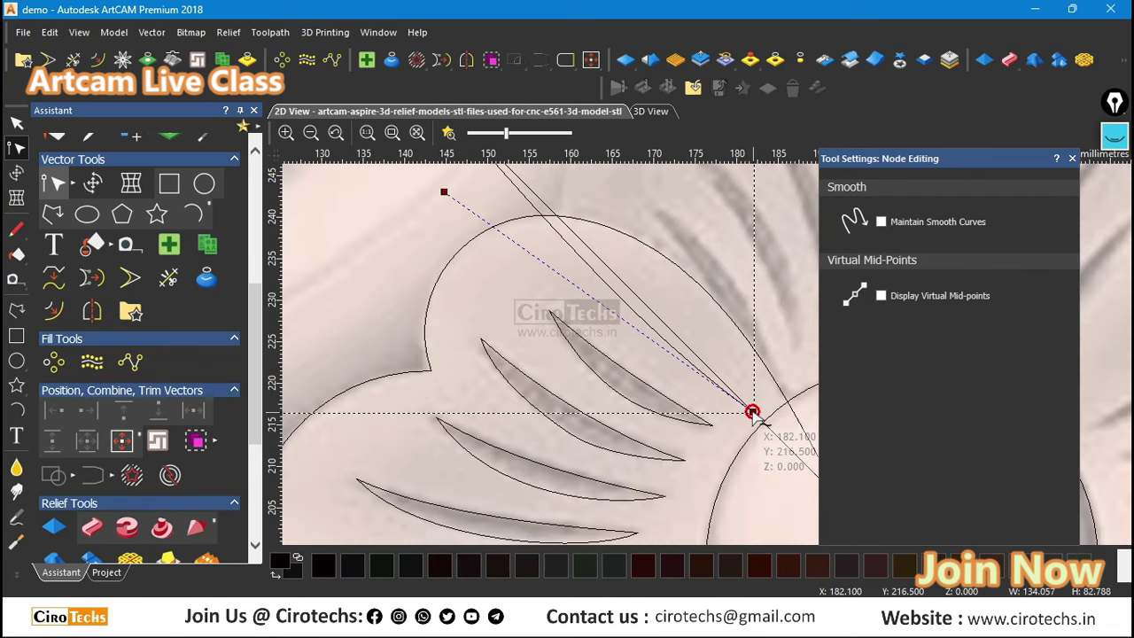
scroll(645, 316, "down", 2)
scroll(626, 313, "up", 1)
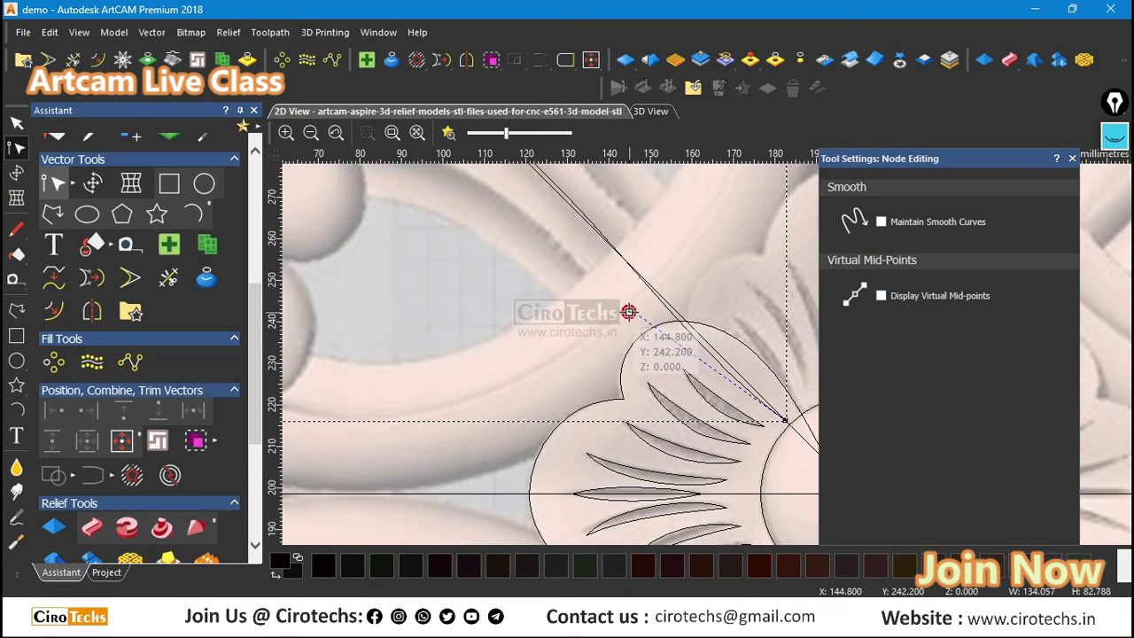
scroll(682, 336, "down", 2)
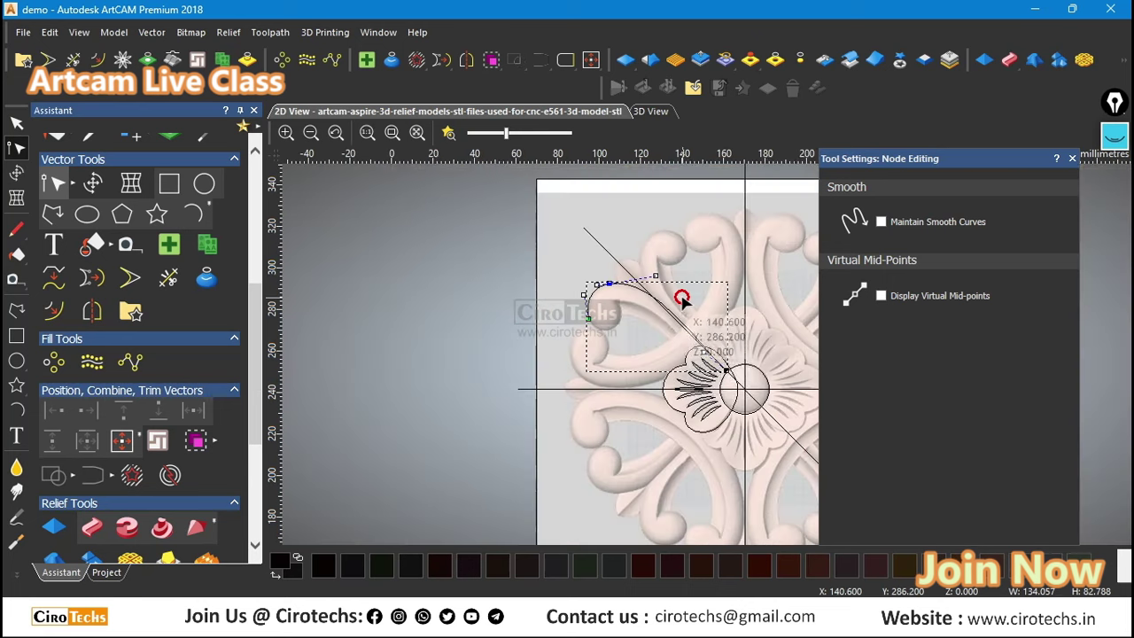
scroll(681, 301, "up", 1)
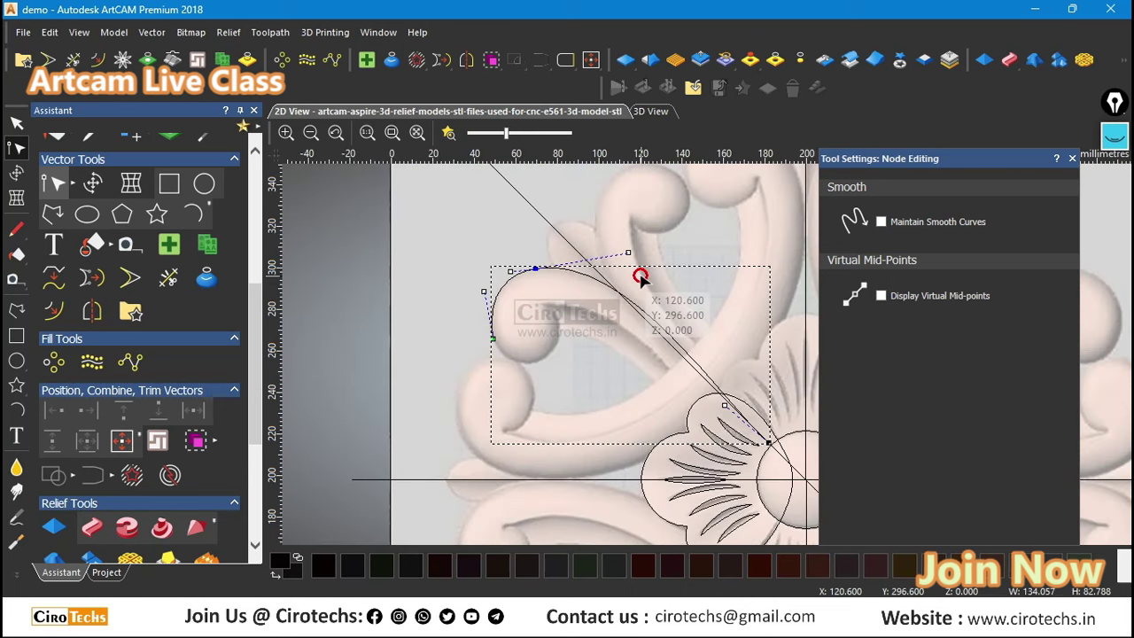
Step: Draw a straight two-point polyline from X 60.8, Y 266.6 on the scroll's head to about X 179.6, Y 213.6 on the flower
left_click(570, 331)
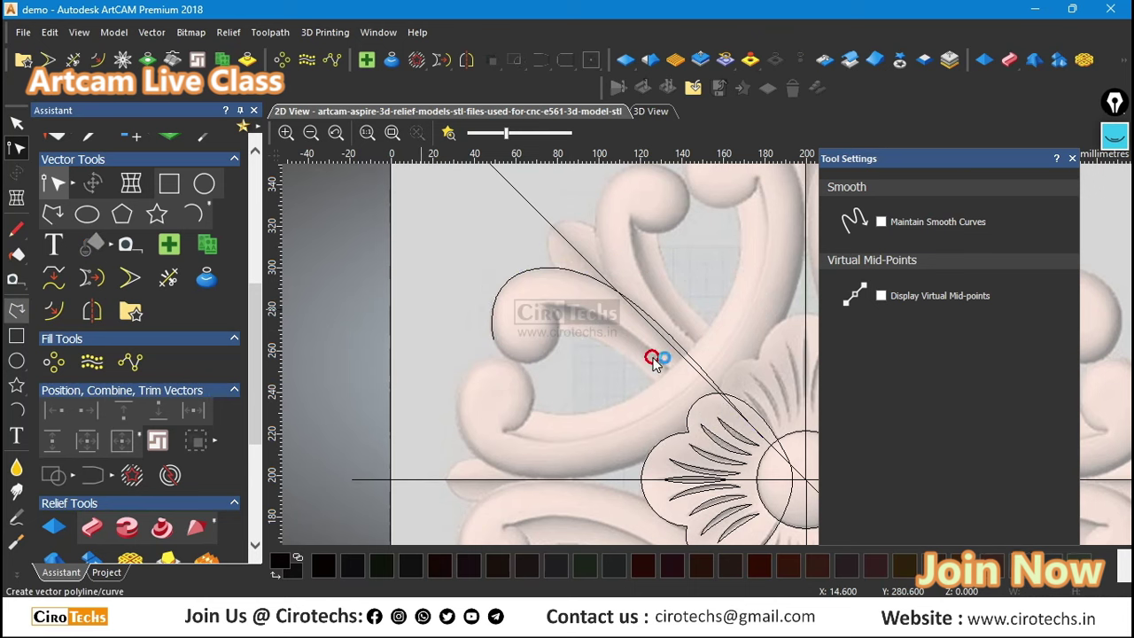
scroll(524, 316, "up", 1)
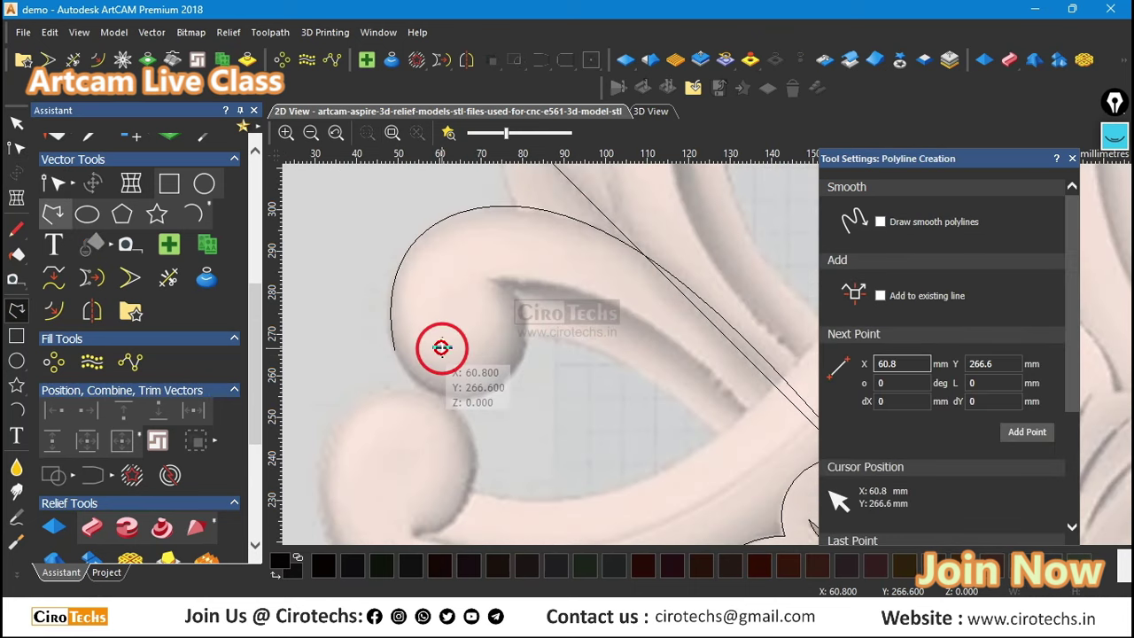
left_click(441, 347)
scroll(754, 426, "down", 2)
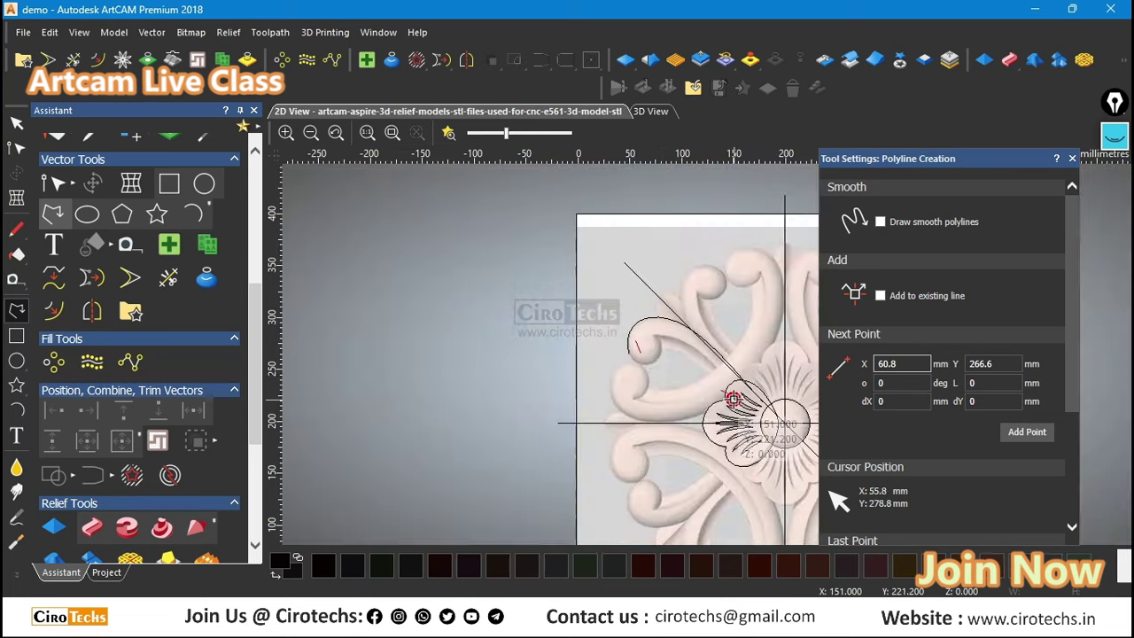
scroll(733, 400, "up", 1)
scroll(793, 420, "up", 1)
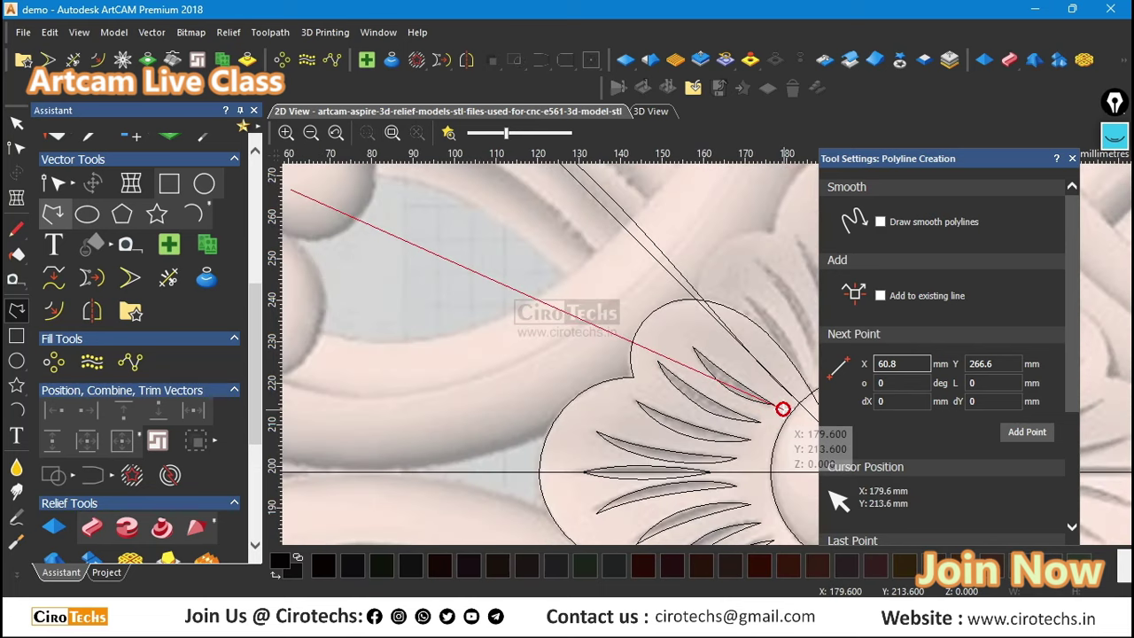
scroll(707, 356, "down", 1)
key("Escape")
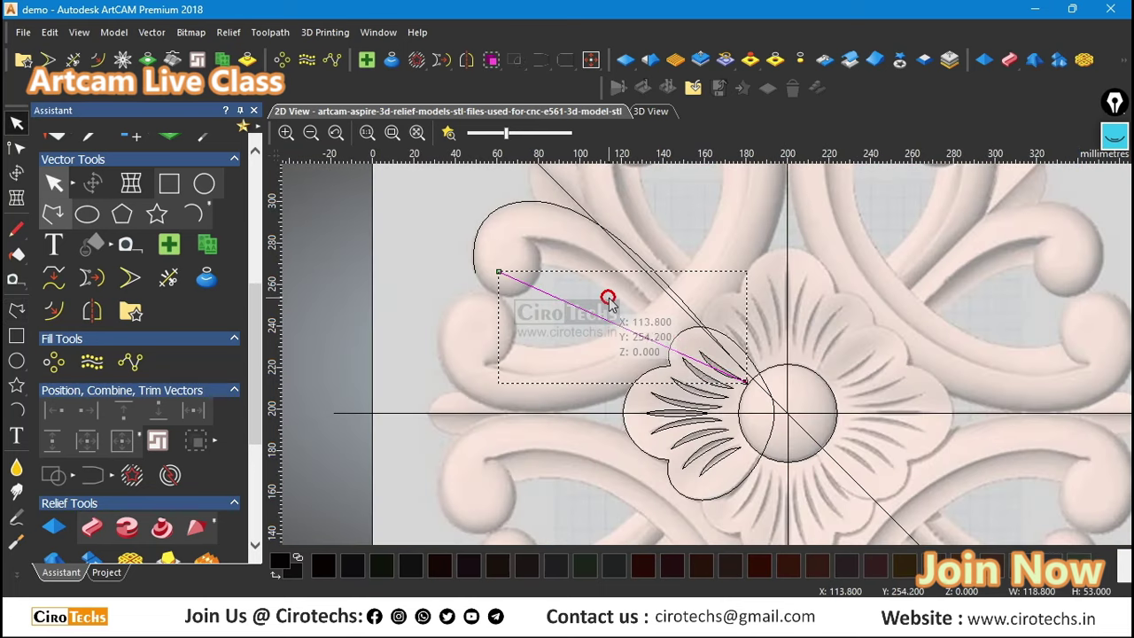
Step: Convert the new line to a curve and bend it over the scroll's head along the groove below the upper band
key("n")
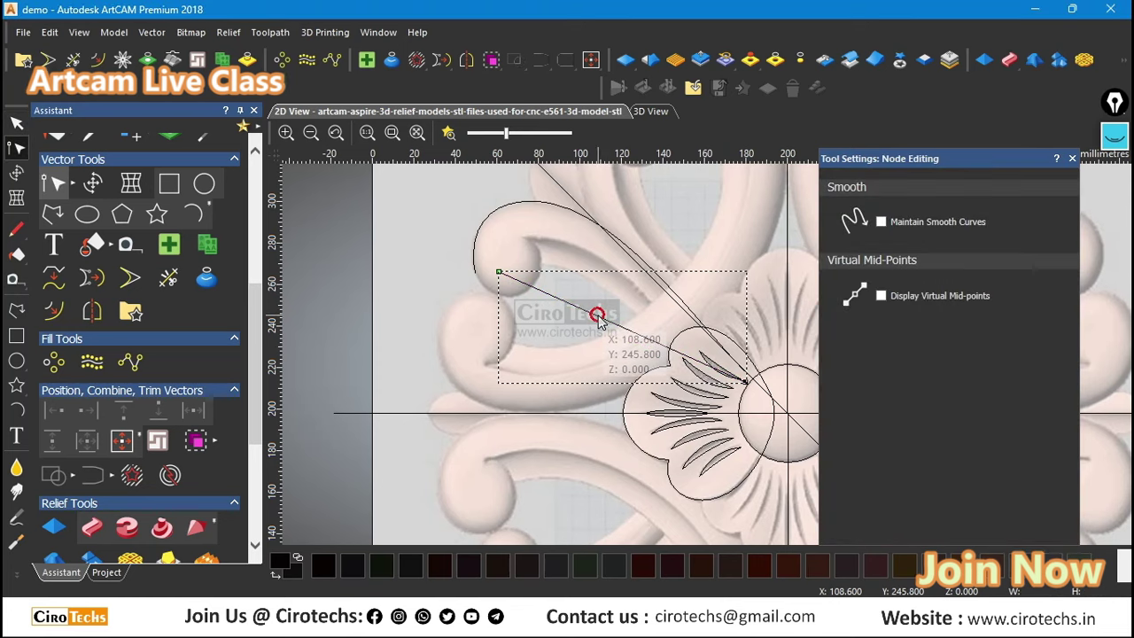
left_click_drag(581, 308, 514, 164)
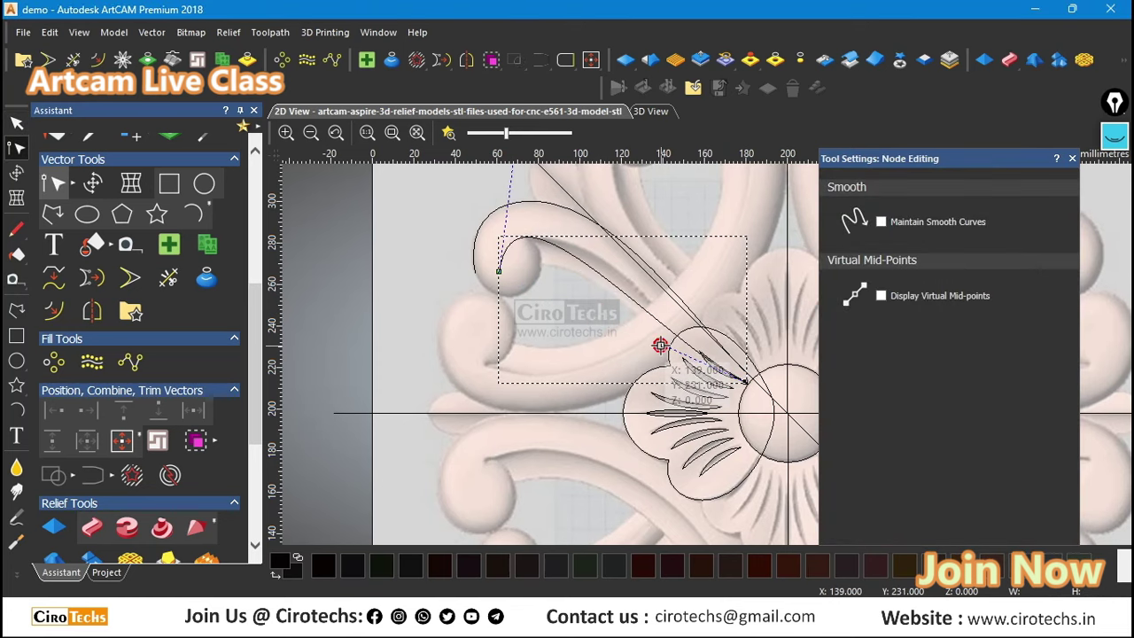
left_click_drag(661, 345, 673, 319)
scroll(505, 203, "up", 1)
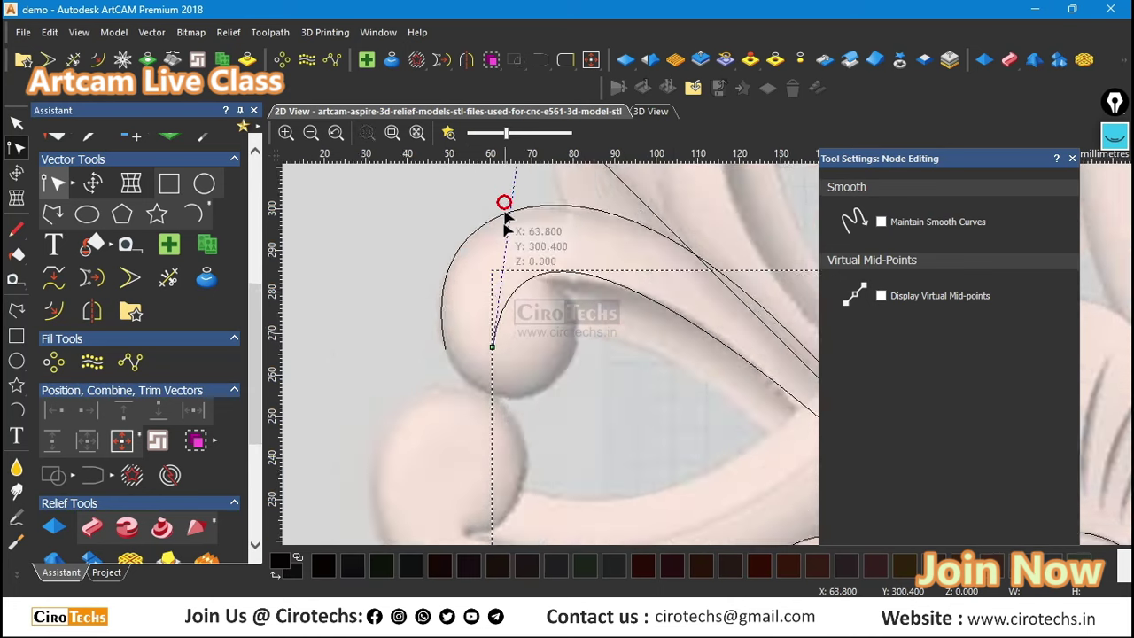
scroll(505, 209, "down", 1)
scroll(614, 255, "up", 1)
left_click_drag(609, 225, 610, 239)
scroll(604, 251, "up", 1)
scroll(639, 401, "down", 1)
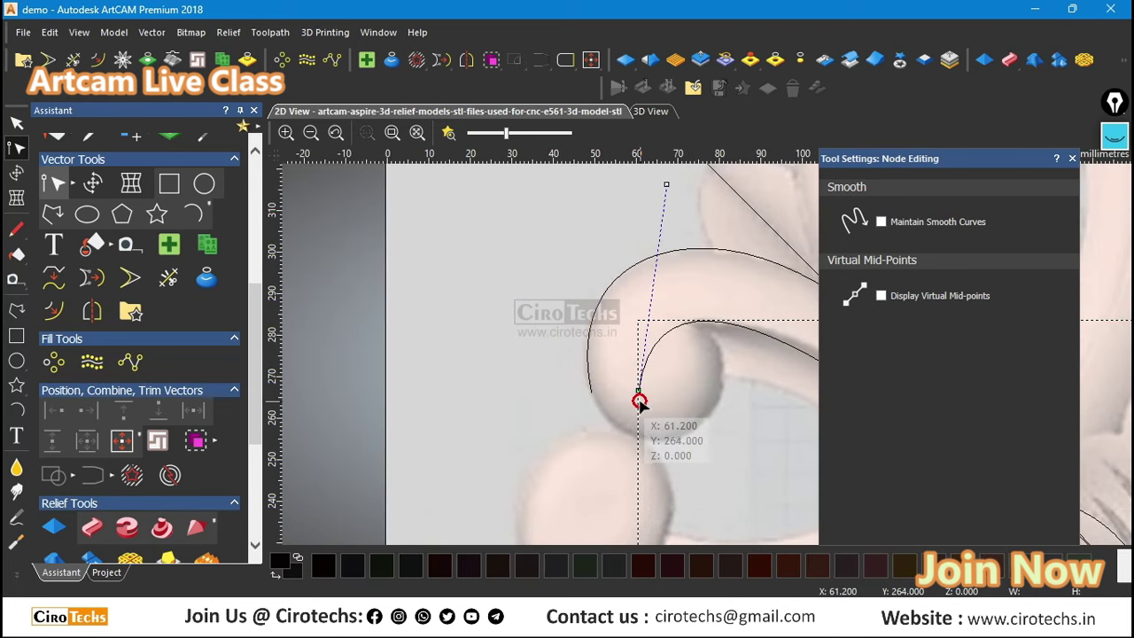
Step: Shift the inner curve's start node to about X 57.6, Y 266 and add a node on its crest near X 72.8, Y 282.6
left_click_drag(640, 389, 625, 392)
scroll(624, 387, "down", 1)
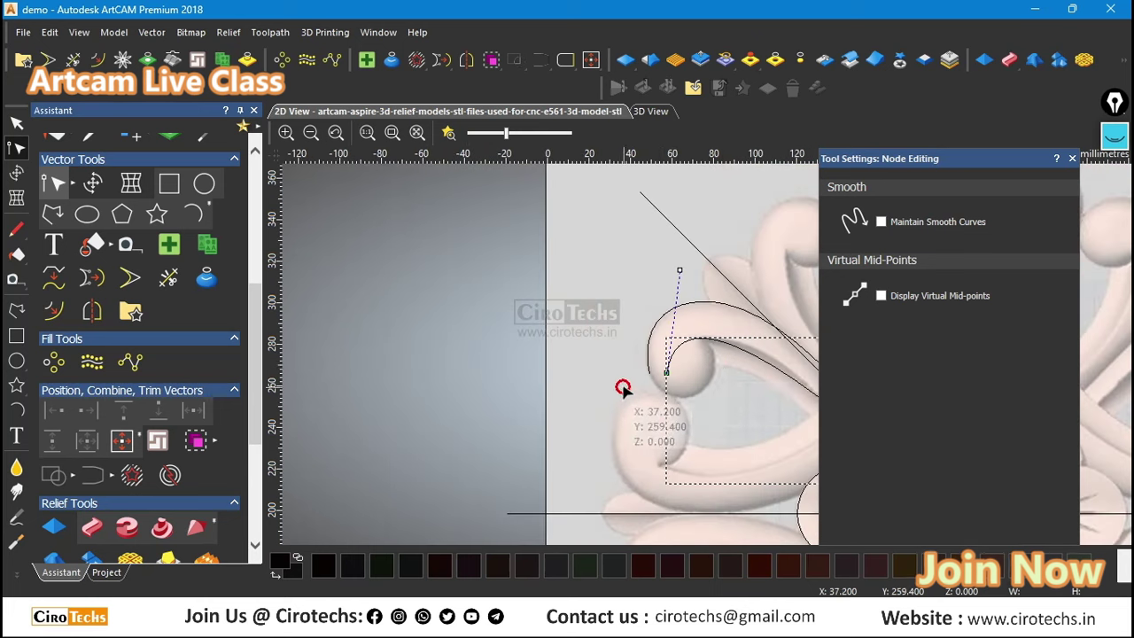
scroll(715, 336, "up", 1)
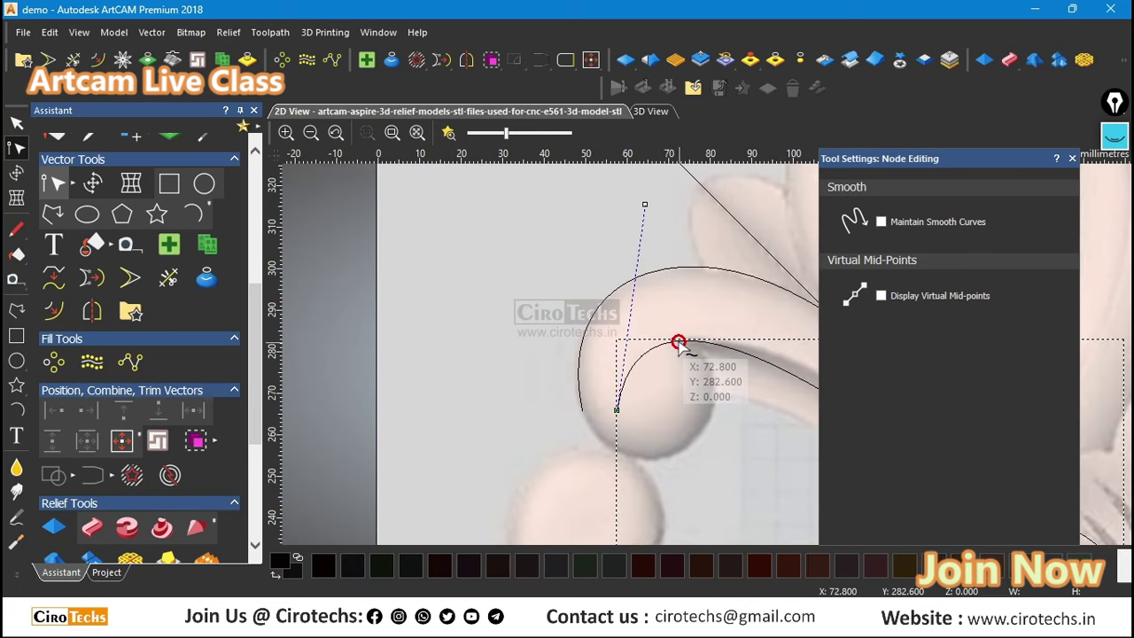
scroll(678, 341, "down", 1)
scroll(567, 304, "down", 1)
scroll(726, 349, "up", 2)
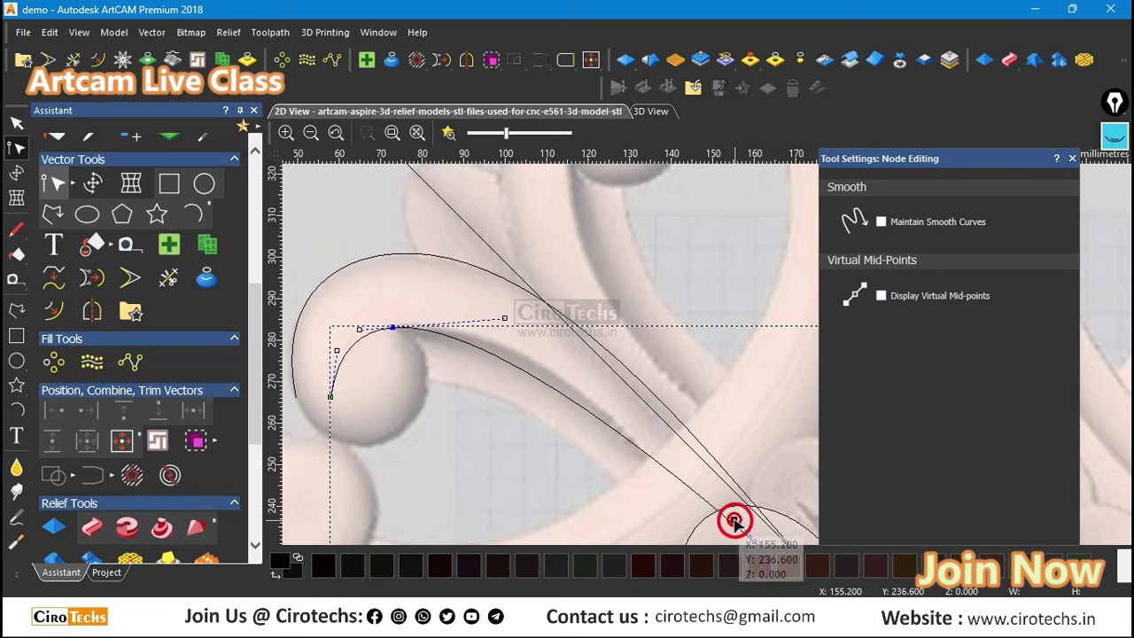
Step: Move the inner curve's end node to about X 177.8, Y 210.4 and adjust its handle so the long span follows the groove
left_click_drag(734, 521, 607, 394)
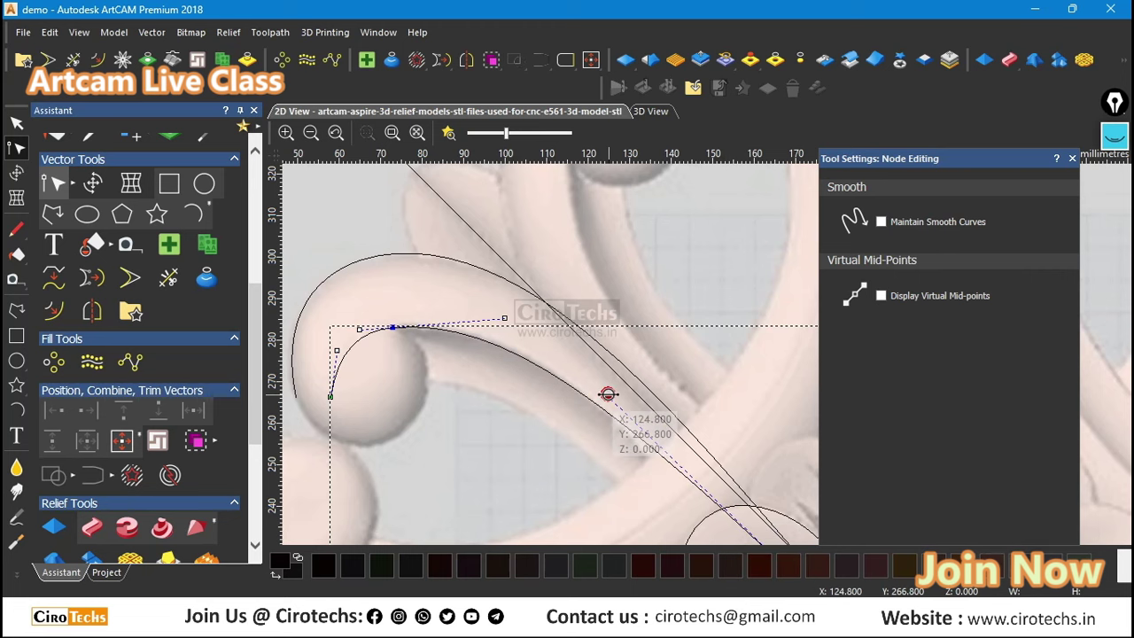
scroll(673, 426, "down", 1)
scroll(764, 483, "up", 1)
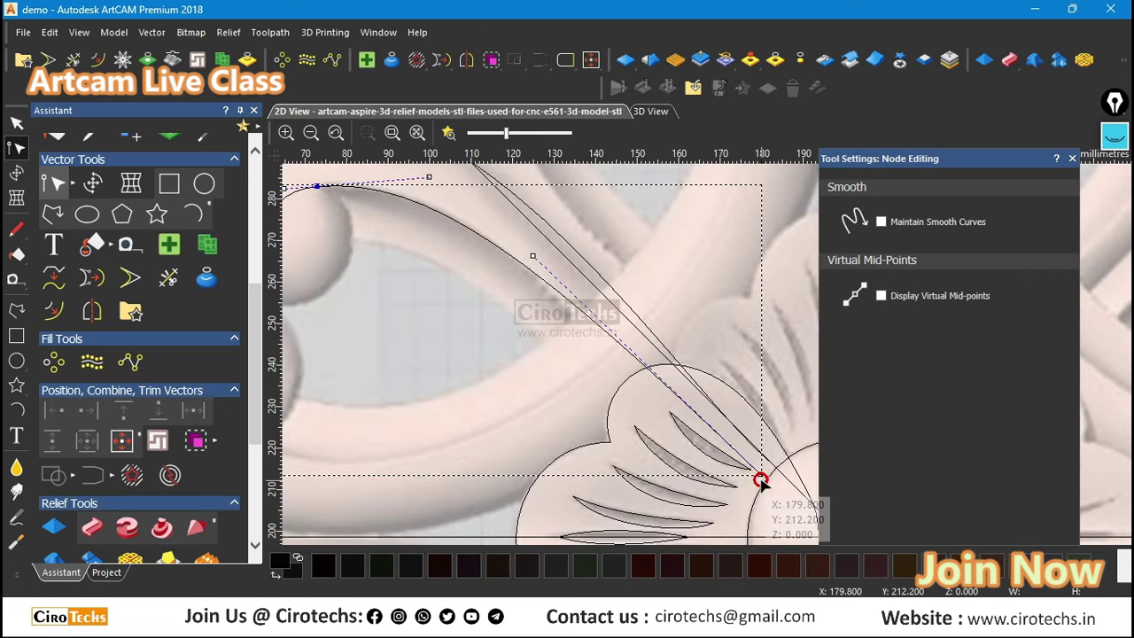
left_click_drag(760, 474, 751, 486)
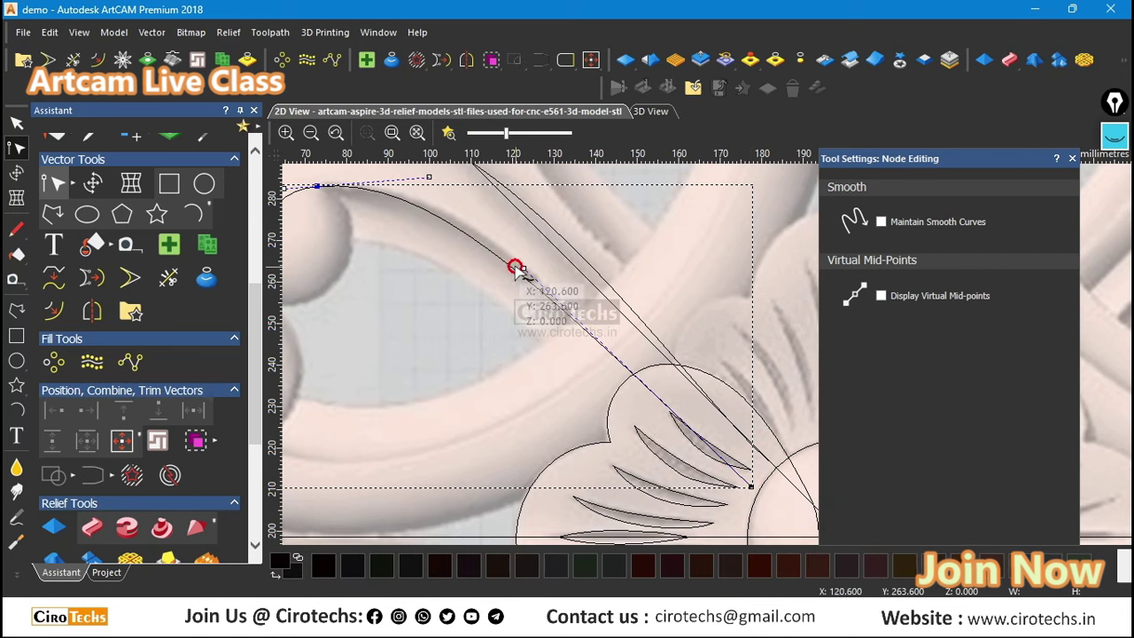
left_click_drag(523, 268, 549, 269)
scroll(549, 269, "down", 1)
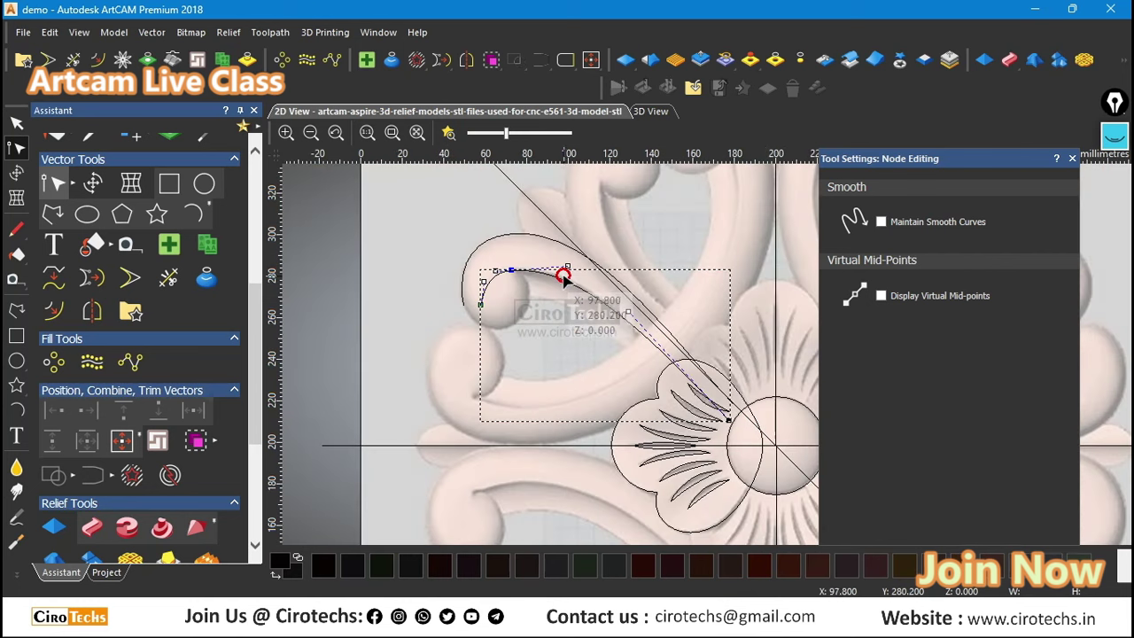
key("n")
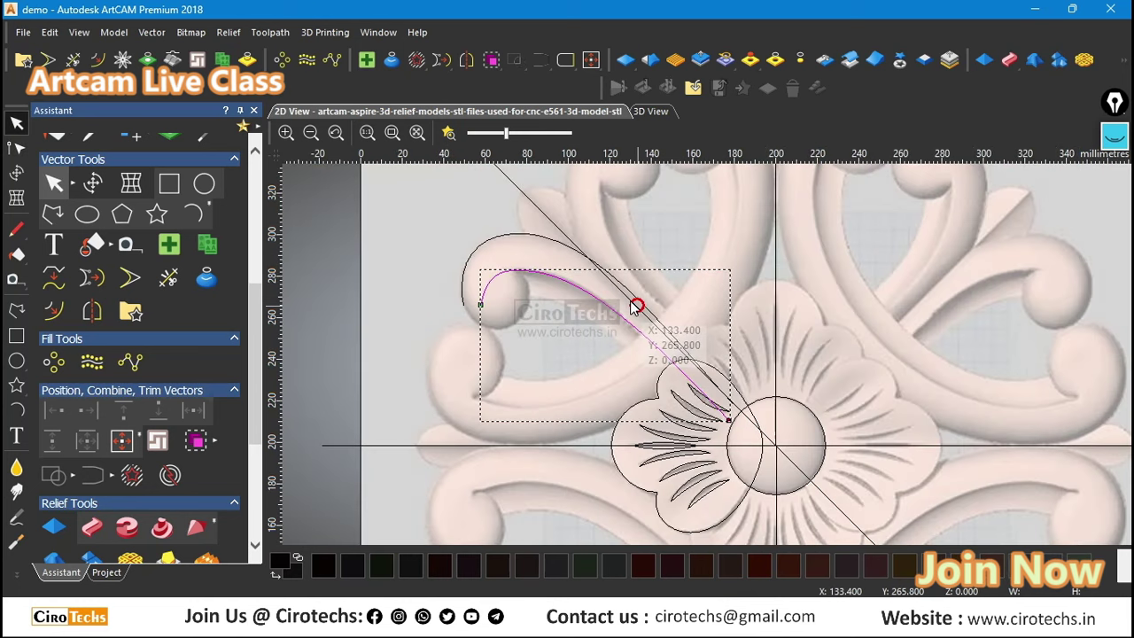
Step: Try to fit the inner curve to the scroll's lower edge by moving its middle node to about X 78, Y 269.8 and adjusting the end handle
left_click(545, 240)
left_click(537, 271)
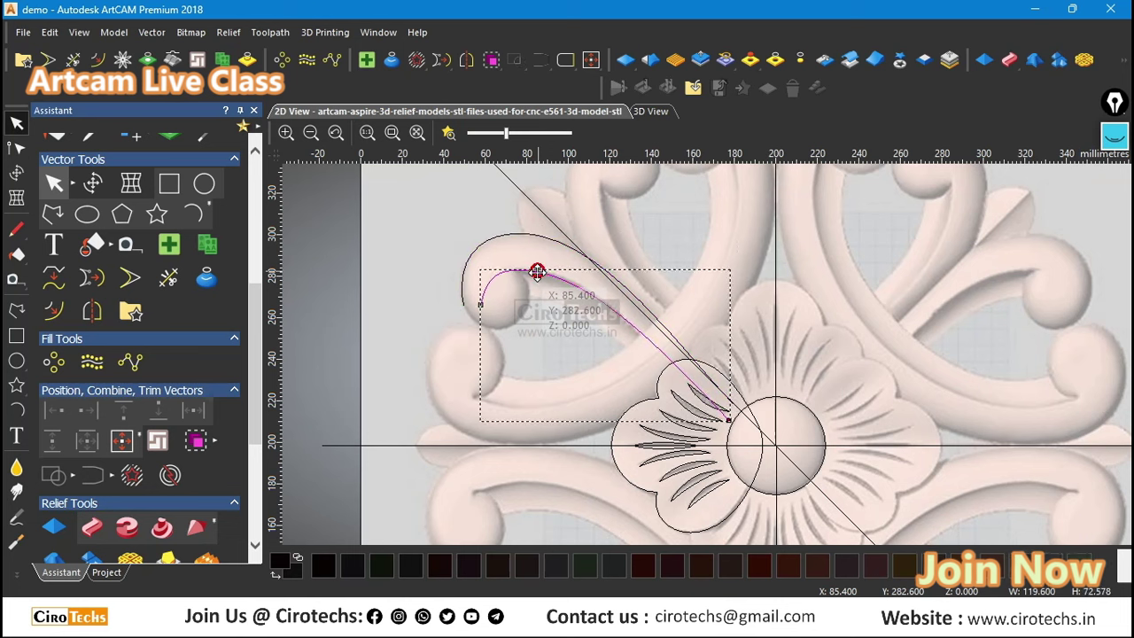
left_click(532, 296)
scroll(531, 296, "up", 2)
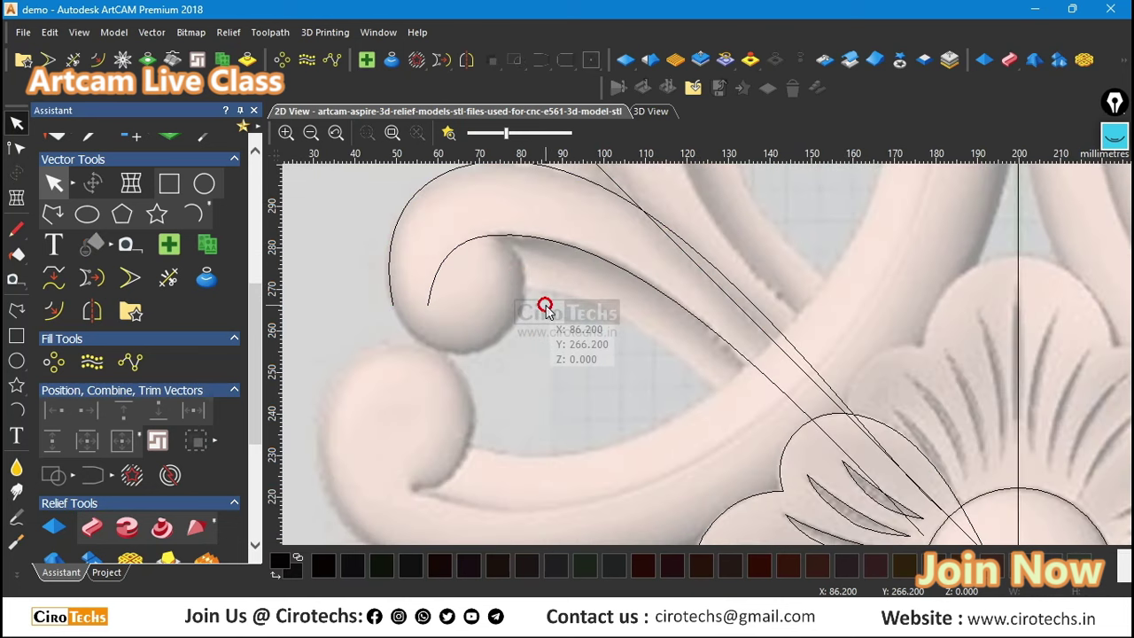
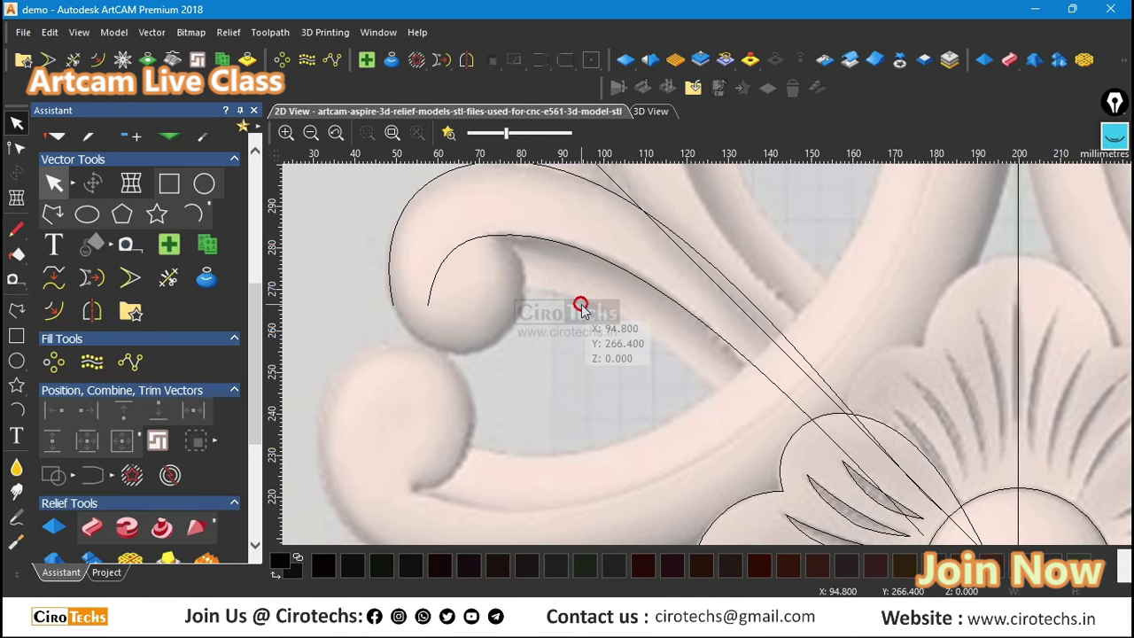
left_click(588, 254)
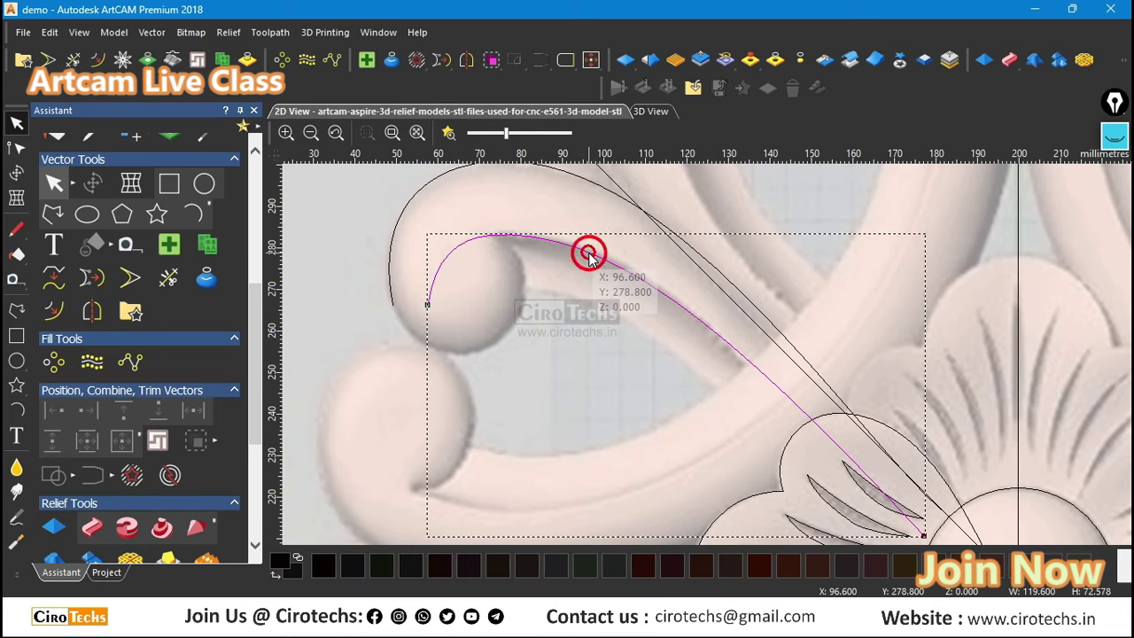
double_click(588, 252)
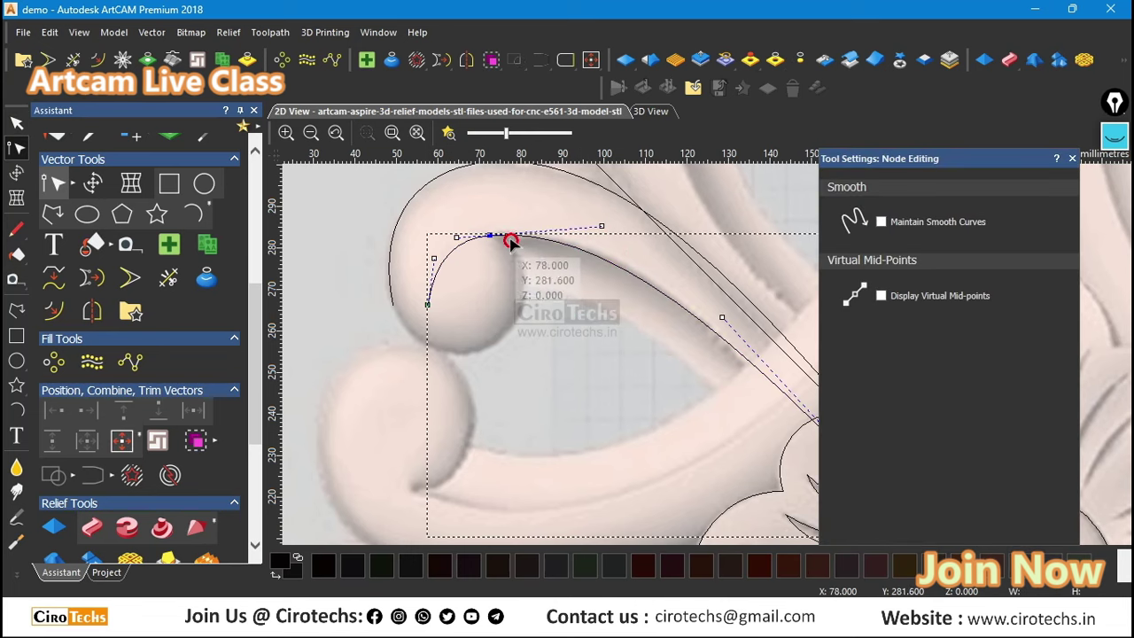
left_click_drag(489, 234, 514, 291)
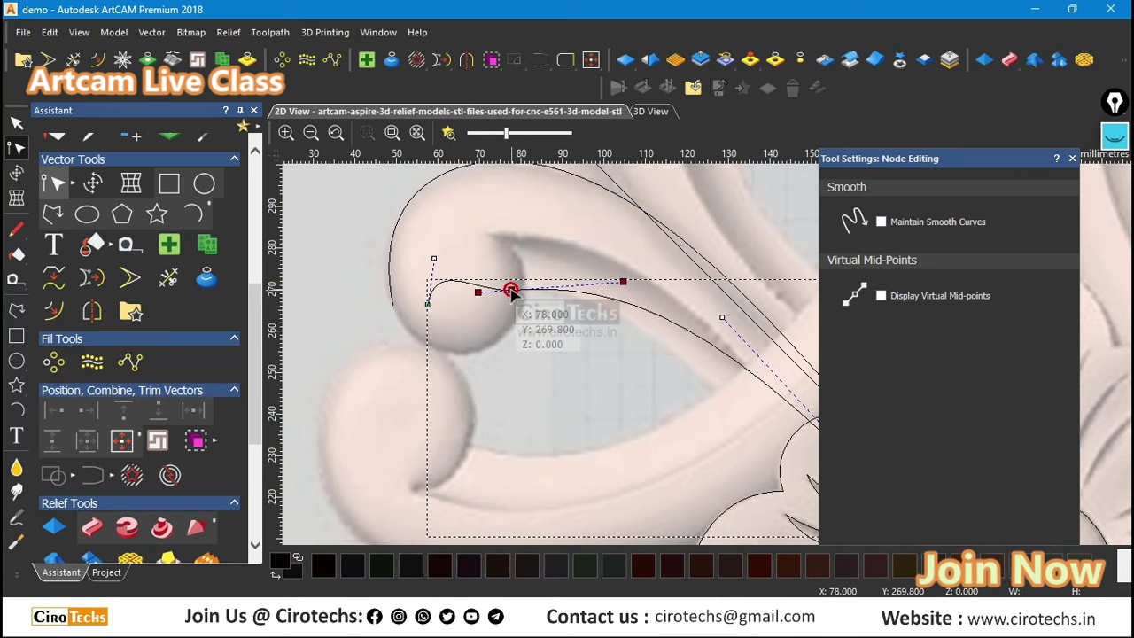
scroll(520, 266, "down", 5)
scroll(757, 426, "up", 3)
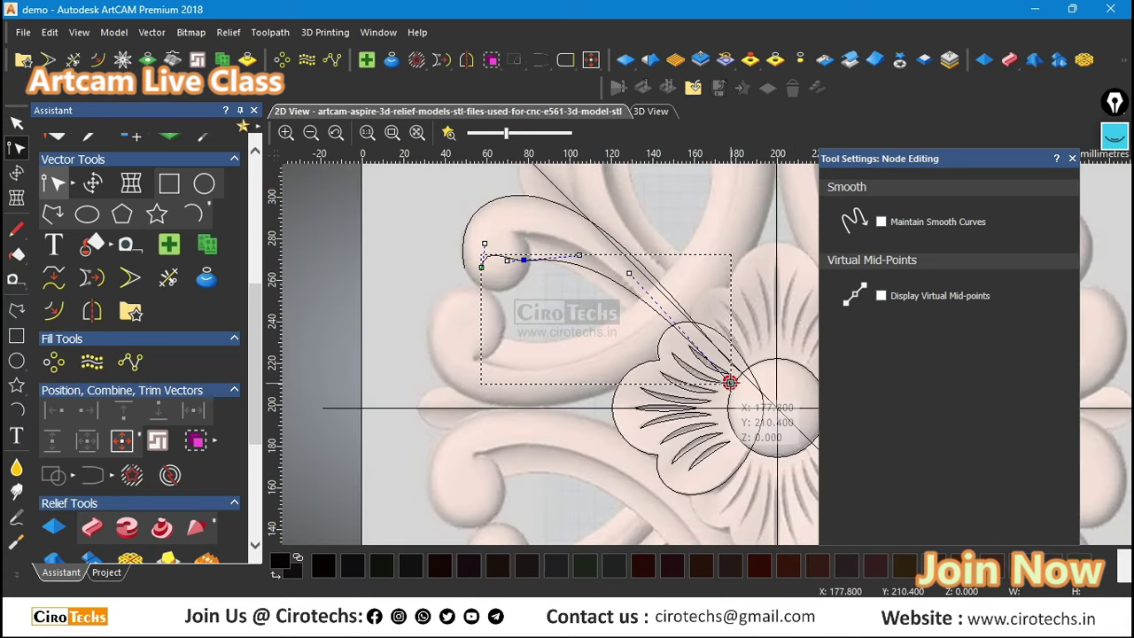
scroll(622, 291, "up", 3)
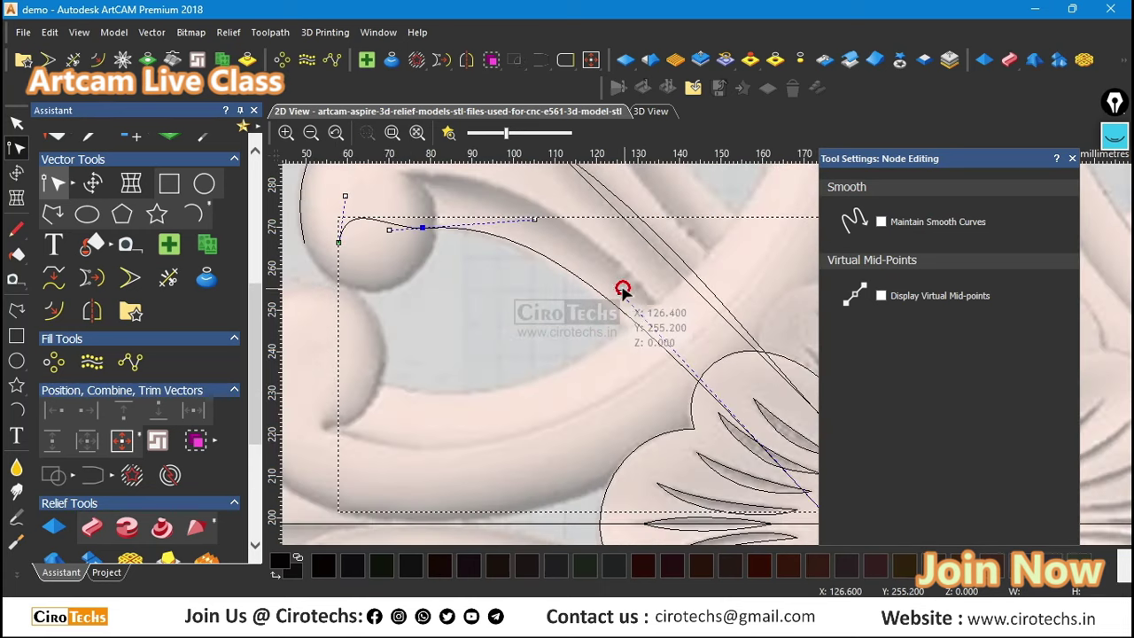
left_click_drag(620, 290, 592, 286)
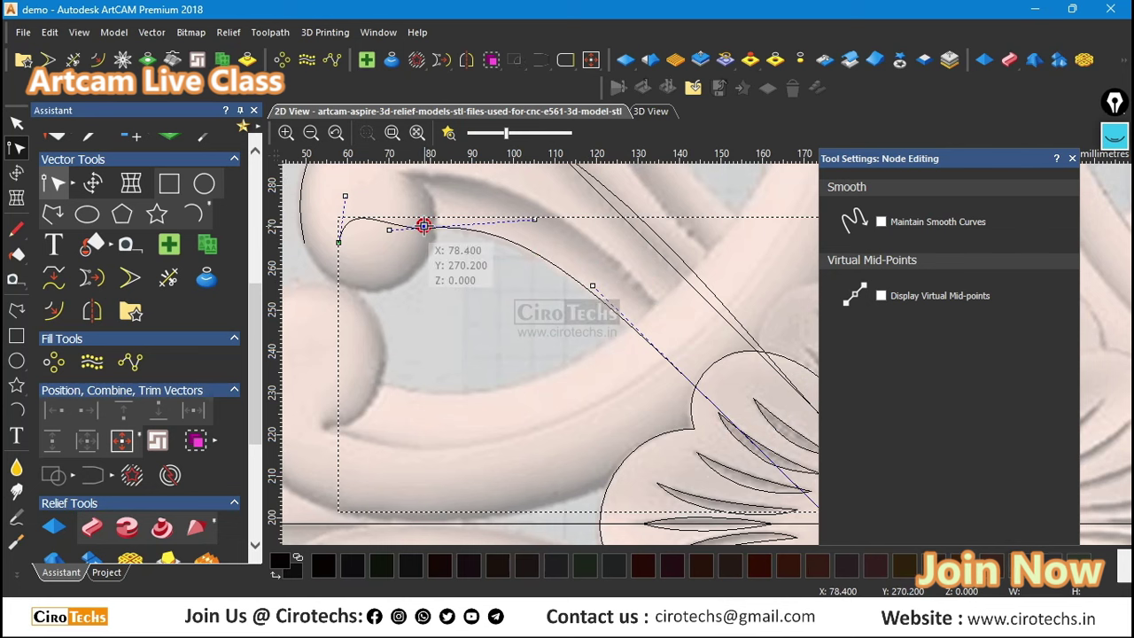
Step: Delete the inner curve's middle node and raise the end handle so the single span arcs along the scroll's lower edge
key("d")
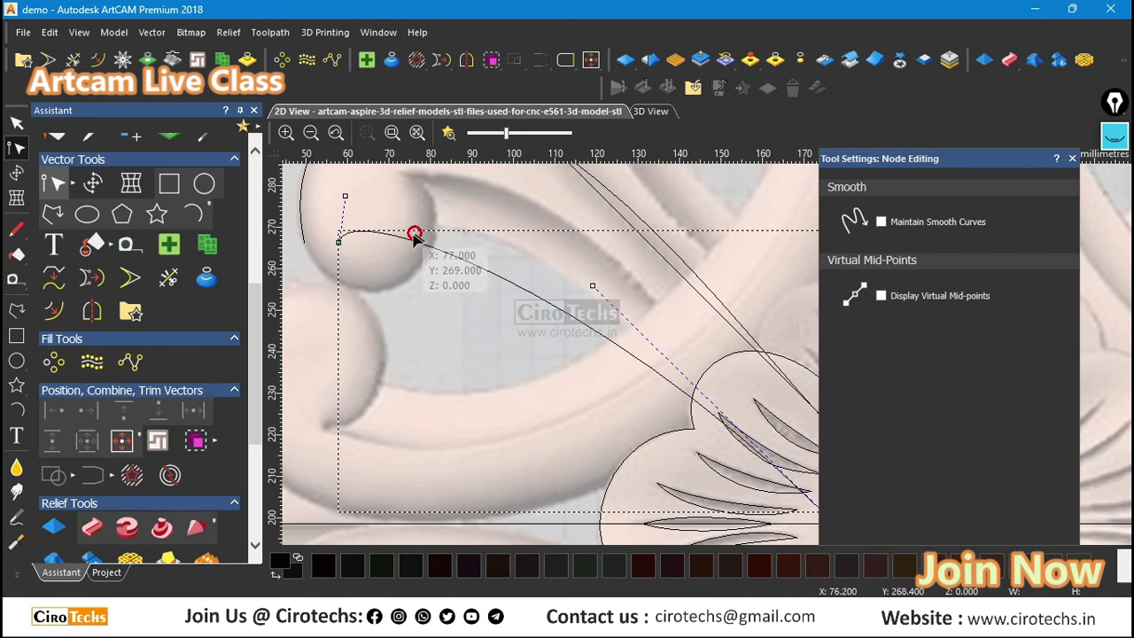
scroll(411, 236, "down", 1)
scroll(551, 259, "up", 2)
scroll(510, 310, "down", 2)
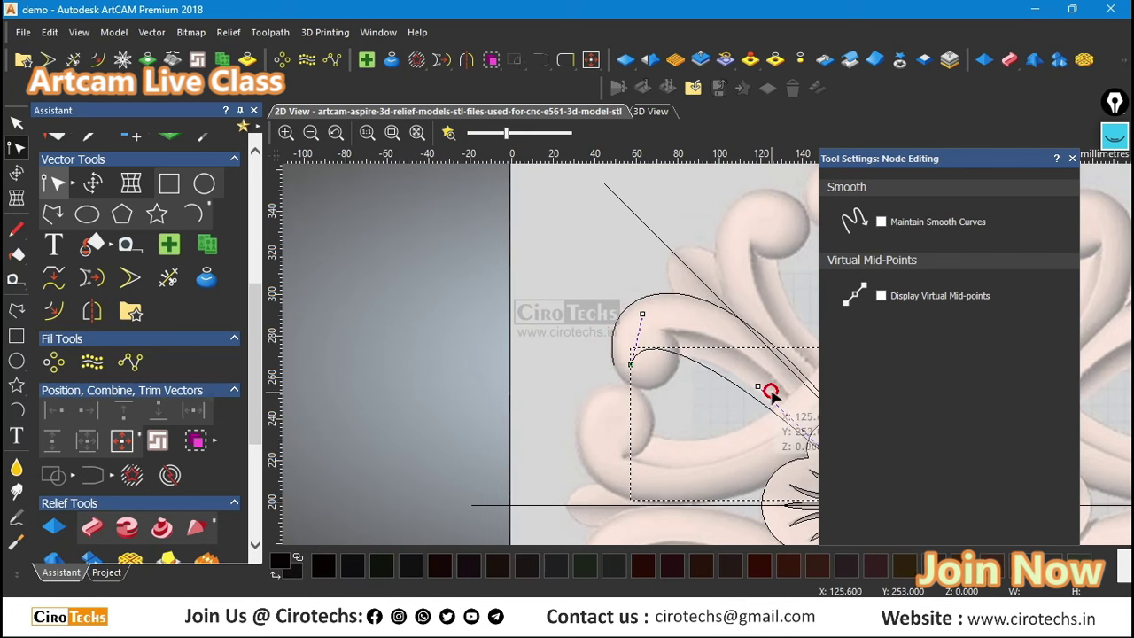
scroll(767, 391, "up", 2)
left_click_drag(746, 381, 738, 337)
Step: Move the inner curve's start node to about X 60.5, Y 261 and fine-tune both handles to the scroll's lower edge
left_click_drag(492, 335, 504, 357)
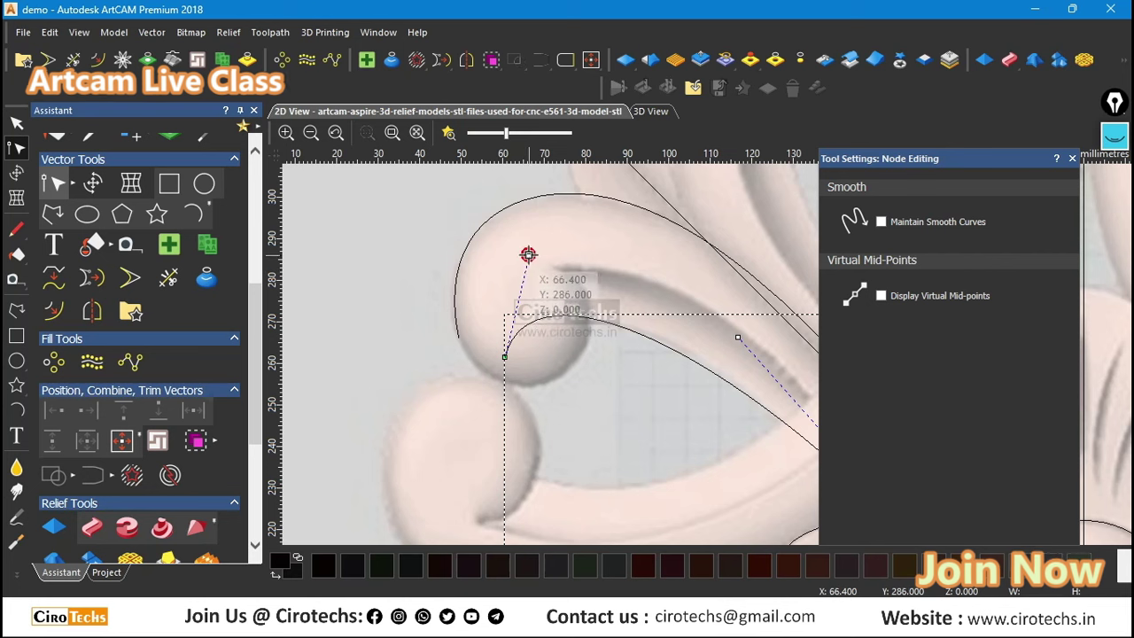
left_click_drag(528, 254, 515, 249)
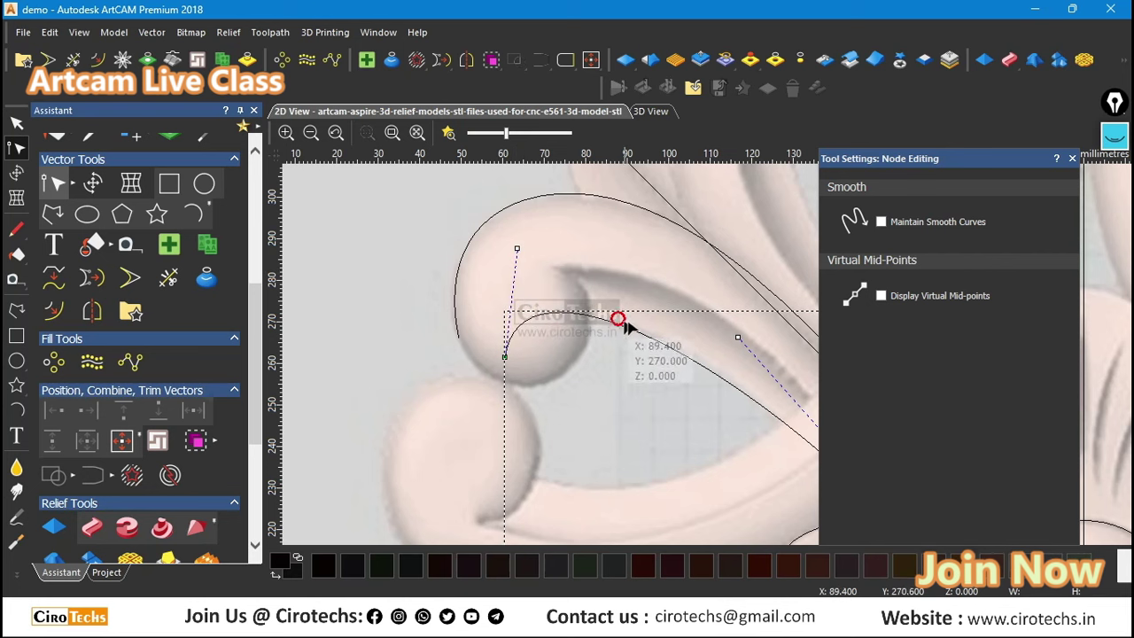
left_click_drag(736, 336, 748, 333)
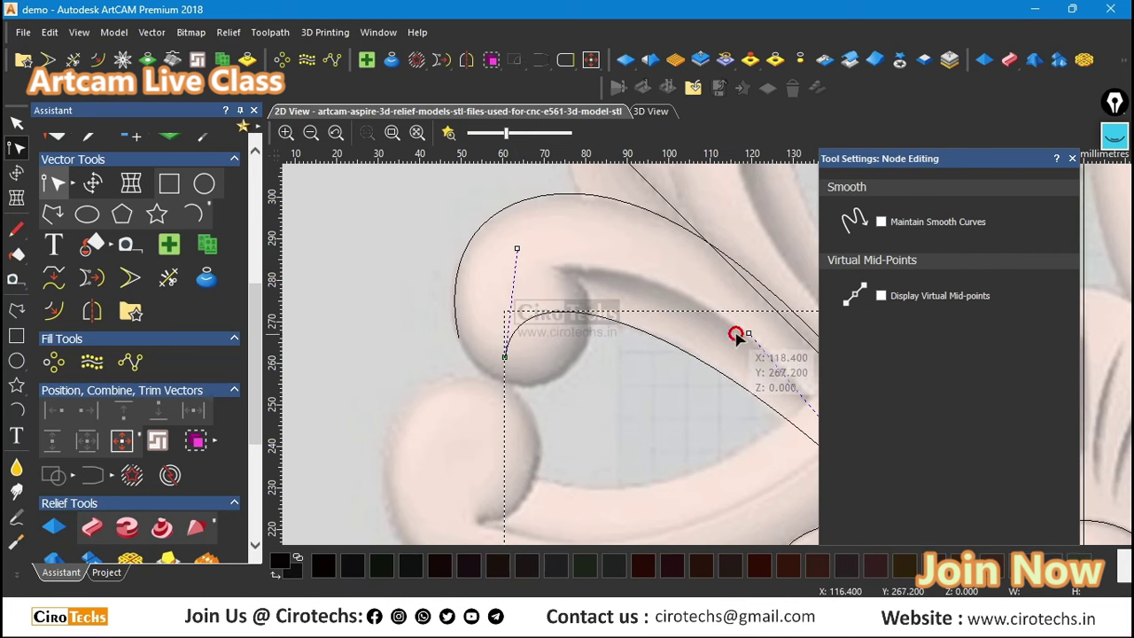
left_click_drag(515, 246, 517, 255)
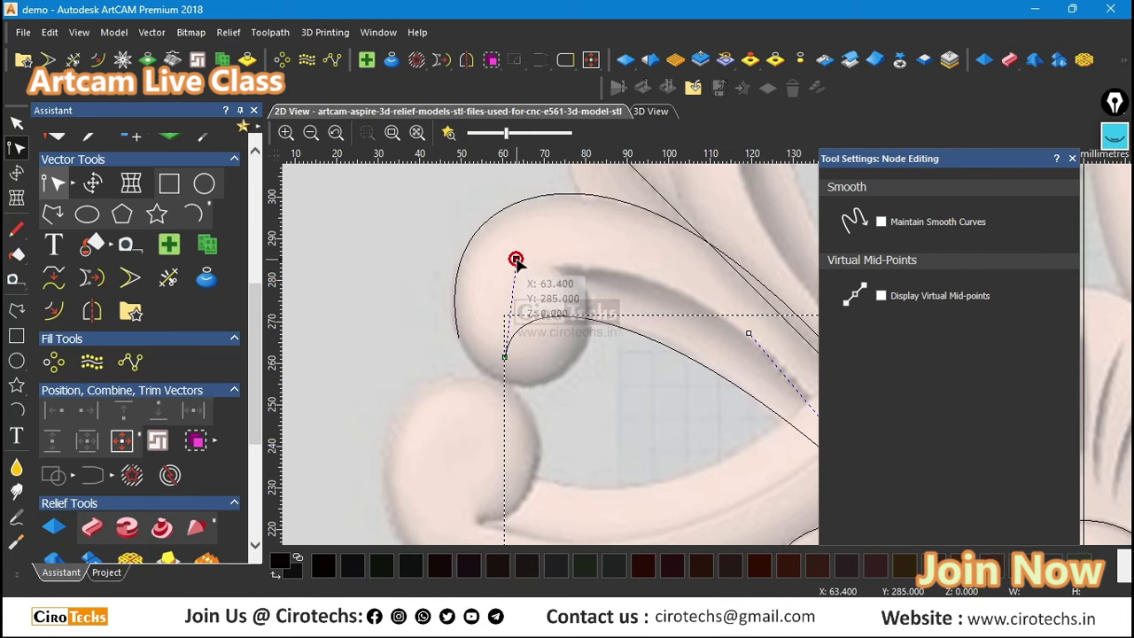
Step: Move the outer scroll curve's start node to X 54.6, Y 259 and pull its handle outward to about X 35.6, Y 276.4 around the head
left_click(460, 344)
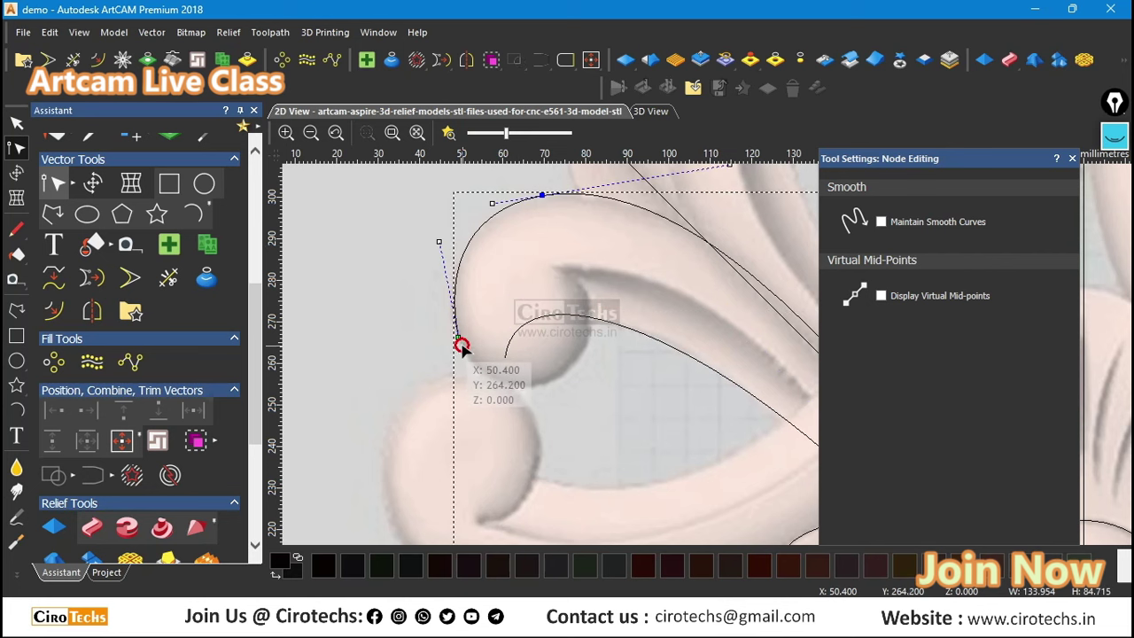
left_click_drag(459, 339, 479, 368)
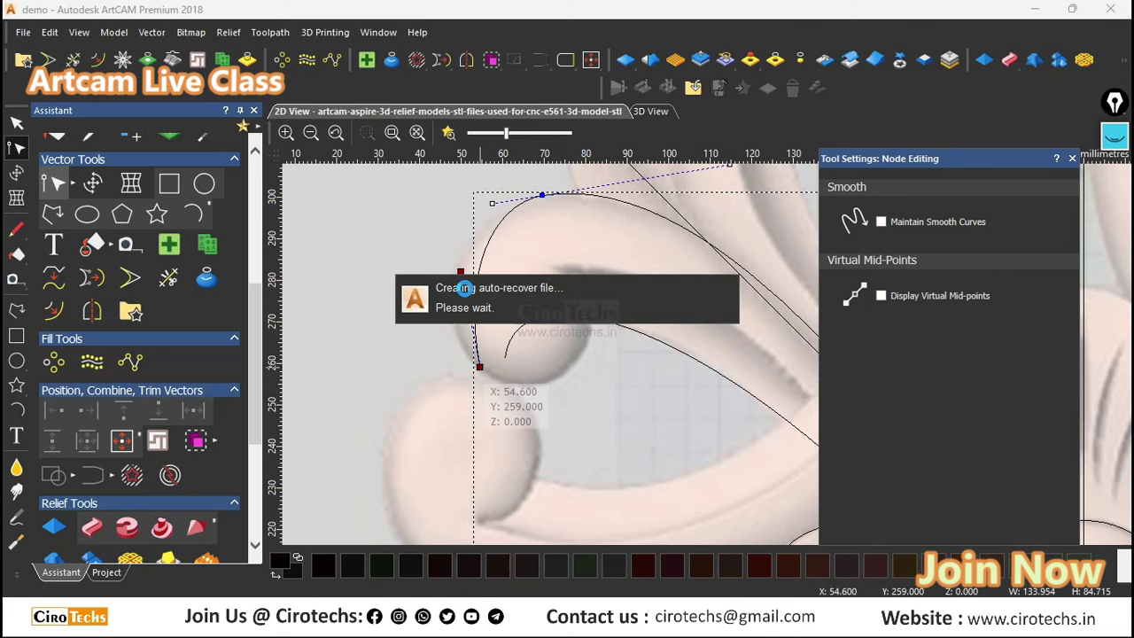
left_click_drag(460, 268, 400, 295)
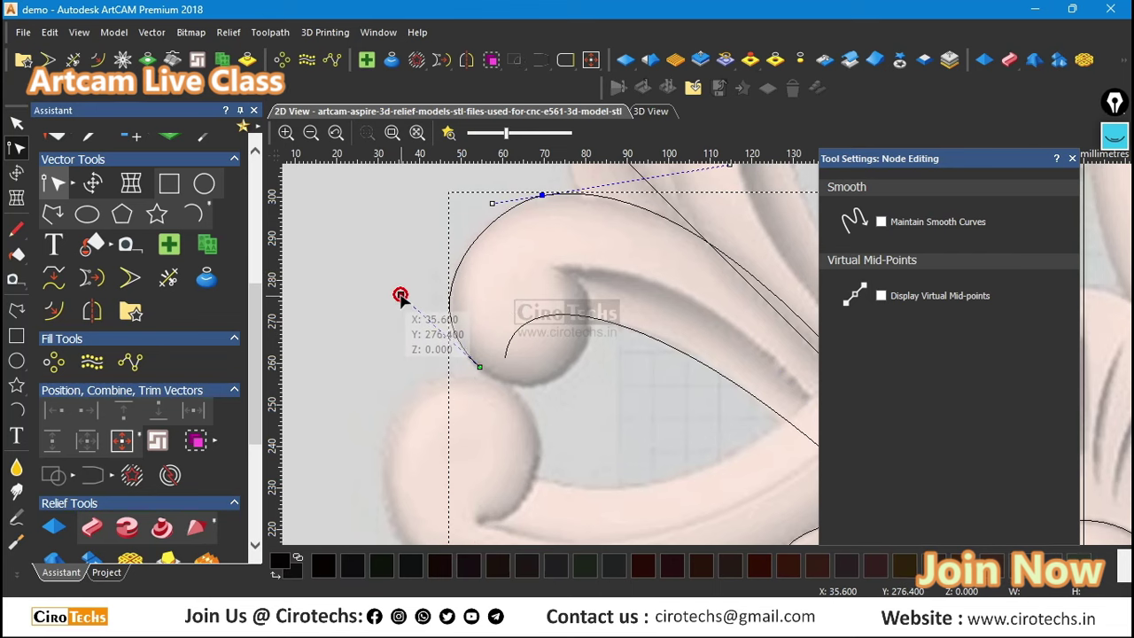
Step: Fine-tune the outer scroll curve's top node and start node handles around the head, finish node editing and deselect the curve
left_click(487, 200)
left_click(506, 216)
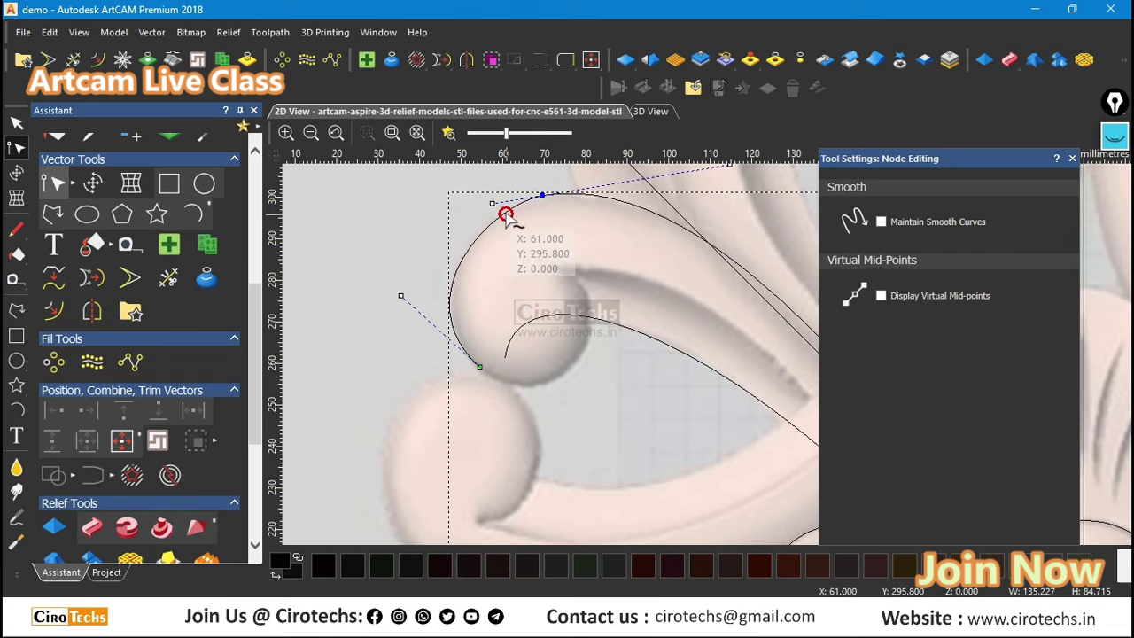
left_click_drag(490, 203, 482, 201)
scroll(542, 218, "down", 1)
scroll(779, 290, "up", 1)
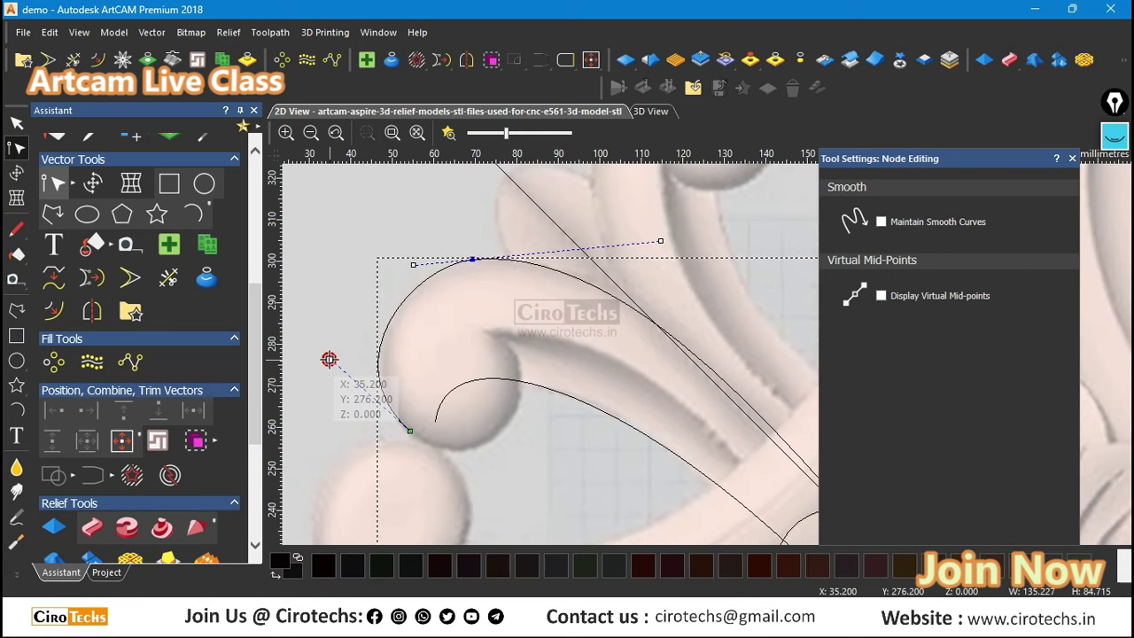
left_click_drag(328, 357, 333, 350)
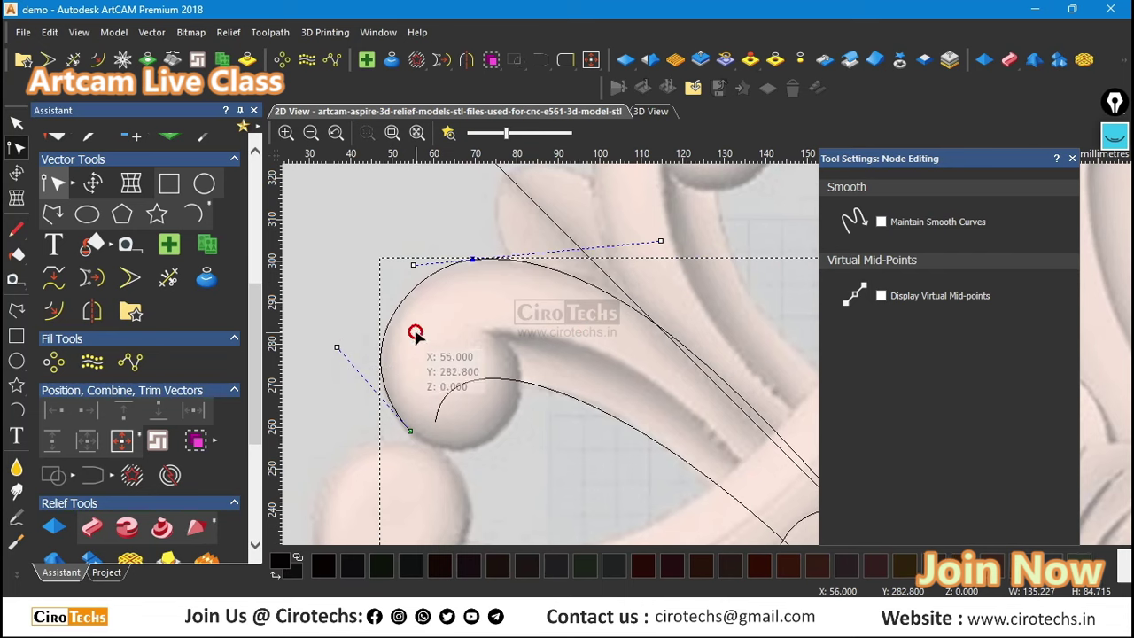
scroll(445, 318, "down", 1)
scroll(769, 306, "up", 1)
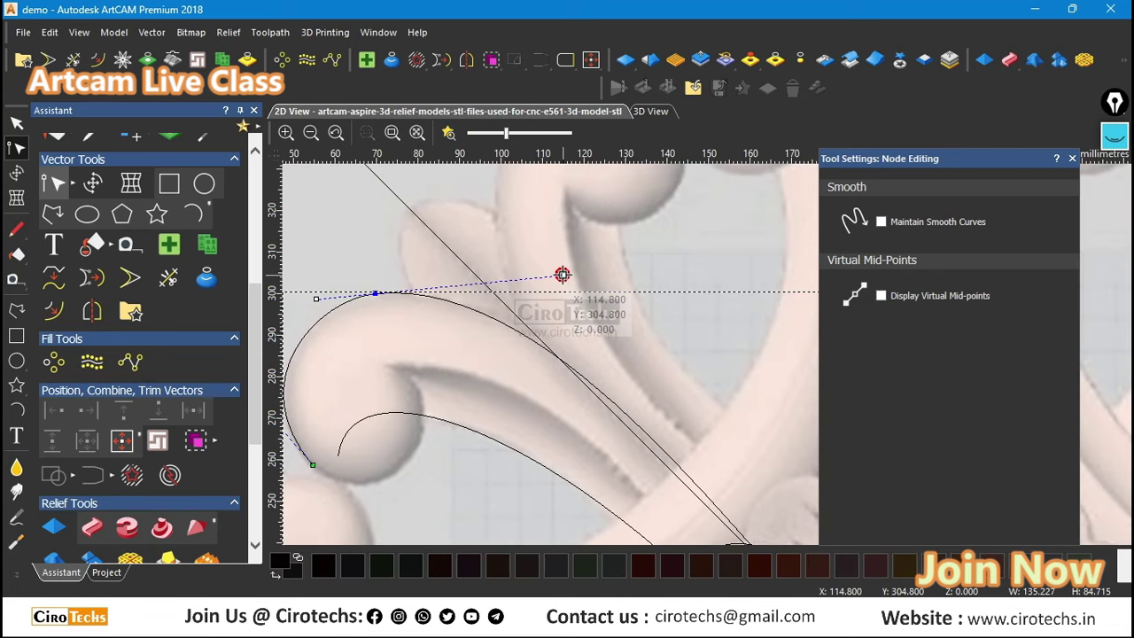
scroll(557, 278, "down", 1)
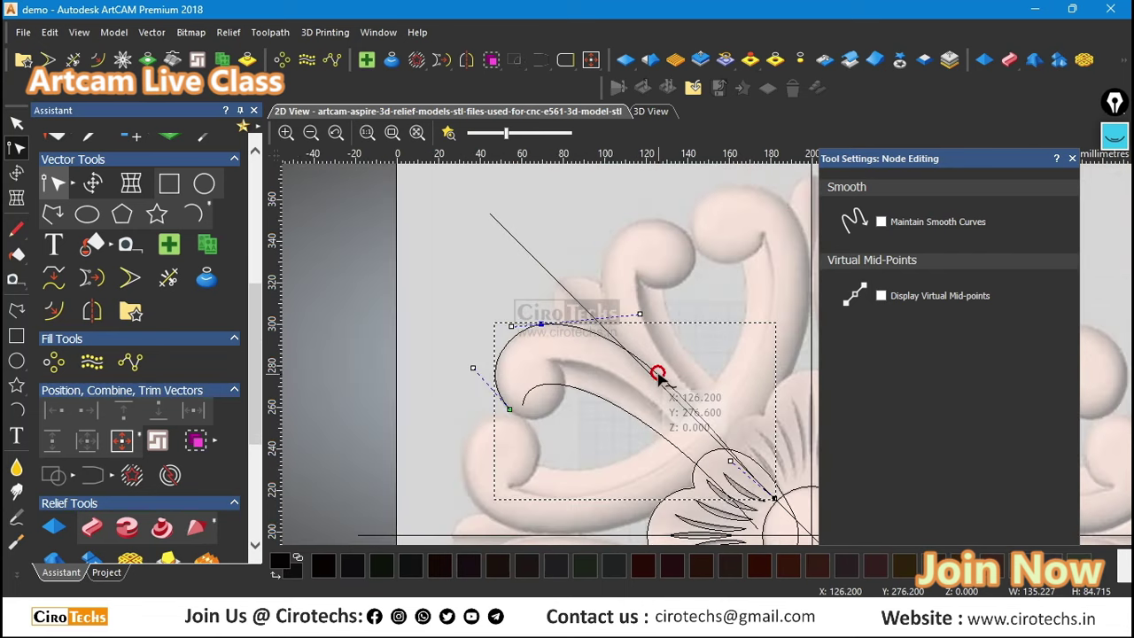
scroll(637, 381, "down", 1)
key("n")
scroll(620, 381, "up", 2)
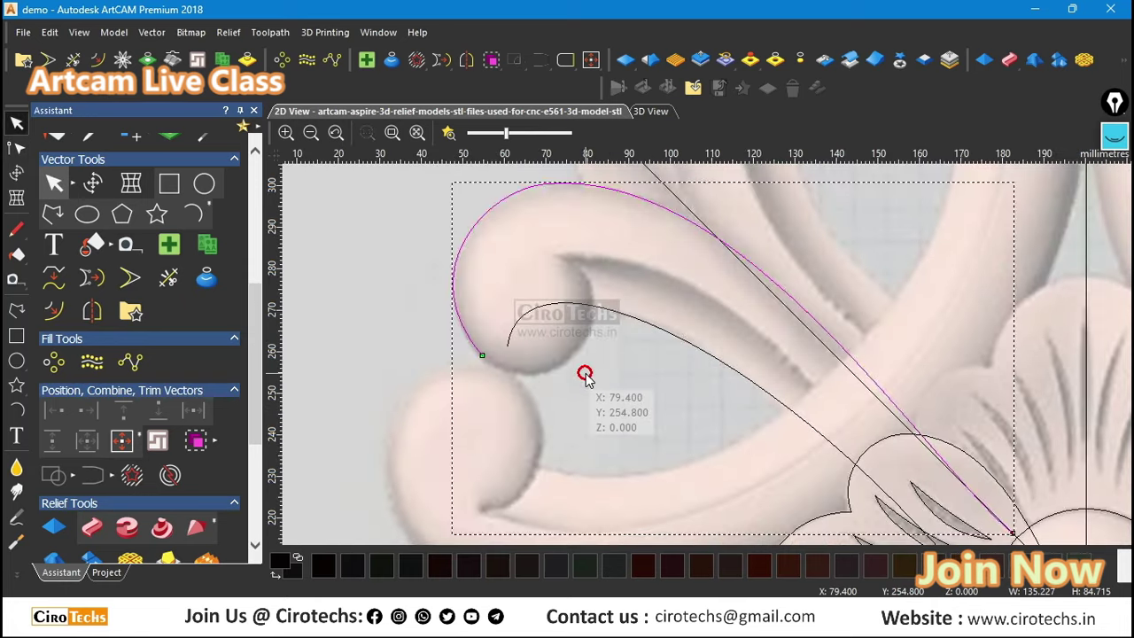
left_click(584, 373)
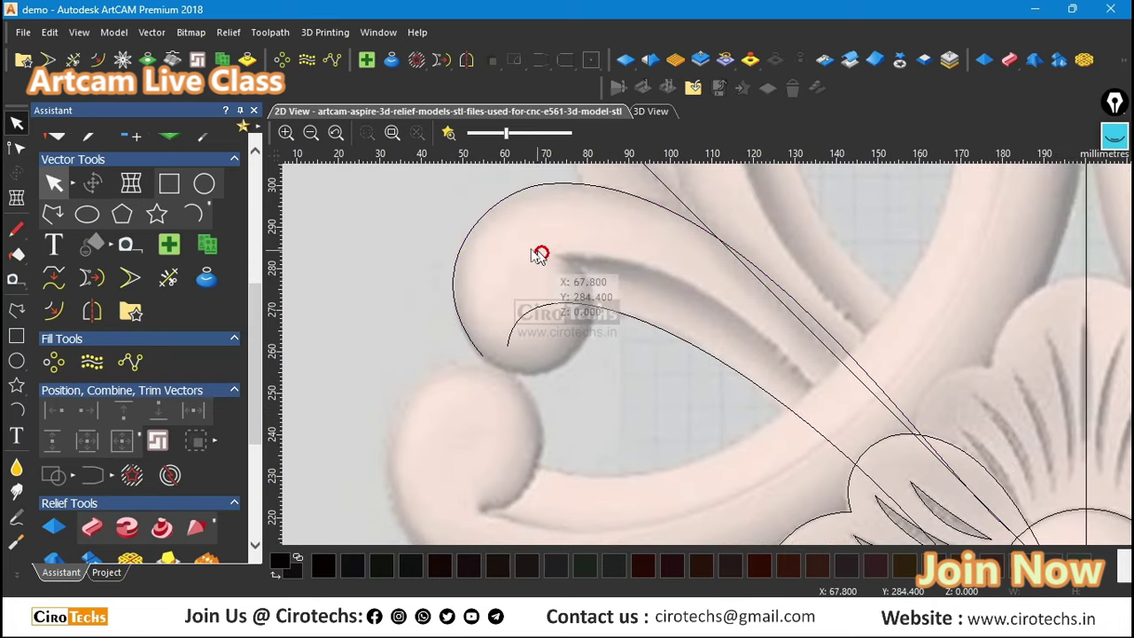
Step: Draw a circle of about 16.2 mm radius centred near X 65.4, Y 270.8 over the scroll's ball-shaped head
left_click(15, 359)
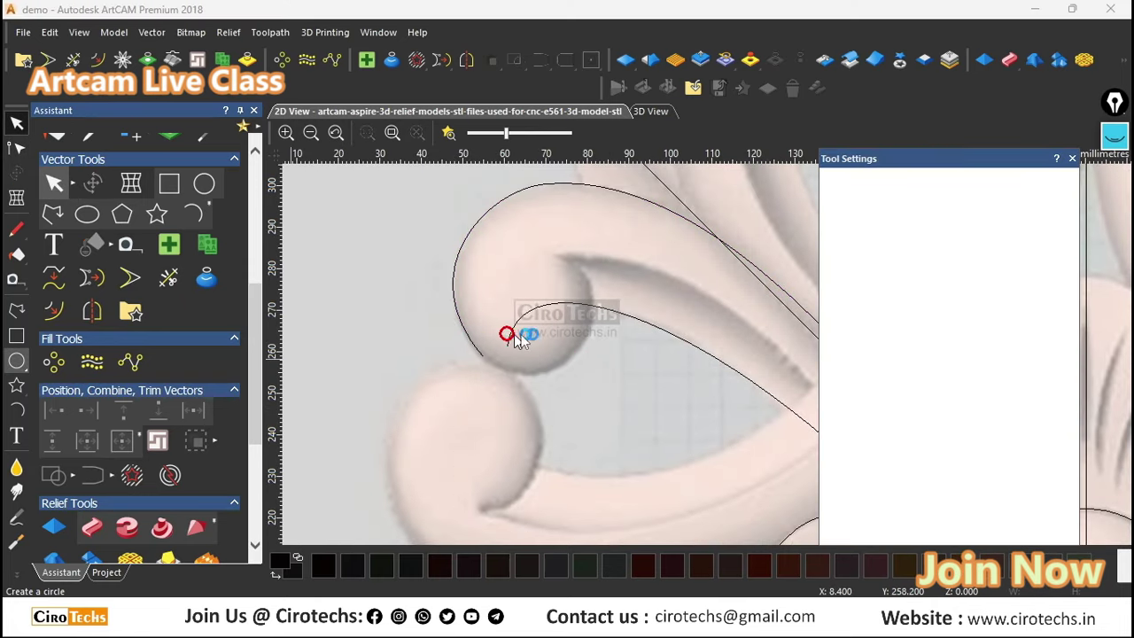
left_click(527, 304)
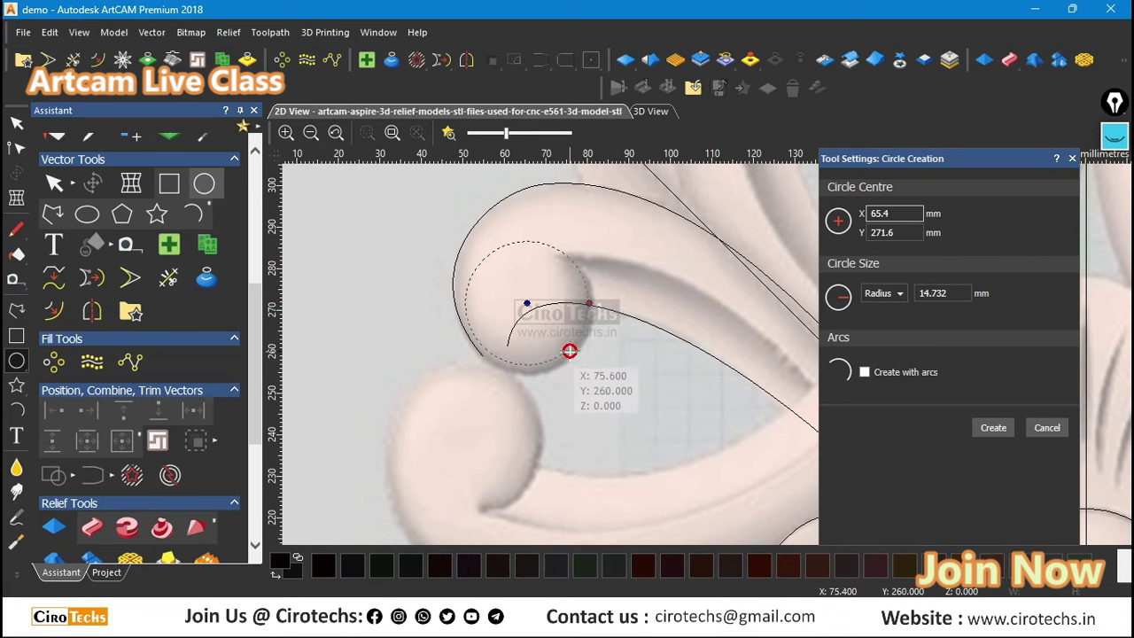
left_click_drag(526, 303, 526, 309)
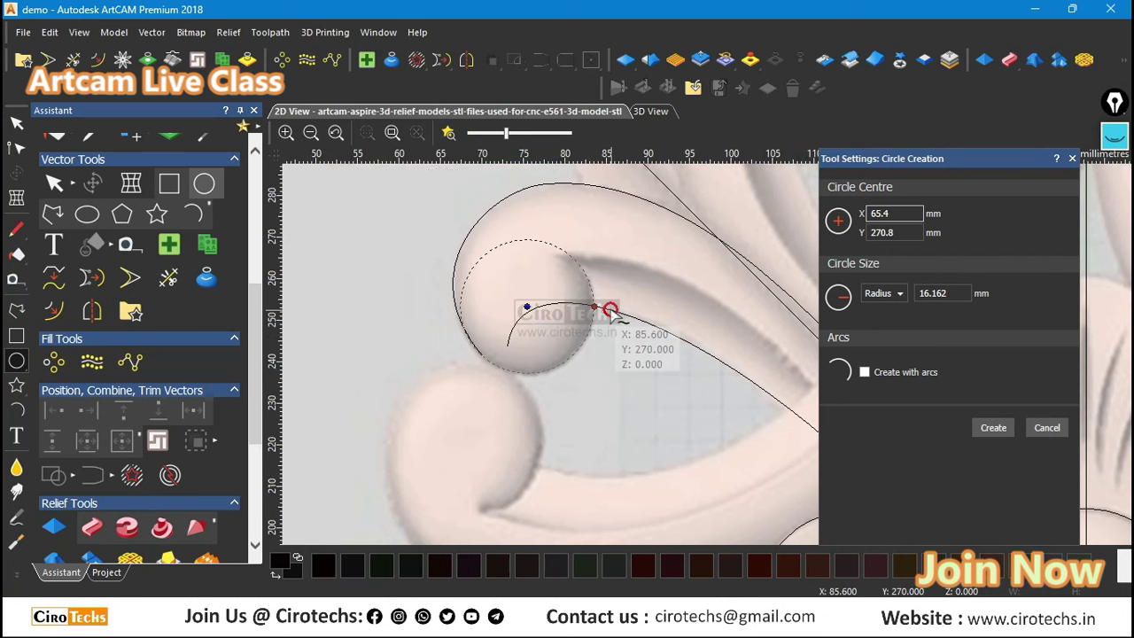
scroll(592, 309, "up", 2)
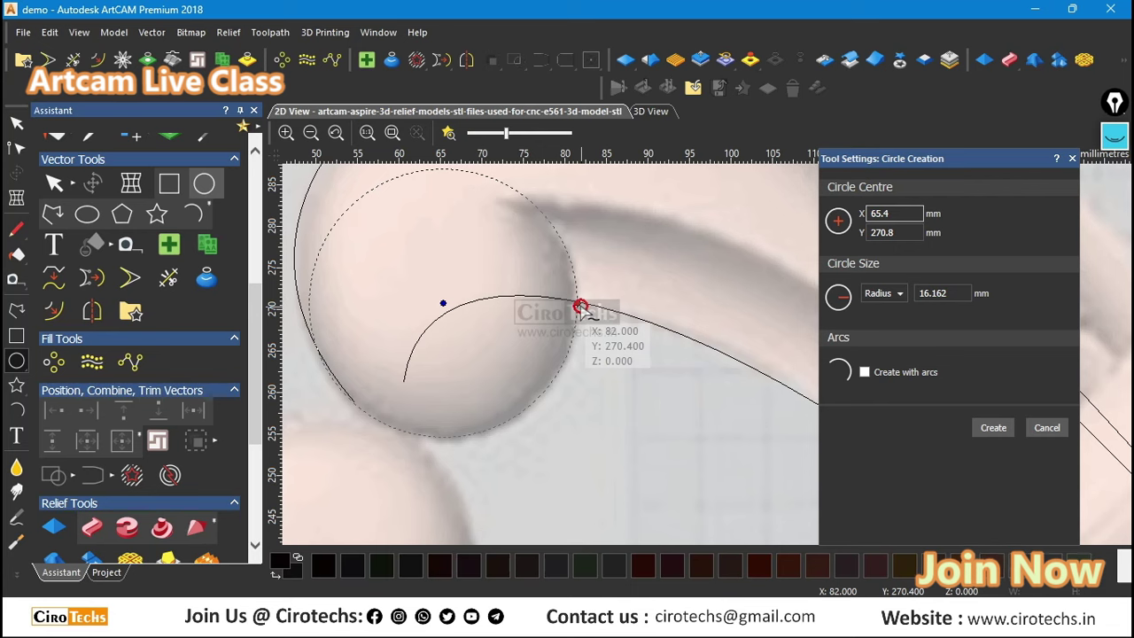
scroll(595, 324, "down", 2)
scroll(655, 306, "up", 2)
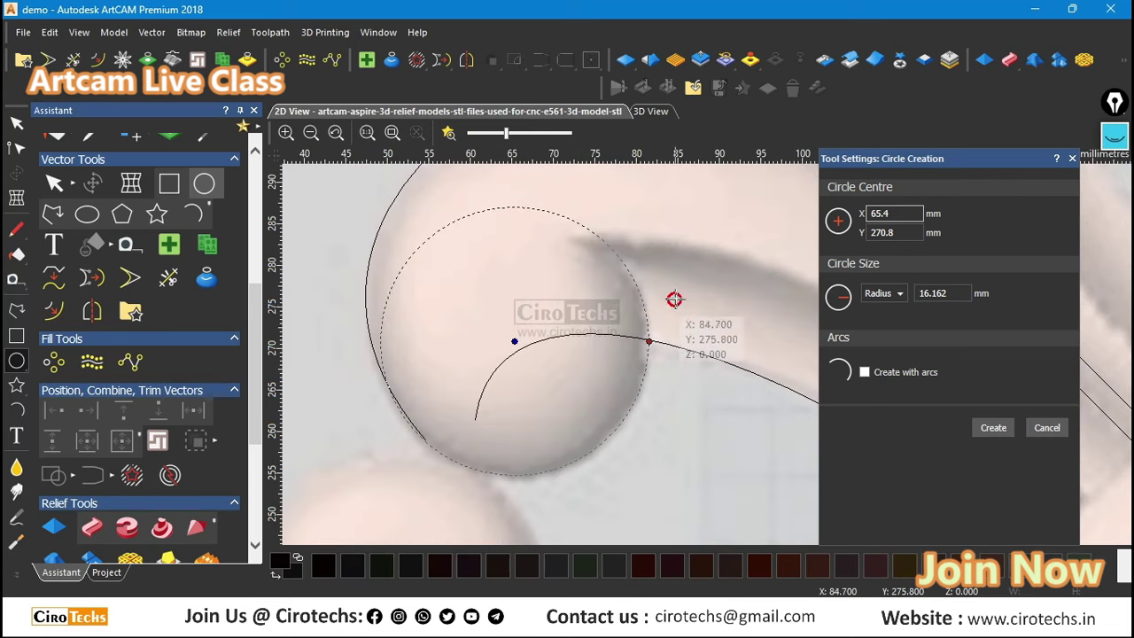
left_click(675, 298)
scroll(587, 296, "down", 2)
left_click(539, 273)
scroll(541, 271, "down", 1)
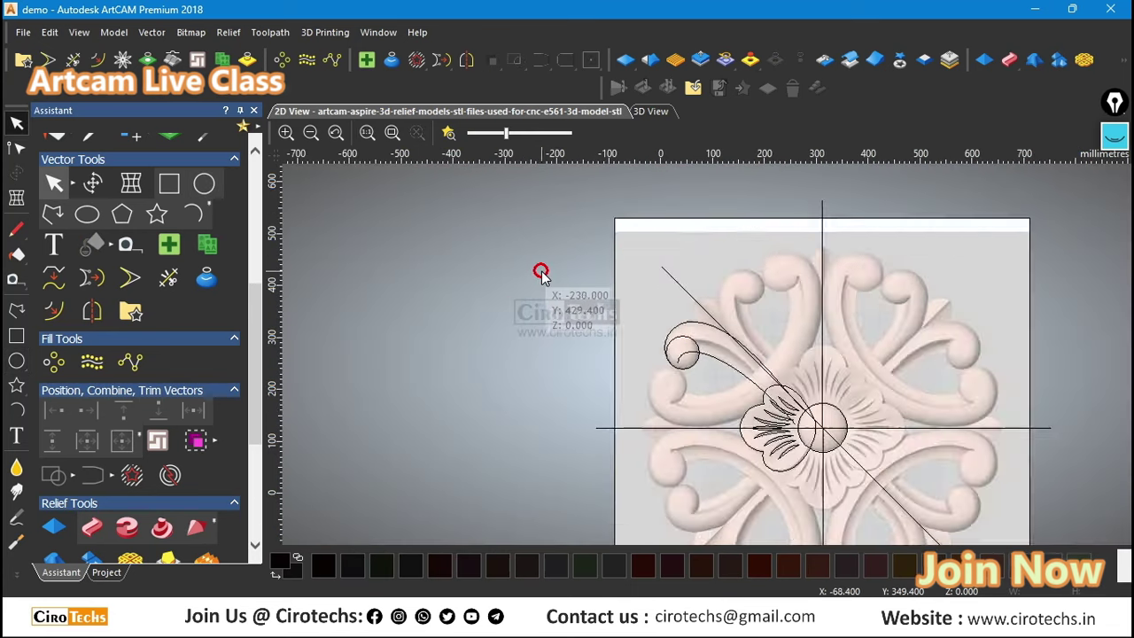
Step: Examine the remaining scrolls and leaf tips around the rosette against the vectors traced so far
scroll(542, 269, "down", 2)
scroll(860, 417, "up", 2)
scroll(665, 309, "down", 2)
scroll(886, 424, "up", 2)
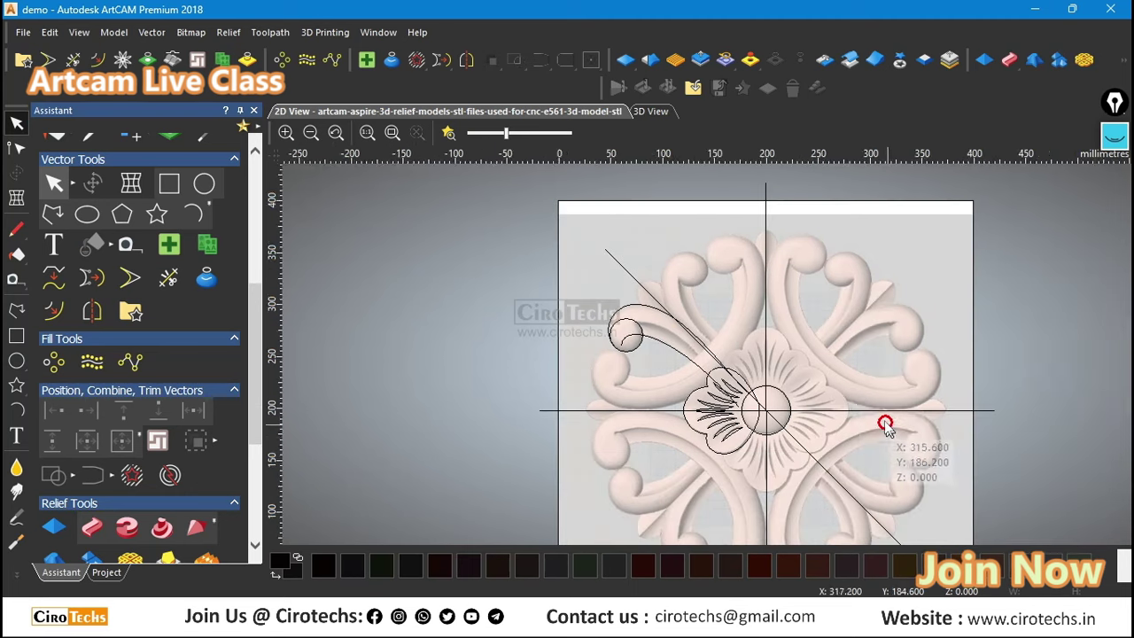
scroll(886, 423, "up", 2)
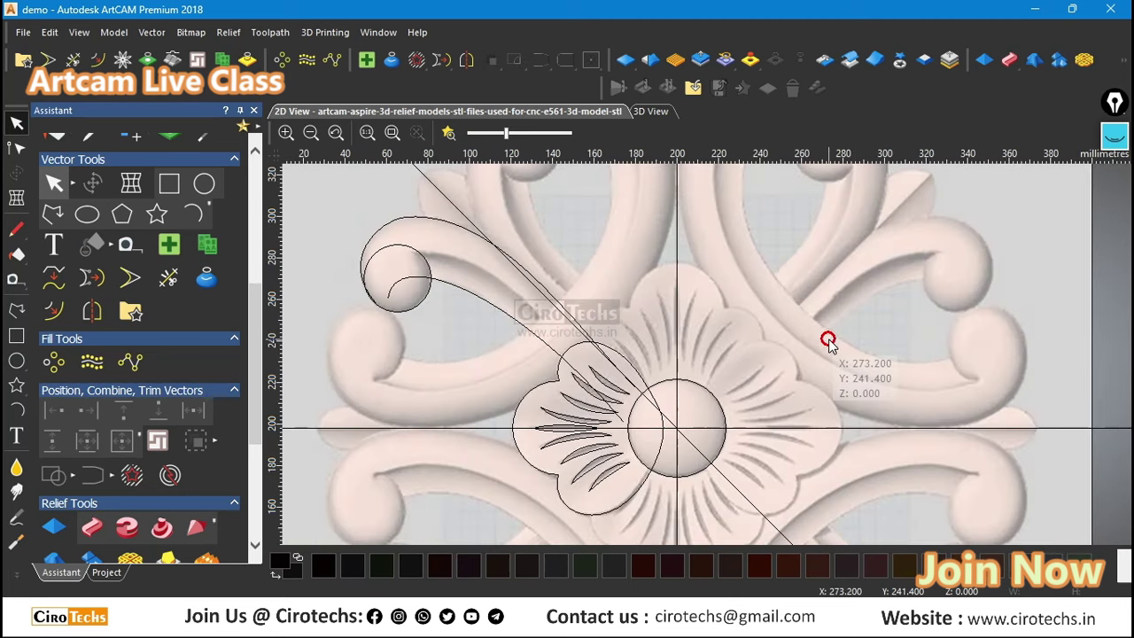
scroll(921, 322, "down", 4)
scroll(705, 452, "up", 2)
scroll(742, 486, "up", 2)
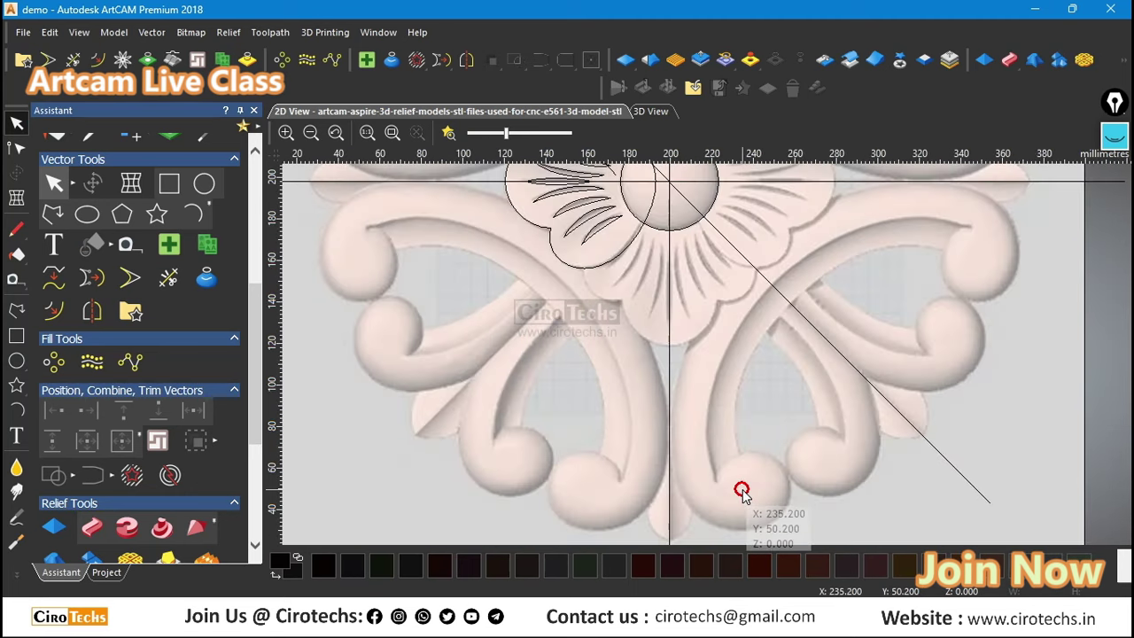
scroll(679, 434, "down", 2)
scroll(576, 387, "up", 4)
scroll(564, 396, "down", 4)
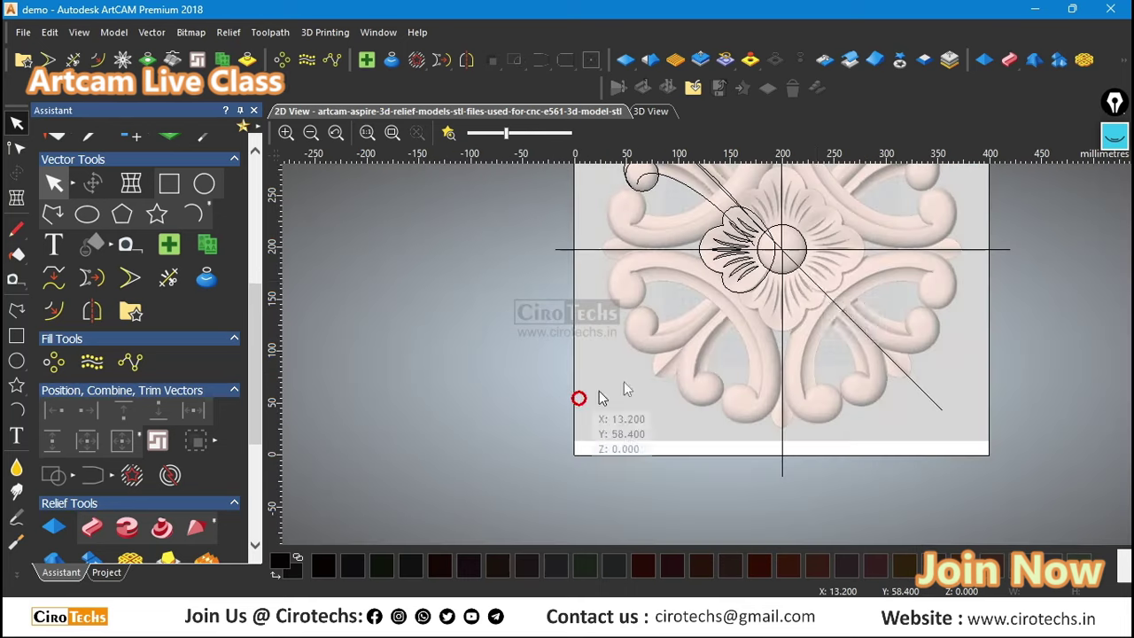
Step: Draw a straight polyline from X 99.2, Y 285.6 to about X 77.2, Y 321 across the small leaf on the diagonal guide
scroll(603, 321, "up", 4)
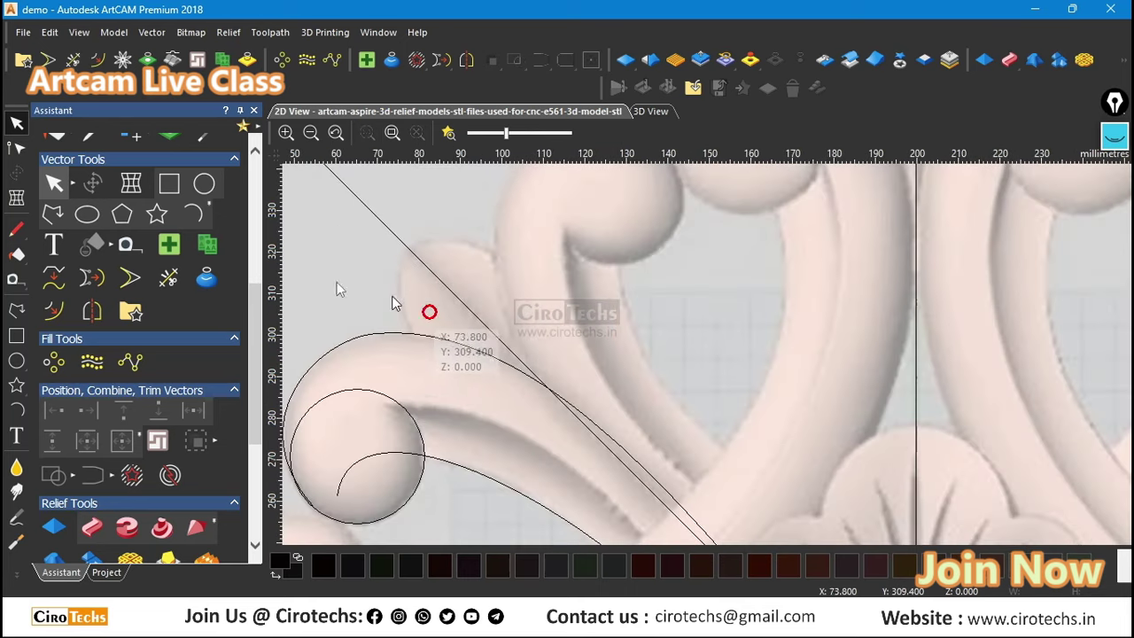
left_click(19, 309)
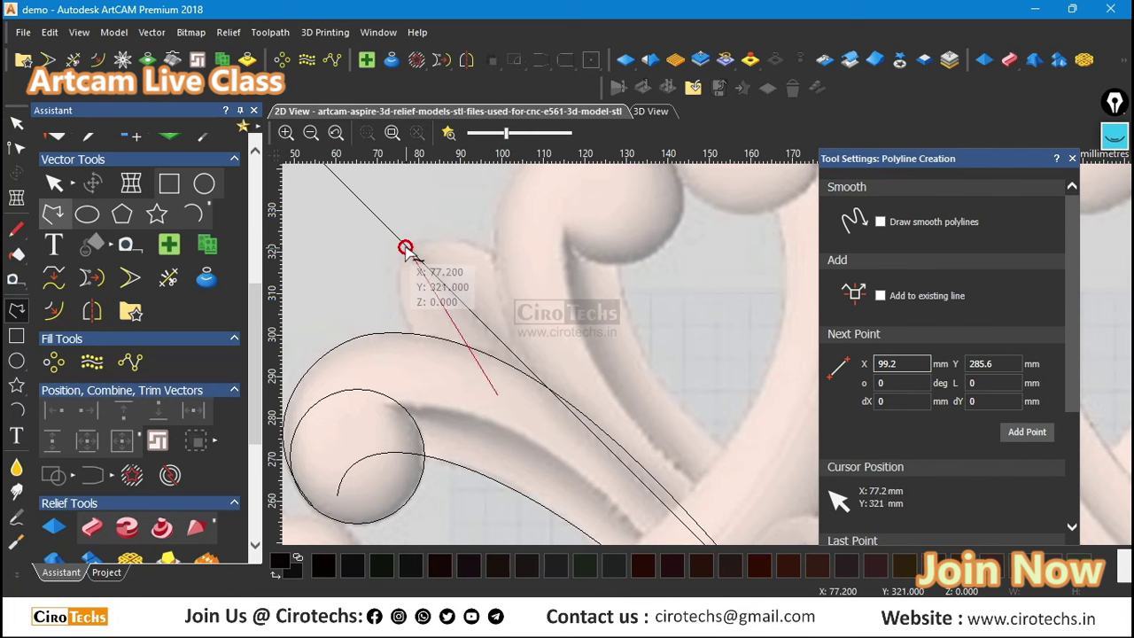
key("Escape")
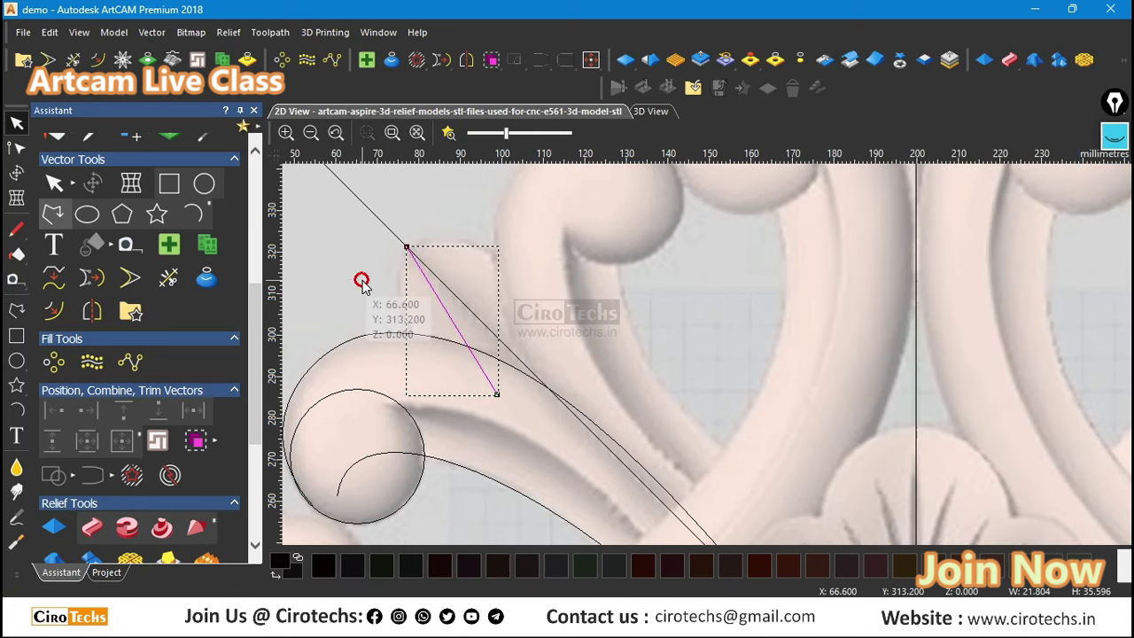
Step: Bend the leaf line into a curve along the leaf's outer edge, pulling the tip handle to about X 73.6, Y 305
key("n")
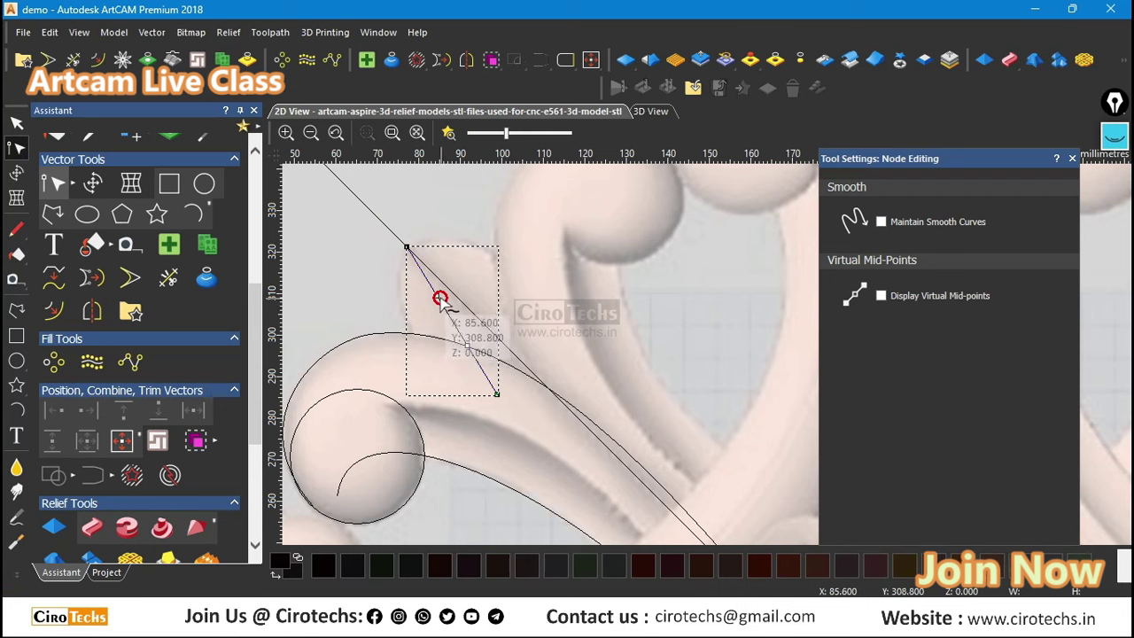
left_click_drag(438, 295, 397, 318)
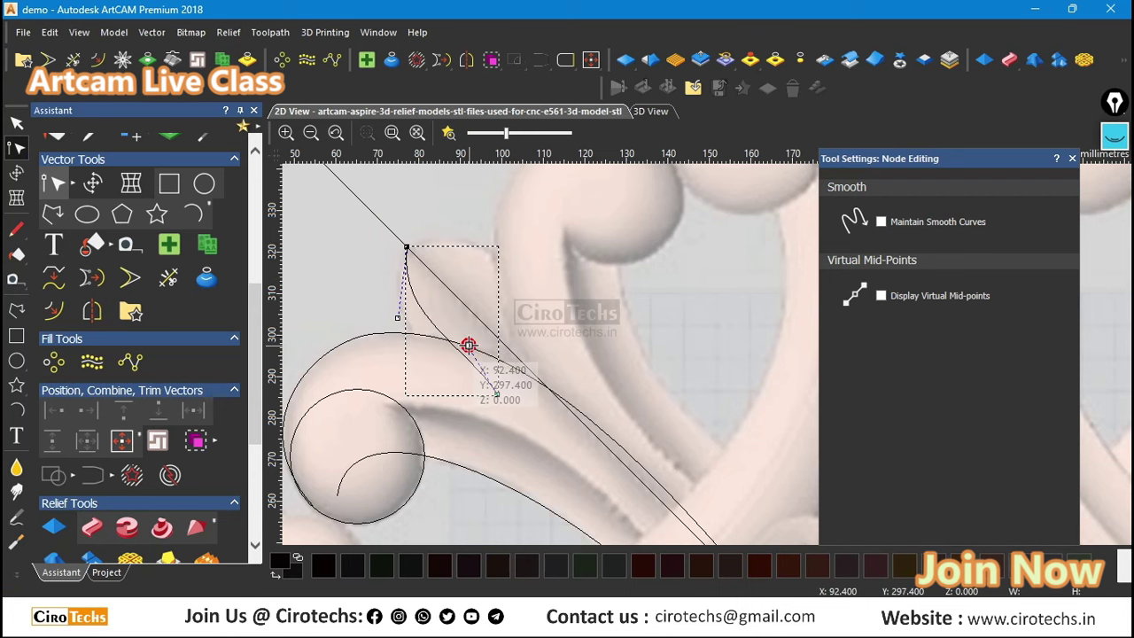
left_click_drag(467, 345, 415, 363)
left_click_drag(398, 318, 391, 315)
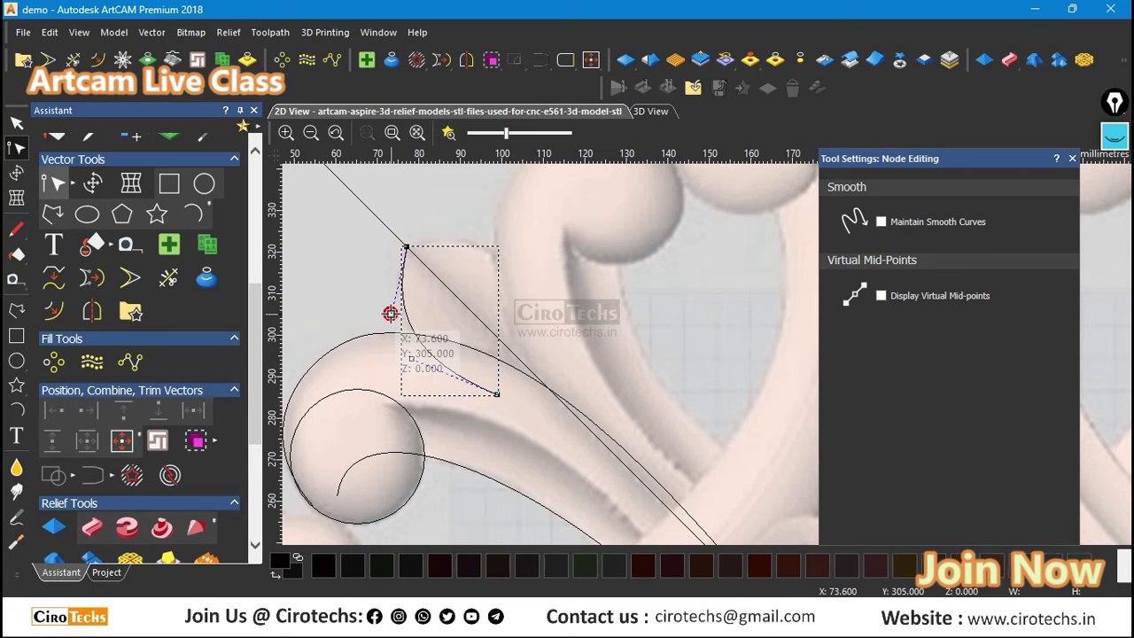
scroll(391, 314, "down", 1)
scroll(643, 395, "up", 1)
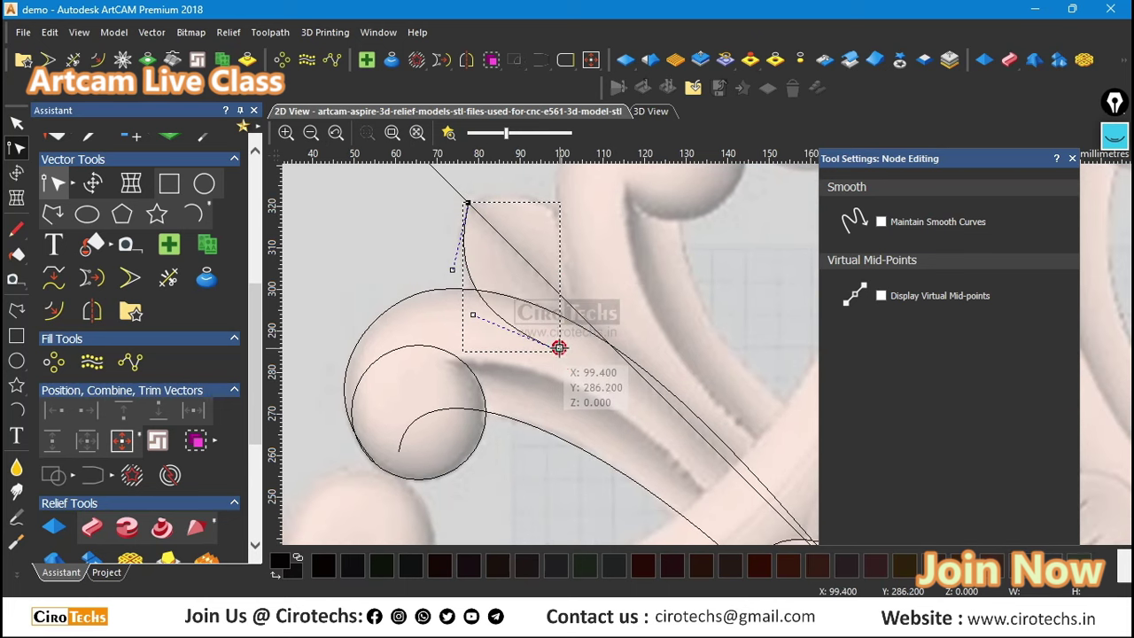
Step: Move the leaf curve's lower end node to about X 105, Y 285, readjust its handle and finish node editing
left_click_drag(558, 347, 584, 350)
left_click_drag(493, 315, 474, 328)
scroll(481, 278, "down", 2)
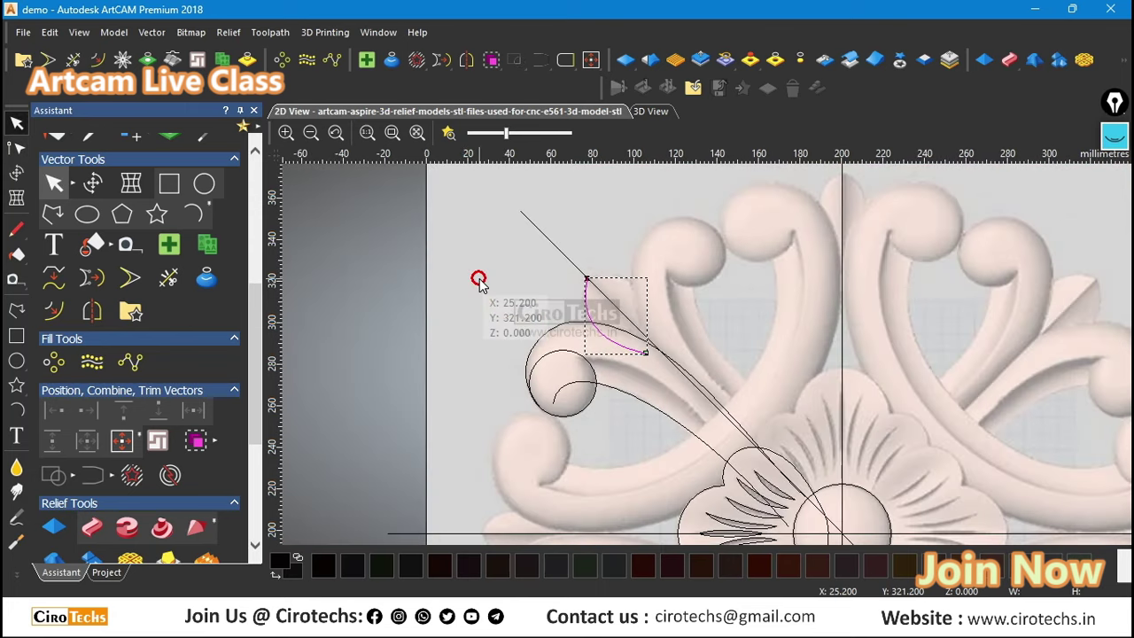
scroll(473, 273, "down", 2)
scroll(731, 395, "up", 5)
scroll(838, 392, "down", 3)
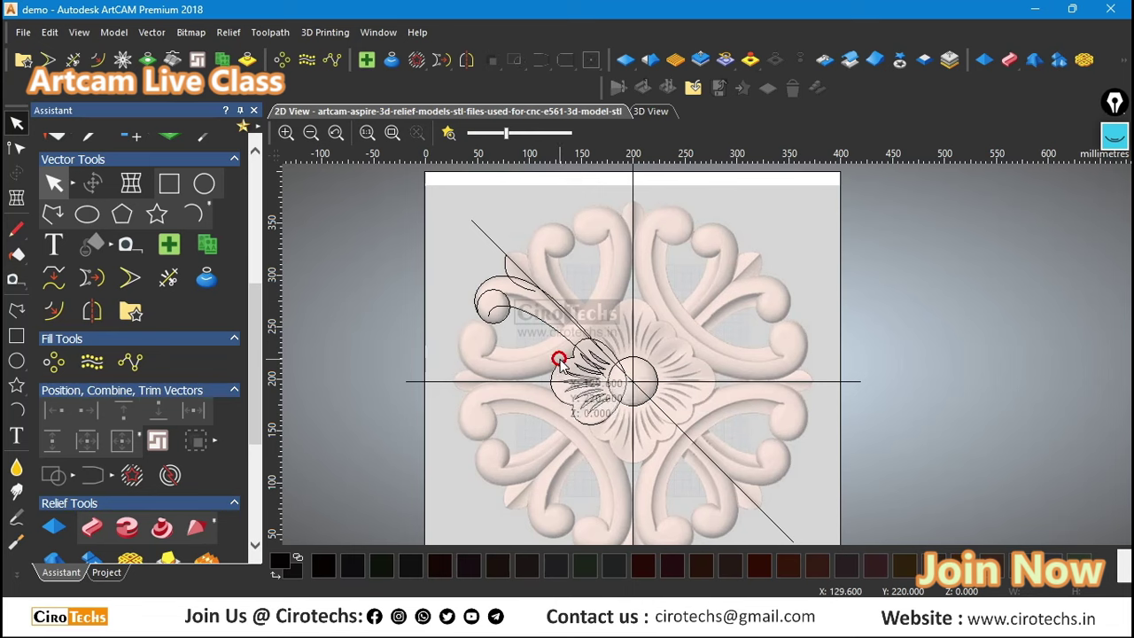
Step: Draw a three-segment polyline around the lower scroll, from its head through X 42.8, Y 255.2 and X 51.2, Y 201.6 to X 164.3, Y 234.2
scroll(556, 356, "up", 2)
left_click(16, 317)
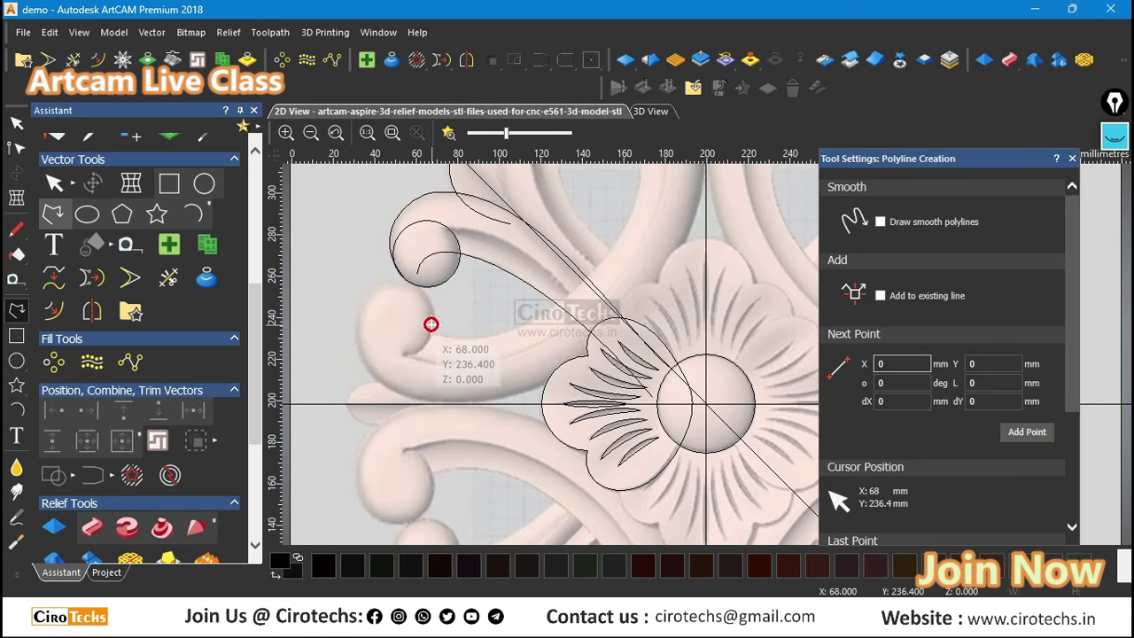
left_click(378, 285)
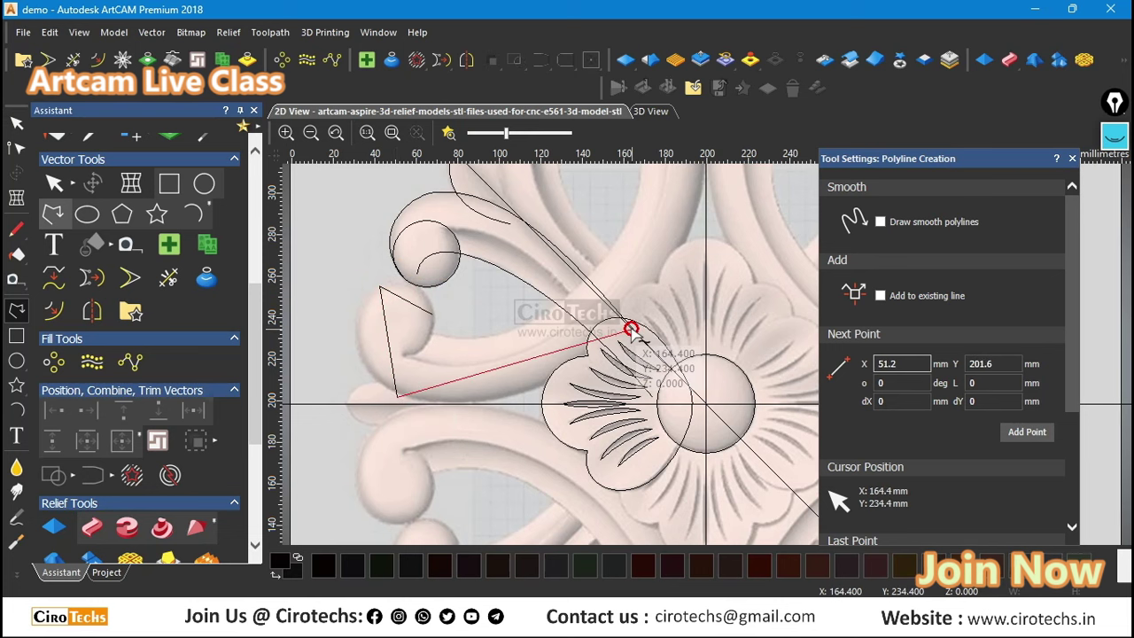
scroll(631, 329, "up", 5)
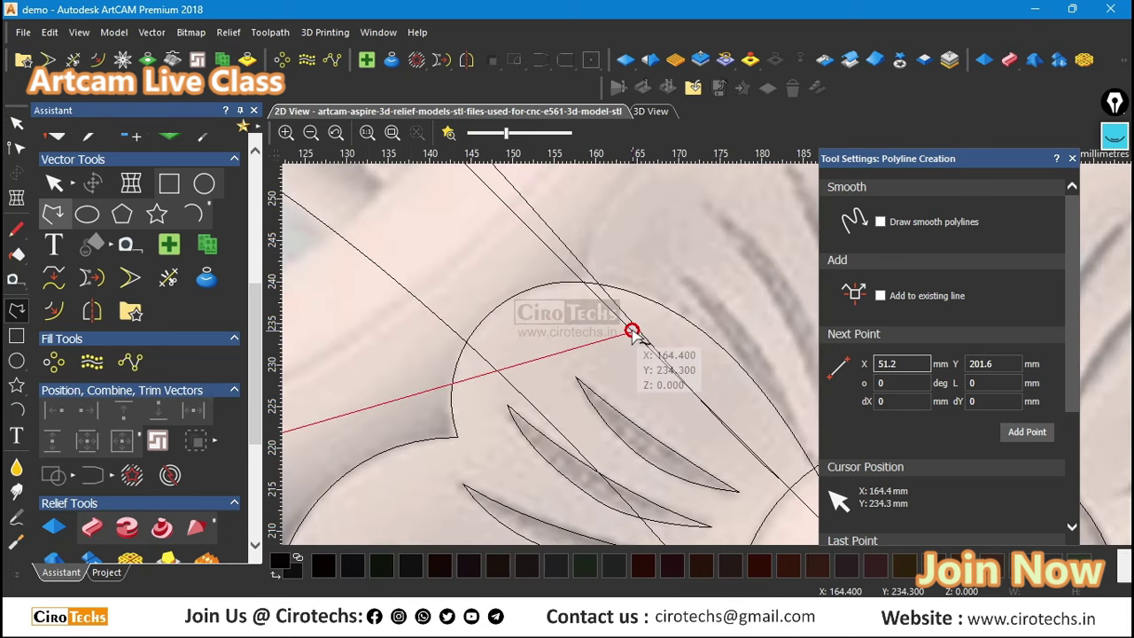
scroll(631, 330, "down", 5)
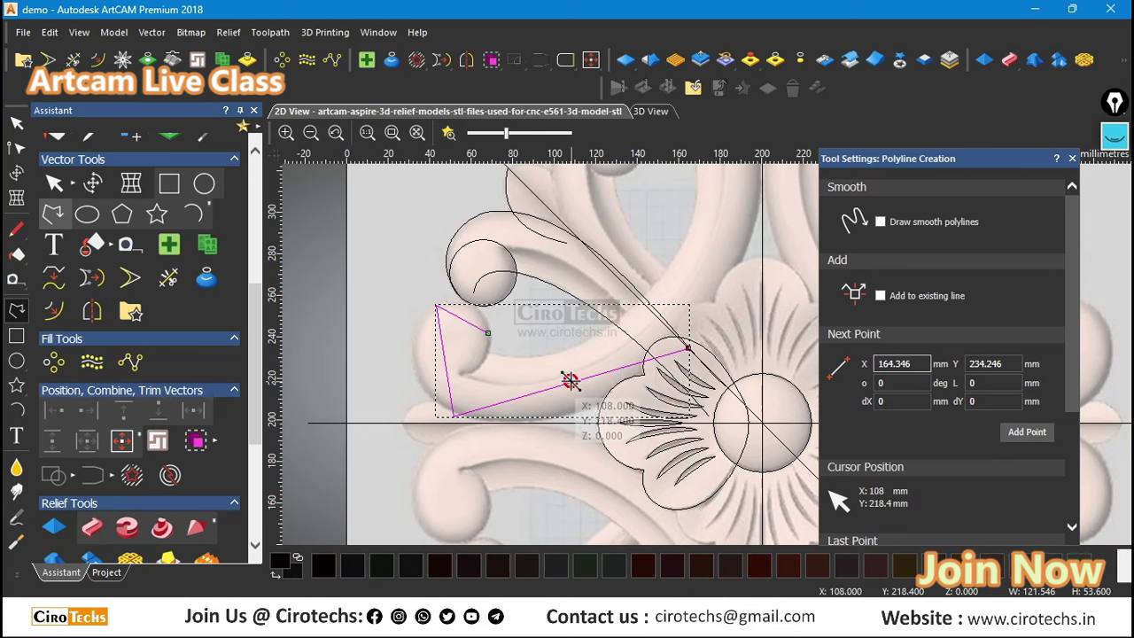
Step: Smooth the two intermediate nodes of the lower scroll's polyline
left_click(451, 413)
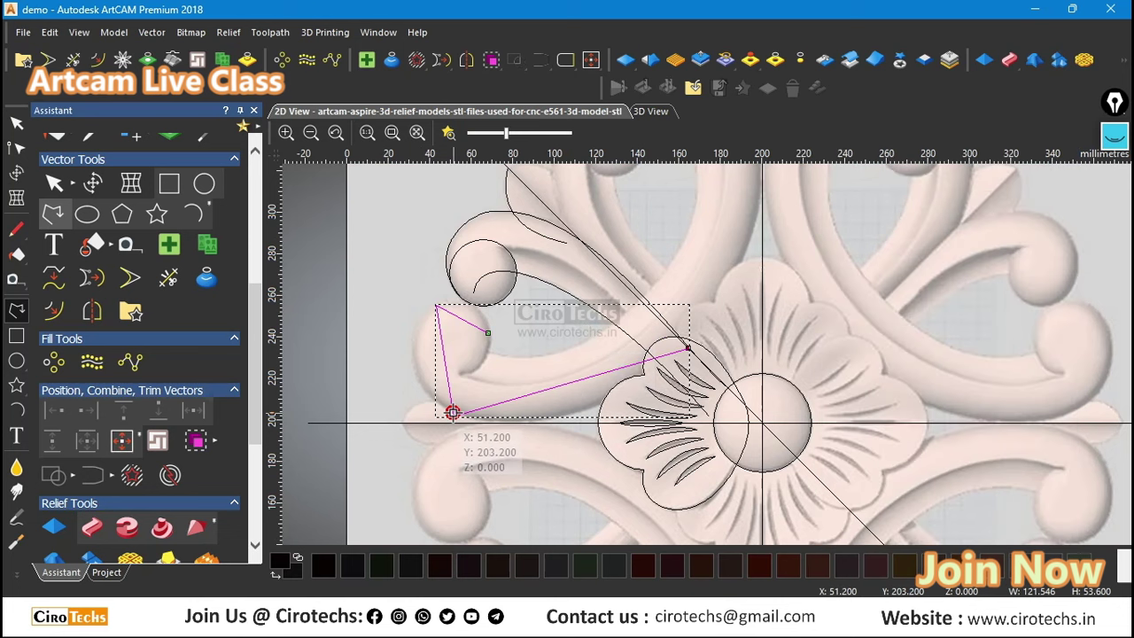
double_click(454, 417)
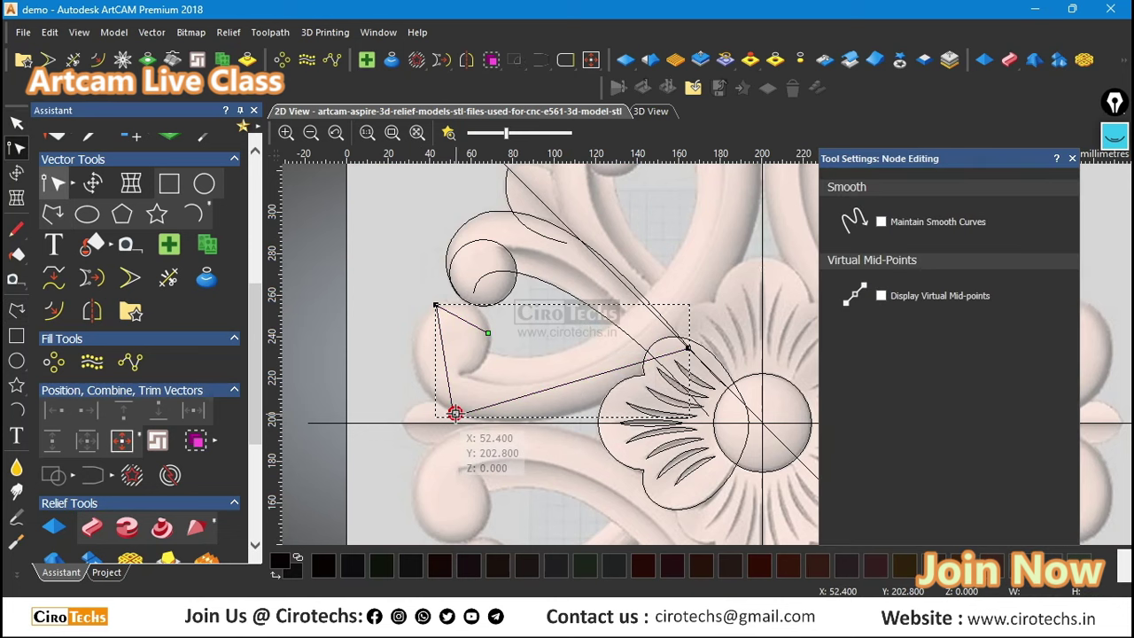
left_click(454, 414)
key("s")
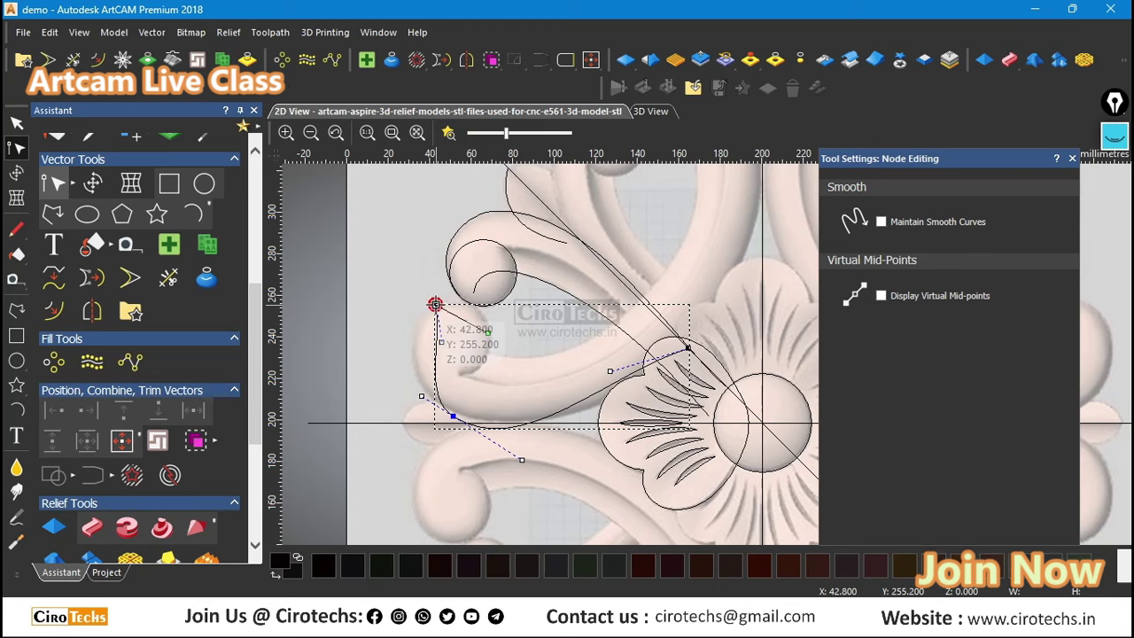
left_click(435, 305)
key("s")
Step: Pull the lower scroll curve's start handle straight up so the first span rounds the top of the scroll head
scroll(463, 324, "up", 2)
left_click_drag(476, 324, 502, 291)
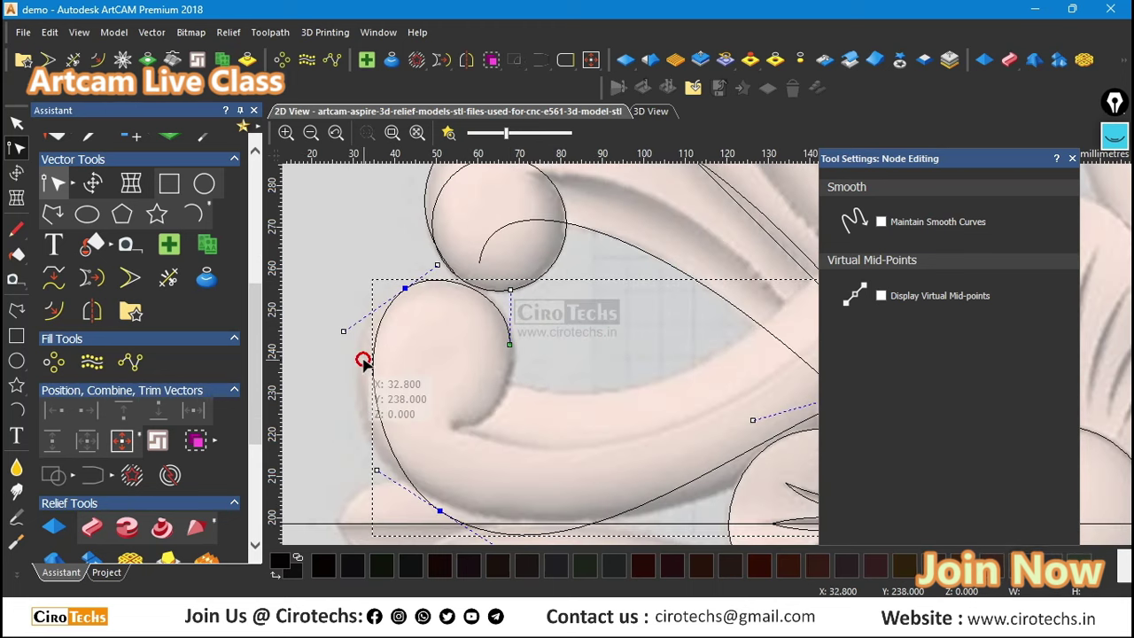
scroll(552, 455, "down", 2)
scroll(534, 417, "up", 2)
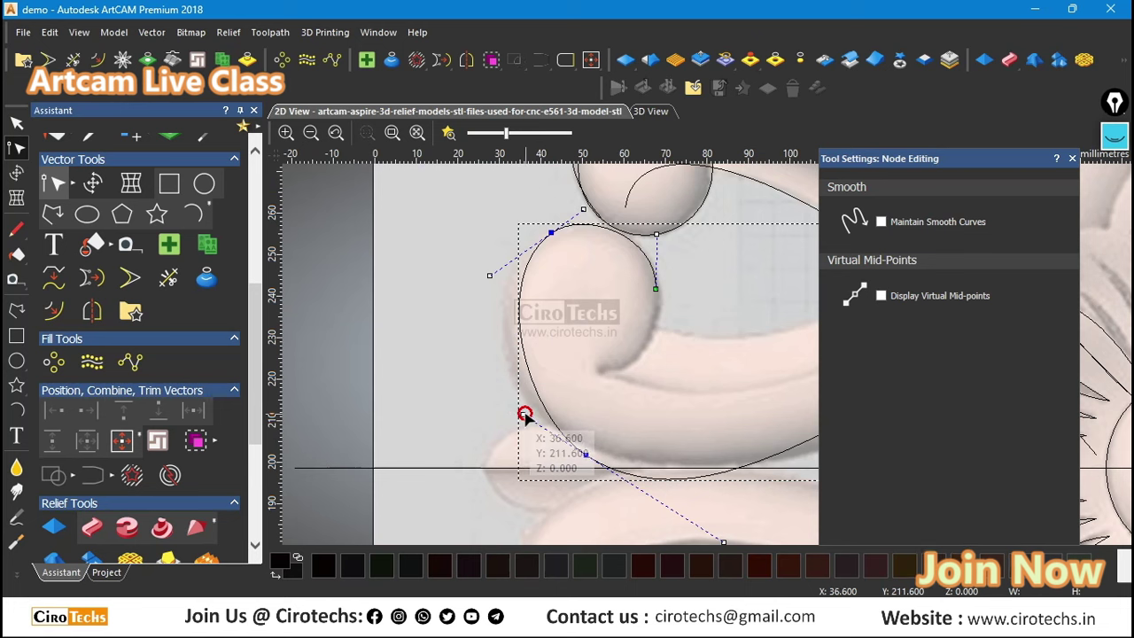
Step: Pull the upper handle of the lower scroll curve's bottom node out to X 22.4, Y 217 to fit the scroll's outer bulge
left_click_drag(523, 412, 486, 409)
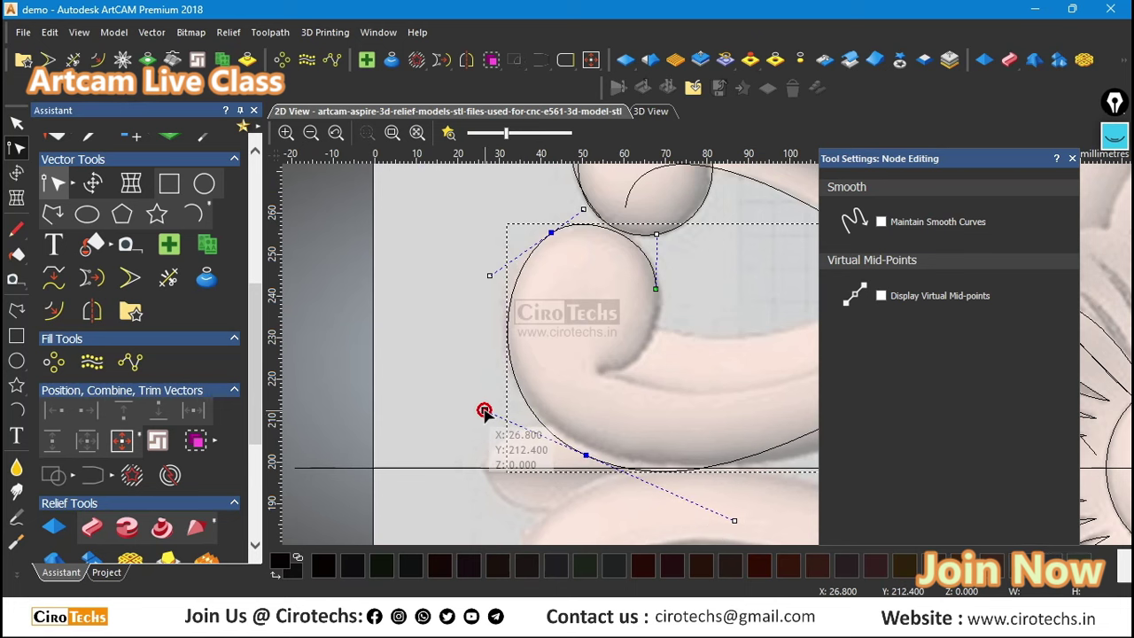
scroll(580, 456, "up", 2)
scroll(602, 435, "down", 2)
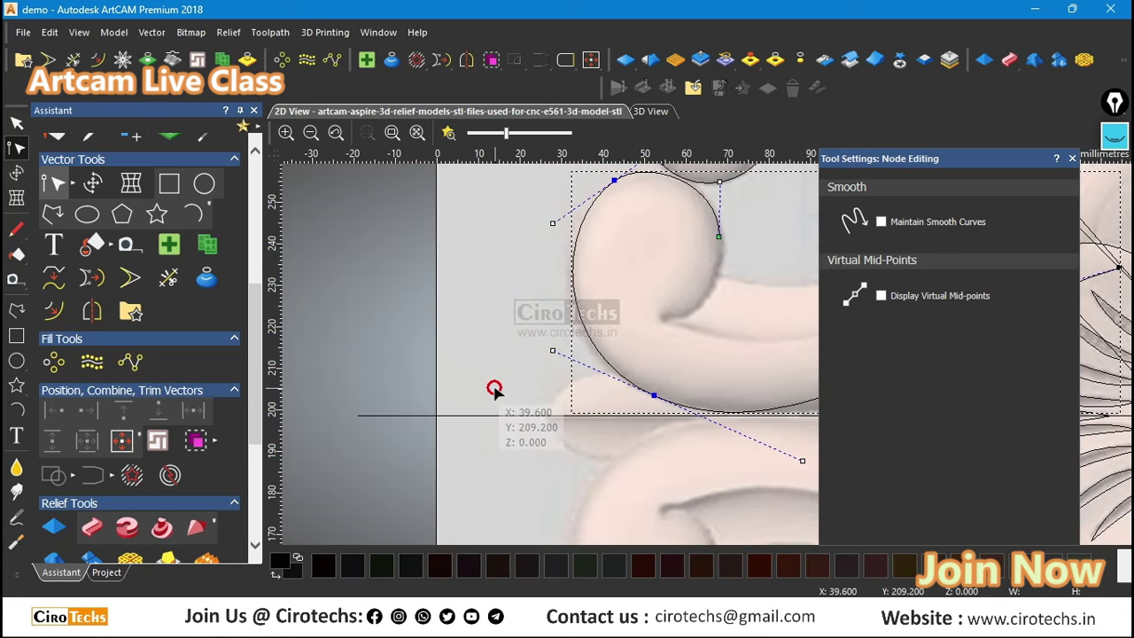
left_click_drag(547, 351, 529, 339)
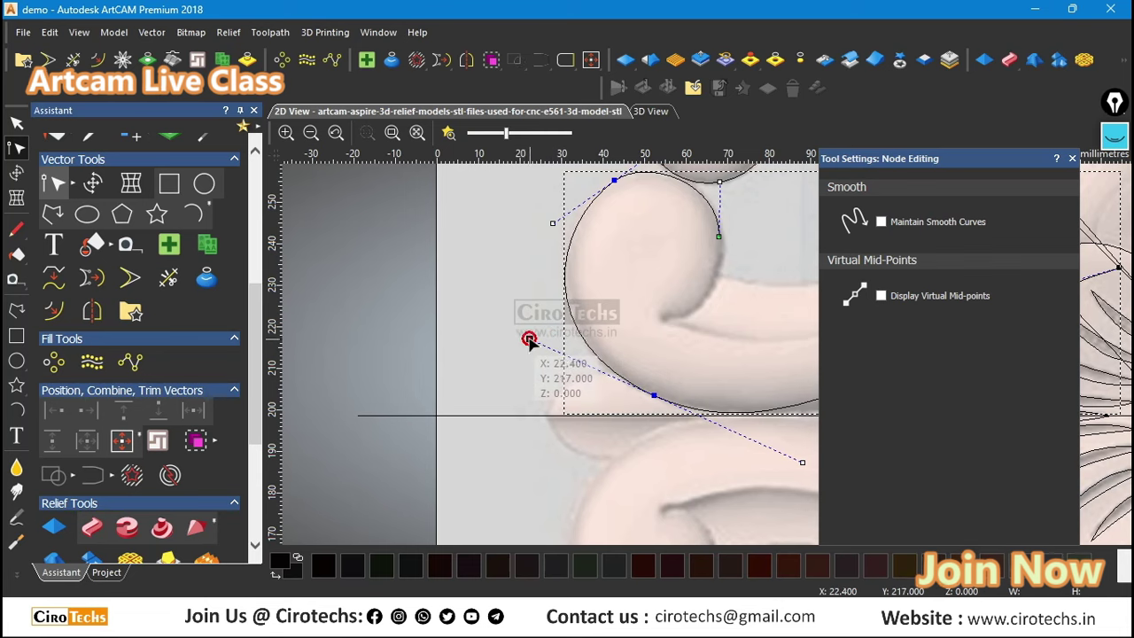
Step: Move the curve's end handle to X 131.2, Y 206.2 and the bottom node's other handle to X 91.6, Y 187.2
scroll(503, 315, "down", 2)
scroll(678, 315, "down", 2)
scroll(784, 335, "up", 4)
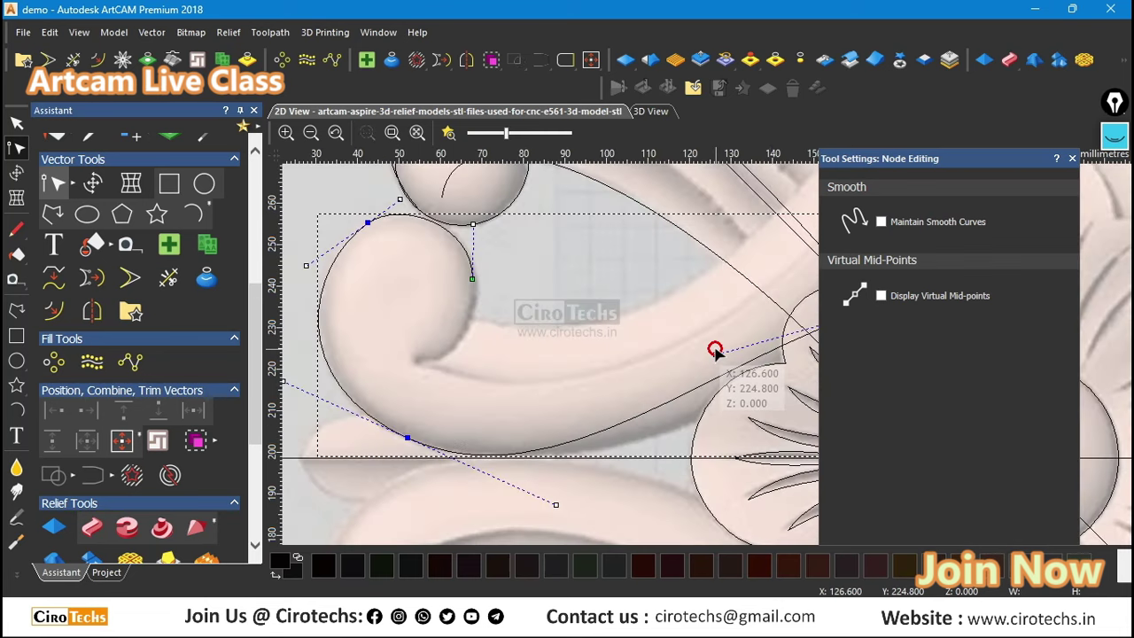
left_click_drag(714, 354, 733, 425)
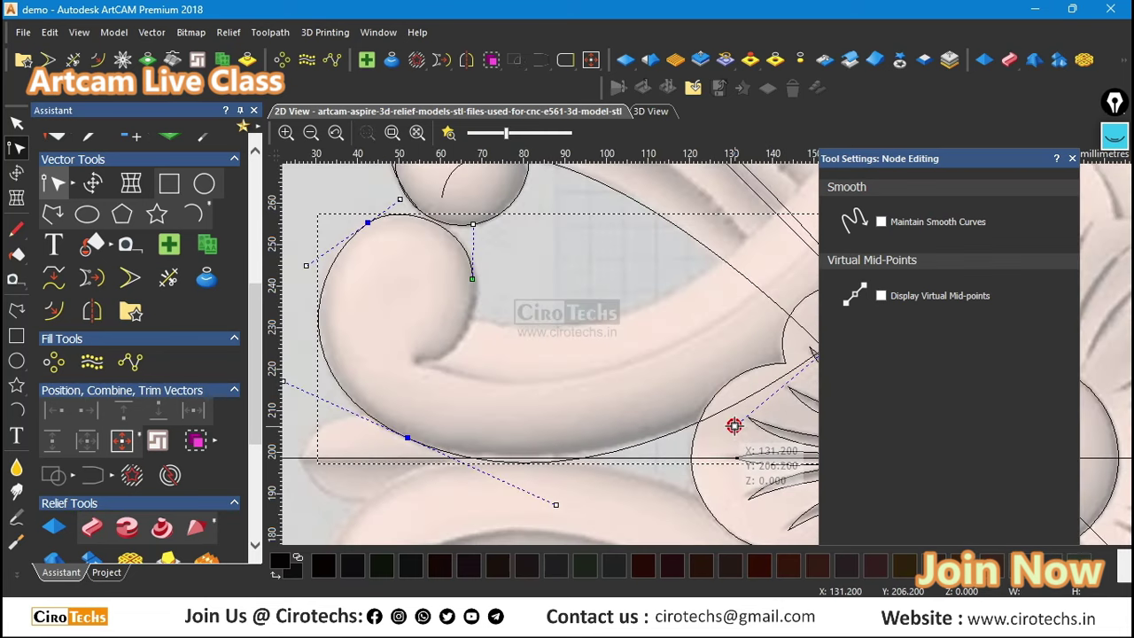
left_click_drag(557, 504, 569, 504)
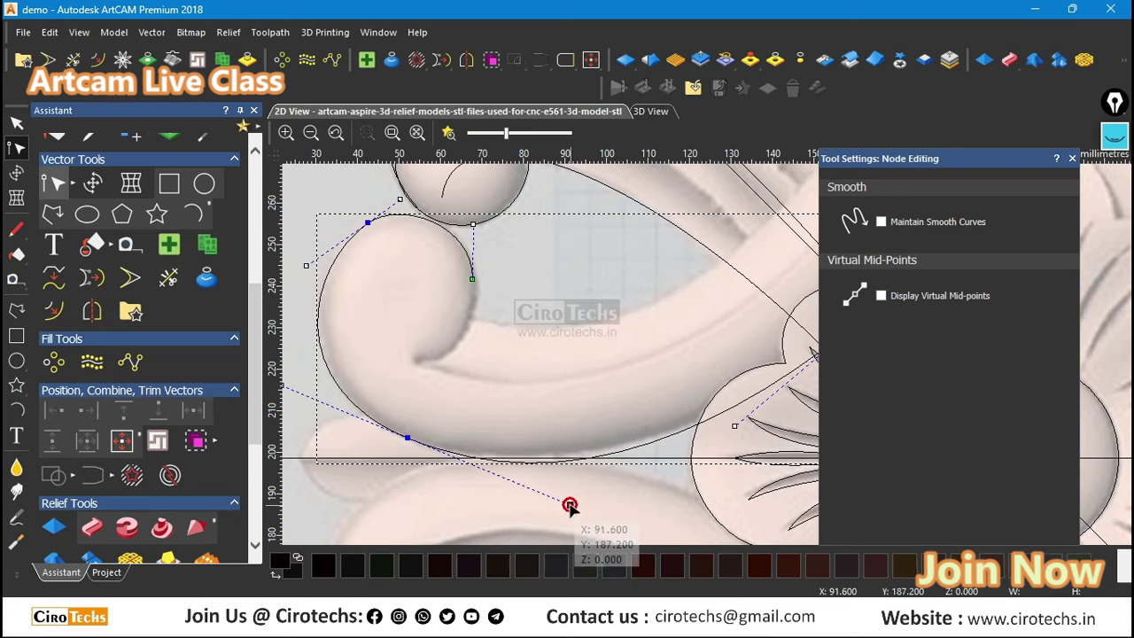
Step: Shift the scroll curve's bottom node to X 53, Y 203.8 and set its flower-side handle to X 89.6, Y 188
left_click(407, 437)
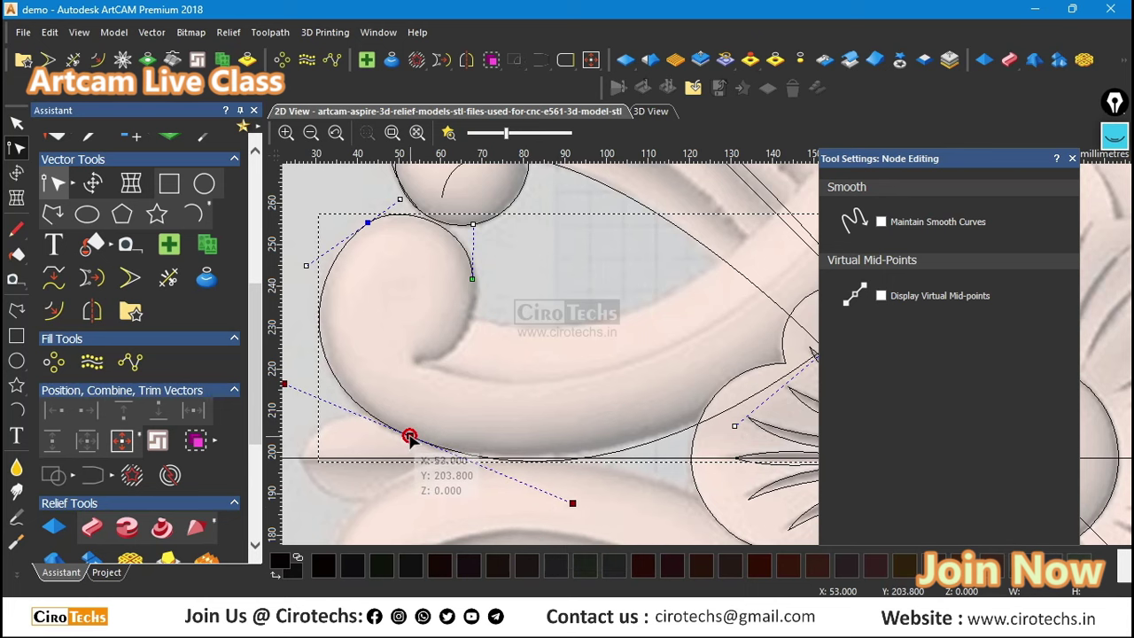
scroll(409, 436, "down", 2)
scroll(775, 339, "up", 2)
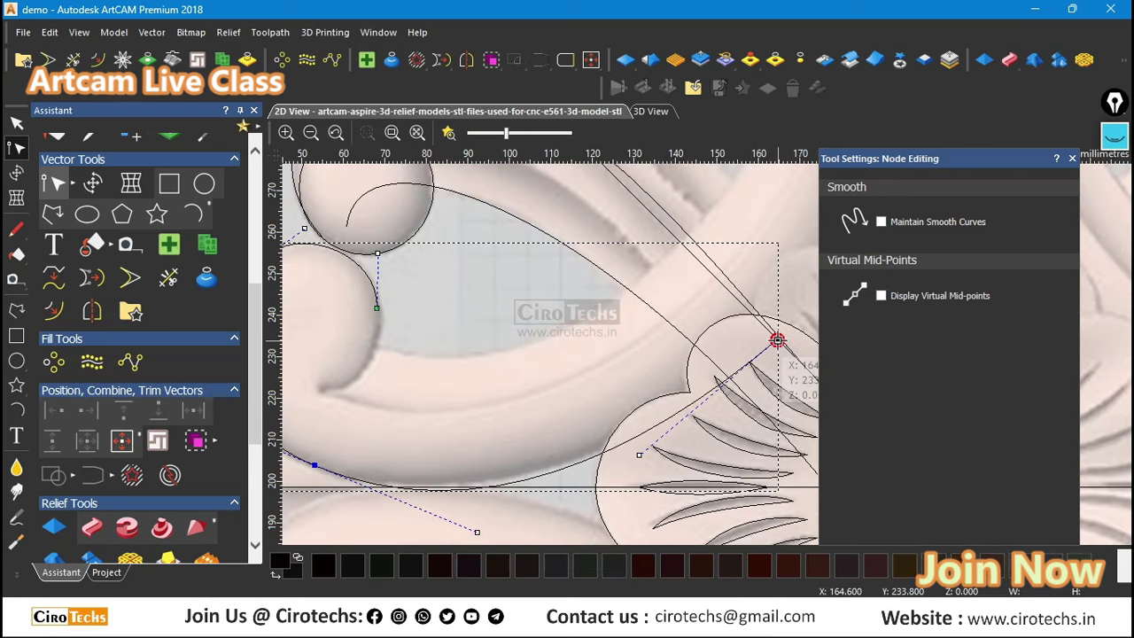
scroll(746, 334, "down", 1)
scroll(541, 481, "up", 1)
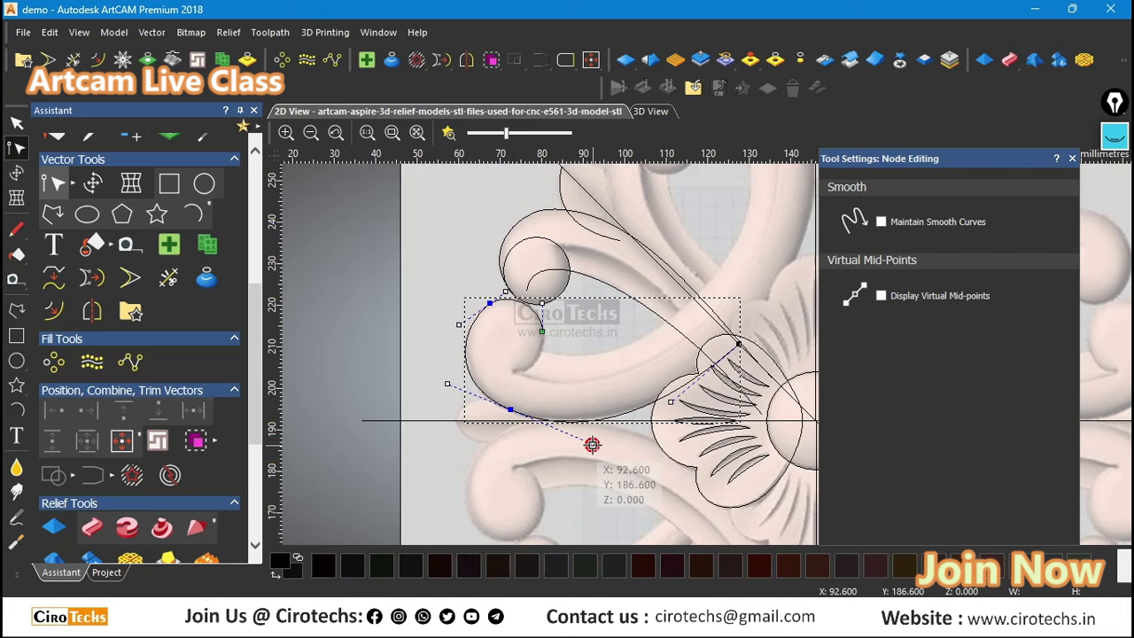
scroll(591, 445, "up", 2)
left_click_drag(592, 443, 580, 439)
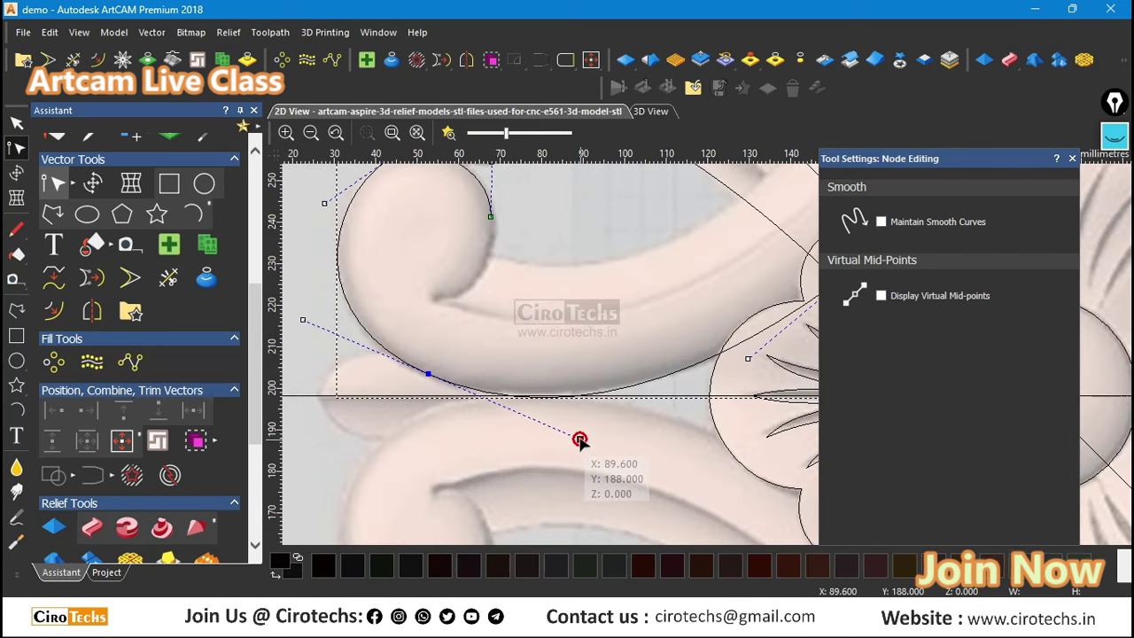
left_click(302, 317)
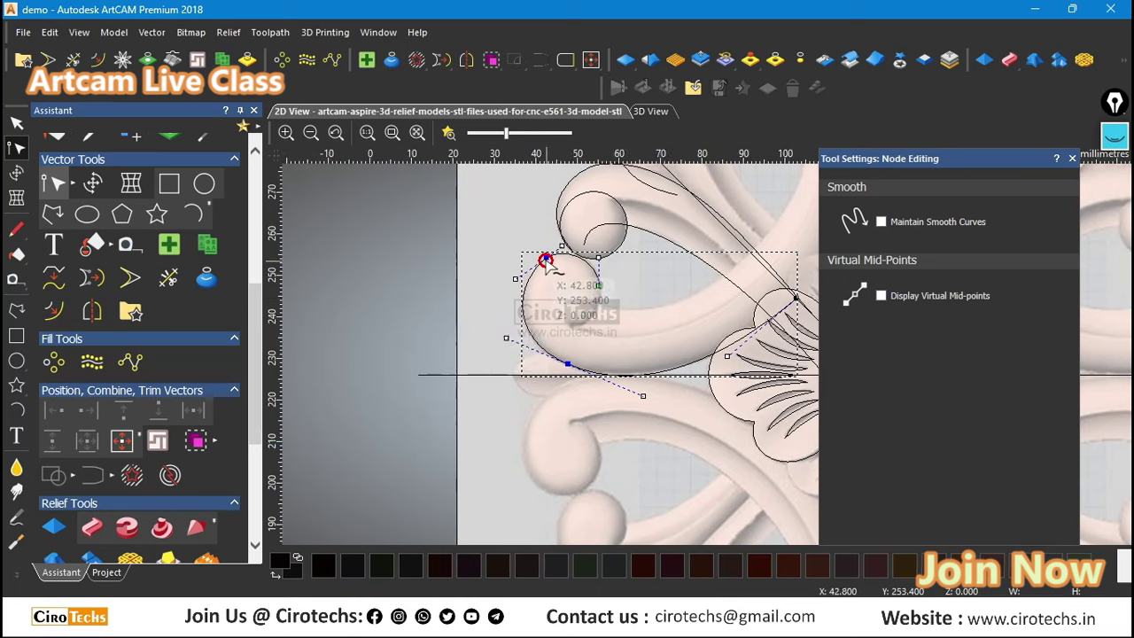
scroll(546, 261, "up", 2)
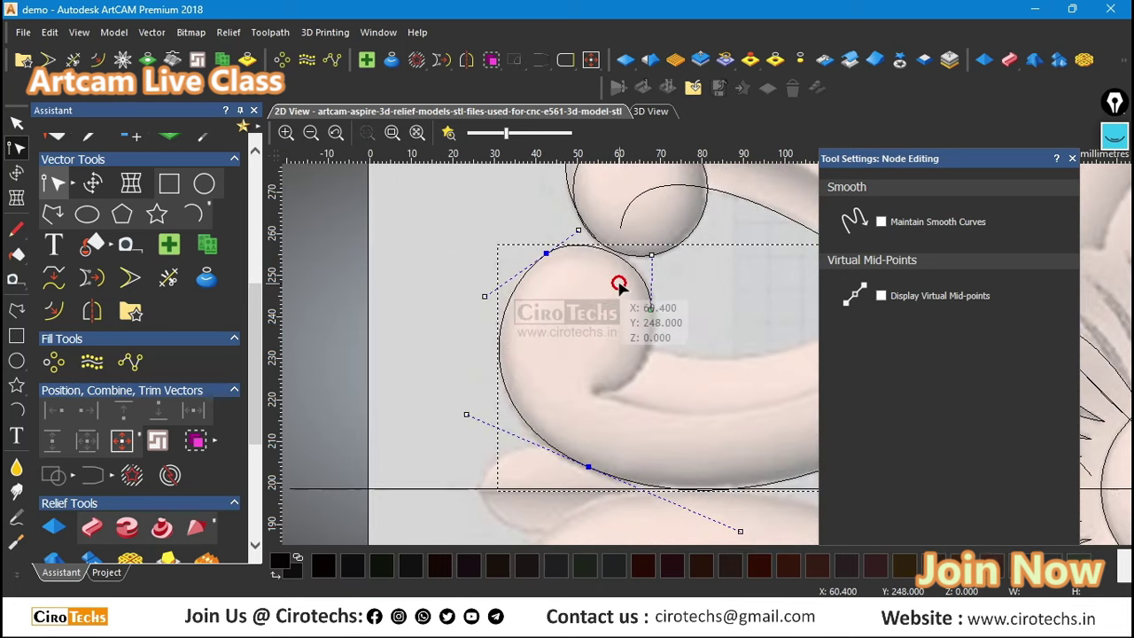
scroll(603, 285, "down", 2)
scroll(678, 324, "down", 2)
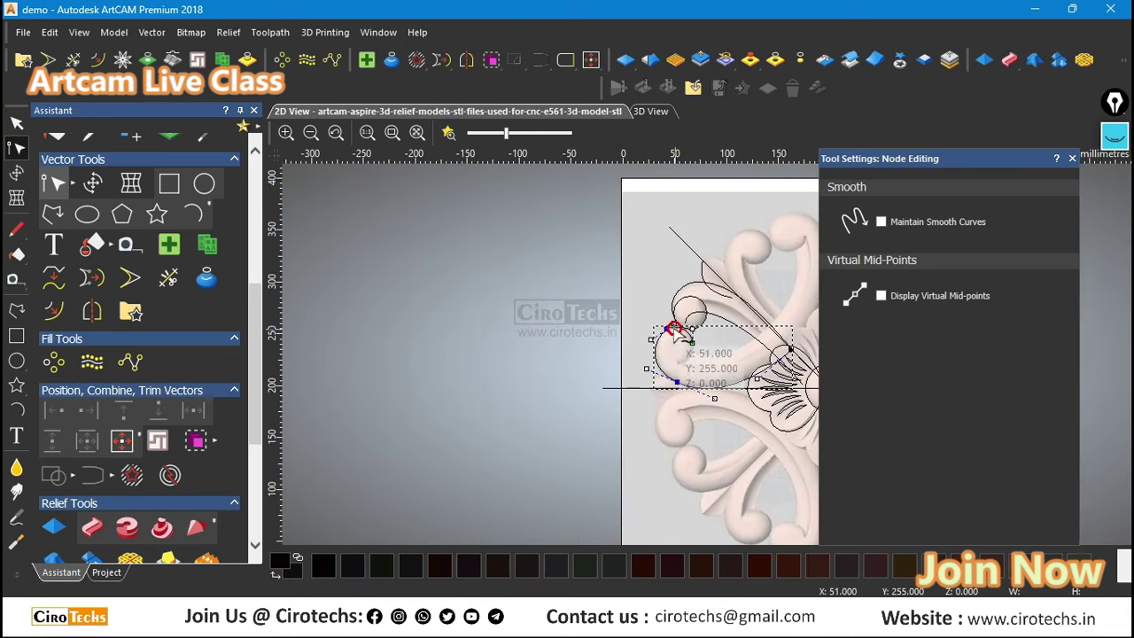
Step: Draw a straight polyline for the lower scroll's inner edge from X 141.3, Y 257.3 to X 56.6, Y 238.6
scroll(814, 351, "up", 2)
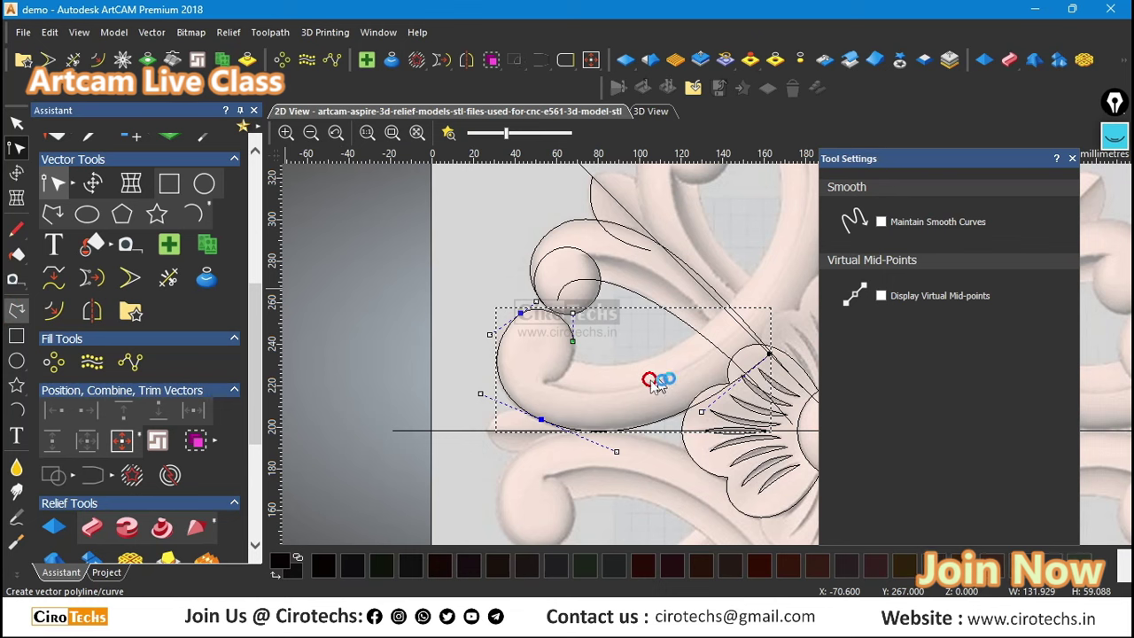
scroll(716, 331, "up", 2)
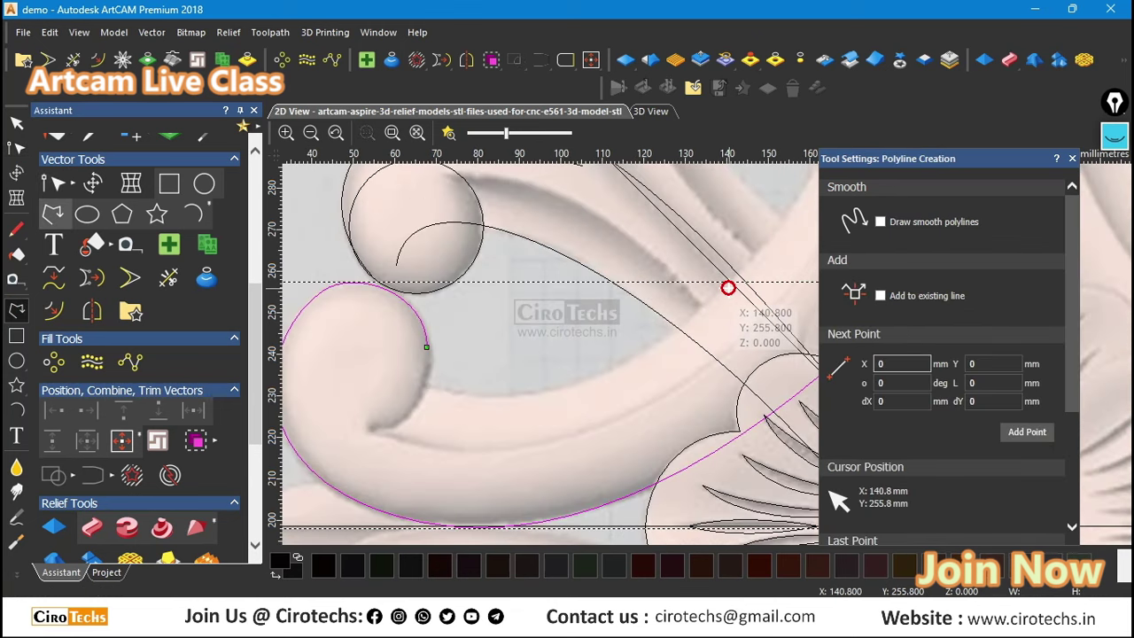
left_click(729, 282)
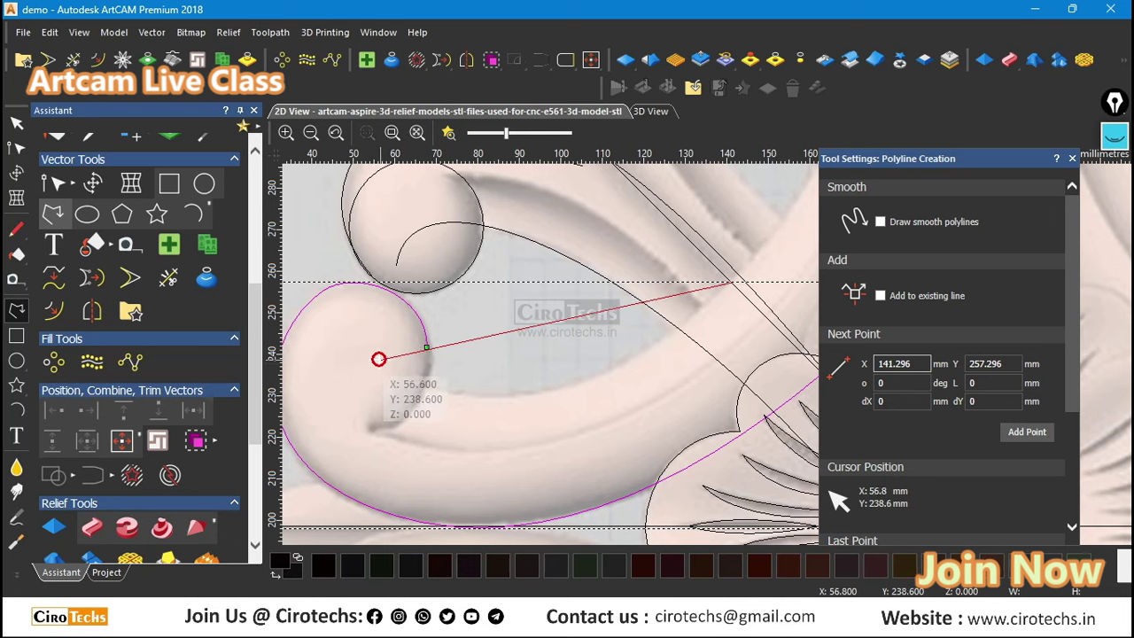
left_click(379, 359)
right_click(379, 360)
Step: Bend the new line along the scroll's inner edge with its two handles and move its end node to about X 60, Y 244
key("n")
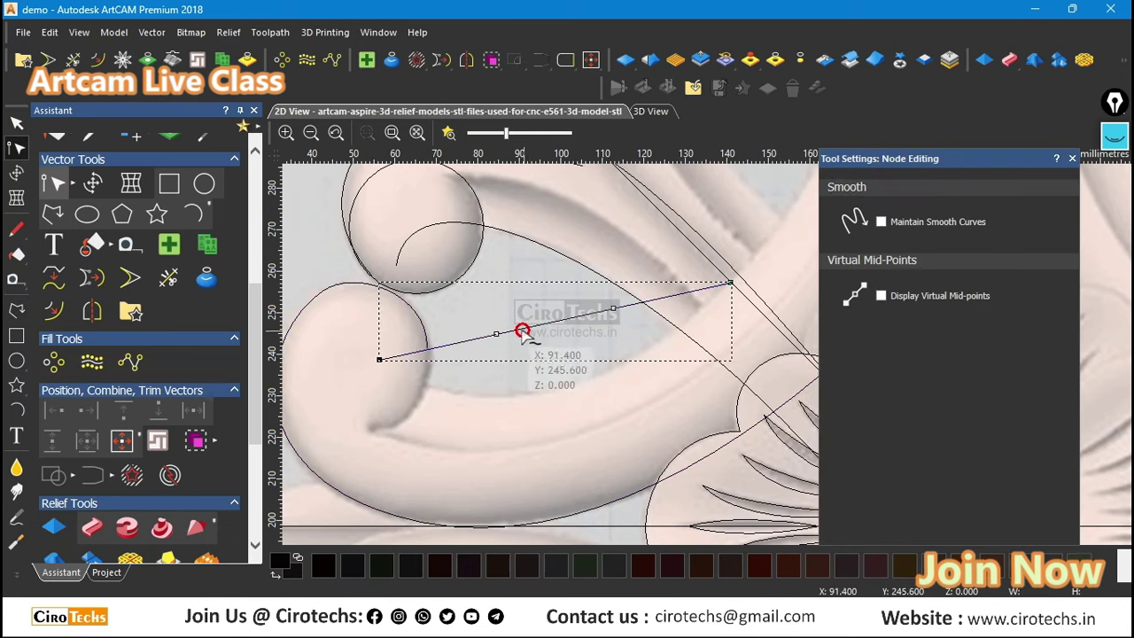
left_click_drag(496, 335, 468, 445)
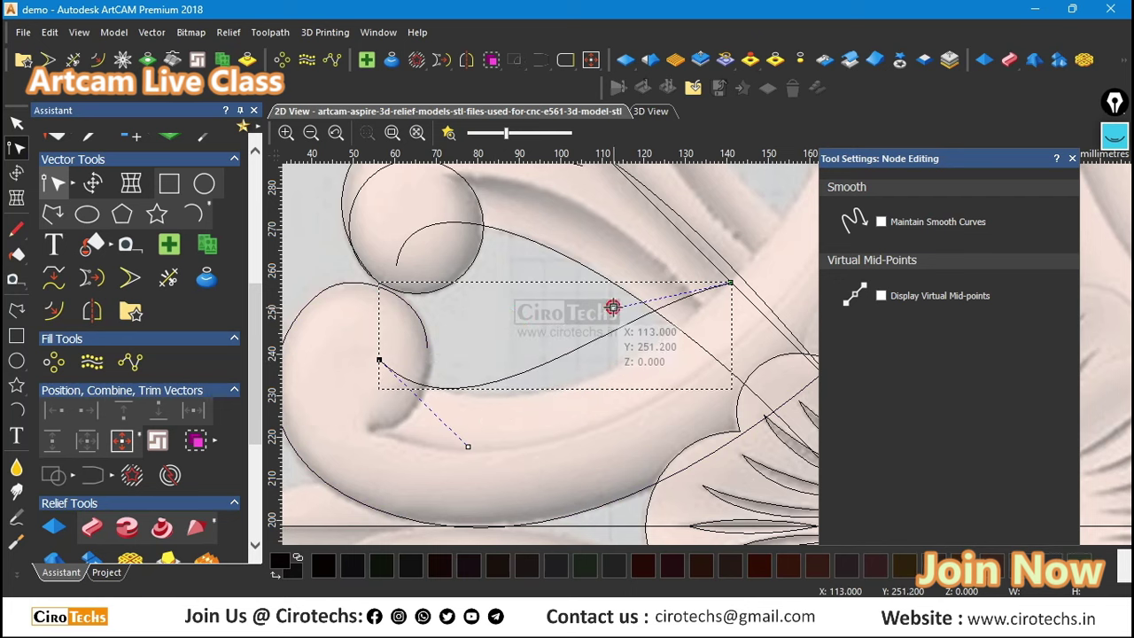
left_click_drag(612, 307, 666, 366)
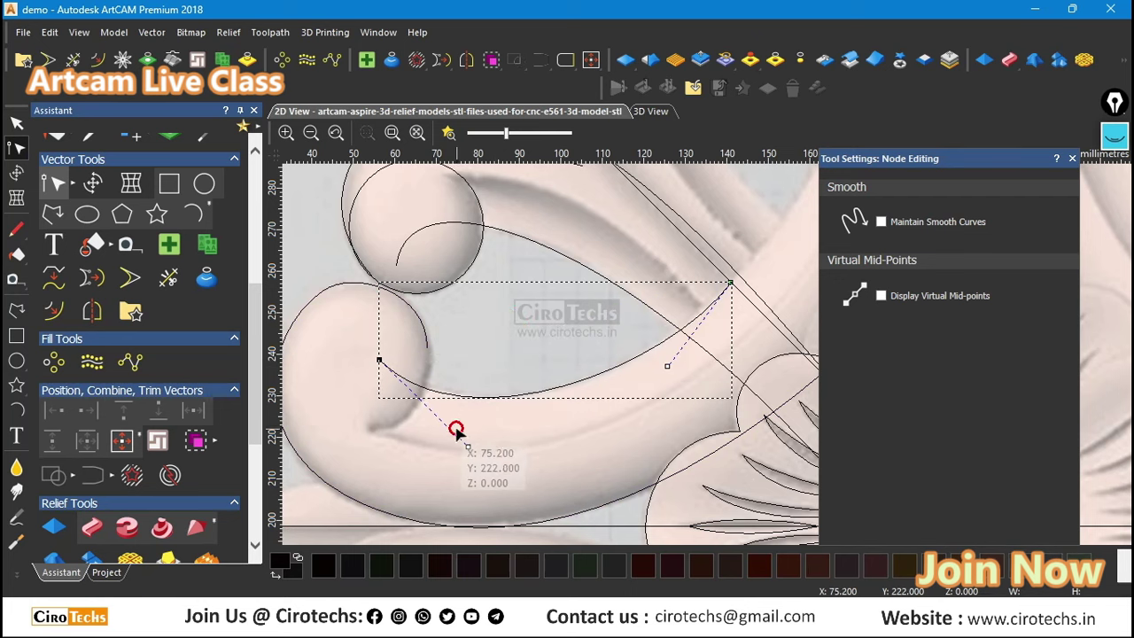
left_click_drag(466, 446, 421, 440)
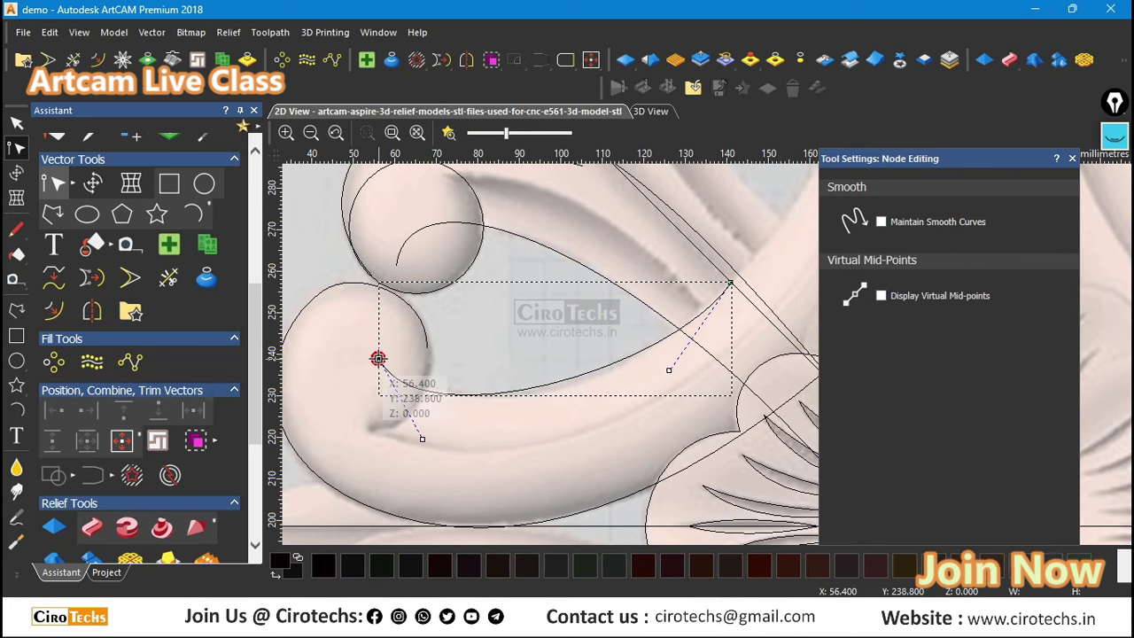
mouse_move(378, 358)
left_mouse_down()
mouse_move(402, 383)
mouse_move(375, 363)
mouse_move(392, 331)
mouse_move(409, 359)
mouse_move(369, 361)
mouse_move(470, 402)
mouse_move(411, 315)
left_mouse_up()
Step: Insert a node on the scroll's outer curve beside the upper ball and delete the curve's start node at X 68, Y 241.2
left_click(406, 298)
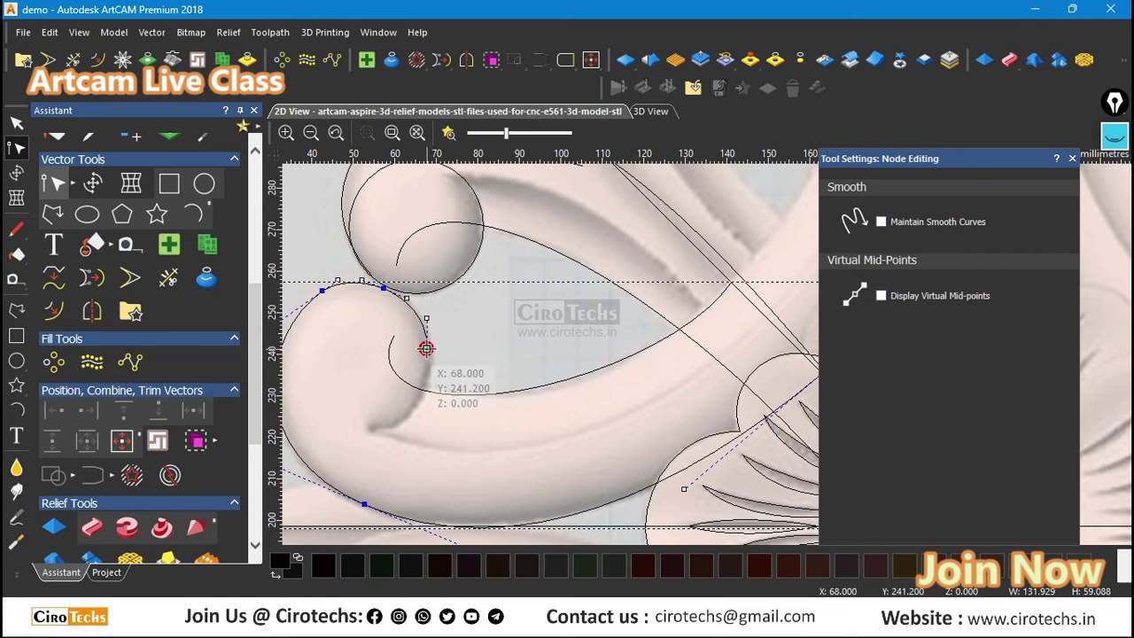
key("n")
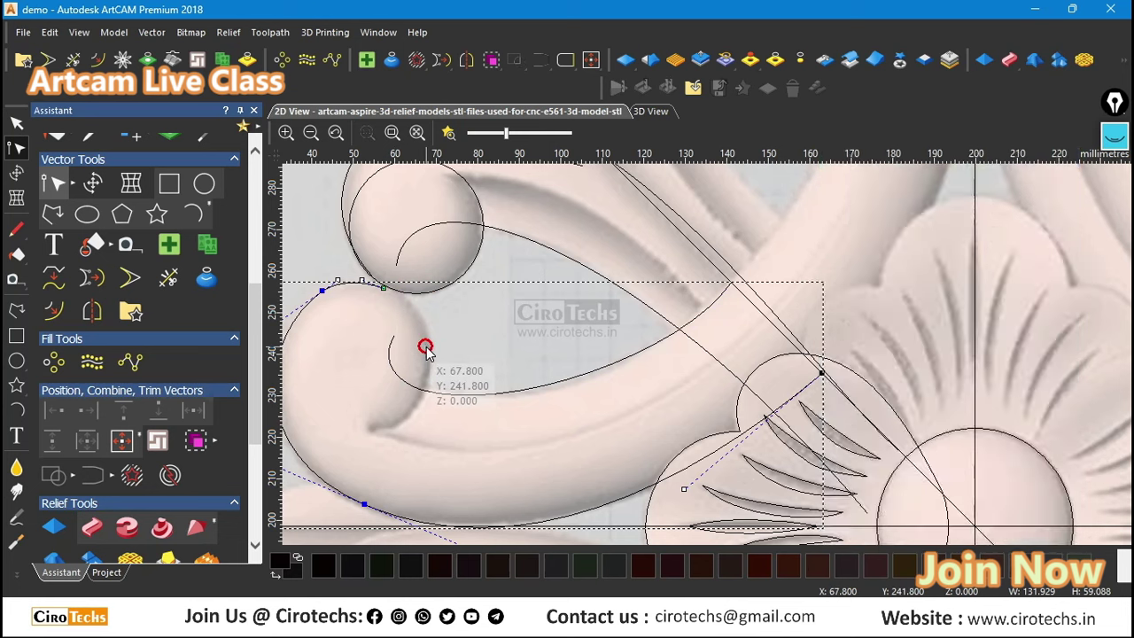
scroll(425, 346, "down", 1)
Step: Refine the inner edge curve, moving its middle node's handle to about X 89, Y 222 and its end handle to X 57.2, Y 240
left_click(664, 357)
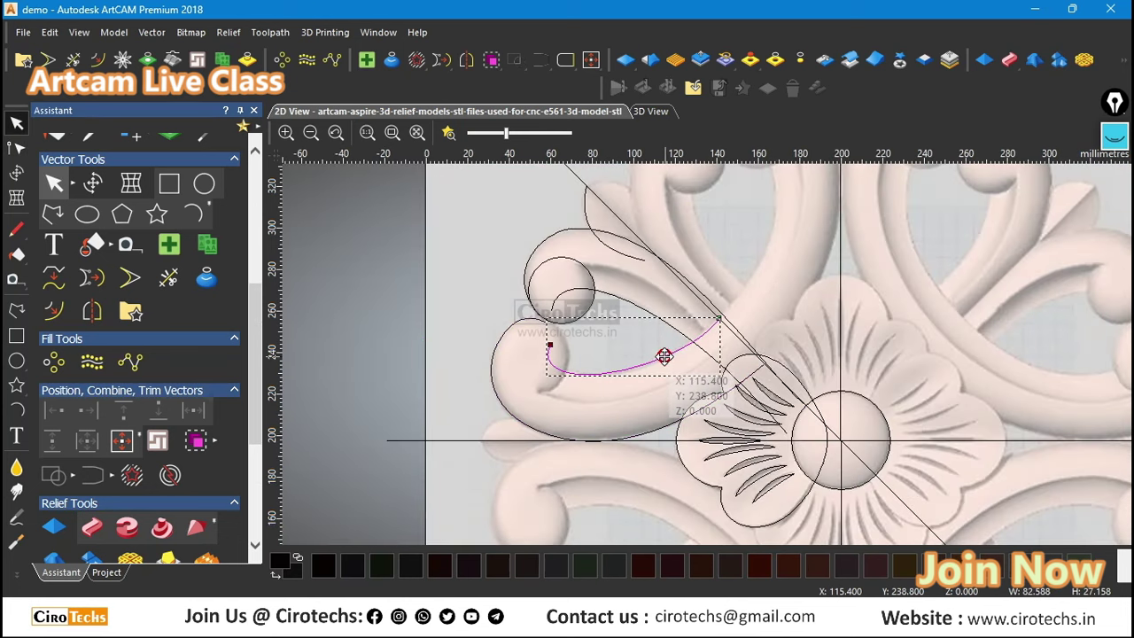
key("n")
scroll(660, 359, "up", 1)
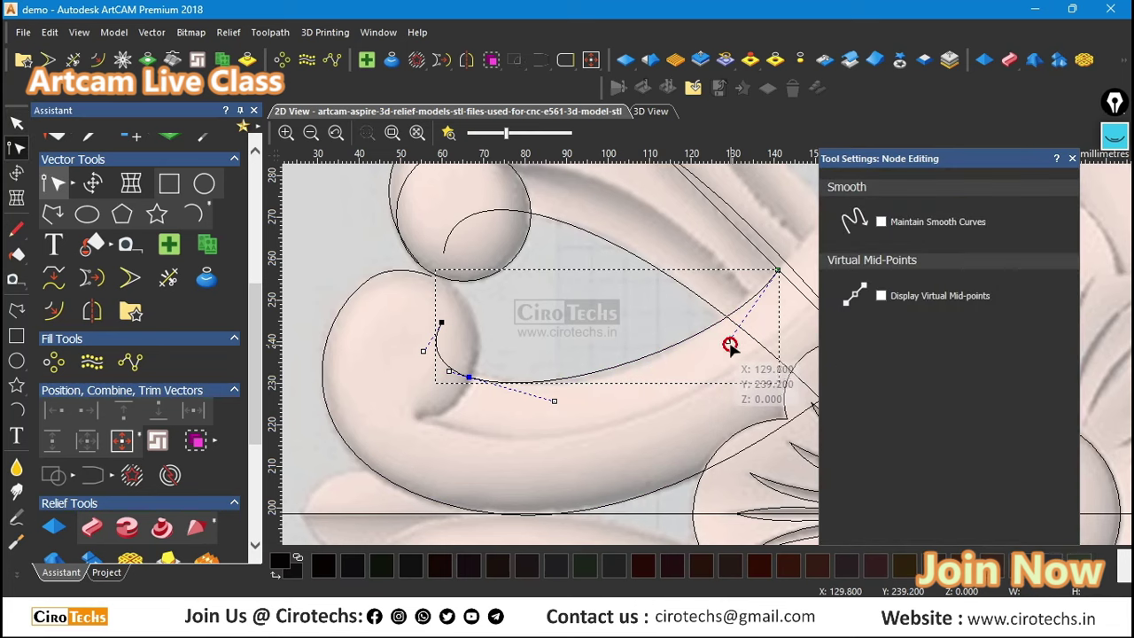
left_click_drag(552, 400, 560, 414)
left_click_drag(433, 357, 433, 343)
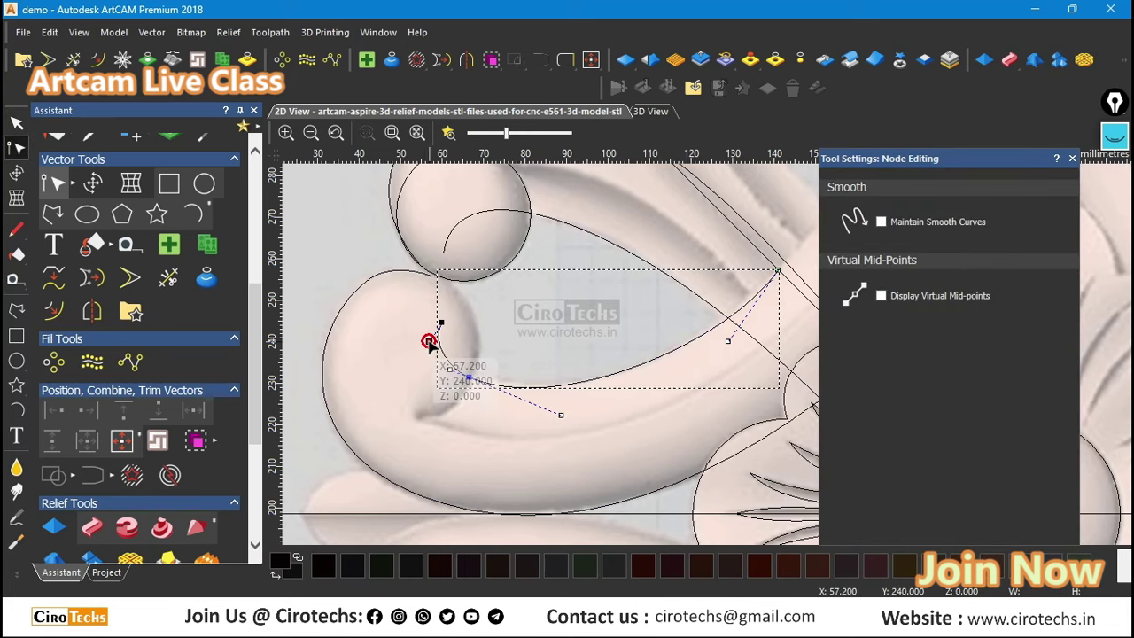
Step: Insert a node at about X 33, Y 243 on the outer scroll curve and delete the one at X 42.8, Y 255.3
left_click(409, 270)
scroll(408, 269, "up", 1)
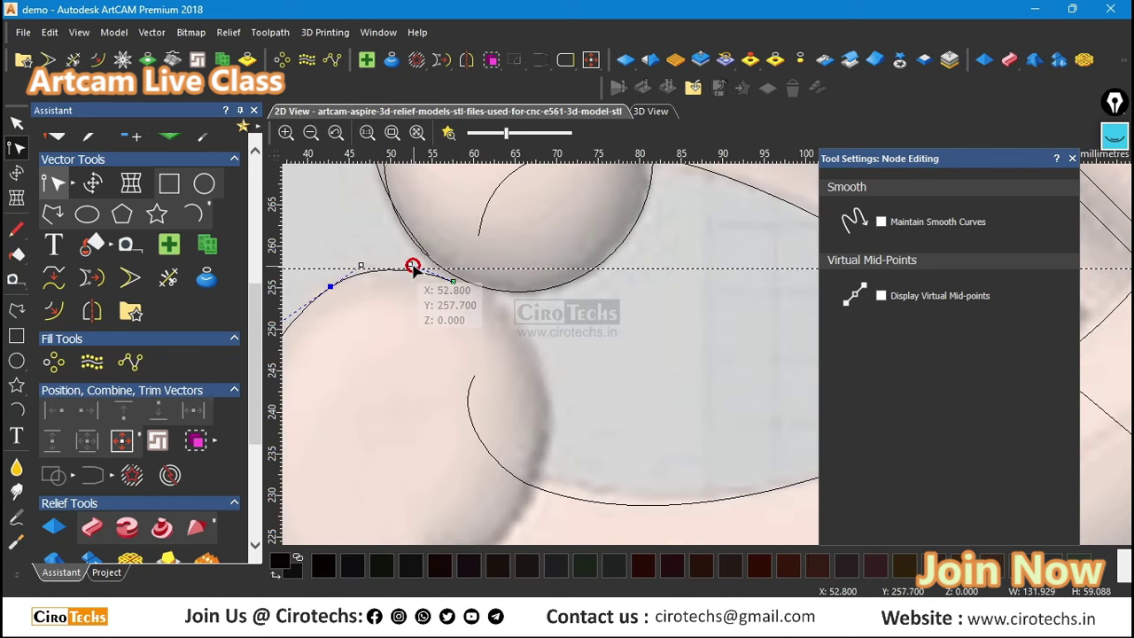
scroll(416, 293, "down", 1)
scroll(431, 321, "up", 1)
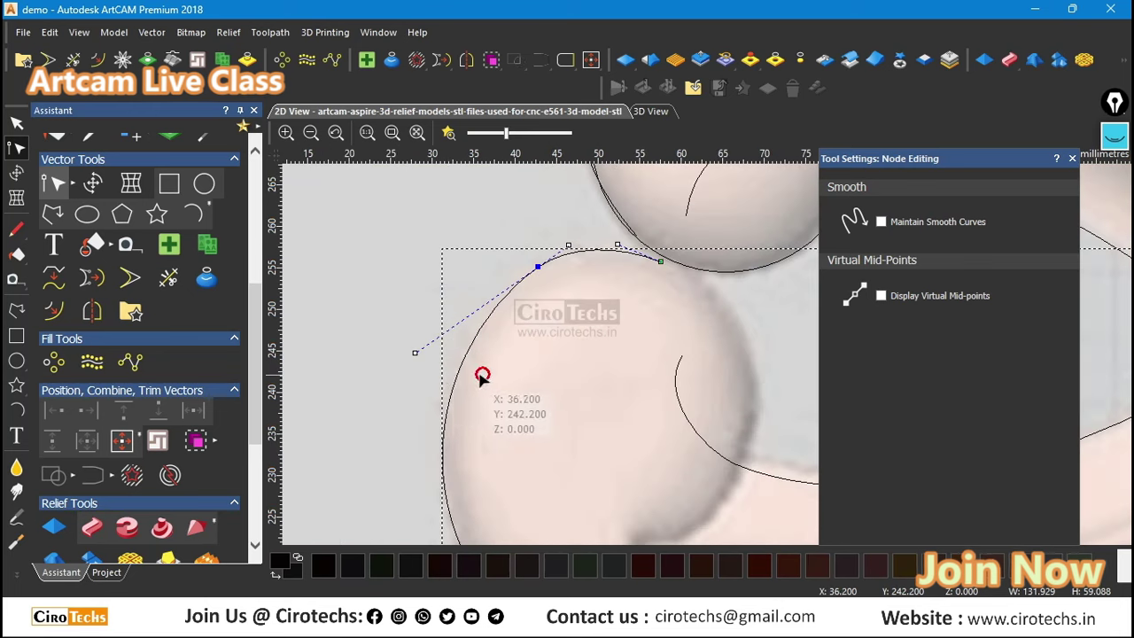
left_click_drag(416, 352, 412, 335)
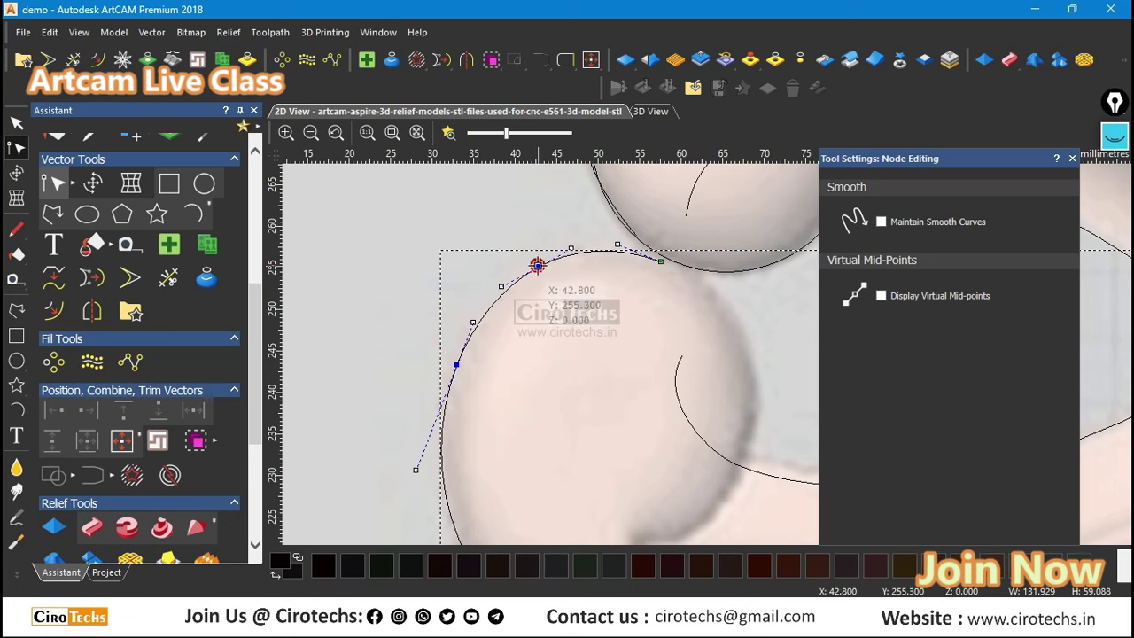
key("d")
Step: Pull the outer scroll curve's start handle to about X 42, Y 260 and finish node editing
left_click_drag(617, 244, 532, 227)
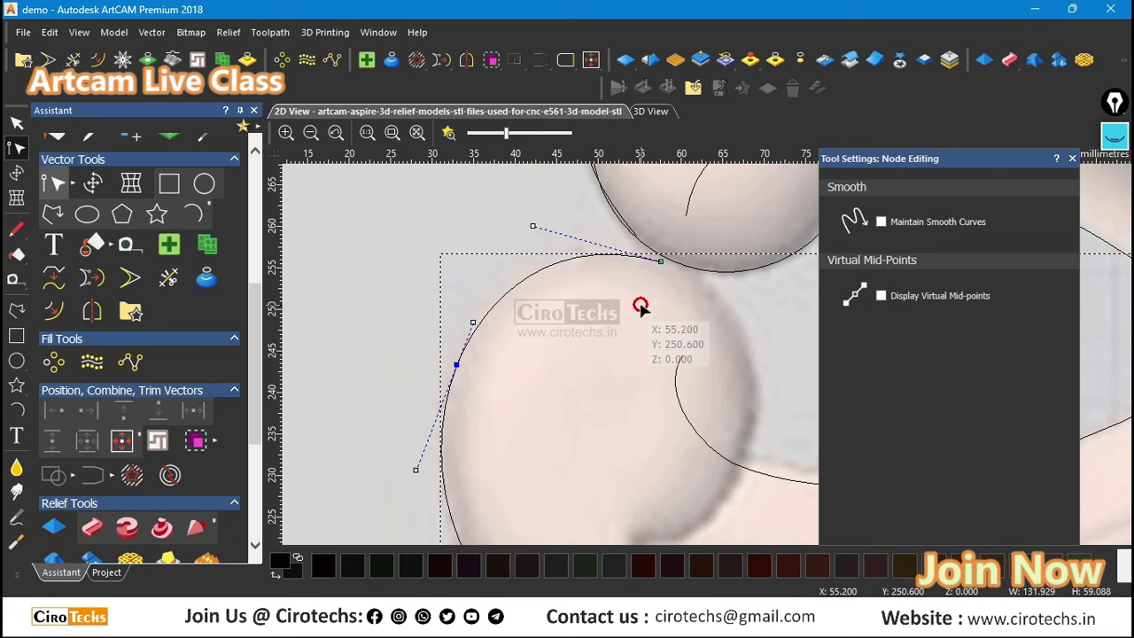
scroll(634, 307, "down", 6)
key("n")
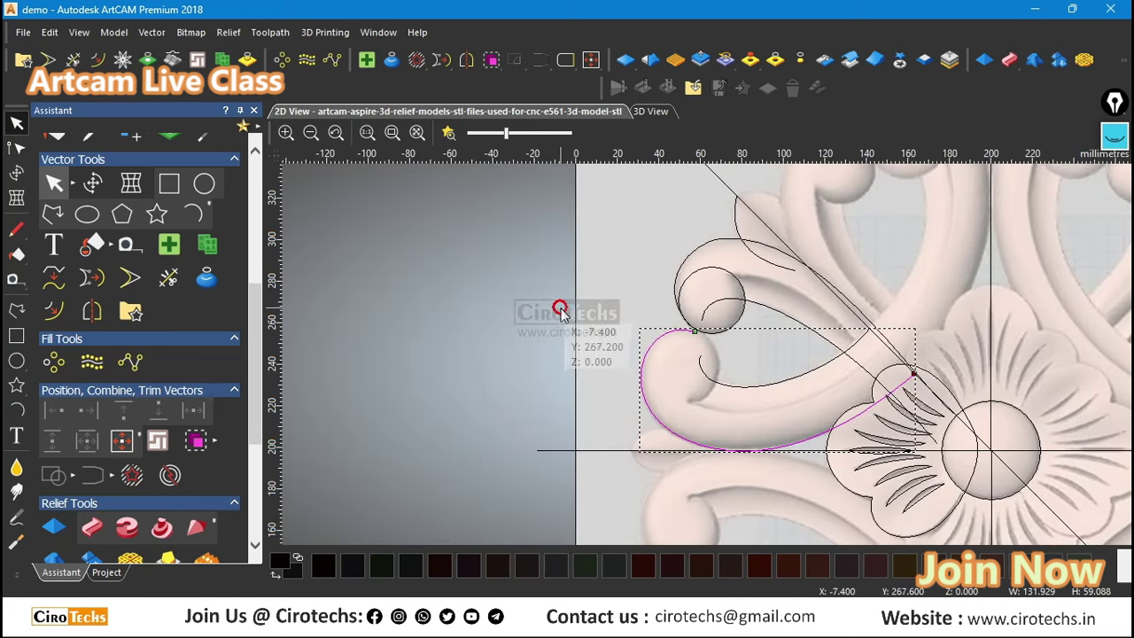
Step: Open the Mirror tool and place its dialog clear of the traced vectors
left_click_drag(642, 260, 813, 409)
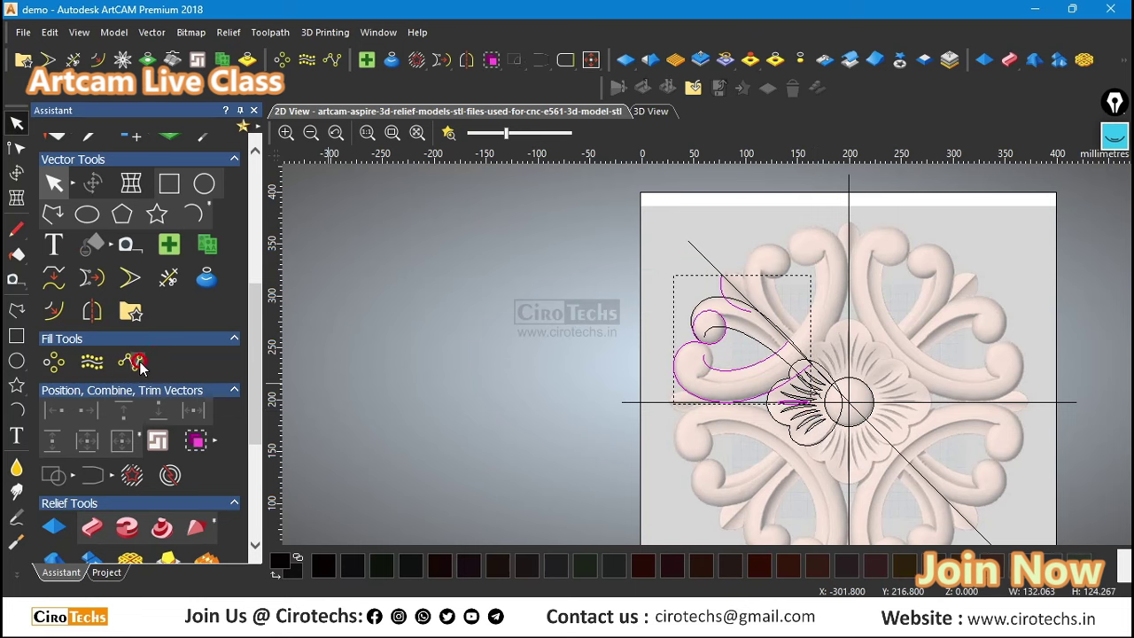
left_click(470, 335)
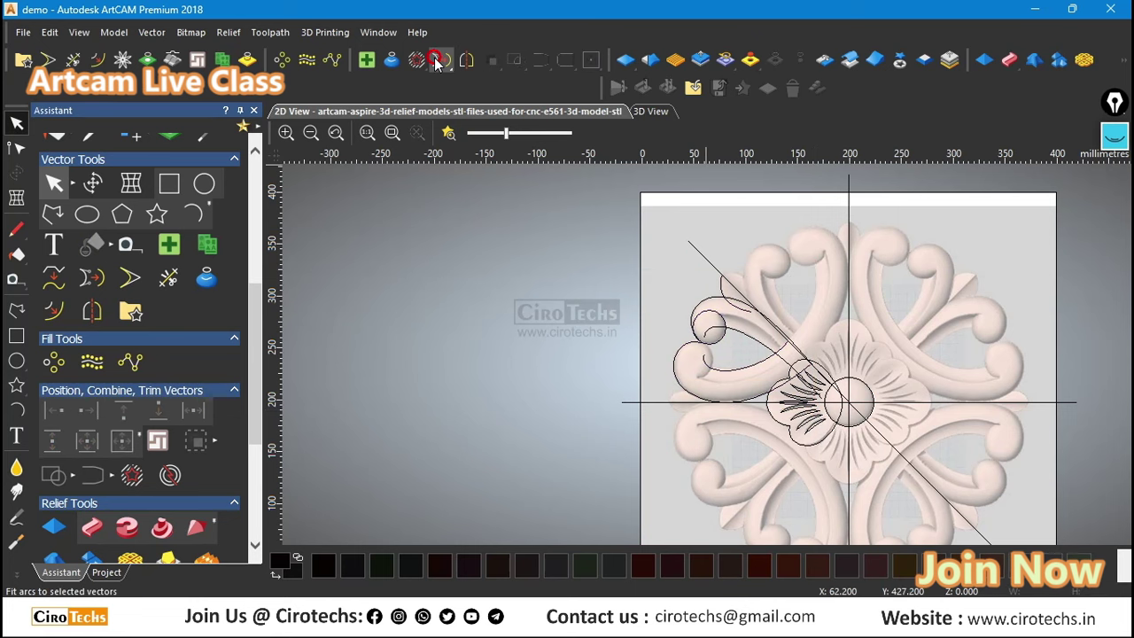
left_click(467, 59)
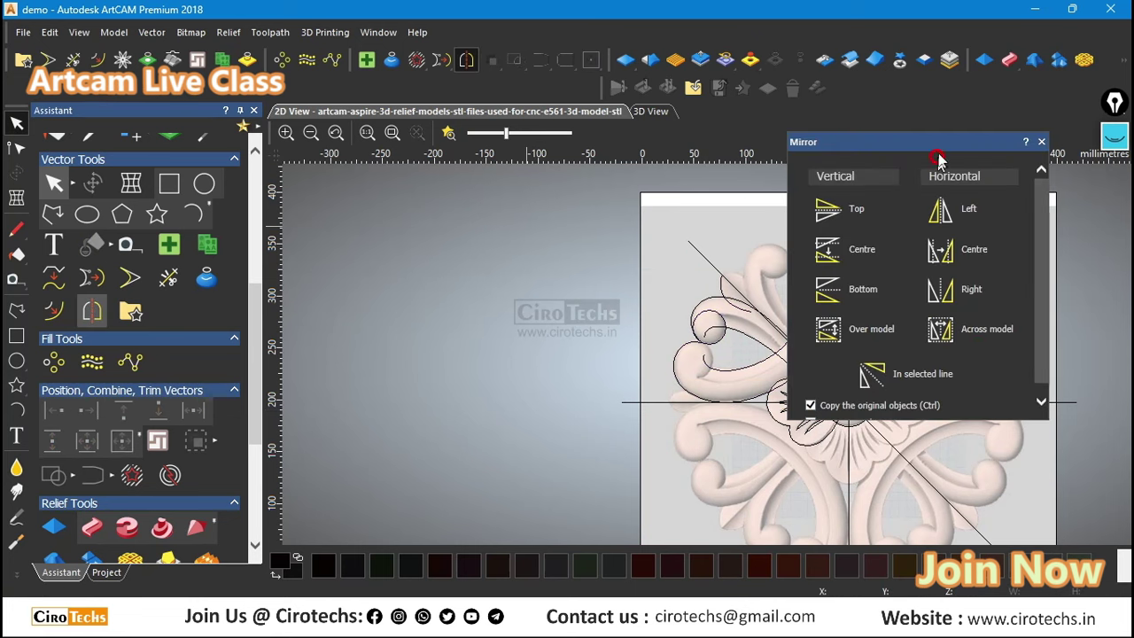
left_click_drag(936, 146, 492, 165)
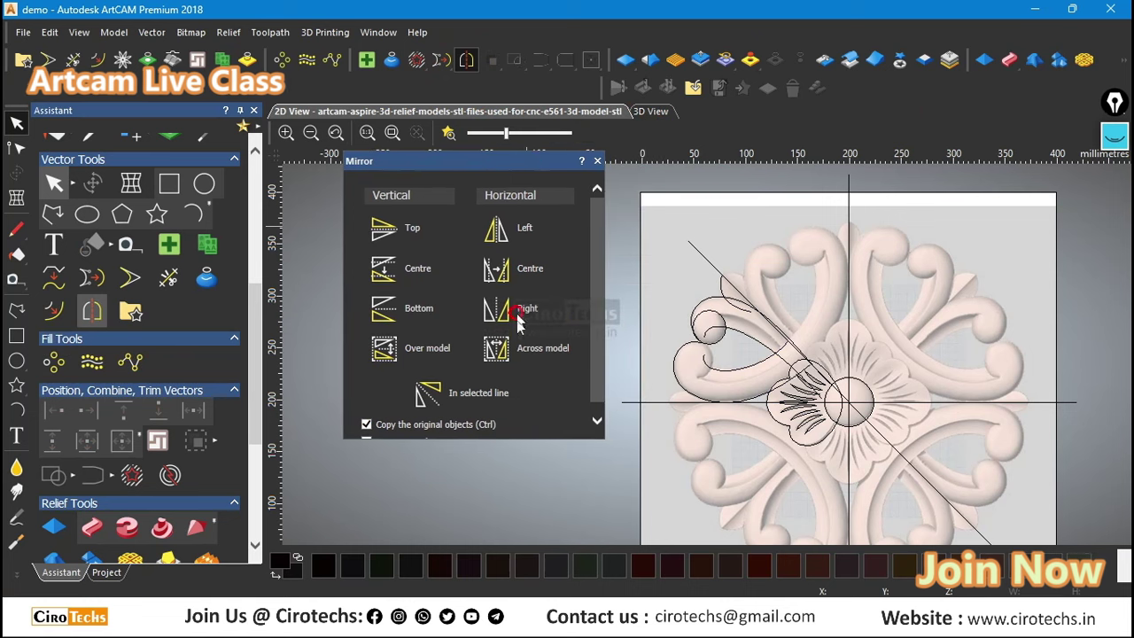
Step: Try to mirror in the selected line with only the diagonal guide line selected
left_click(494, 394)
left_click(608, 336)
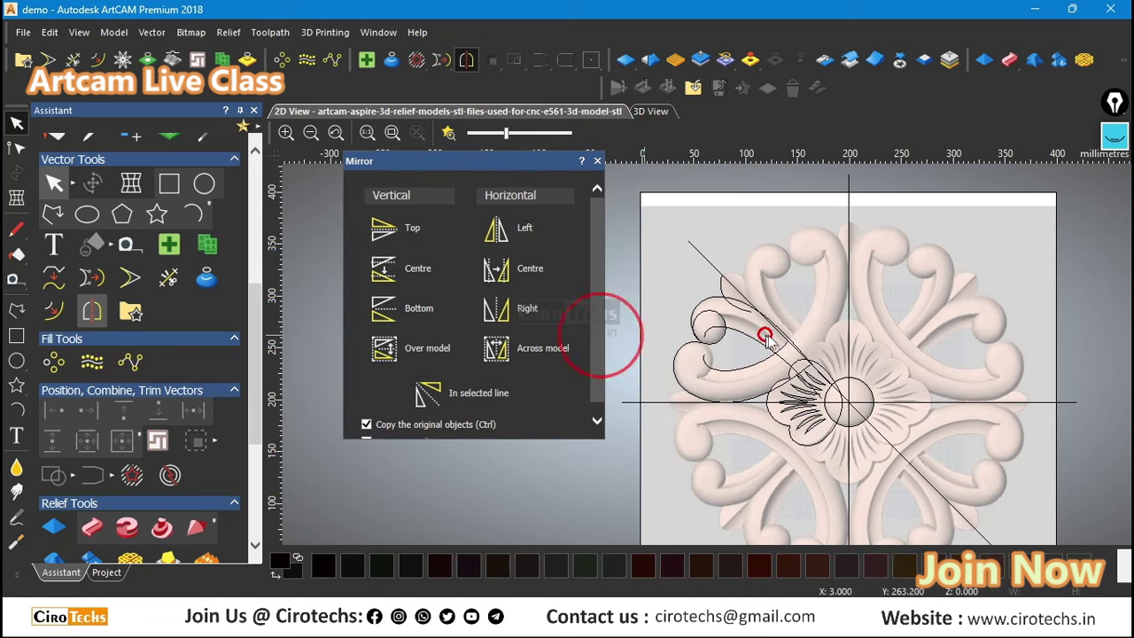
left_click(709, 260)
left_click(444, 395)
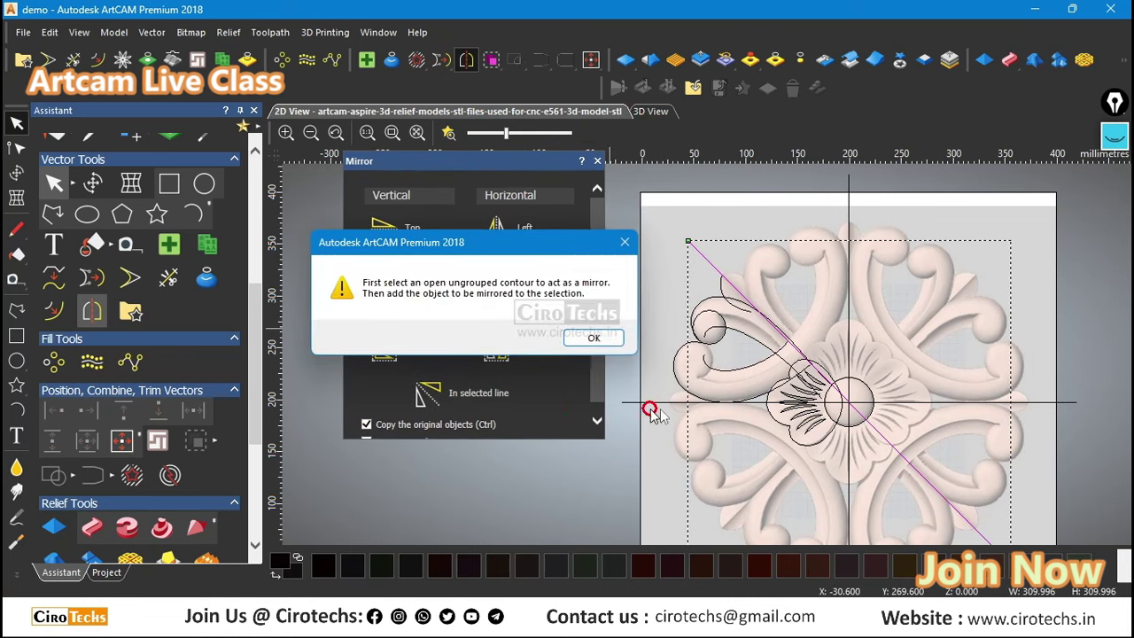
left_click(609, 340)
Step: Copy the upper ball's circle onto the lower scroll ball, centred at about X 52.3, Y 238.1
scroll(820, 328, "up", 3)
scroll(770, 321, "down", 2)
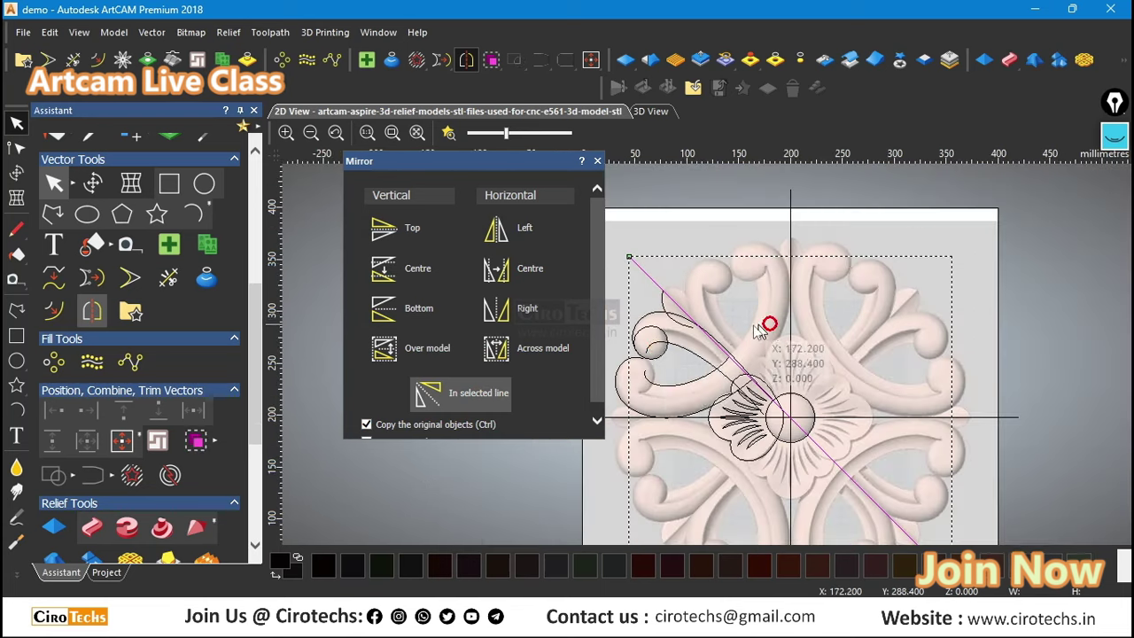
scroll(645, 353, "up", 2)
scroll(734, 405, "down", 2)
scroll(722, 409, "up", 2)
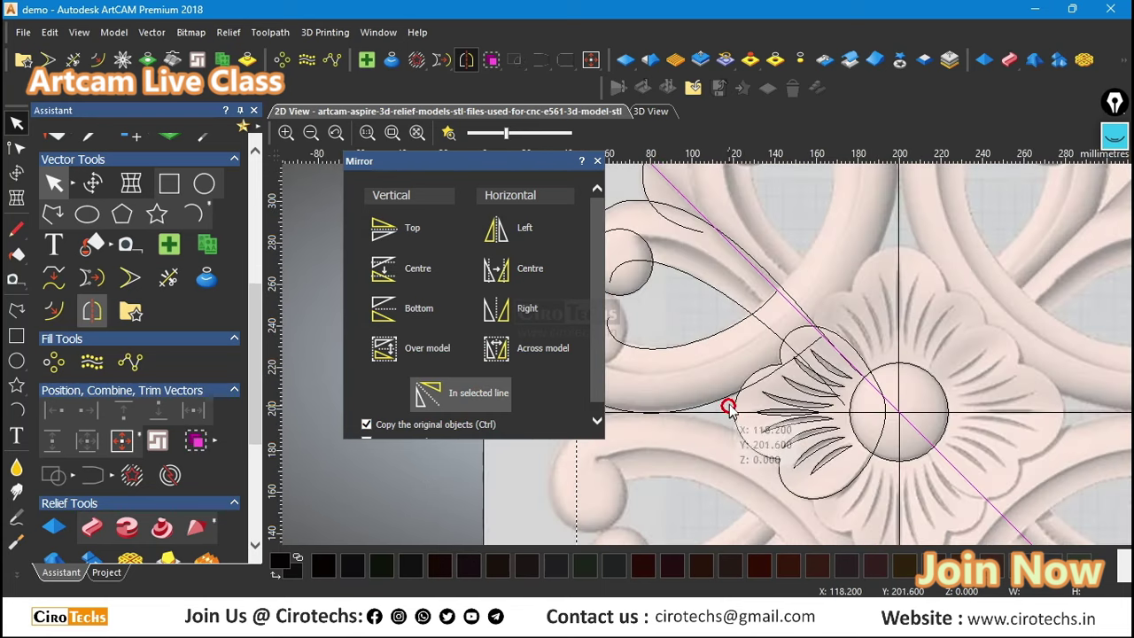
scroll(729, 405, "down", 2)
scroll(659, 312, "up", 2)
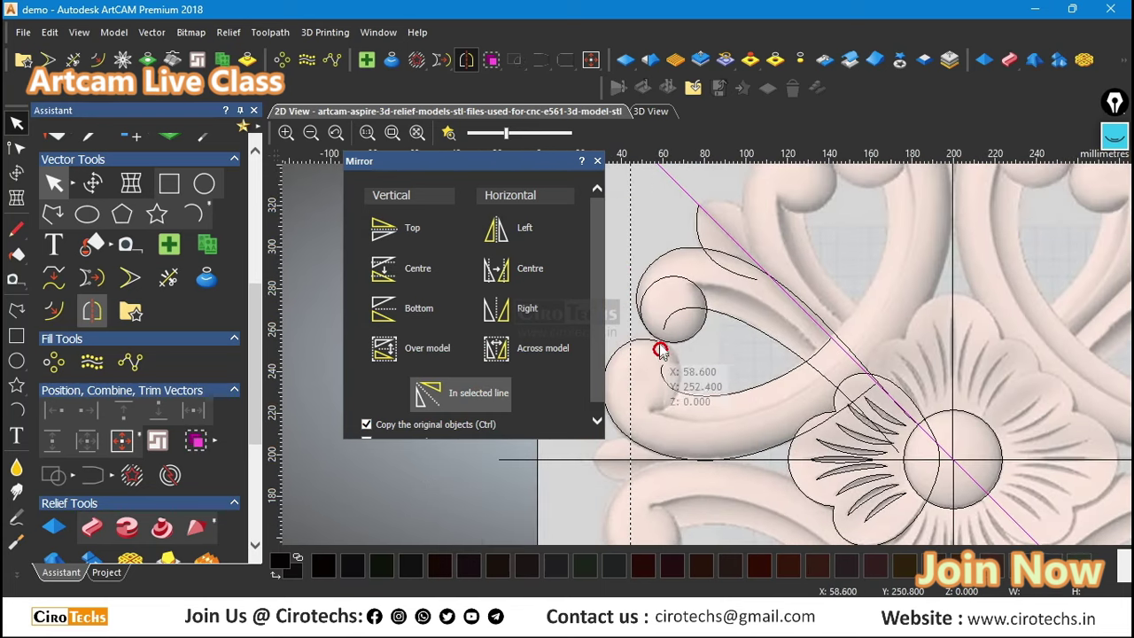
left_click_drag(524, 168, 444, 169)
left_click(567, 341)
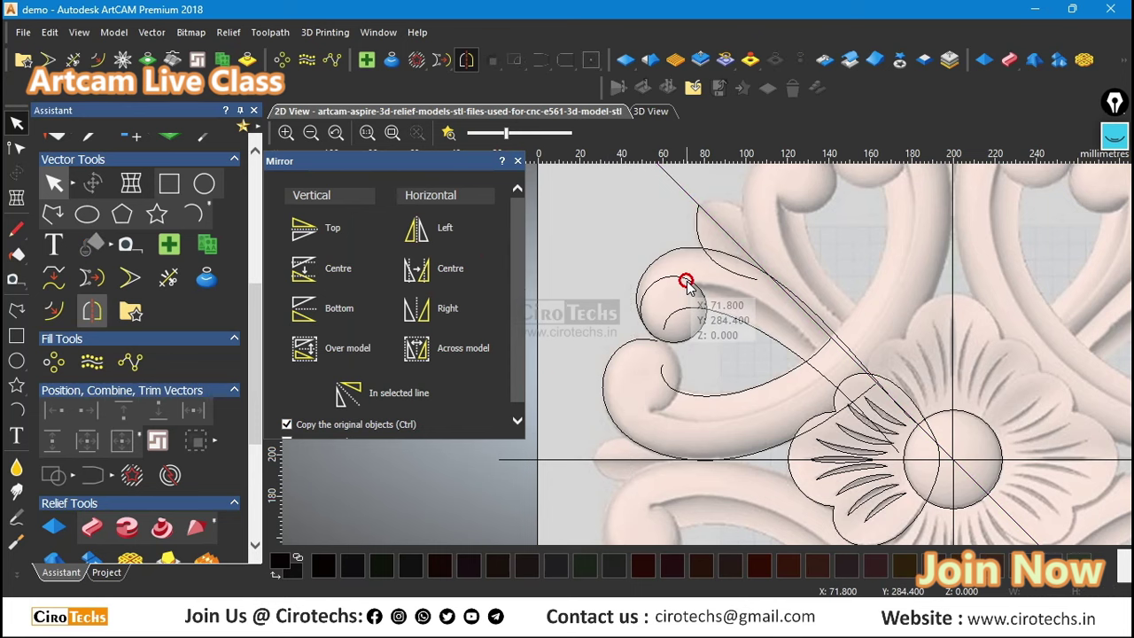
mouse_move(673, 308)
left_mouse_down()
mouse_move(689, 279)
mouse_move(660, 359)
left_mouse_up()
scroll(659, 358, "up", 2)
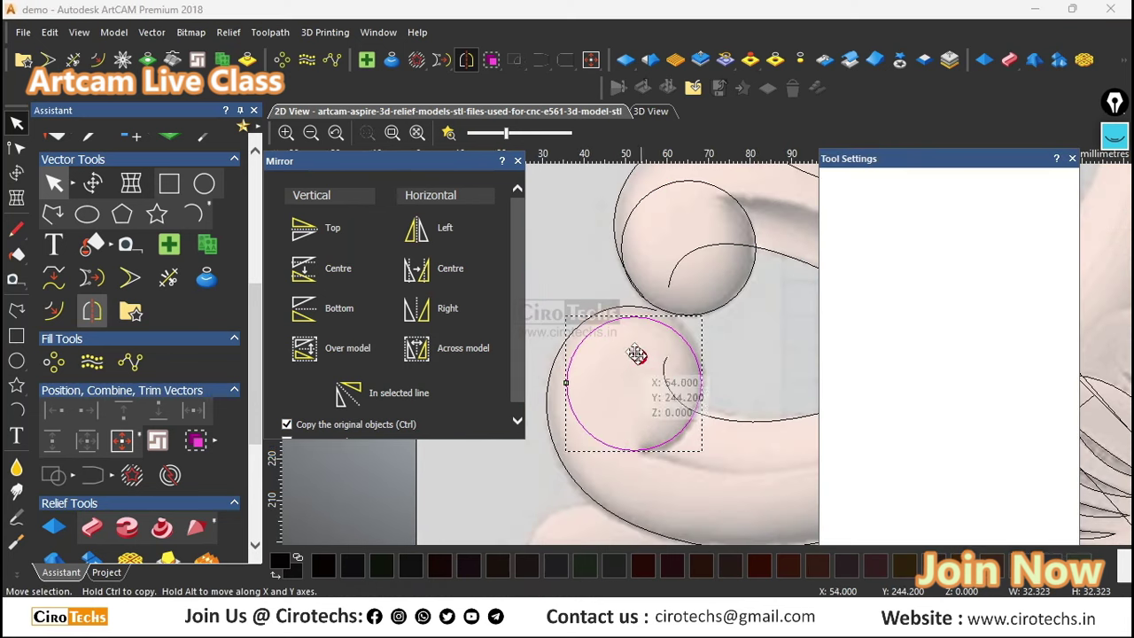
Step: Enlarge the copied circle to about 37.2 mm in diameter so it fits the lower scroll ball
left_click(660, 370)
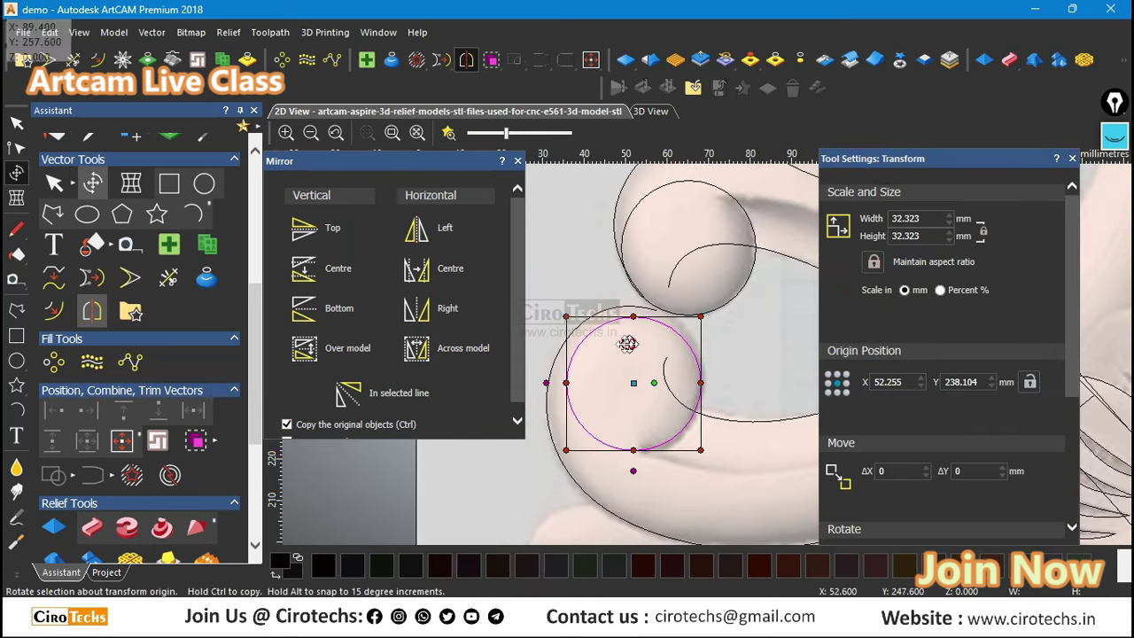
left_click_drag(565, 316, 558, 297)
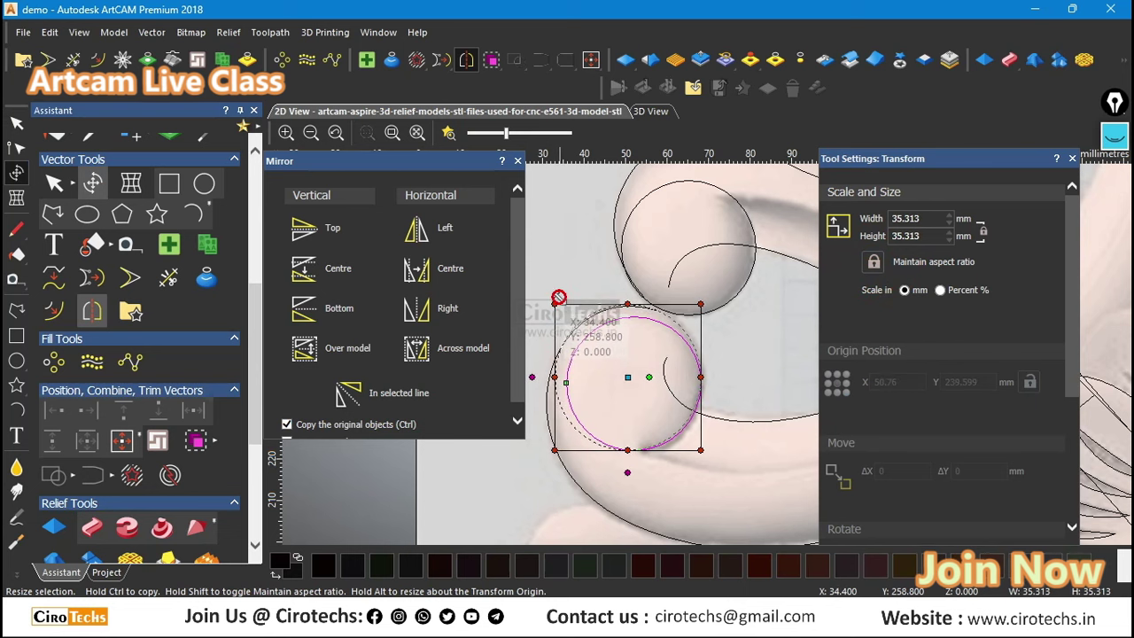
scroll(709, 305, "up", 2)
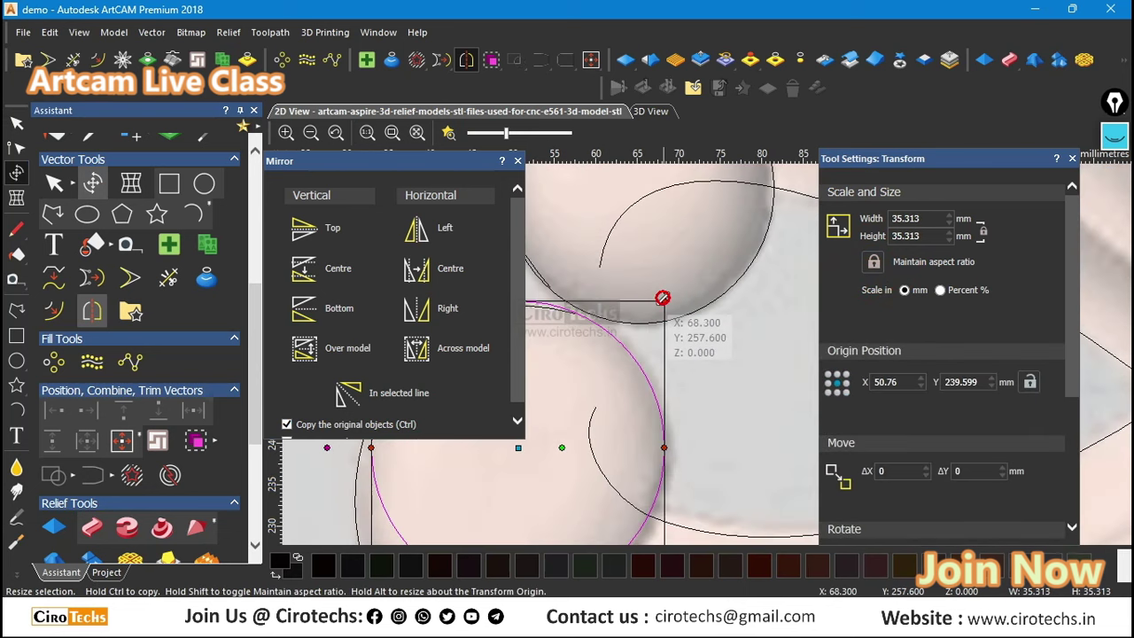
left_click_drag(664, 299, 667, 298)
scroll(762, 298, "down", 2)
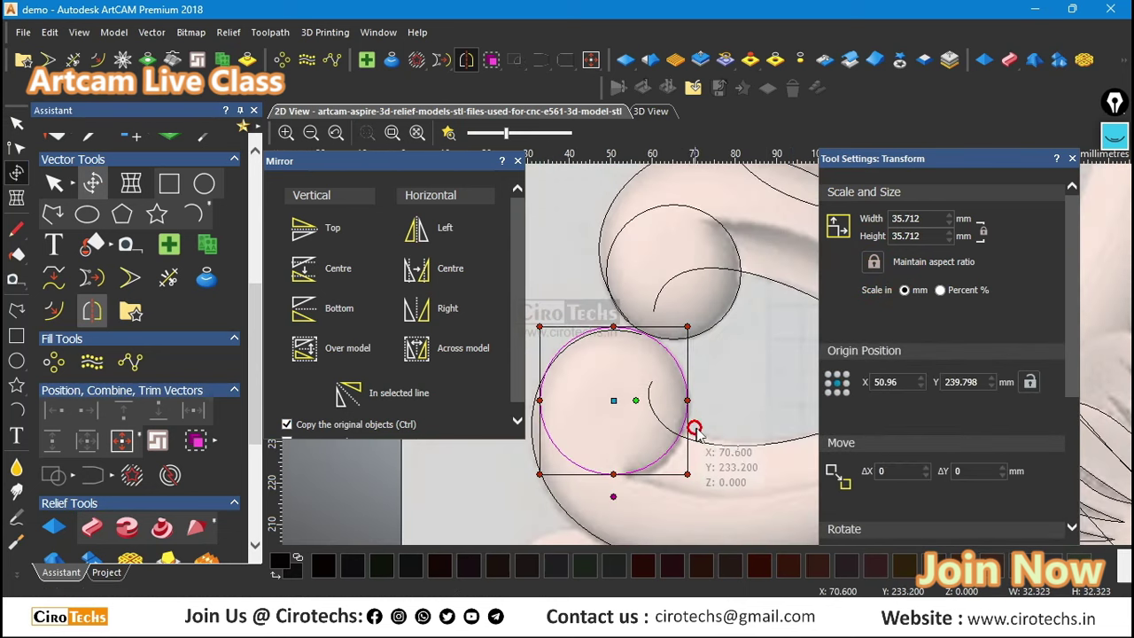
scroll(708, 443, "down", 2)
scroll(677, 451, "up", 2)
left_click_drag(707, 379, 714, 382)
scroll(709, 346, "down", 2)
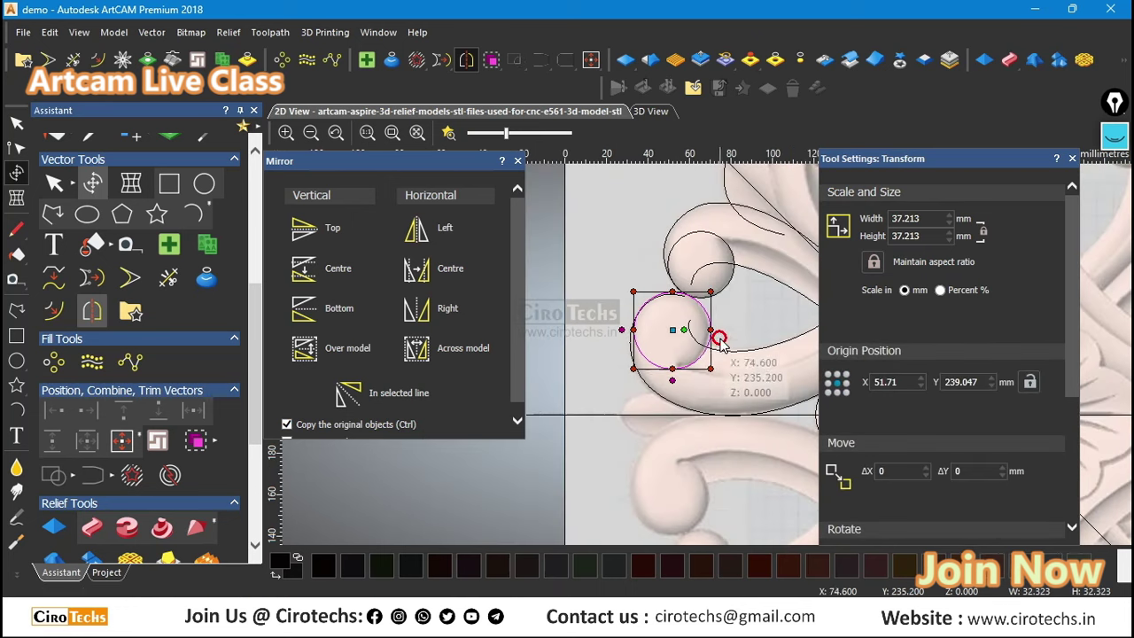
scroll(613, 322, "up", 2)
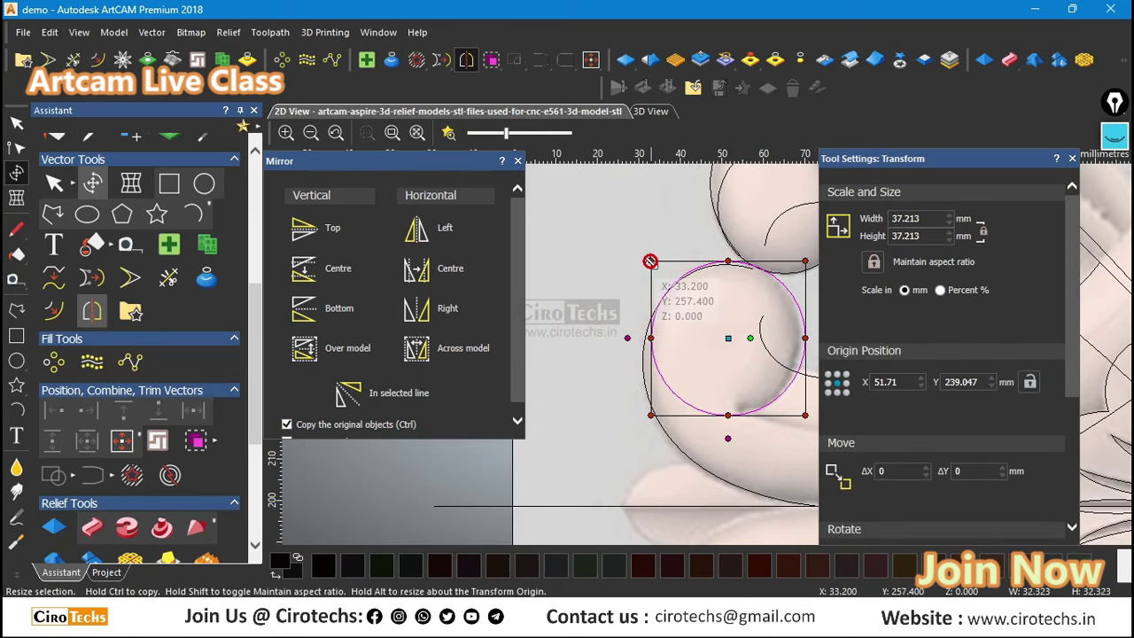
left_click_drag(650, 261, 648, 264)
key("Escape")
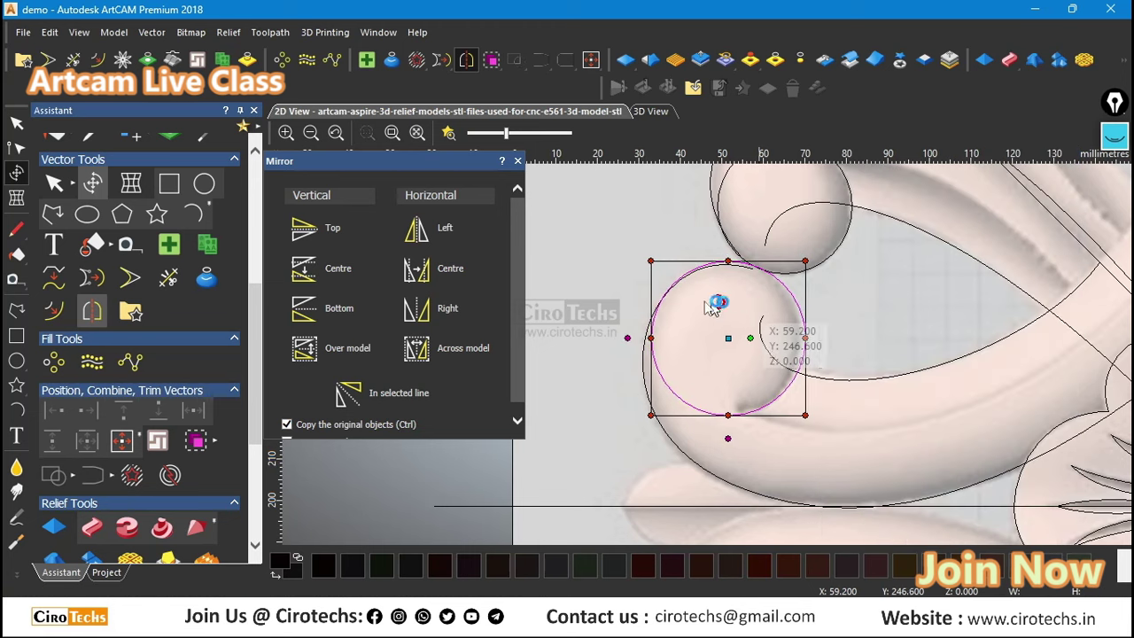
Step: Mirror a copy of the traced scroll and leaf curves and both ball circles in the diagonal guide line, and close the Mirror tool
scroll(705, 347, "down", 2)
scroll(761, 352, "up", 1)
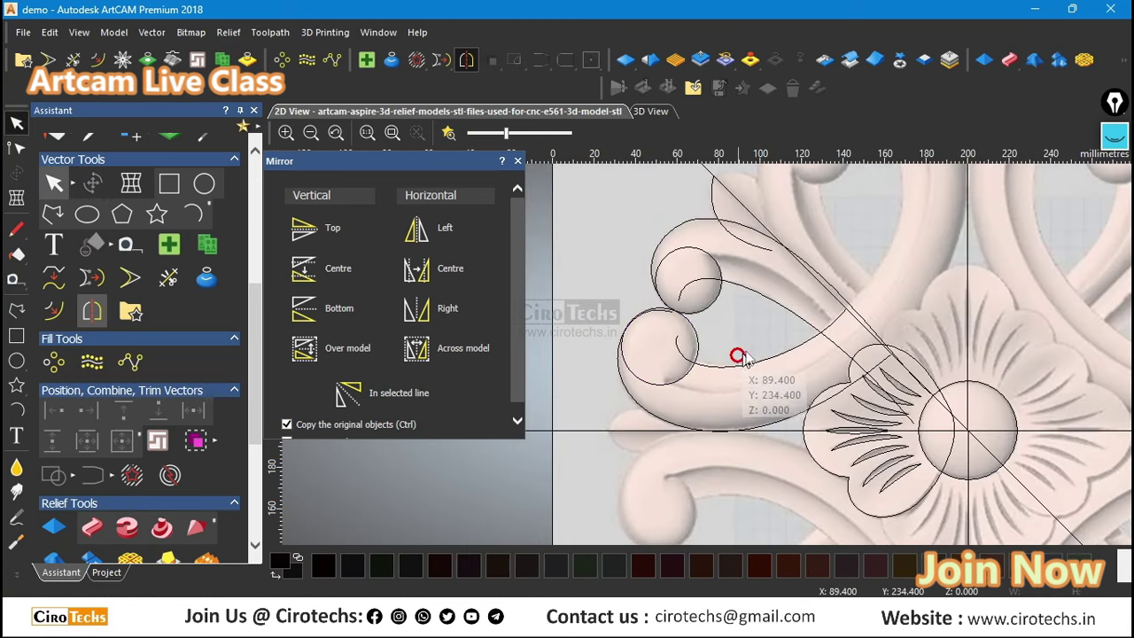
left_click(735, 198)
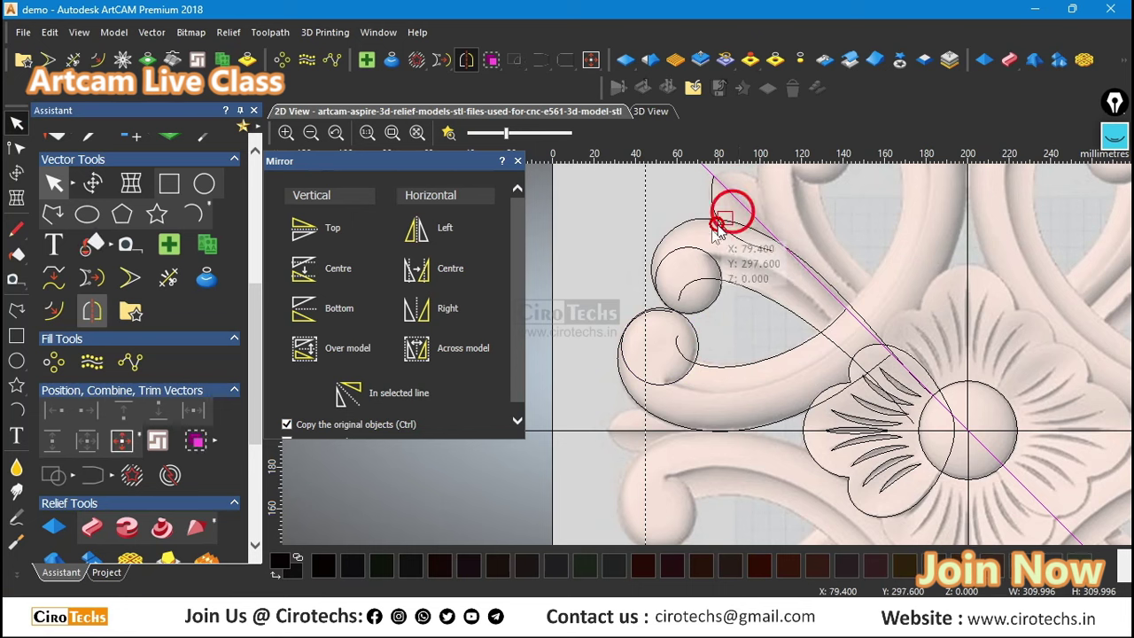
left_click_drag(732, 218, 655, 288, "shift")
left_click_drag(724, 337, 620, 388, "shift")
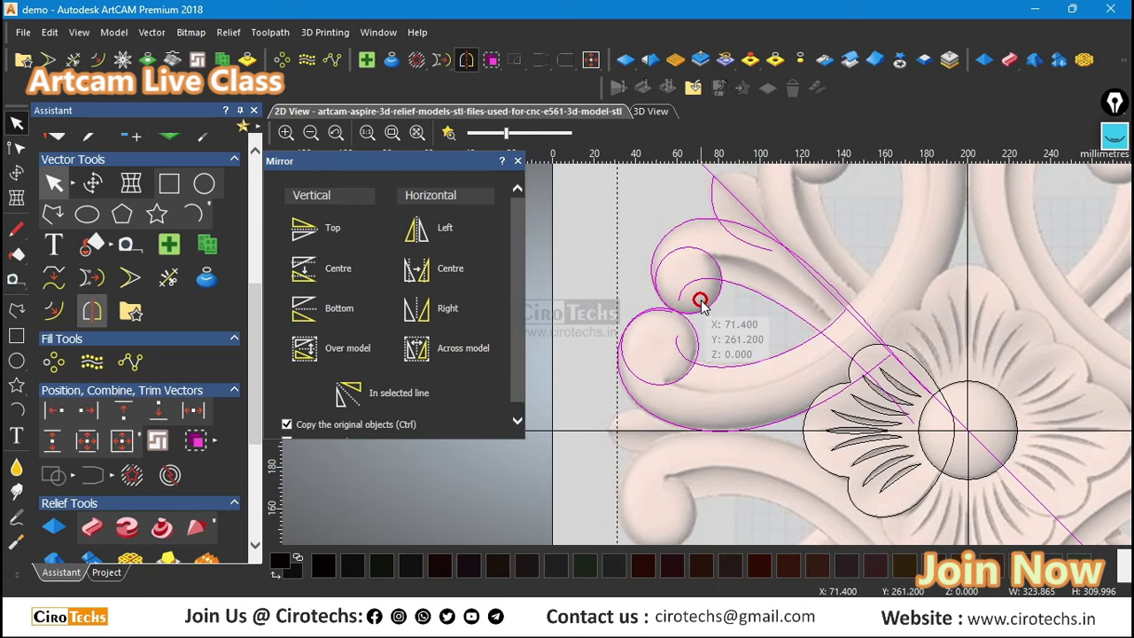
scroll(802, 324, "down", 3)
scroll(779, 319, "up", 3)
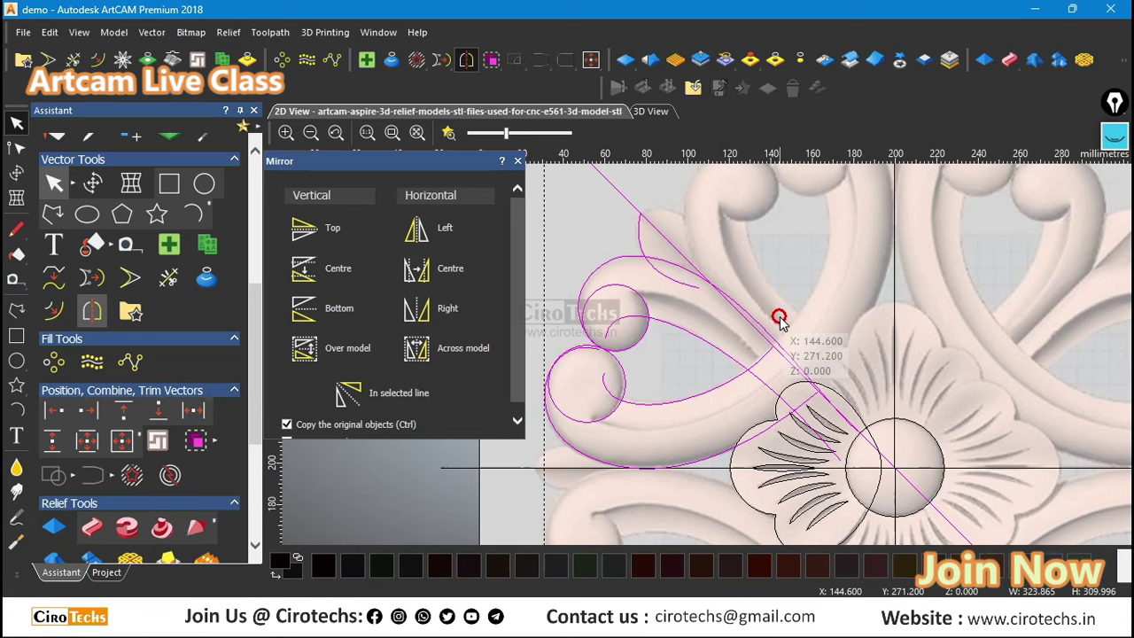
scroll(779, 318, "down", 3)
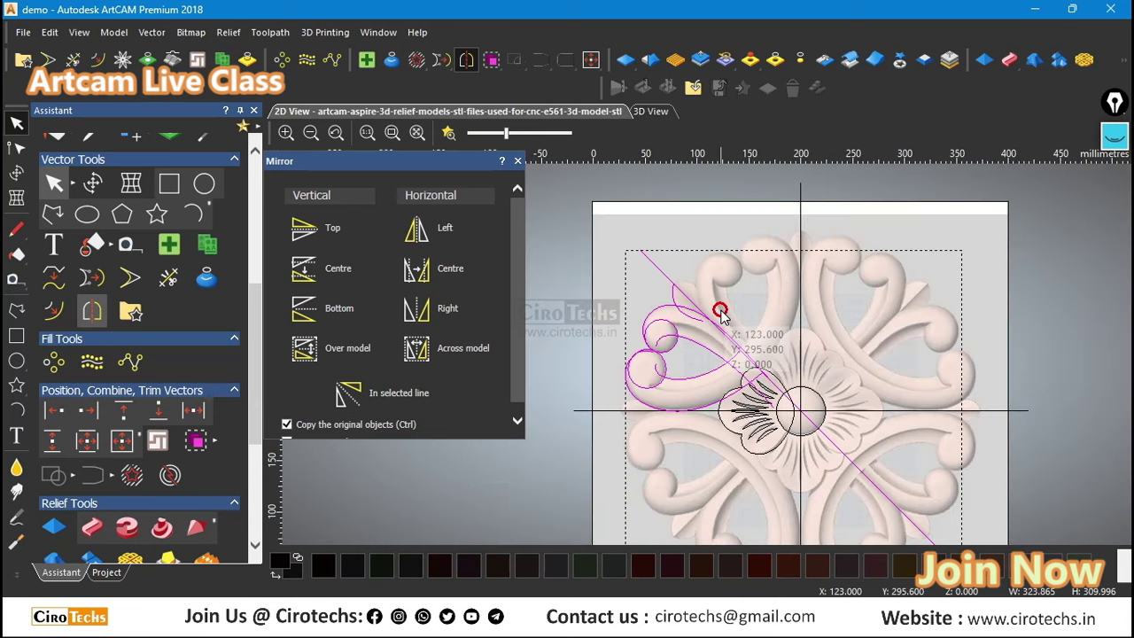
left_click(429, 394)
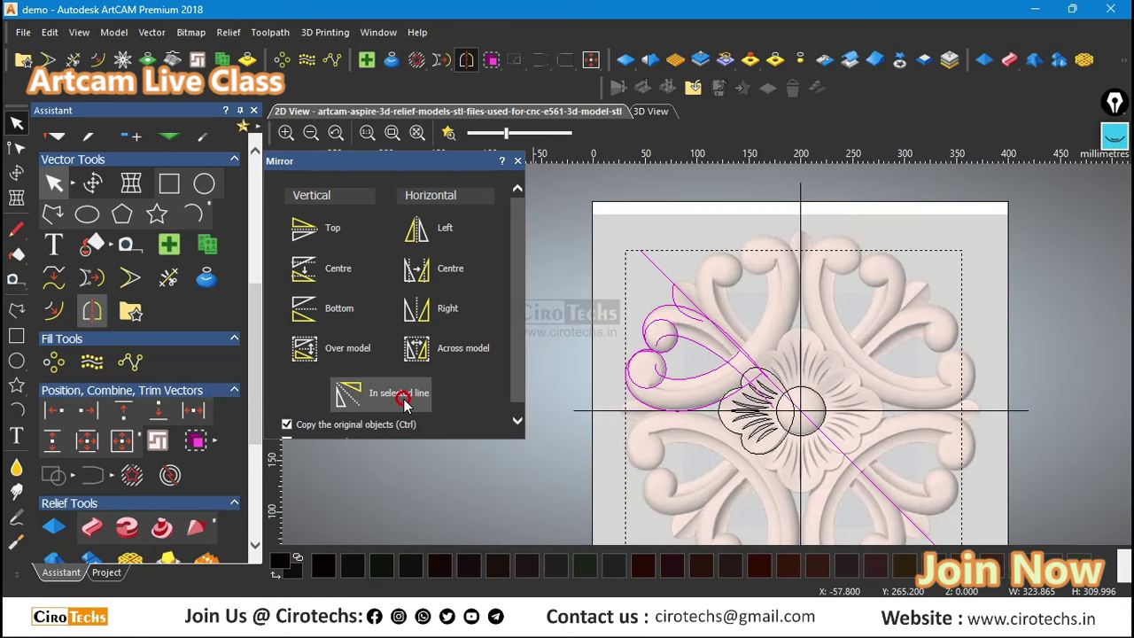
left_click(590, 336)
scroll(768, 354, "up", 3)
scroll(744, 319, "down", 3)
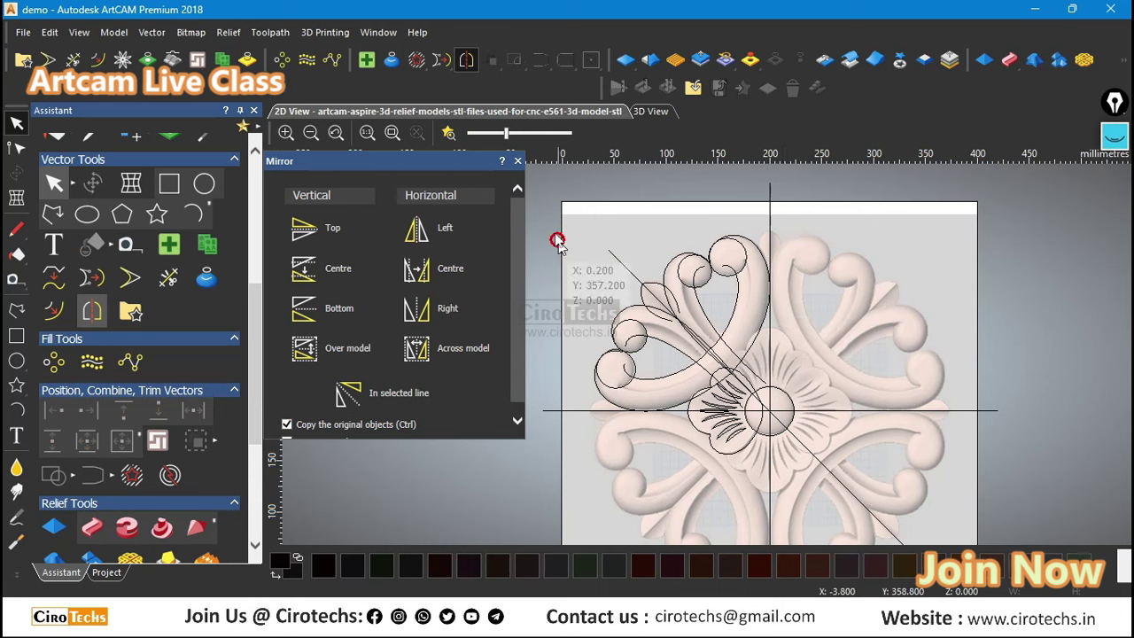
left_click(519, 160)
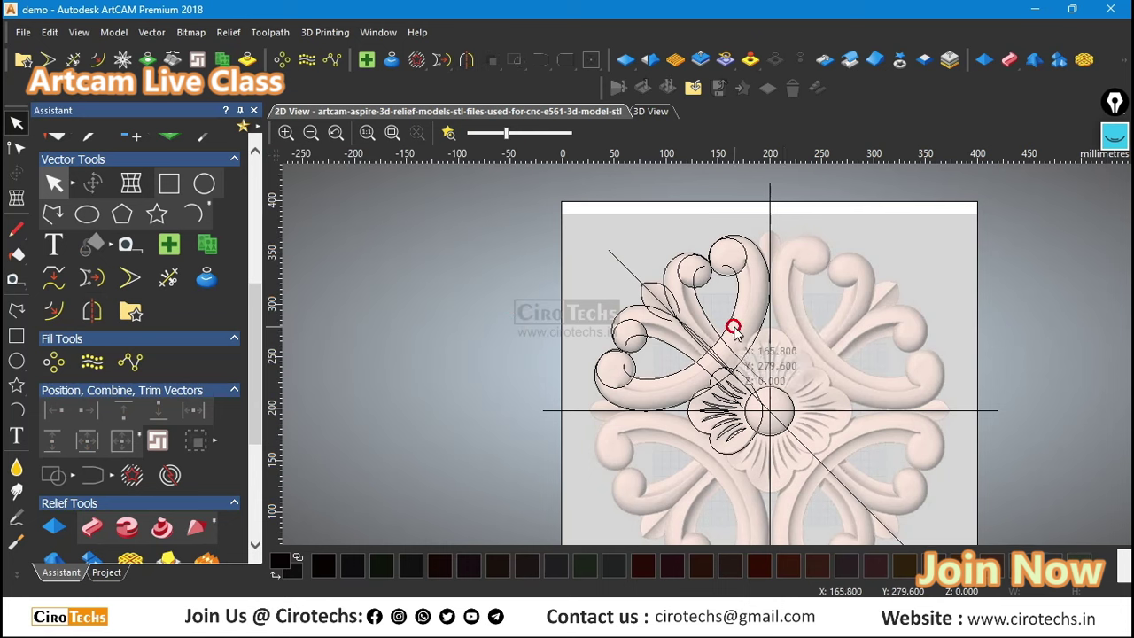
Step: Join the lower scroll's inner edge curve to its mirrored counterpart with a smooth curve
scroll(748, 264, "up", 3)
scroll(716, 375, "down", 3)
scroll(653, 400, "up", 3)
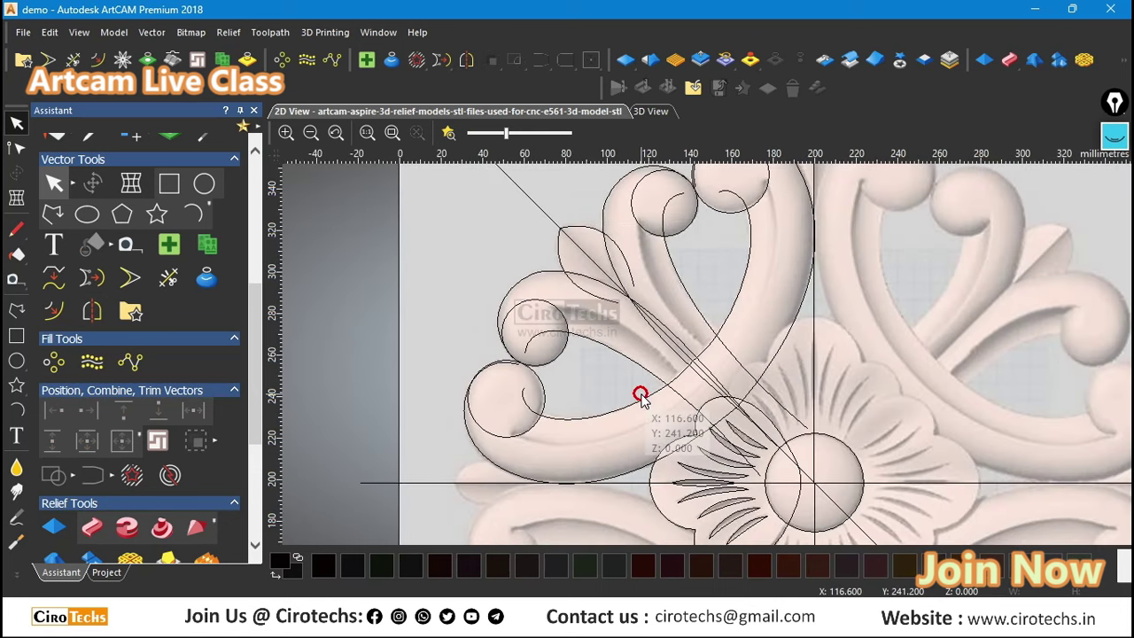
left_click(640, 399)
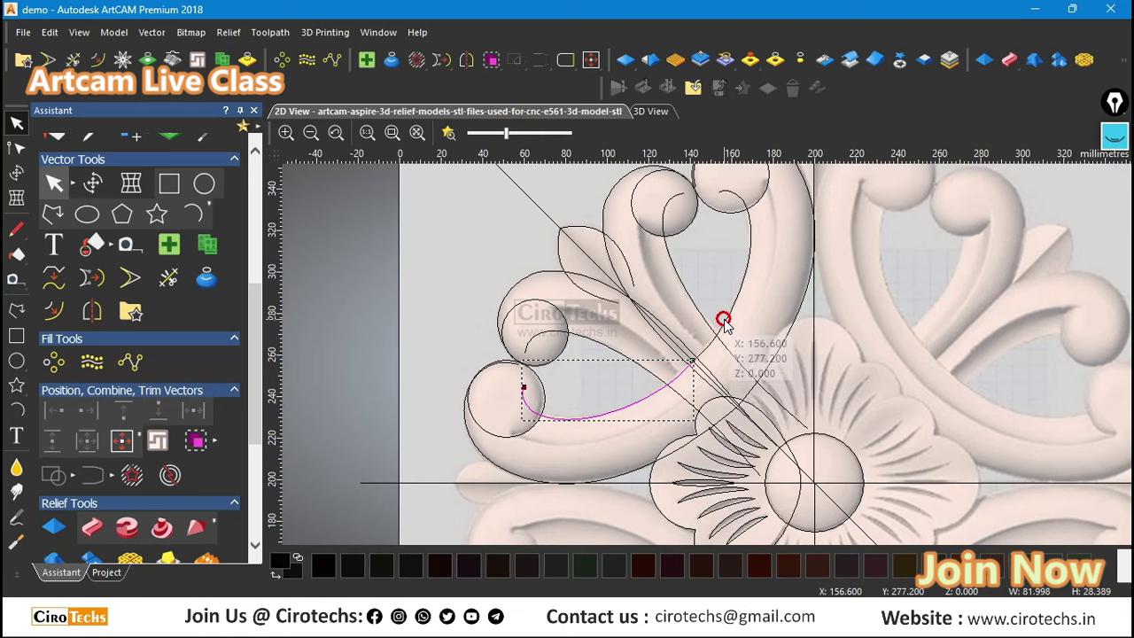
left_click(724, 319, "shift")
right_click(724, 319)
left_click(790, 306)
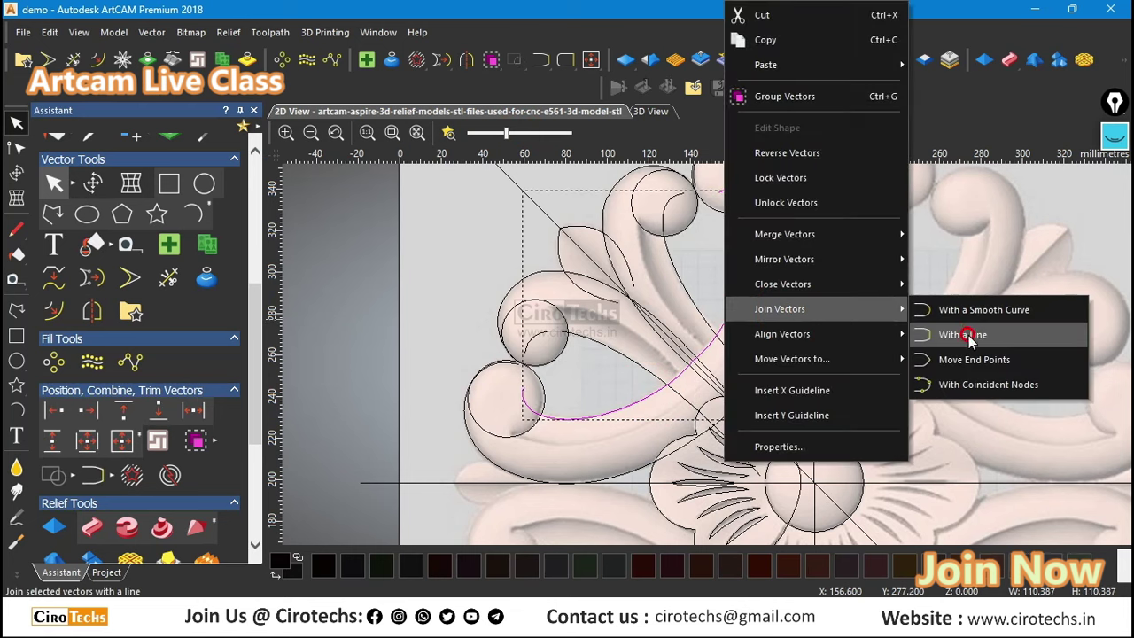
left_click(971, 315)
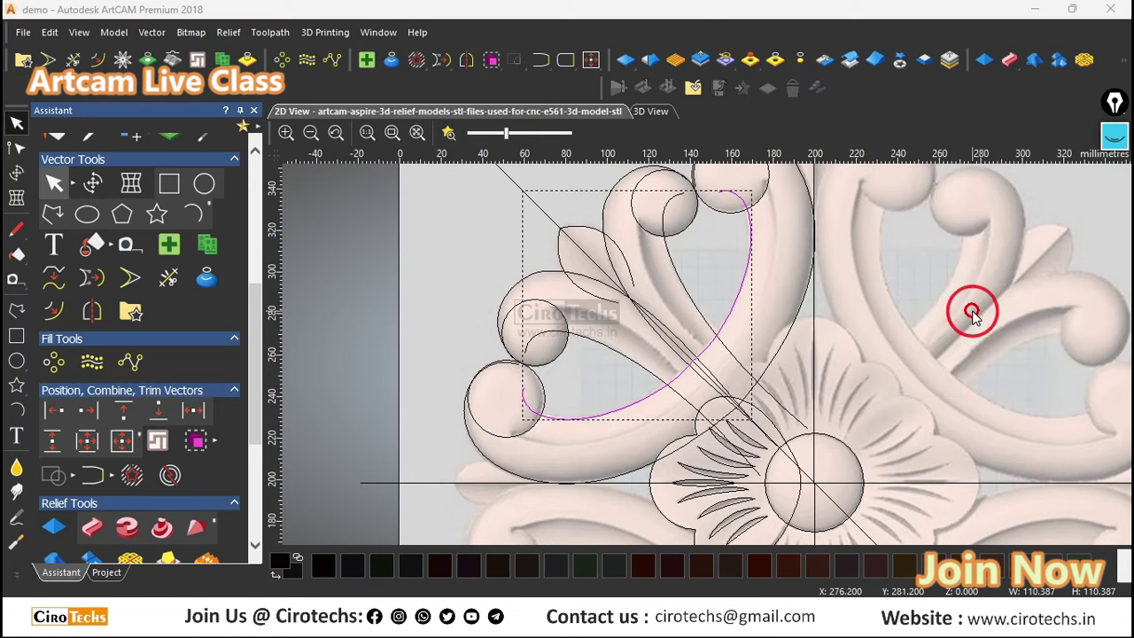
Step: Join the scroll's outer edge curve to its mirrored counterpart with a smooth curve
left_click(687, 444)
right_click(768, 359)
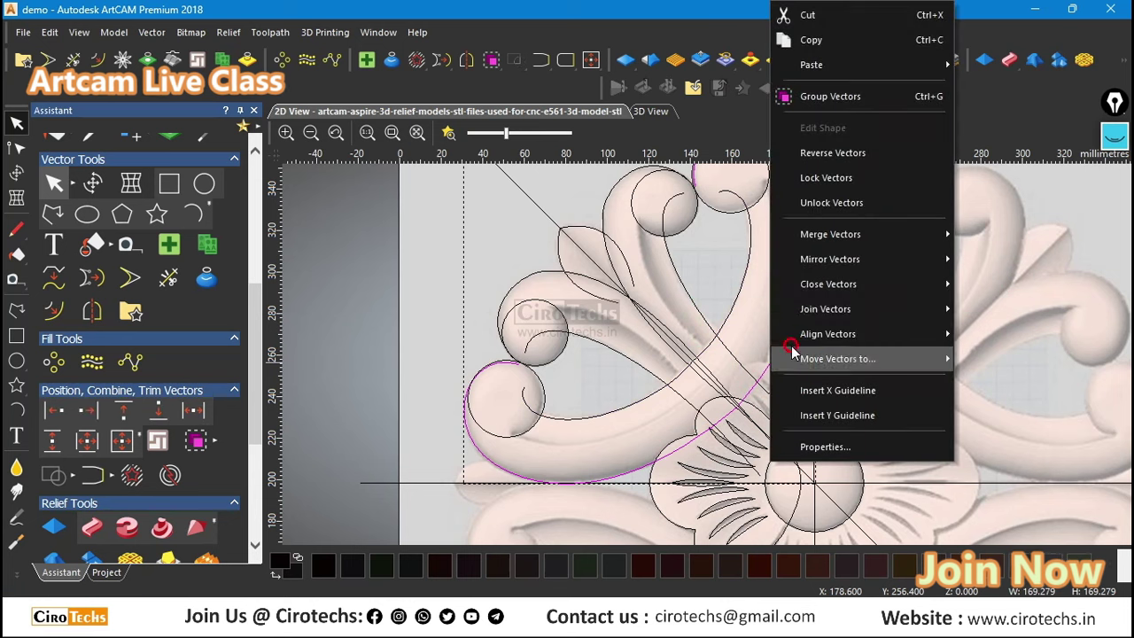
left_click(837, 308)
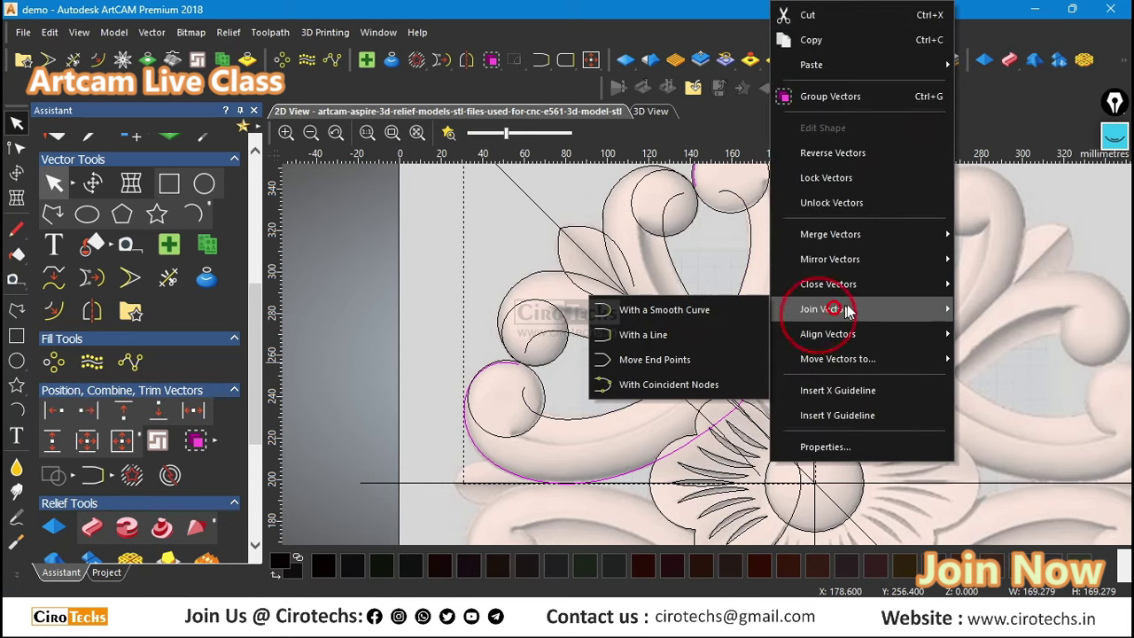
left_click(735, 309)
Step: Inspect the junction nodes of the joined outer and inner scroll curves in node editing
key("n")
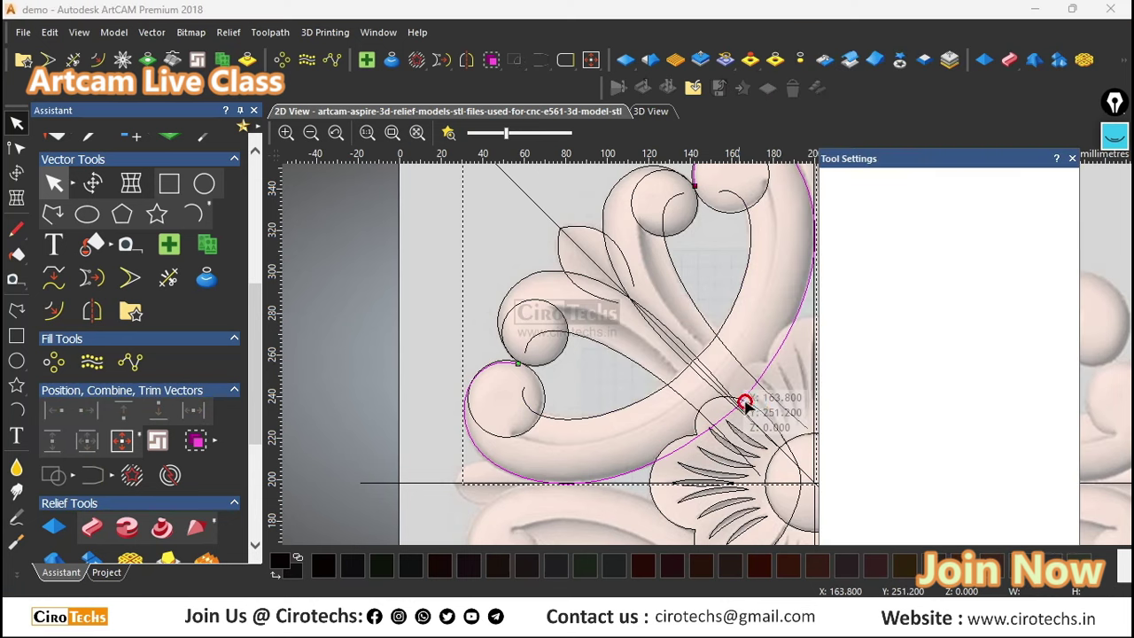
scroll(726, 410, "up", 2)
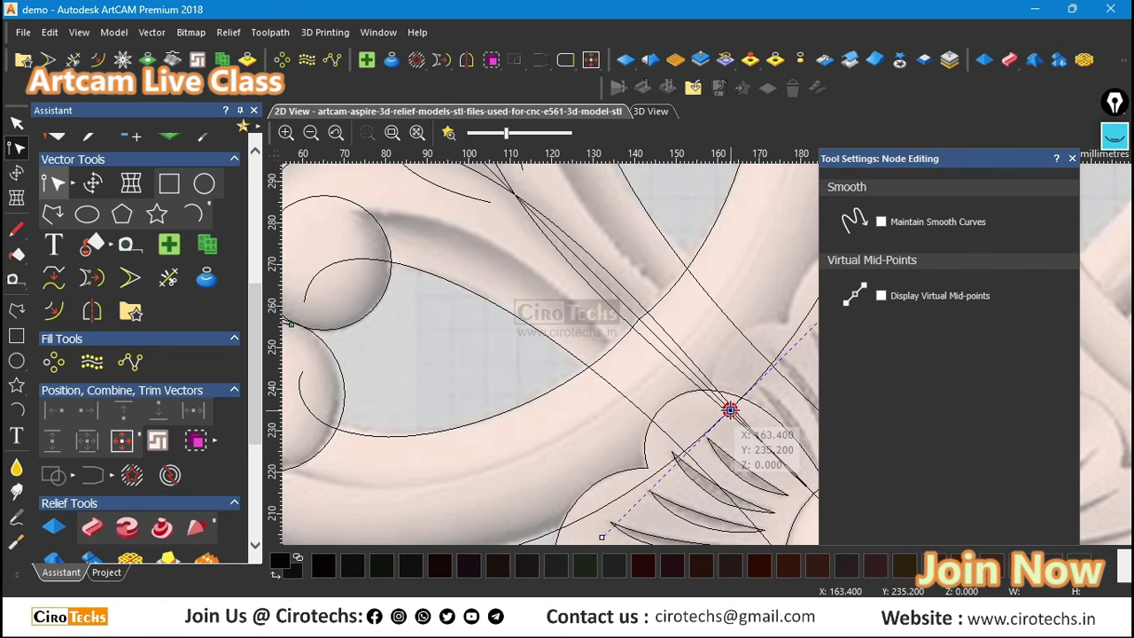
left_click_drag(729, 410, 635, 316)
scroll(668, 327, "down", 3)
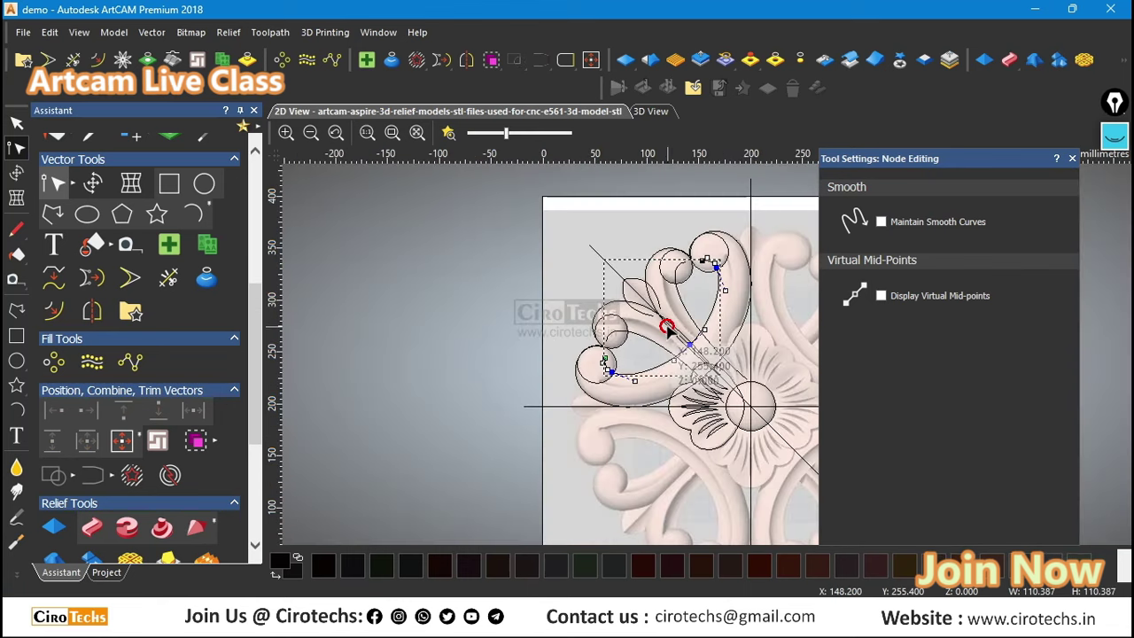
key("n")
Step: Examine the joined and mirrored scroll curves against the carved image, particularly around the diagonal guide line
scroll(787, 346, "up", 3)
scroll(696, 324, "down", 3)
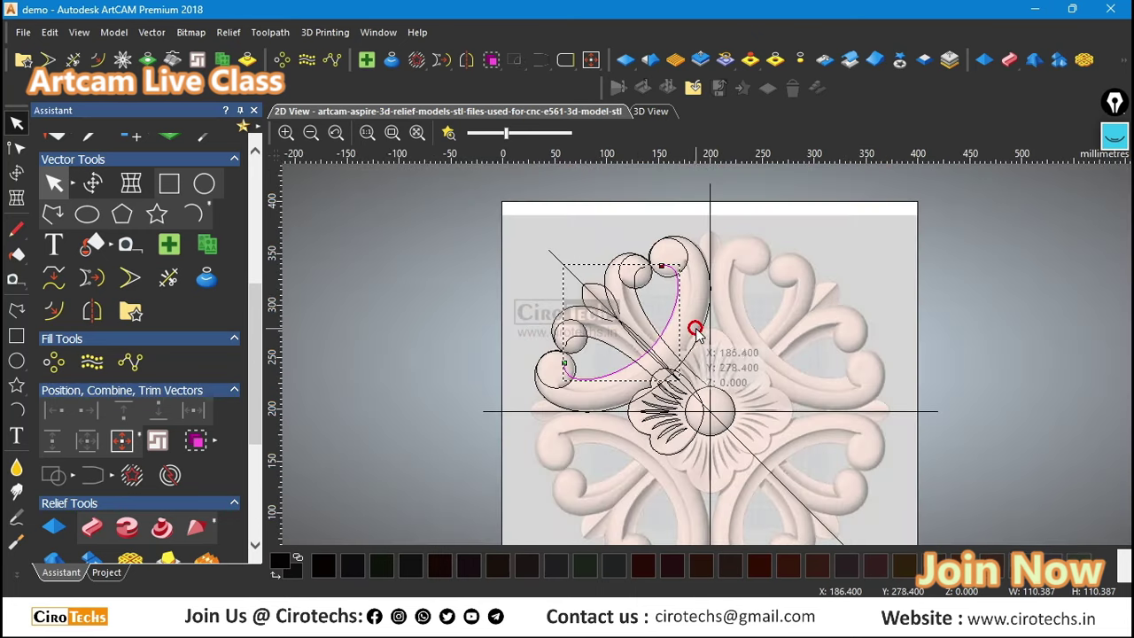
scroll(663, 309, "up", 3)
left_click(664, 309)
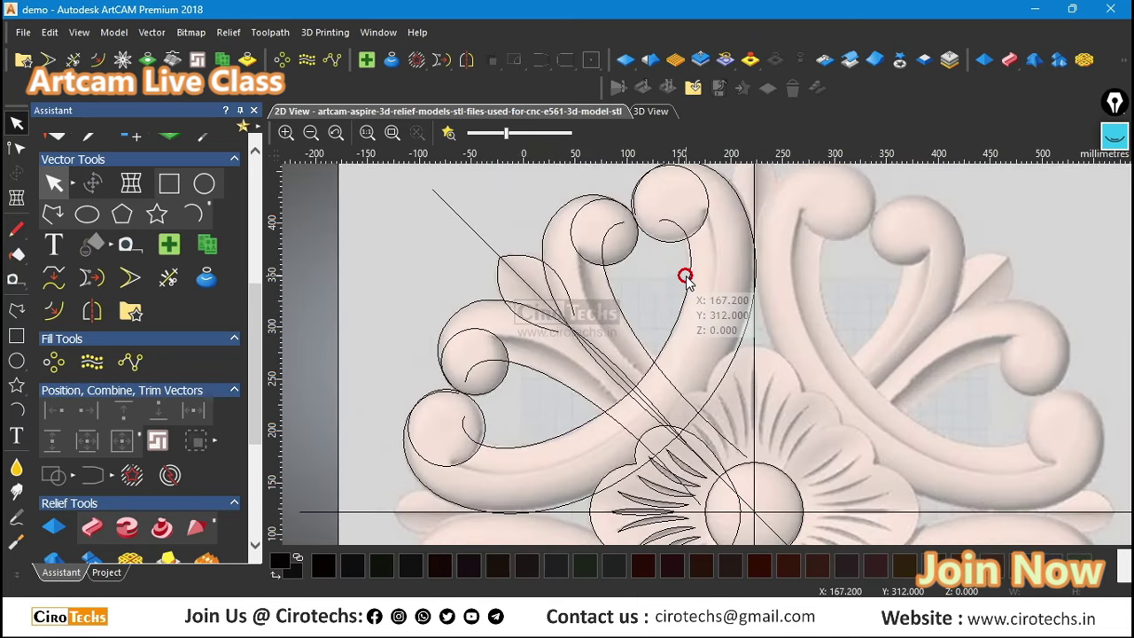
scroll(689, 282, "down", 3)
scroll(716, 310, "up", 3)
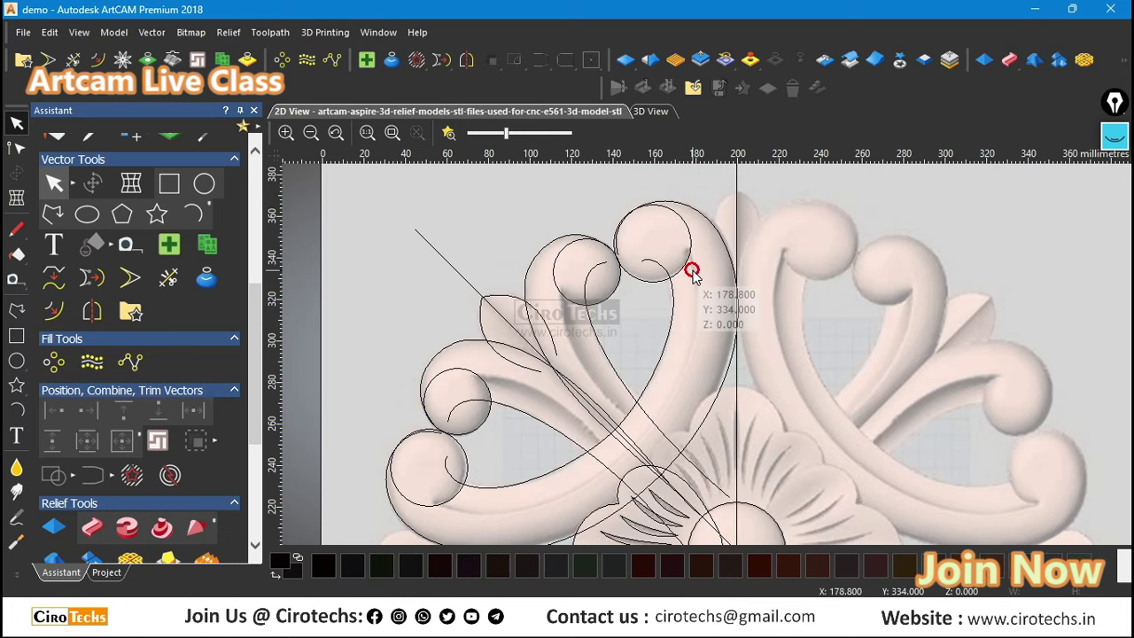
scroll(682, 252, "down", 3)
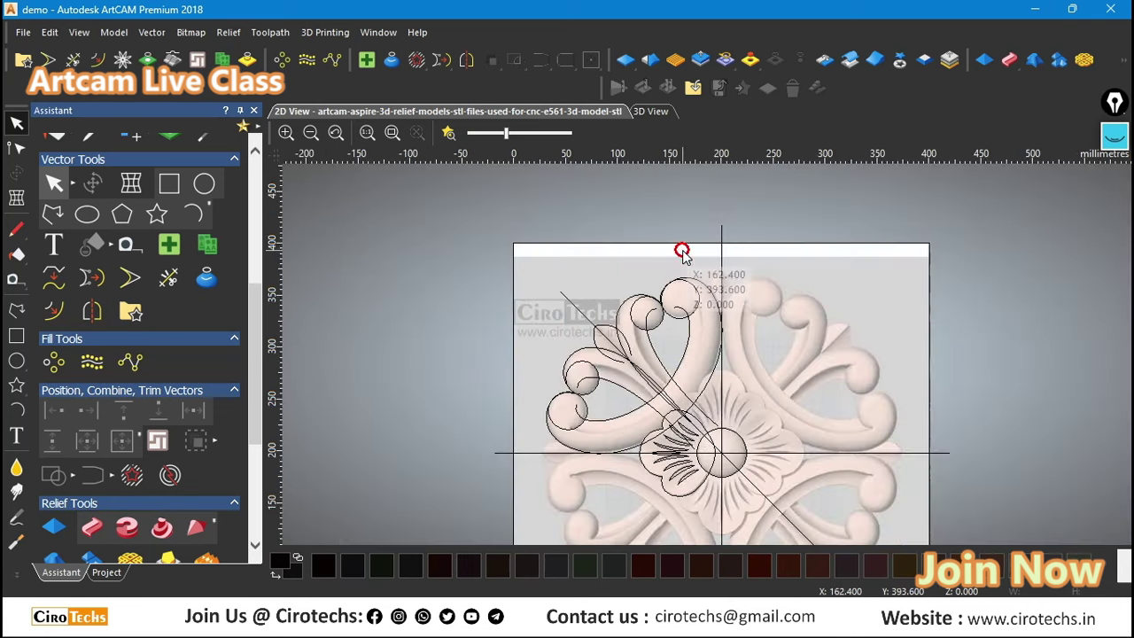
scroll(671, 422, "up", 2)
scroll(534, 357, "up", 2)
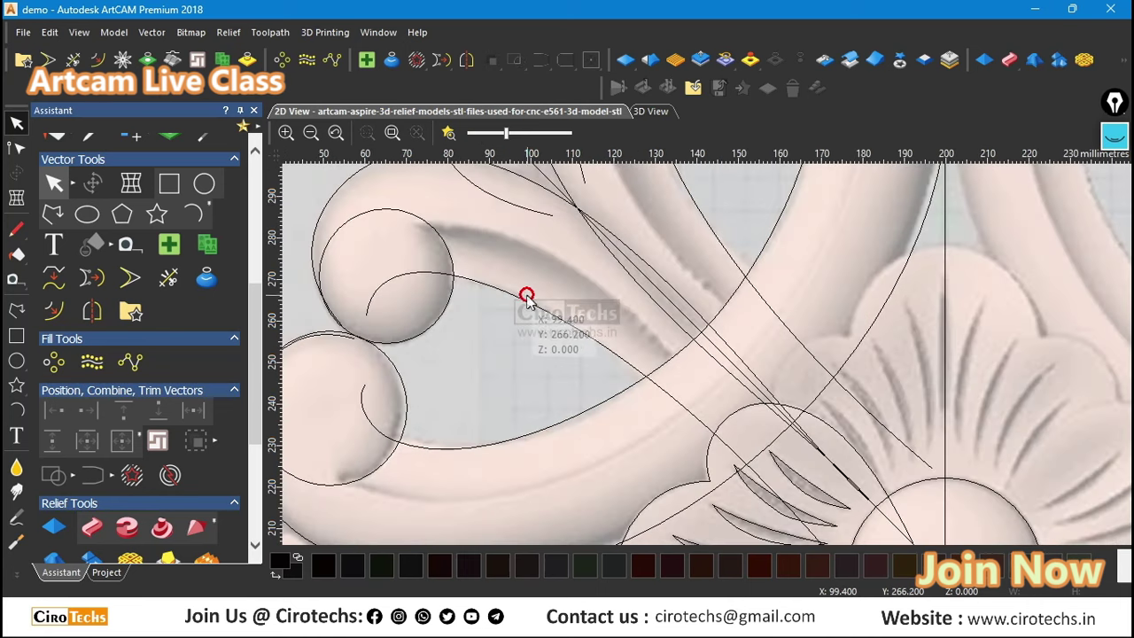
Step: Sketch the intended cross-section shape as freehand annotation strokes across the scroll arm, with a baseline version below, and clear them
left_click(1113, 135)
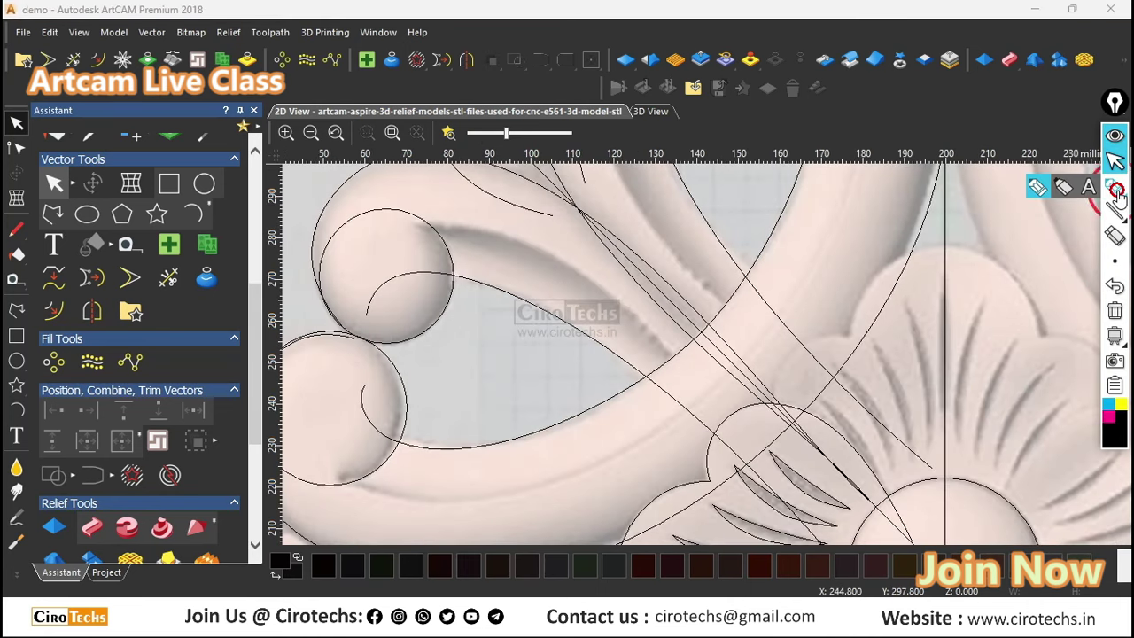
left_click(1115, 190)
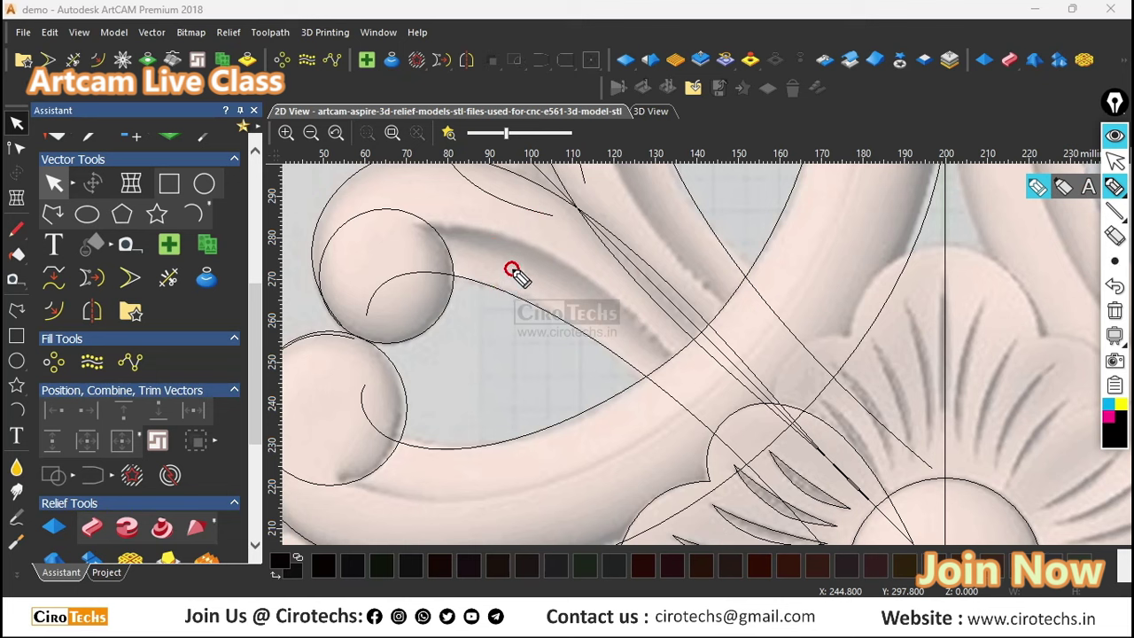
left_click_drag(494, 285, 514, 275)
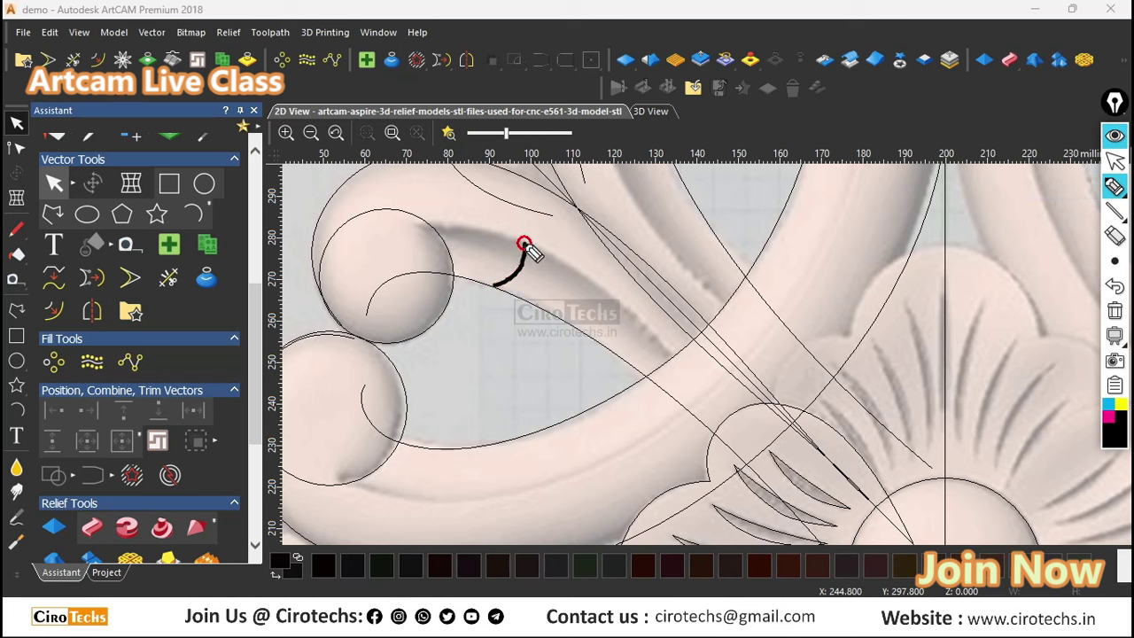
left_click_drag(523, 245, 551, 221)
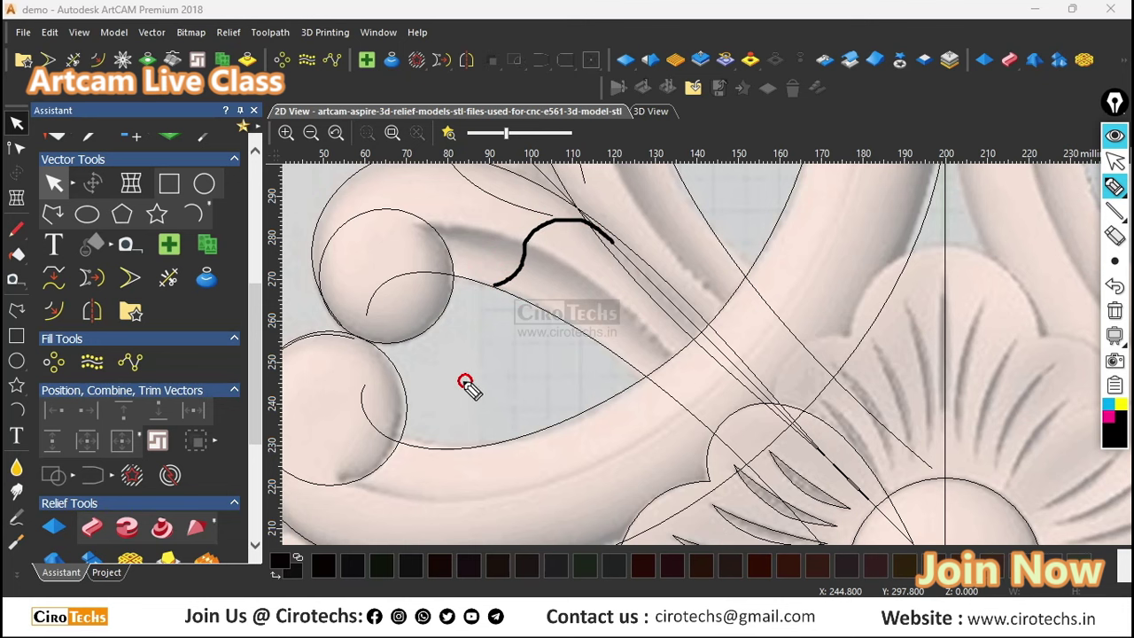
left_click_drag(450, 382, 501, 349)
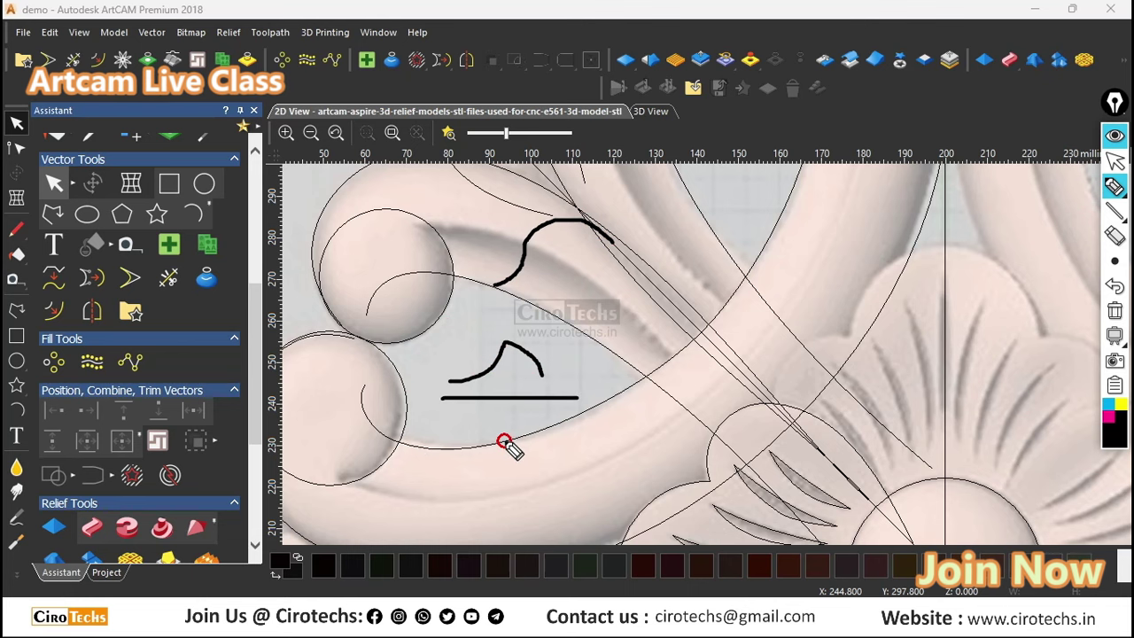
left_click(1114, 309)
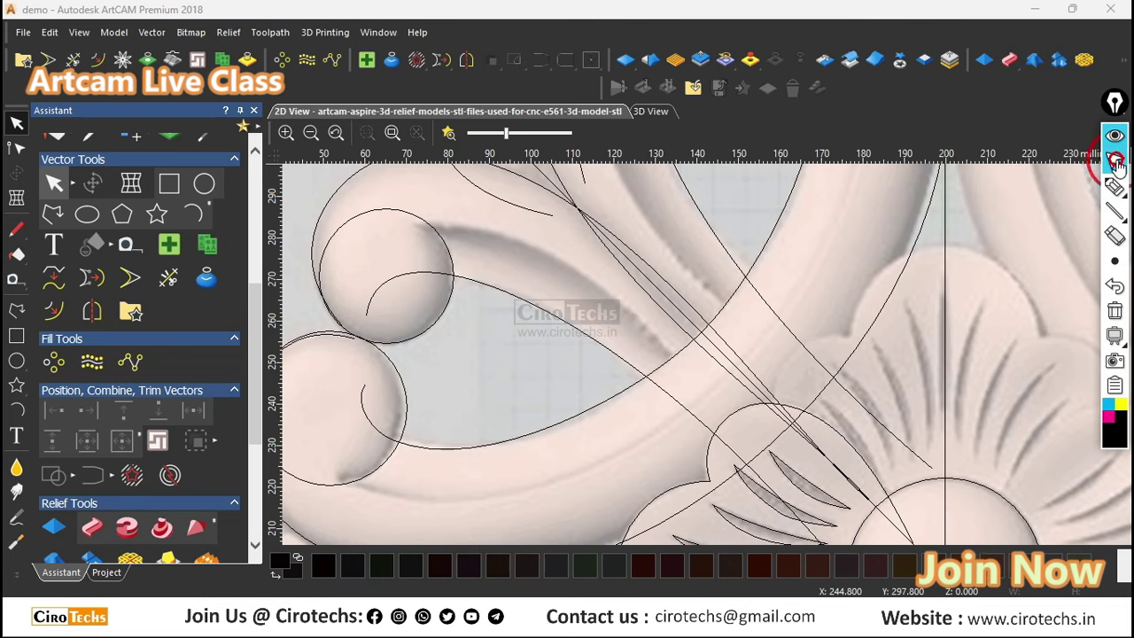
Step: Draw a rectangle about 24 mm wide and 14 mm high in the empty area up and left of the ornament
scroll(557, 303, "down", 3)
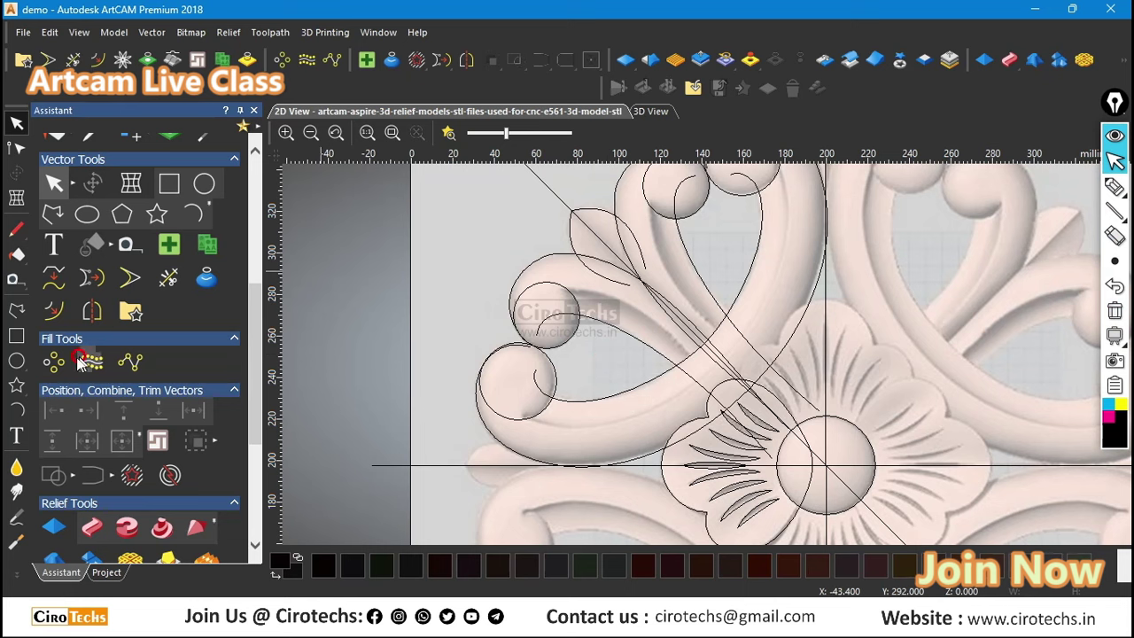
left_click(16, 336)
left_click_drag(460, 235, 509, 262)
left_click(523, 242)
scroll(500, 245, "up", 2)
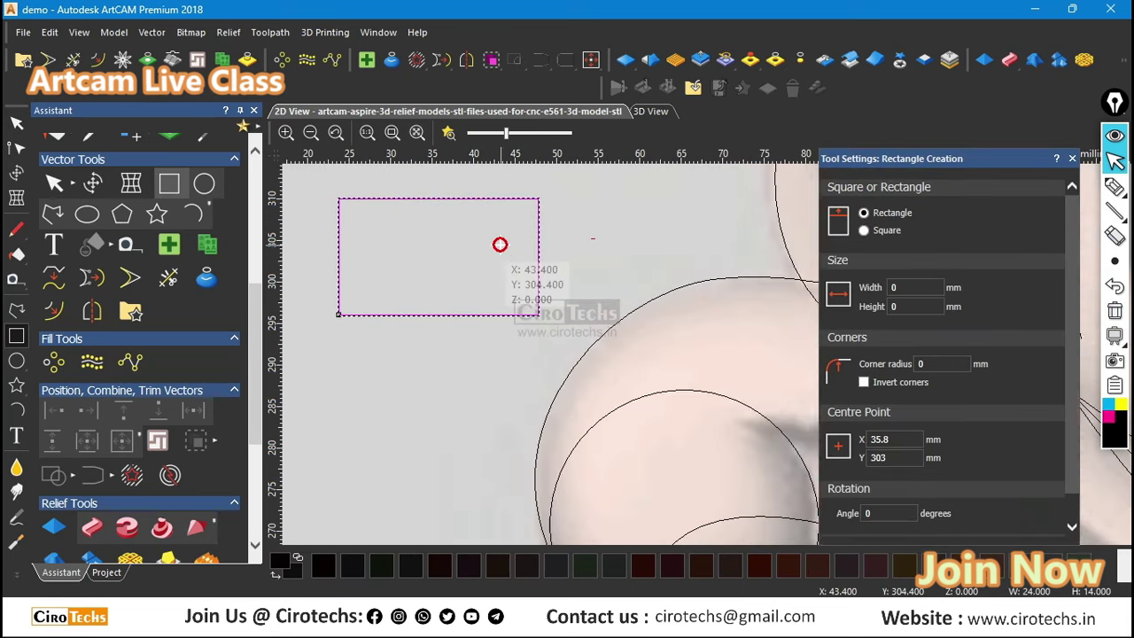
key("Escape")
Step: Remove the rectangle's upper-left corner node and turn the resulting diagonal into a shallow inward-curving arc
key("n")
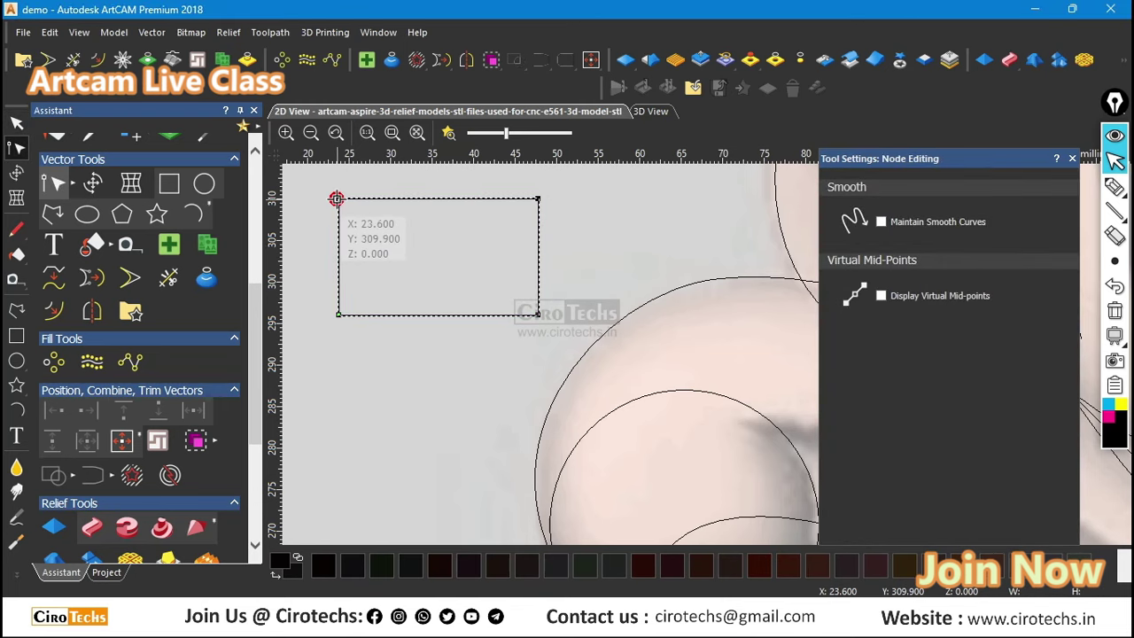
left_click_drag(336, 198, 444, 253)
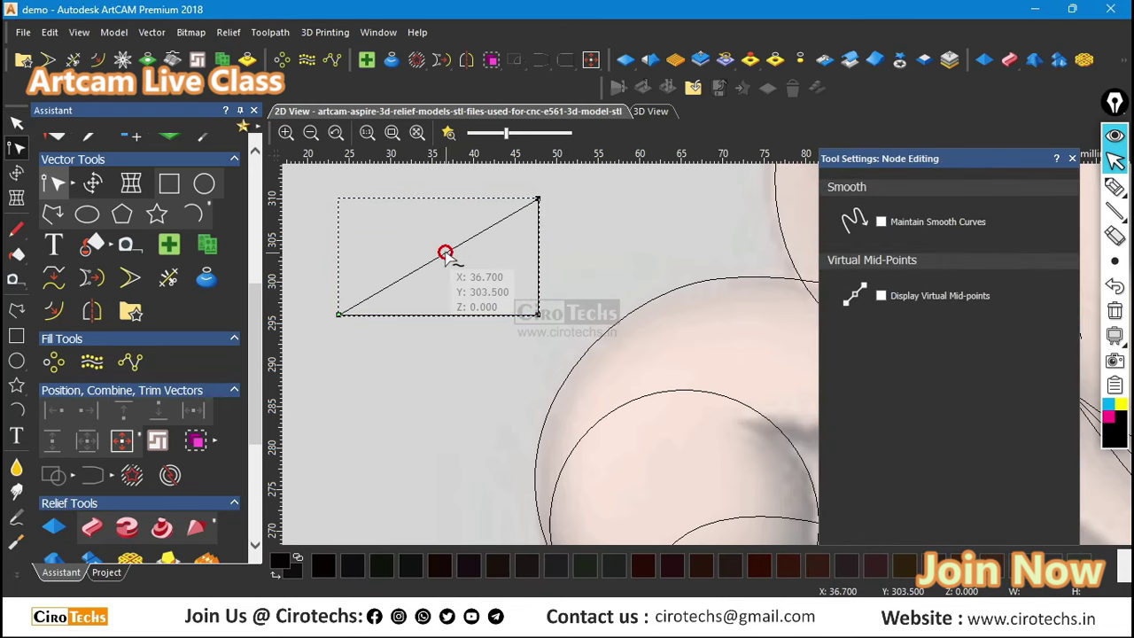
key("a")
scroll(451, 256, "down", 1)
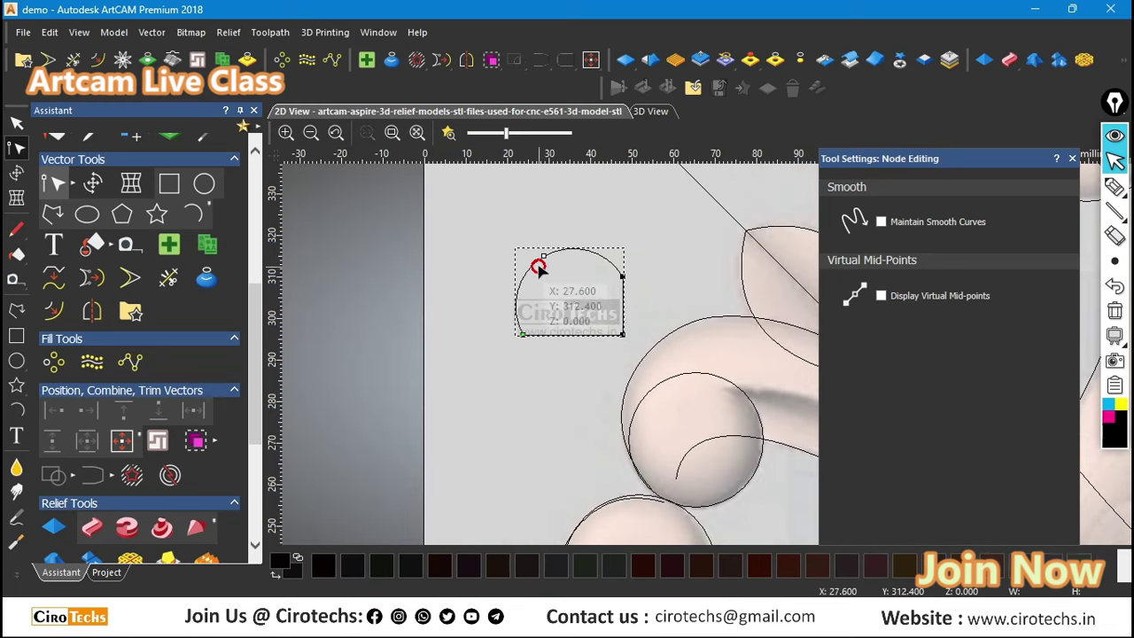
left_click_drag(545, 256, 587, 307)
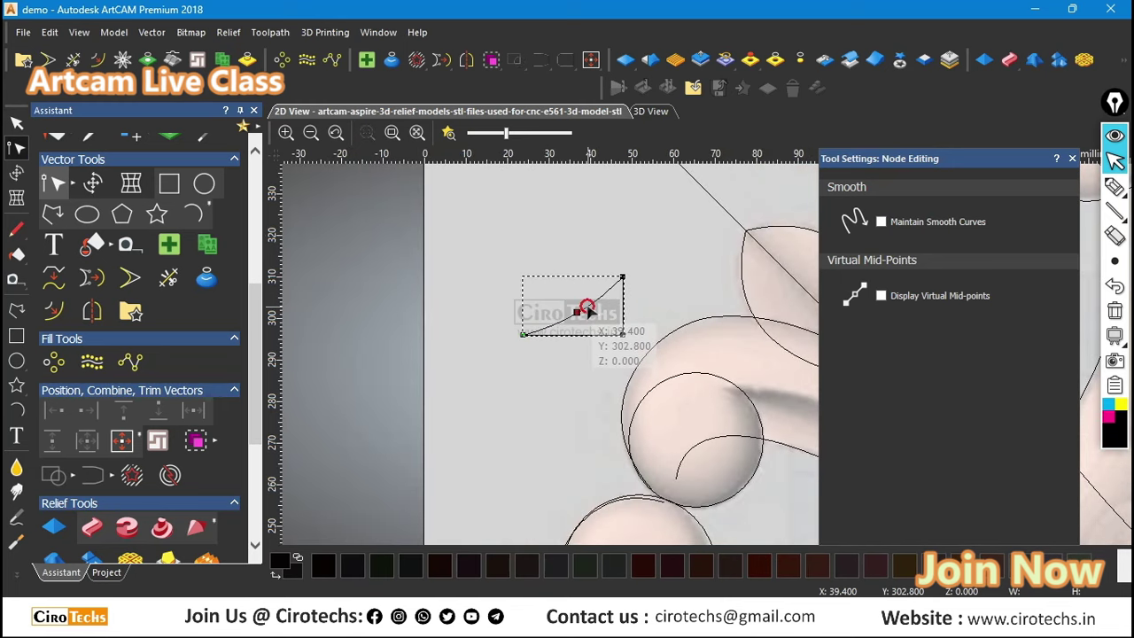
Step: Convert the shape's right edge into an outward-bulging arc and move its top node inward over the base
scroll(624, 301, "up", 1)
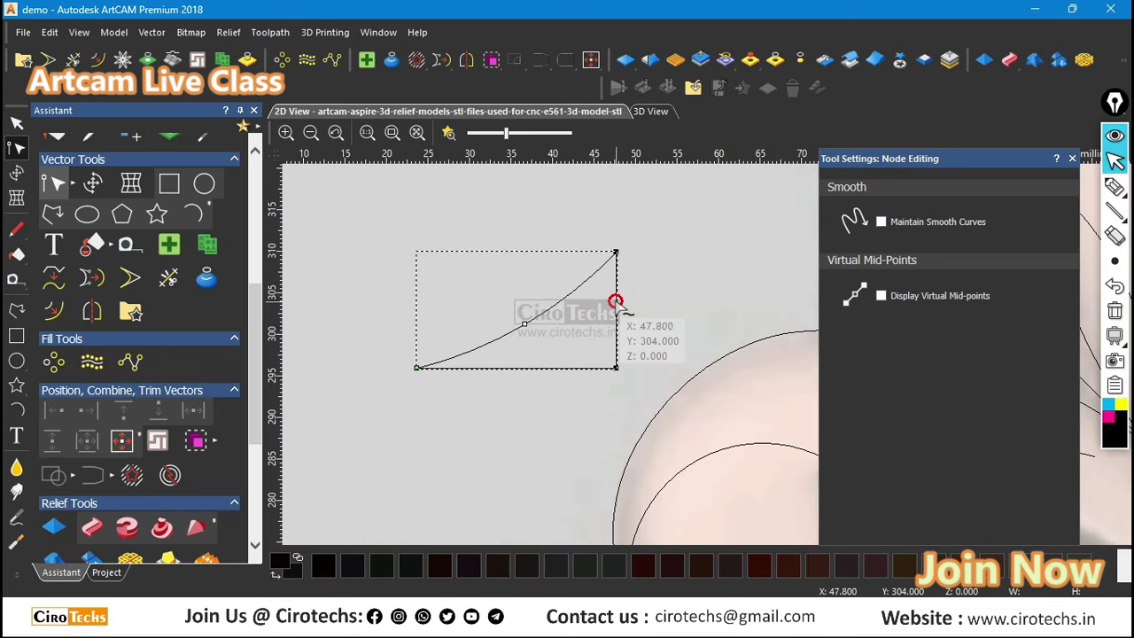
left_click_drag(616, 301, 675, 308)
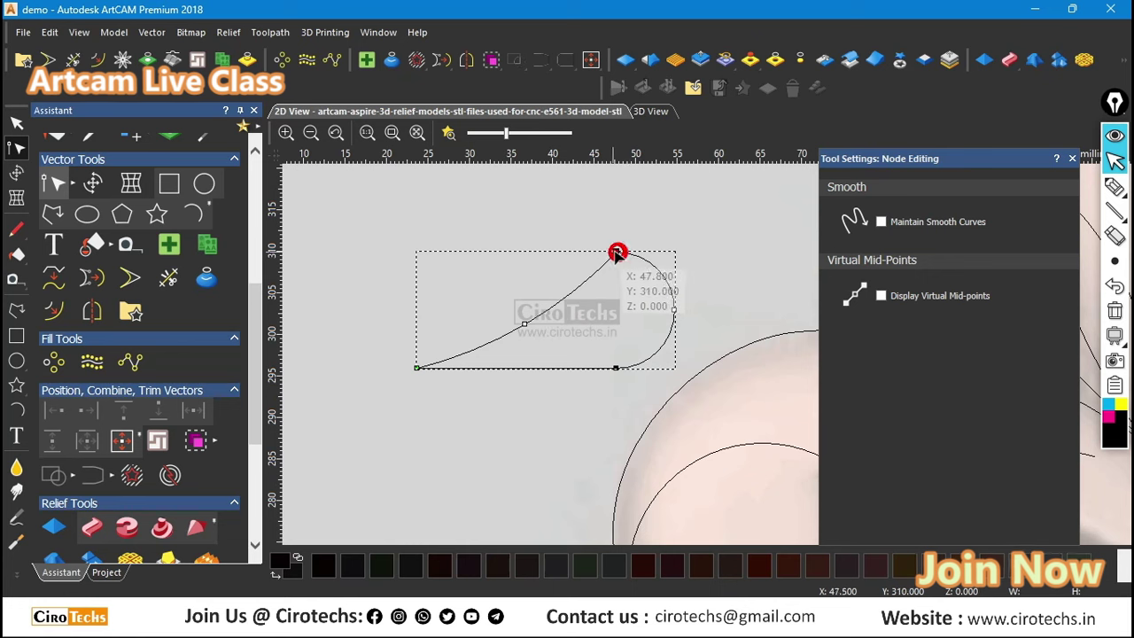
left_click_drag(617, 253, 513, 295)
Step: Flatten the right arc, raise the peak node to about X 36, Y 306, and reshape the arcs beside it
scroll(608, 287, "up", 1)
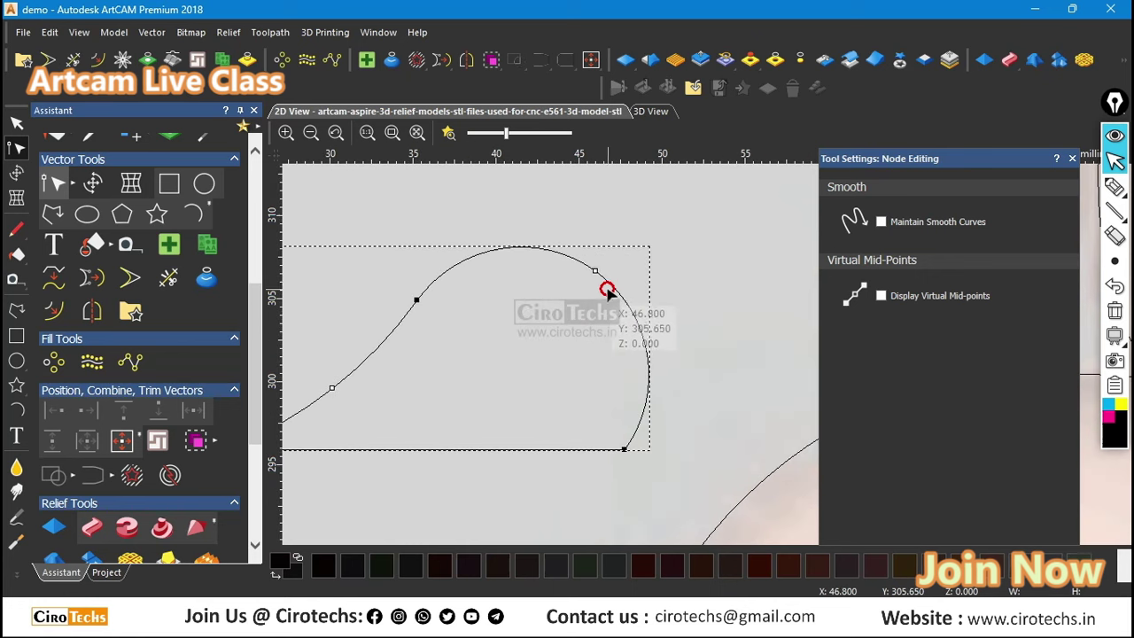
left_click_drag(594, 269, 559, 312)
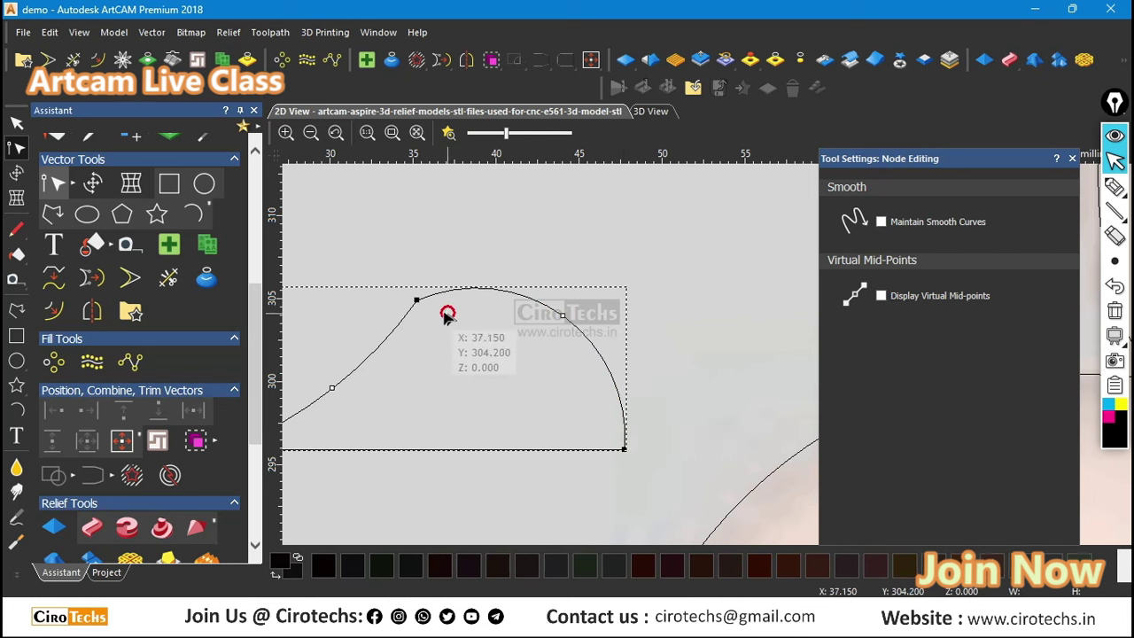
left_click_drag(417, 298, 431, 279)
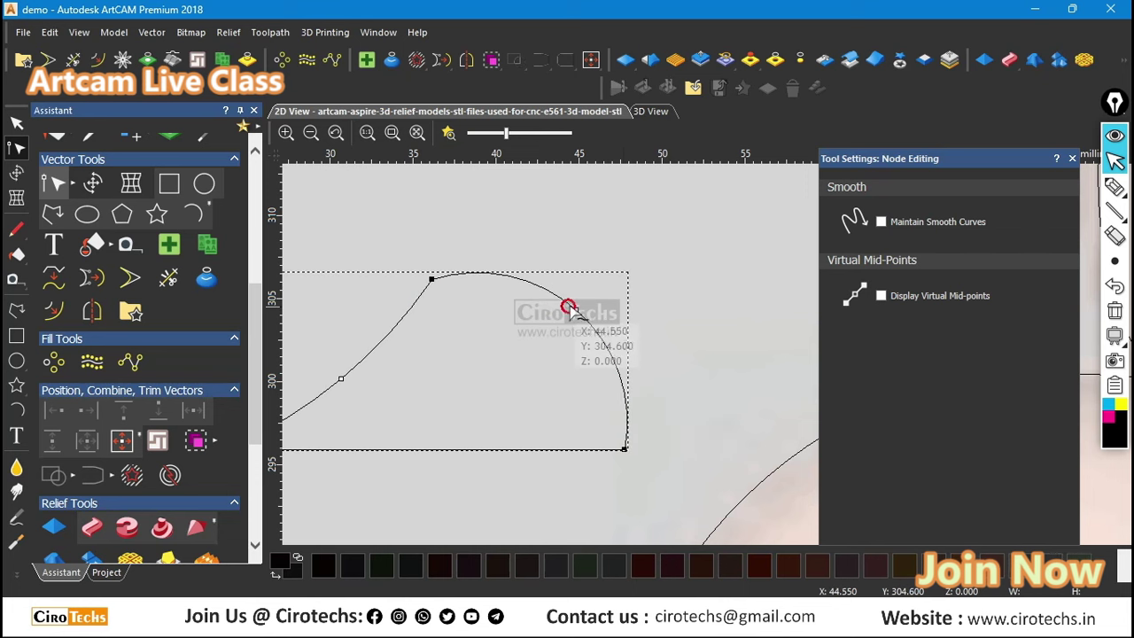
left_click_drag(574, 307, 561, 320)
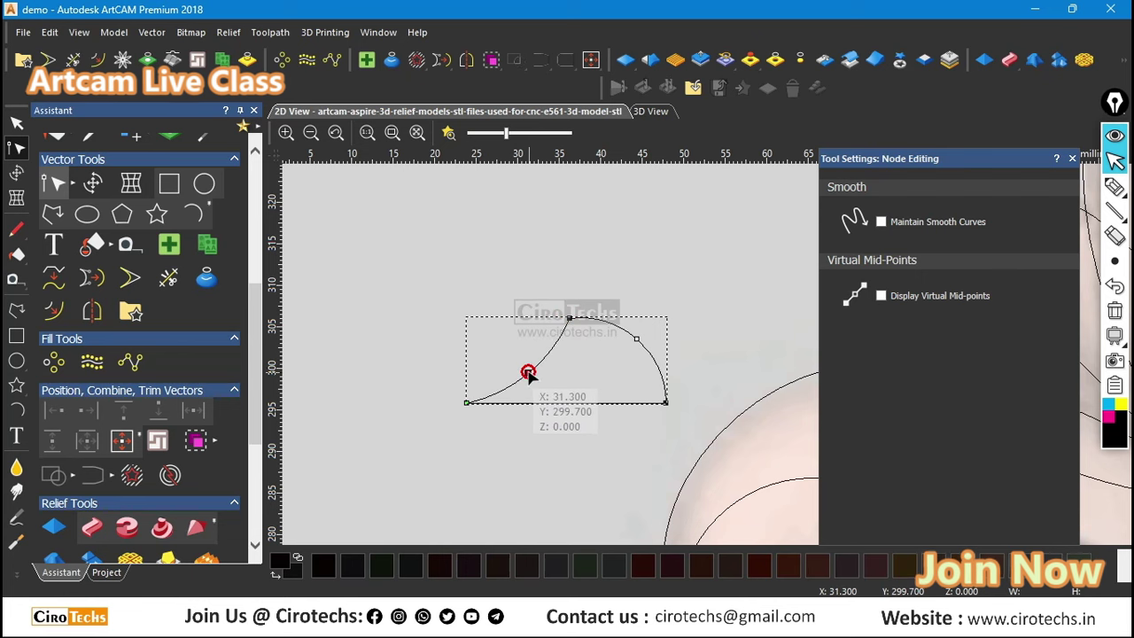
scroll(552, 341, "down", 1)
scroll(766, 367, "up", 1)
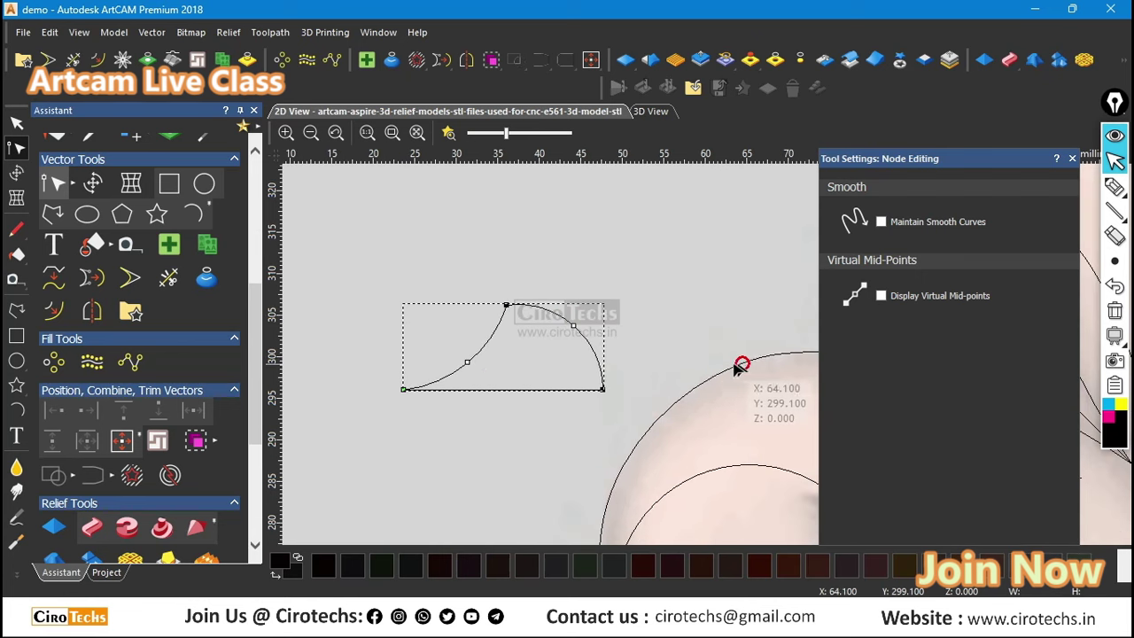
Step: Shift the profile's peak node to about X 38, Y 306 and make the left arc slightly shallower
scroll(523, 307, "up", 1)
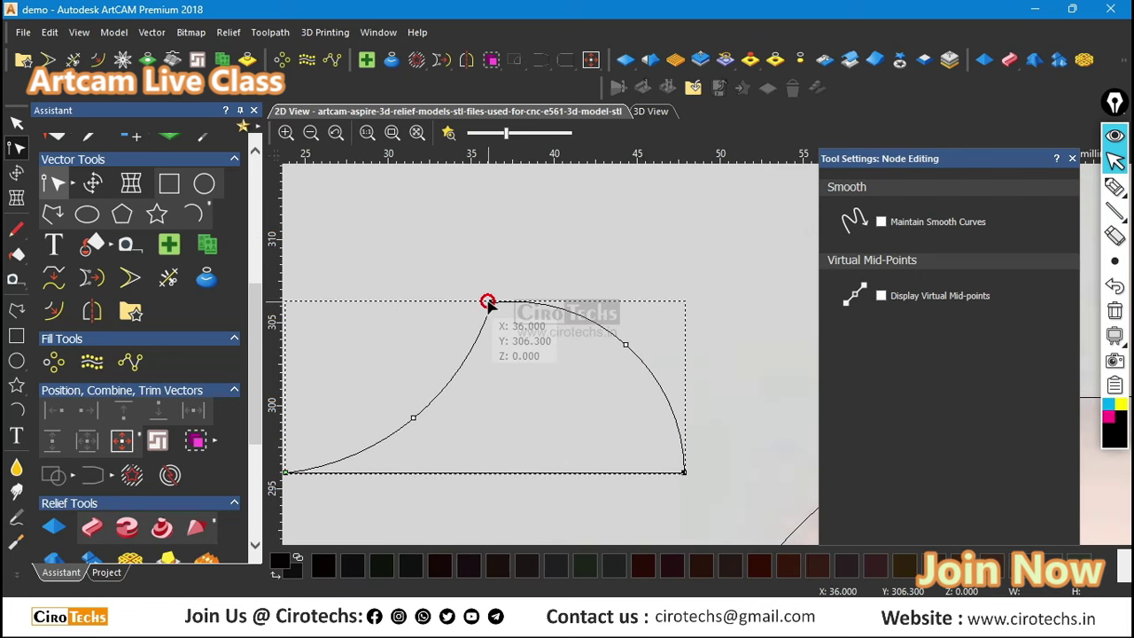
left_click_drag(491, 302, 526, 300)
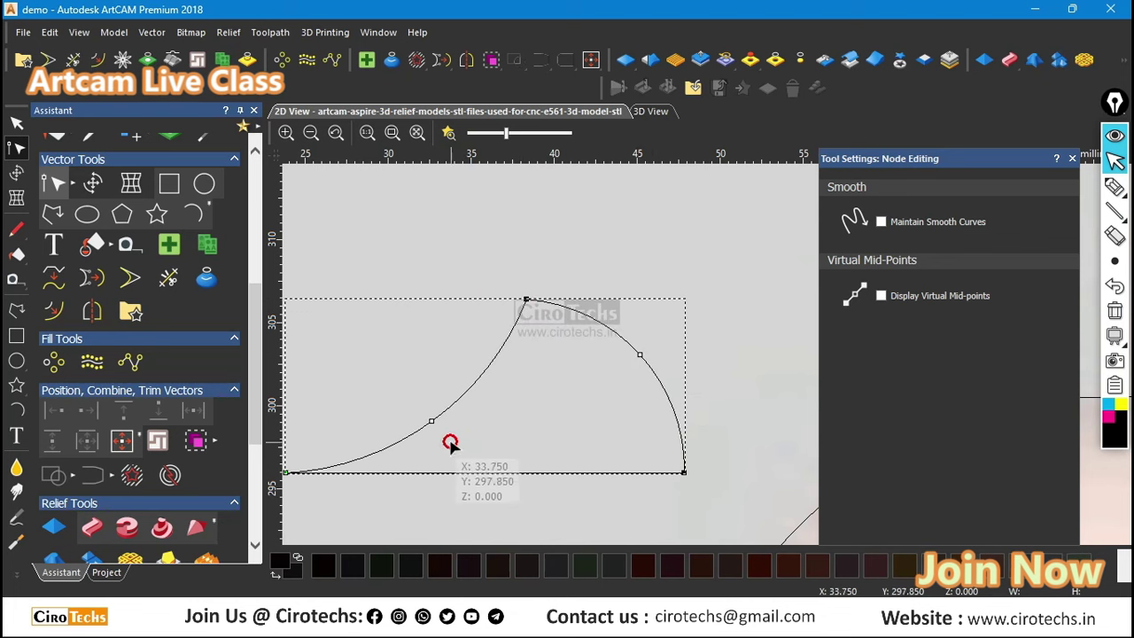
left_click(429, 419)
left_click_drag(430, 418, 425, 411)
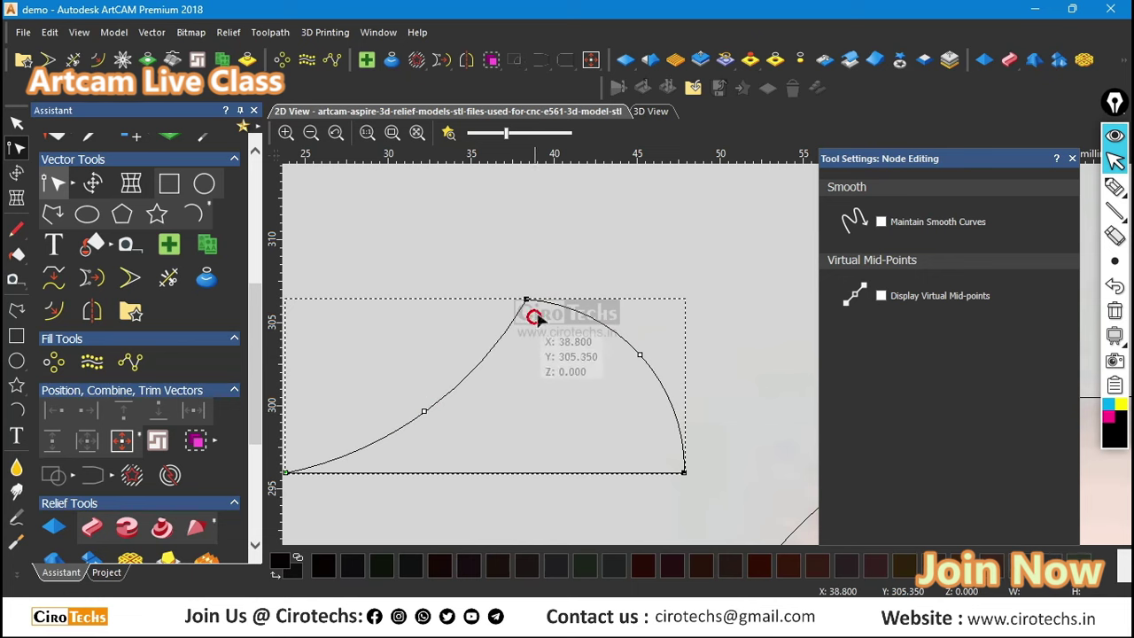
Step: Try rounding the profile's peak with a 2 mm fillet arc and undo it
scroll(627, 359, "down", 2)
scroll(650, 354, "up", 2)
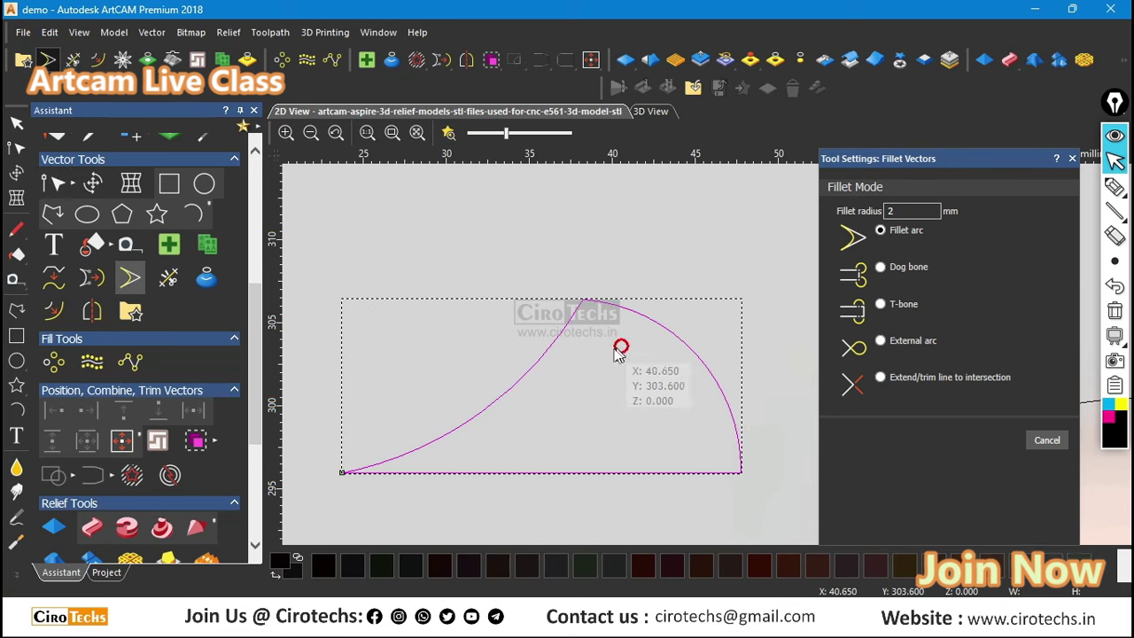
left_click(572, 314)
left_click(611, 302)
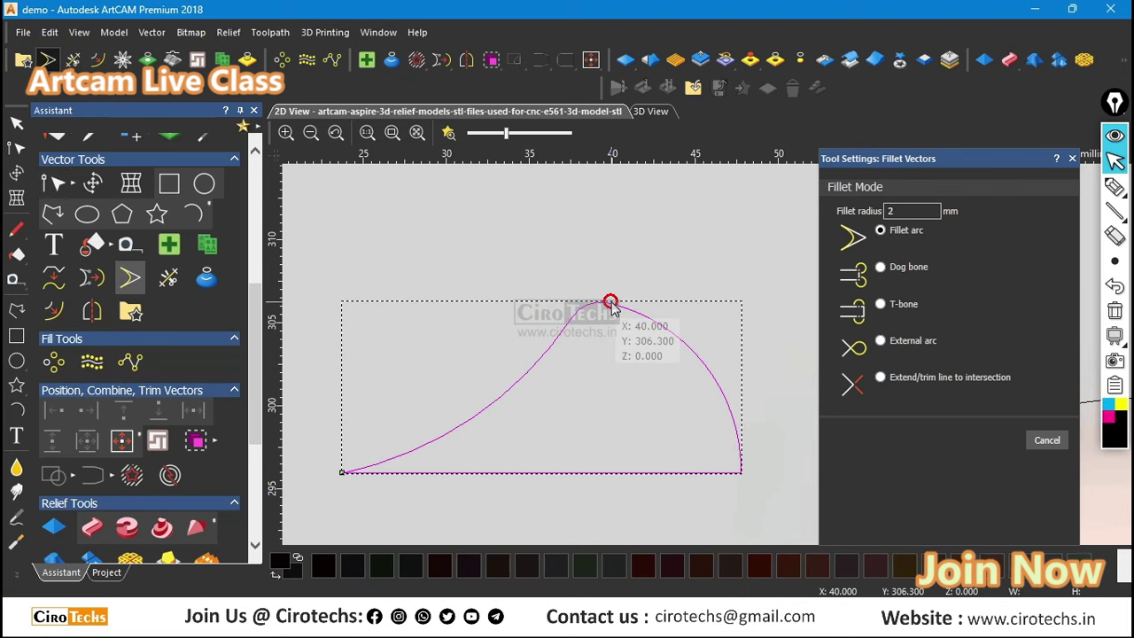
scroll(627, 319, "up", 1)
key("Escape")
scroll(596, 267, "down", 1)
scroll(735, 408, "down", 1)
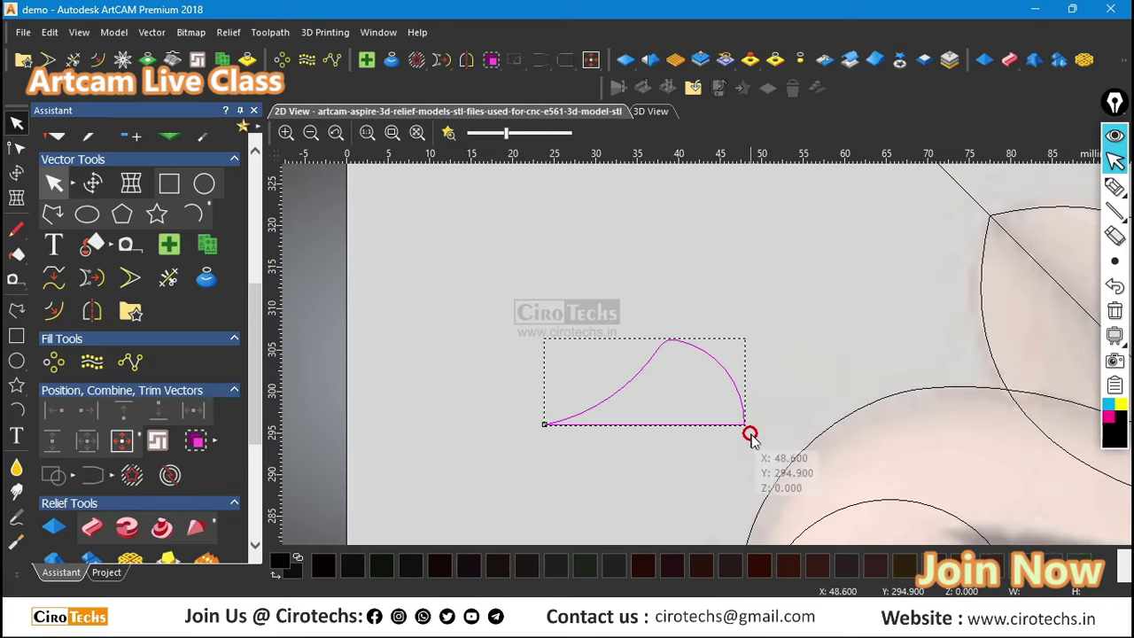
scroll(744, 425, "up", 1)
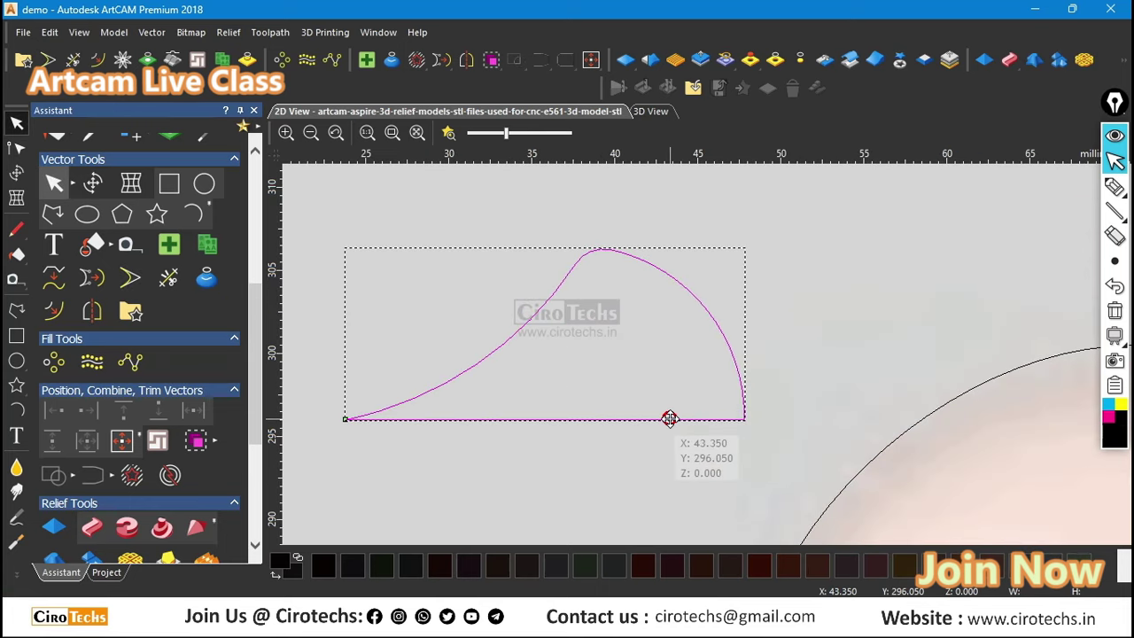
key("ctrl+z")
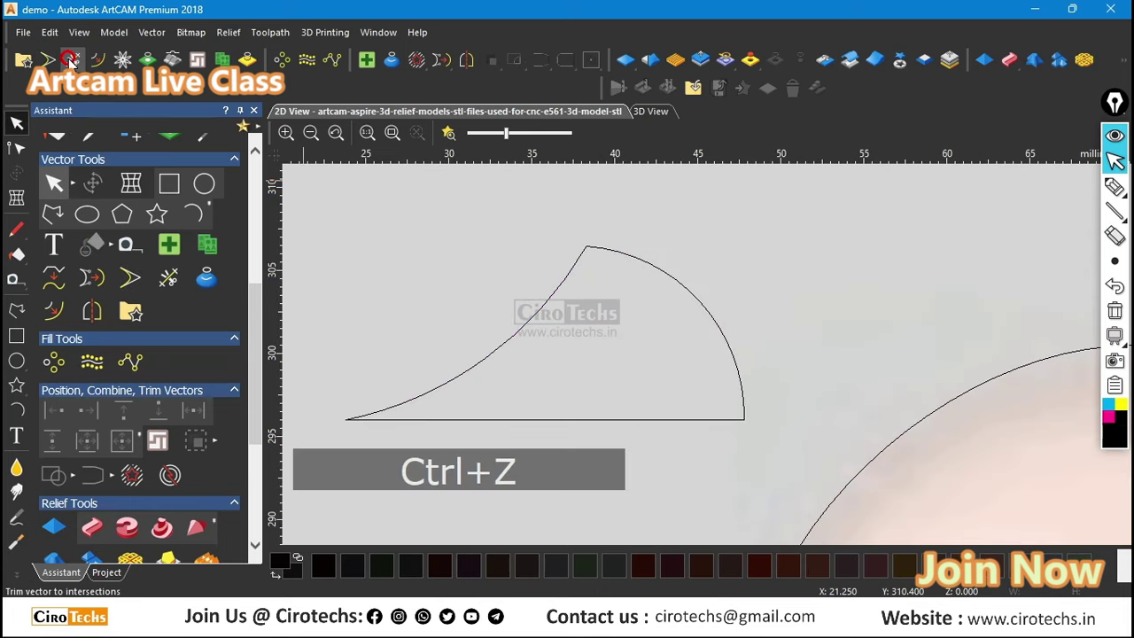
Step: Round the profile's peak with a fillet arc of 1 mm radius
left_click(71, 60)
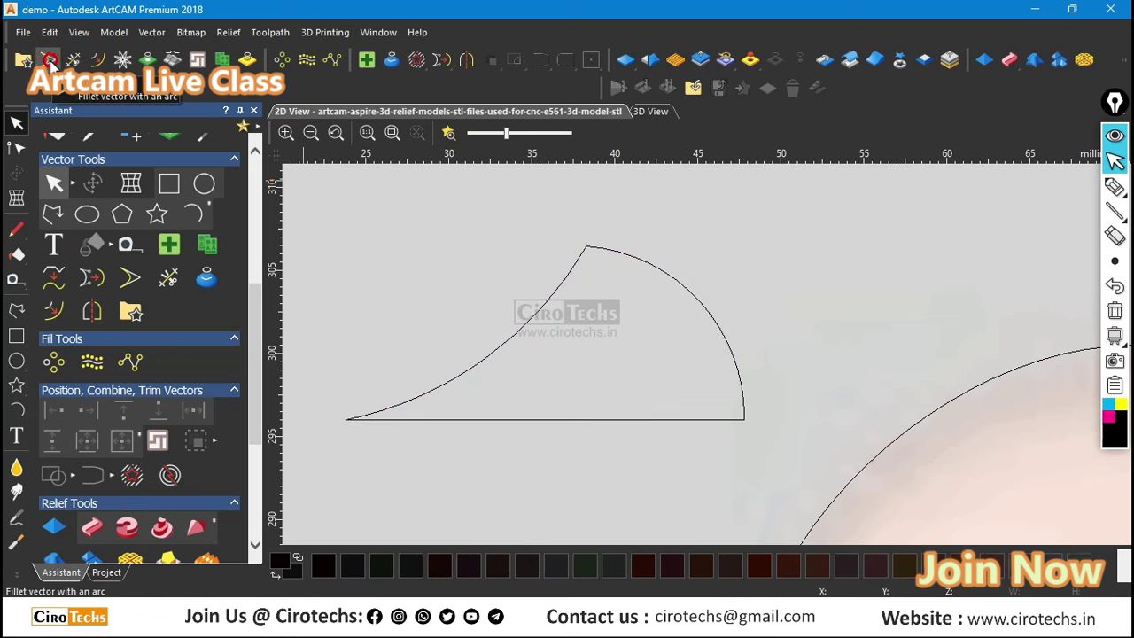
left_click(49, 60)
left_click_drag(906, 213, 872, 219)
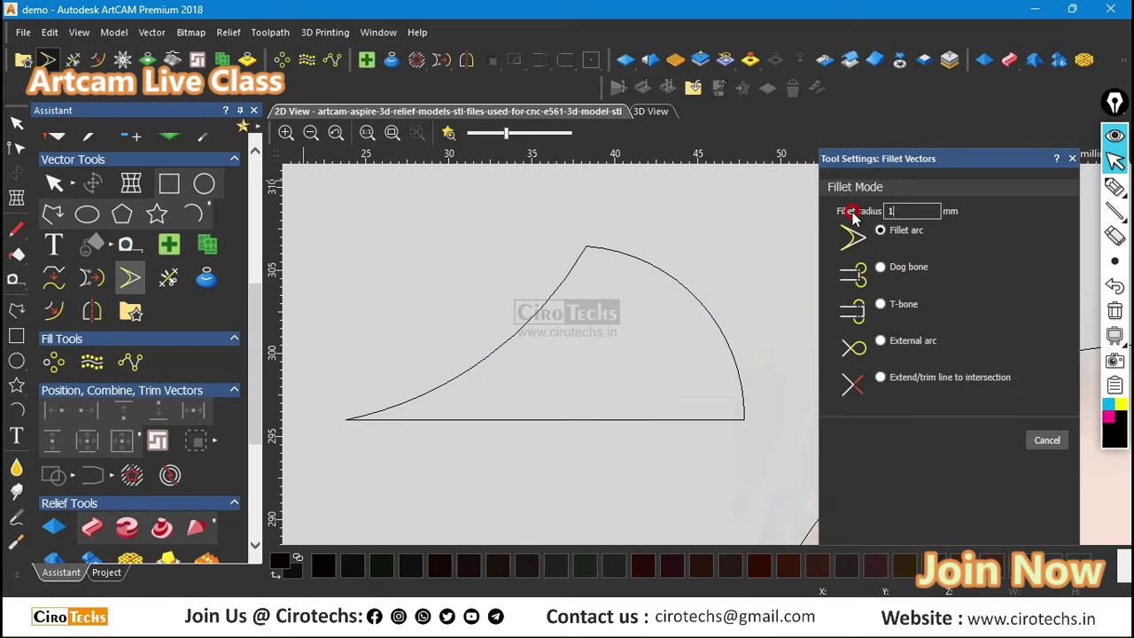
left_click(572, 268)
left_click(621, 254)
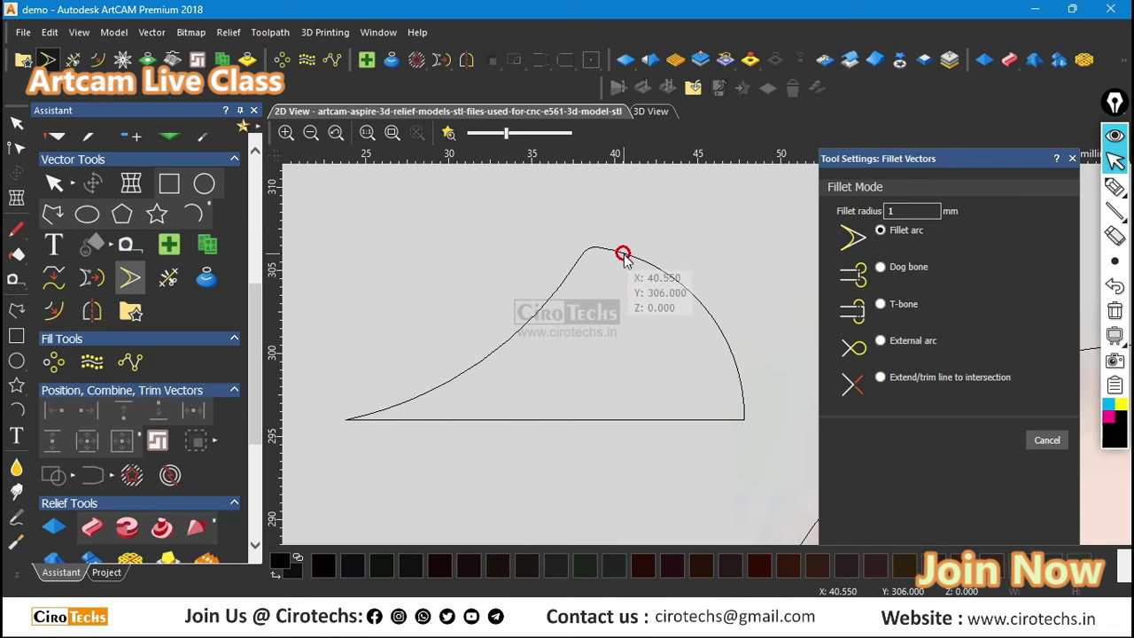
key("Escape")
Step: Delete the straight base span of the profile in node editing, leaving an open curve
left_click(578, 417)
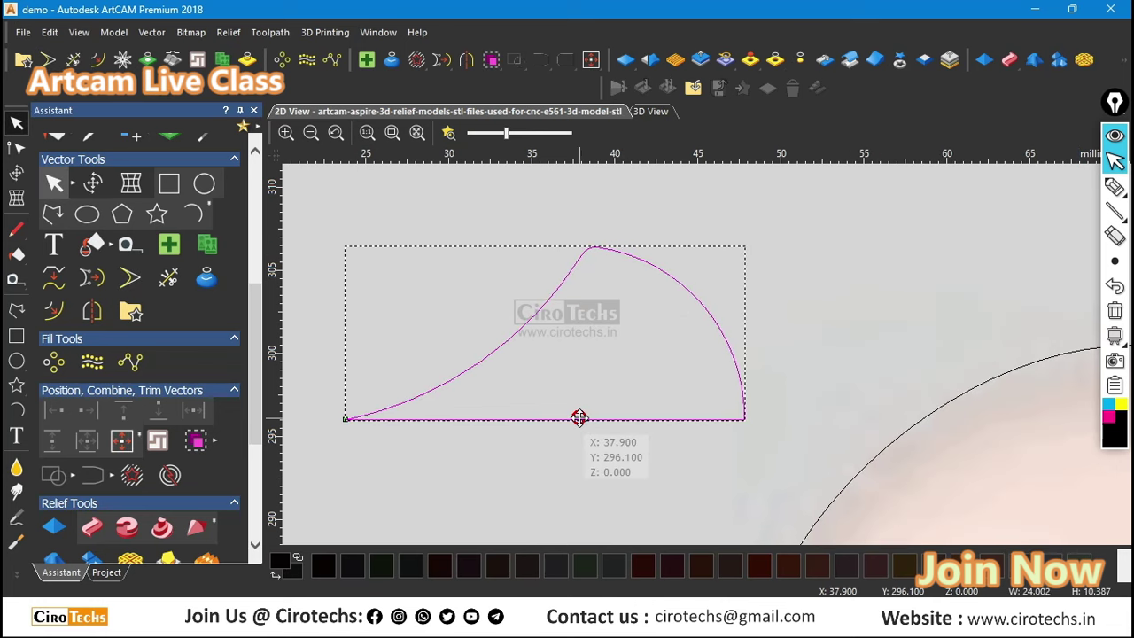
left_click(579, 417)
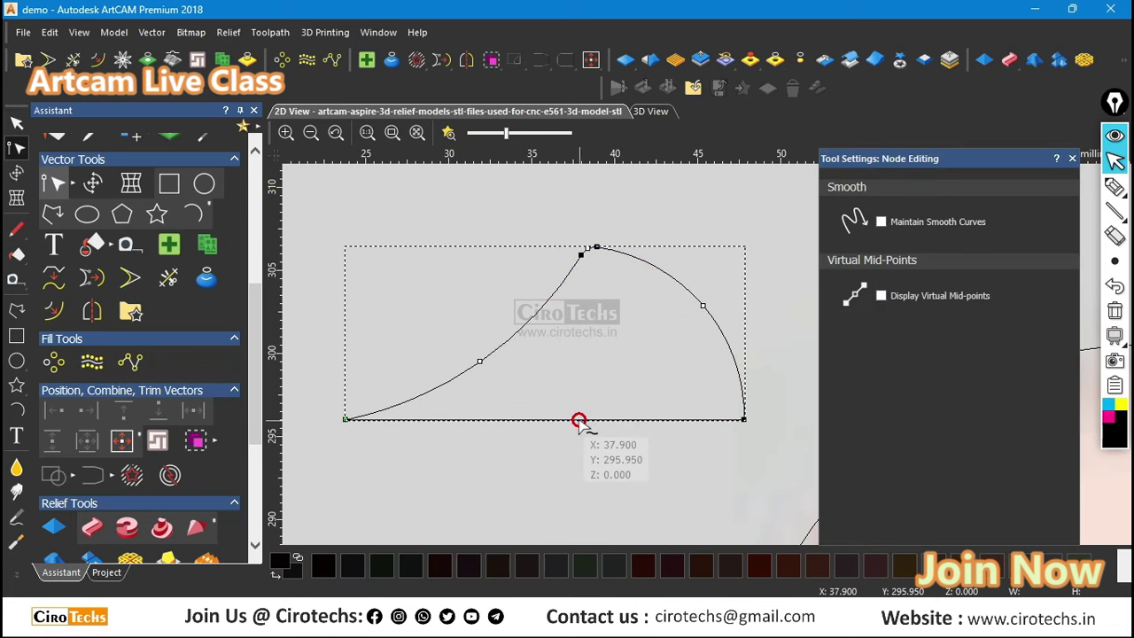
left_click(578, 419)
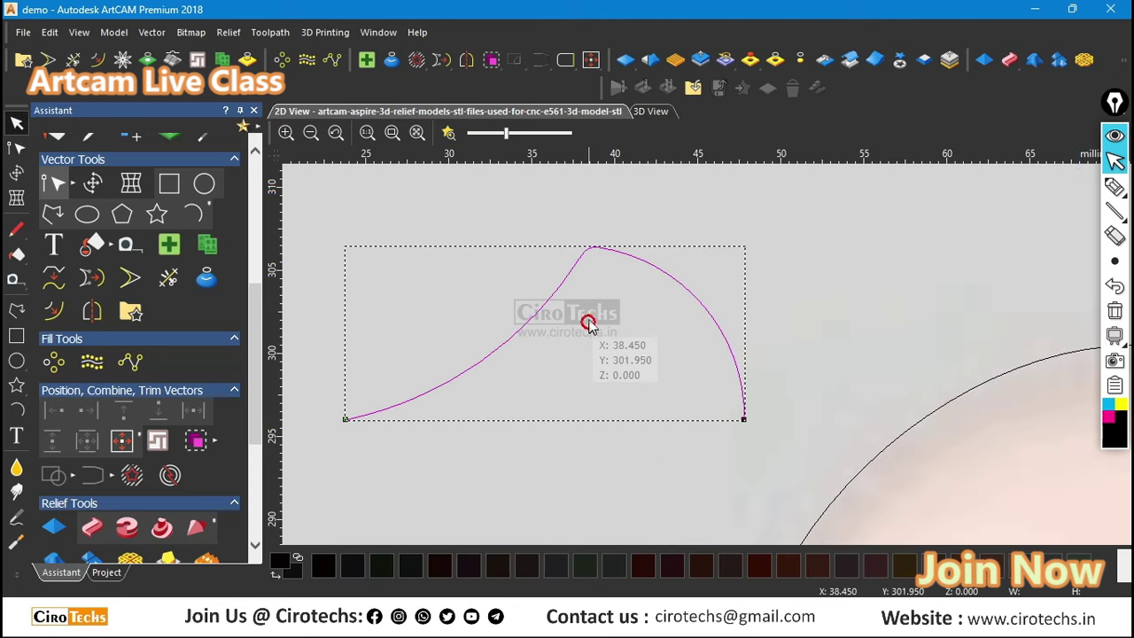
Step: Examine the whole design with the new profile curve in the 3D view
scroll(653, 422, "down", 5)
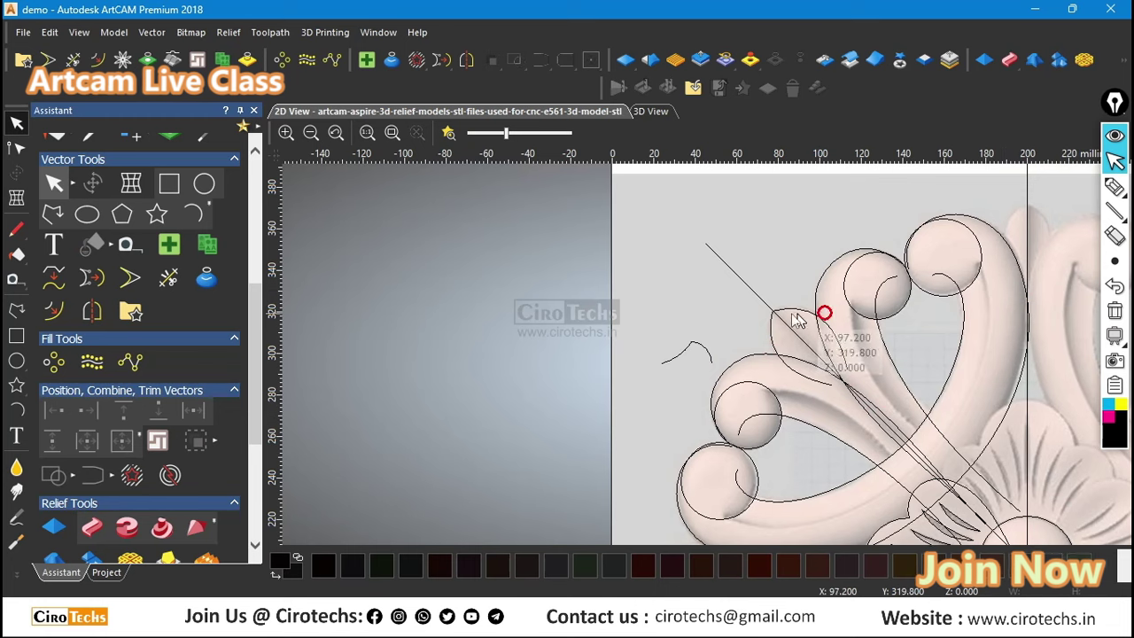
scroll(696, 295, "down", 3)
scroll(913, 417, "up", 3)
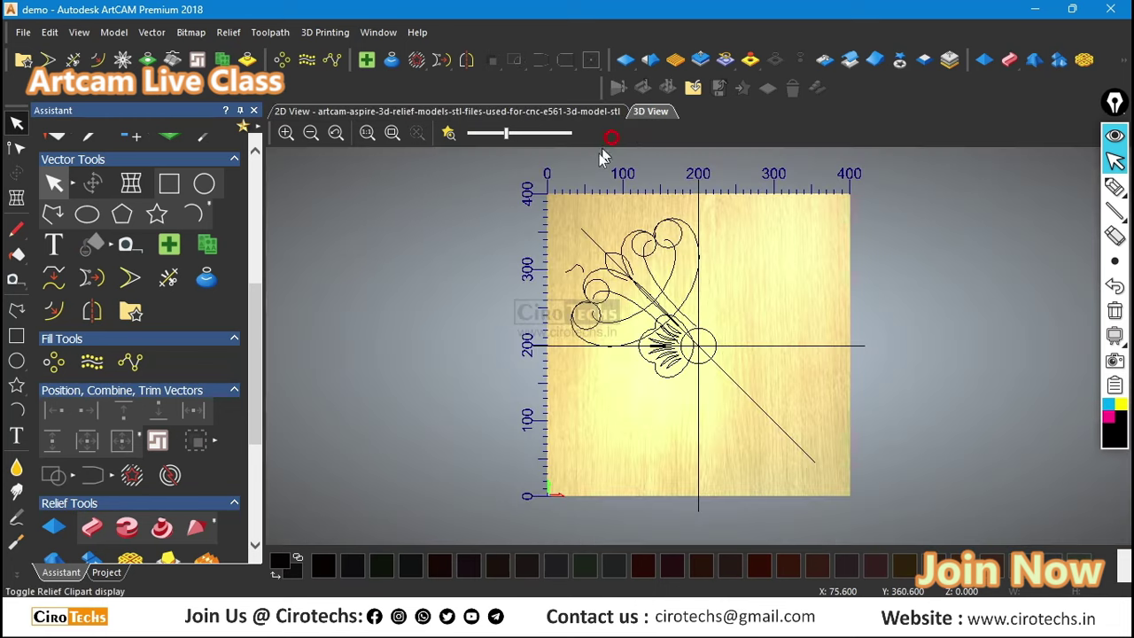
Step: Start a Two Rail Sweep and set the large scroll's inner curve as the first drive rail
scroll(704, 307, "up", 5)
left_click_drag(762, 318, 766, 286)
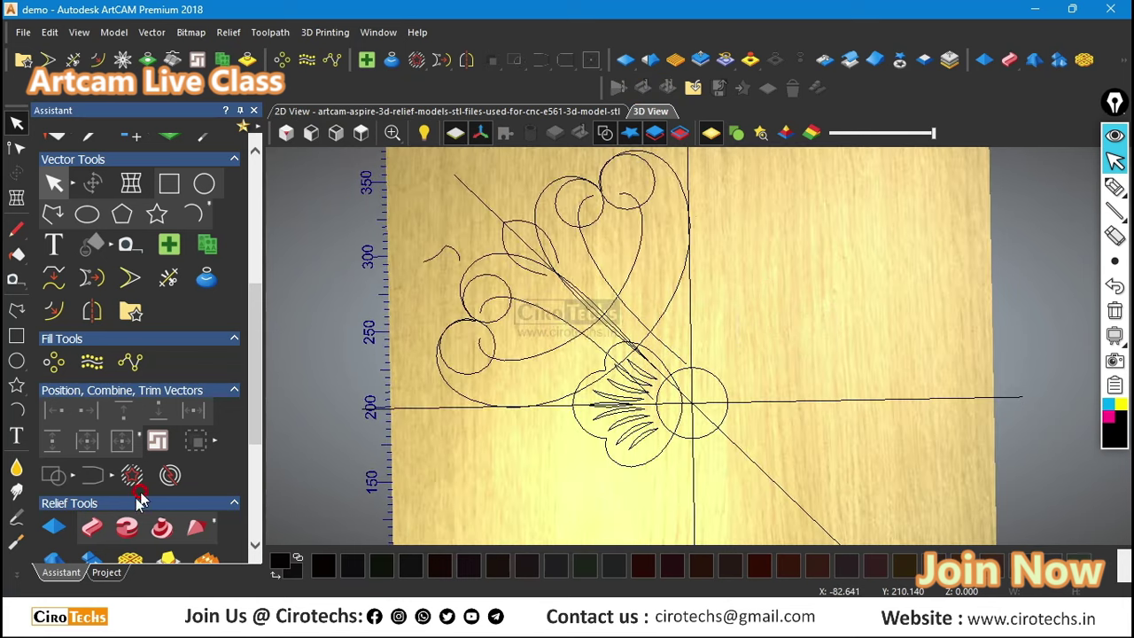
left_click(94, 529)
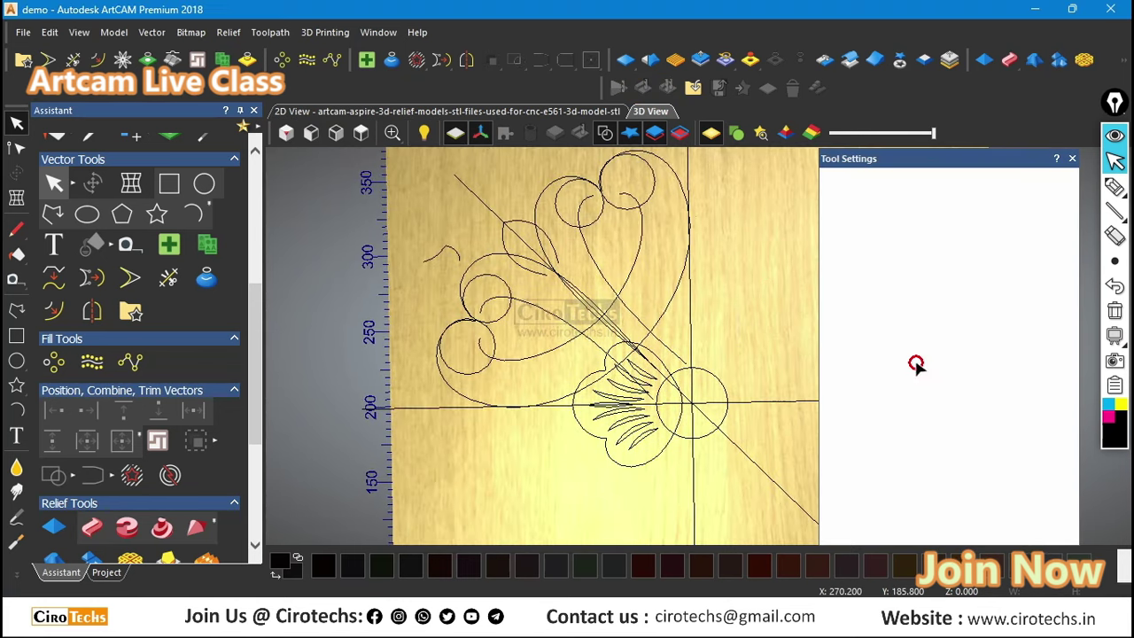
left_click(707, 282)
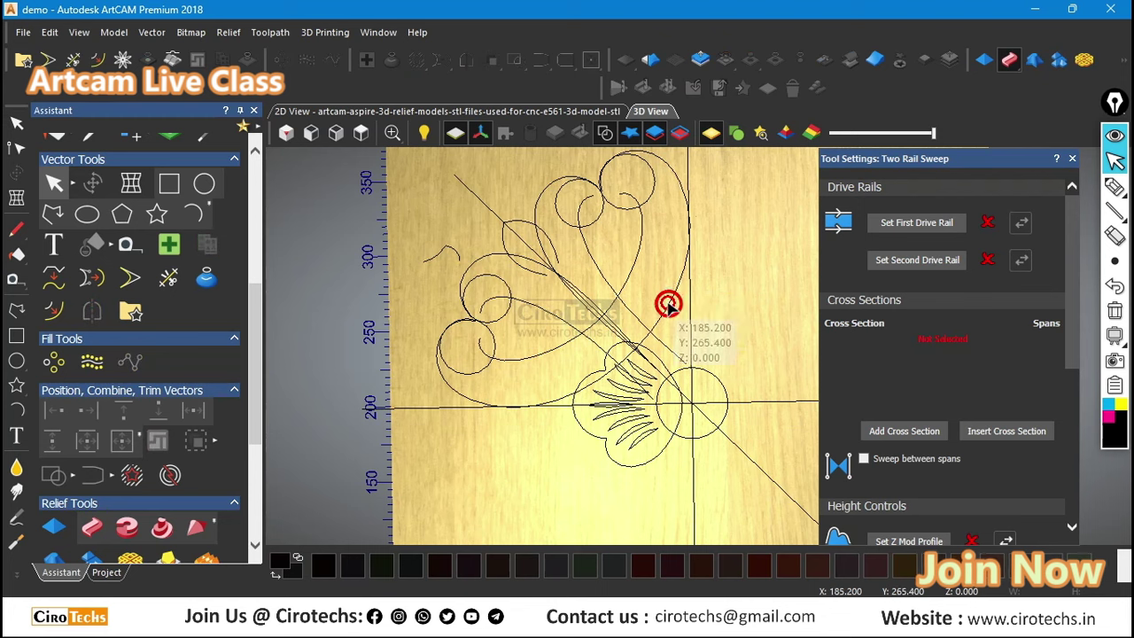
left_click(668, 305)
left_click(937, 226)
left_click(706, 285)
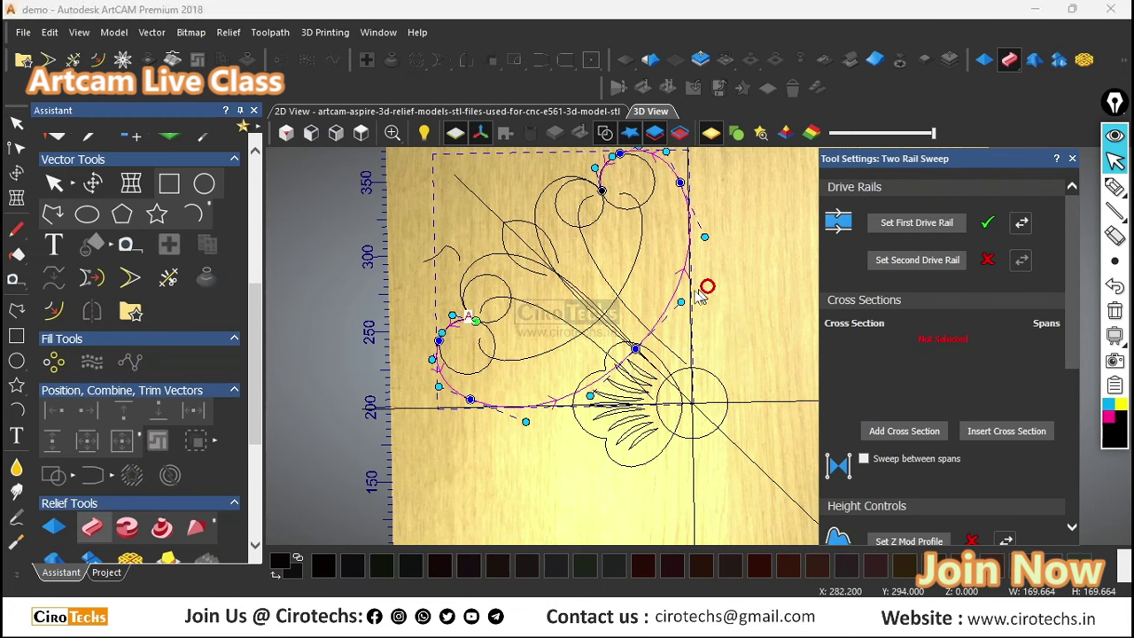
left_click(633, 275)
left_click(632, 271)
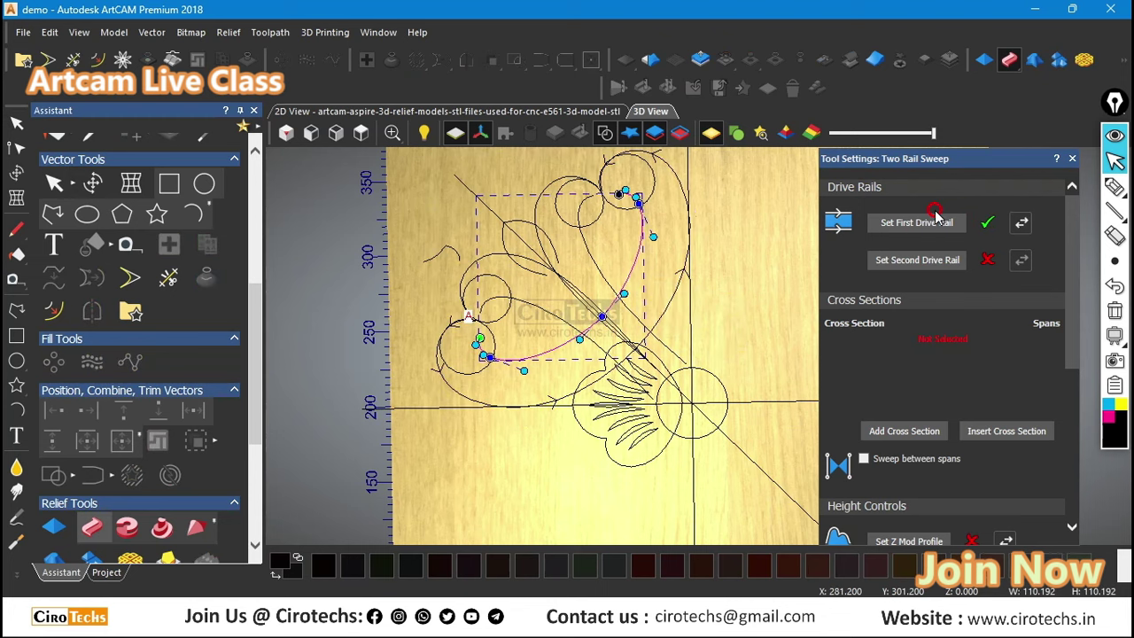
Step: Add the small profile curve as the sweep's cross section and set the scroll's outer curve as the second drive rail
left_click(454, 253)
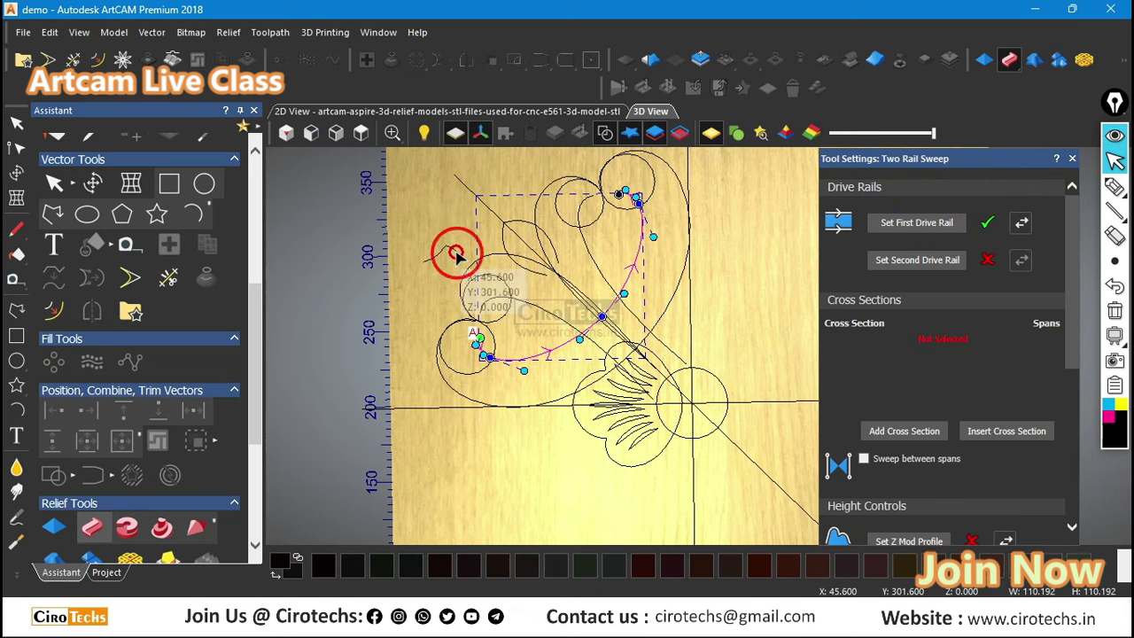
left_click(841, 301)
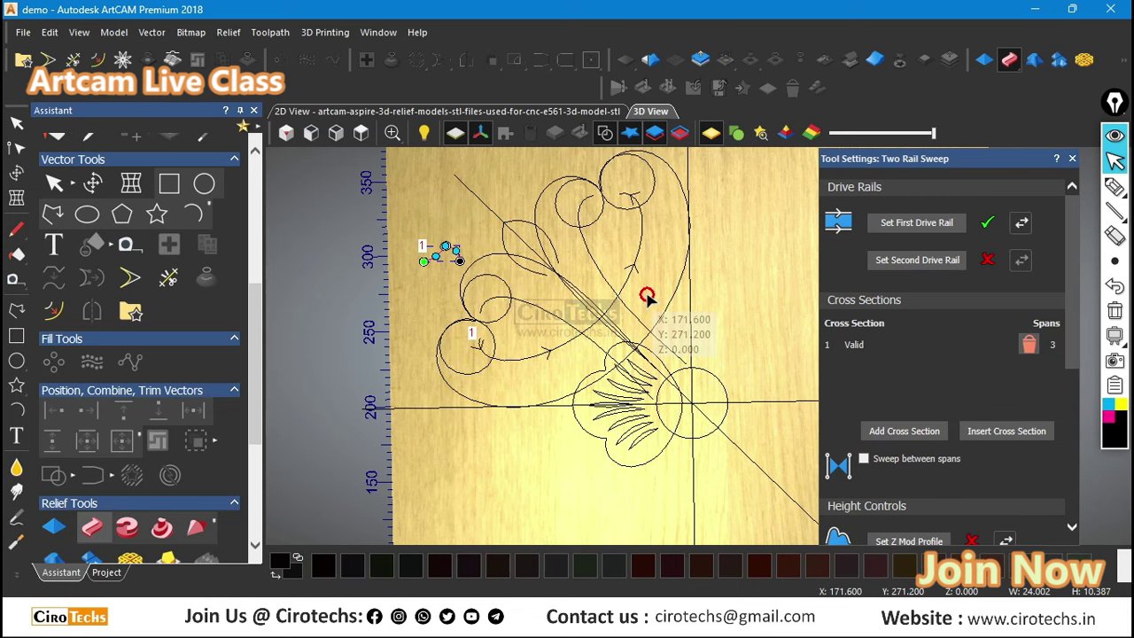
scroll(648, 297, "down", 3)
scroll(986, 376, "down", 6)
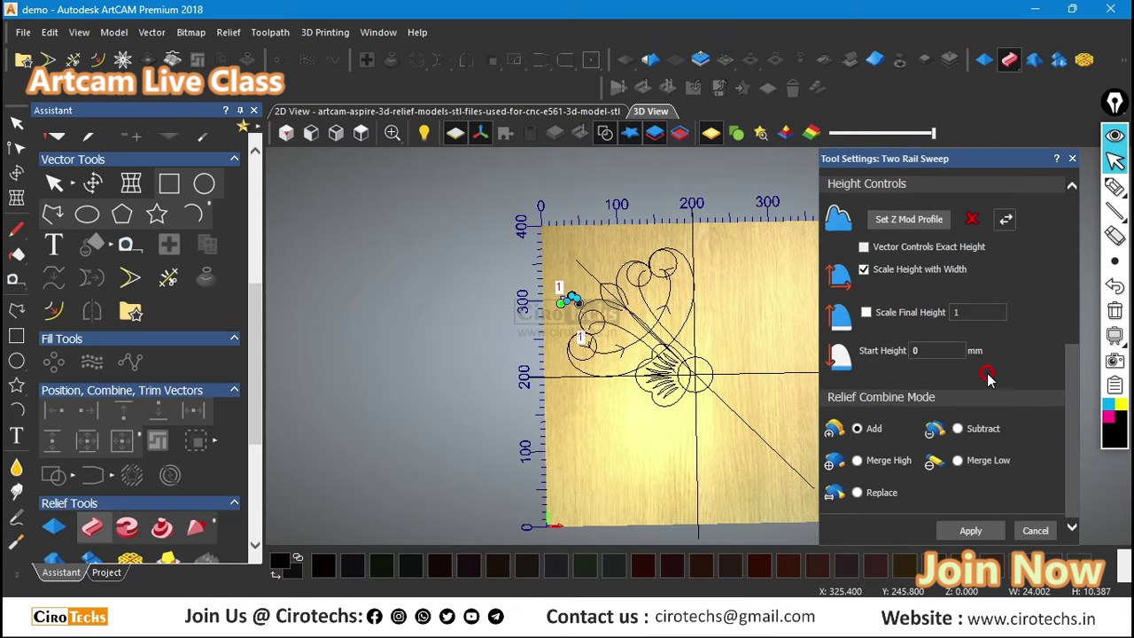
scroll(988, 379, "up", 5)
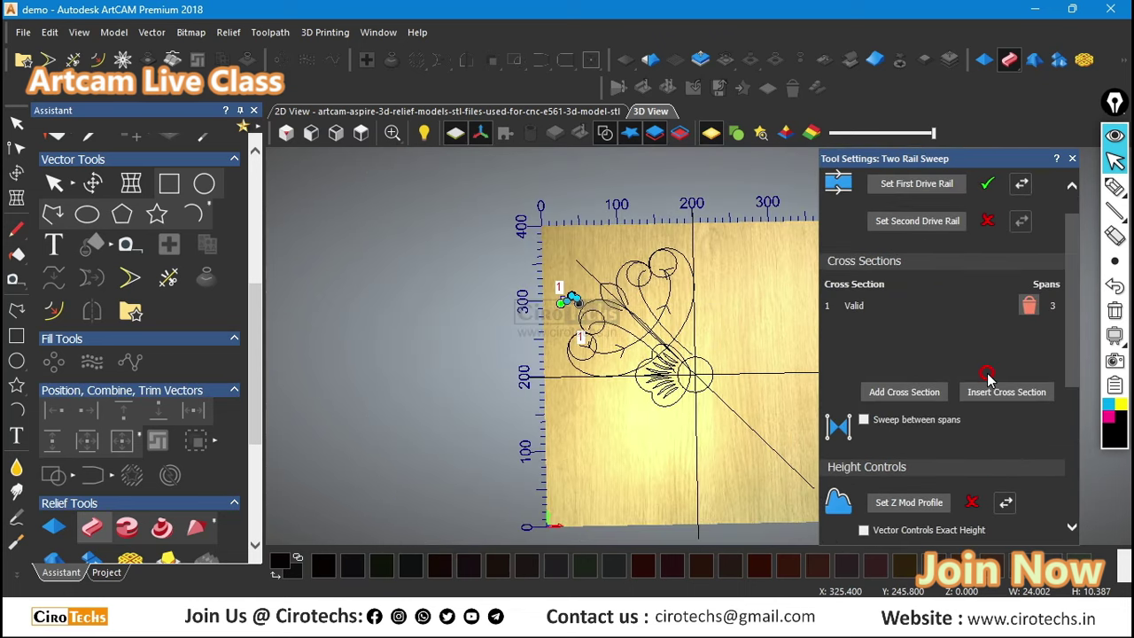
scroll(989, 379, "up", 2)
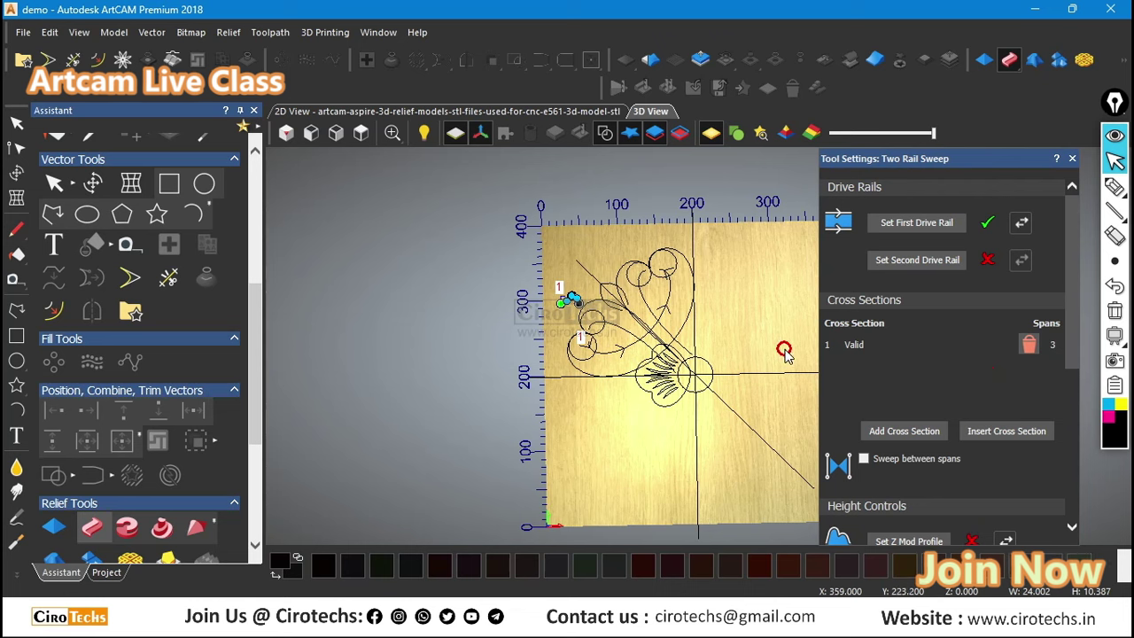
scroll(699, 329, "up", 1)
left_click(677, 331)
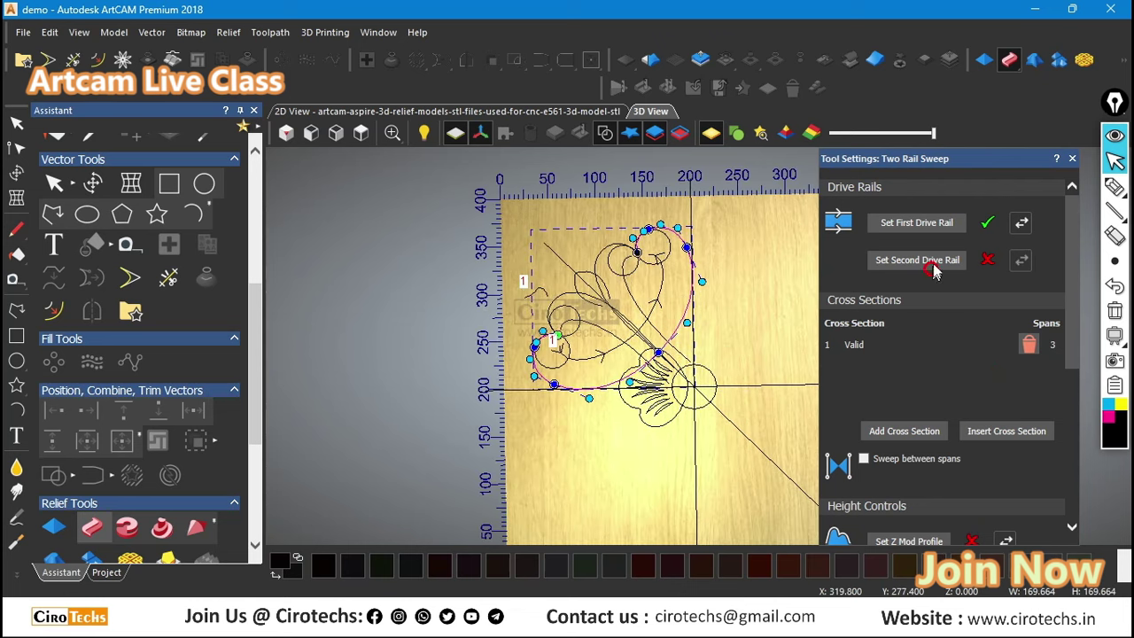
left_click(921, 263)
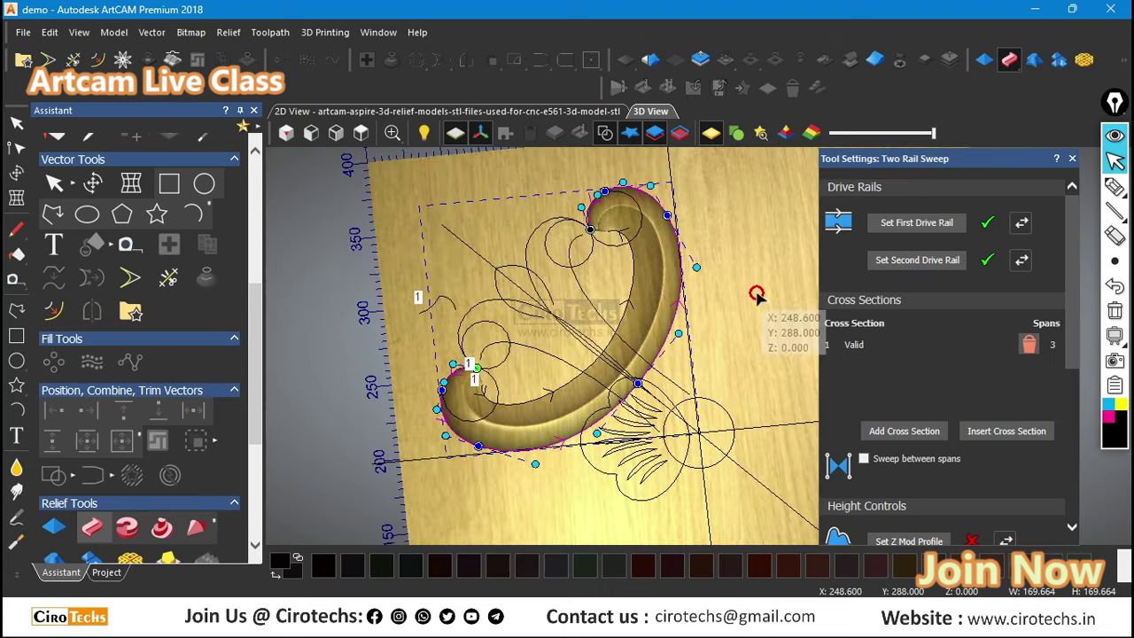
Step: Enable Scale Final Height for the scroll sweep with a value of 10
scroll(890, 345, "down", 3)
scroll(890, 346, "down", 1)
scroll(666, 315, "down", 2)
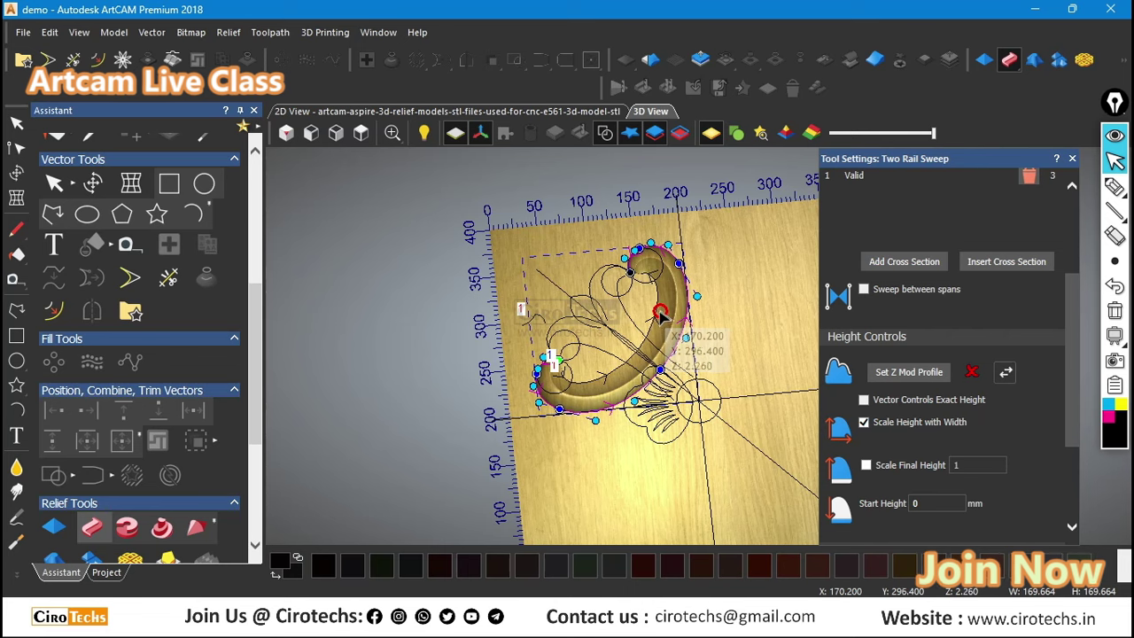
scroll(706, 301, "up", 2)
mouse_move(713, 319)
left_mouse_down()
mouse_move(670, 296)
mouse_move(655, 325)
left_mouse_up()
left_click(865, 466)
left_click(978, 466)
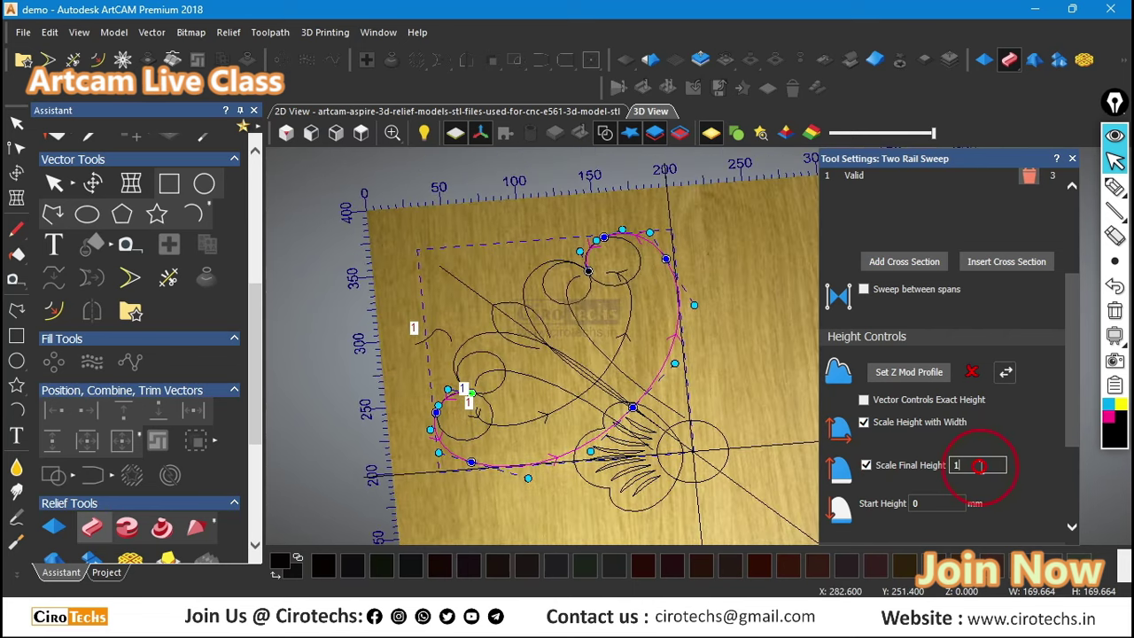
type("10")
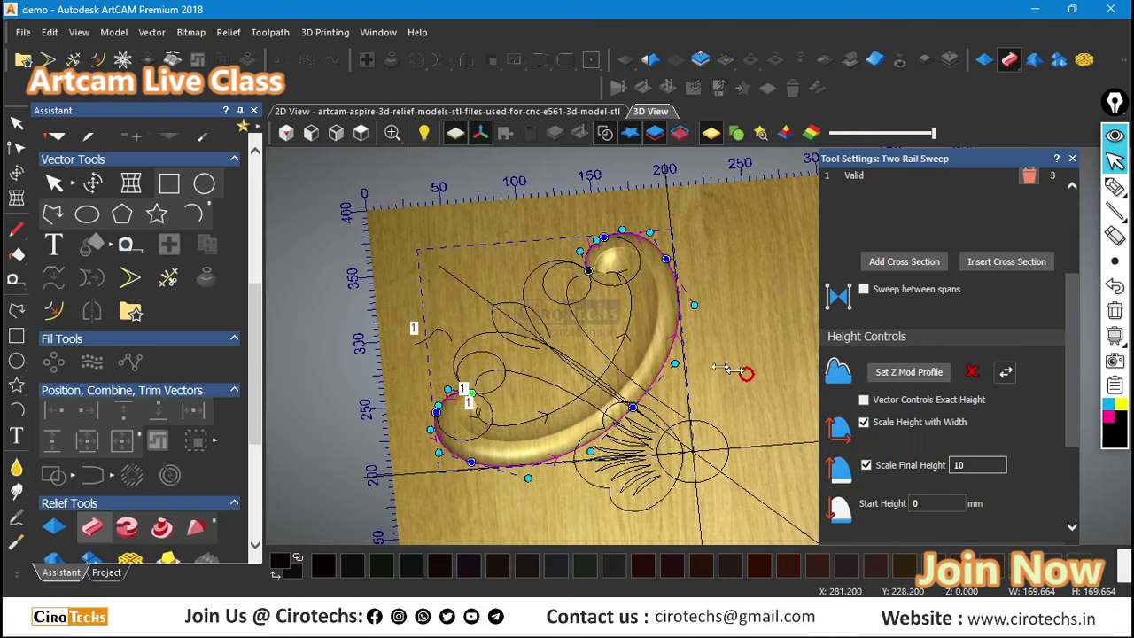
Step: Set the sweep's Scale Final Height to 12
mouse_move(746, 375)
left_mouse_down()
mouse_move(664, 374)
mouse_move(749, 410)
mouse_move(794, 305)
mouse_move(729, 303)
mouse_move(658, 375)
mouse_move(543, 286)
mouse_move(645, 308)
left_mouse_up()
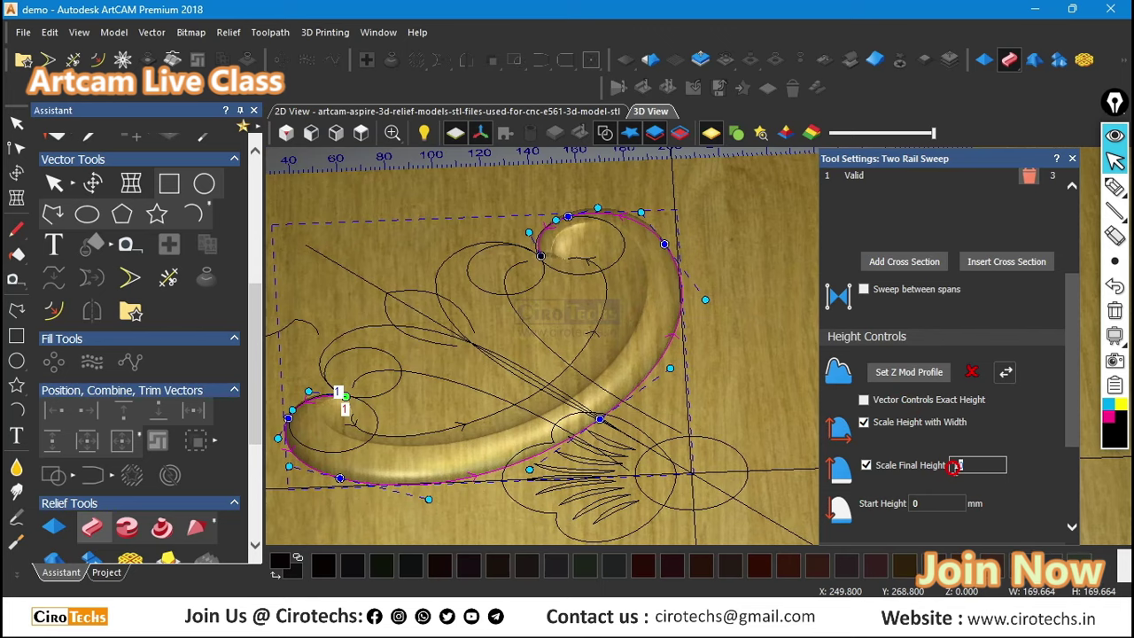
type("2")
key("Return")
left_click_drag(685, 372, 741, 438)
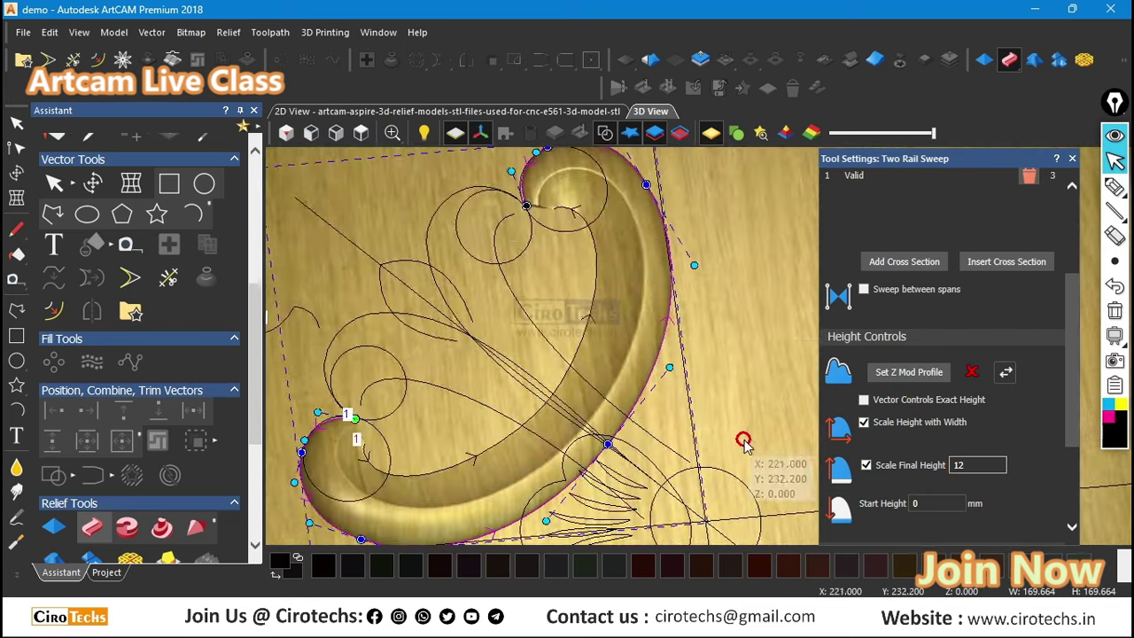
Step: Compare the sweep with the 2D reference image, apply it in Add combine mode and close the sweep settings
left_click(384, 112)
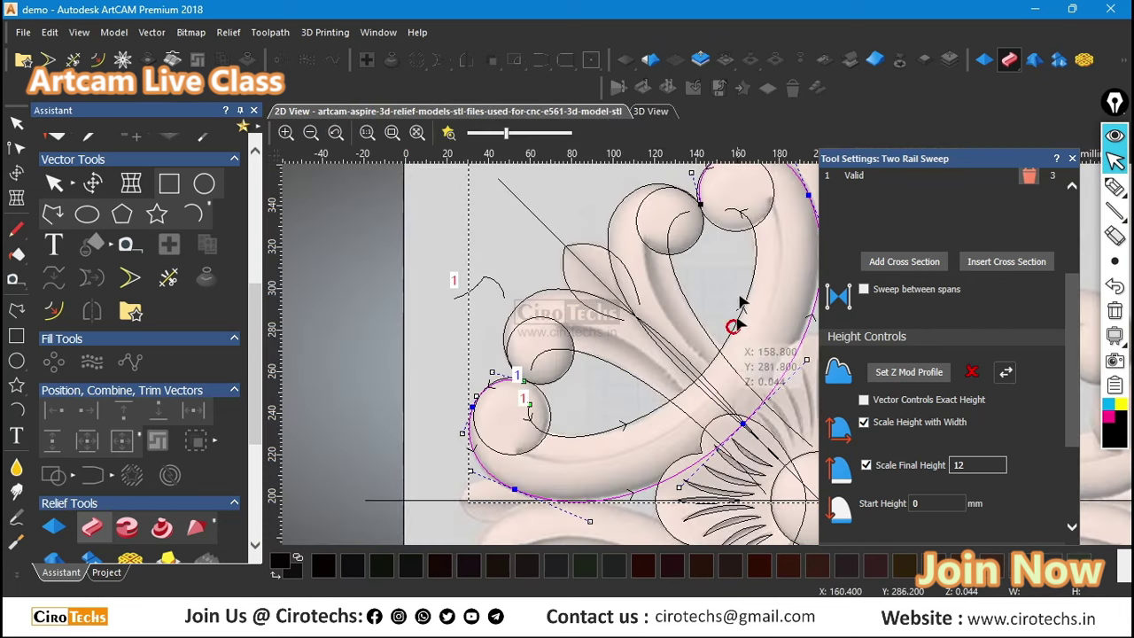
left_click(651, 112)
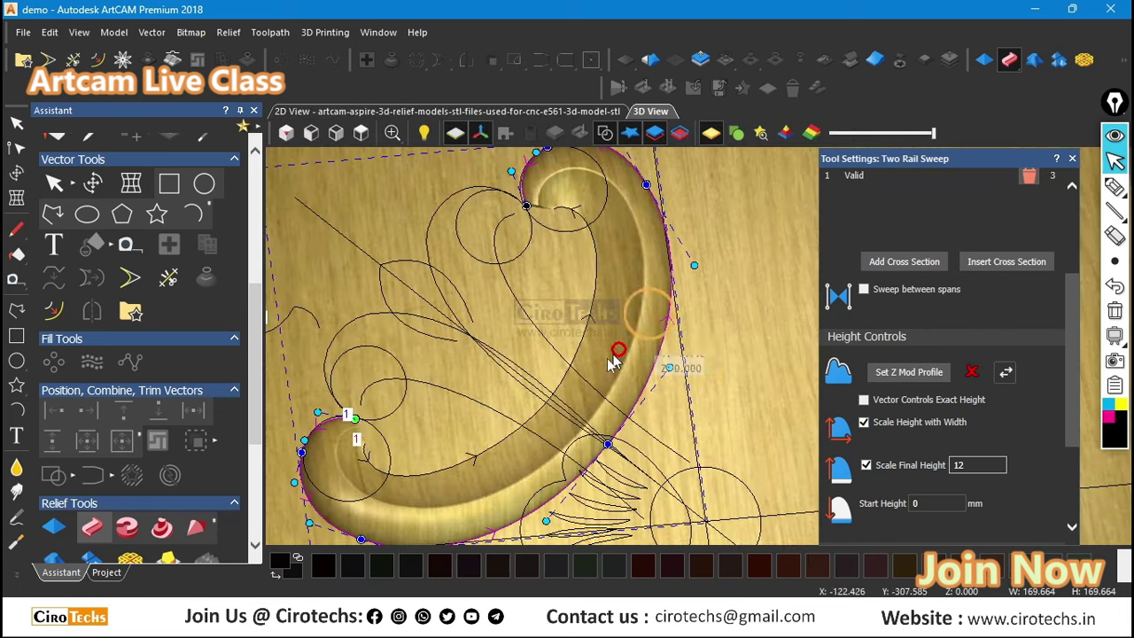
scroll(611, 363, "down", 5)
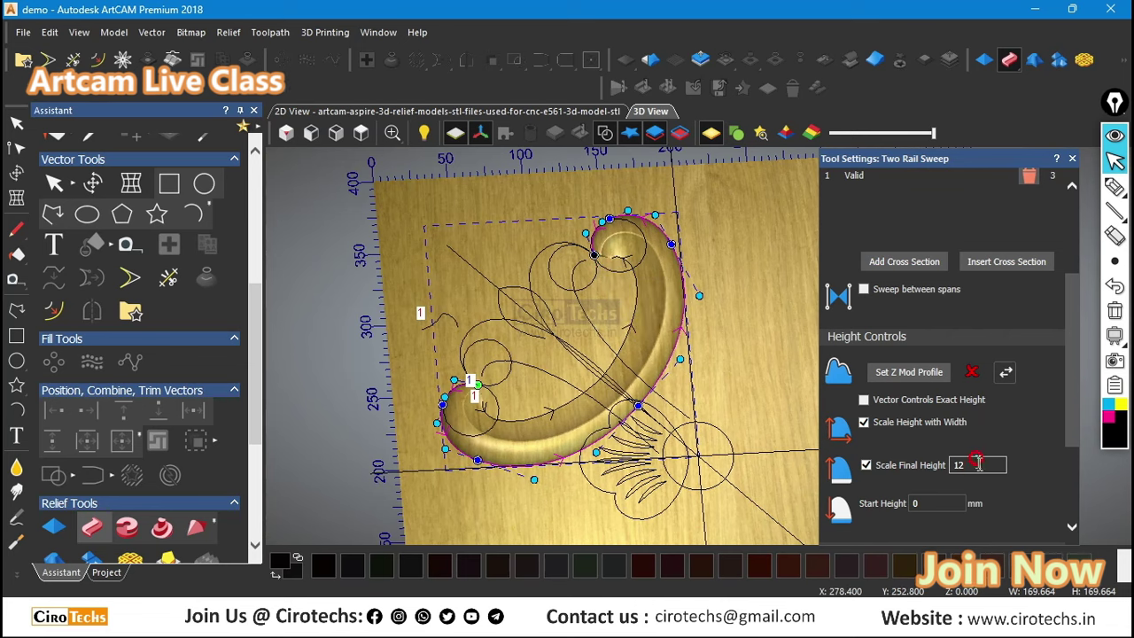
scroll(693, 363, "up", 2)
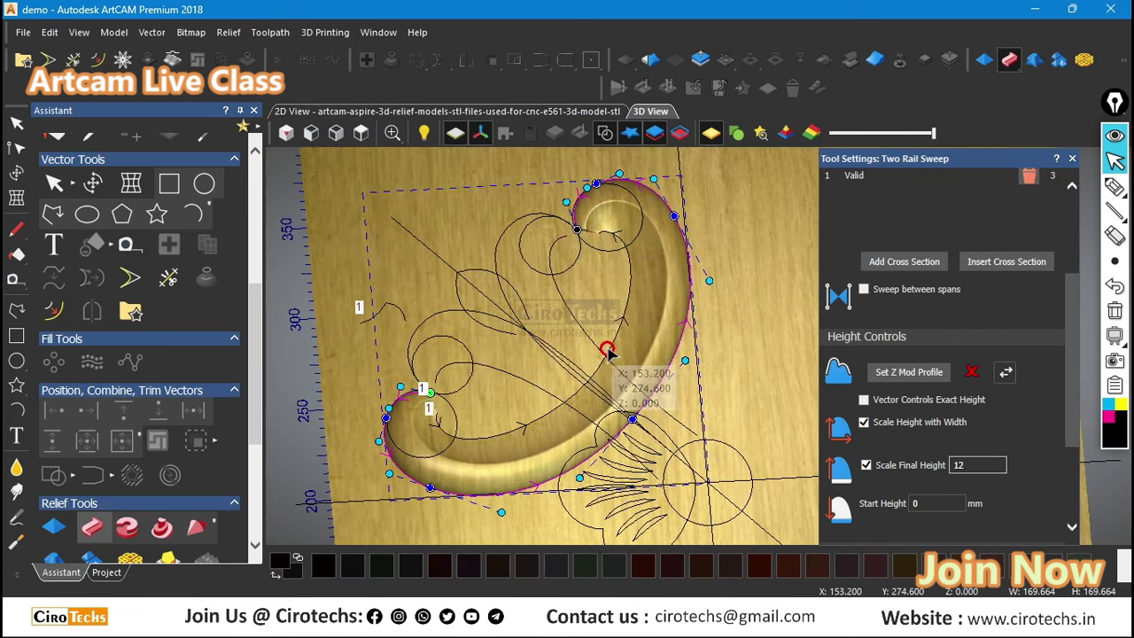
mouse_move(693, 357)
middle_mouse_down()
mouse_move(739, 271)
mouse_move(699, 299)
mouse_move(695, 379)
middle_mouse_up()
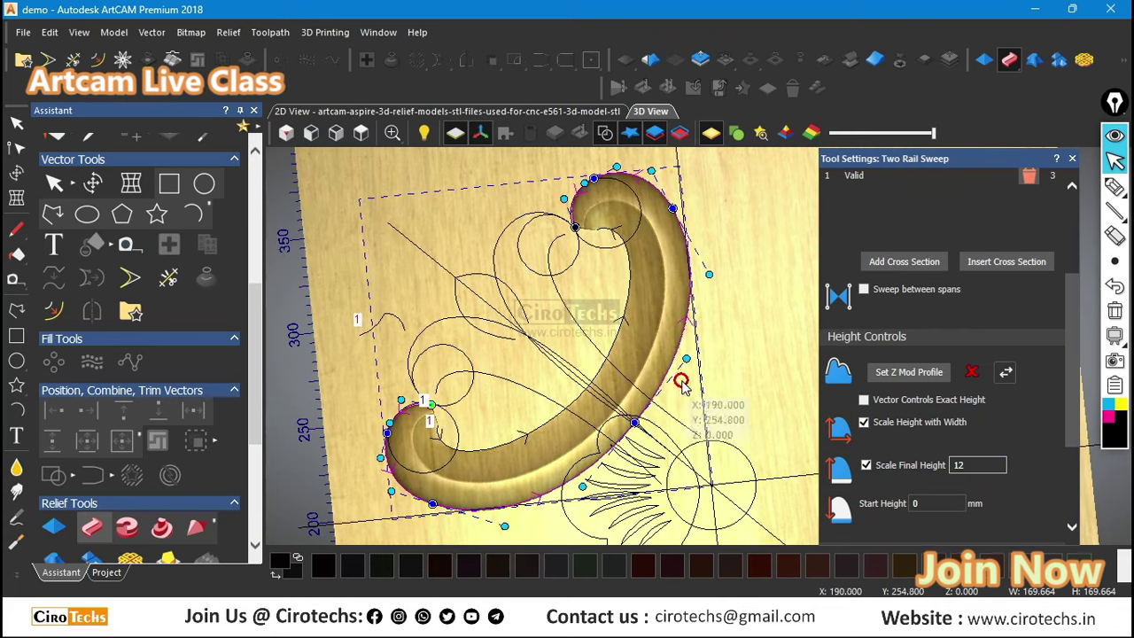
scroll(968, 448, "down", 3)
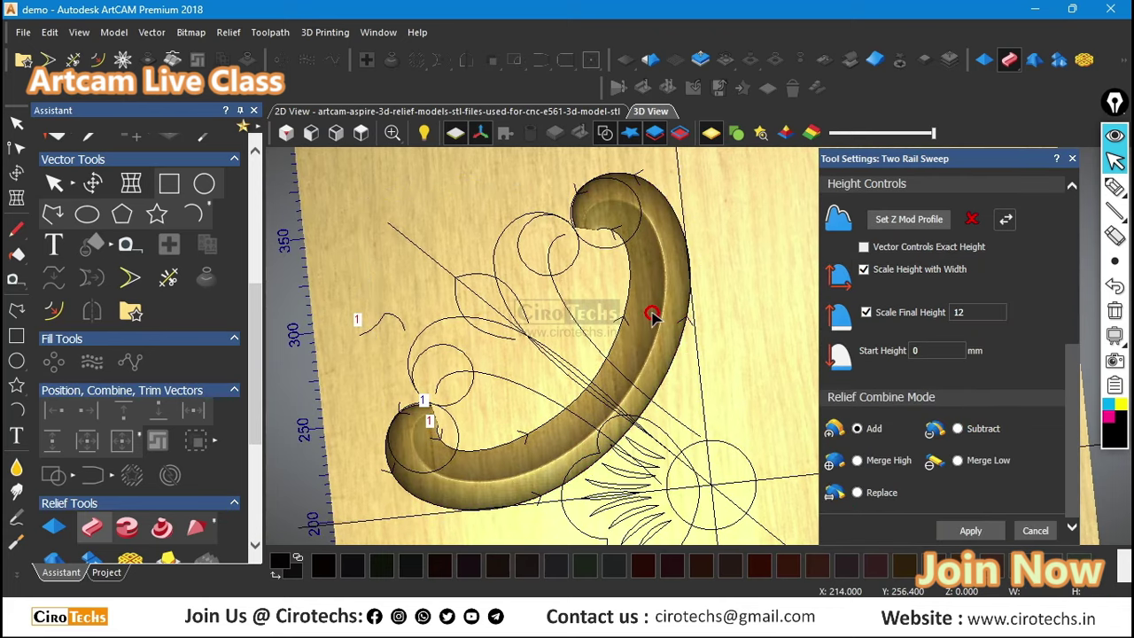
scroll(628, 215, "up", 3)
left_click_drag(625, 257, 457, 390)
key("Escape")
Step: Select the circles at both ends of the scroll and give them a Round shape profile with an 81-degree angle
left_click(642, 259)
left_click(625, 263)
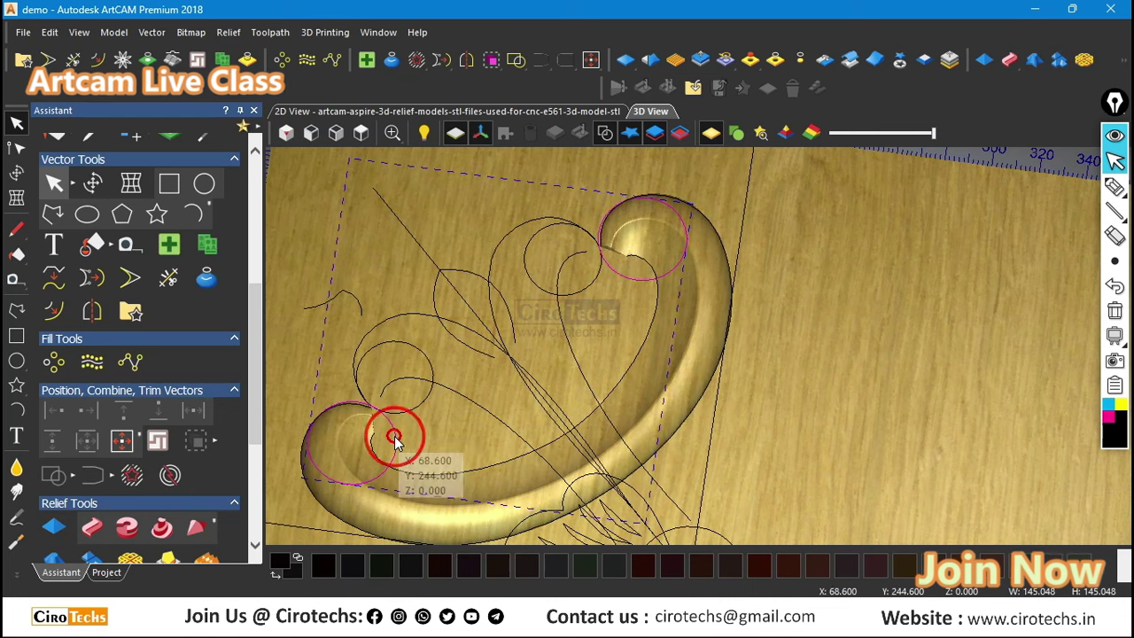
left_click(60, 527)
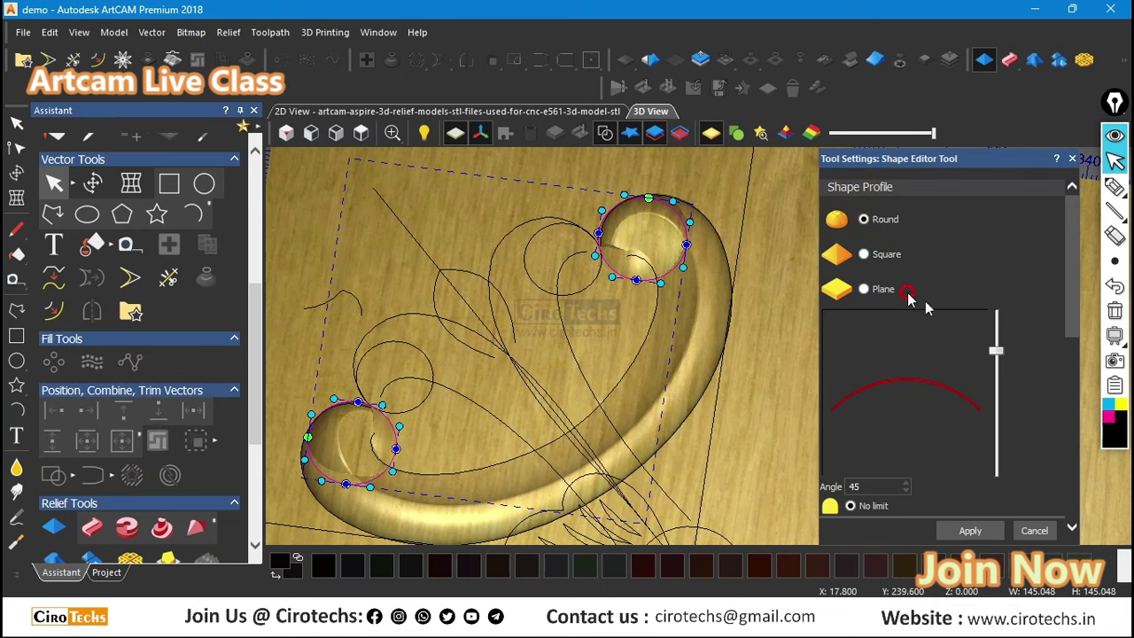
left_click_drag(998, 348, 998, 316)
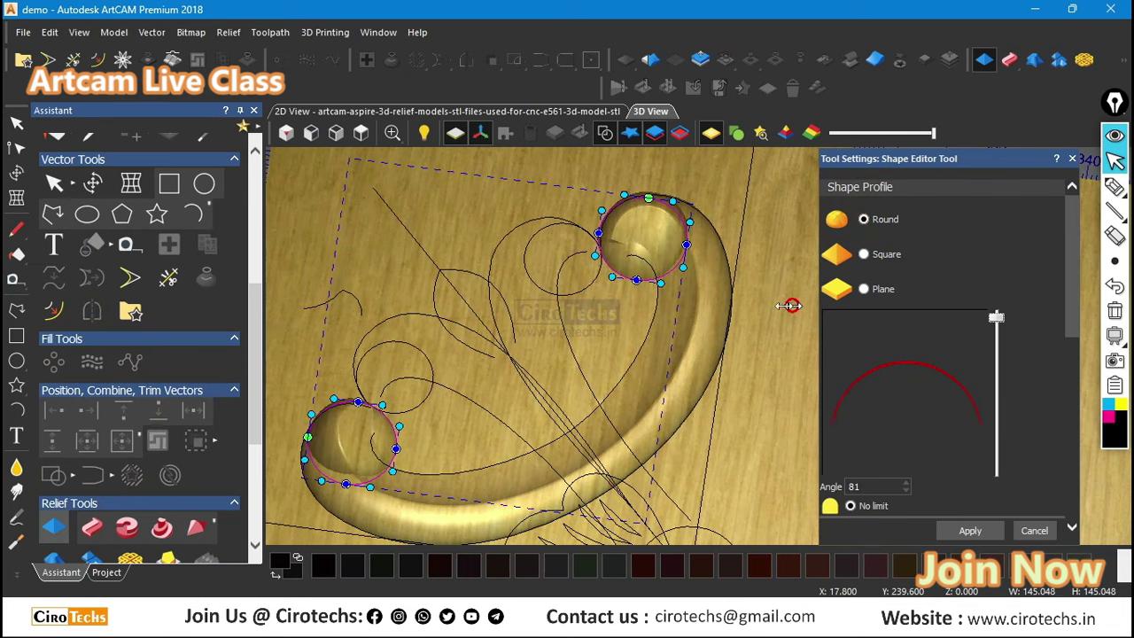
scroll(688, 248, "up", 3)
left_click_drag(550, 274, 870, 303)
Step: Set the relief combine mode of the two round circle shapes to Merge High
scroll(876, 336, "down", 6)
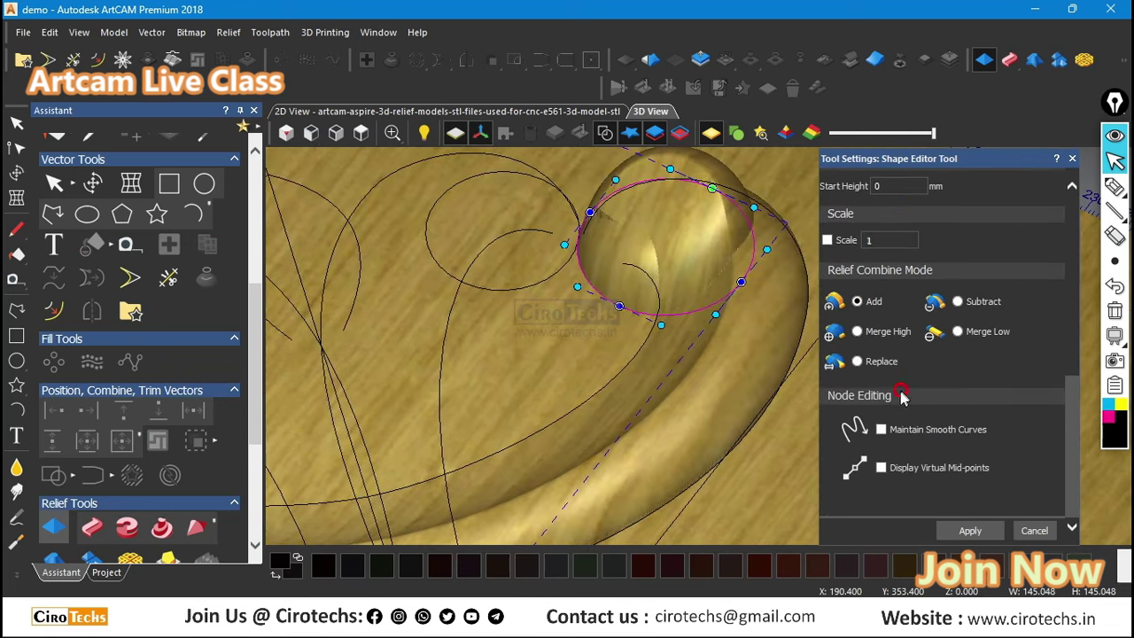
left_click(863, 335)
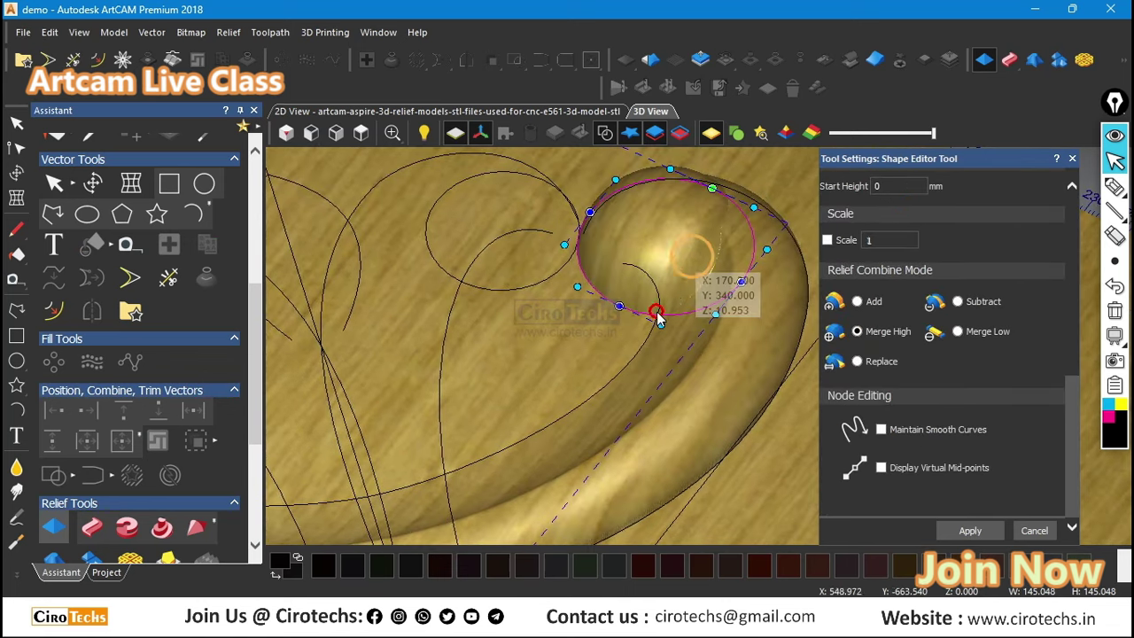
left_click_drag(653, 309, 712, 266)
scroll(711, 266, "down", 3)
scroll(698, 305, "up", 1)
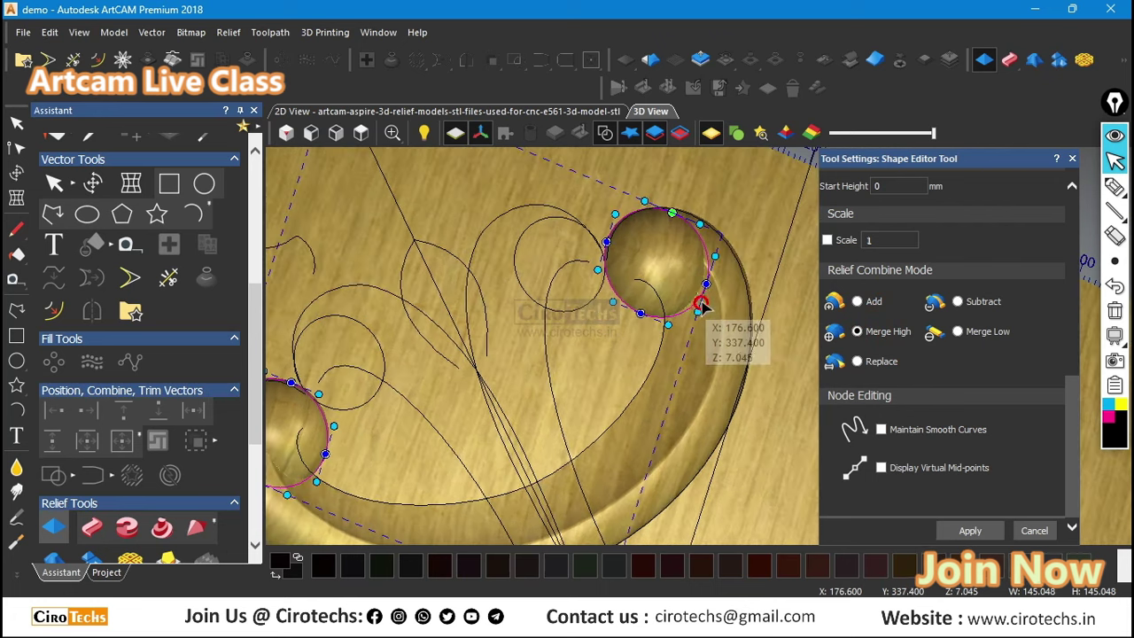
left_click_drag(696, 306, 679, 304)
Step: Limit the round circle shapes to a height of 12 mm
scroll(886, 326, "up", 4)
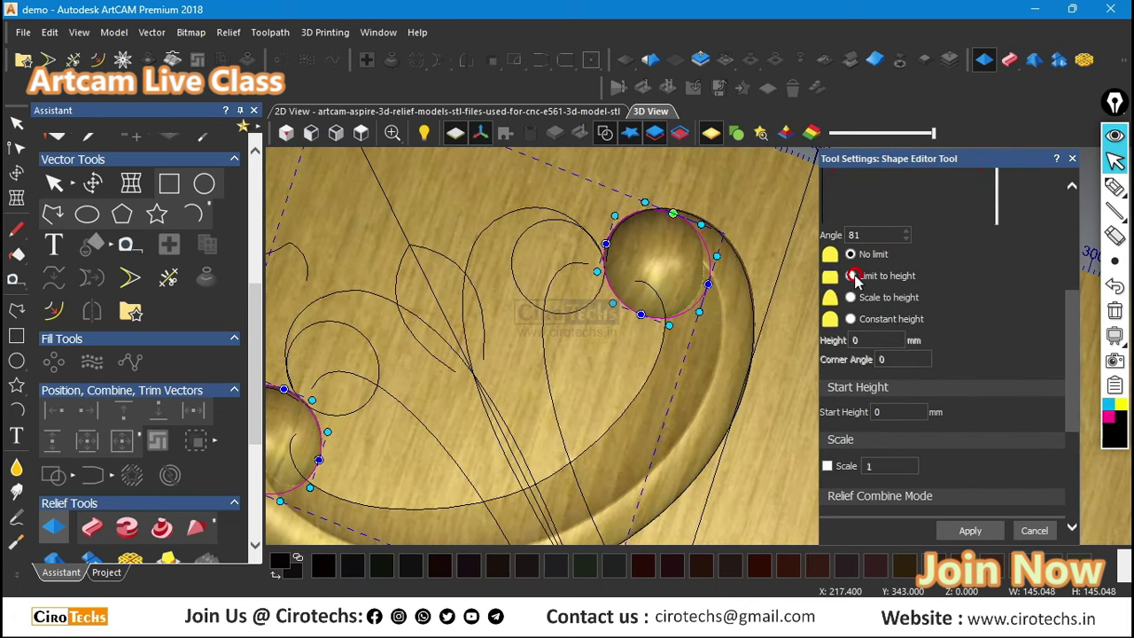
left_click(852, 276)
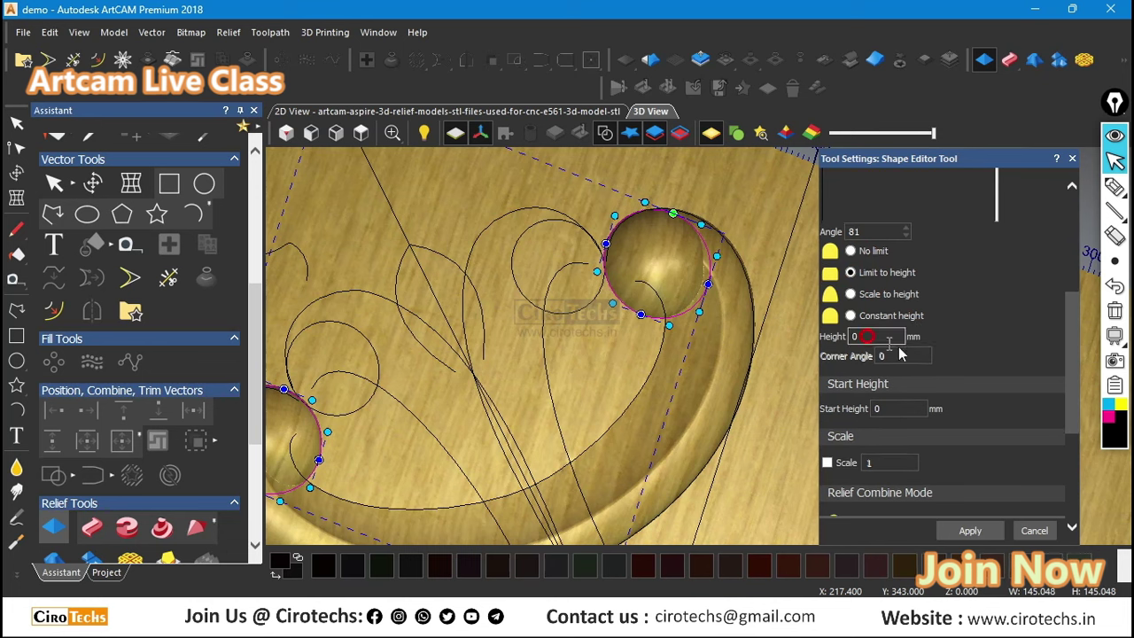
scroll(930, 355, "up", 3)
scroll(873, 443, "down", 2)
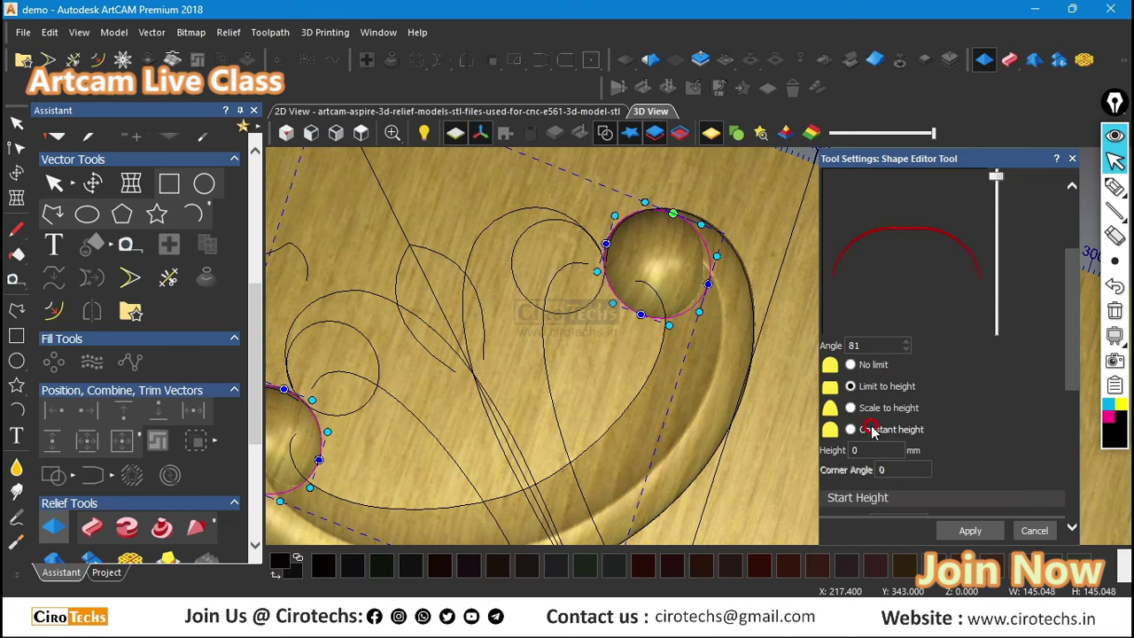
type("12")
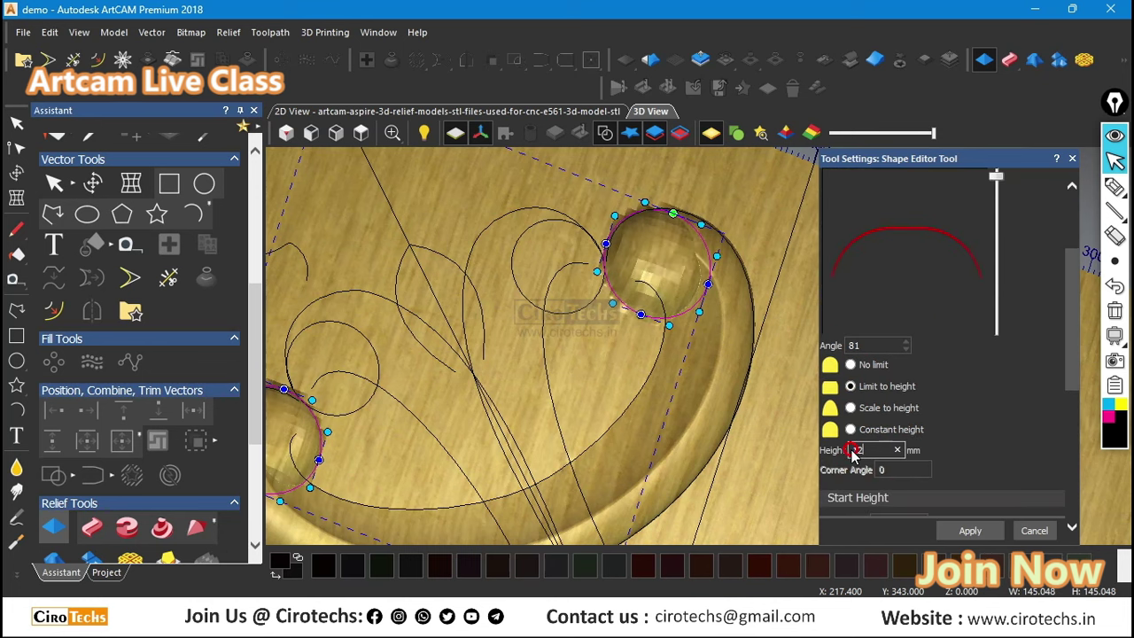
scroll(699, 275, "up", 3)
left_click(710, 338)
scroll(652, 355, "up", 3)
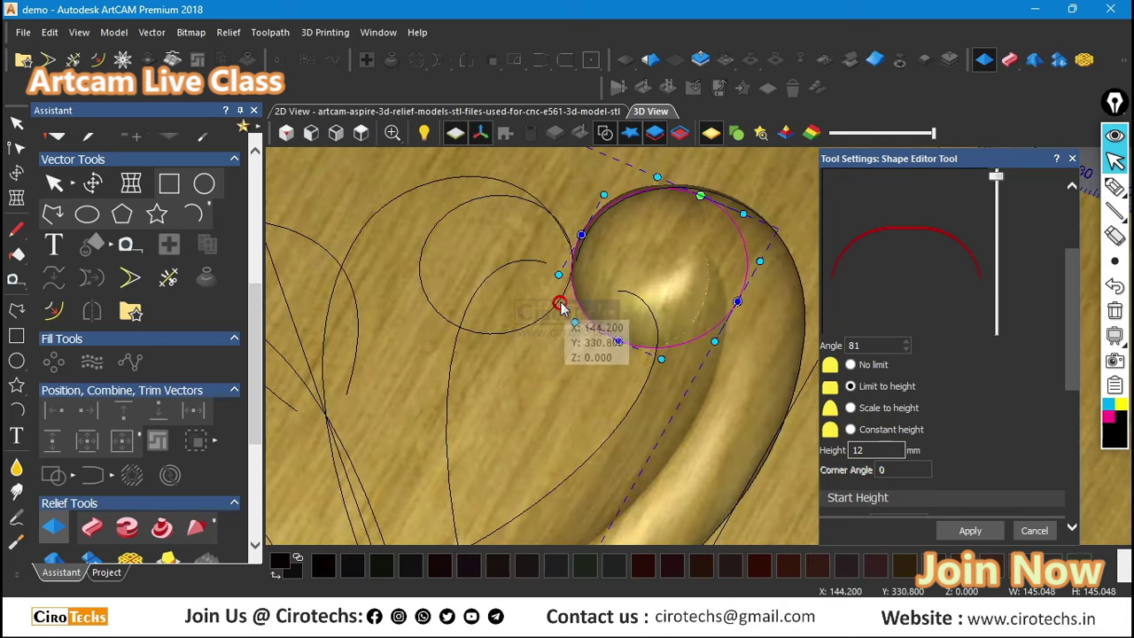
Step: Limit the round circle shapes at the scroll ends to a height of 10 mm
scroll(843, 290, "down", 4)
left_click(865, 333)
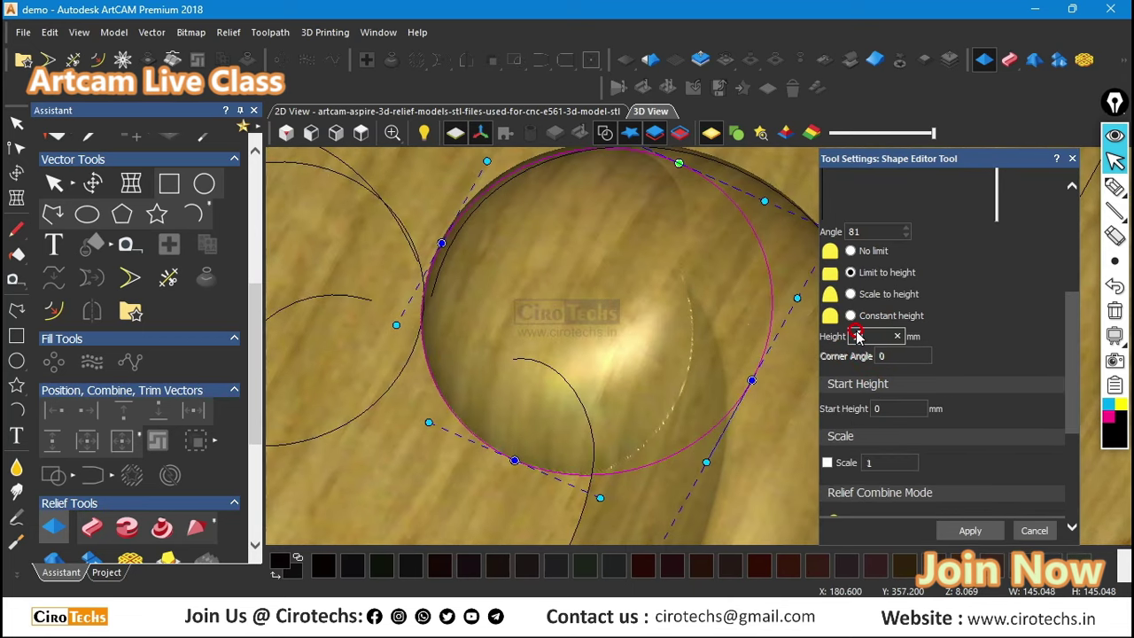
key("BackSpace")
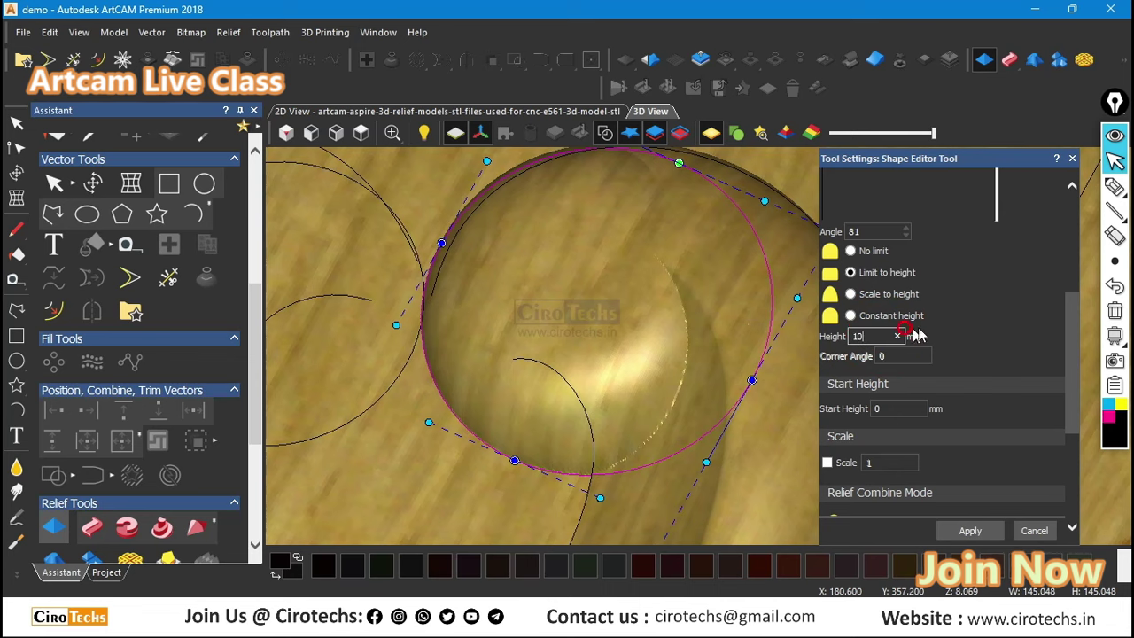
Step: Raise the round profile angle of both circle shapes to 90 degrees and inspect the domes at each scroll end
scroll(997, 256, "up", 6)
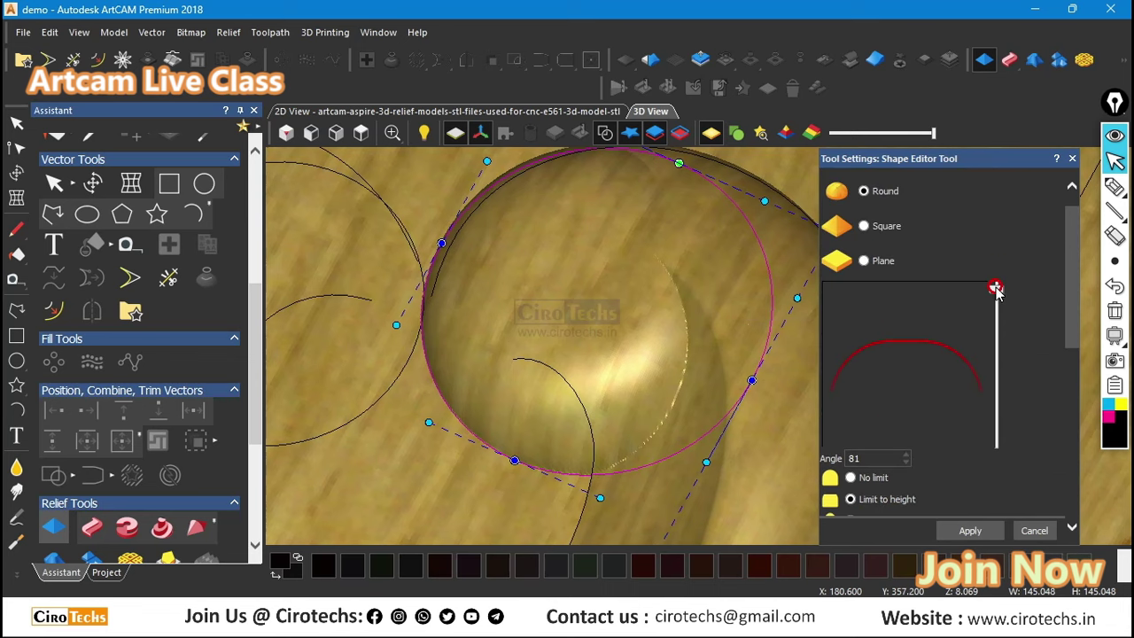
left_click_drag(996, 292, 995, 279)
scroll(709, 295, "down", 3)
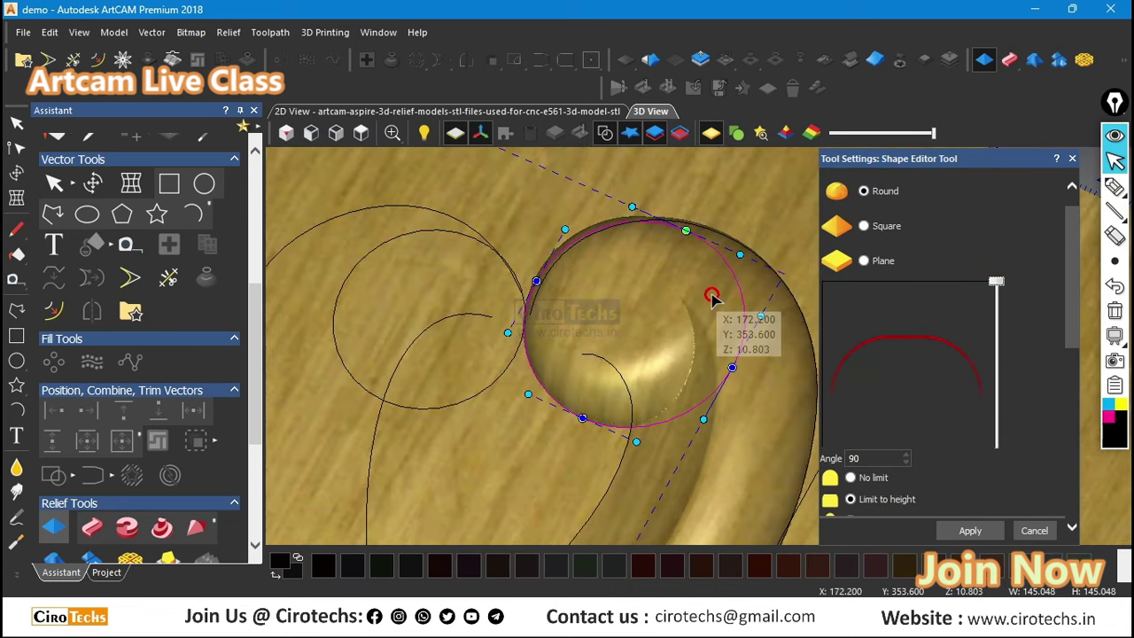
left_click_drag(711, 294, 382, 369)
scroll(306, 319, "up", 3)
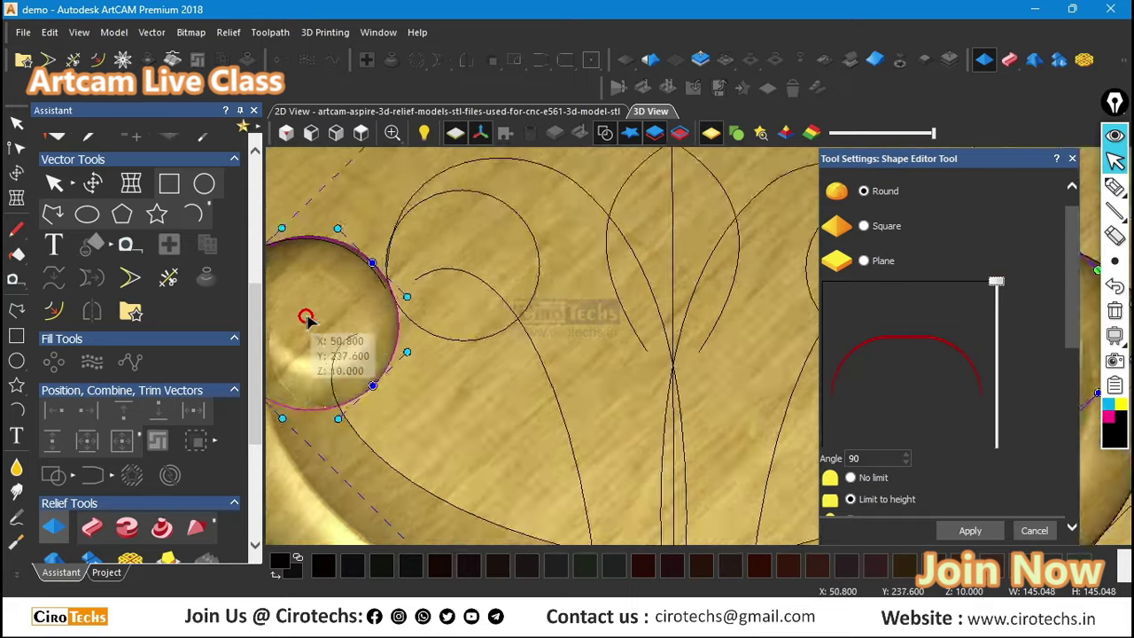
middle_click_drag(306, 319, 502, 313)
scroll(505, 310, "down", 3)
scroll(506, 308, "up", 4)
left_click_drag(523, 313, 439, 422)
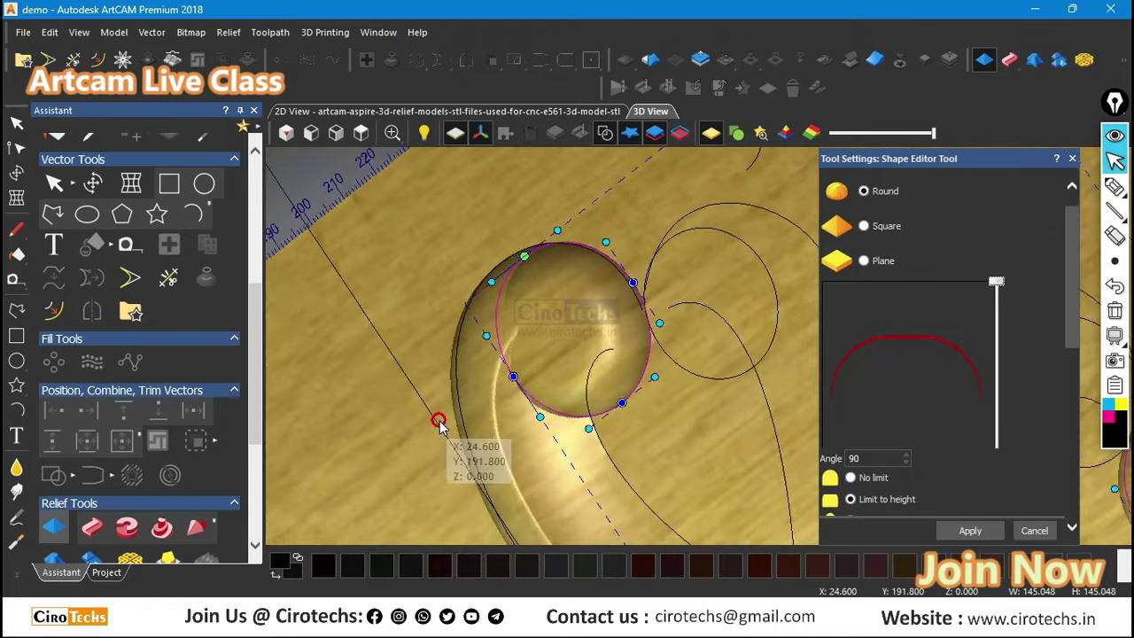
Step: Limit the round circle shapes to a height of 11 mm and check the dome's profile from the side
left_click_drag(620, 326, 899, 479)
scroll(899, 479, "down", 5)
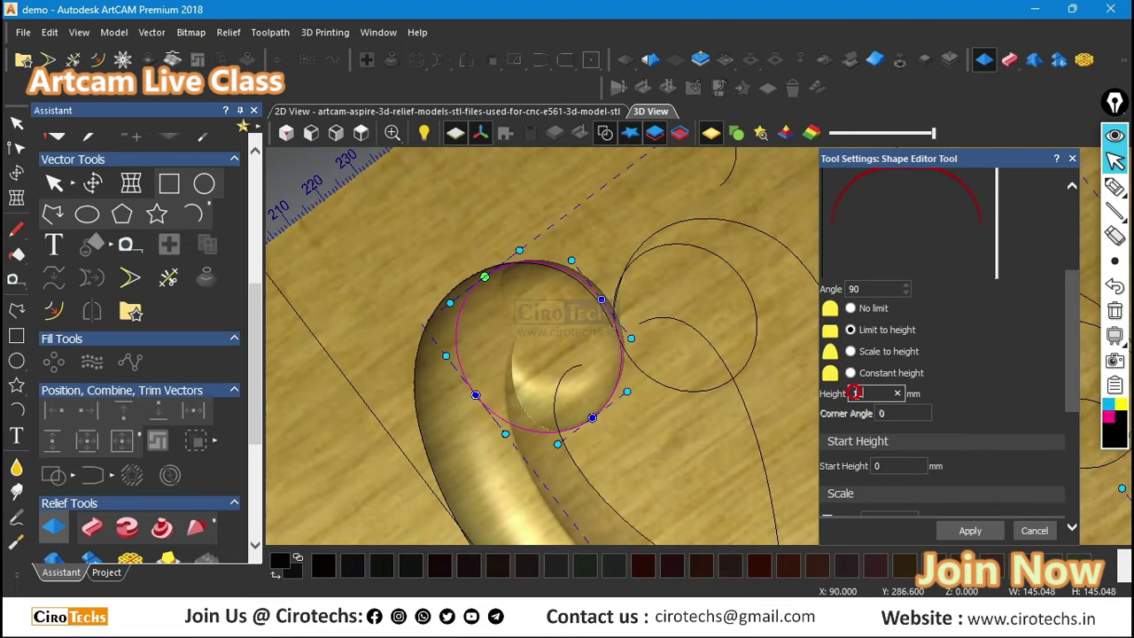
scroll(639, 354, "down", 5)
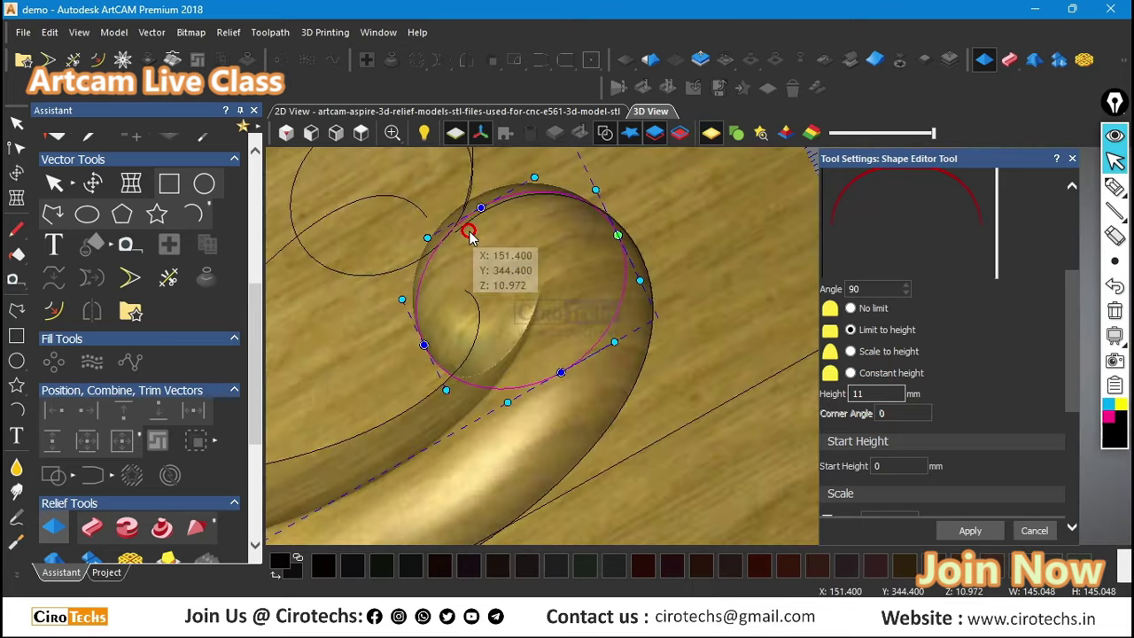
left_click_drag(497, 306, 465, 444)
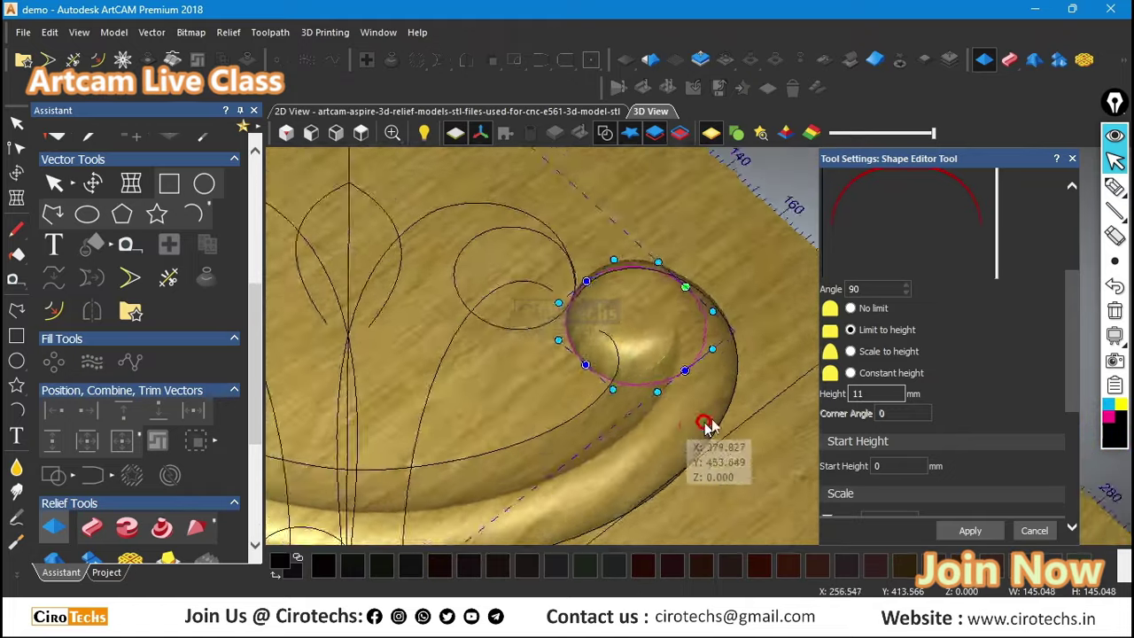
mouse_move(705, 426)
left_mouse_down()
mouse_move(814, 377)
mouse_move(766, 373)
left_mouse_up()
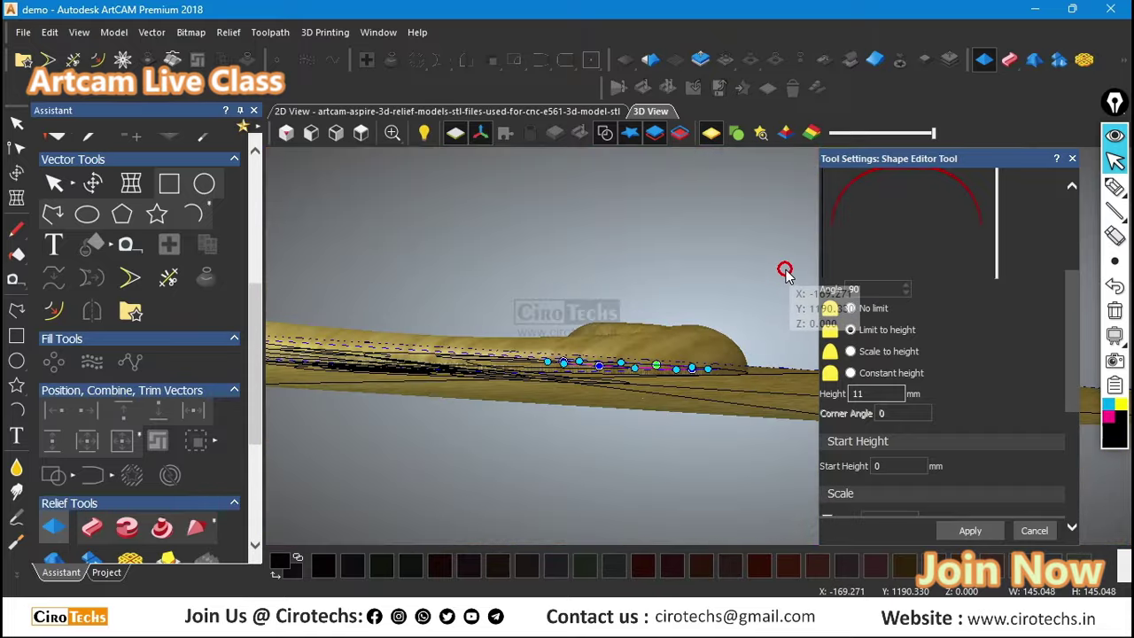
Step: Try a 12 mm height limit on the circle shapes and examine where the dome meets the swept scroll
left_click_drag(563, 317, 525, 337)
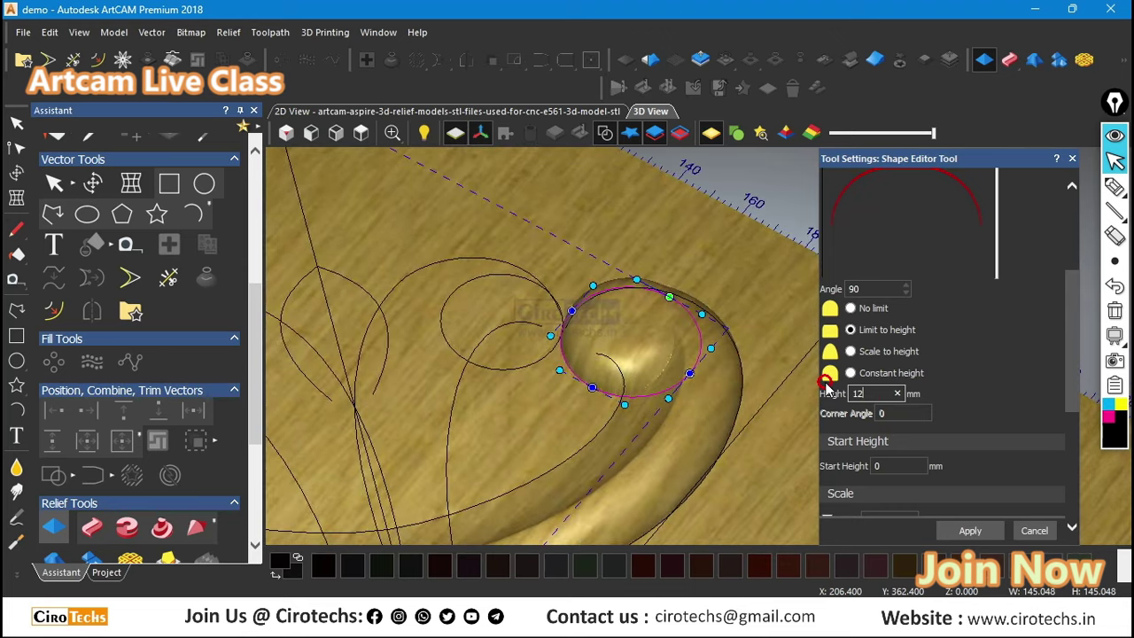
left_click_drag(715, 310, 553, 400)
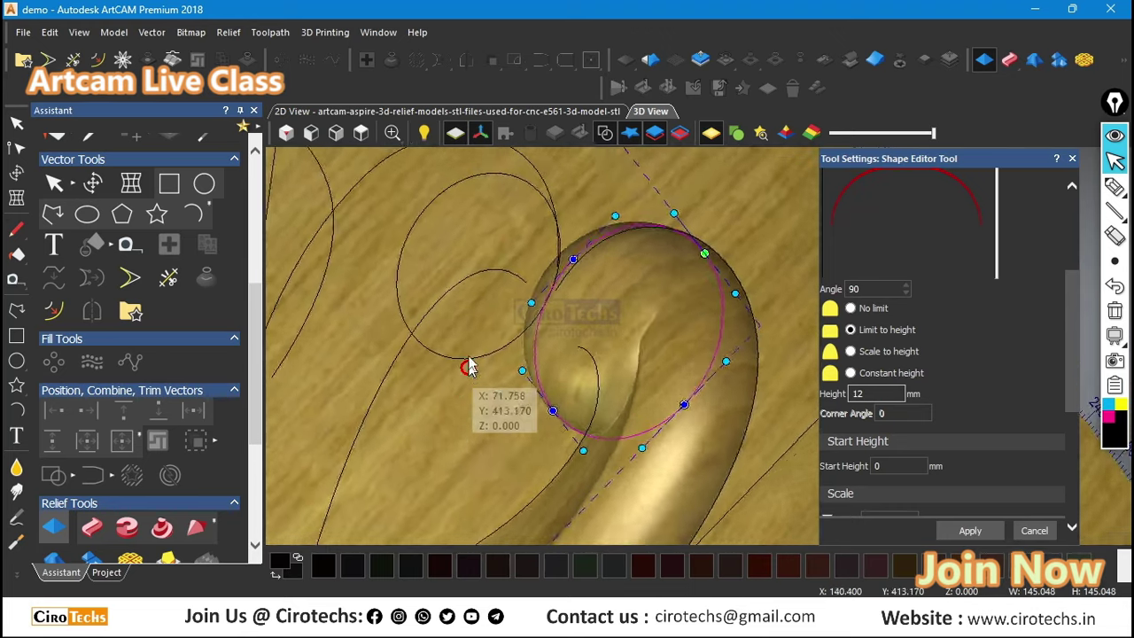
left_click_drag(469, 366, 614, 239)
mouse_move(722, 301)
left_mouse_down()
mouse_move(660, 424)
mouse_move(597, 452)
mouse_move(278, 345)
mouse_move(695, 317)
mouse_move(701, 217)
mouse_move(713, 243)
mouse_move(691, 319)
mouse_move(551, 349)
mouse_move(434, 329)
mouse_move(483, 292)
mouse_move(455, 344)
mouse_move(407, 365)
mouse_move(779, 380)
mouse_move(706, 435)
mouse_move(533, 480)
mouse_move(435, 346)
mouse_move(461, 379)
mouse_move(689, 405)
left_mouse_up()
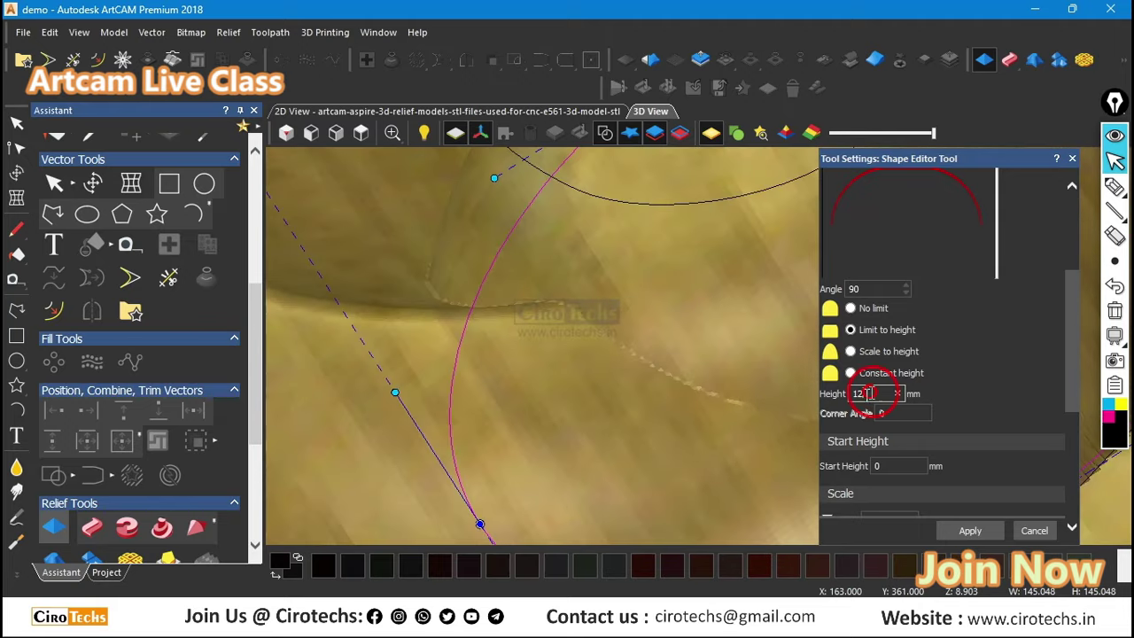
Step: Try height limits of 10 mm and 2 mm on the round circle shapes and compare the domes
type("10")
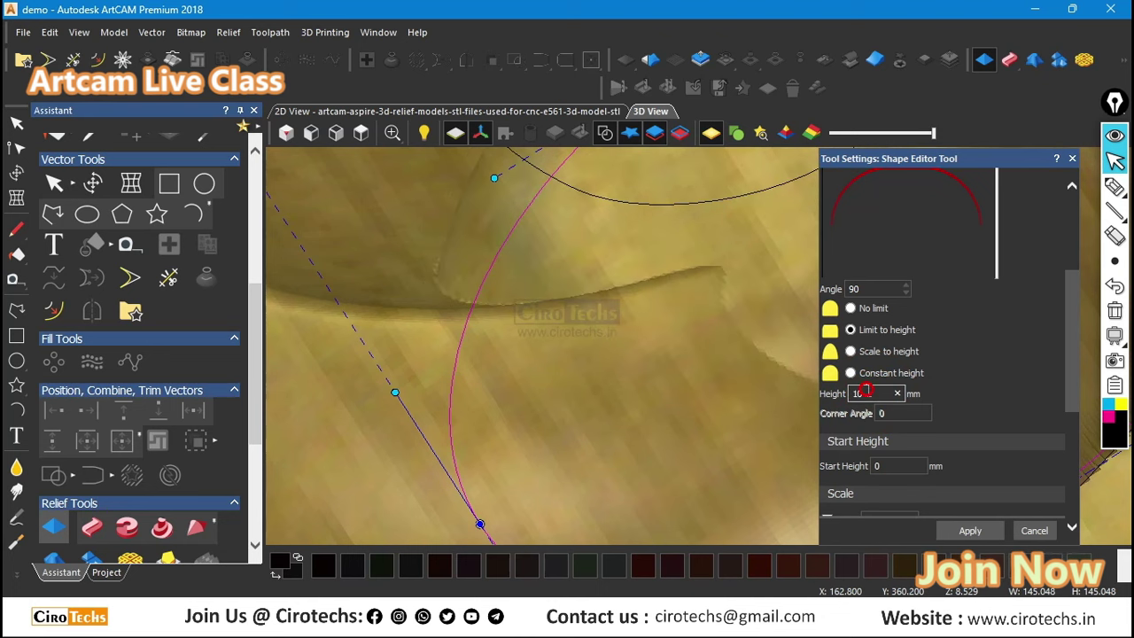
key("BackSpace")
key("BackSpace")
type("2")
scroll(514, 263, "down", 7)
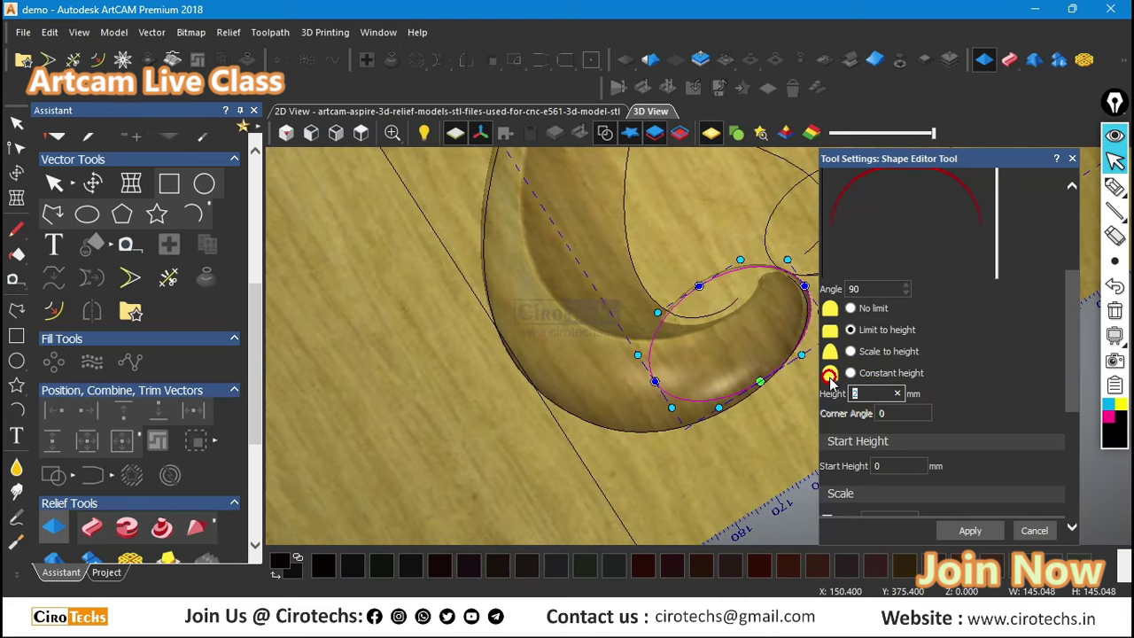
Step: Set the round circle shapes' height limit to 12 mm and close the shape settings
type("2")
scroll(721, 360, "down", 2)
scroll(916, 502, "down", 5)
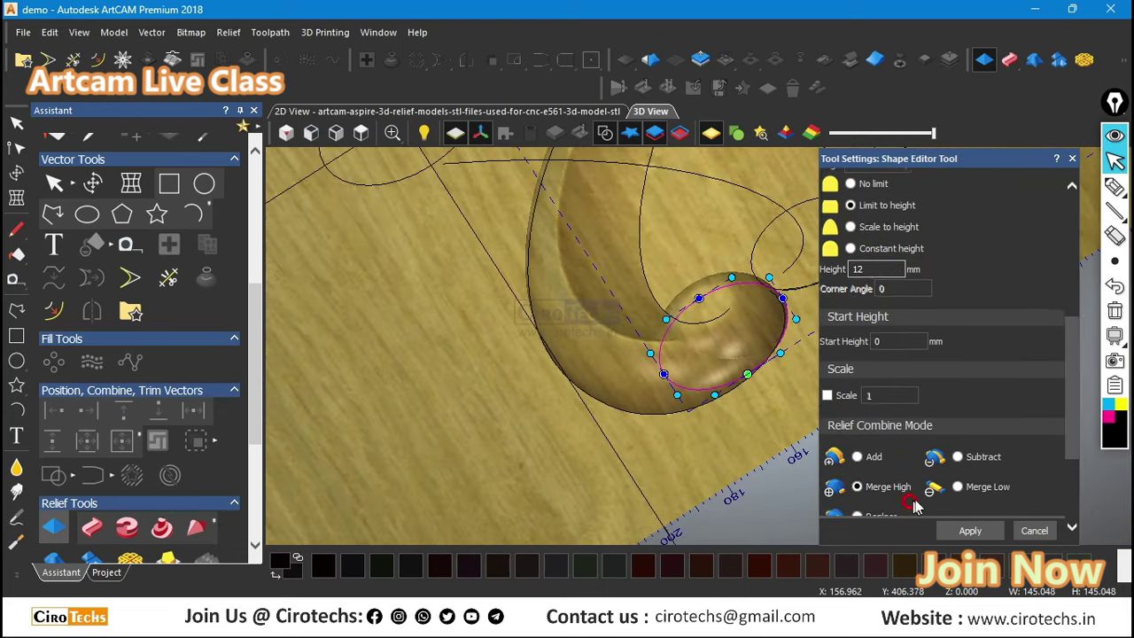
left_click(1038, 530)
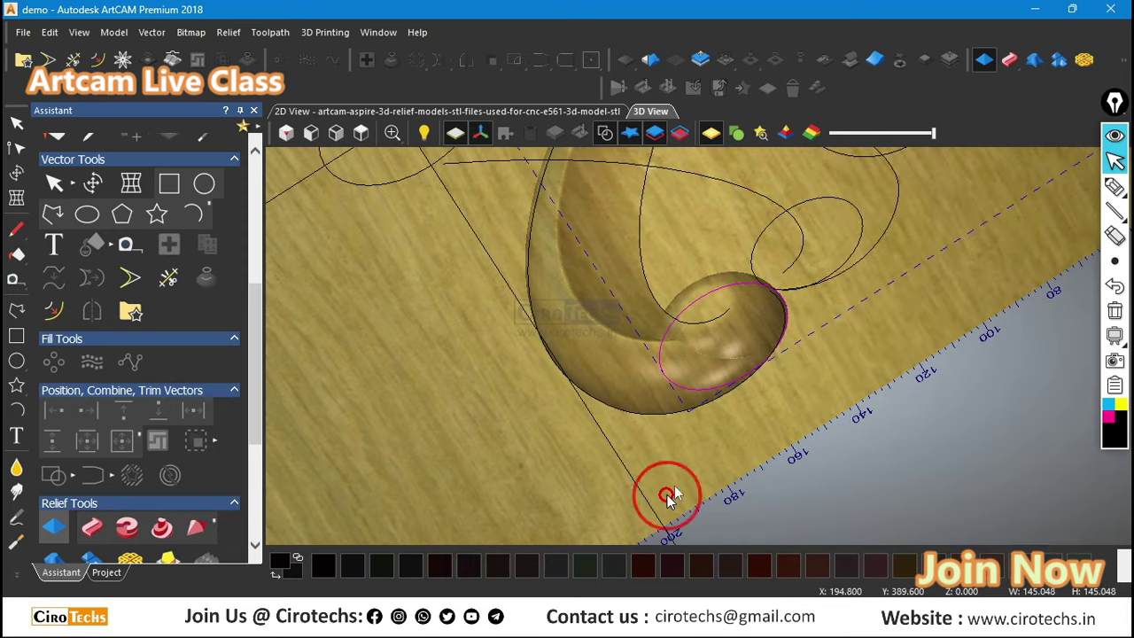
Step: Examine the domes at both scroll ends and the seams where they join the swept relief
left_click_drag(665, 493, 833, 375)
scroll(602, 387, "up", 3)
scroll(728, 314, "up", 3)
left_click_drag(728, 315, 693, 317)
scroll(694, 316, "down", 4)
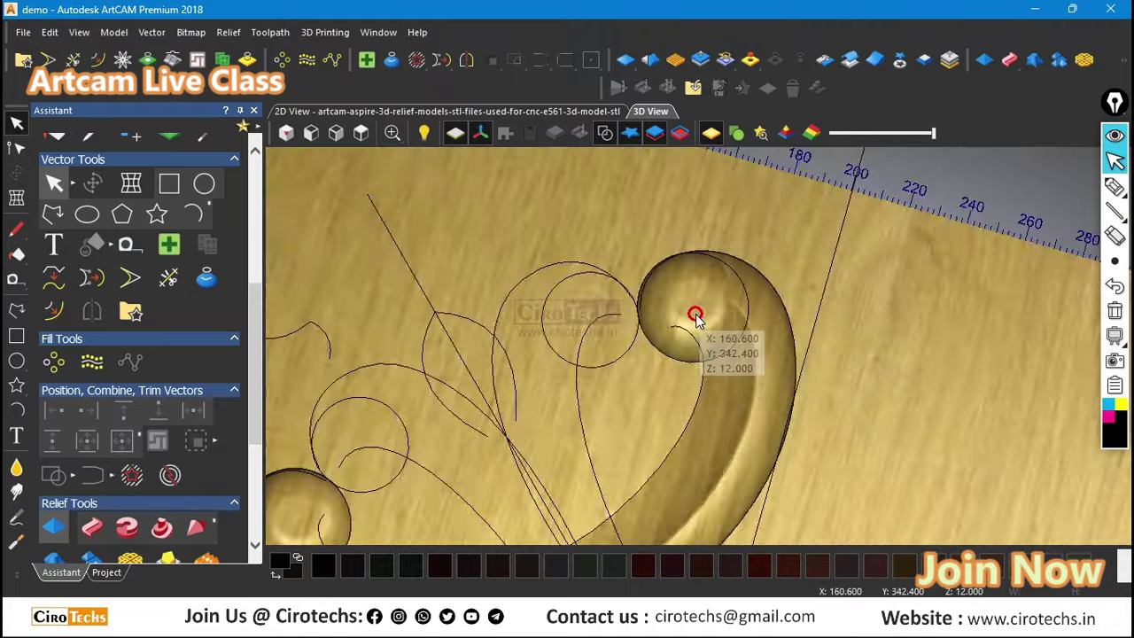
scroll(523, 470, "up", 3)
left_click_drag(523, 470, 578, 443)
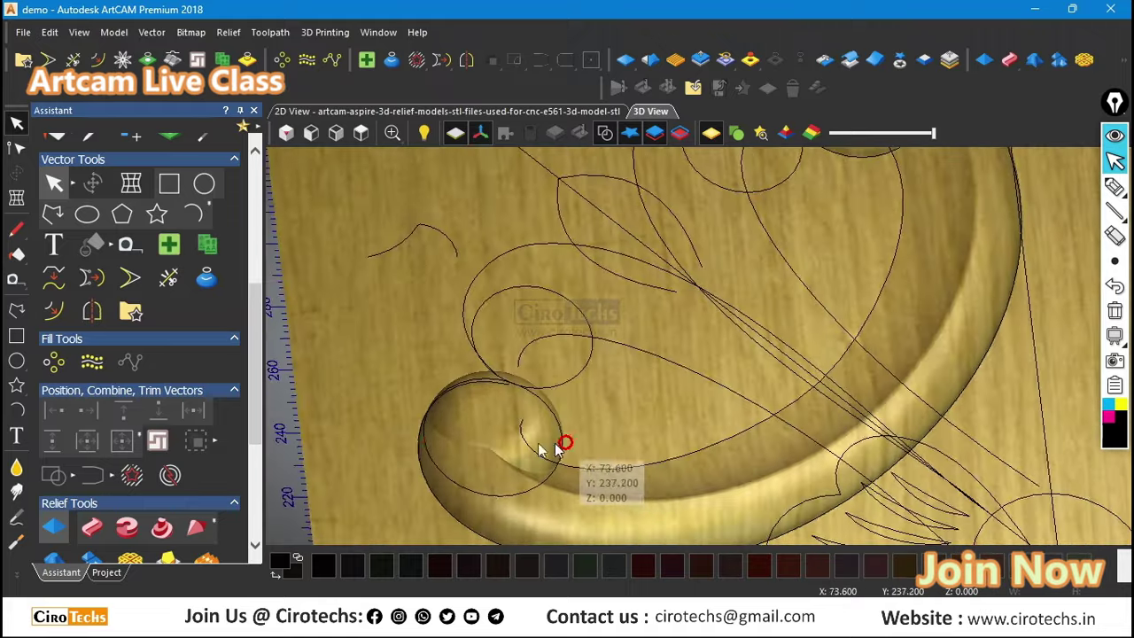
scroll(431, 441, "up", 5)
left_click_drag(443, 435, 814, 426)
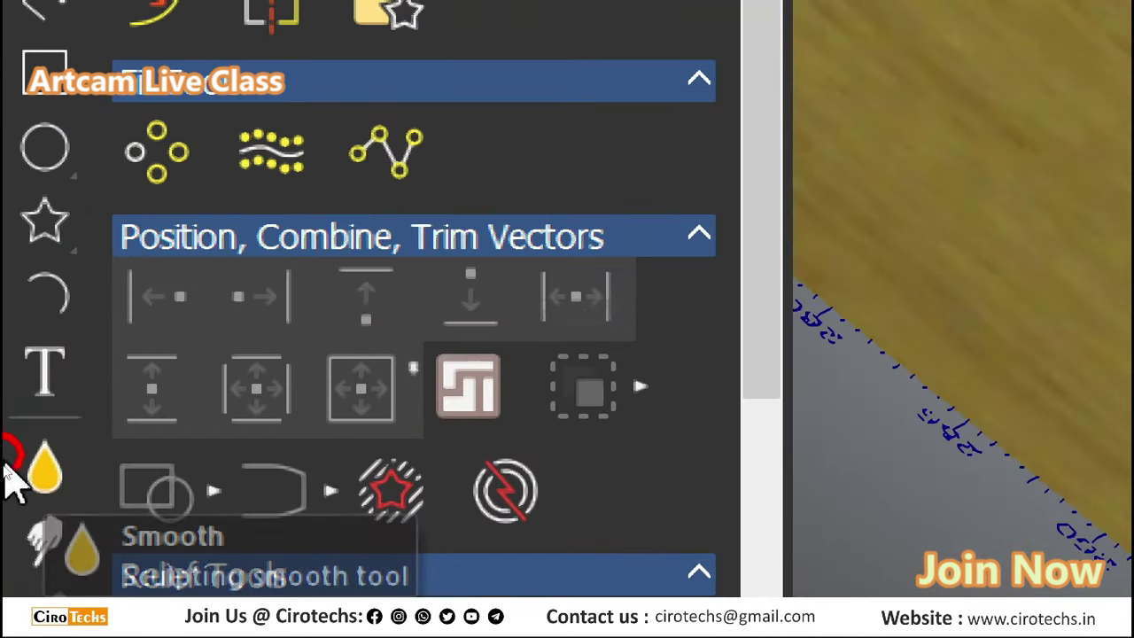
Step: Start the Smooth sculpting tool for the relief
left_click(16, 468)
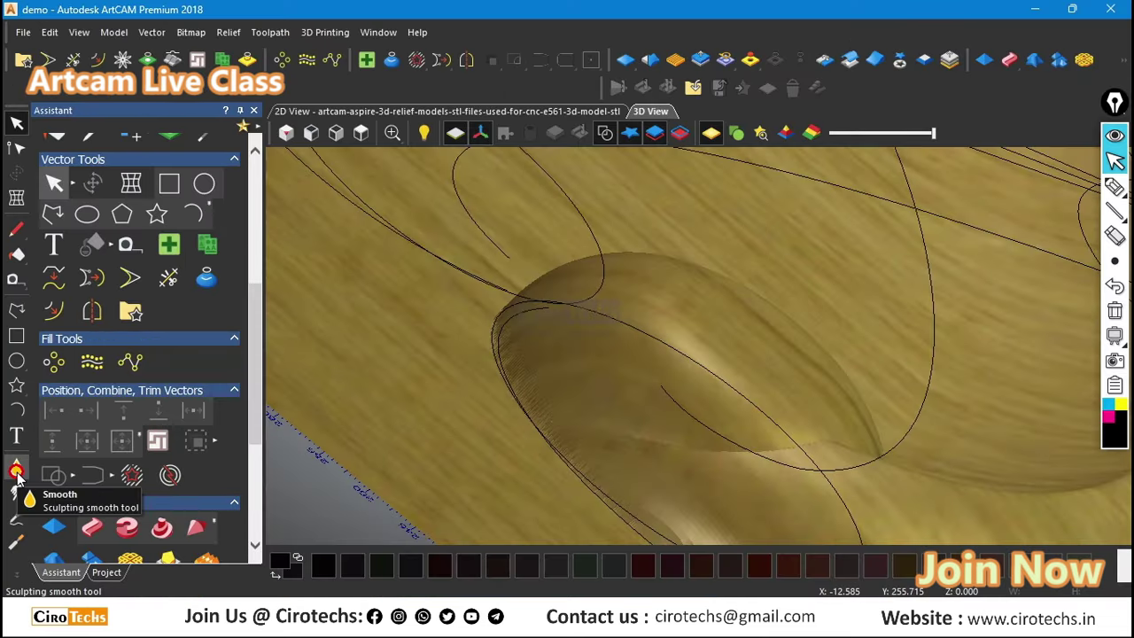
scroll(168, 381, "down", 5)
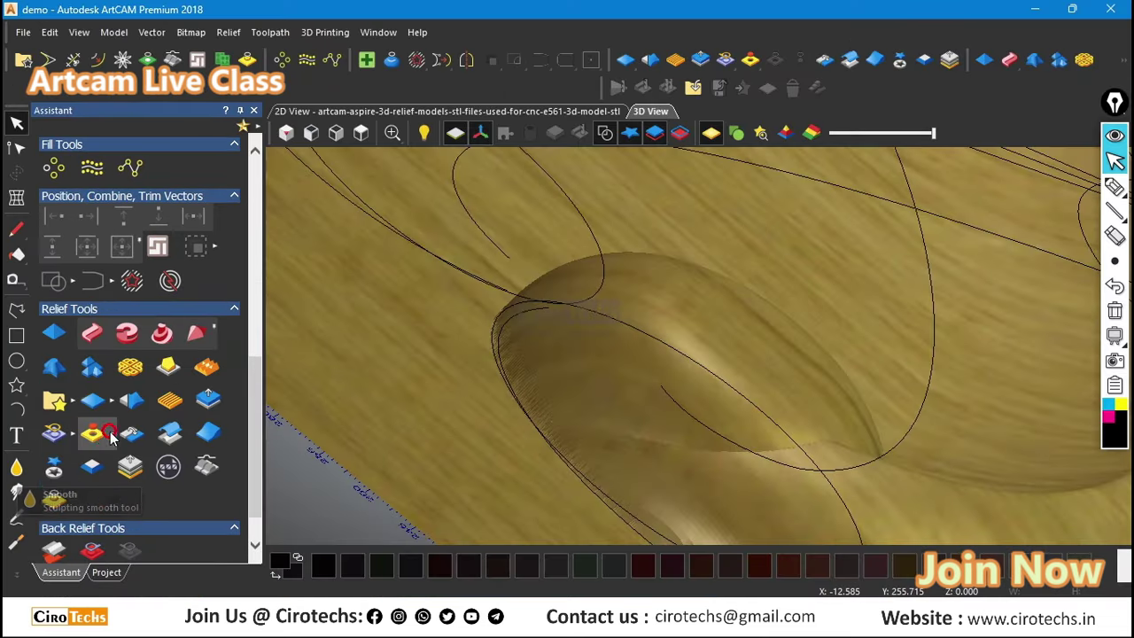
scroll(177, 323, "up", 10)
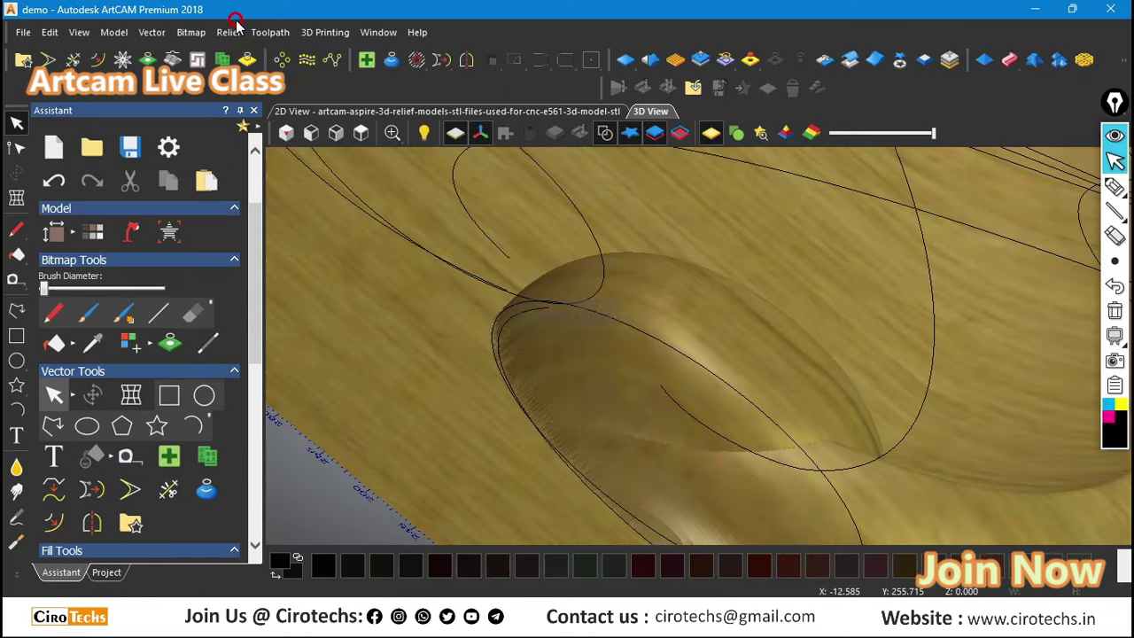
left_click(232, 33)
left_click(317, 188)
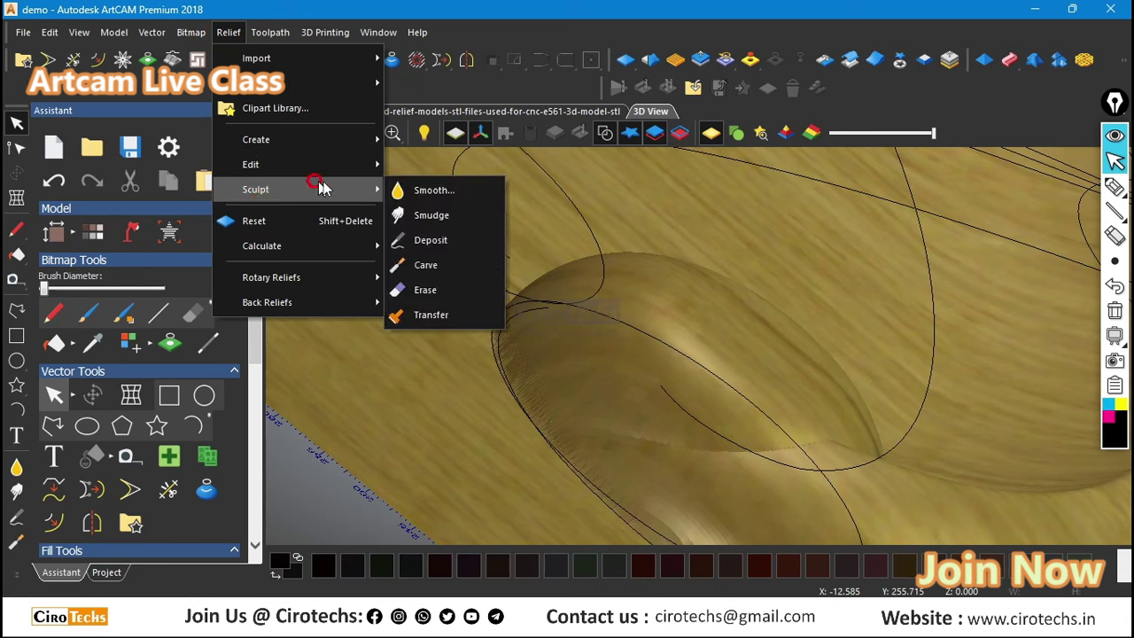
left_click(419, 191)
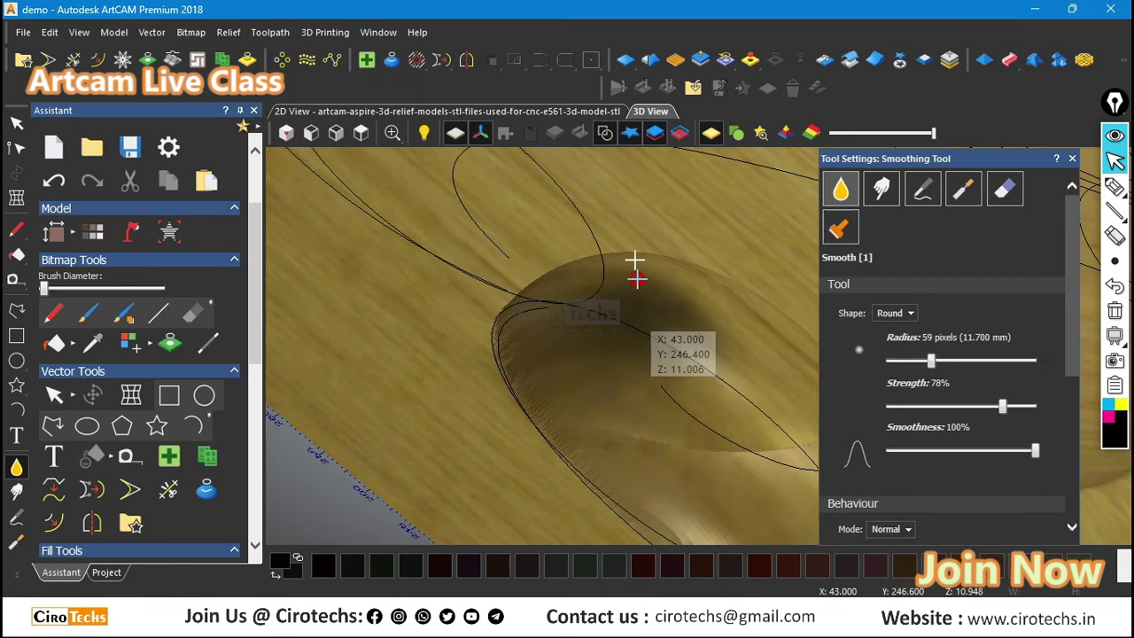
Step: Set the smoothing brush radius to 23 pixels for the seam between the dome and the scroll
middle_click_drag(446, 263, 342, 316)
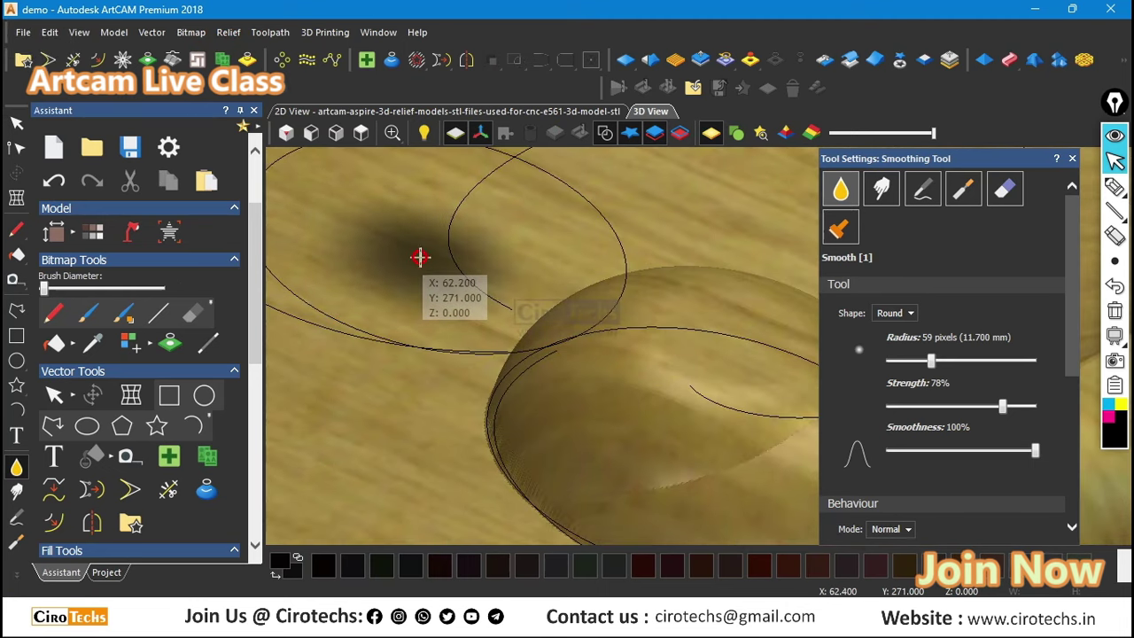
scroll(418, 239, "down", 3)
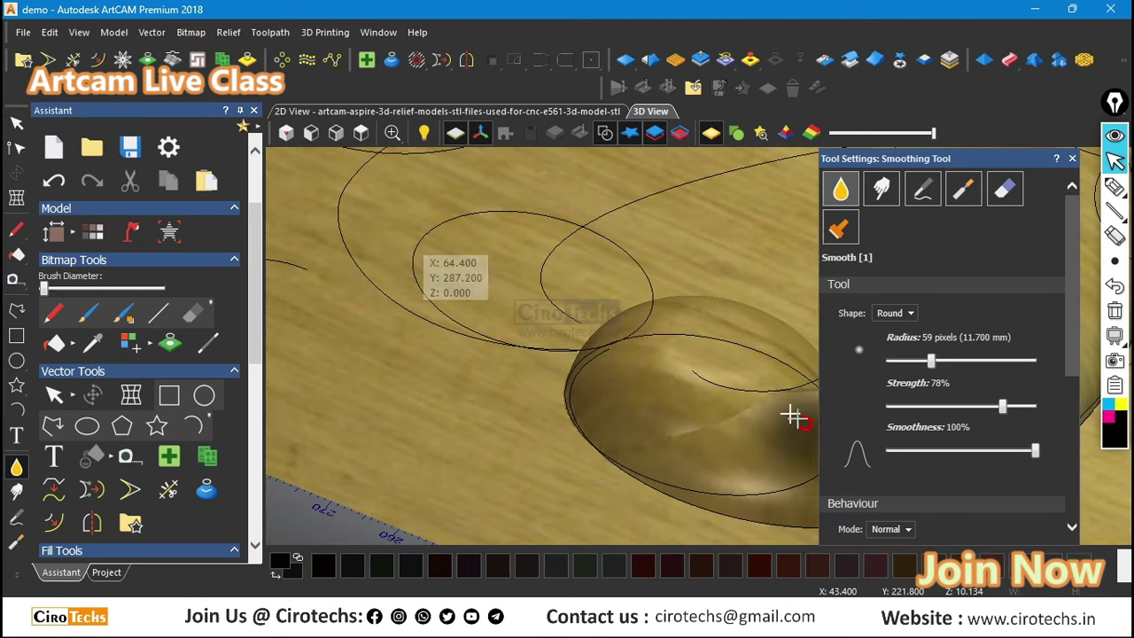
scroll(786, 407, "up", 3)
scroll(782, 403, "down", 3)
scroll(753, 398, "up", 5)
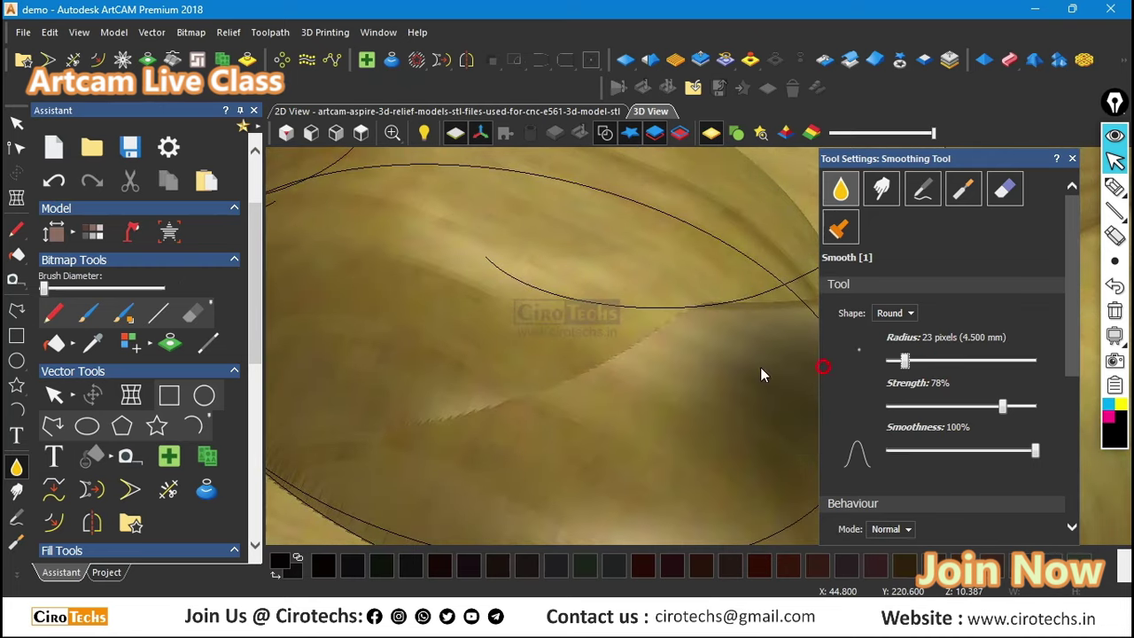
Step: Smooth the jagged seam across the dome where it merges into the swept scroll
left_click_drag(559, 377, 666, 328)
mouse_move(670, 327)
left_mouse_down()
mouse_move(597, 364)
mouse_move(647, 347)
left_mouse_up()
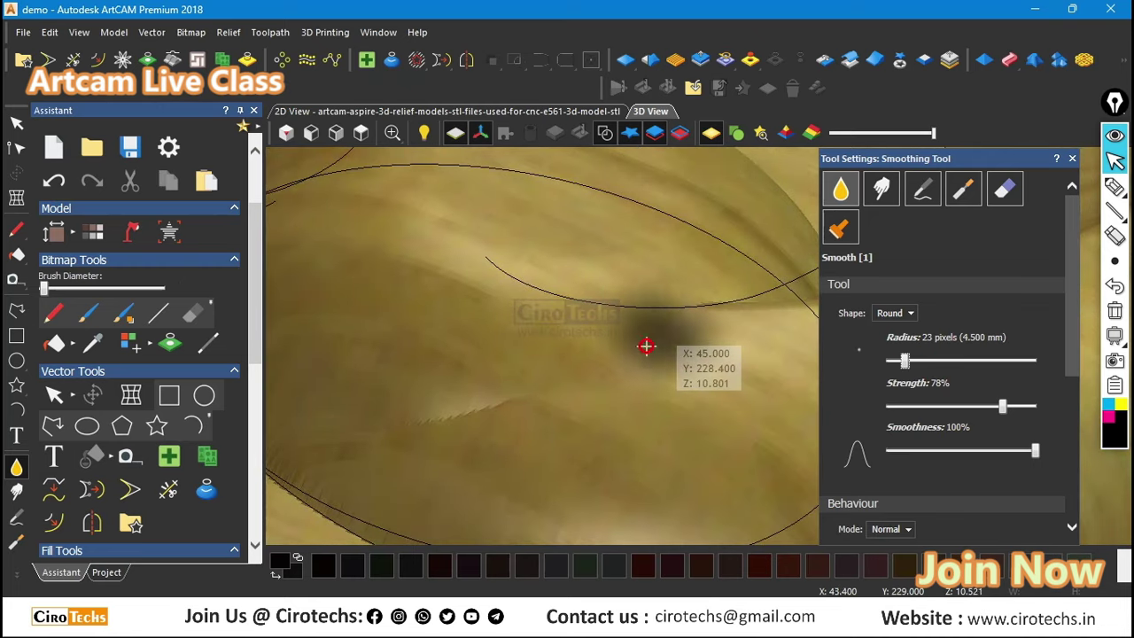
scroll(620, 345, "down", 2)
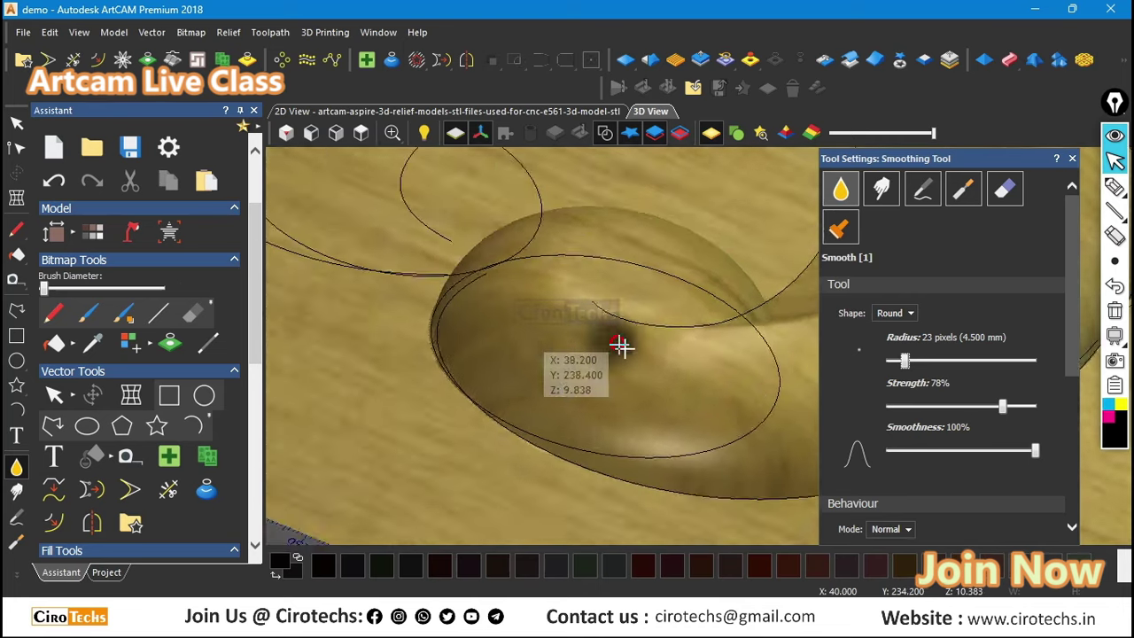
Step: Try smoothing the ridge beside the dome's outer edge, then undo the last stroke
middle_click_drag(619, 345, 677, 418)
mouse_move(634, 417)
left_mouse_down()
mouse_move(499, 405)
mouse_move(473, 342)
mouse_move(602, 389)
left_mouse_up()
key("ctrl")
key("ctrl+z")
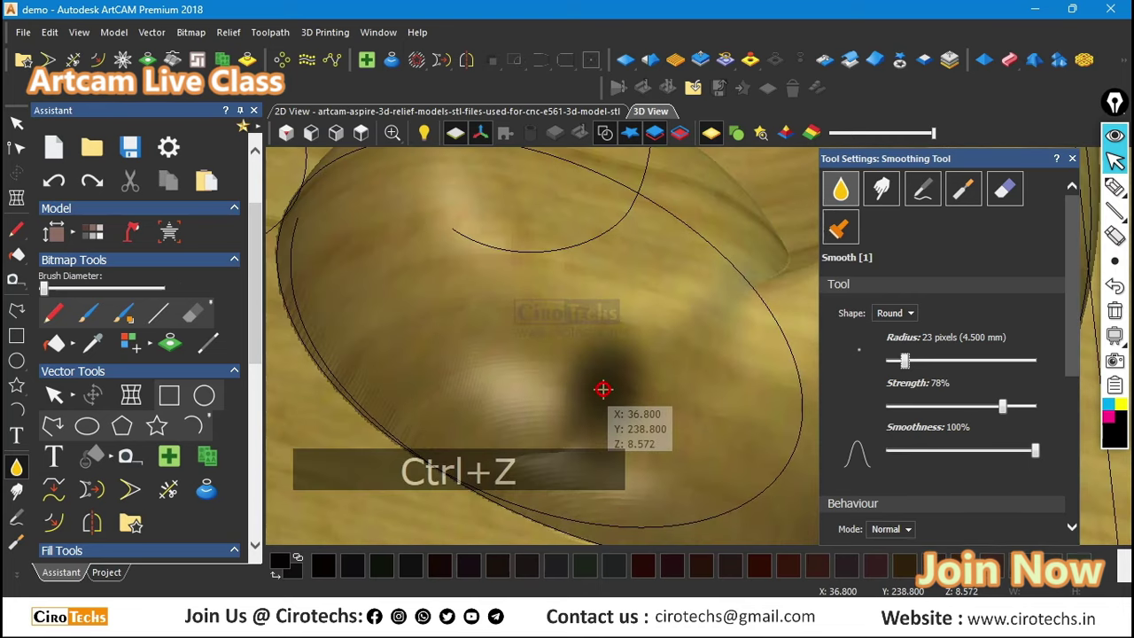
Step: Smooth the dome's surface along the seam beside the scroll's jagged outer edge
middle_click_drag(666, 415, 664, 341)
scroll(652, 332, "up", 2)
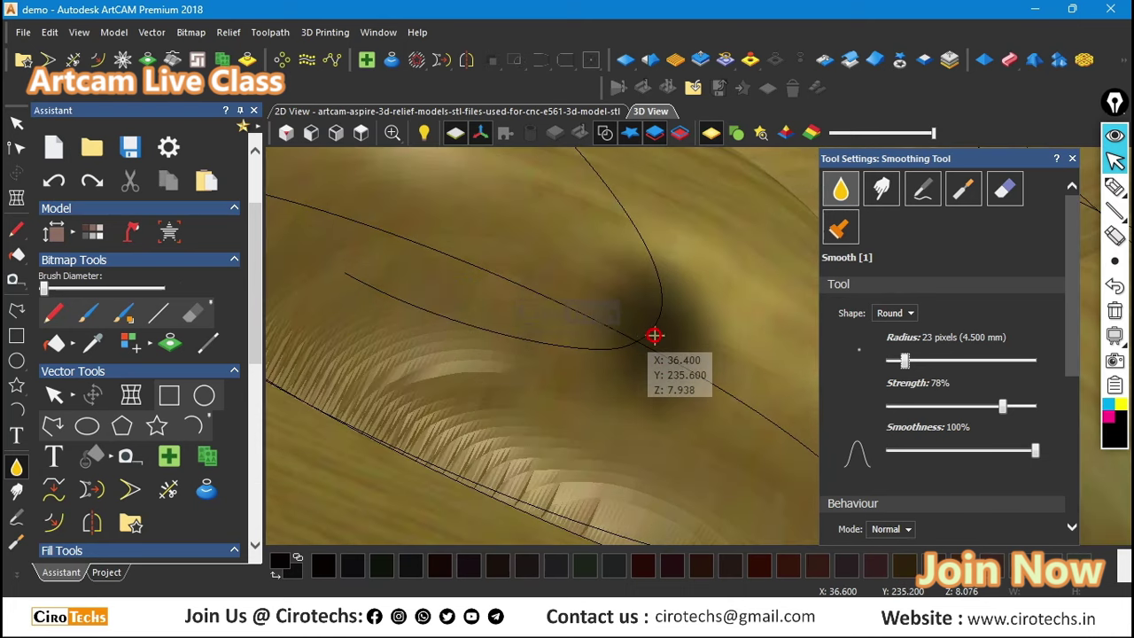
left_click_drag(624, 324, 582, 325)
mouse_move(517, 307)
left_mouse_down()
mouse_move(470, 290)
mouse_move(476, 280)
mouse_move(511, 291)
left_mouse_up()
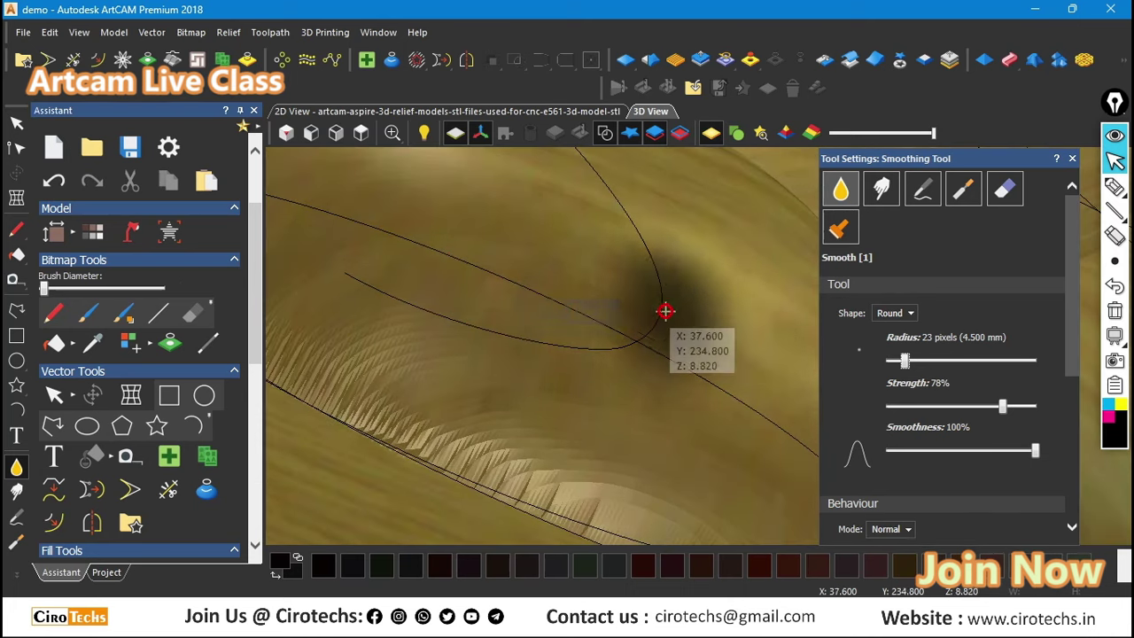
Step: Examine the smoothed dome and its transition into the swept scroll from several angles
scroll(665, 311, "down", 3)
middle_click_drag(700, 332, 435, 380)
scroll(650, 324, "up", 3)
scroll(660, 320, "down", 3)
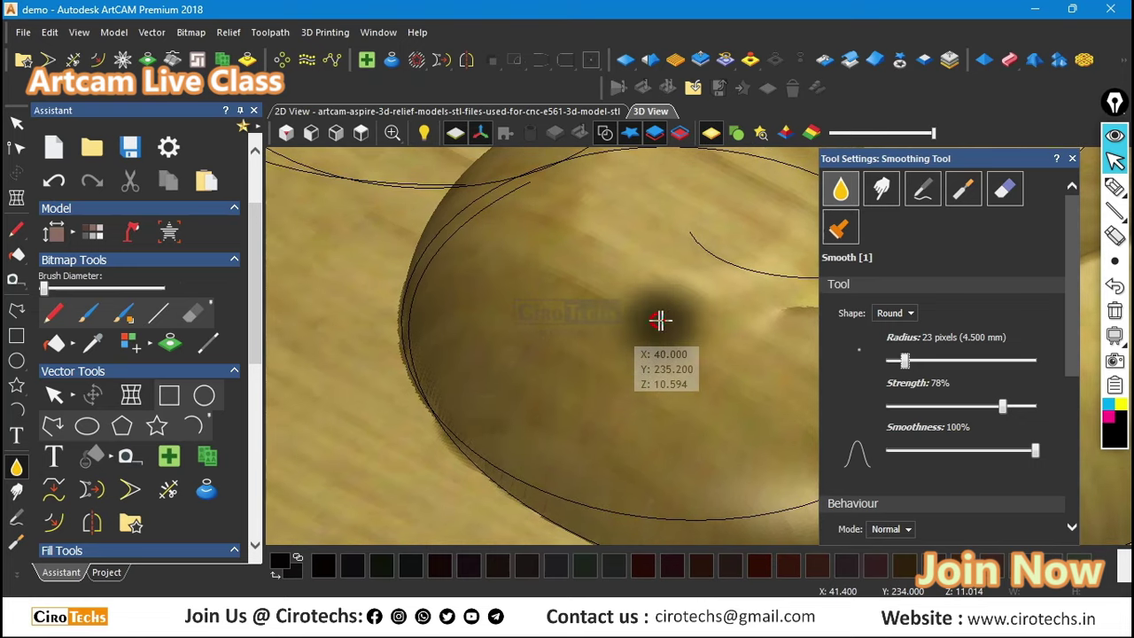
middle_click_drag(660, 321, 736, 324)
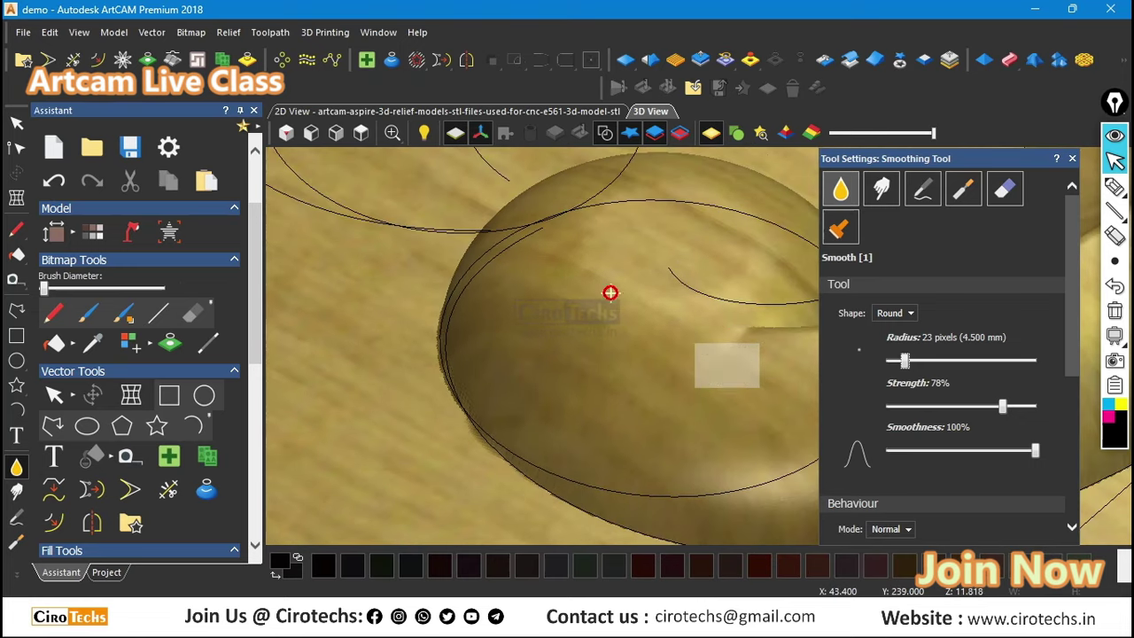
scroll(630, 320, "down", 3)
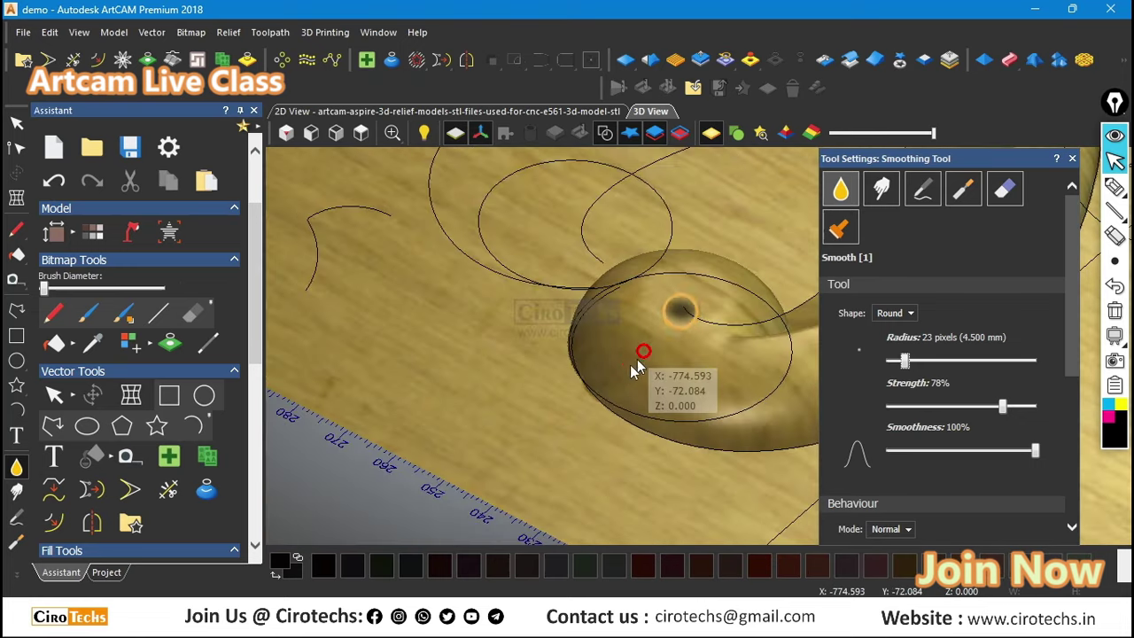
middle_click_drag(639, 357, 556, 410)
scroll(694, 365, "down", 3)
scroll(754, 339, "up", 4)
middle_click_drag(757, 389, 664, 423)
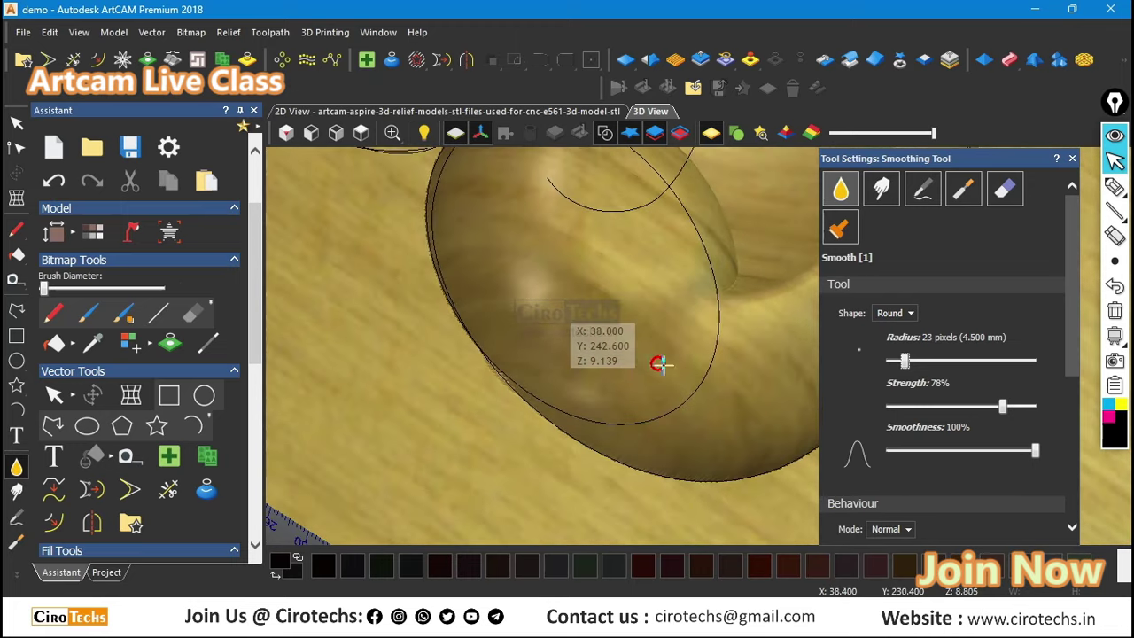
Step: Smooth the seam where the dome at the scroll's other end merges into the swept body
scroll(652, 309, "down", 8)
middle_click_drag(653, 309, 657, 198)
scroll(656, 199, "up", 8)
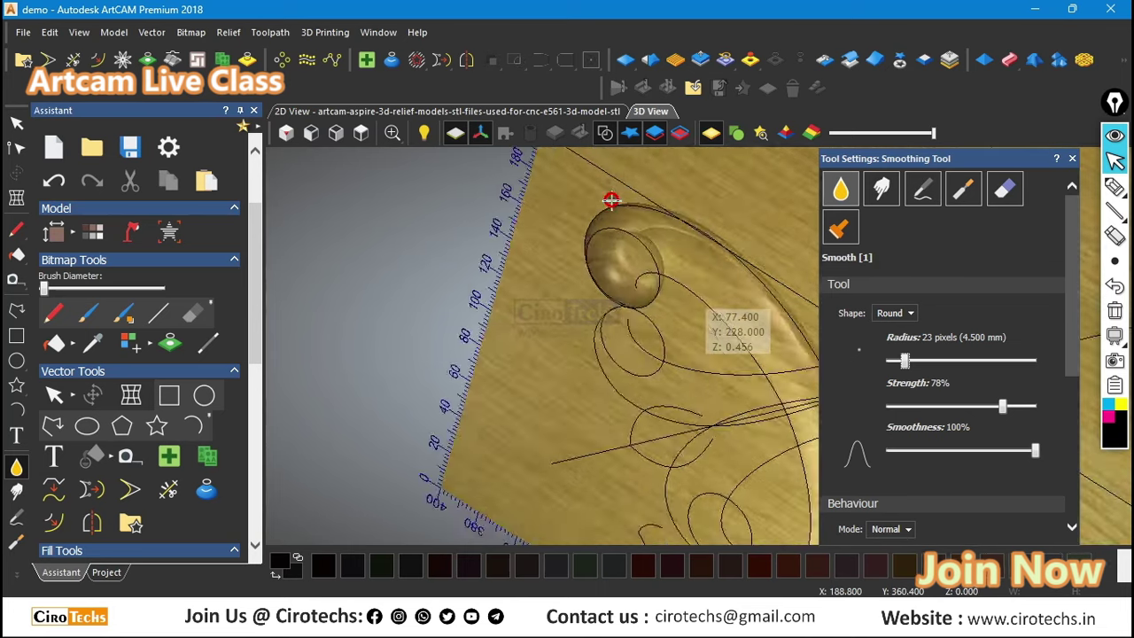
middle_click_drag(630, 274, 580, 368)
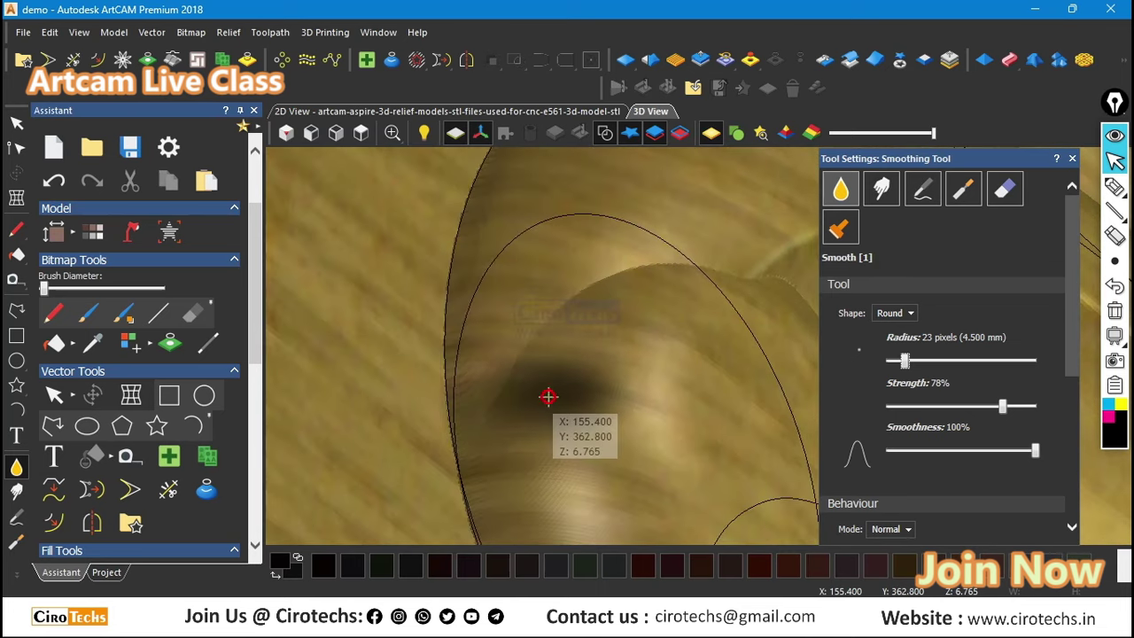
left_click_drag(560, 380, 559, 381)
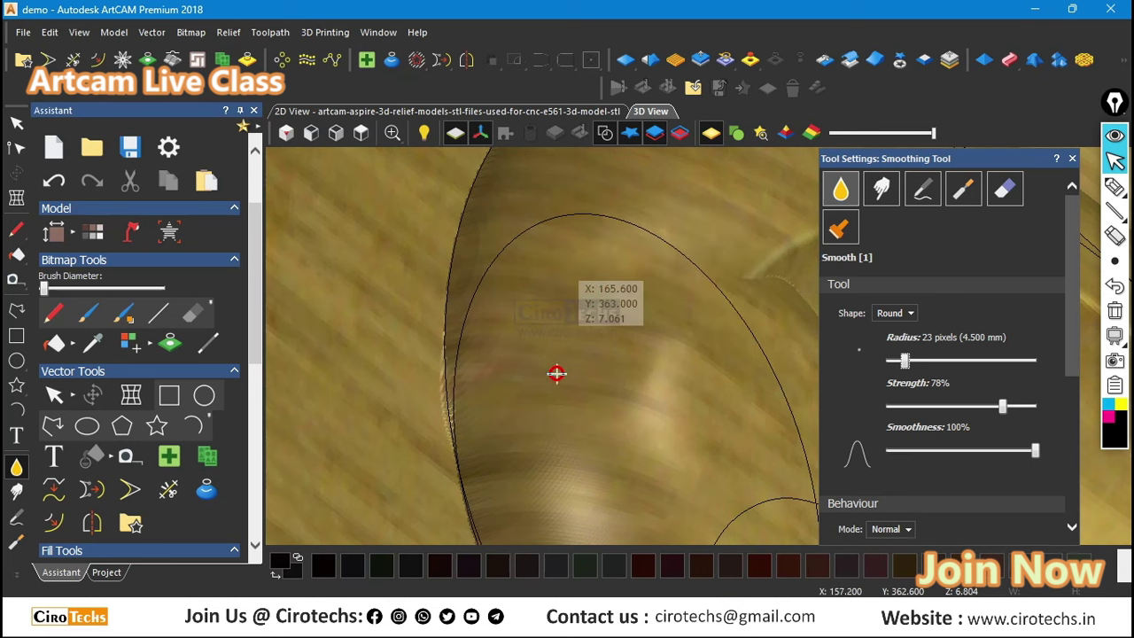
middle_click_drag(661, 287, 623, 269)
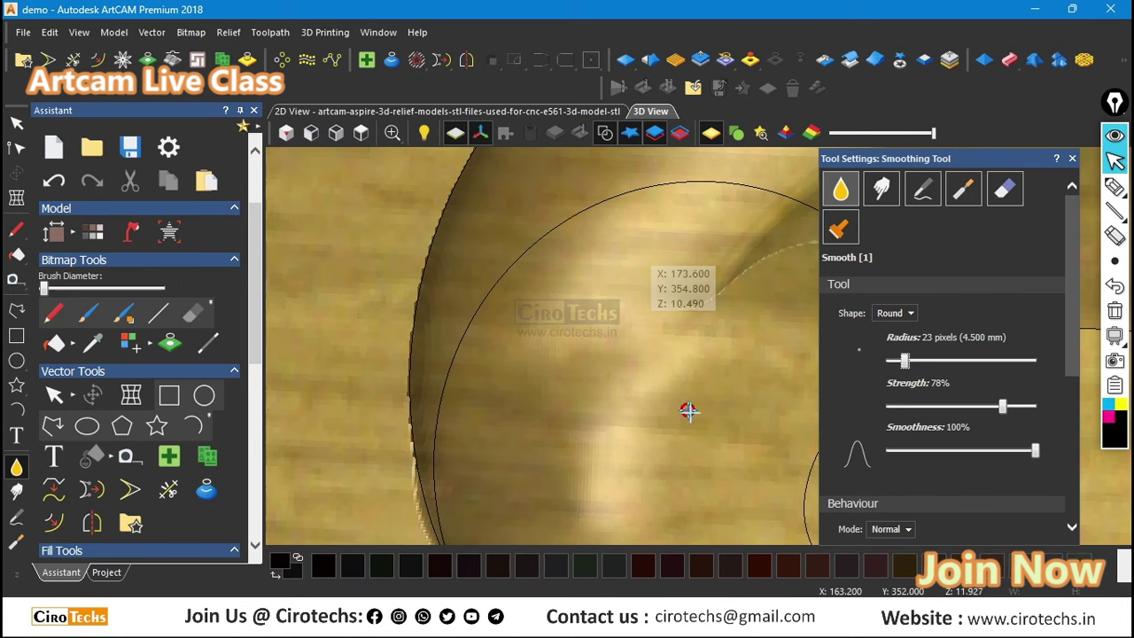
middle_click_drag(689, 410, 586, 341)
middle_click_drag(592, 435, 619, 303)
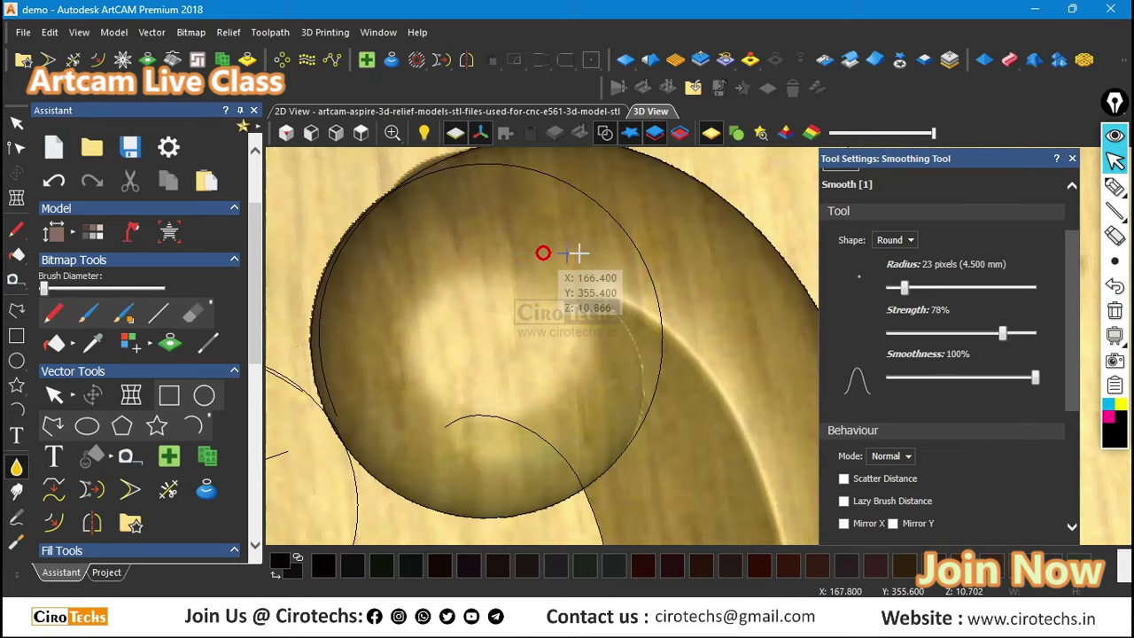
Step: Check both domes from above and close the Smoothing tool
middle_click_drag(572, 253, 496, 298)
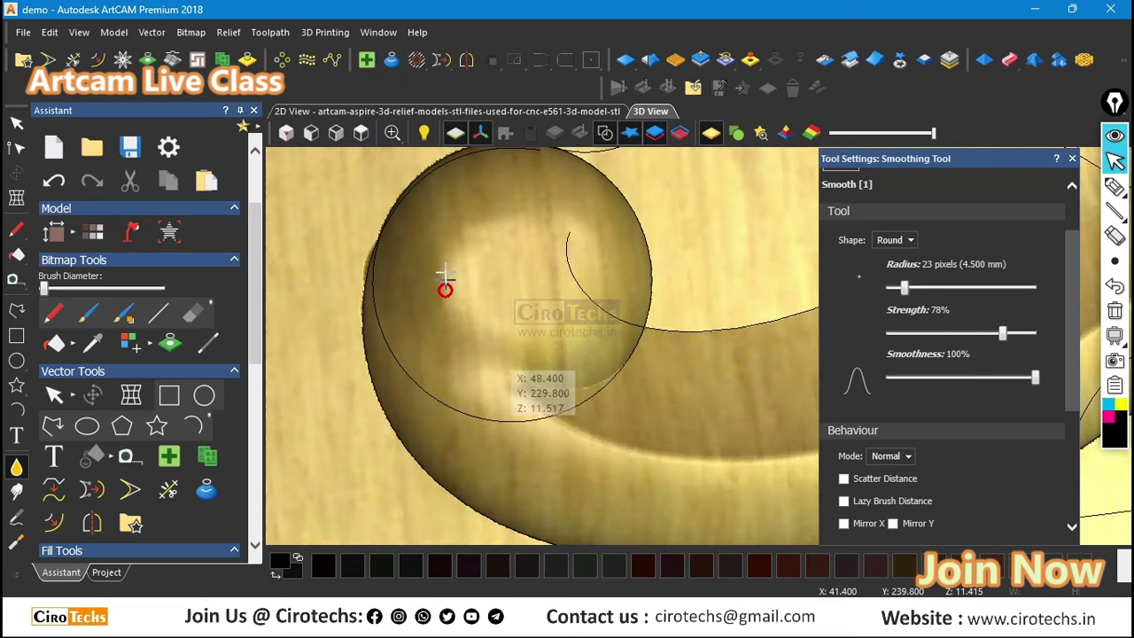
mouse_move(488, 405)
middle_mouse_down()
mouse_move(451, 253)
mouse_move(759, 431)
mouse_move(550, 363)
mouse_move(759, 384)
middle_mouse_up()
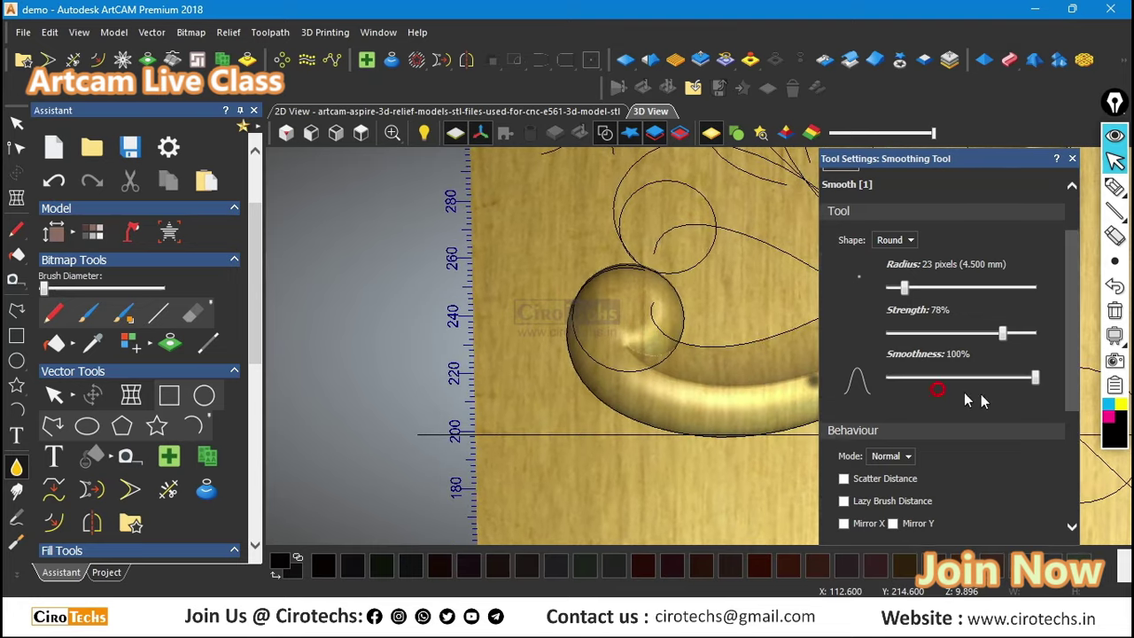
scroll(965, 501, "down", 5)
left_click(1064, 185)
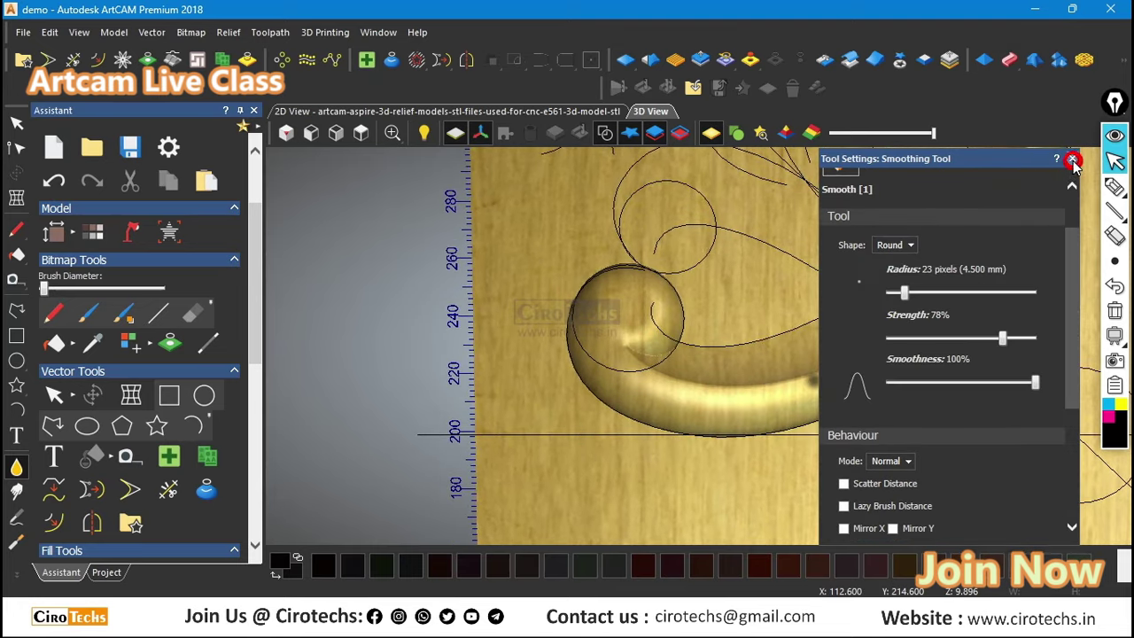
left_click(1072, 161)
scroll(777, 316, "down", 5)
scroll(837, 316, "up", 5)
middle_click_drag(838, 316, 812, 331)
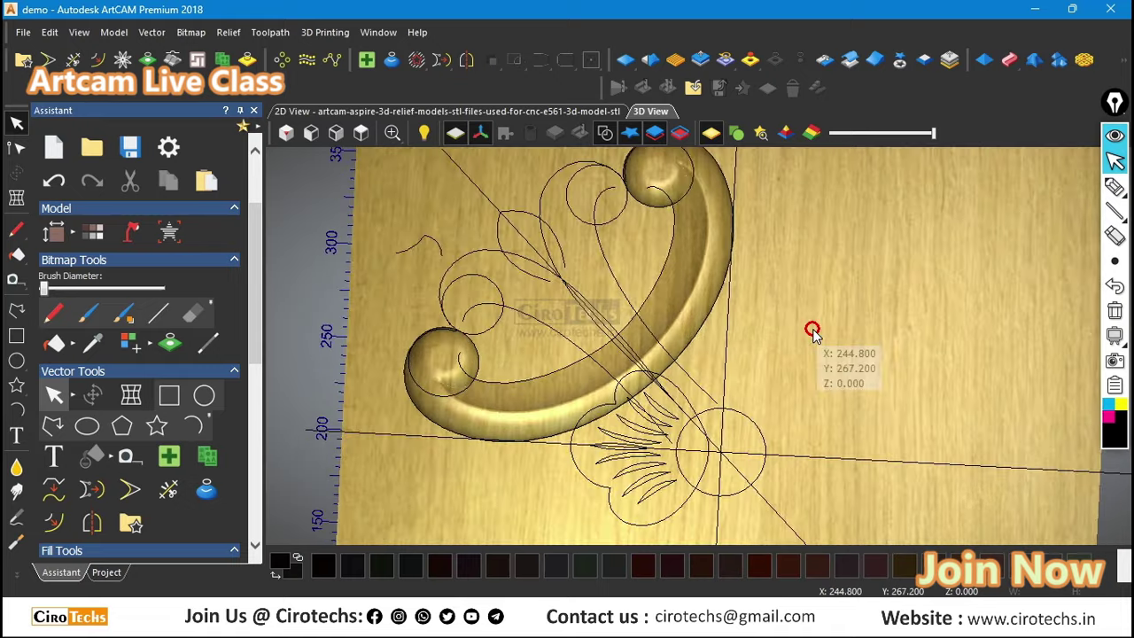
middle_click_drag(683, 318, 513, 331)
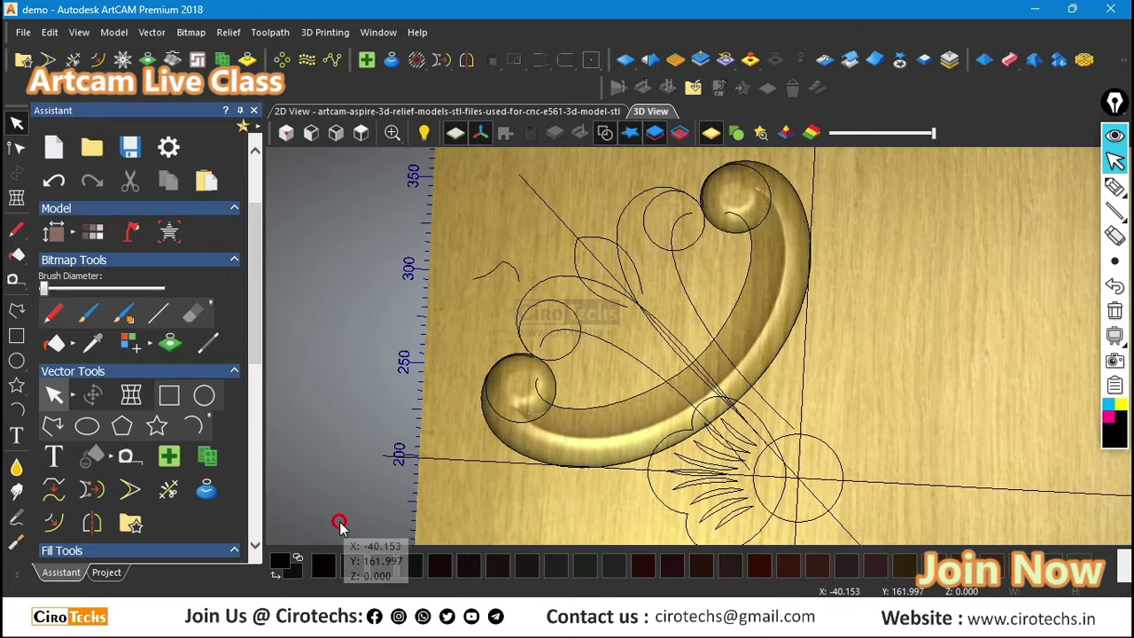
Step: Add a new relief layer to the Front Relief with its combine mode set to Merge High
left_click(107, 573)
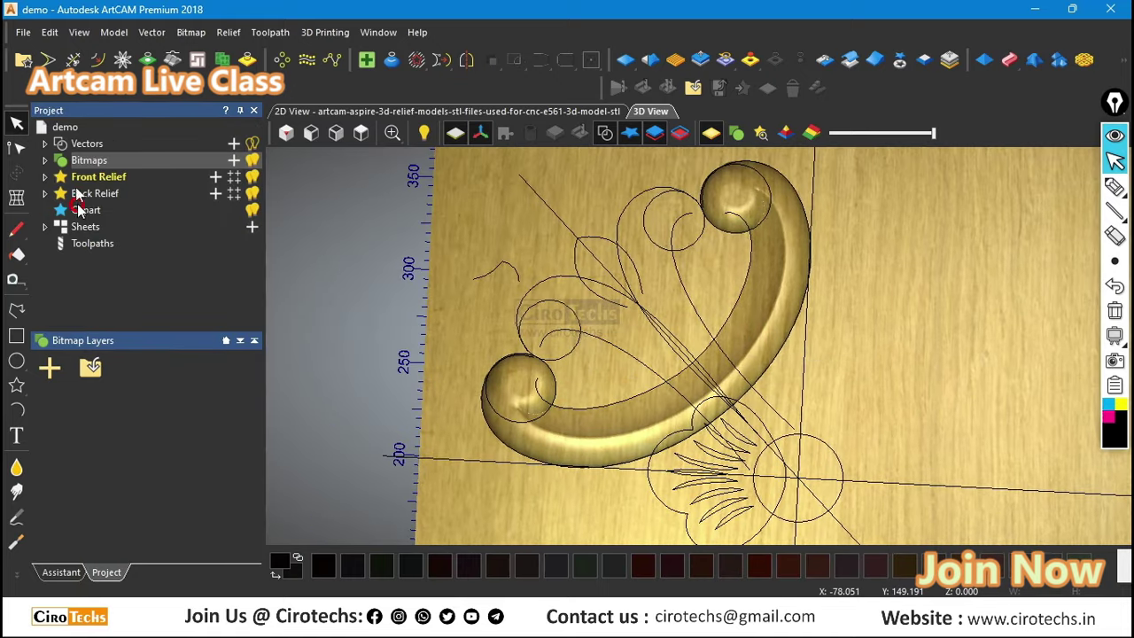
left_click(44, 178)
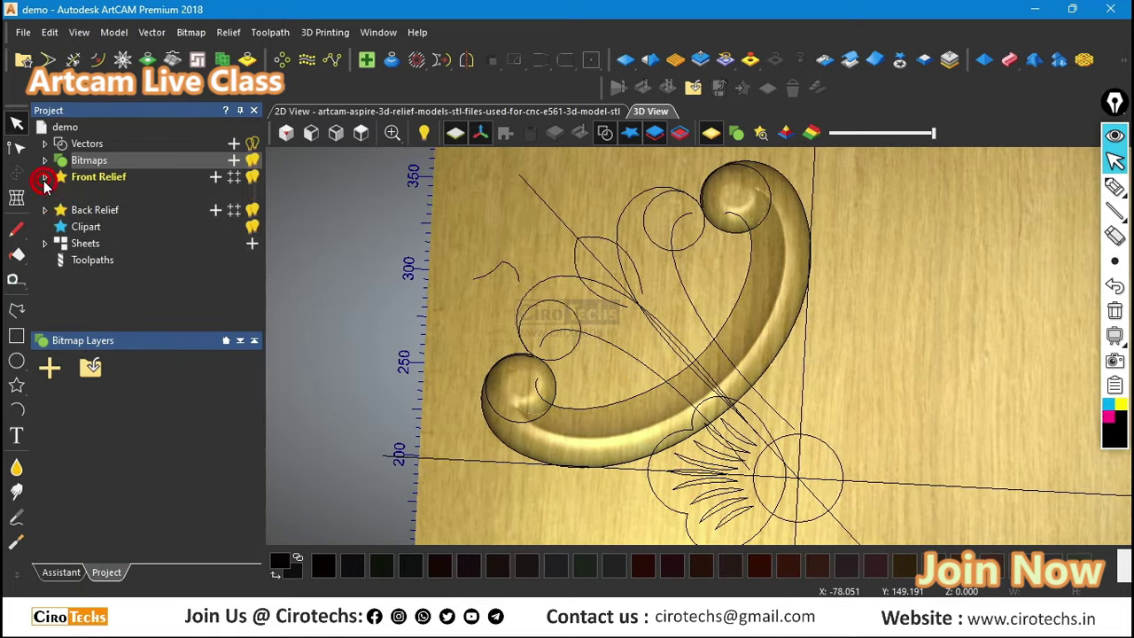
left_click(215, 178)
left_click(344, 275)
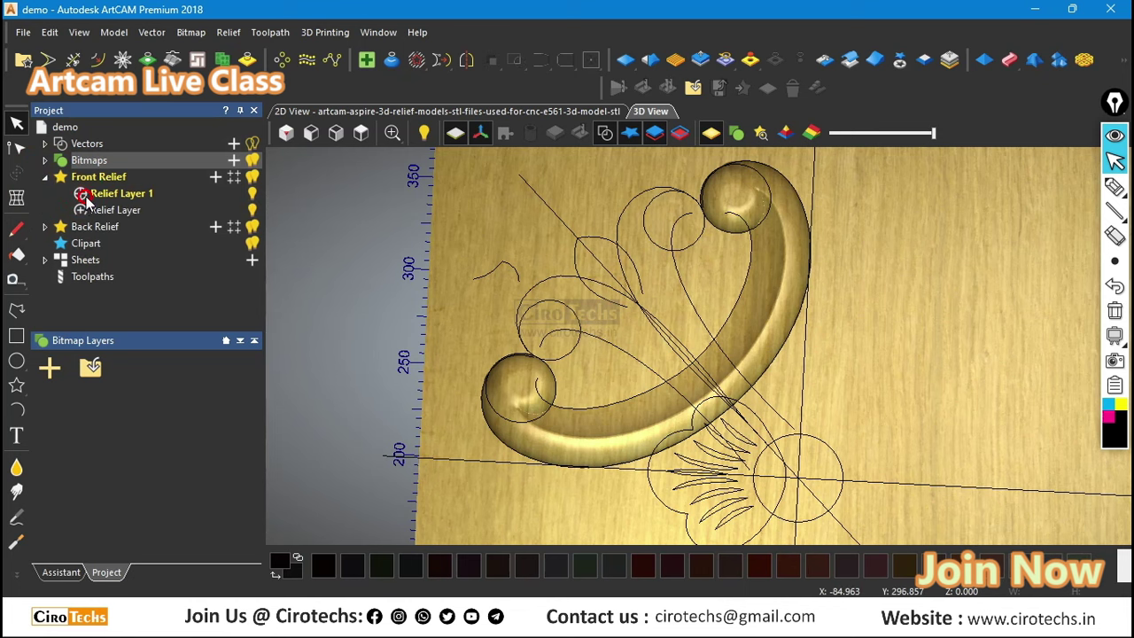
left_click(117, 194)
right_click(122, 194)
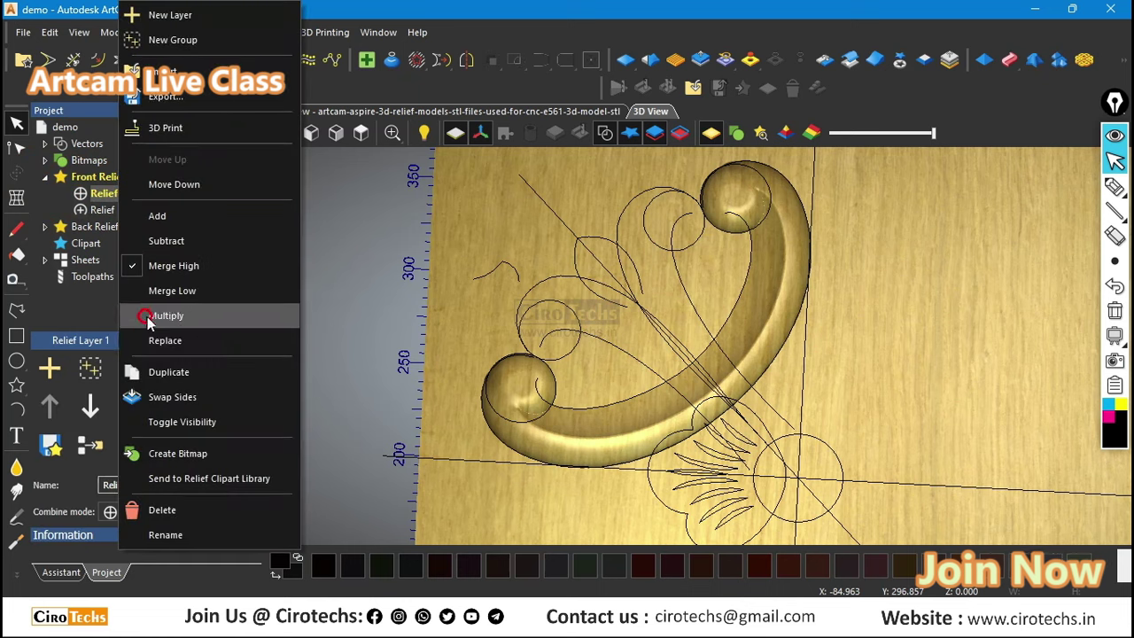
left_click(387, 261)
scroll(716, 393, "up", 2)
scroll(608, 328, "down", 1)
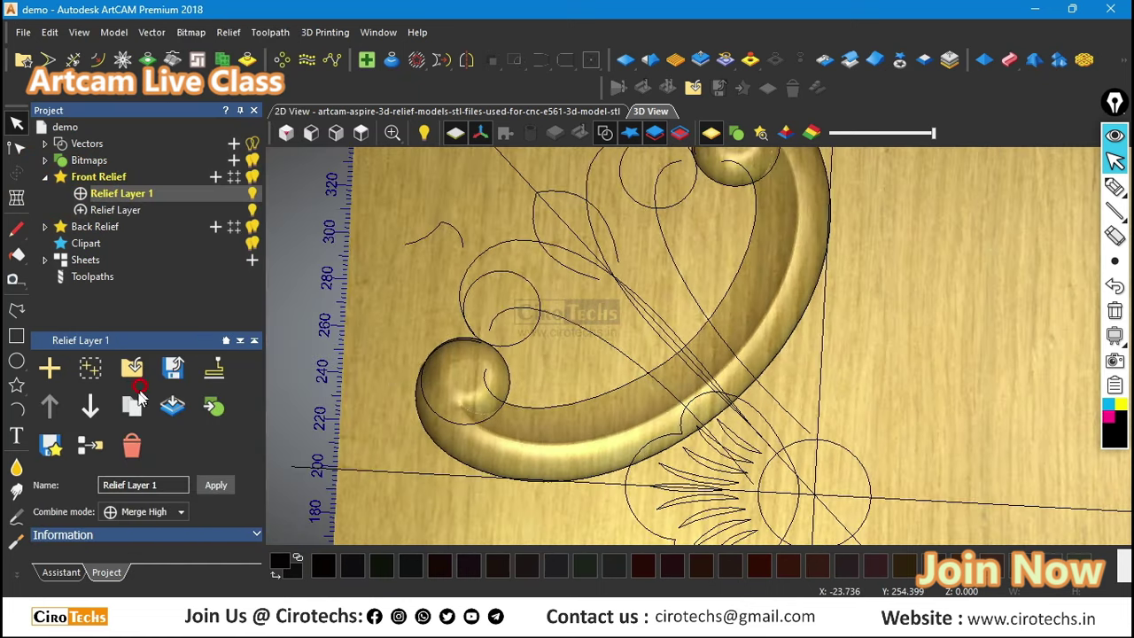
Step: Set up a Two Rail Sweep for the inner scroll using its outer and inner curves as rails and the small arched profile as cross section
left_click(61, 572)
scroll(151, 354, "down", 4)
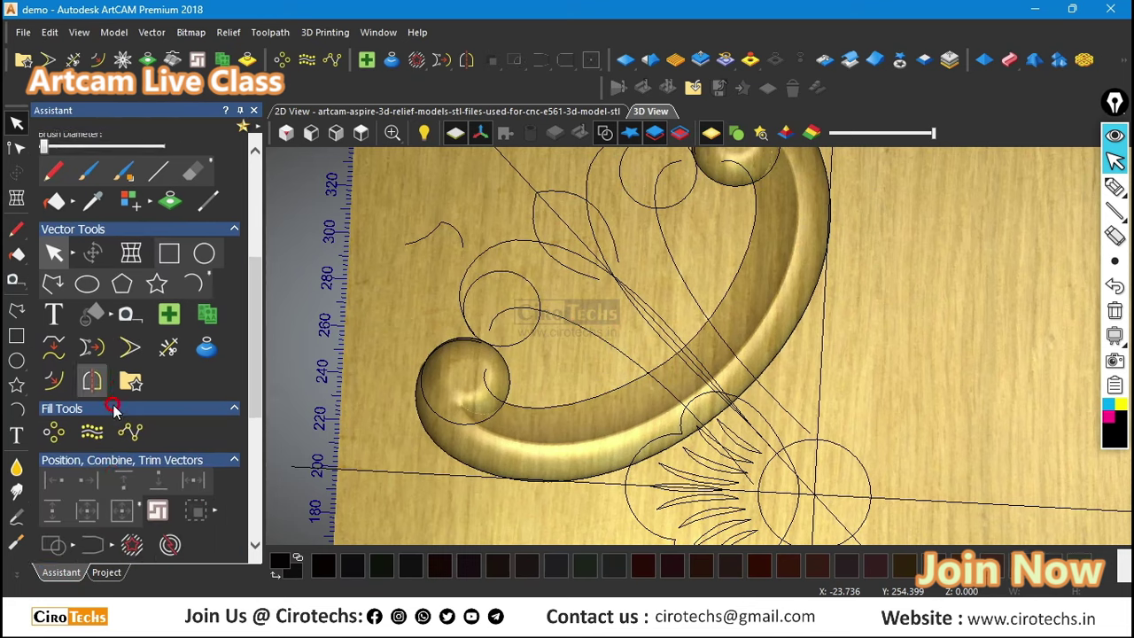
left_click(126, 540)
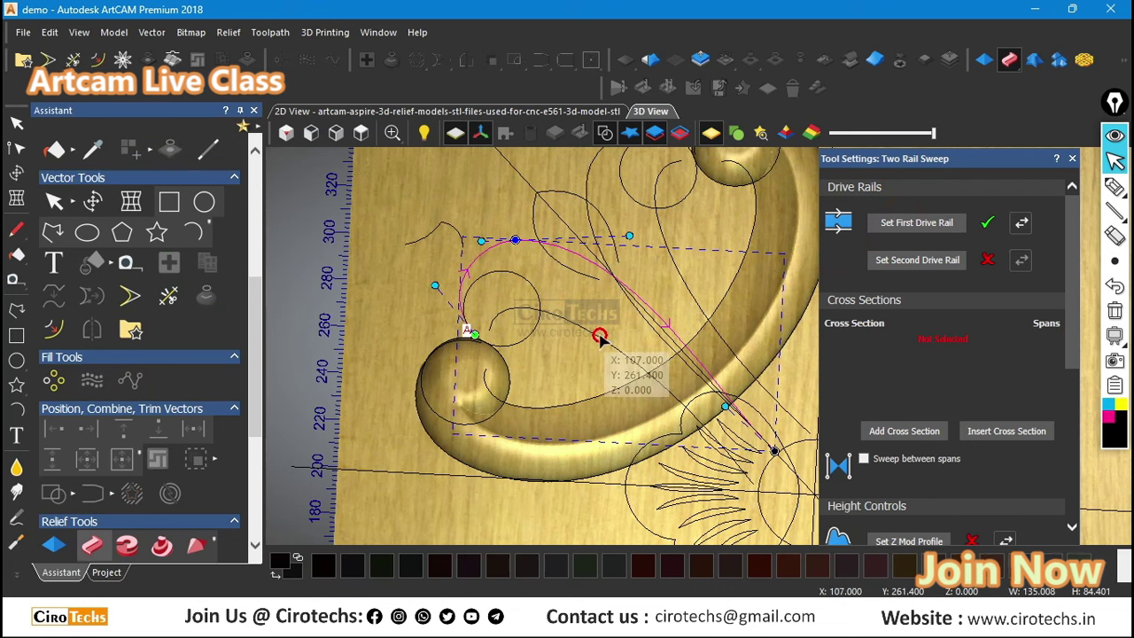
left_click(600, 334)
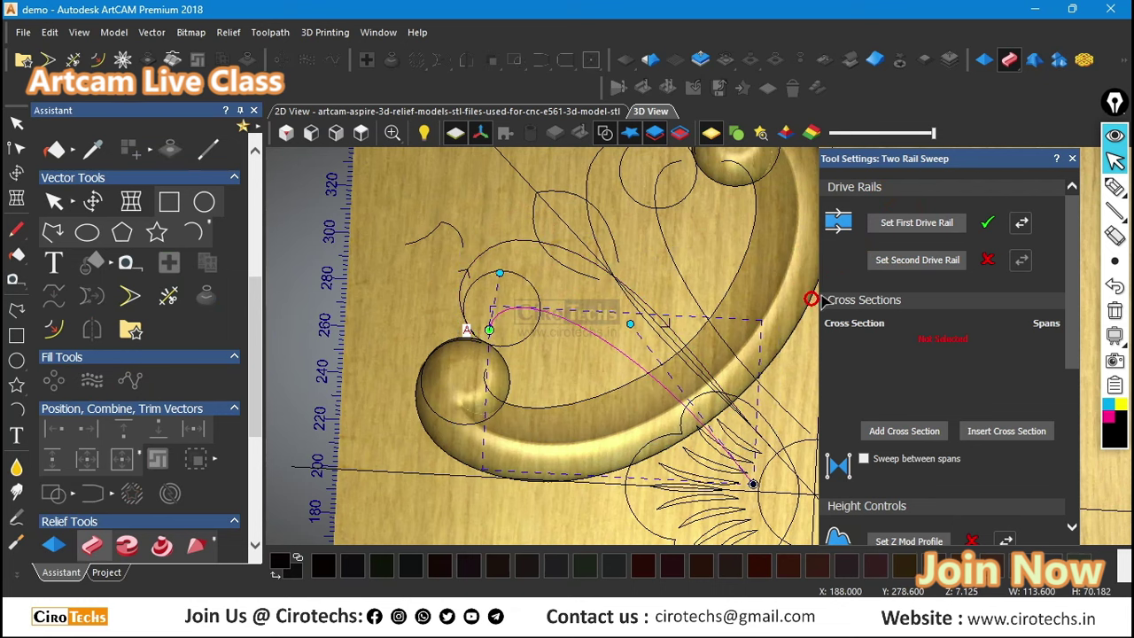
left_click(458, 232)
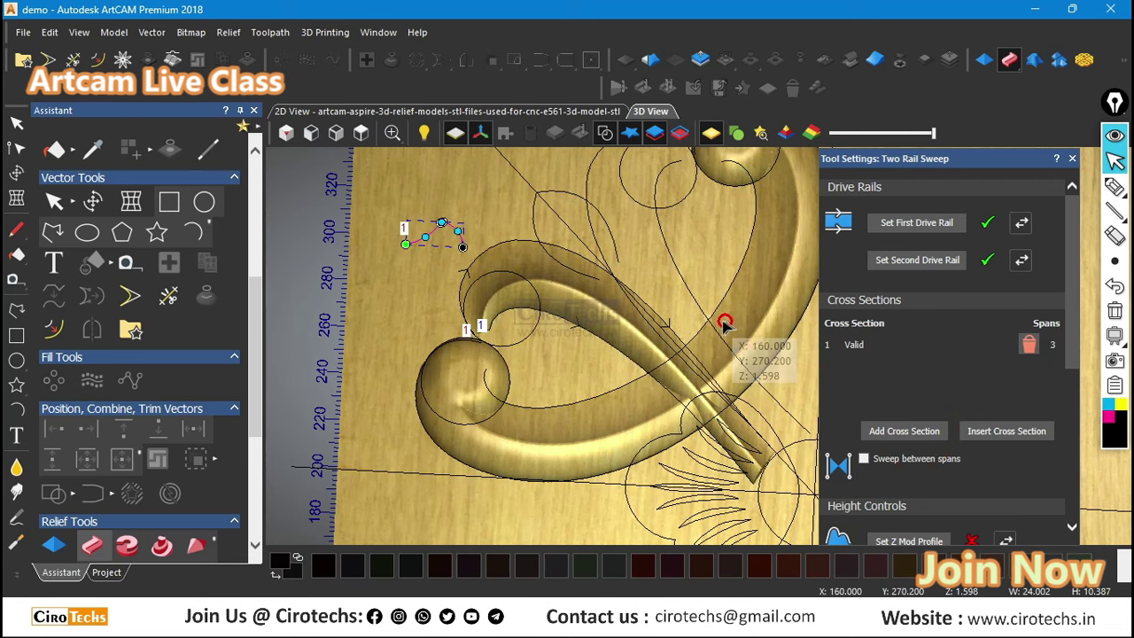
Step: Reverse the sweep's rails, using the inner scroll's inner curve as first drive rail and its outer curve as second
middle_click_drag(492, 330, 444, 272)
scroll(656, 345, "up", 2)
middle_click_drag(656, 326, 784, 352)
scroll(783, 355, "up", 2)
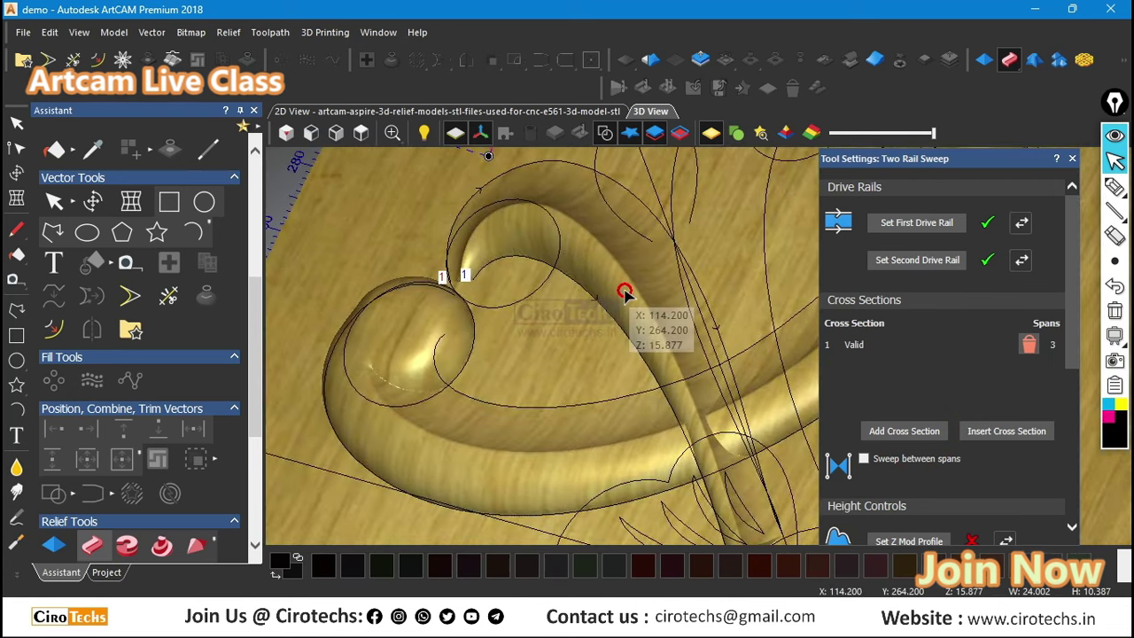
middle_click_drag(683, 257, 771, 299)
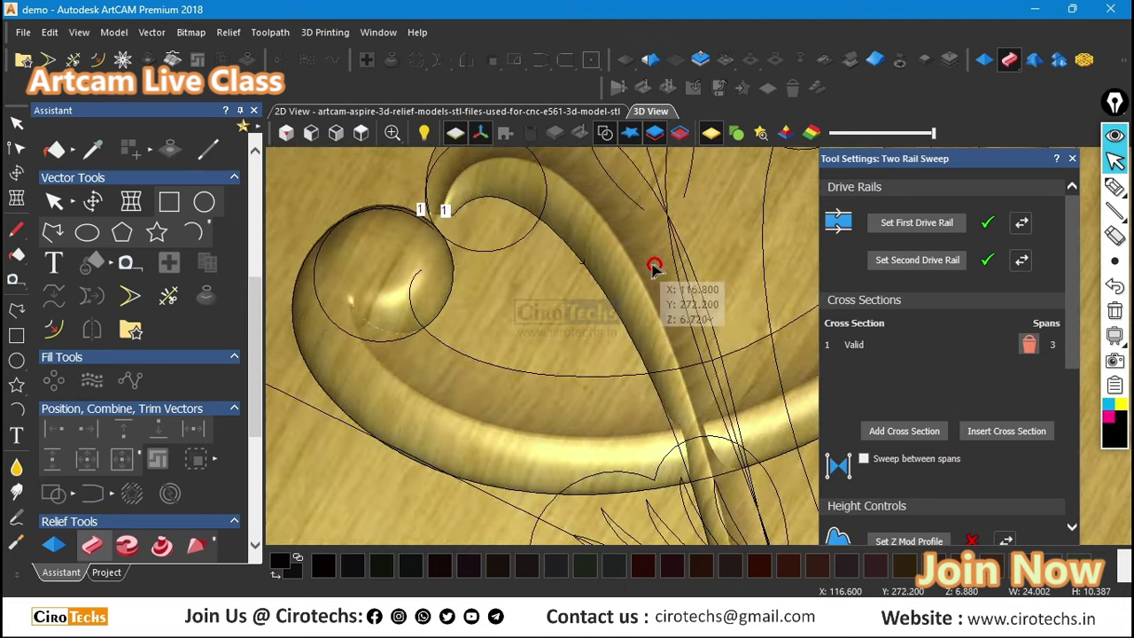
scroll(653, 263, "down", 3)
middle_click_drag(615, 266, 584, 206)
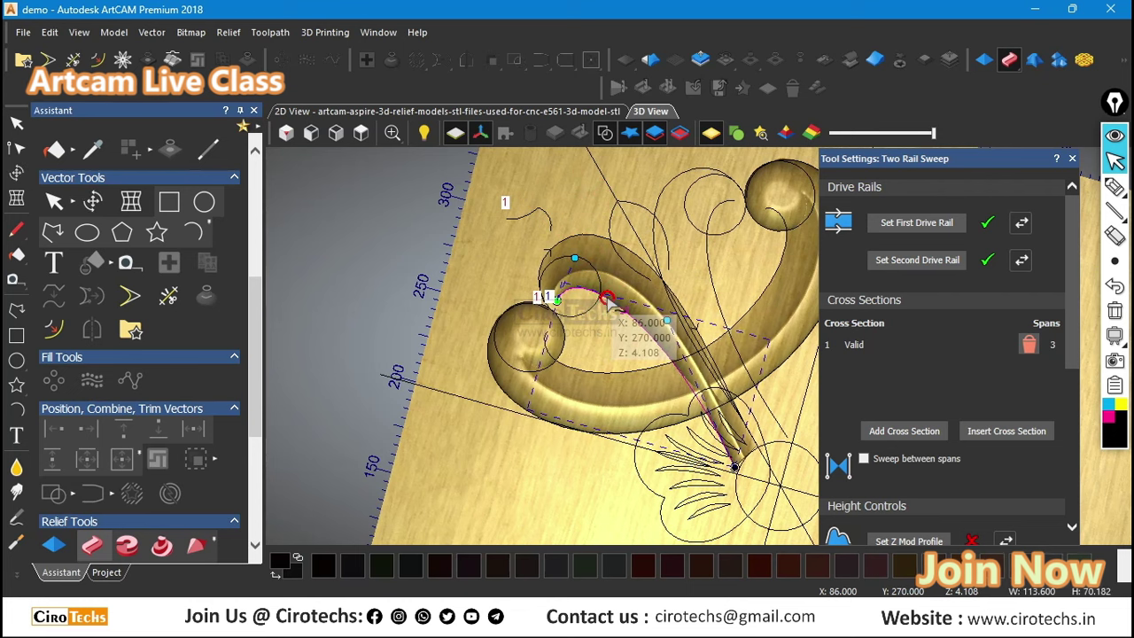
left_click(897, 225)
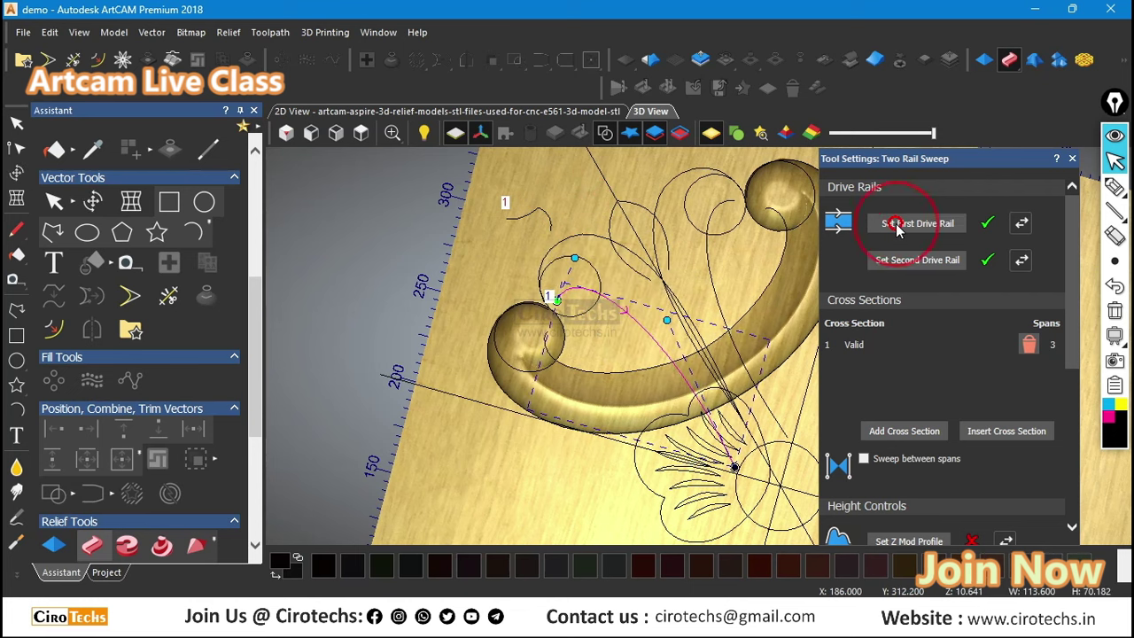
left_click(920, 248)
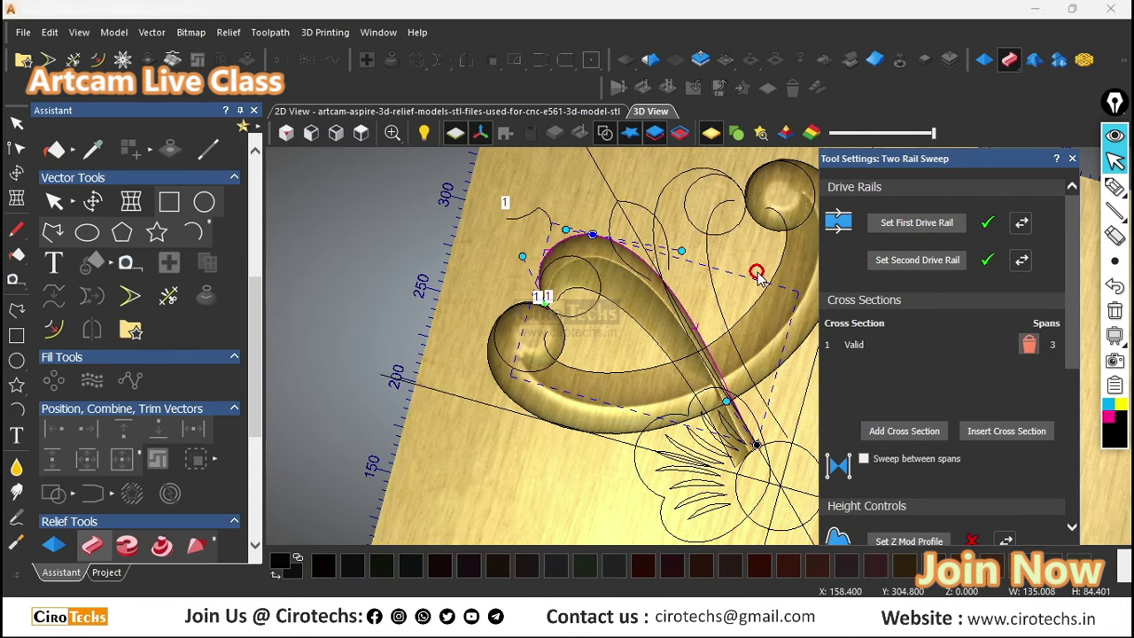
left_click(608, 285)
left_click(718, 221)
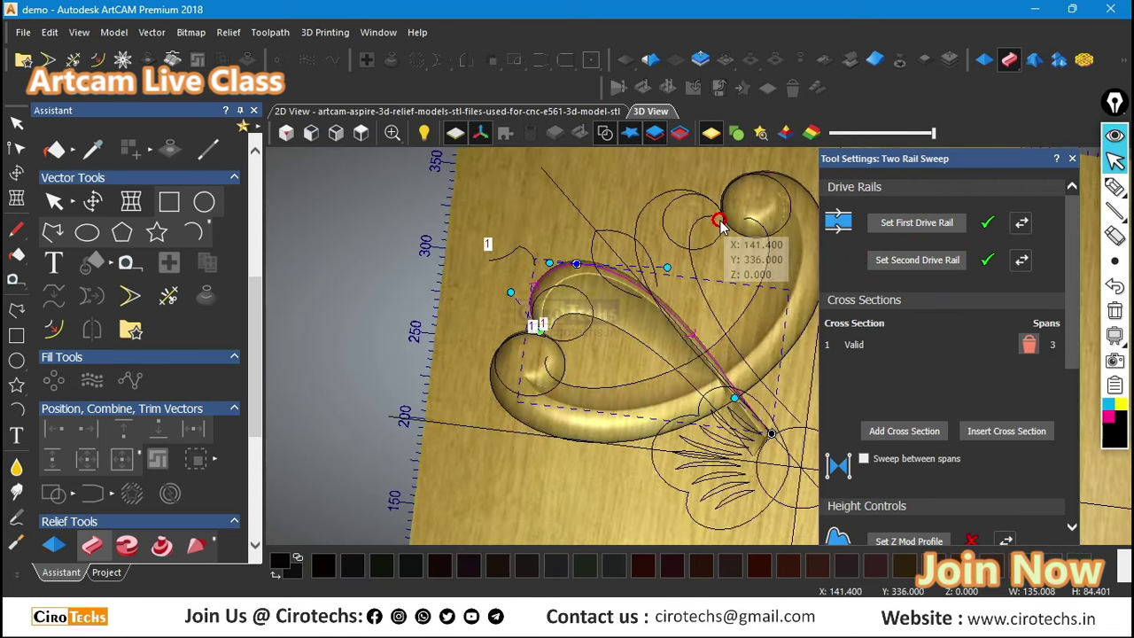
Step: Set the sweep's Scale Final Height to 12 and inspect where it crosses the large scroll
scroll(692, 312, "up", 4)
middle_click_drag(677, 299, 679, 274)
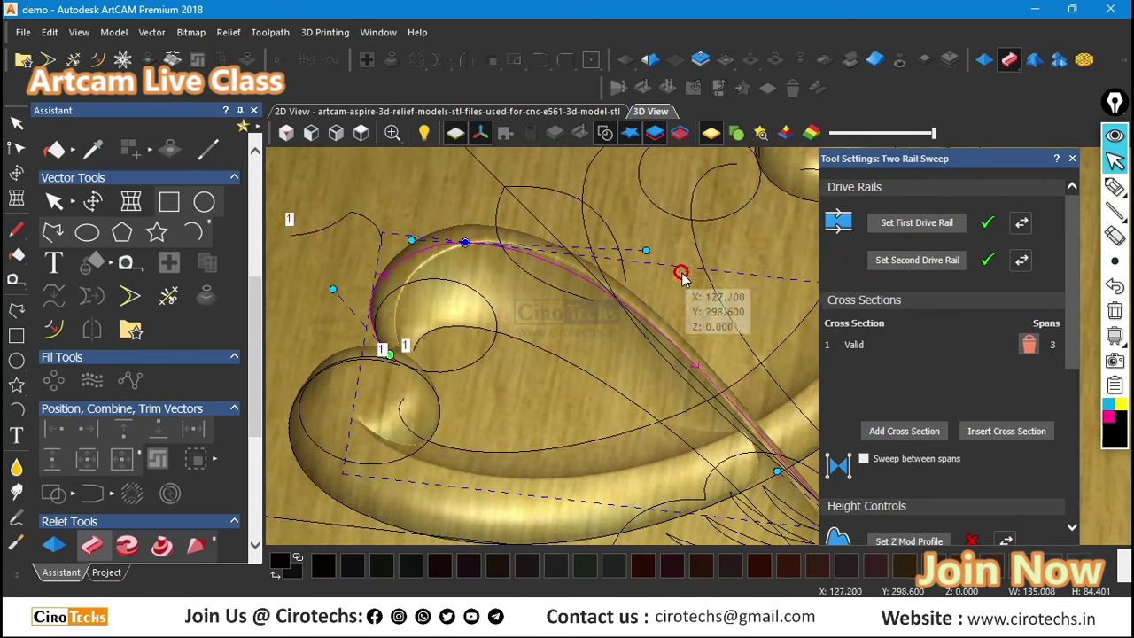
scroll(888, 336, "down", 5)
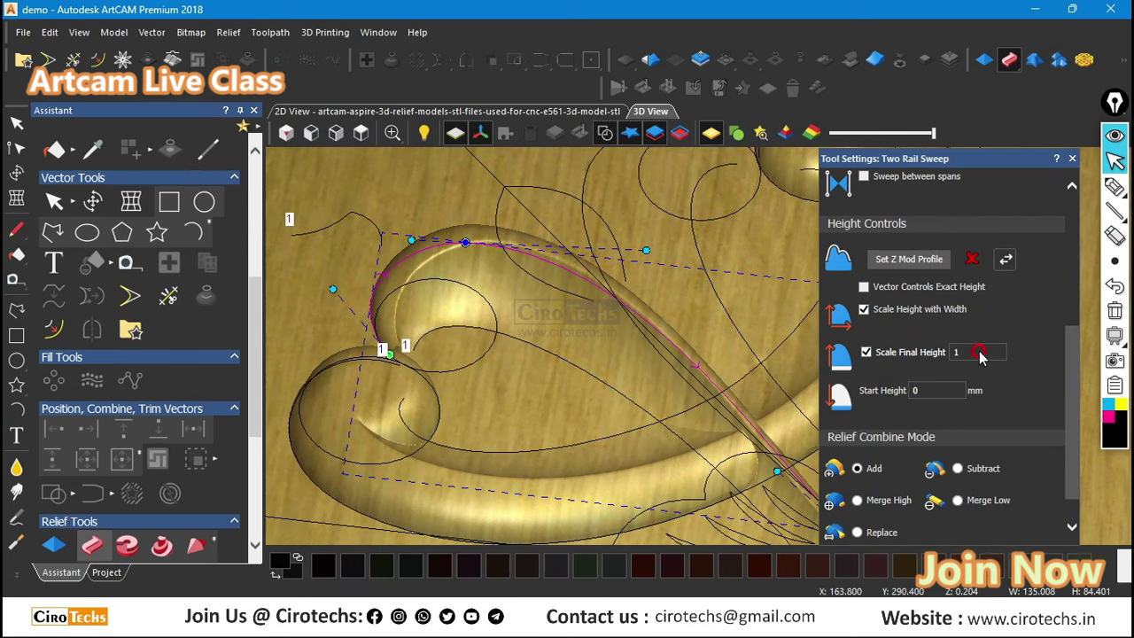
left_click(979, 352)
type("12")
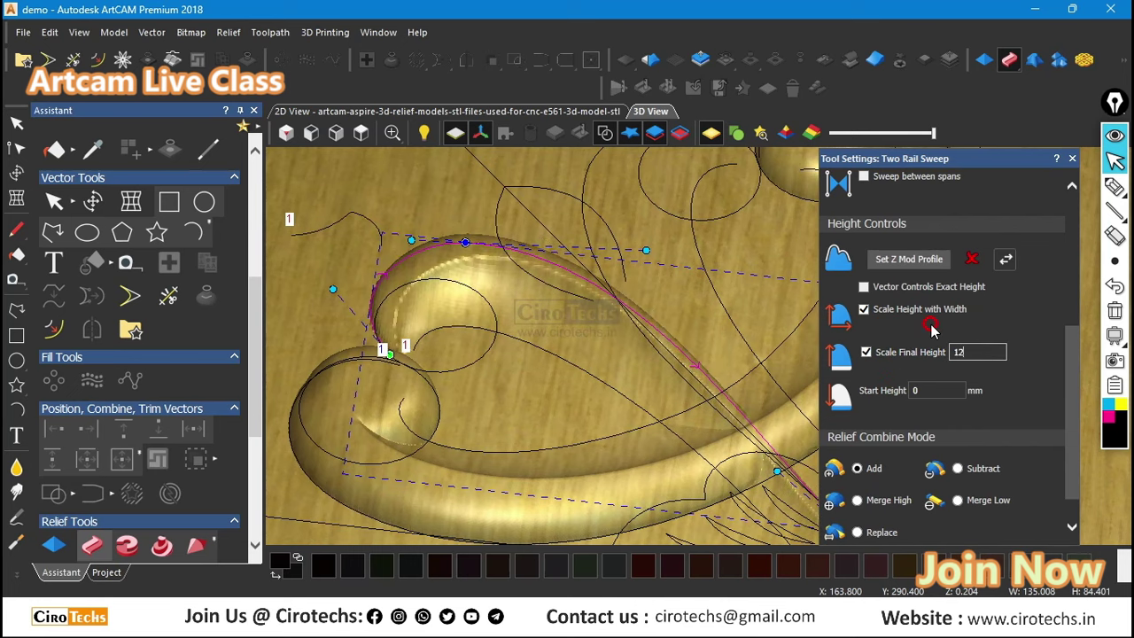
scroll(736, 267, "down", 5)
middle_click_drag(703, 255, 709, 380)
scroll(703, 361, "up", 2)
scroll(750, 399, "up", 2)
scroll(696, 400, "up", 3)
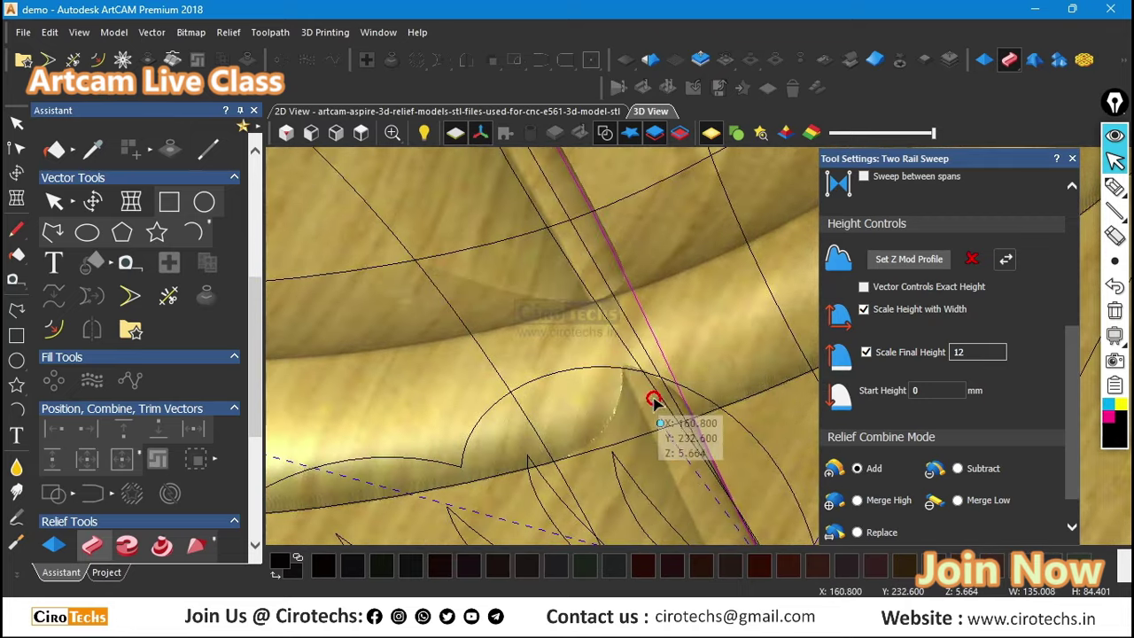
Step: Examine the swept inner scroll's tail where it crosses the large scroll and runs out beside the leaf fan
scroll(649, 391, "down", 2)
middle_click_drag(628, 366, 676, 407)
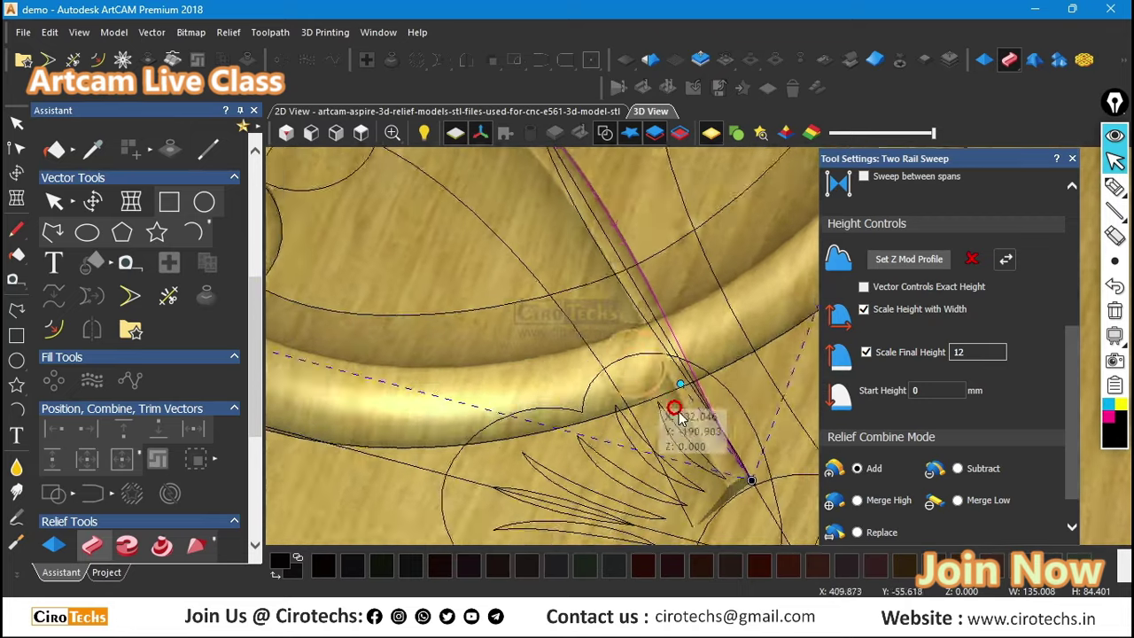
scroll(657, 361, "down", 4)
scroll(754, 411, "up", 3)
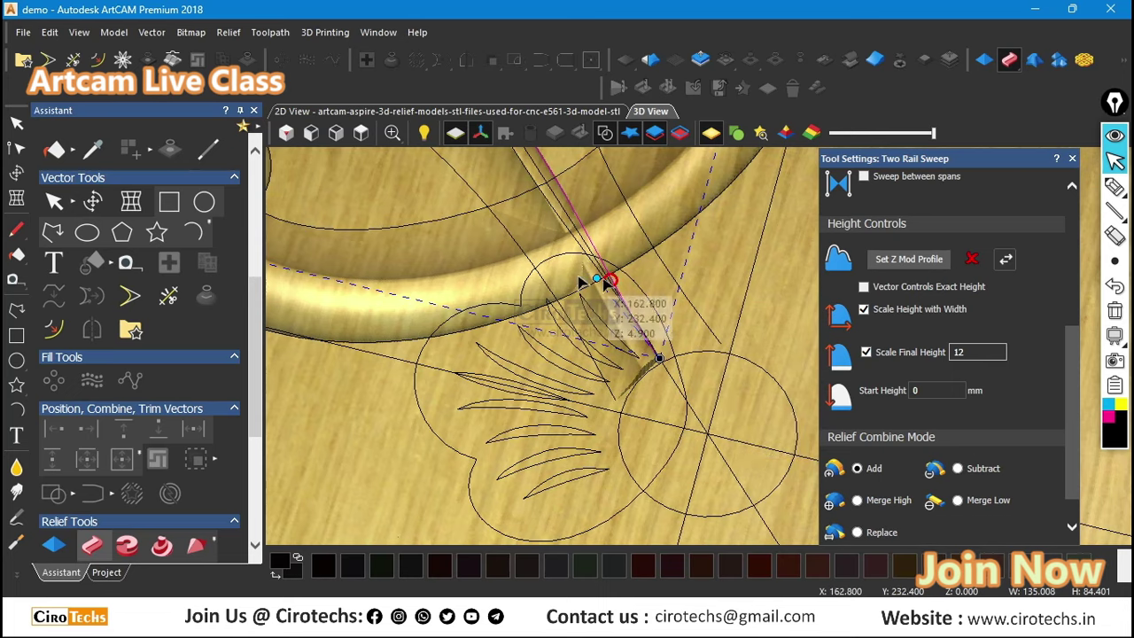
mouse_move(617, 313)
middle_mouse_down()
mouse_move(749, 258)
mouse_move(721, 368)
mouse_move(772, 333)
mouse_move(606, 317)
mouse_move(577, 276)
mouse_move(618, 398)
mouse_move(614, 303)
middle_mouse_up()
scroll(605, 317, "down", 4)
scroll(614, 304, "up", 5)
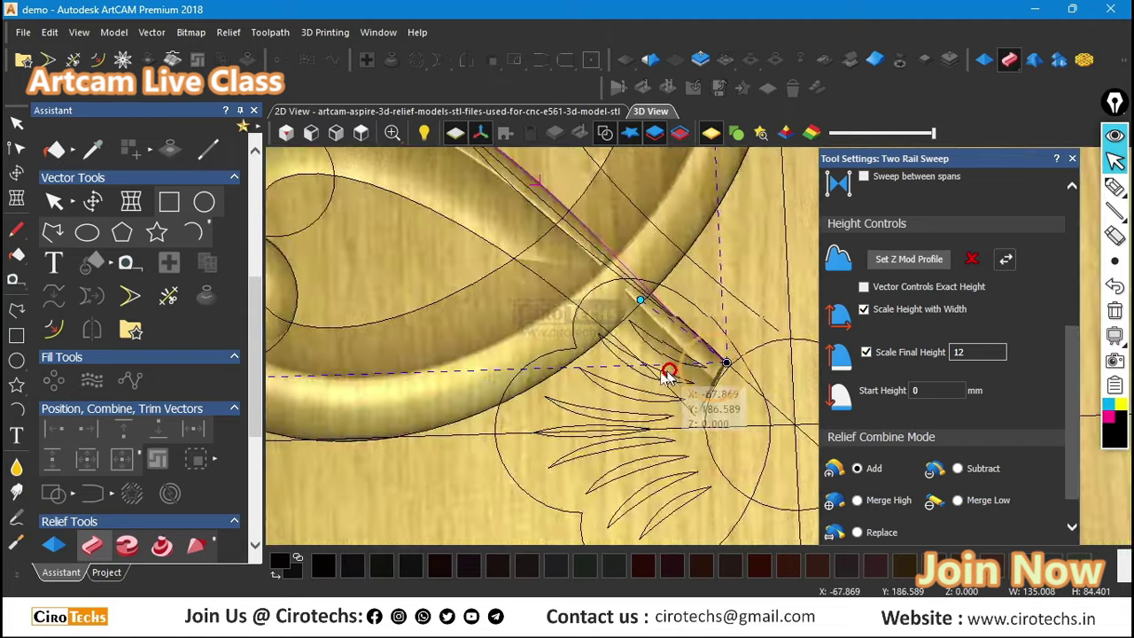
middle_click_drag(665, 375, 641, 329)
scroll(692, 361, "down", 4)
scroll(568, 235, "up", 3)
Step: Apply the inner scroll's Two Rail Sweep to the relief layer and close the tool
middle_click_drag(539, 264, 532, 241)
scroll(843, 392, "down", 1)
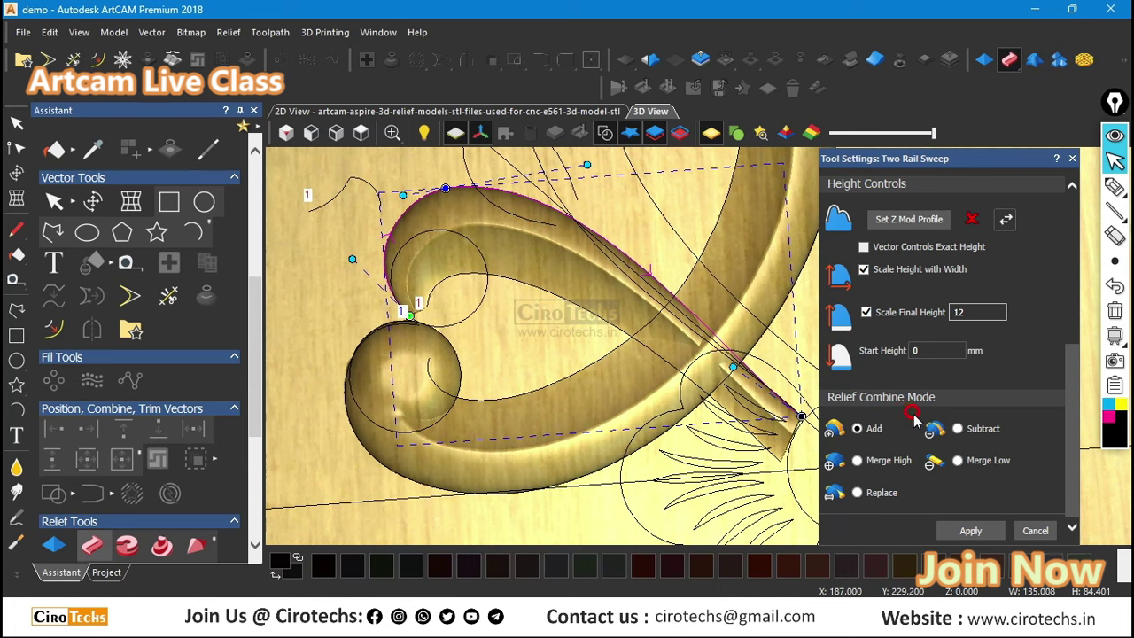
left_click(971, 530)
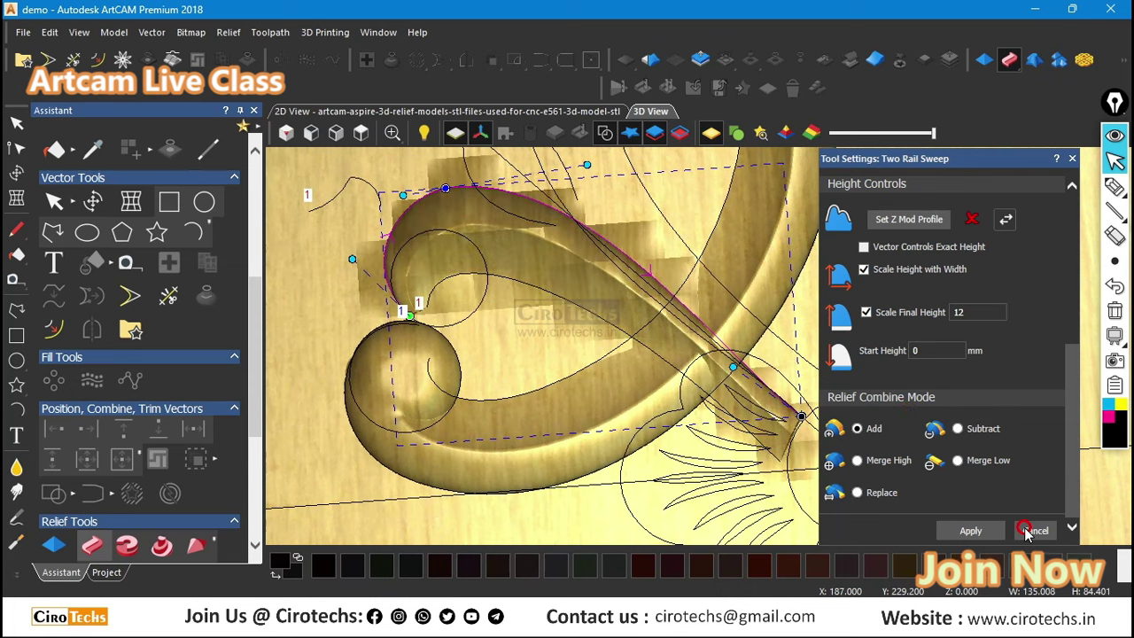
left_click(1032, 530)
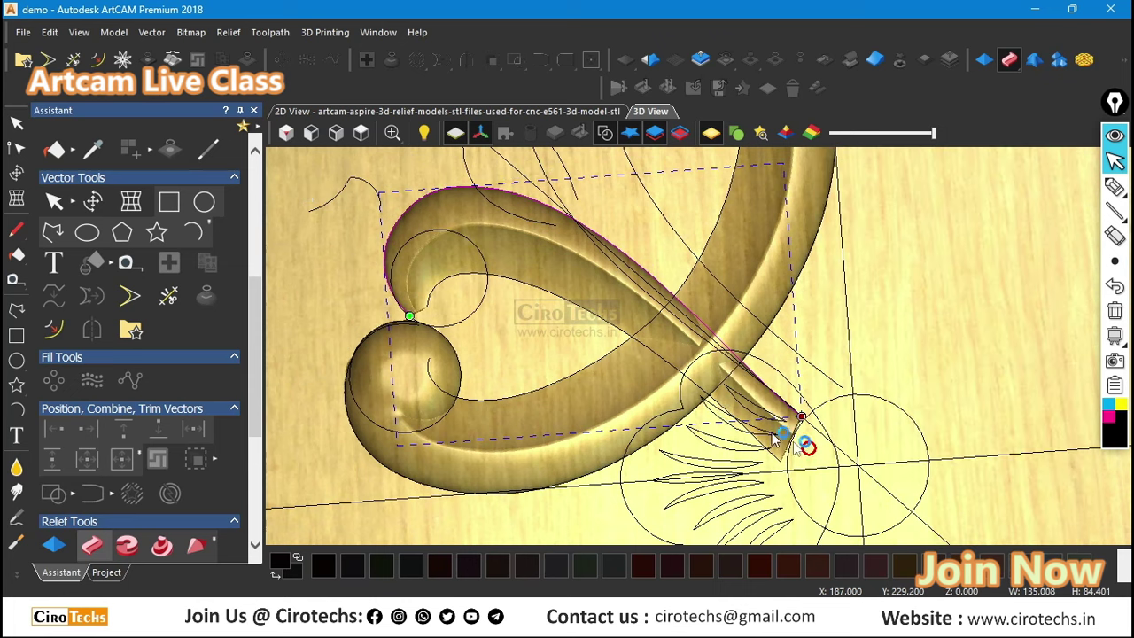
Step: Set up a round Shape Editor profile for the circle at the inner scroll's curl, with a 90-degree angle and height limited to 12 mm
left_click(477, 311)
scroll(474, 310, "up", 3)
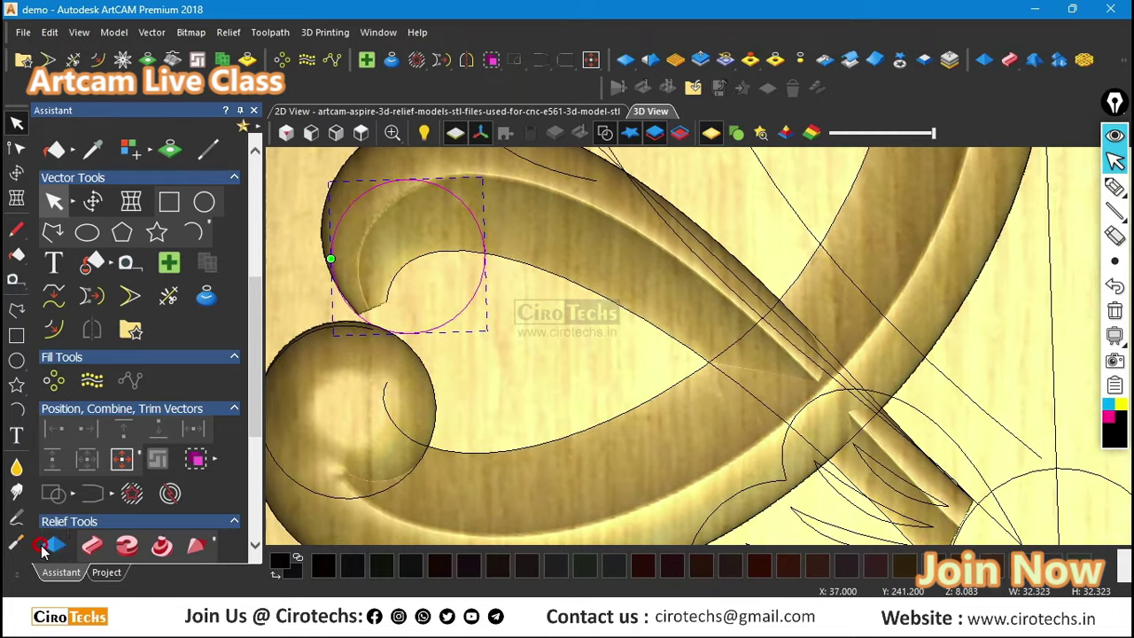
left_click(51, 545)
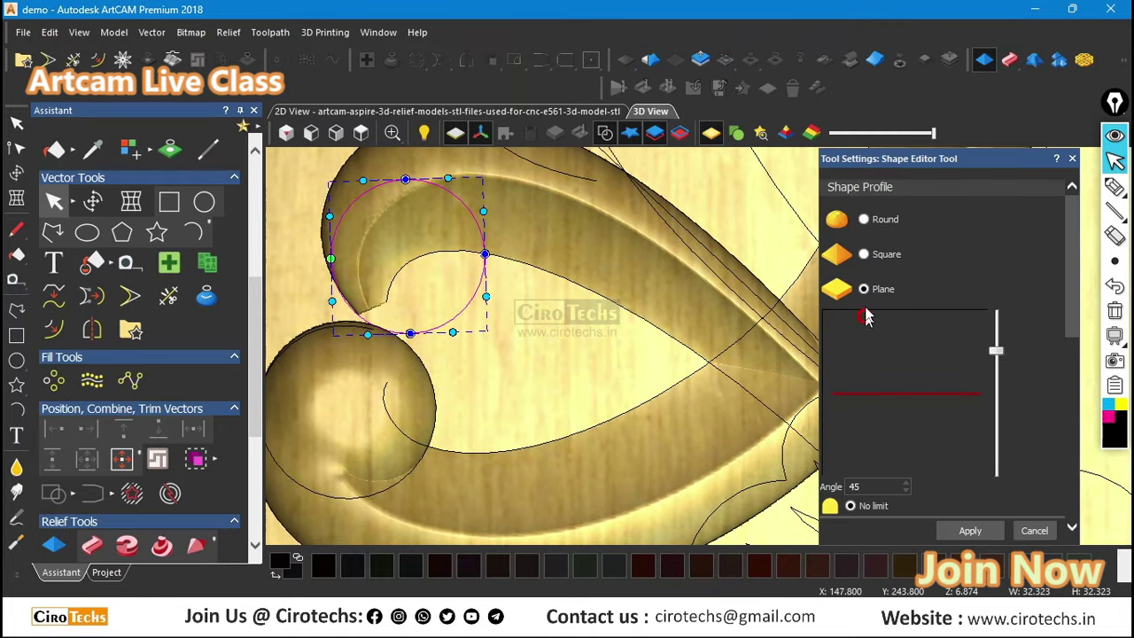
left_click(865, 218)
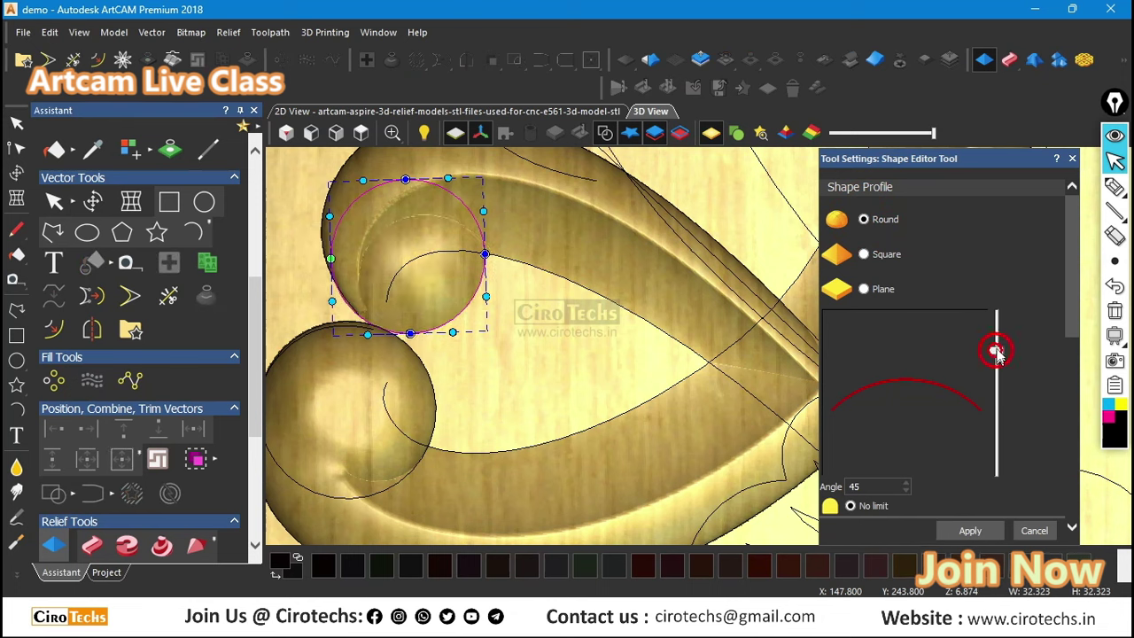
left_click_drag(995, 352, 998, 296)
scroll(905, 429, "down", 2)
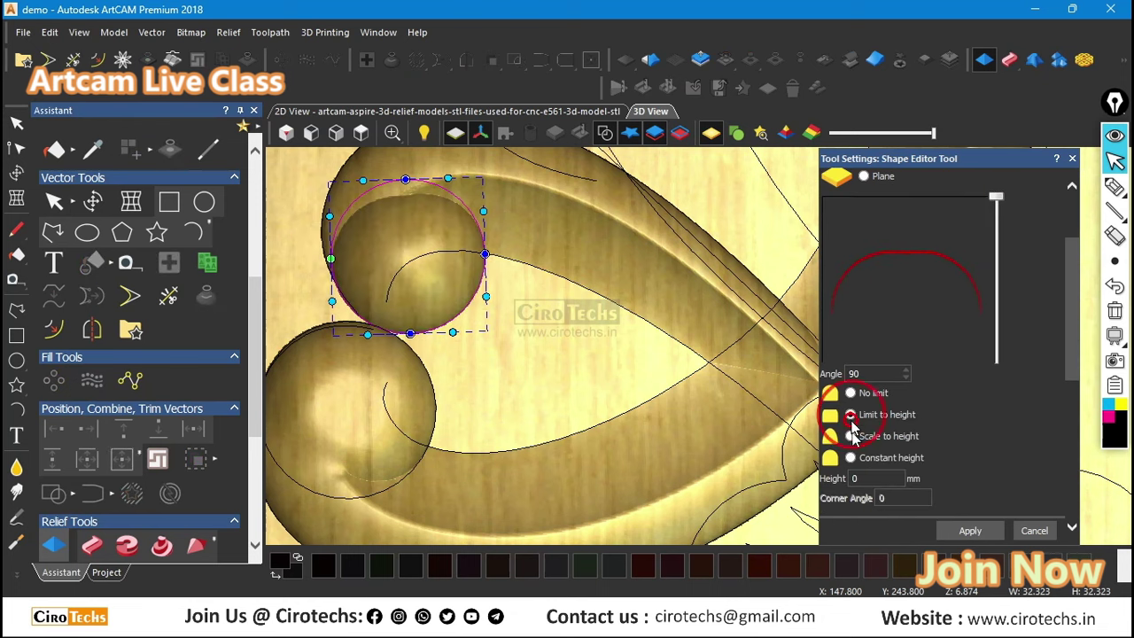
type("12")
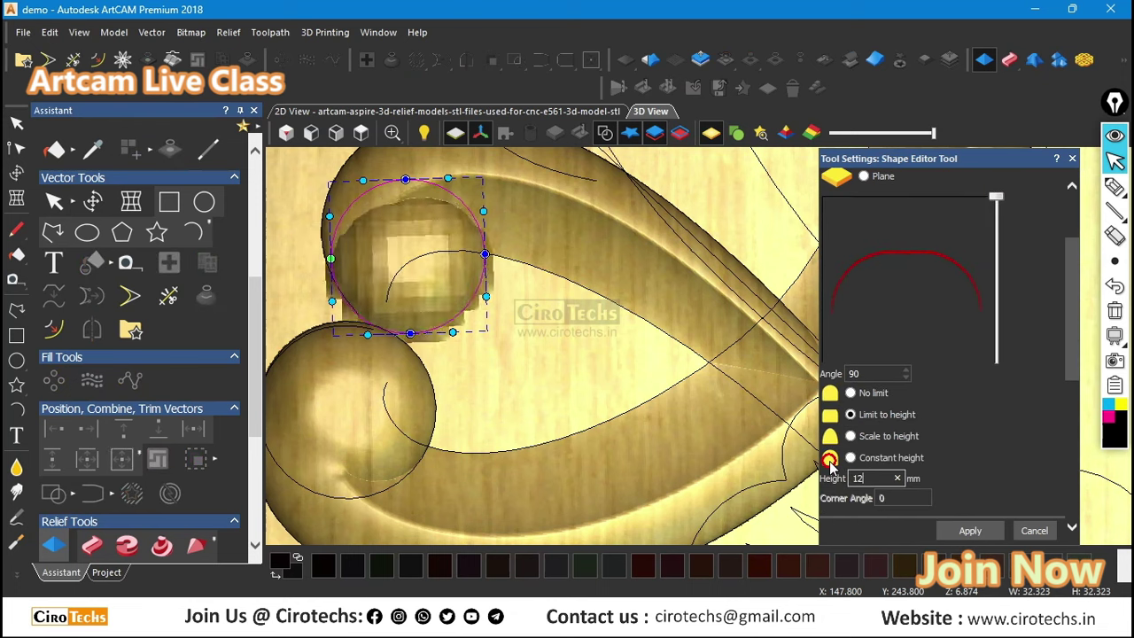
Step: Check how the dome fits the inner scroll's curled end in perspective and plan views, and leave the Shape Editor
left_click_drag(565, 308, 582, 212)
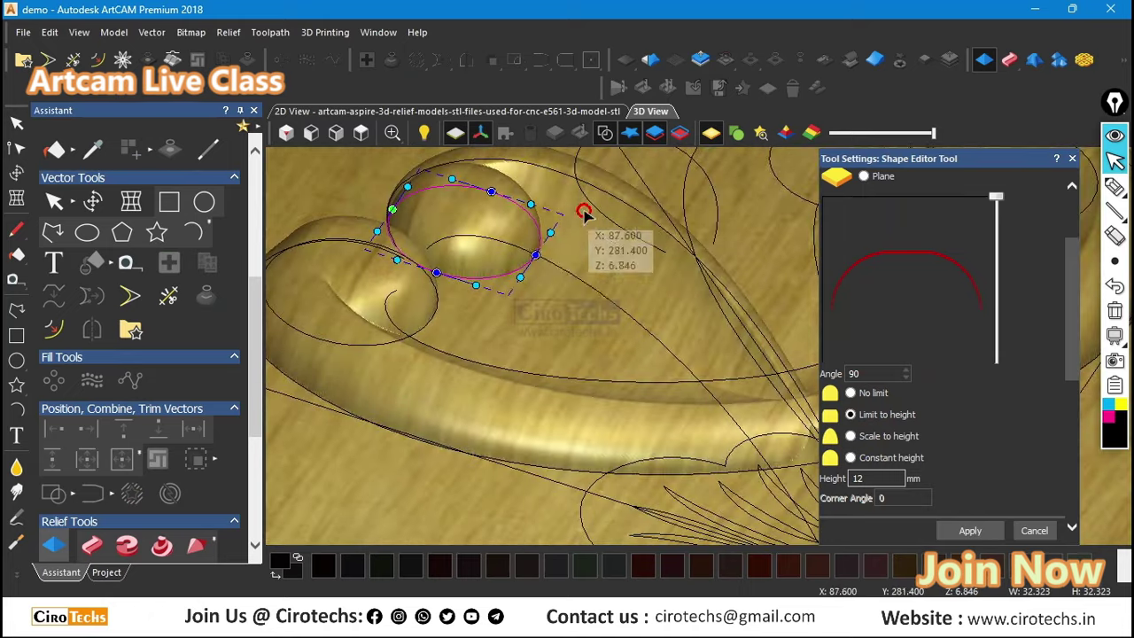
scroll(532, 245, "up", 3)
left_click_drag(531, 246, 466, 218)
left_click(365, 133)
scroll(526, 266, "up", 5)
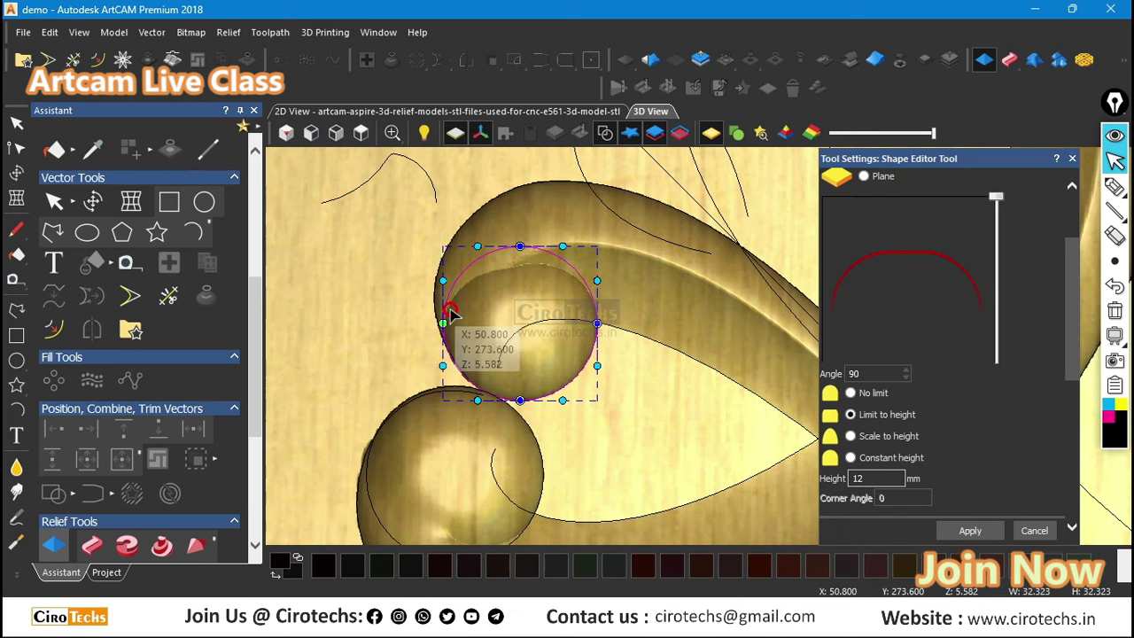
key("Escape")
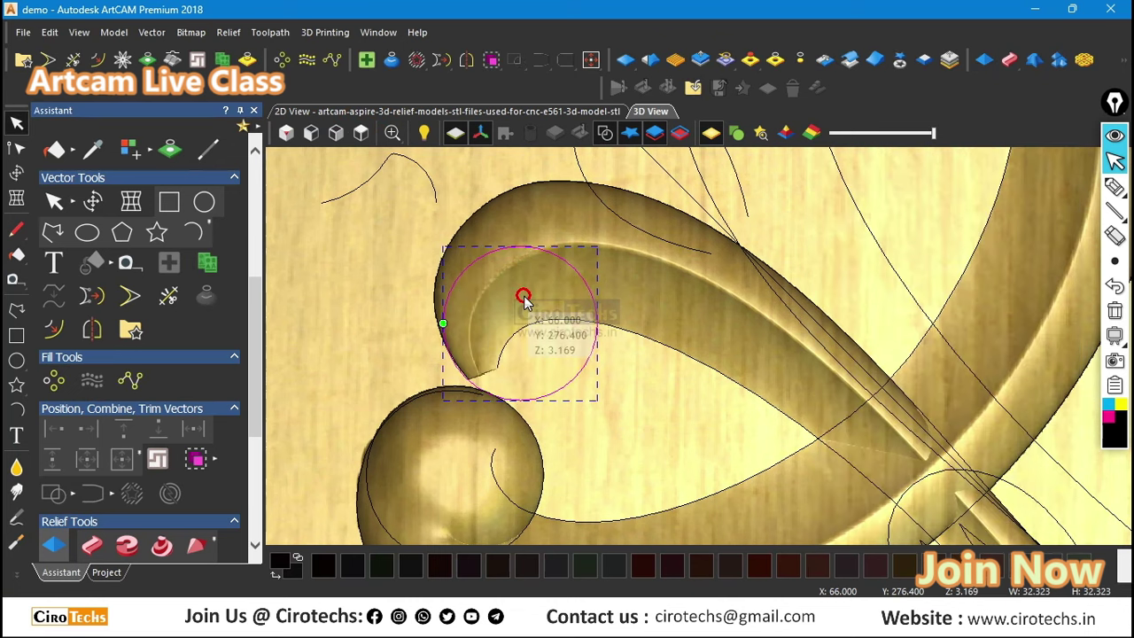
Step: Enlarge the circle at the inner scroll's curl to about 39 mm and align it with the scroll's outer edge
key("F12")
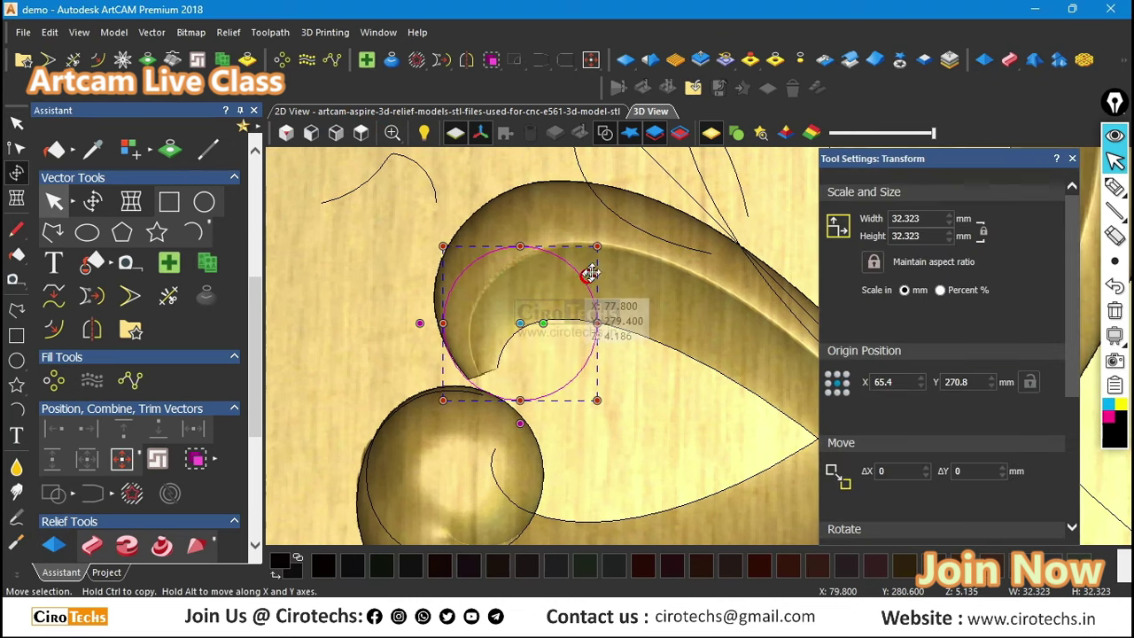
left_click_drag(598, 247, 434, 213)
scroll(461, 324, "up", 1)
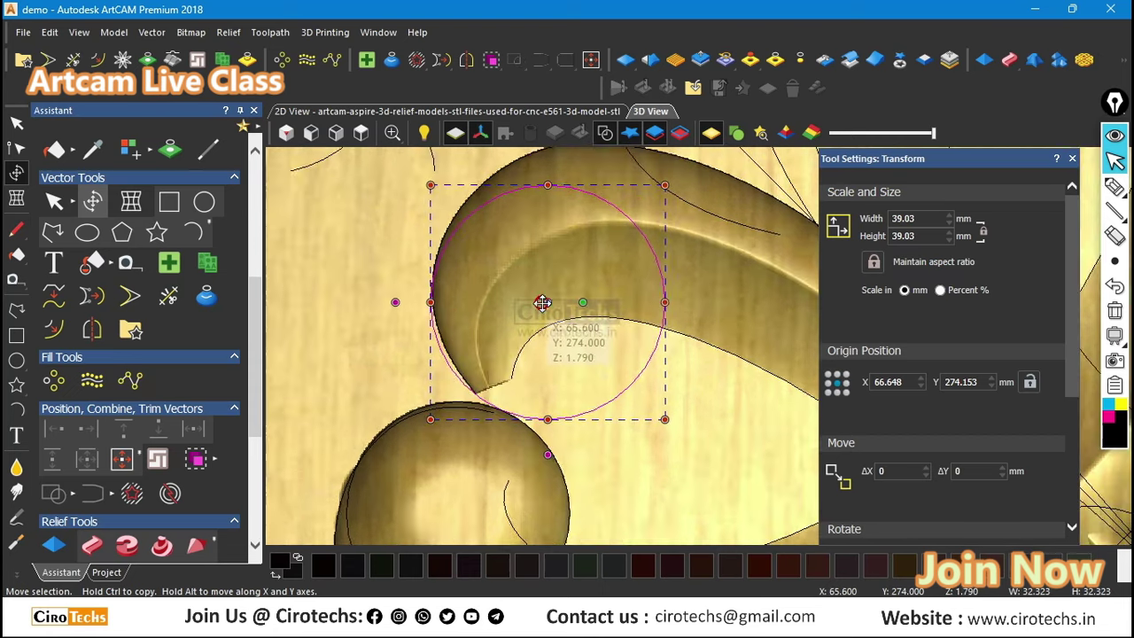
left_click_drag(549, 302, 551, 303)
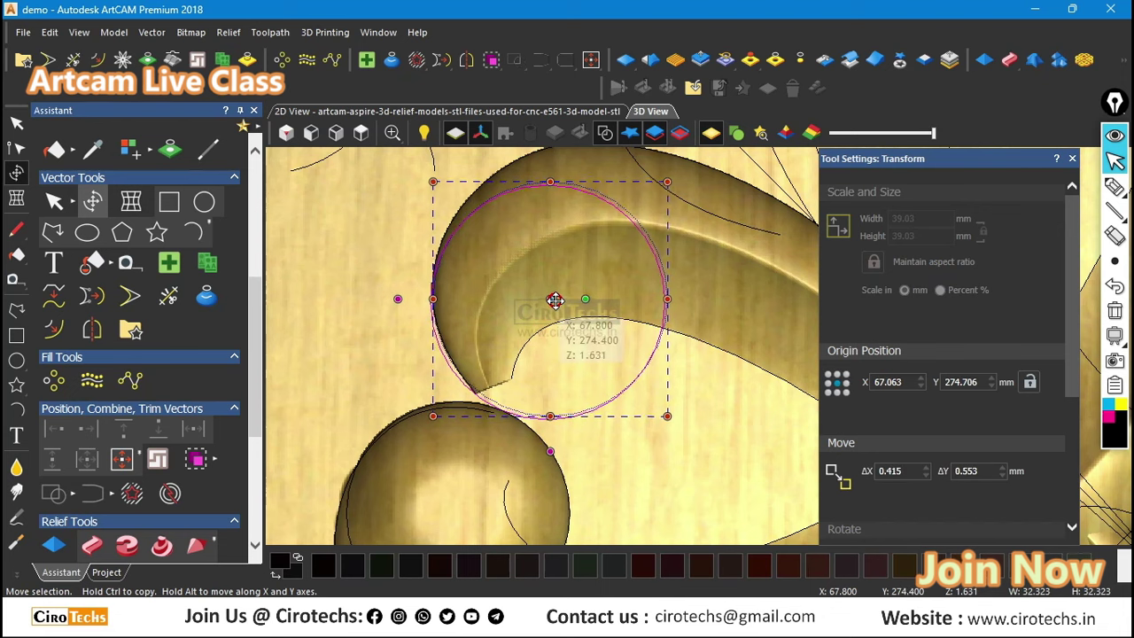
left_click_drag(554, 303, 553, 303)
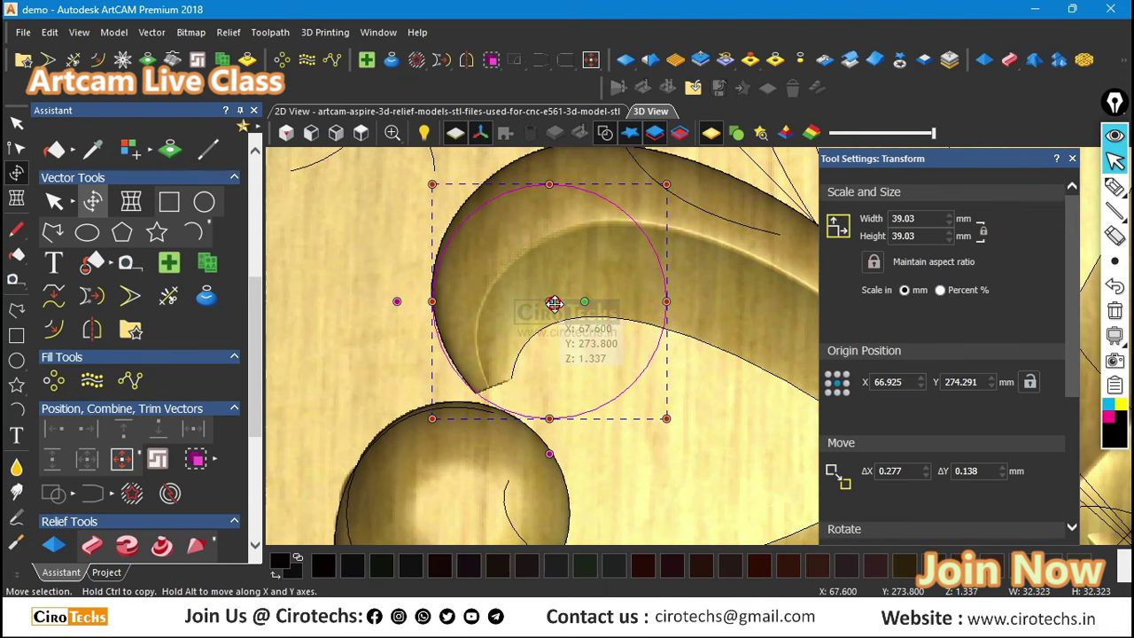
key("Escape")
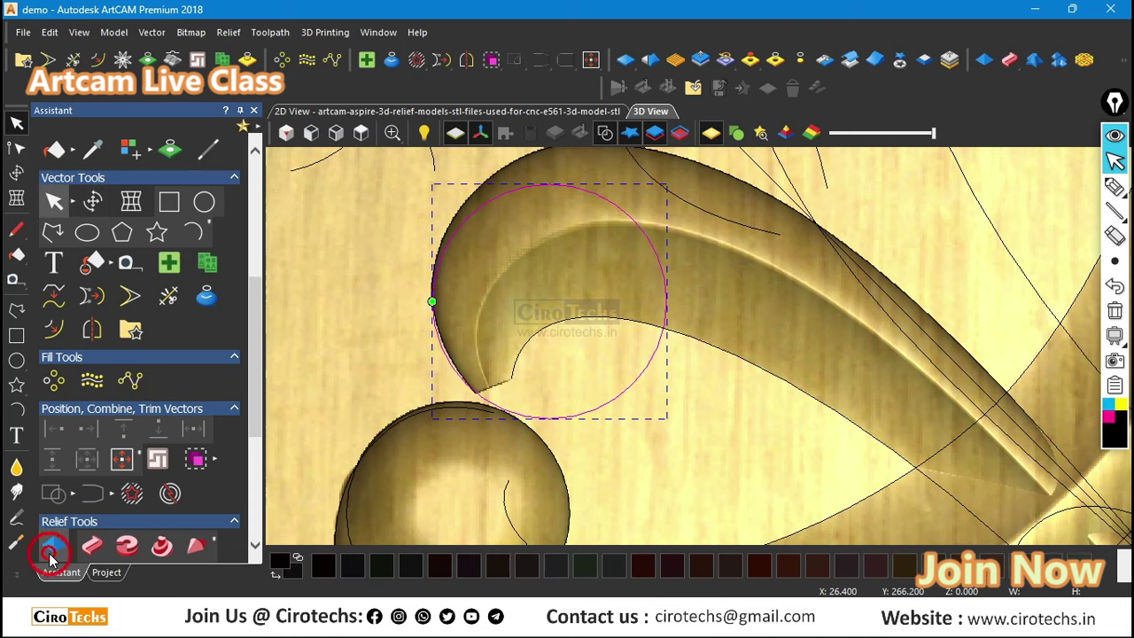
Step: Build a round dome on the enlarged circle with its height limited to 12 mm, and close the Shape Editor
left_click(49, 553)
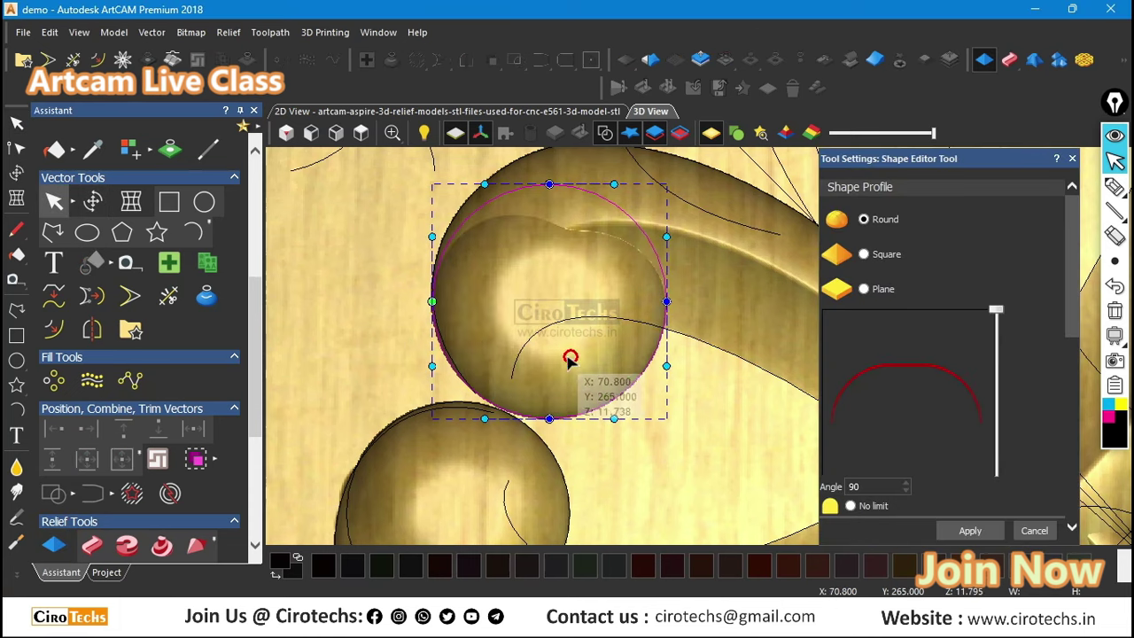
left_click_drag(570, 358, 730, 266)
scroll(1005, 434, "down", 7)
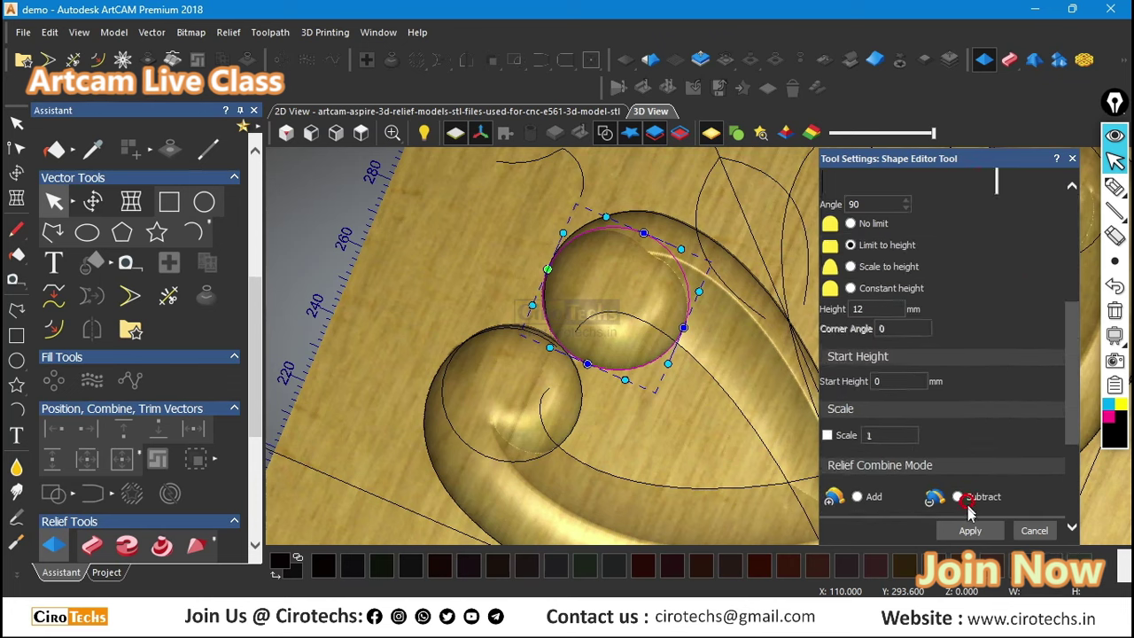
scroll(970, 518, "down", 3)
left_click(1032, 530)
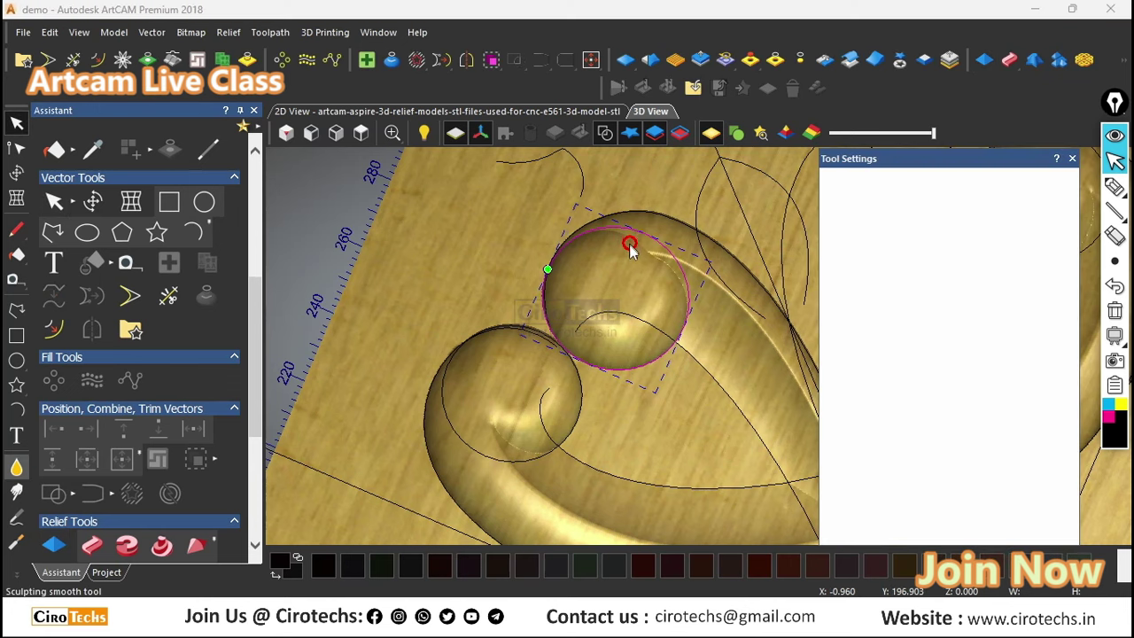
Step: Smooth the upper seam between the new dome and the inner scroll's outer edge with the Smoothing Tool
scroll(628, 248, "up", 5)
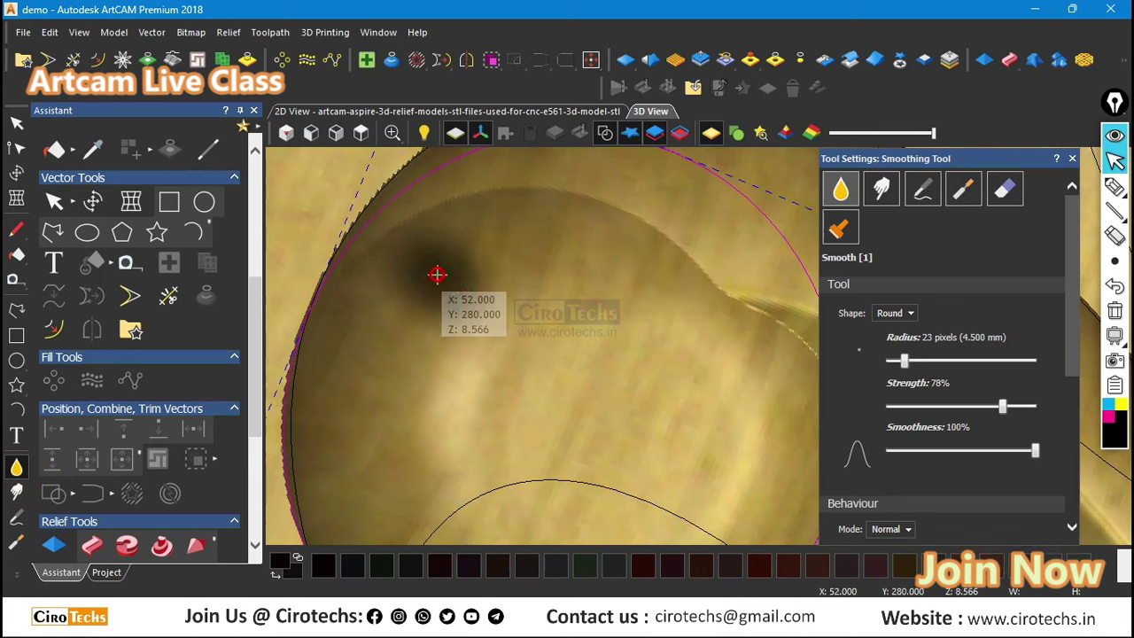
mouse_move(436, 275)
left_mouse_down()
mouse_move(590, 221)
mouse_move(663, 306)
mouse_move(628, 220)
mouse_move(485, 210)
mouse_move(408, 263)
mouse_move(635, 189)
mouse_move(625, 311)
mouse_move(609, 273)
left_mouse_up()
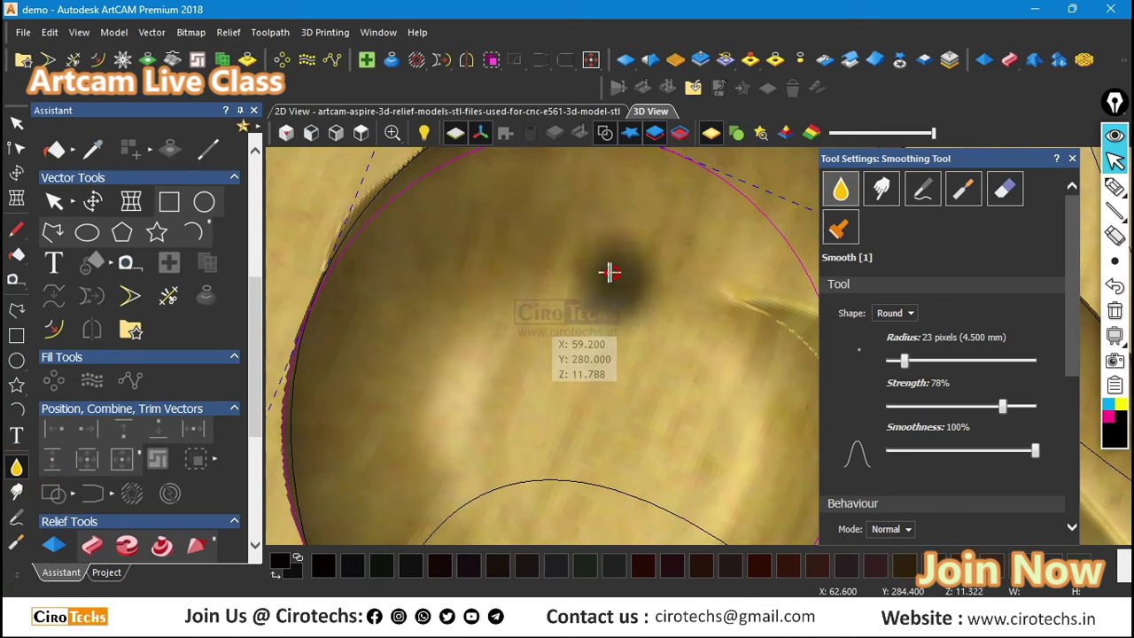
scroll(609, 273, "down", 3)
scroll(614, 286, "up", 4)
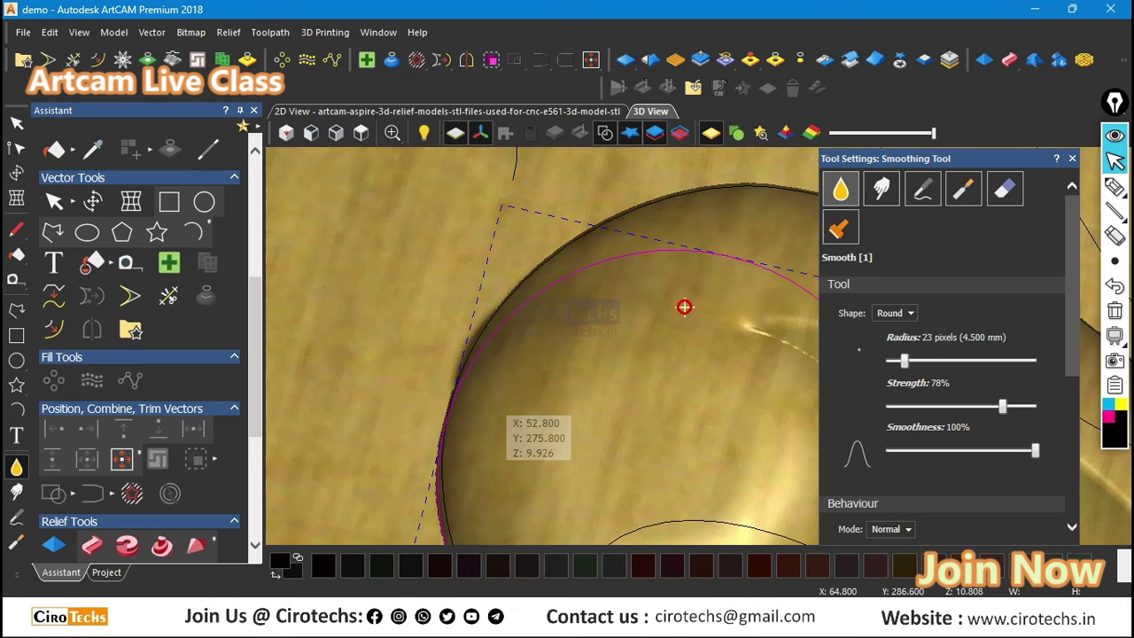
scroll(700, 323, "down", 4)
scroll(709, 326, "down", 2)
mouse_move(724, 340)
middle_mouse_down()
mouse_move(600, 354)
mouse_move(750, 375)
mouse_move(552, 309)
middle_mouse_up()
scroll(534, 260, "up", 2)
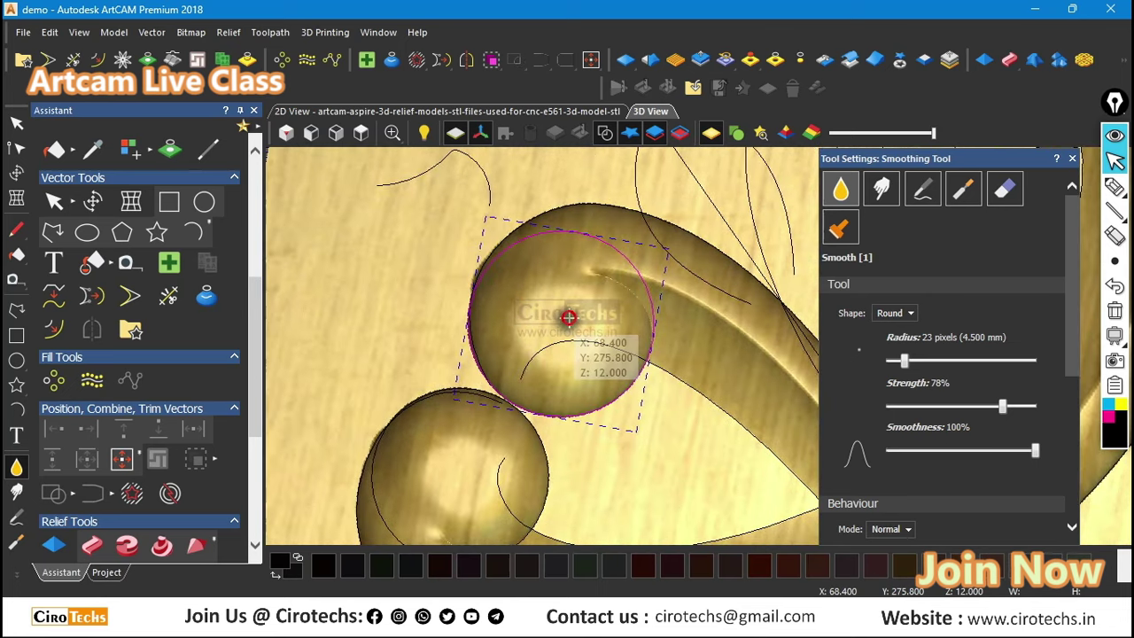
Step: Examine the inner seam between the new dome and the inner scroll's curled end at close range
middle_click_drag(561, 299, 547, 274)
scroll(640, 309, "up", 2)
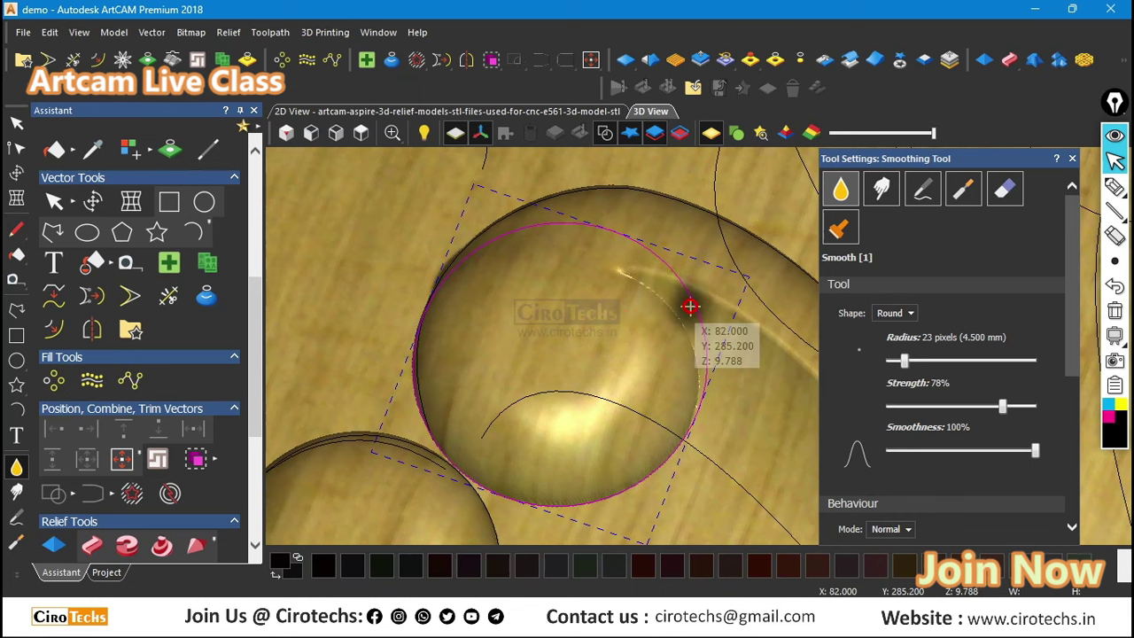
scroll(931, 374, "down", 4)
scroll(541, 284, "up", 3)
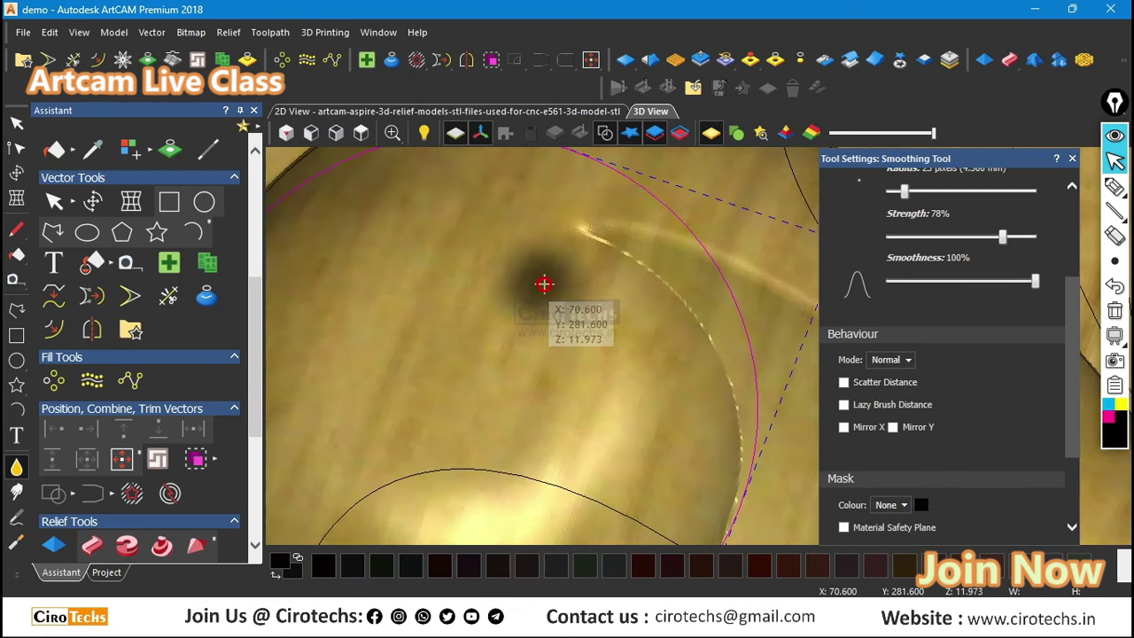
scroll(701, 337, "down", 4)
scroll(535, 463, "up", 3)
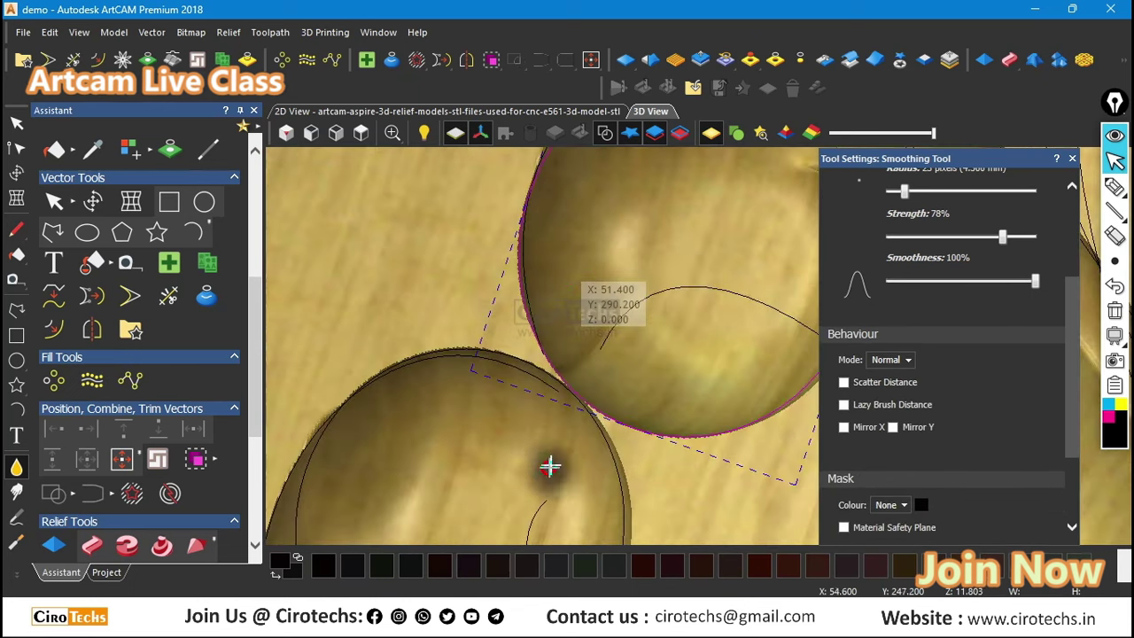
scroll(523, 316, "up", 2)
scroll(741, 210, "up", 4)
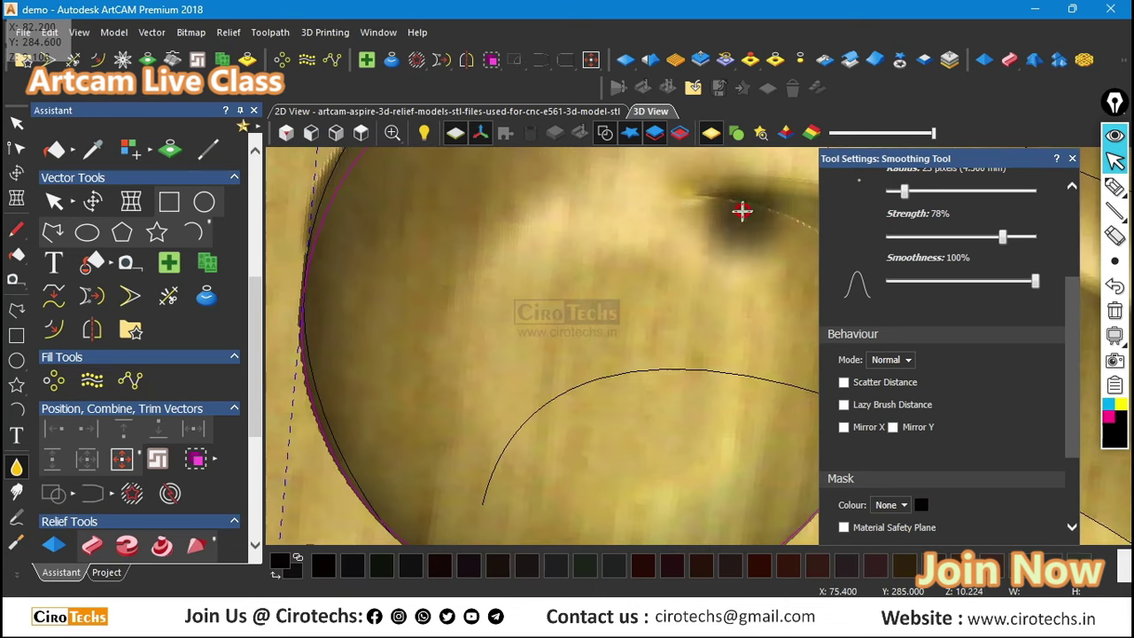
middle_click_drag(707, 225, 558, 271)
right_click_drag(542, 264, 545, 216)
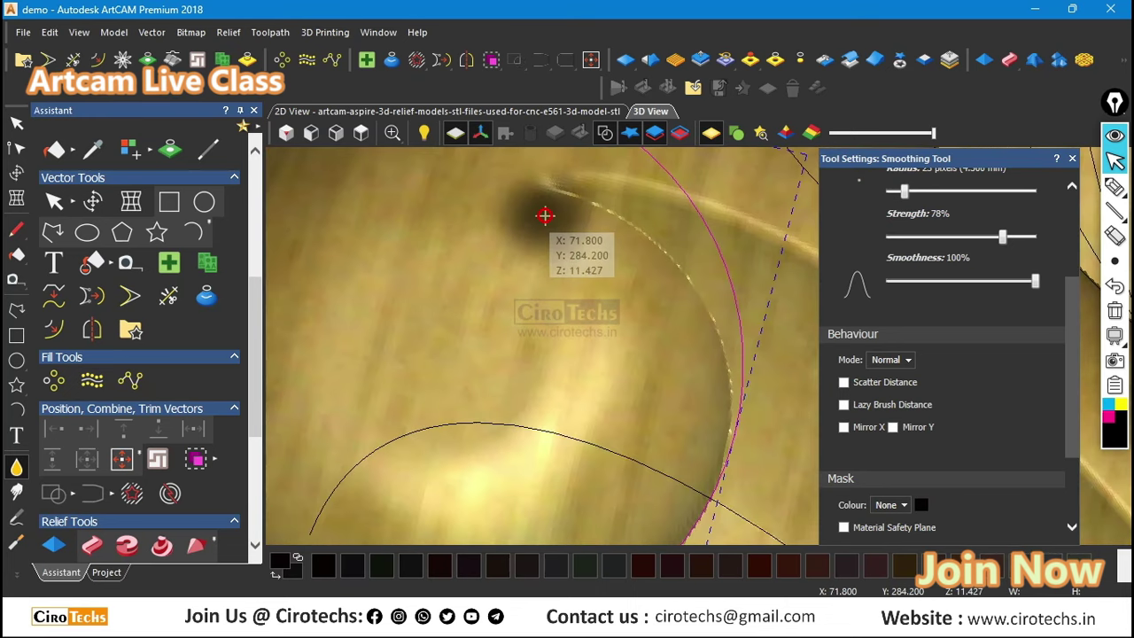
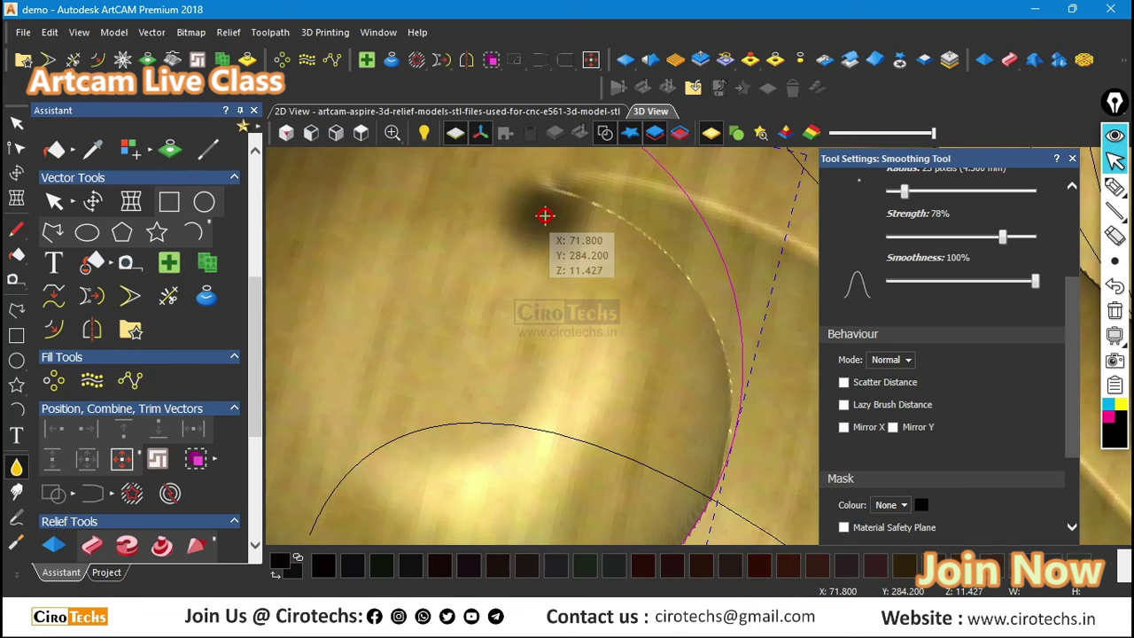
Step: Try smoothing the dome's inner seam where it meets the scroll with the Smoothing Tool, and undo the stroke
scroll(544, 217, "down", 2)
scroll(602, 269, "up", 4)
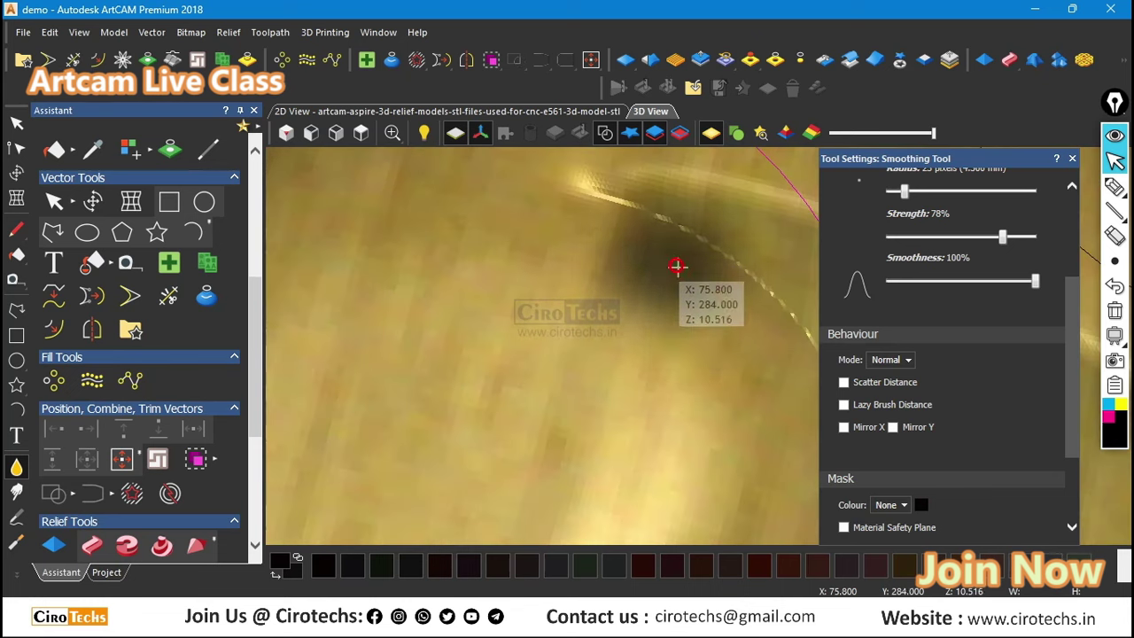
scroll(664, 266, "down", 3)
scroll(770, 331, "up", 3)
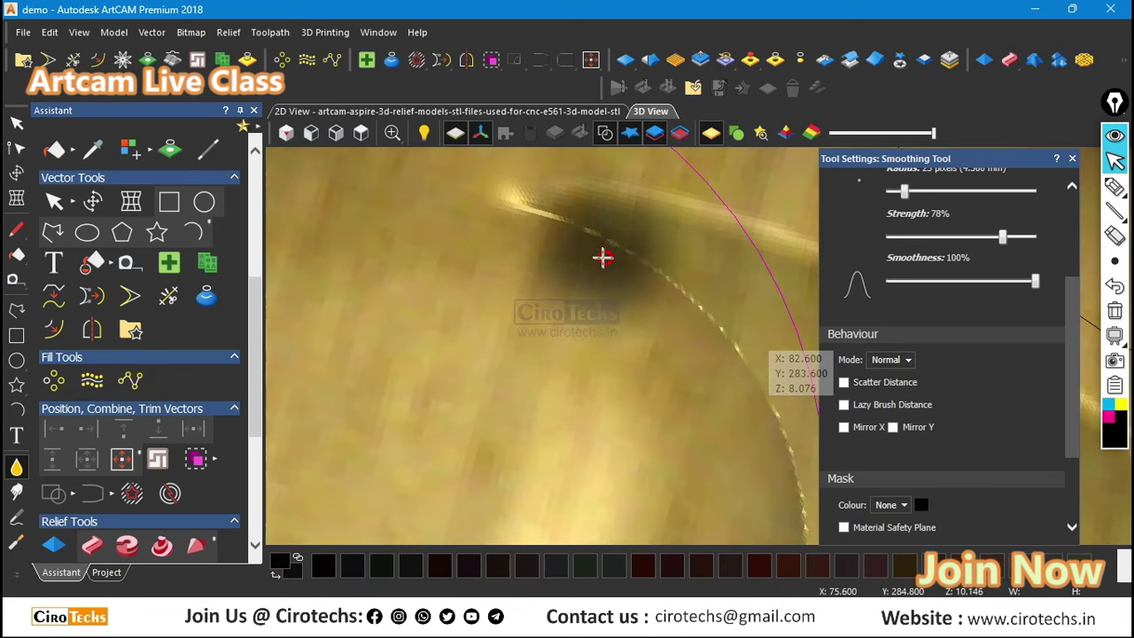
mouse_move(518, 217)
left_mouse_down()
mouse_move(632, 263)
mouse_move(665, 293)
mouse_move(658, 323)
left_mouse_up()
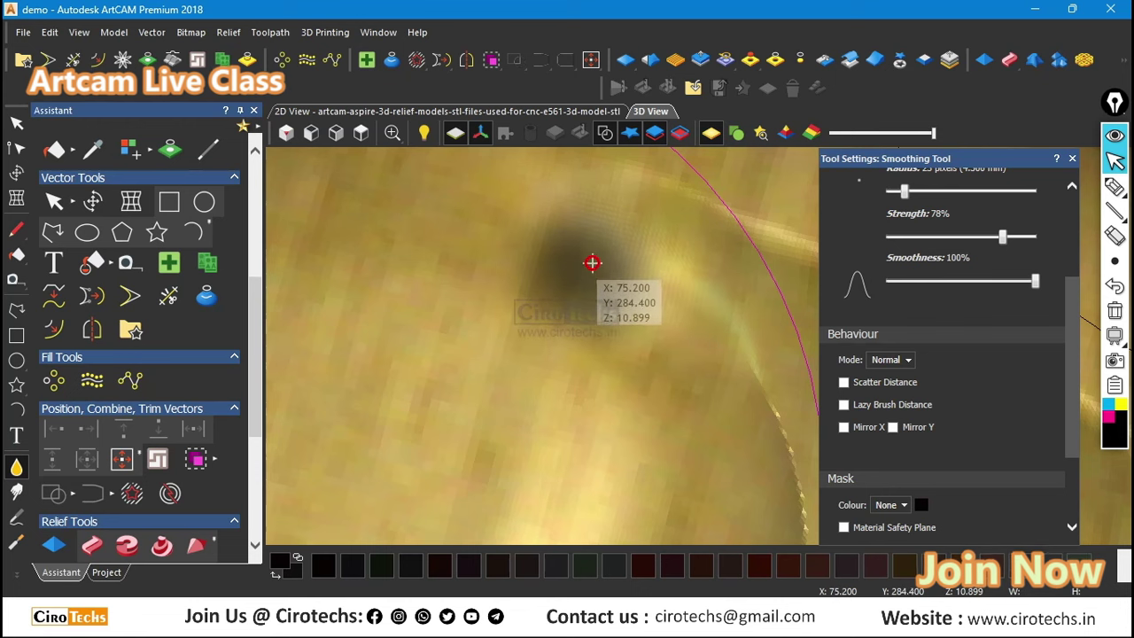
key("ctrl+z")
Step: Close the Smoothing Tool settings after reviewing the dome and the inner scroll together
scroll(455, 323, "down", 3)
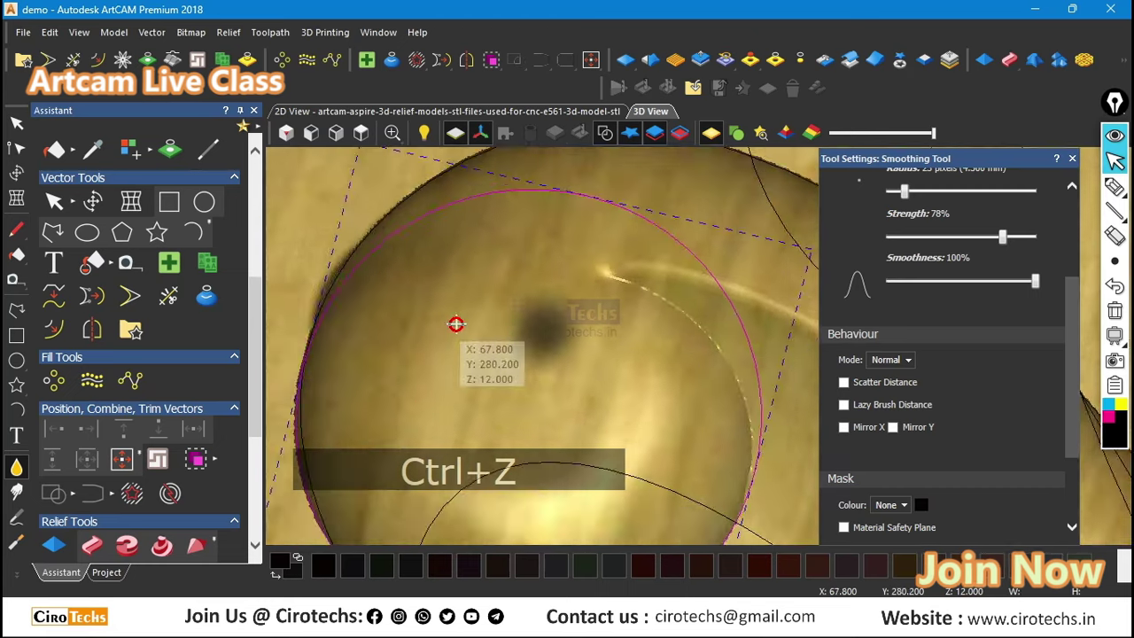
scroll(456, 324, "down", 3)
middle_click_drag(552, 322, 524, 337)
middle_click_drag(678, 384, 512, 279)
scroll(906, 397, "down", 3)
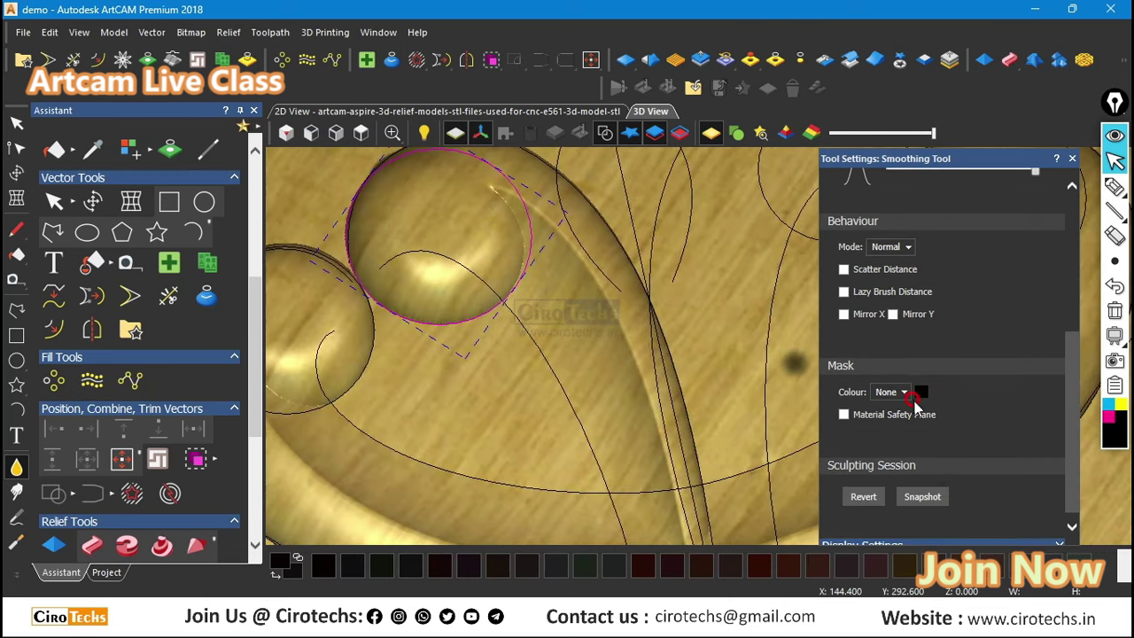
left_click(1072, 161)
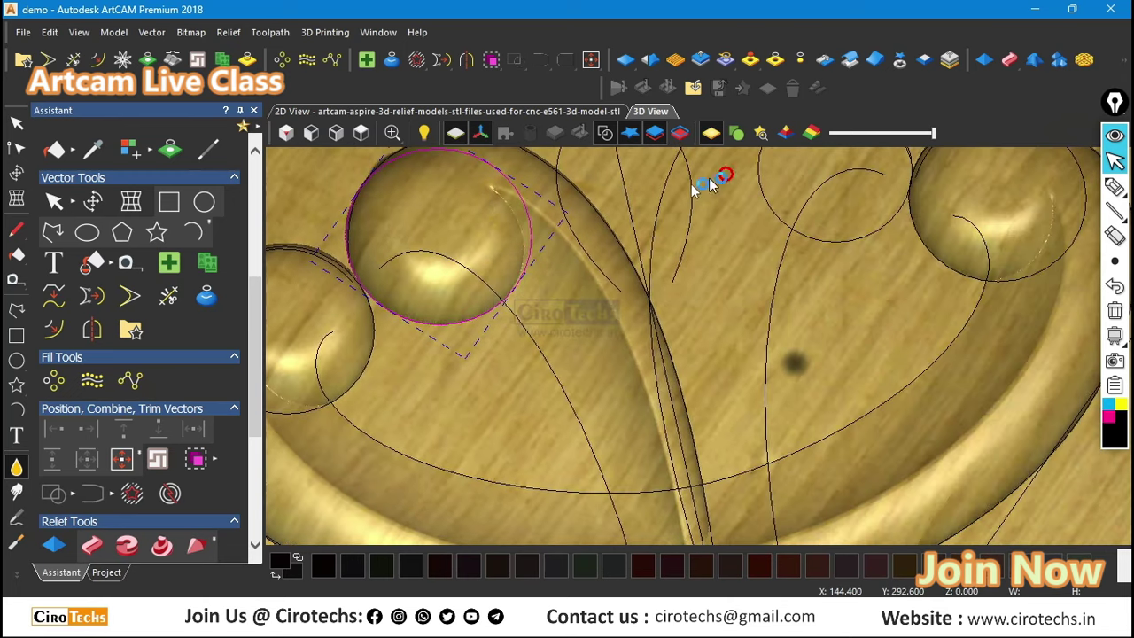
Step: Zero the active layer's relief inside the scalloped leaf outline where the inner scroll's tail crosses the outer scroll
scroll(654, 306, "down", 8)
scroll(711, 388, "up", 4)
scroll(708, 387, "up", 3)
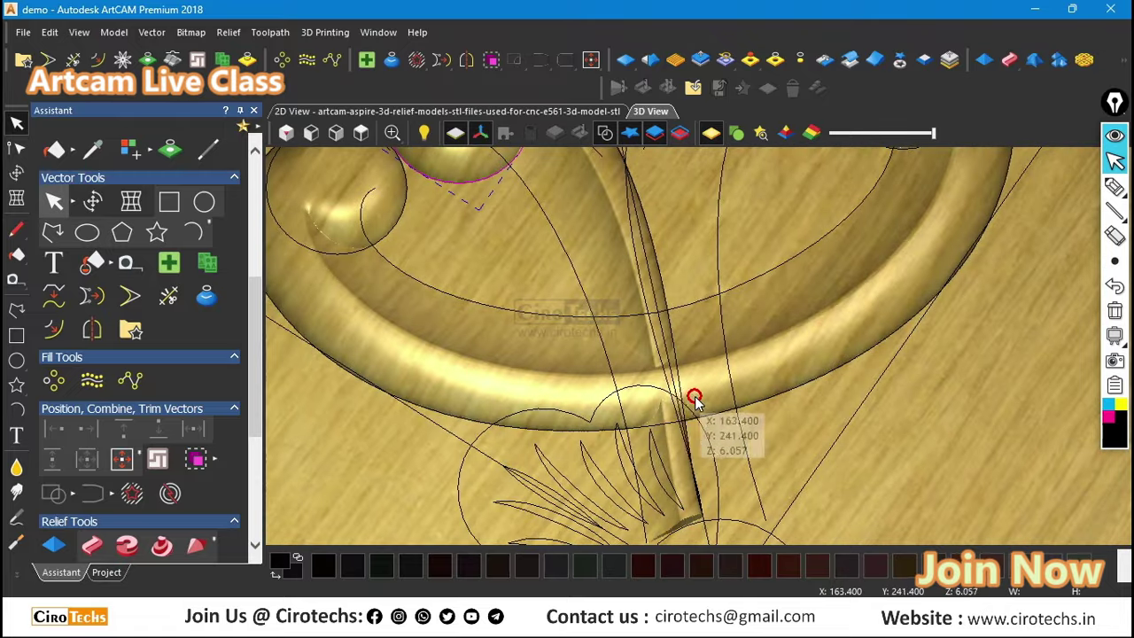
scroll(669, 411, "up", 3)
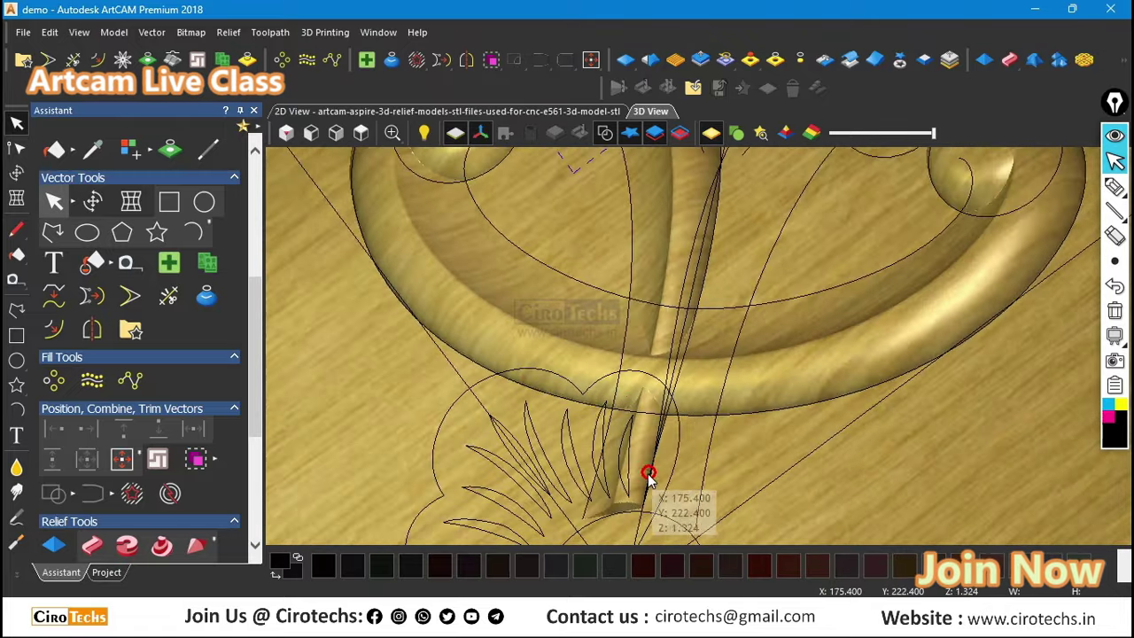
scroll(672, 423, "up", 2)
left_click_drag(670, 422, 433, 296)
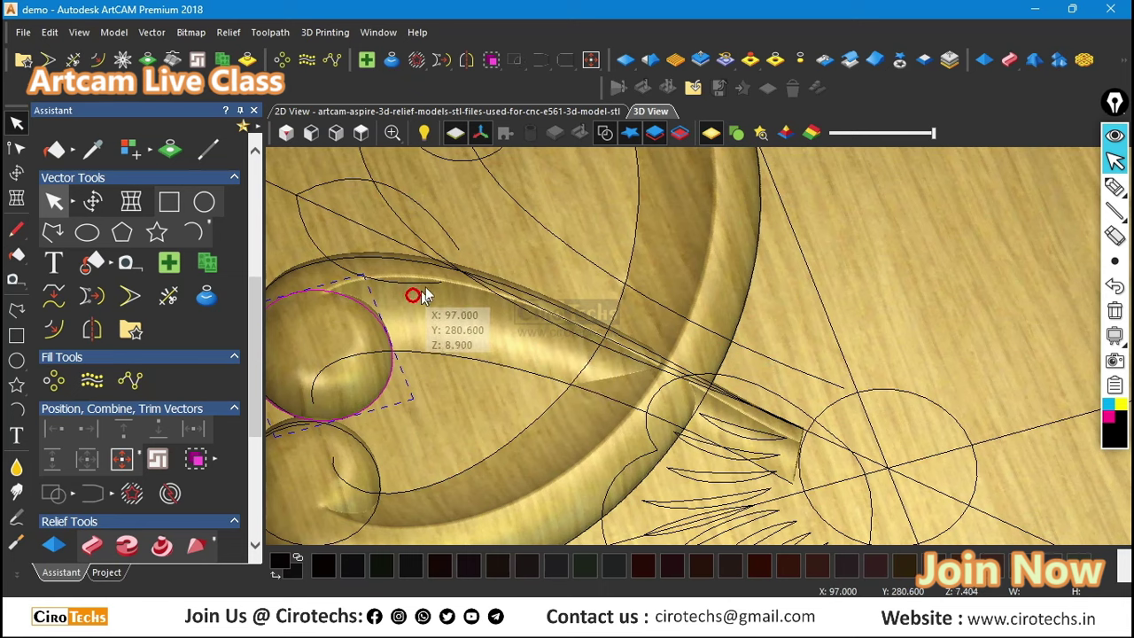
left_click(769, 392)
left_click_drag(852, 397, 741, 407)
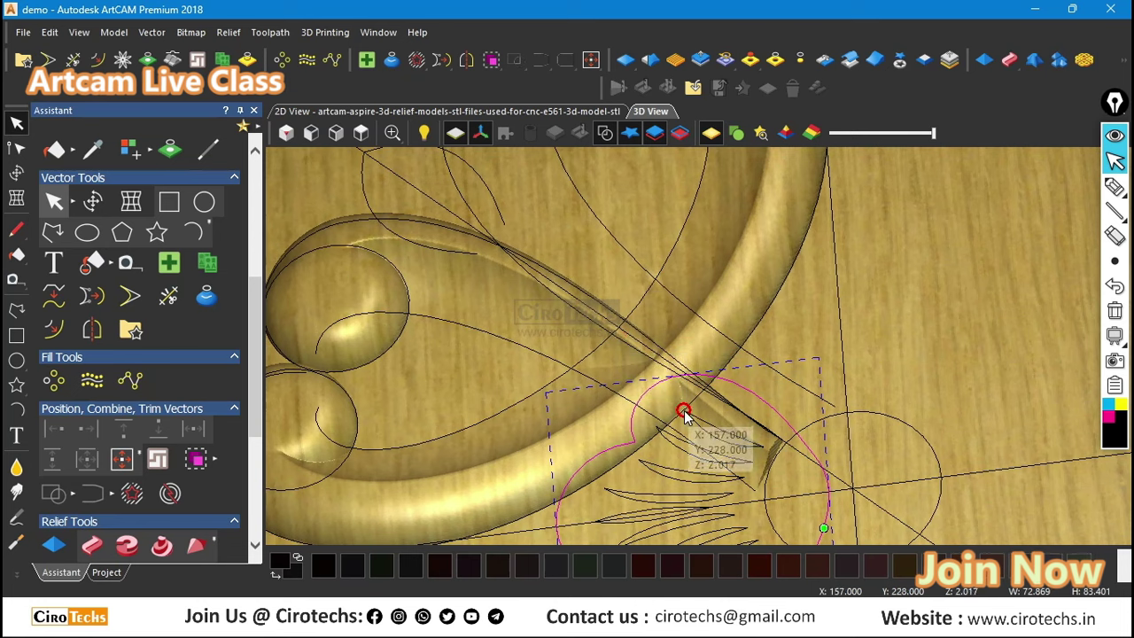
scroll(763, 400, "down", 2)
left_click_drag(804, 435, 818, 500)
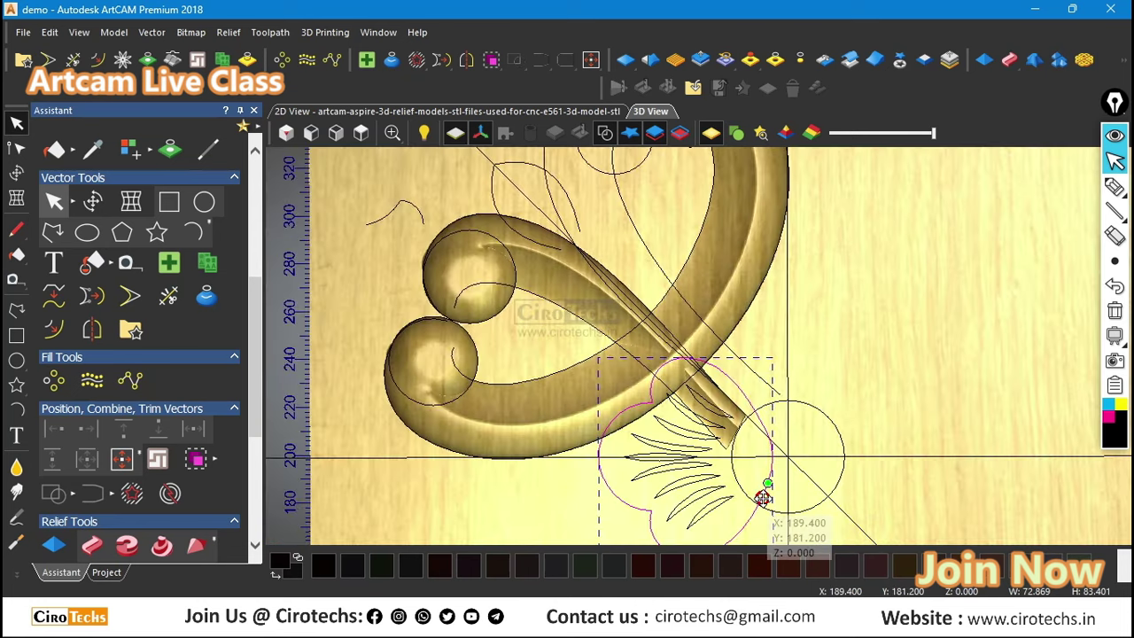
left_click(784, 63)
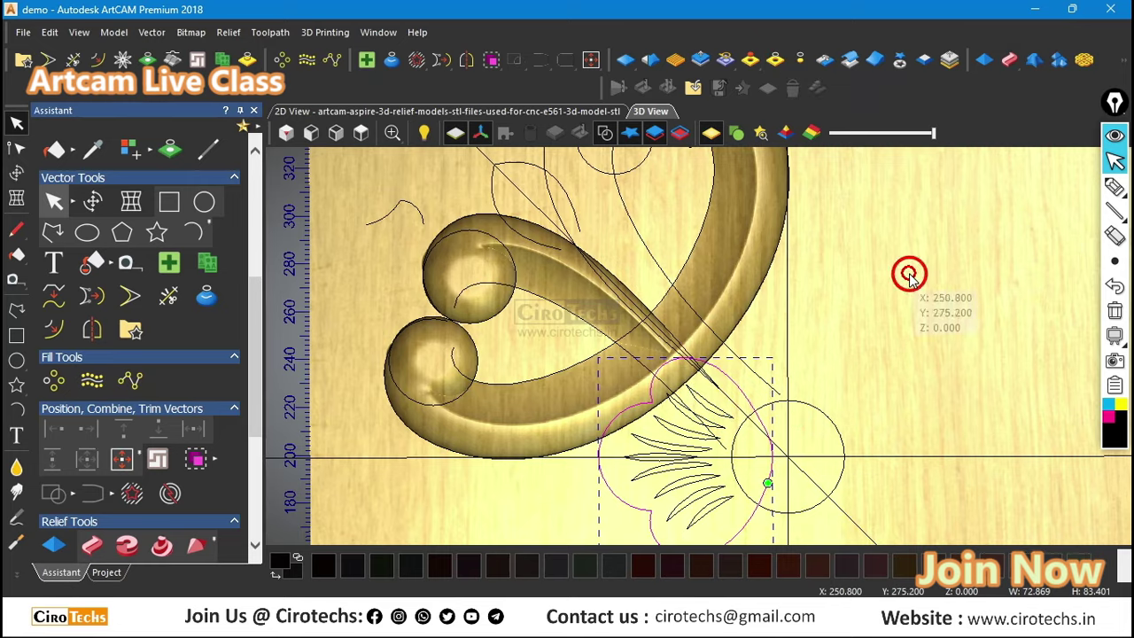
Step: Inspect the scroll crossing at the leaf outline from several angles, and undo the zeroing inside that outline
scroll(909, 274, "up", 6)
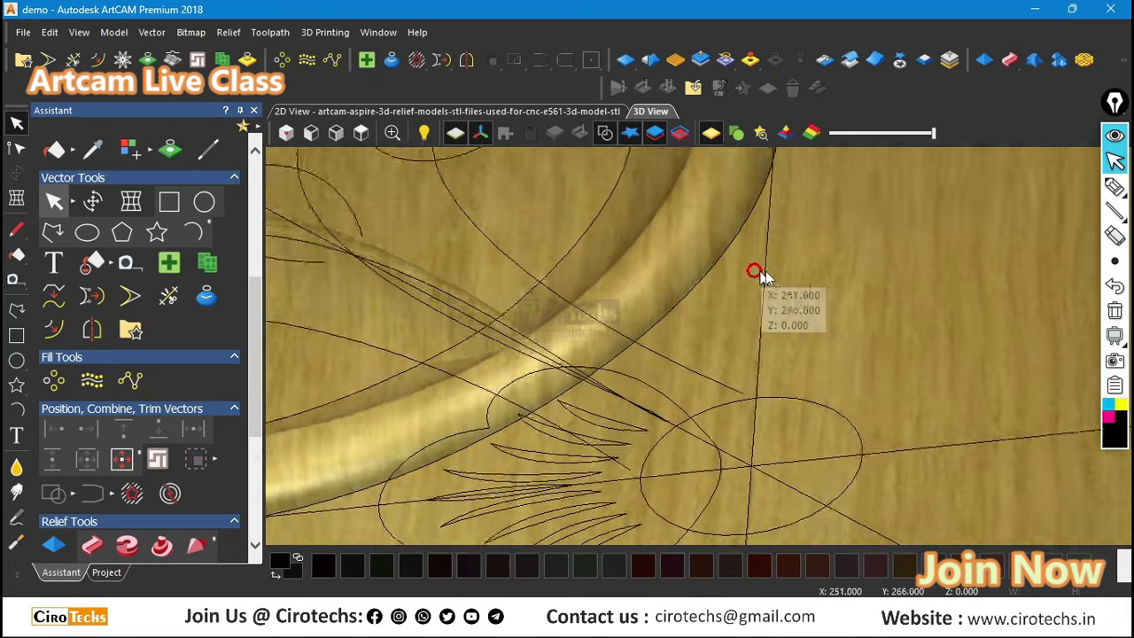
left_click_drag(760, 270, 638, 310)
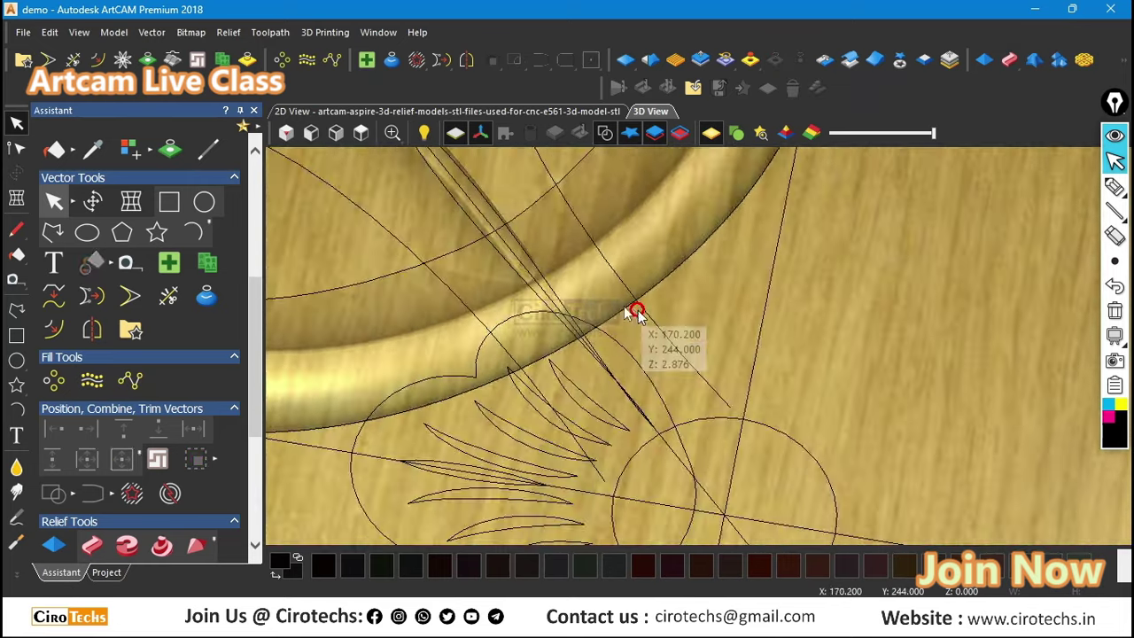
scroll(633, 307, "down", 3)
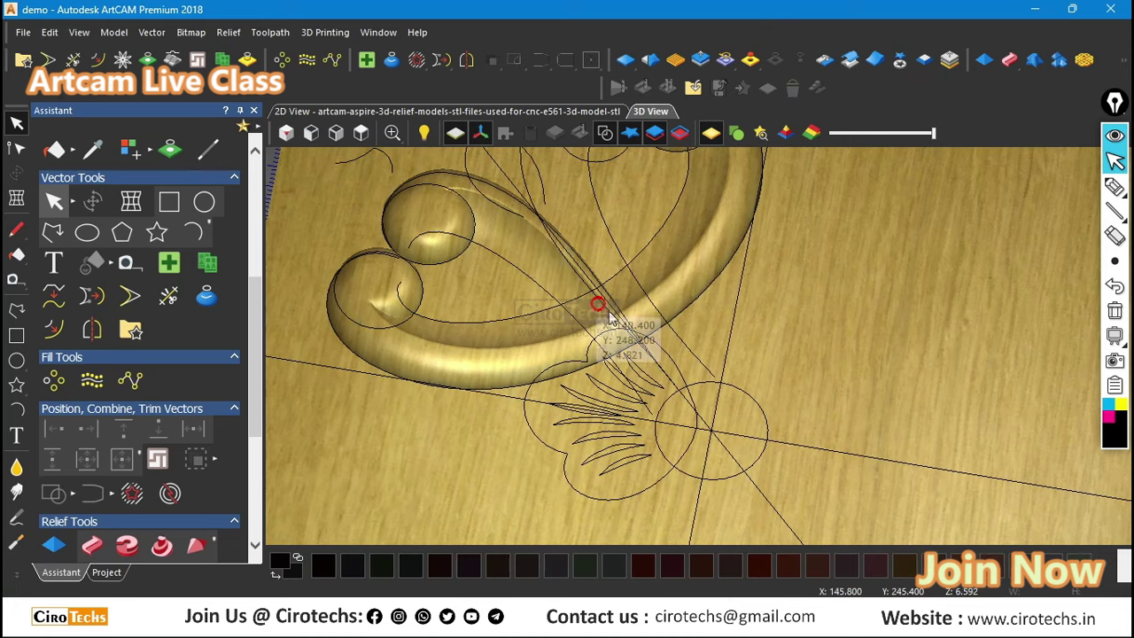
scroll(609, 316, "up", 2)
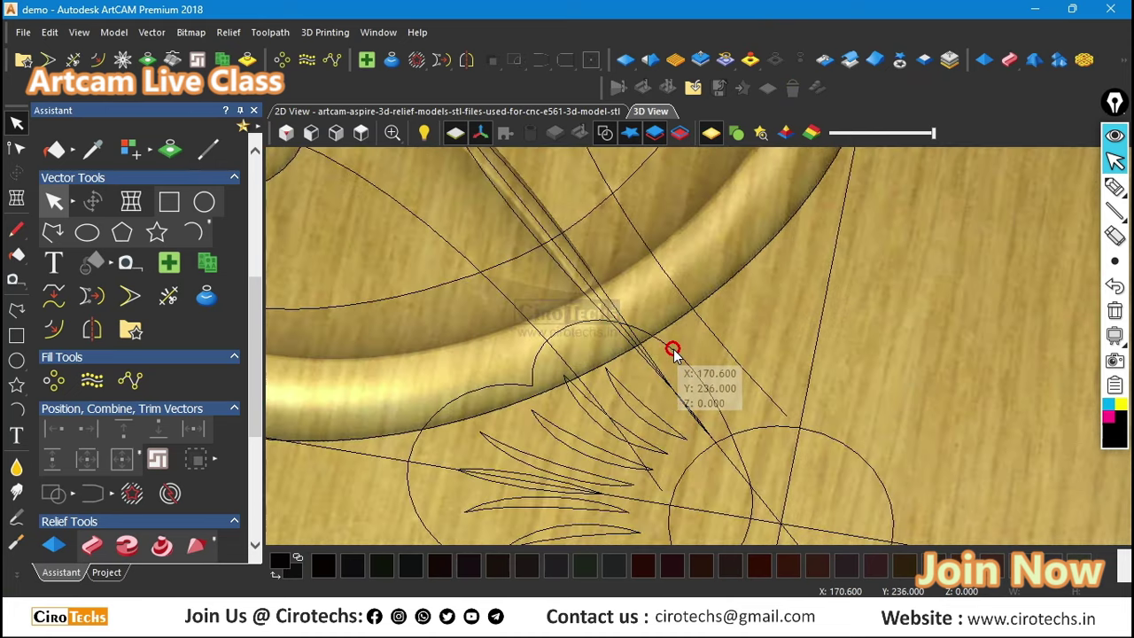
left_click_drag(735, 289, 912, 297)
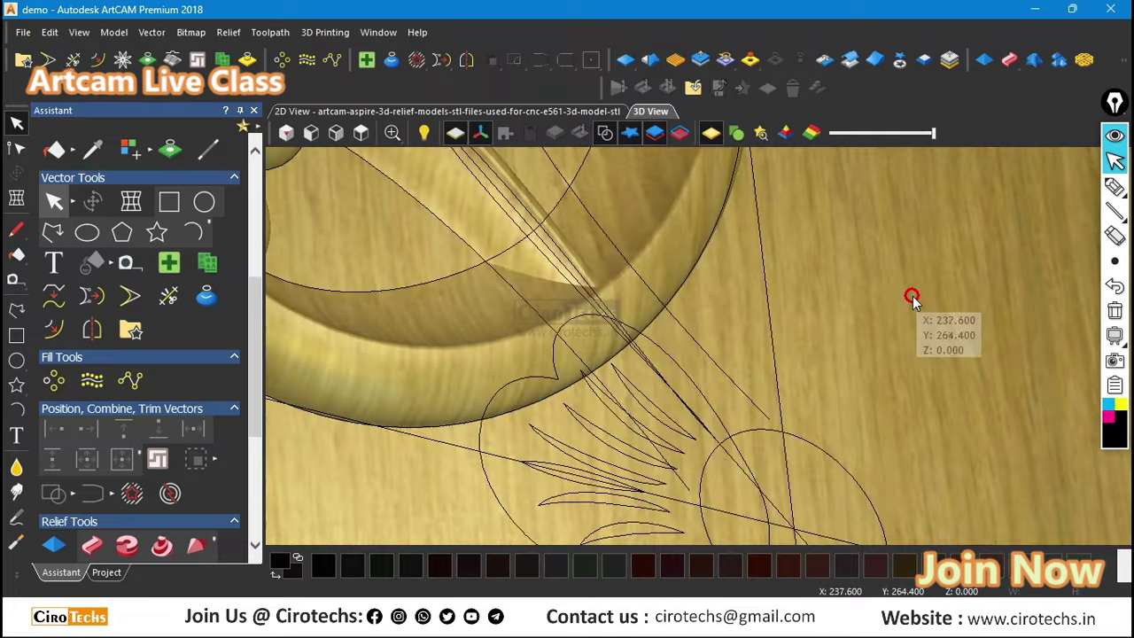
scroll(774, 321, "down", 8)
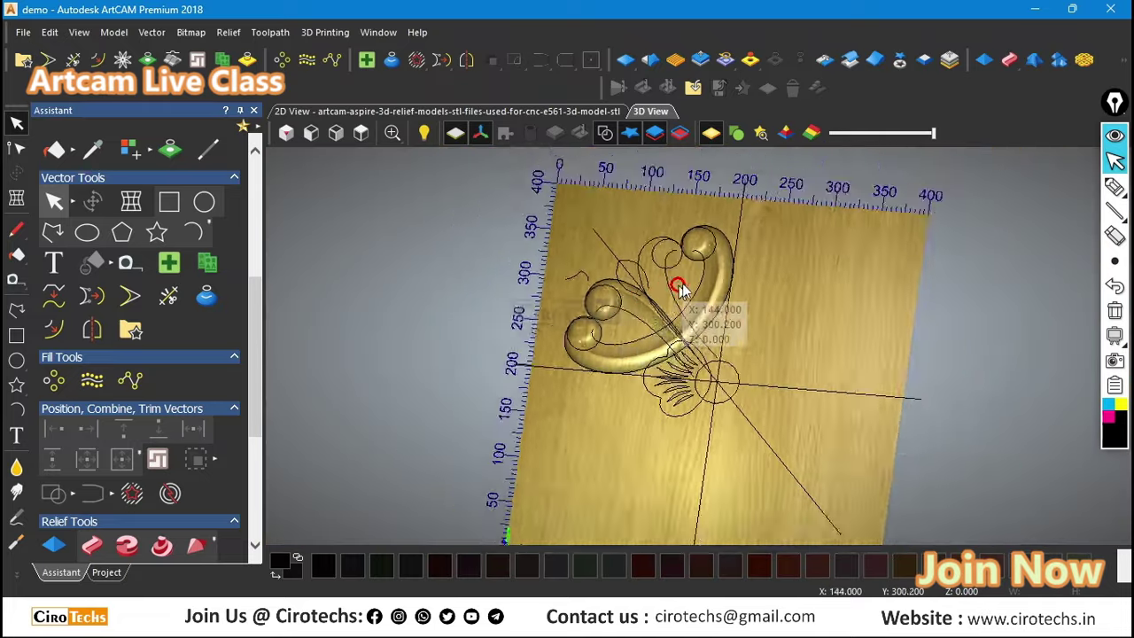
scroll(677, 288, "up", 5)
key("ctrl+z")
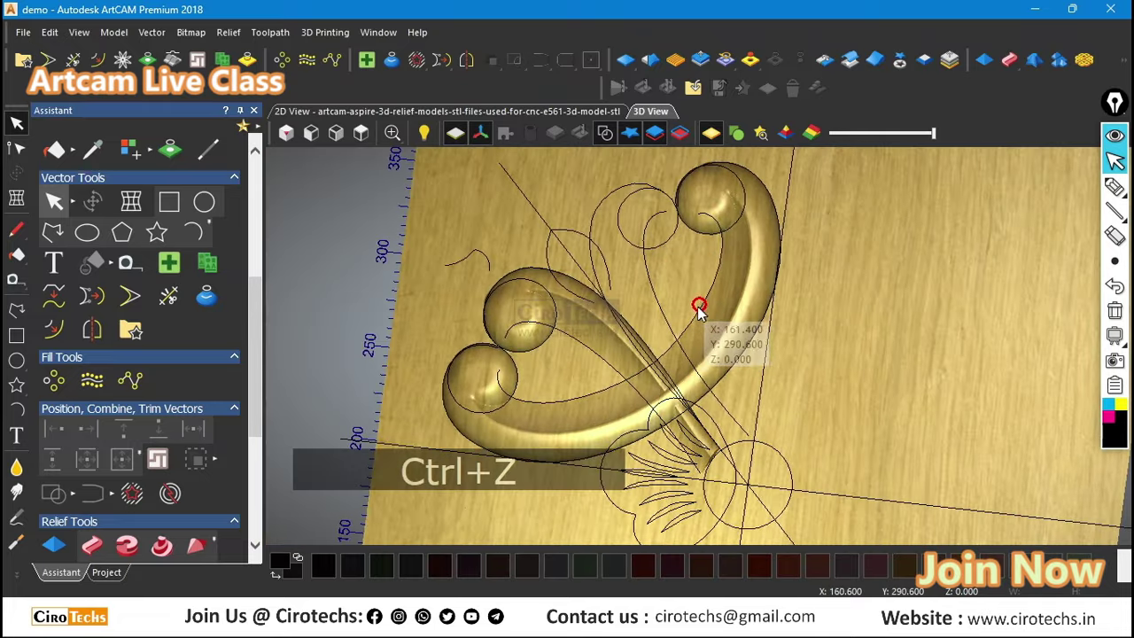
Step: In top view, select the scalloped leaf outline again and zero the inner scroll's relief inside it
left_click_drag(623, 351, 723, 421)
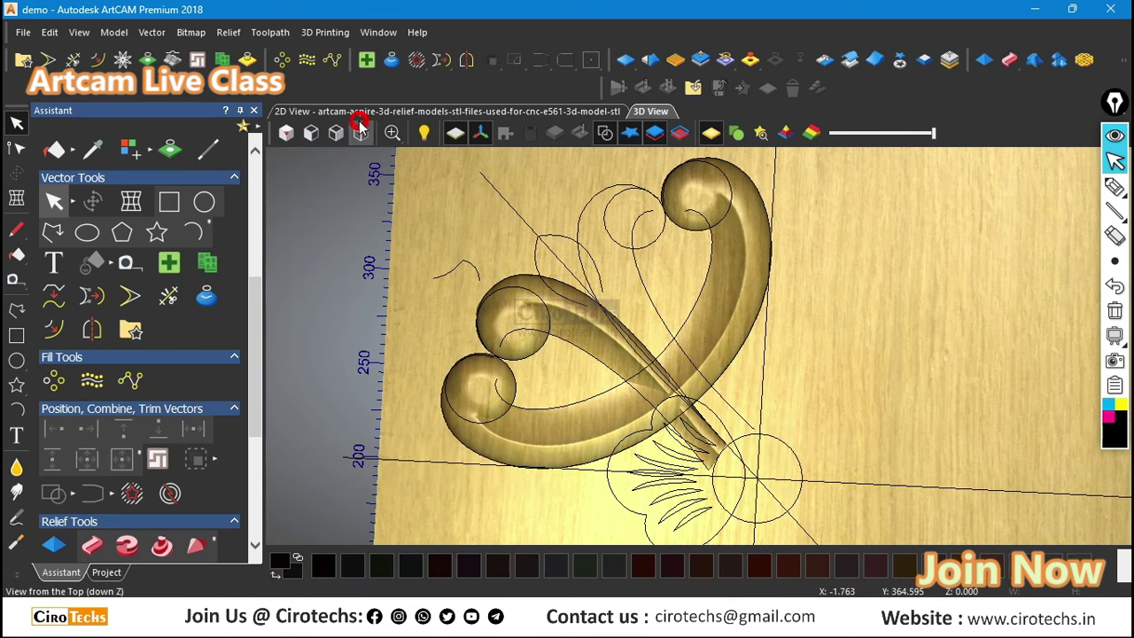
left_click(360, 132)
scroll(726, 346, "up", 6)
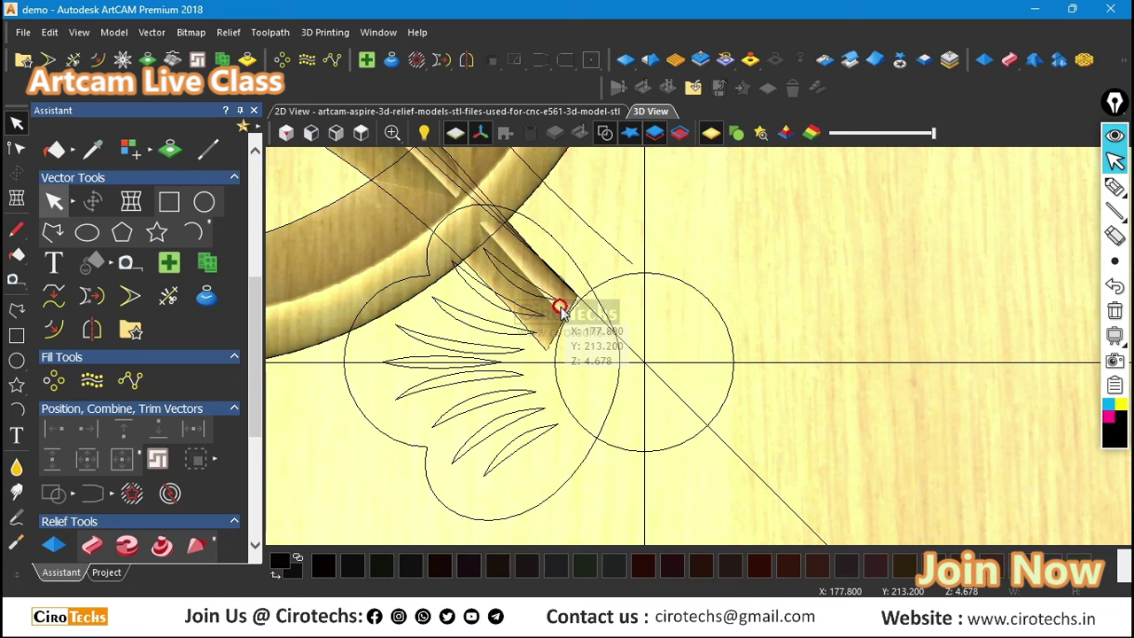
left_click(571, 260)
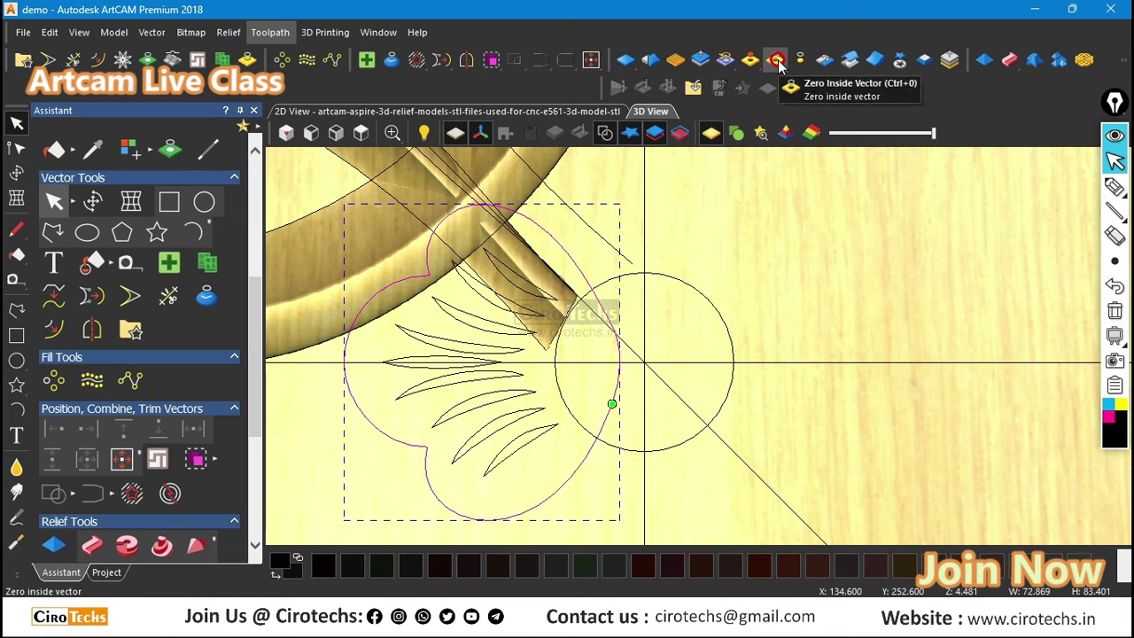
left_click(776, 62)
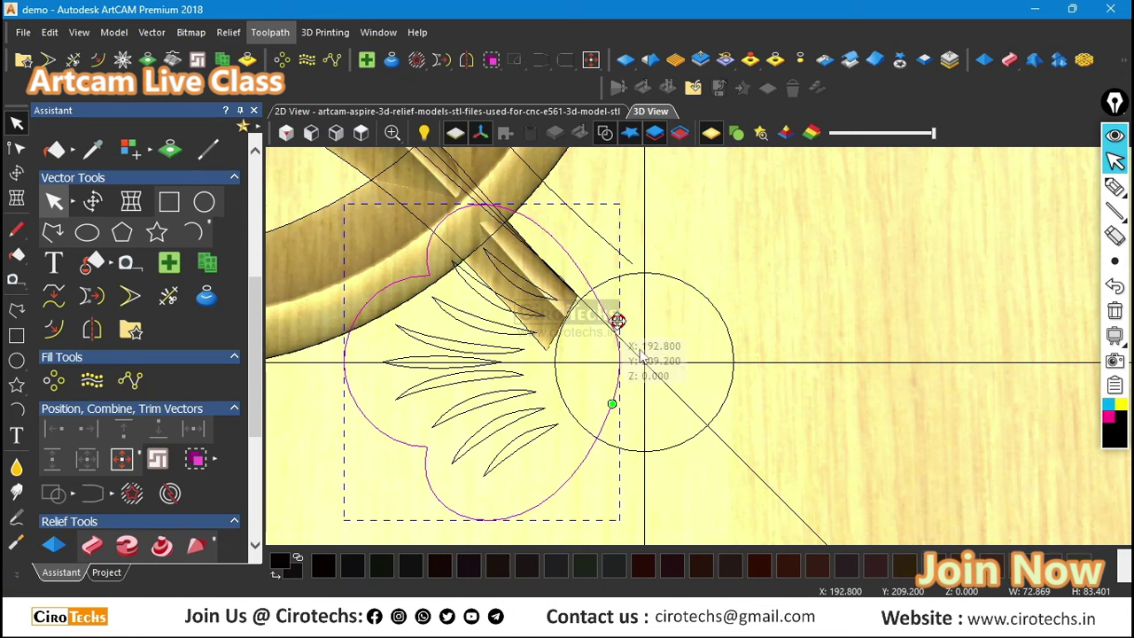
left_click(779, 62)
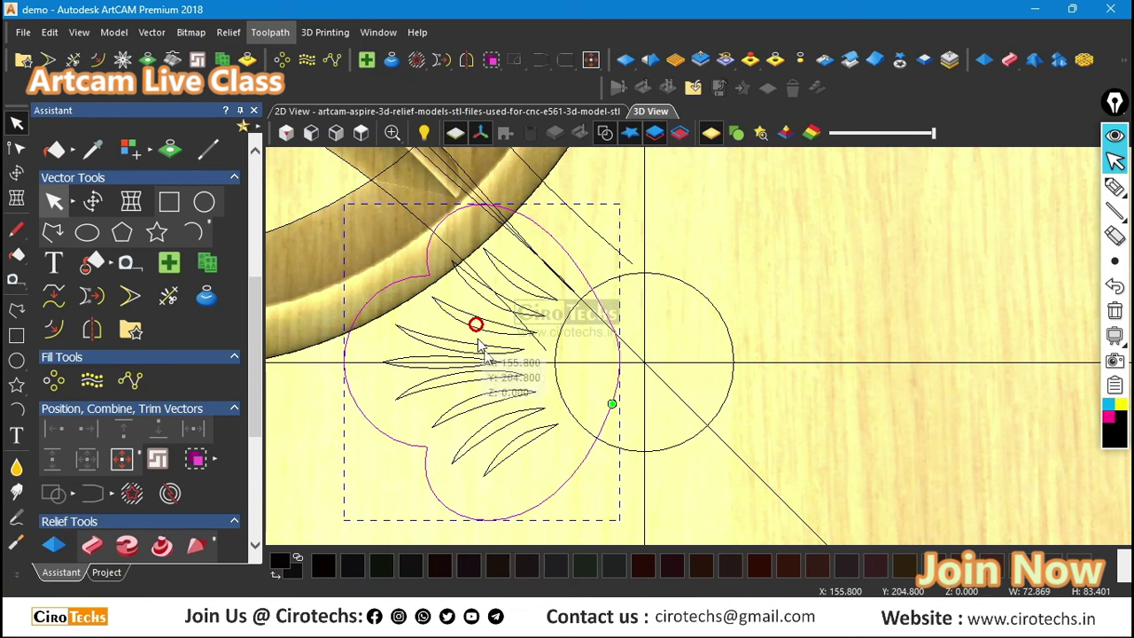
Step: Make the base Relief Layer active and undo the zeroing of the inner scroll's tail inside the leaf outline
scroll(516, 300, "down", 4)
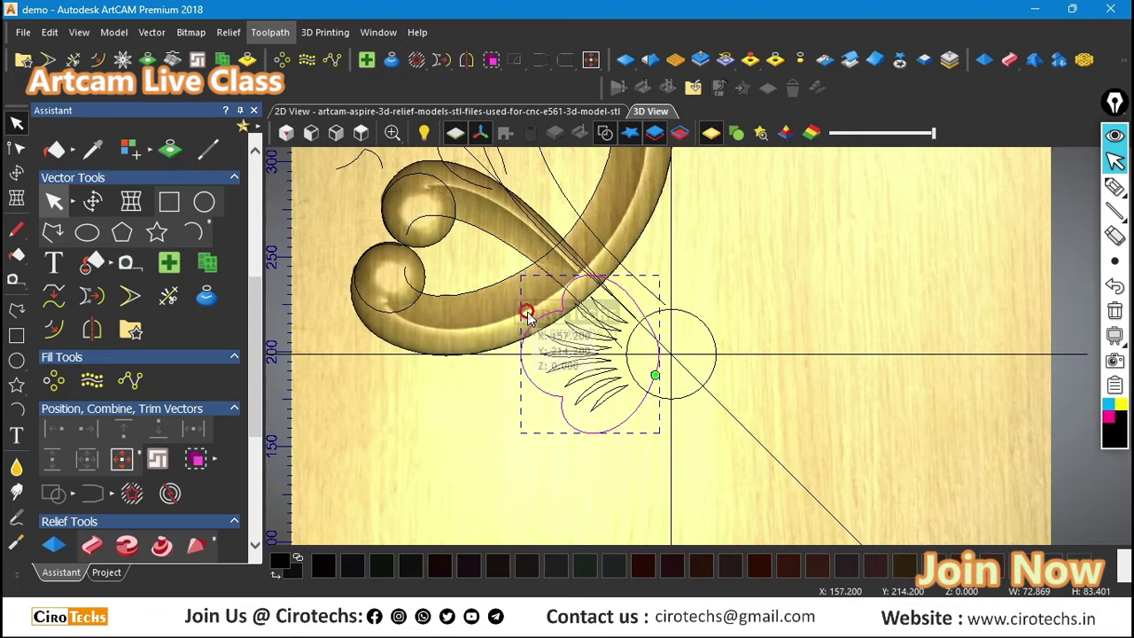
scroll(607, 224, "up", 2)
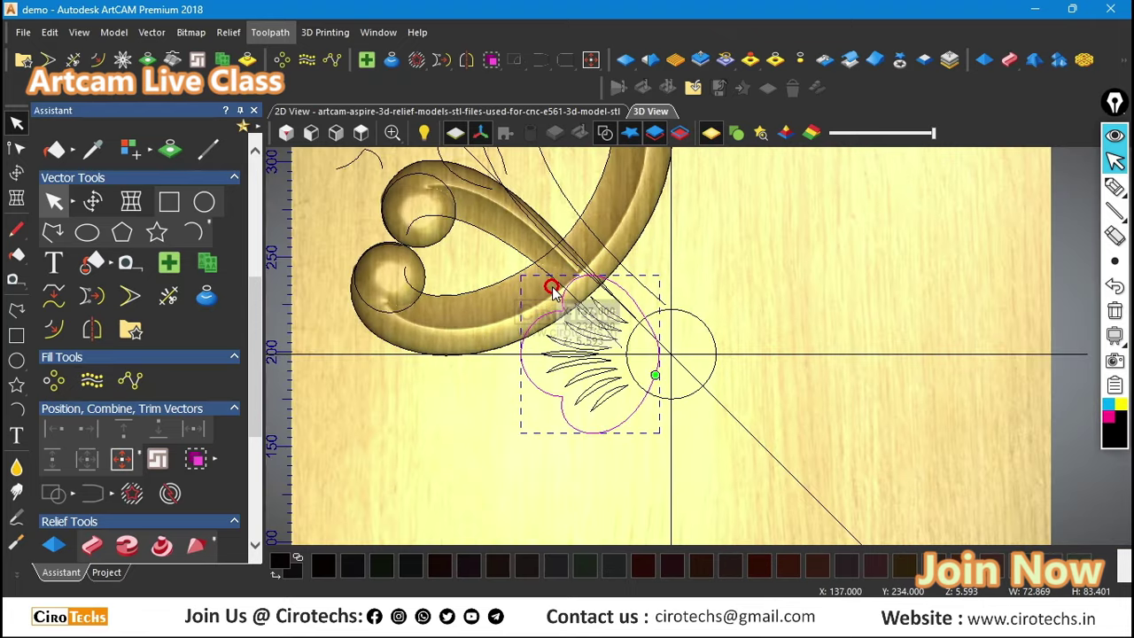
scroll(646, 246, "up", 2)
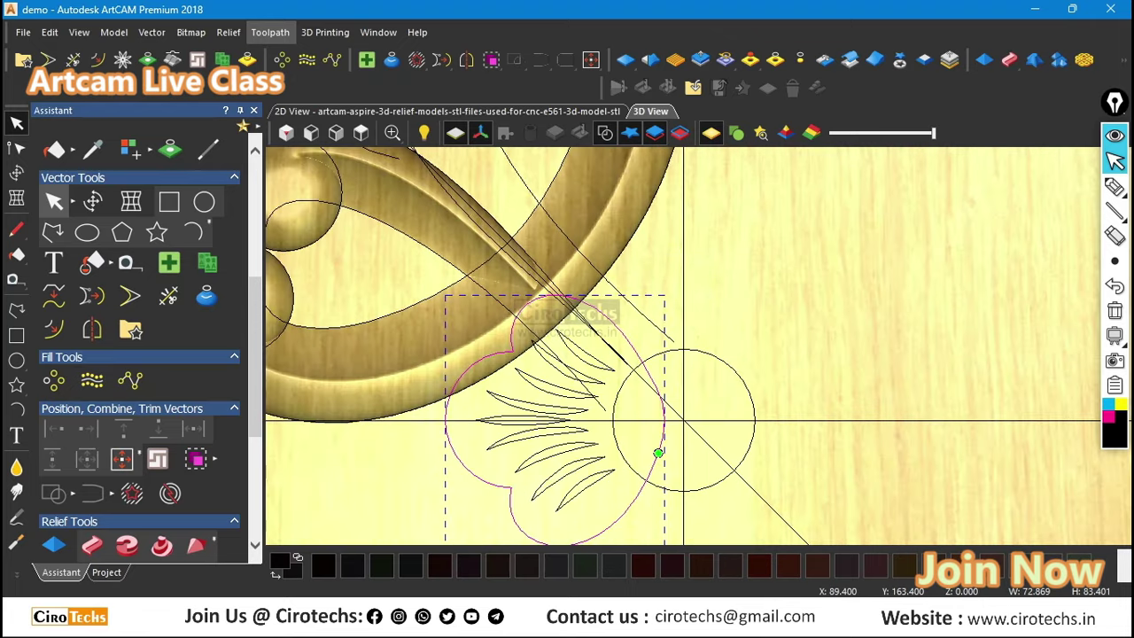
left_click(107, 571)
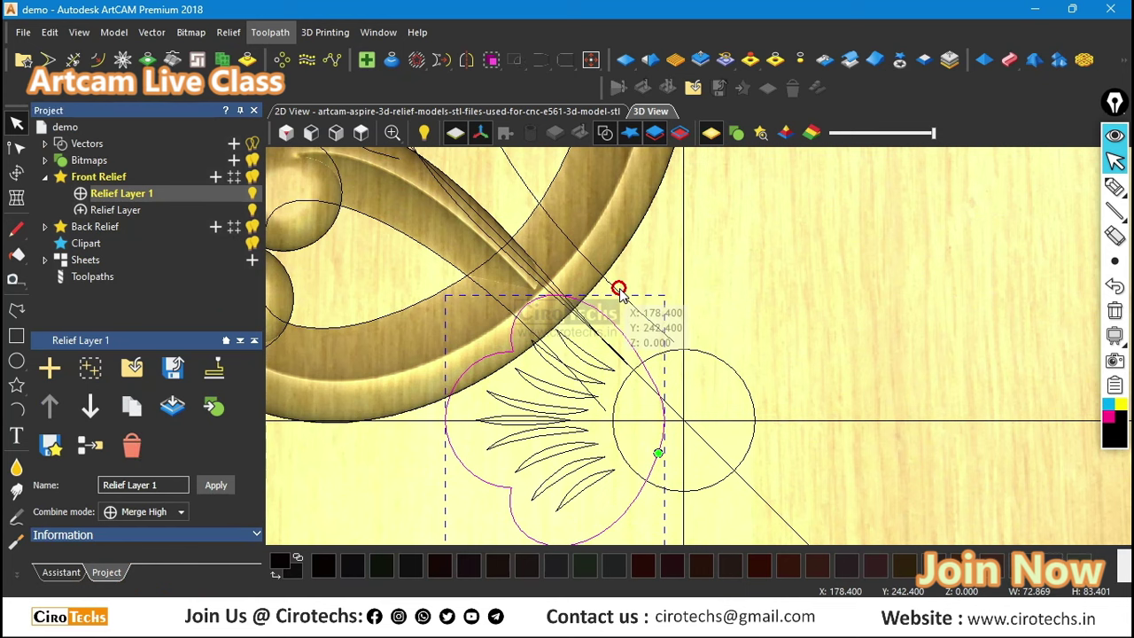
left_click(124, 210)
key("ctrl+z")
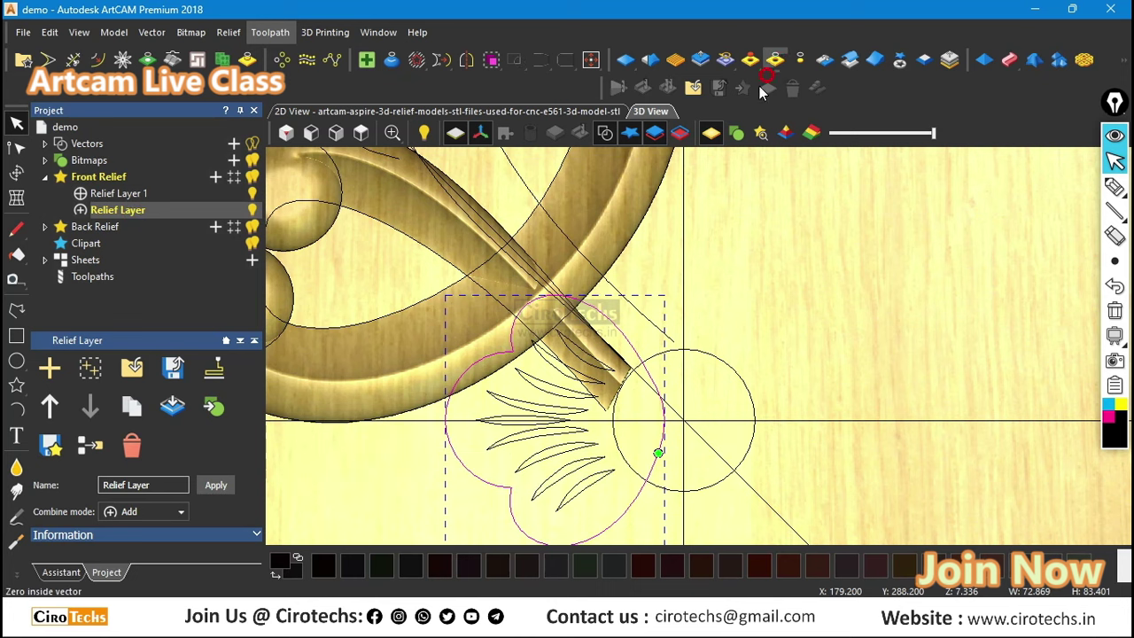
Step: Try zeroing the base Relief Layer inside the selected scalloped leaf outline, and undo it
left_click(774, 60)
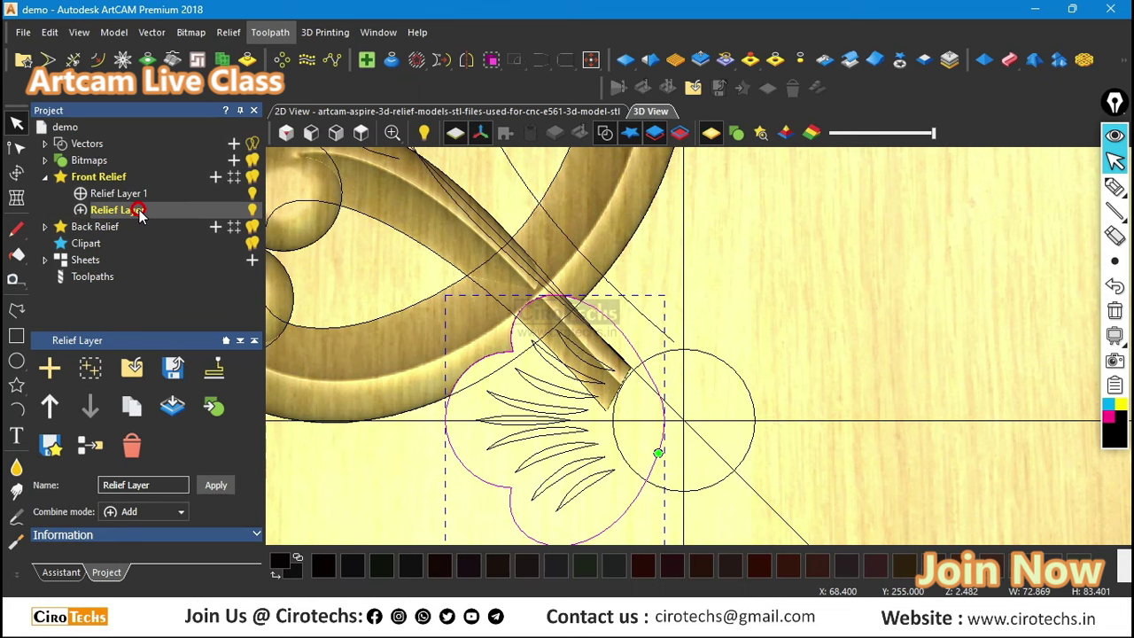
key("ctrl+z")
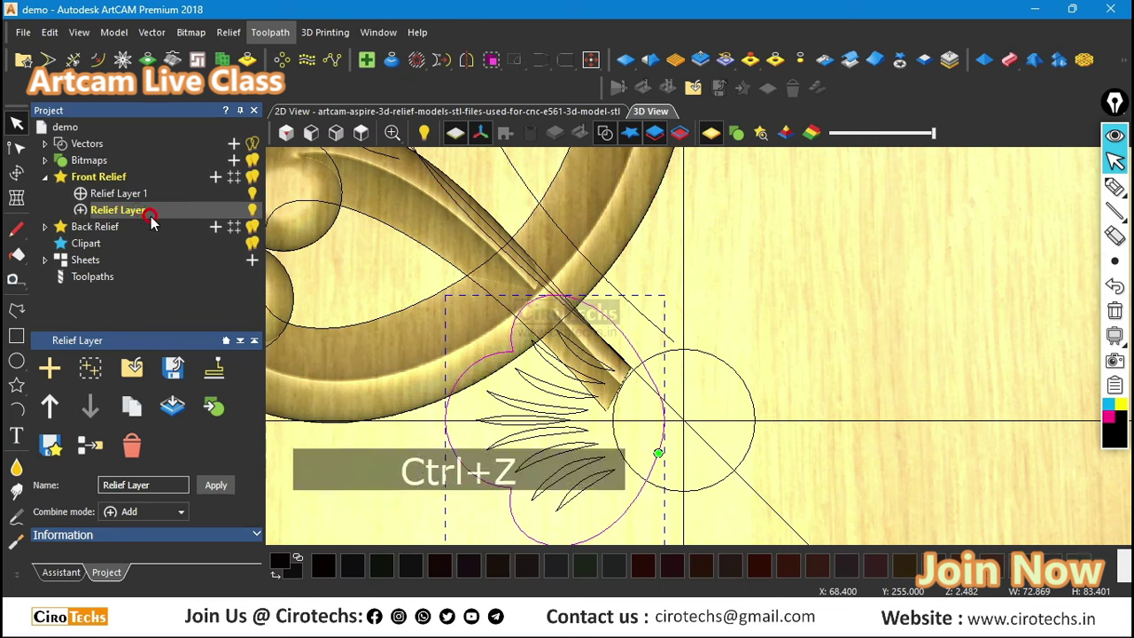
Step: Make Relief Layer 1 active and zero the inner scroll's tail inside the selected scalloped leaf outline
left_click(141, 193)
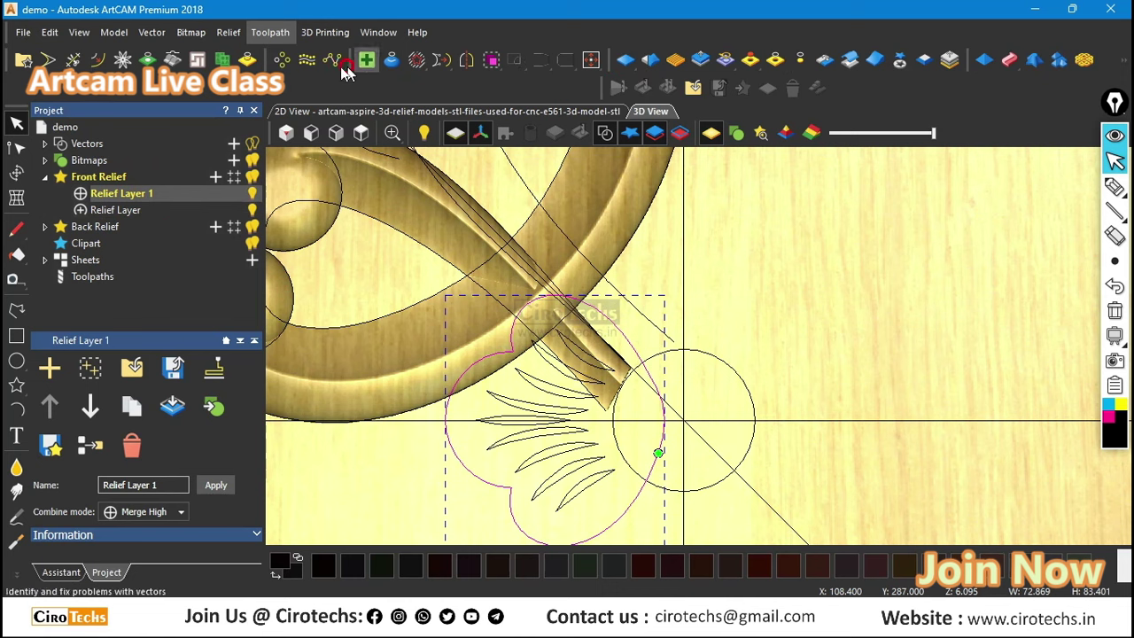
left_click(228, 33)
mouse_move(243, 164)
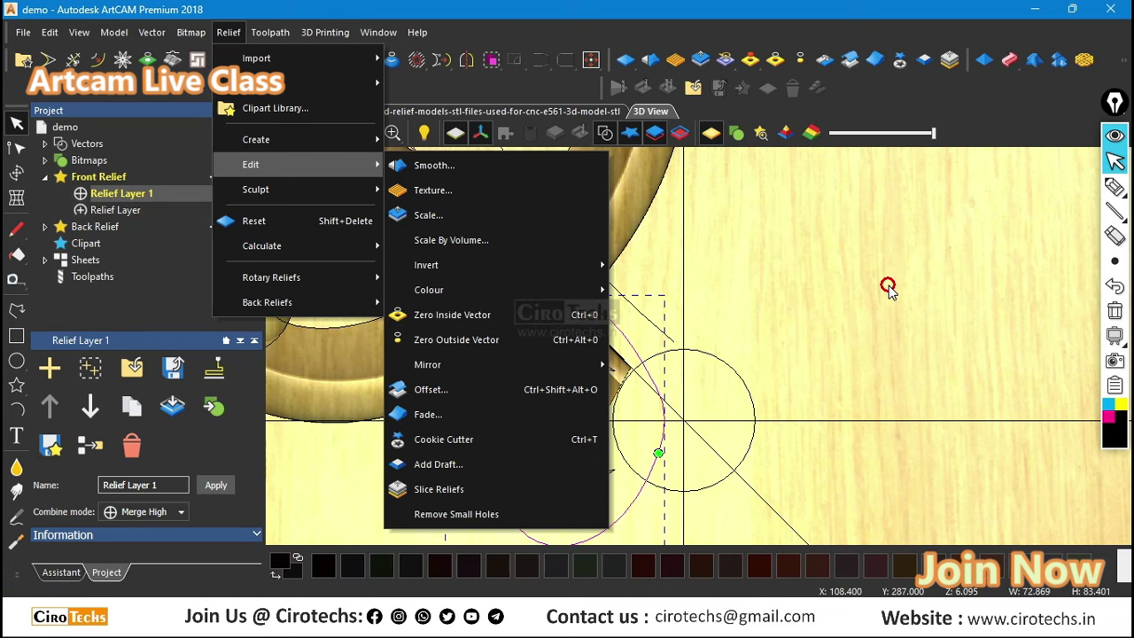
left_click(887, 284)
left_click(617, 334)
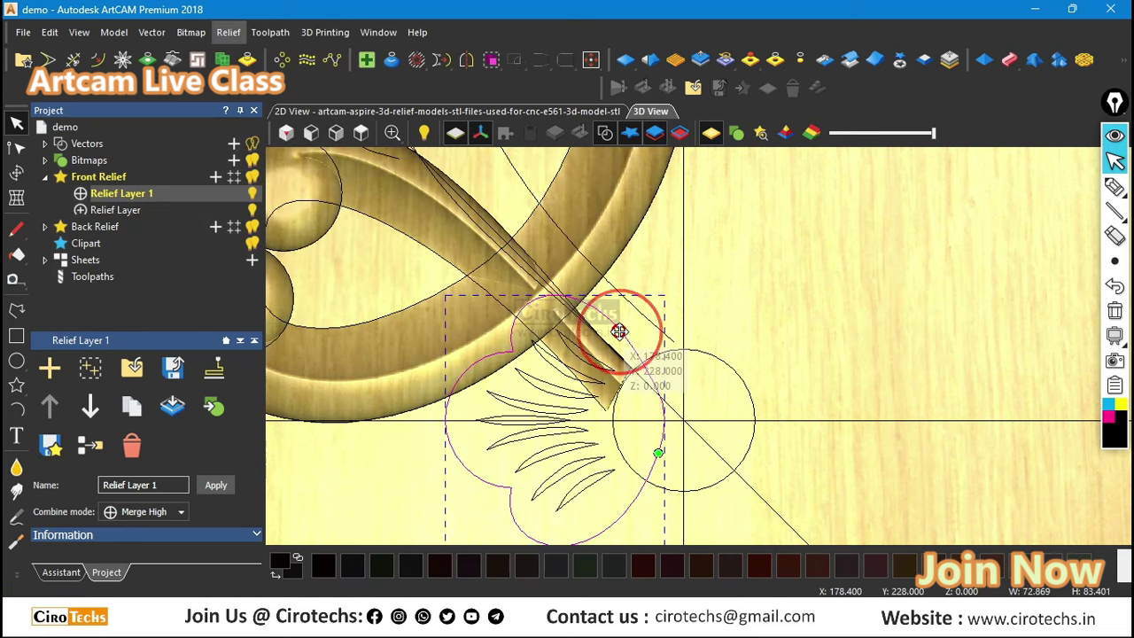
key("ctrl+KP_0")
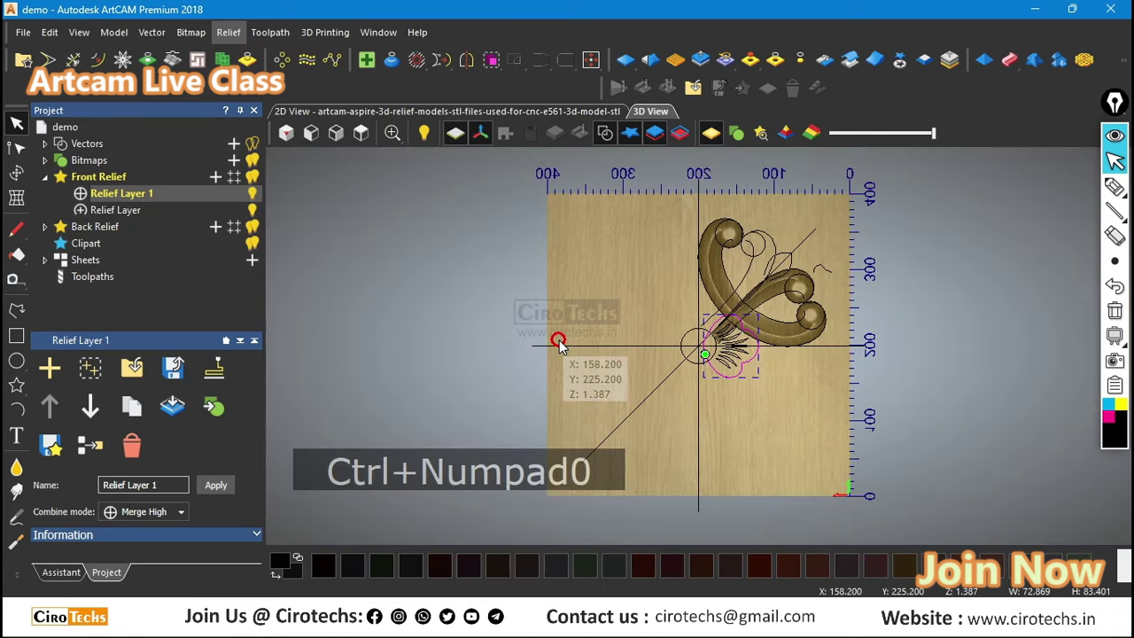
key("ctrl+KP_0")
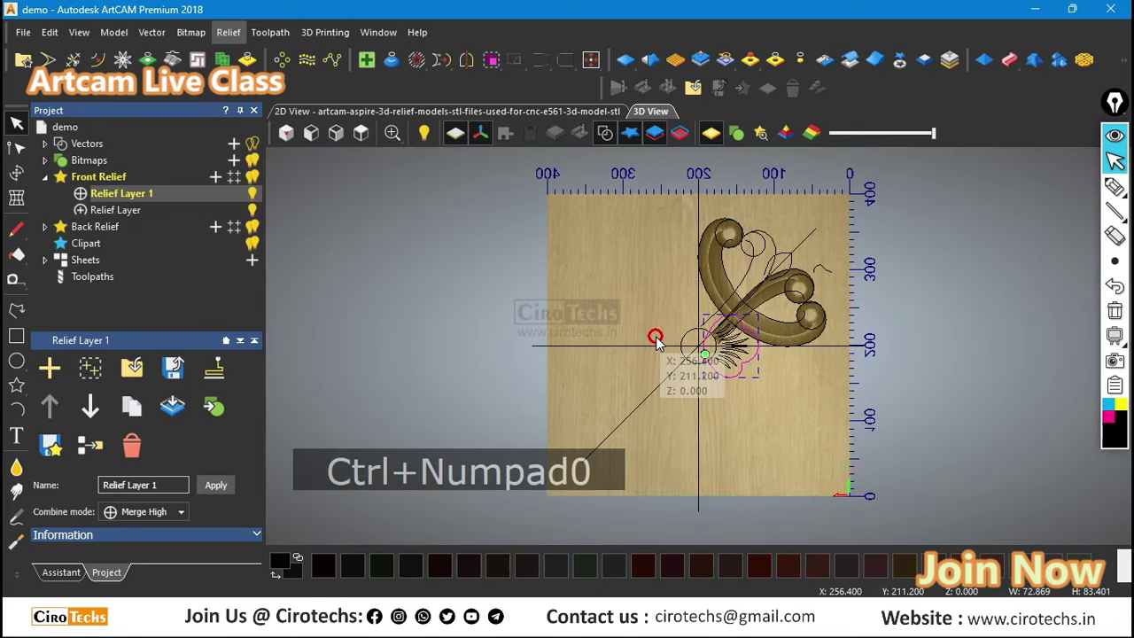
key("ctrl+KP_8")
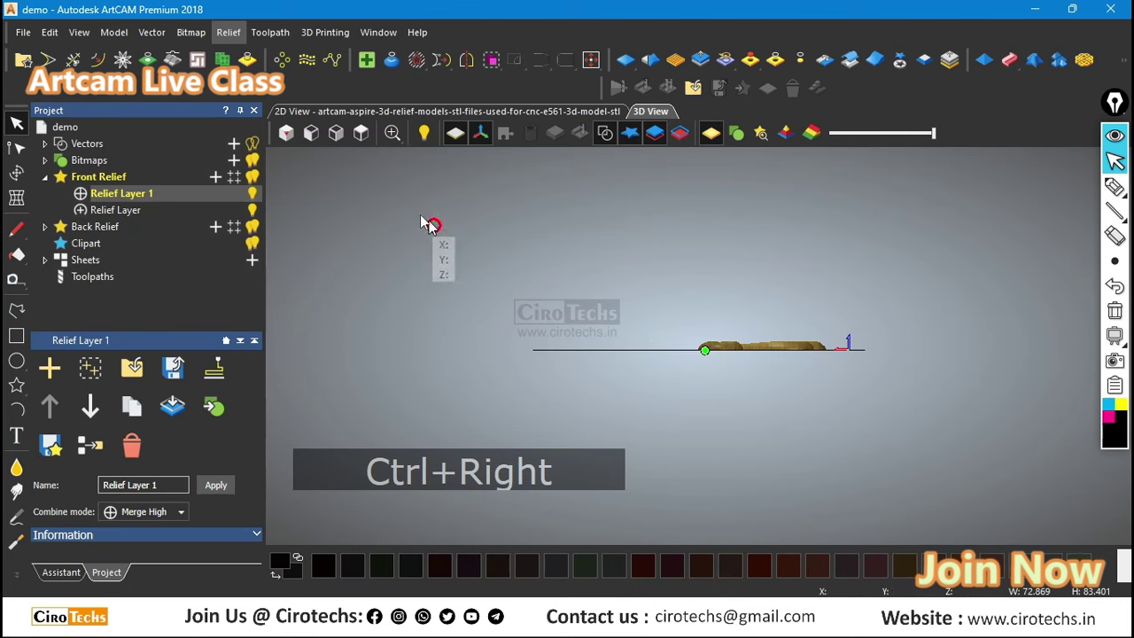
left_click(360, 132)
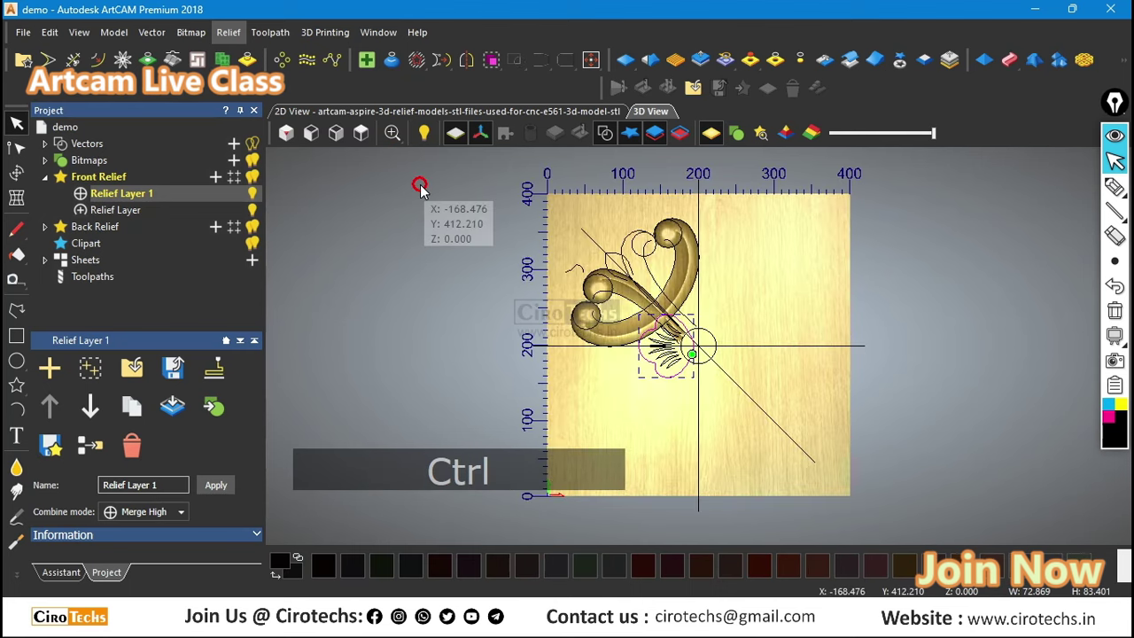
scroll(620, 328, "up", 5)
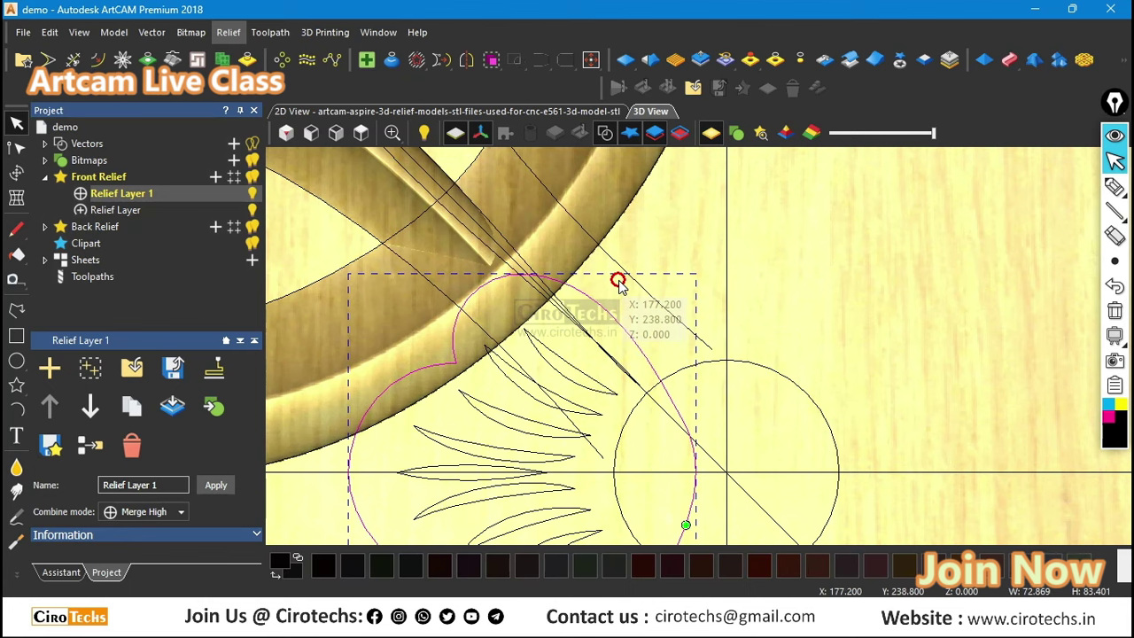
scroll(619, 282, "down", 2)
scroll(671, 314, "up", 2)
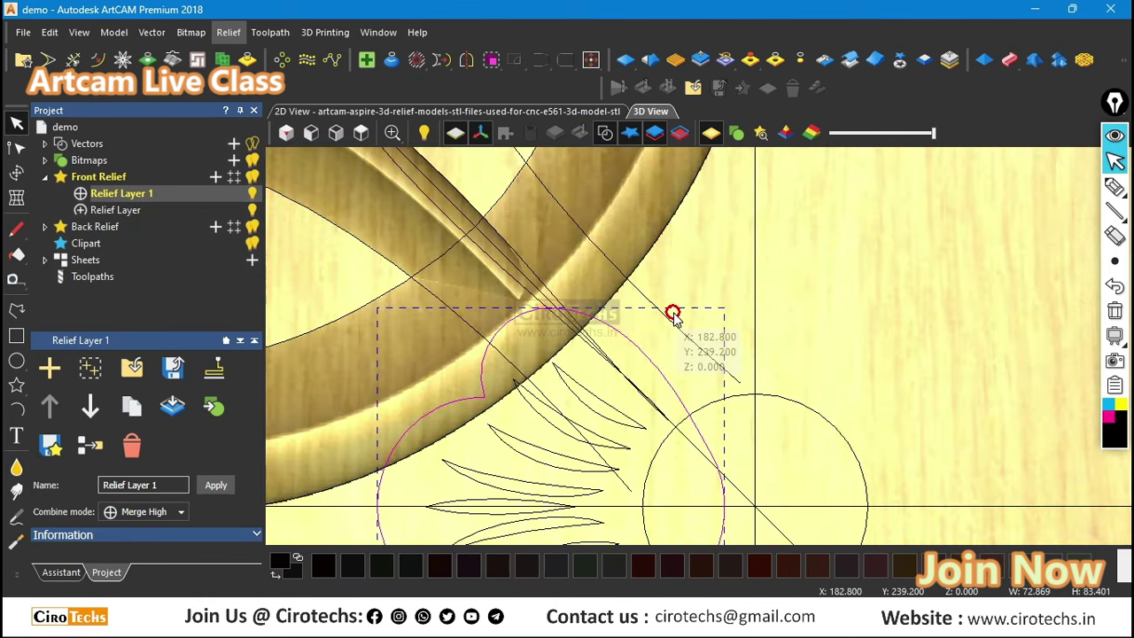
Step: Mirror the inner scroll's relief across the diagonal line, keeping a copy of the original
left_click_drag(673, 316, 599, 133)
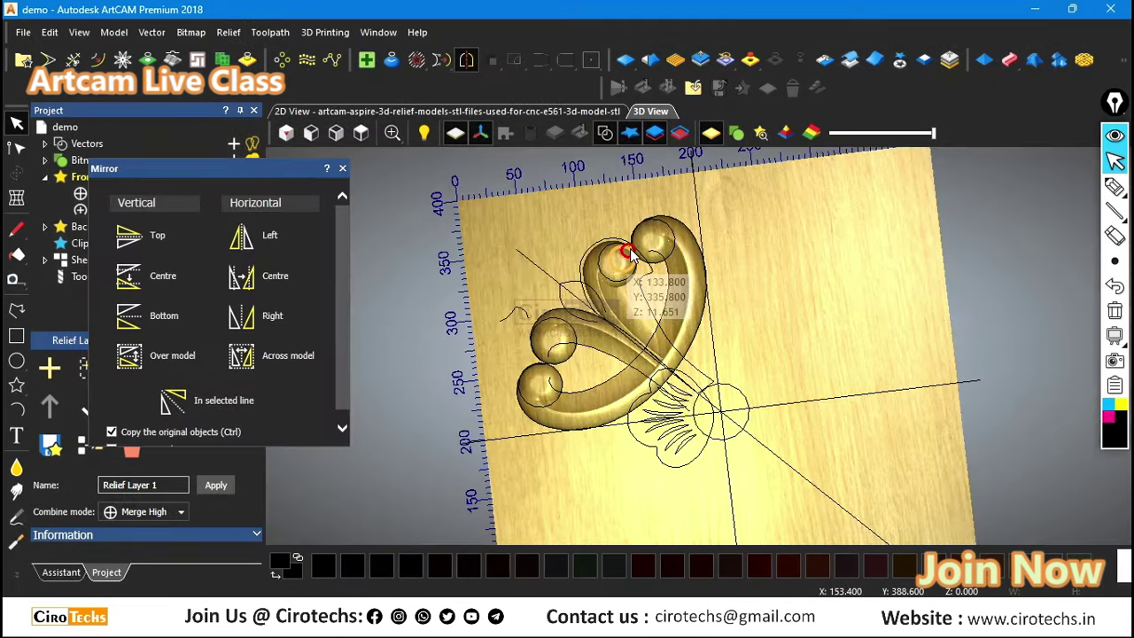
left_click_drag(627, 249, 681, 219)
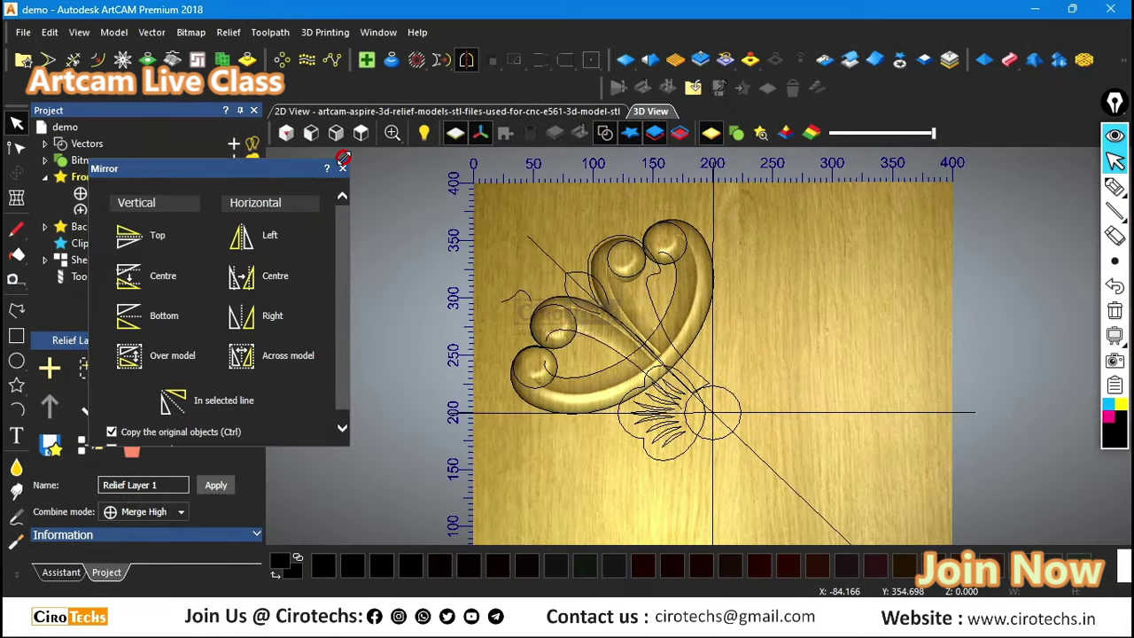
left_click(342, 165)
Step: Inspect the mirrored inner scroll and its domed curl from an angle and in top view
left_click_drag(422, 268, 665, 332)
scroll(664, 333, "up", 6)
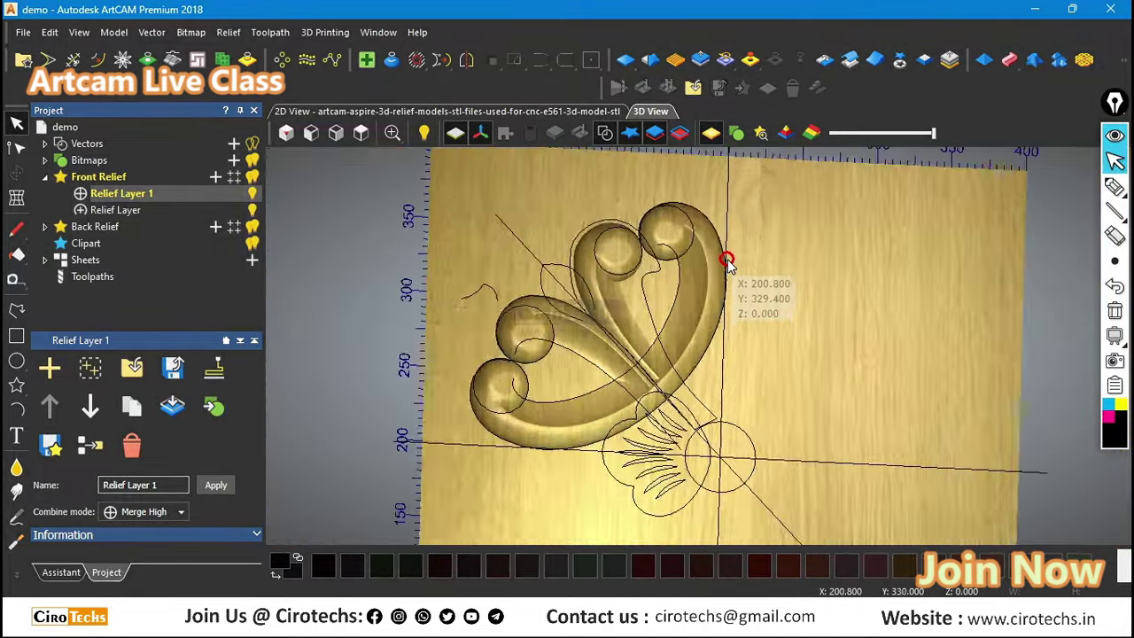
scroll(665, 241, "down", 5)
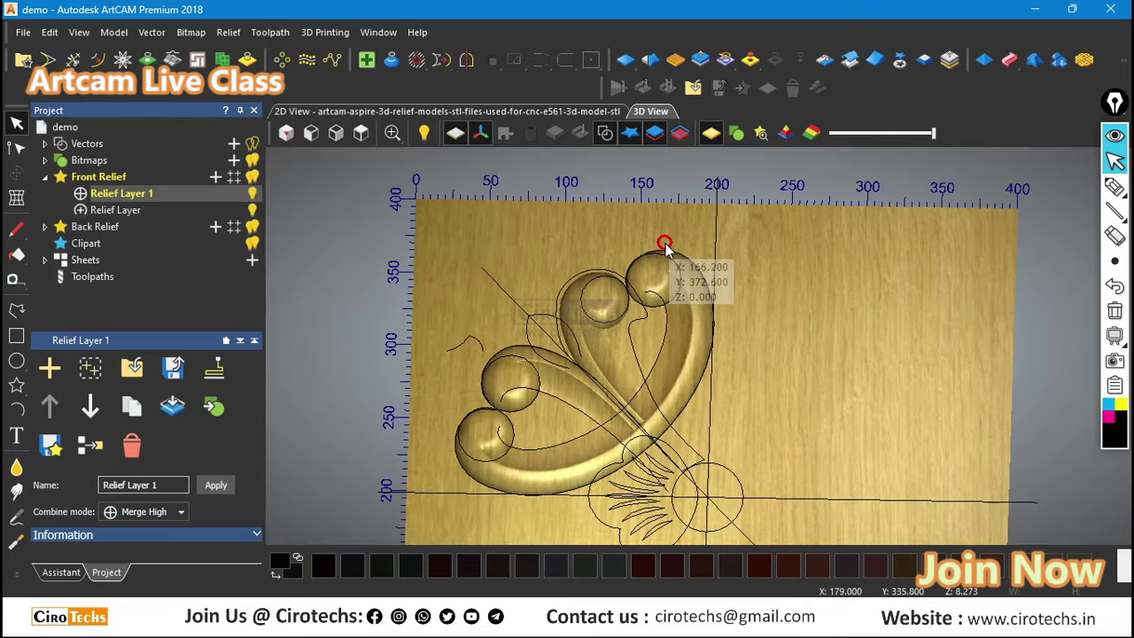
left_click_drag(664, 246, 666, 278)
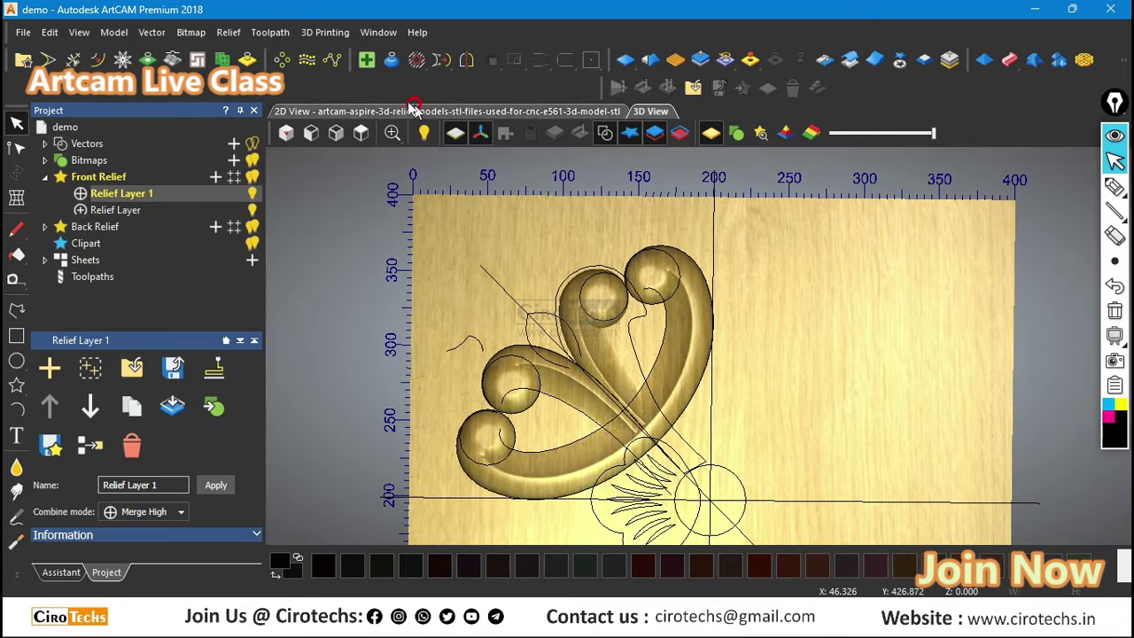
left_click(348, 129)
left_click(356, 133)
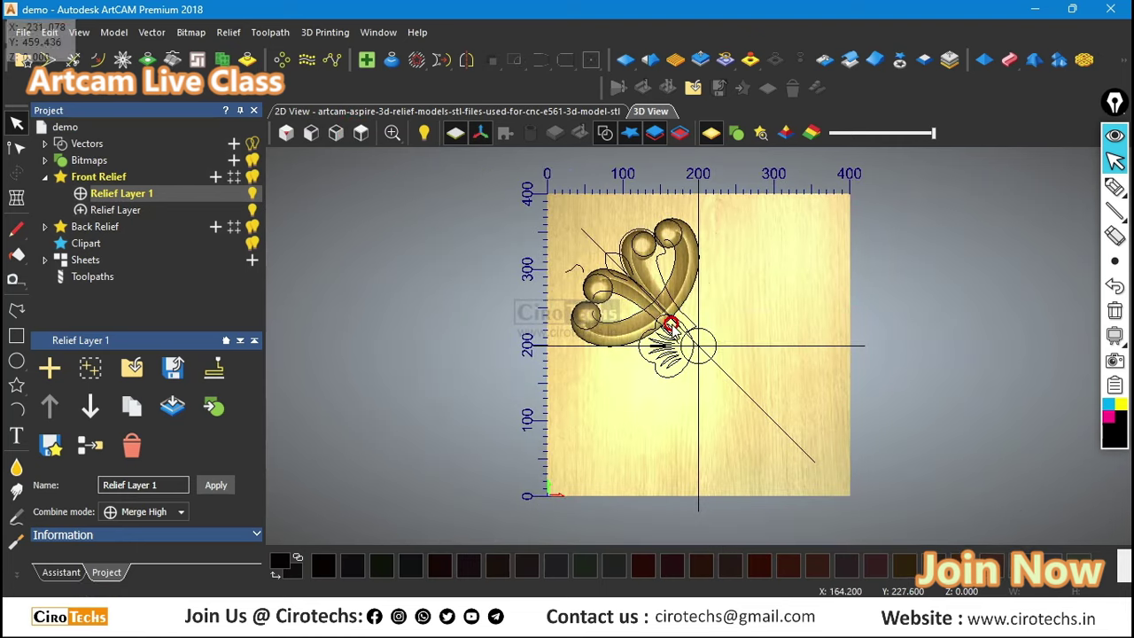
scroll(713, 294, "up", 2)
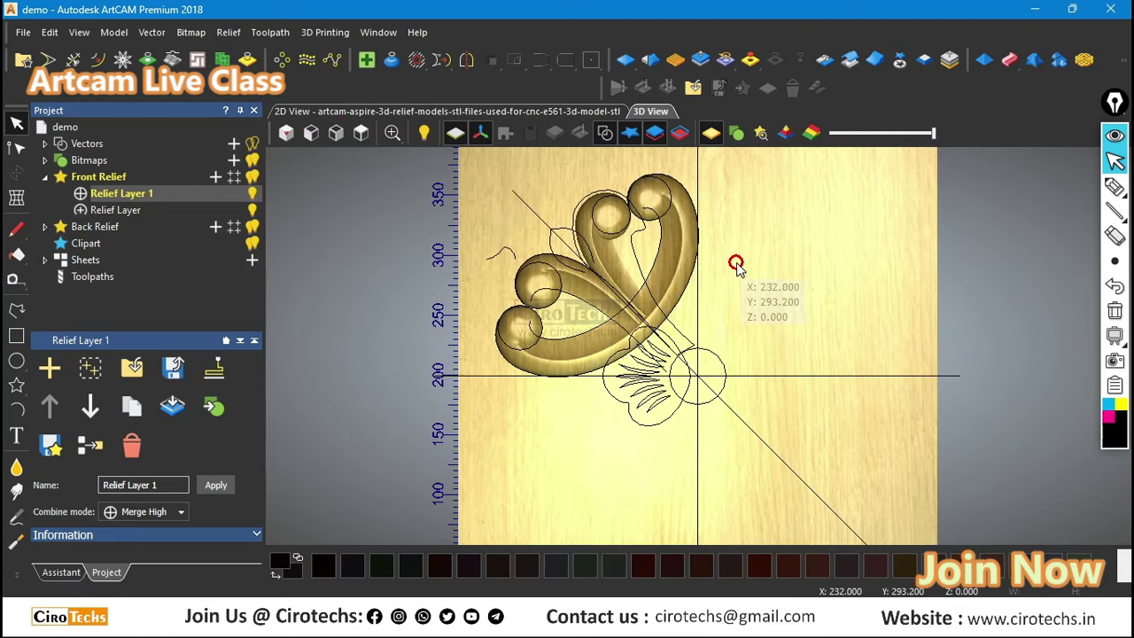
scroll(620, 224, "up", 3)
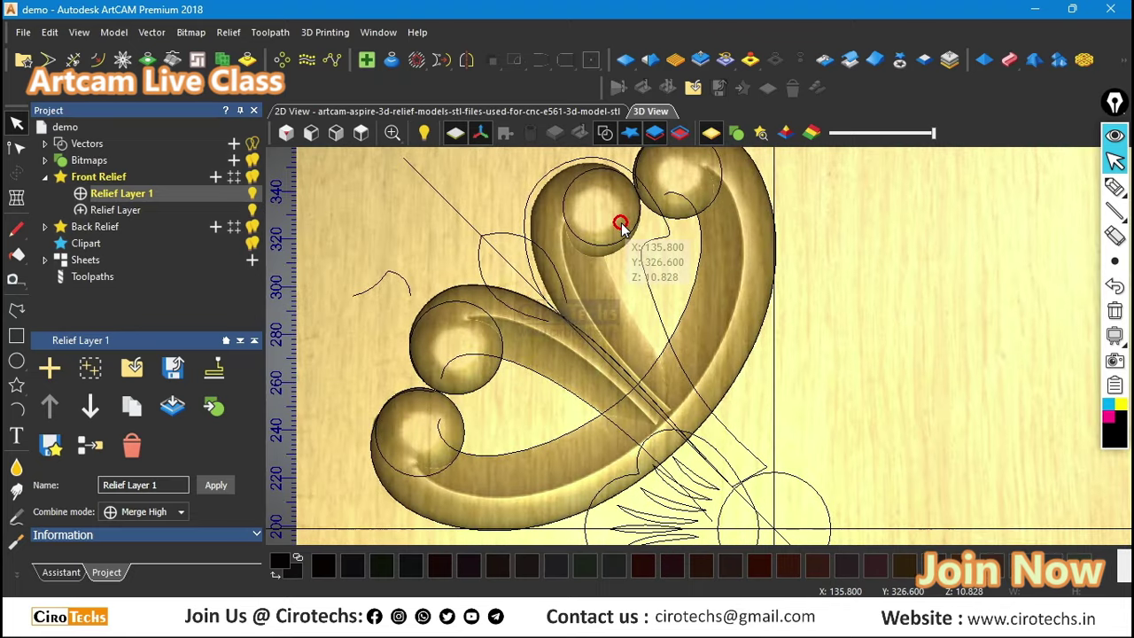
scroll(475, 254, "up", 2)
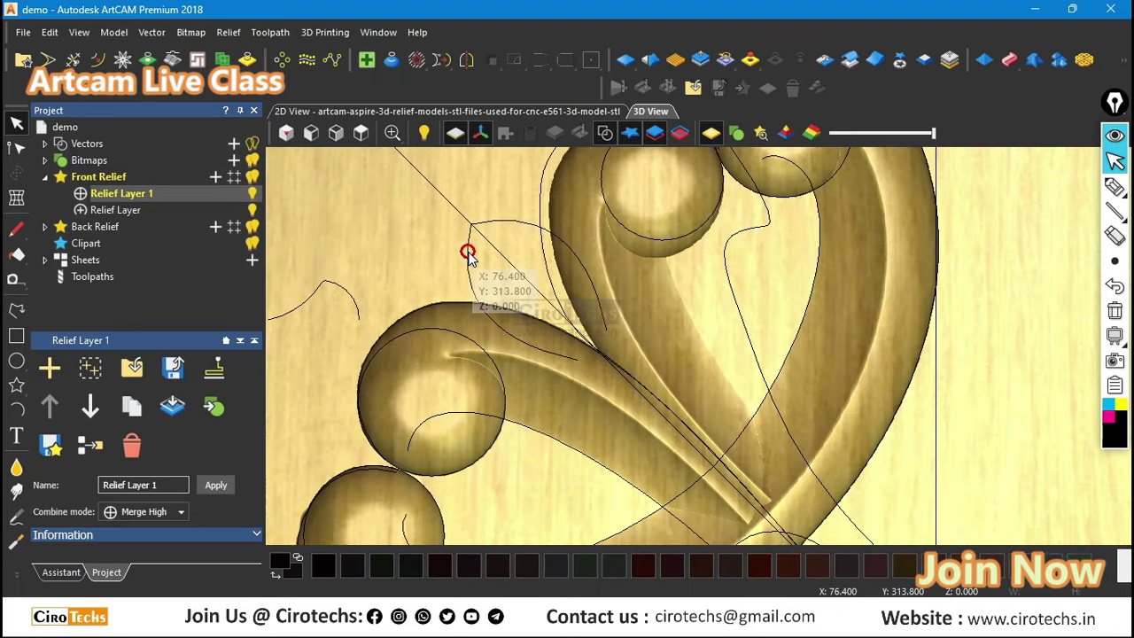
Step: Start a Two Rail Sweep with the two curved sides of the small bud between the inner scrolls as drive rails
left_click(468, 252)
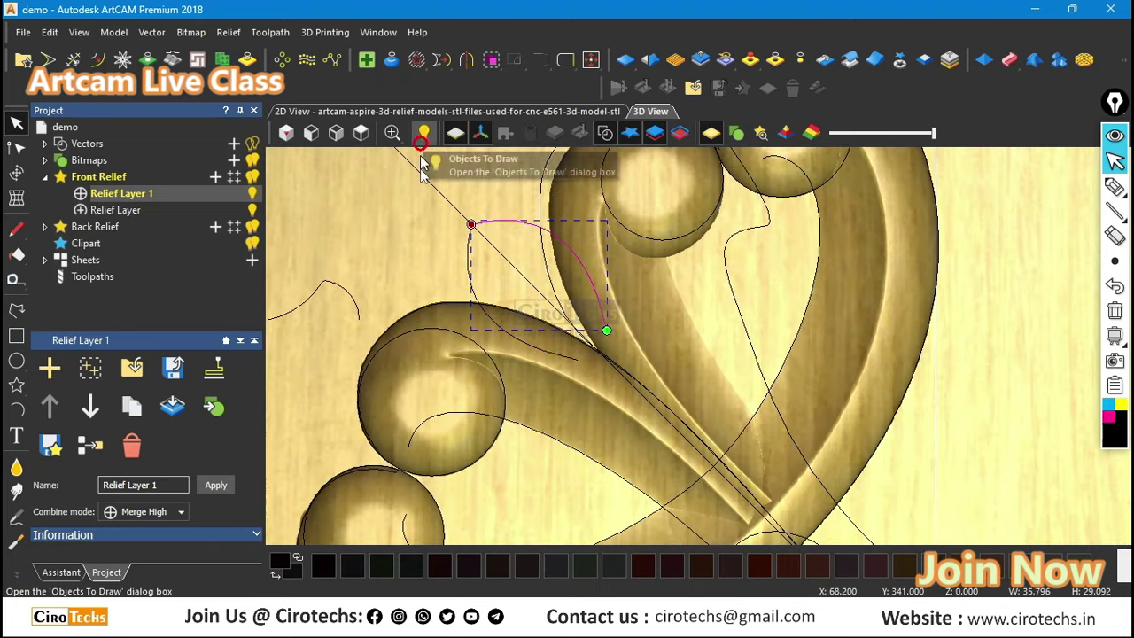
left_click(451, 253)
left_click(106, 424)
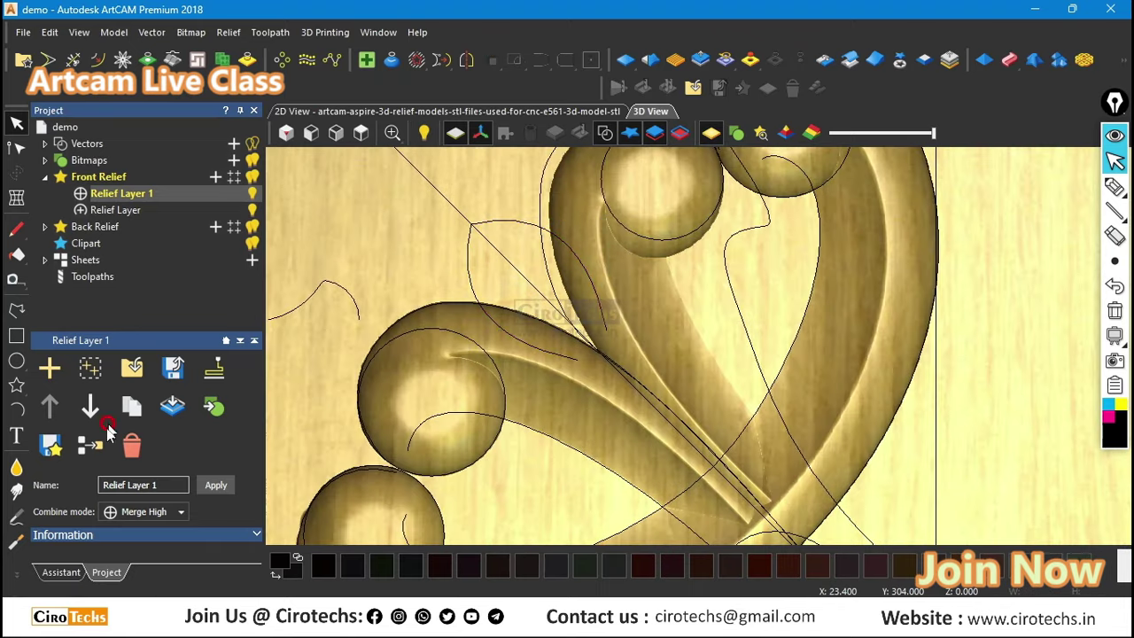
left_click(62, 571)
left_click(92, 287)
left_click(340, 399)
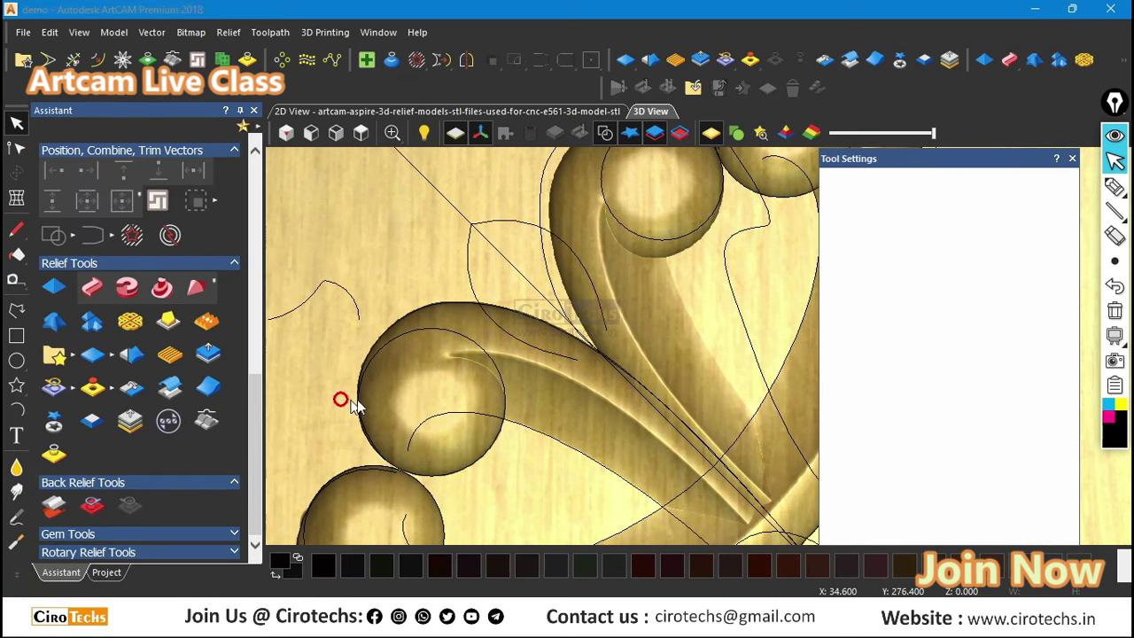
left_click(480, 298)
left_click(464, 271)
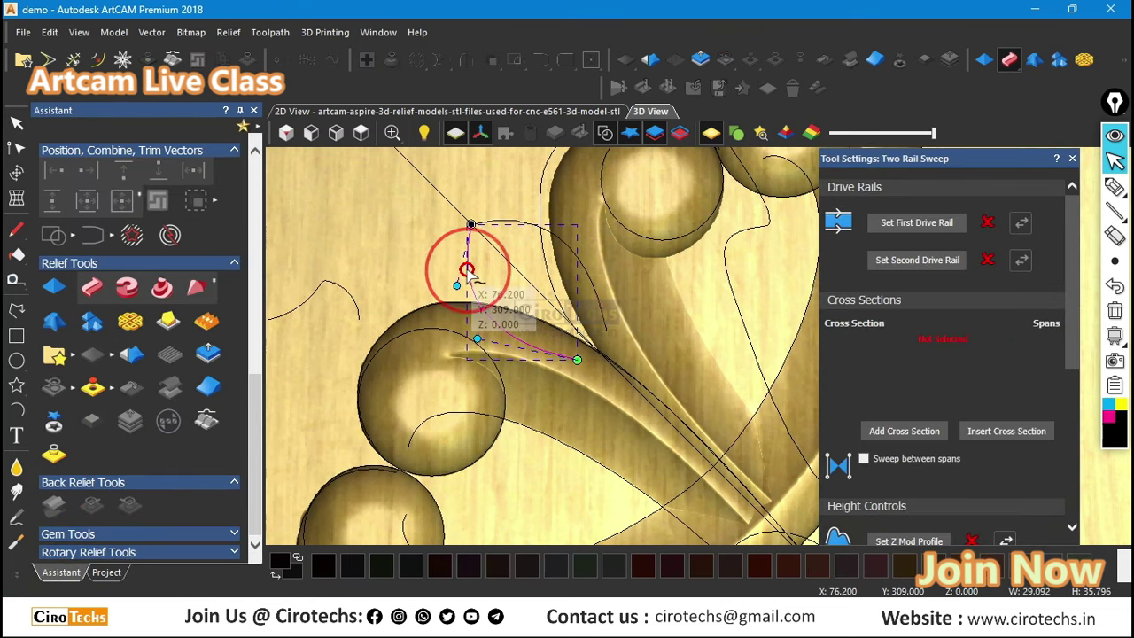
left_click(522, 221)
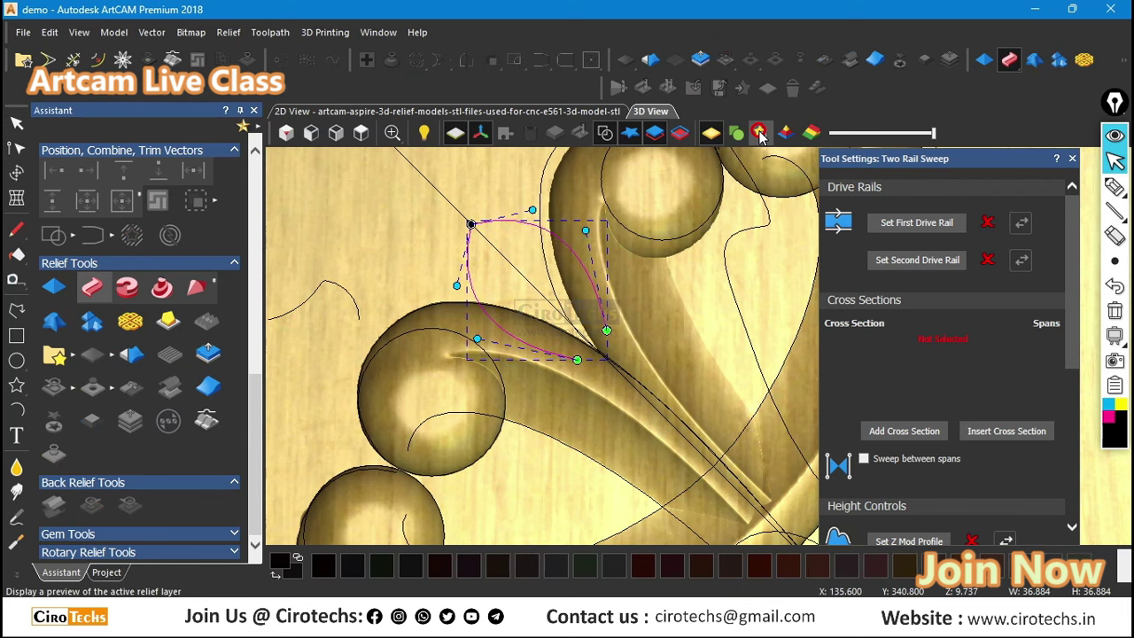
left_click(628, 234)
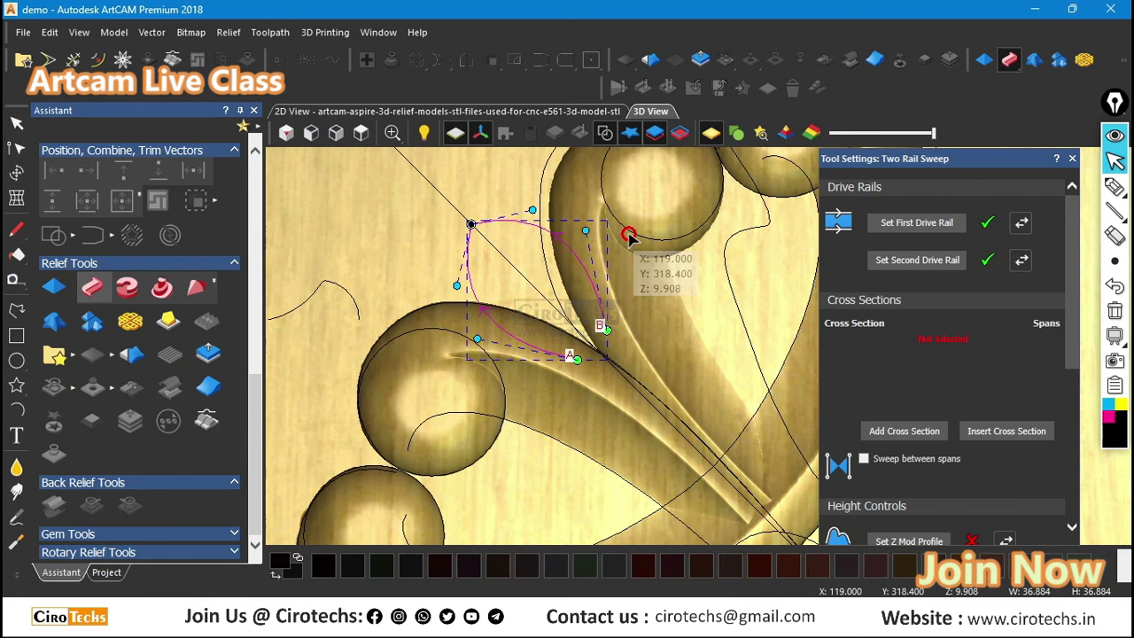
scroll(495, 236, "down", 3)
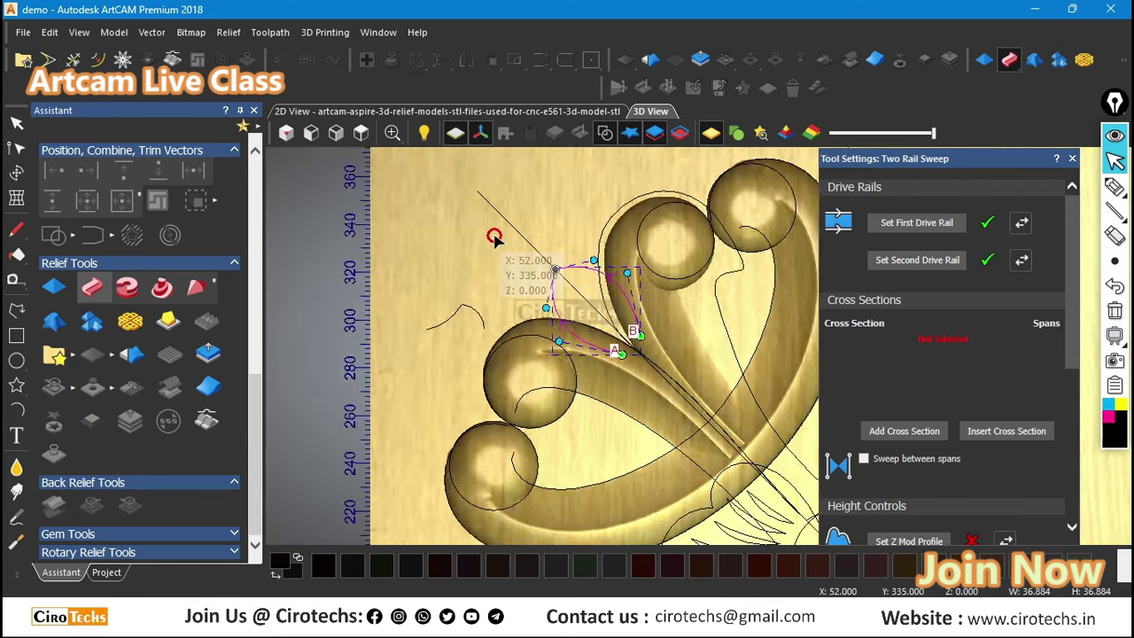
scroll(630, 329, "up", 2)
scroll(622, 330, "up", 1)
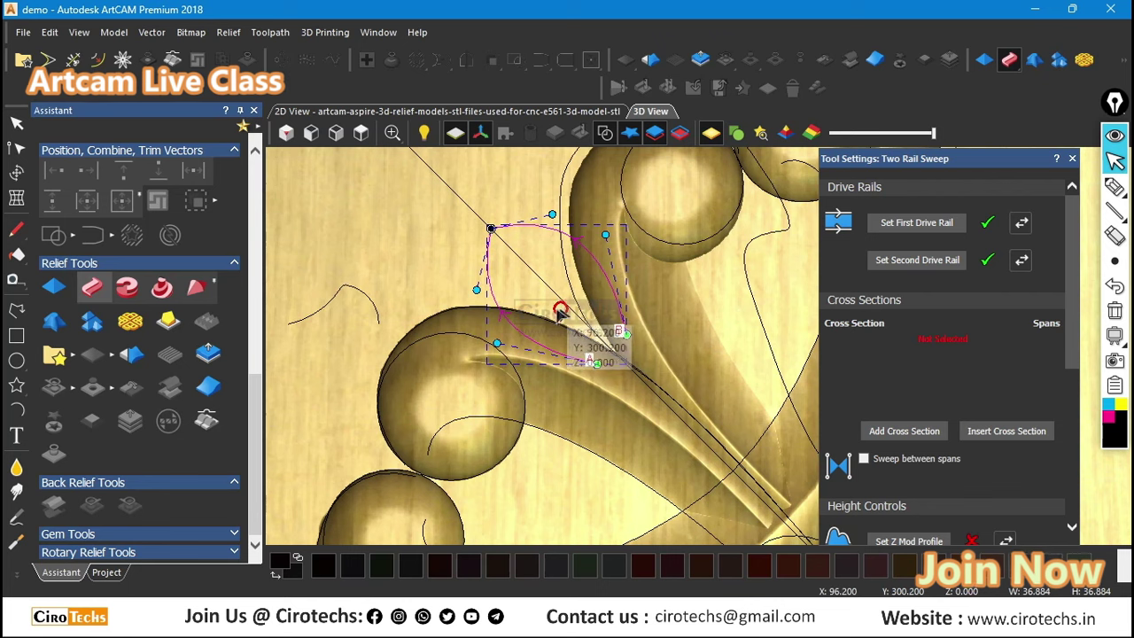
Step: Hide the relief preview in the 2D view and examine the shape of the bud between the scrolls in the reference image
left_click(467, 111)
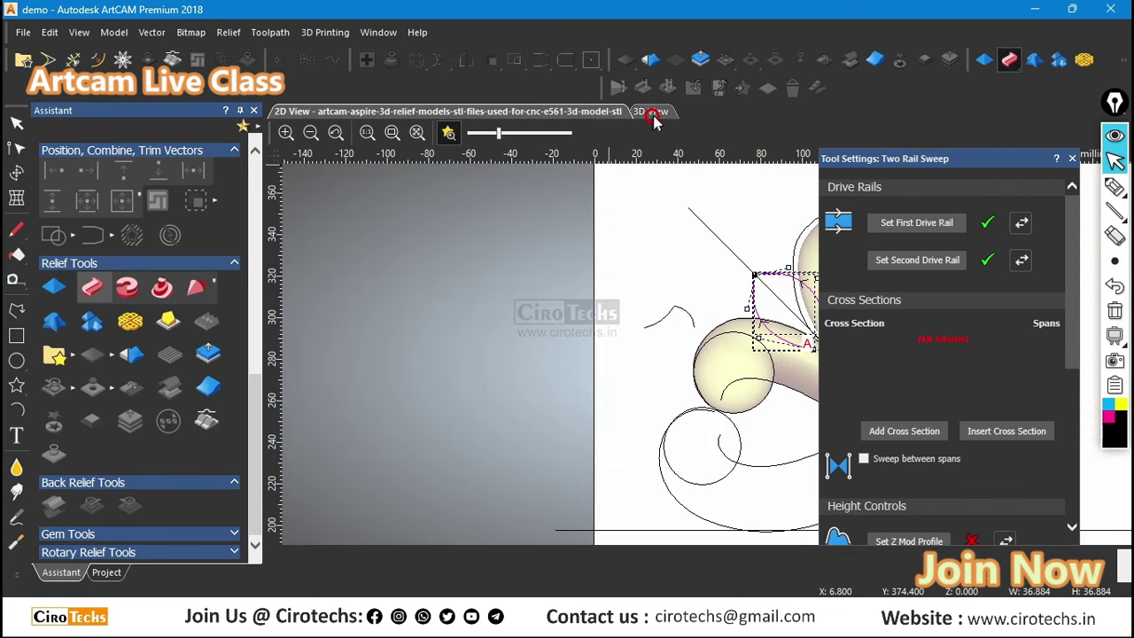
left_click(457, 136)
scroll(450, 228, "down", 3)
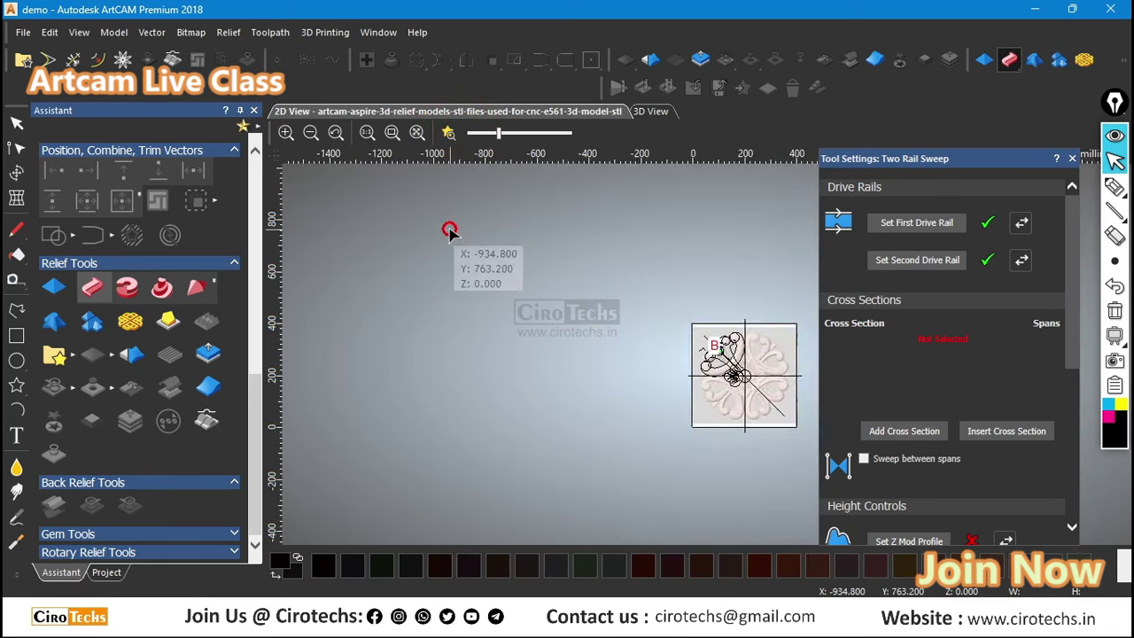
scroll(749, 381, "up", 3)
scroll(447, 367, "up", 2)
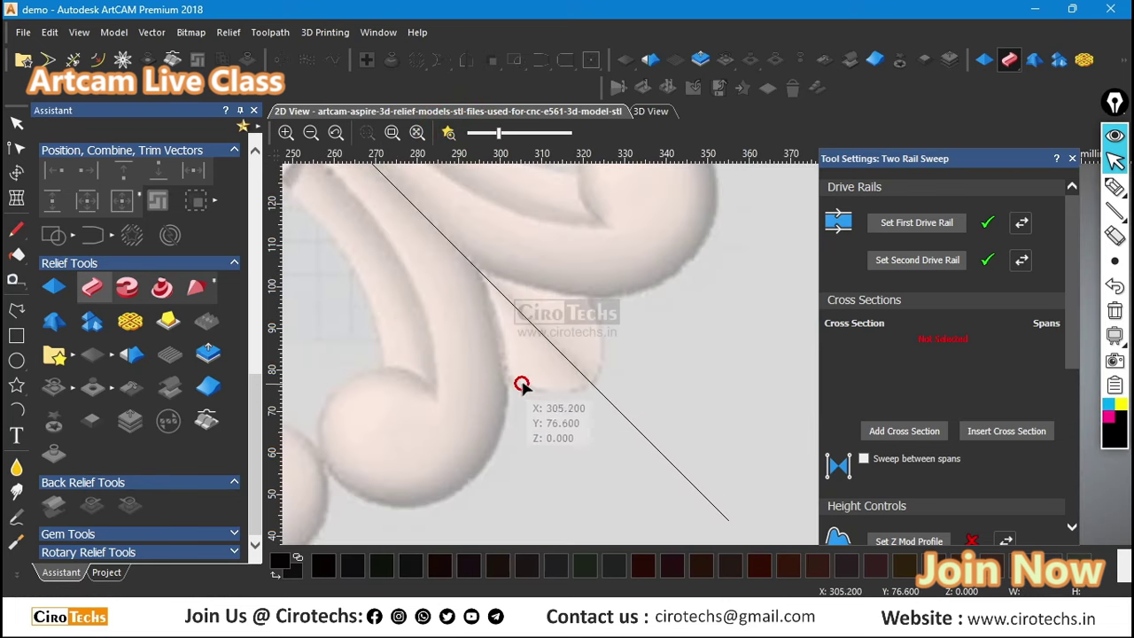
scroll(532, 376, "down", 2)
scroll(637, 265, "down", 2)
scroll(664, 233, "up", 6)
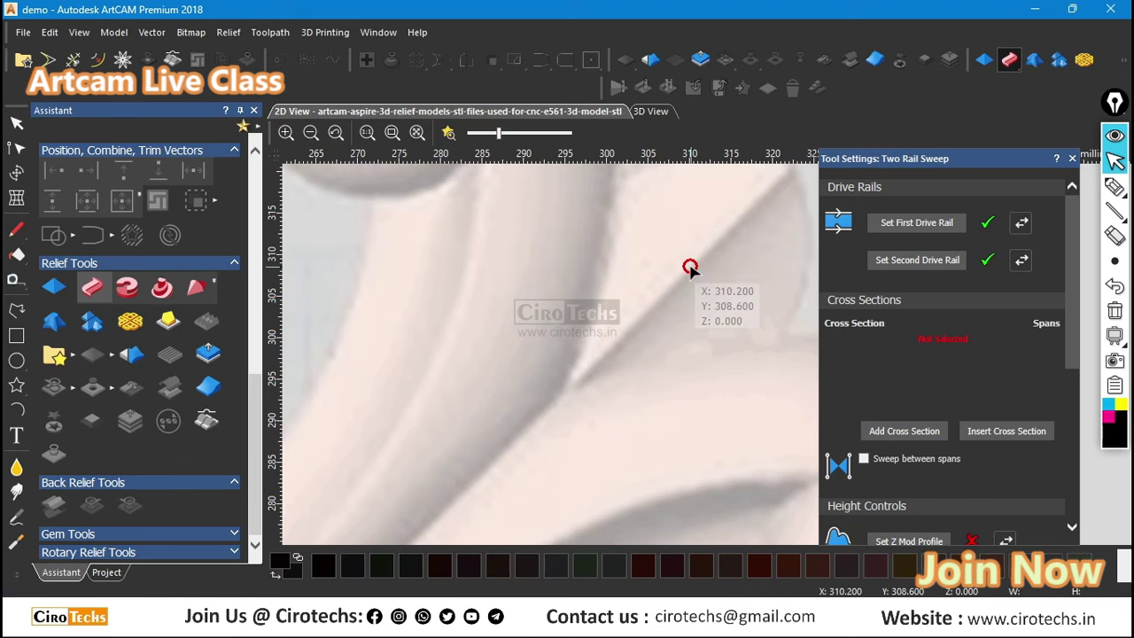
scroll(689, 268, "down", 3)
scroll(759, 355, "up", 2)
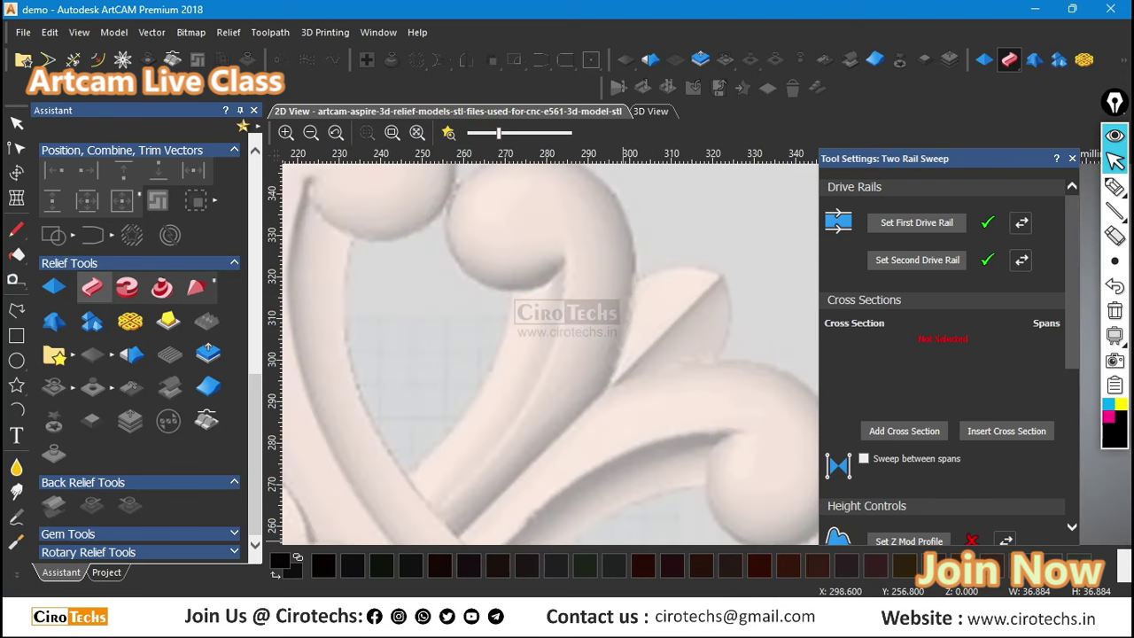
left_click(733, 620)
left_click(722, 620)
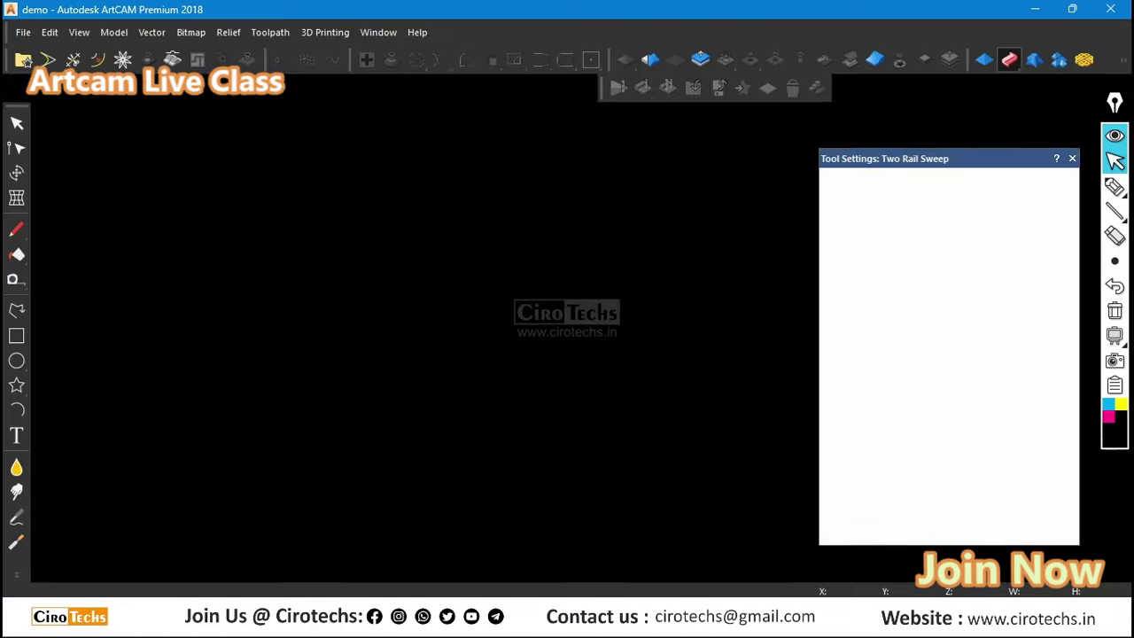
mouse_move(694, 620)
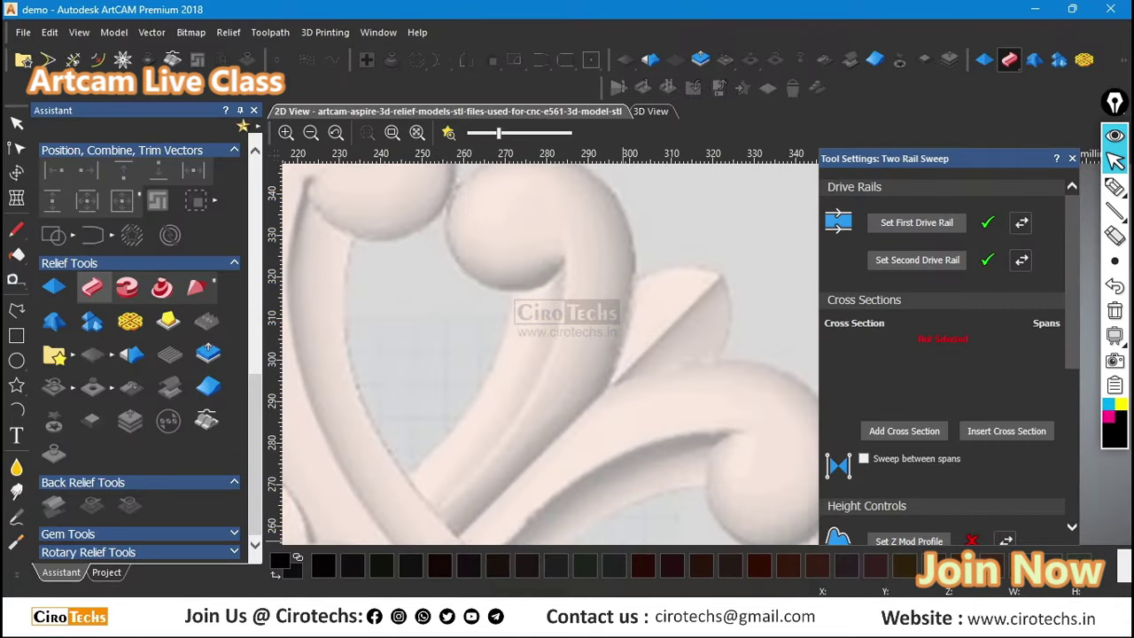
Step: Draw a rectangle about 14 mm wide and 9 mm high in the empty area beside the bud, above the existing profile curve
left_click(417, 132)
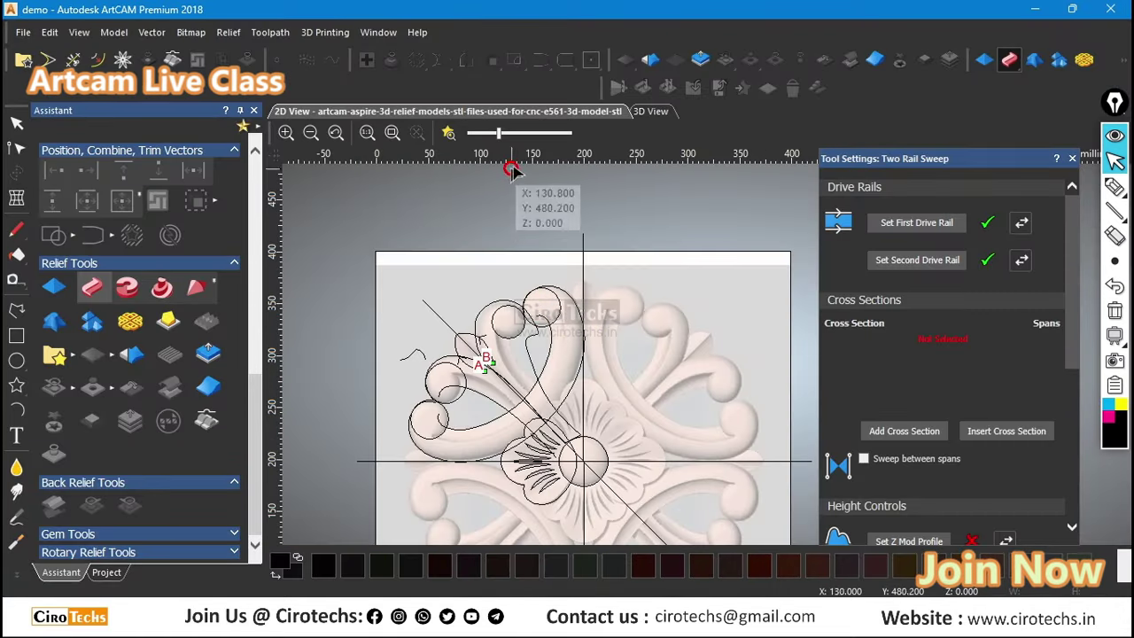
scroll(479, 385, "up", 5)
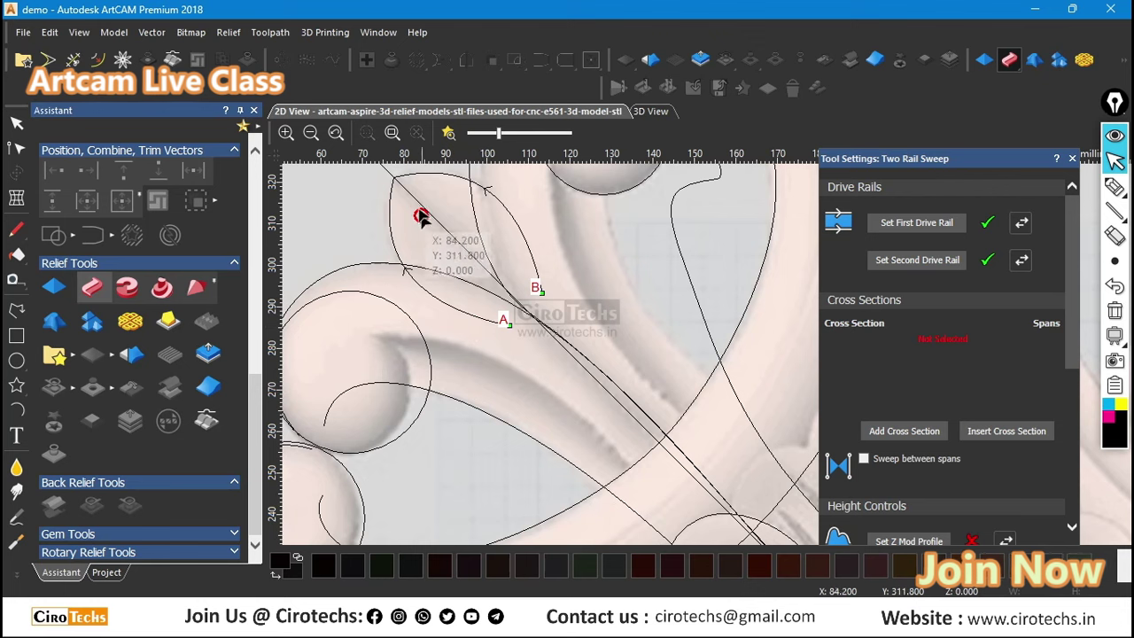
scroll(600, 337, "down", 3)
scroll(610, 283, "up", 3)
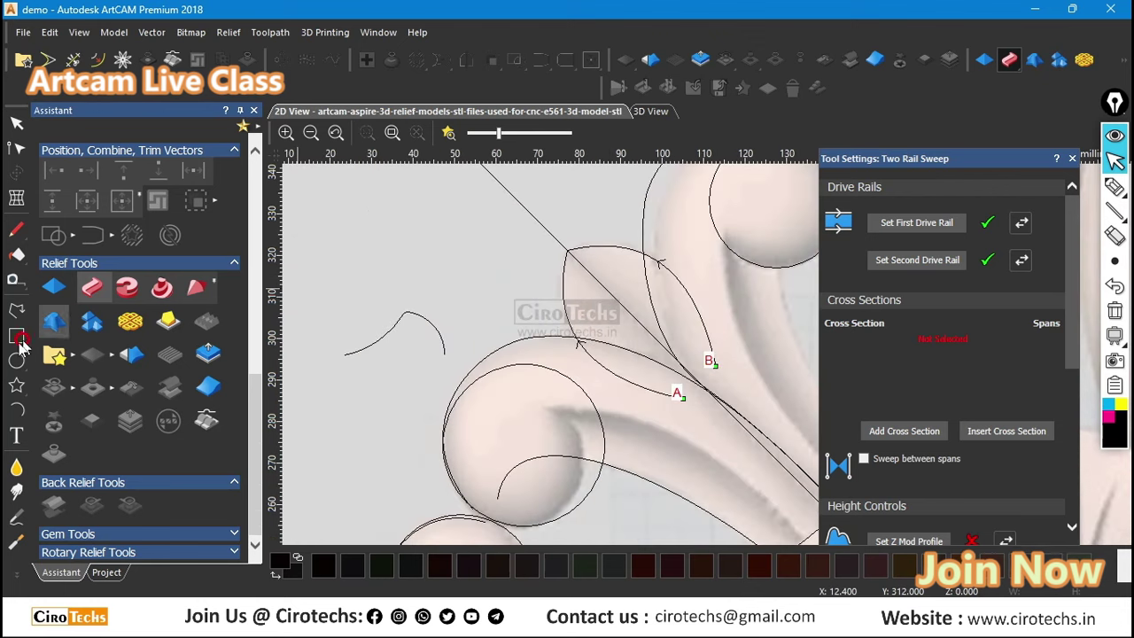
left_click(17, 340)
left_click_drag(407, 241, 465, 277)
scroll(426, 240, "up", 3)
key("Escape")
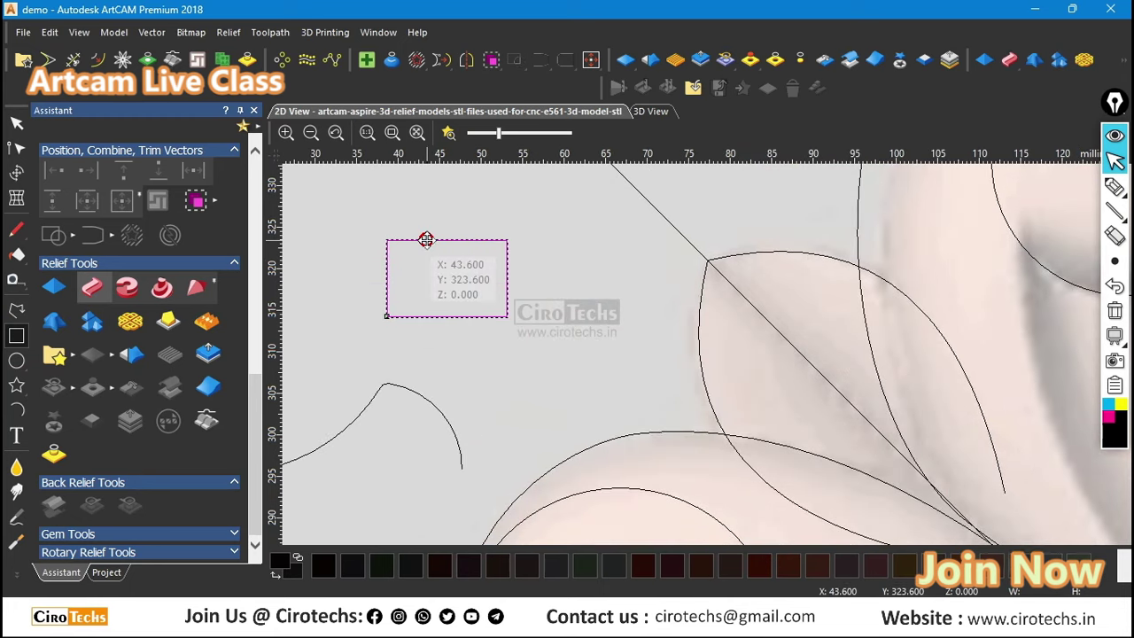
Step: Node-edit the rectangle down to one slightly concave curve, about 7 mm wide and 9 mm high, rising to its top edge's midpoint
double_click(426, 240)
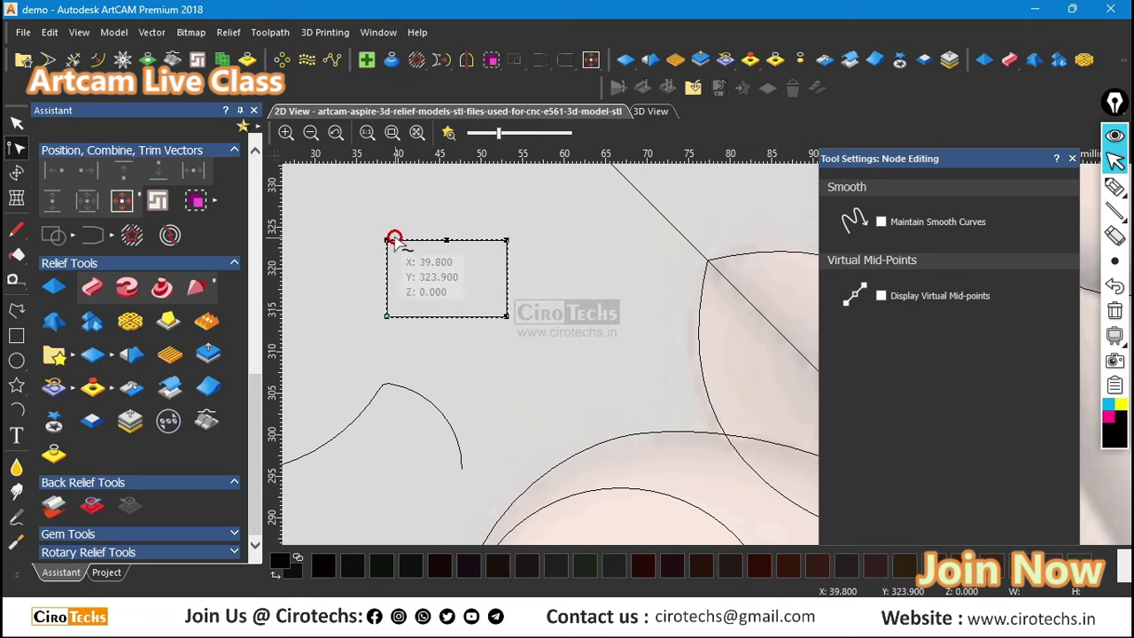
left_click_drag(386, 238, 447, 240)
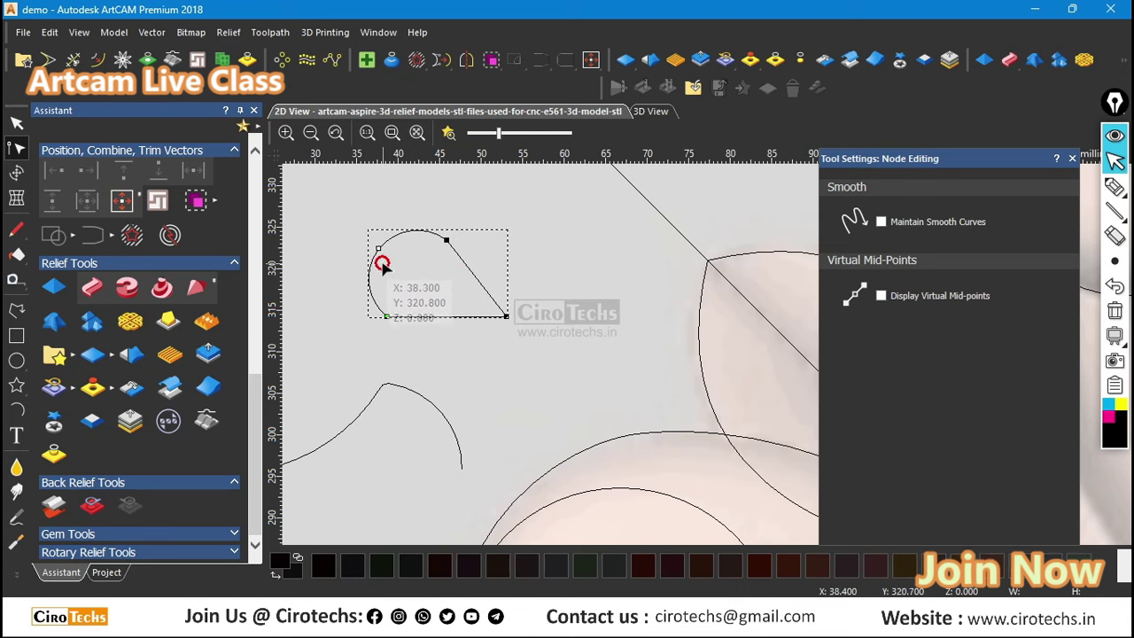
left_click_drag(377, 249, 418, 278)
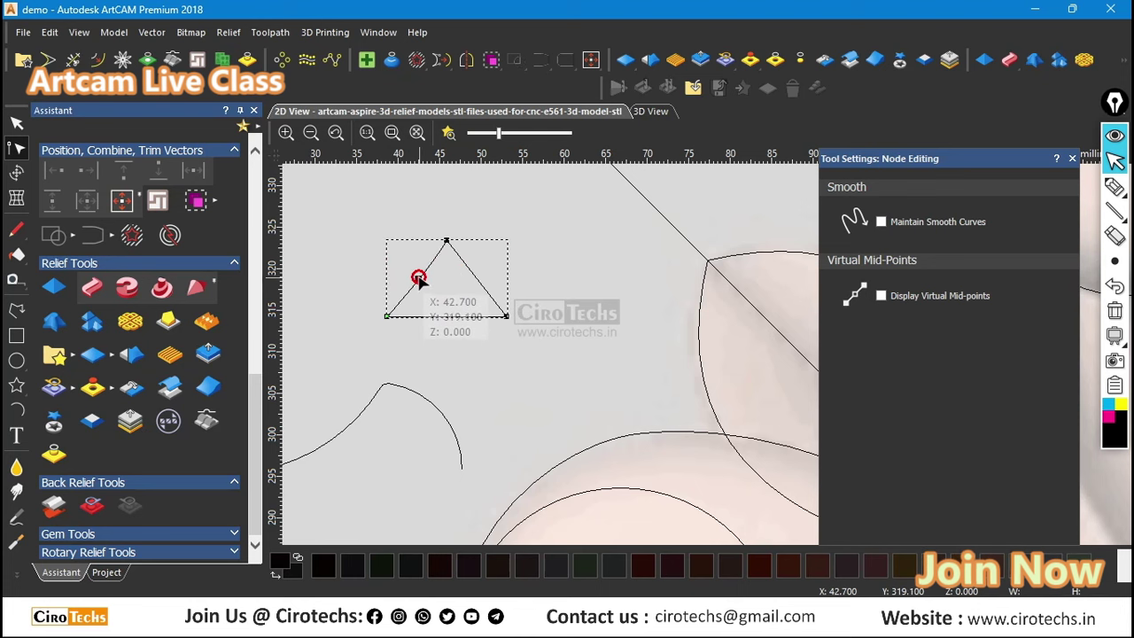
scroll(452, 270, "up", 3)
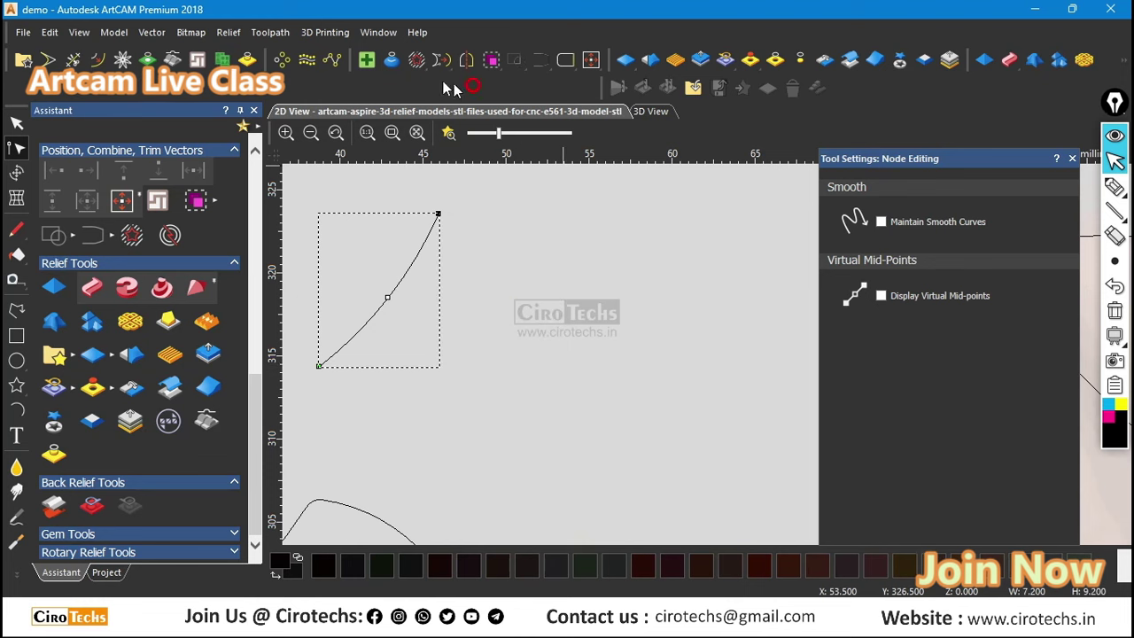
Step: Mirror the concave curve horizontally to its right, keeping a copy of the original
left_click(468, 61)
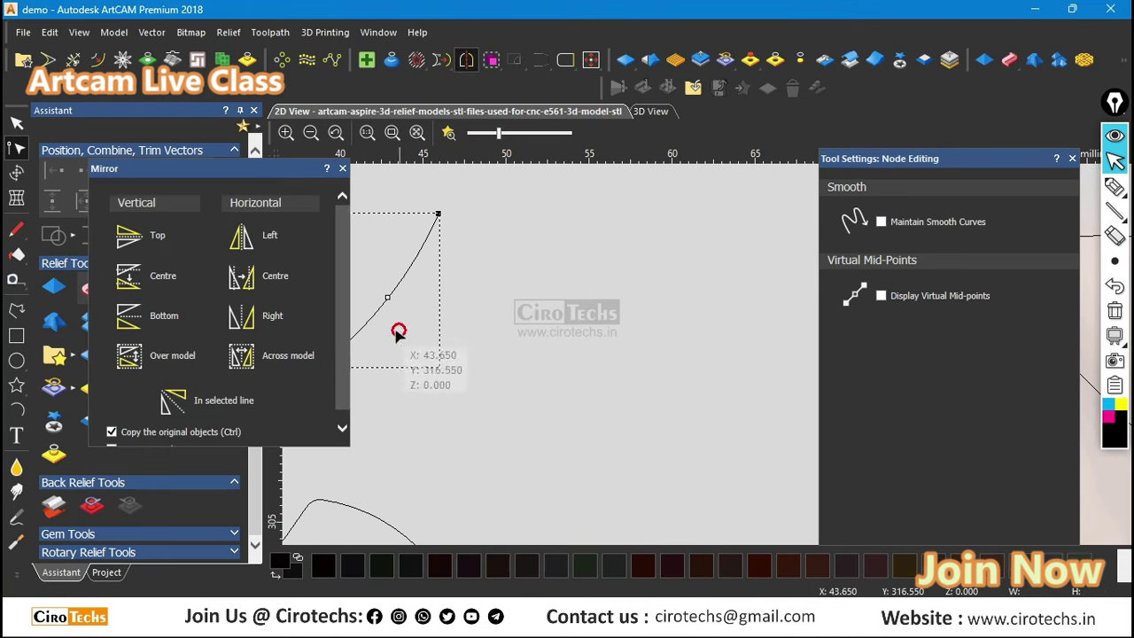
left_click(274, 319)
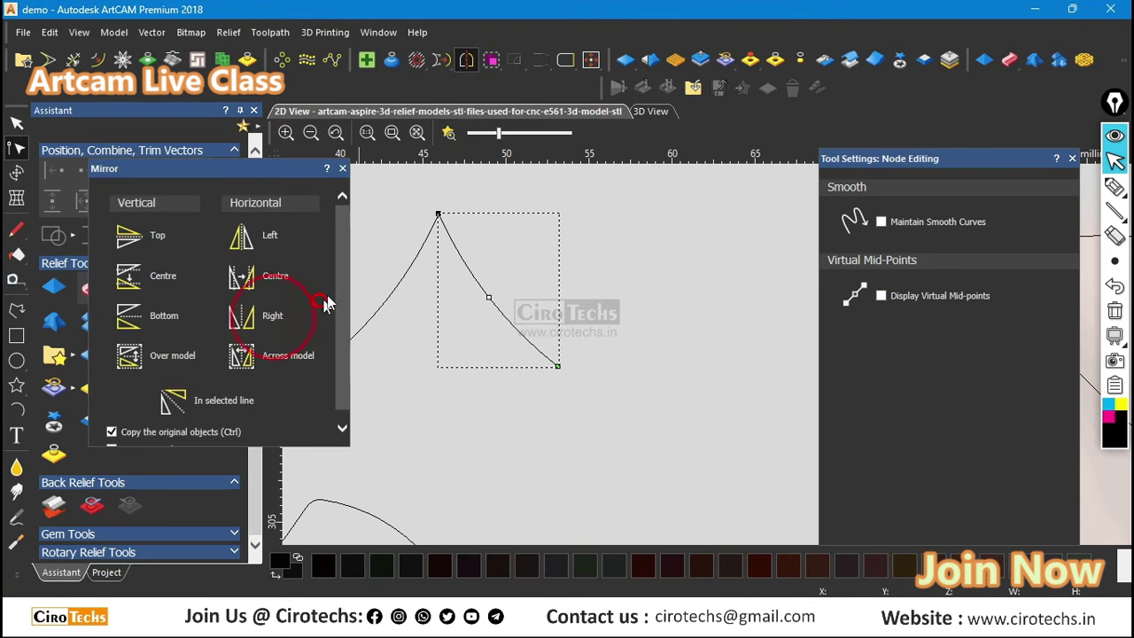
left_click(345, 170)
Step: Join the two mirrored curve halves at their shared peak into a single pointed profile
left_click(433, 232)
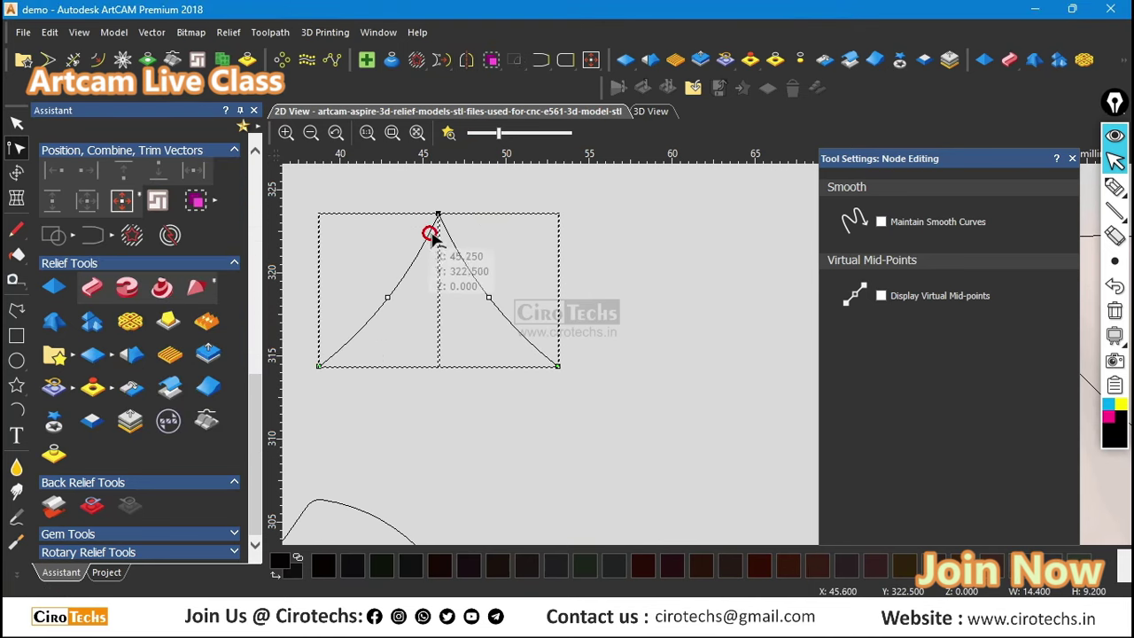
right_click(433, 233)
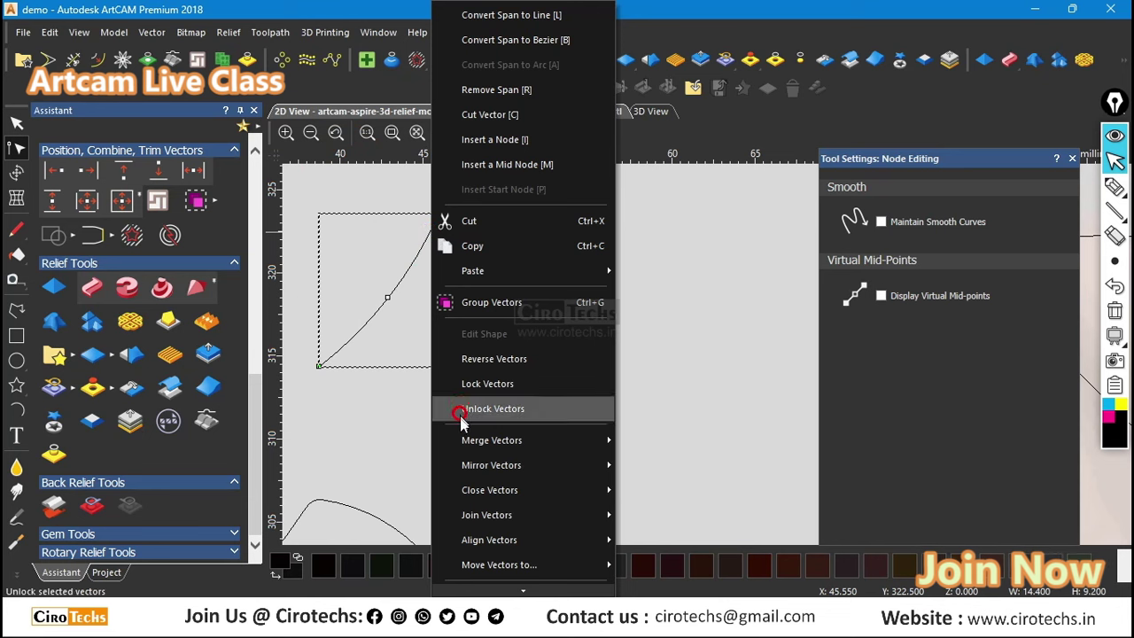
mouse_move(467, 518)
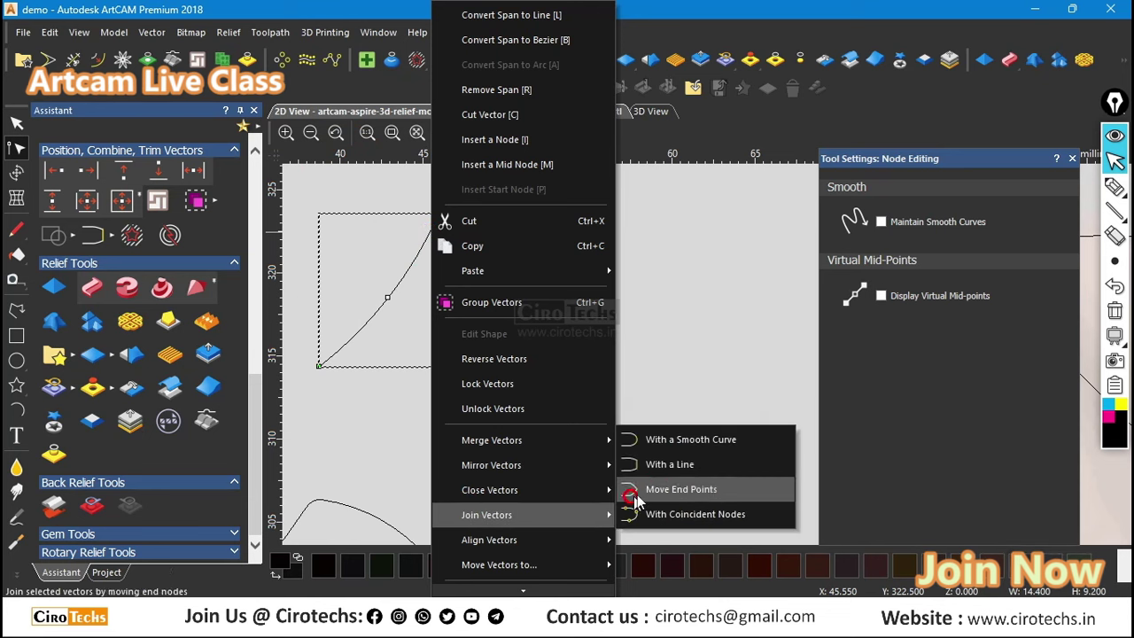
left_click(643, 434)
left_click(602, 363)
scroll(579, 340, "down", 1)
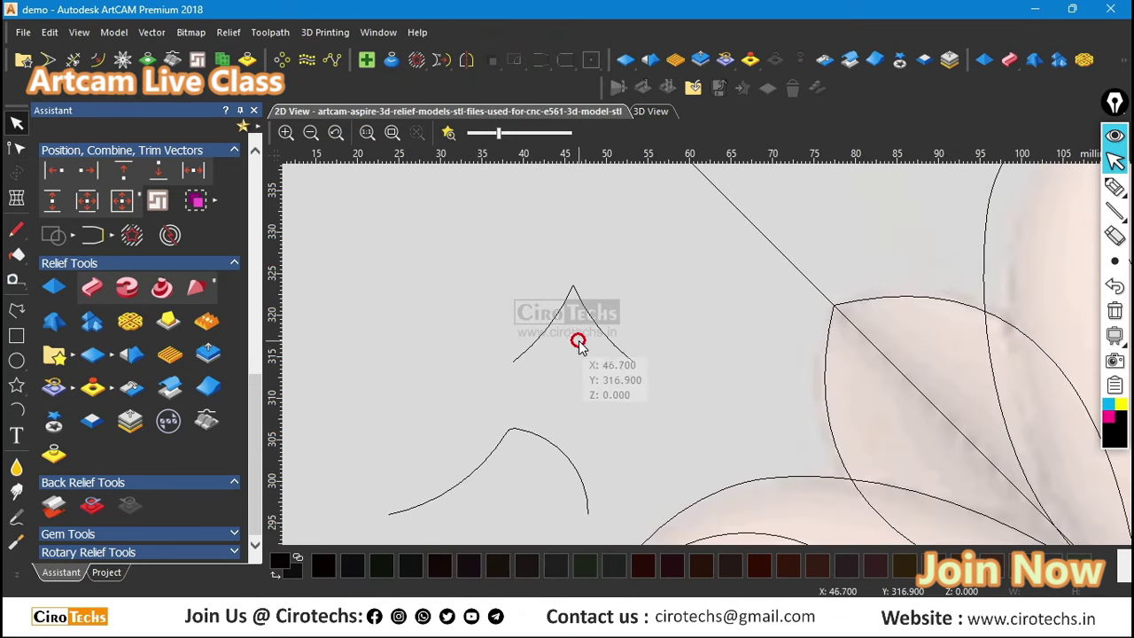
Step: Try a Two Rail Sweep along the bud's side curves with the pointed profile as cross section, and inspect its preview in 3D
left_click(601, 331)
scroll(572, 324, "down", 3)
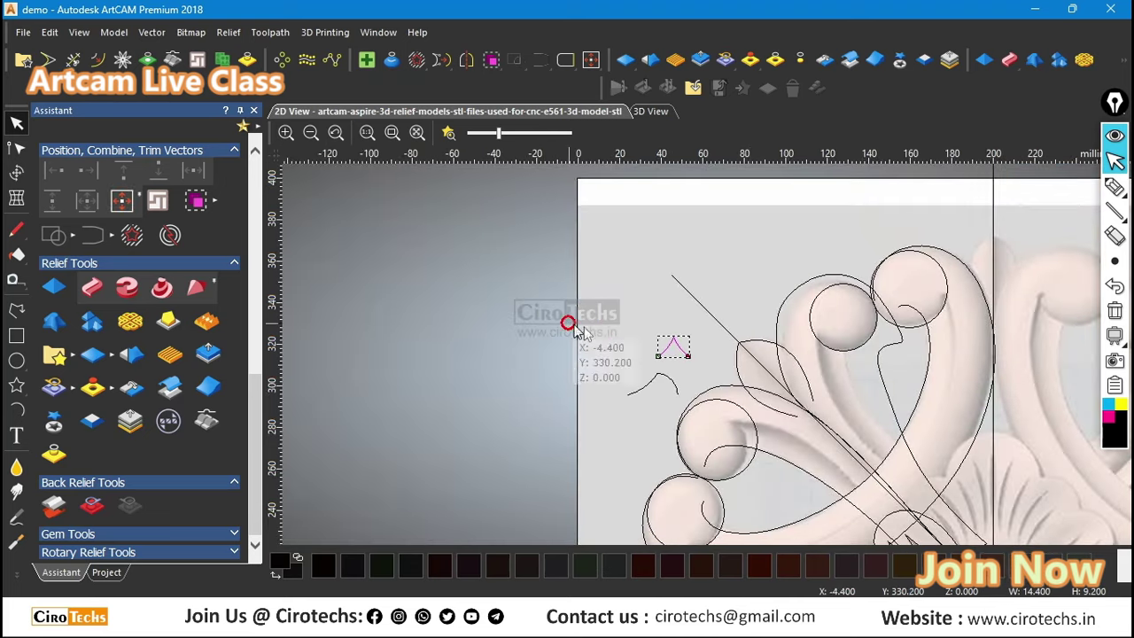
left_click(650, 111)
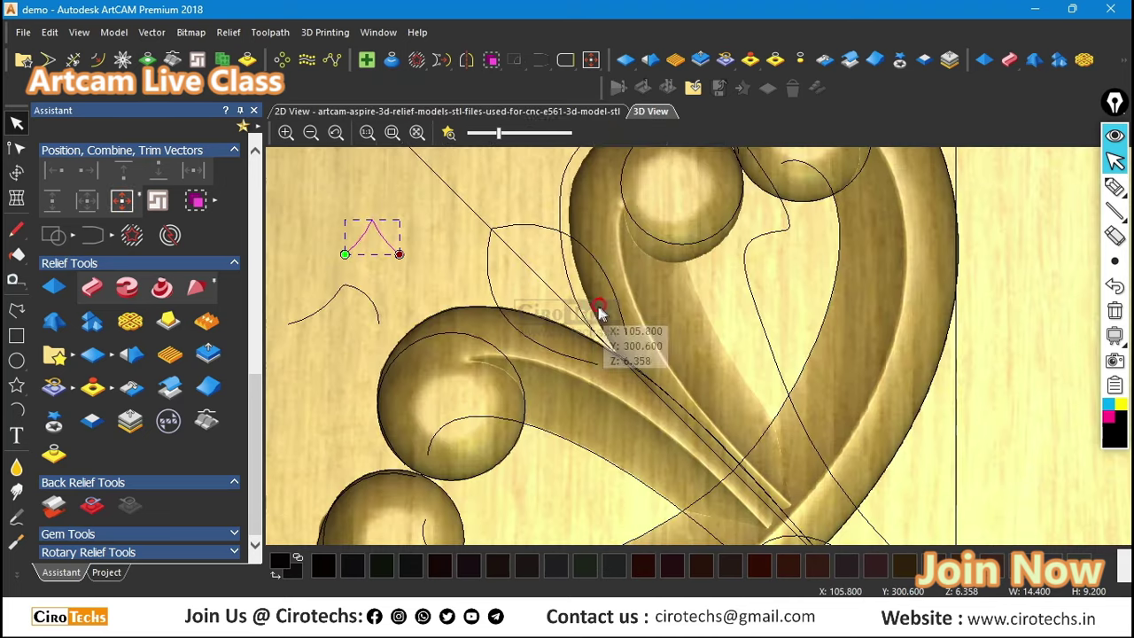
left_click(531, 227)
left_click(97, 289)
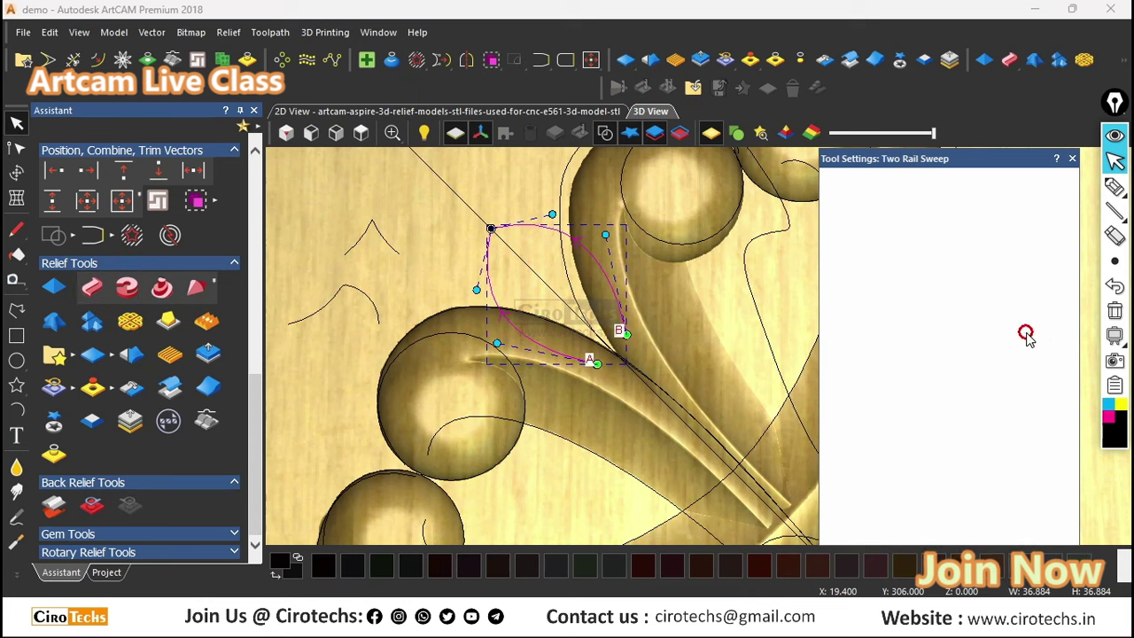
left_click(393, 248)
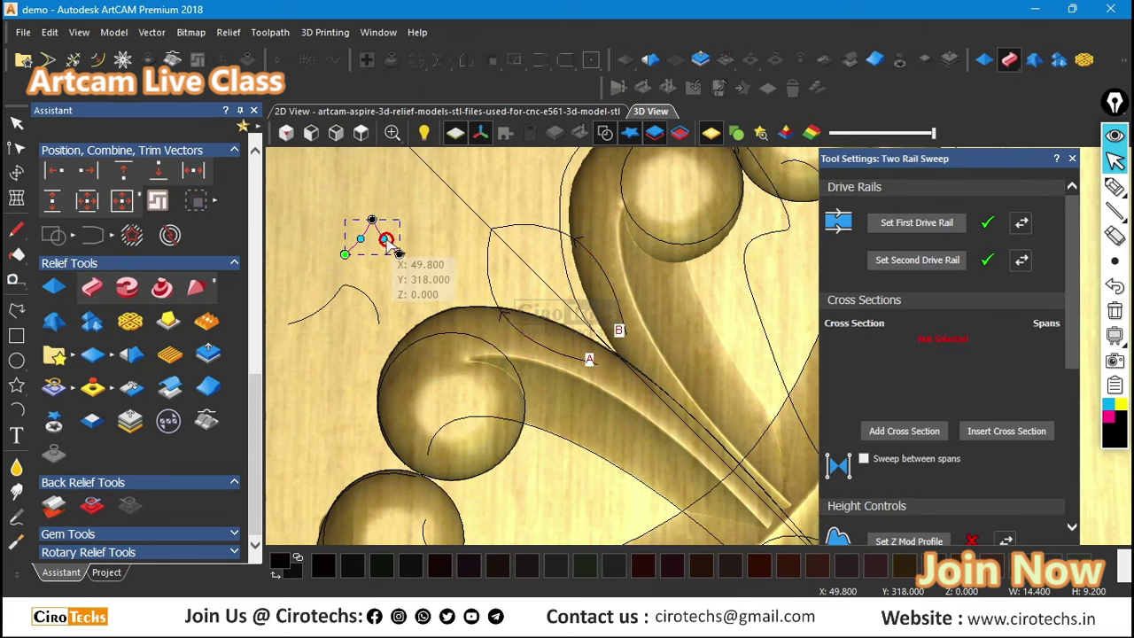
left_click(952, 356)
left_click(924, 431)
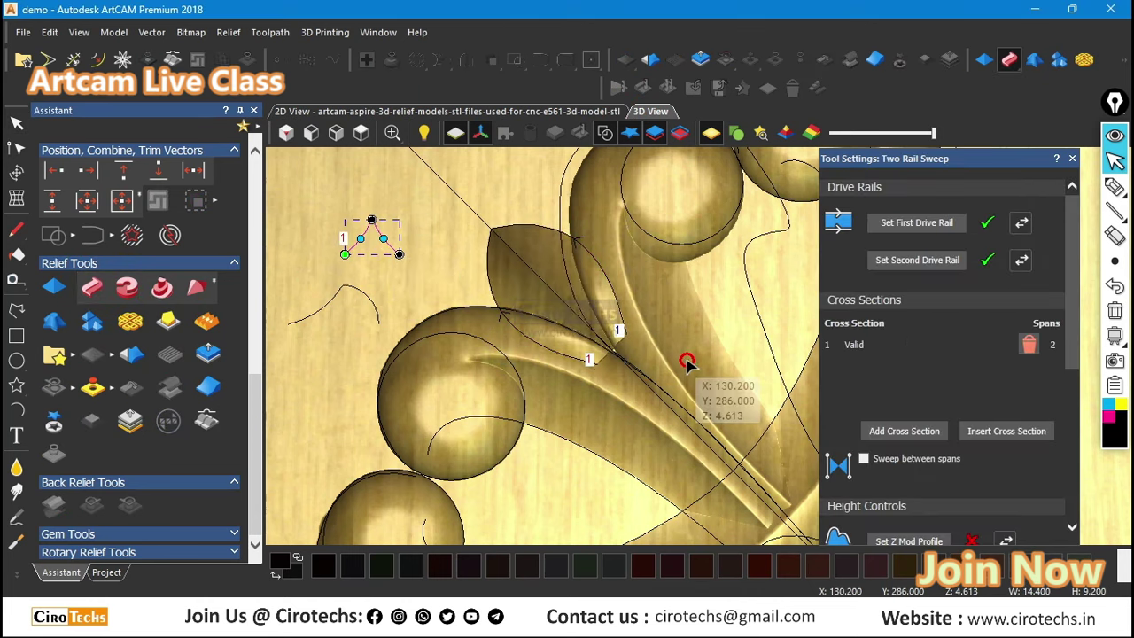
left_click_drag(683, 363, 528, 299)
key("Escape")
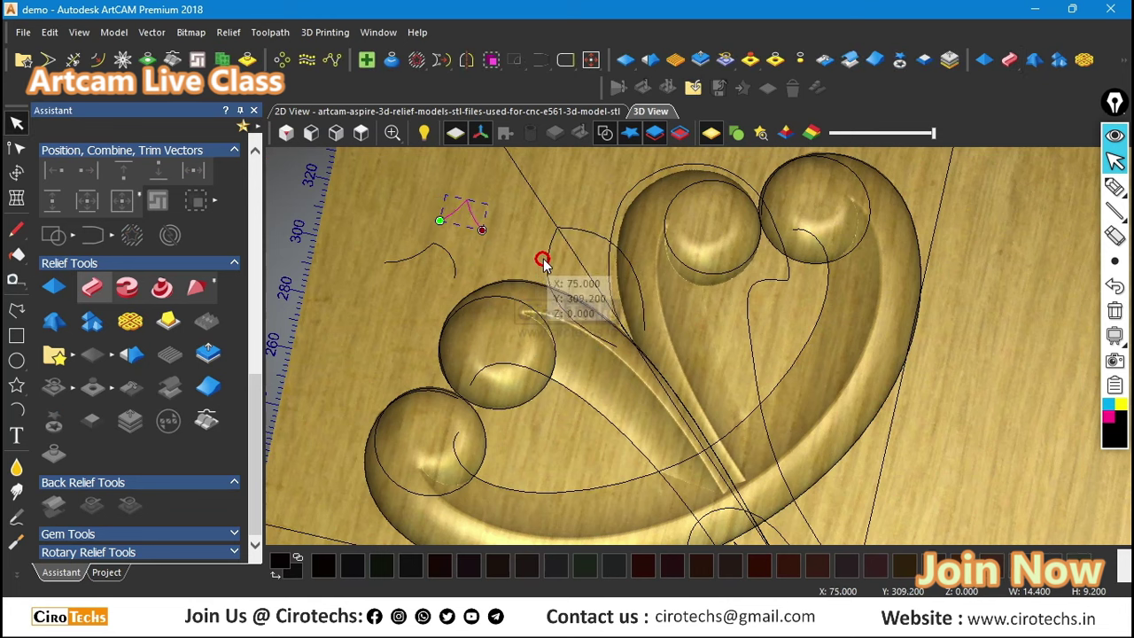
Step: Toggle the visibility of Relief Layer and Relief Layer 1 to compare which scrolls each holds, and examine the combined relief from several angles
left_click(106, 572)
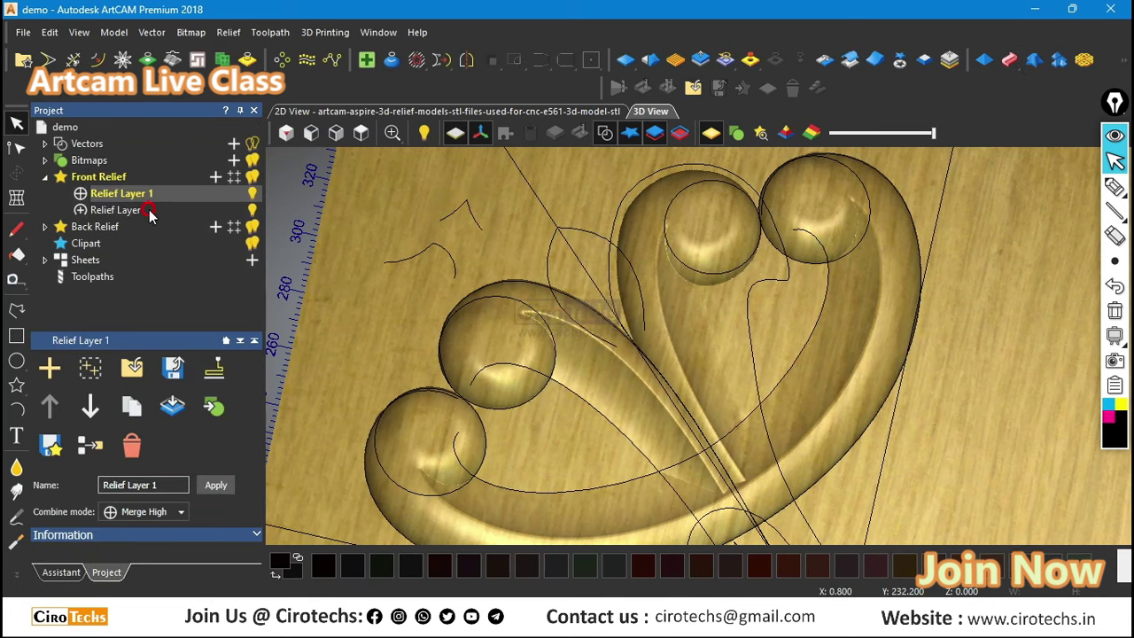
left_click(253, 209)
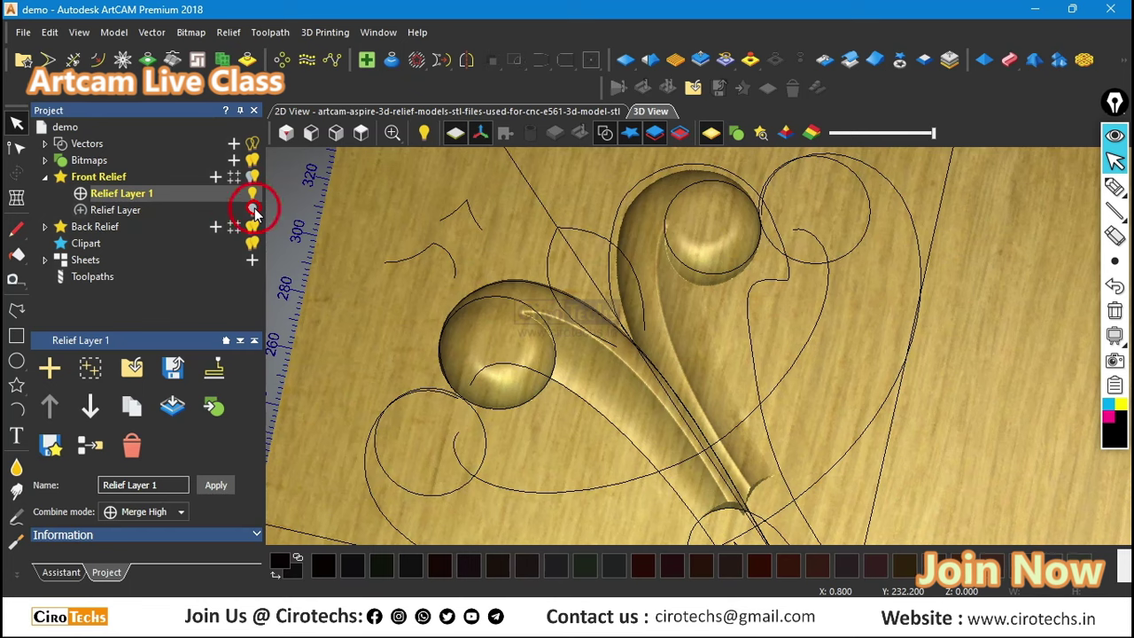
left_click(252, 193)
left_click(253, 193)
left_click(253, 194)
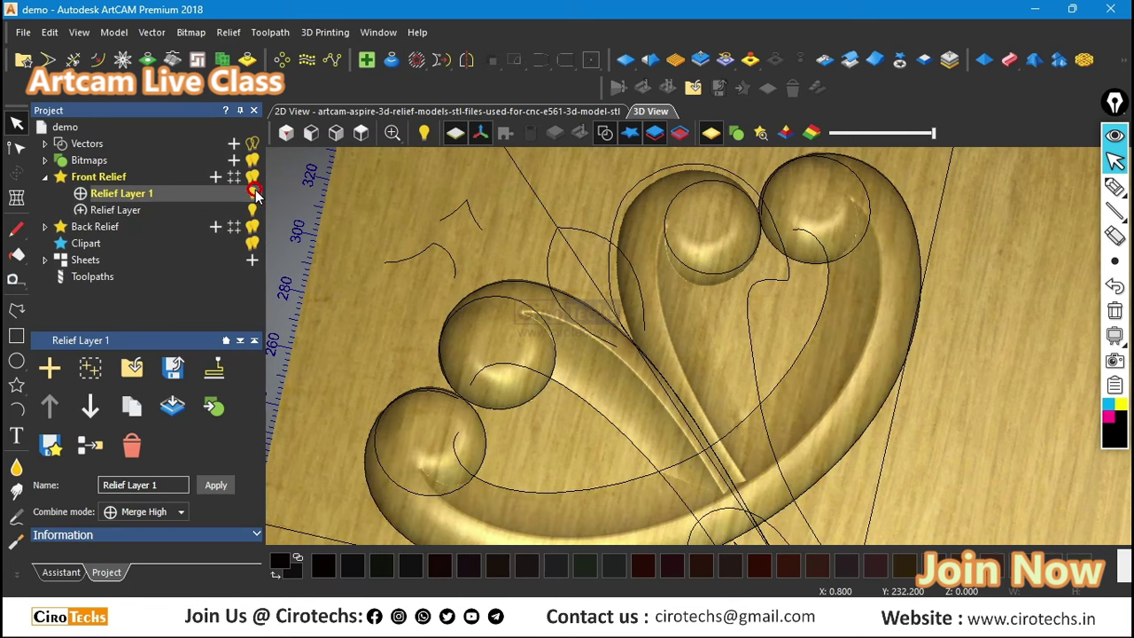
left_click_drag(553, 285, 603, 363)
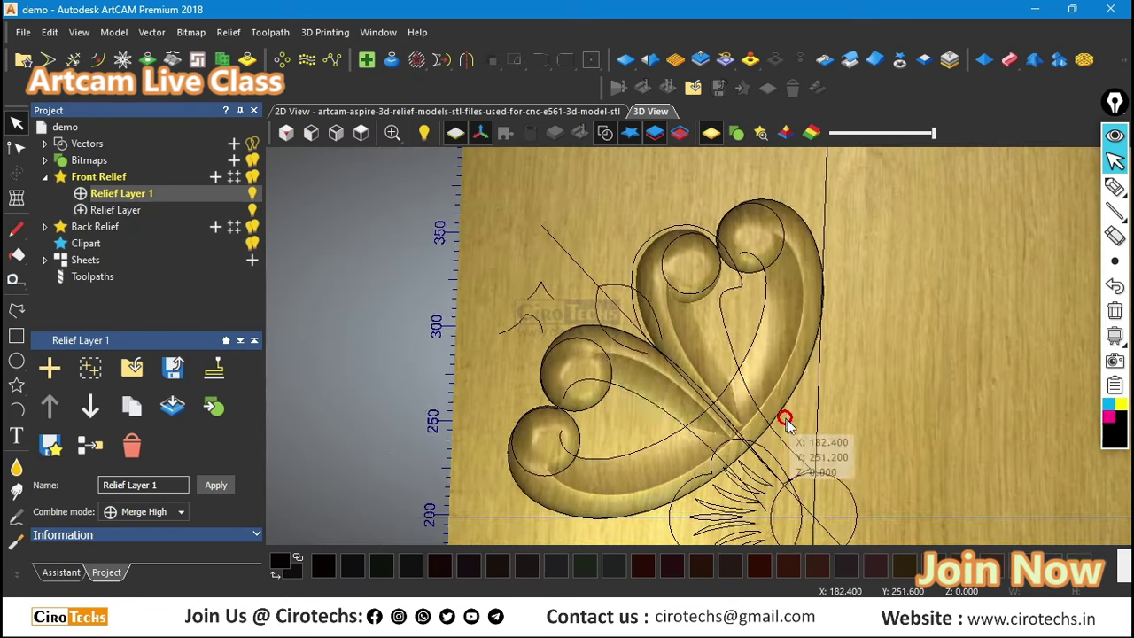
scroll(786, 422, "up", 3)
left_click_drag(790, 425, 735, 304)
scroll(620, 350, "down", 5)
scroll(806, 283, "up", 3)
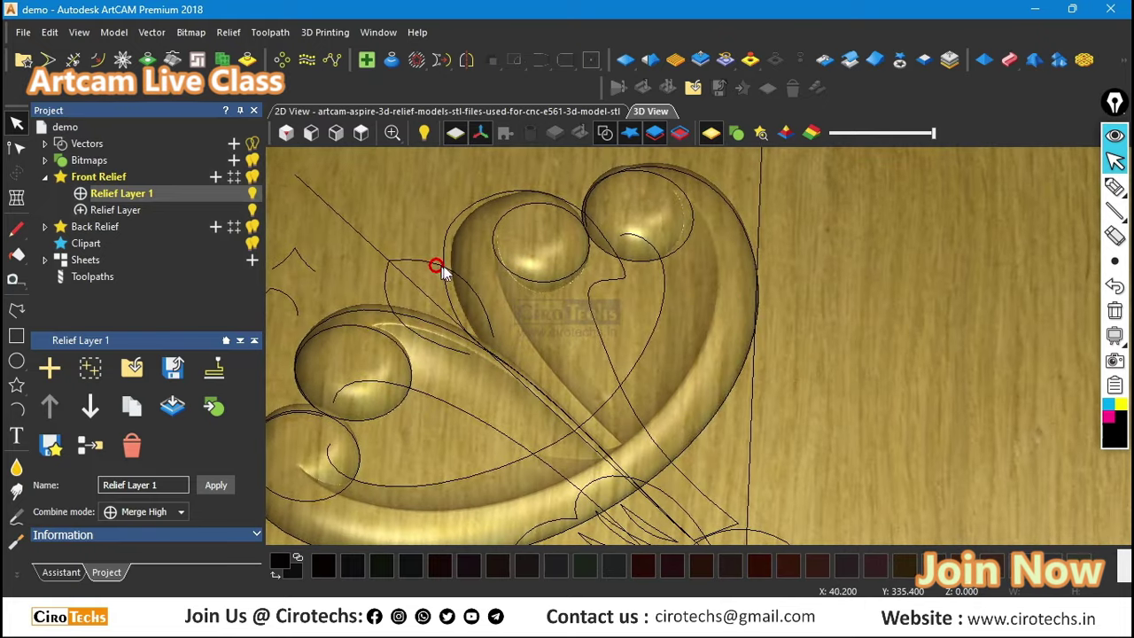
Step: Try scaling Relief Layer 1 to a height of about 87 mm in the Scale Relief preview, and discard the change
left_click(700, 60)
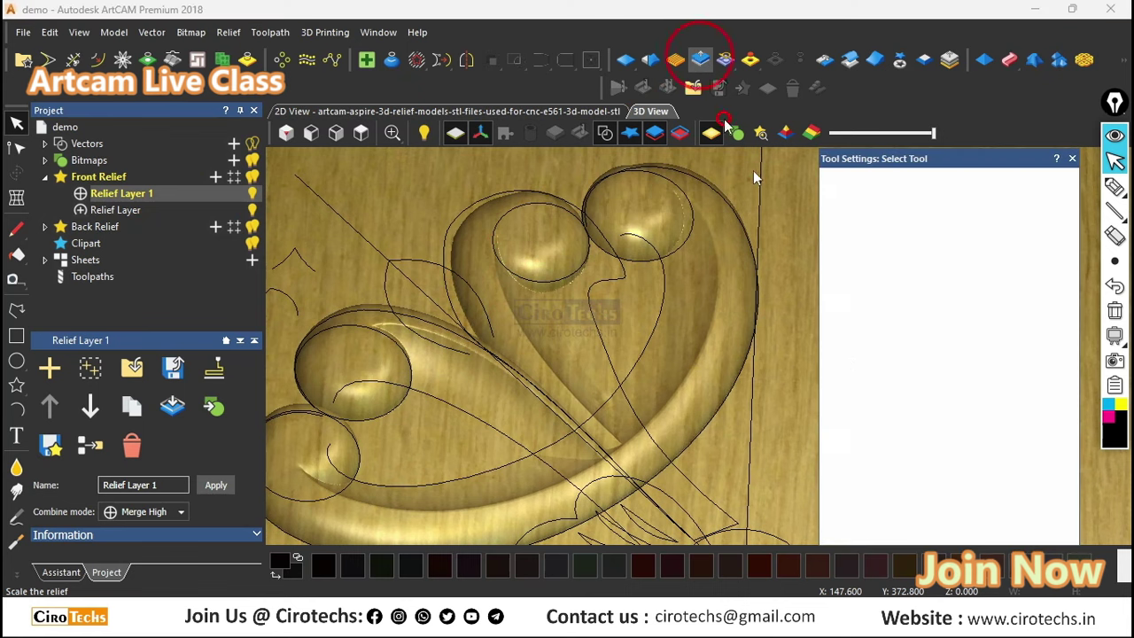
scroll(499, 262, "down", 3)
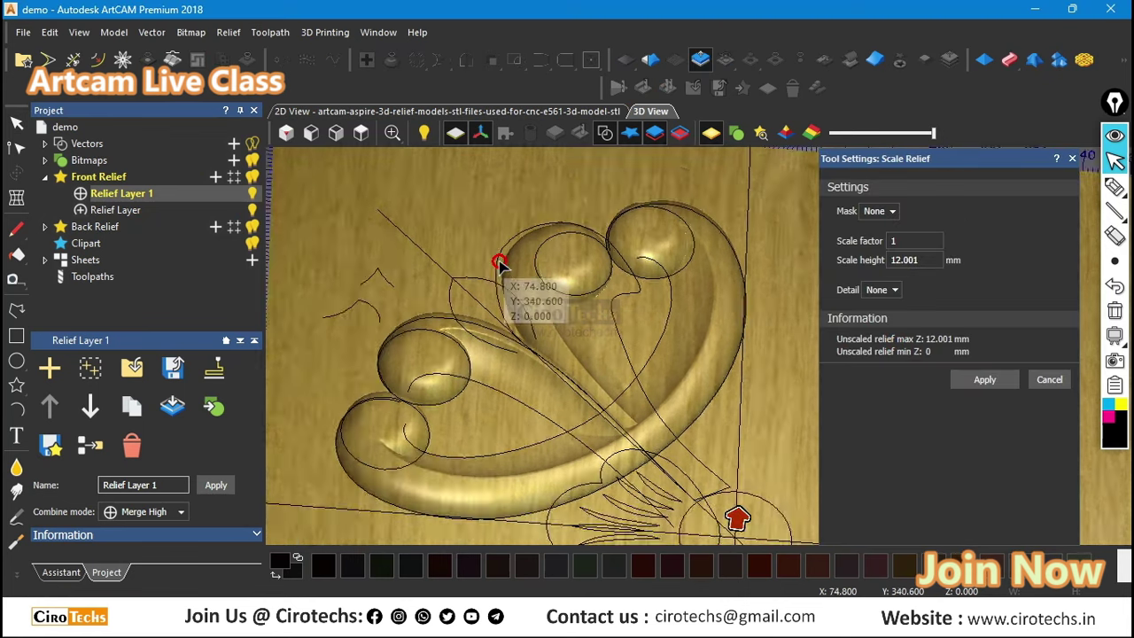
left_click_drag(723, 456, 736, 400)
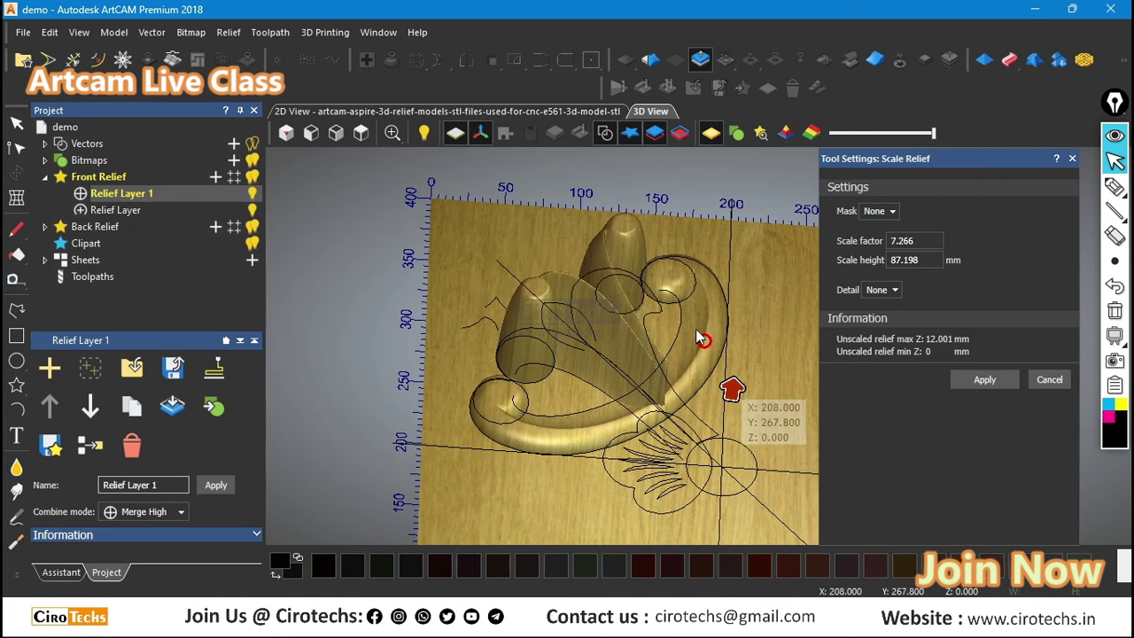
key("ctrl+z")
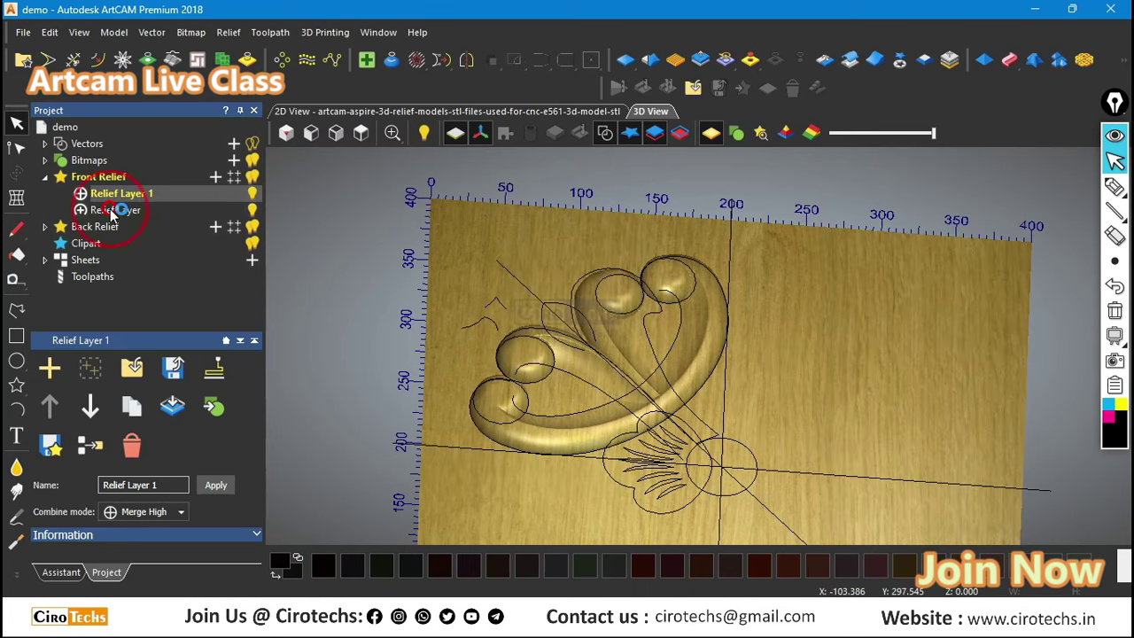
Step: Try scaling the Relief Layer with the outer scrolls to a height of about 73 mm in the preview, and discard the change
left_click(148, 211)
left_click(697, 57)
left_click(700, 281)
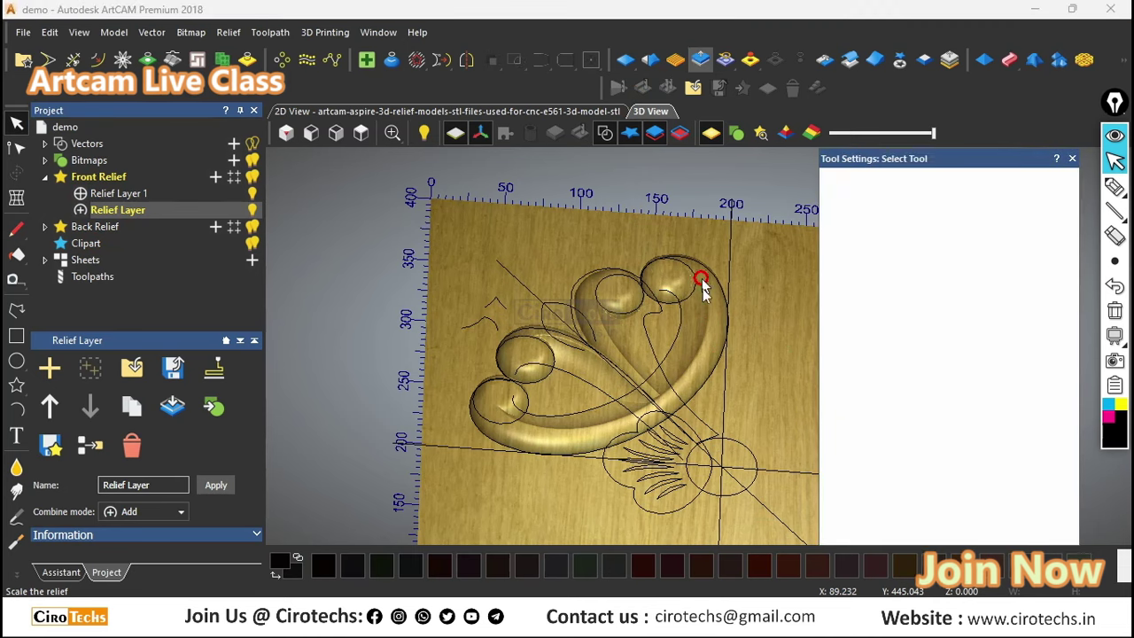
left_click_drag(725, 453, 737, 415)
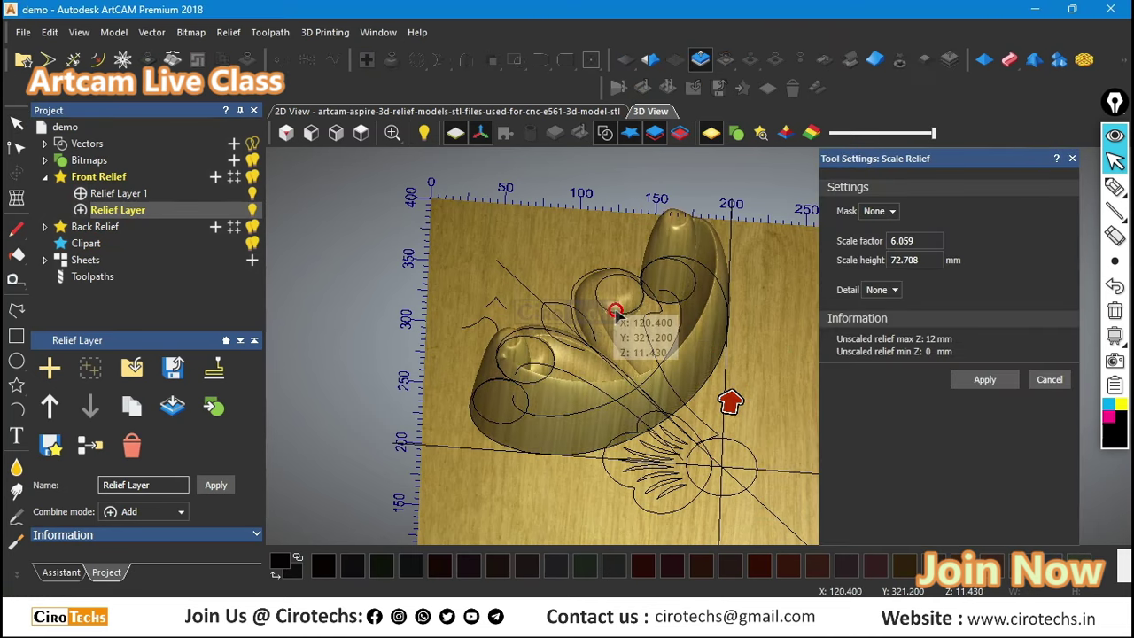
key("ctrl+z")
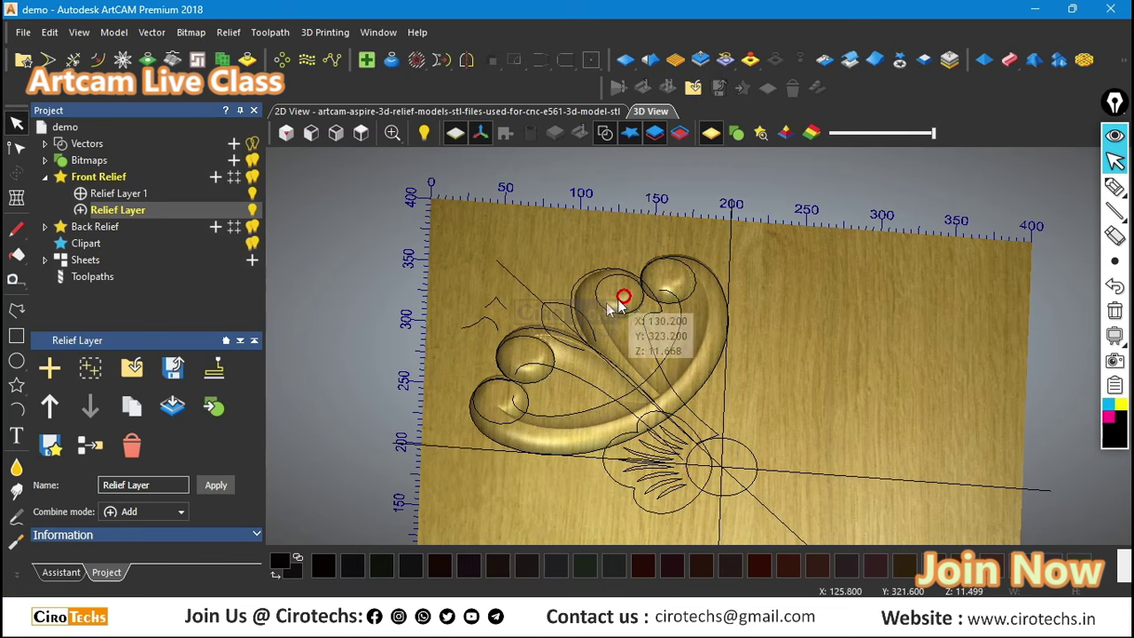
Step: Make Relief Layer 1 the active front relief layer
scroll(742, 334, "up", 2)
middle_click_drag(742, 336, 786, 397)
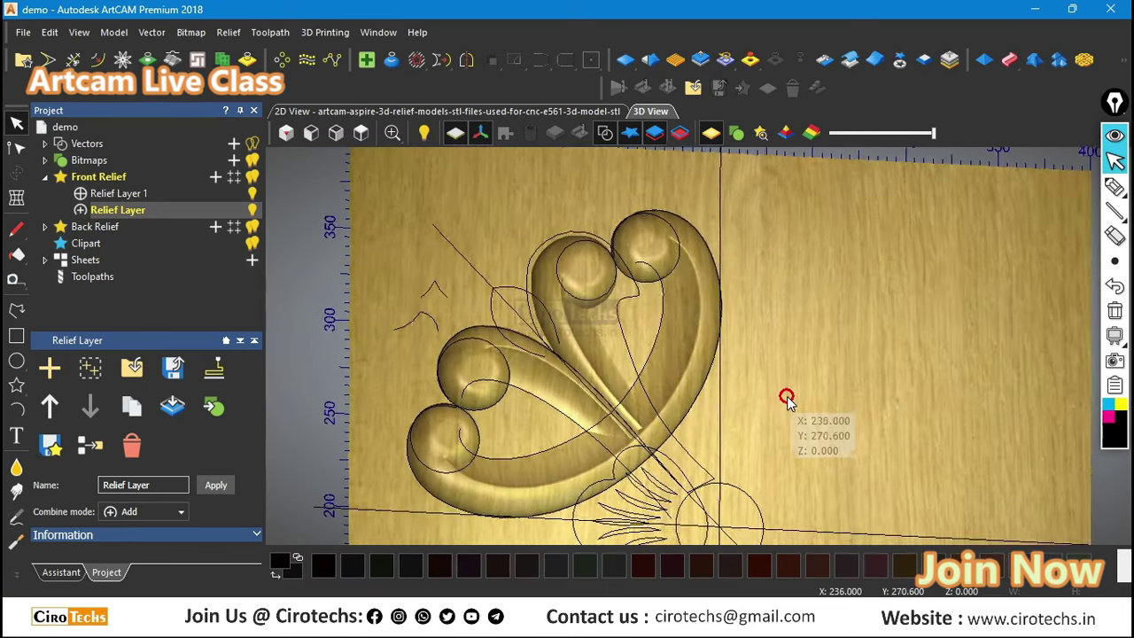
middle_click_drag(769, 336, 691, 301)
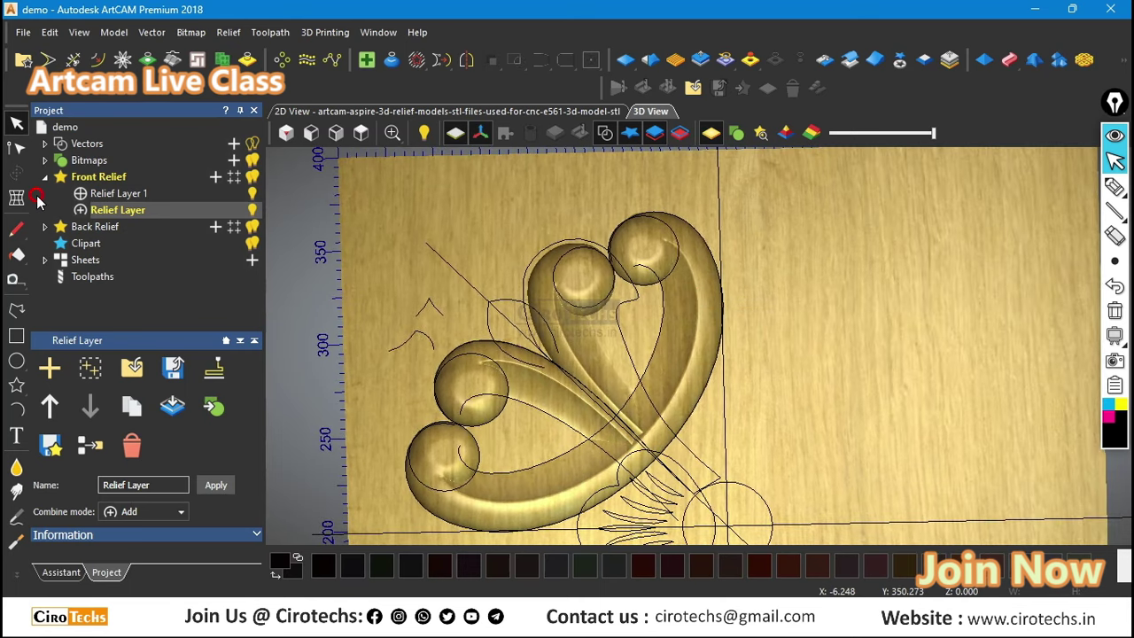
left_click(112, 213)
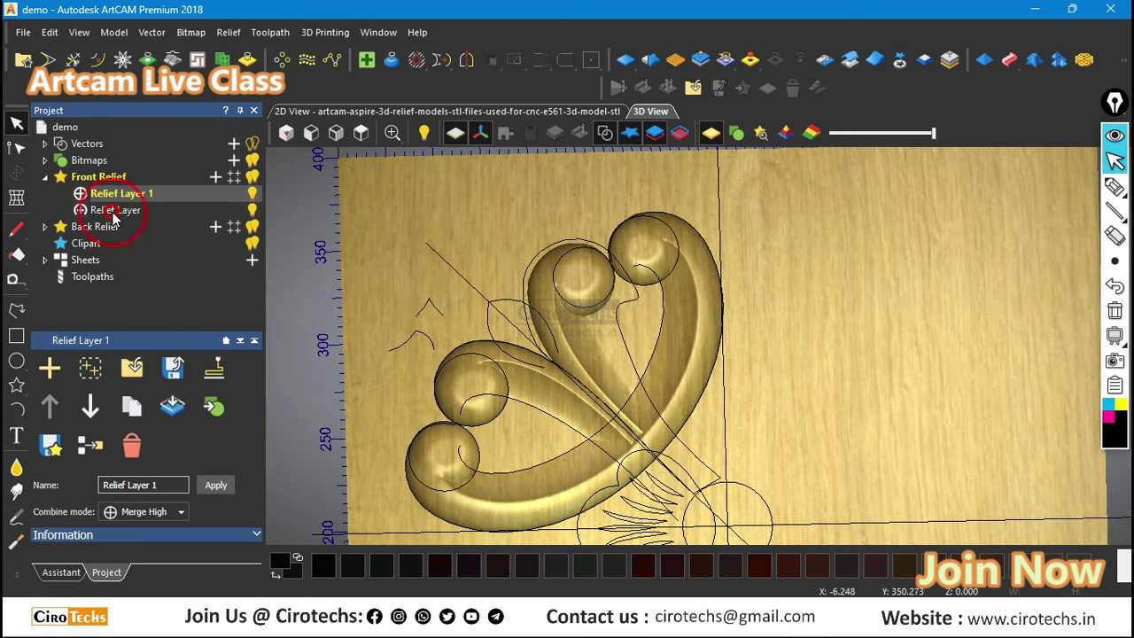
Step: Merge the visible front relief layers into a new combined layer and select that layer
left_click(115, 210)
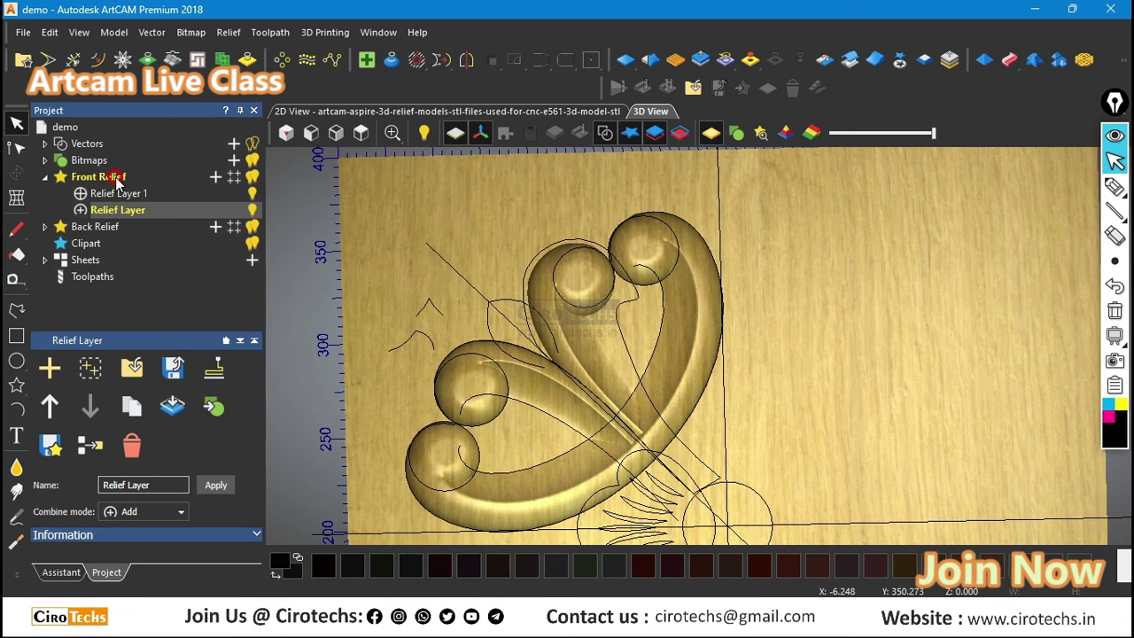
left_click(107, 180)
right_click(107, 180)
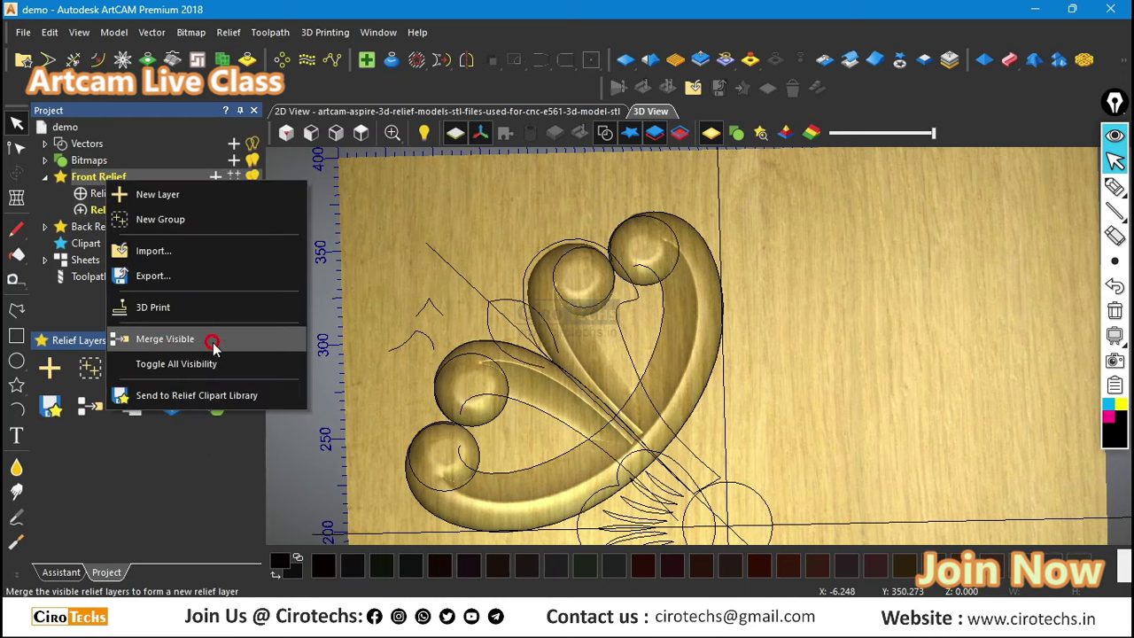
left_click(298, 180)
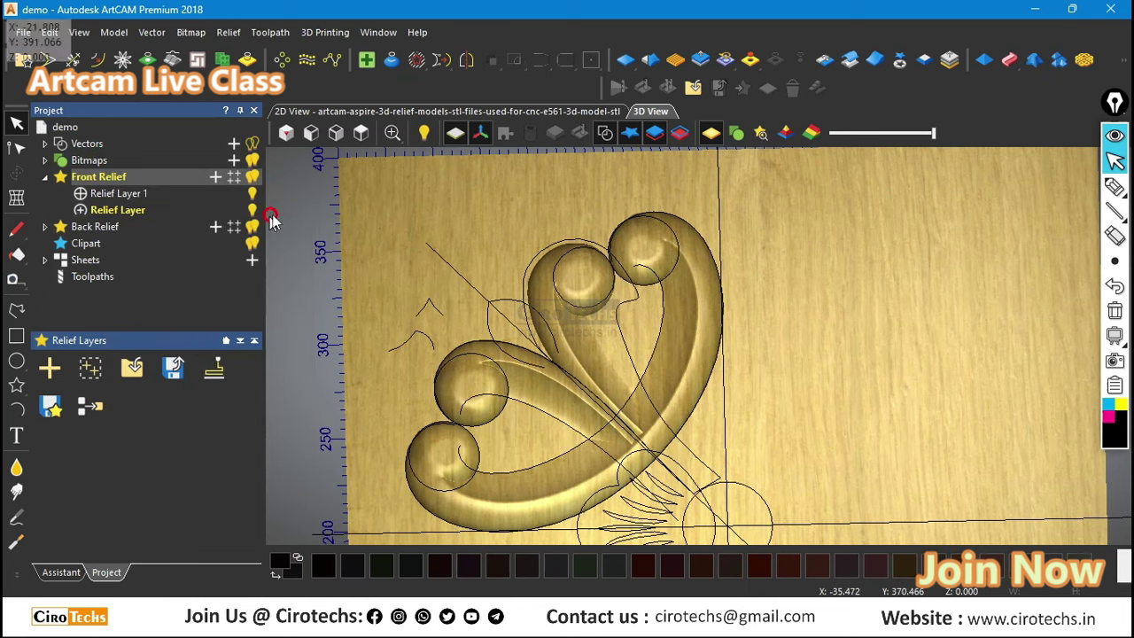
right_click(121, 177)
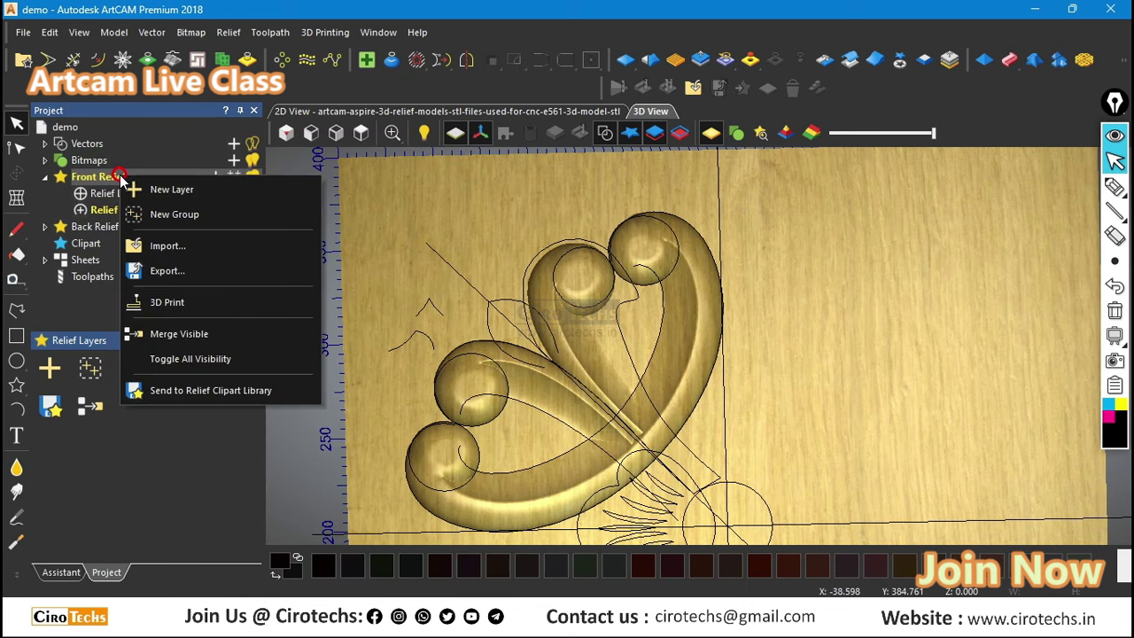
left_click(166, 333)
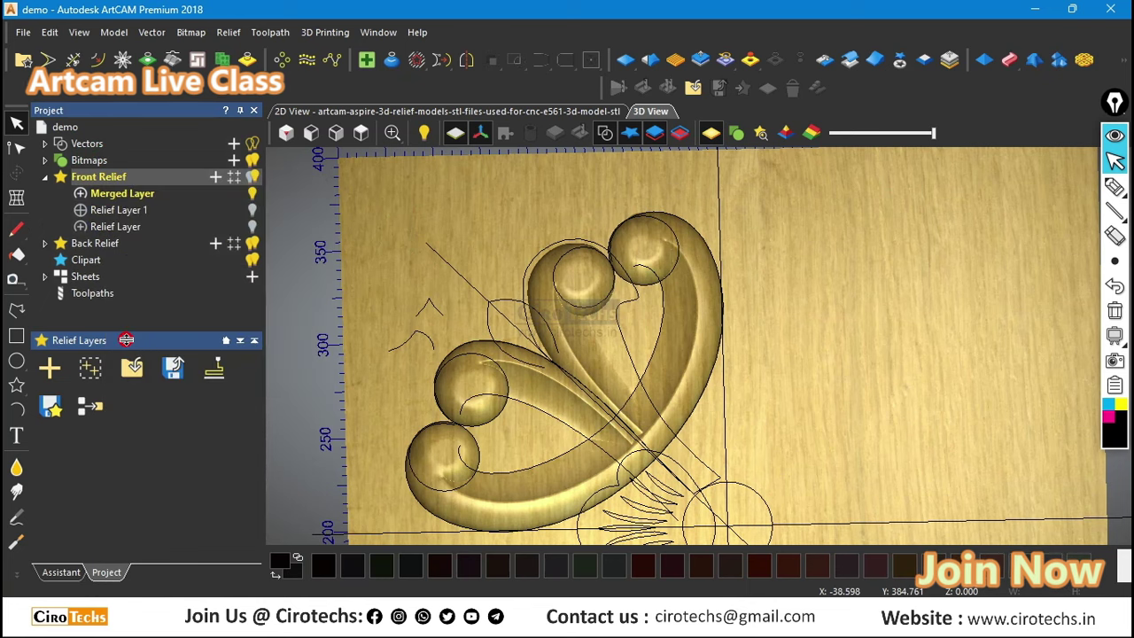
left_click(144, 194)
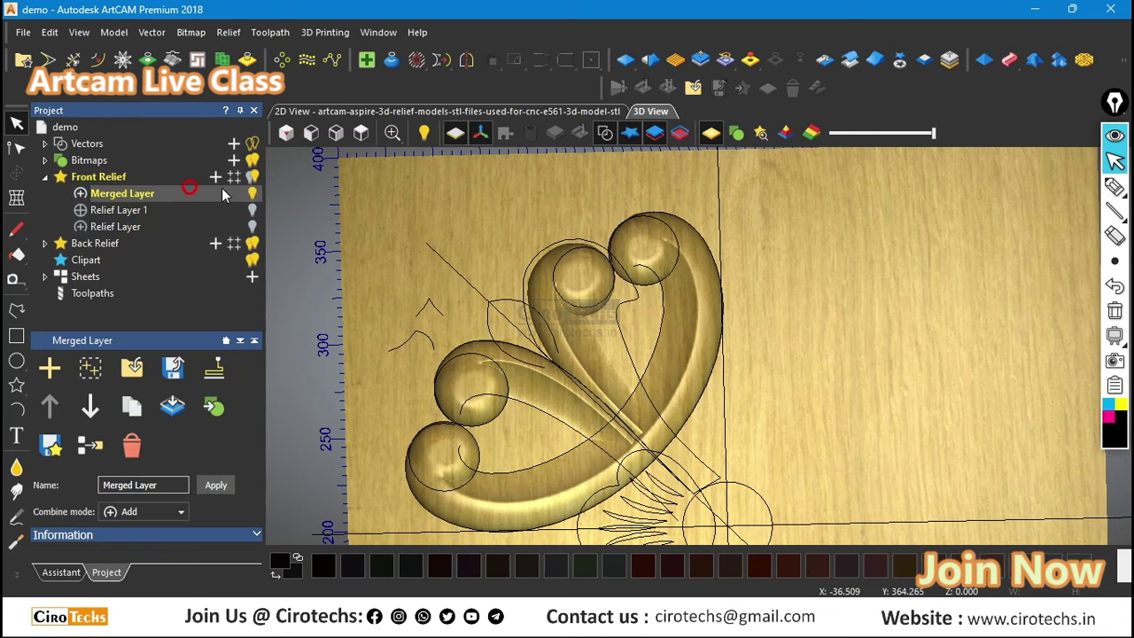
Step: Open Scale Relief for the merged layer, close it, and examine the merged scrolls from several angles
left_click(700, 62)
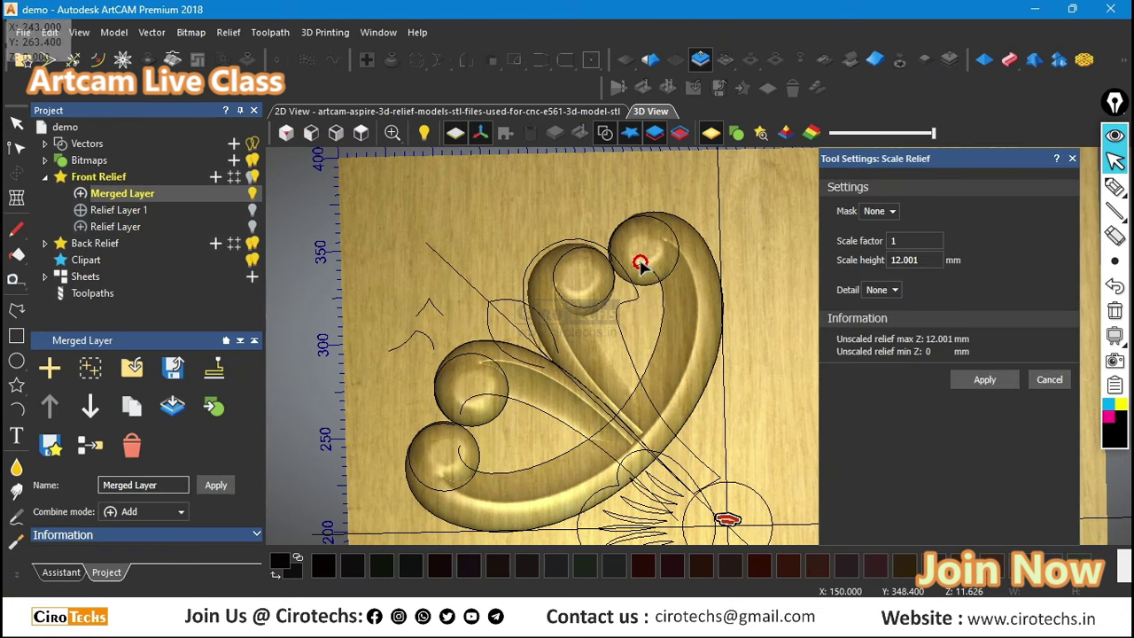
left_click_drag(640, 264, 696, 392)
key("Return")
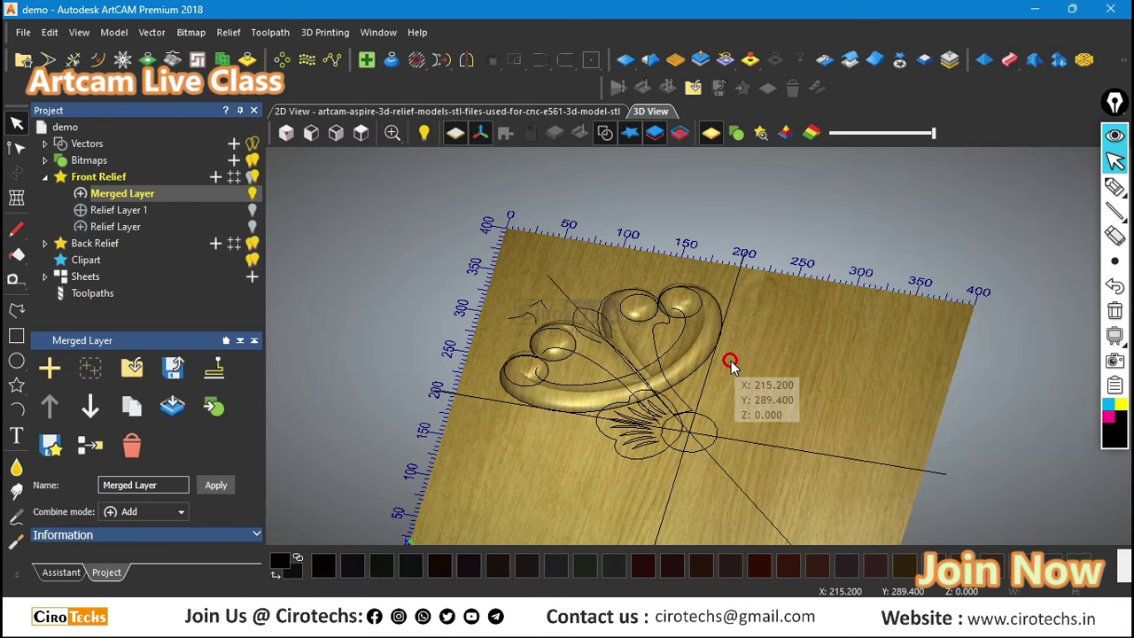
left_click_drag(622, 346, 710, 339)
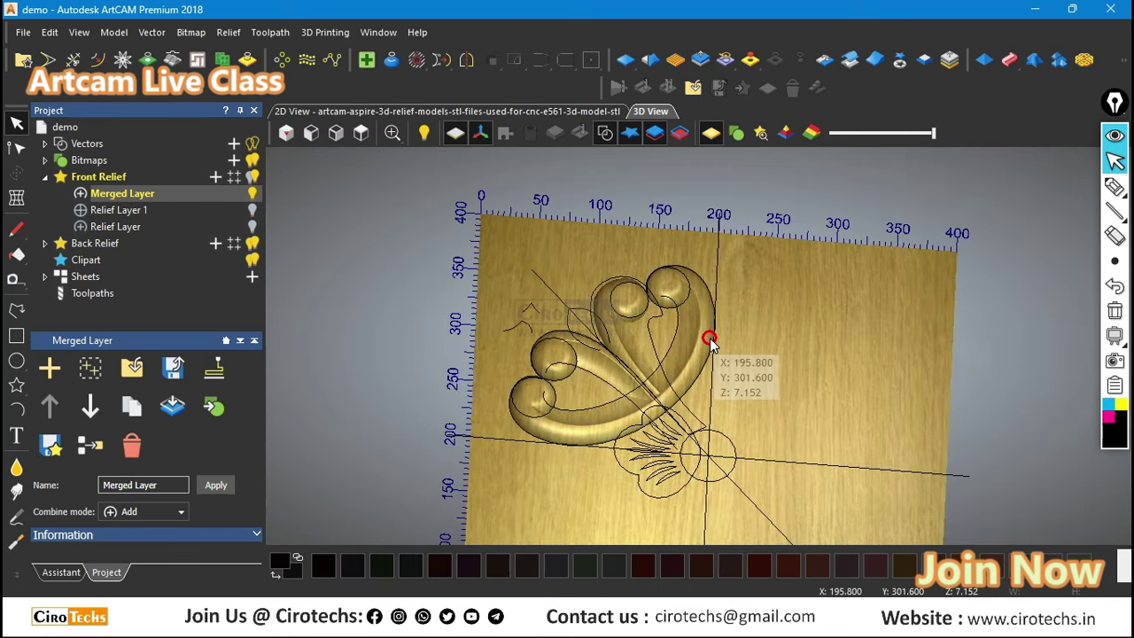
scroll(673, 328, "up", 5)
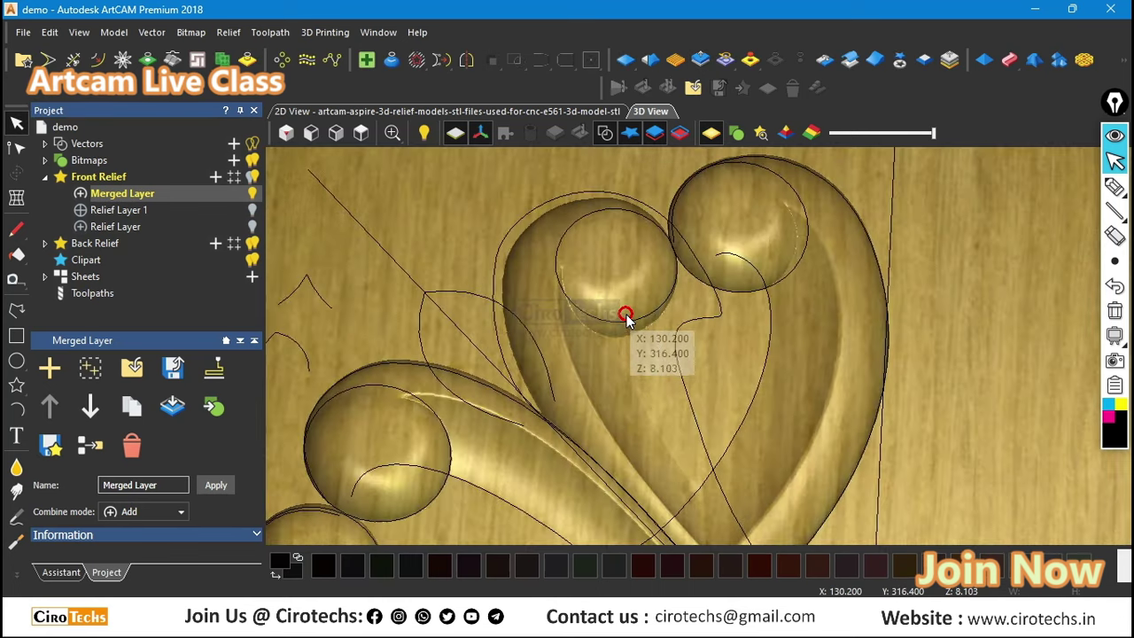
Step: Try a Two Rail Sweep between the bud's two curves with the pointed profile as cross section, combined as Merge High
key("F2")
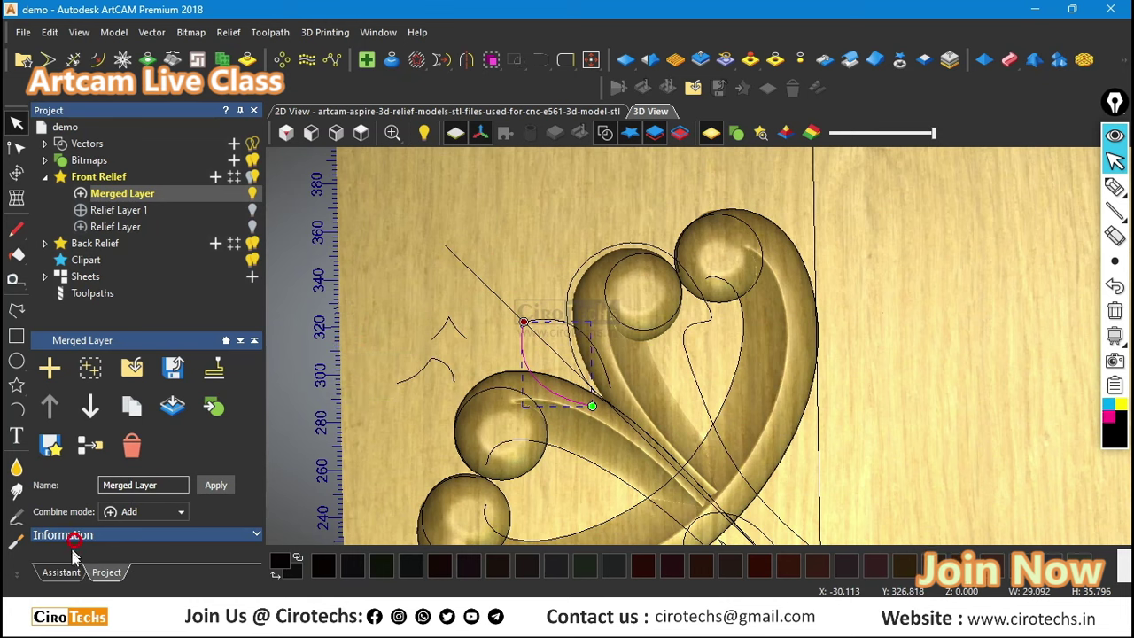
left_click(58, 573)
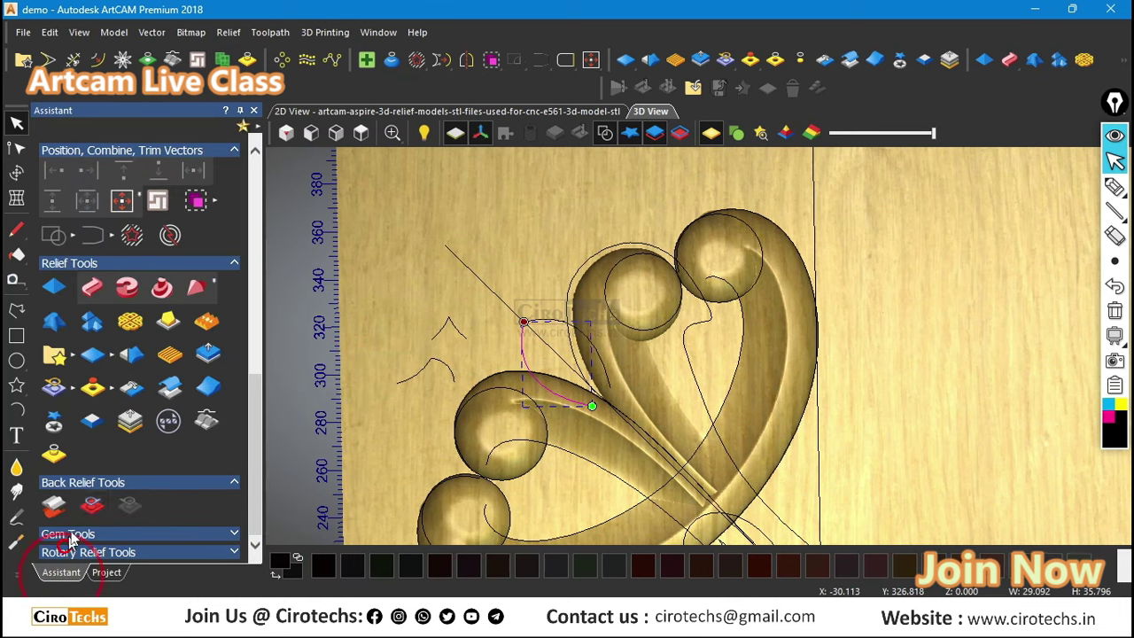
left_click(93, 284)
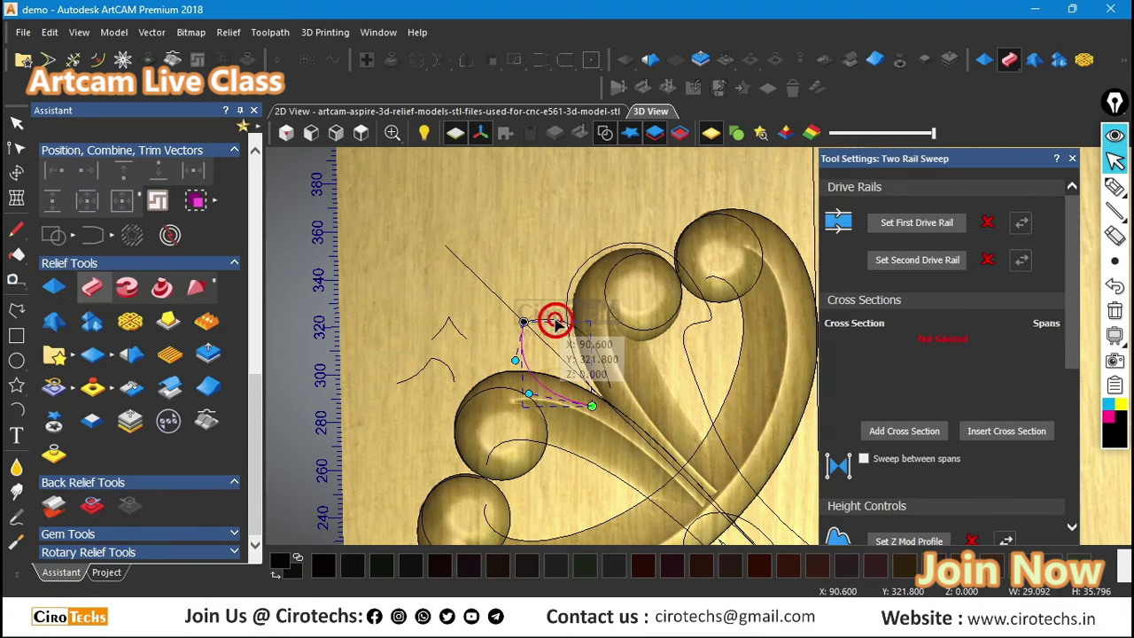
left_click(556, 320, "shift")
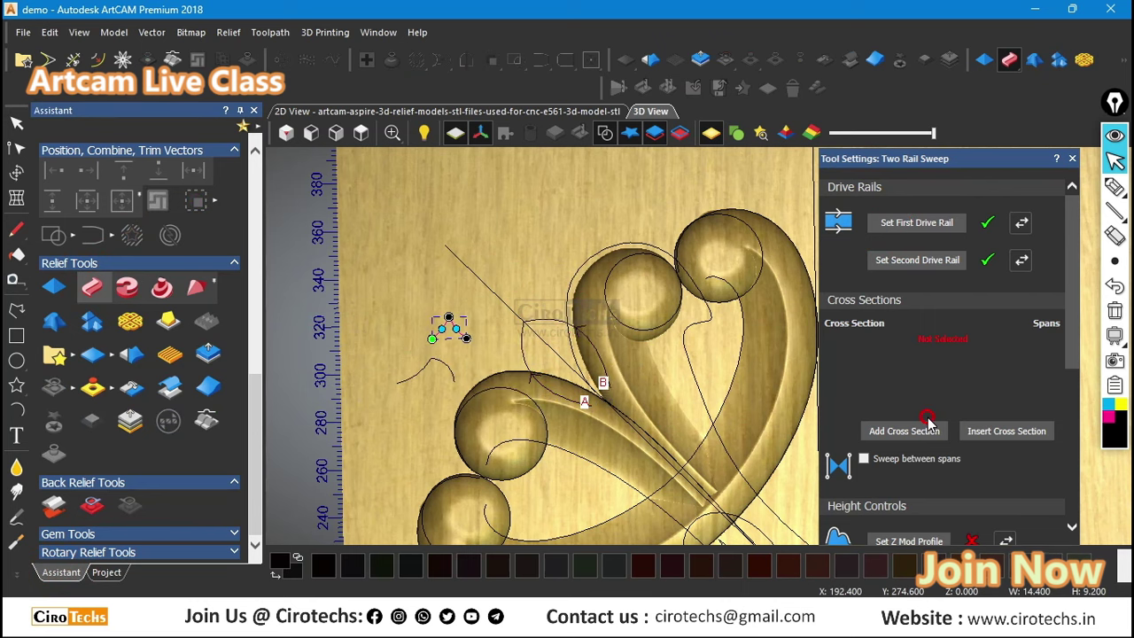
left_click(903, 430)
scroll(656, 319, "up", 5)
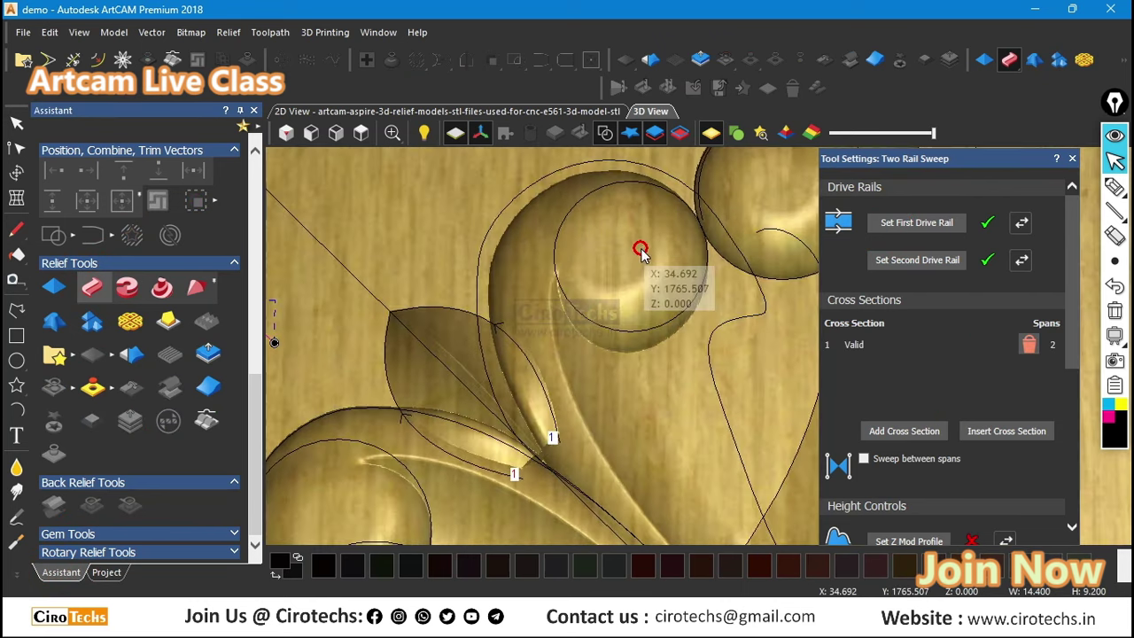
scroll(642, 244, "down", 5)
scroll(943, 381, "down", 5)
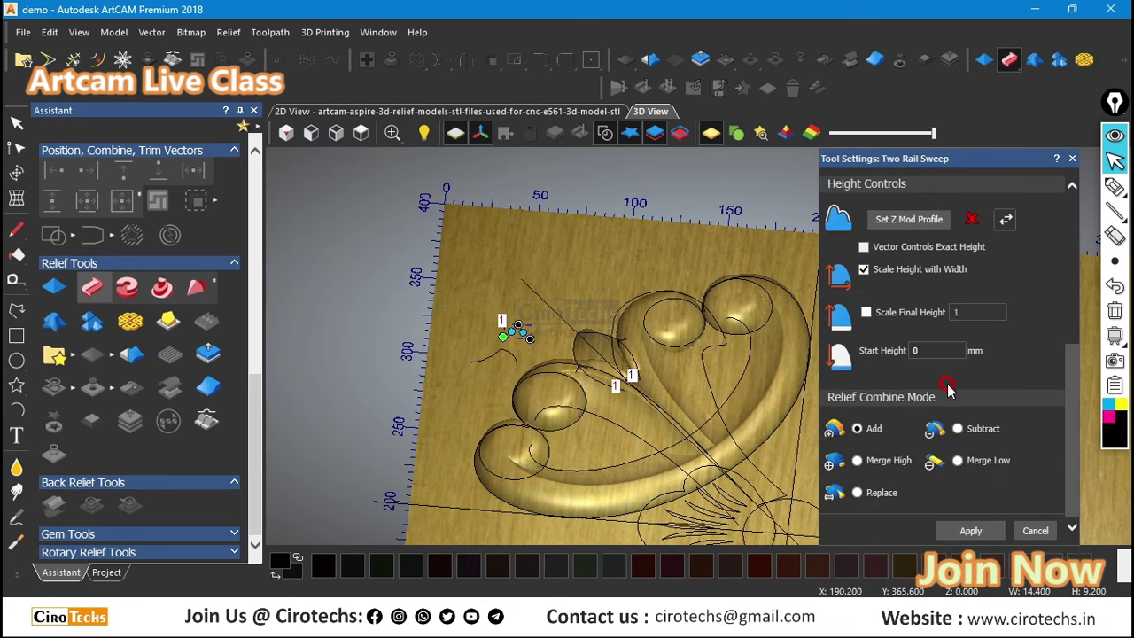
scroll(711, 365, "up", 8)
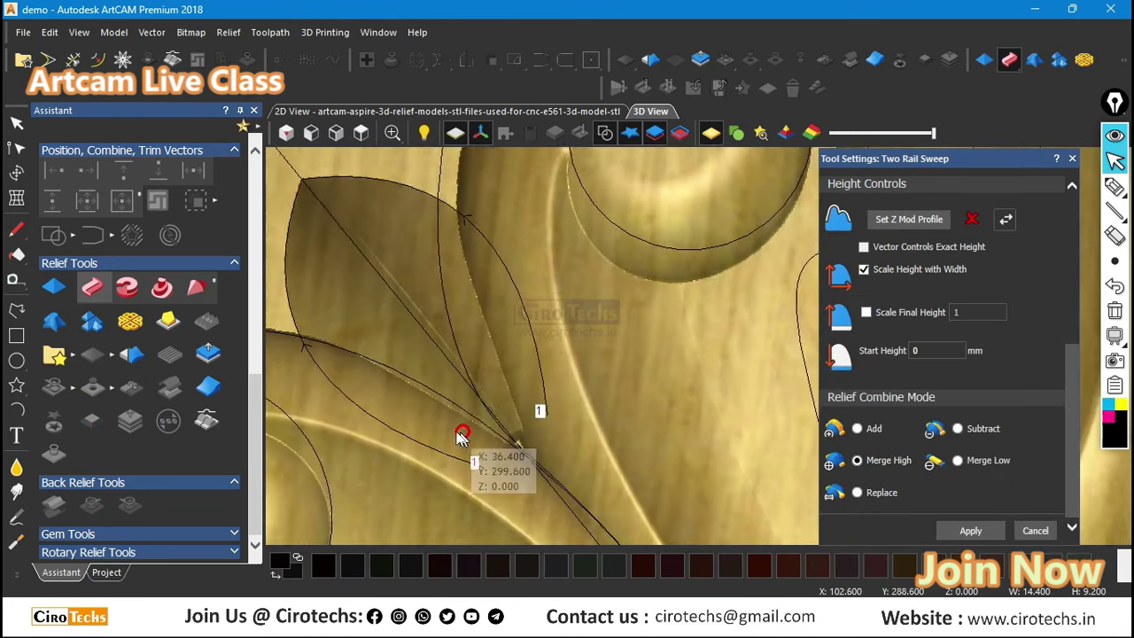
Step: Extend the inner ends of both bud rails toward the point where the inner scrolls meet, and examine the sweep preview
left_click(360, 133)
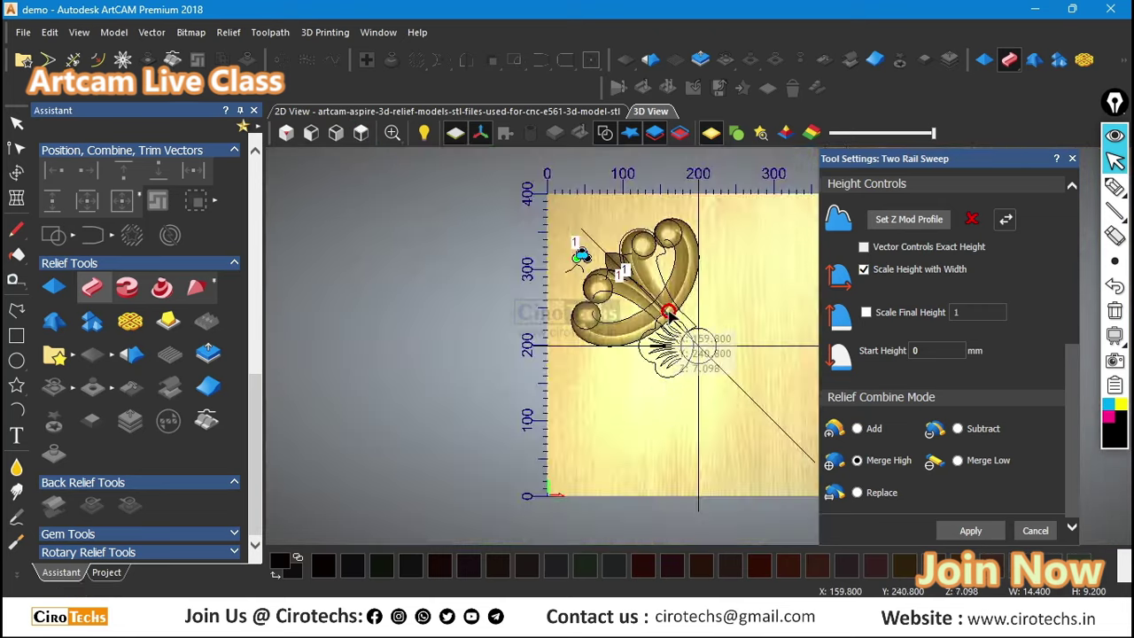
scroll(671, 314, "up", 10)
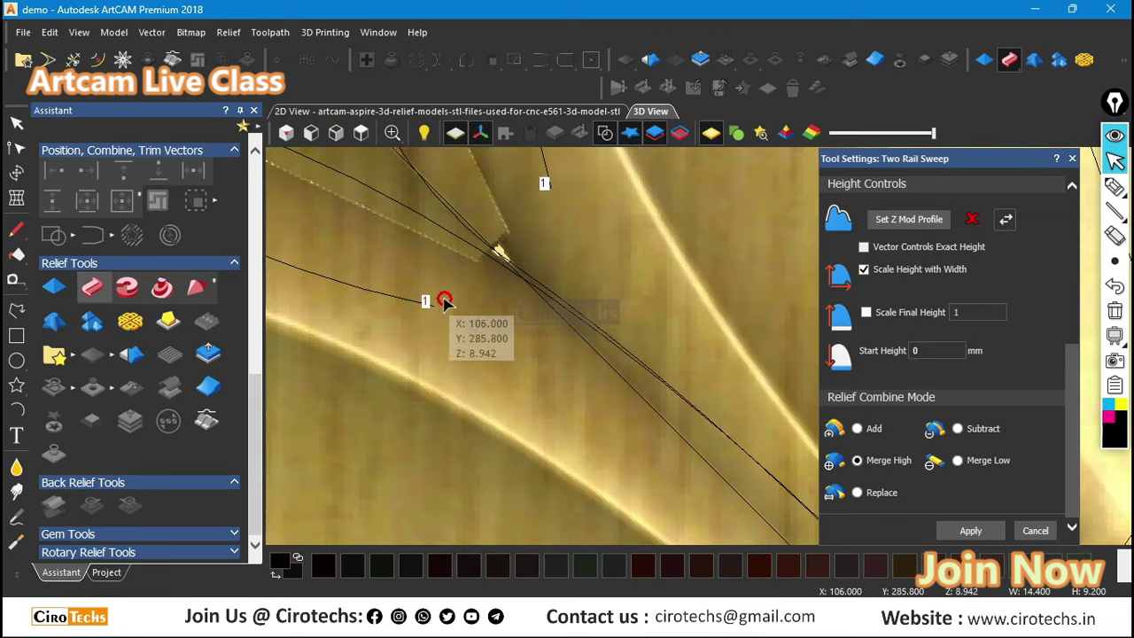
left_click_drag(433, 306, 492, 341)
left_click(549, 171)
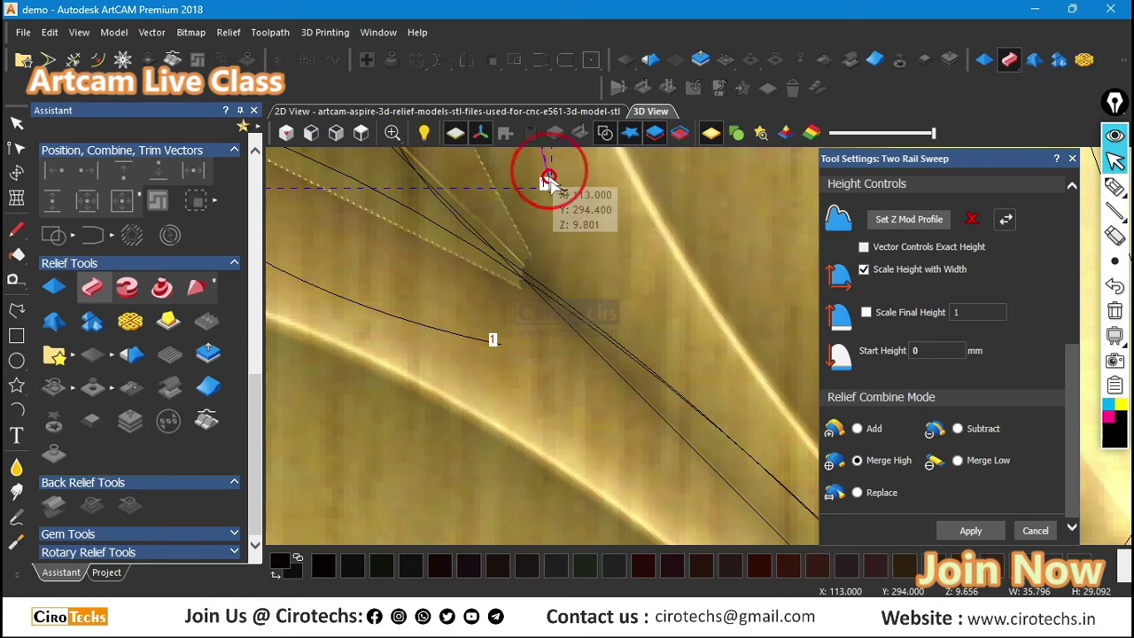
left_click_drag(549, 182, 598, 277)
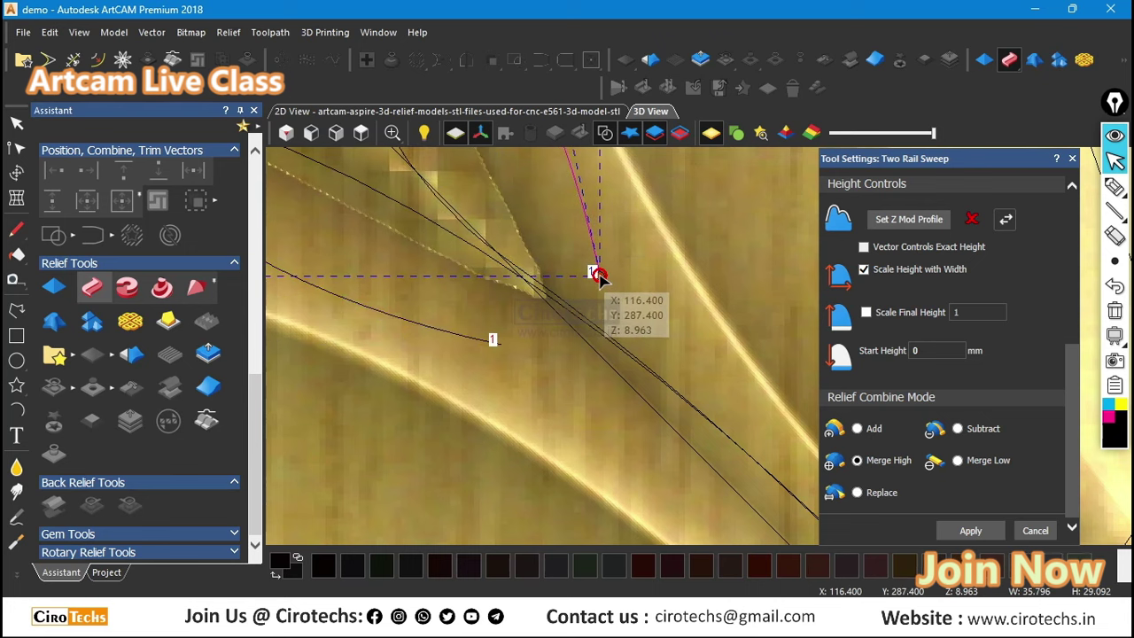
scroll(582, 314, "down", 5)
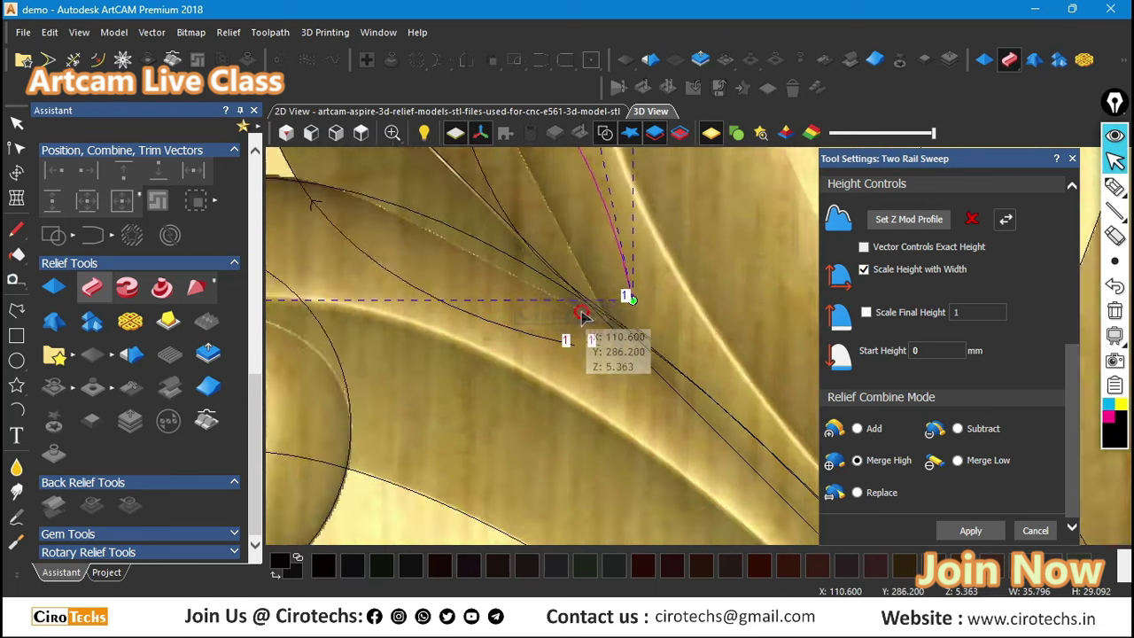
left_click_drag(624, 314, 722, 184)
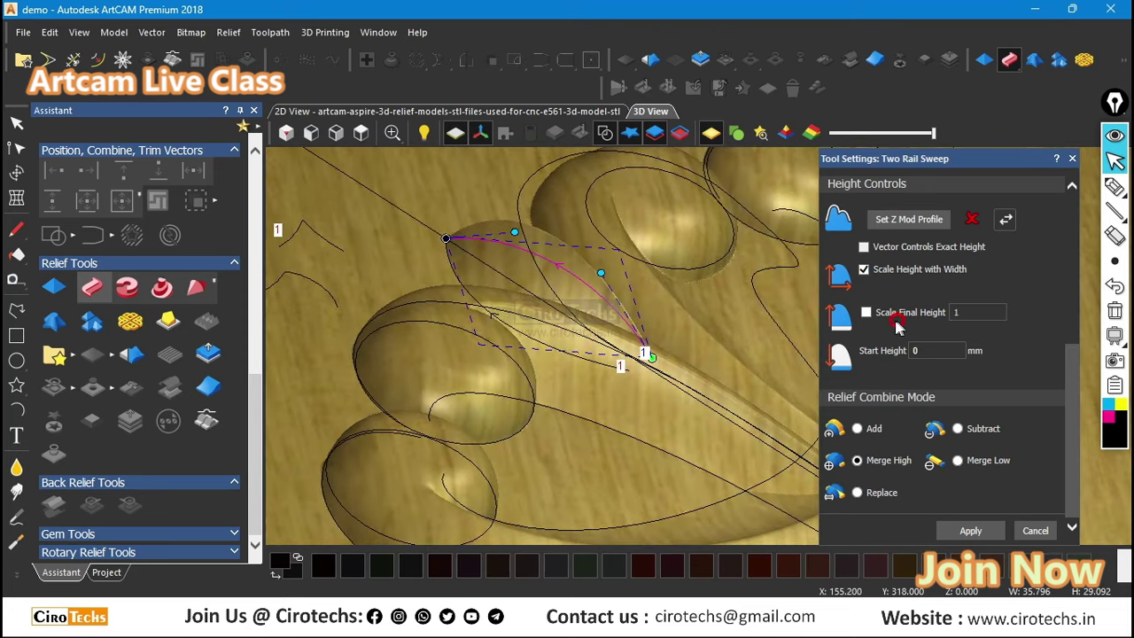
scroll(518, 287, "down", 2)
scroll(434, 257, "up", 5)
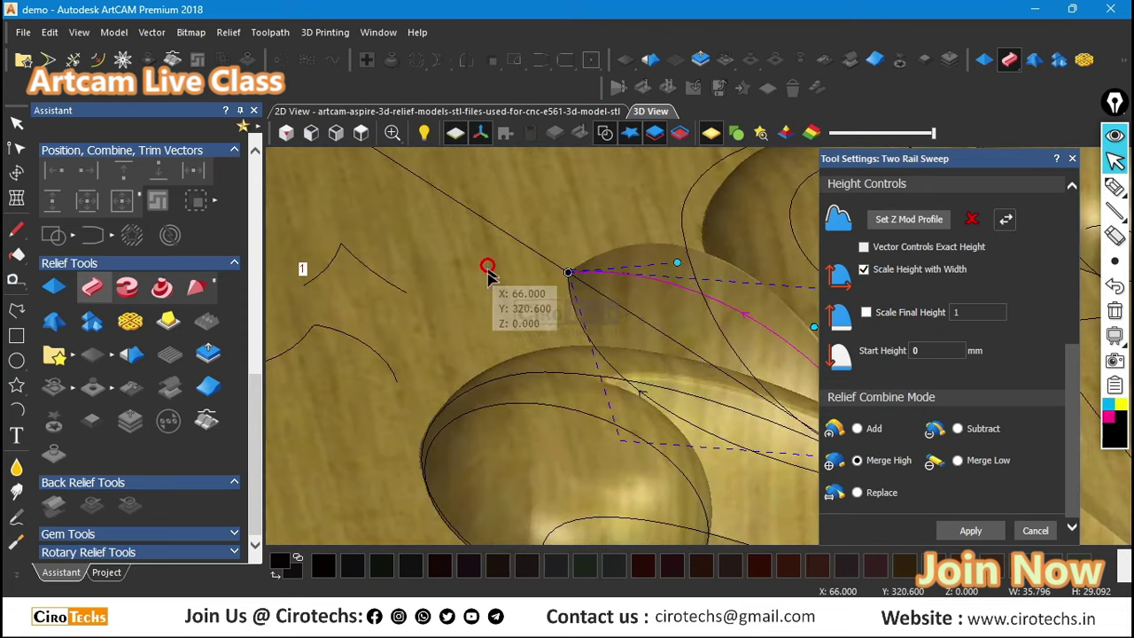
left_click_drag(459, 324, 424, 144)
Step: Round the peak of the pointed cross-section profile with a 1 mm fillet arc
left_click(365, 134)
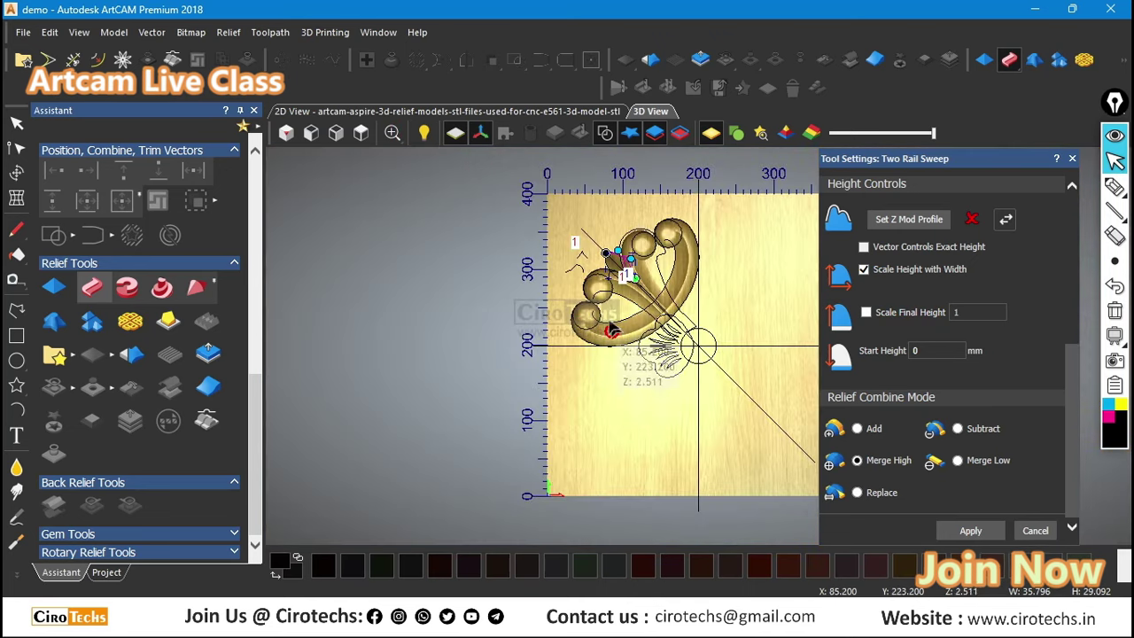
scroll(572, 230, "up", 8)
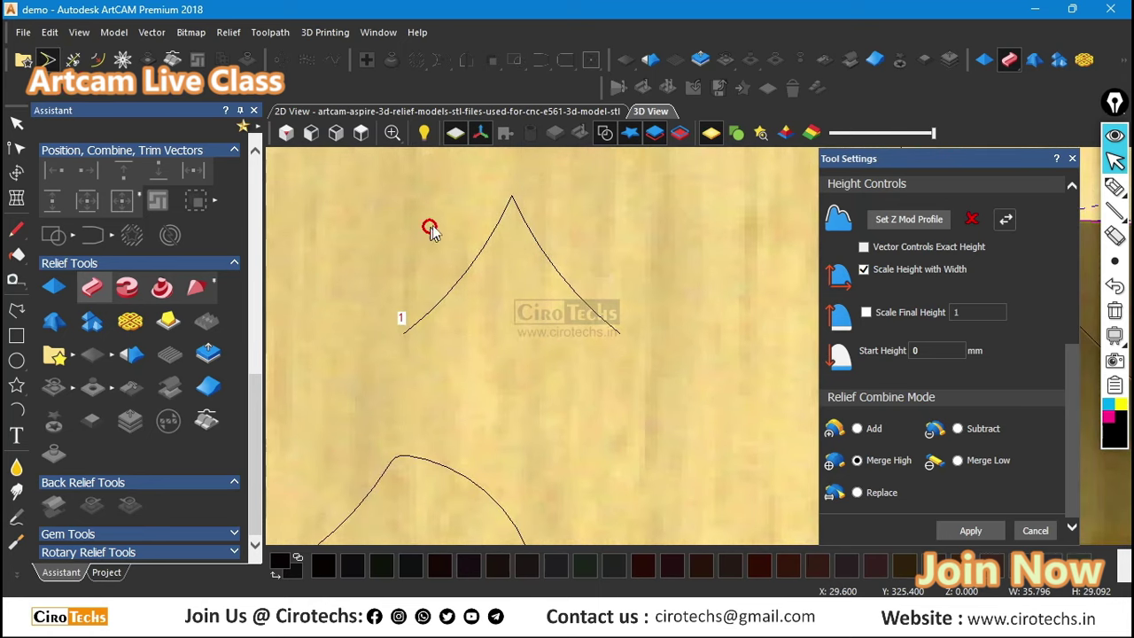
left_click(503, 212)
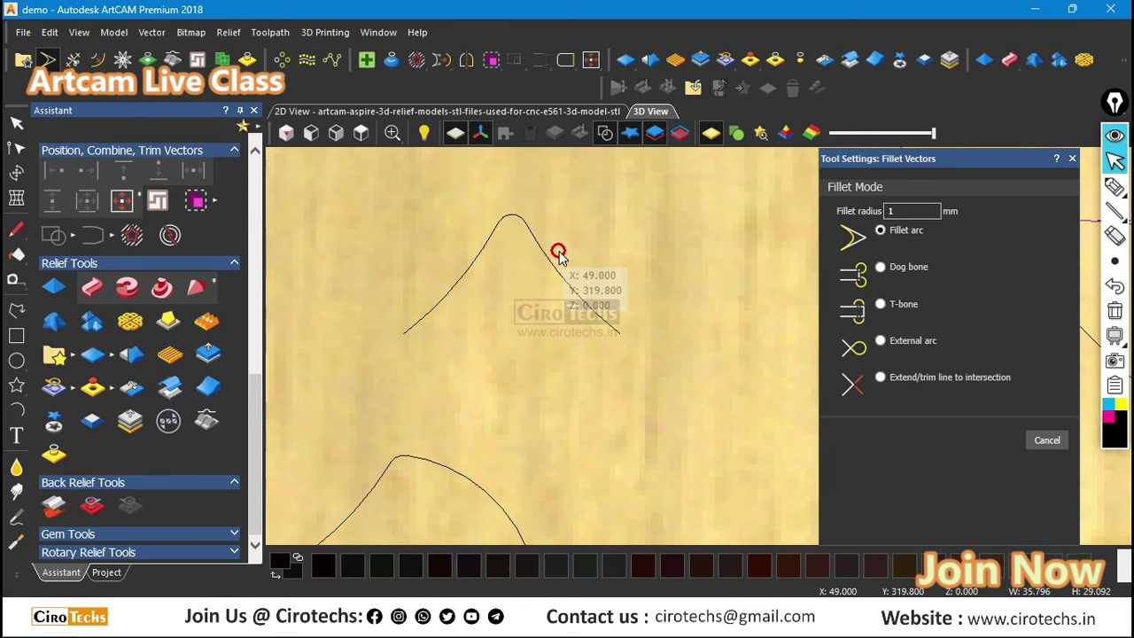
key("Escape")
scroll(517, 244, "down", 8)
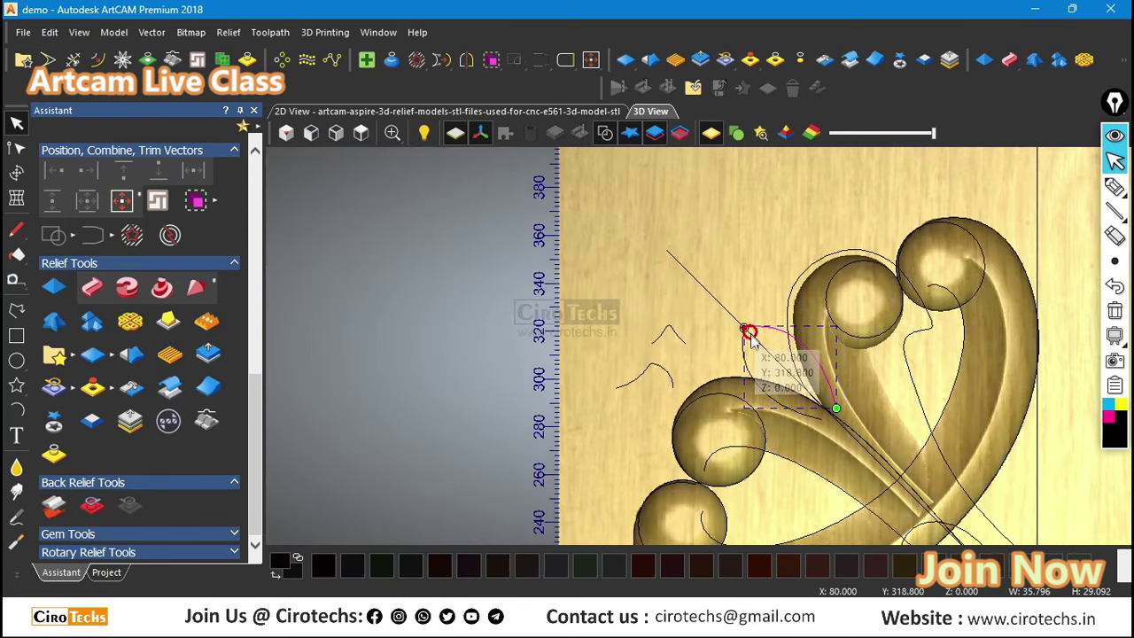
Step: Set up the bud's Two Rail Sweep again with the rounded profile as cross section, and inspect the preview
left_click(93, 289)
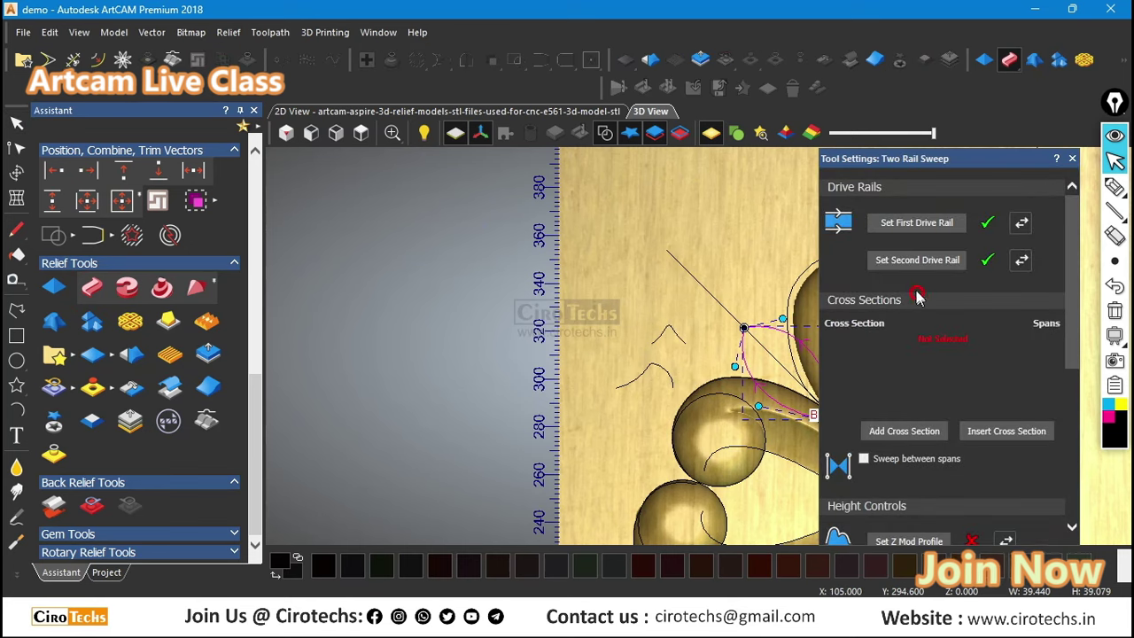
left_click(677, 336)
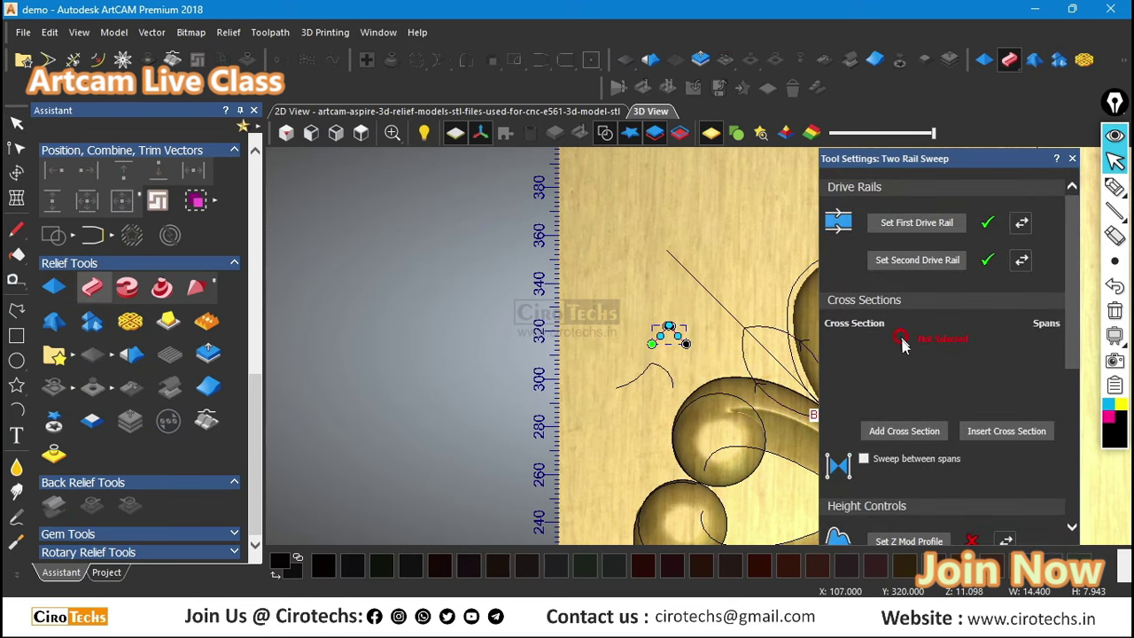
left_click(901, 431)
scroll(764, 370, "up", 5)
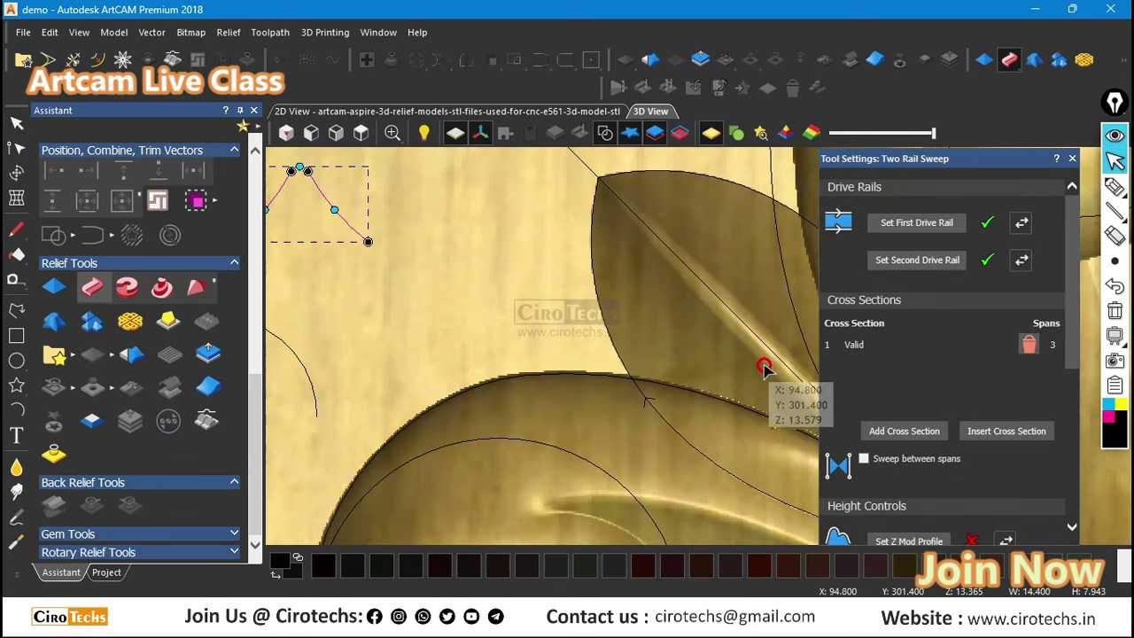
middle_click_drag(769, 347, 443, 272)
left_click_drag(535, 314, 635, 229)
scroll(593, 258, "down", 4)
scroll(476, 249, "up", 3)
left_click_drag(475, 249, 398, 336)
scroll(927, 434, "down", 6)
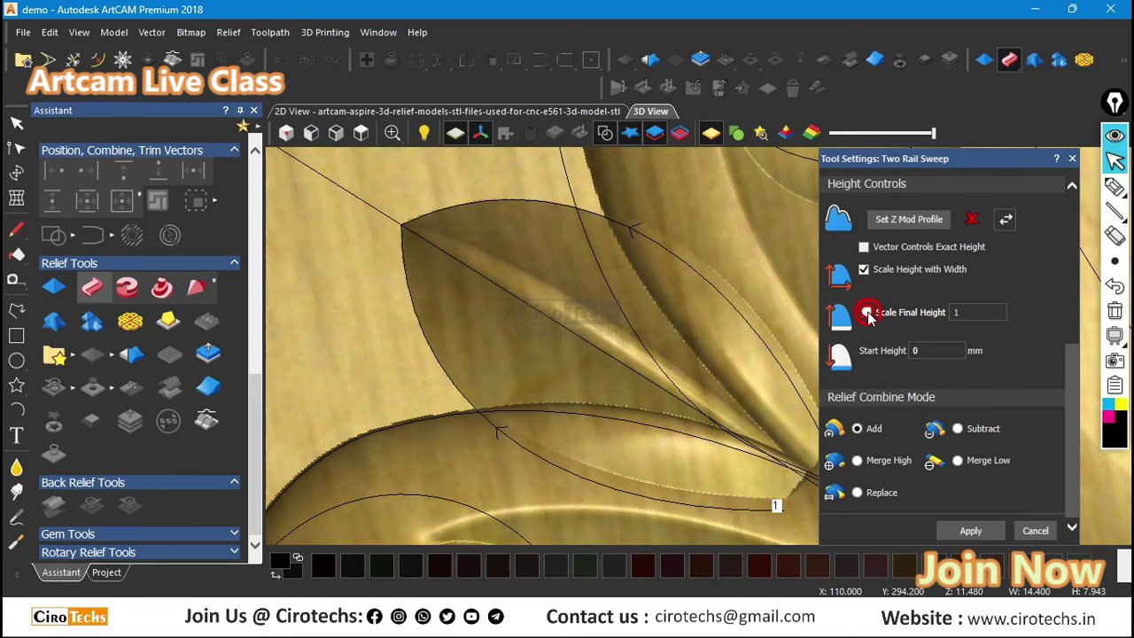
Step: Scale the bud sweep's final height to 12 and set its relief combine mode to Merge High
left_click(866, 311)
left_click(965, 311)
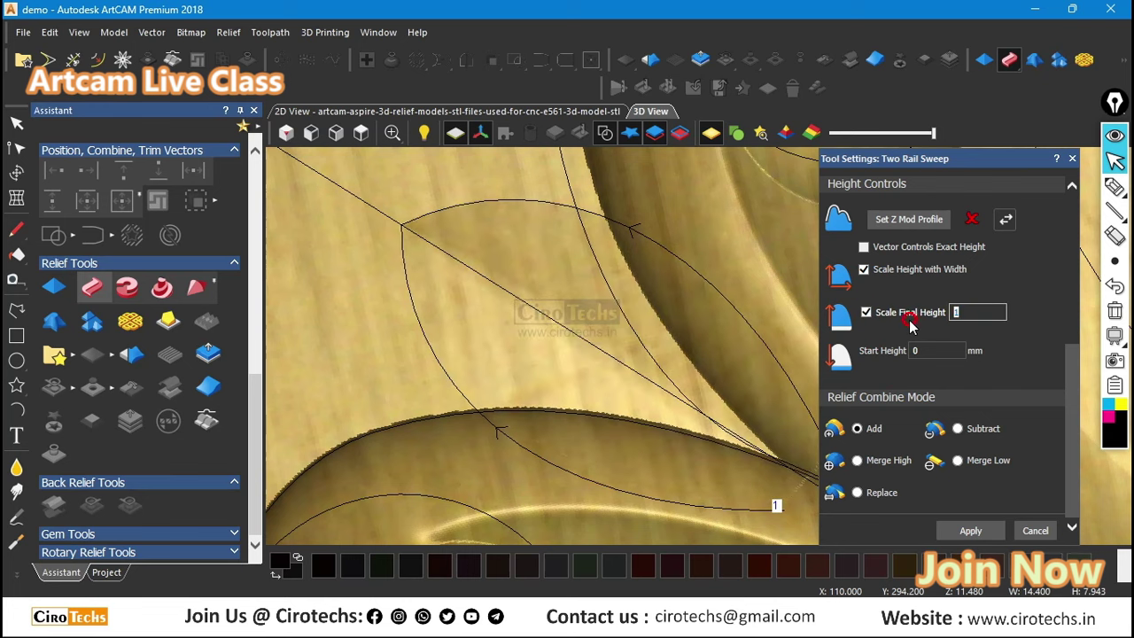
type("12")
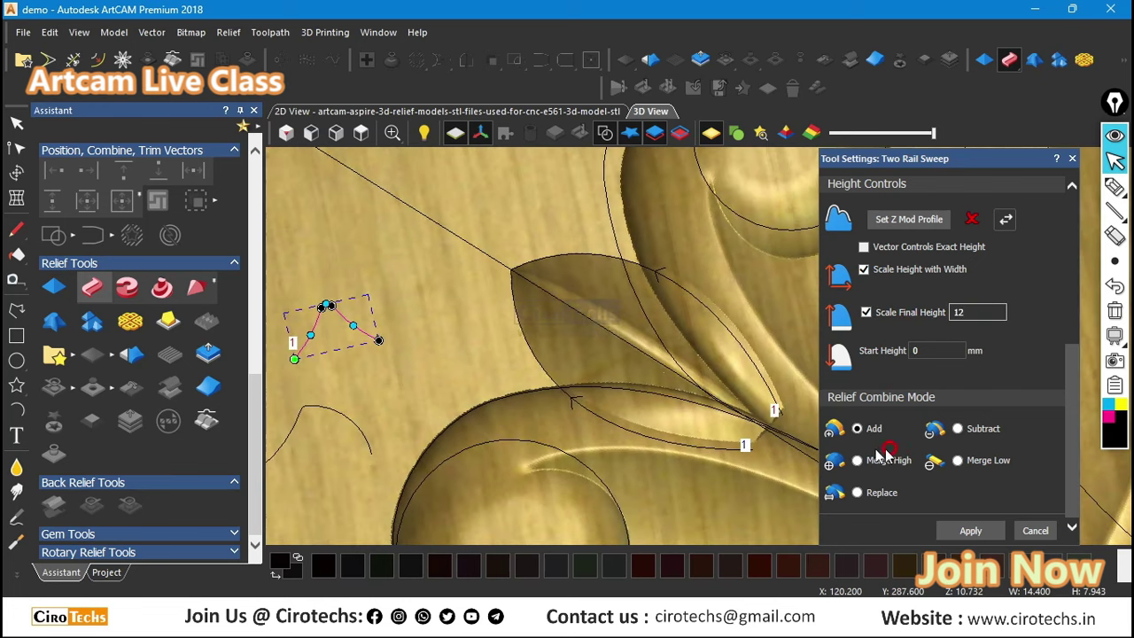
left_click(857, 461)
left_click_drag(746, 385, 700, 358)
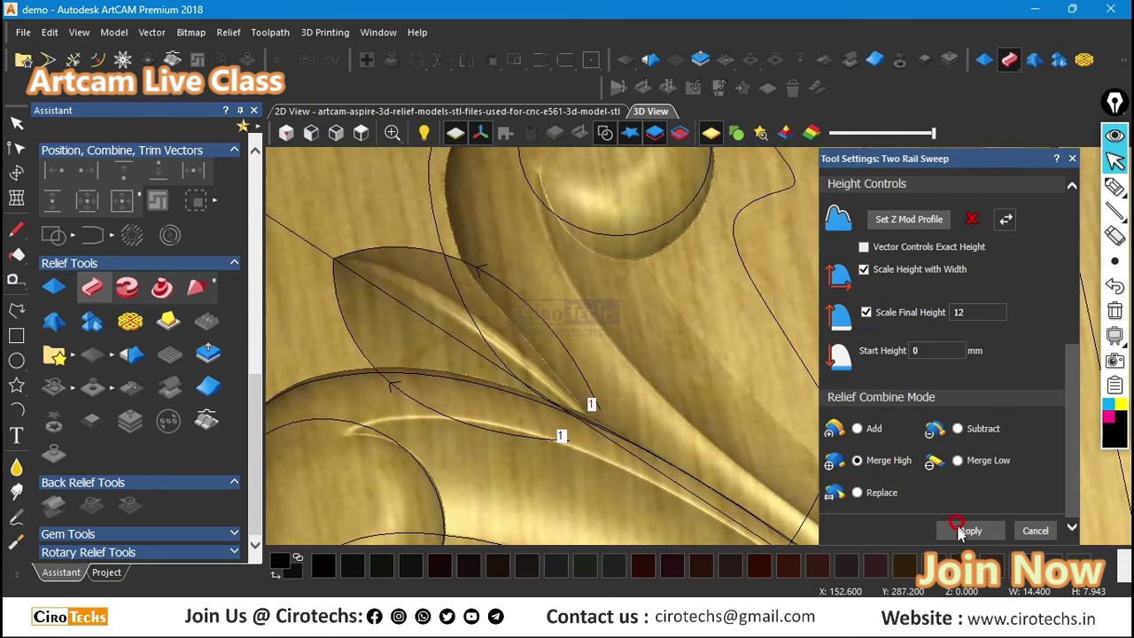
Step: Close the bud's Two Rail Sweep settings and turn on the relief preview in the 2D view
left_click(1031, 533)
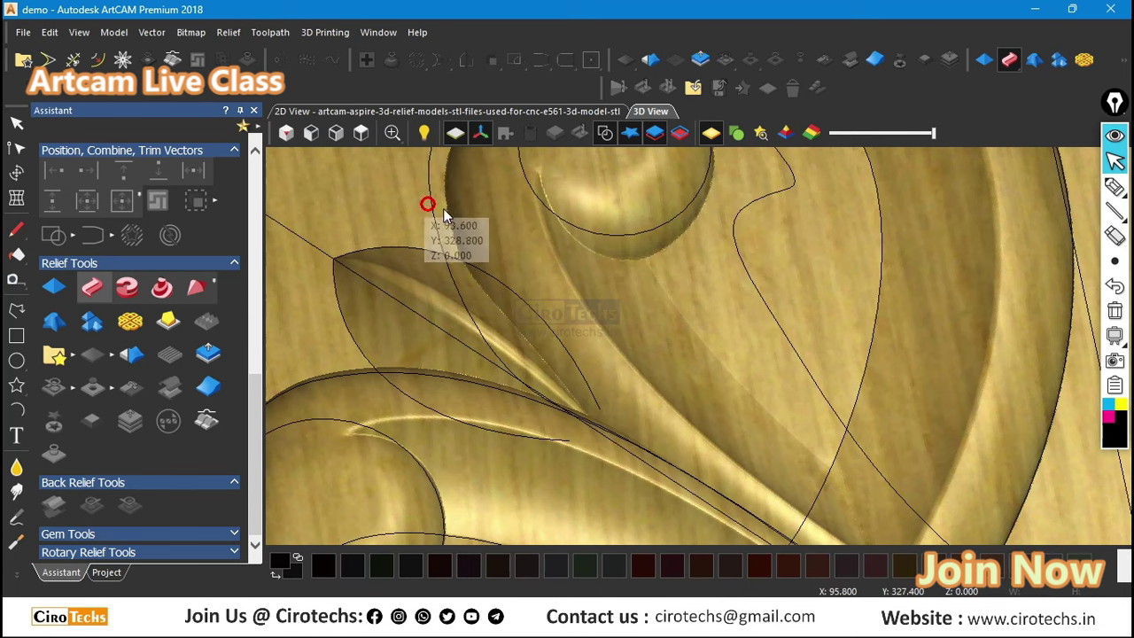
scroll(742, 282, "down", 4)
scroll(742, 281, "down", 4)
left_click_drag(904, 357, 602, 203)
left_click(412, 111)
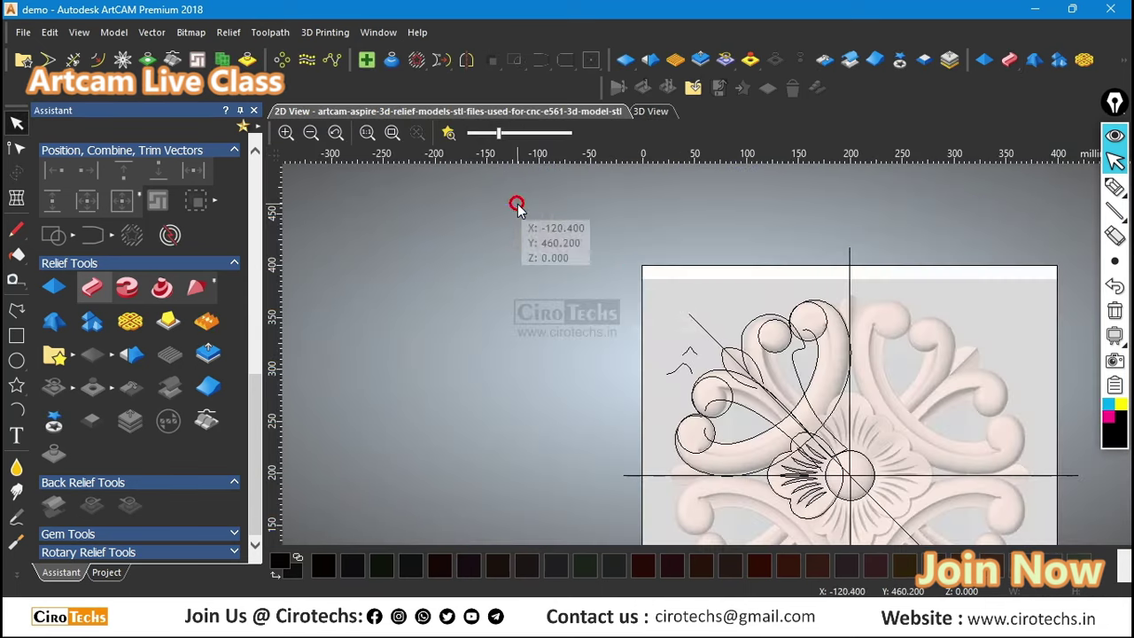
left_click(448, 134)
scroll(791, 346, "down", 5)
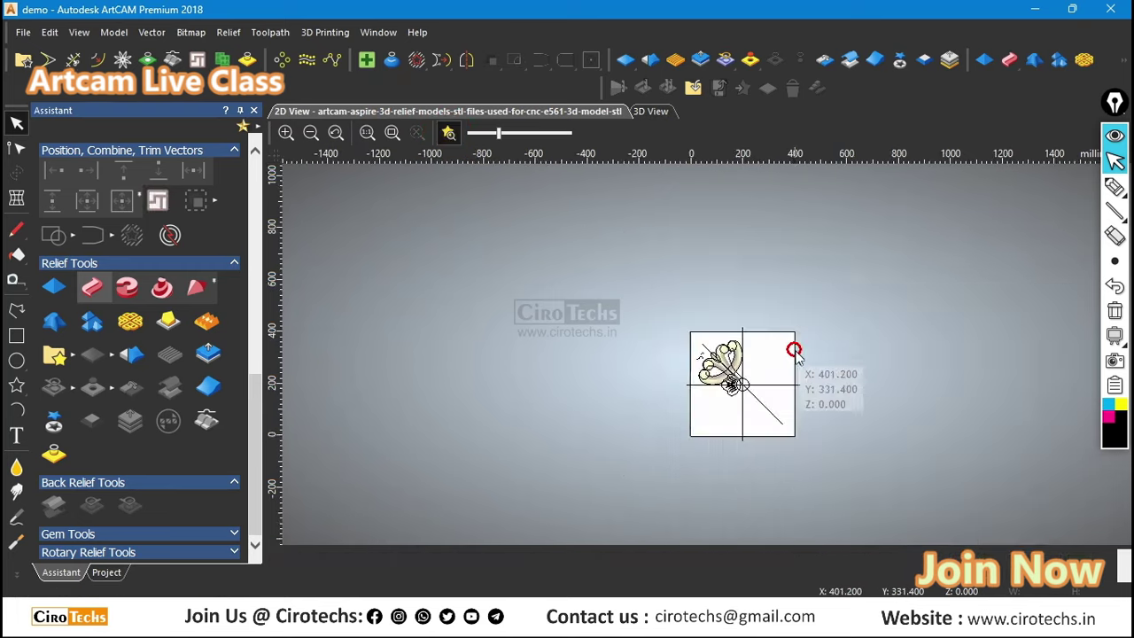
scroll(701, 369, "up", 8)
scroll(445, 380, "down", 3)
scroll(438, 375, "up", 3)
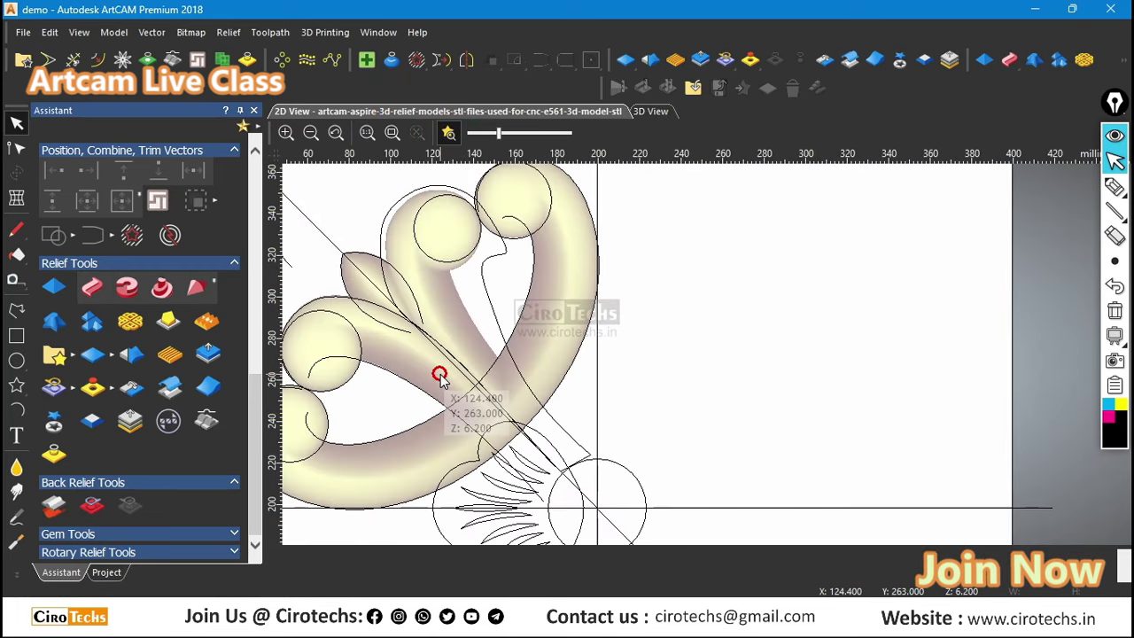
Step: Compare what Relief Layer 1, Relief Layer and Merged Layer each contain in the 2D relief preview
left_click(106, 572)
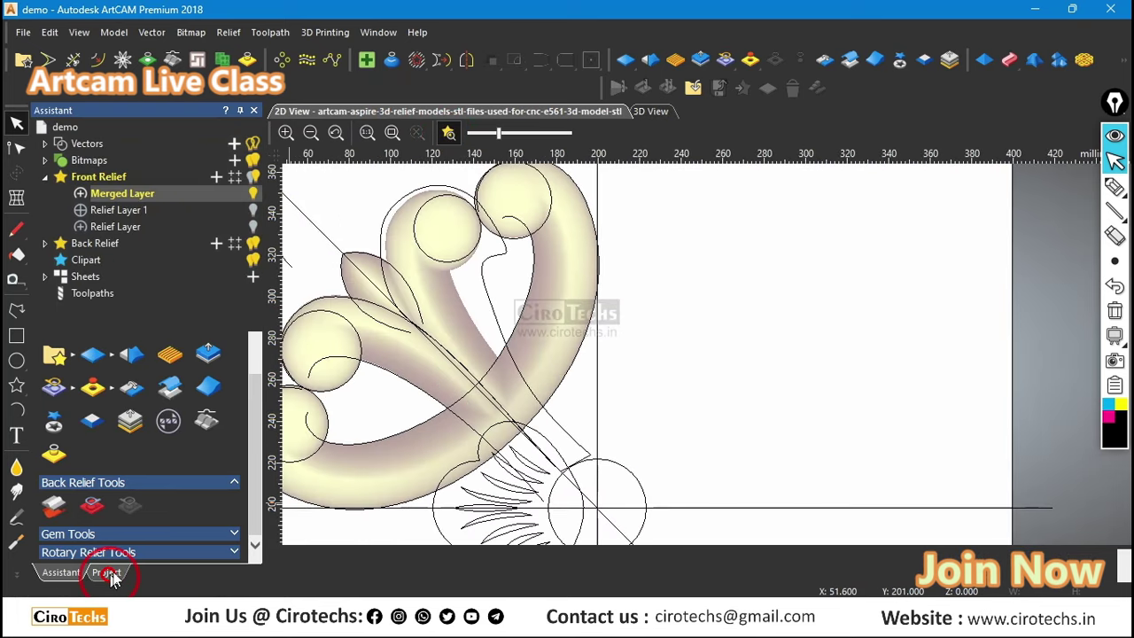
left_click(121, 210)
scroll(496, 329, "down", 1)
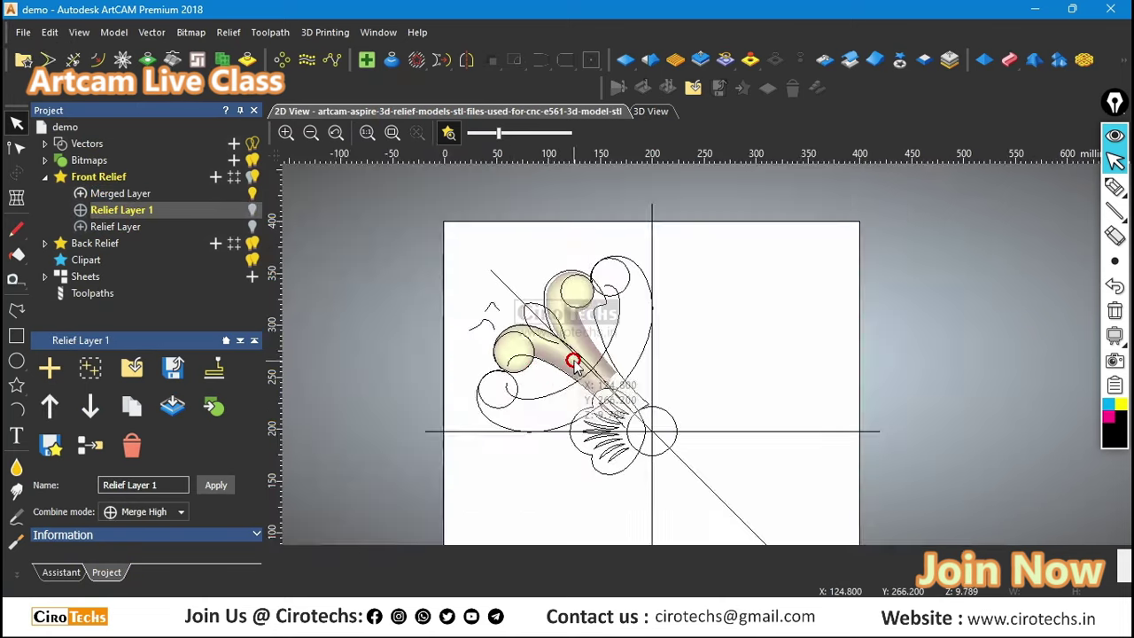
scroll(572, 360, "up", 1)
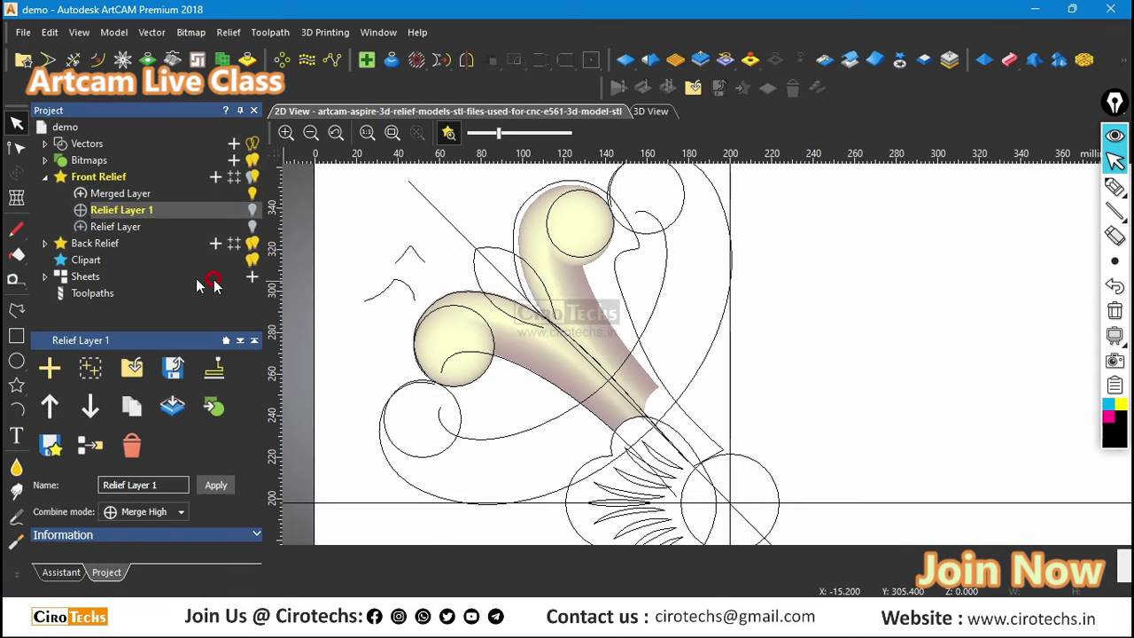
left_click(122, 226)
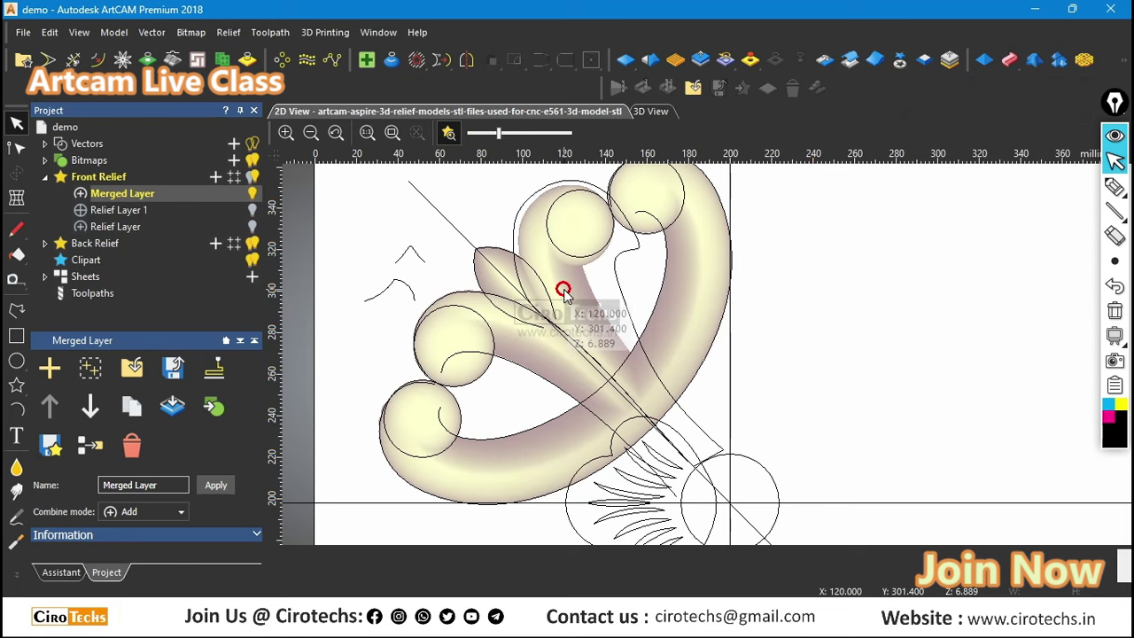
Step: Examine the merged relief in 3D around the lower scroll junction, the petal outlines and the swept bud
left_click(651, 112)
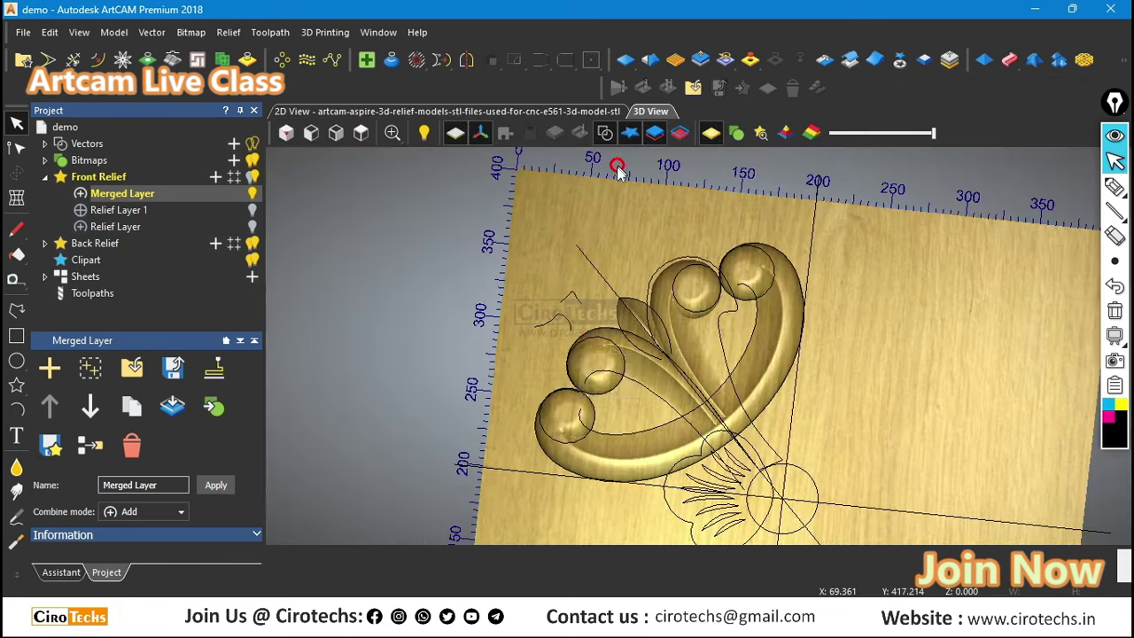
left_click_drag(615, 167, 789, 387)
left_click_drag(772, 449, 682, 422)
scroll(719, 428, "up", 3)
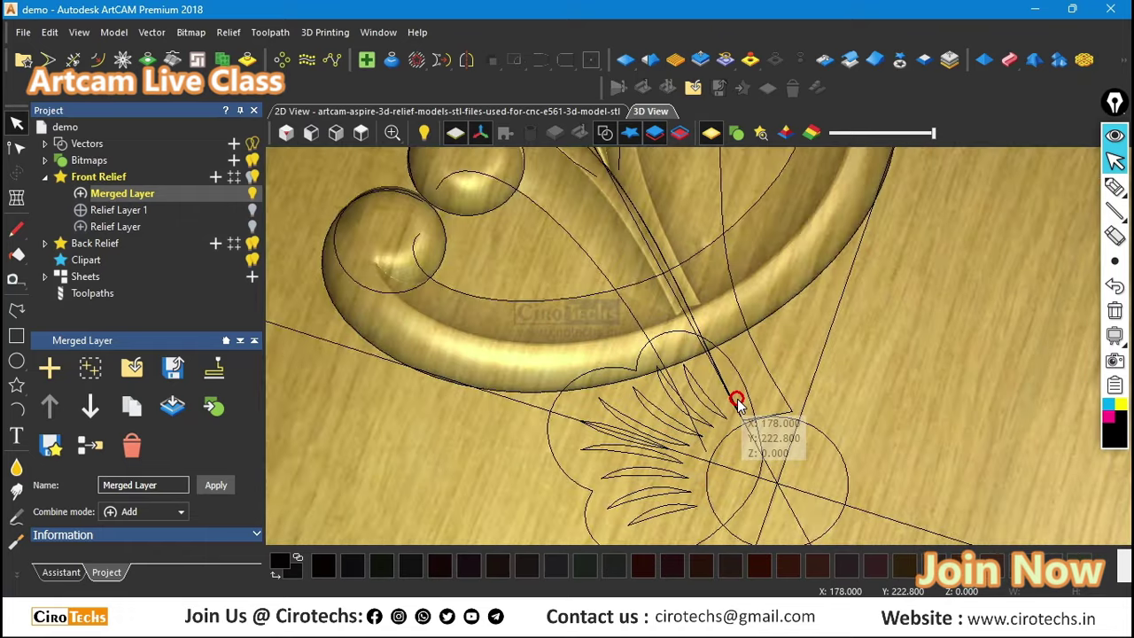
left_click_drag(690, 469, 762, 510)
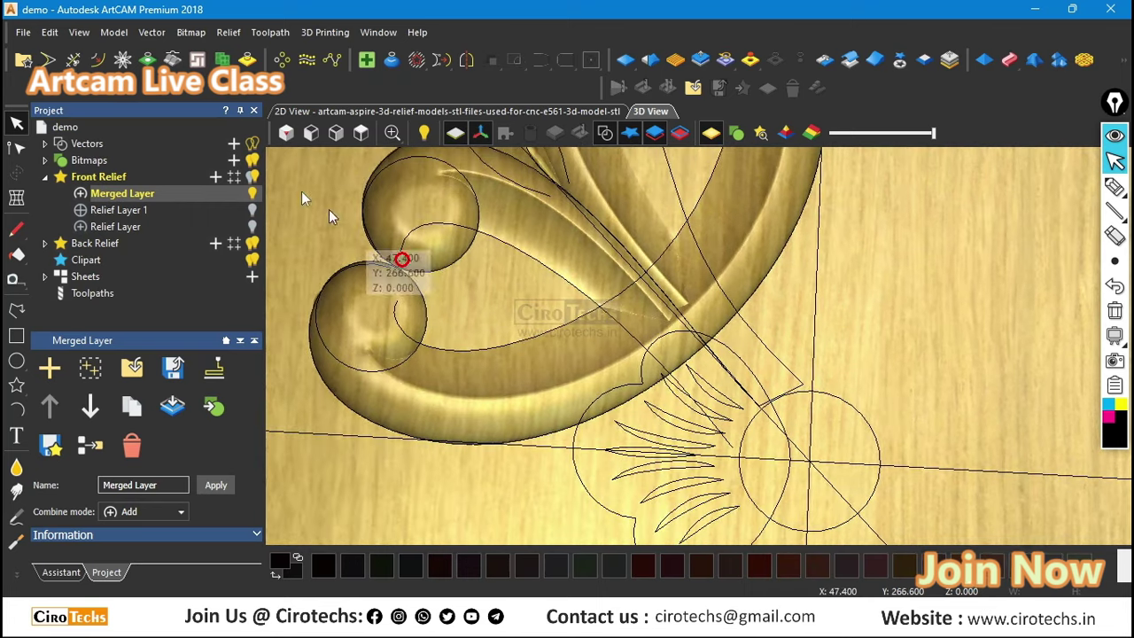
scroll(661, 313, "down", 2)
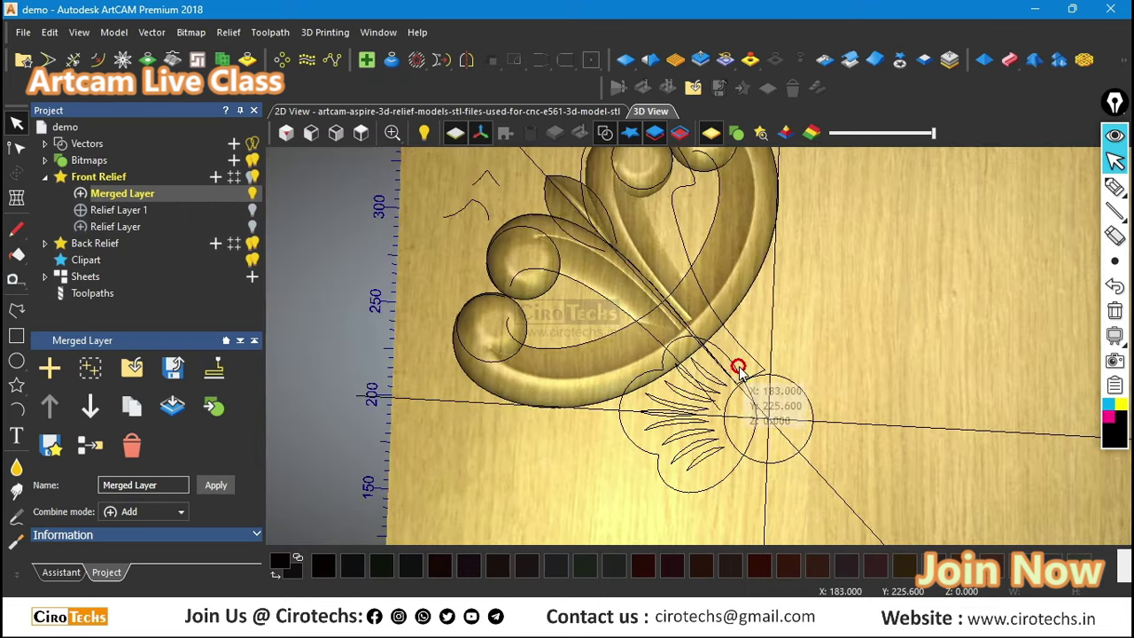
scroll(778, 415, "up", 1)
scroll(776, 416, "up", 1)
left_click_drag(769, 420, 728, 425)
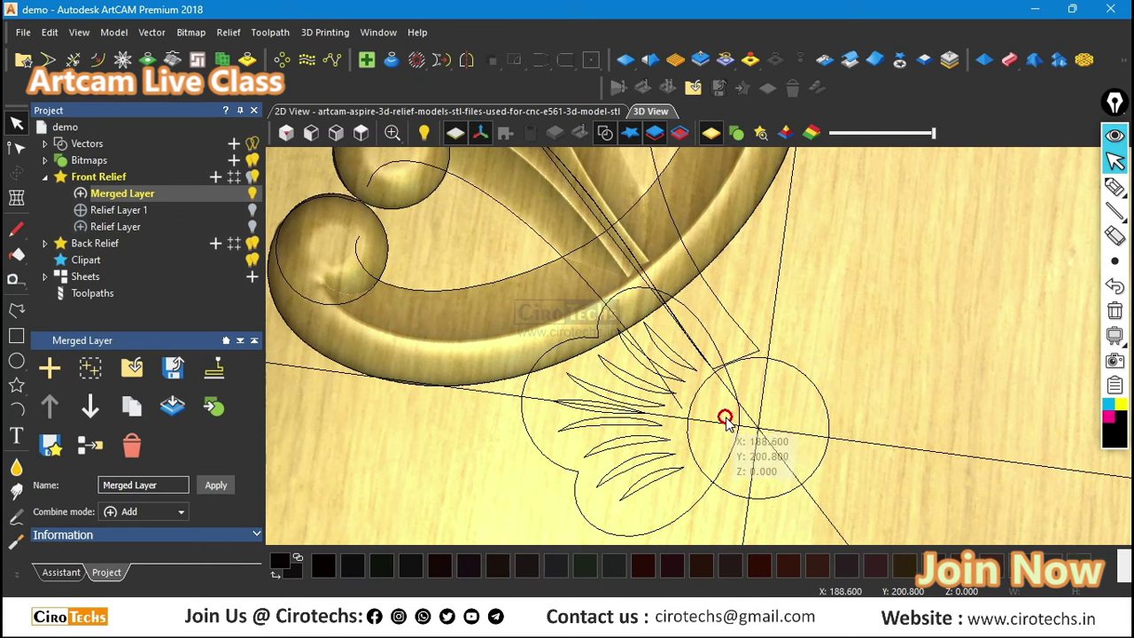
left_click(358, 131)
scroll(690, 350, "up", 3)
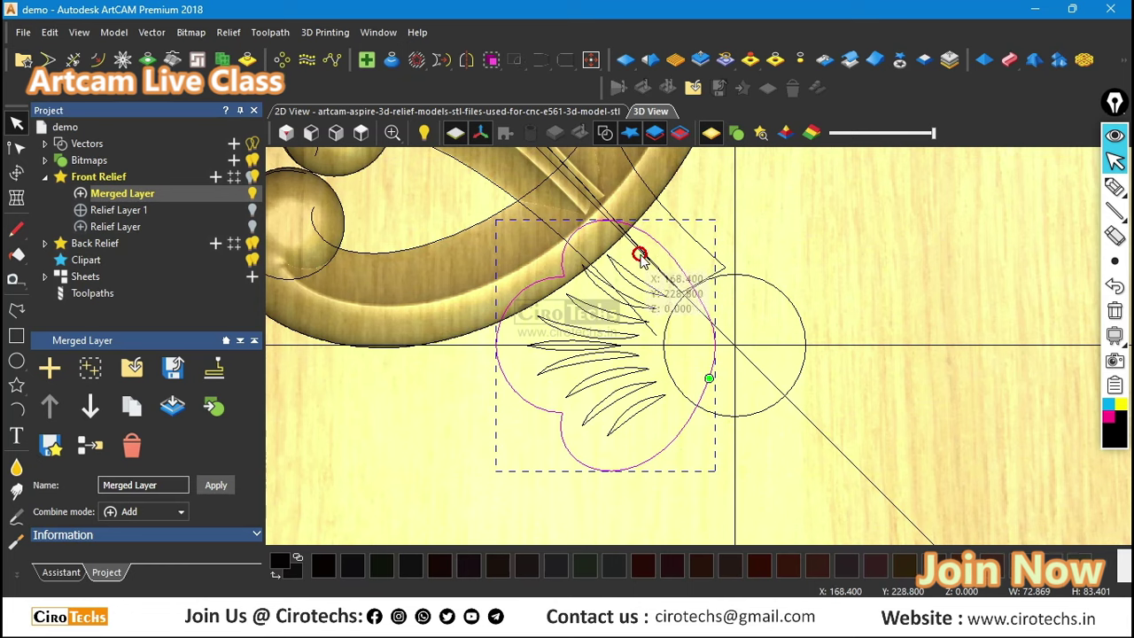
scroll(576, 245, "down", 2)
scroll(526, 207, "down", 2)
scroll(625, 285, "up", 5)
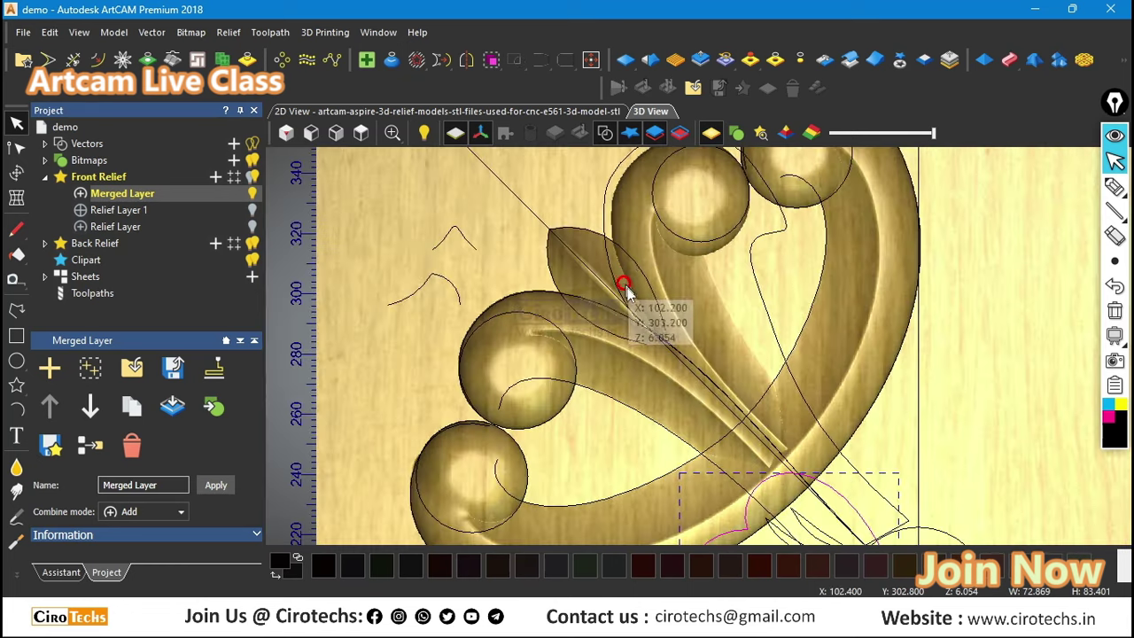
scroll(620, 283, "up", 2)
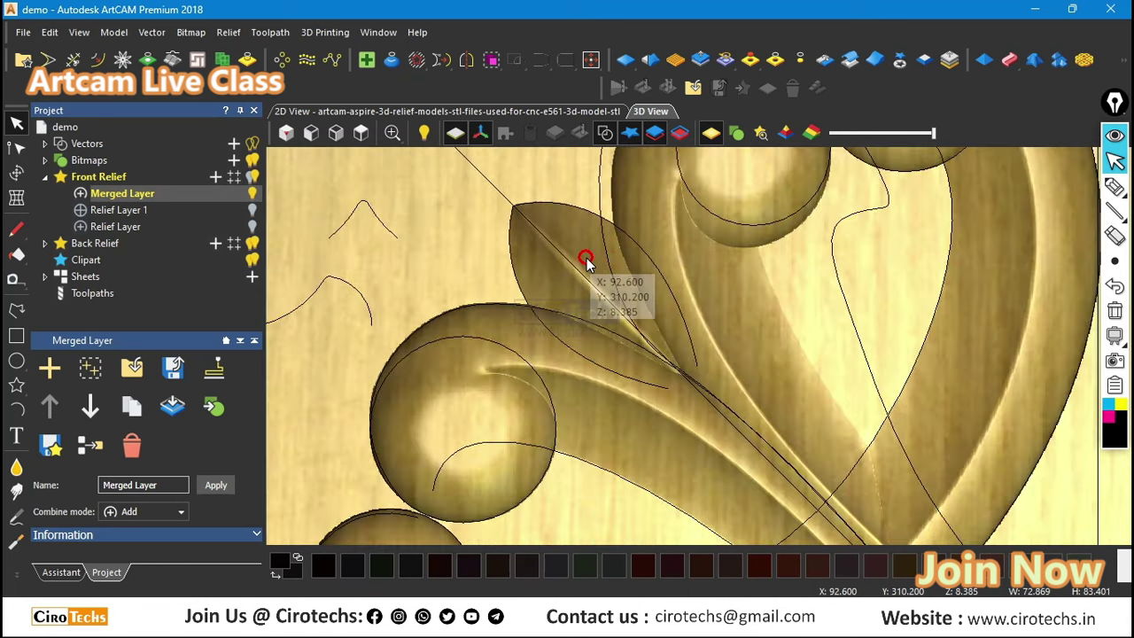
scroll(591, 274, "up", 2)
left_click_drag(594, 296, 637, 299)
Step: Move both bud rail curves off the relief to the empty area beside the cross-section profiles
left_click(711, 295)
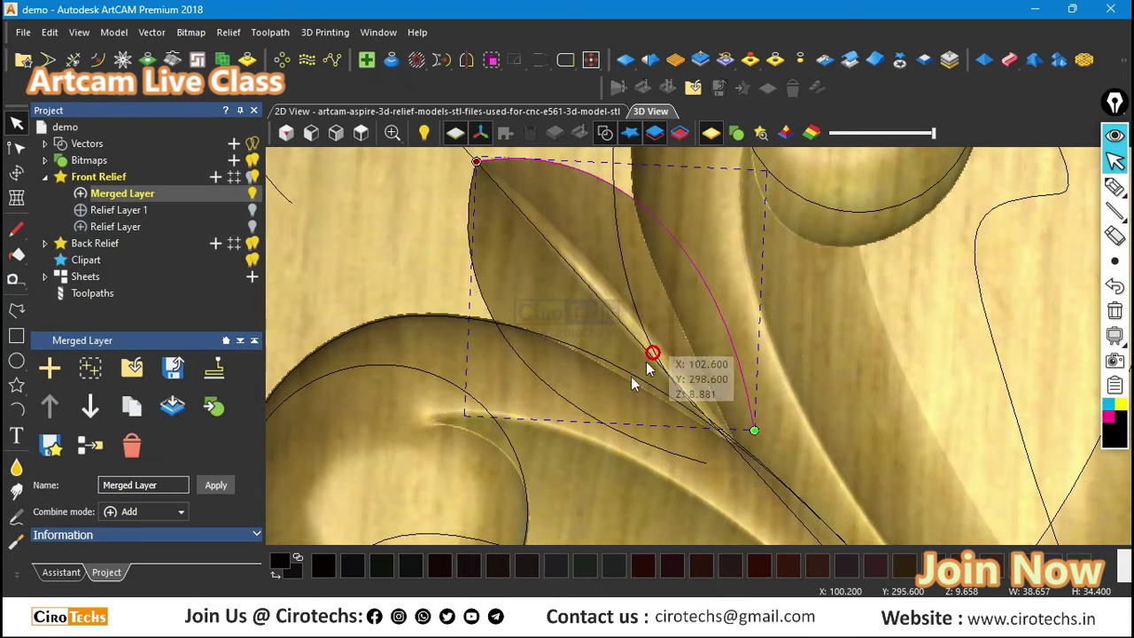
scroll(581, 409, "down", 1)
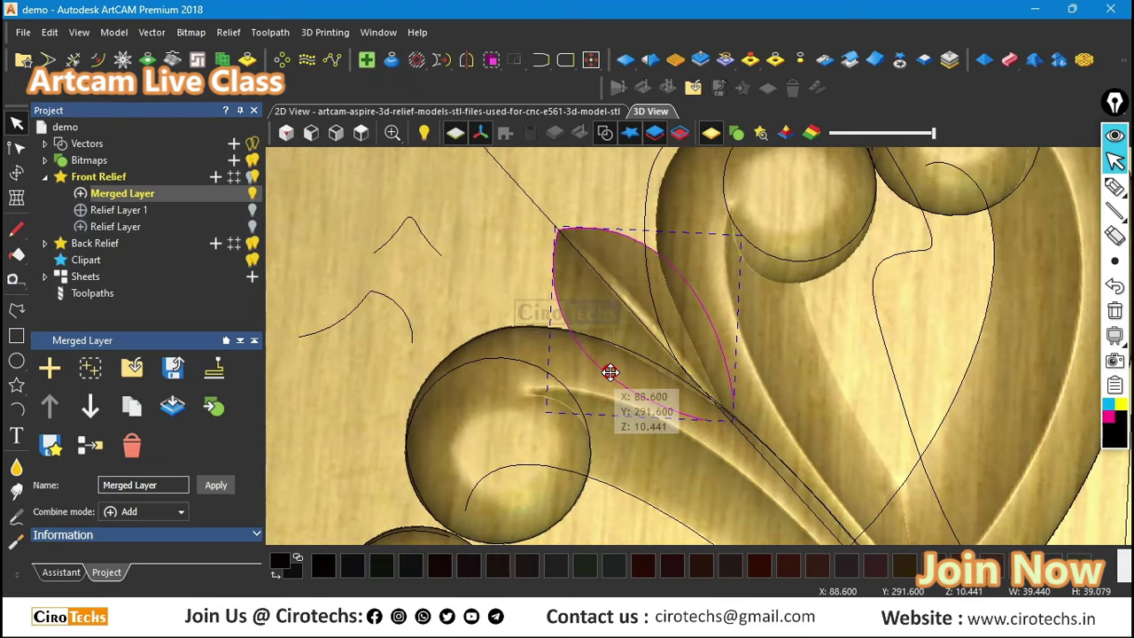
scroll(610, 373, "down", 1)
left_click_drag(635, 360, 455, 236)
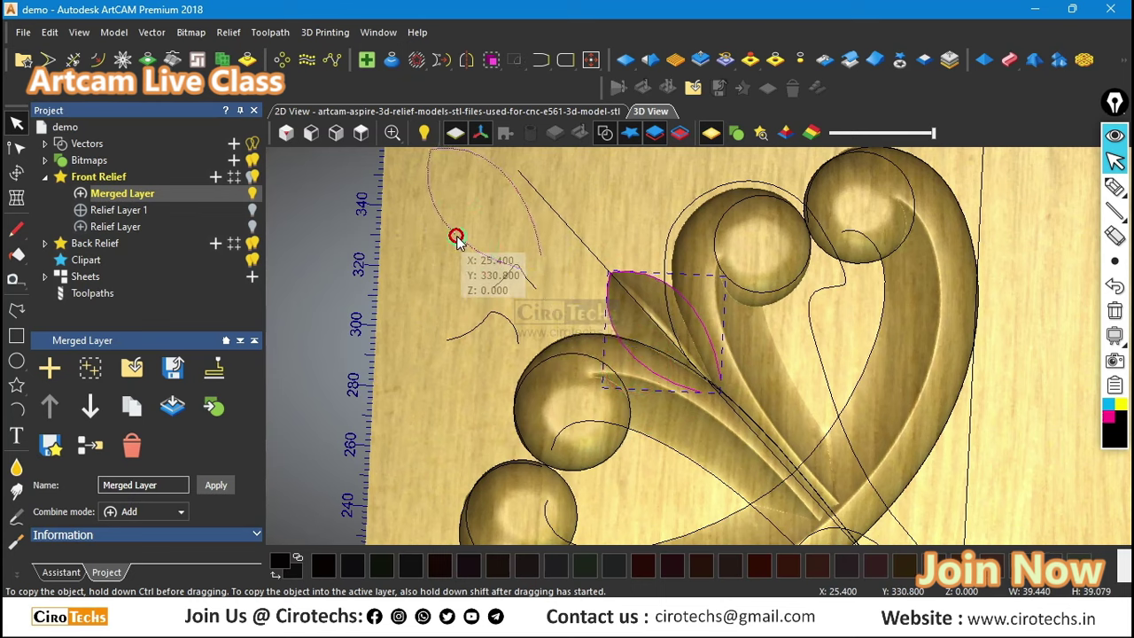
Step: Try closing the two separate bud rail curves with smooth curves, and undo it
right_click(456, 238)
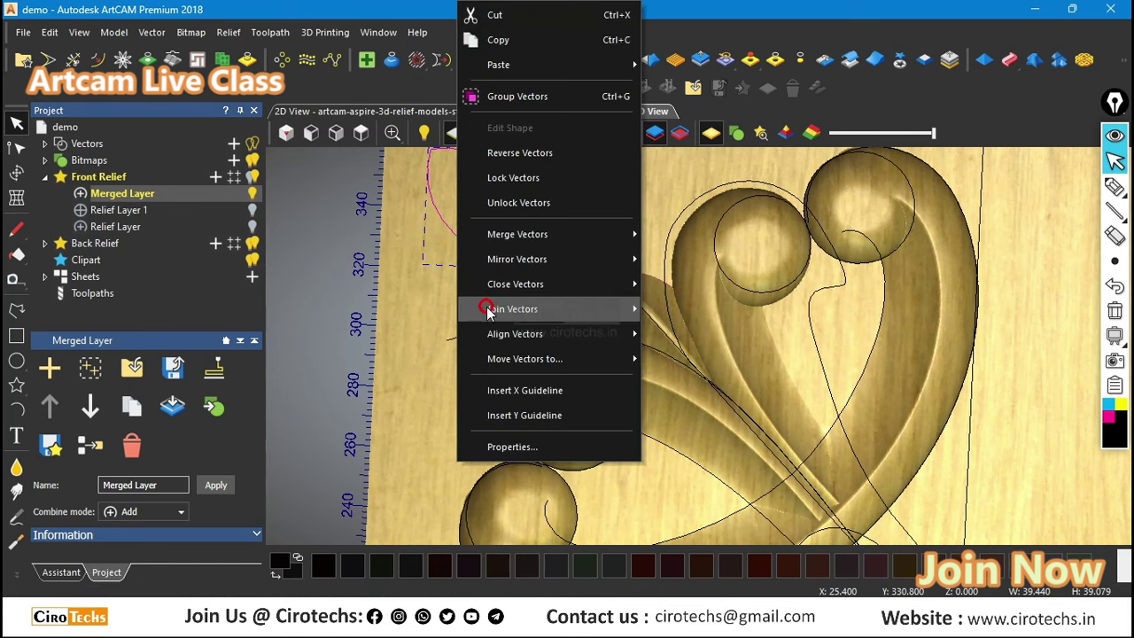
mouse_move(509, 284)
left_click(664, 284)
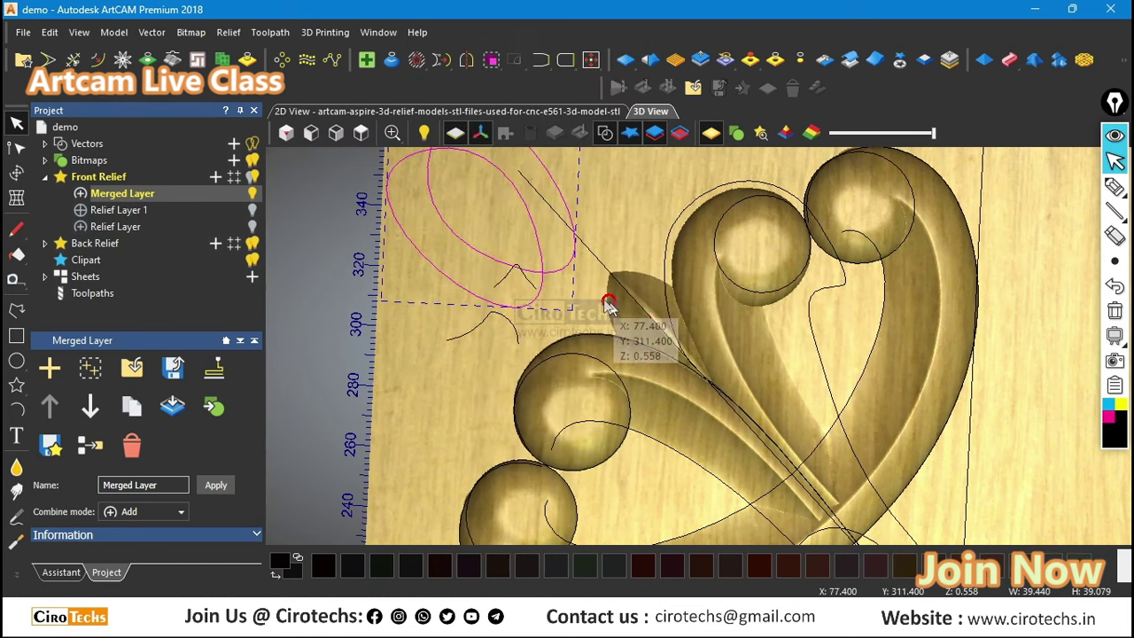
key("ctrl+z")
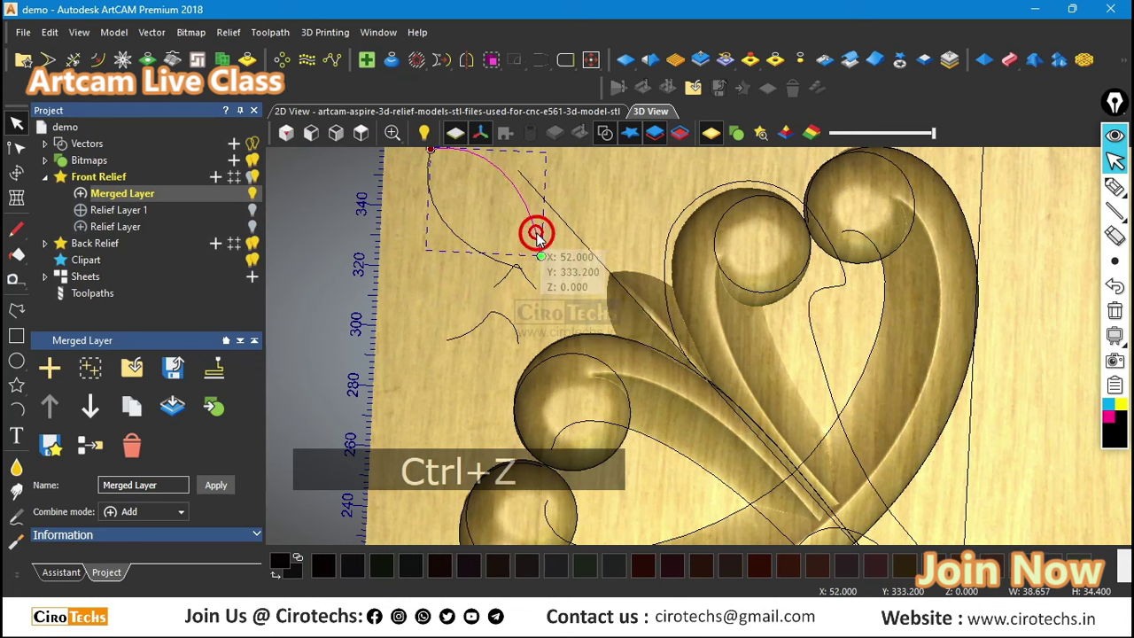
Step: Join the two moved bud rails and close the result with a line to form a single leaf outline
right_click(481, 253)
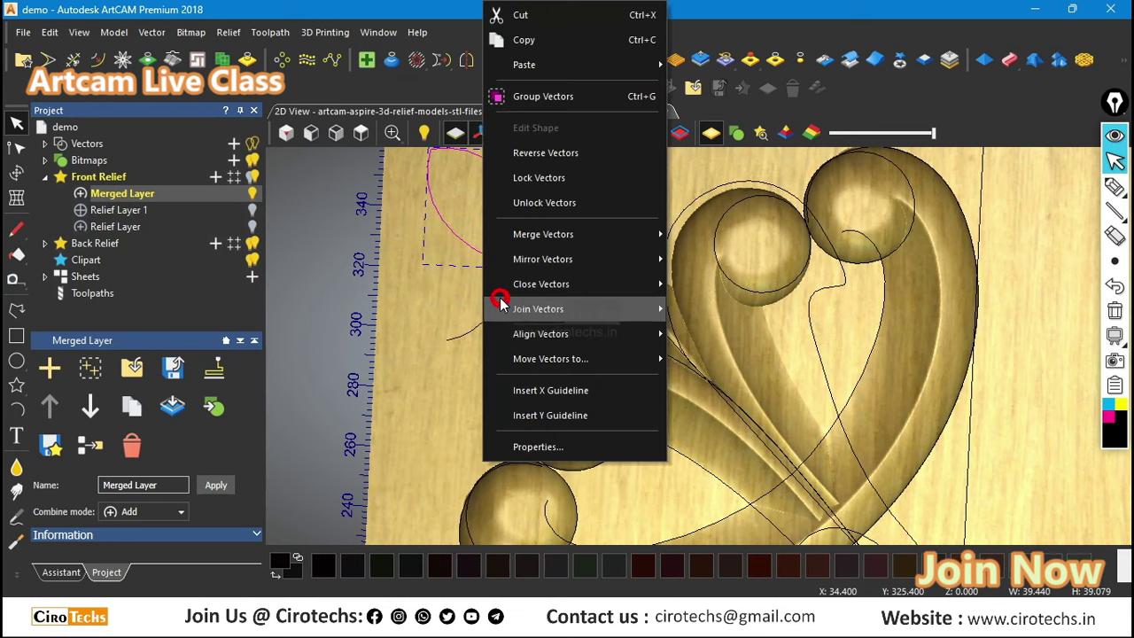
mouse_move(501, 298)
left_click(695, 300)
right_click(531, 240)
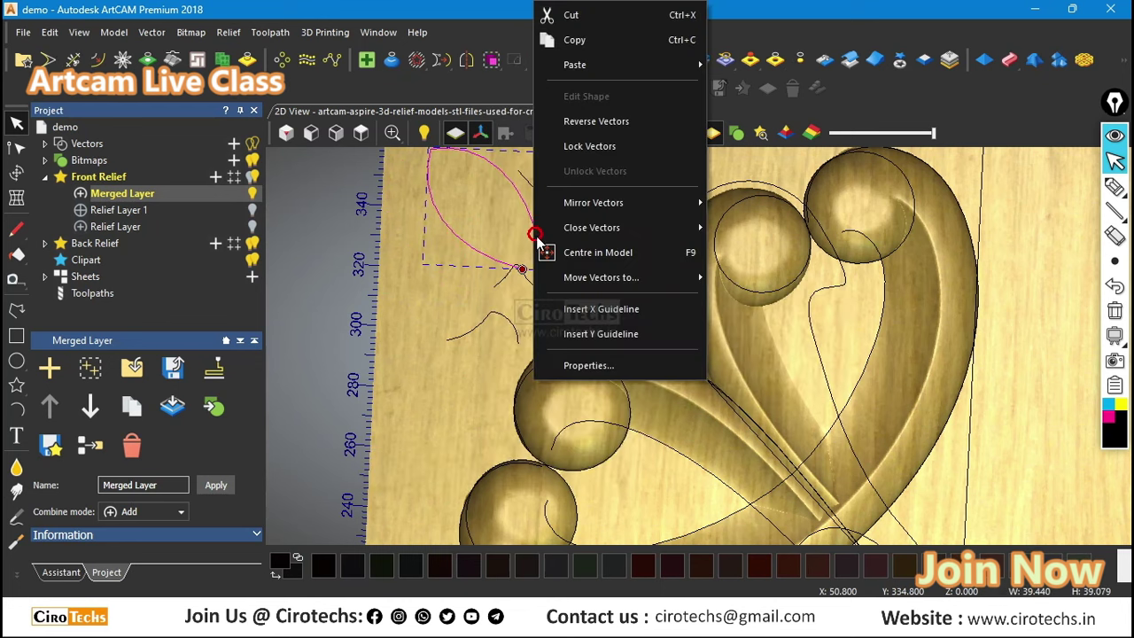
mouse_move(678, 228)
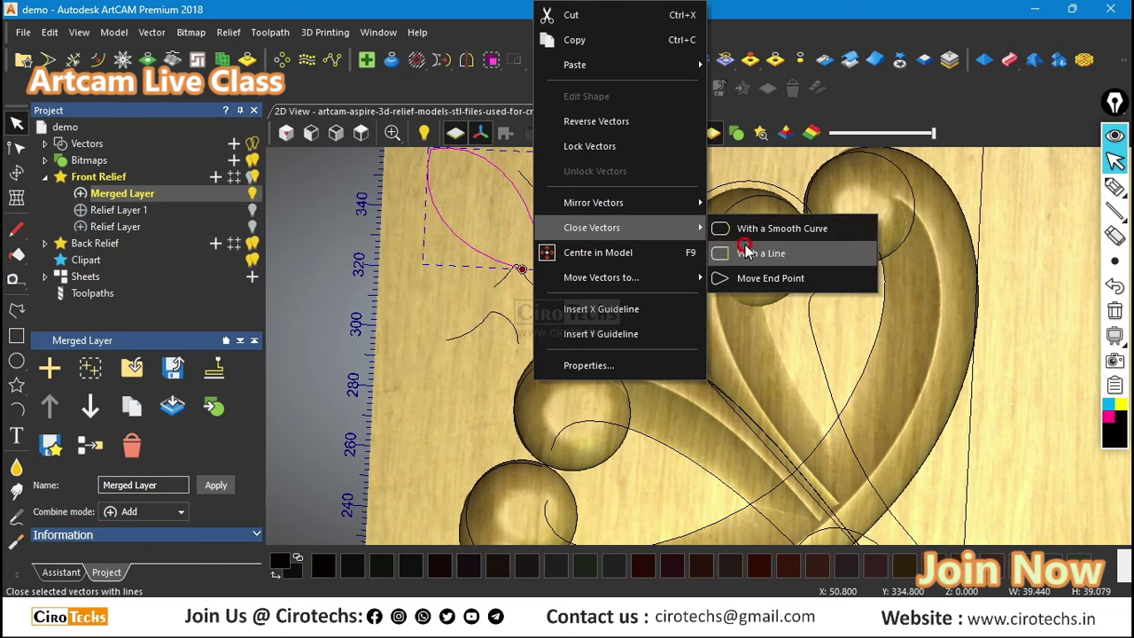
left_click(731, 248)
scroll(565, 283, "down", 2)
scroll(579, 242, "up", 2)
left_click_drag(582, 243, 551, 227)
left_click(378, 131)
left_click(363, 132)
left_click(470, 280)
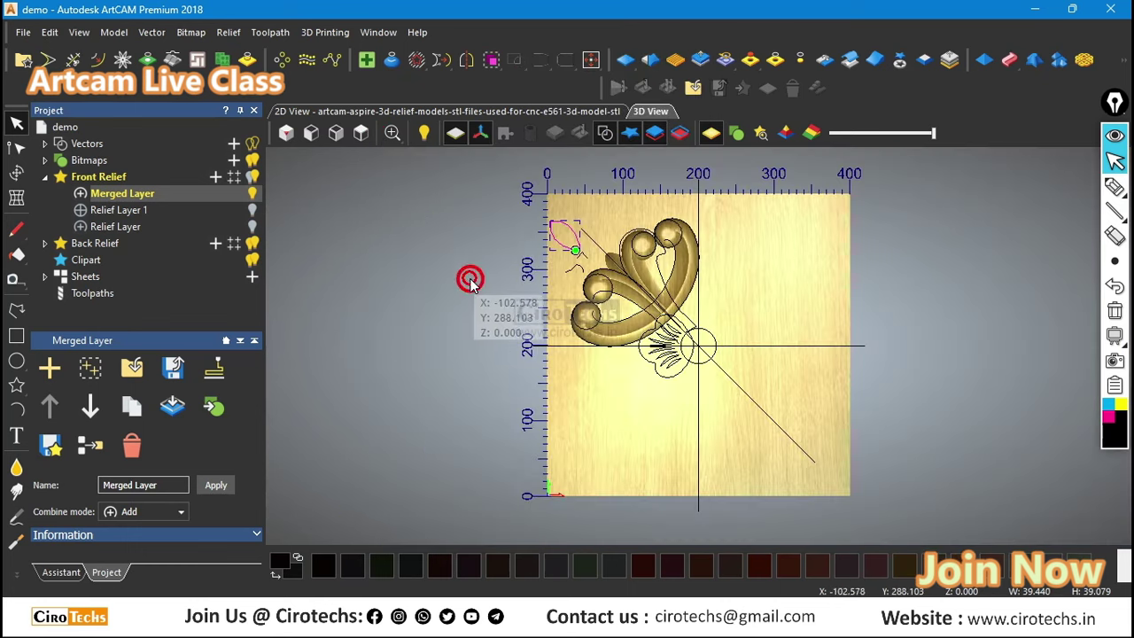
scroll(674, 237, "up", 2)
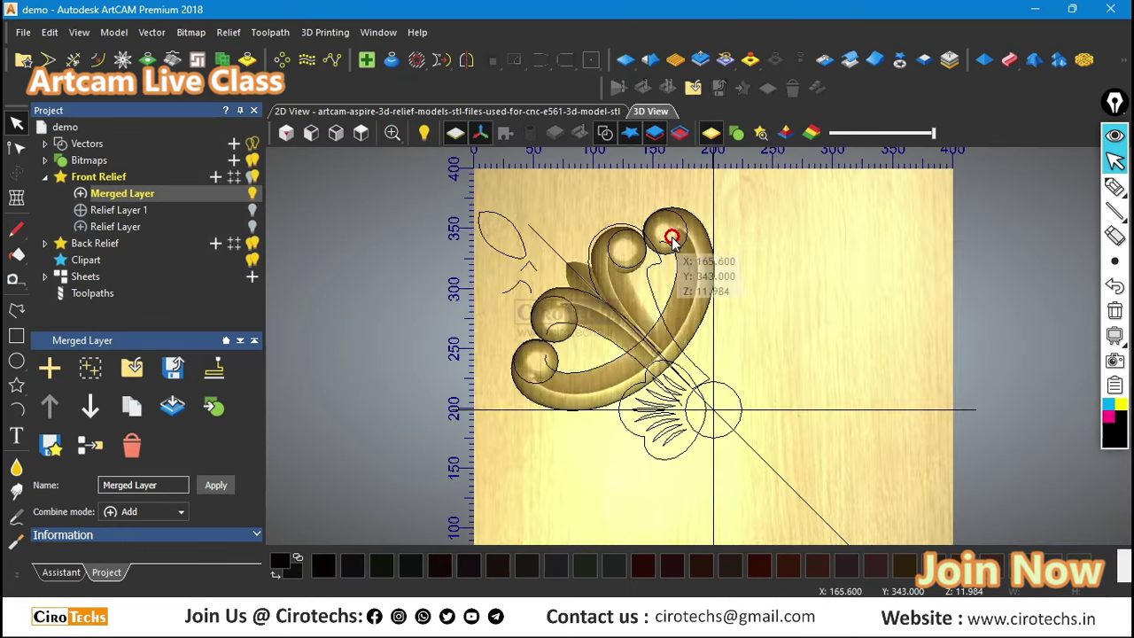
Step: Open the Lights and Material setup and set the material colour source to Selected Colour
left_click(115, 33)
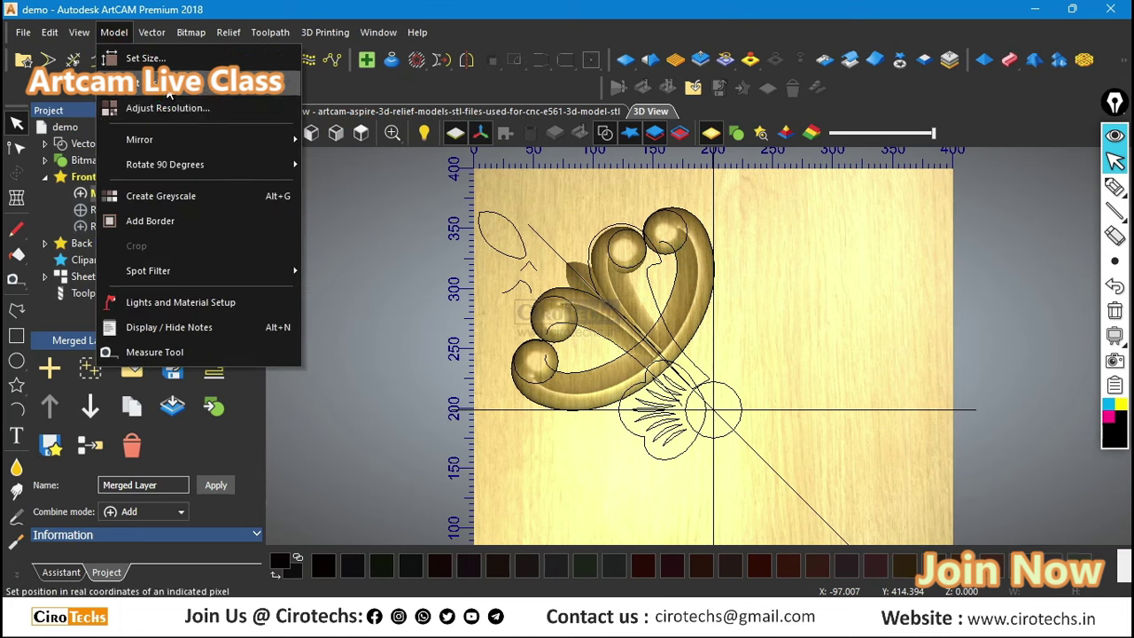
left_click(322, 286)
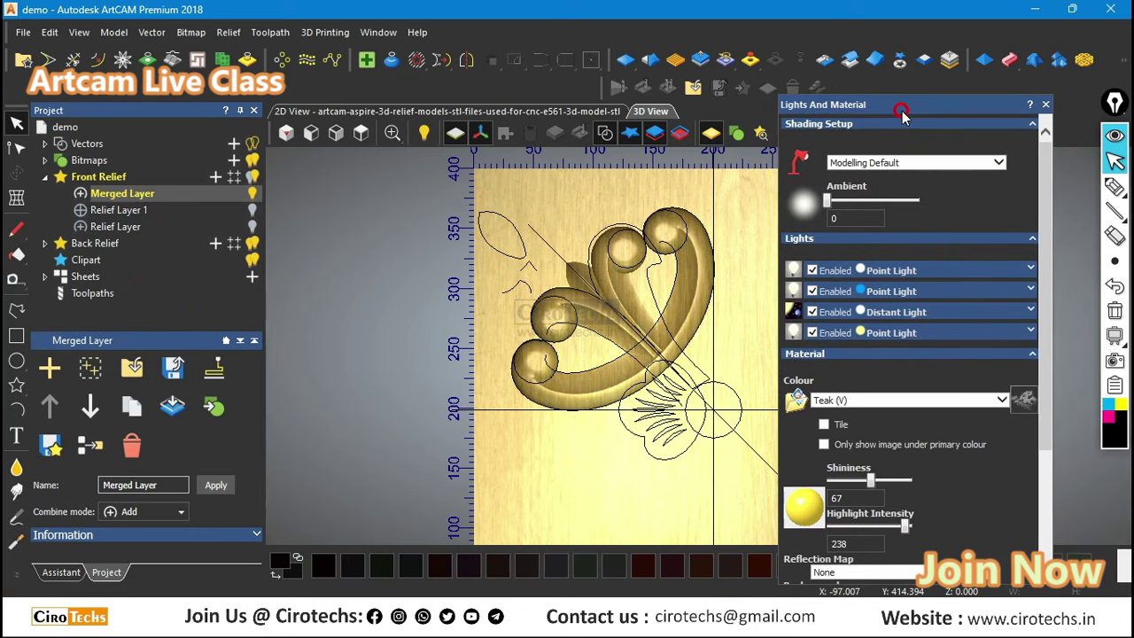
scroll(944, 406, "down", 3)
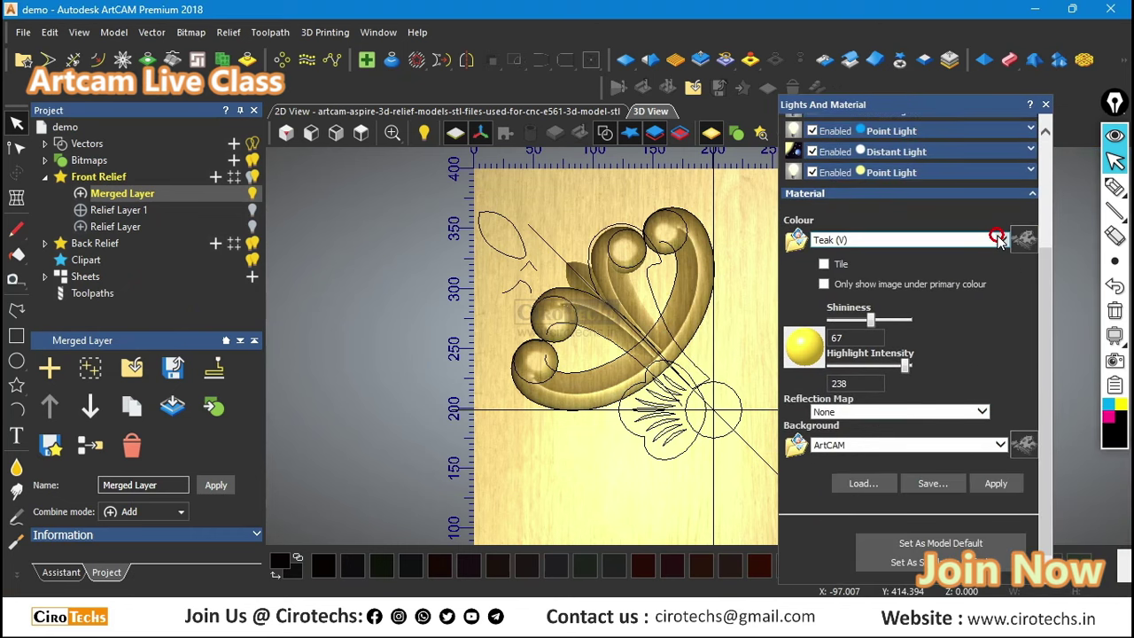
left_click(983, 239)
scroll(921, 80, "up", 1)
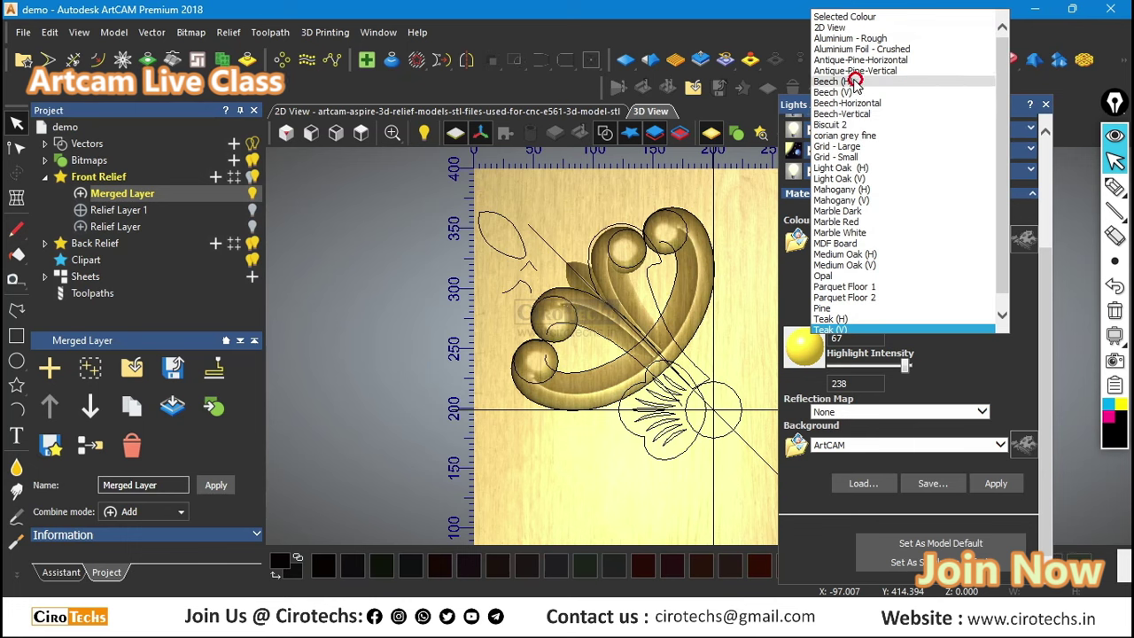
left_click(859, 23)
left_click(999, 293)
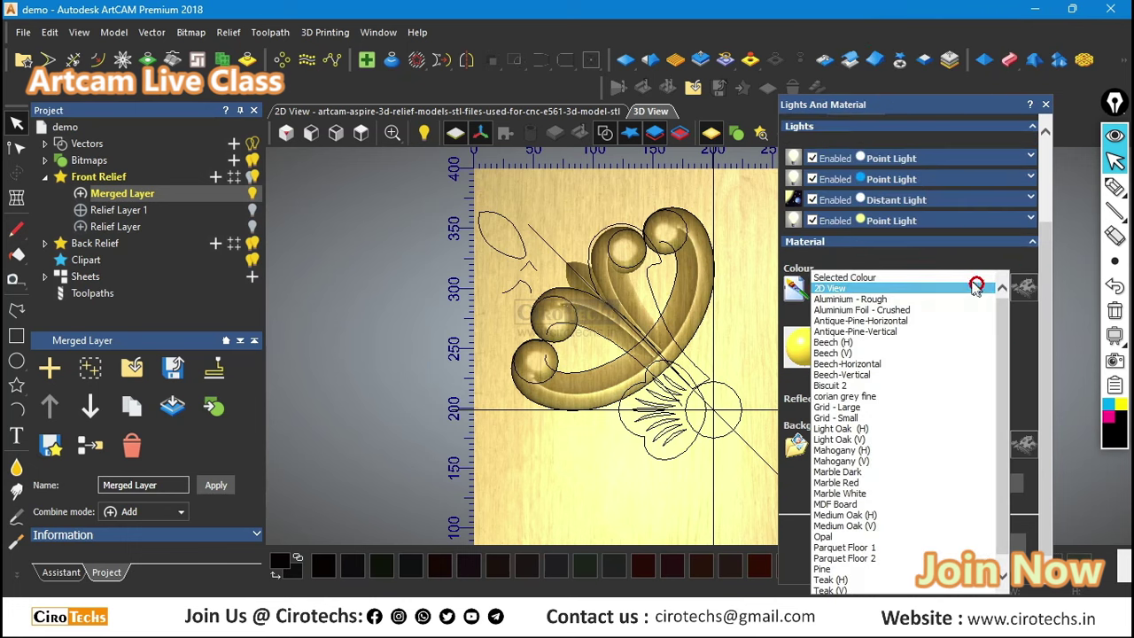
left_click(886, 283)
Step: Set the material colour to grey with RGB 189, 189, 189 and apply it to the model
left_click(1028, 290)
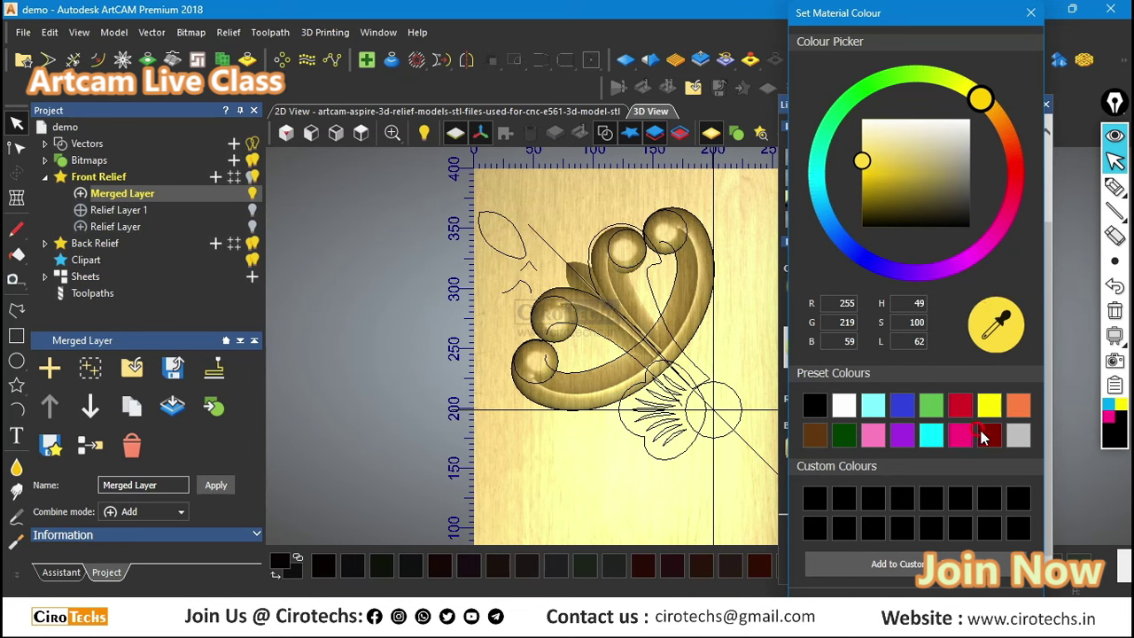
left_click(1015, 435)
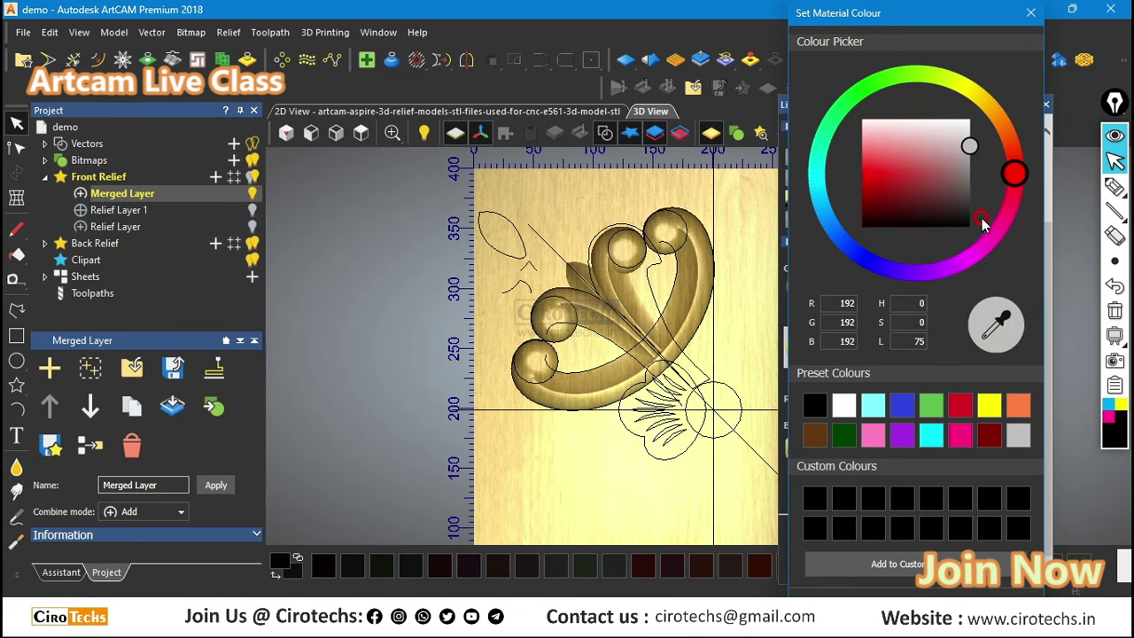
left_click_drag(967, 149, 977, 147)
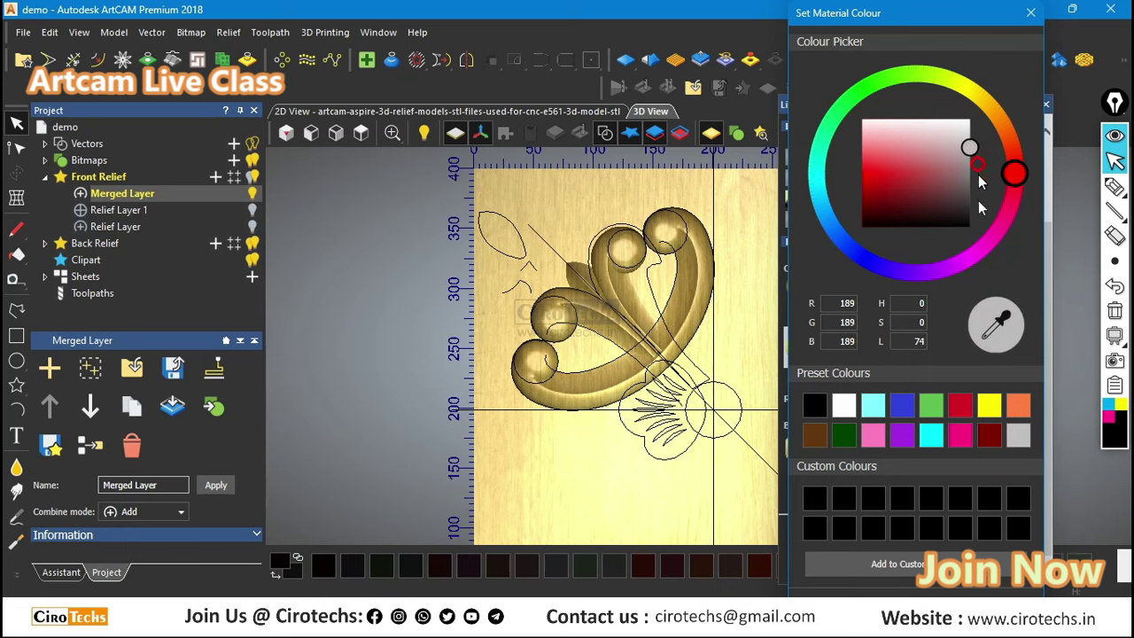
key("Escape")
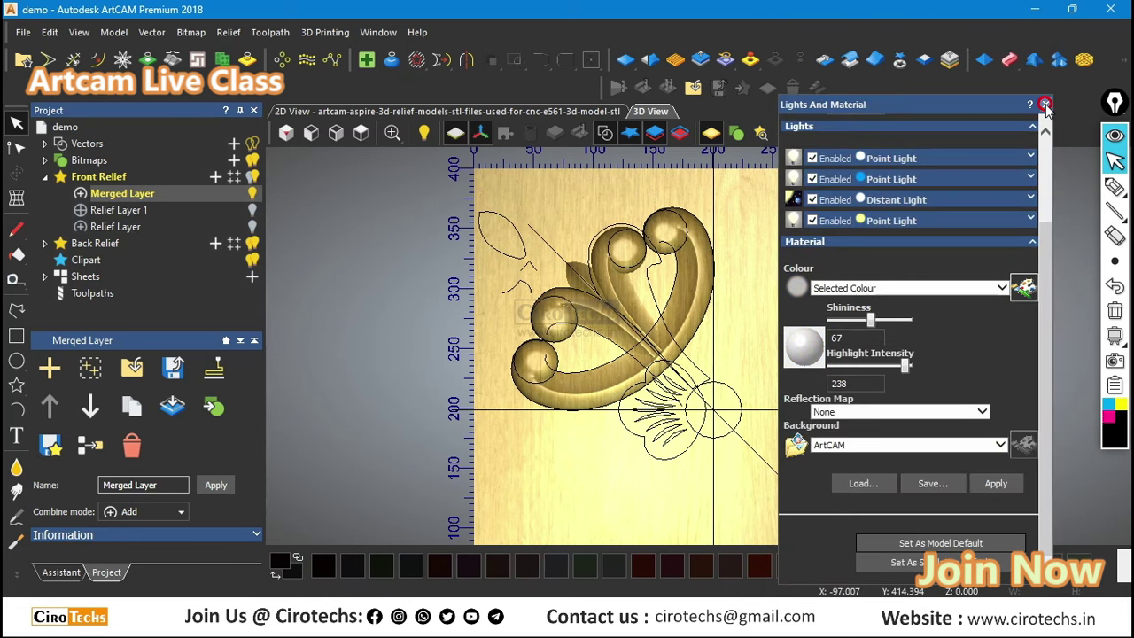
left_click(1005, 485)
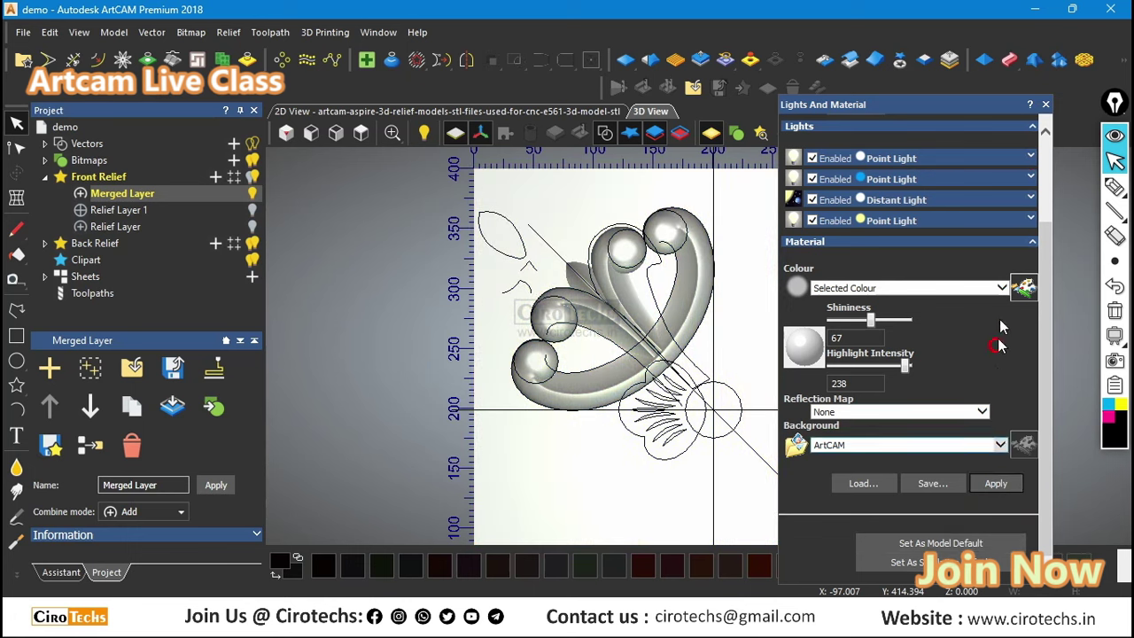
left_click(1046, 105)
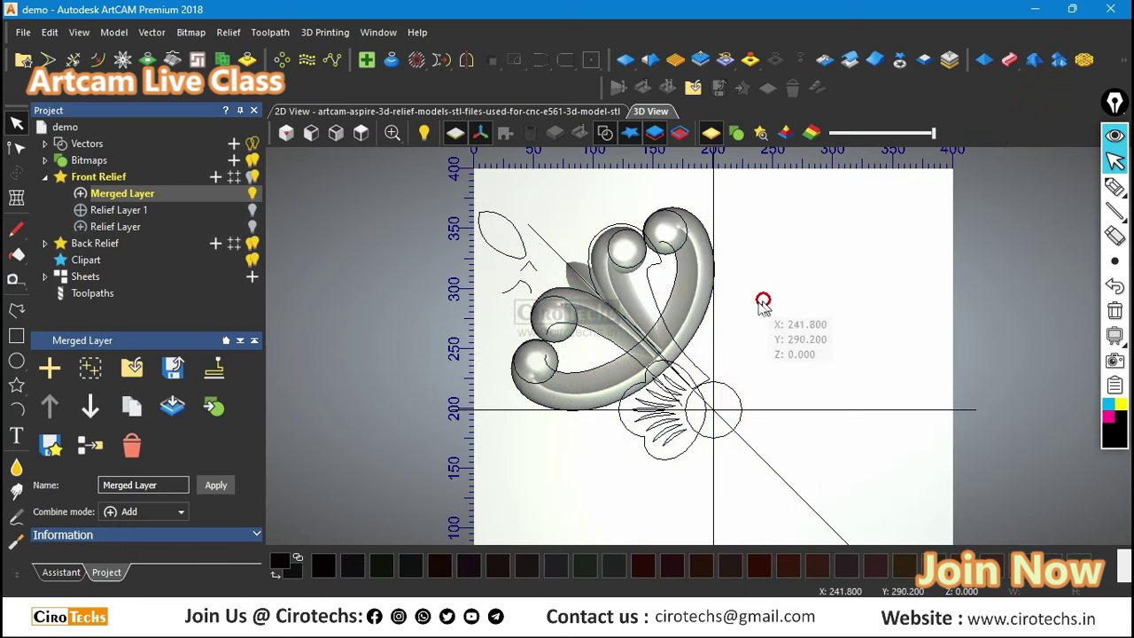
Step: Examine the scrolls and bud from several angles in the grey material
scroll(763, 302, "up", 3)
left_click_drag(664, 324, 750, 271)
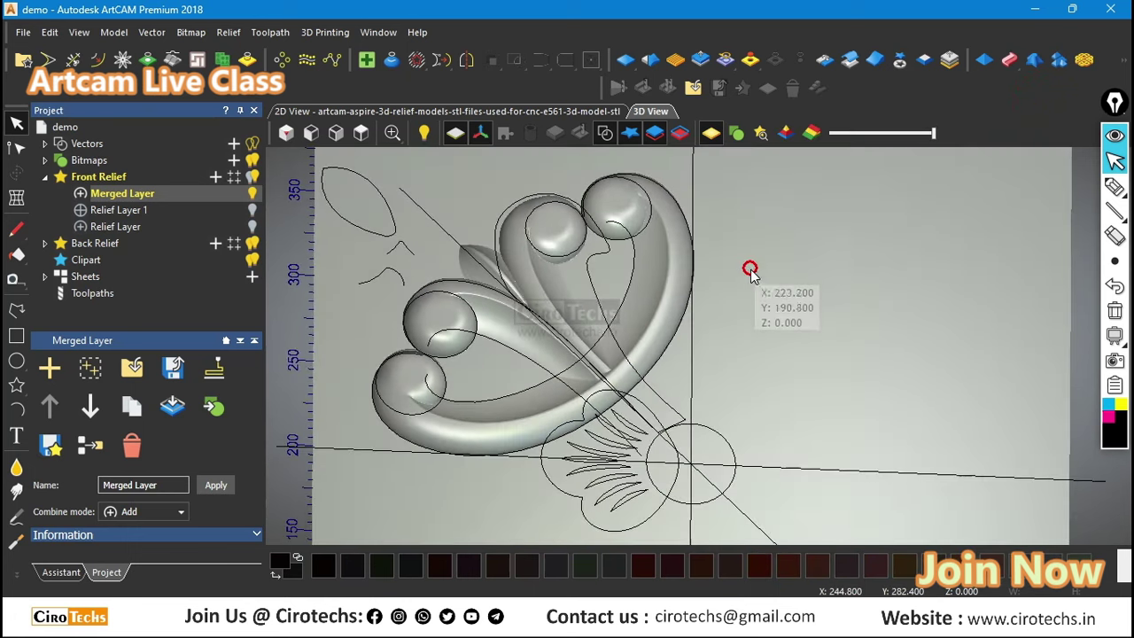
left_click(887, 134)
mouse_move(928, 135)
left_mouse_down()
mouse_move(860, 133)
mouse_move(932, 134)
left_mouse_up()
left_click_drag(875, 186, 641, 331)
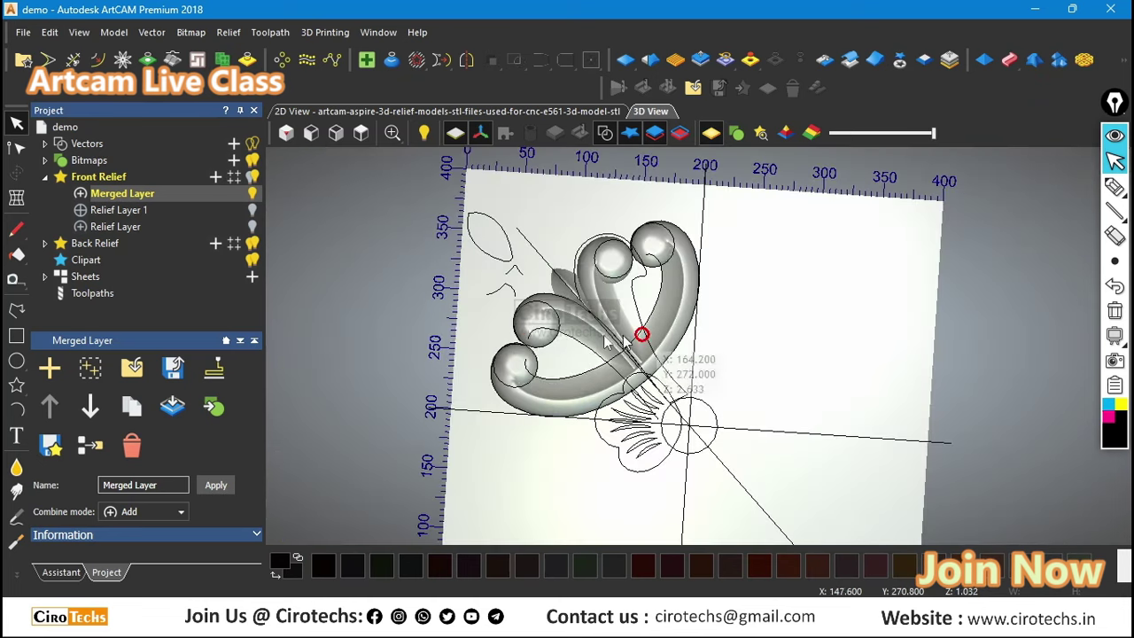
scroll(640, 325, "up", 4)
scroll(499, 203, "down", 4)
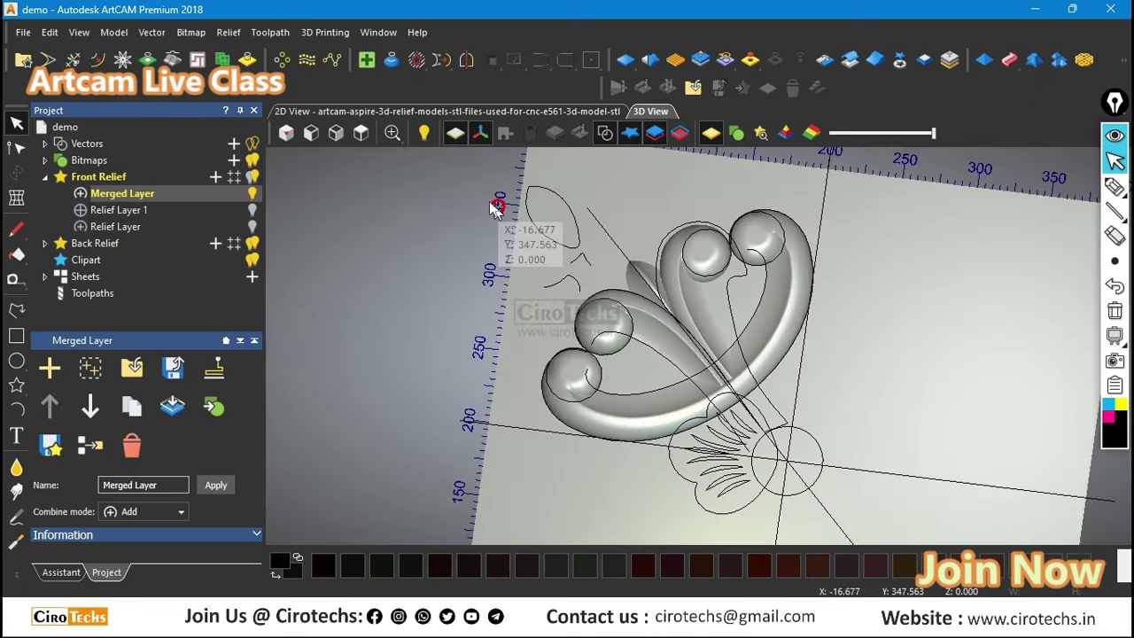
Step: Try a square shape profile at a 45-degree angle with no height limit on the separate leaf outline
left_click(360, 133)
scroll(577, 225, "up", 4)
scroll(577, 225, "up", 2)
left_click(571, 230)
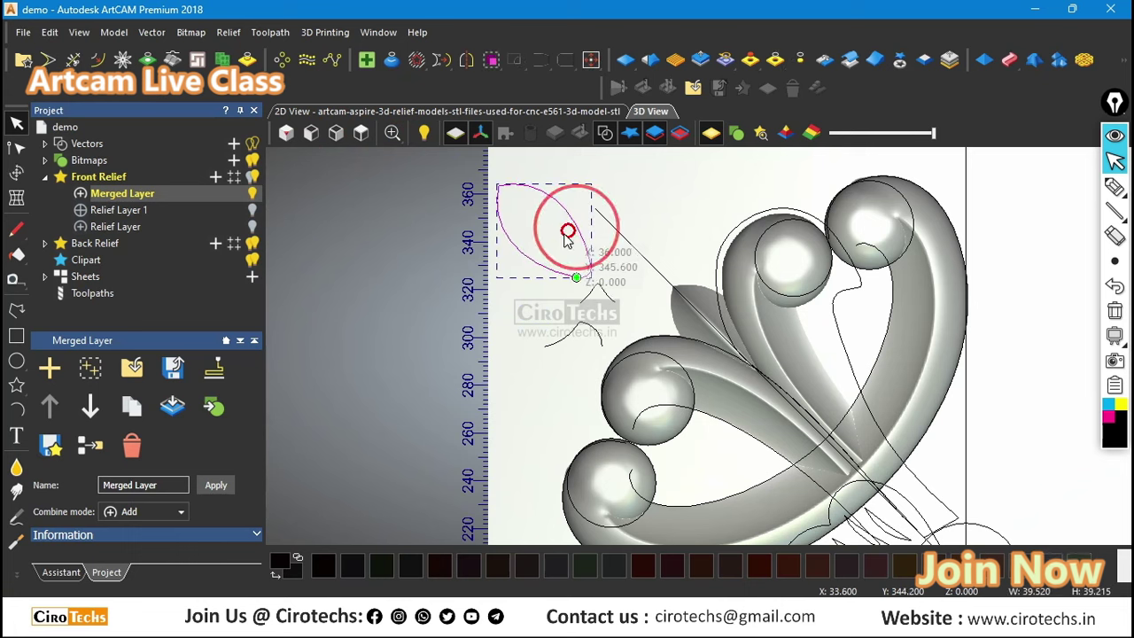
left_click(56, 572)
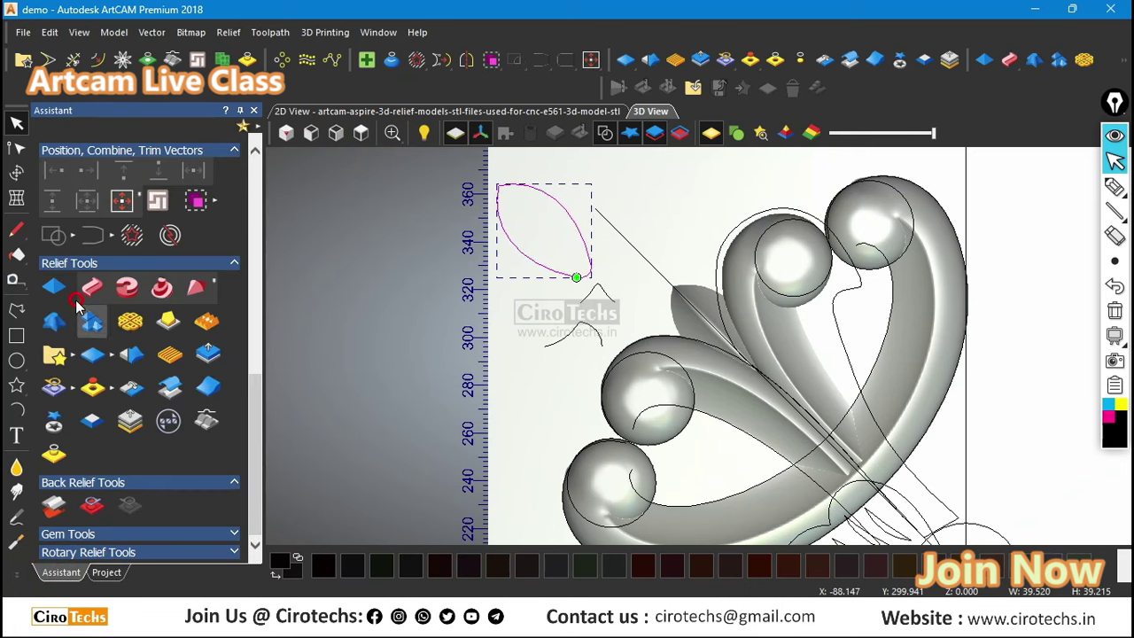
left_click(55, 287)
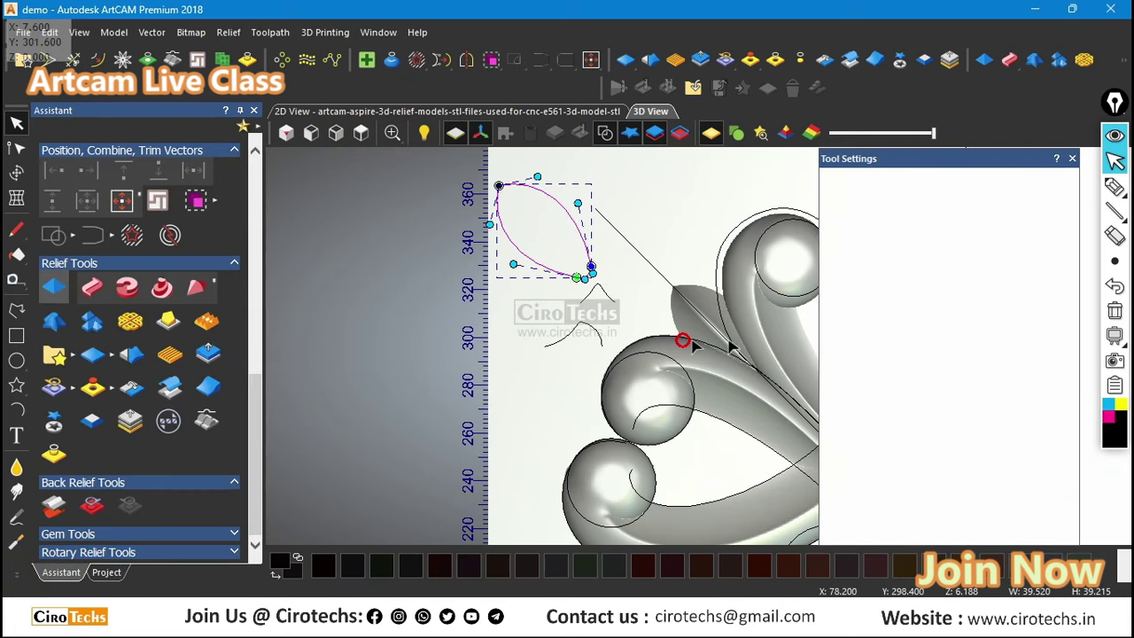
left_click(861, 254)
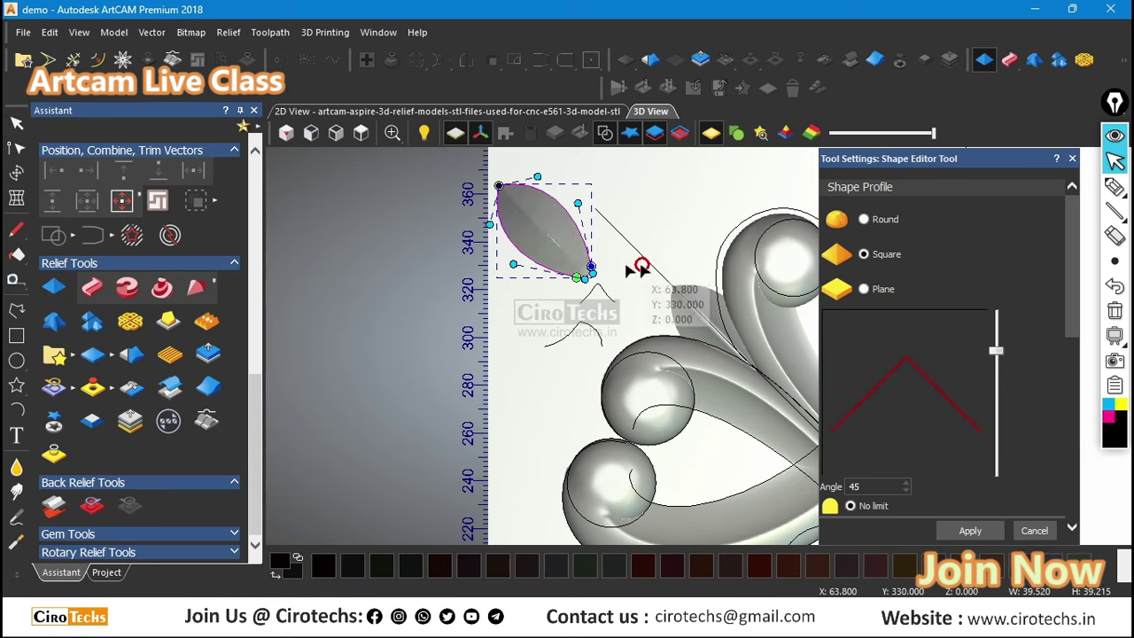
Step: Compare the ridge and slopes of the square-profile leaf with the swept bud between the scrolls
scroll(620, 257, "up", 3)
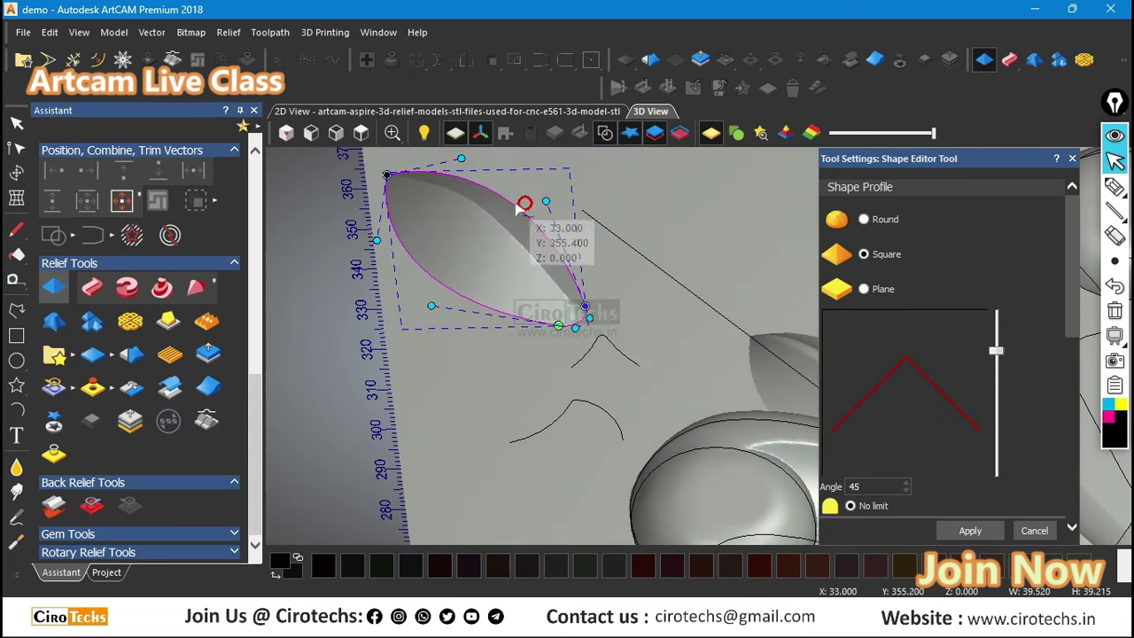
scroll(526, 203, "up", 3)
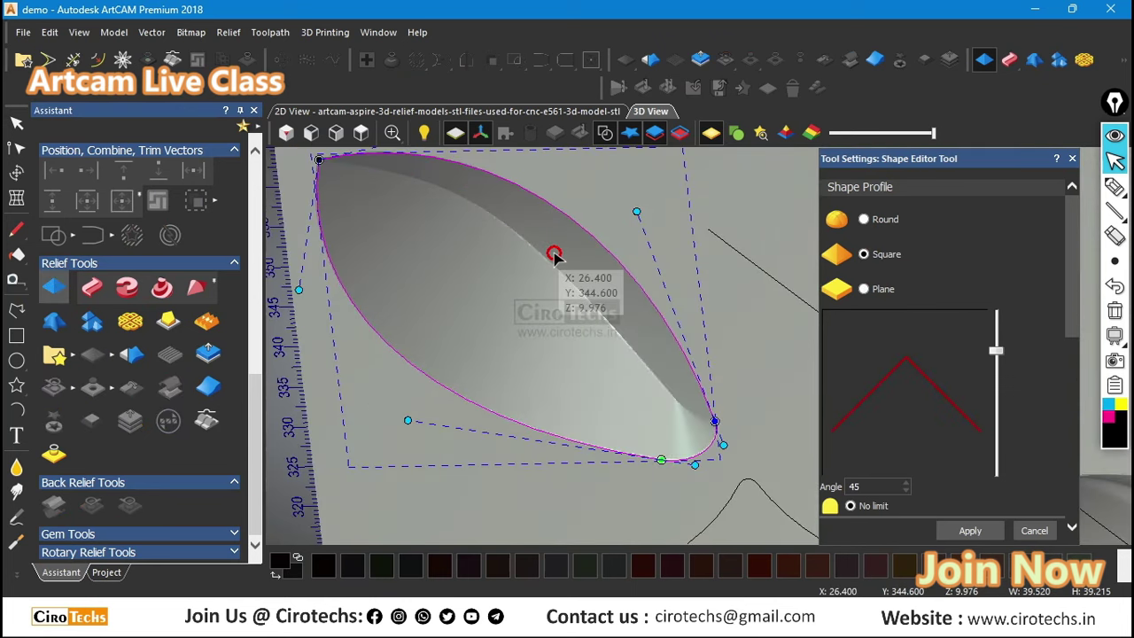
scroll(531, 248, "down", 5)
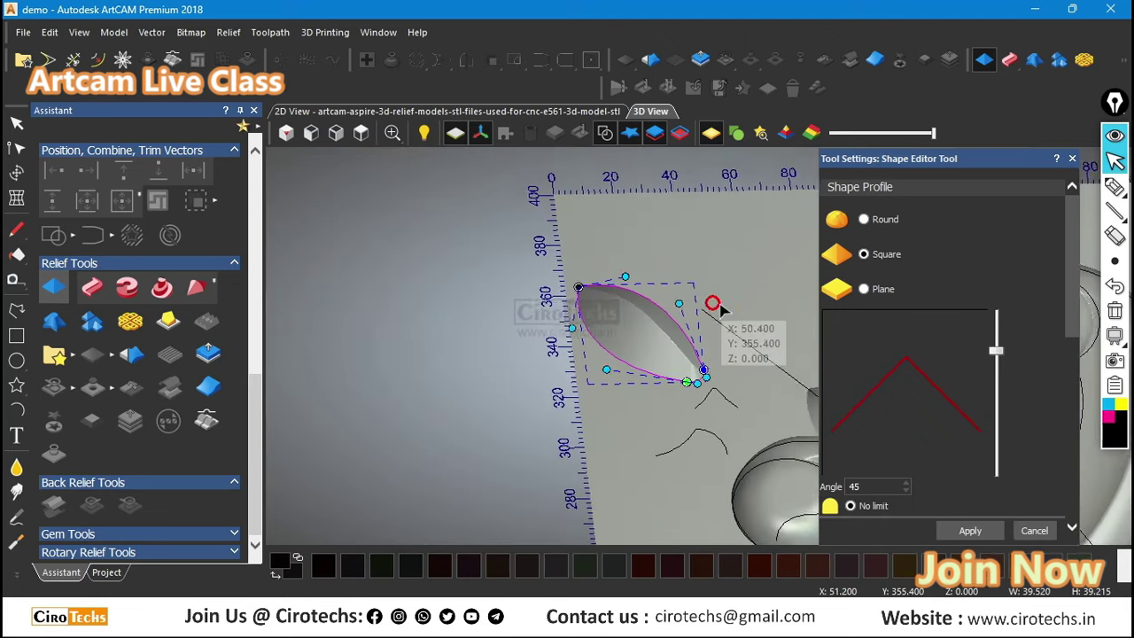
scroll(627, 341, "up", 5)
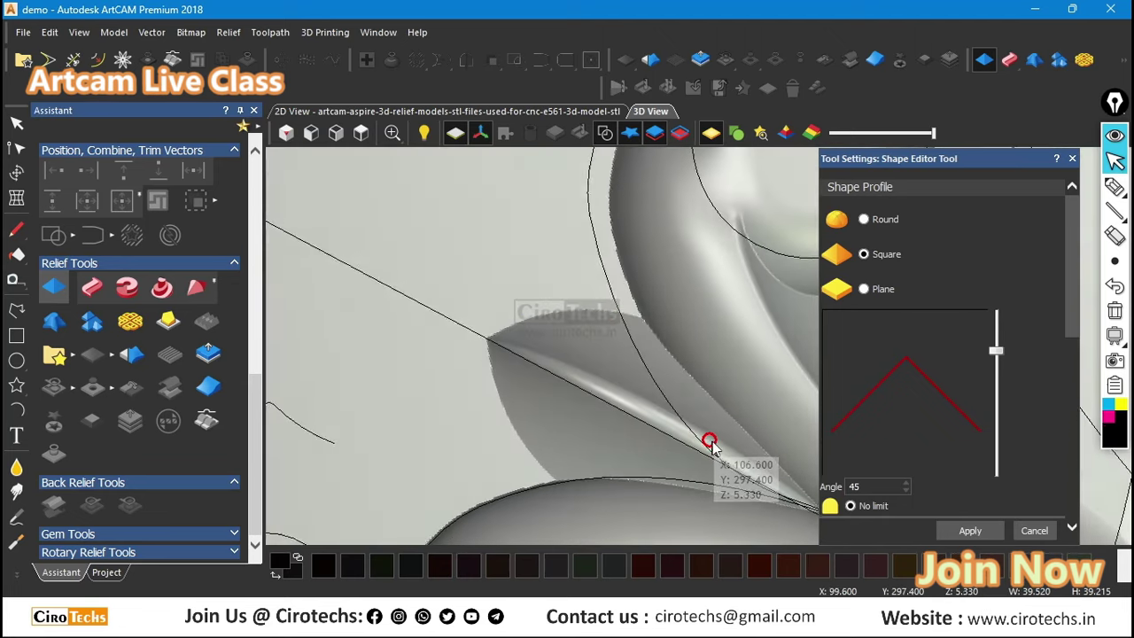
scroll(714, 442, "down", 3)
scroll(399, 324, "up", 3)
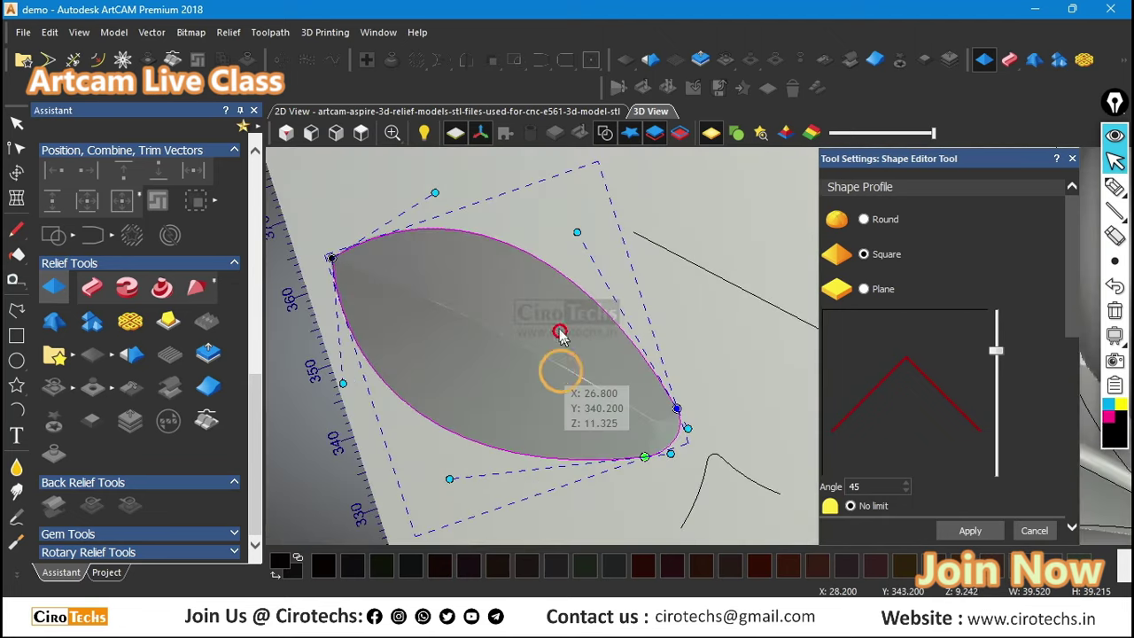
mouse_move(559, 329)
middle_mouse_down()
mouse_move(514, 190)
mouse_move(431, 147)
mouse_move(532, 316)
mouse_move(561, 328)
mouse_move(538, 324)
middle_mouse_up()
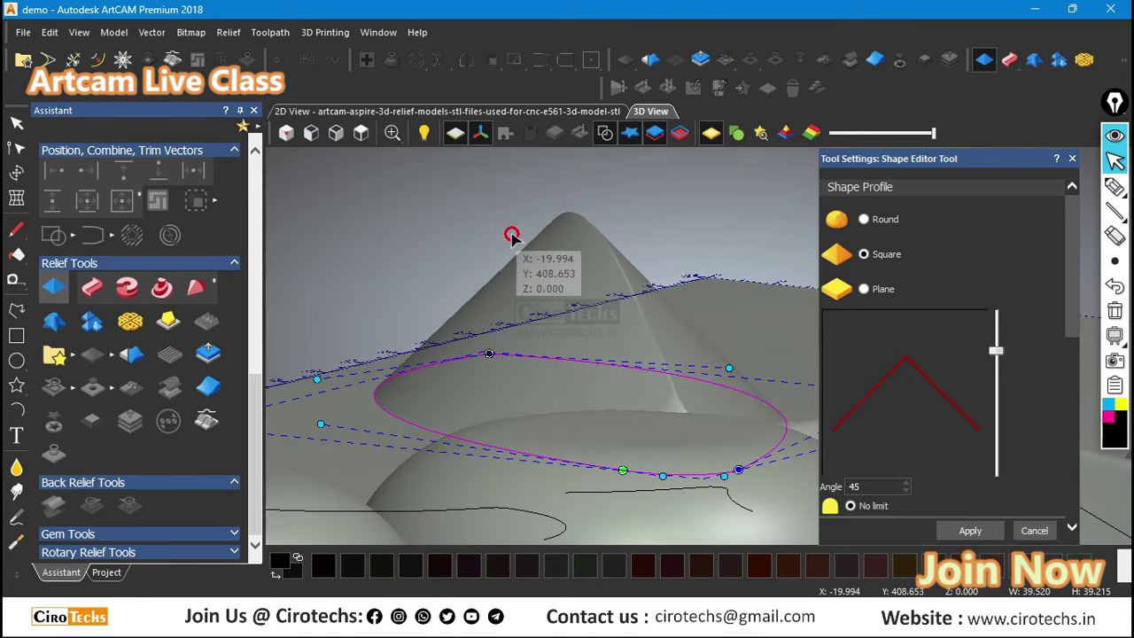
scroll(537, 309, "down", 8)
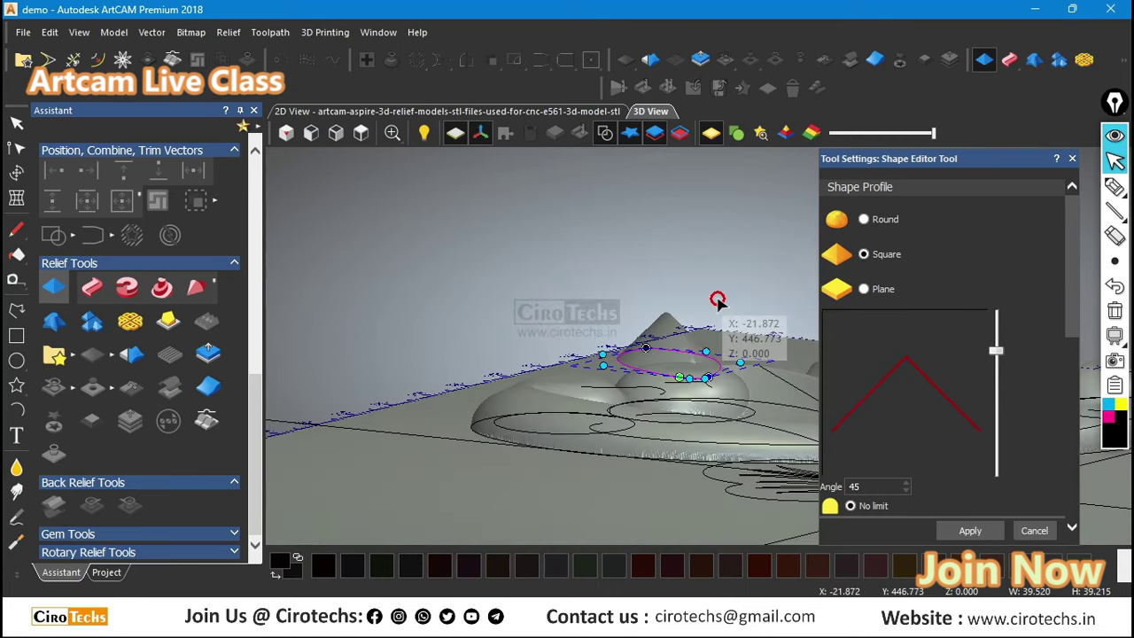
scroll(547, 273, "up", 10)
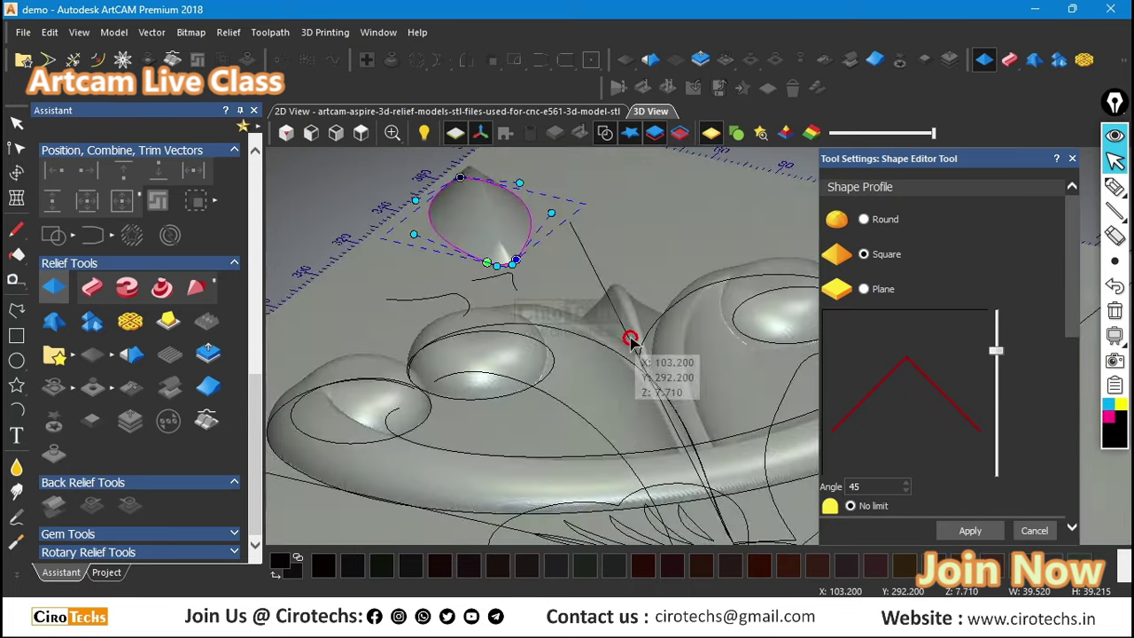
left_click_drag(596, 277, 526, 292)
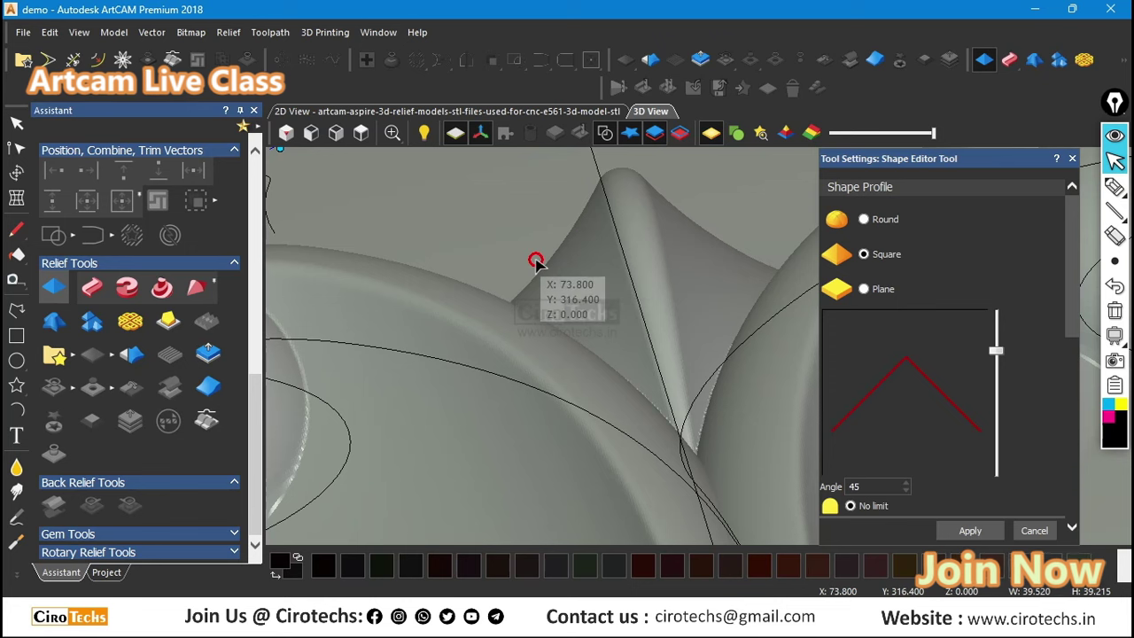
left_click_drag(608, 188, 474, 213)
left_click_drag(530, 268, 589, 261)
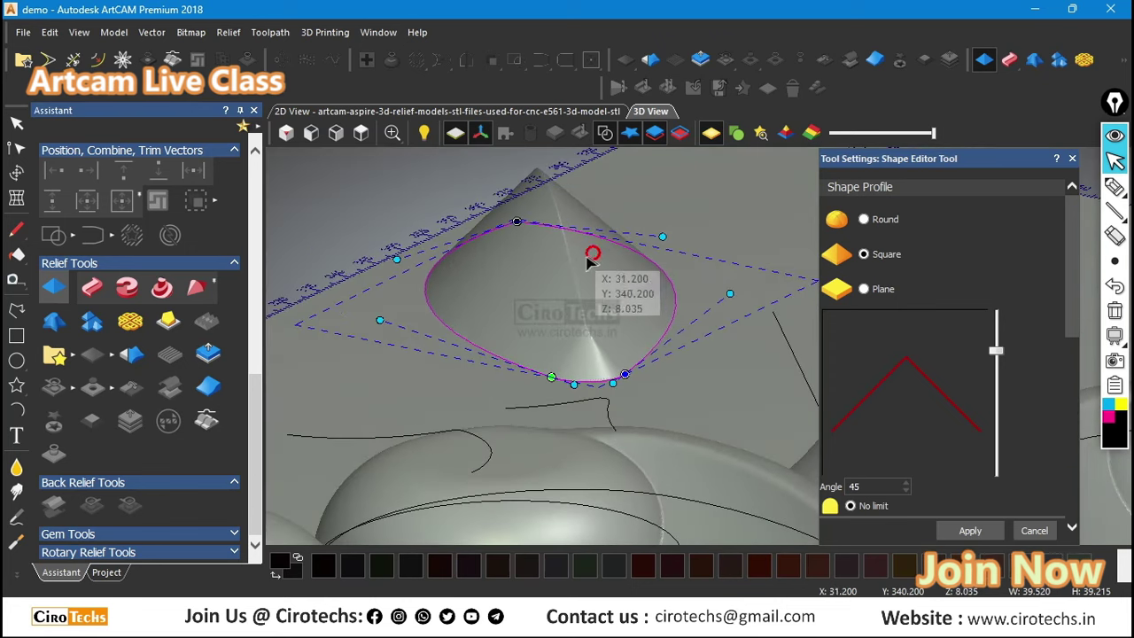
left_click_drag(492, 221, 567, 204)
scroll(508, 205, "up", 3)
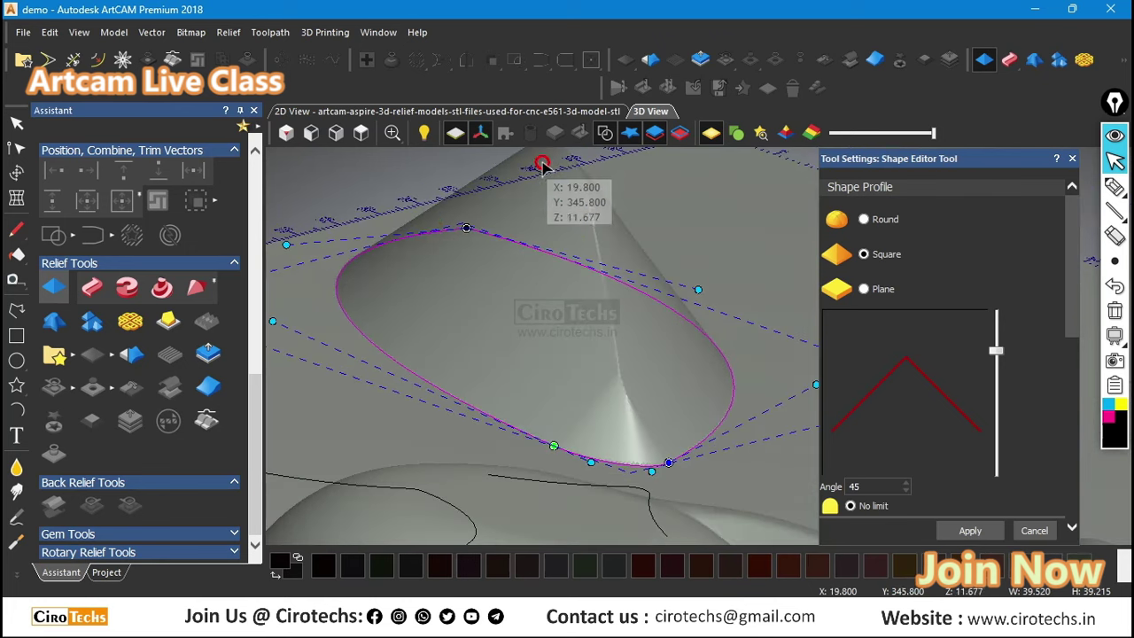
Step: Examine the leaf's peak height and the bud's rounded centre rib on the relief without vectors
left_click_drag(430, 240, 529, 334)
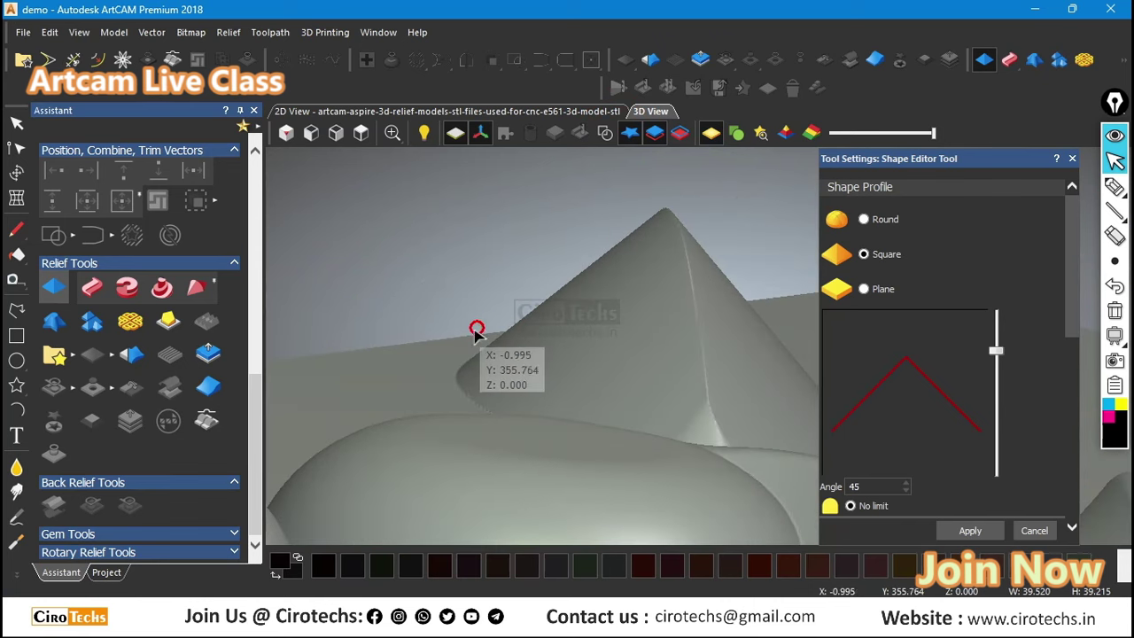
scroll(633, 237, "down", 5)
scroll(660, 289, "down", 3)
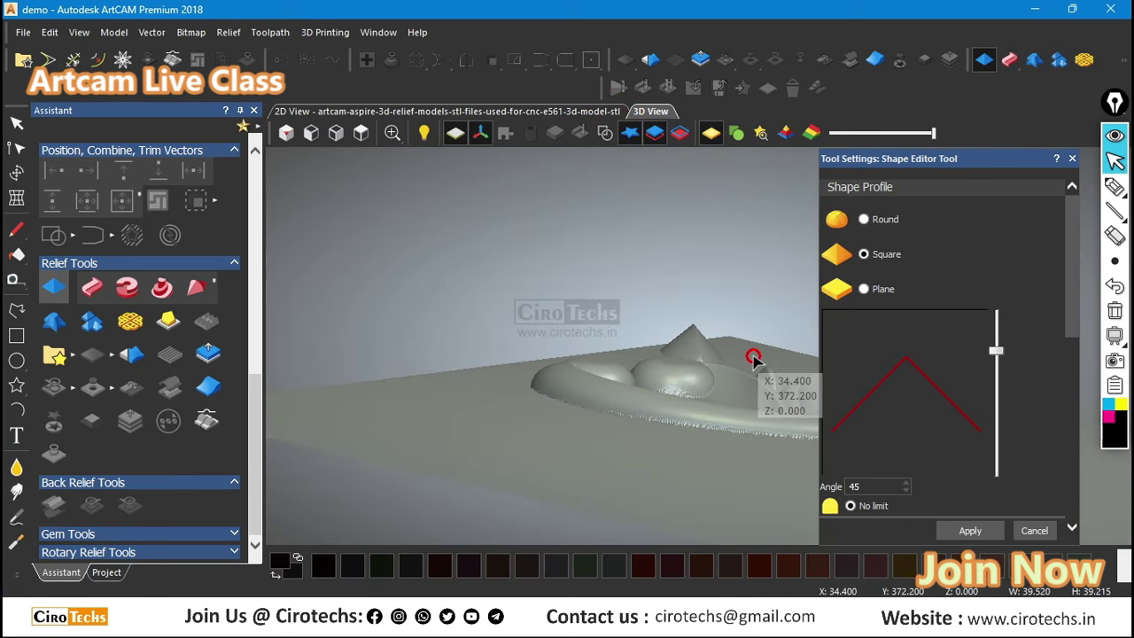
middle_click_drag(754, 356, 582, 339)
scroll(614, 357, "up", 10)
left_click_drag(549, 364, 524, 357)
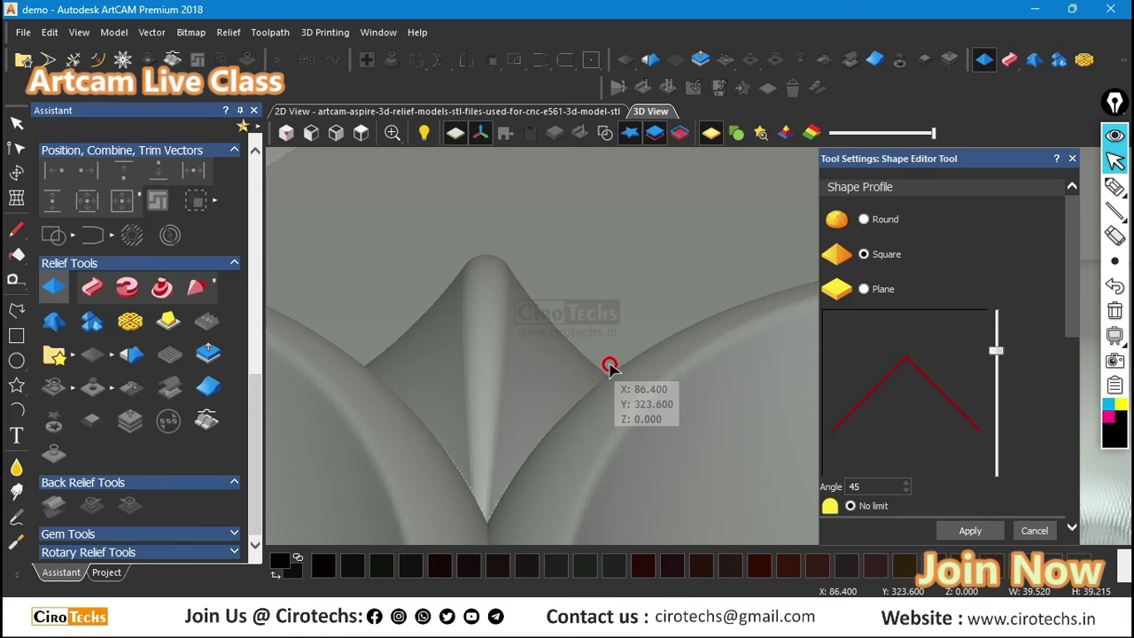
scroll(609, 365, "down", 5)
left_click_drag(582, 324, 756, 455)
left_click_drag(666, 380, 499, 357)
scroll(480, 322, "down", 3)
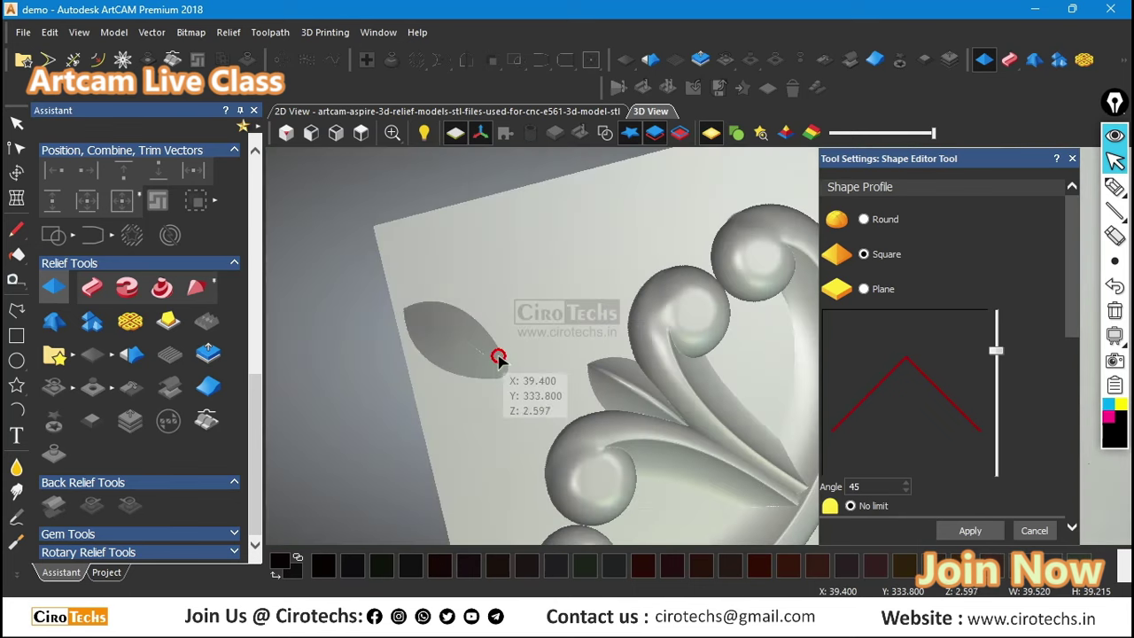
Step: Undo the square-profile leaf relief and inspect where the bud stem meets the outer scroll
key("ctrl+z")
left_click(526, 305)
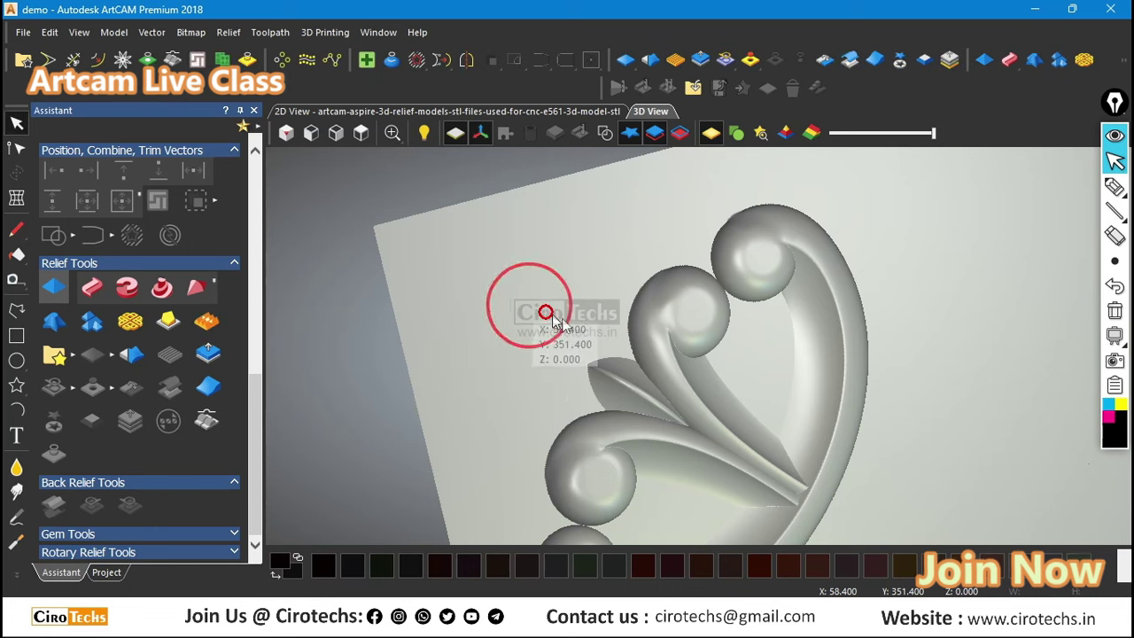
scroll(620, 334, "down", 3)
scroll(778, 407, "up", 5)
scroll(646, 384, "down", 3)
scroll(625, 372, "up", 6)
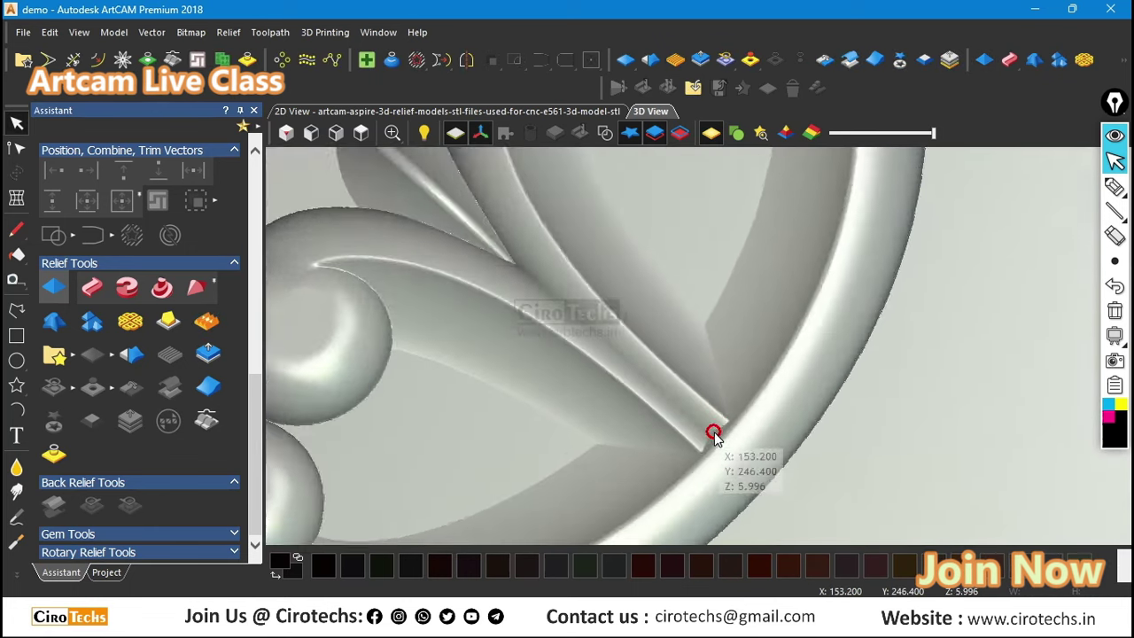
scroll(772, 429, "down", 6)
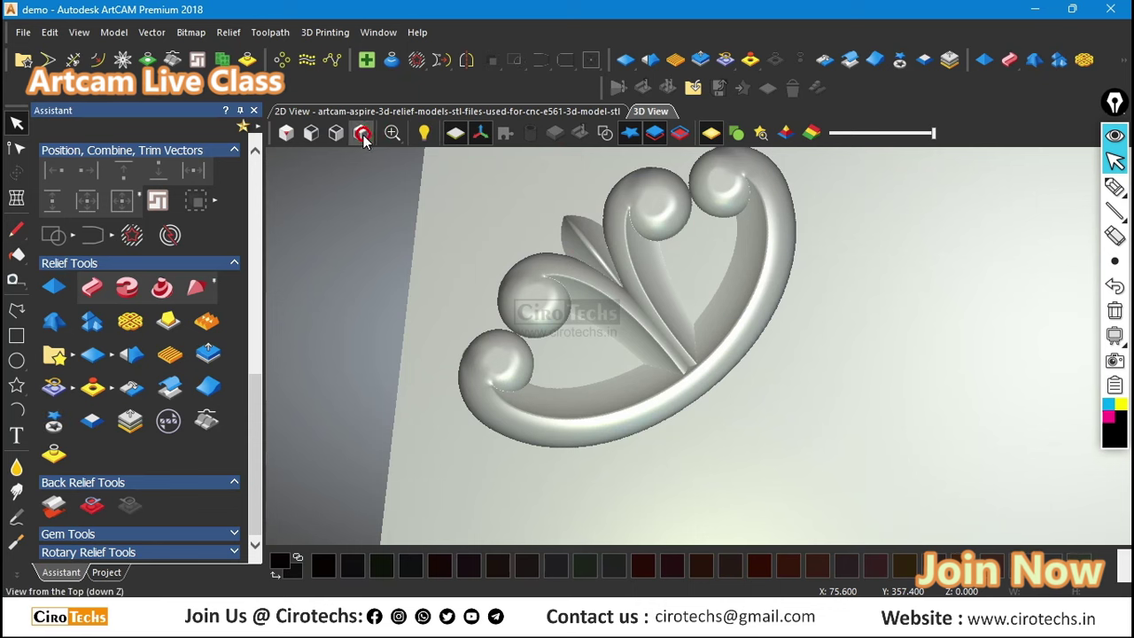
Step: Show the vectors over the relief in the top view and bring up the project's relief layers
left_click(362, 133)
scroll(701, 253, "up", 3)
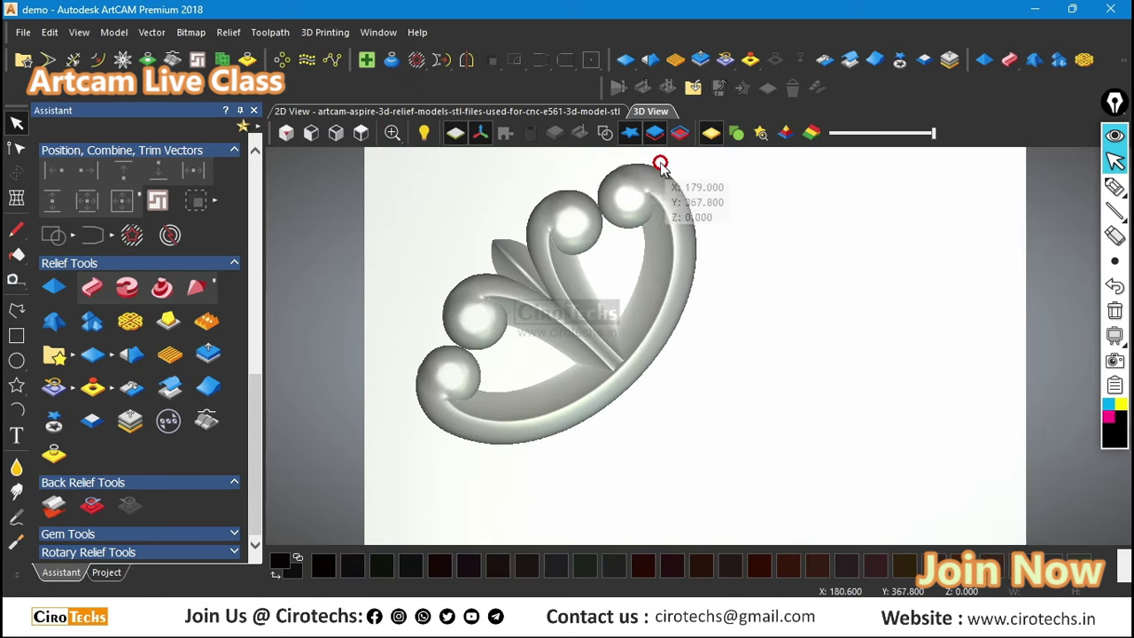
left_click(605, 133)
scroll(633, 321, "down", 2)
scroll(749, 354, "up", 3)
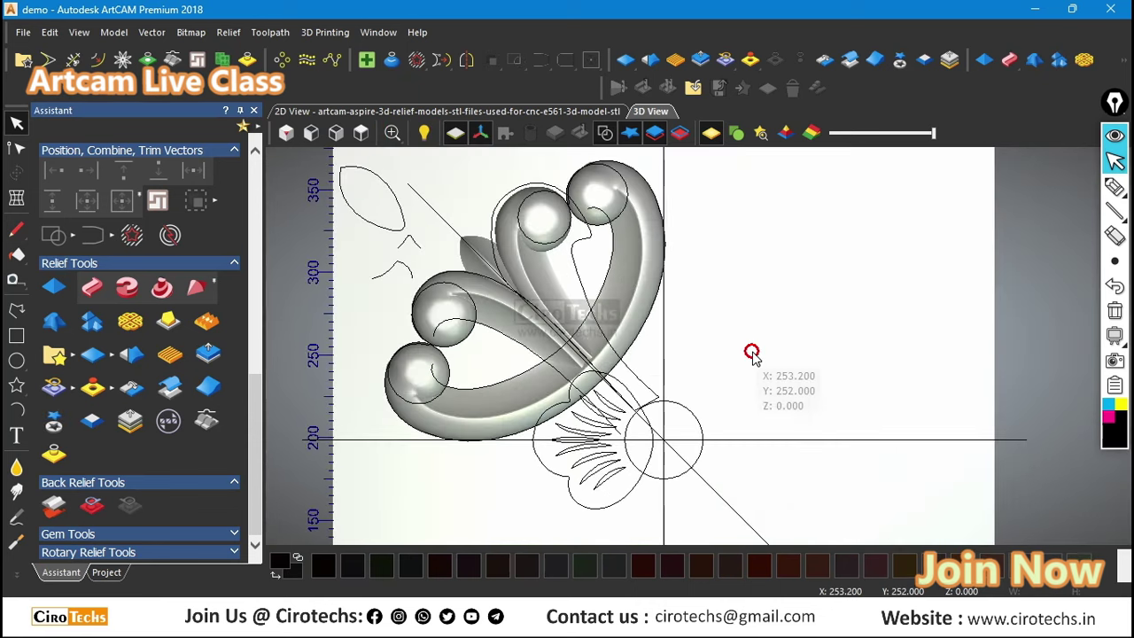
scroll(638, 387, "down", 1)
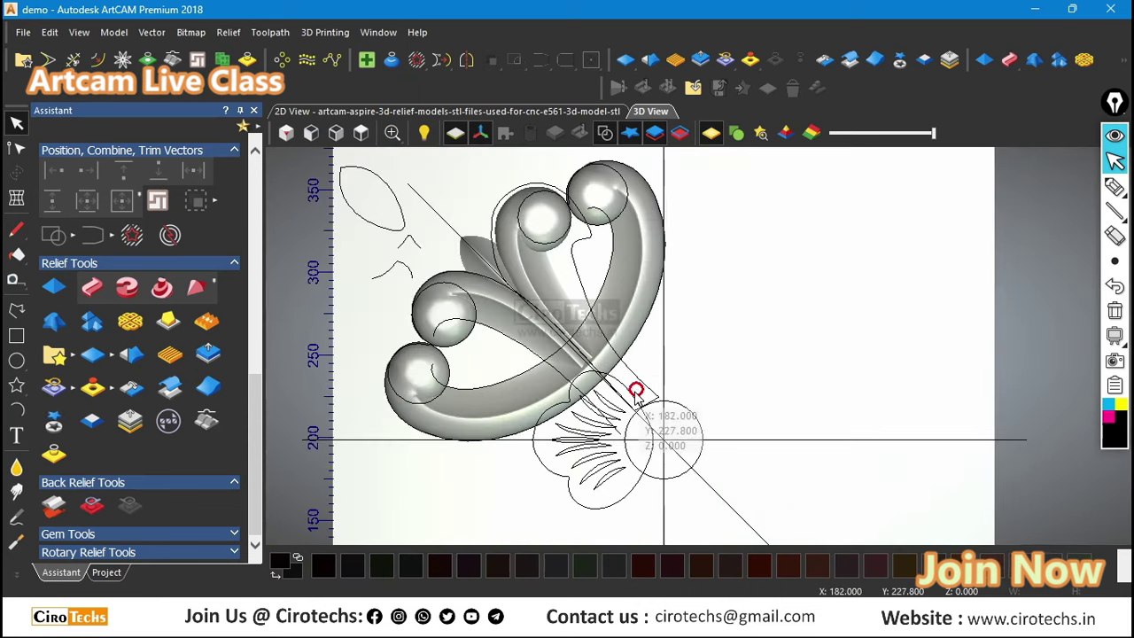
left_click(106, 572)
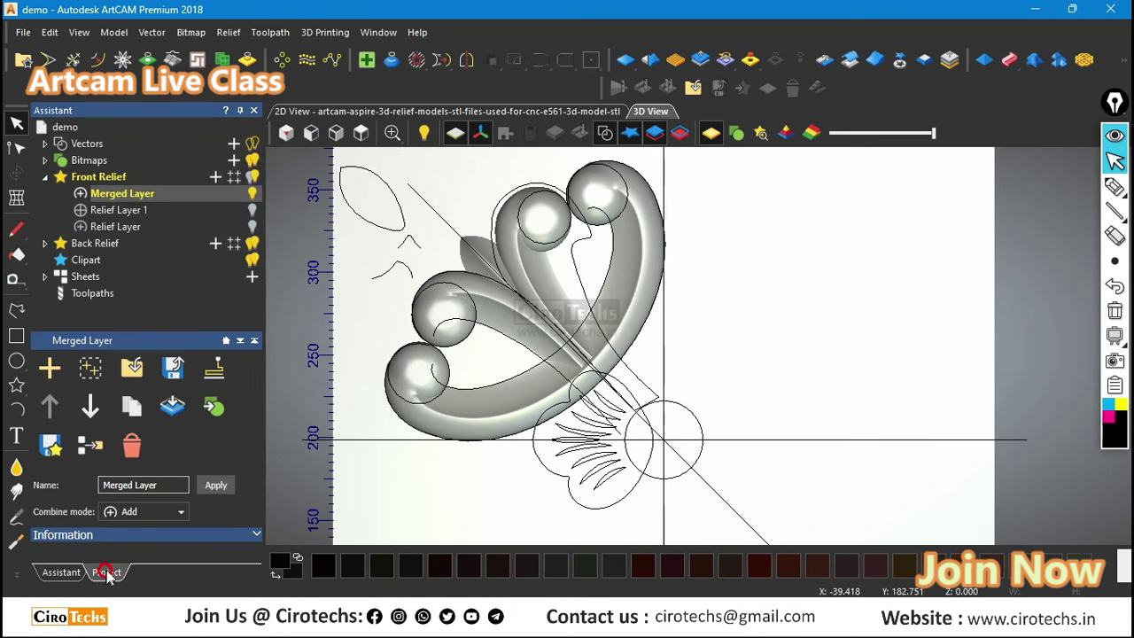
Step: Add a new front relief layer above the merged layer and give it the same combine mode as Relief Layer 1
left_click(215, 176)
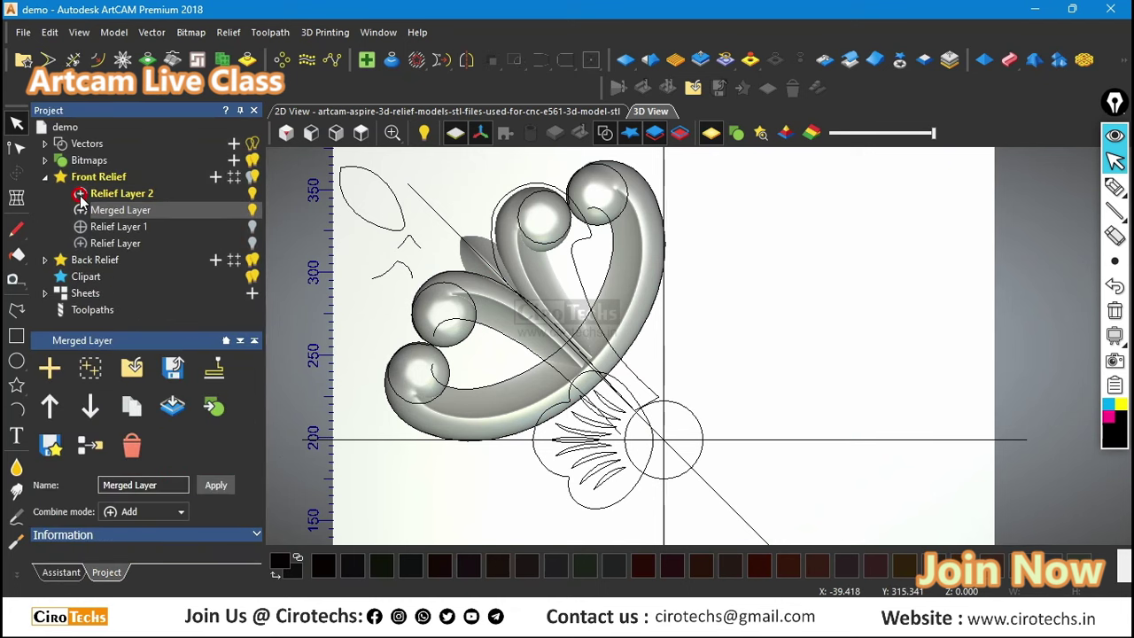
left_click(81, 197)
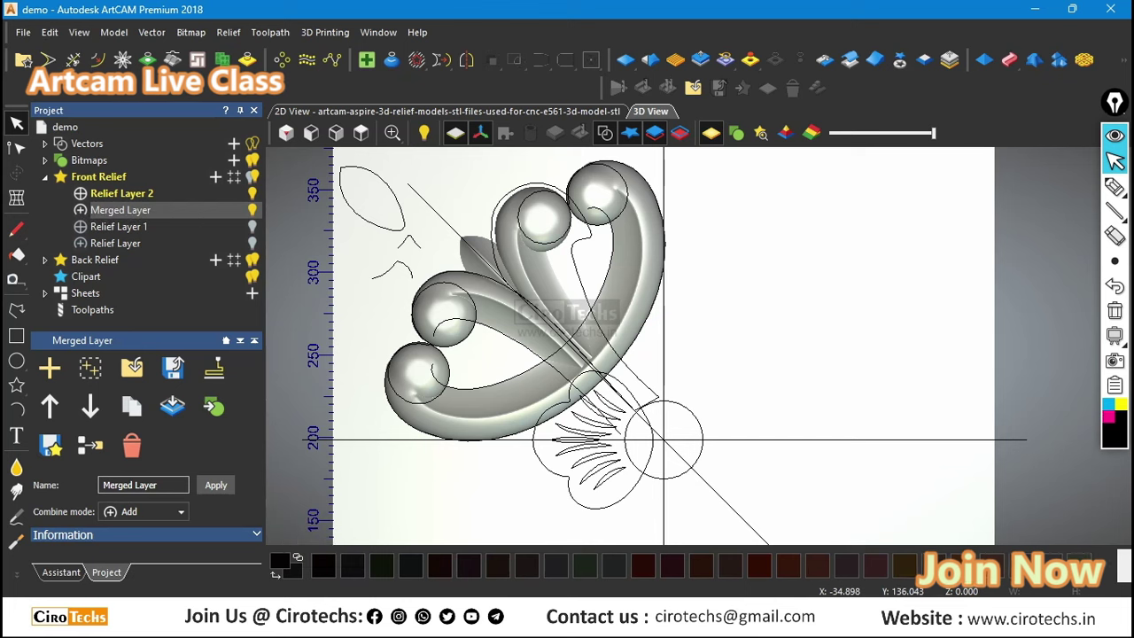
Step: Compare the relief with the reference artwork by displaying the bitmap colours in 3D, and restore the grey material
left_click(455, 111)
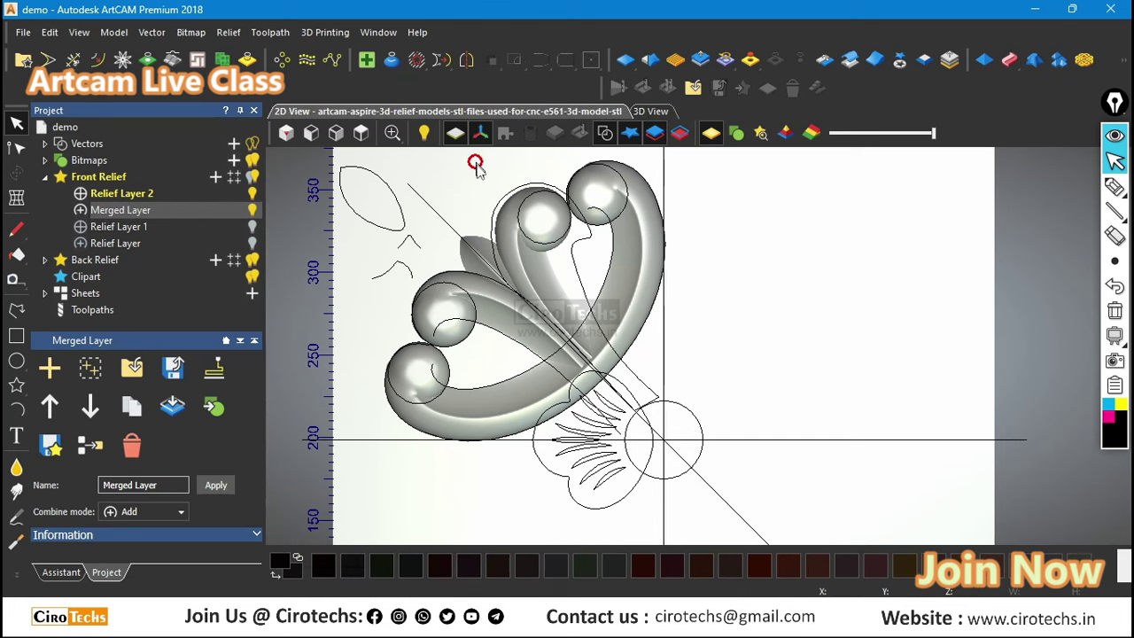
left_click(644, 109)
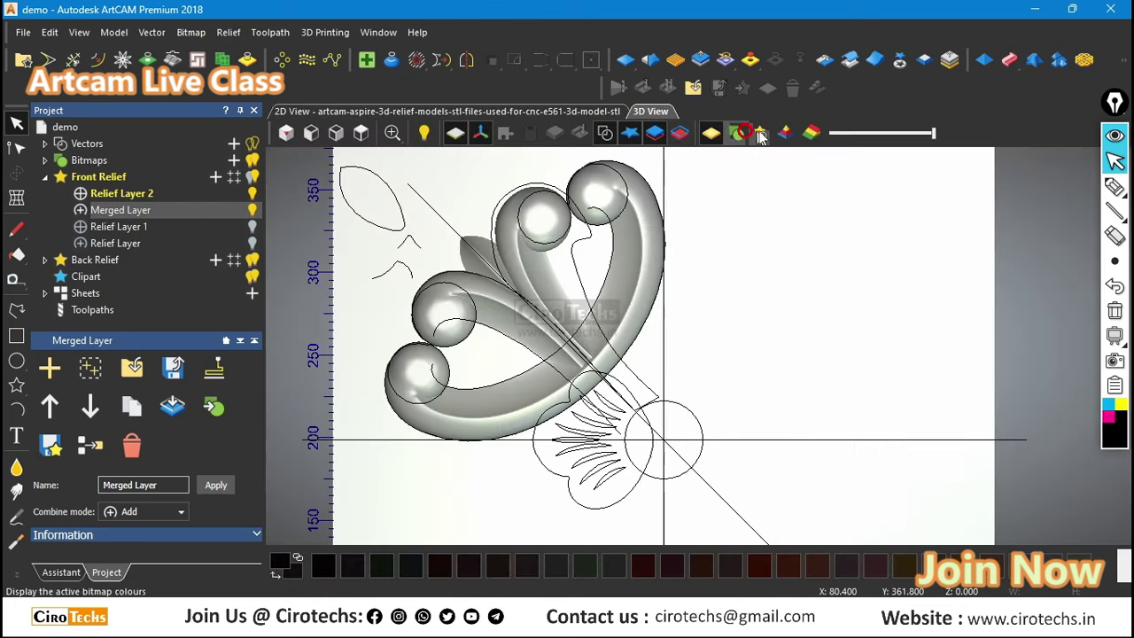
left_click(735, 134)
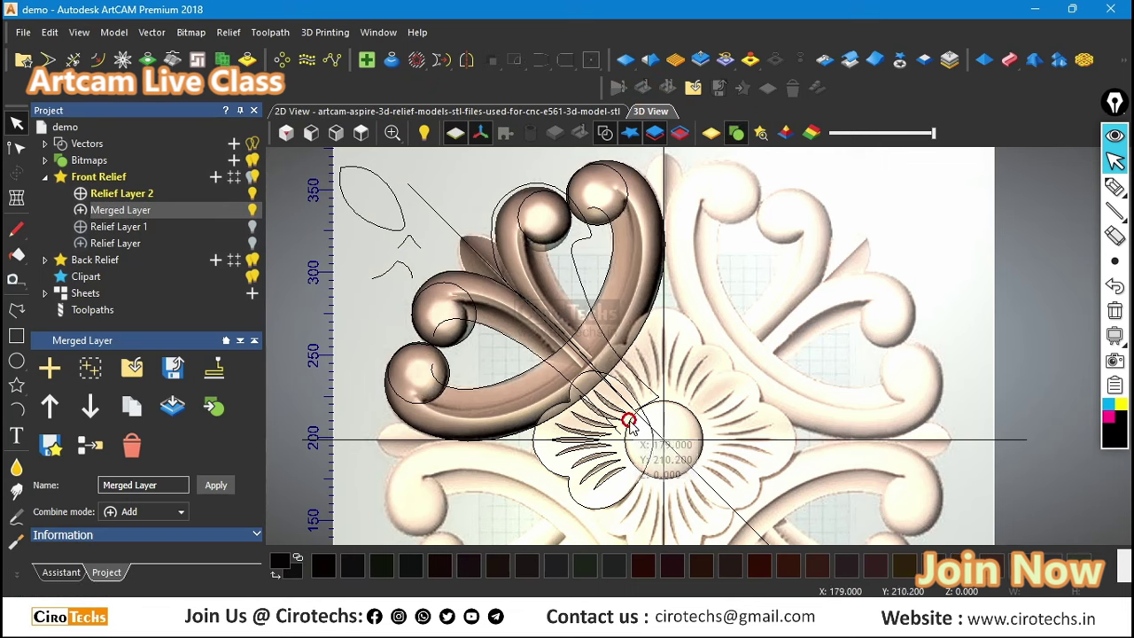
scroll(753, 275, "down", 1)
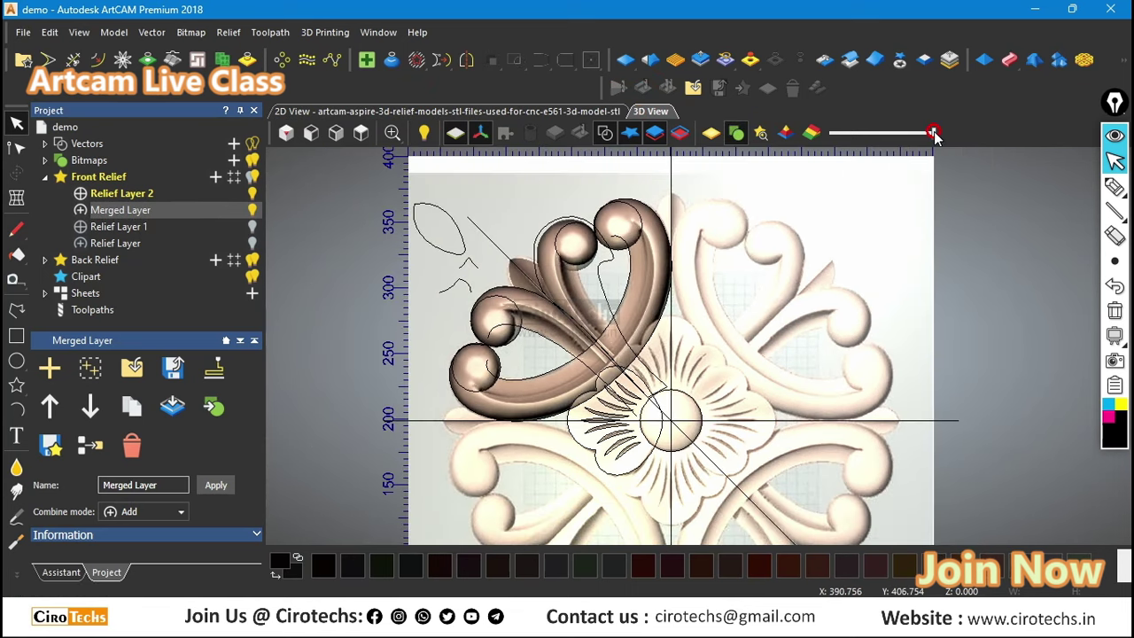
left_click_drag(934, 133, 993, 137)
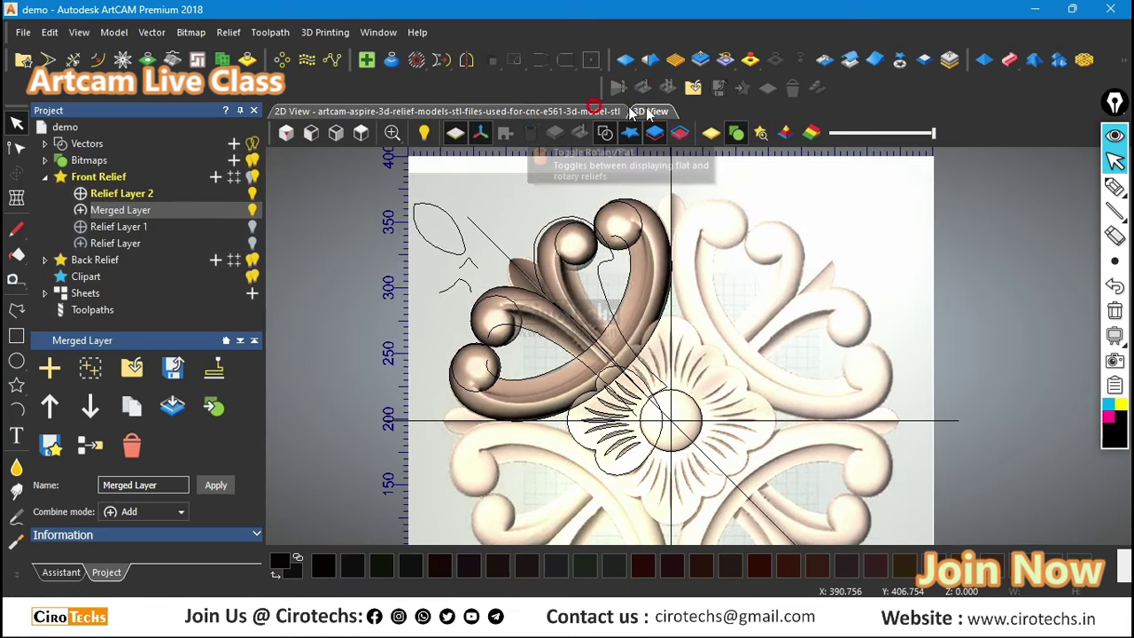
left_click(704, 140)
Step: Switch to the 2D view and turn off the relief preview to show the reference bitmap beneath the vectors
left_click(577, 111)
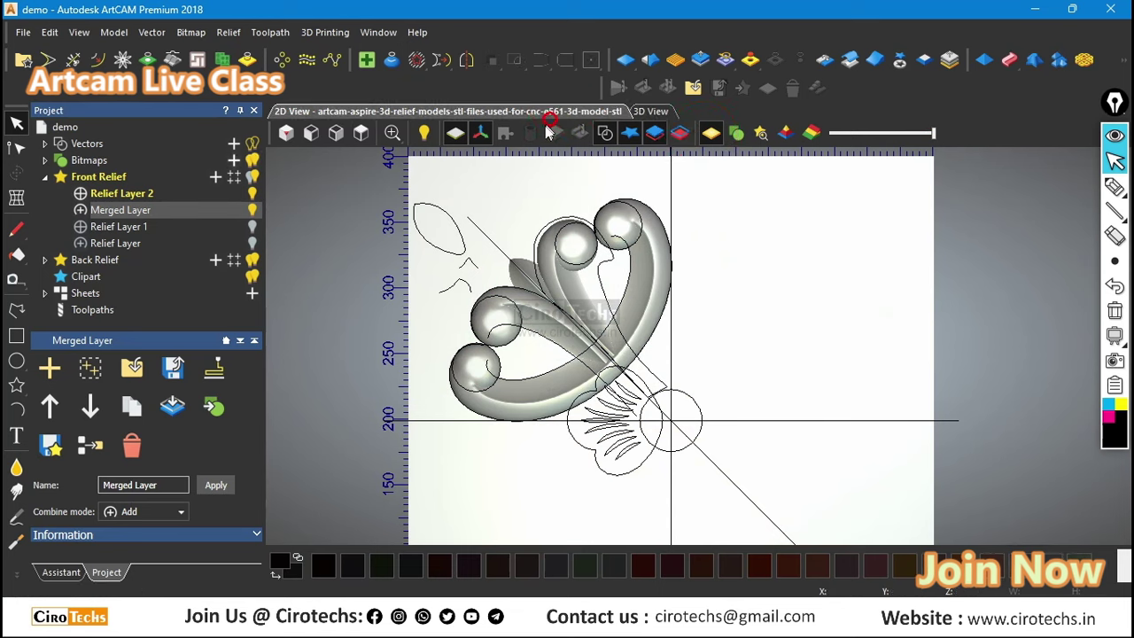
scroll(666, 372, "up", 5)
scroll(673, 369, "down", 2)
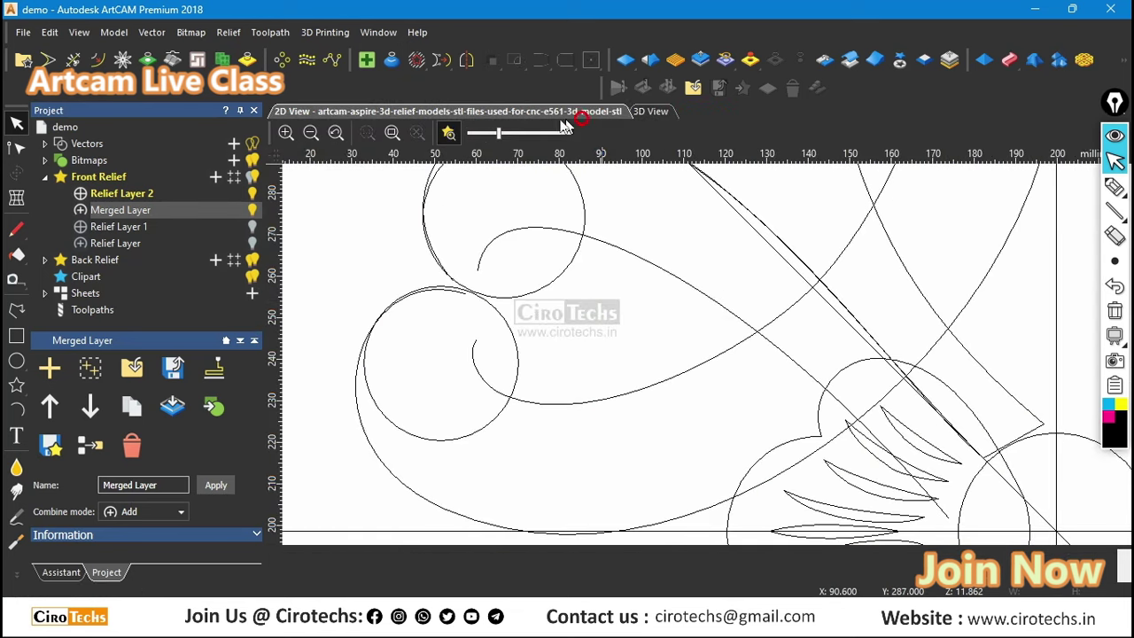
left_click(450, 133)
scroll(637, 238, "down", 3)
scroll(738, 430, "up", 5)
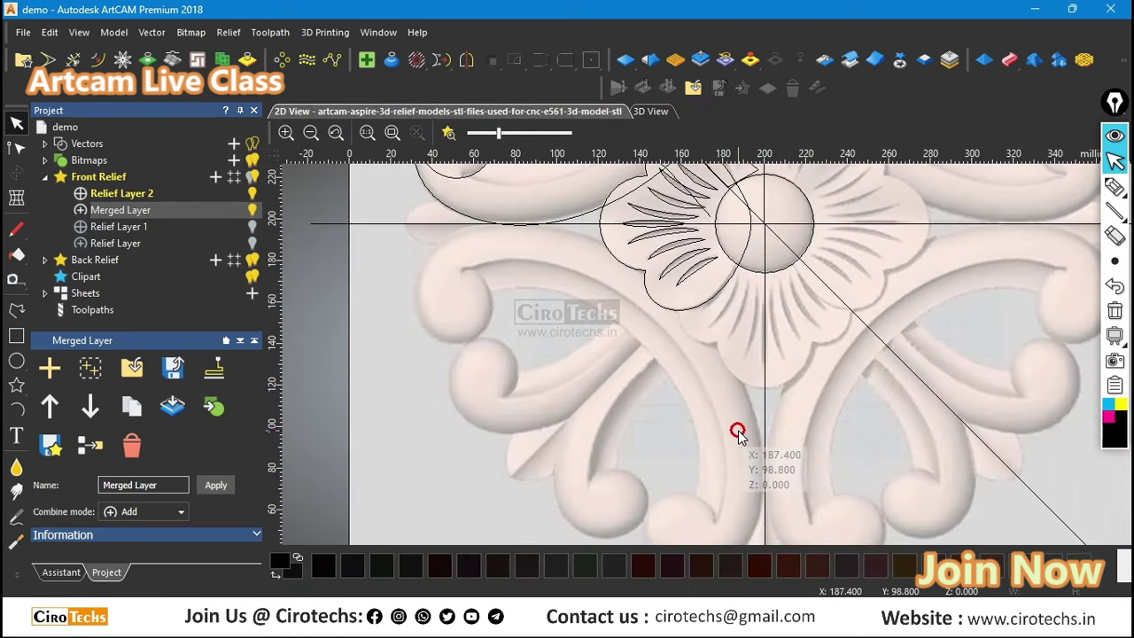
scroll(744, 425, "down", 2)
scroll(805, 294, "down", 1)
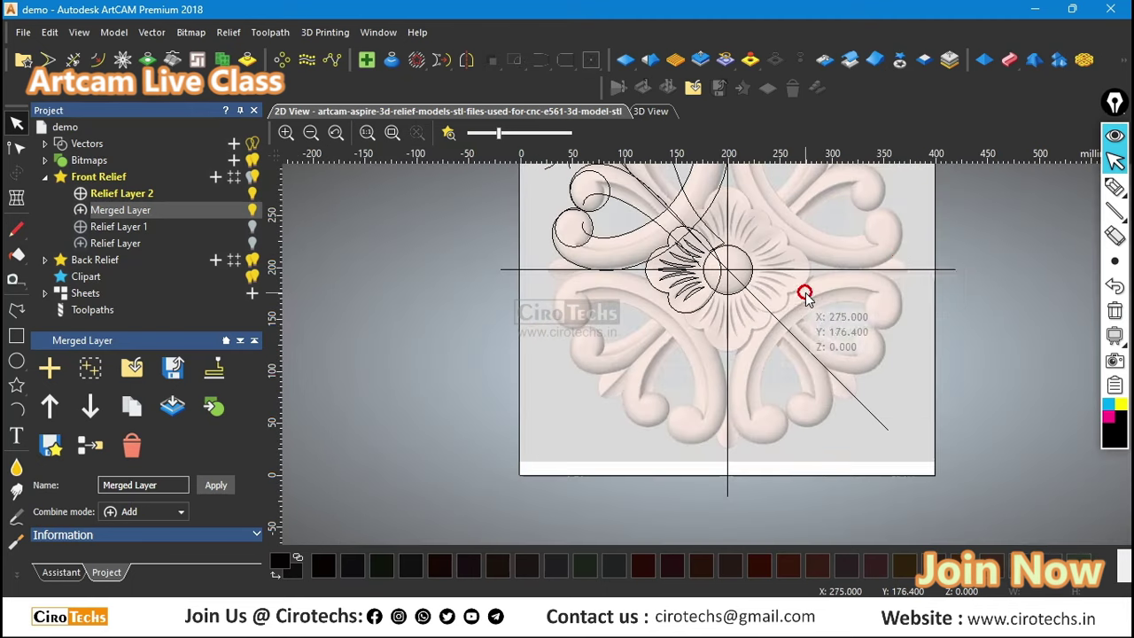
Step: Examine the flower's petal outline and grooves around the centre circle in the 2D view, comparing them with the reference image
scroll(846, 270, "up", 3)
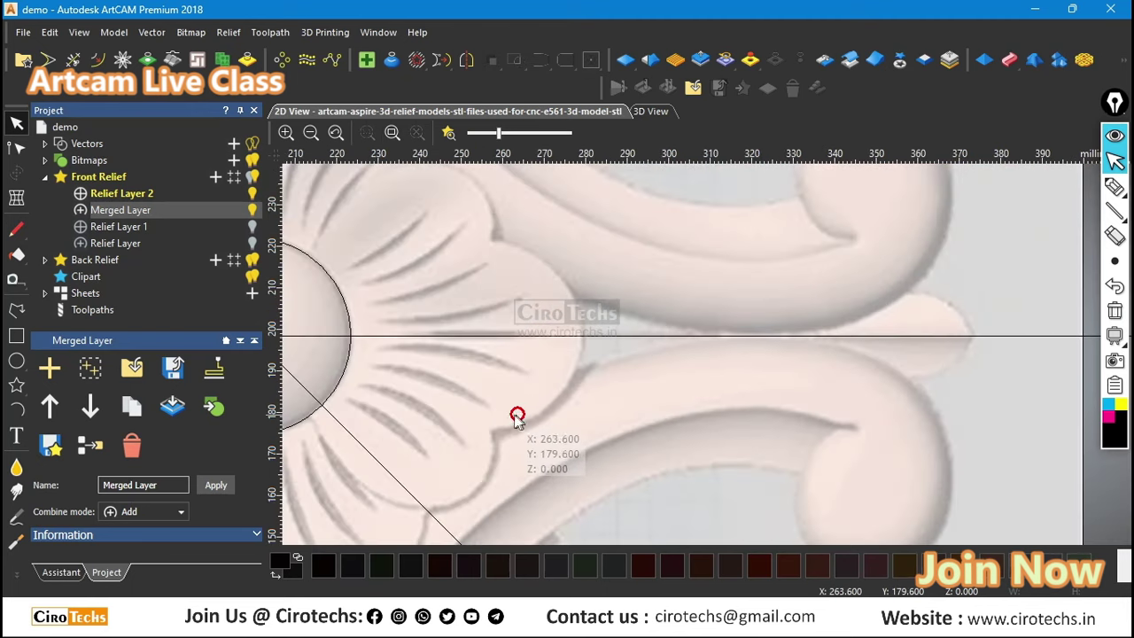
scroll(592, 285, "down", 2)
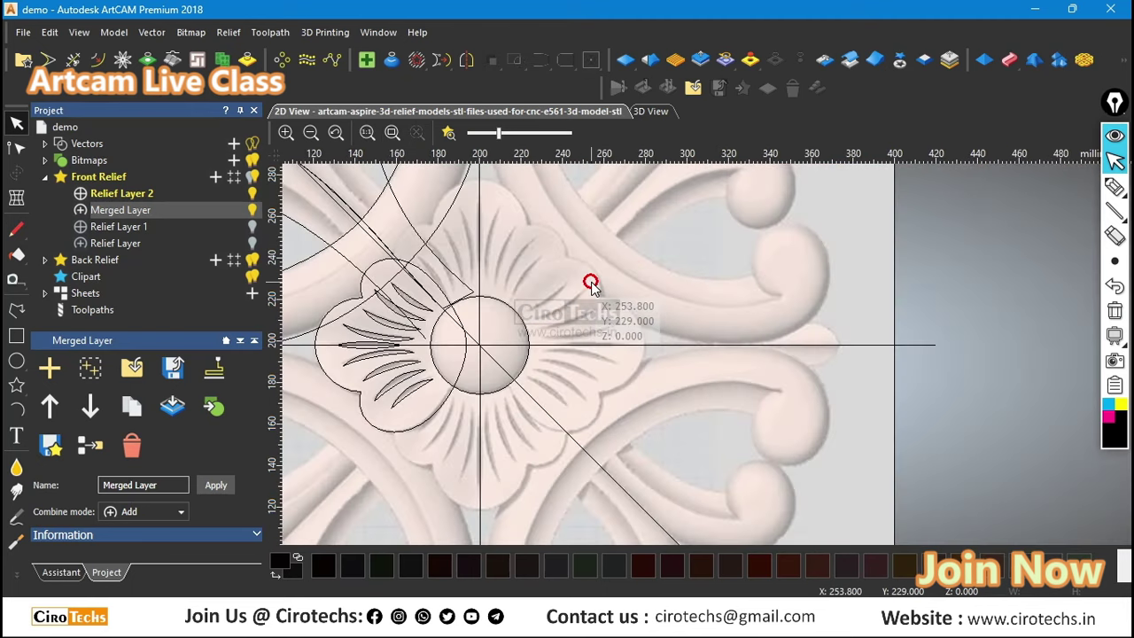
scroll(572, 264, "down", 2)
scroll(632, 311, "up", 2)
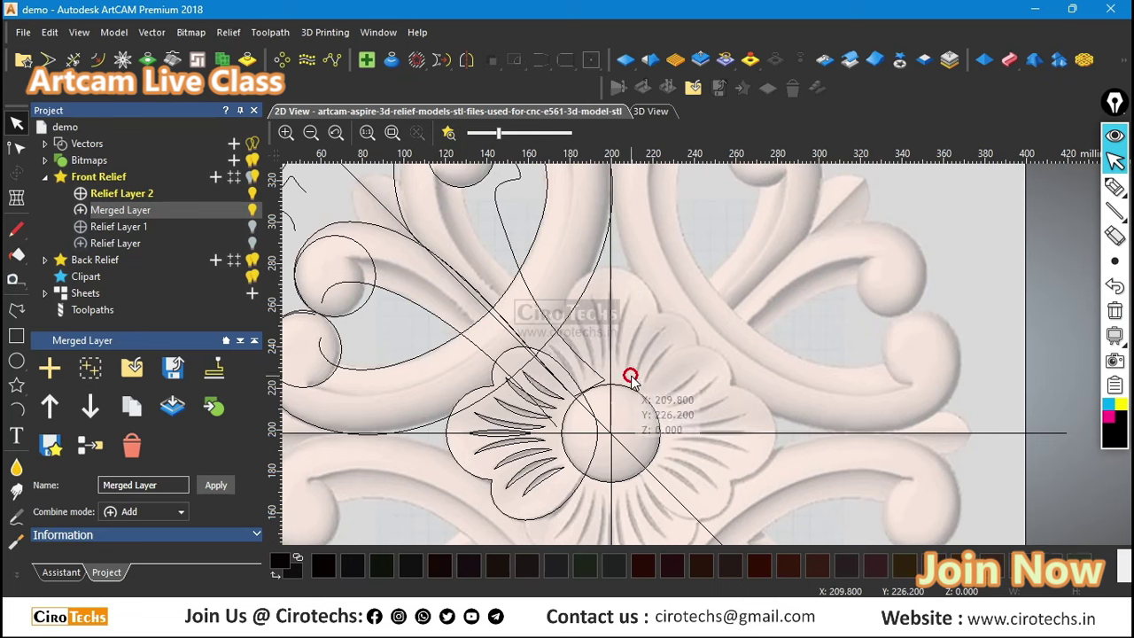
scroll(591, 406, "up", 2)
scroll(567, 371, "down", 2)
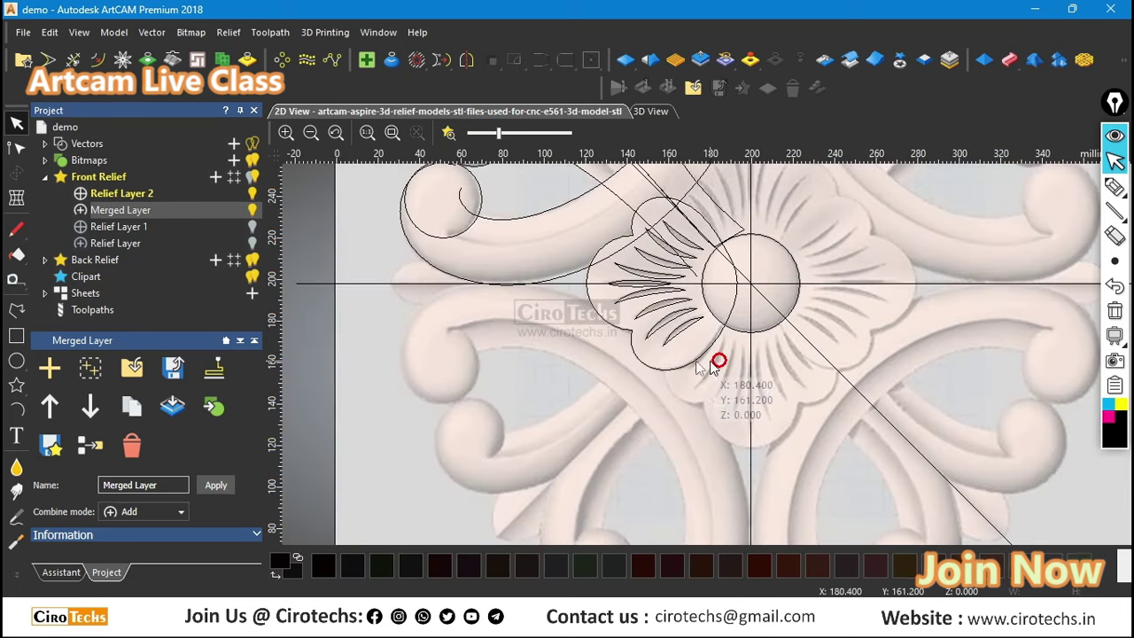
scroll(637, 332, "up", 2)
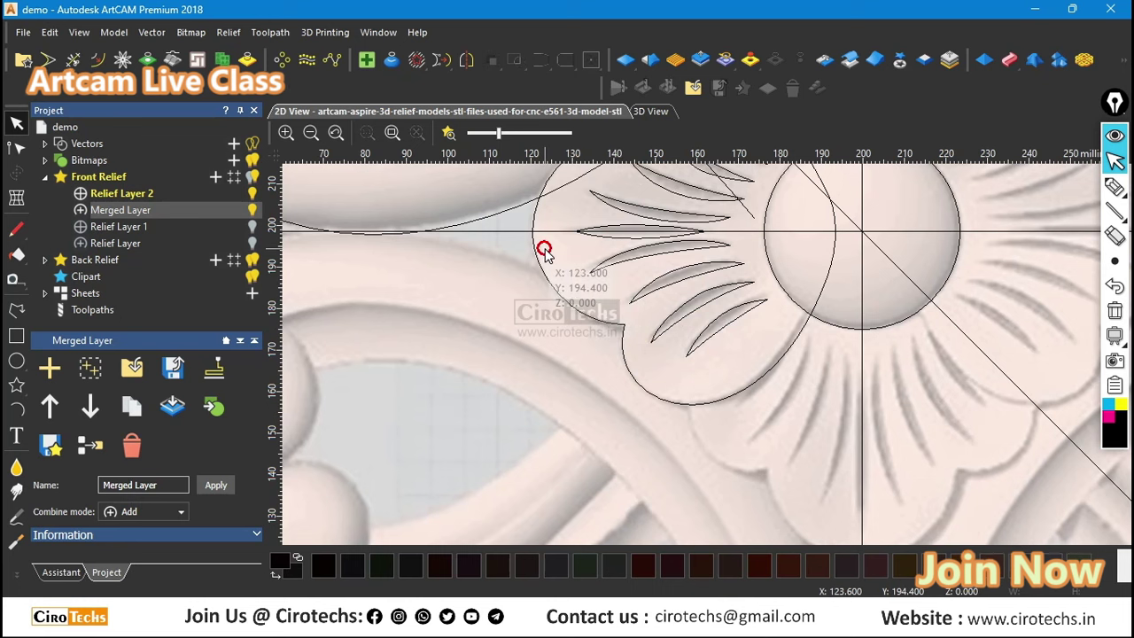
scroll(608, 266, "down", 2)
scroll(713, 228, "up", 2)
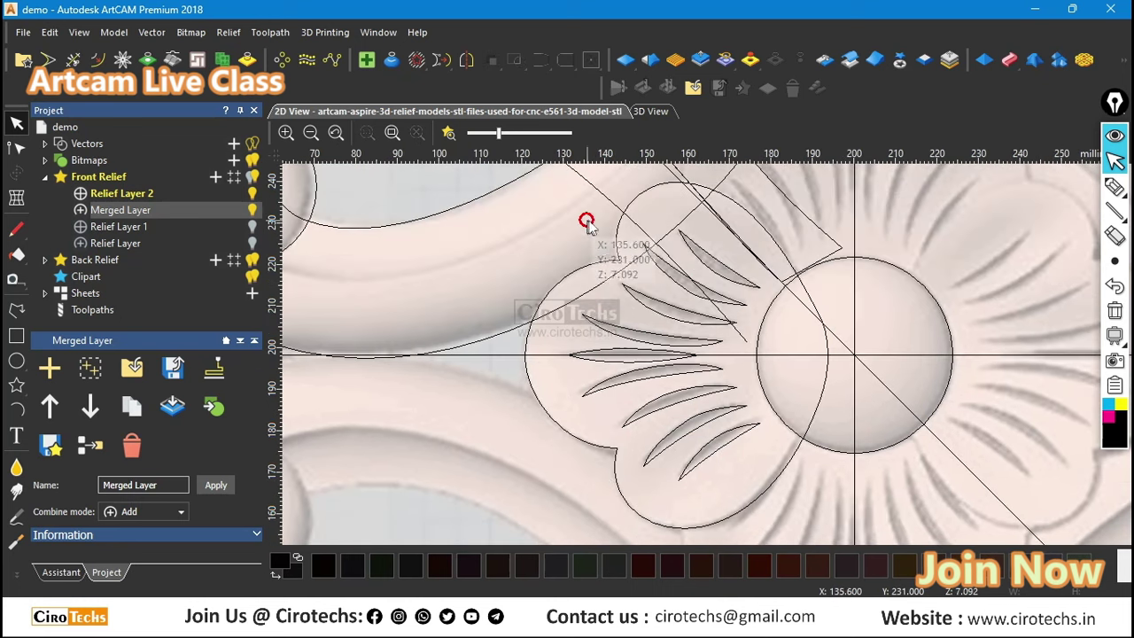
left_click(707, 351)
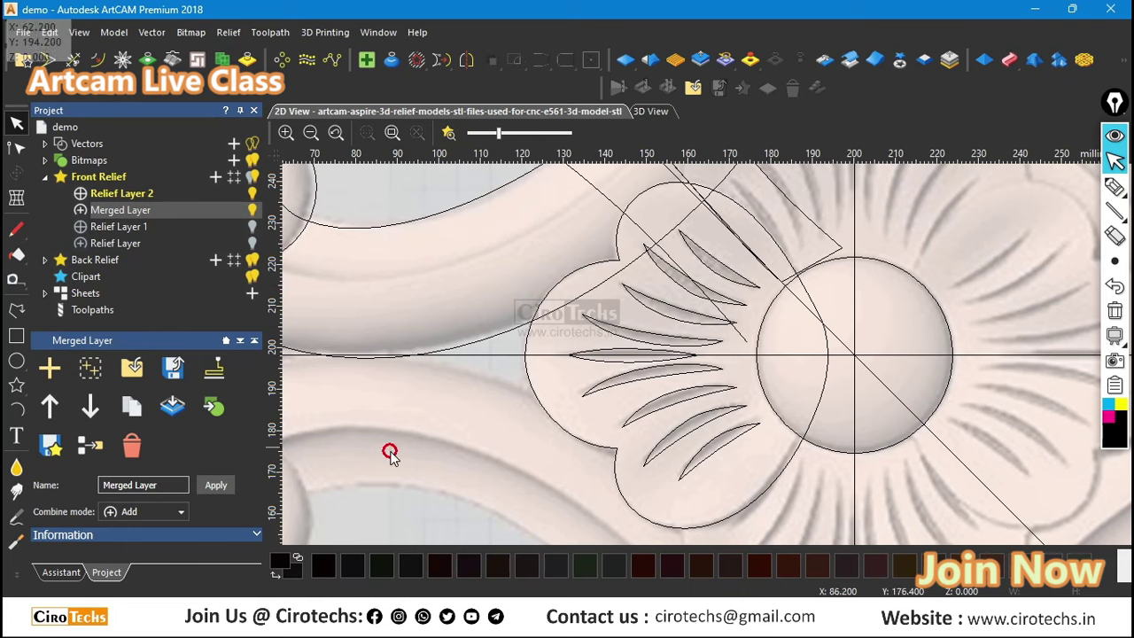
scroll(735, 483, "down", 2)
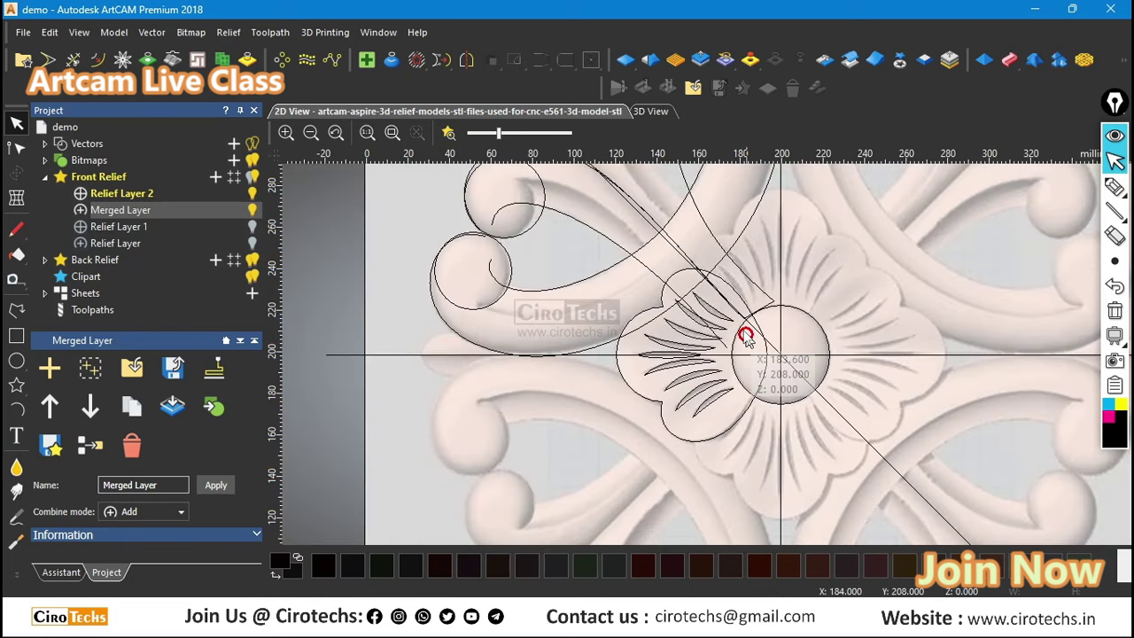
scroll(747, 341, "up", 2)
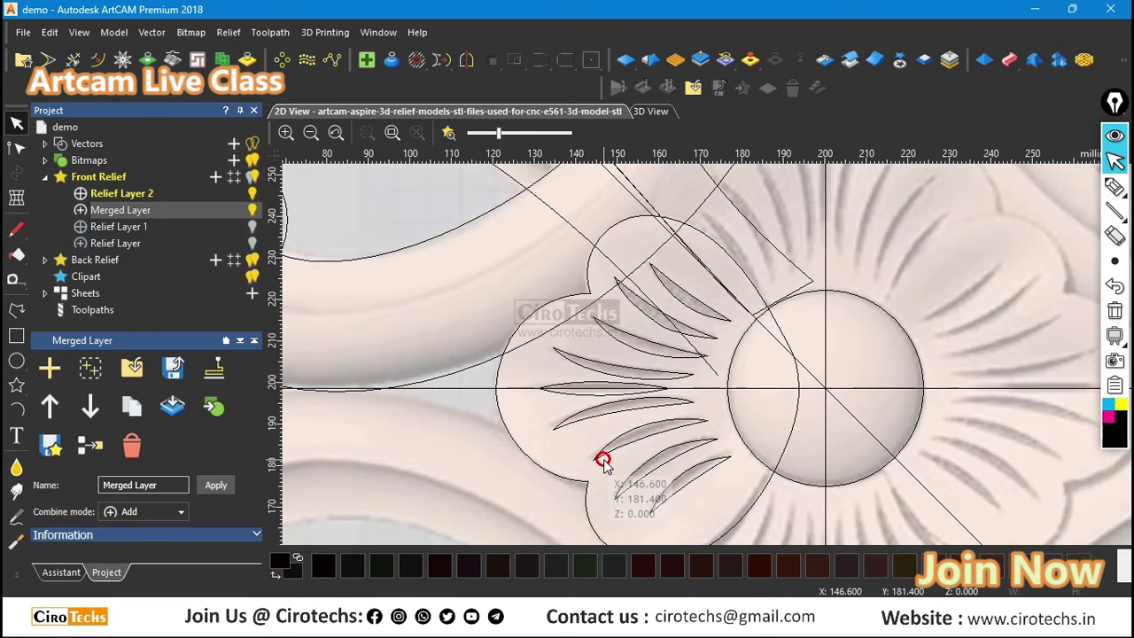
scroll(603, 462, "down", 2)
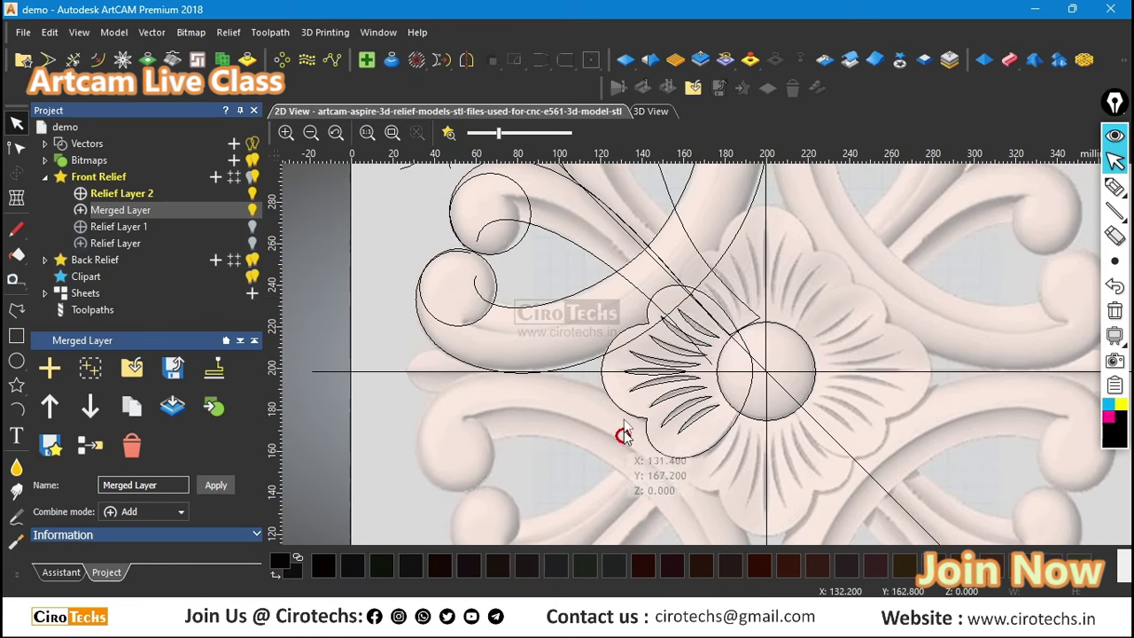
scroll(717, 341, "up", 2)
scroll(717, 341, "down", 2)
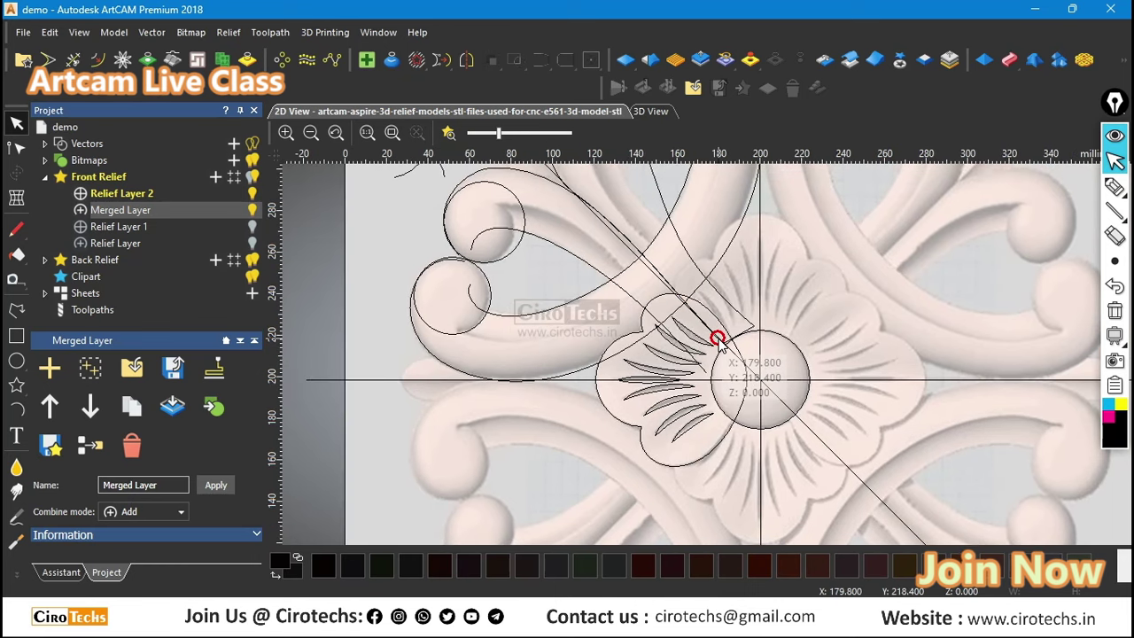
scroll(717, 341, "up", 2)
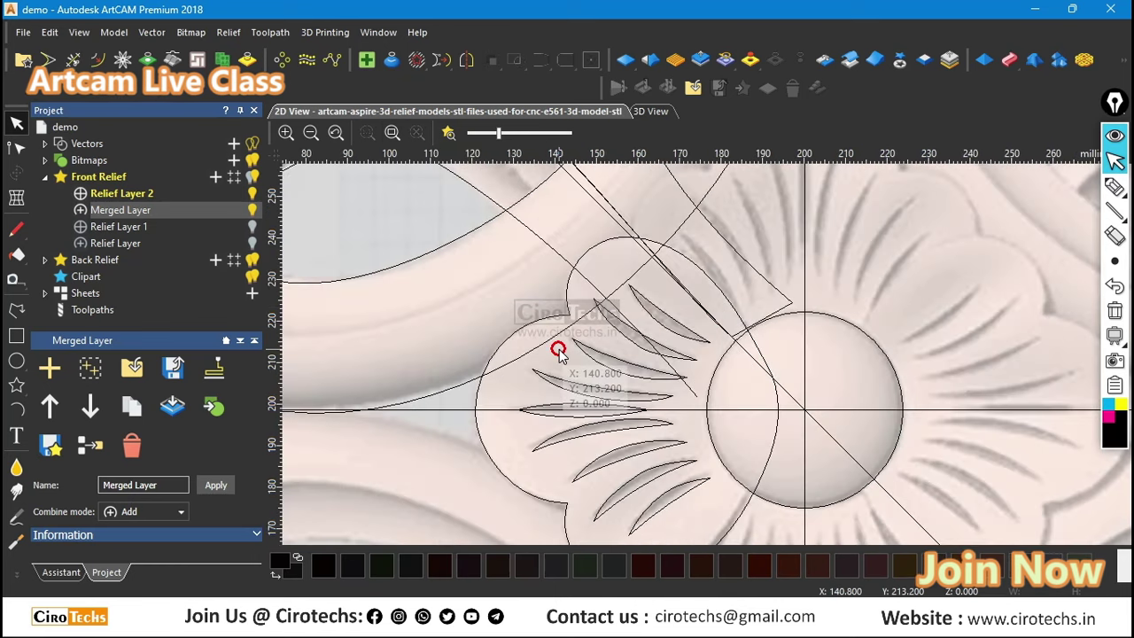
scroll(558, 349, "down", 3)
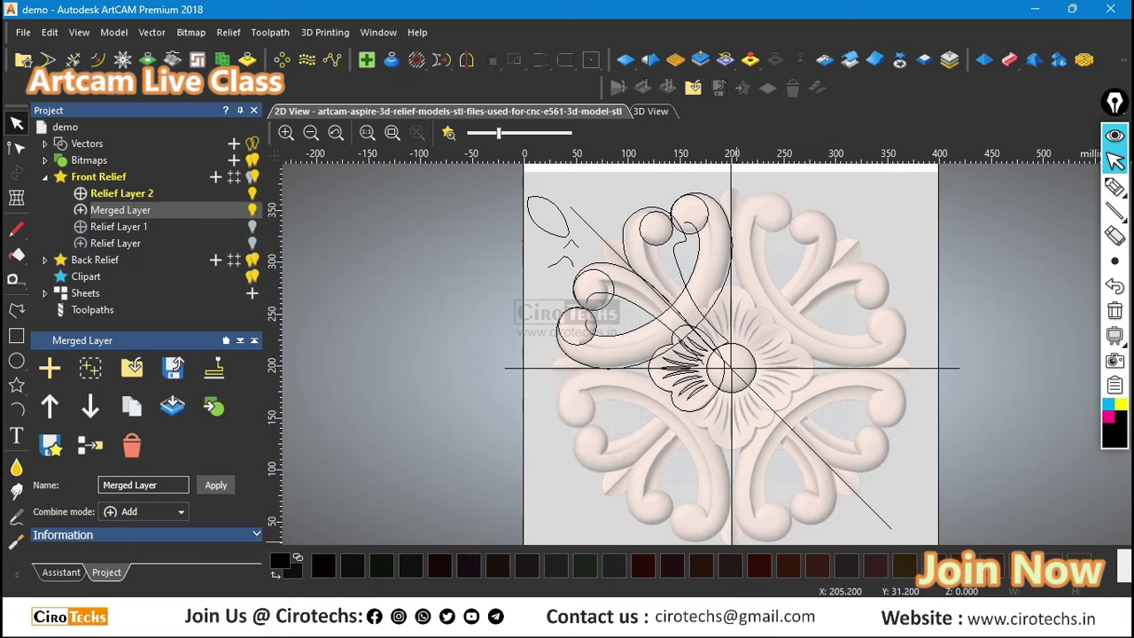
Step: With Relief Layer 2 active in the 3D view, draw a start-end-point arc about 105 mm wide over the flower petals, radius about 54 mm
left_click(649, 113)
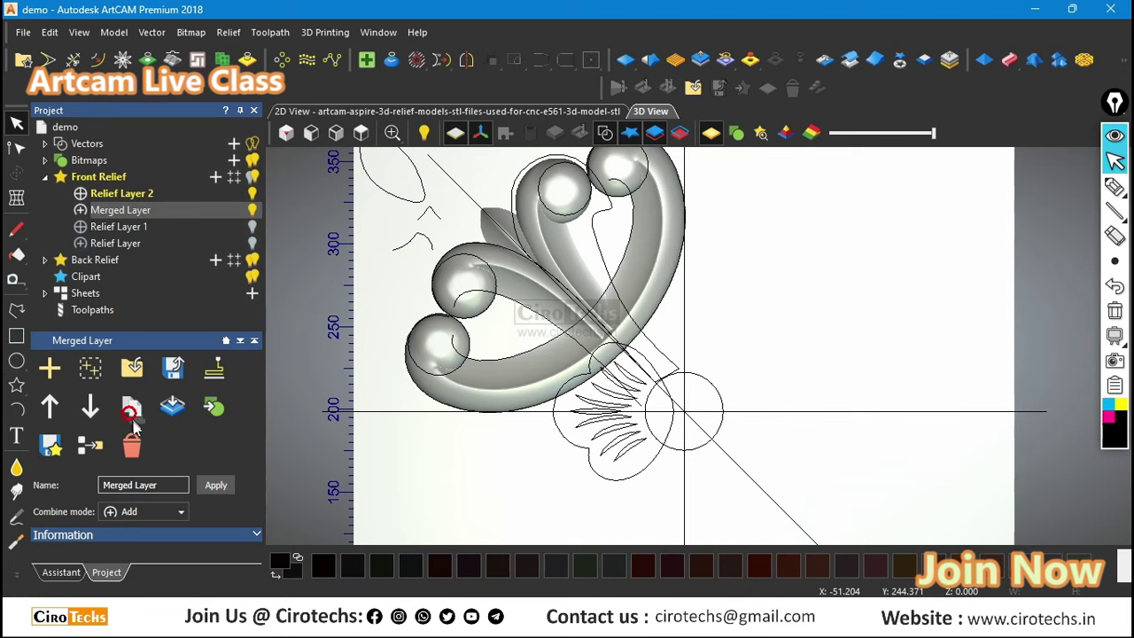
left_click(152, 193)
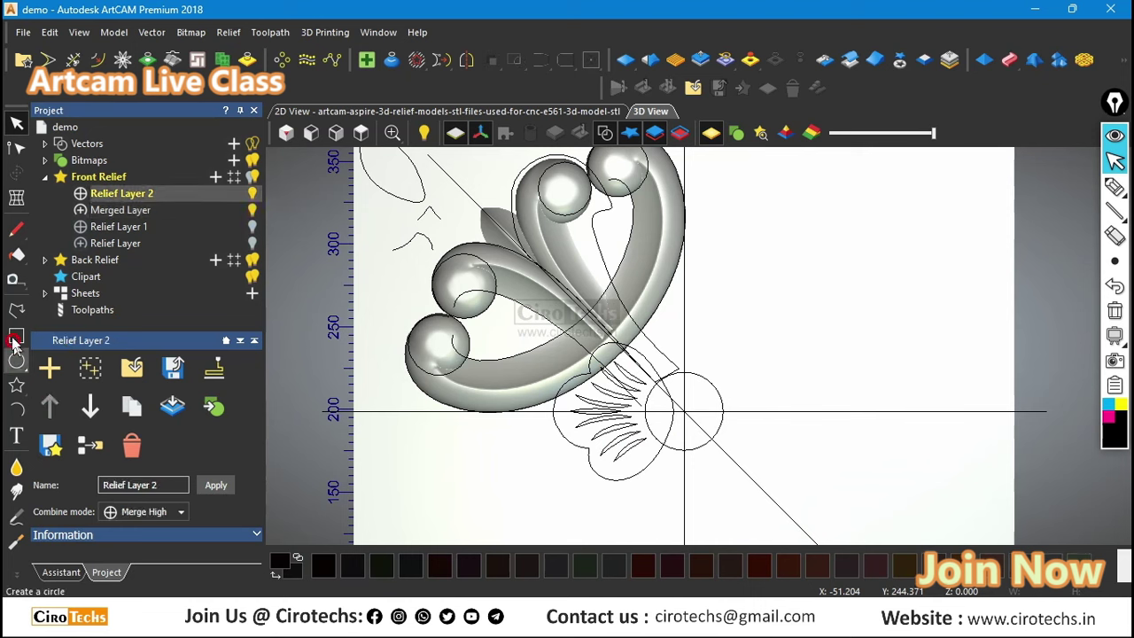
left_click(19, 411)
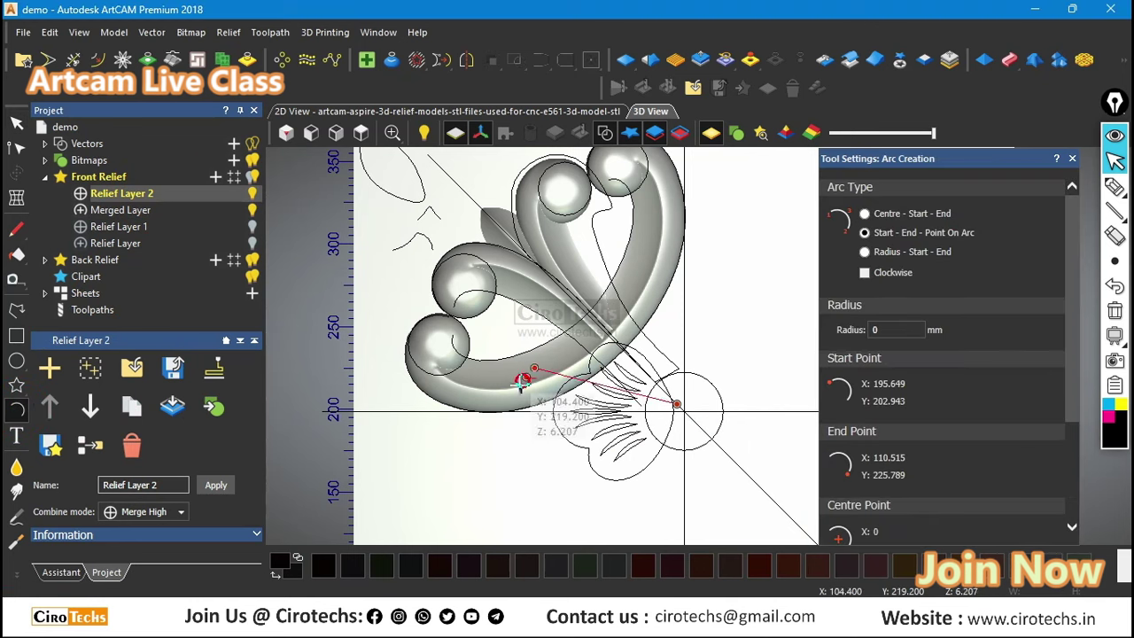
left_click(503, 411)
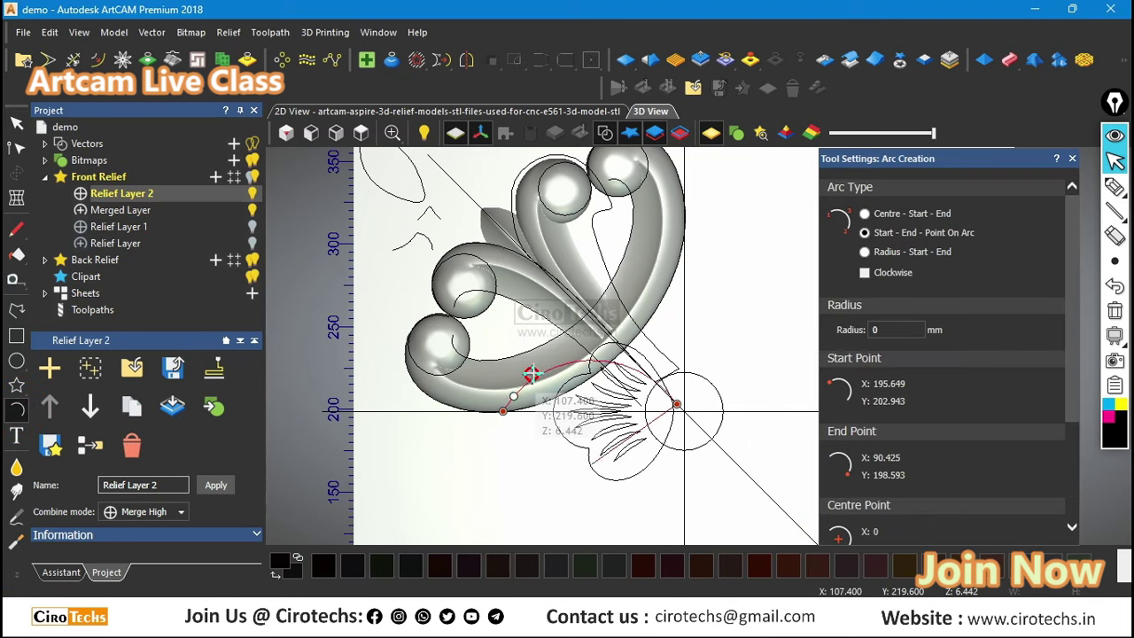
left_click(622, 344)
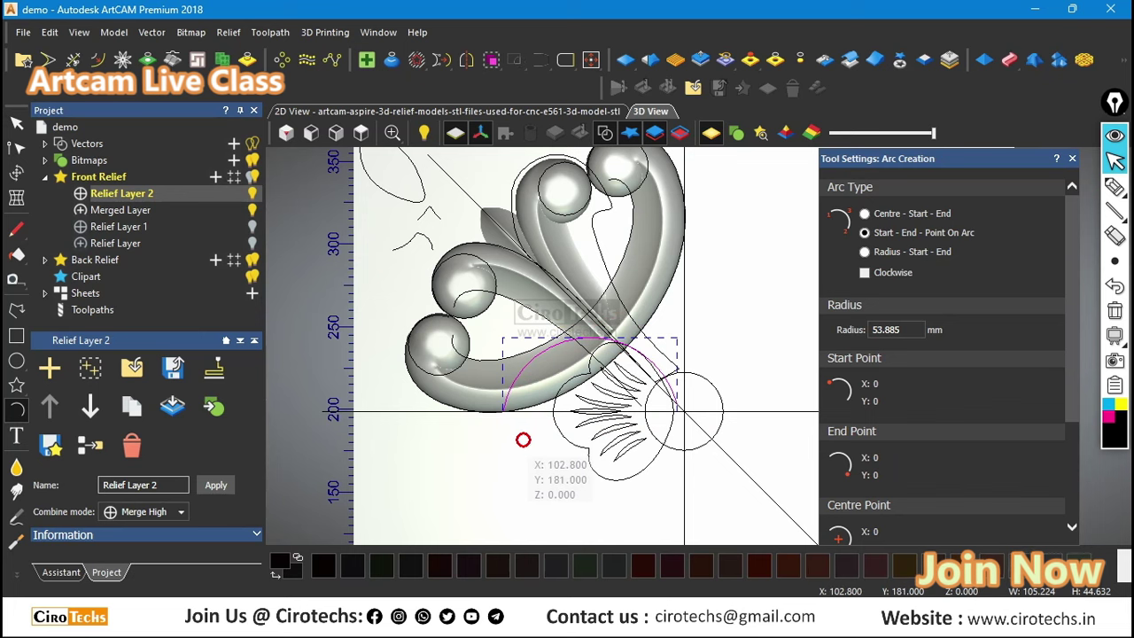
key("Escape")
scroll(677, 406, "up", 1)
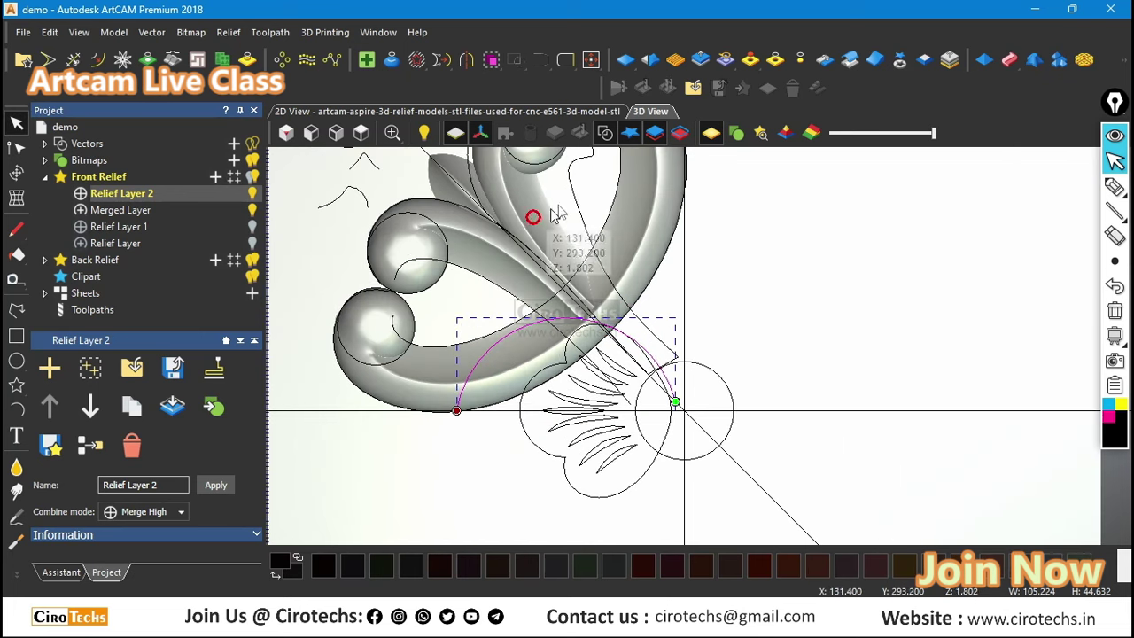
Step: Mirror a copy of the arc vertically across its bottom edge, keeping the original
left_click(466, 61)
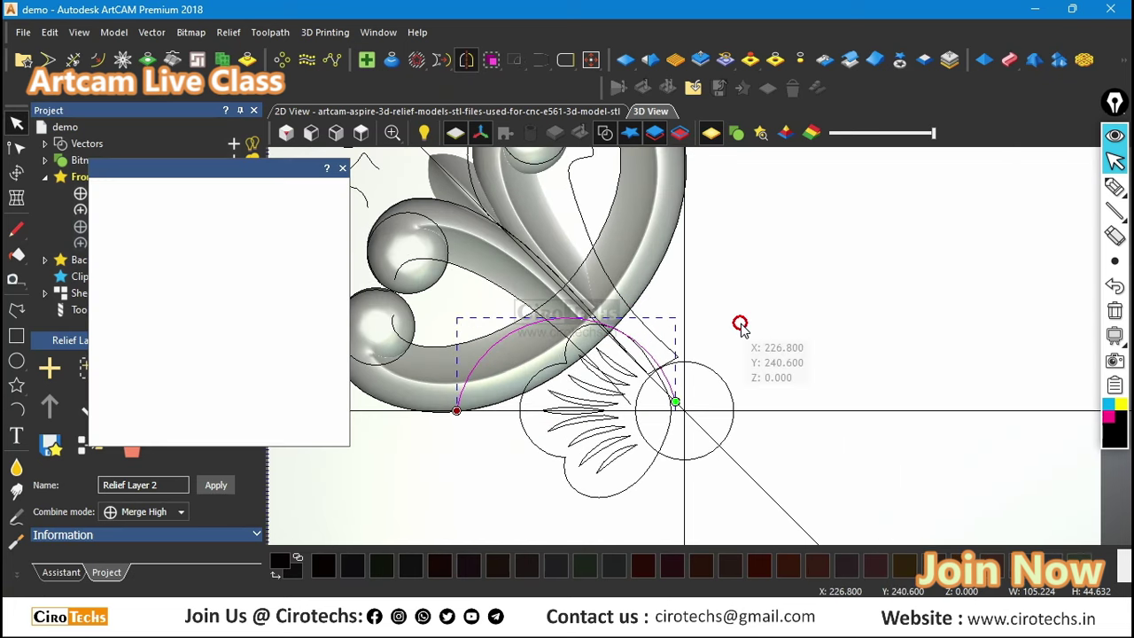
left_click(165, 326)
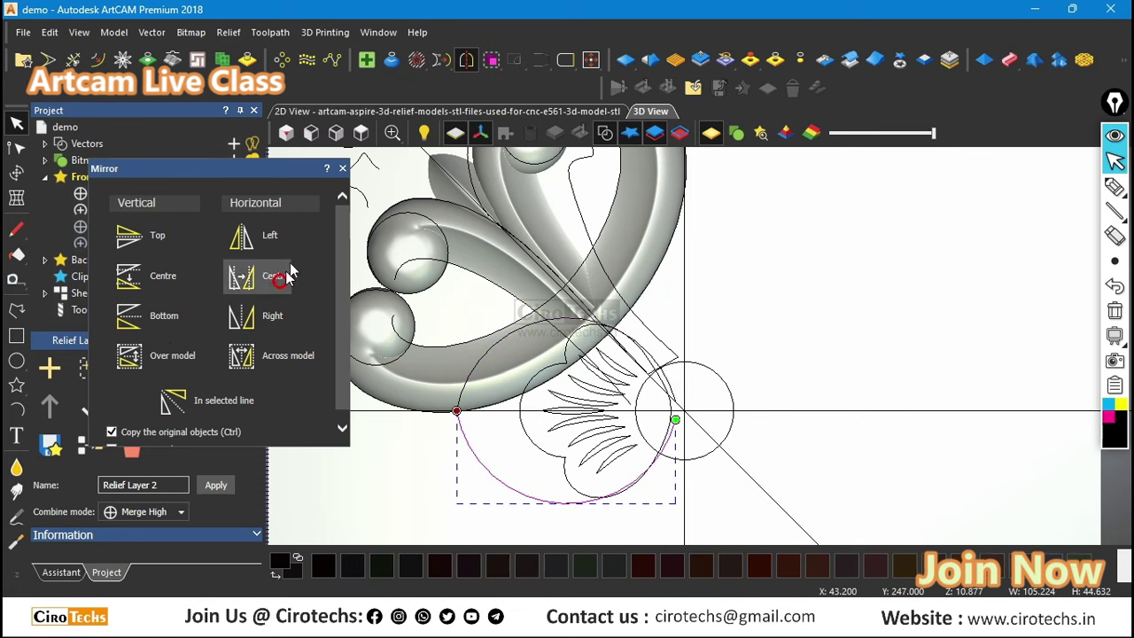
left_click(344, 168)
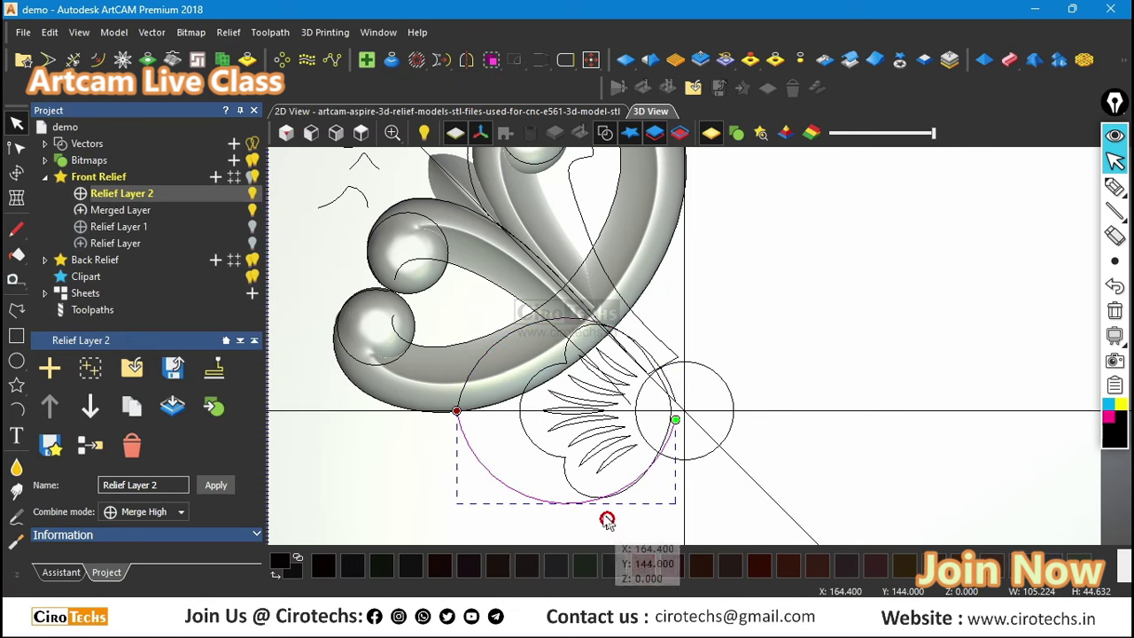
left_click(446, 470)
scroll(566, 481, "up", 2)
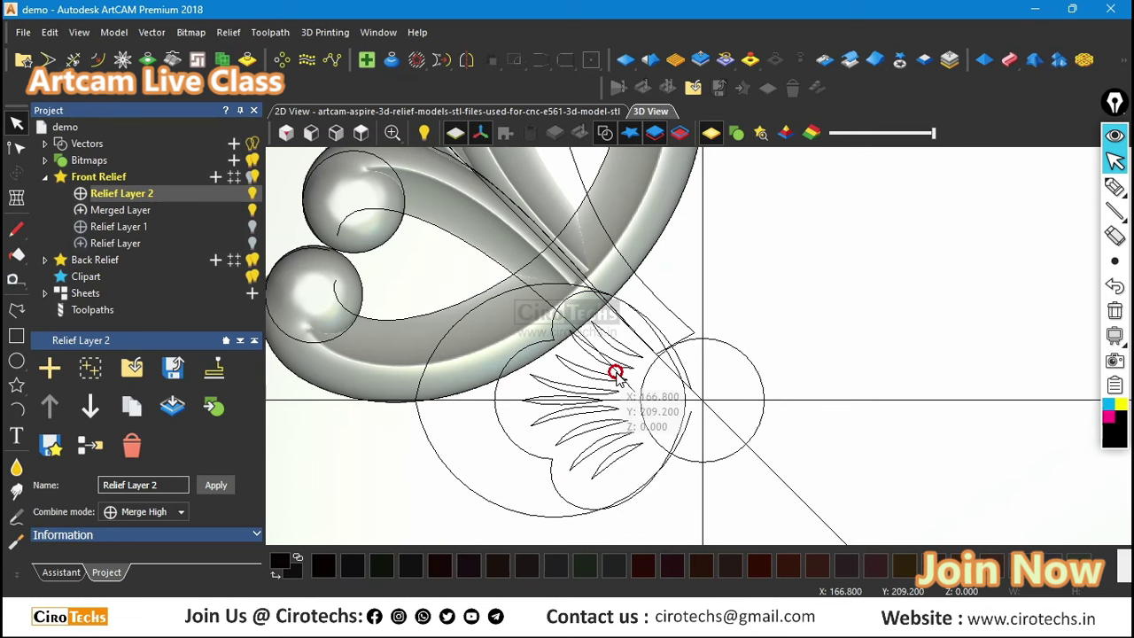
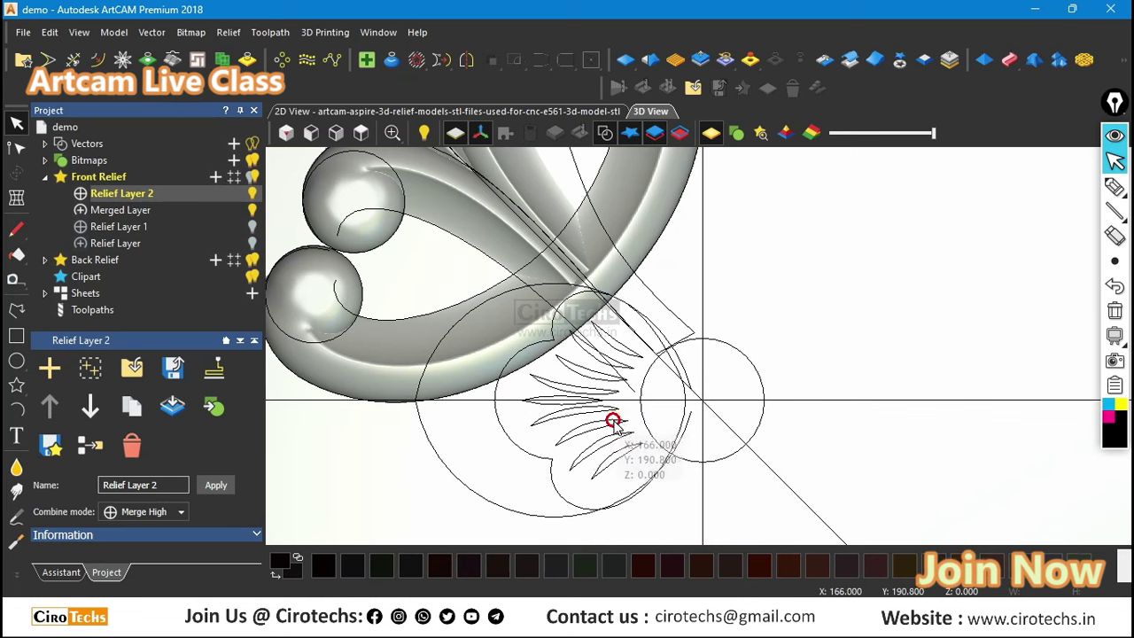
Step: Join the original arc and its mirrored copy into a single vector around the petals
left_click(487, 502)
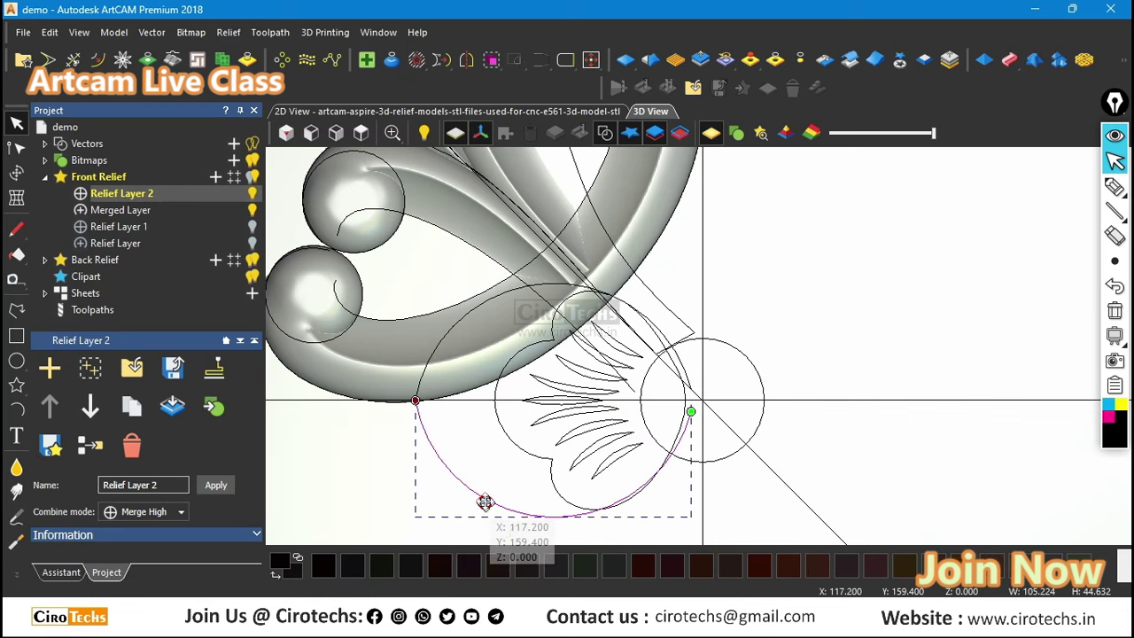
left_click(434, 345)
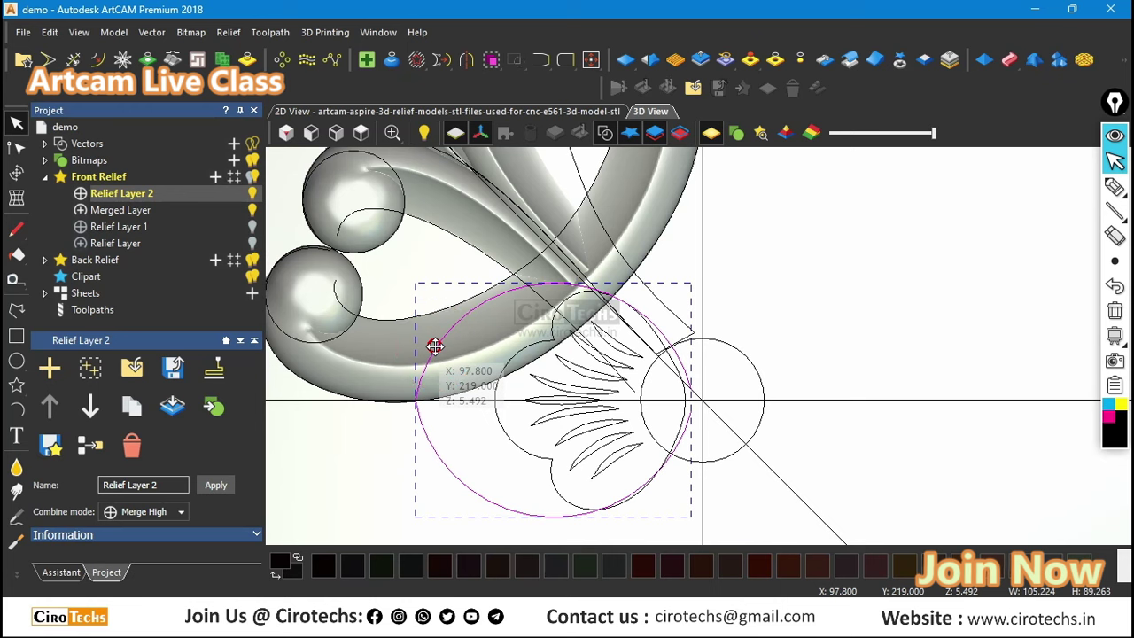
right_click(434, 345)
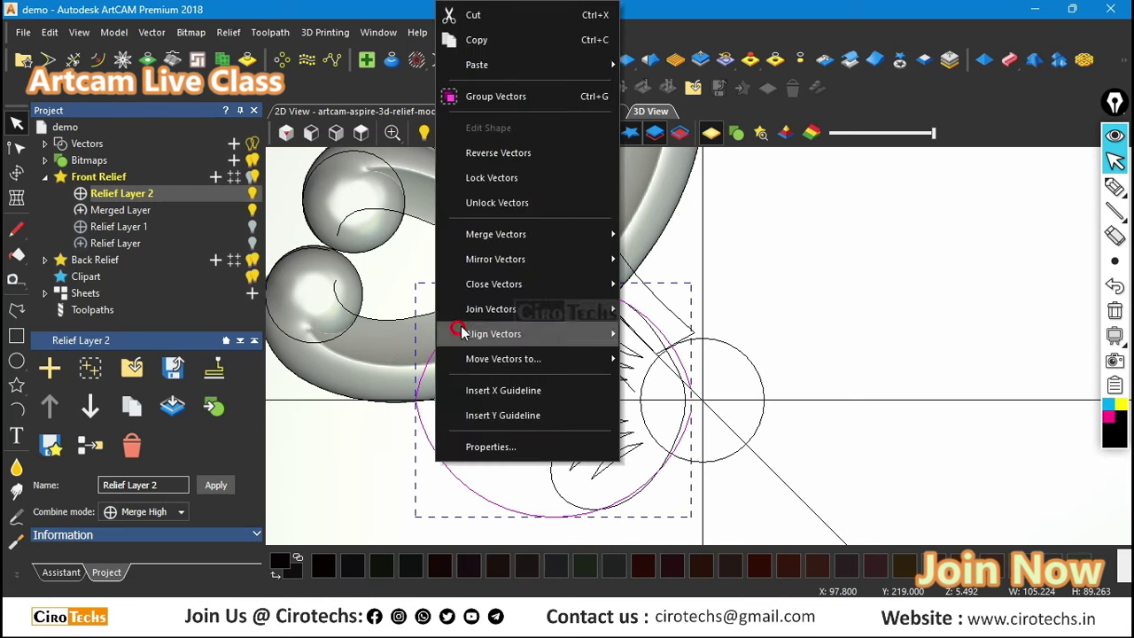
mouse_move(581, 306)
left_click(663, 309)
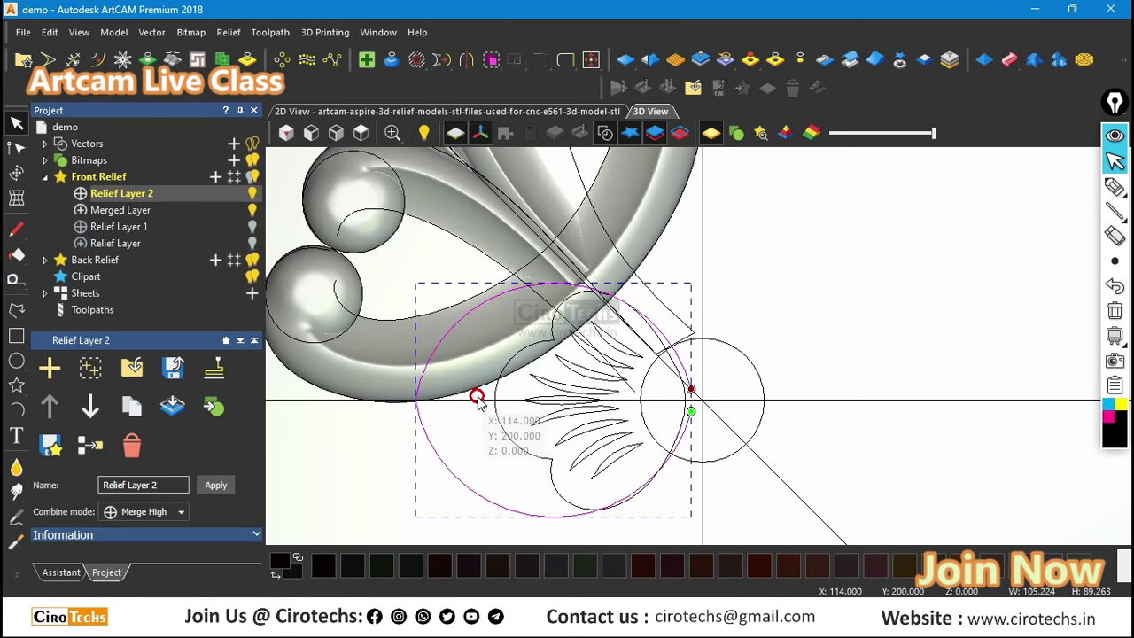
Step: Stretch the joined vector around the petals to about 119.4 mm wide and 112.5 mm high
left_click(476, 398)
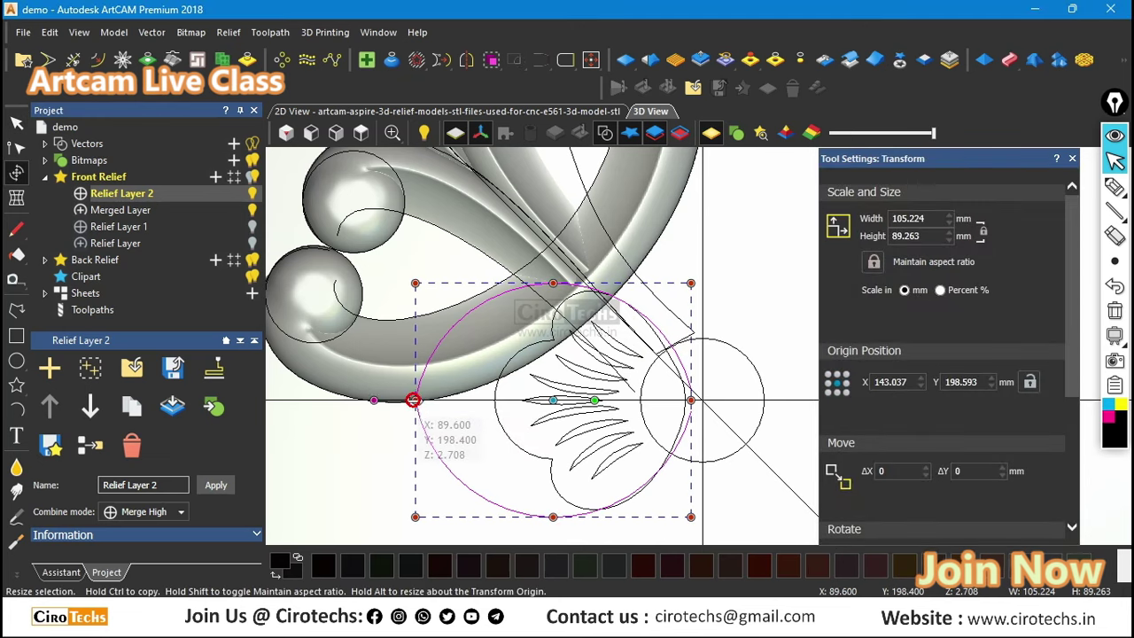
left_click_drag(413, 400, 378, 400)
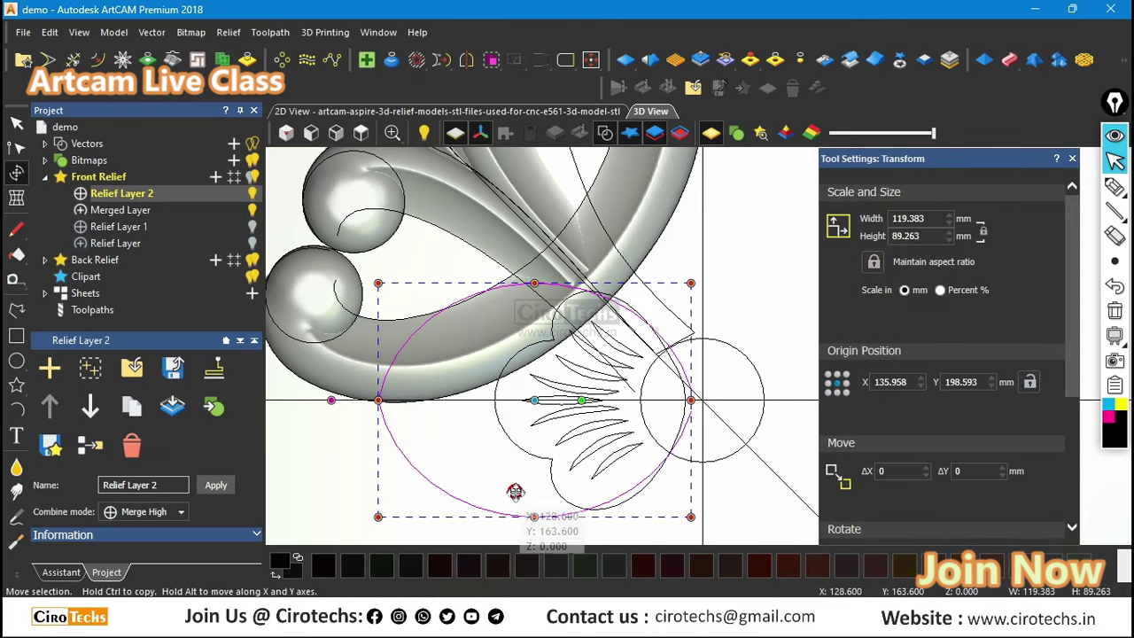
left_click_drag(530, 514, 541, 548)
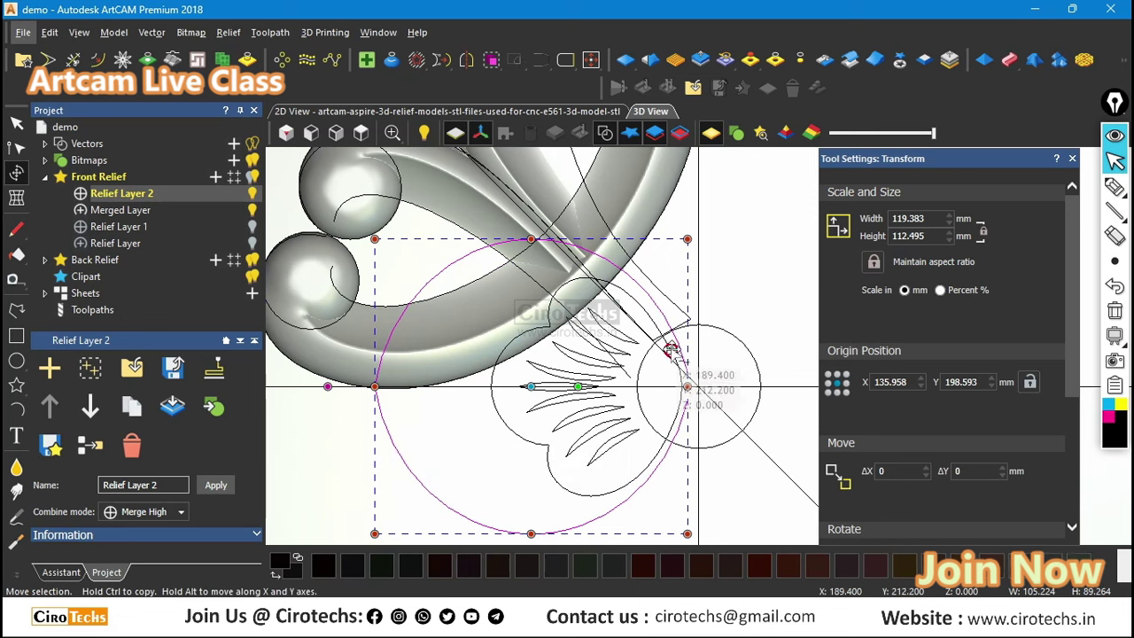
Step: Close the open gap in the enlarged vector near the centre circle
right_click(678, 336)
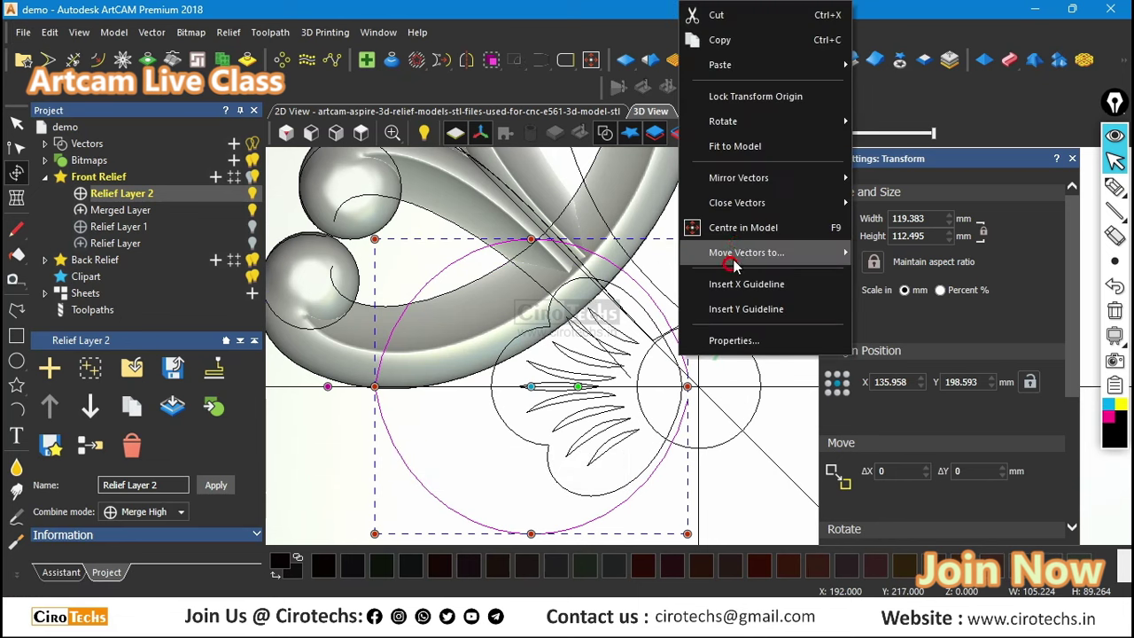
mouse_move(770, 203)
left_click(921, 204)
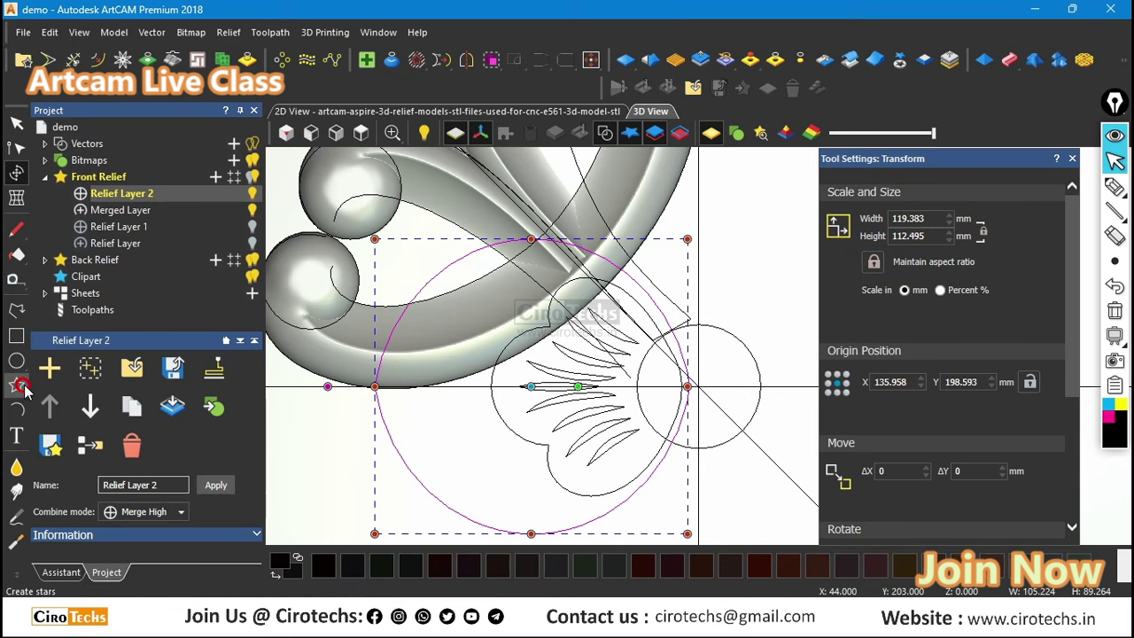
Step: Preview a relief shape on the closed vector around the petals with a Round profile and a start height of 12 mm
left_click(62, 572)
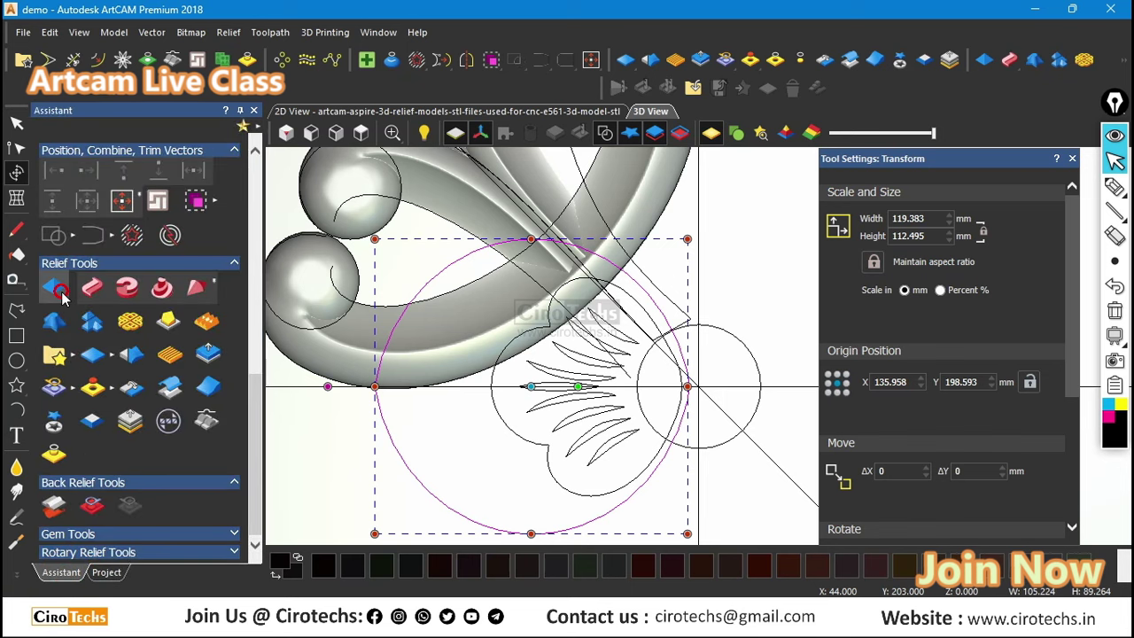
left_click(688, 386)
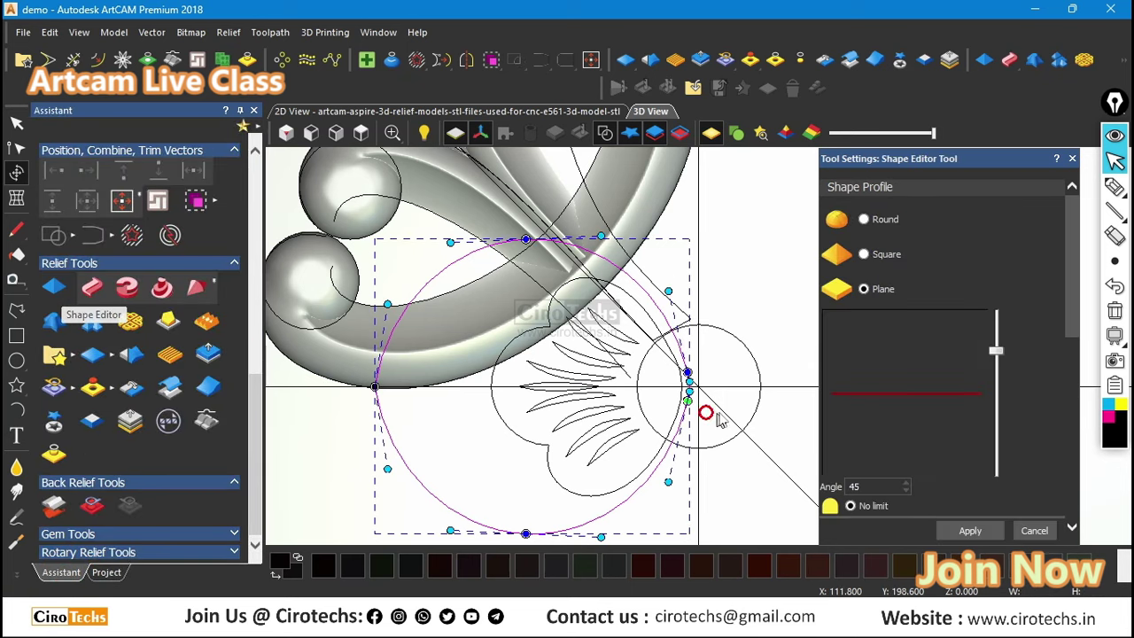
left_click(865, 219)
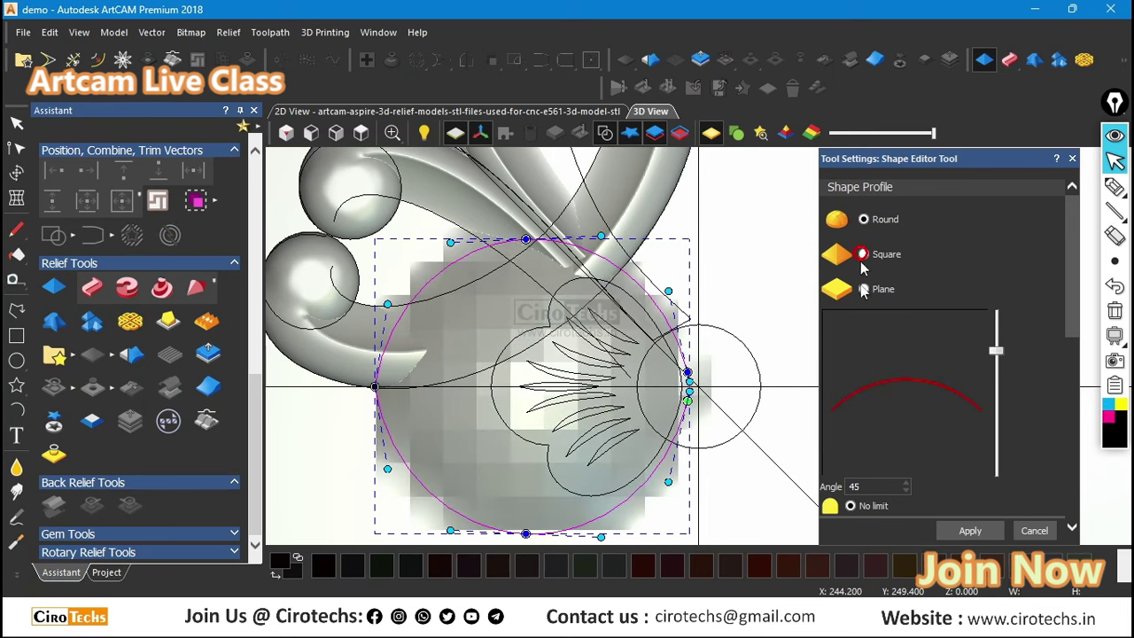
scroll(893, 456, "down", 5)
scroll(893, 456, "down", 3)
left_click(875, 379)
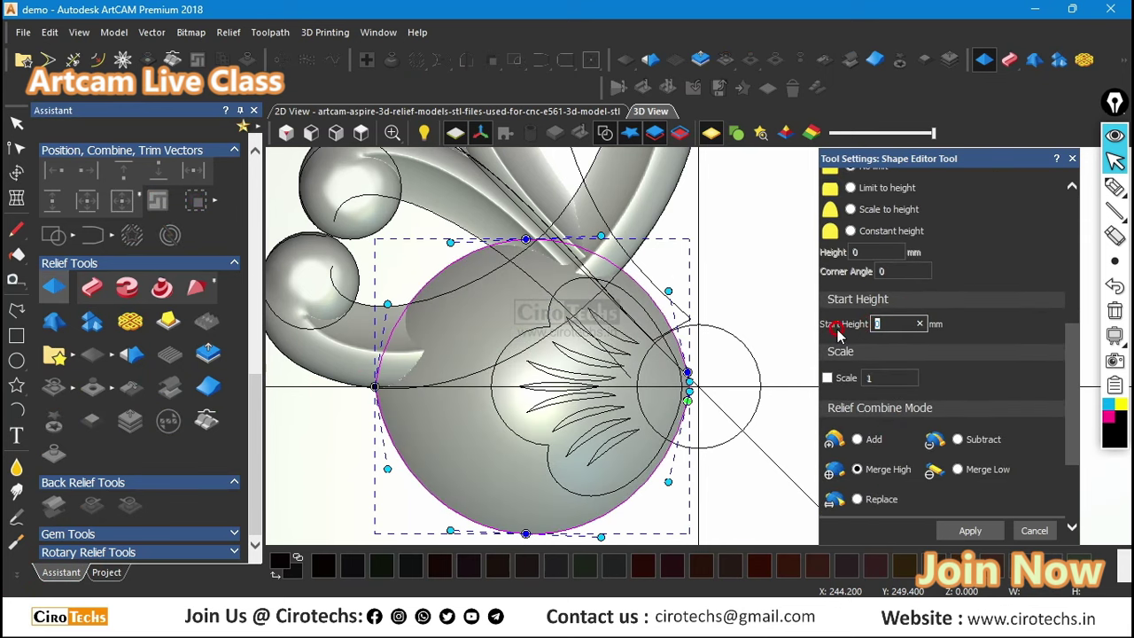
type("12")
key("Return")
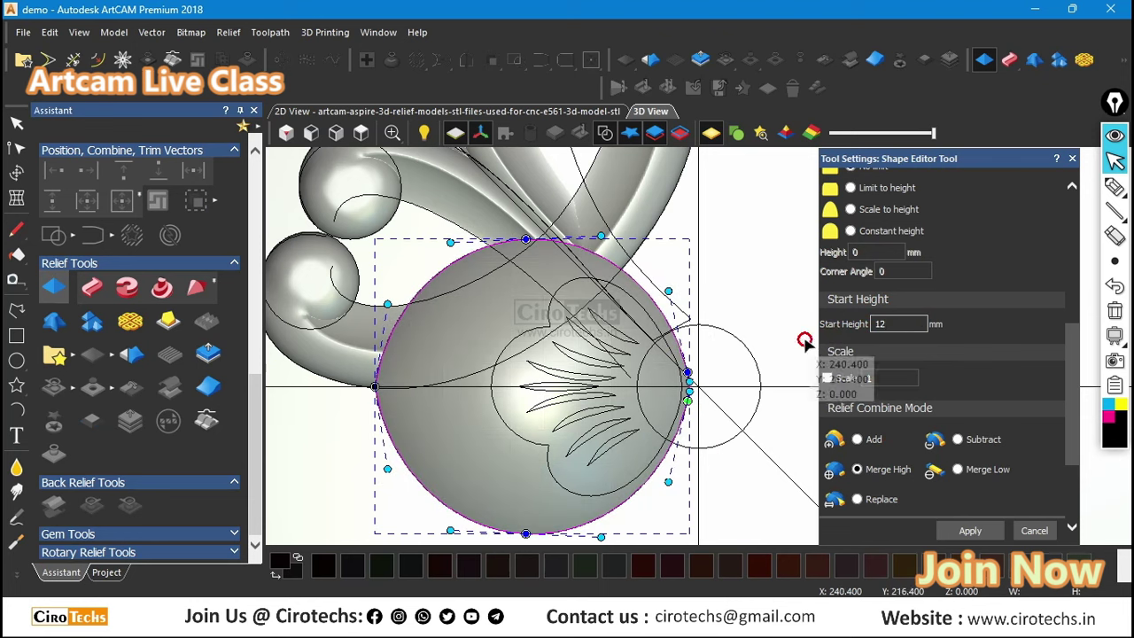
Step: Set the shape's angle to -45 and scale it to a height of 8 mm, then leave the shape editor
scroll(868, 229, "up", 3)
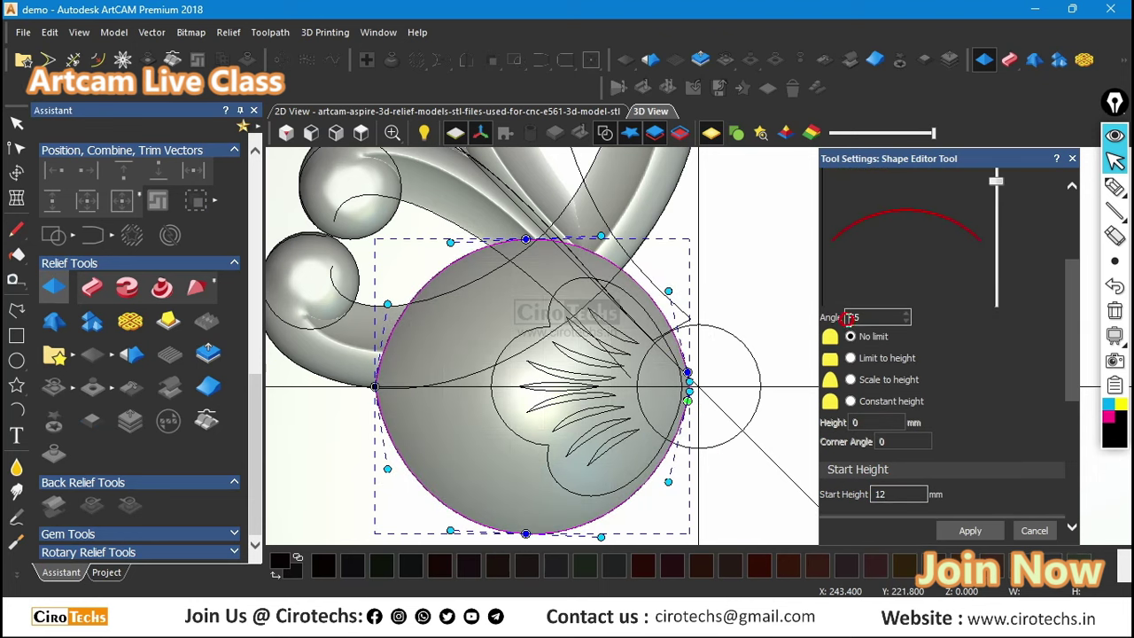
scroll(875, 388, "down", 2)
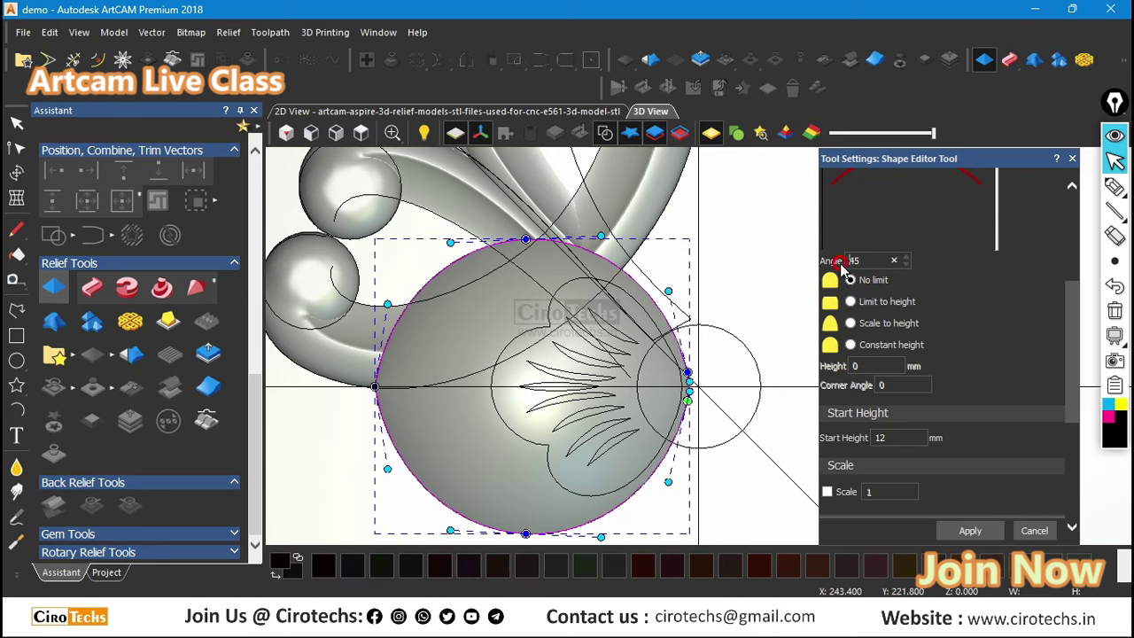
left_click(850, 323)
left_click(861, 364)
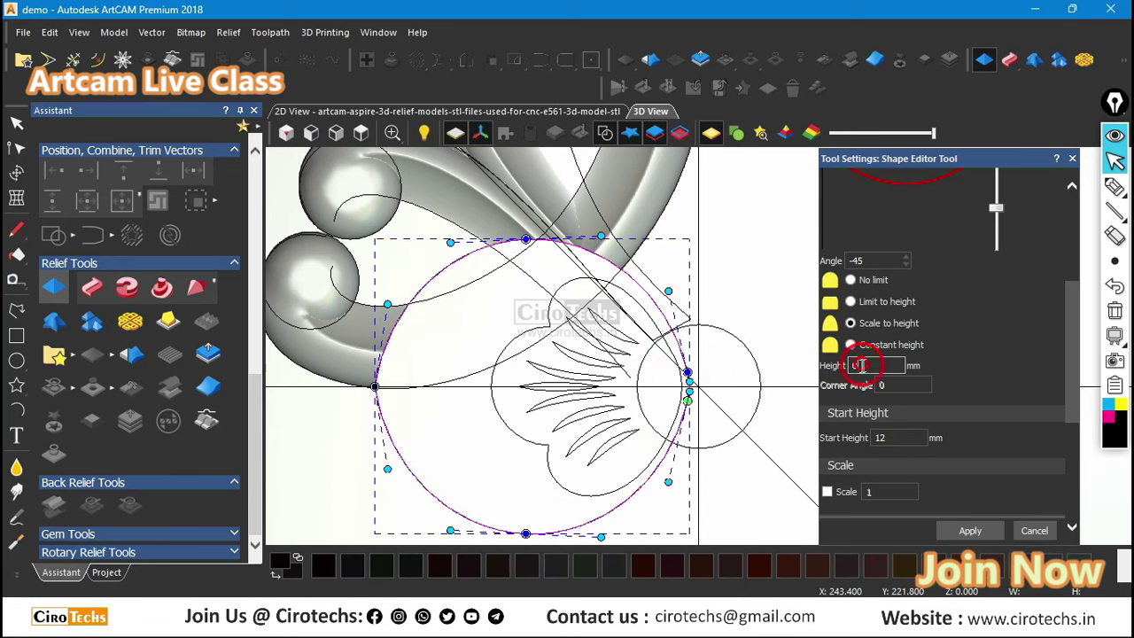
type("8")
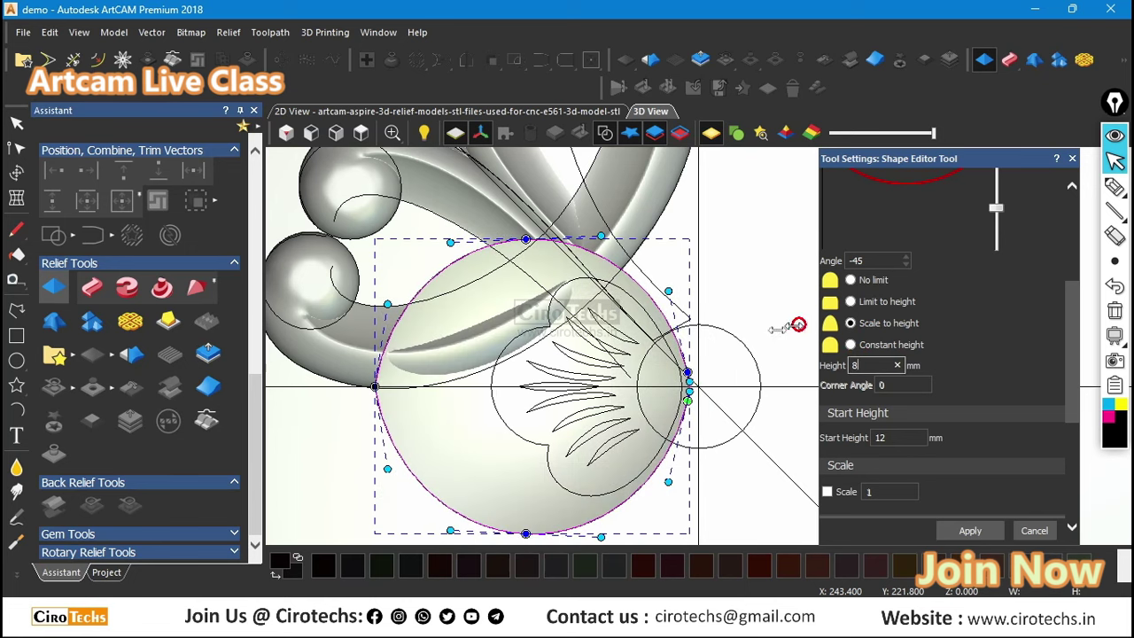
scroll(632, 411, "up", 1)
mouse_move(610, 386)
left_mouse_down()
mouse_move(626, 273)
mouse_move(610, 303)
mouse_move(708, 357)
mouse_move(797, 361)
mouse_move(597, 324)
mouse_move(635, 375)
mouse_move(664, 389)
mouse_move(716, 360)
mouse_move(759, 404)
mouse_move(791, 336)
mouse_move(735, 420)
left_mouse_up()
mouse_move(735, 420)
middle_mouse_down()
mouse_move(718, 458)
mouse_move(726, 440)
middle_mouse_up()
key("Escape")
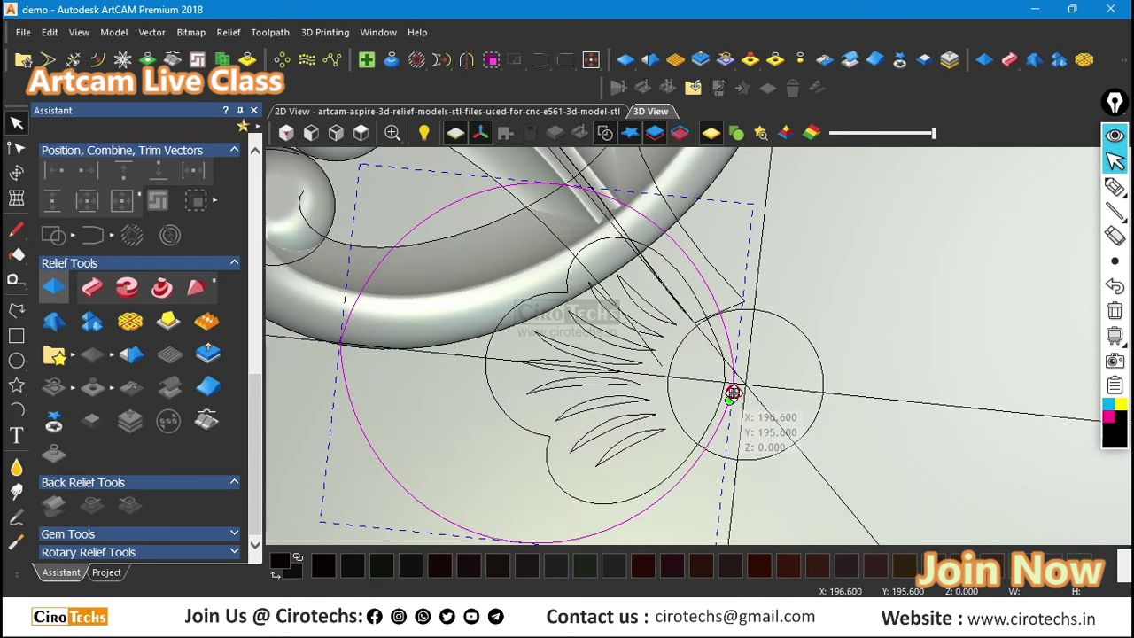
Step: Shift the large round vector towards the centre circle so it surrounds both petals and circle, and preview the rounded shape on it
left_click_drag(732, 381, 864, 409)
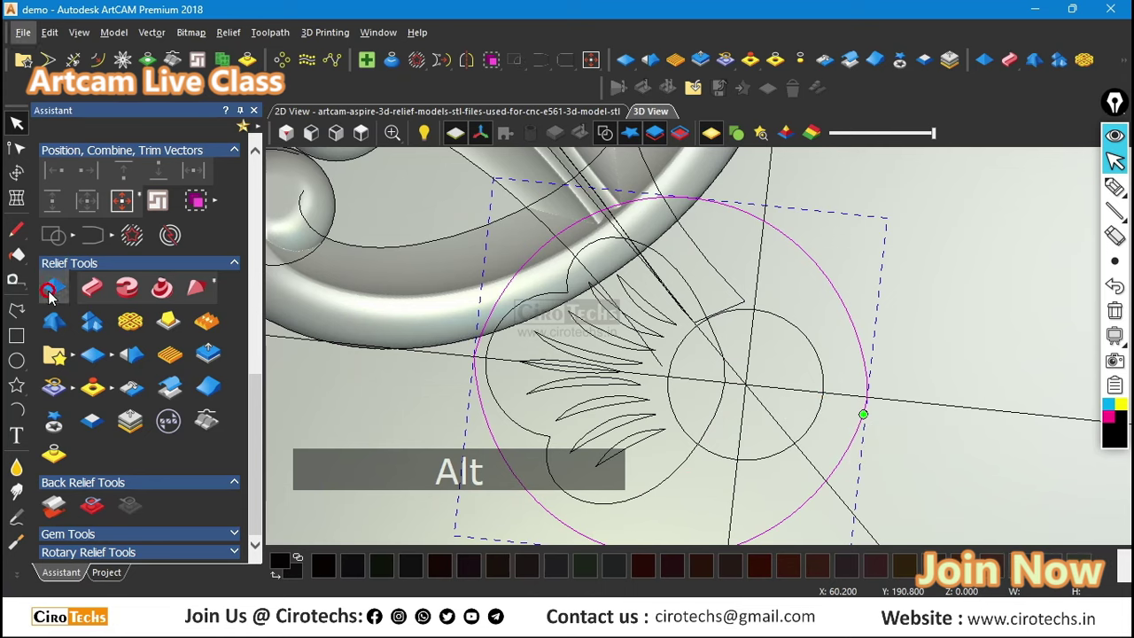
left_click(49, 290)
left_click(476, 371)
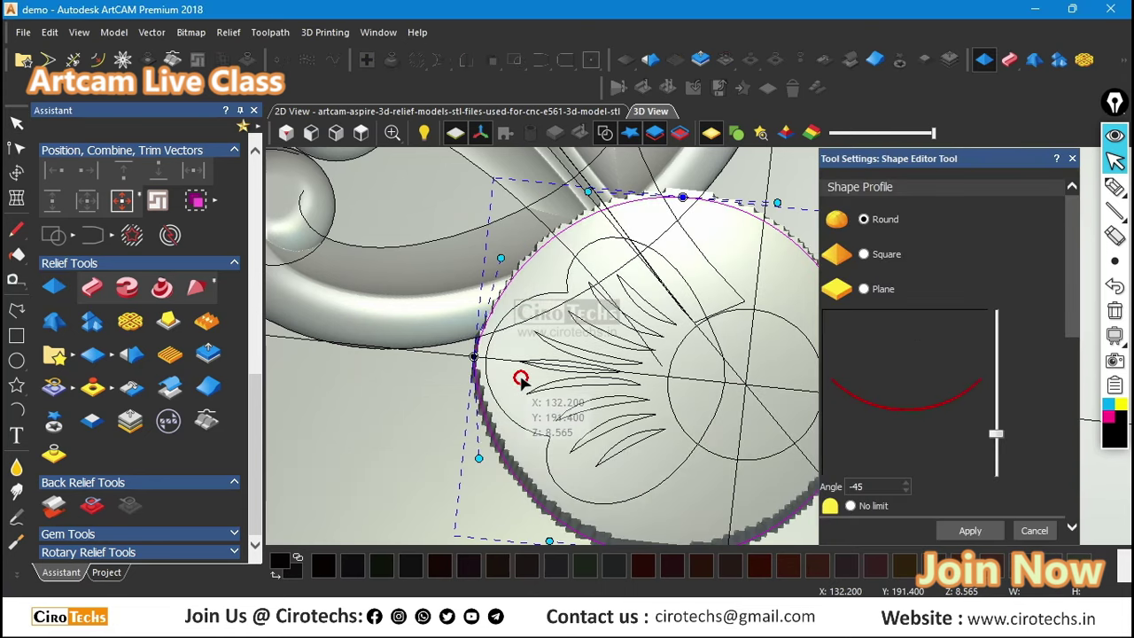
left_click_drag(735, 328, 713, 361)
scroll(903, 399, "down", 4)
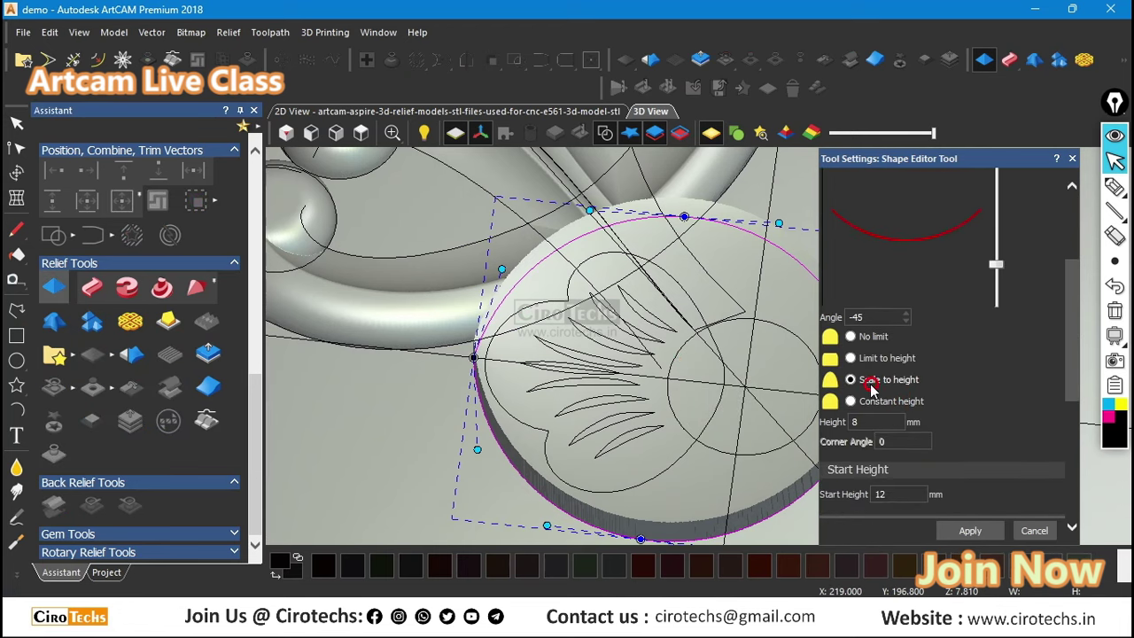
left_click_drag(681, 389, 833, 382)
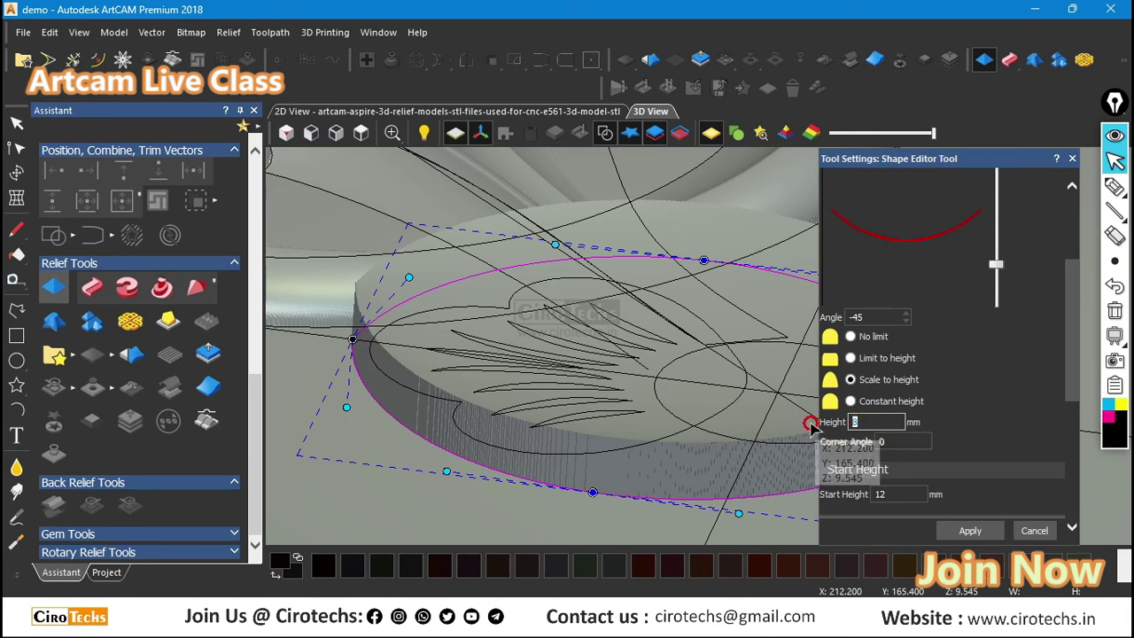
Step: Set the scaled height of the shape to 6 mm and apply it to the relief with Merge High
left_click(857, 424)
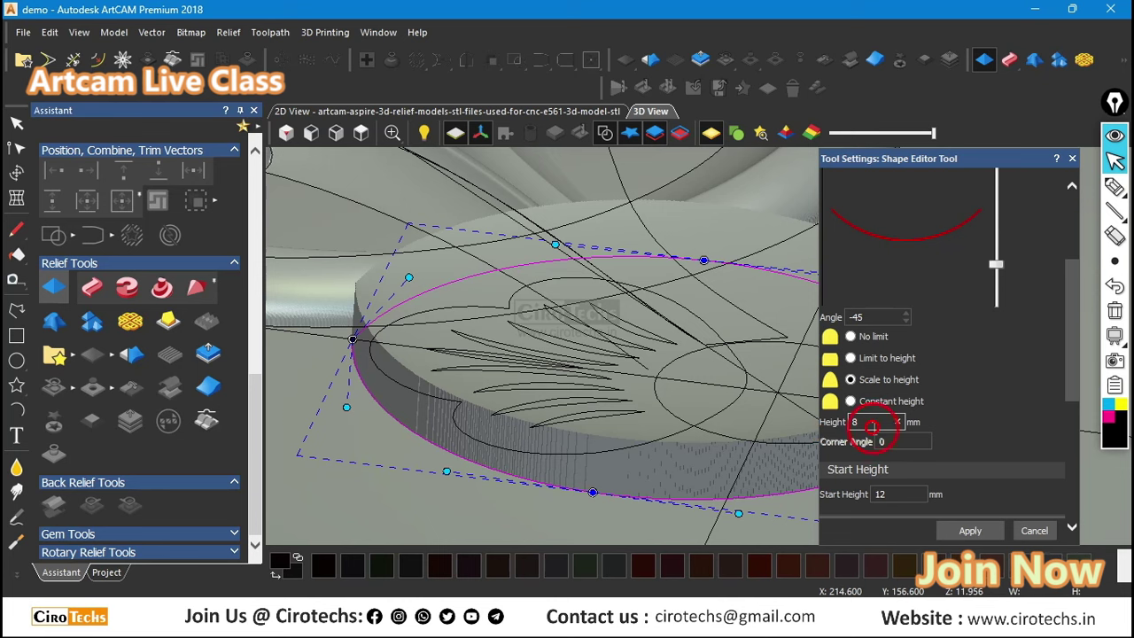
key("BackSpace")
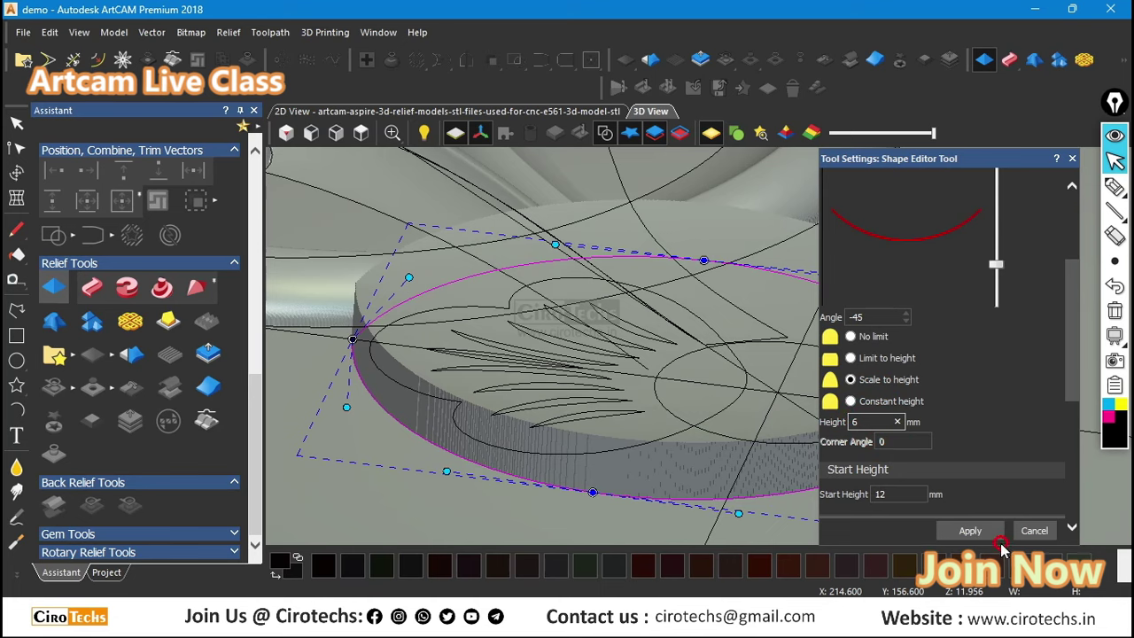
mouse_move(751, 387)
left_mouse_down()
mouse_move(709, 431)
mouse_move(759, 342)
mouse_move(800, 329)
mouse_move(830, 363)
mouse_move(835, 399)
left_mouse_up()
scroll(895, 456, "down", 3)
left_click(968, 523)
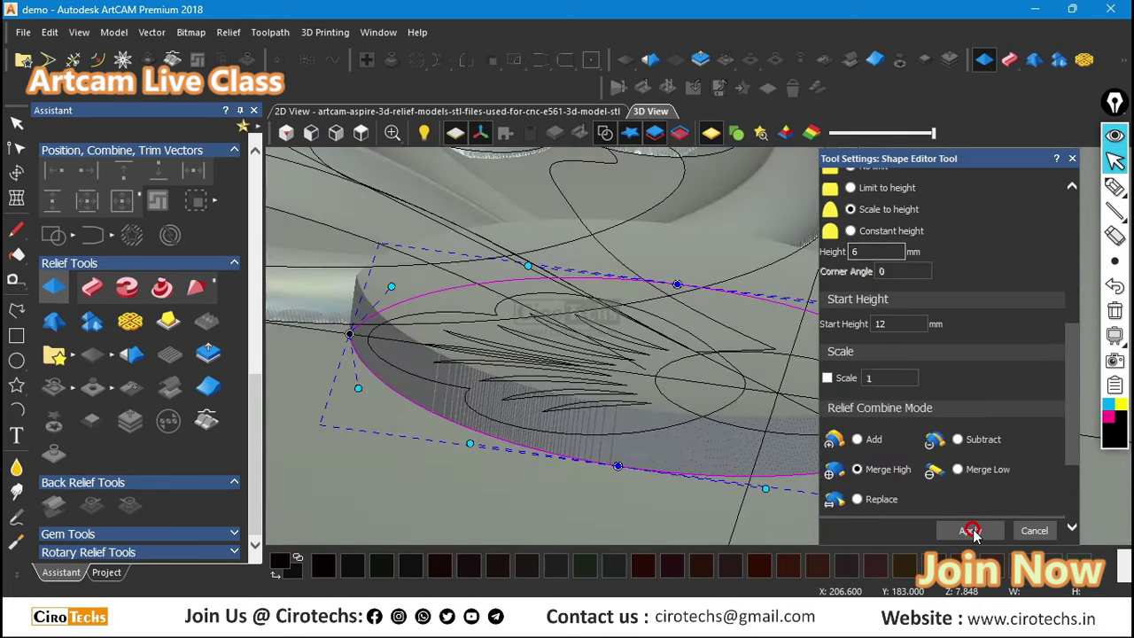
scroll(971, 532, "down", 2)
left_click(1034, 533)
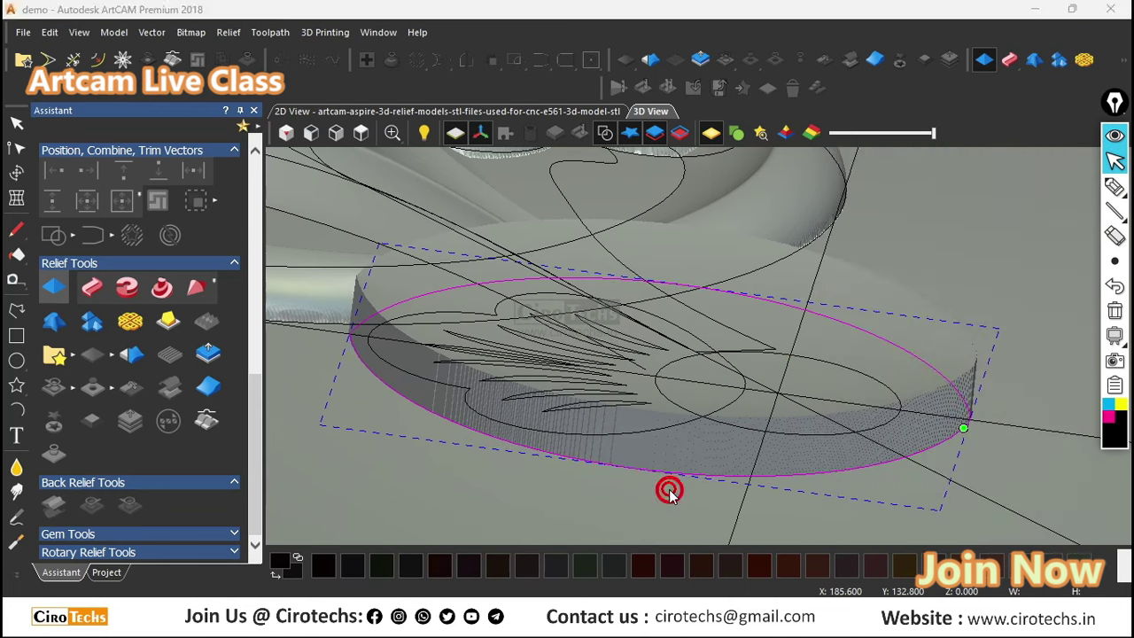
Step: Remove the relief outside the lobed petal outline, keeping only the area inside that vector
left_click(719, 309)
scroll(714, 309, "up", 2)
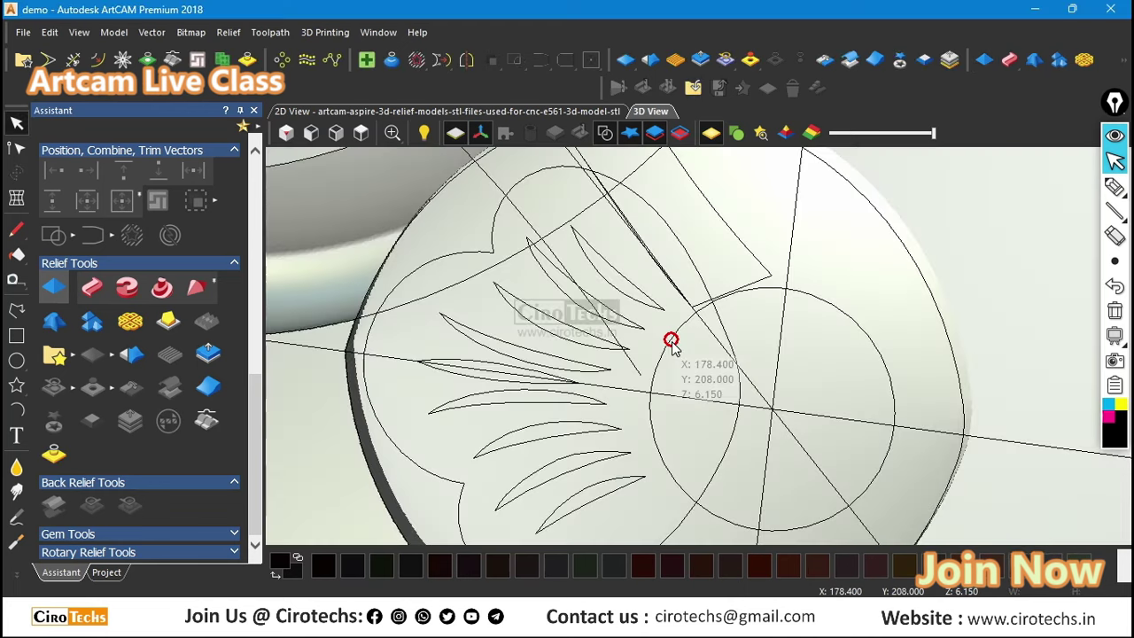
left_click_drag(670, 337, 688, 292)
left_click_drag(816, 361, 715, 267)
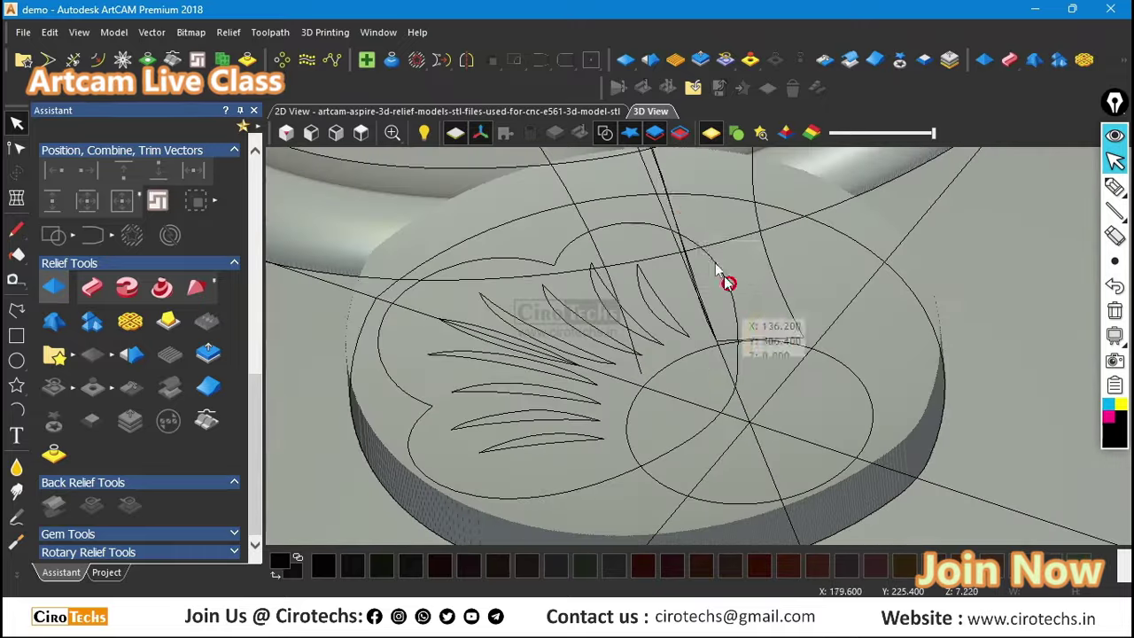
left_click(604, 133)
left_click_drag(703, 375, 724, 430)
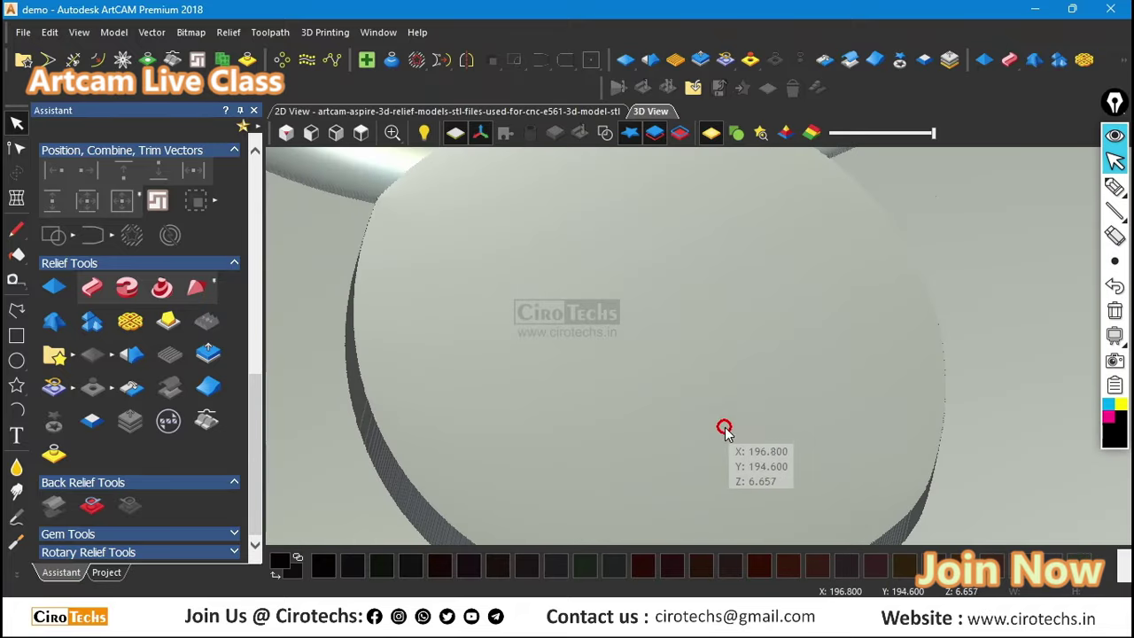
left_click(607, 138)
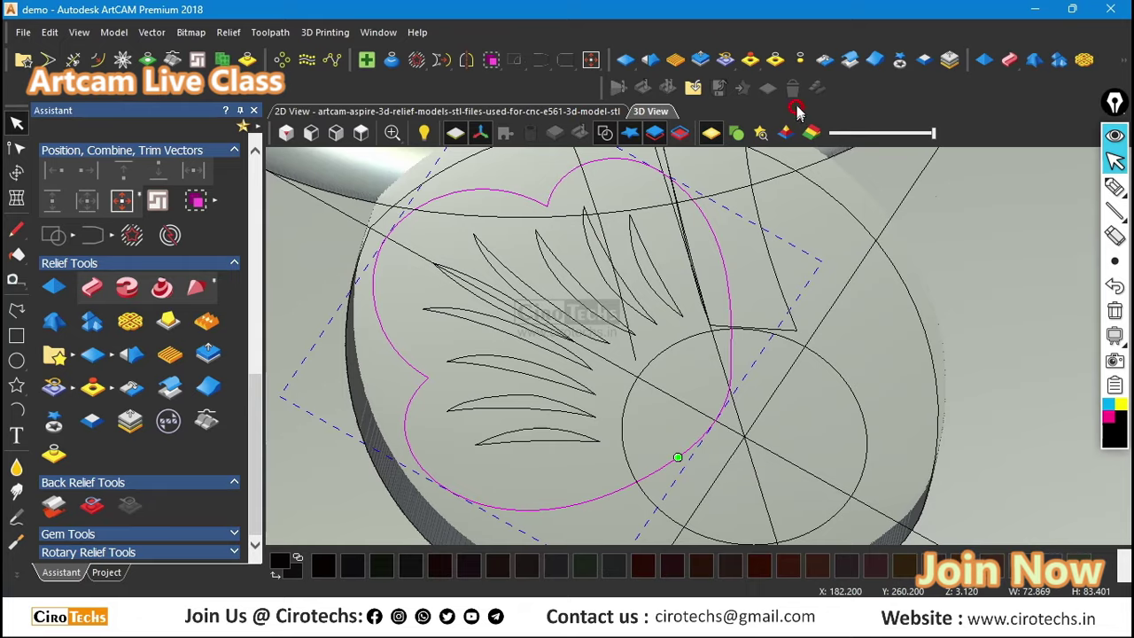
left_click(801, 62)
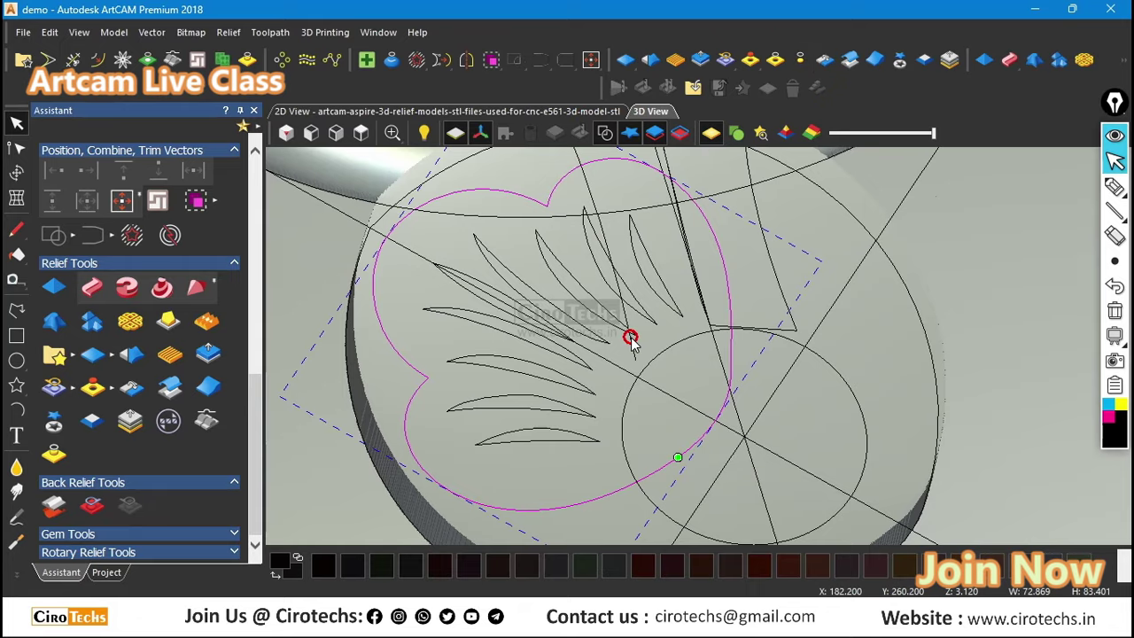
left_click_drag(630, 339, 800, 322)
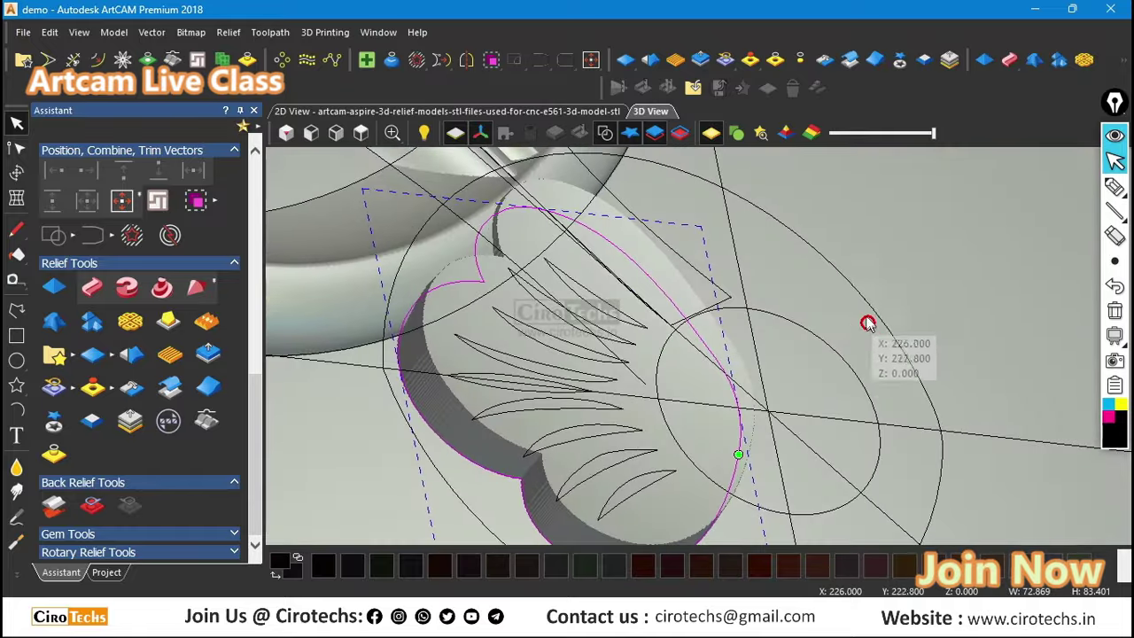
Step: Examine the trimmed petal relief with the vectors hidden, at an angle and from directly above
left_click(609, 133)
left_click_drag(924, 324, 486, 414)
left_click_drag(571, 390, 434, 182)
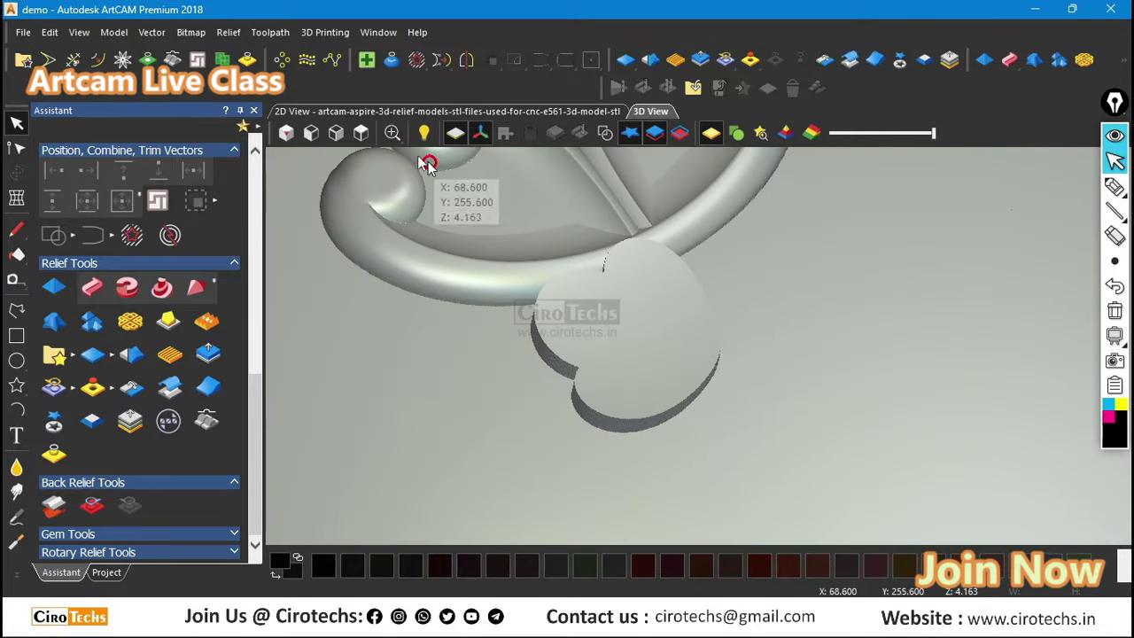
left_click(365, 131)
scroll(678, 317, "up", 4)
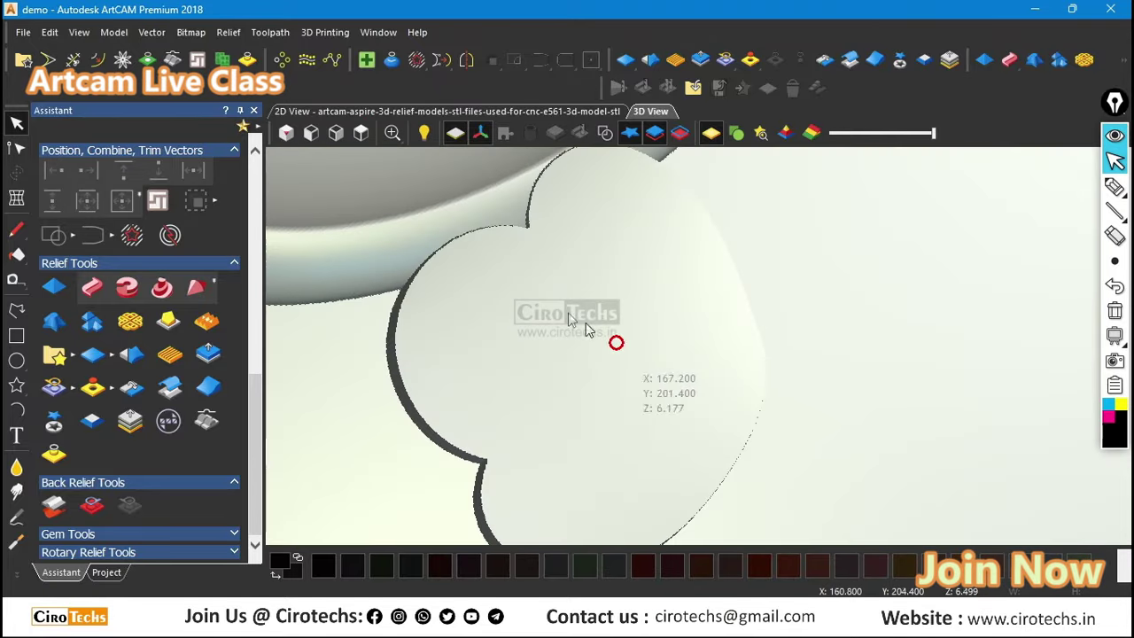
left_click(355, 133)
scroll(703, 357, "up", 4)
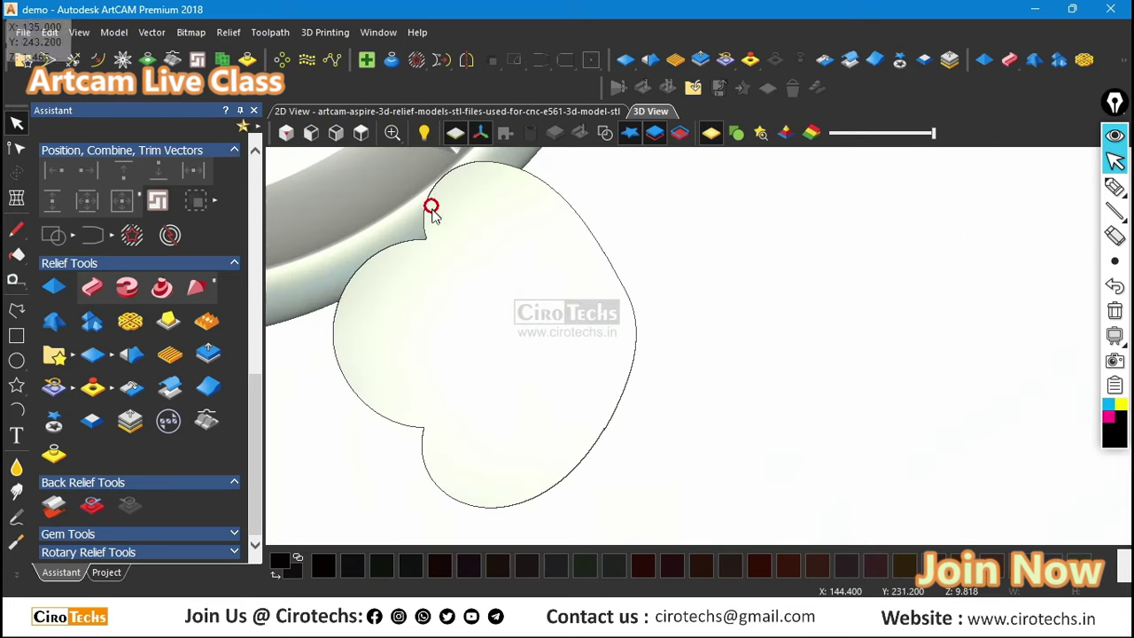
Step: Carve all the slender vein vectors inside the petal outline into the relief with the Subtract combine mode, and check the grooves without vectors
left_click(605, 134)
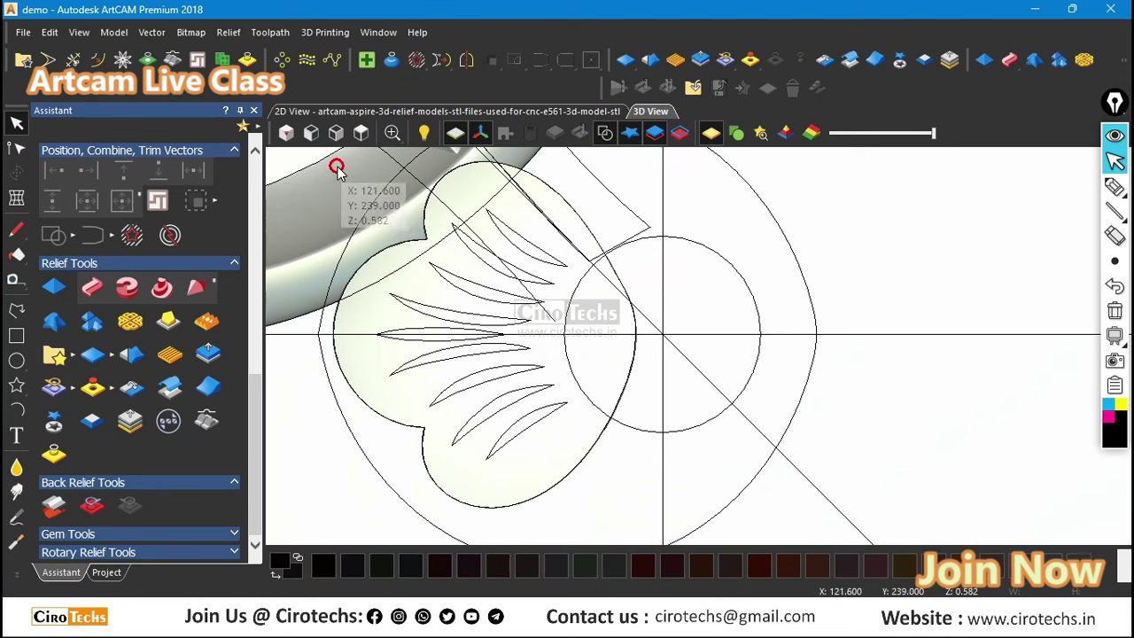
left_click_drag(337, 167, 579, 464)
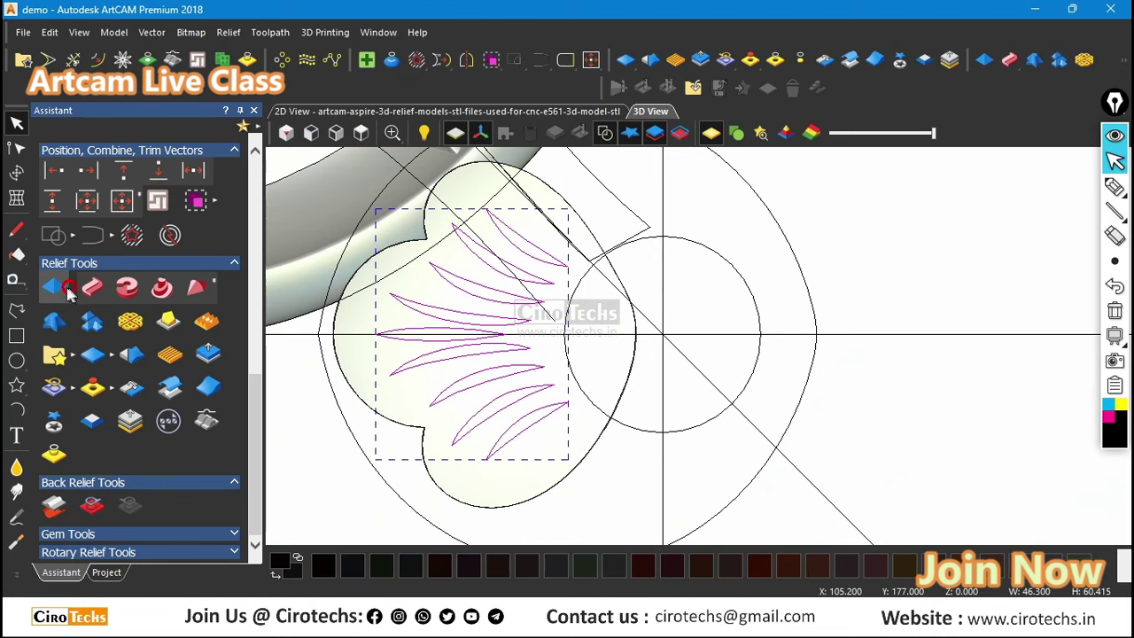
left_click(69, 294)
left_click(210, 424)
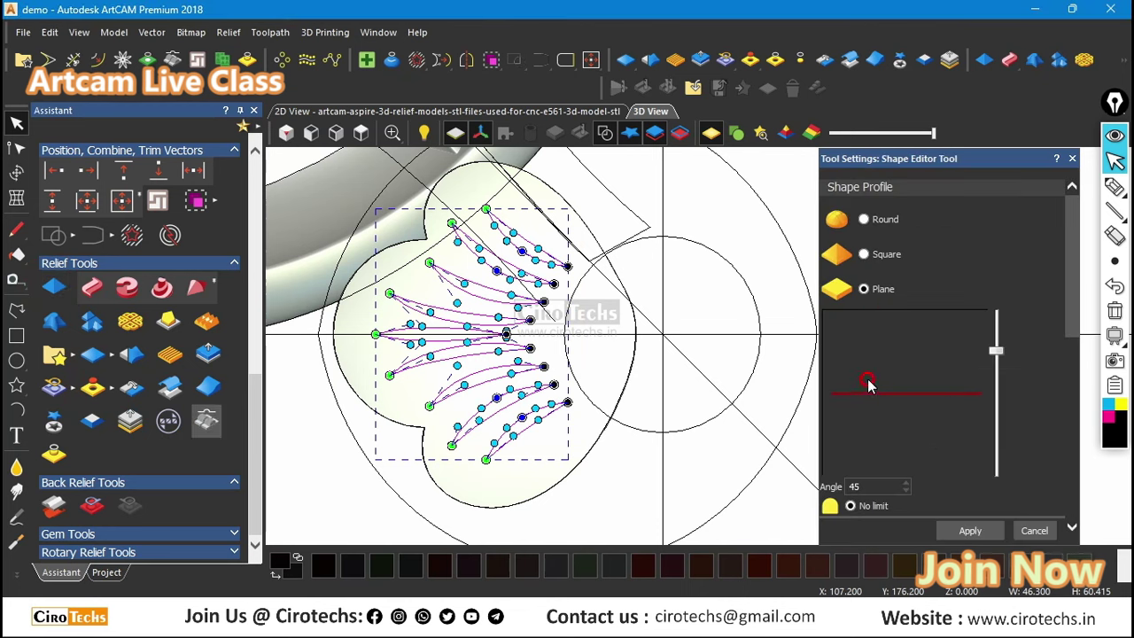
scroll(930, 341, "down", 10)
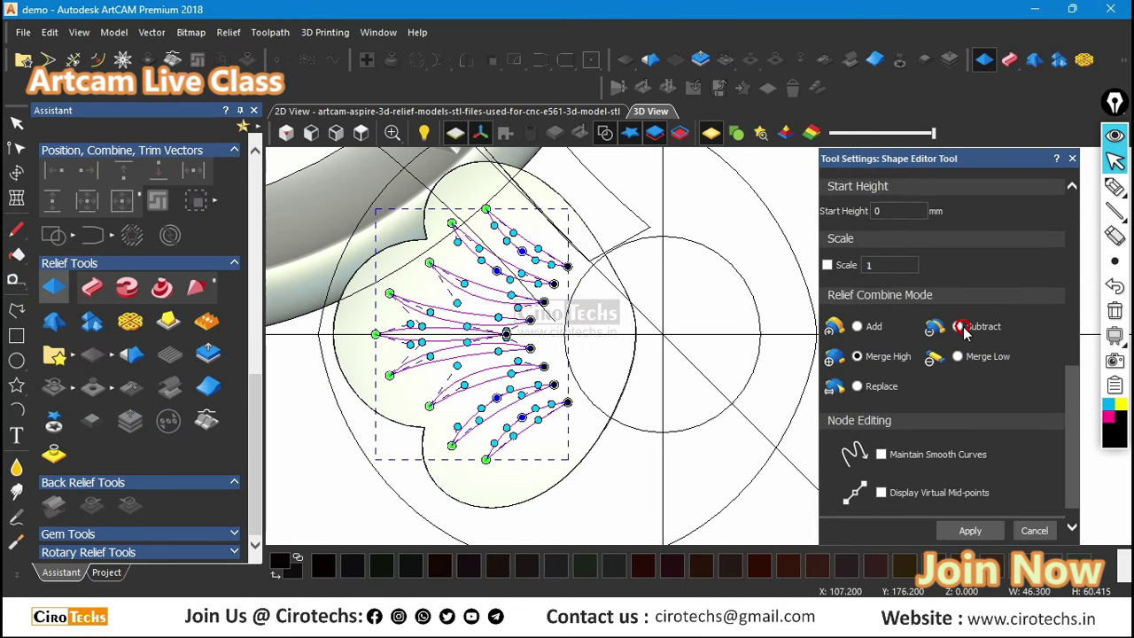
left_click(958, 327)
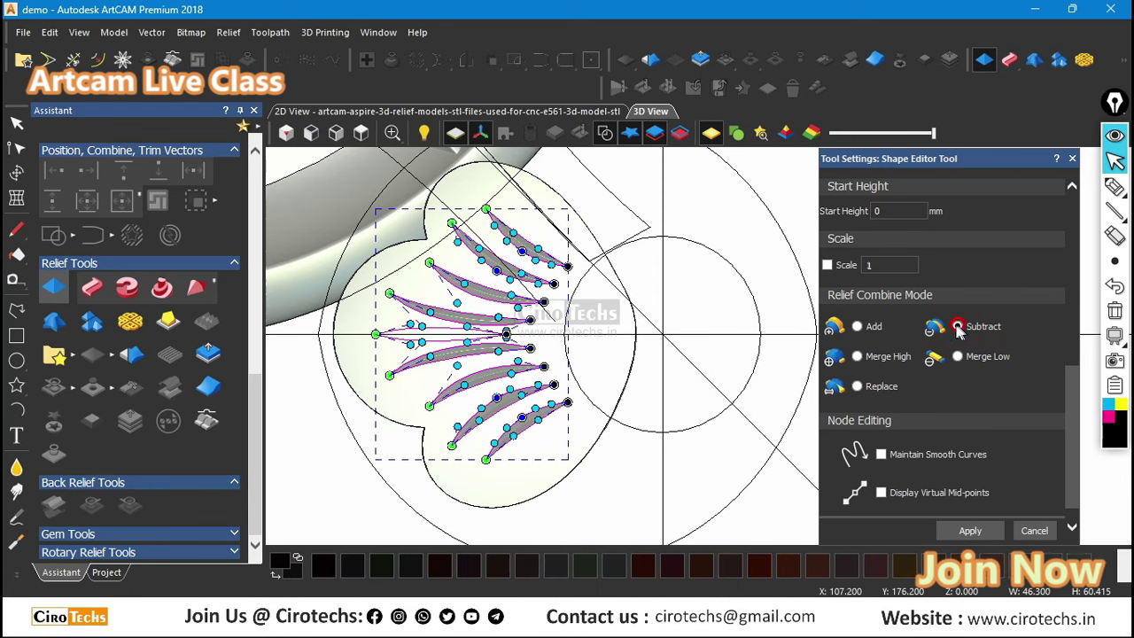
scroll(949, 483, "down", 1)
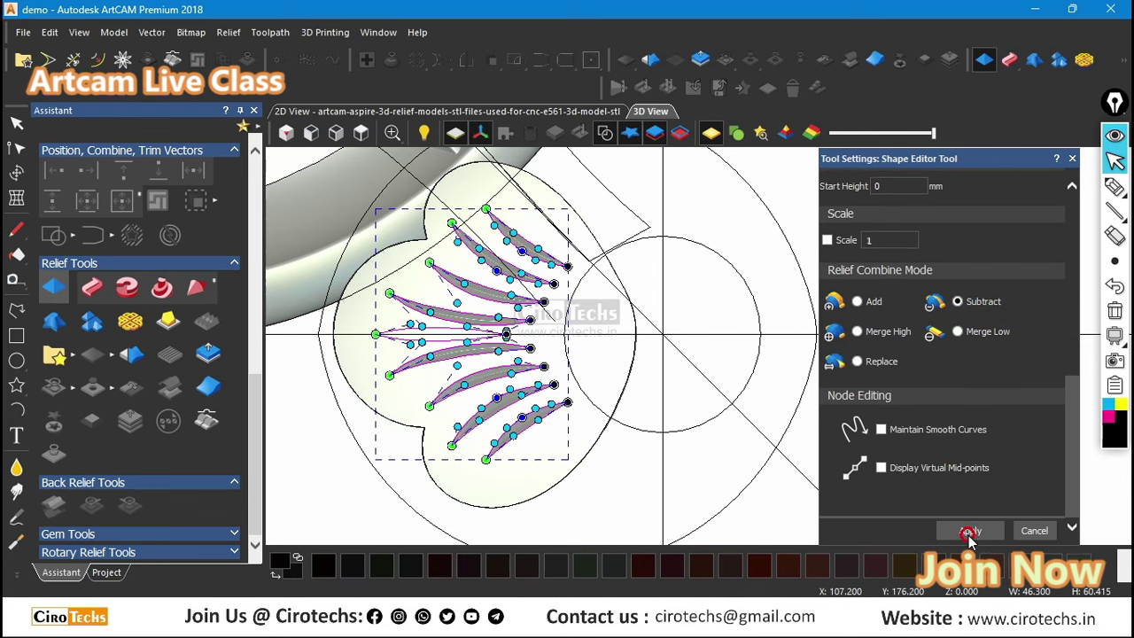
left_click(1036, 529)
left_click_drag(645, 405, 599, 222)
left_click(605, 132)
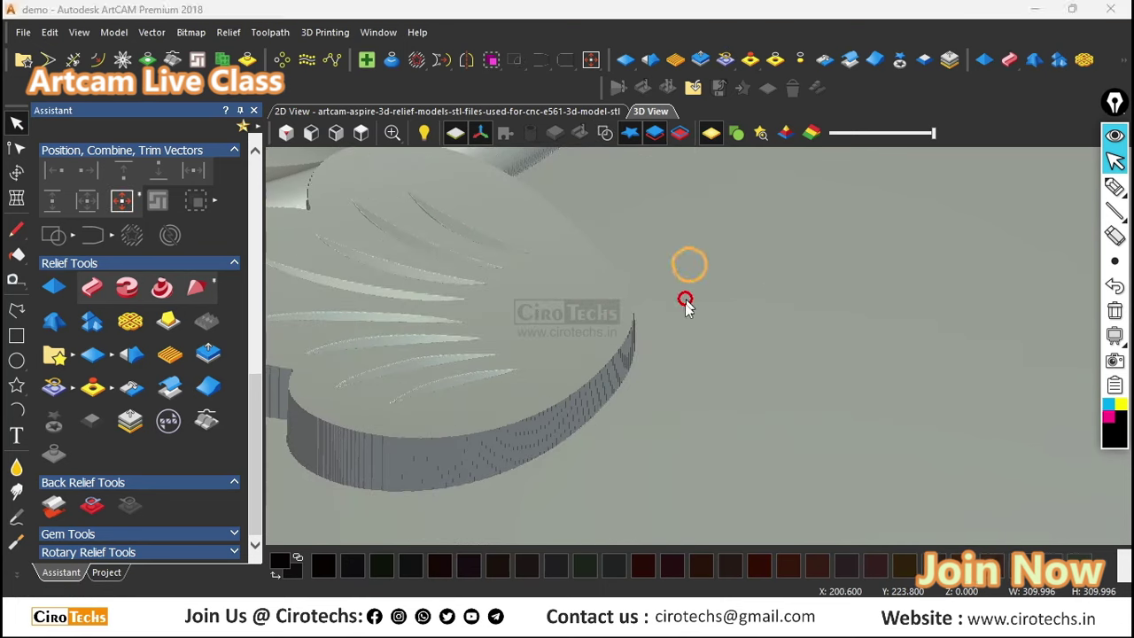
left_click_drag(686, 306, 503, 193)
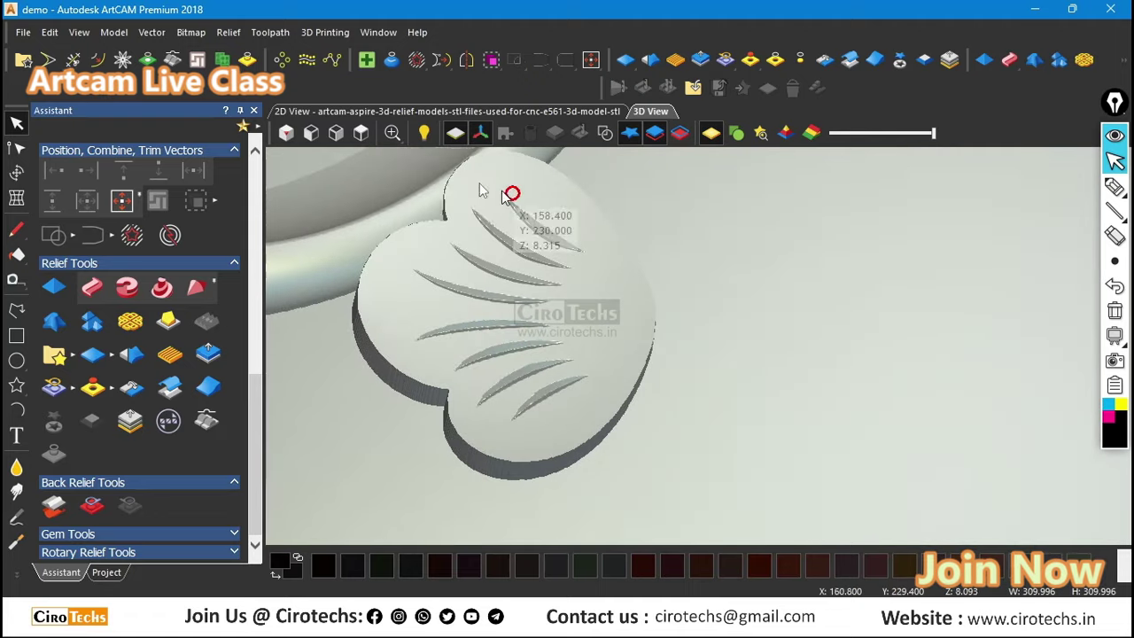
left_click(558, 114)
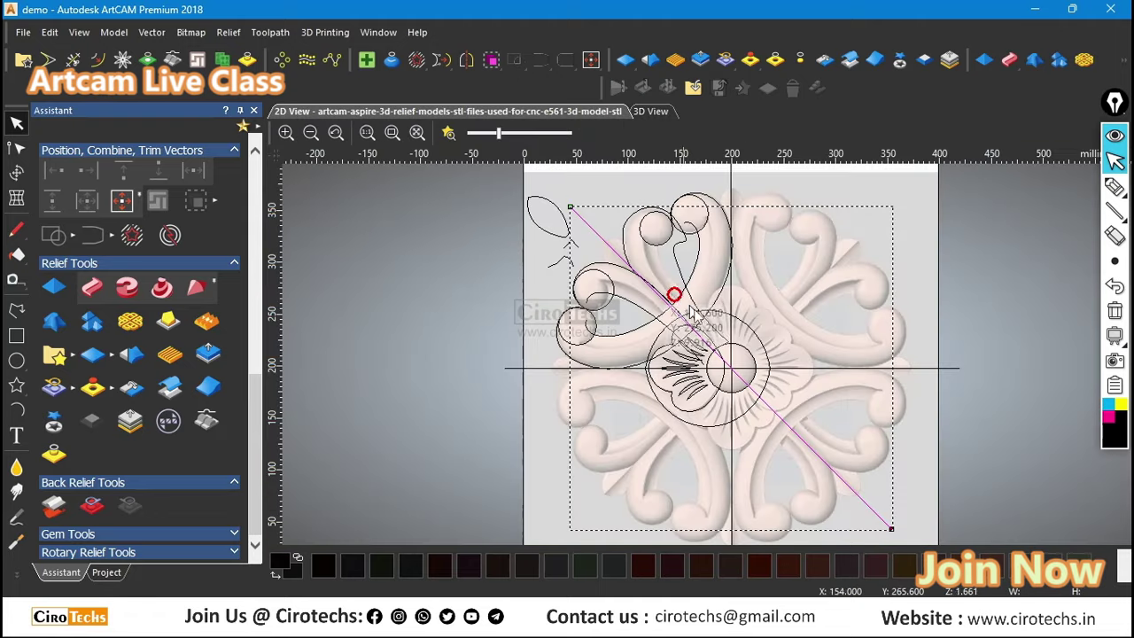
scroll(782, 375, "up", 2)
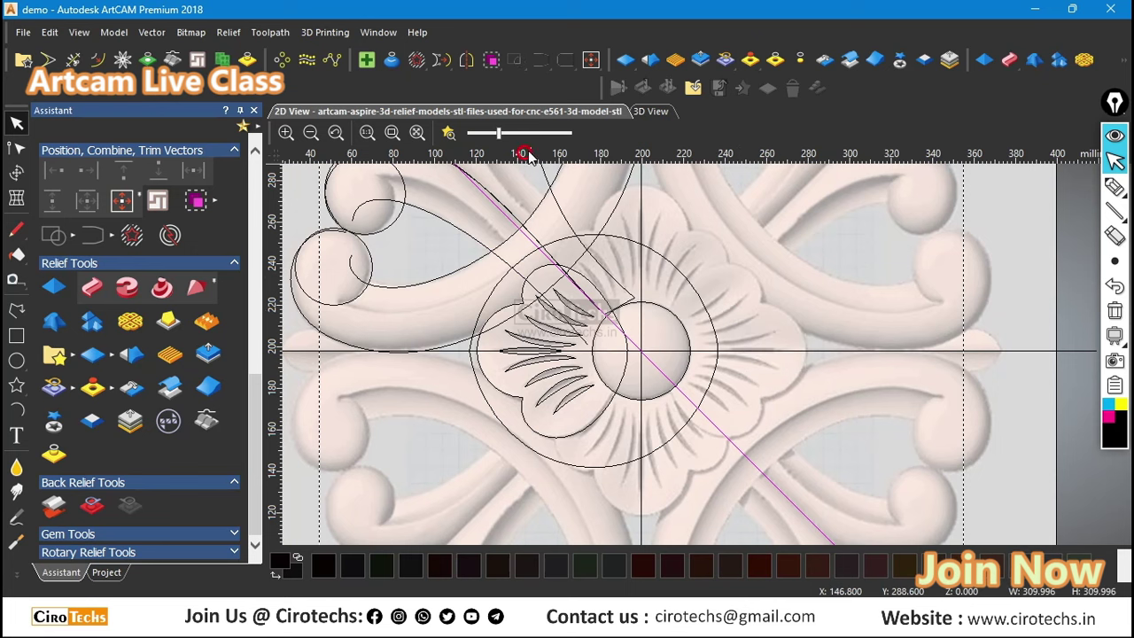
left_click(651, 111)
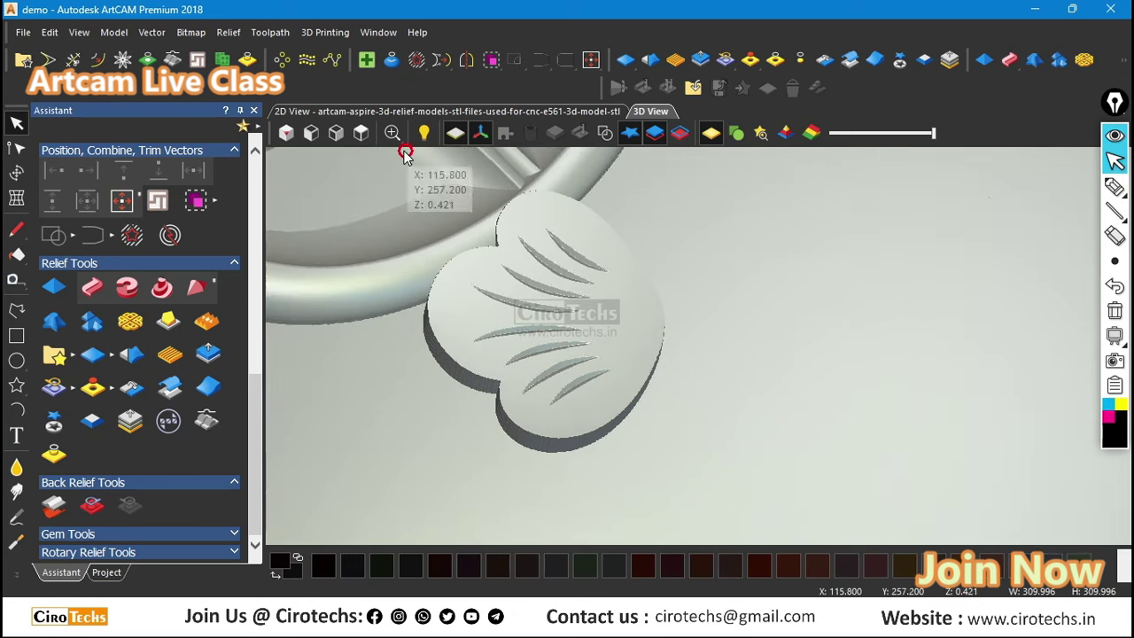
left_click(363, 133)
scroll(709, 354, "up", 6)
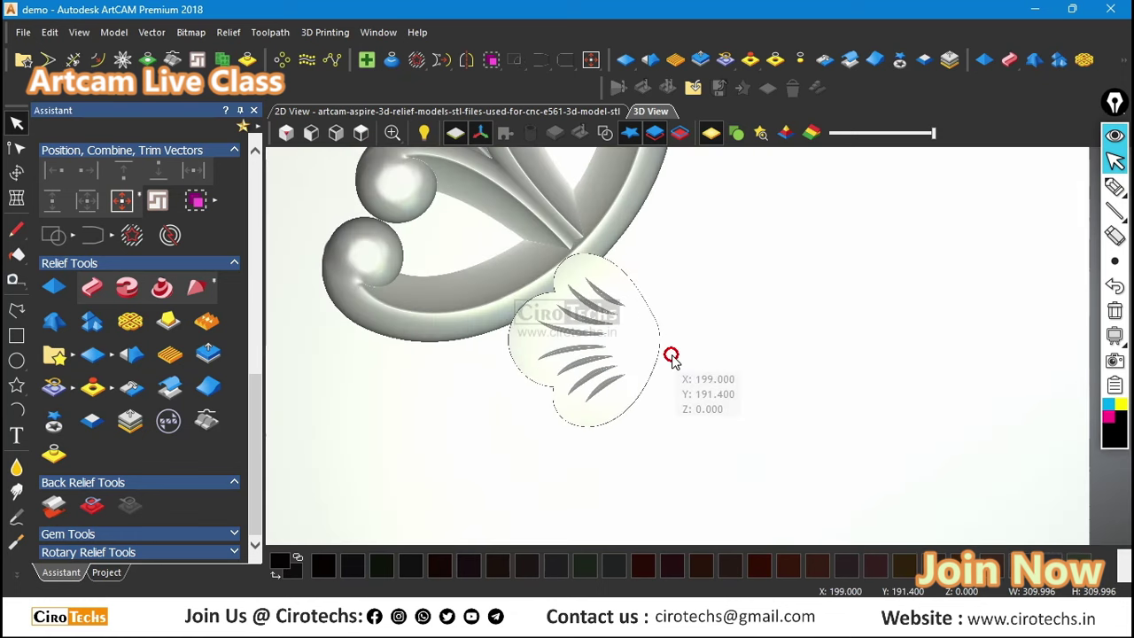
left_click(899, 59)
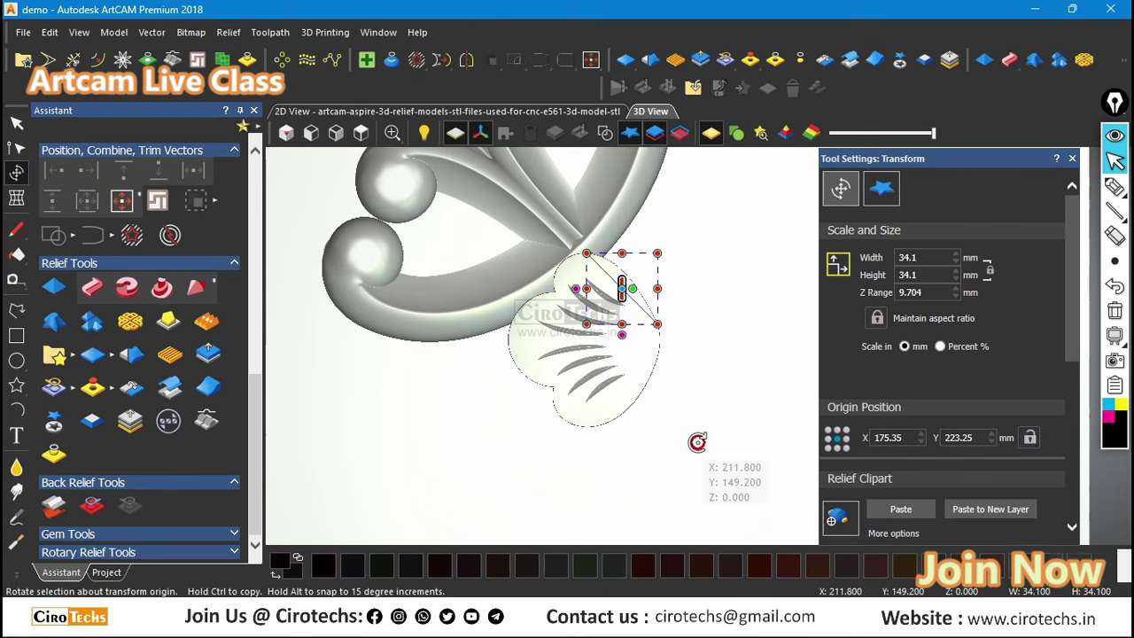
key("ctrl+z")
left_click(695, 413)
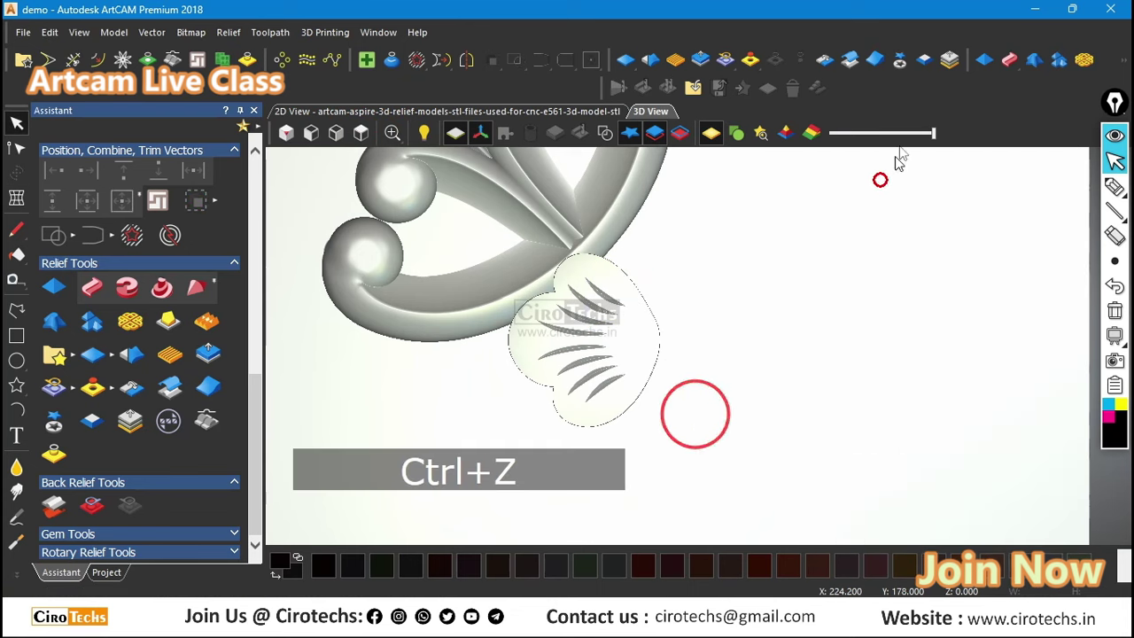
Step: Cut out the relief under the petal outline and convert it to relief clipart
left_click(899, 59)
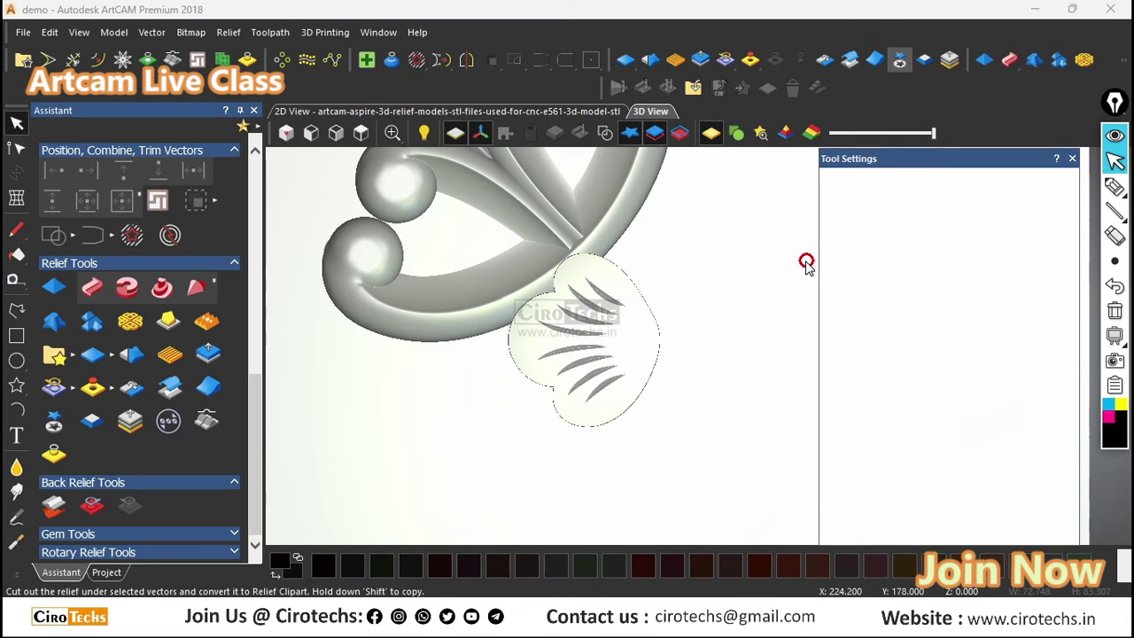
left_click_drag(565, 262, 735, 392)
scroll(532, 222, "down", 2)
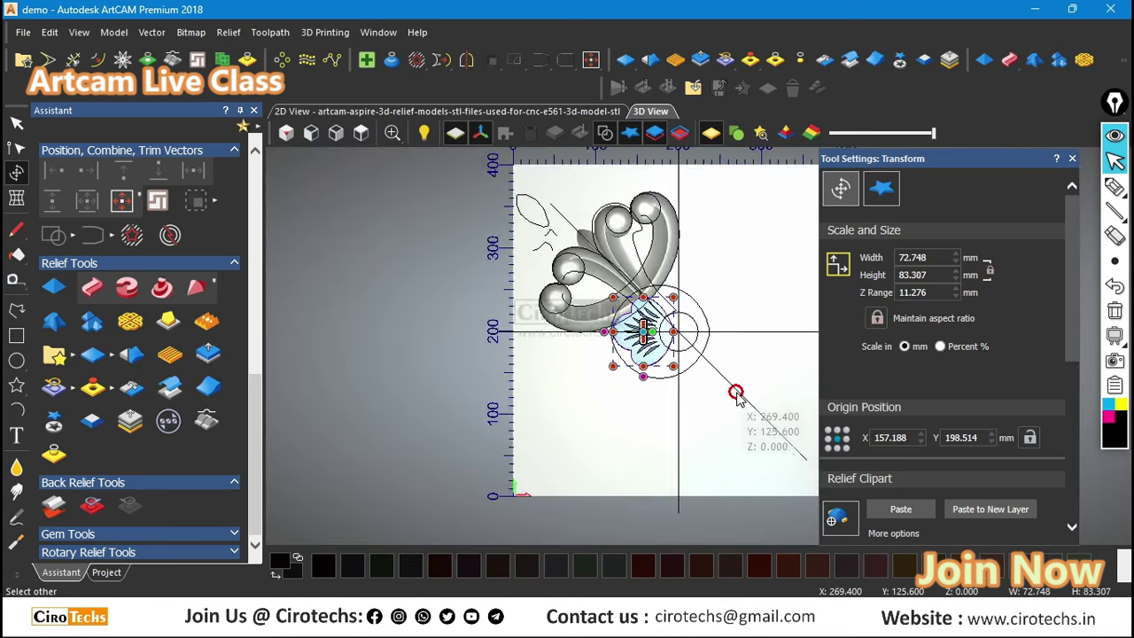
Step: Rotate-copy the petal clipart around X 200, Y 200 mm with 4 objects over a total angle of 360 degrees, and deselect the result
scroll(717, 354, "up", 3)
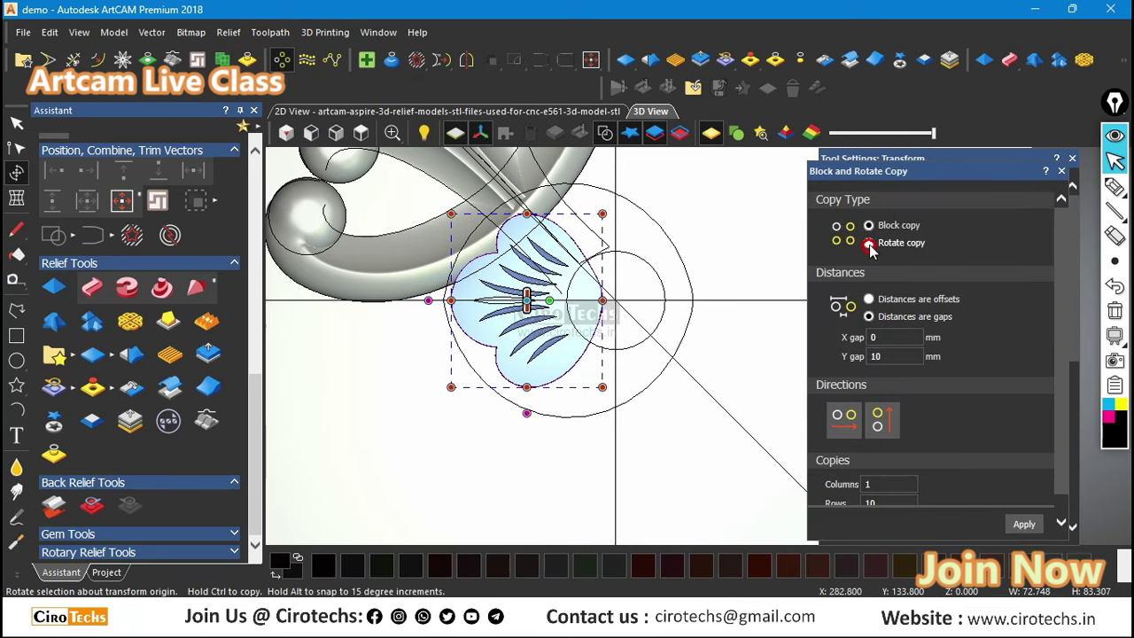
left_click(869, 245)
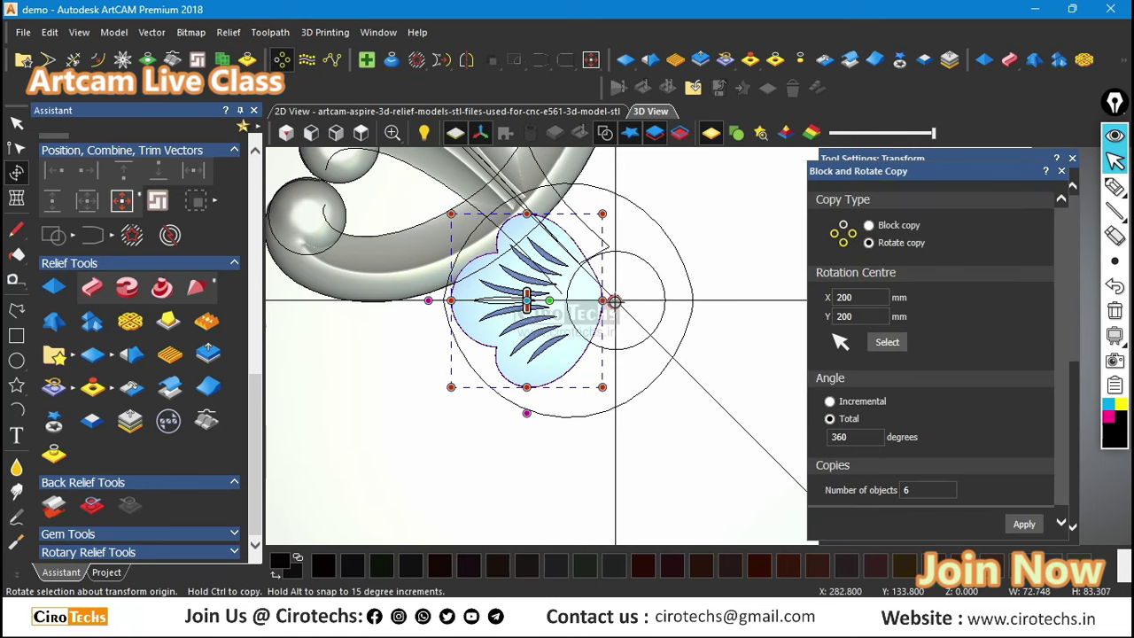
scroll(912, 416, "down", 1)
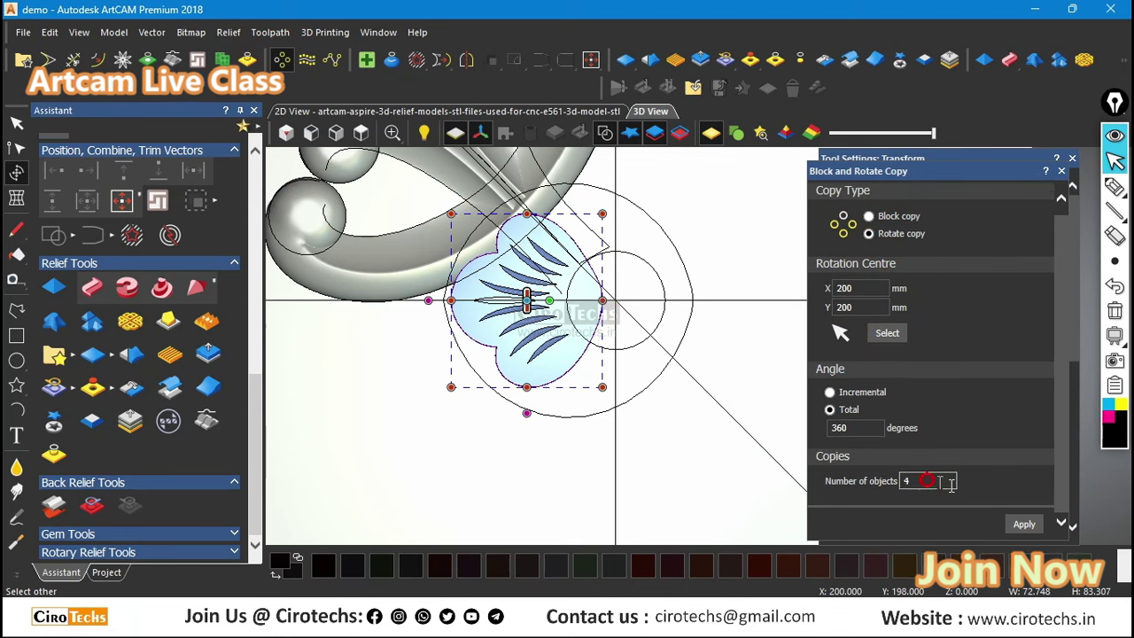
left_click(1025, 524)
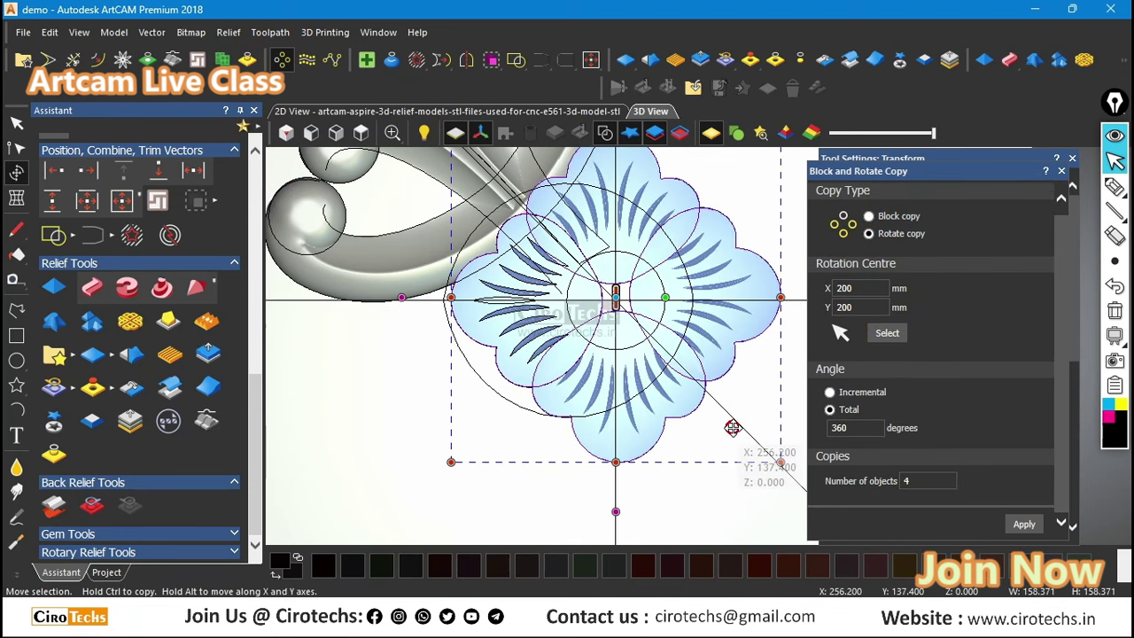
left_click(1061, 170)
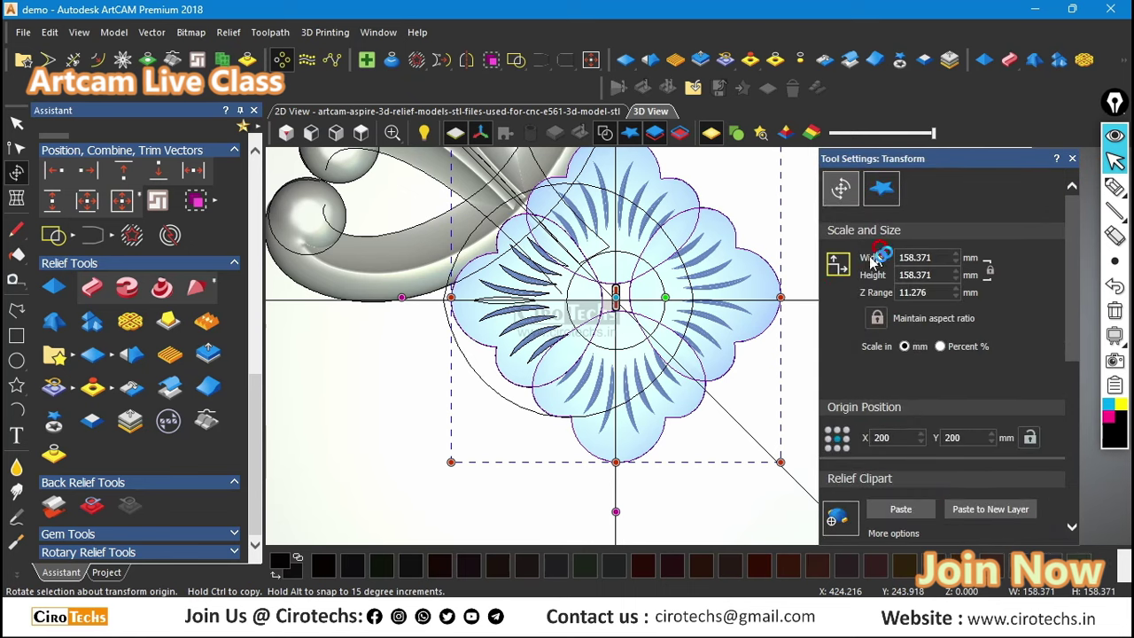
left_click(1073, 158)
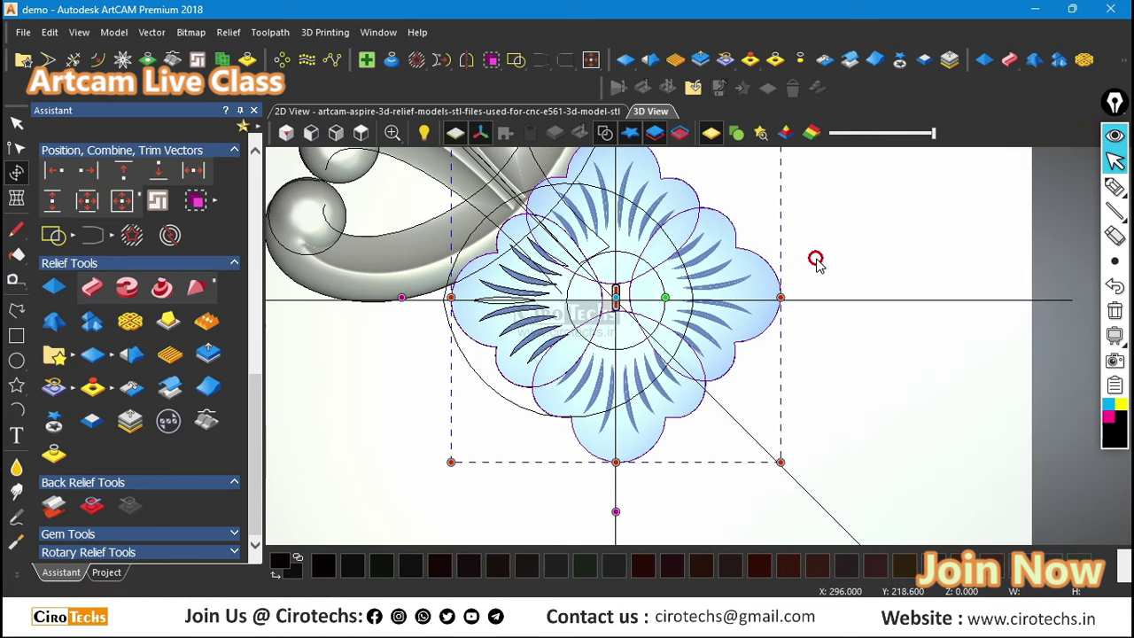
left_click(853, 225)
Step: Examine the four overlapping petal cliparts at an angle, focusing on where their edges meet around the rosette's centre
scroll(753, 318, "up", 3)
left_click_drag(767, 234, 724, 214)
scroll(723, 229, "up", 4)
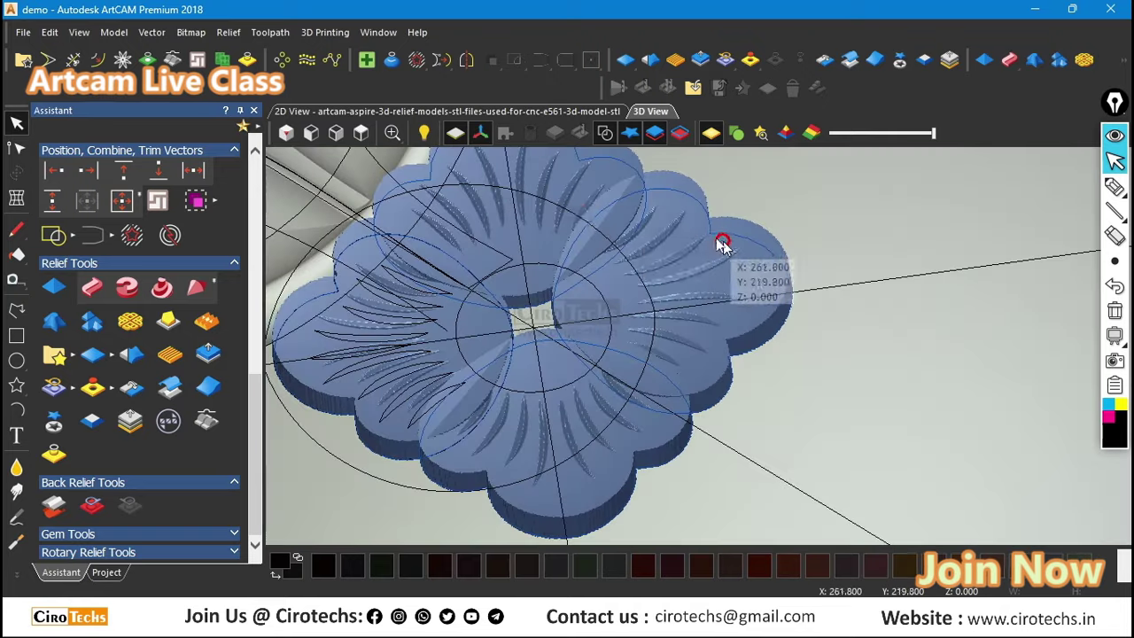
scroll(602, 284, "down", 1)
left_click_drag(559, 270, 633, 245)
scroll(754, 298, "up", 3)
left_click_drag(760, 299, 696, 310)
scroll(680, 307, "down", 3)
scroll(637, 303, "down", 3)
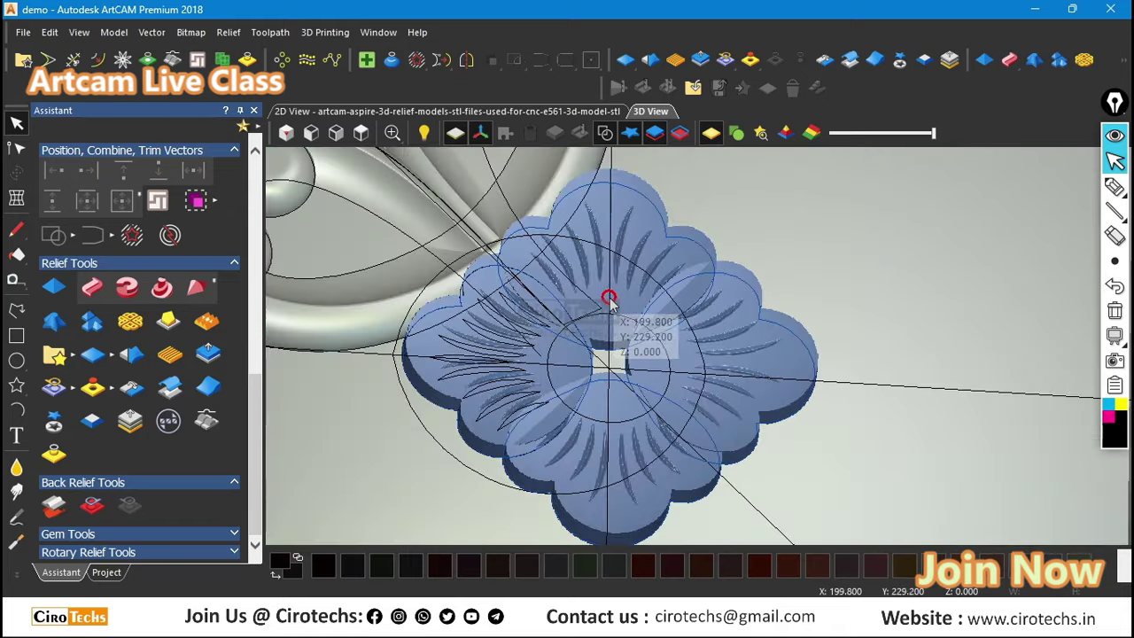
Step: Set the Z range of the upper and lower petal cliparts to 10 mm
left_click(588, 290)
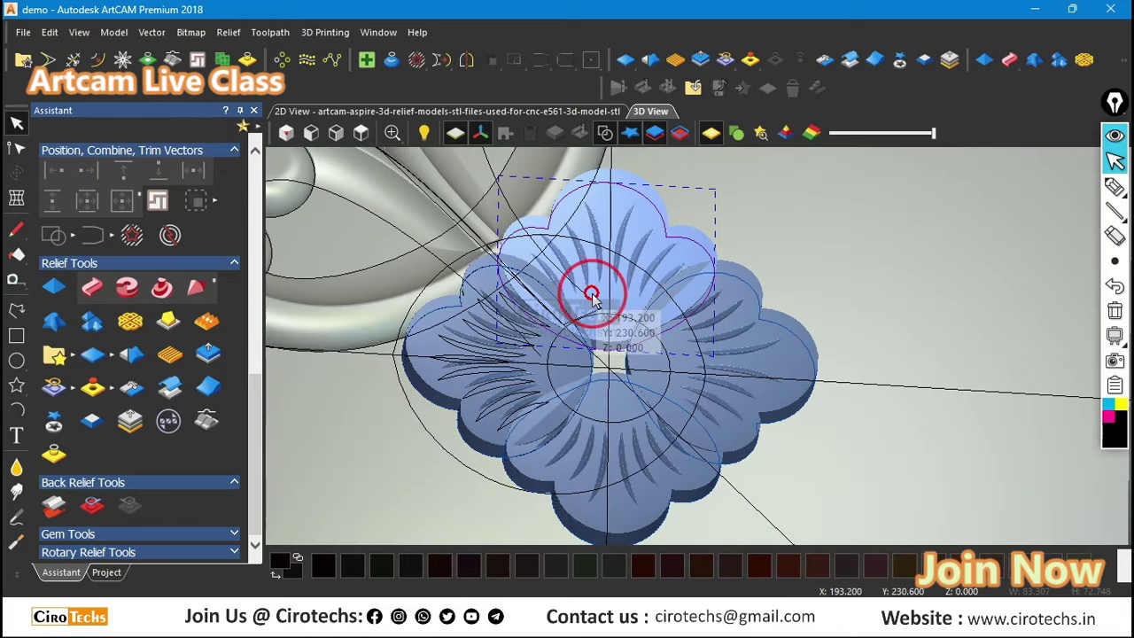
left_click(613, 407, "shift")
key("F12")
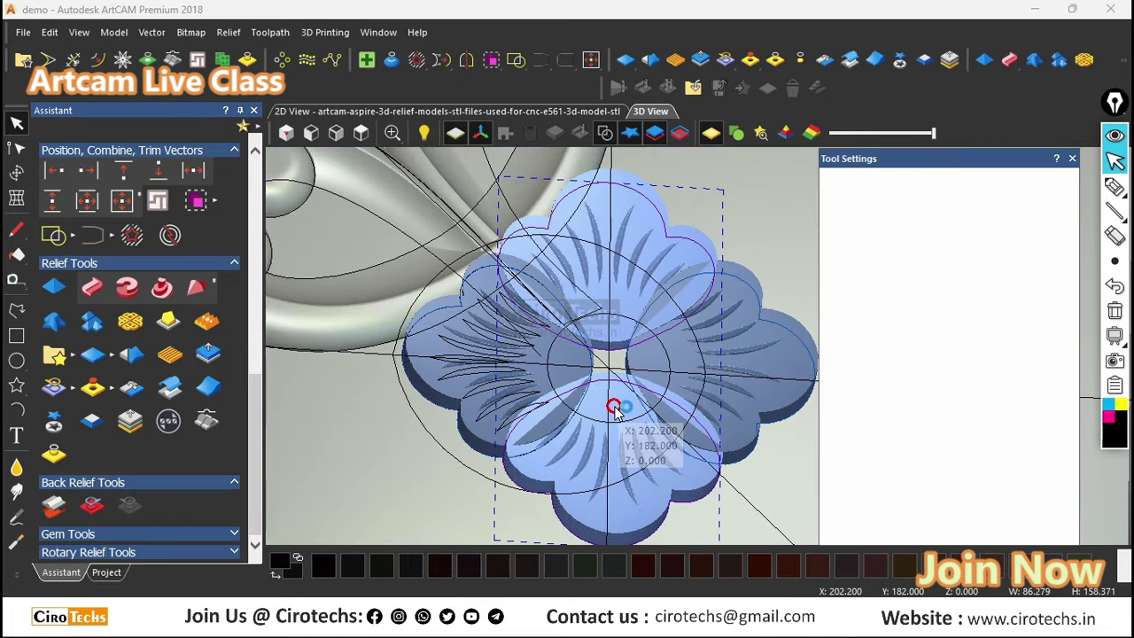
left_click(912, 293)
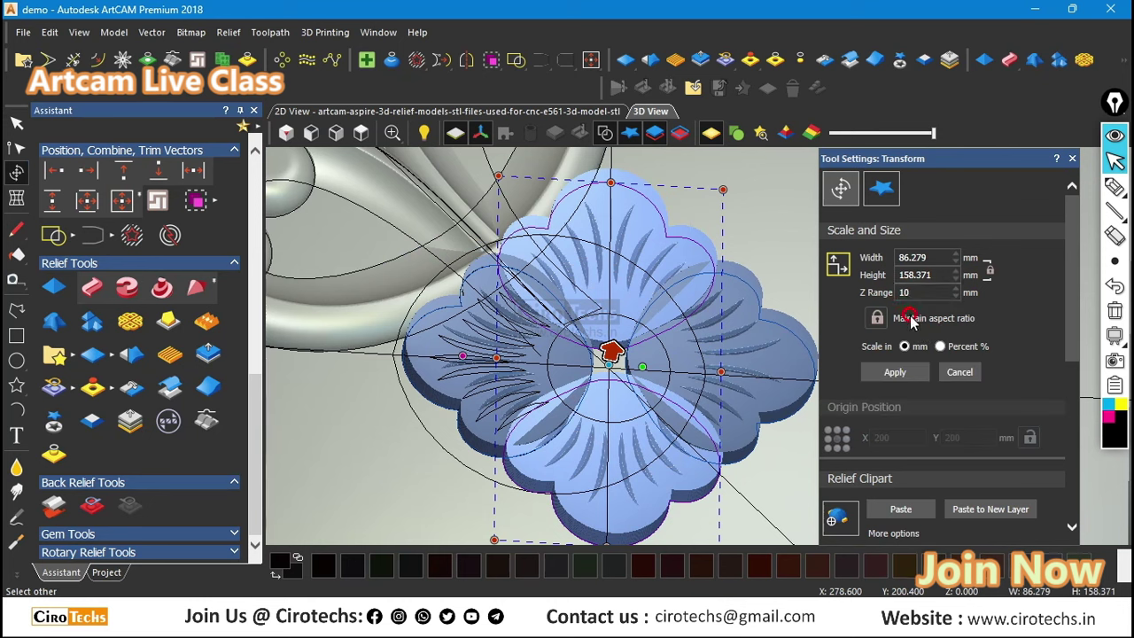
left_click(896, 372)
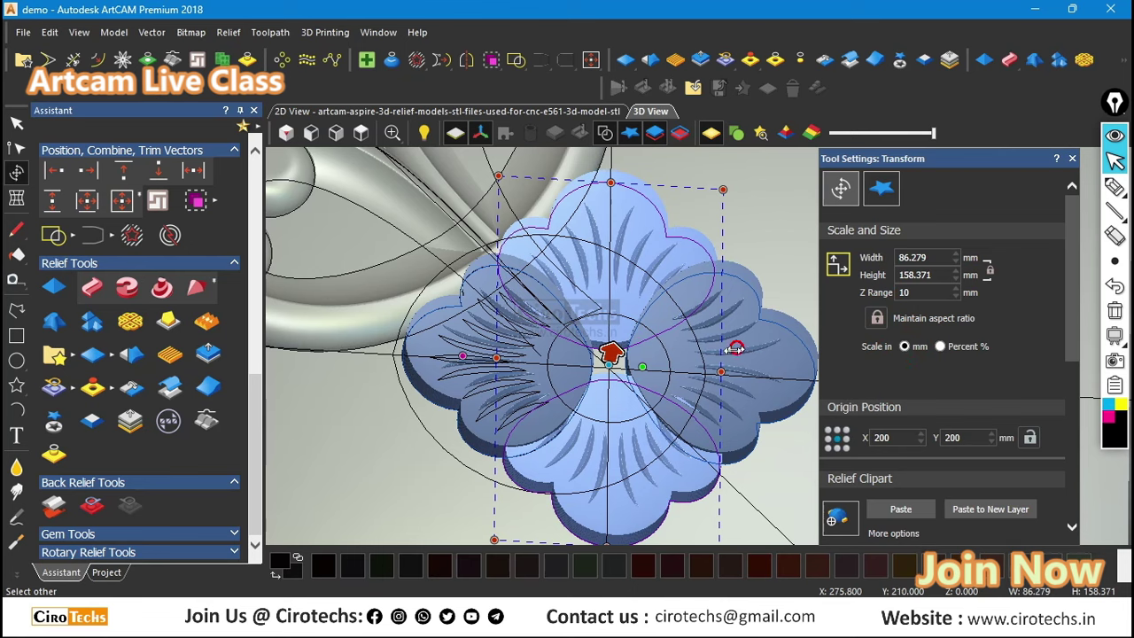
Step: Reduce the Z range of the upper and lower petal cliparts further to 9.5 mm and check the overlap
scroll(735, 348, "up", 3)
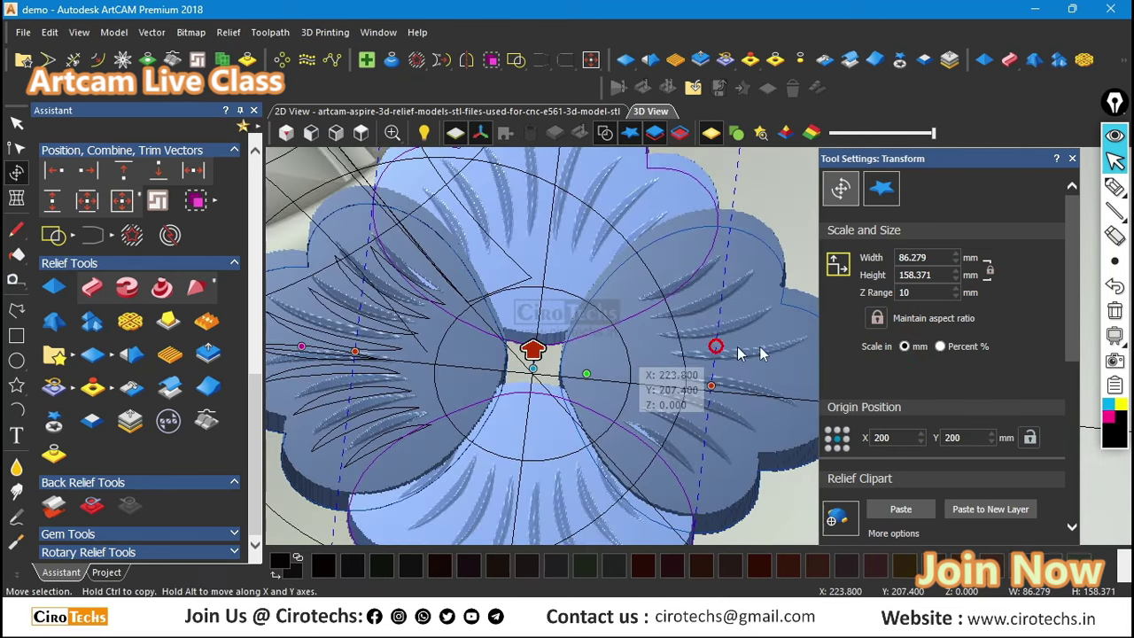
left_click(878, 293)
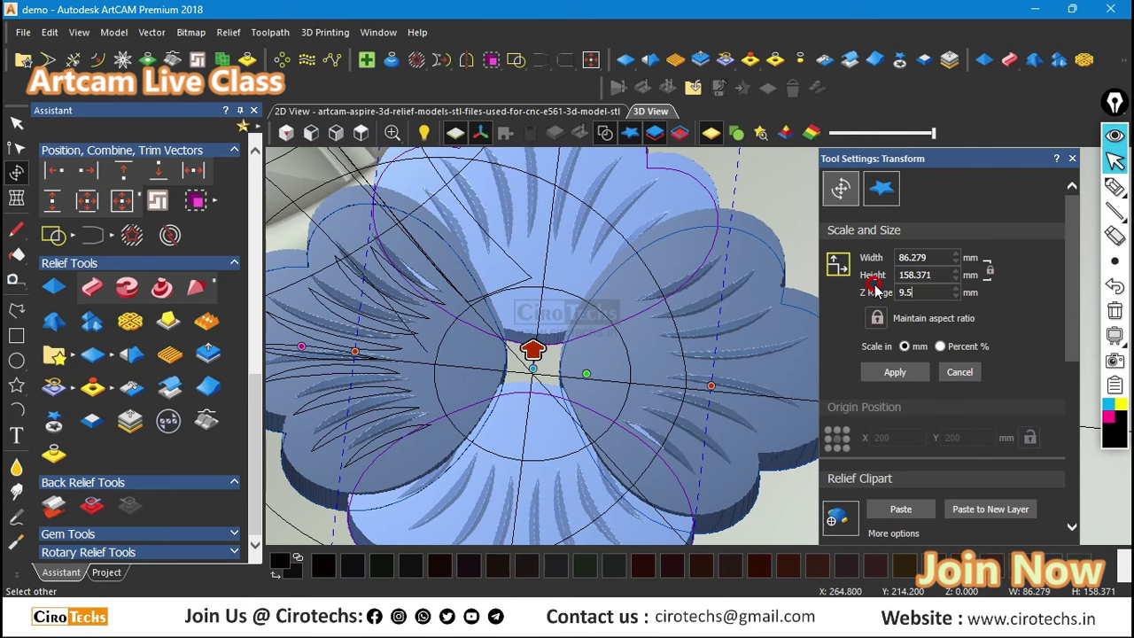
left_click(895, 373)
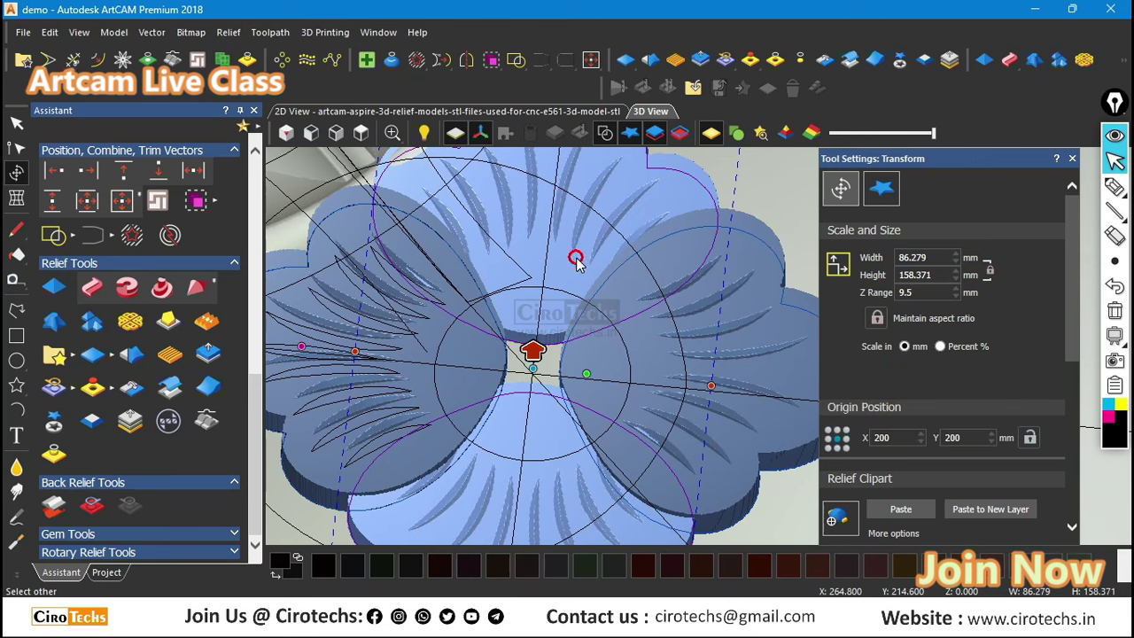
middle_click_drag(575, 258, 556, 310)
scroll(591, 299, "down", 2)
mouse_move(647, 314)
middle_mouse_down()
mouse_move(579, 352)
mouse_move(643, 322)
middle_mouse_up()
Step: Set the Z range of the left and right petal cliparts to 12 mm
left_click(563, 369)
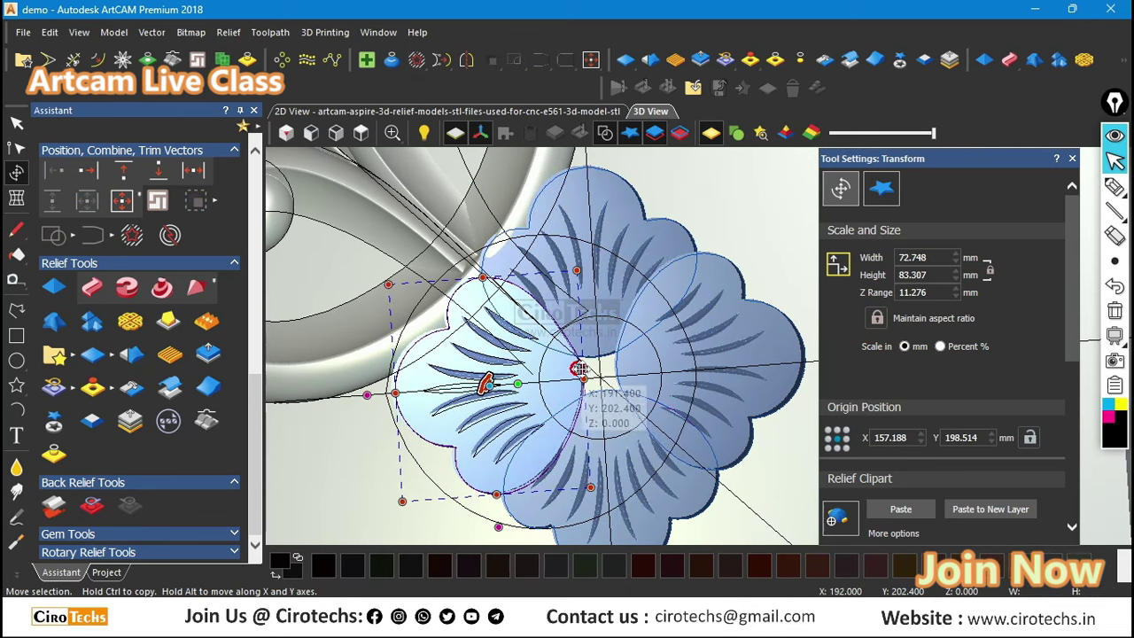
left_click(691, 363, "shift")
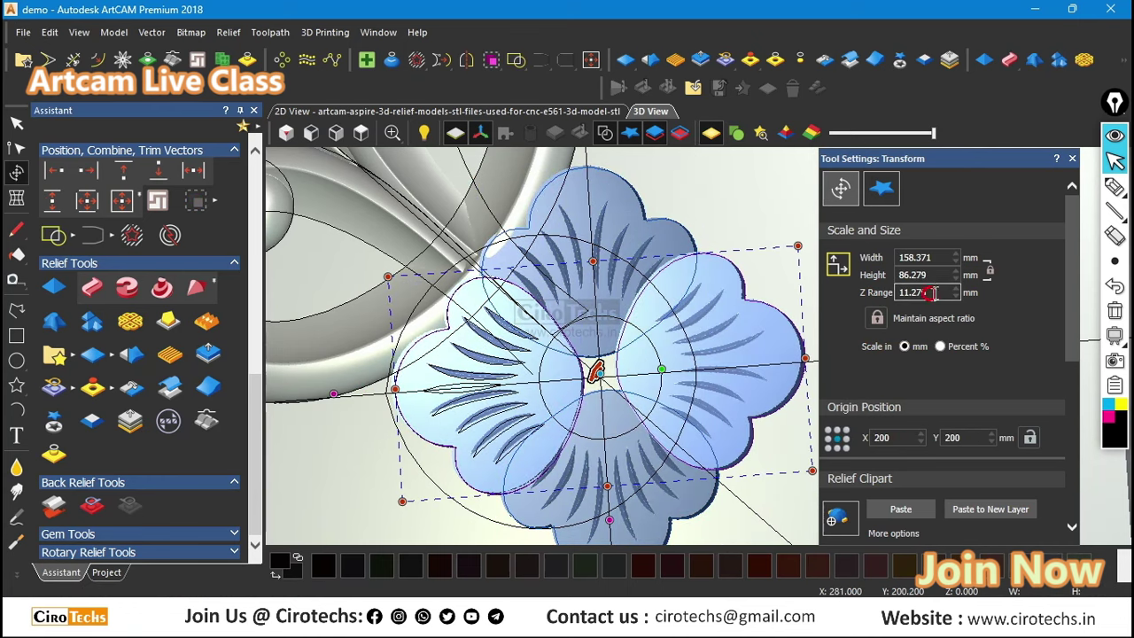
left_click_drag(931, 293, 887, 293)
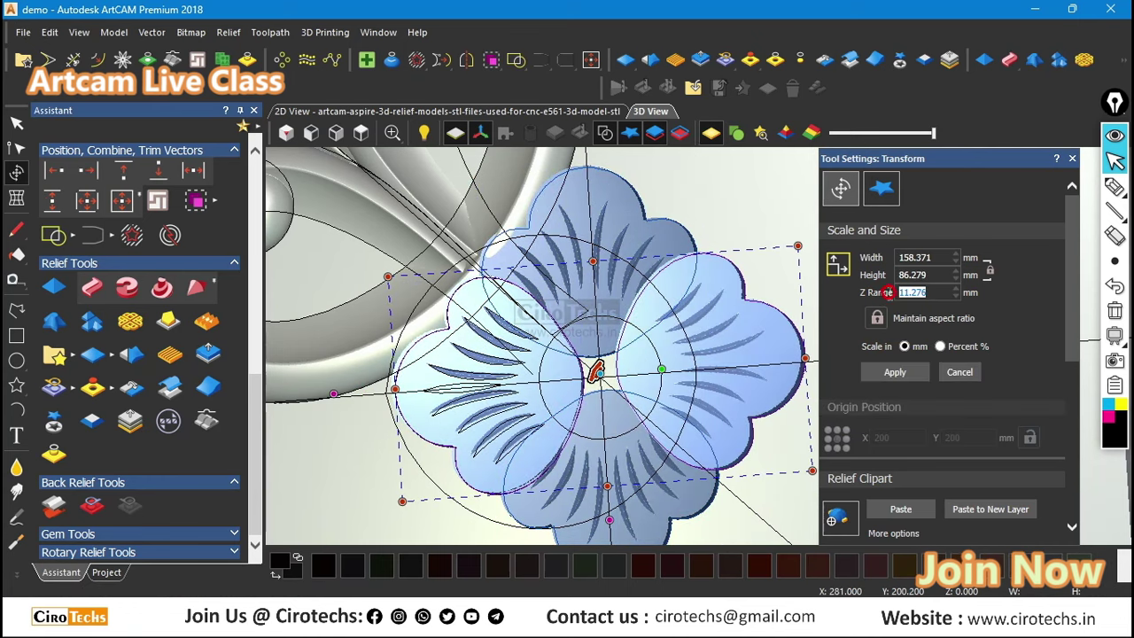
left_click(896, 373)
middle_click_drag(587, 347, 623, 327)
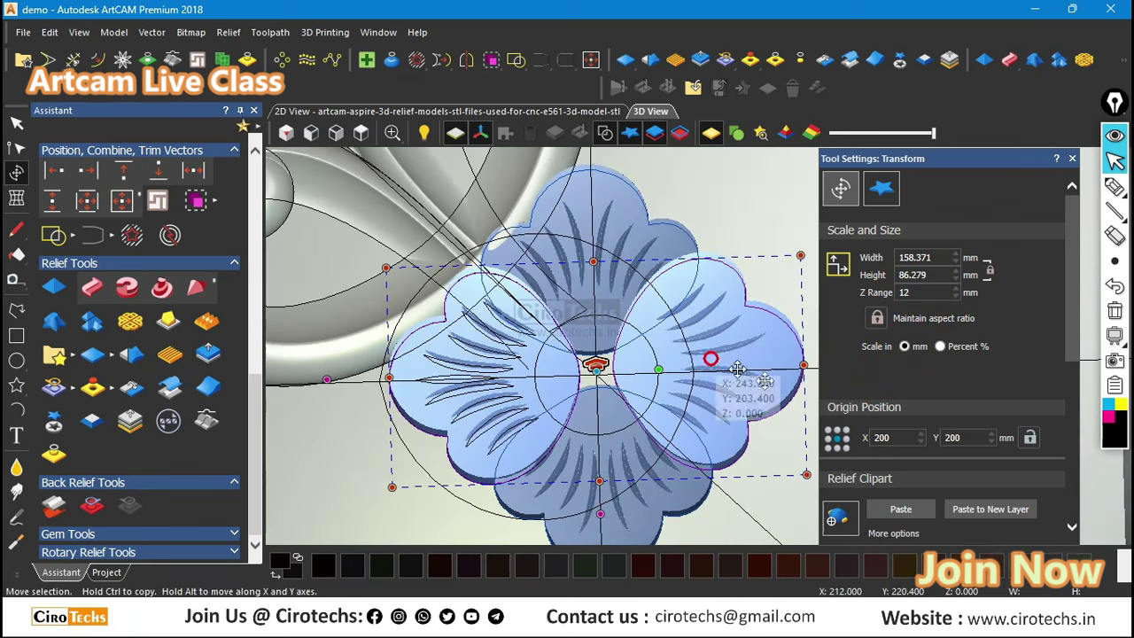
Step: Select all four petal cliparts together and paste them into the relief
left_click(624, 208, "shift")
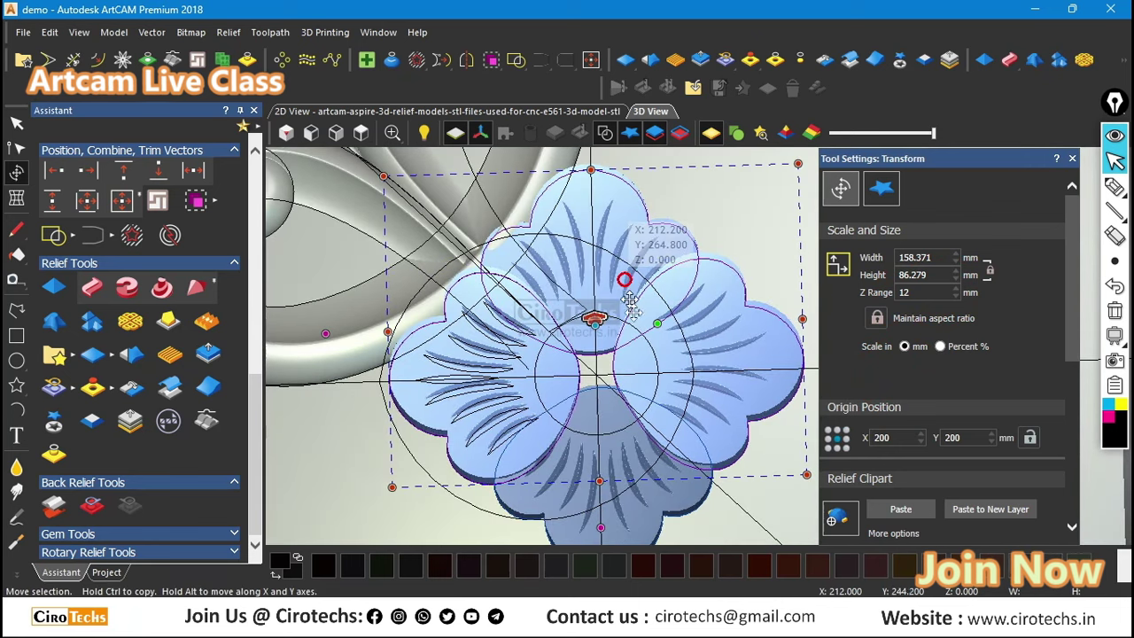
left_click(640, 516, "shift")
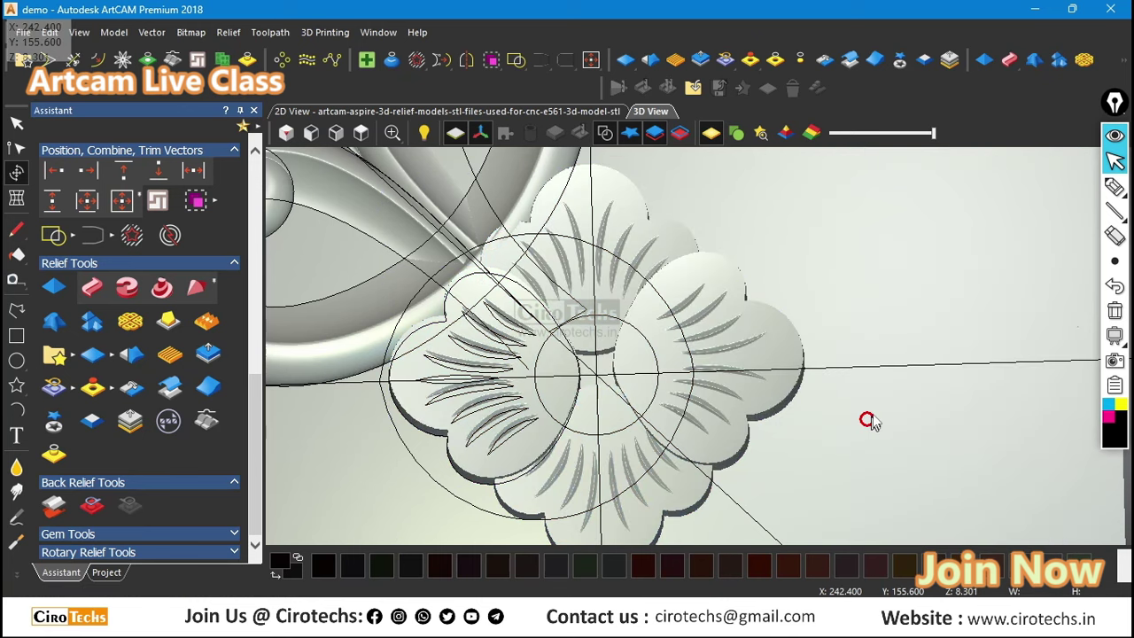
left_click(956, 307)
scroll(783, 400, "down", 2)
left_click_drag(783, 400, 649, 405)
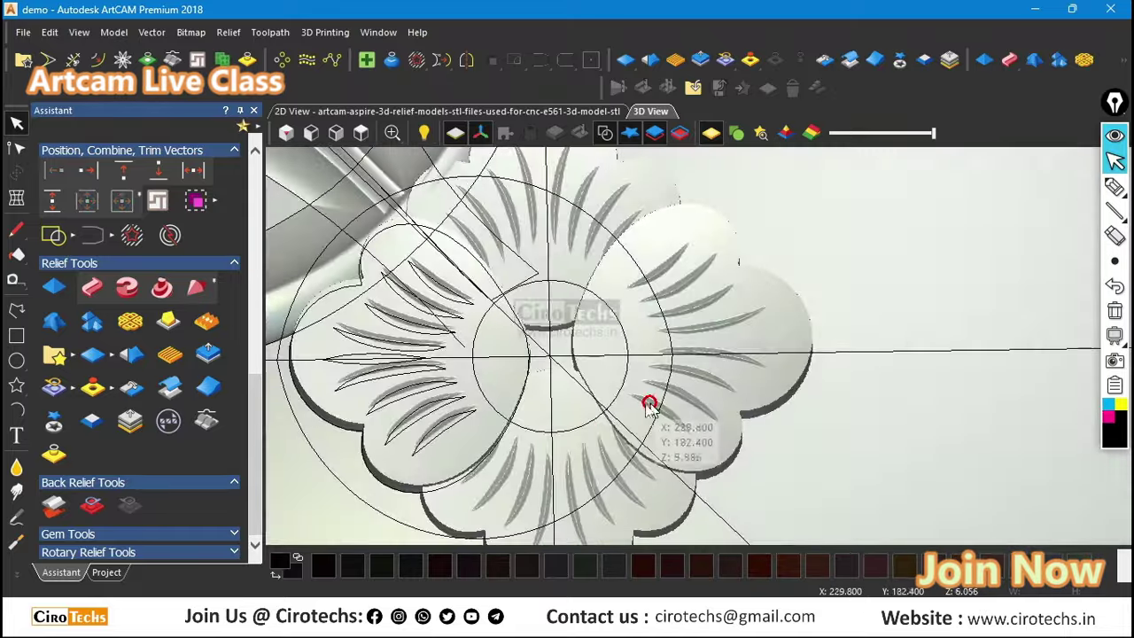
Step: Shape the centre circle with the Shape Editor as a round profile at a 90-degree angle, combined by Add
left_click(584, 426)
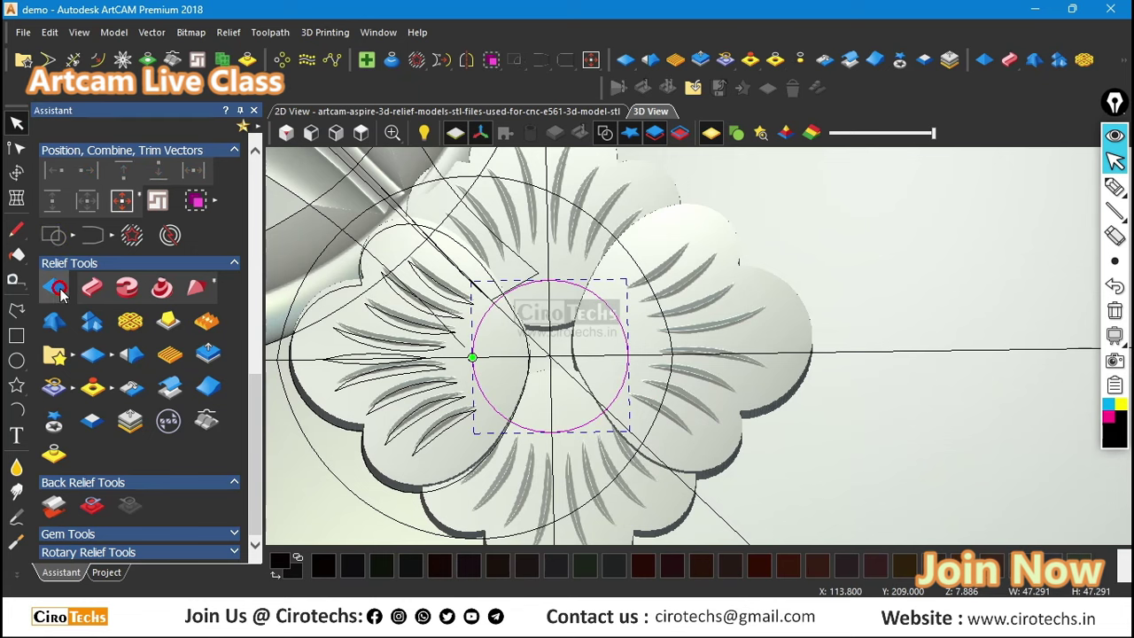
left_click(57, 290)
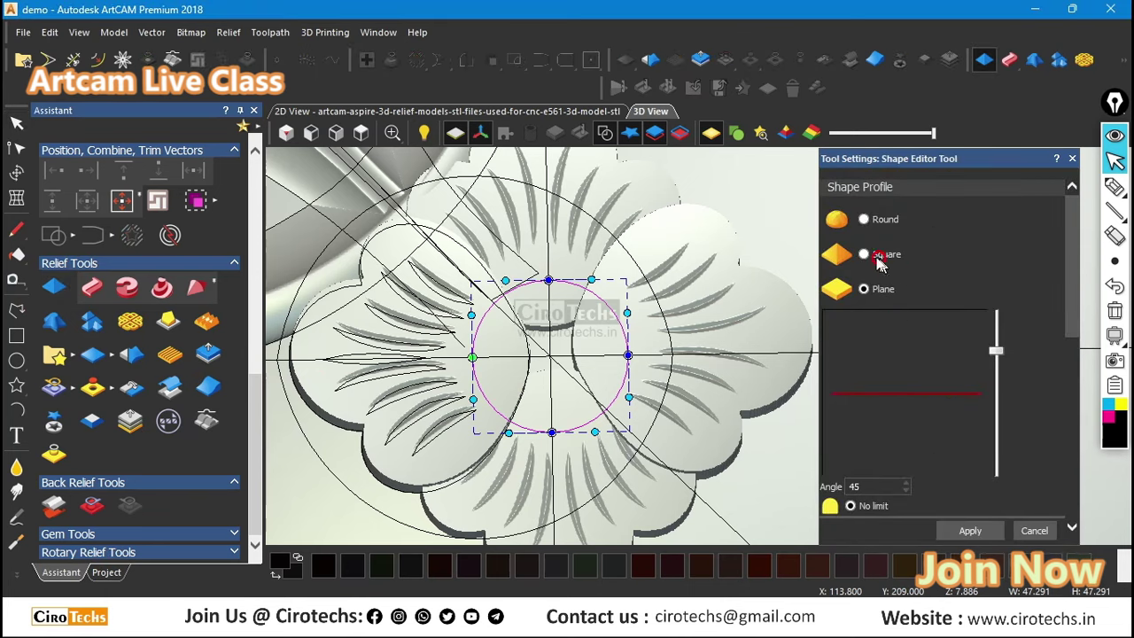
left_click(867, 223)
left_click_drag(995, 350, 995, 276)
scroll(983, 425, "down", 6)
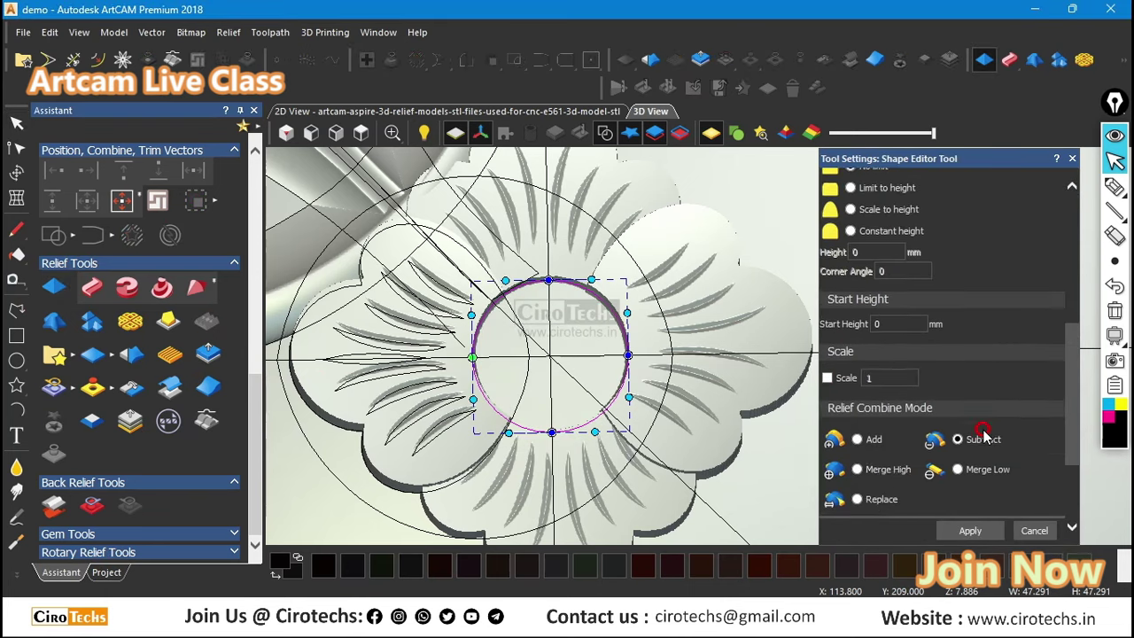
left_click(855, 383)
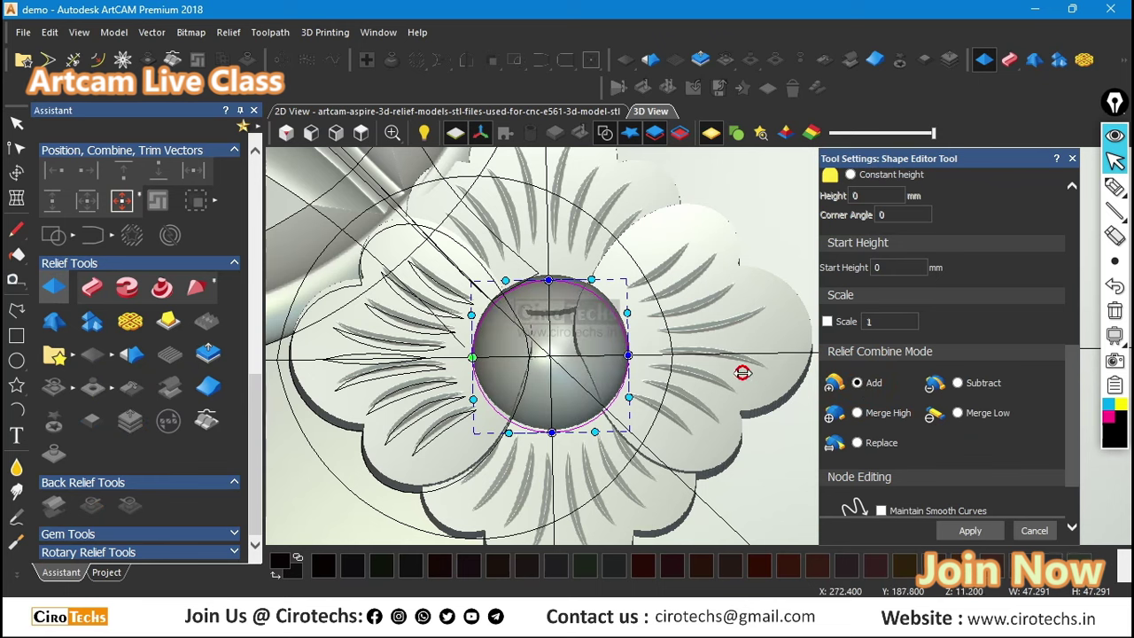
Step: Check the centre dome from an angle and change its relief combine mode to Merge High
scroll(742, 372, "up", 3)
left_click_drag(701, 368, 708, 316)
scroll(936, 450, "down", 2)
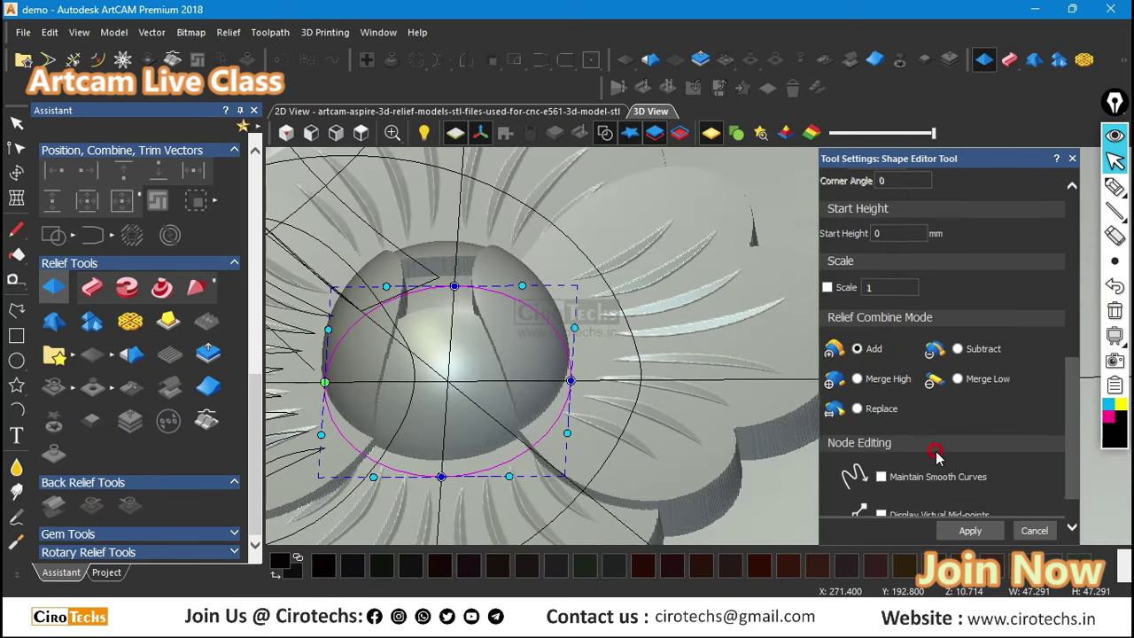
left_click(858, 332)
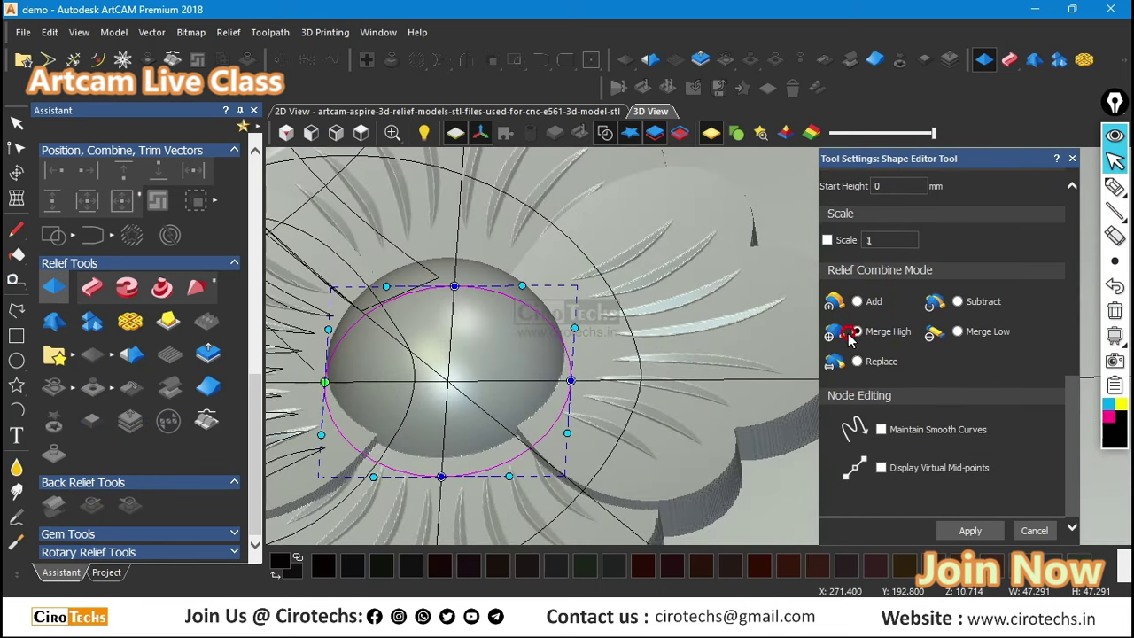
Step: Set the centre dome's start height to 5 mm and limit its height to 7 mm
scroll(871, 402, "up", 5)
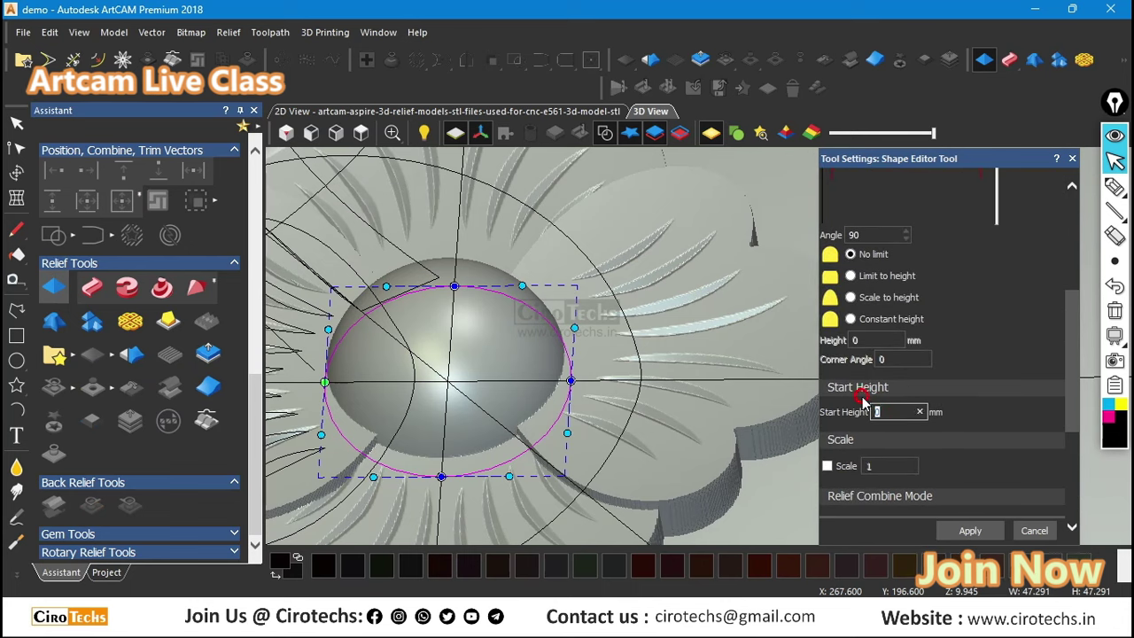
type("5")
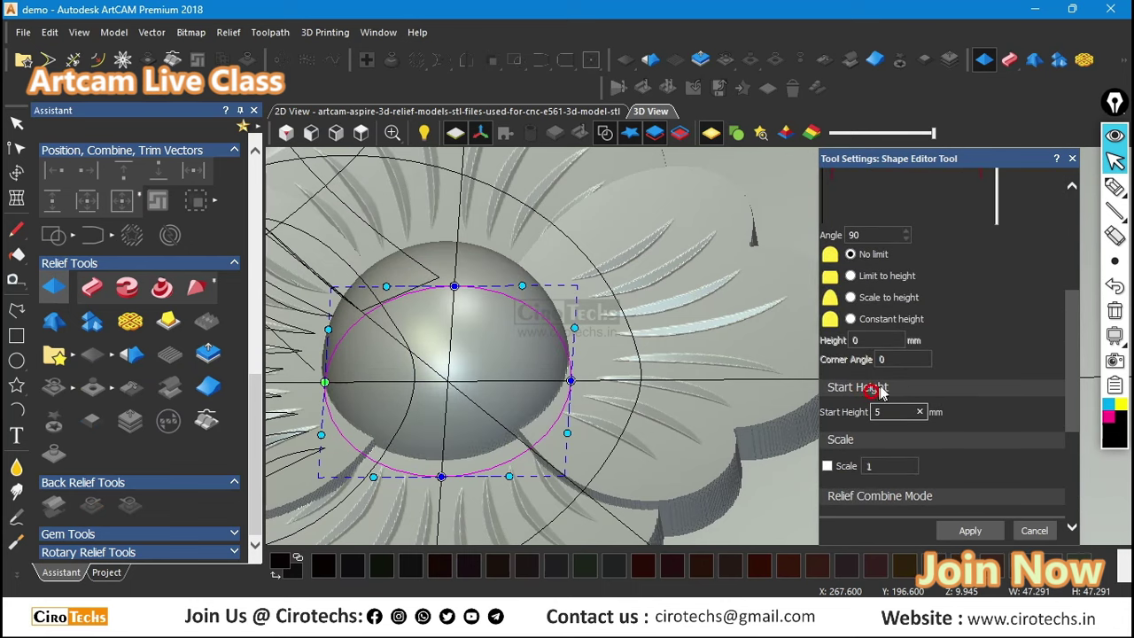
left_click(852, 297)
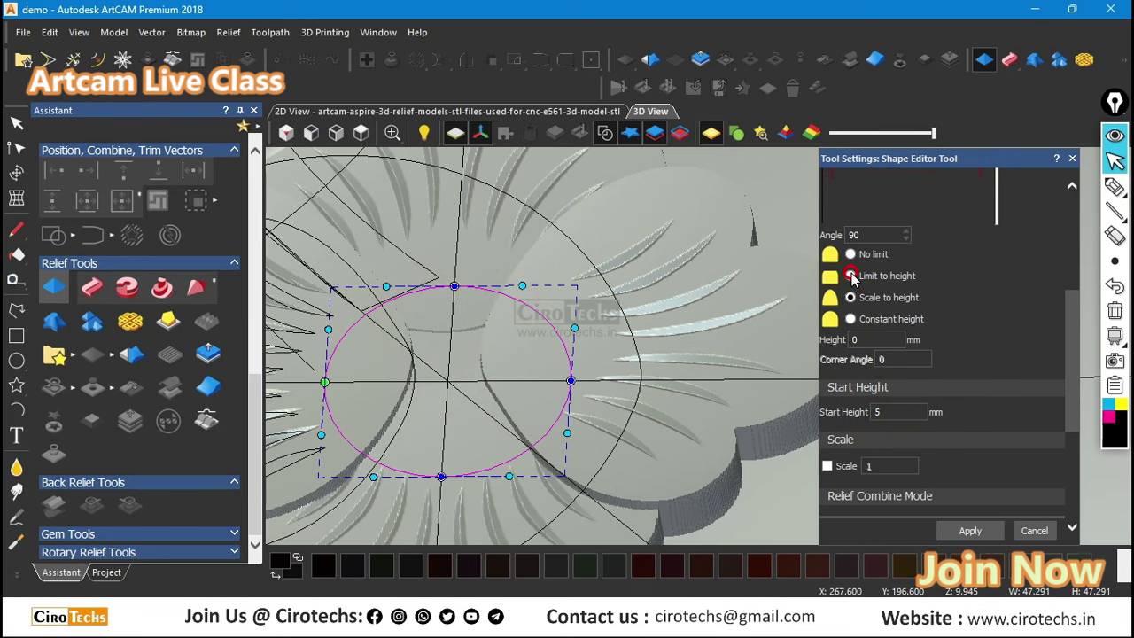
left_click(859, 339)
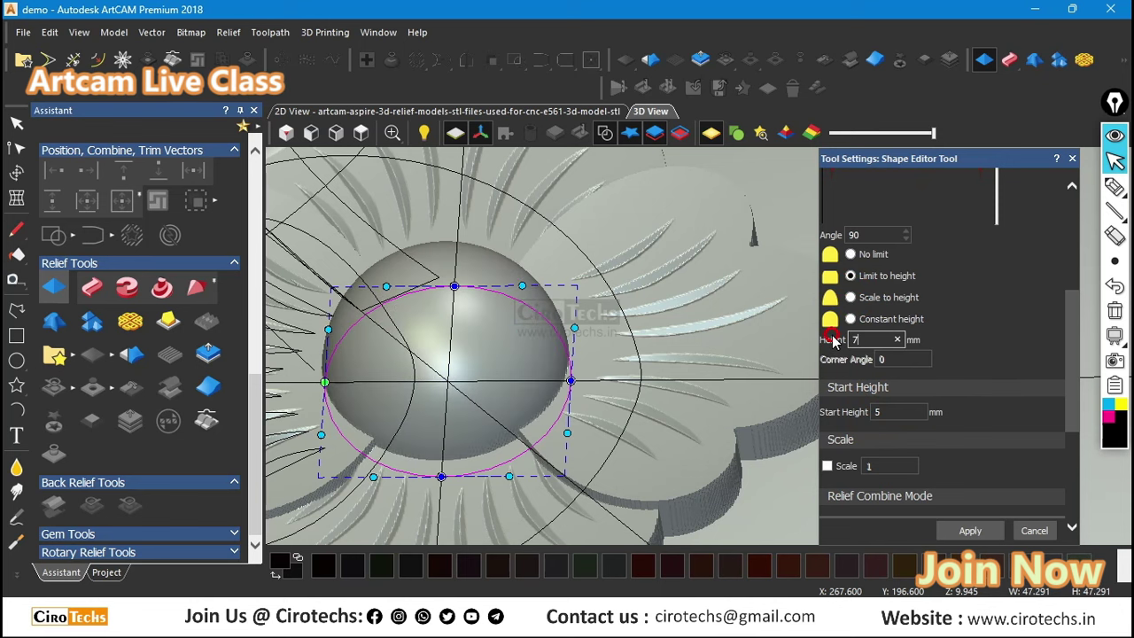
scroll(595, 322, "down", 3)
middle_click_drag(647, 327, 680, 281)
scroll(558, 360, "up", 3)
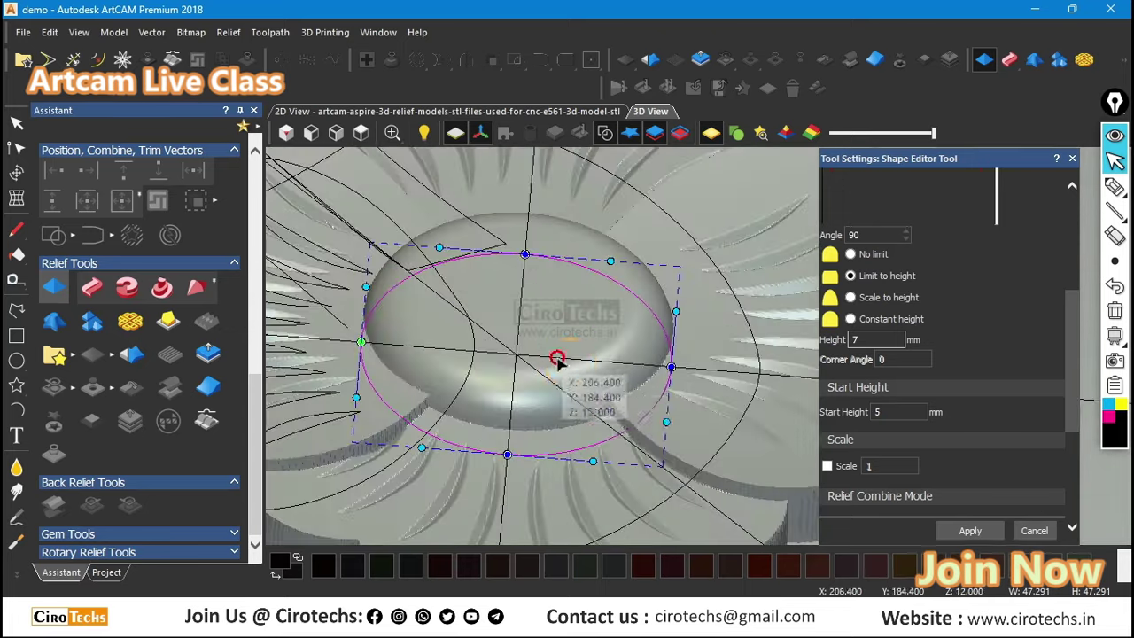
middle_click_drag(557, 357, 646, 405)
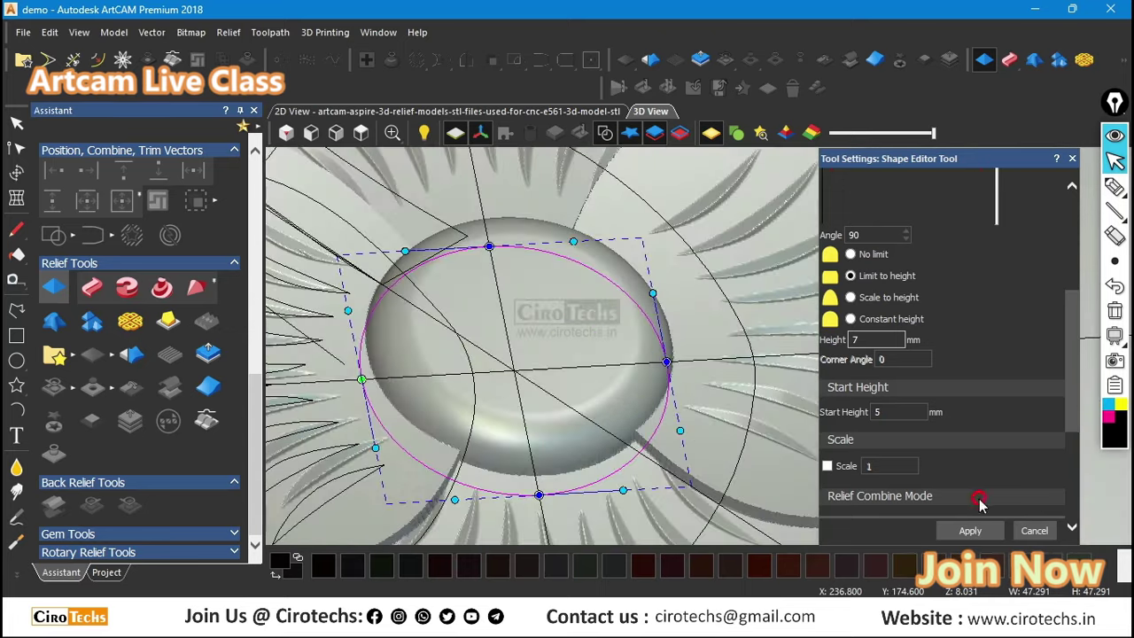
Step: Close the Shape Editor and hide the vectors in the 3D view
scroll(978, 502, "down", 5)
scroll(567, 351, "down", 3)
middle_click_drag(567, 351, 890, 498)
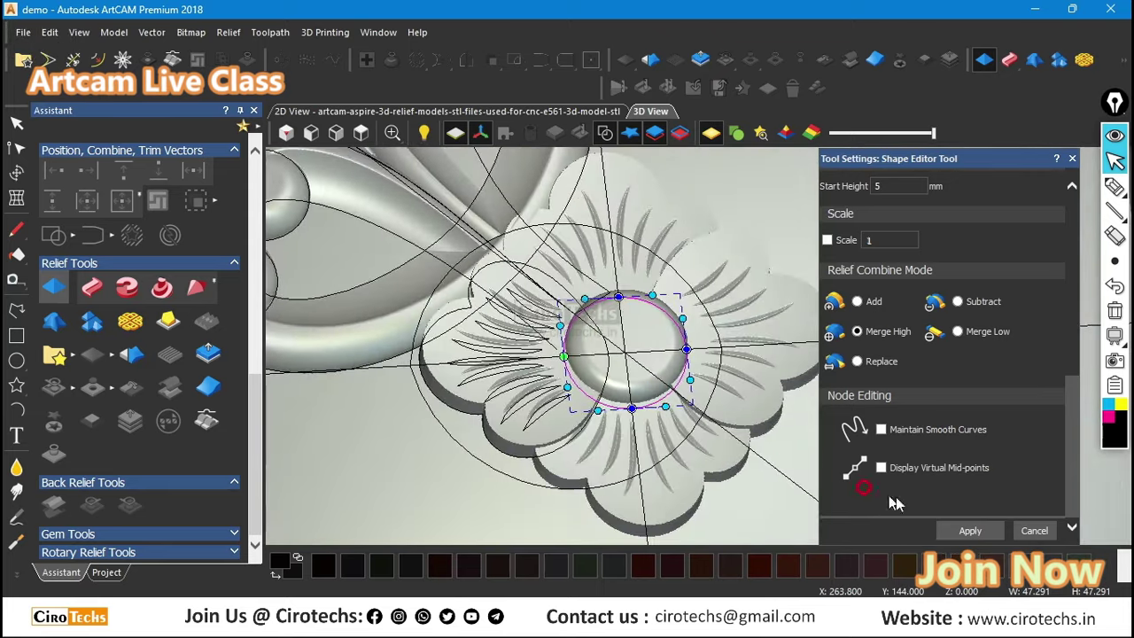
left_click(1027, 530)
middle_click_drag(889, 441, 575, 228)
left_click(606, 135)
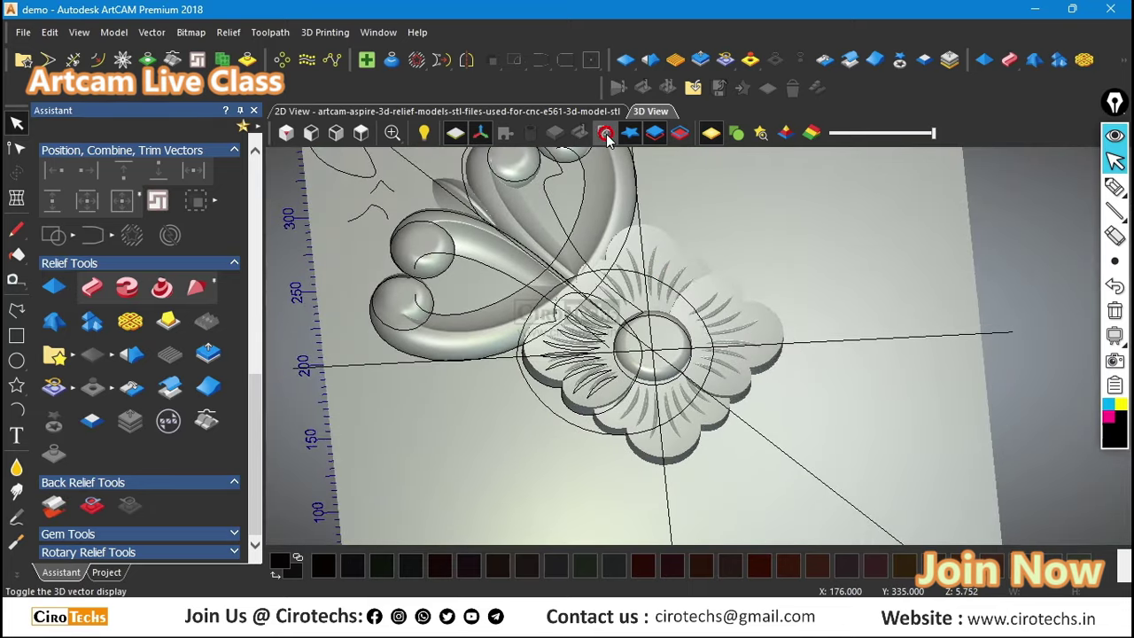
Step: Examine the flower relief's petals, veins and centre button up close from several angles in 3D
middle_click_drag(726, 339, 787, 392)
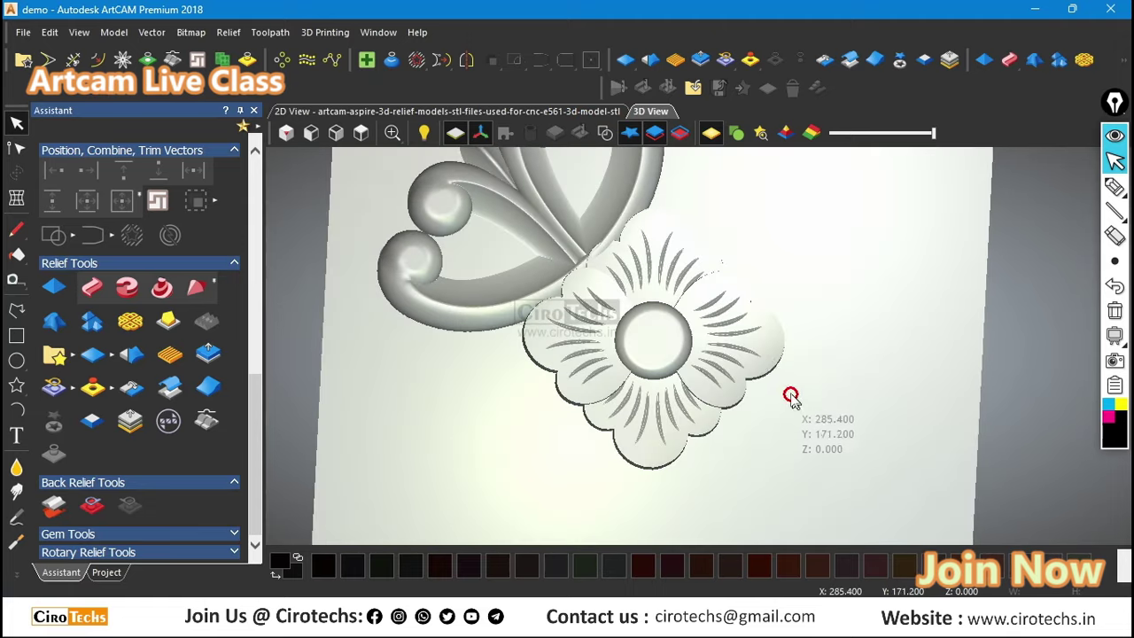
scroll(674, 258, "up", 3)
mouse_move(674, 259)
middle_mouse_down()
mouse_move(628, 286)
mouse_move(585, 223)
mouse_move(598, 219)
middle_mouse_up()
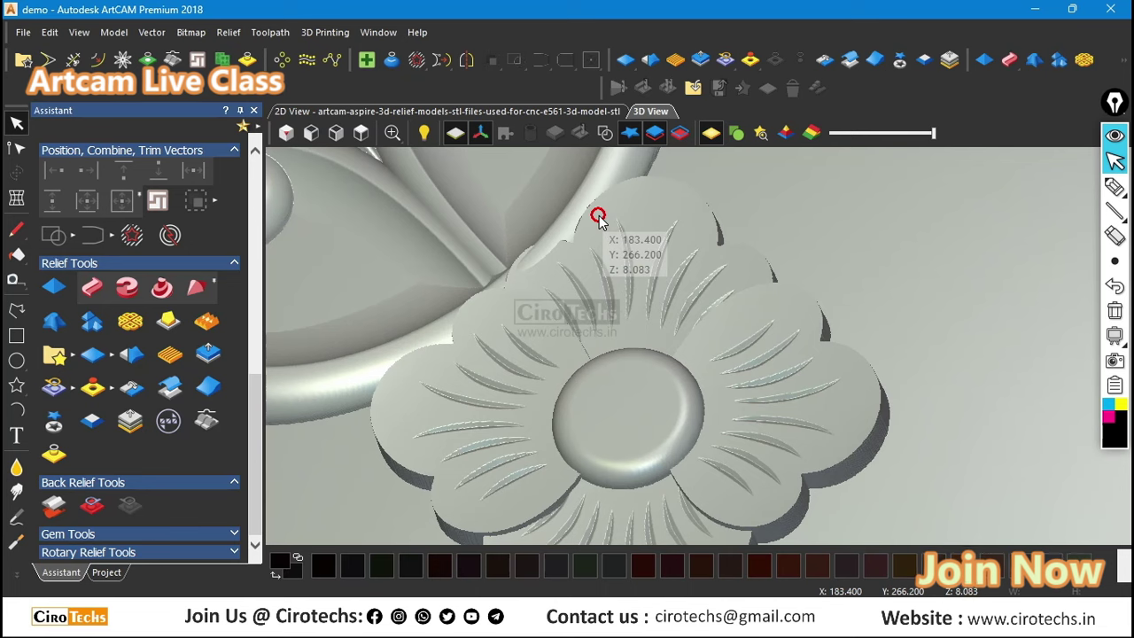
middle_click_drag(604, 209, 731, 347)
scroll(747, 382, "up", 4)
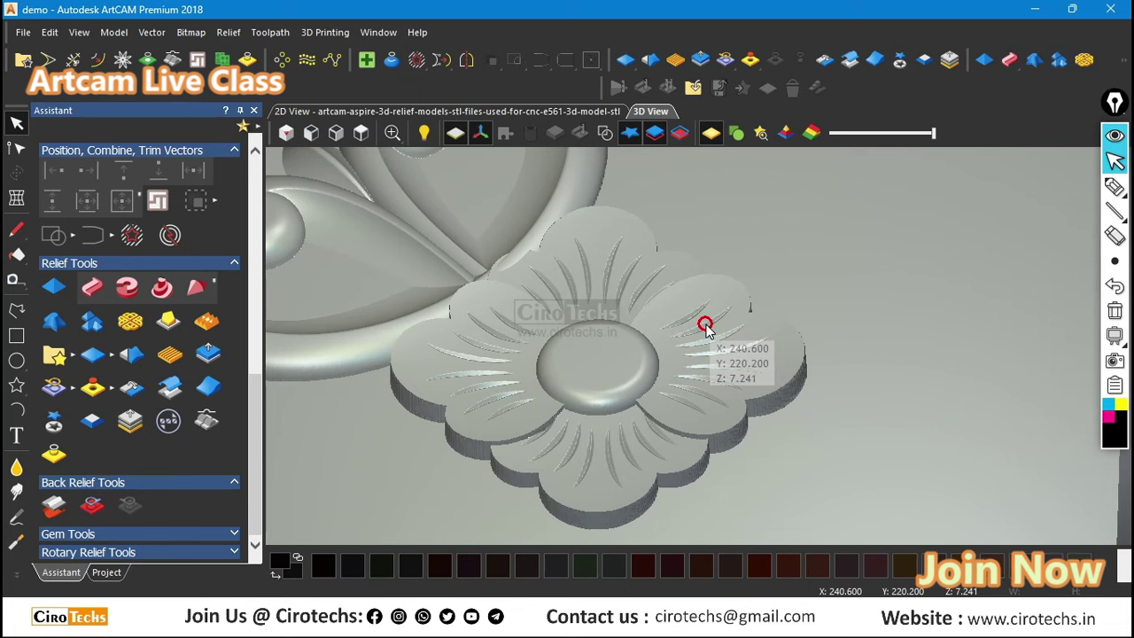
scroll(705, 326, "up", 2)
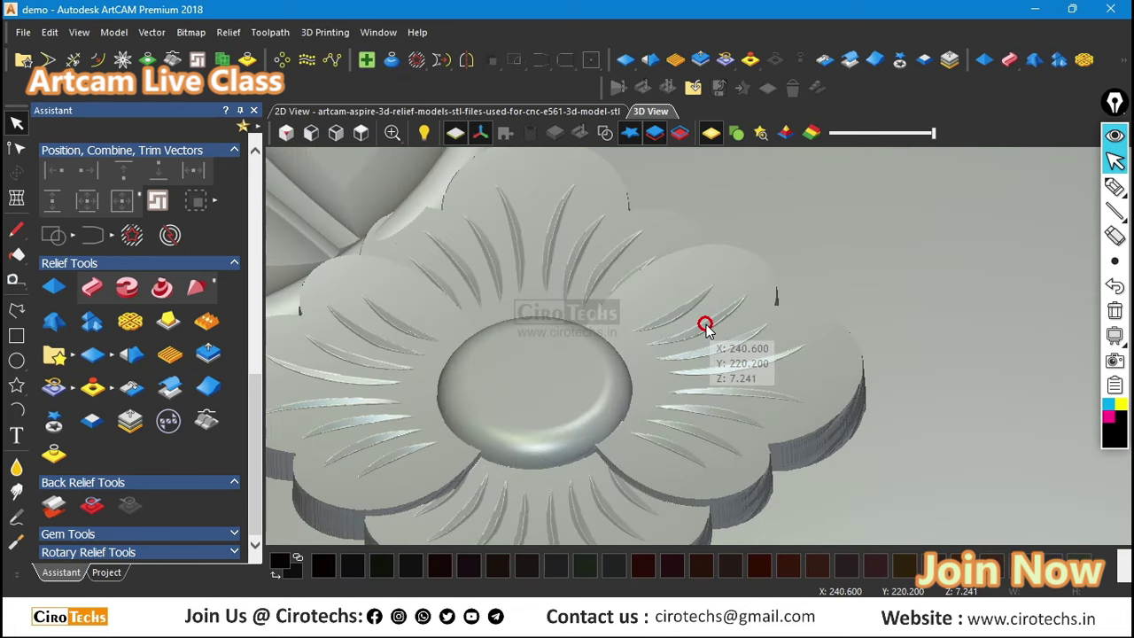
scroll(699, 328, "down", 3)
scroll(644, 418, "up", 7)
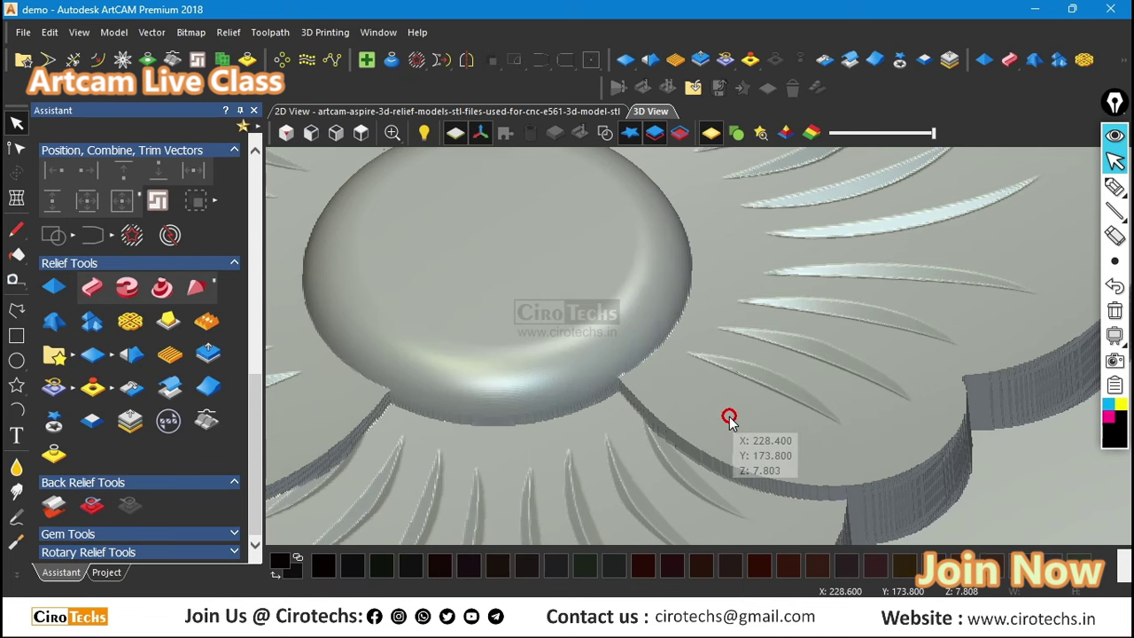
scroll(728, 416, "down", 3)
Step: Examine the reference image in the 2D view, focusing on the flower's petal overlaps and round centre
left_click(453, 112)
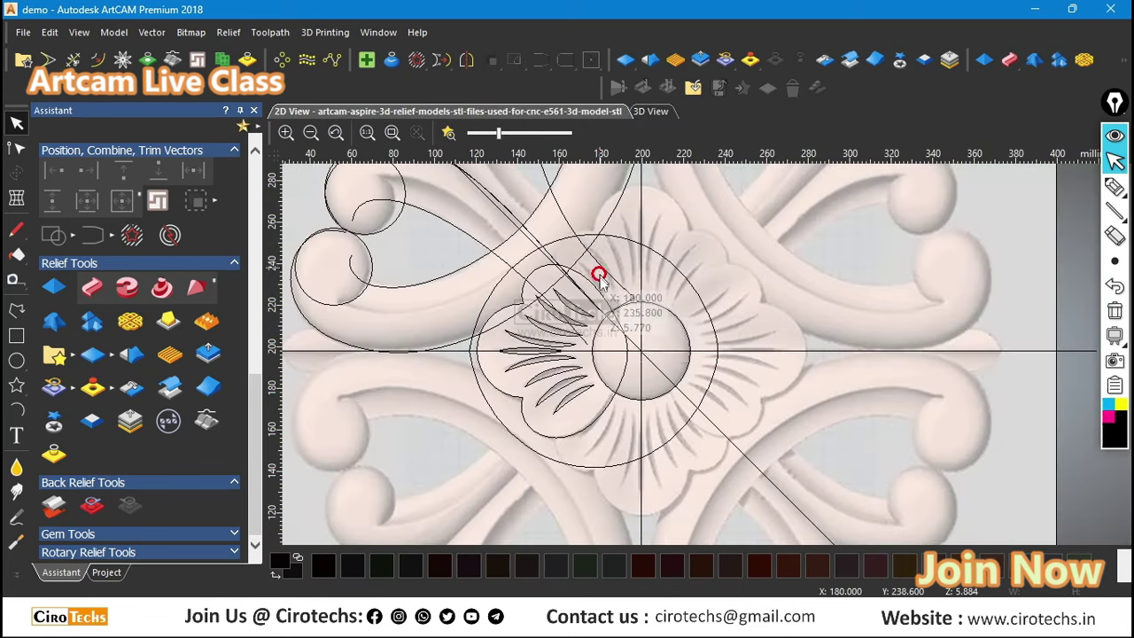
scroll(691, 341, "up", 2)
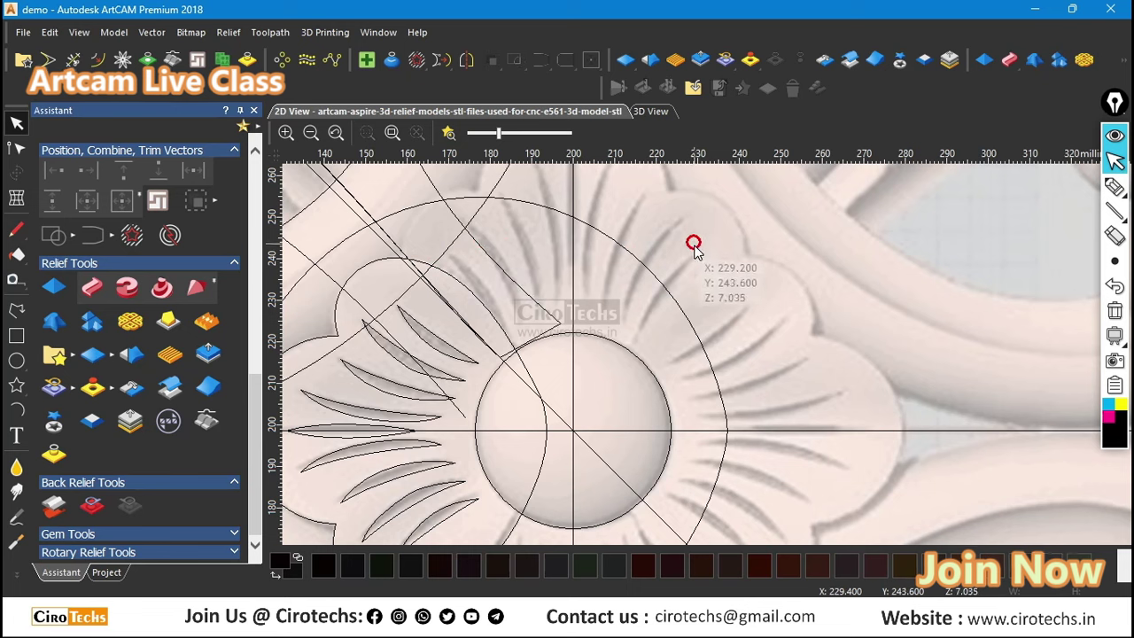
scroll(632, 195, "down", 3)
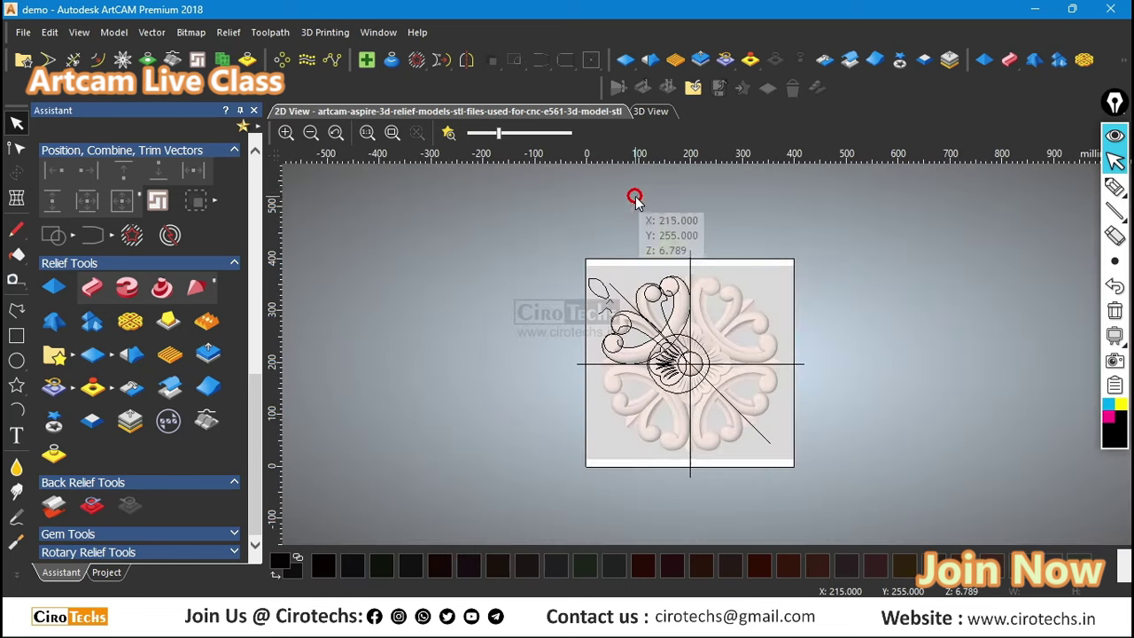
scroll(676, 425, "up", 3)
scroll(664, 310, "down", 2)
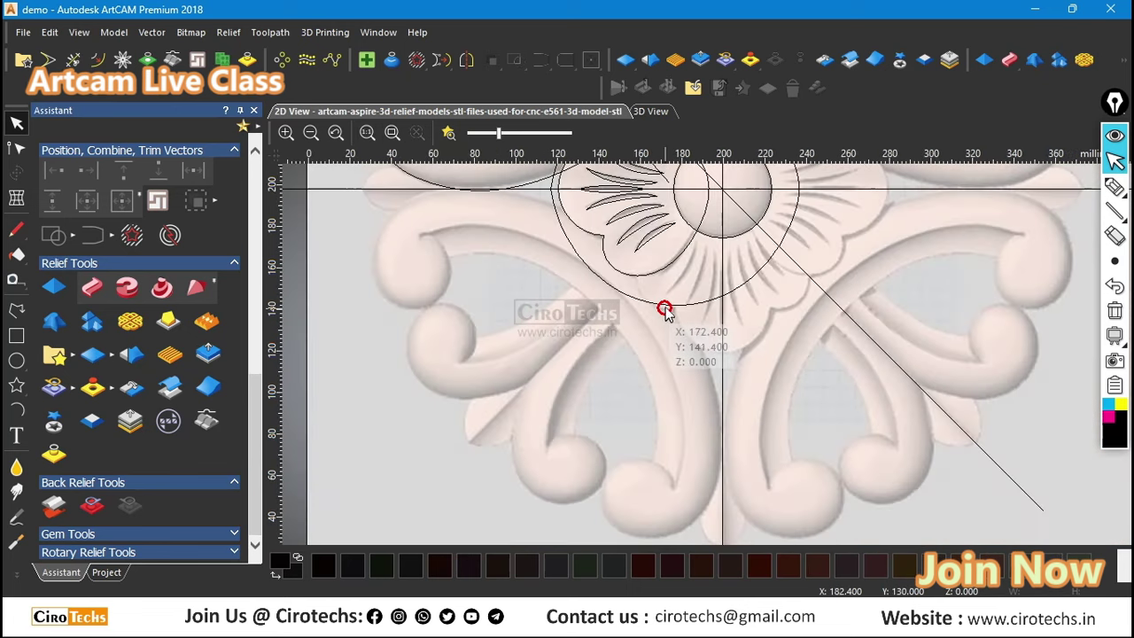
scroll(870, 205, "up", 3)
scroll(777, 399, "down", 3)
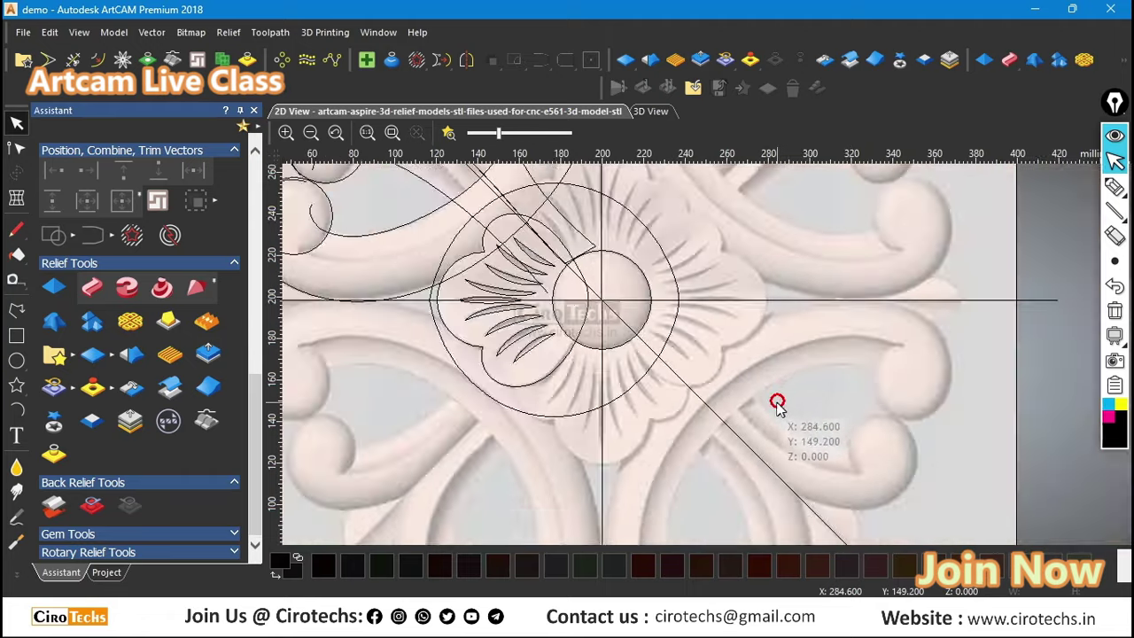
scroll(587, 375, "up", 3)
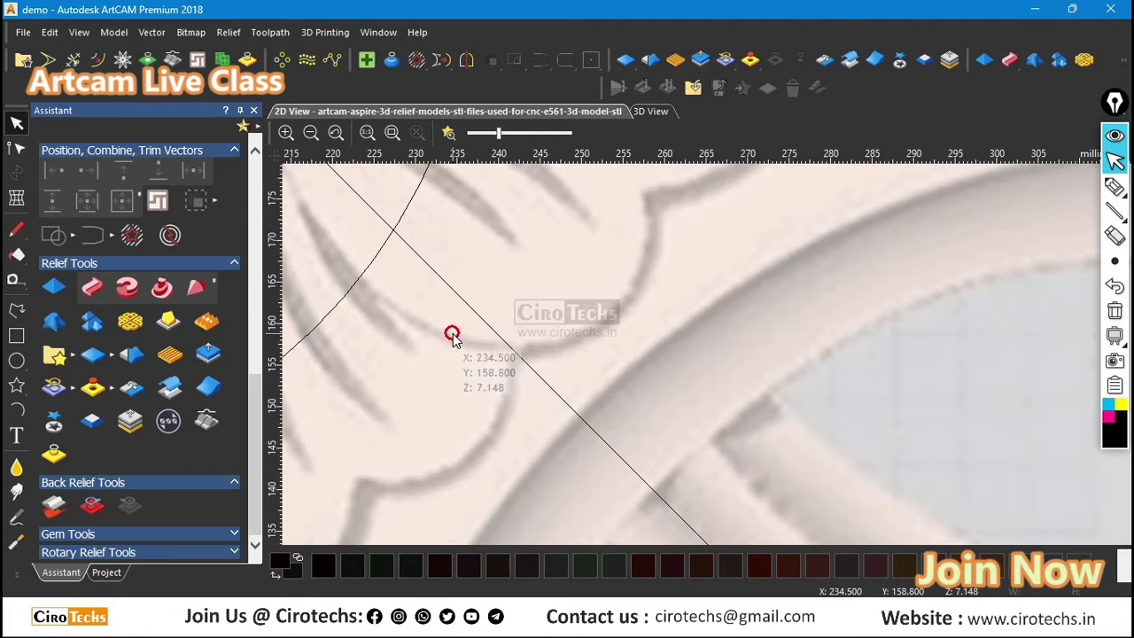
scroll(482, 346, "down", 2)
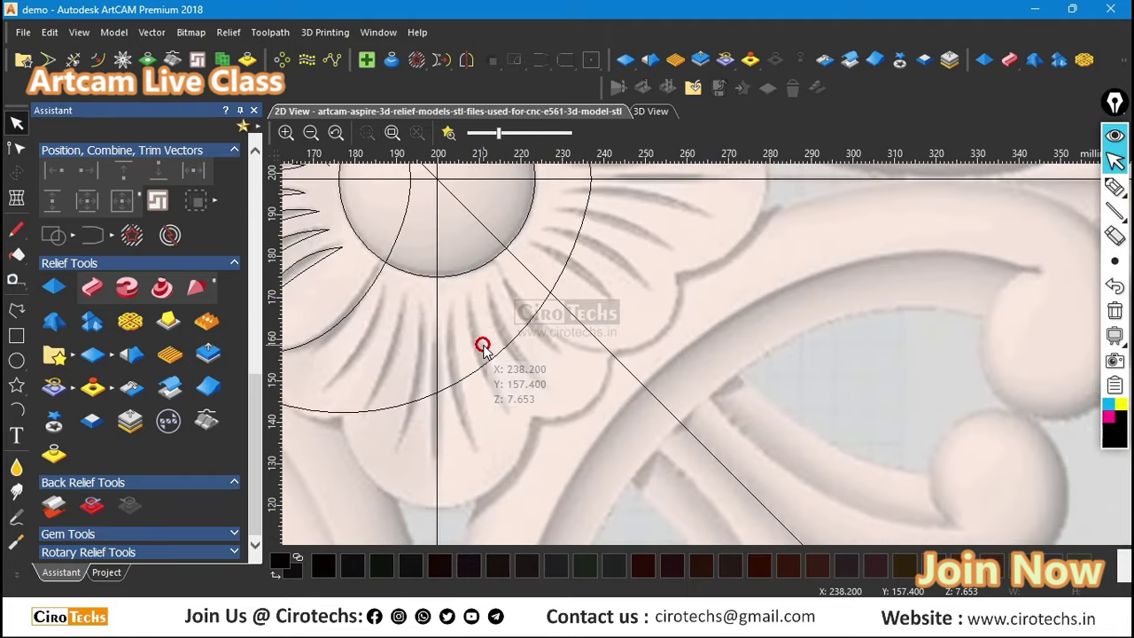
scroll(482, 335, "up", 1)
scroll(483, 335, "down", 2)
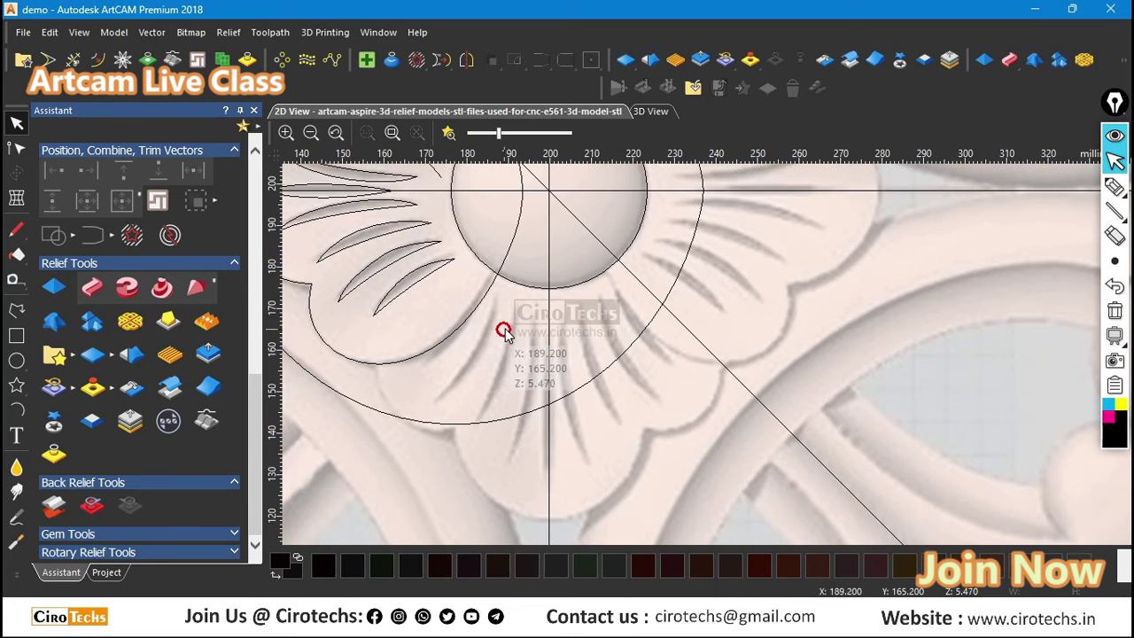
scroll(469, 338, "down", 3)
scroll(711, 328, "up", 1)
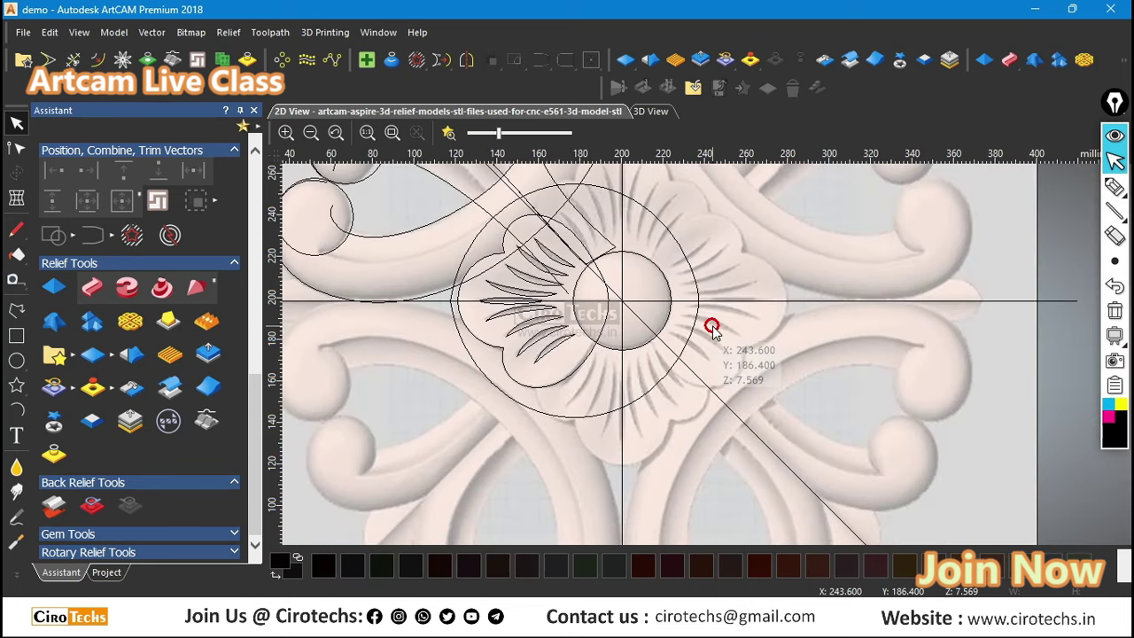
Step: Undo the Shape Editor changes on the centre circle until the whole dome is removed from the relief
key("ctrl+z")
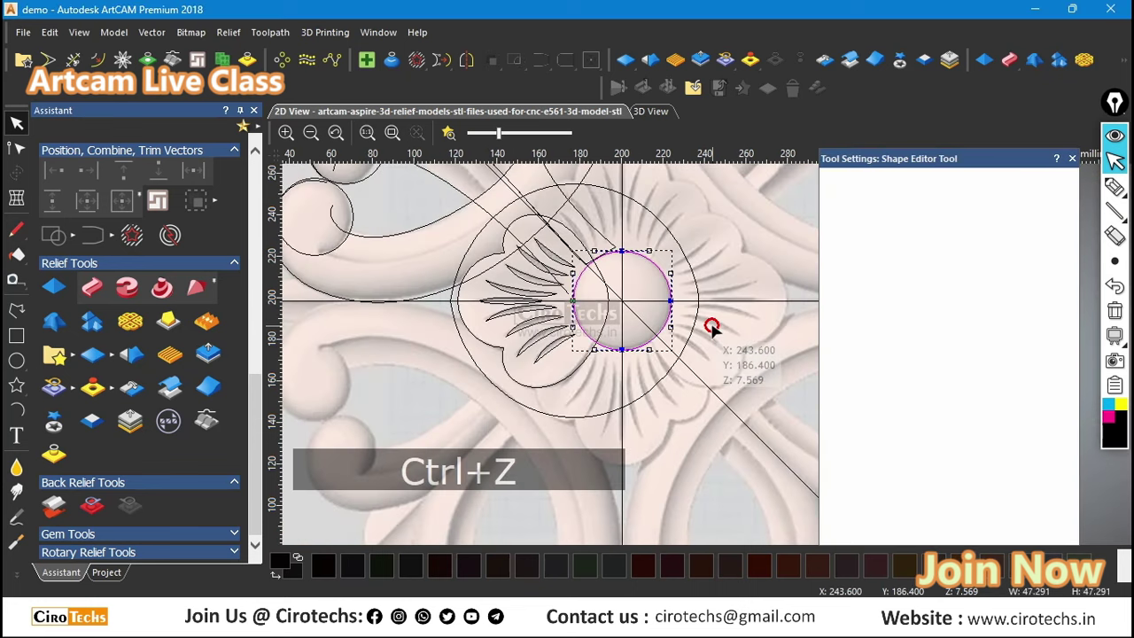
left_click(651, 111)
scroll(681, 298, "down", 2)
left_click_drag(697, 277, 707, 344)
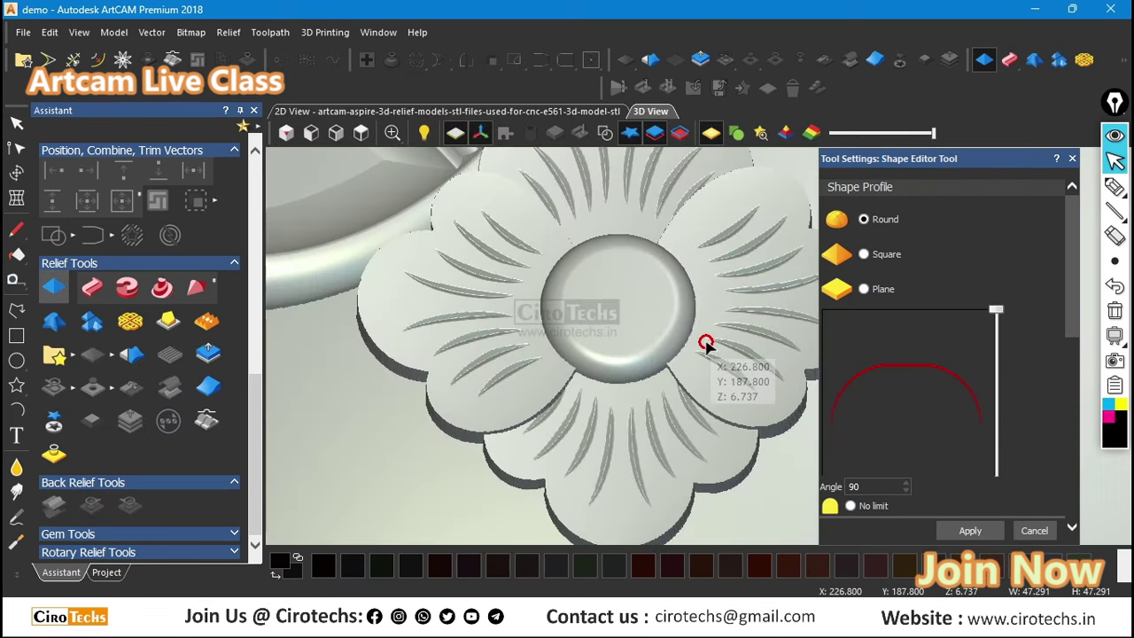
key("ctrl+z")
key("ctrl+z")
key("ctrl+z")
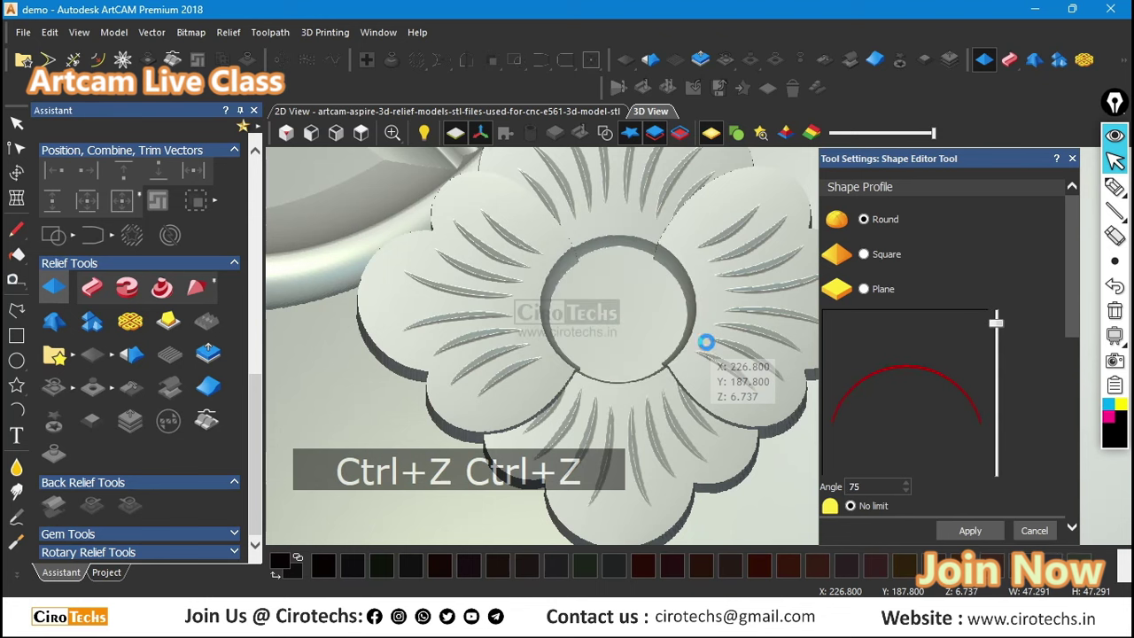
scroll(708, 344, "down", 12)
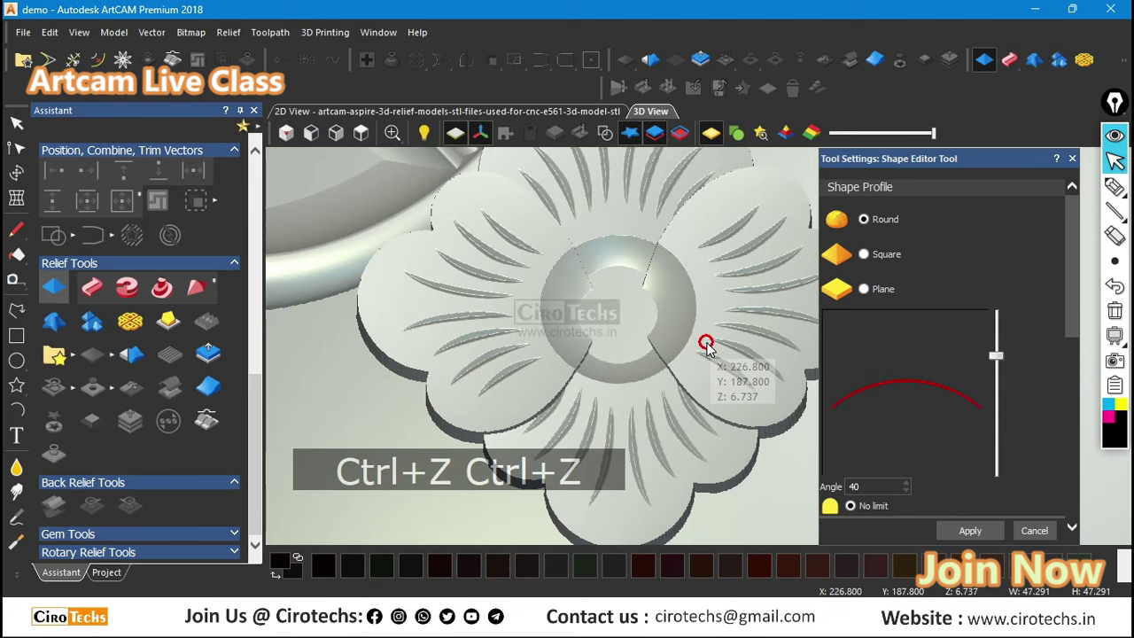
key("ctrl+z")
key("ctrl+z")
key("ctrl+z")
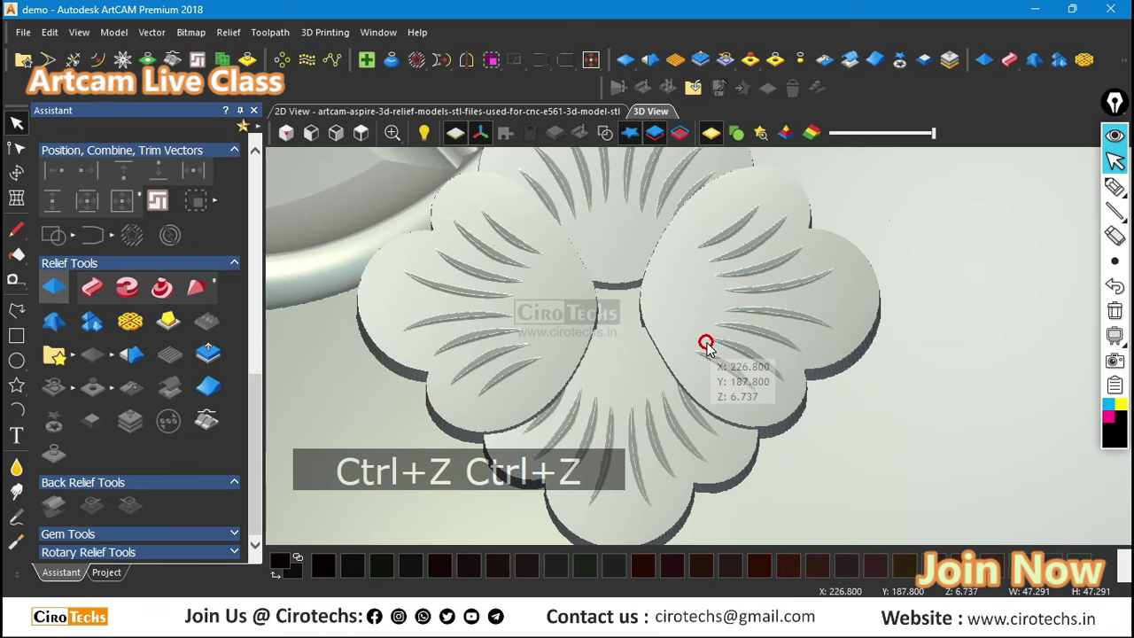
Step: Return to the four unpasted petal cliparts and display the relief preview in the 2D view
left_click_drag(488, 192, 700, 256)
left_click(499, 111)
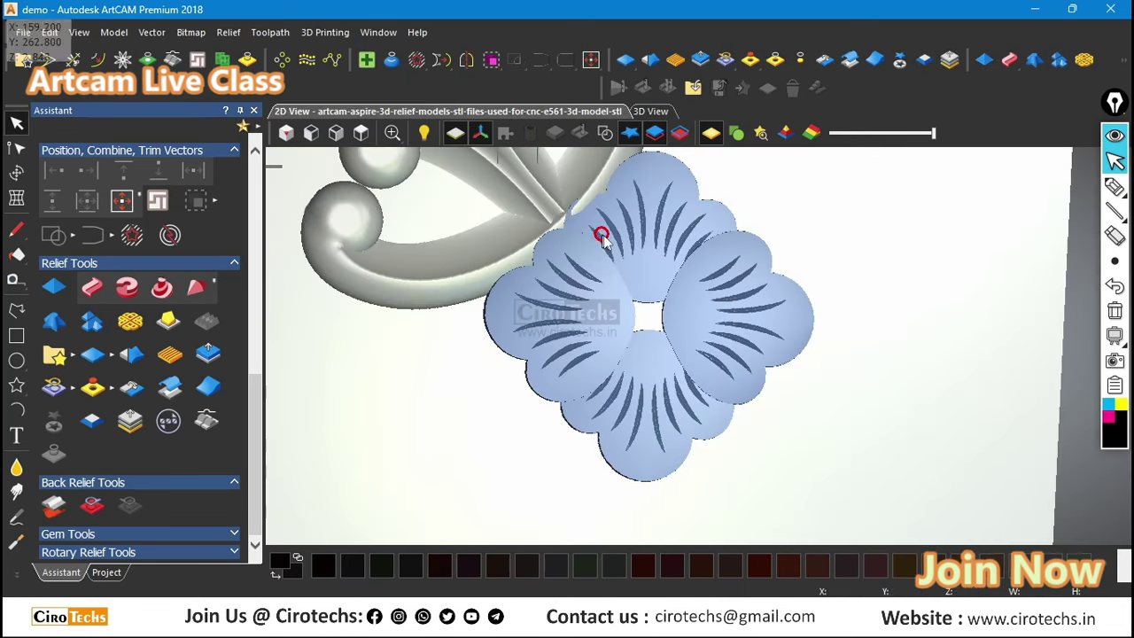
left_click(443, 132)
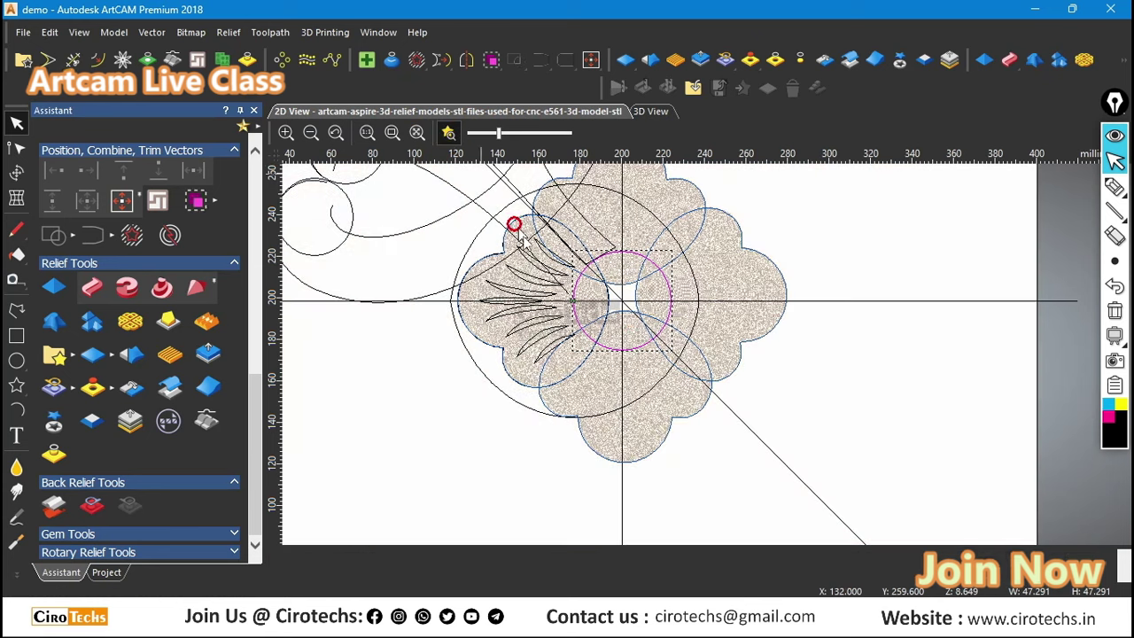
Step: Reset the current relief layer to zero height, leaving the four petal cliparts unpasted
left_click(813, 347)
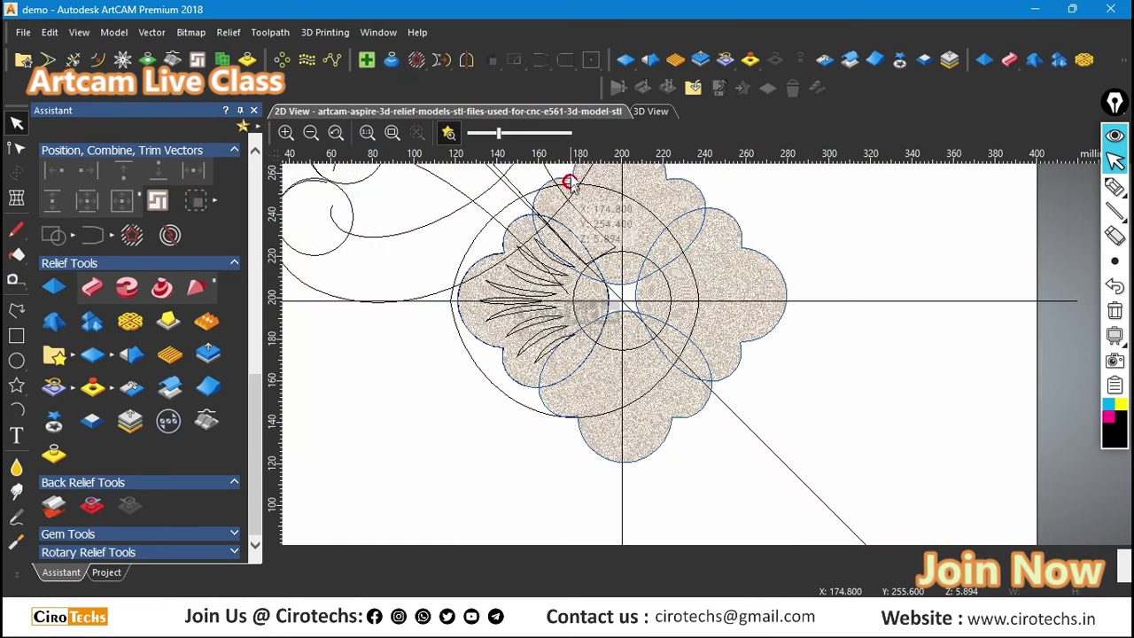
key("F3")
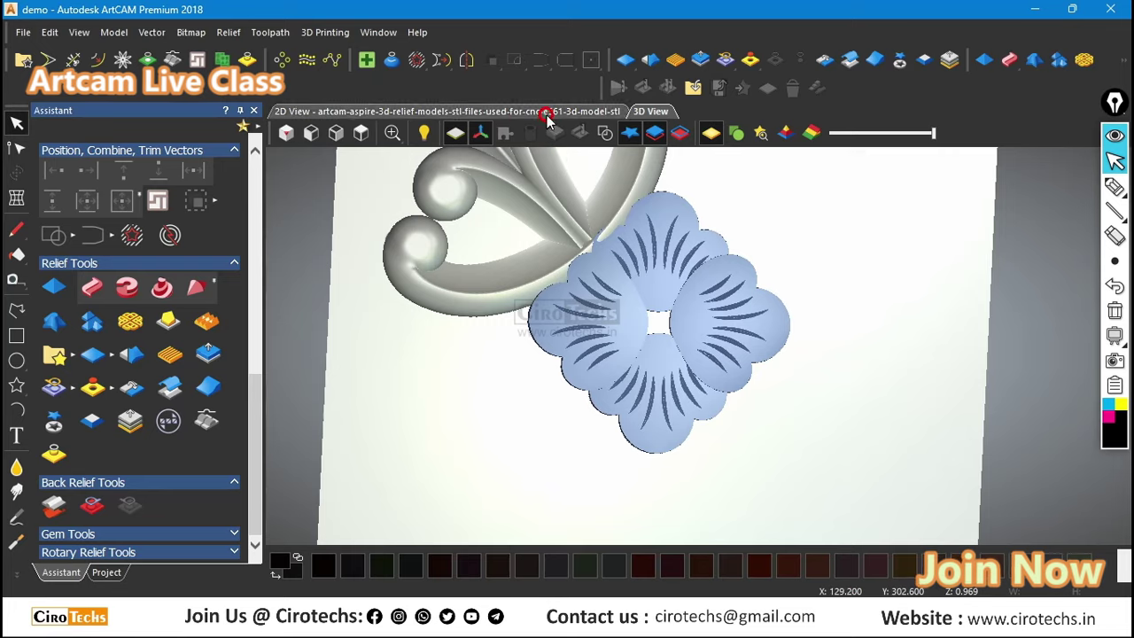
key("F2")
scroll(700, 245, "down", 2)
scroll(718, 260, "up", 2)
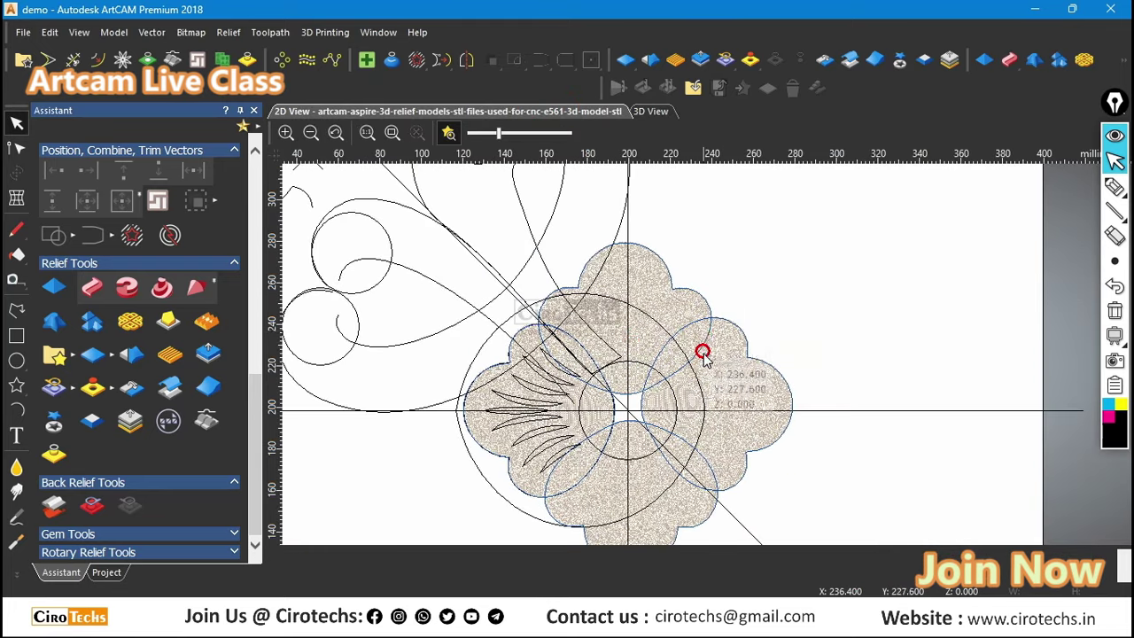
scroll(703, 354, "up", 5)
scroll(703, 361, "down", 3)
scroll(688, 422, "down", 4)
scroll(673, 248, "up", 2)
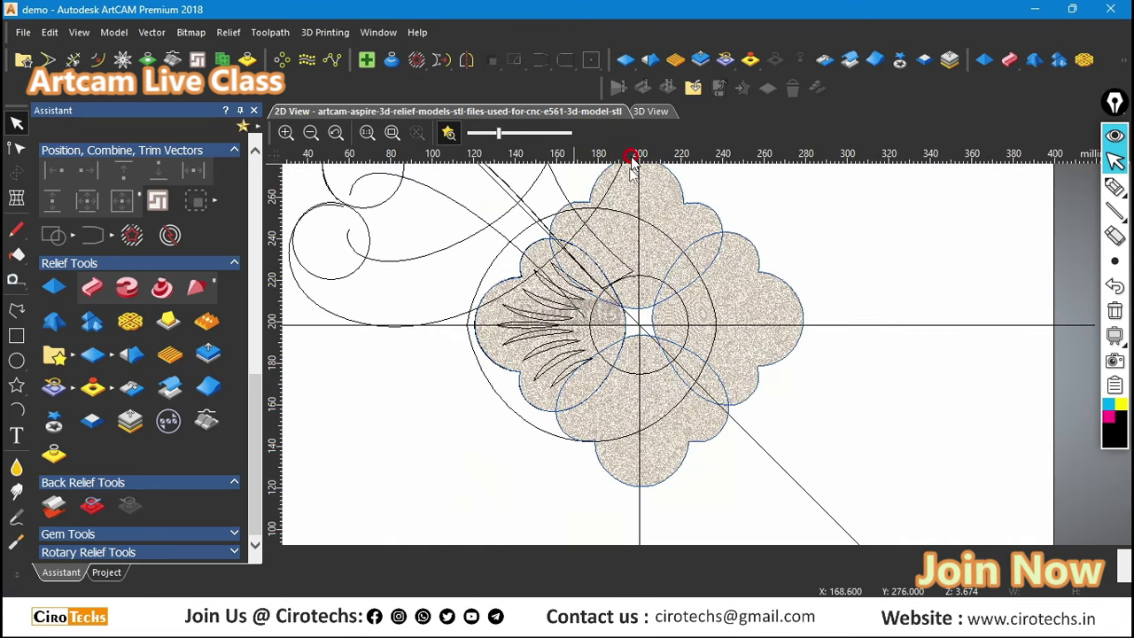
key("F3")
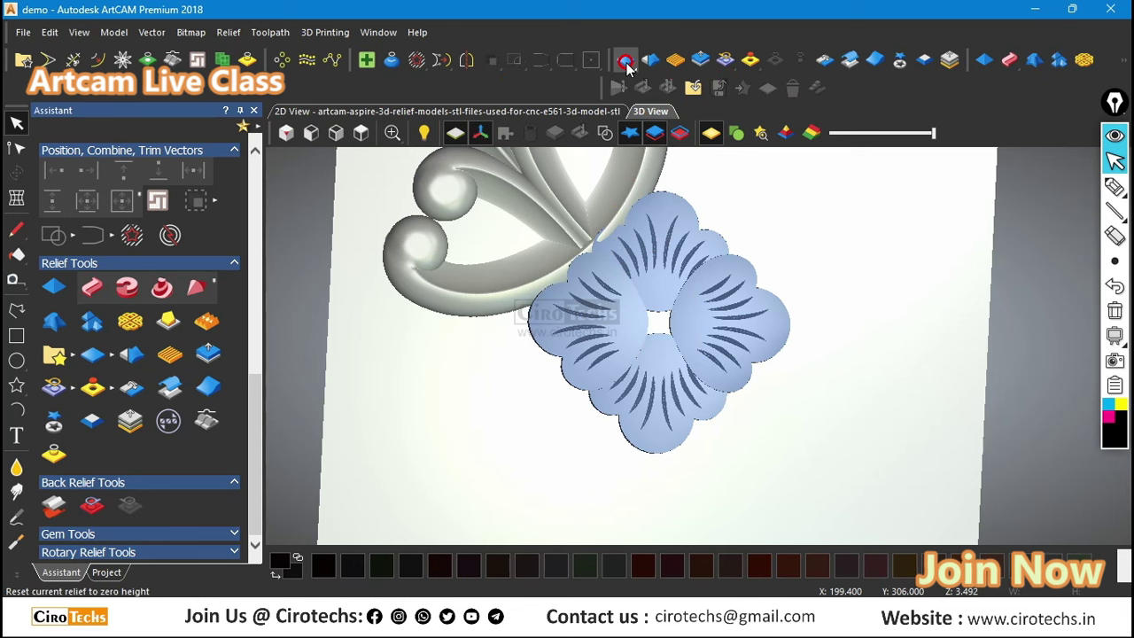
left_click(403, 110)
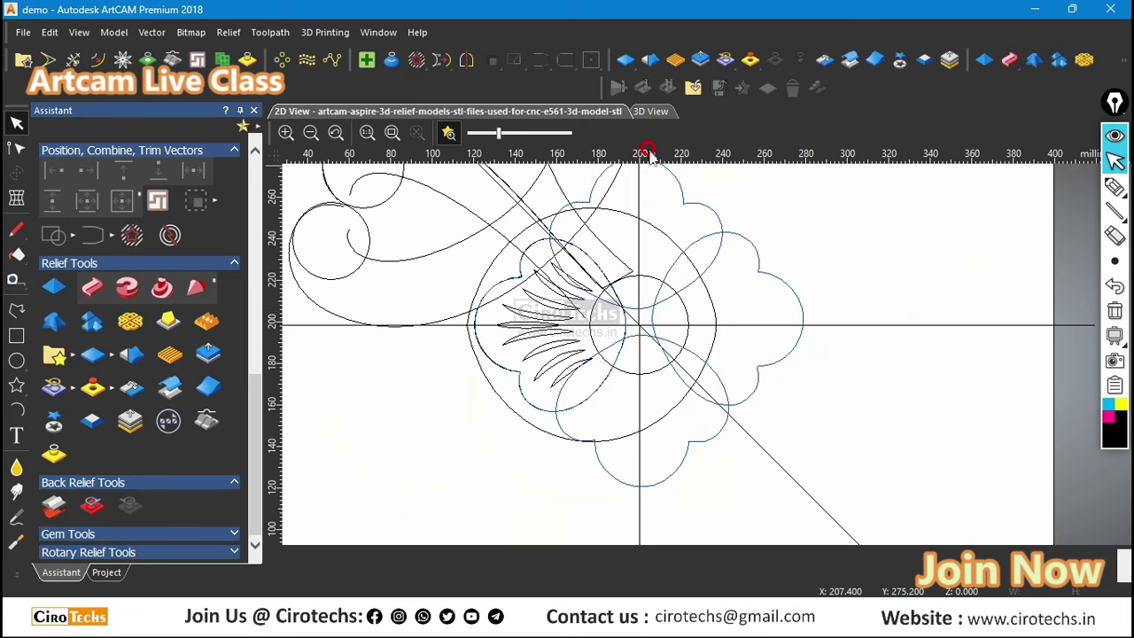
left_click(650, 111)
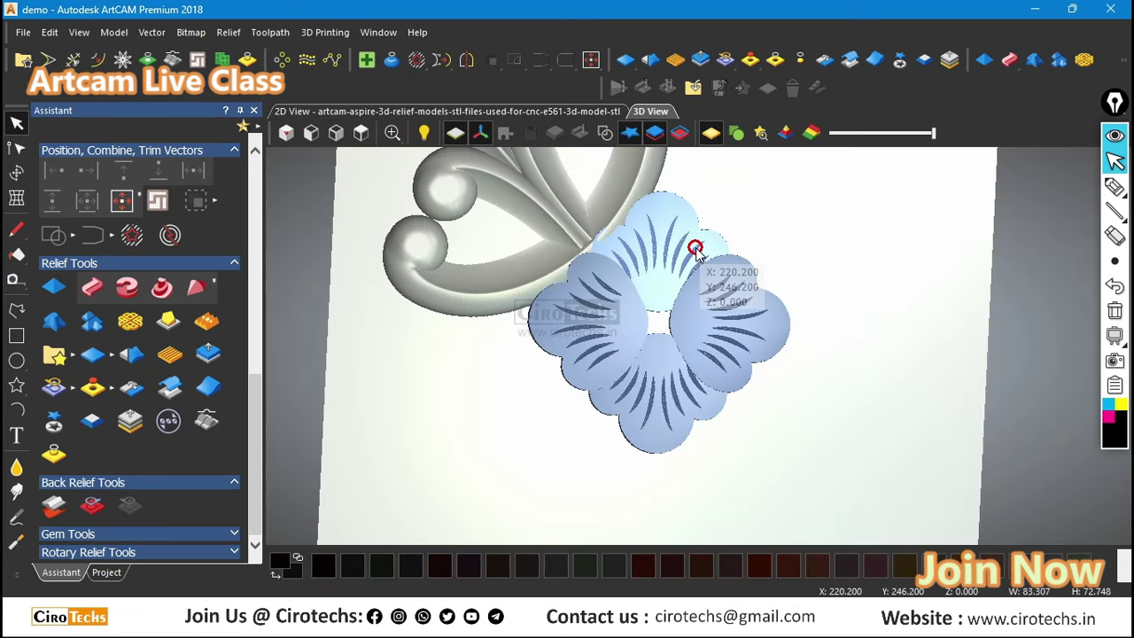
Step: Set the Z range of the upper and lower petal cliparts to 12 mm
left_click(668, 367)
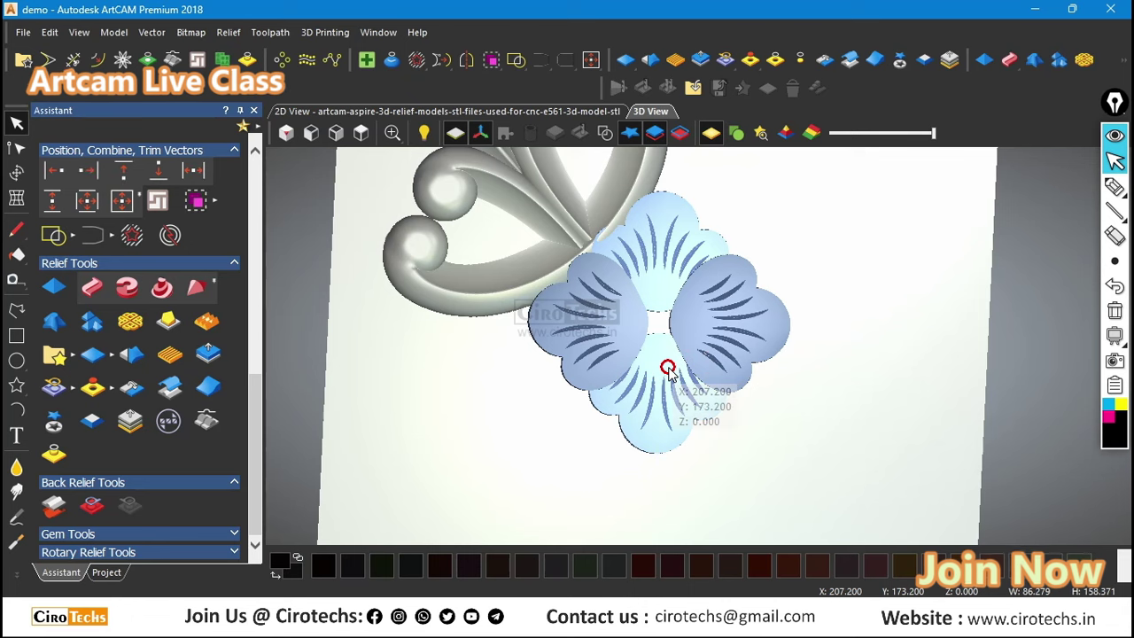
left_click(668, 367)
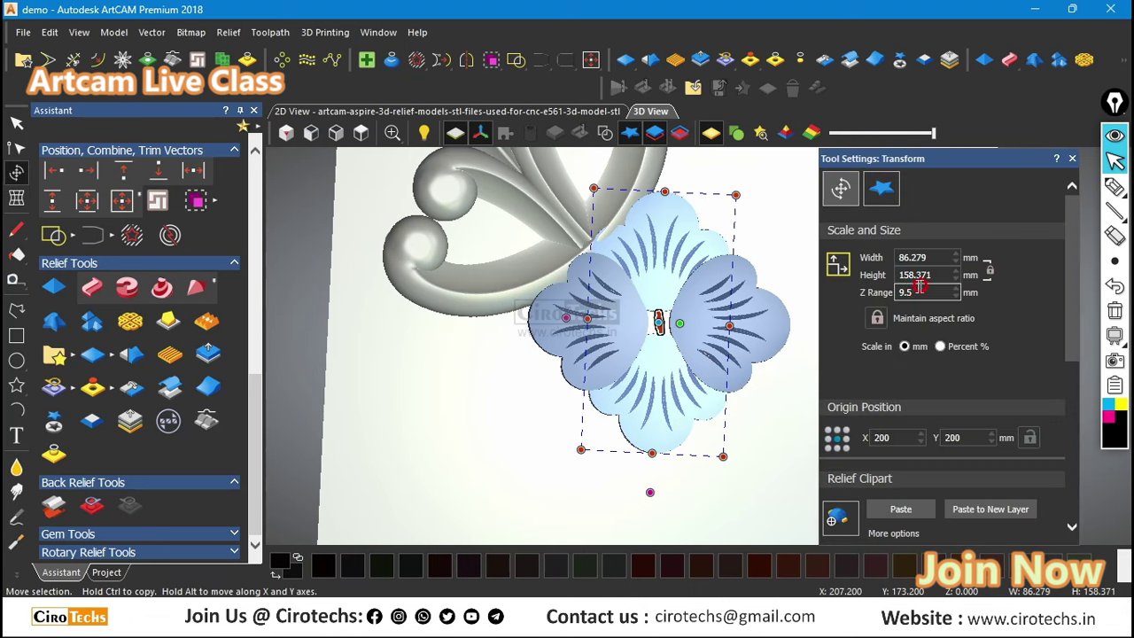
left_click_drag(935, 294, 887, 294)
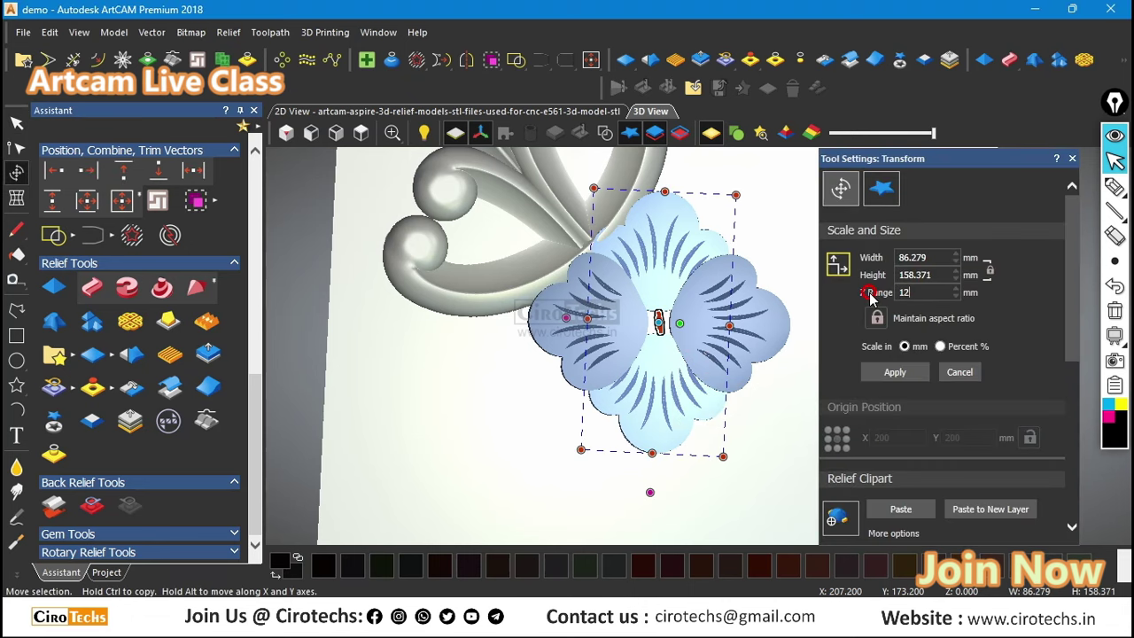
left_click(896, 372)
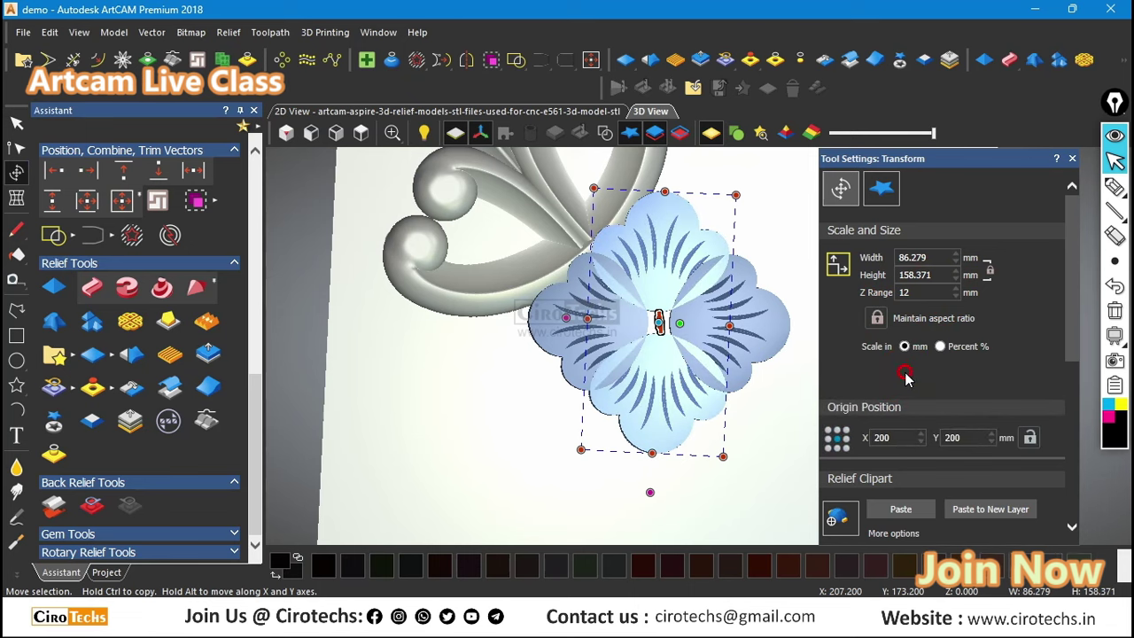
Step: Paste the upper and lower petal cliparts into the active relief layer, with the vectors shown over the relief
scroll(761, 309, "up", 5)
left_click_drag(734, 316, 708, 306)
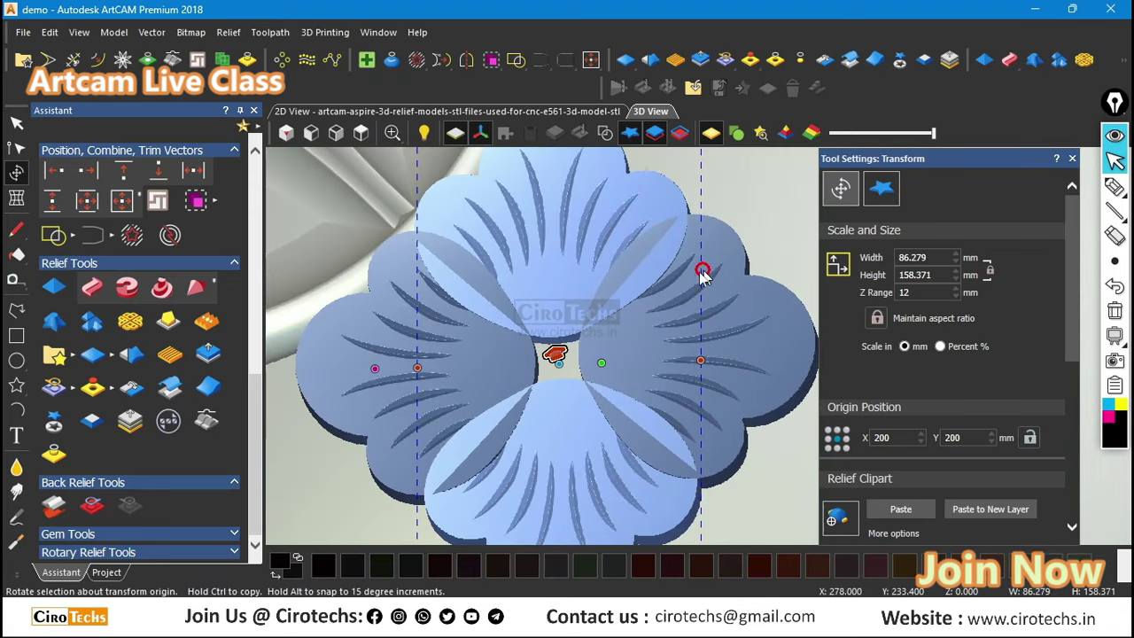
left_click_drag(702, 275, 568, 416)
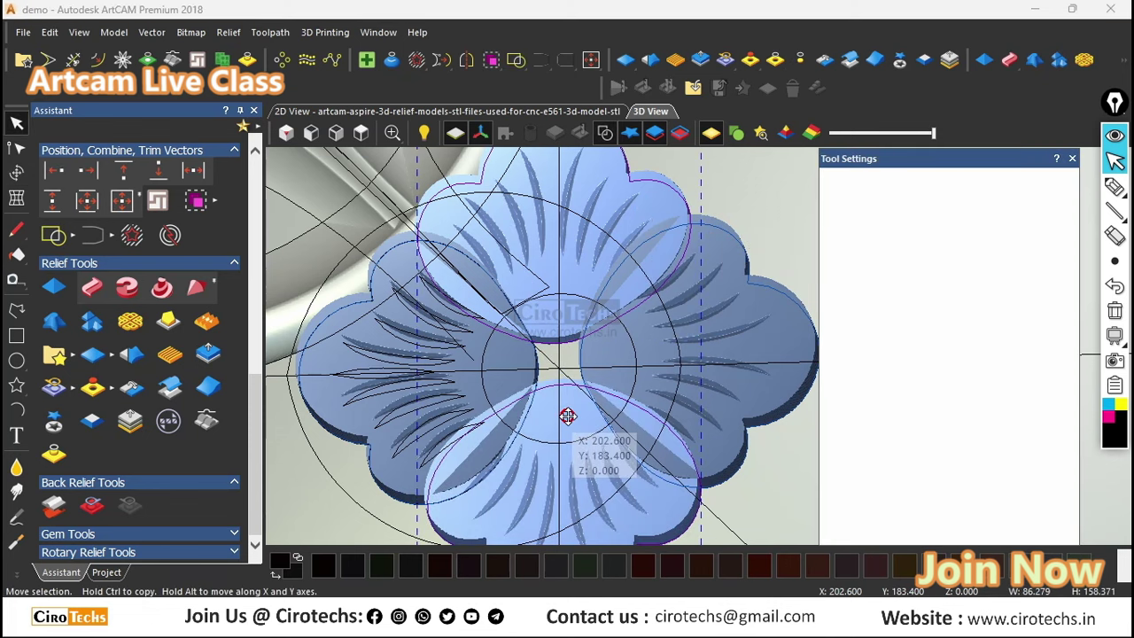
scroll(961, 468, "down", 5)
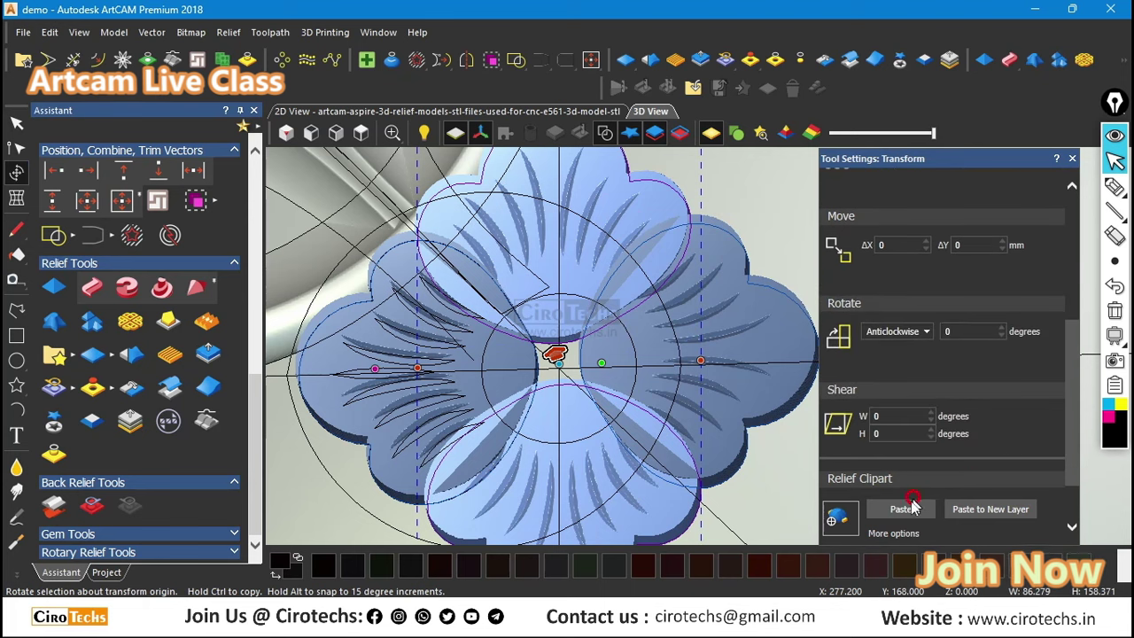
scroll(905, 509, "down", 1)
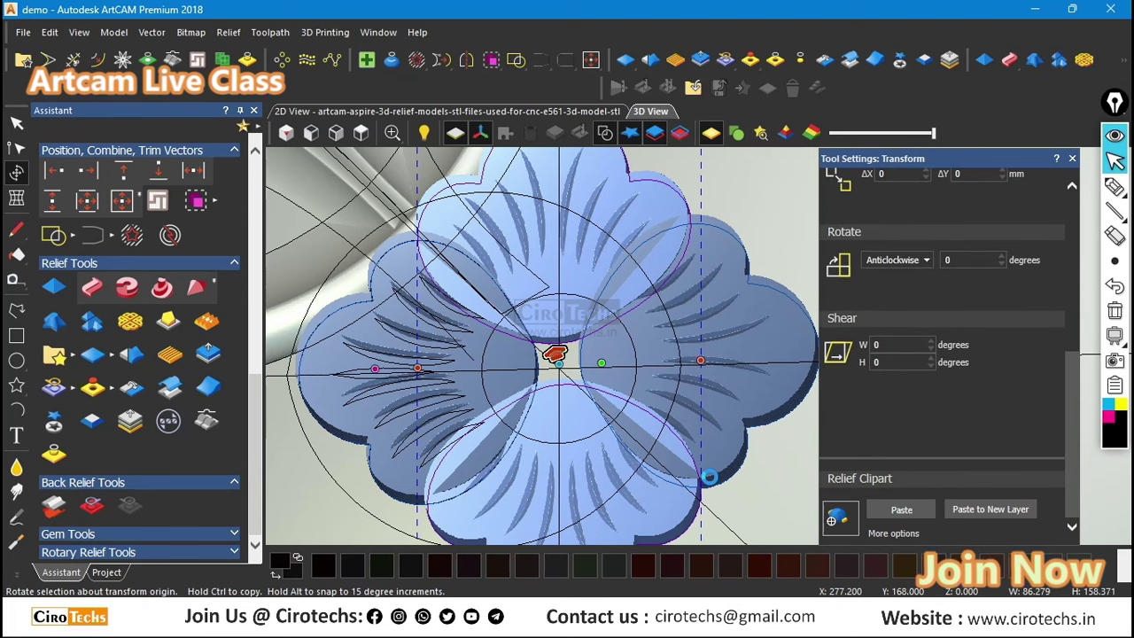
left_click(708, 477)
left_click(858, 189)
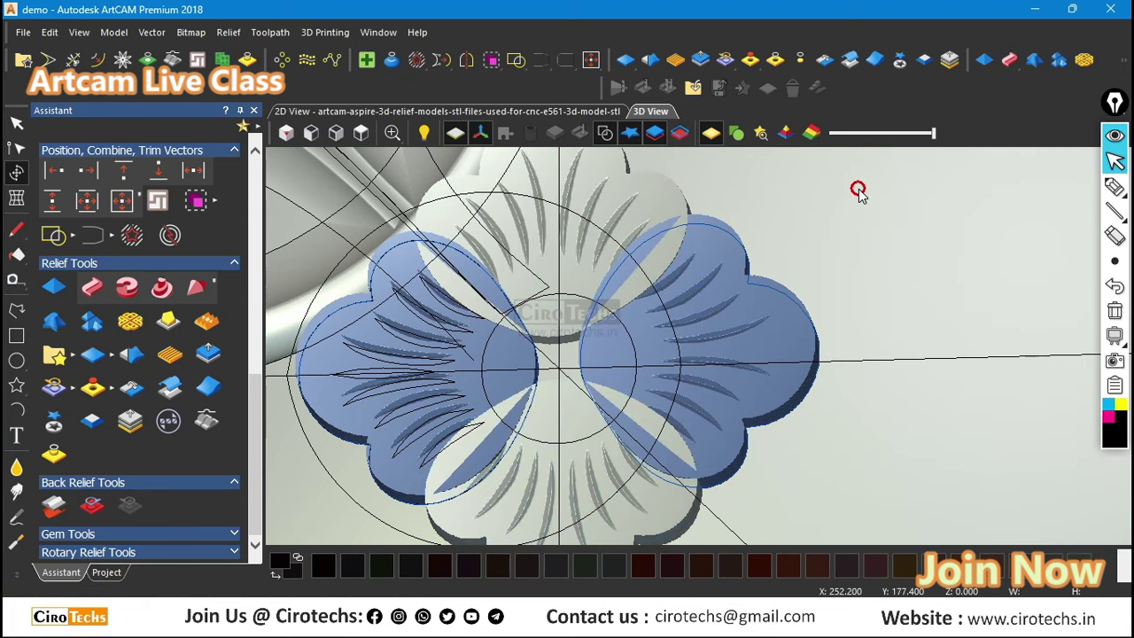
left_click_drag(789, 233, 779, 256)
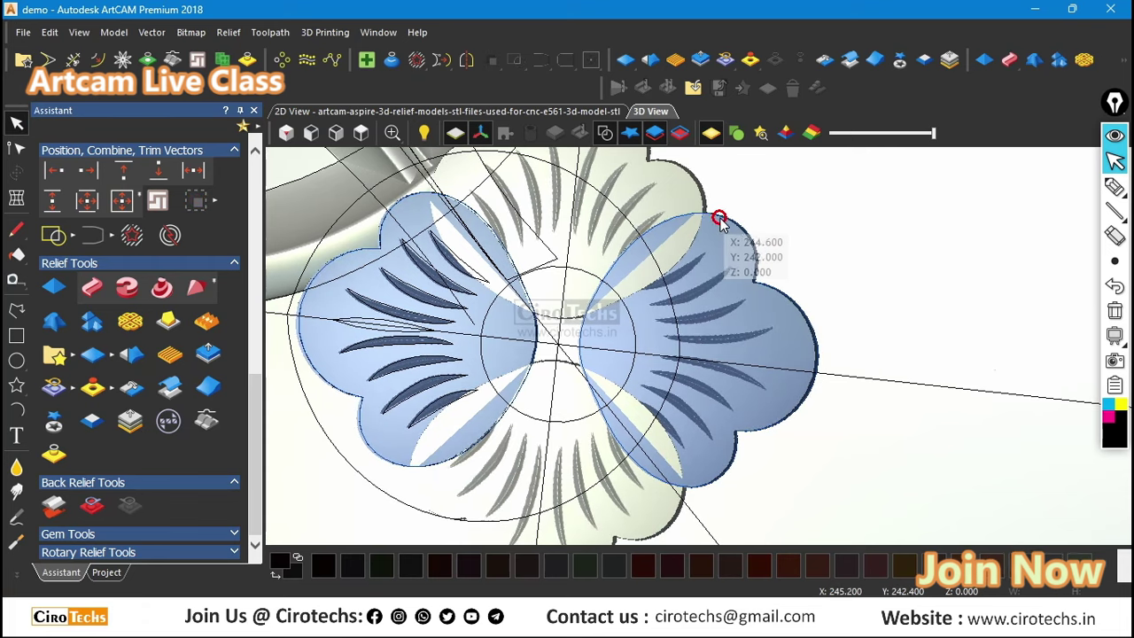
left_click(482, 221)
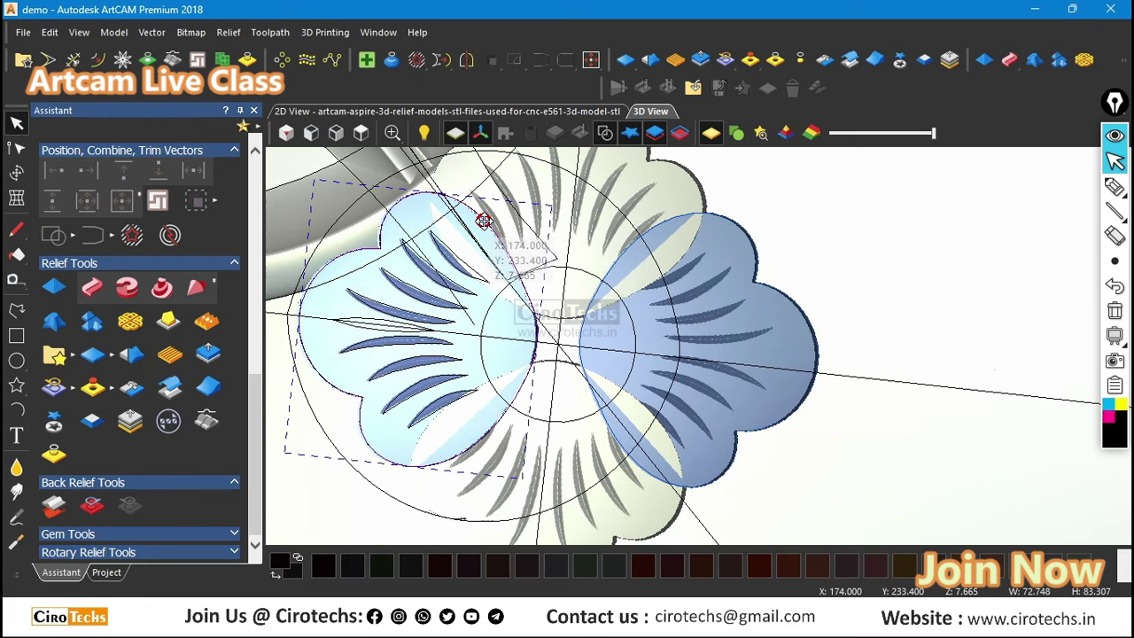
left_click(567, 112)
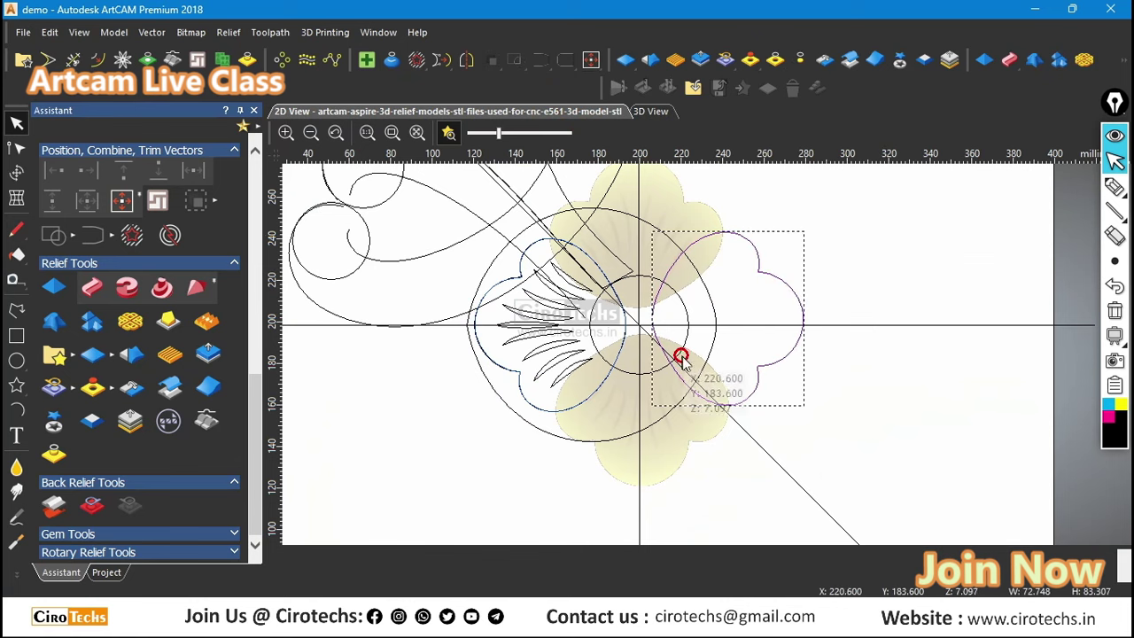
left_click(782, 235)
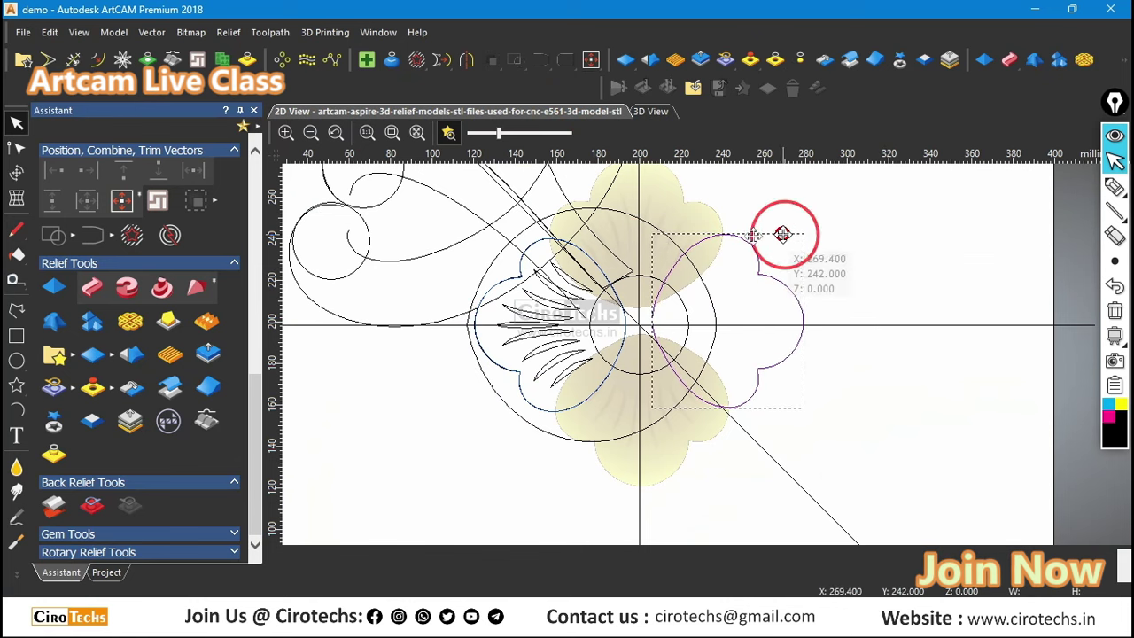
scroll(587, 292, "up", 1)
key("ctrl+z")
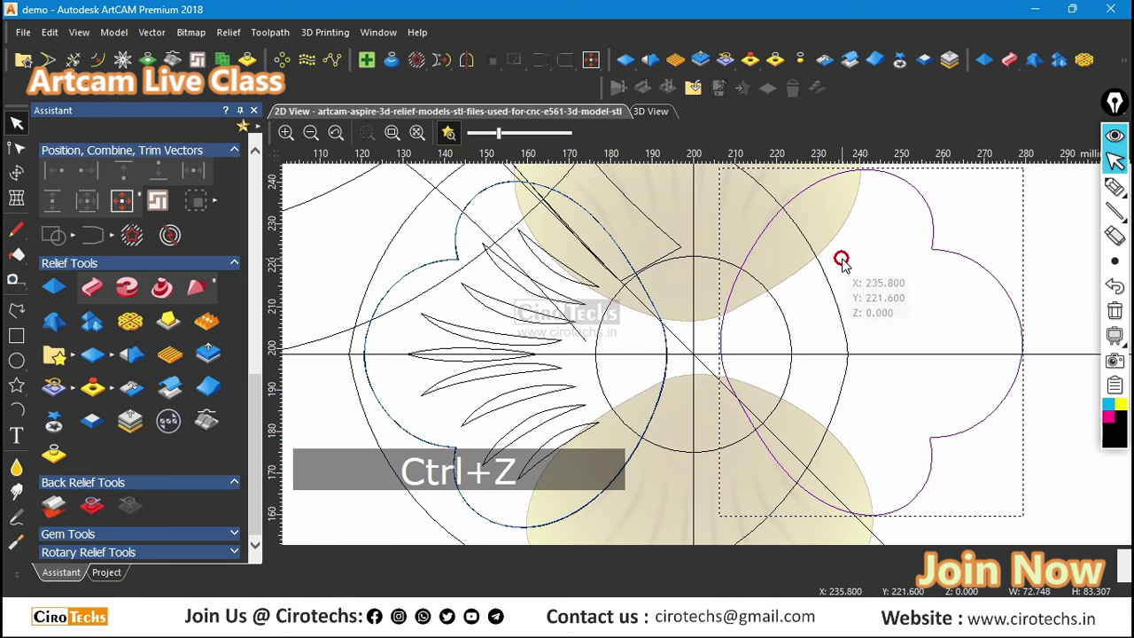
scroll(836, 259, "down", 2)
scroll(808, 304, "up", 1)
left_click(767, 316)
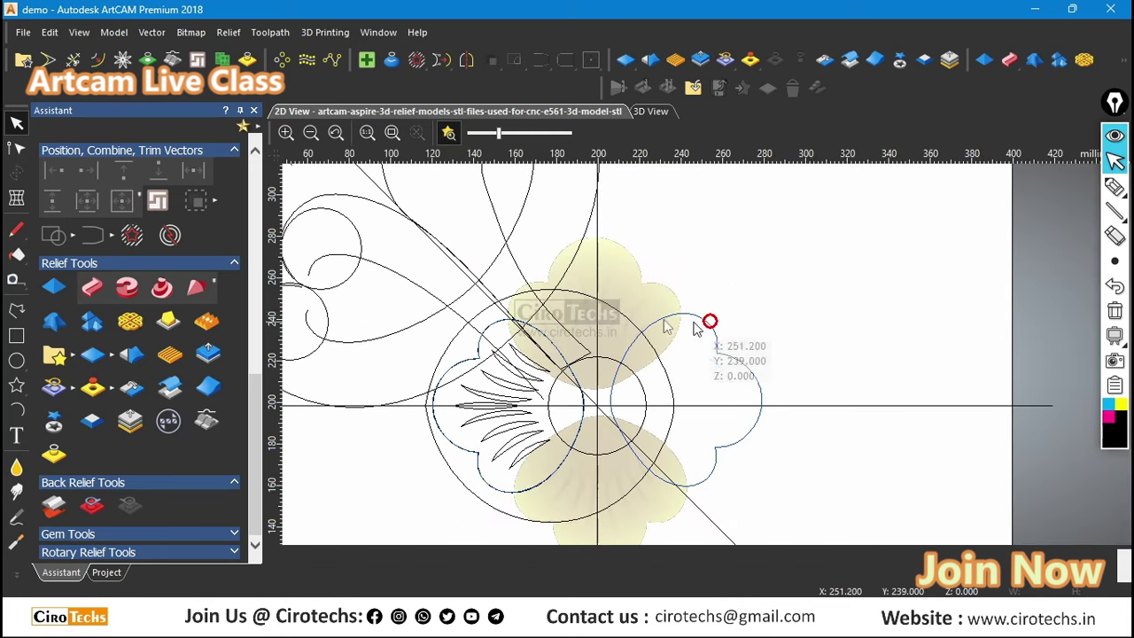
Step: Add Relief Layer 3 above Relief Layer 2 in the front relief, with its combine mode set to Merge High
left_click(106, 573)
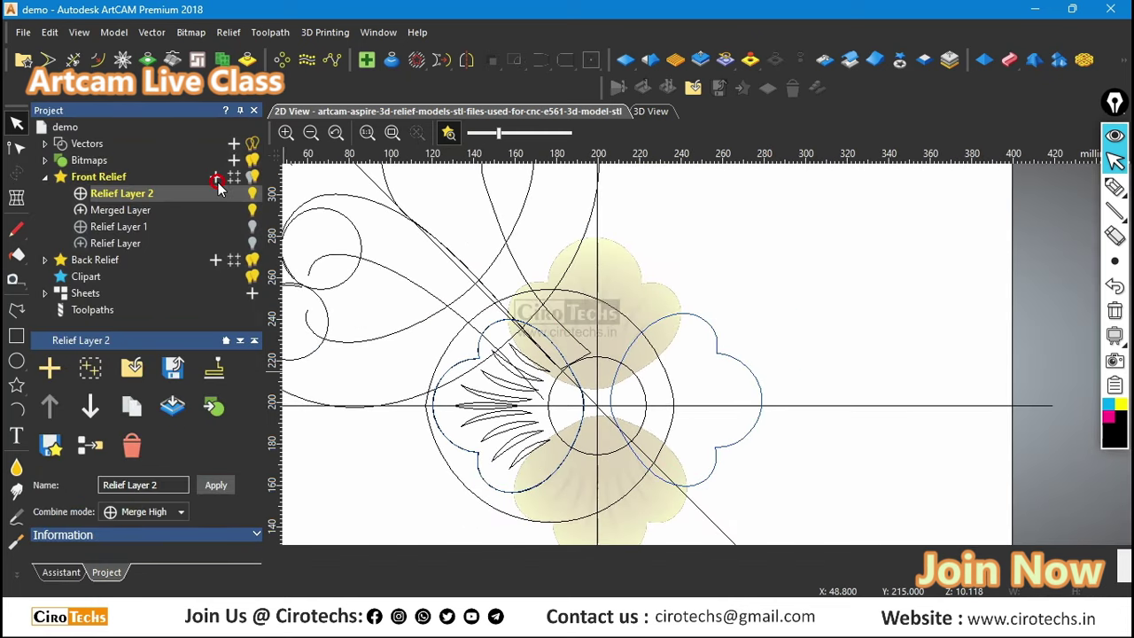
left_click(216, 180)
left_click(83, 210)
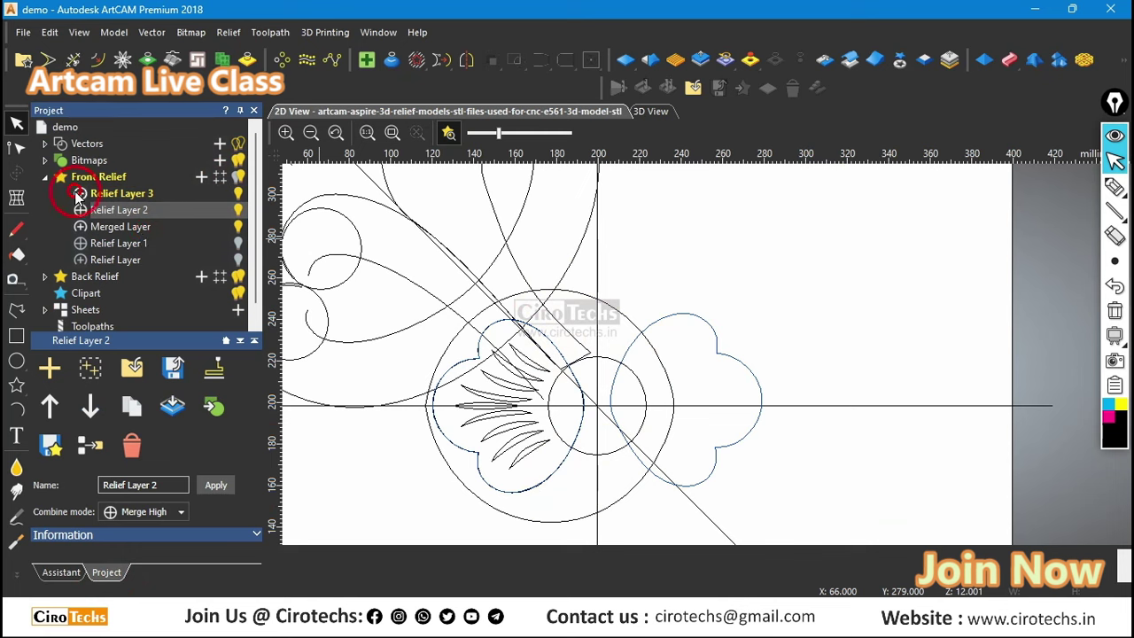
Step: Paste the left and right petal cliparts into Relief Layer 3 using the Merge High paste mode
left_click(680, 314)
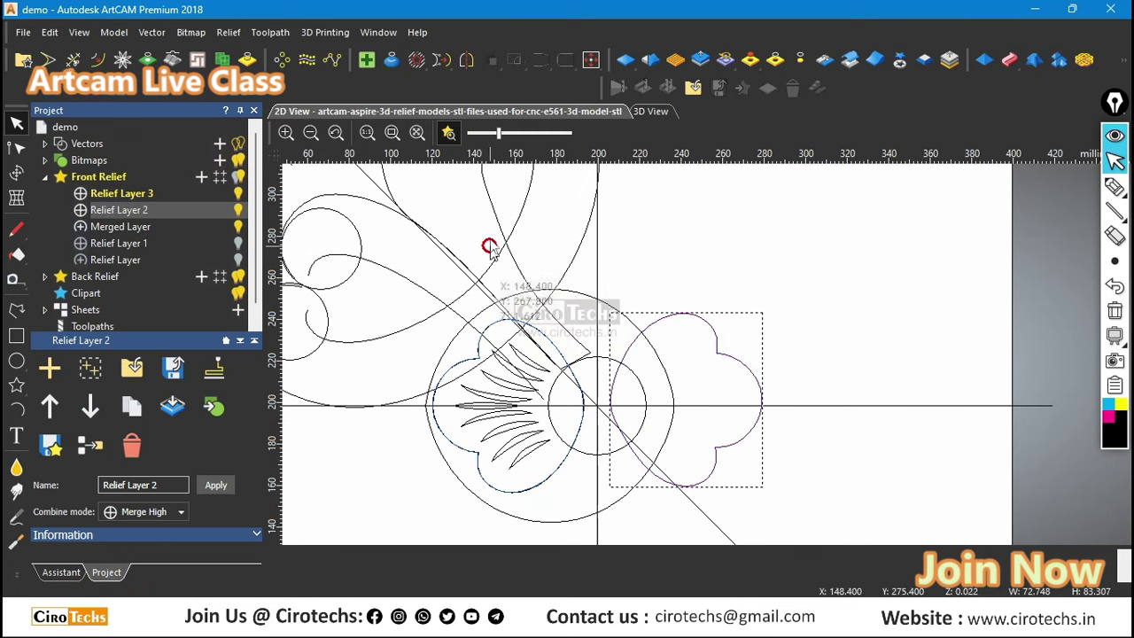
left_click(647, 112)
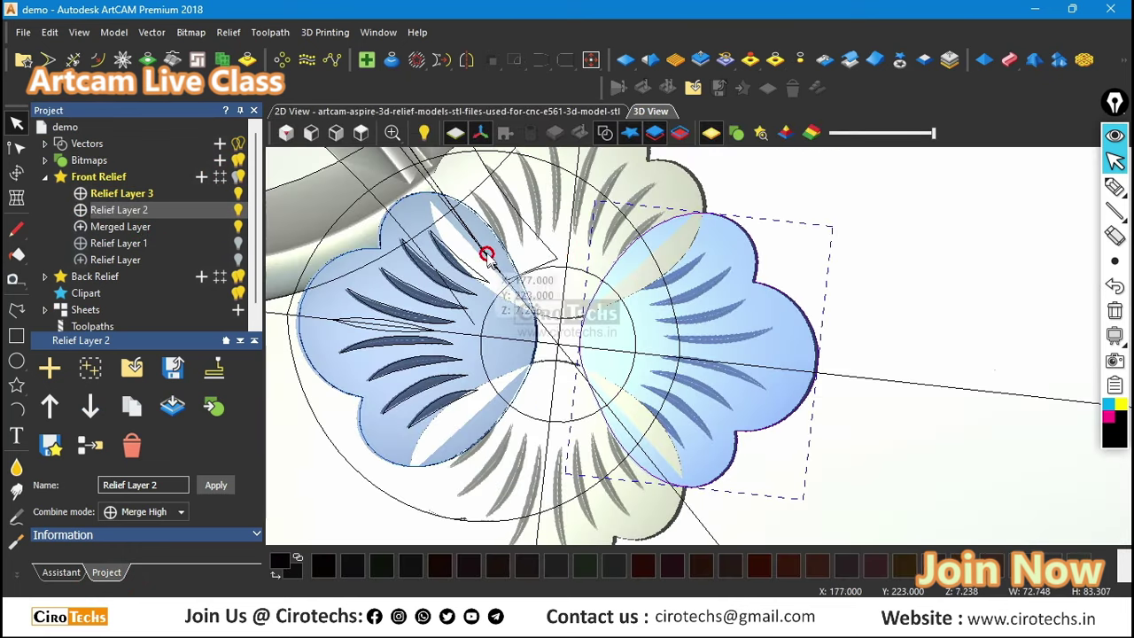
double_click(411, 219)
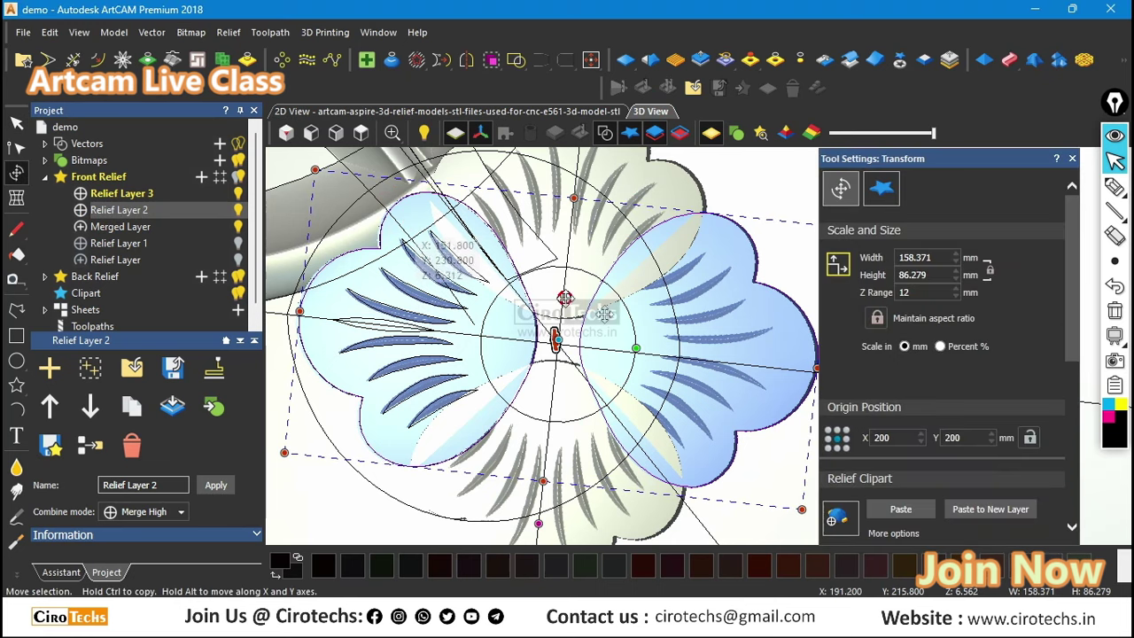
left_click(902, 535)
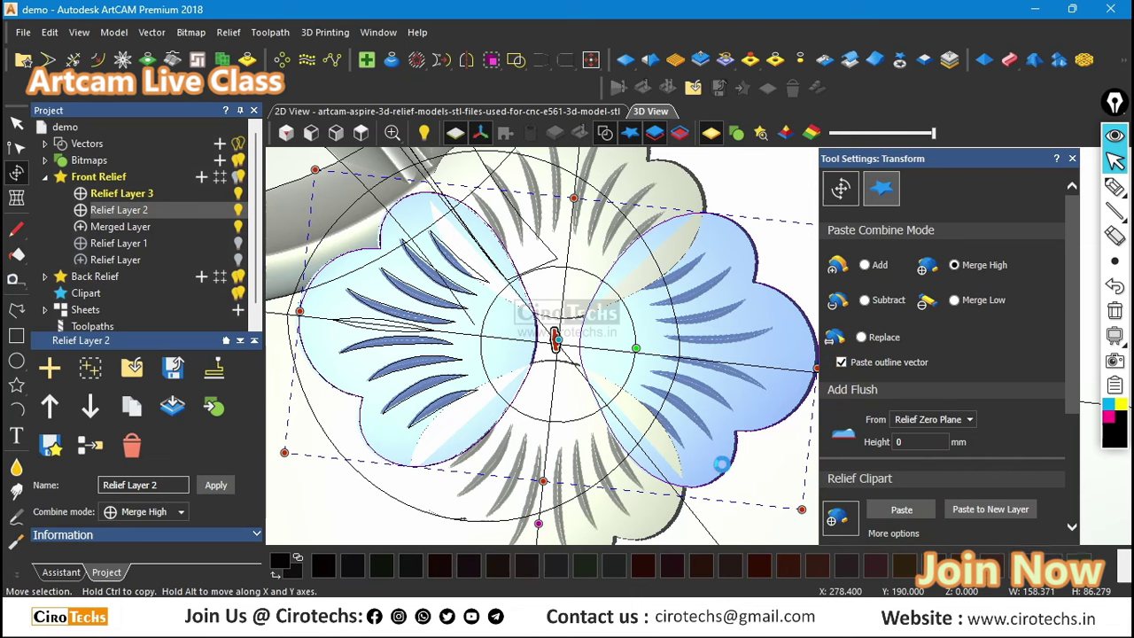
key("Return")
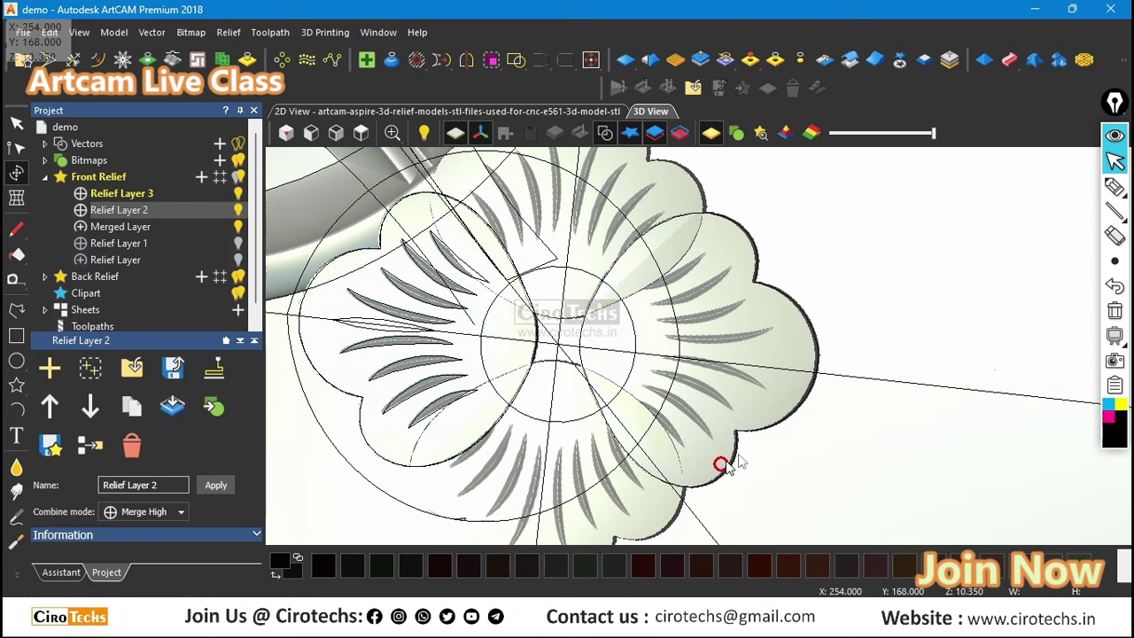
scroll(728, 382, "up", 3)
left_click_drag(728, 383, 694, 239)
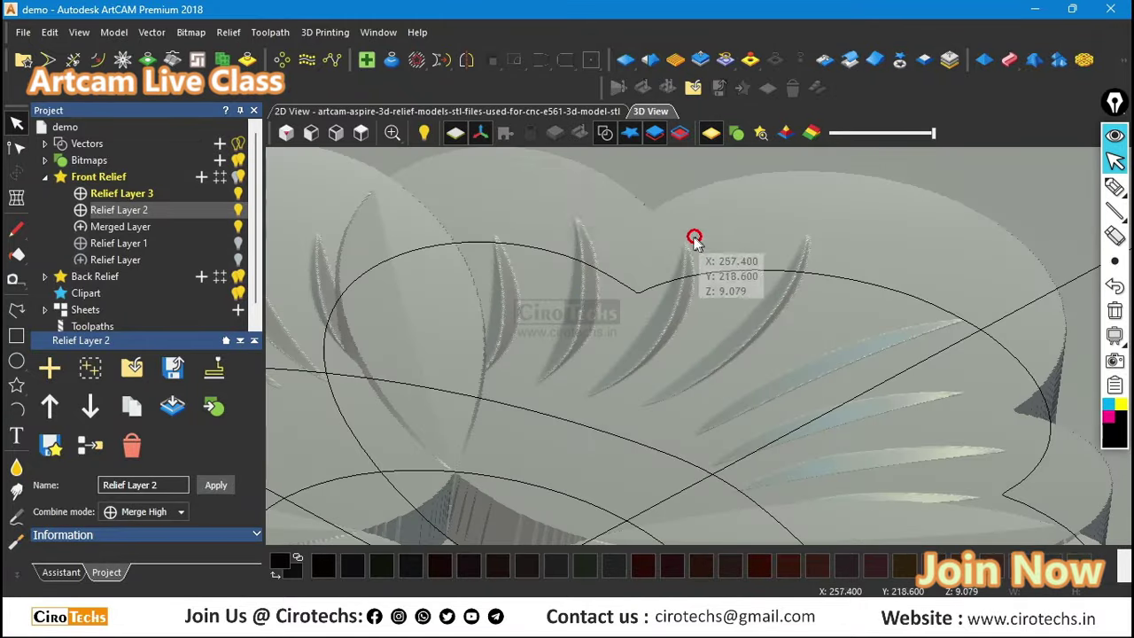
Step: On Relief Layer 2, zero the relief inside the left and right petal outlines to trim the overlapping upper and lower petals
left_click(531, 112)
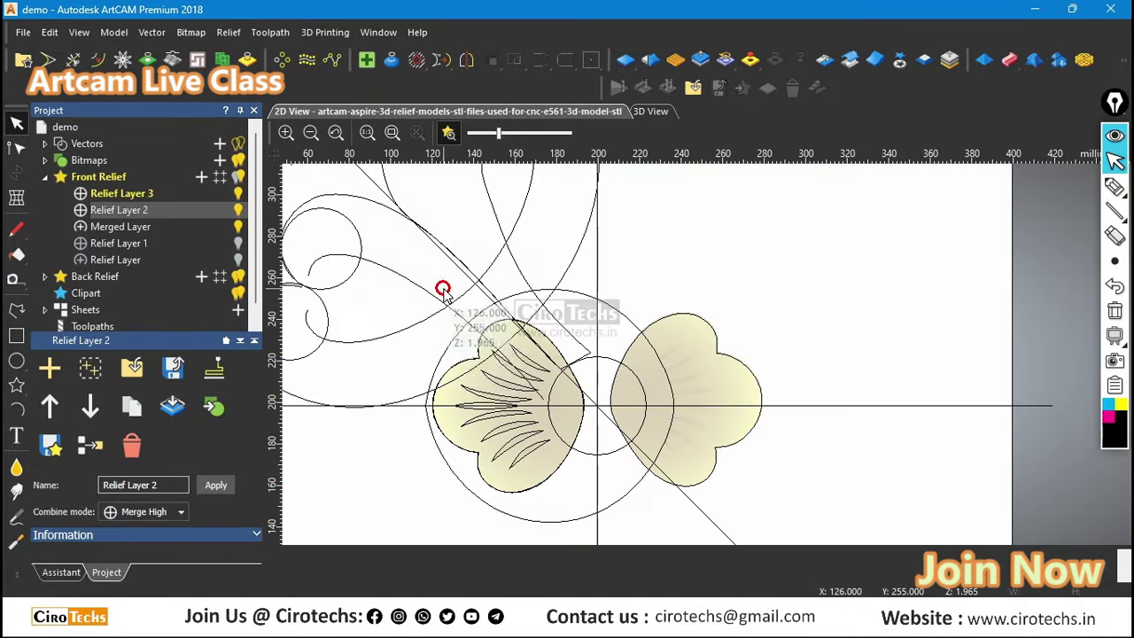
left_click(148, 194)
left_click(149, 210)
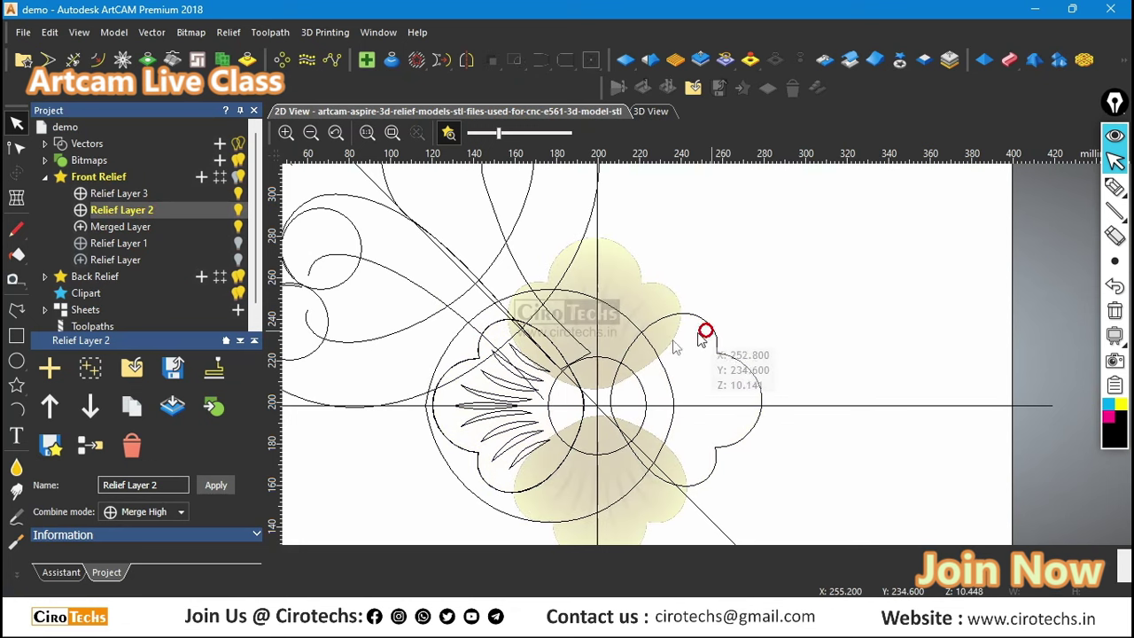
left_click(557, 348)
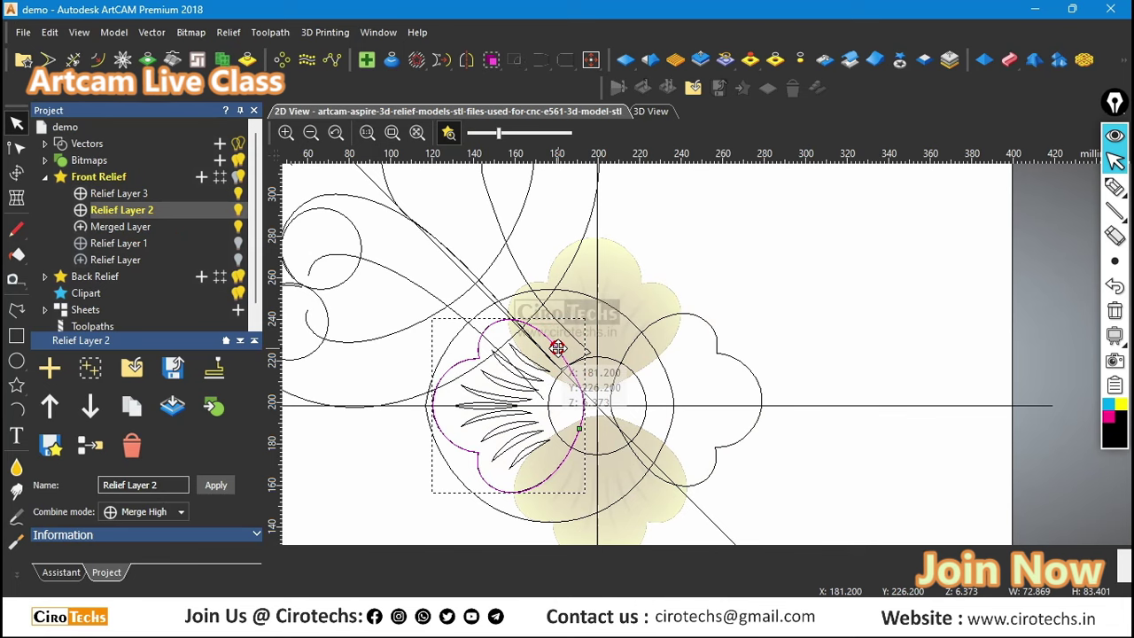
scroll(562, 455, "up", 3)
scroll(567, 473, "down", 1)
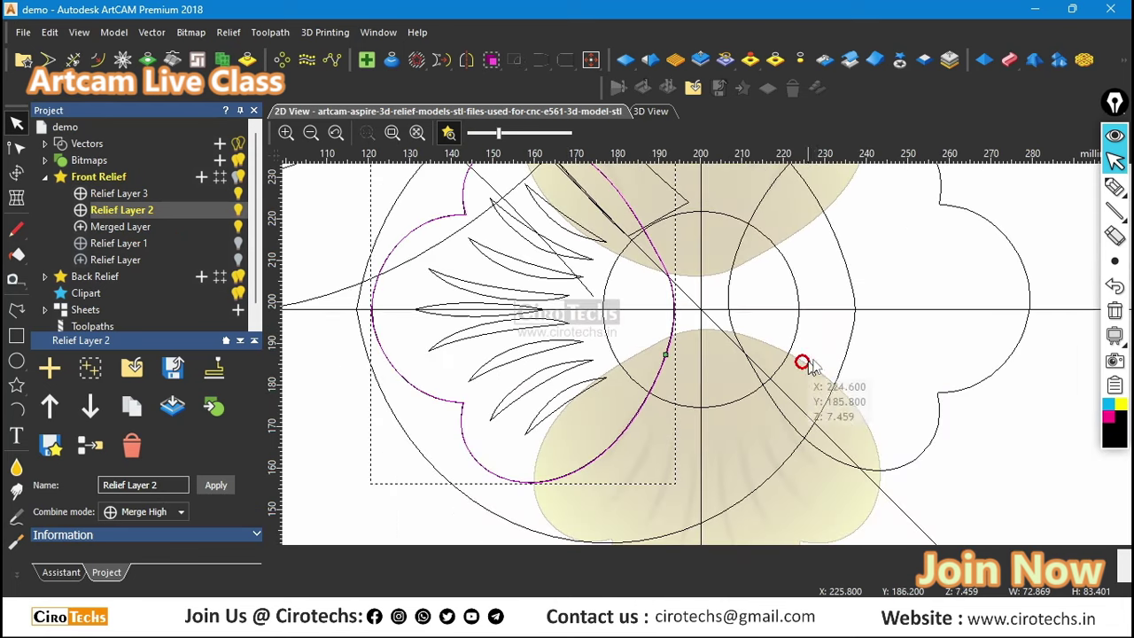
left_click(1024, 273, "shift")
scroll(857, 316, "down", 2)
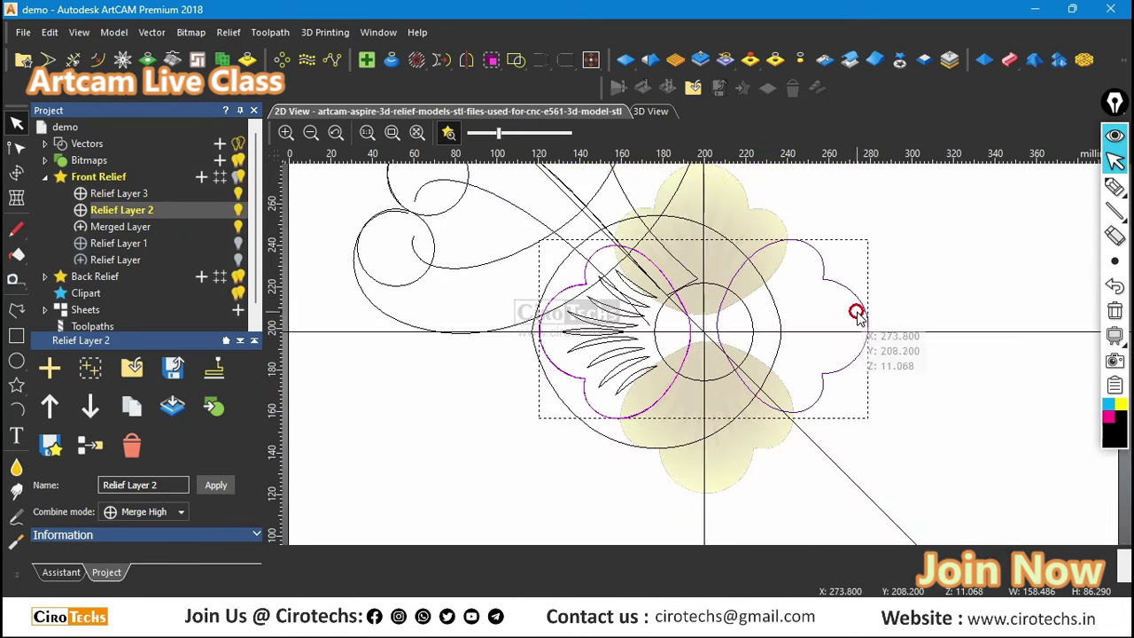
left_click(777, 60)
left_click(750, 341)
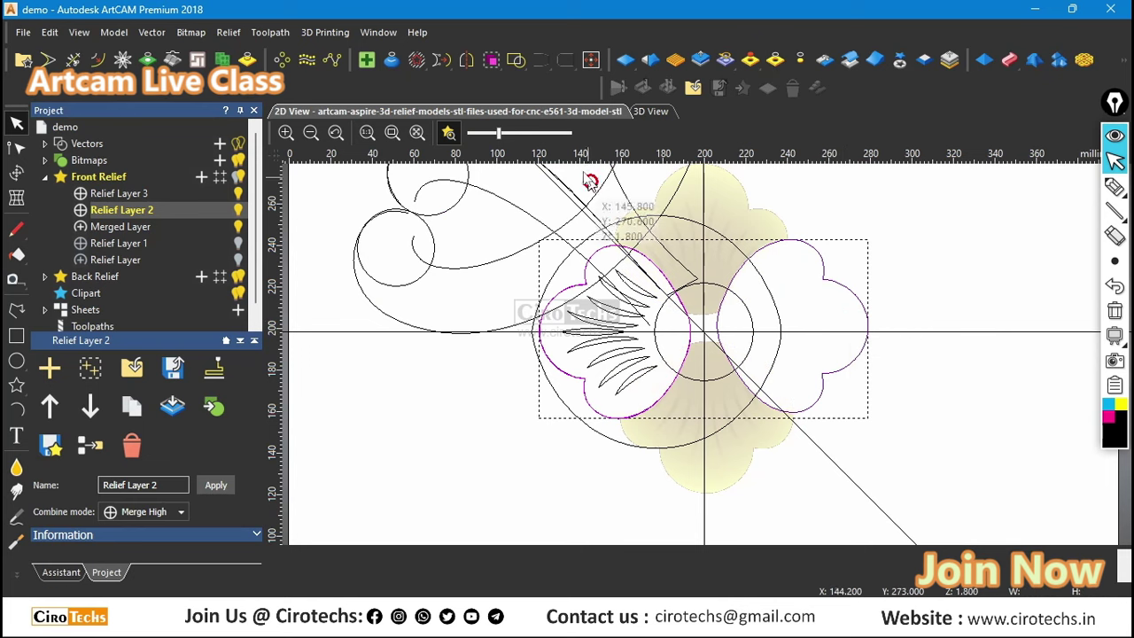
Step: Start a Round shape profile on the small circle at the rosette's centre in the 3D view, with an angle of 90
left_click(648, 112)
left_click_drag(640, 246, 679, 168)
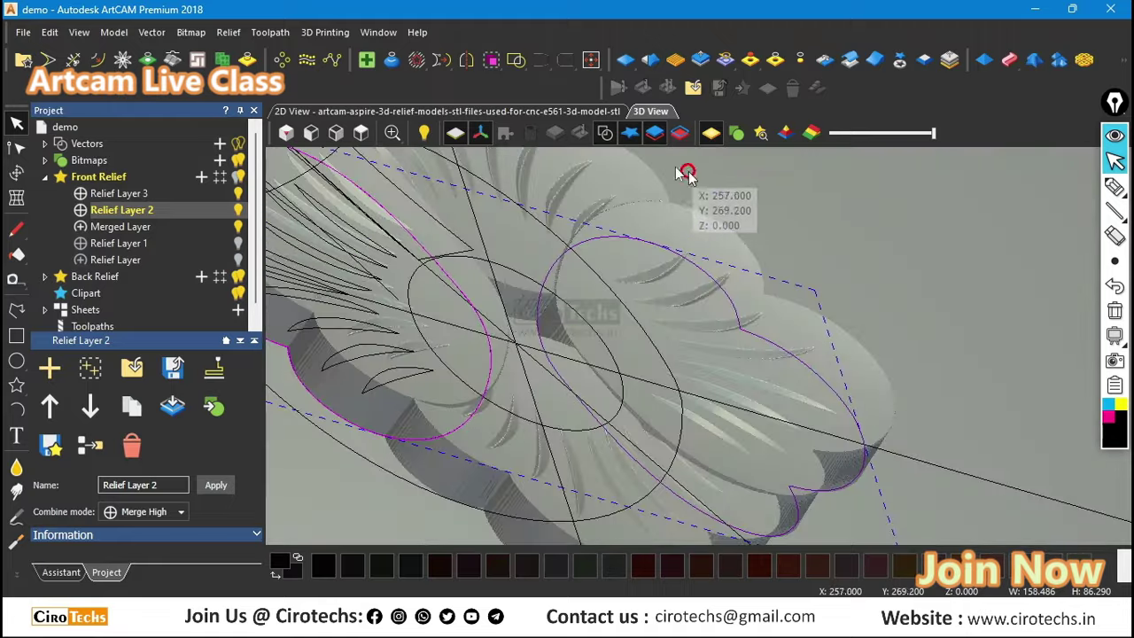
left_click(606, 133)
left_click_drag(790, 263, 751, 364)
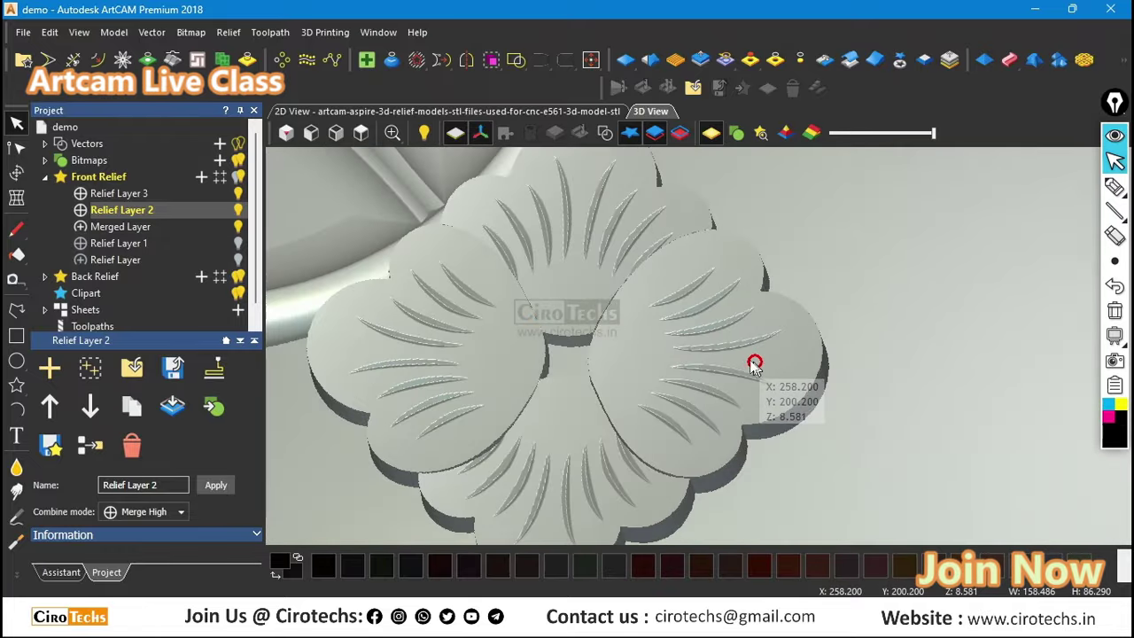
left_click(604, 133)
left_click(628, 324)
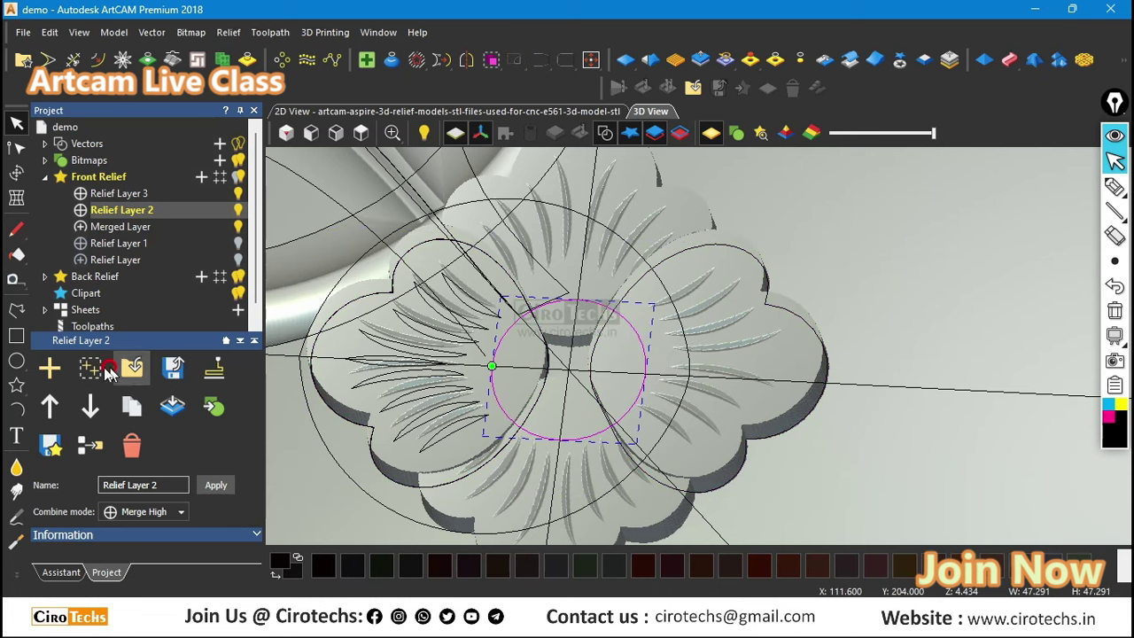
left_click(62, 572)
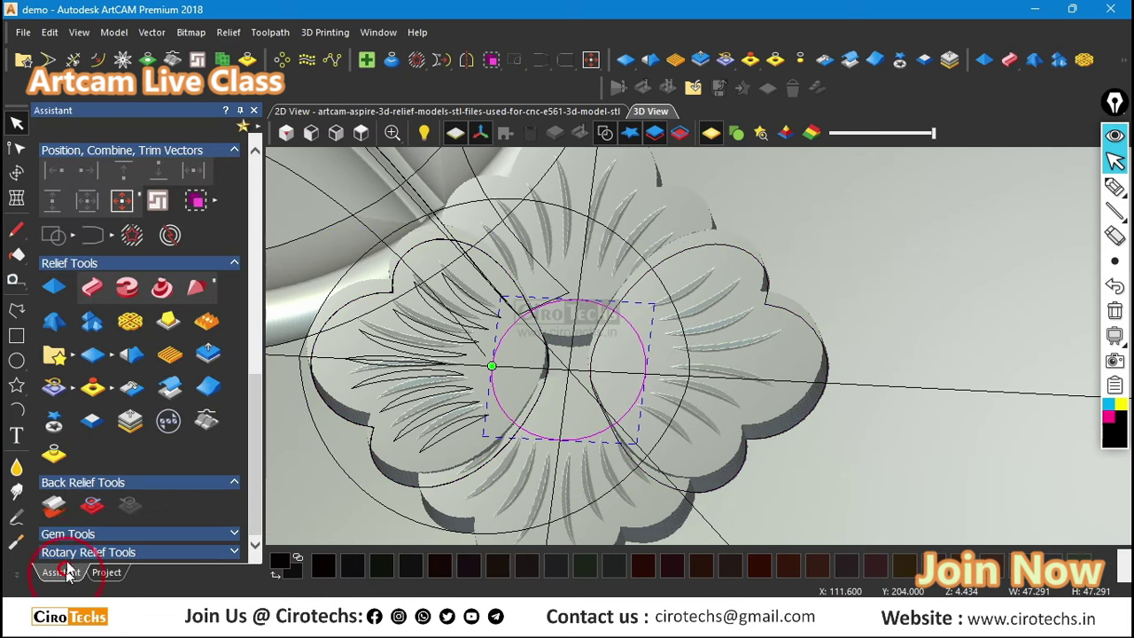
left_click(55, 288)
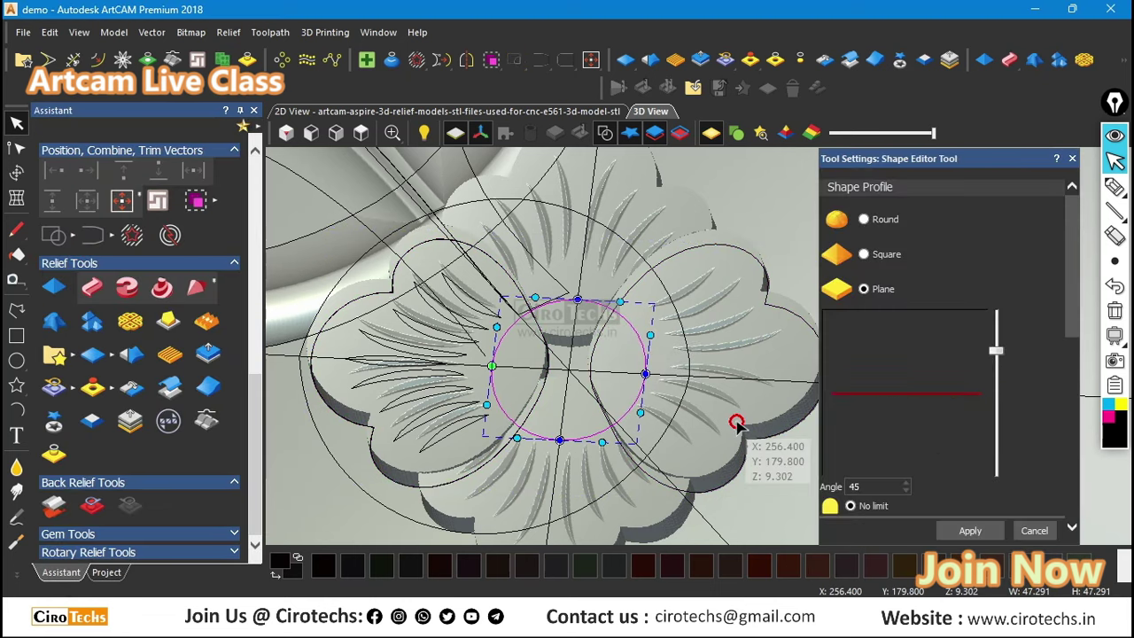
left_click(865, 219)
left_click(1010, 342)
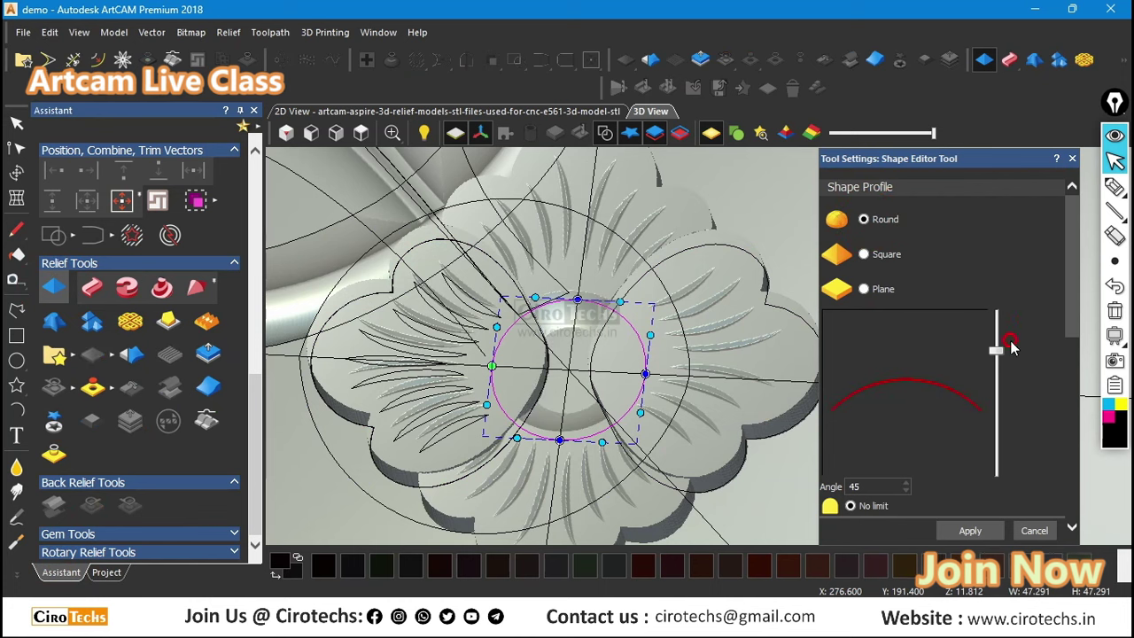
left_click_drag(996, 351, 995, 299)
Step: Limit the centre dome to a height of 7 mm and set its start height to 5 mm
scroll(886, 372, "down", 3)
left_click(855, 380)
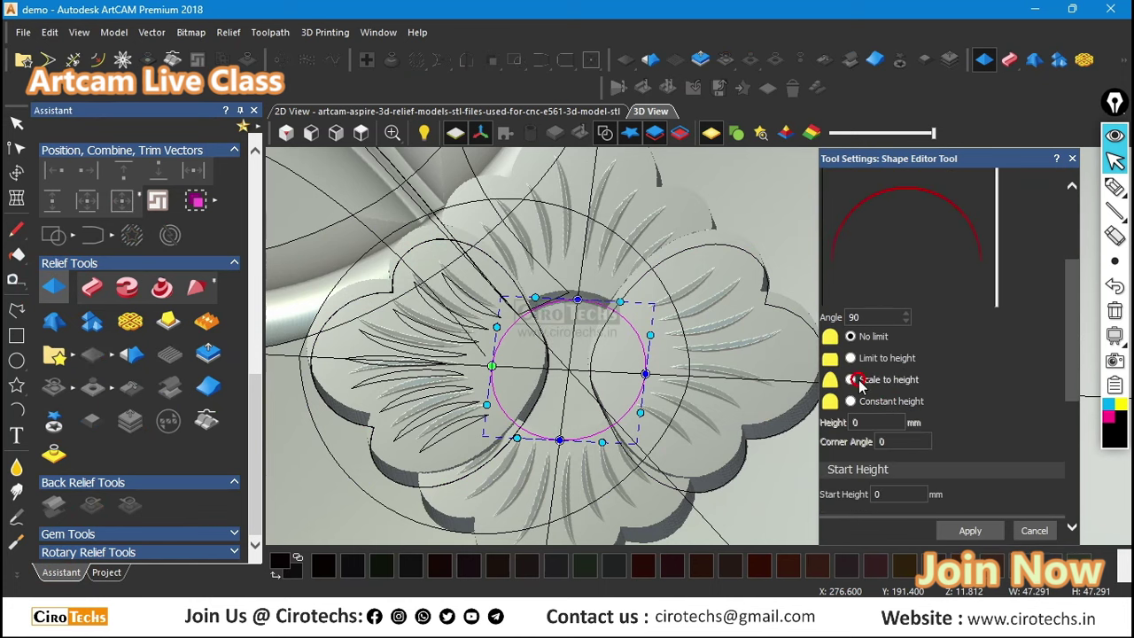
type("0")
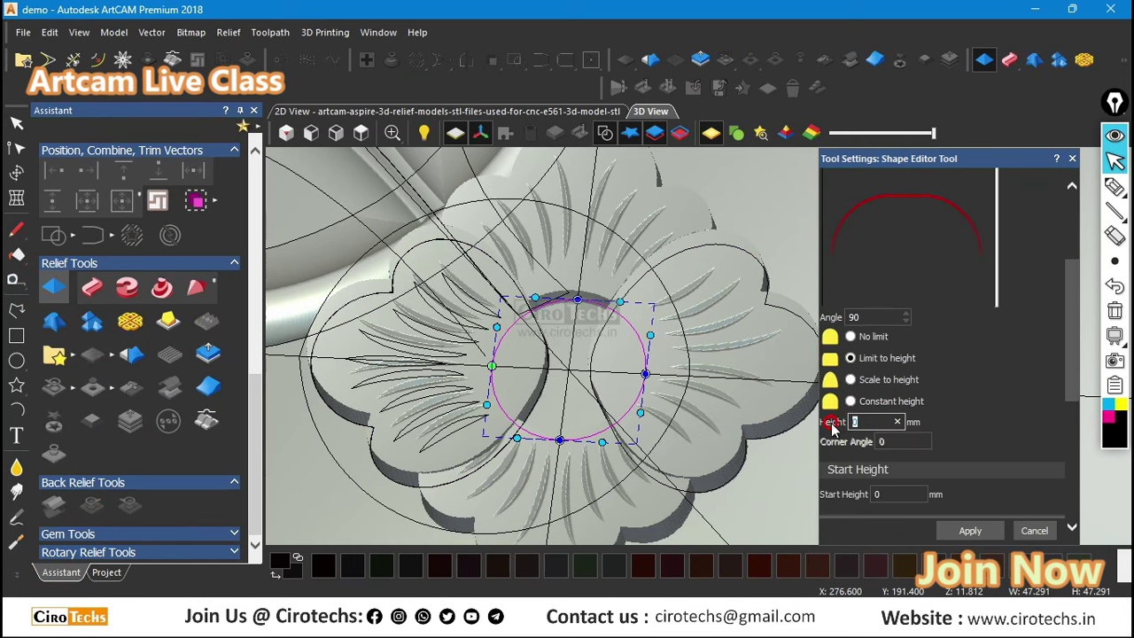
type("7")
scroll(895, 310, "down", 4)
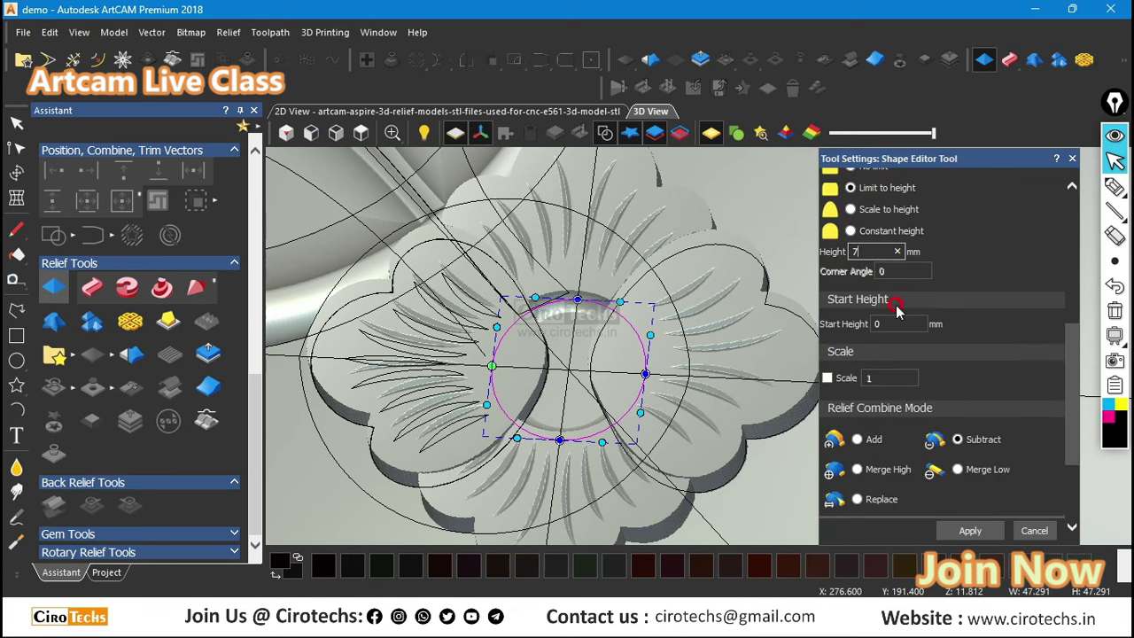
type("5")
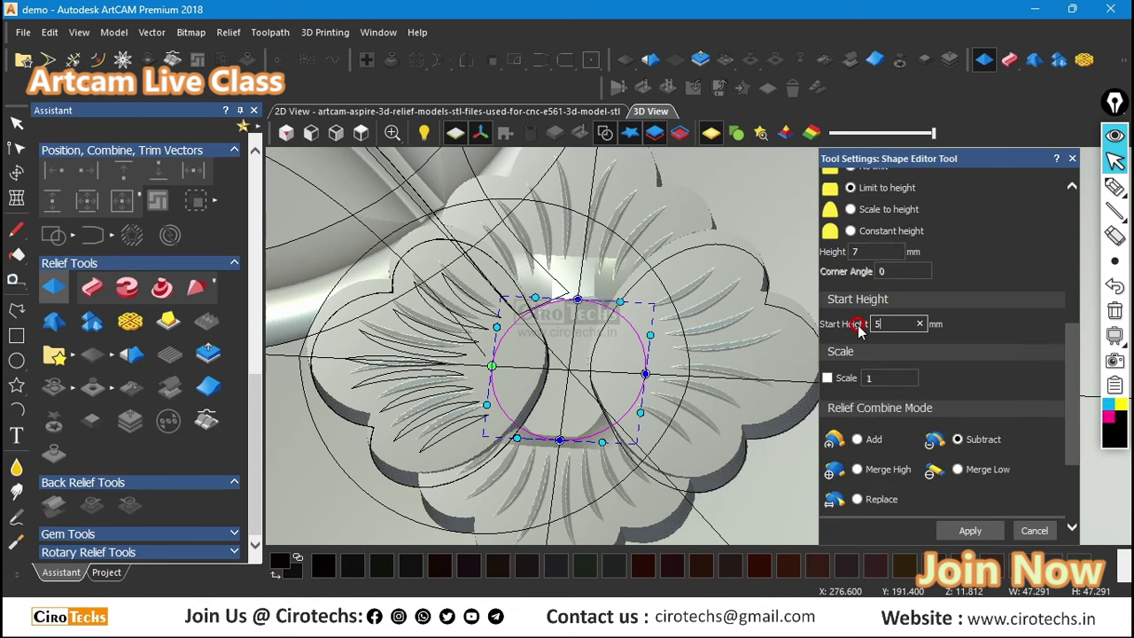
Step: Combine the centre dome with the active relief using Merge High, and close the Shape Editor with the vectors hidden
left_click(857, 440)
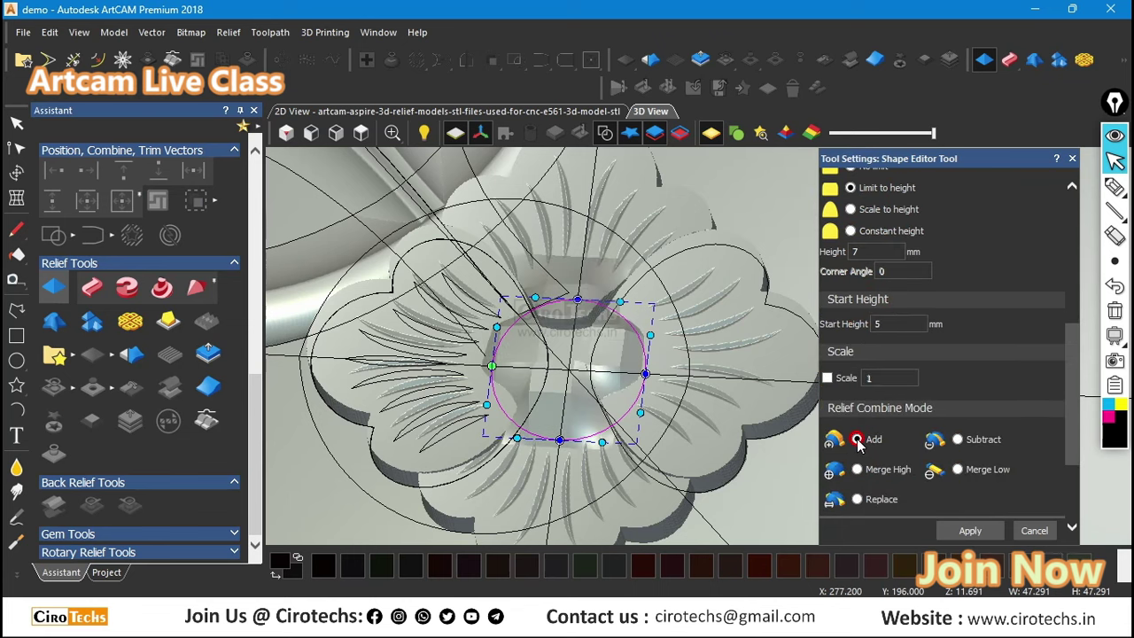
scroll(665, 346, "up", 3)
scroll(868, 440, "down", 3)
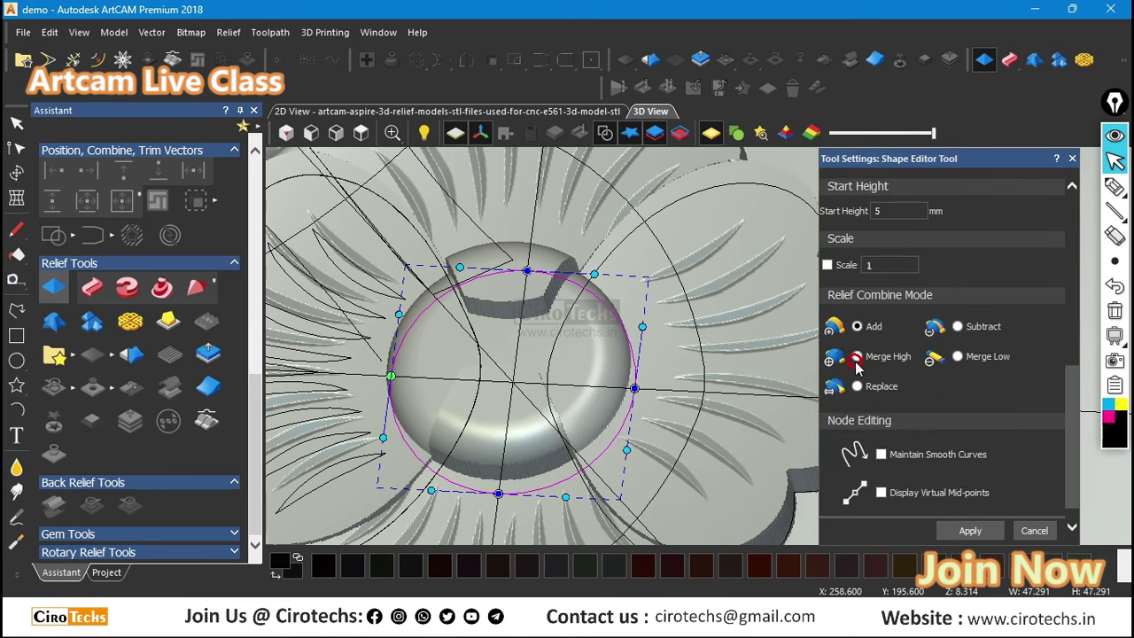
left_click(857, 358)
left_click_drag(673, 362, 587, 311)
left_click(605, 133)
scroll(651, 328, "down", 3)
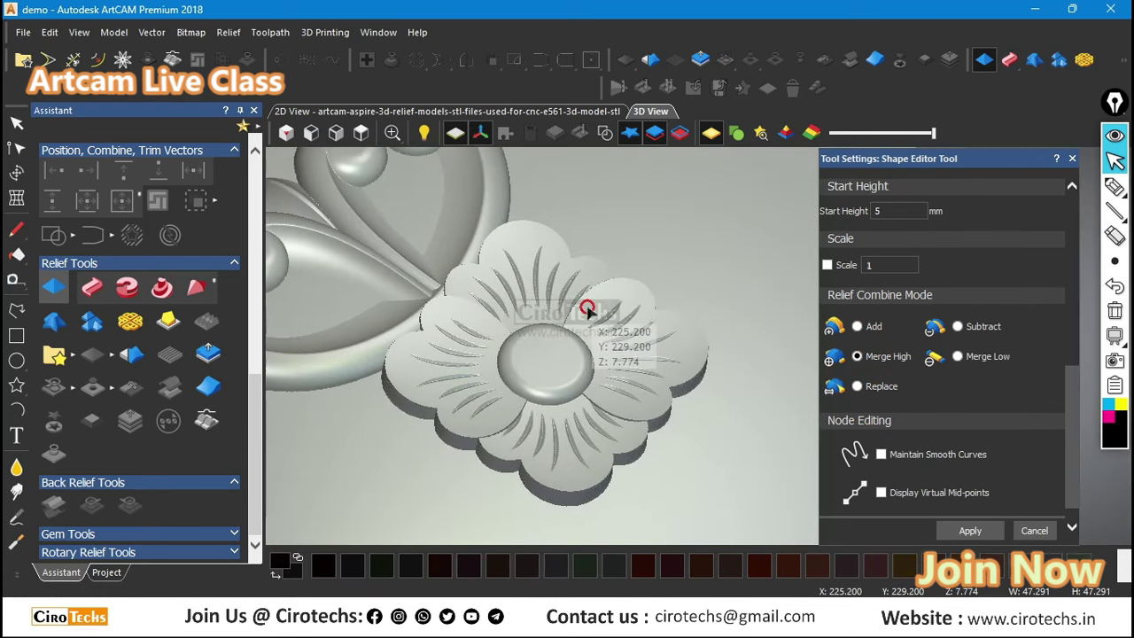
left_click(1028, 531)
left_click_drag(779, 425, 534, 357)
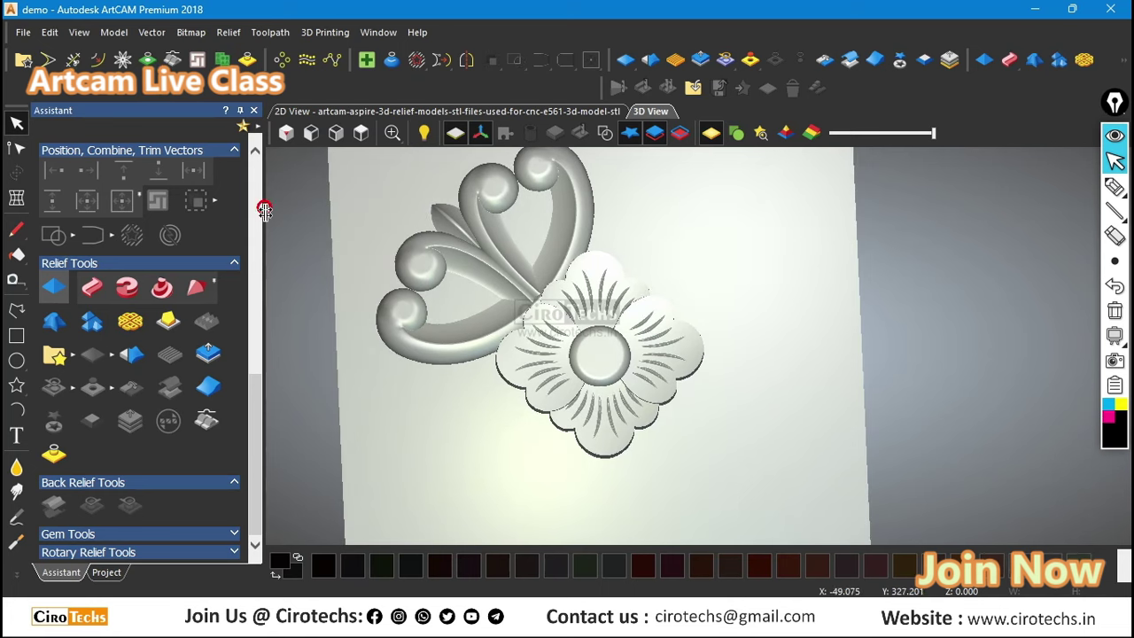
Step: Hide the Merged Layer in the front relief, leaving only Relief Layer 2 and Relief Layer 3 visible
left_click(535, 110)
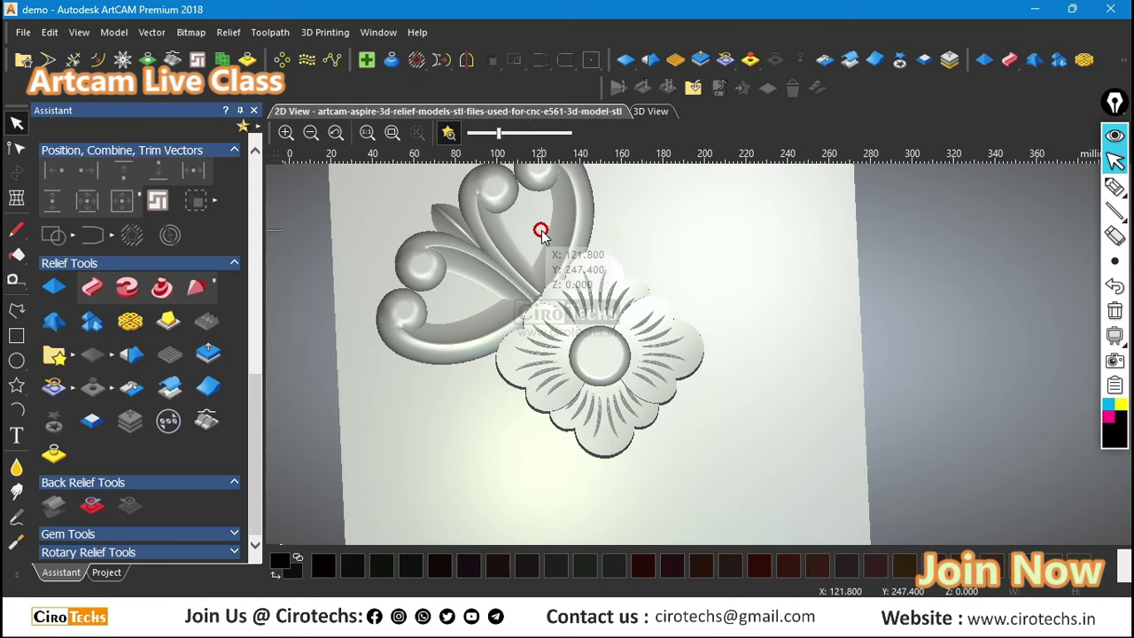
scroll(561, 250, "down", 2)
scroll(706, 322, "up", 1)
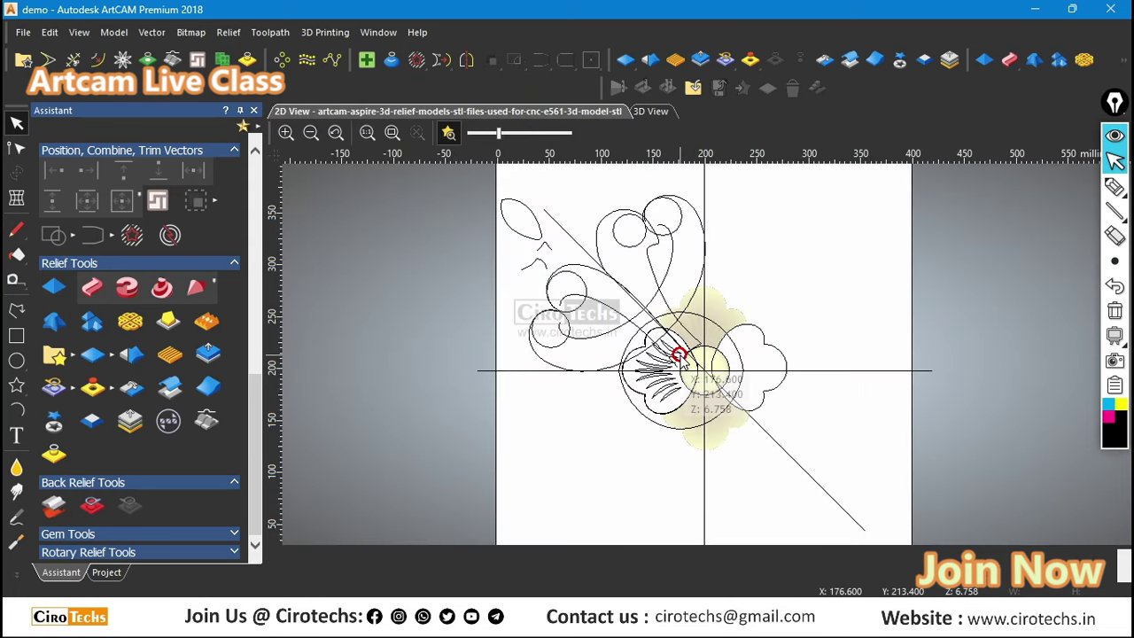
left_click(104, 572)
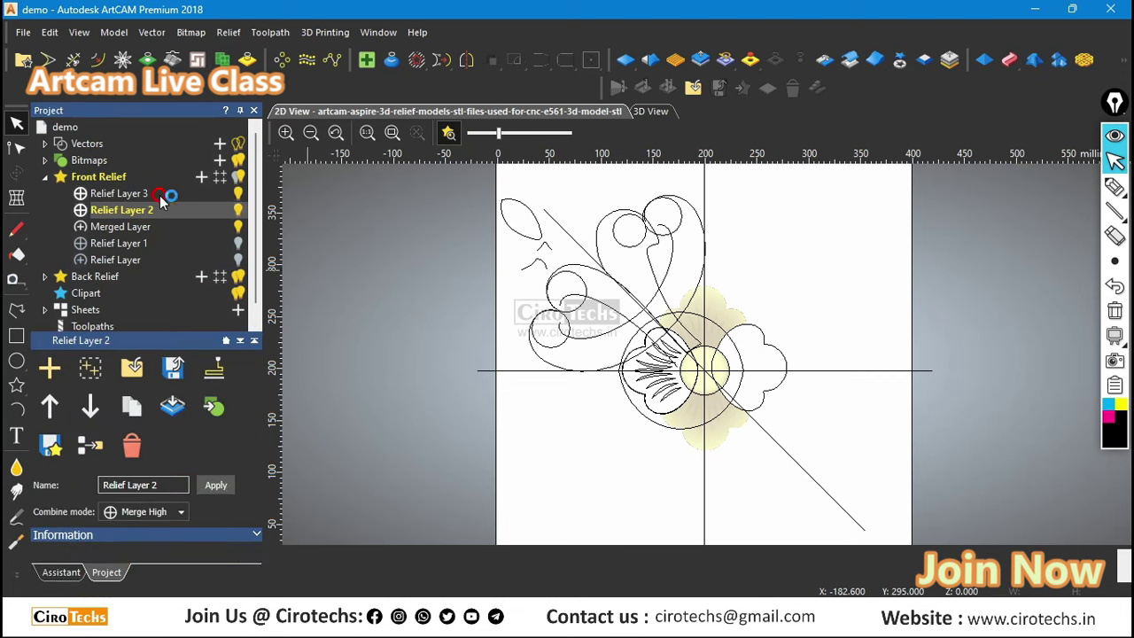
left_click(124, 193)
left_click(140, 211)
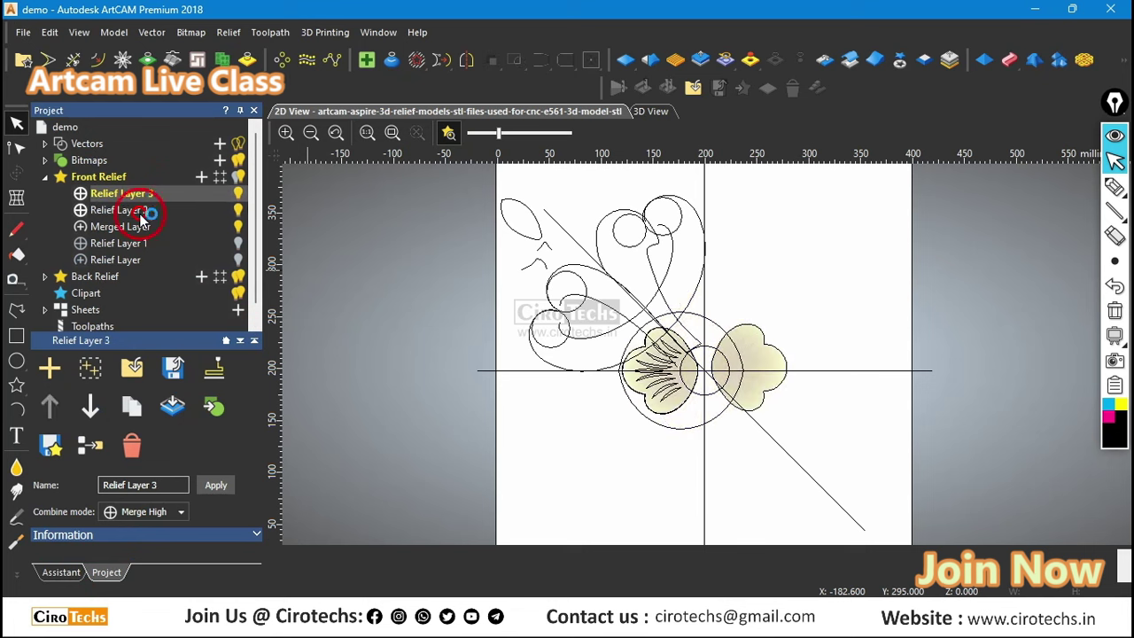
left_click(124, 211)
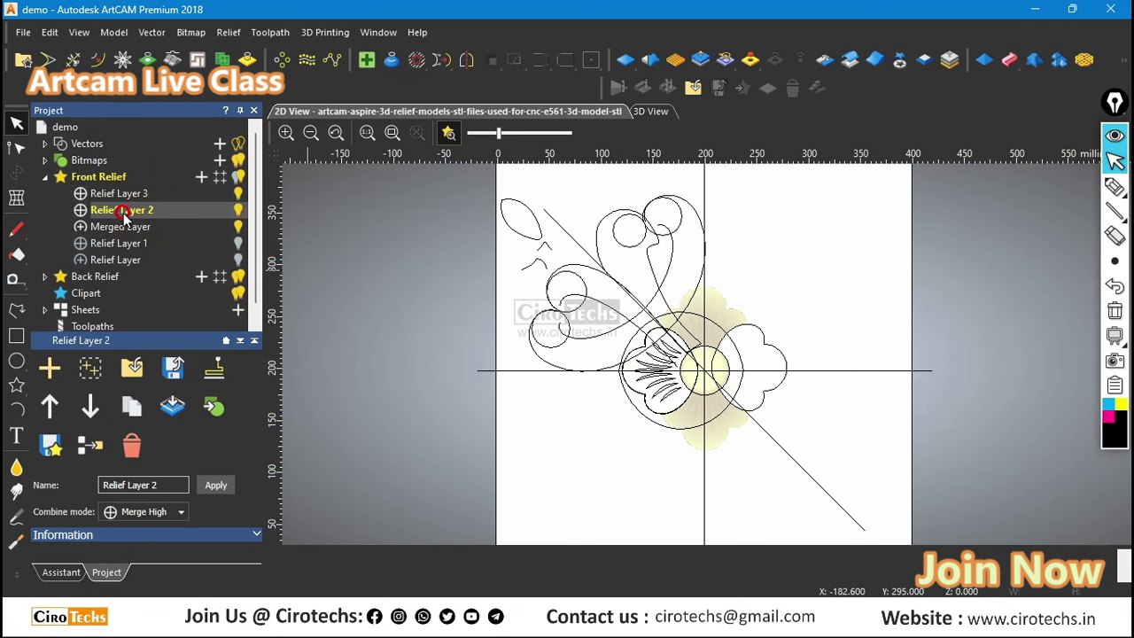
left_click(89, 160)
right_click(89, 160)
left_click(390, 233)
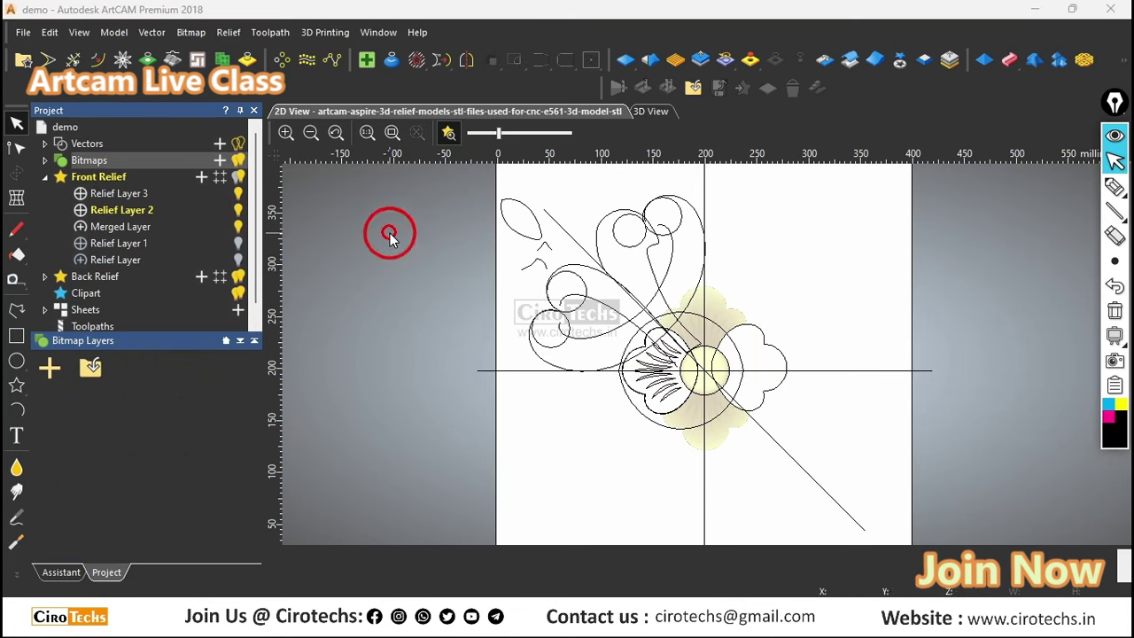
left_click(239, 249)
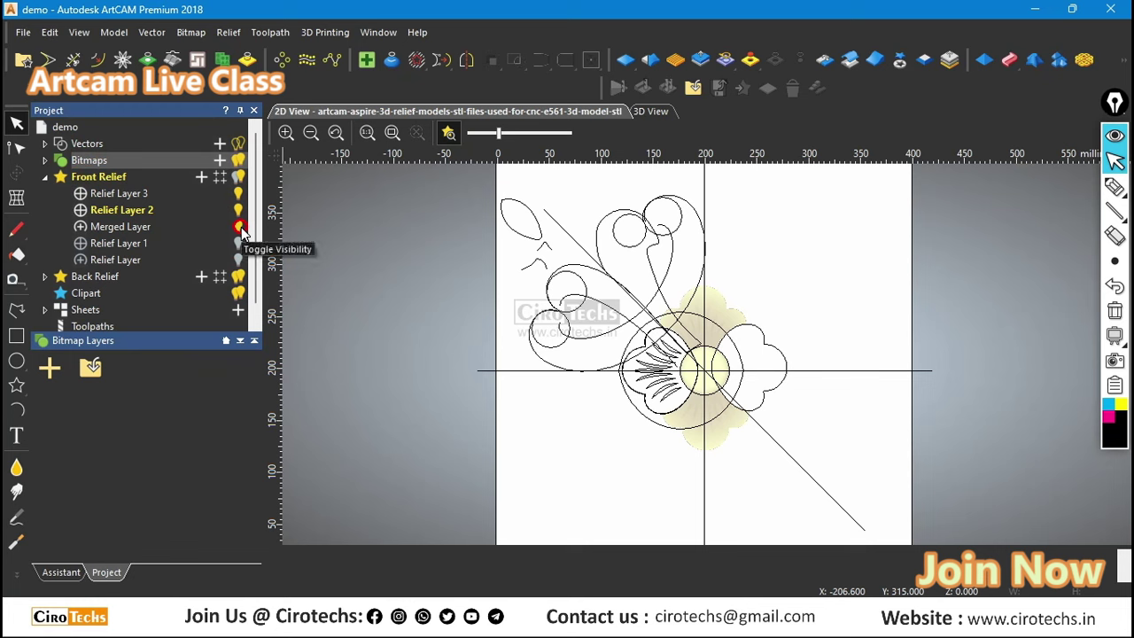
left_click(234, 232)
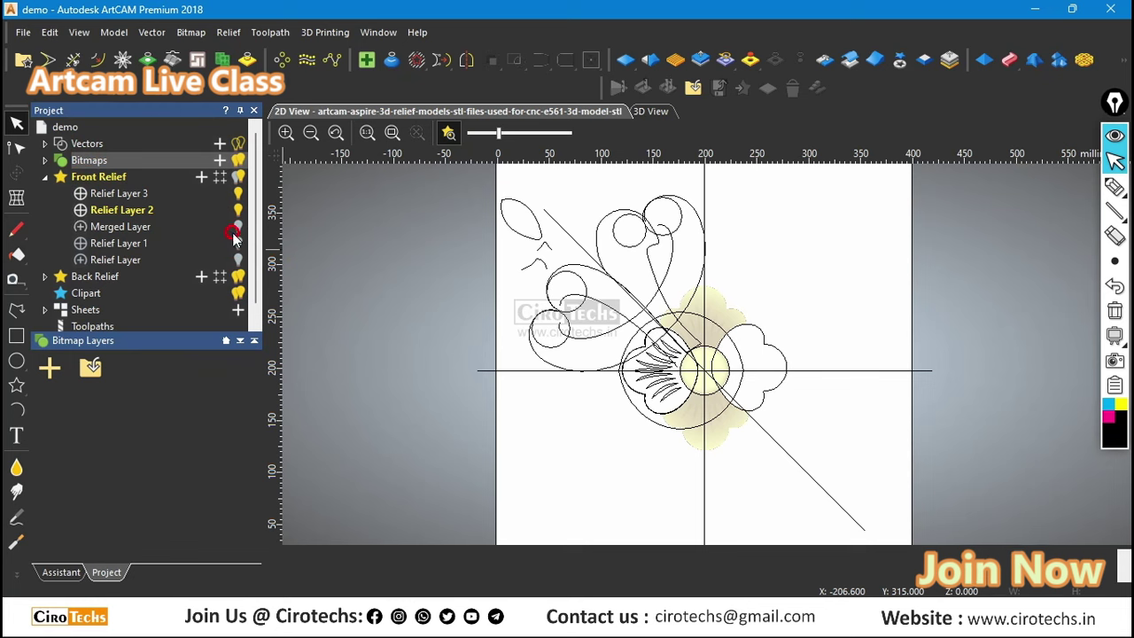
Step: Merge the visible front relief layers of the rosette into one layer and select the resulting layer
left_click(117, 193)
right_click(117, 193)
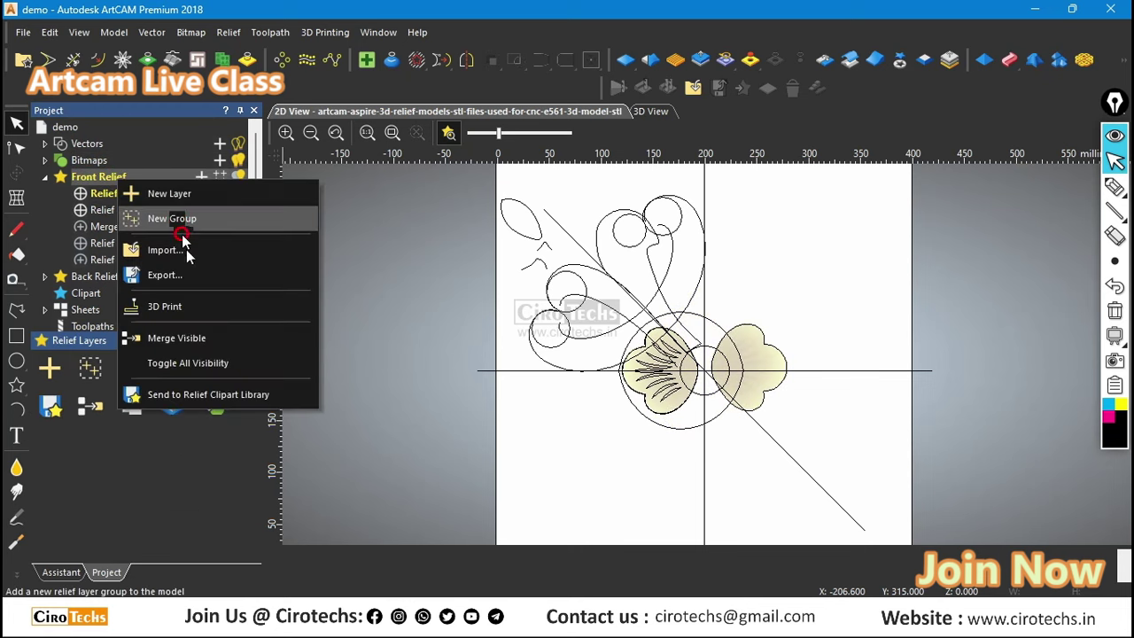
left_click(185, 338)
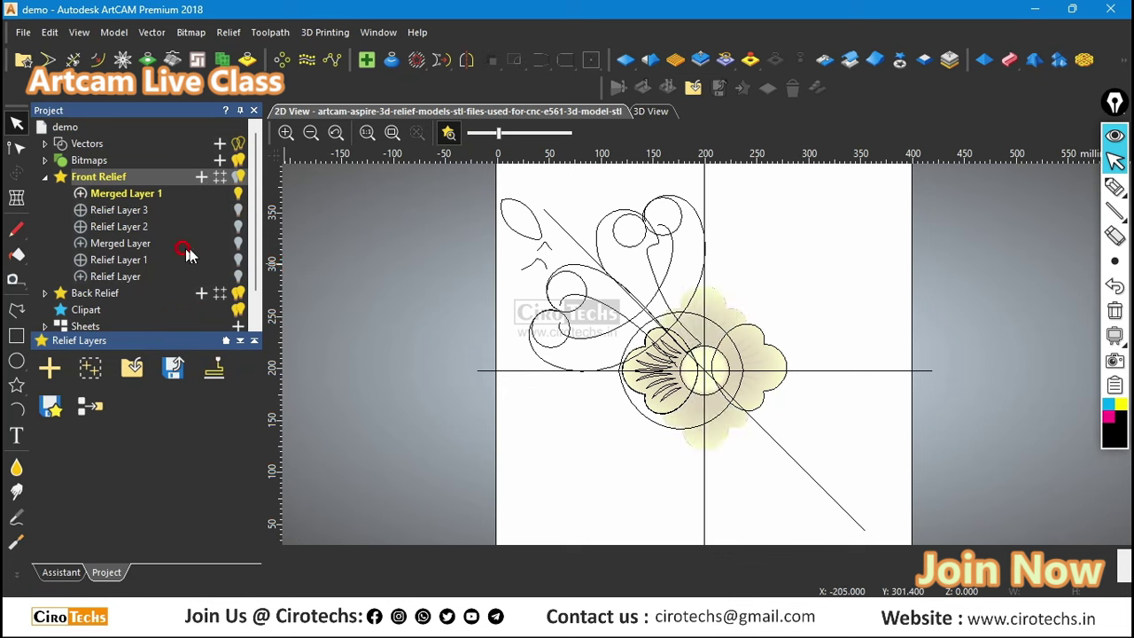
left_click(668, 351)
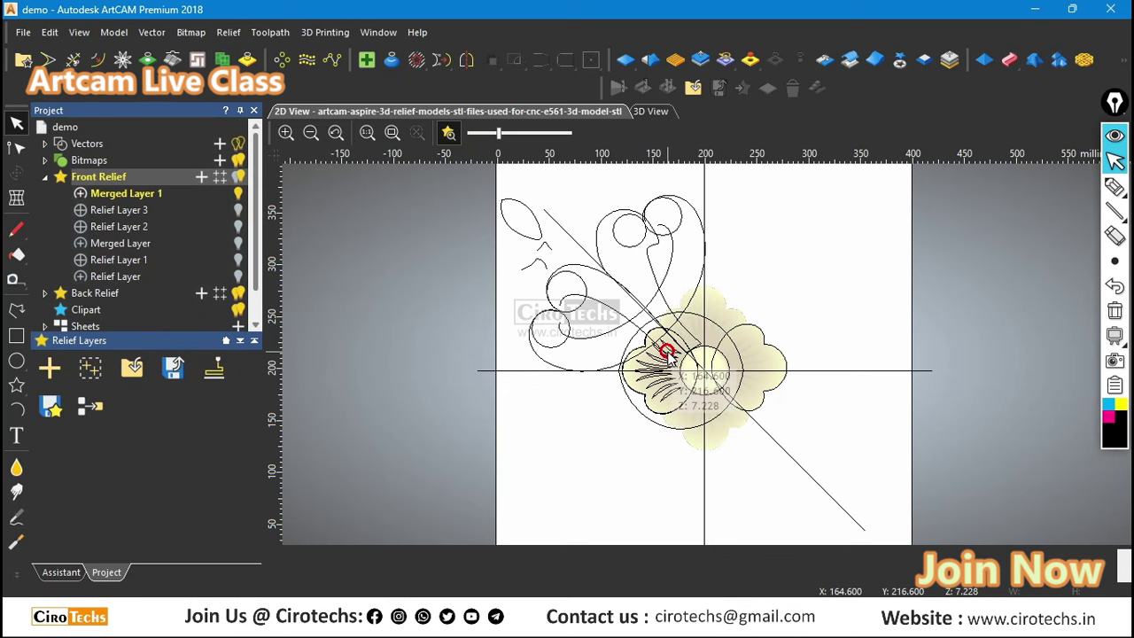
left_click(191, 257)
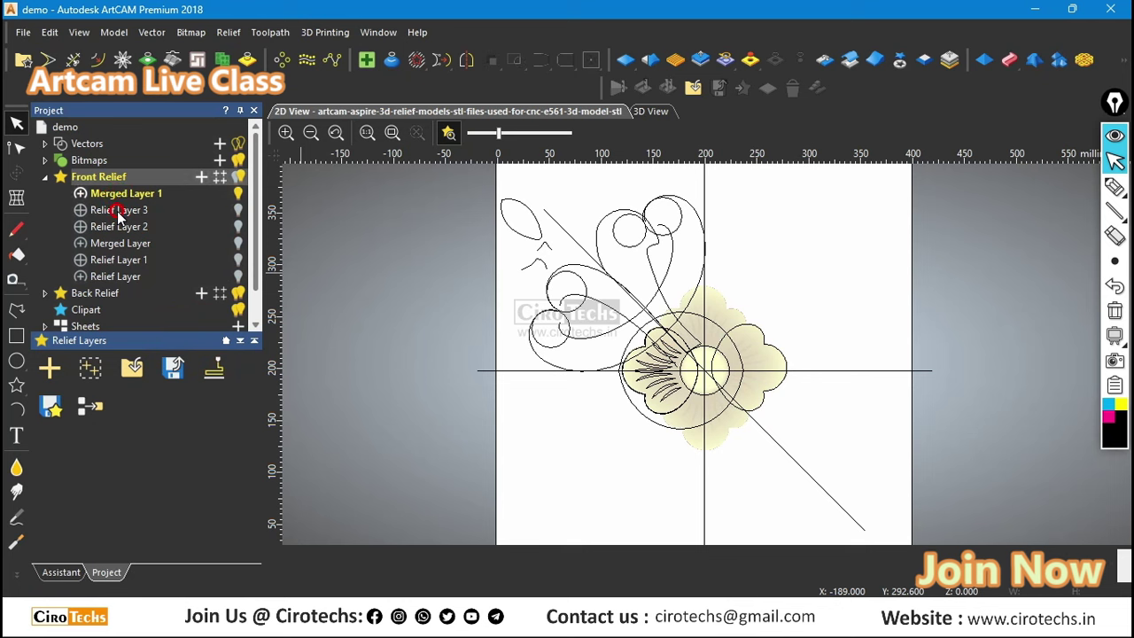
left_click_drag(118, 216, 118, 232)
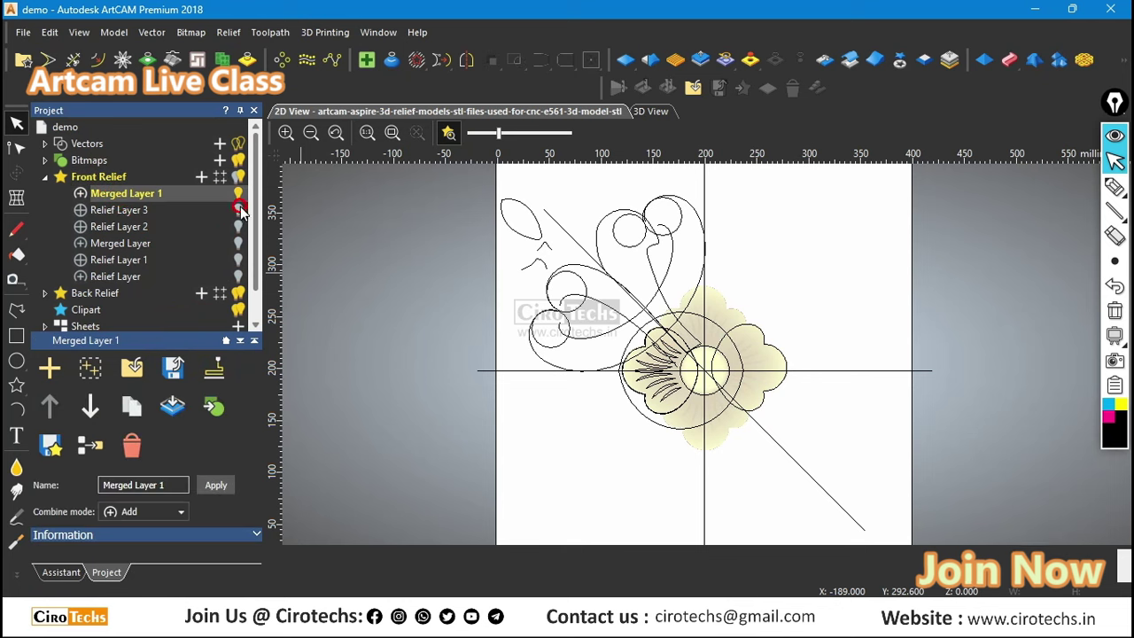
left_click(255, 169)
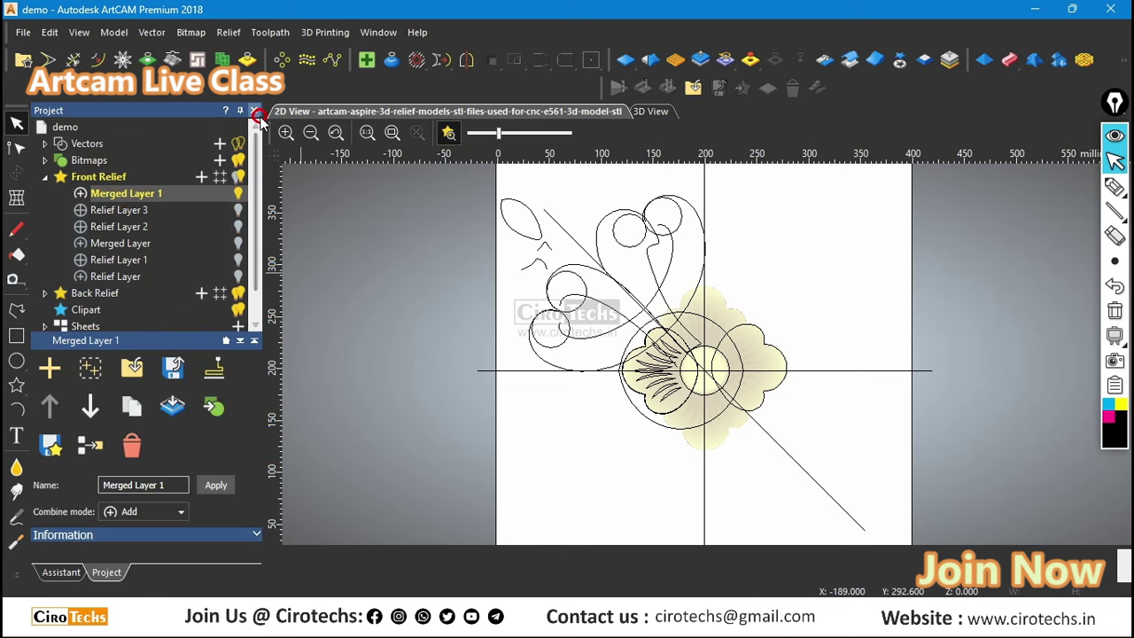
left_click(93, 259)
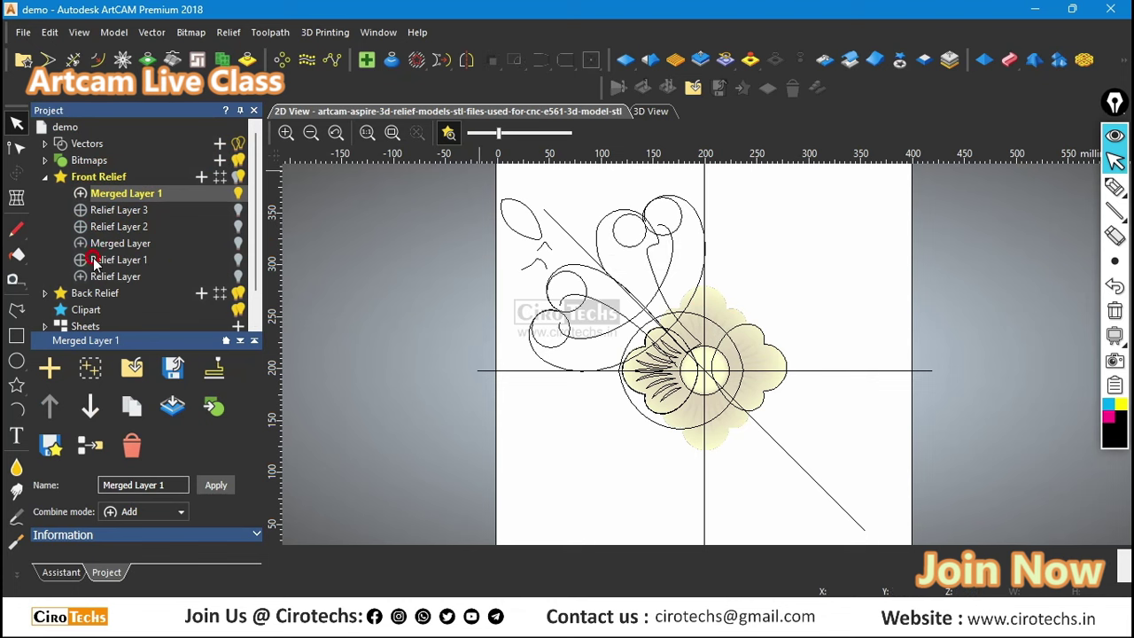
Step: Activate the Merged Layer and Merged Layer 1 in turn to examine the scroll and rosette reliefs in the 2D view
left_click(122, 243)
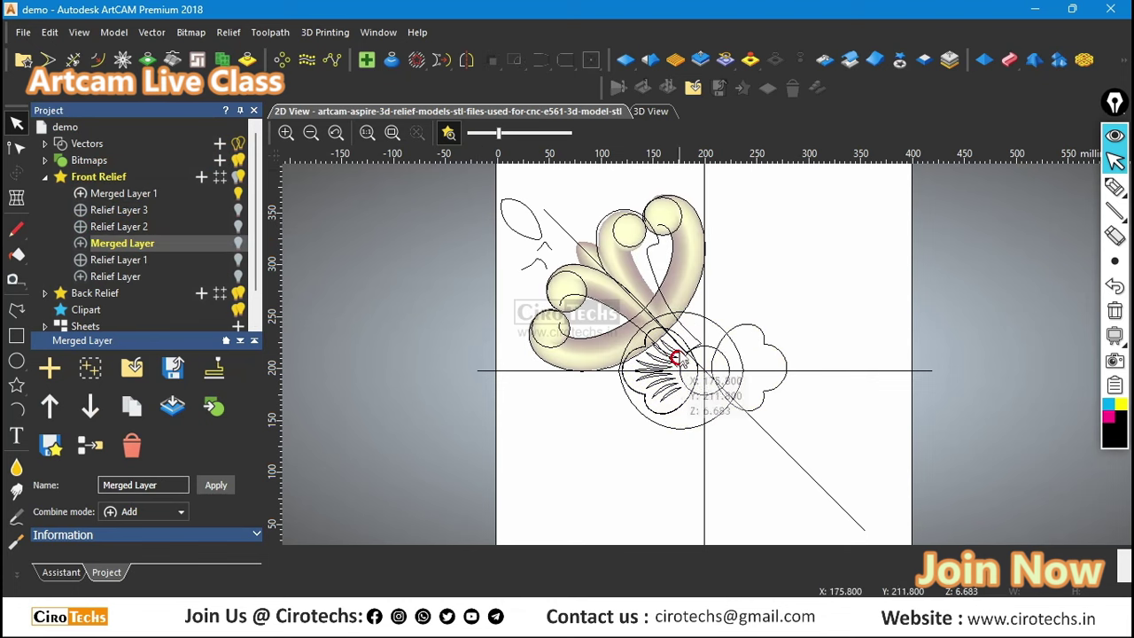
left_click(654, 331)
left_click(187, 234)
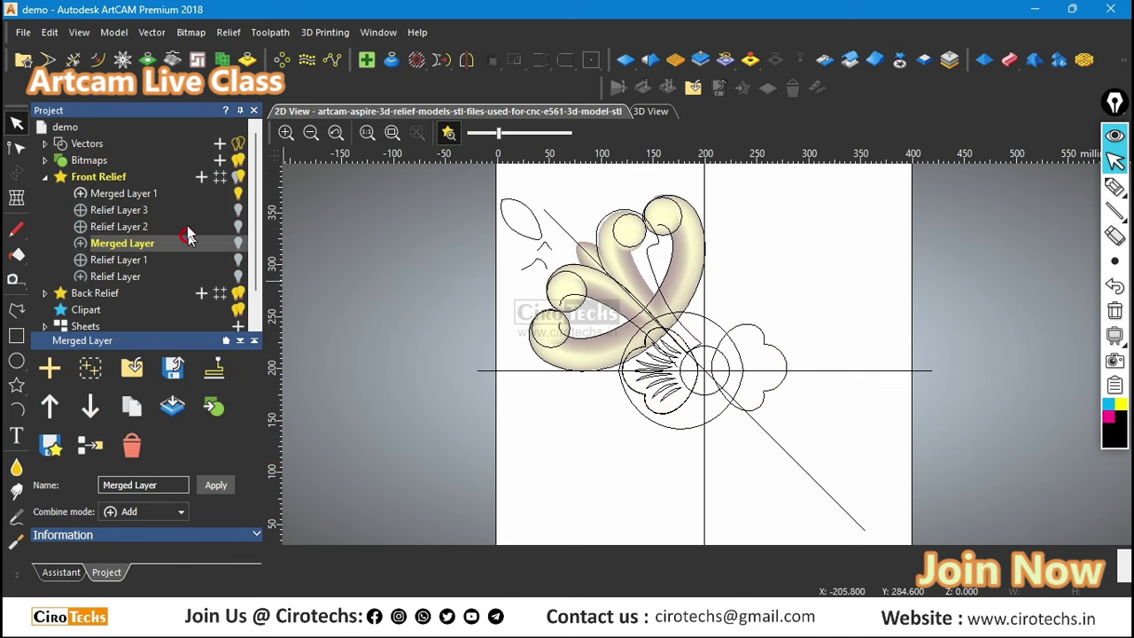
left_click(132, 193)
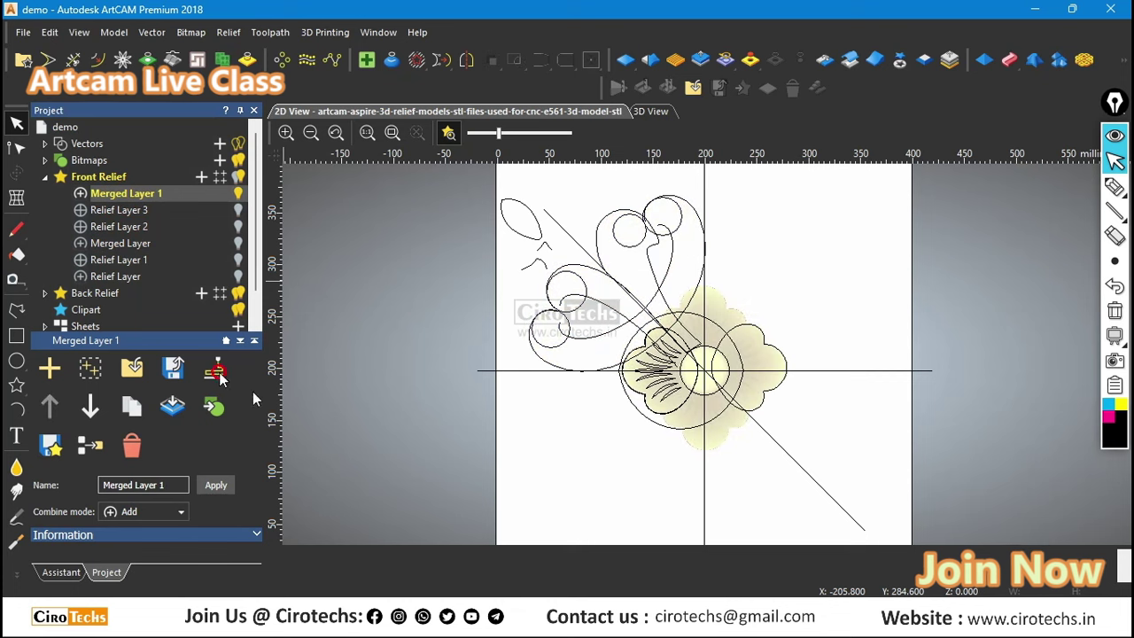
left_click(596, 314)
left_click(238, 228)
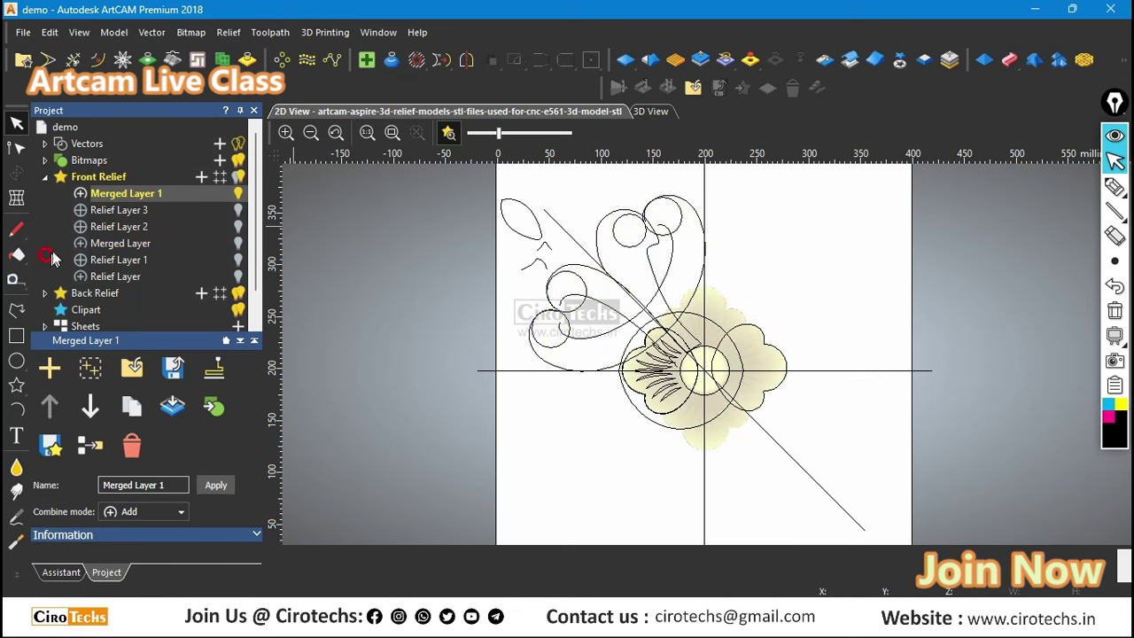
left_click(495, 395)
left_click(667, 372)
left_click(652, 154)
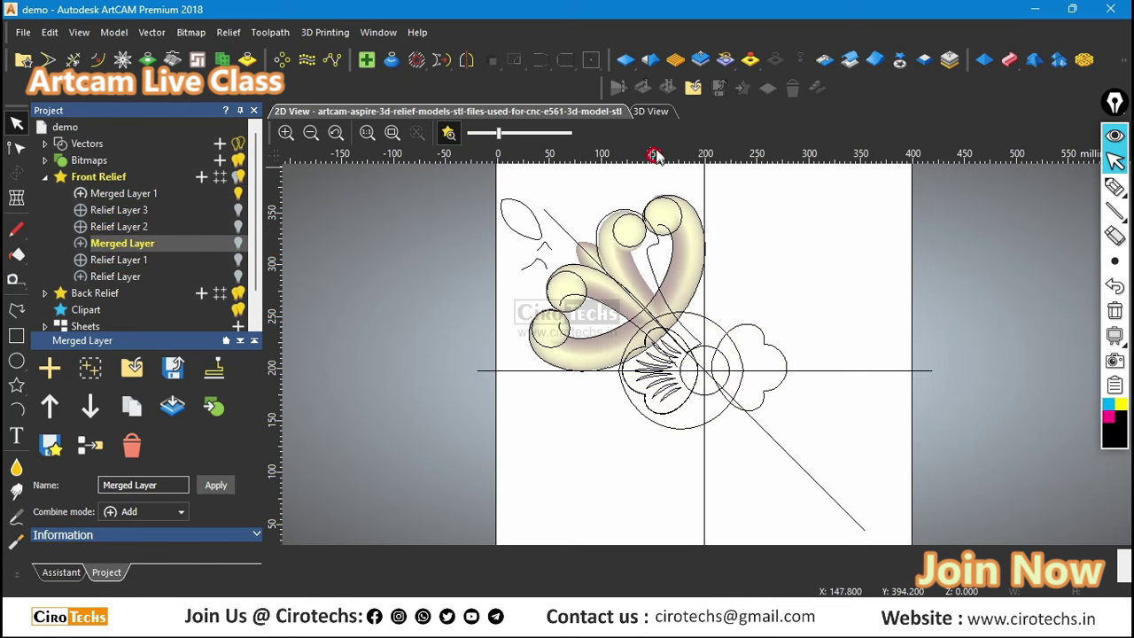
Step: Show the Merged Layer in the 3D view and set both merged front relief layers to the Merge High combine mode
left_click(650, 115)
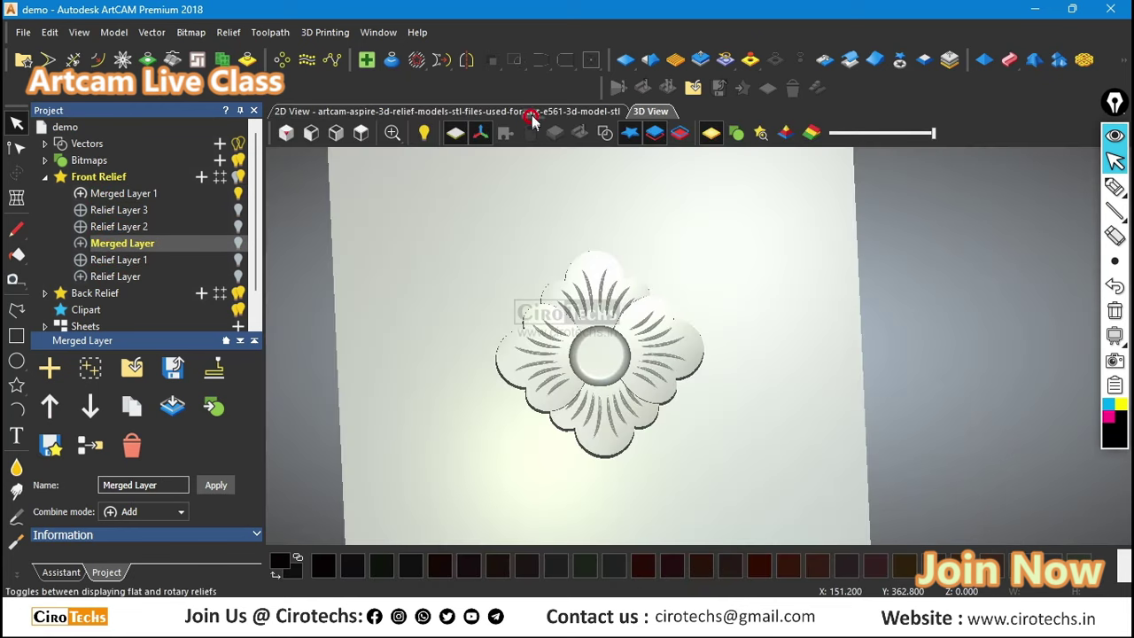
left_click(193, 277)
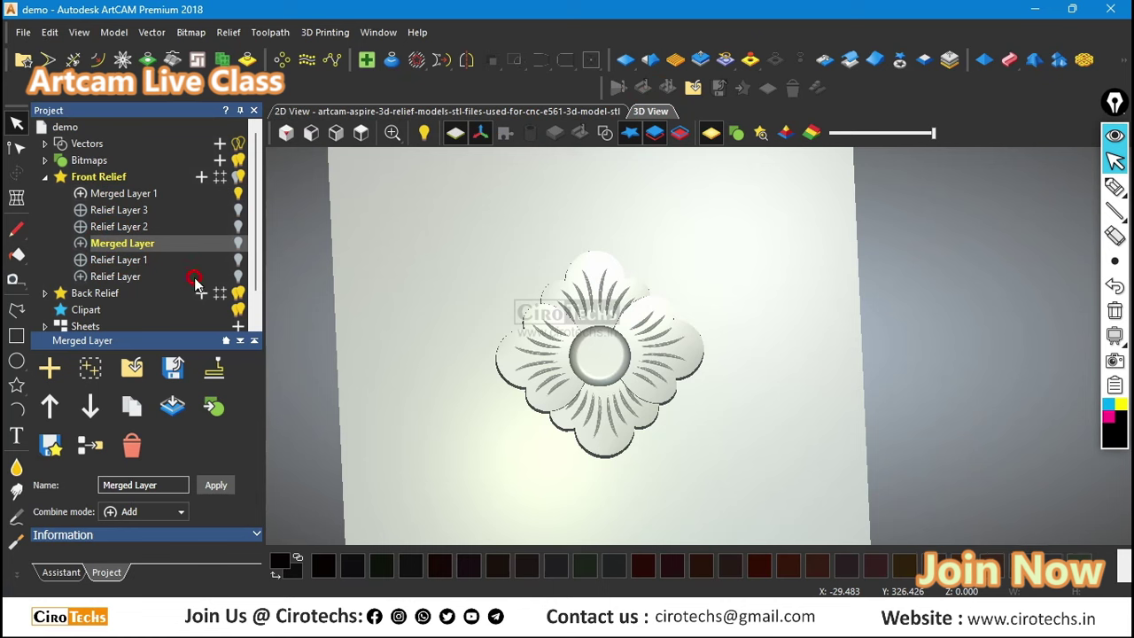
left_click(238, 242)
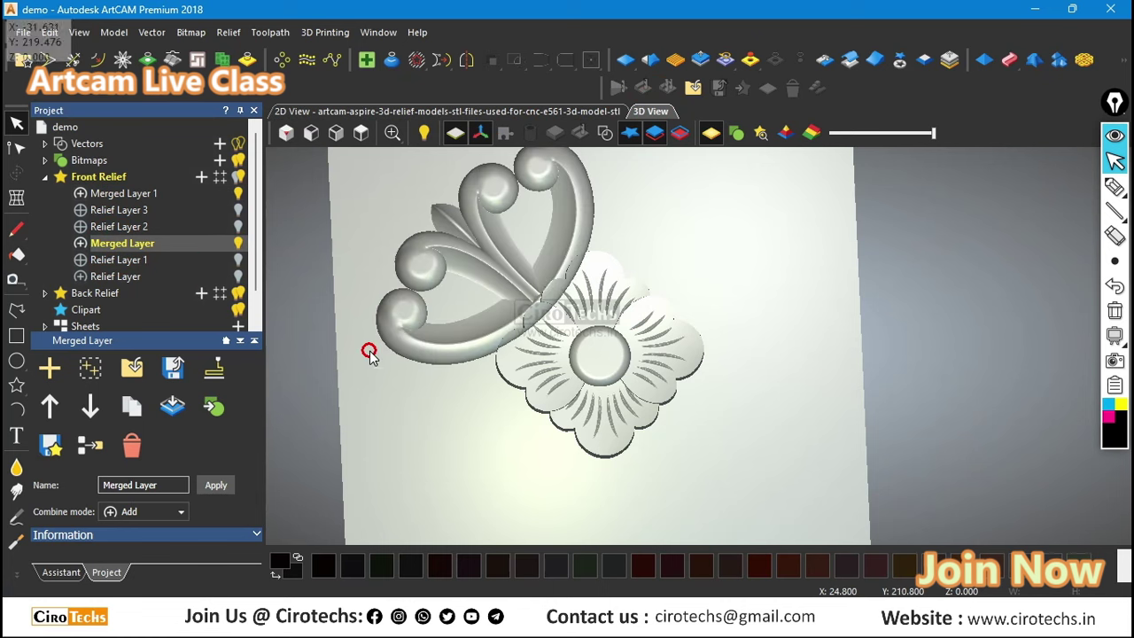
left_click(81, 244)
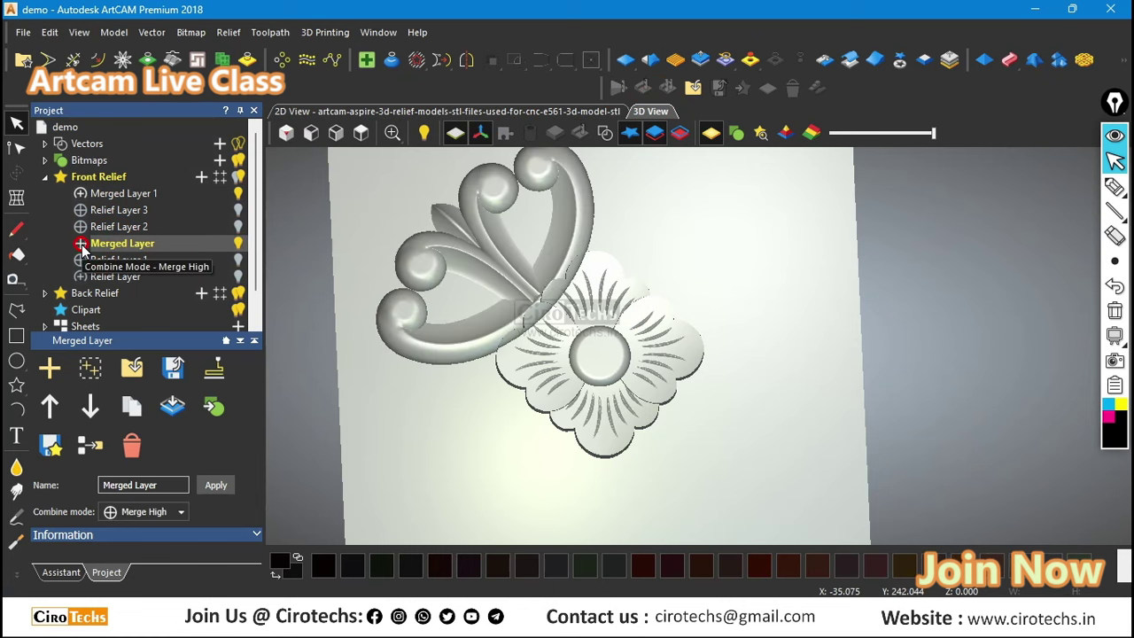
left_click(420, 381)
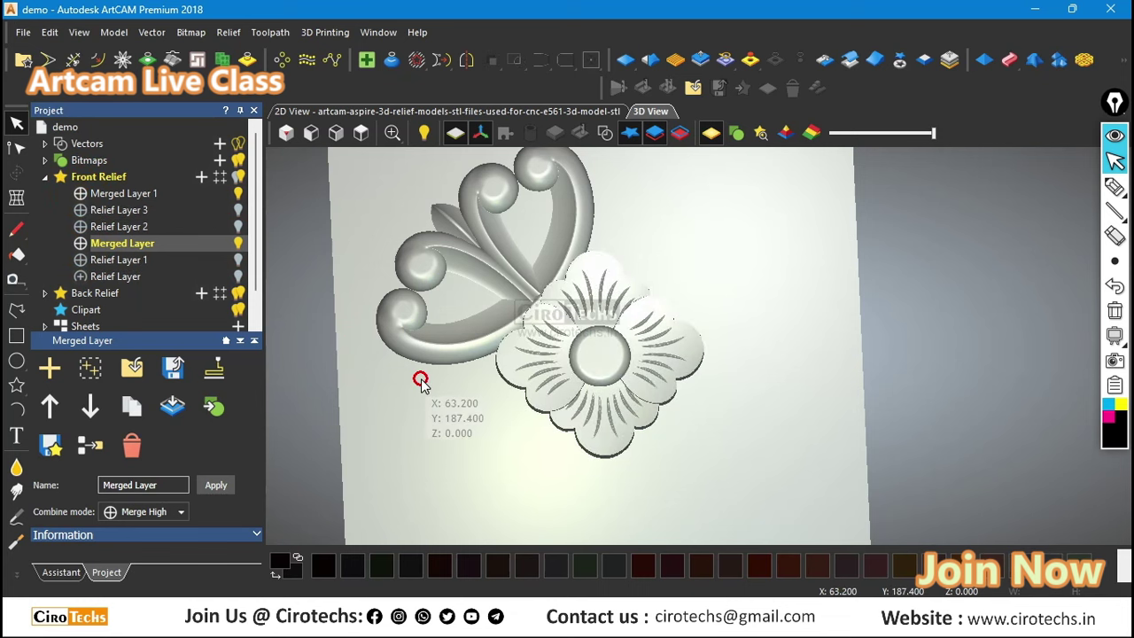
left_click(201, 257)
left_click(561, 360)
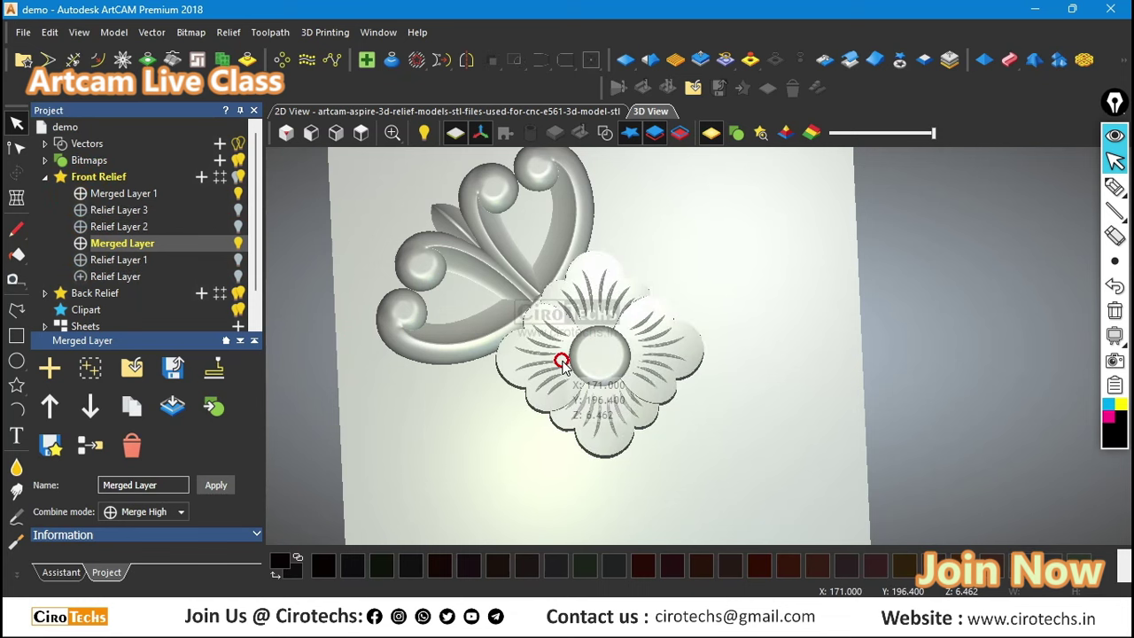
Step: Convert the scroll relief on the Merged Layer into relief clipart and close the Transform settings
left_click(899, 61)
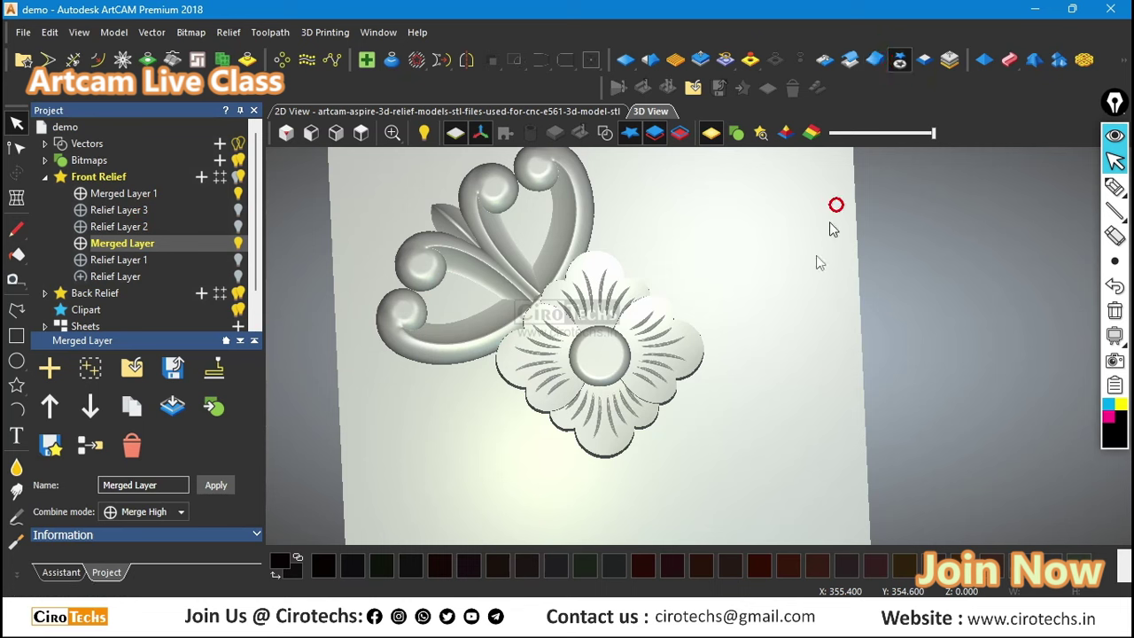
left_click(802, 277)
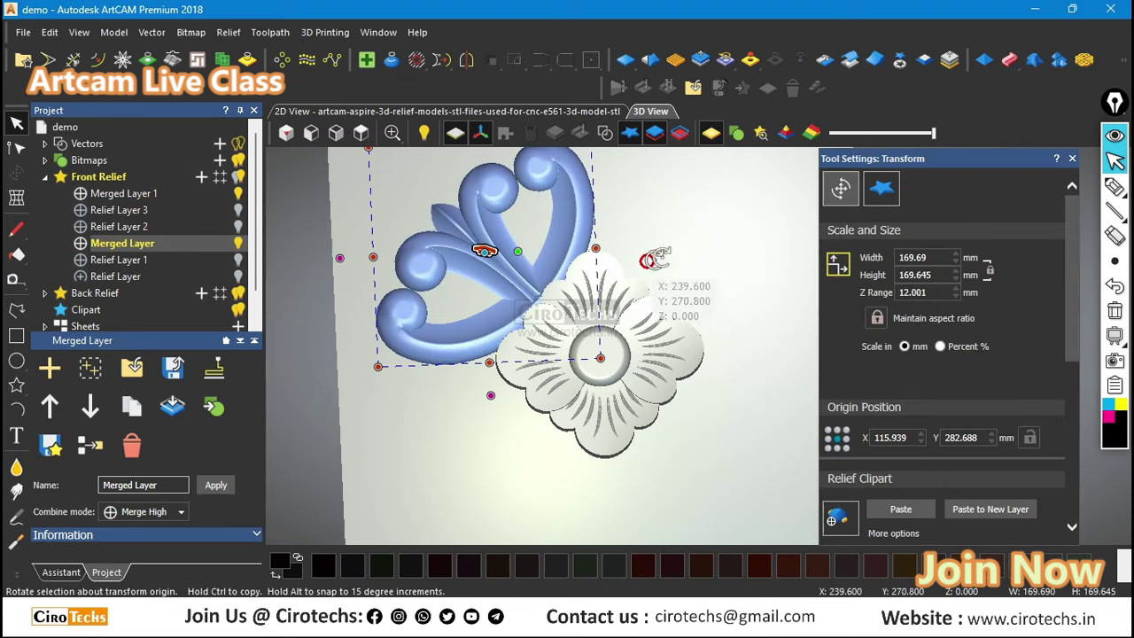
left_click(693, 252)
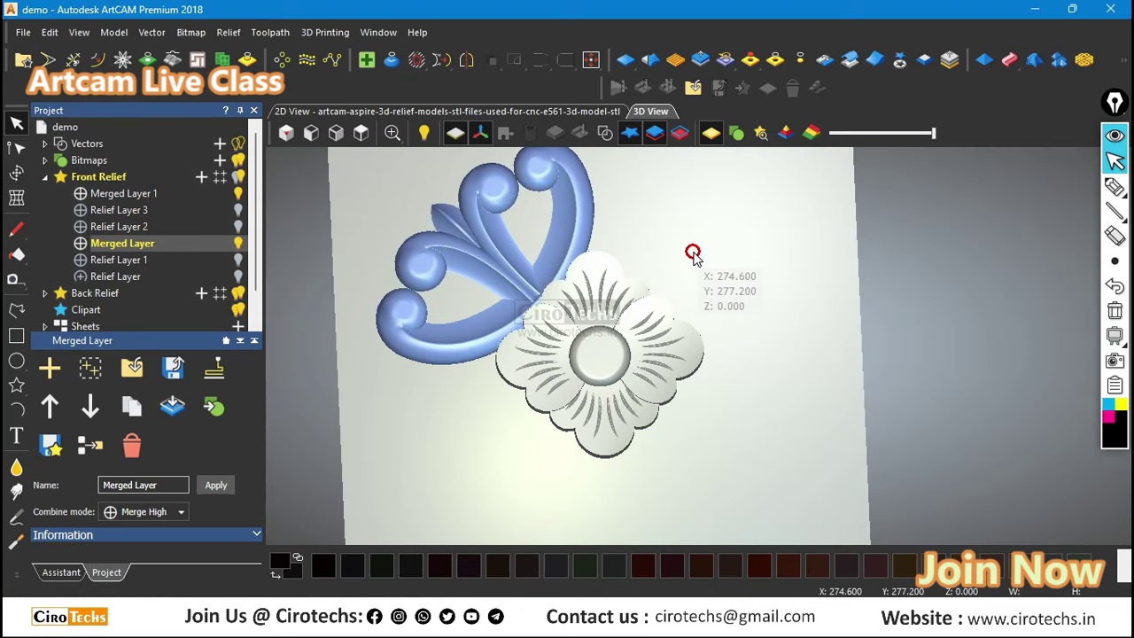
Step: Activate Merged Layer 1 and convert its whole rosette into relief clipart, undoing the partial first conversion
left_click(141, 195)
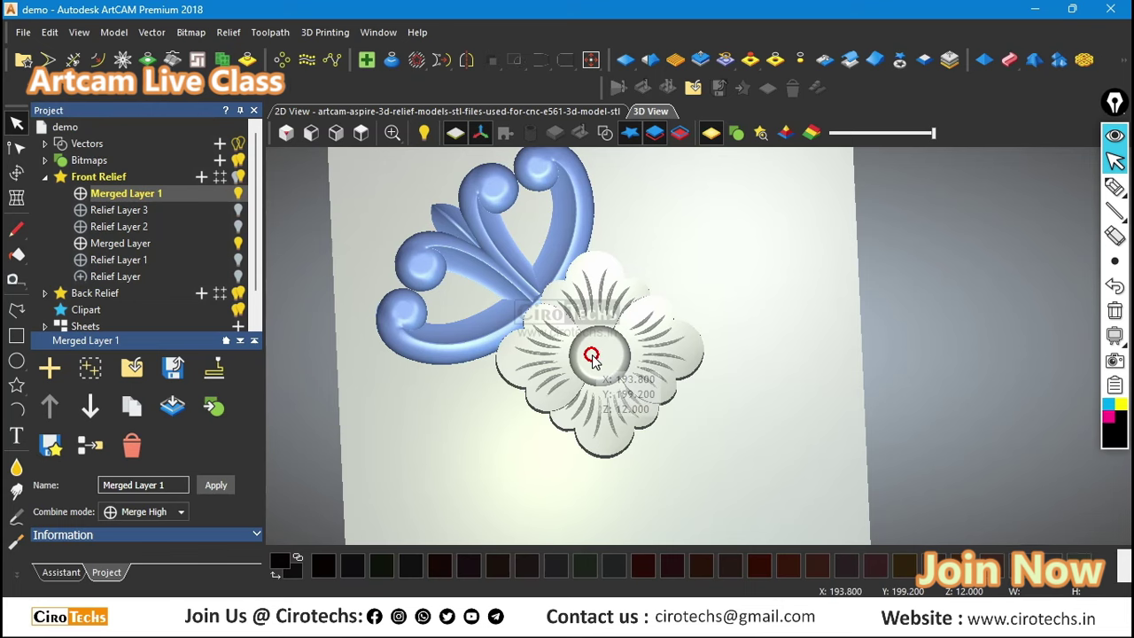
left_click(899, 59)
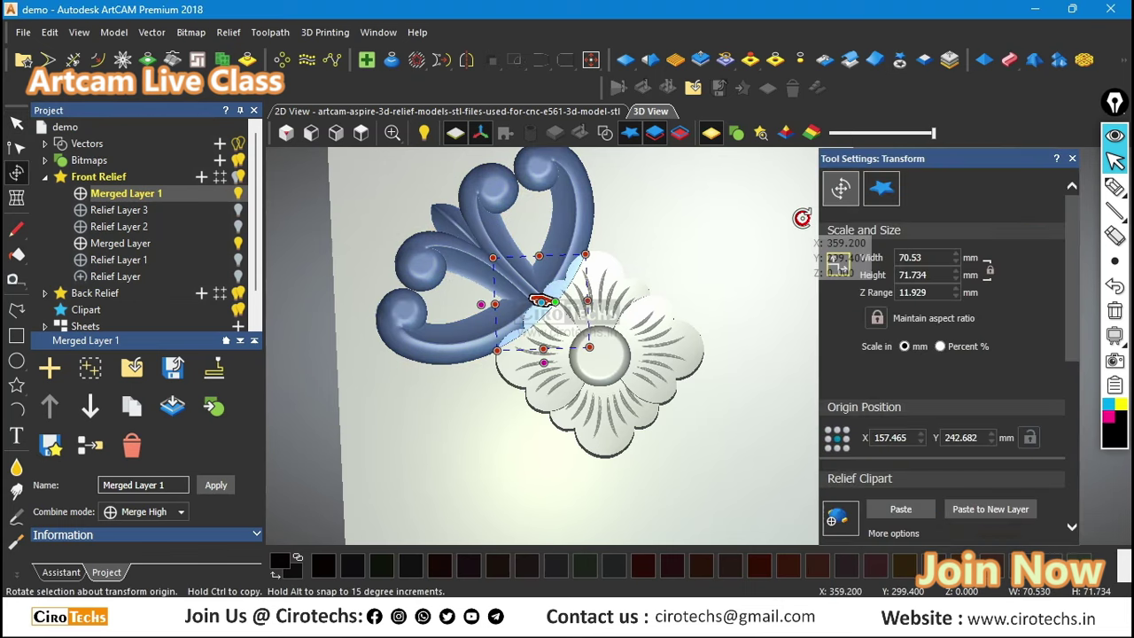
key("ctrl+z")
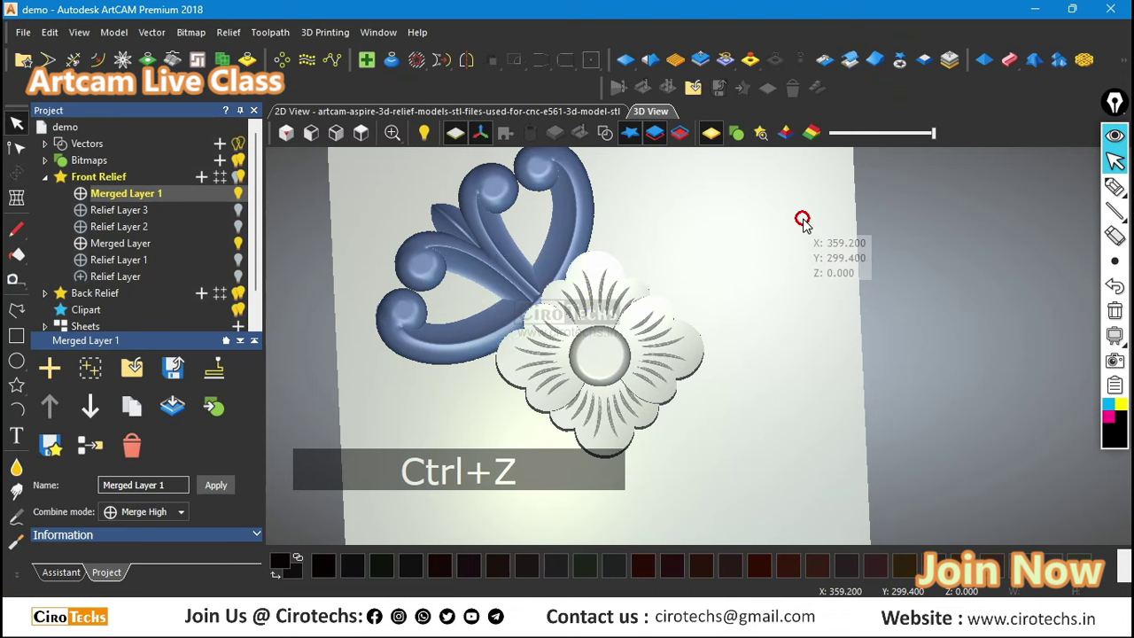
left_click(796, 223)
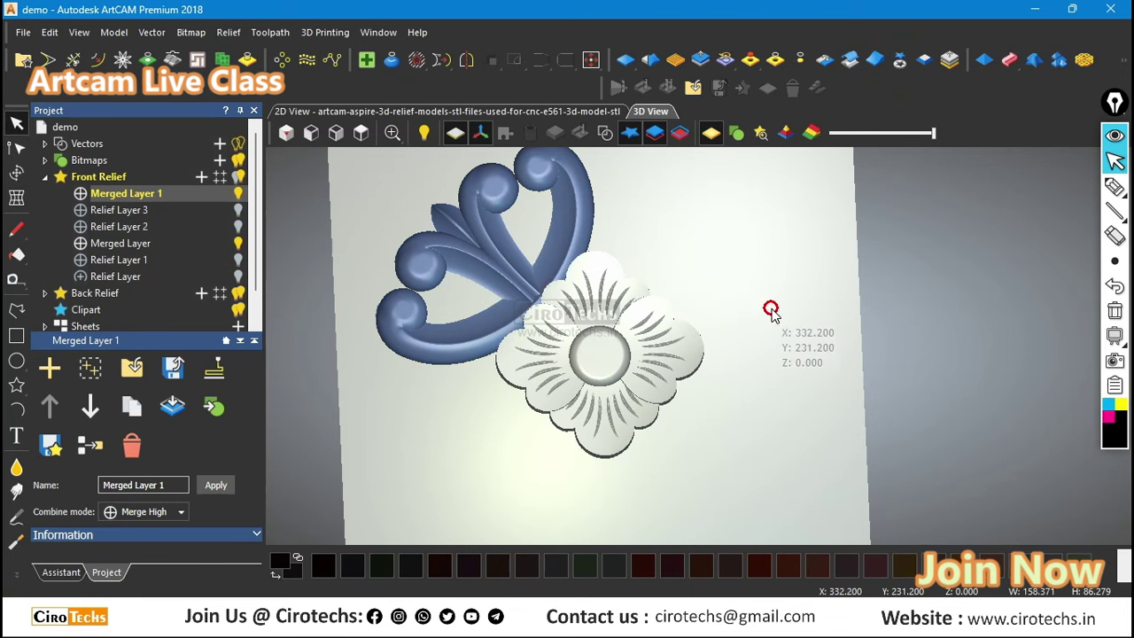
left_click(897, 62)
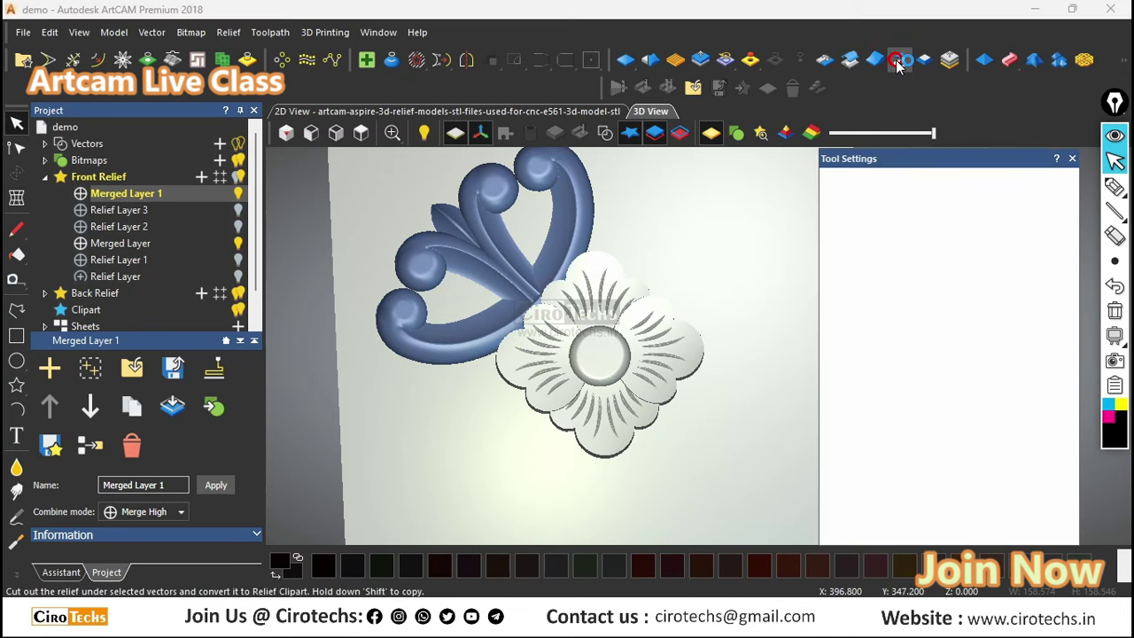
left_click(747, 226)
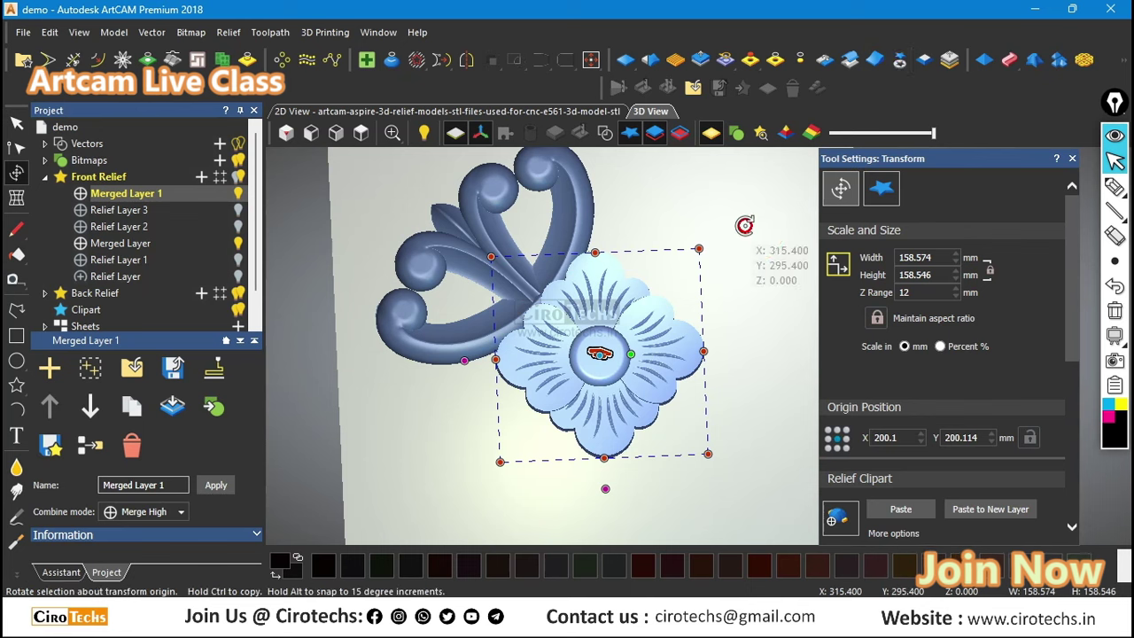
Step: Delete the stray leaf vector near the page's upper-left corner in the 2D view
left_click(446, 112)
scroll(714, 354, "up", 2)
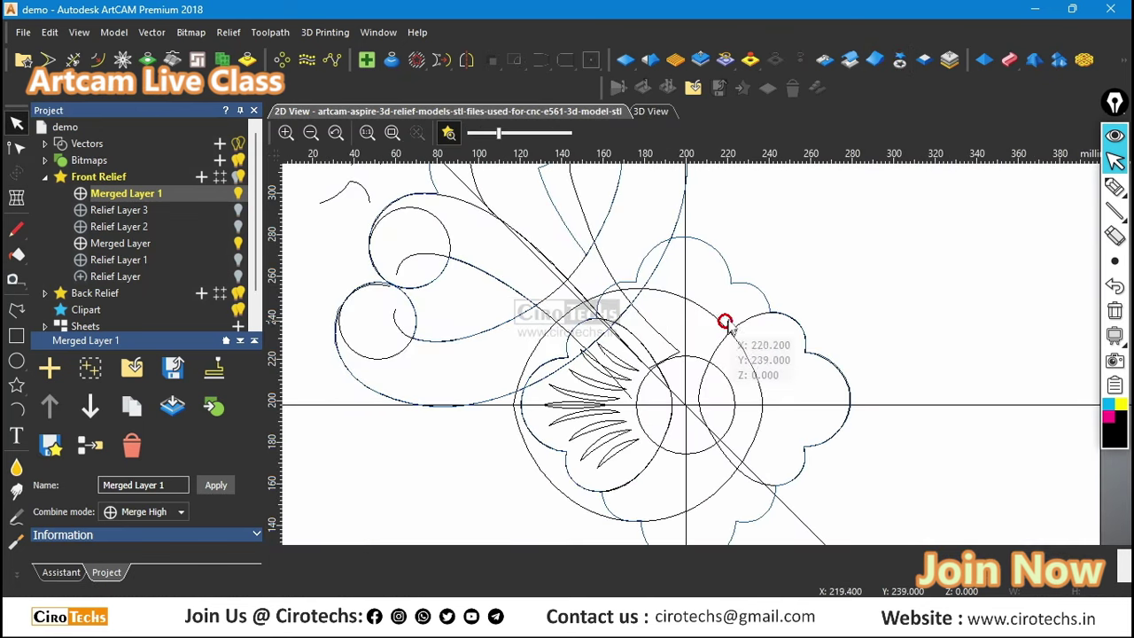
scroll(739, 285, "down", 4)
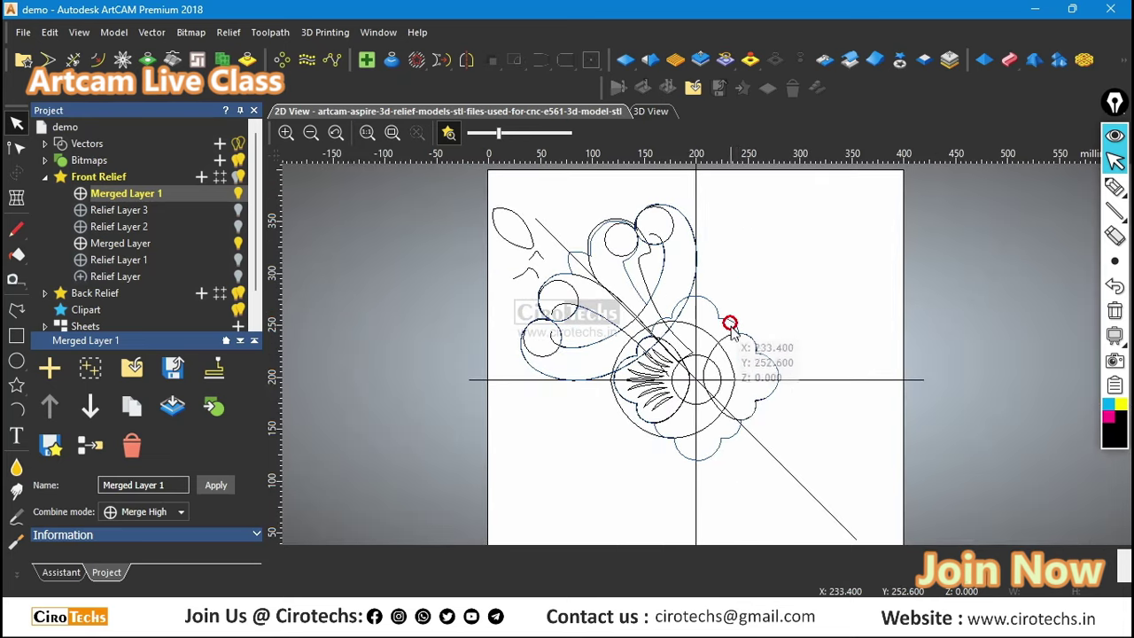
scroll(709, 405, "down", 1)
scroll(774, 405, "up", 3)
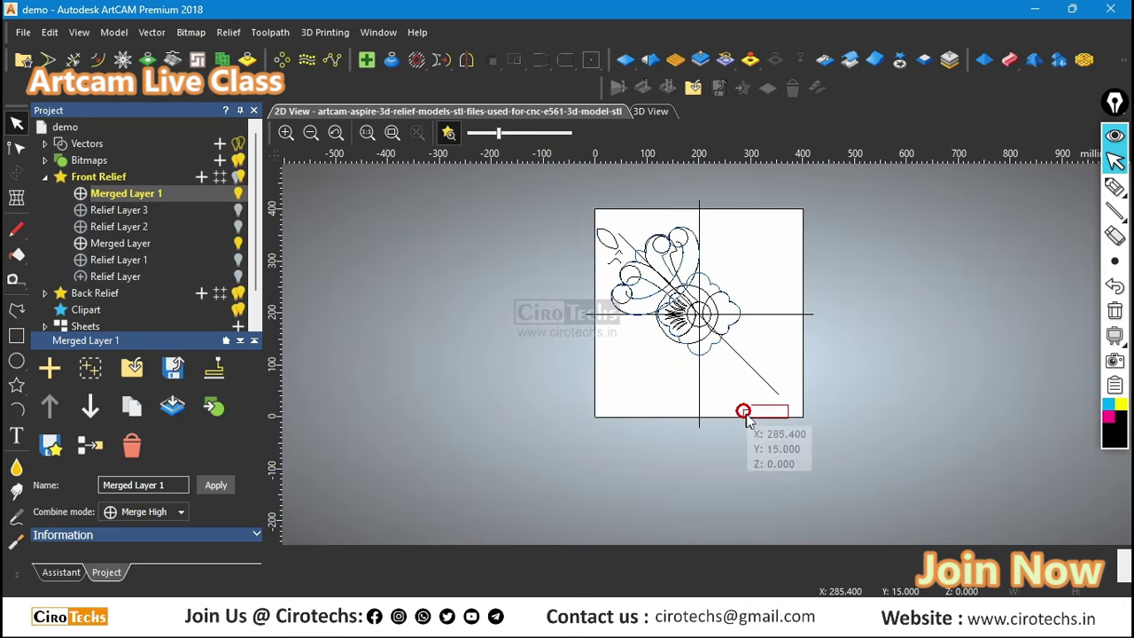
left_click(604, 228)
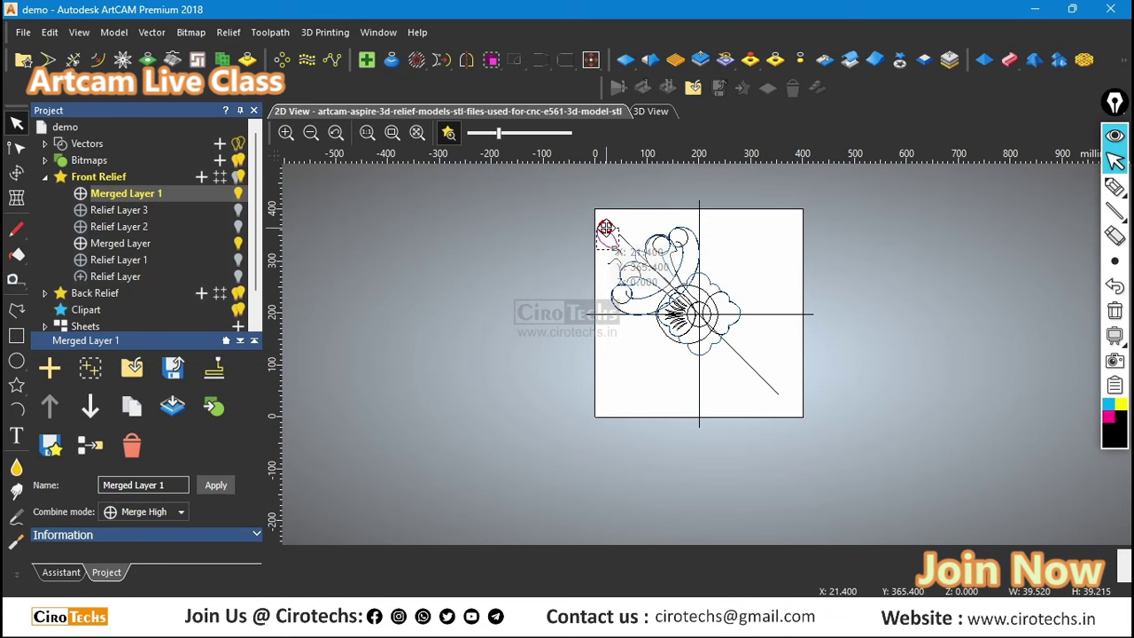
Step: Select all remaining vectors together, centre them on the page, and clear the selection
left_click_drag(501, 172, 893, 480)
key("F9")
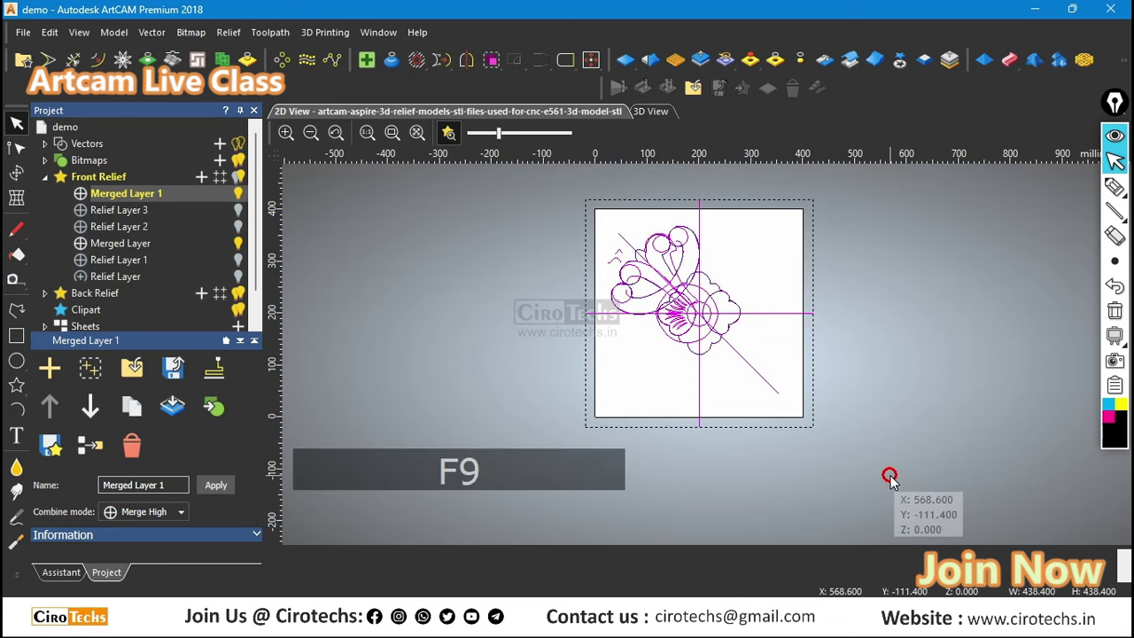
scroll(729, 233, "up", 2)
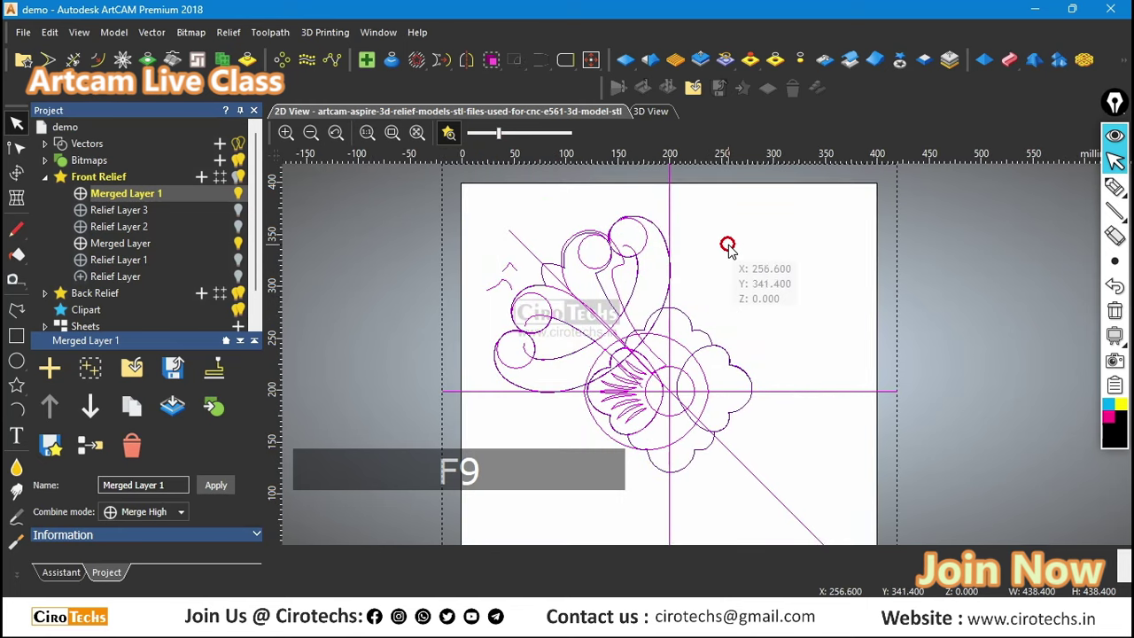
left_click(726, 246)
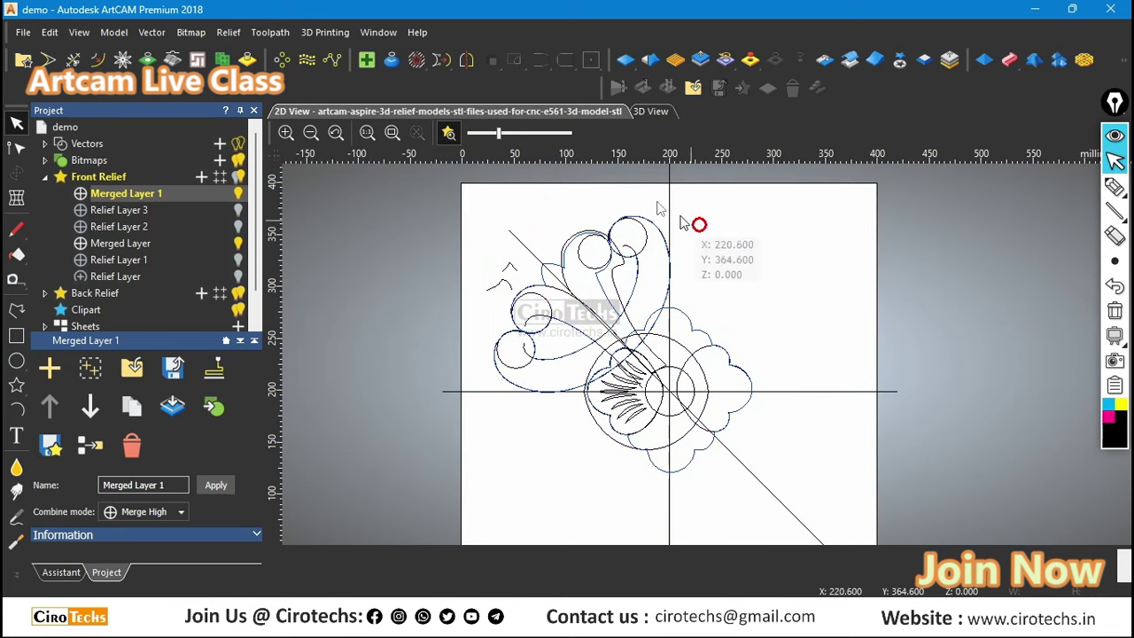
Step: Select the rosette clipart in the 3D view and turn it back into plain relief on Merged Layer 1
left_click(651, 111)
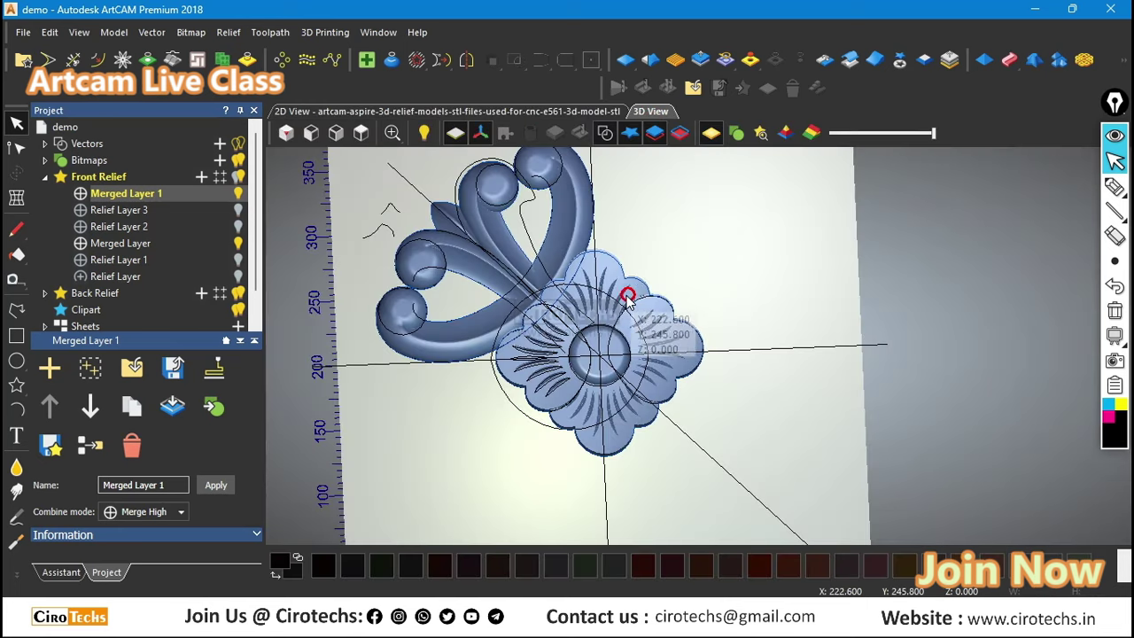
left_click(598, 291)
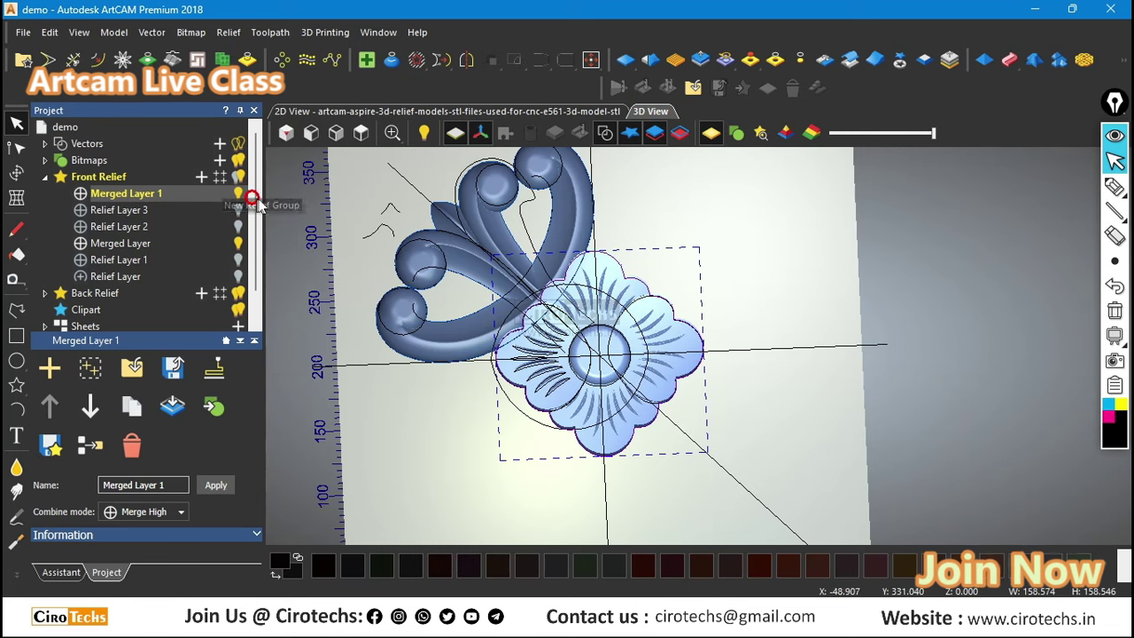
left_click(815, 111)
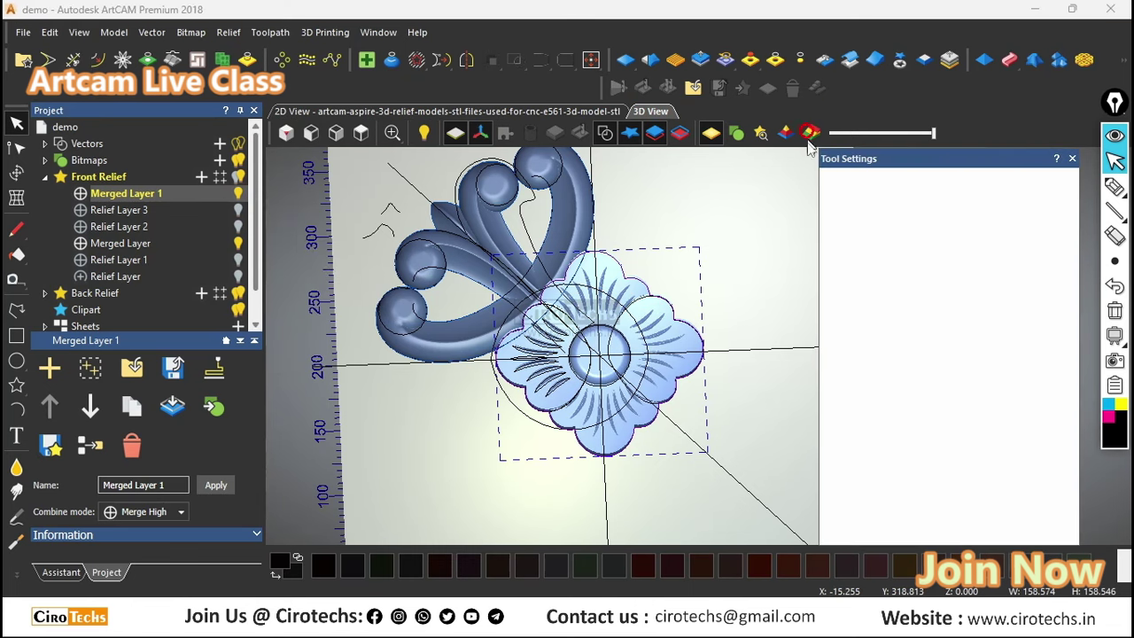
left_click(809, 132)
scroll(890, 526, "down", 6)
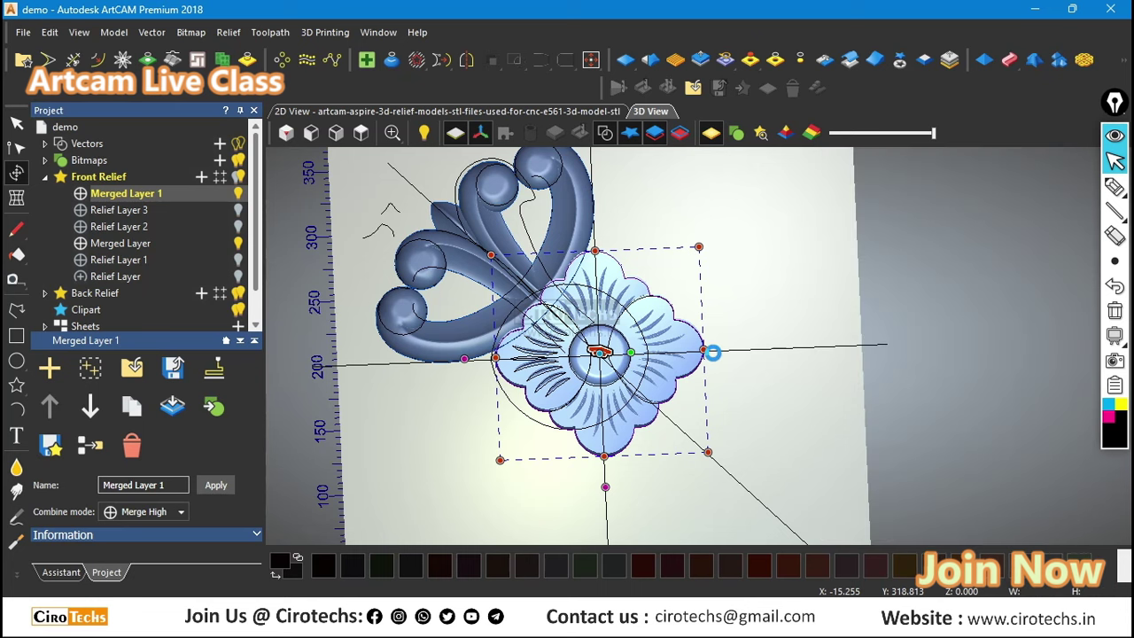
left_click(726, 256)
scroll(725, 256, "down", 2)
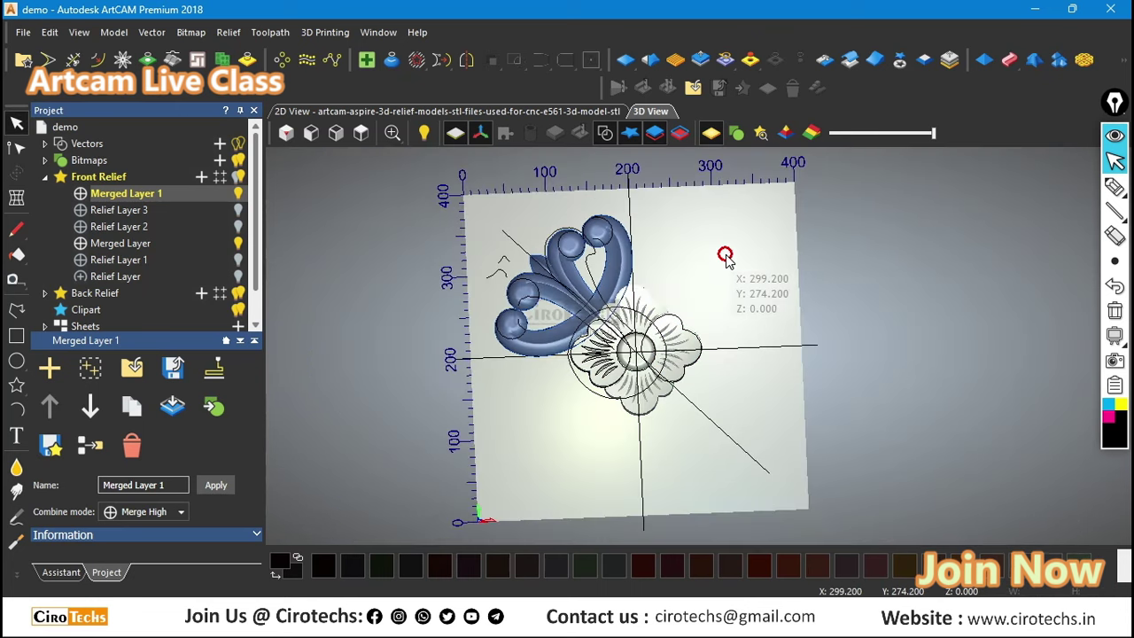
scroll(607, 263, "up", 2)
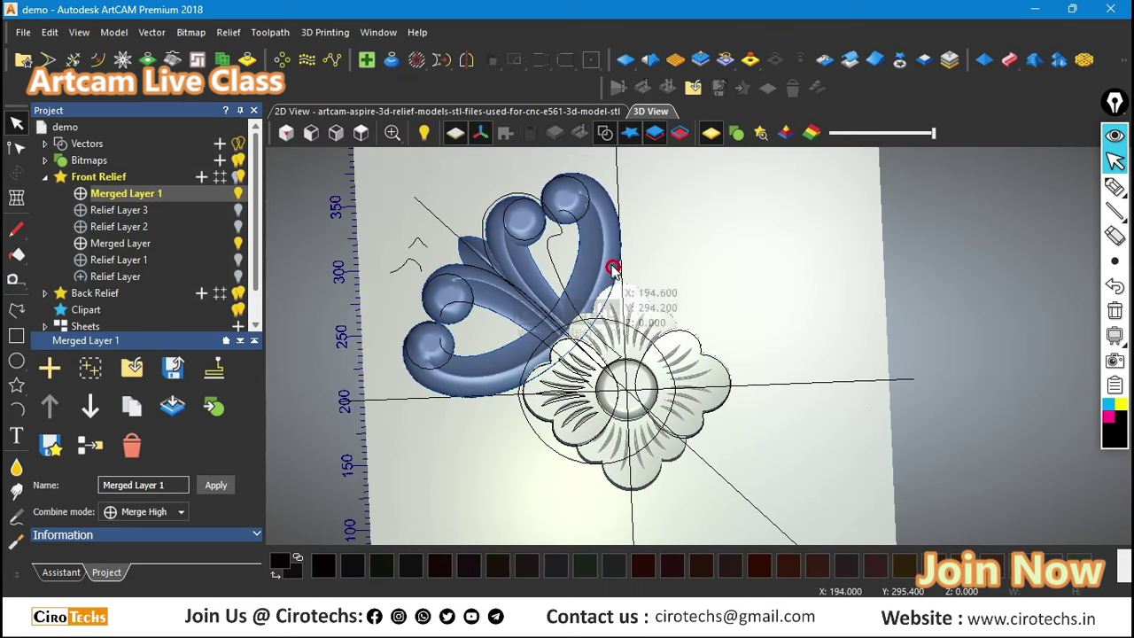
Step: Activate Merged Layer, select its scroll clipart in the top-down 3D view, and undo a trial move of it
left_click(137, 244)
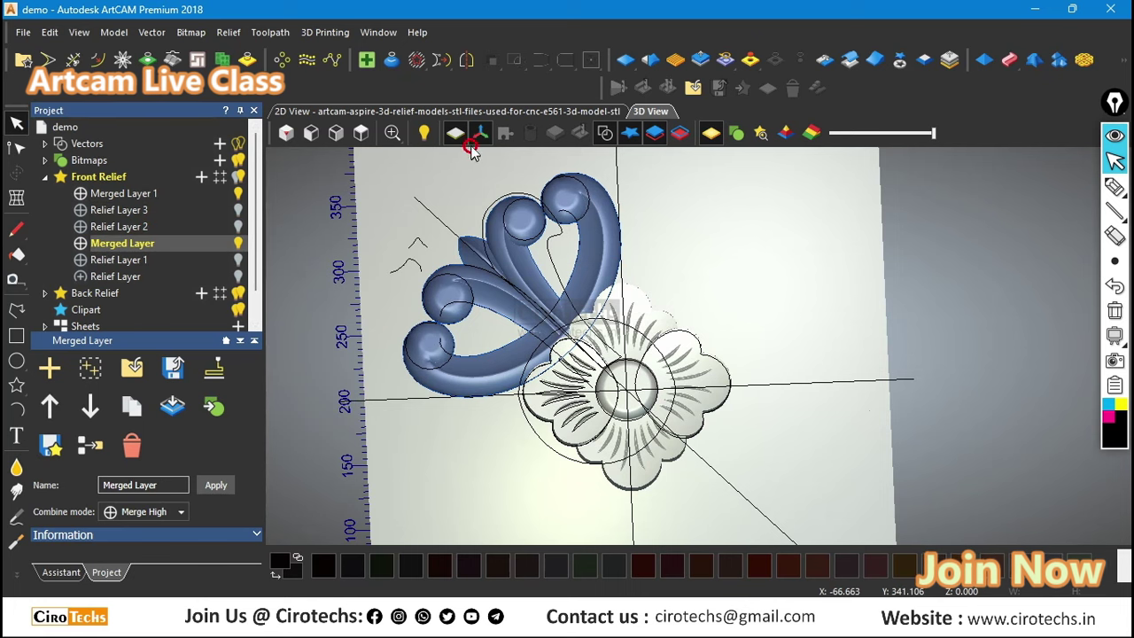
left_click(338, 133)
left_click(362, 134)
left_click(686, 246)
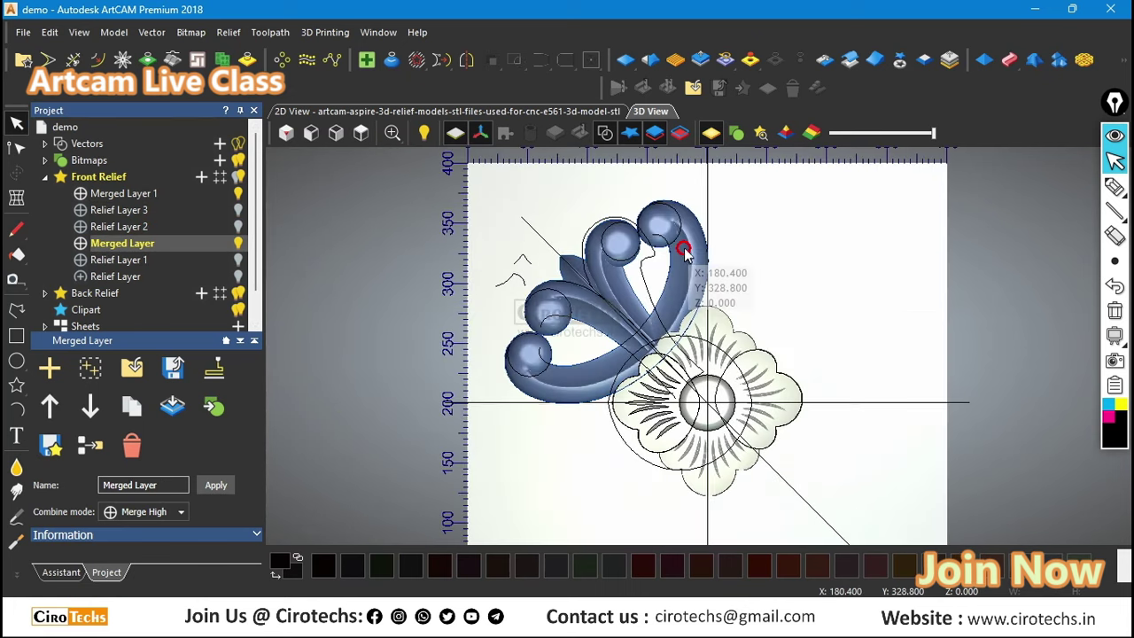
left_click(688, 249)
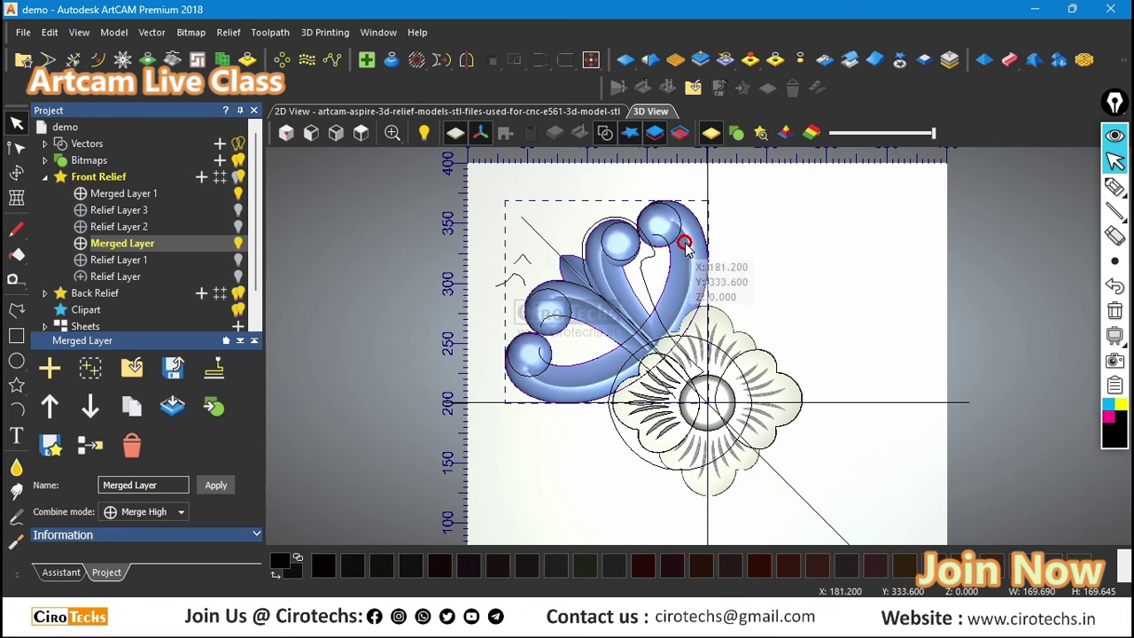
left_click_drag(611, 218, 487, 181)
key("ctrl+z")
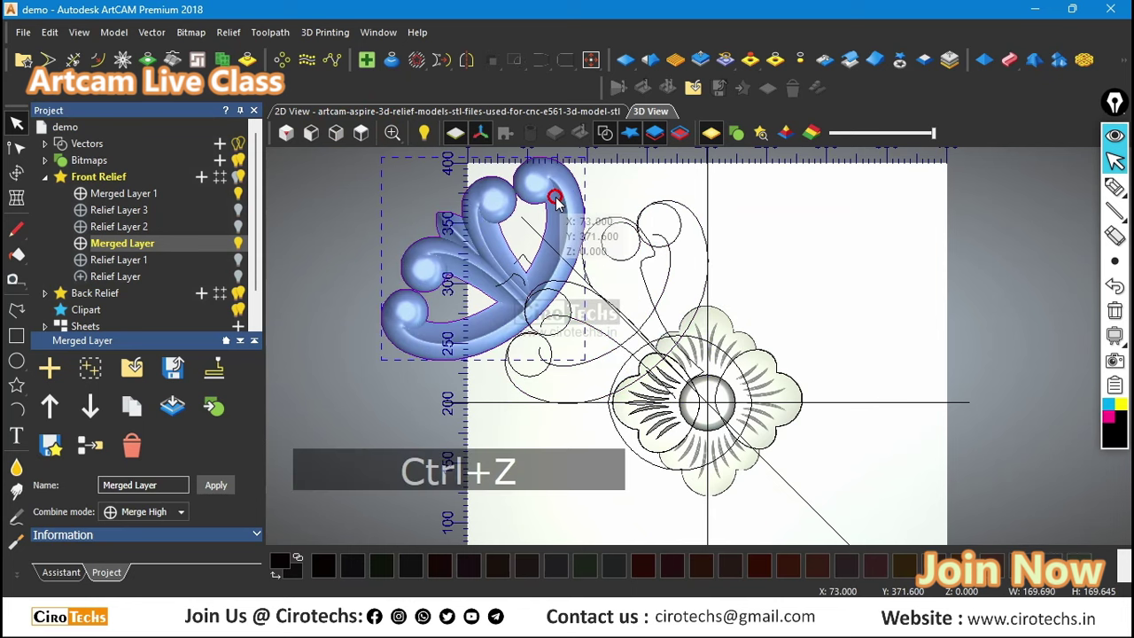
Step: Mirror a copy of the scroll clipart across the vertical centre line, using that line as the mirror axis
left_click(467, 59)
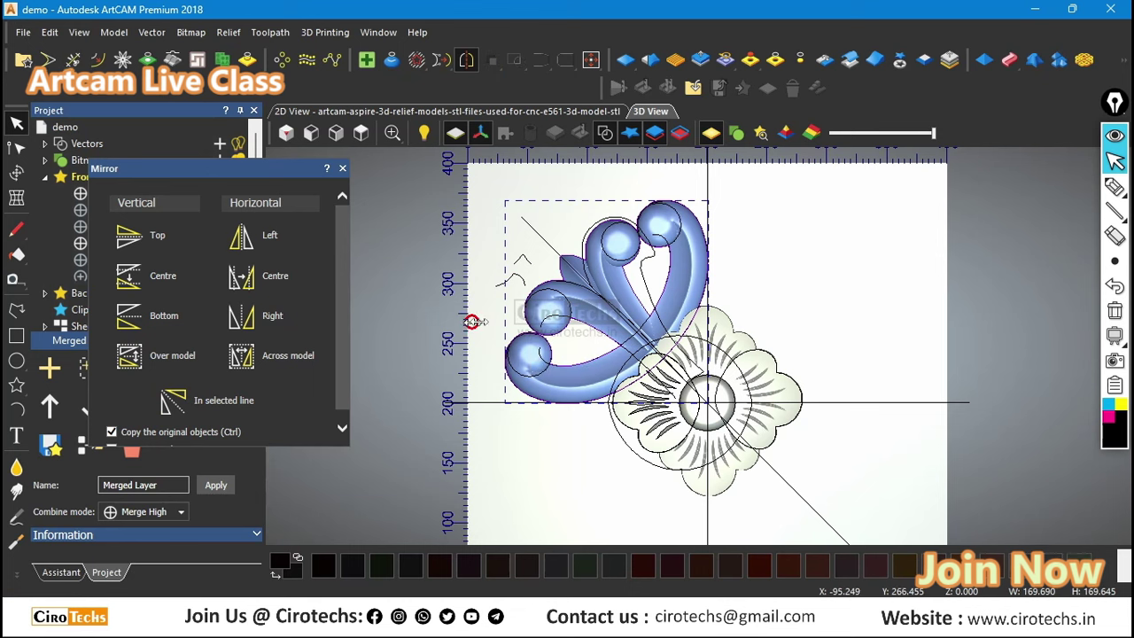
scroll(557, 288, "down", 1)
left_click(835, 237)
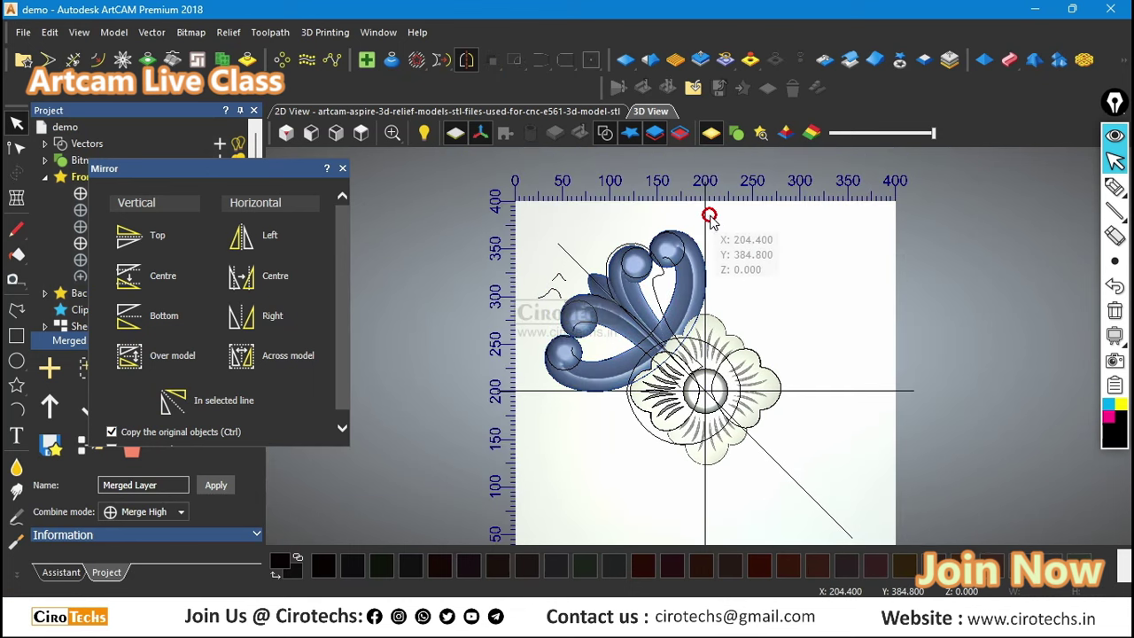
left_click(678, 284)
left_click(288, 356)
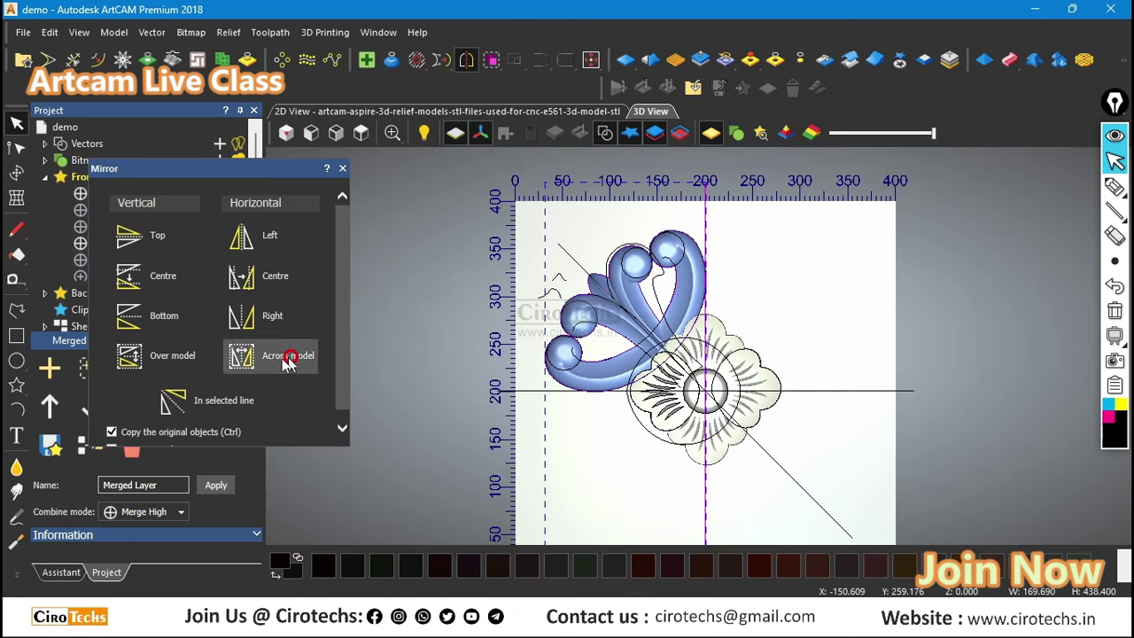
left_click(195, 400)
left_click(741, 234)
left_click(782, 204)
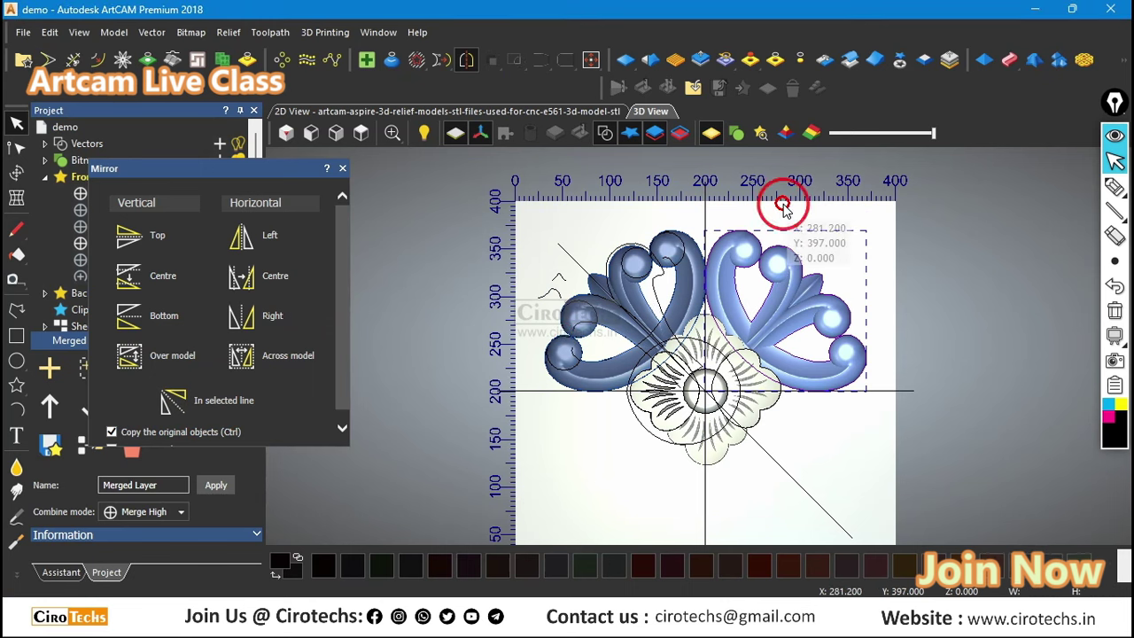
Step: Mirror copies of both upper scroll cliparts across the horizontal centre line, and undo both mirror operations
left_click(857, 390)
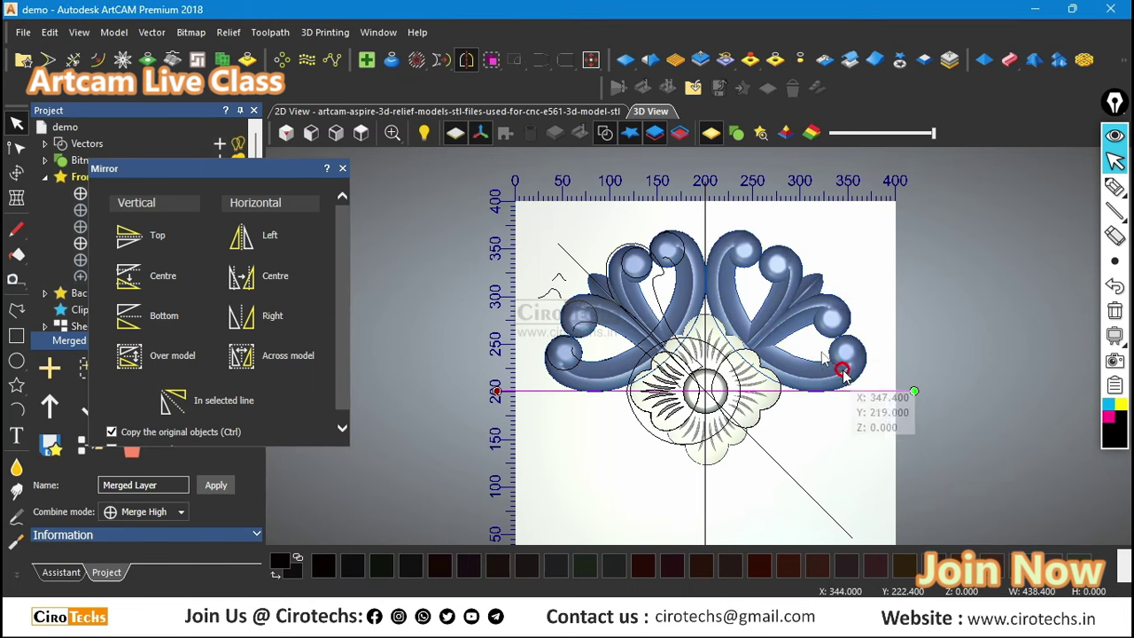
left_click(800, 324)
left_click(683, 294, "shift")
left_click(223, 400)
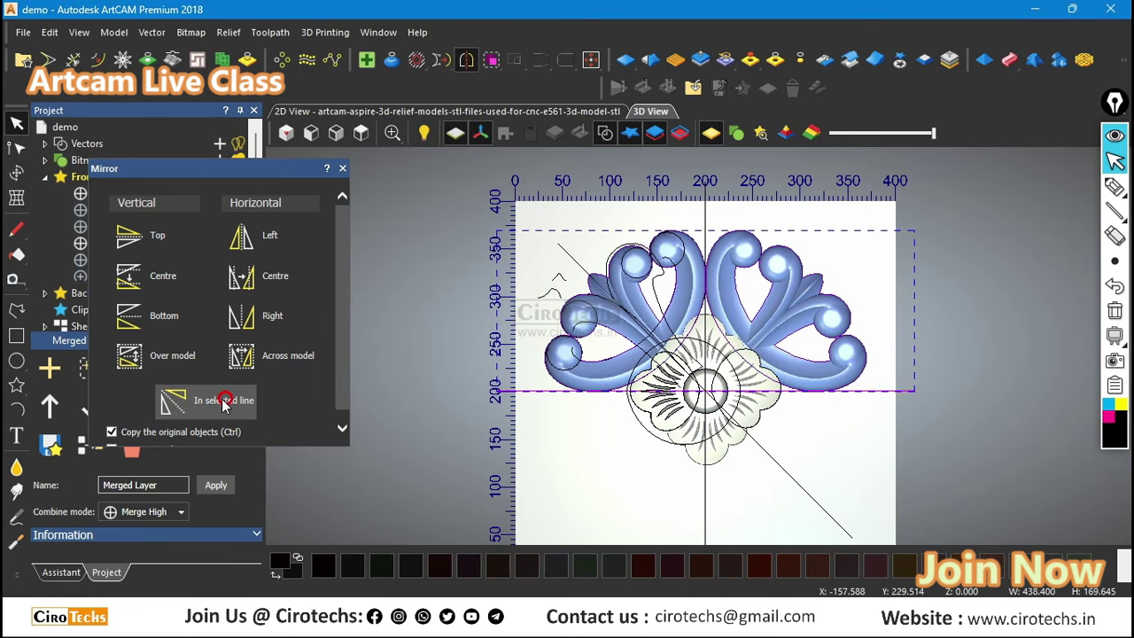
left_click(617, 303)
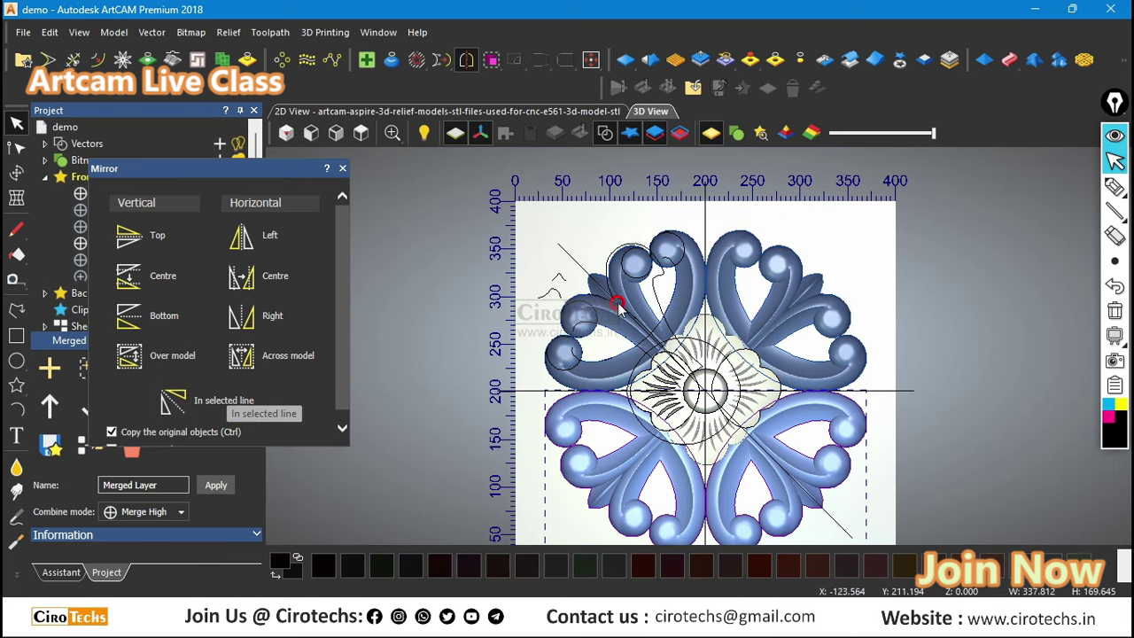
scroll(765, 410, "down", 2)
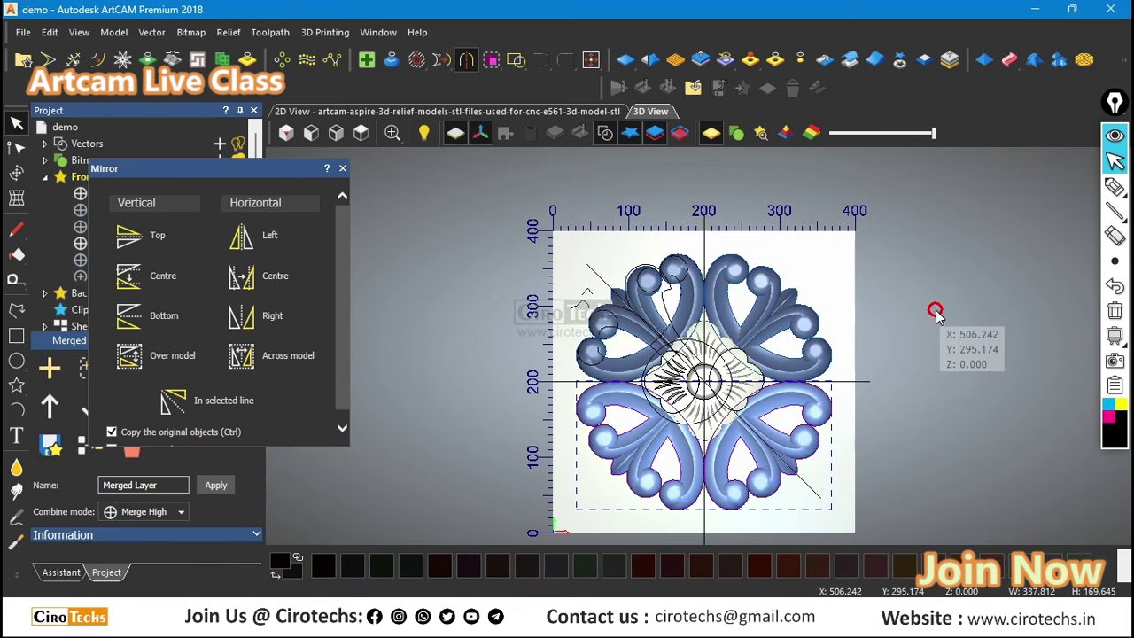
key("ctrl+z")
key("ctrl+z")
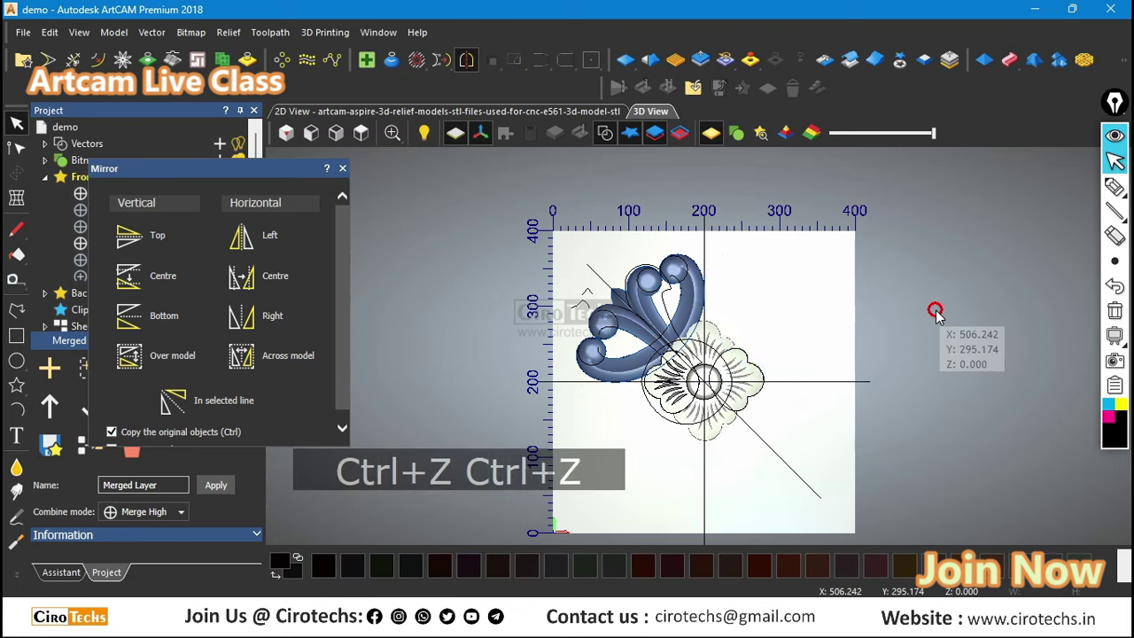
Step: Paste the scroll clipart back as plain relief on Merged Layer and close the Mirror tool
left_click(689, 304)
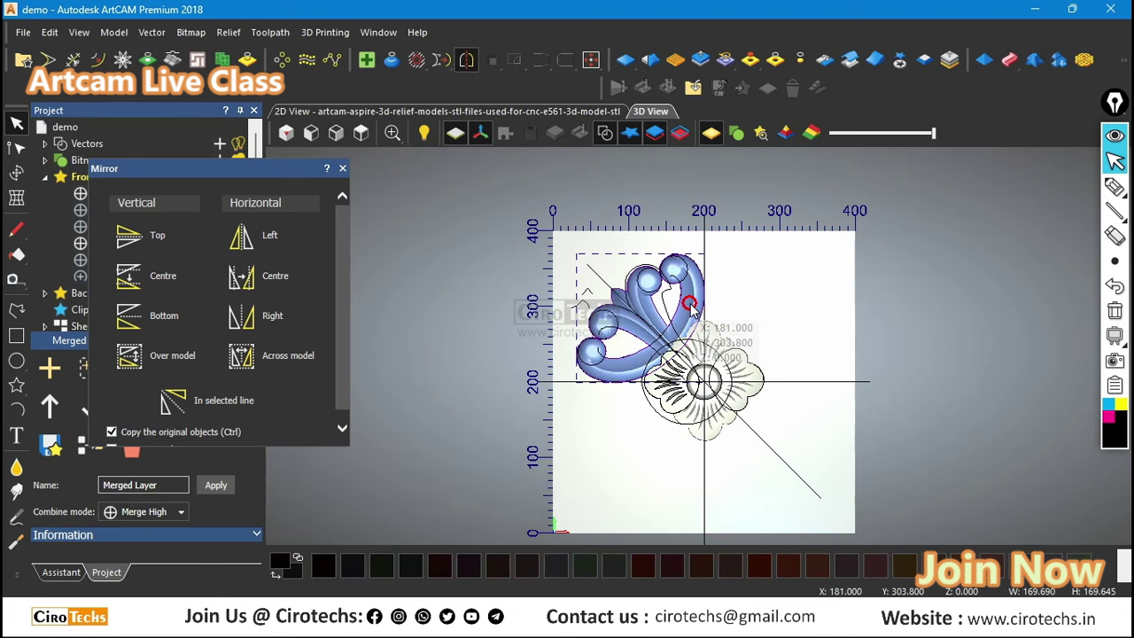
key("t")
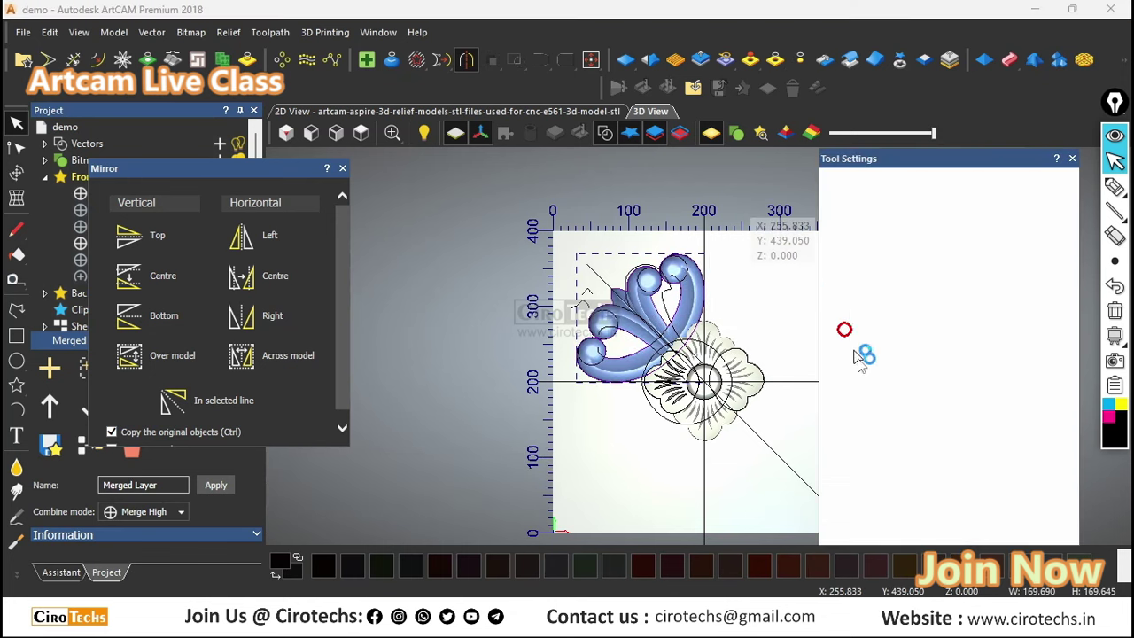
scroll(886, 453, "down", 3)
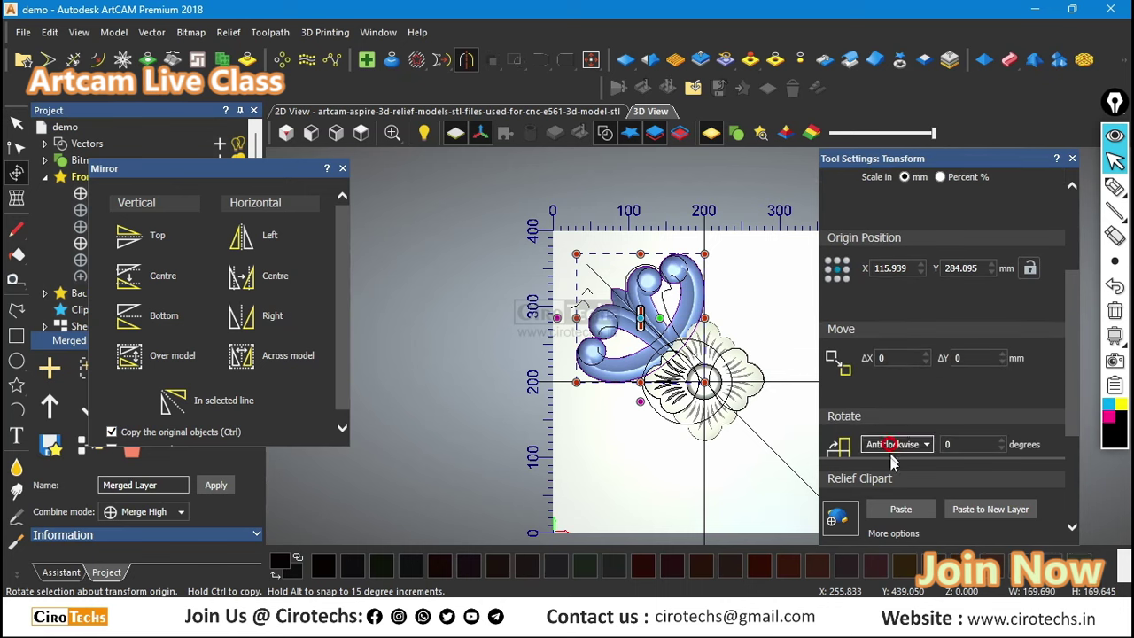
key("Escape")
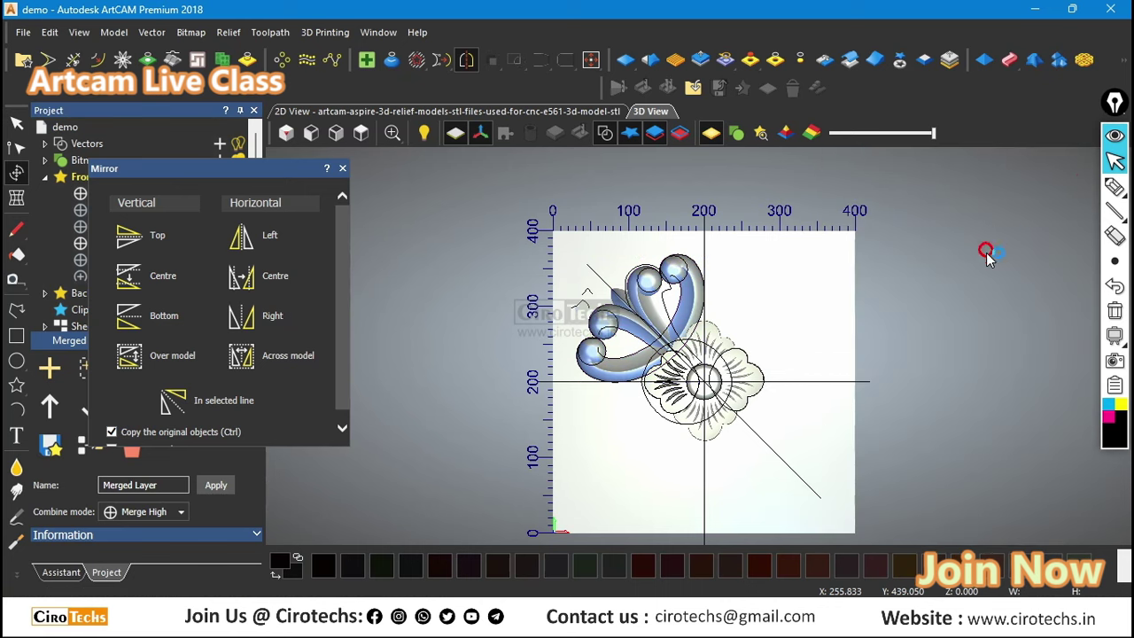
scroll(741, 337, "up", 3)
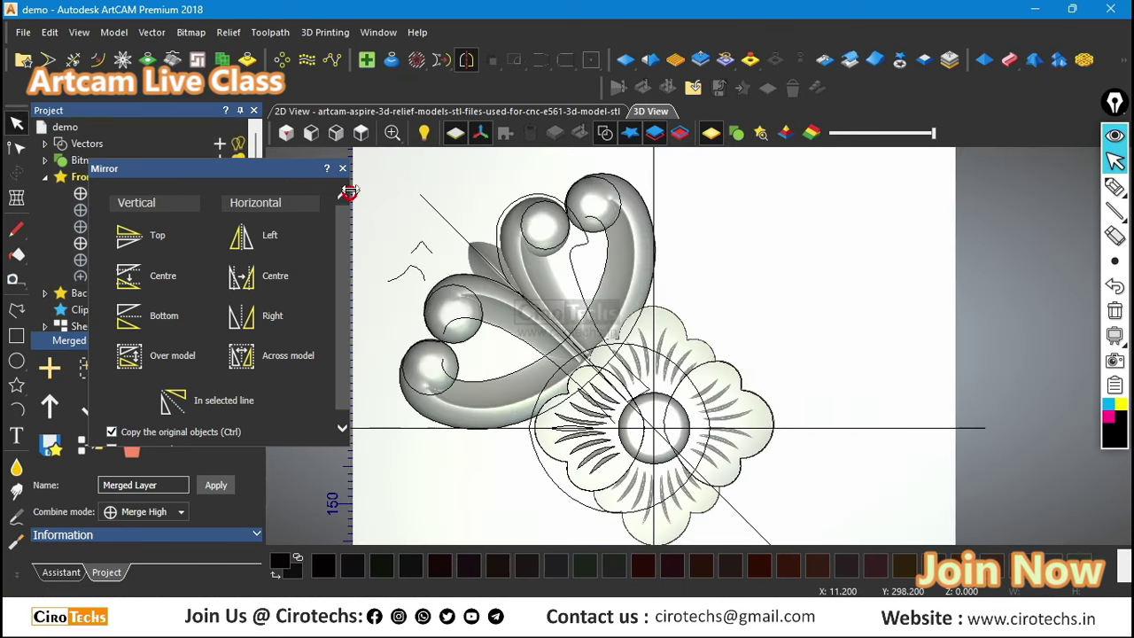
left_click(342, 169)
scroll(620, 322, "down", 4)
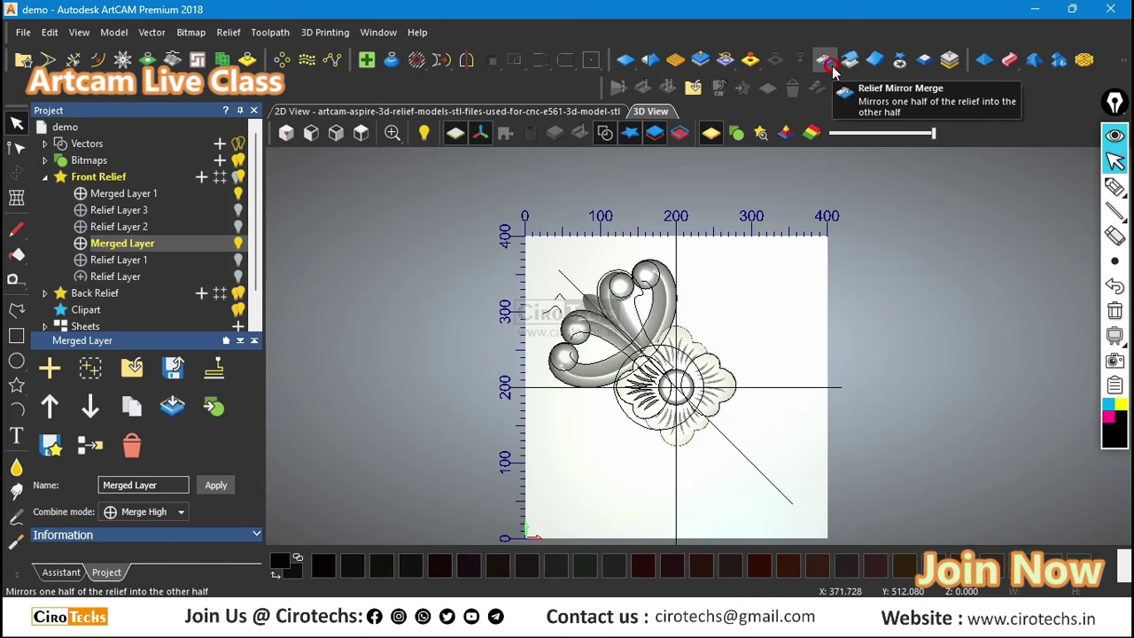
Step: Locate the Mirror Merge command among the relief tools and relief editing commands
left_click(61, 572)
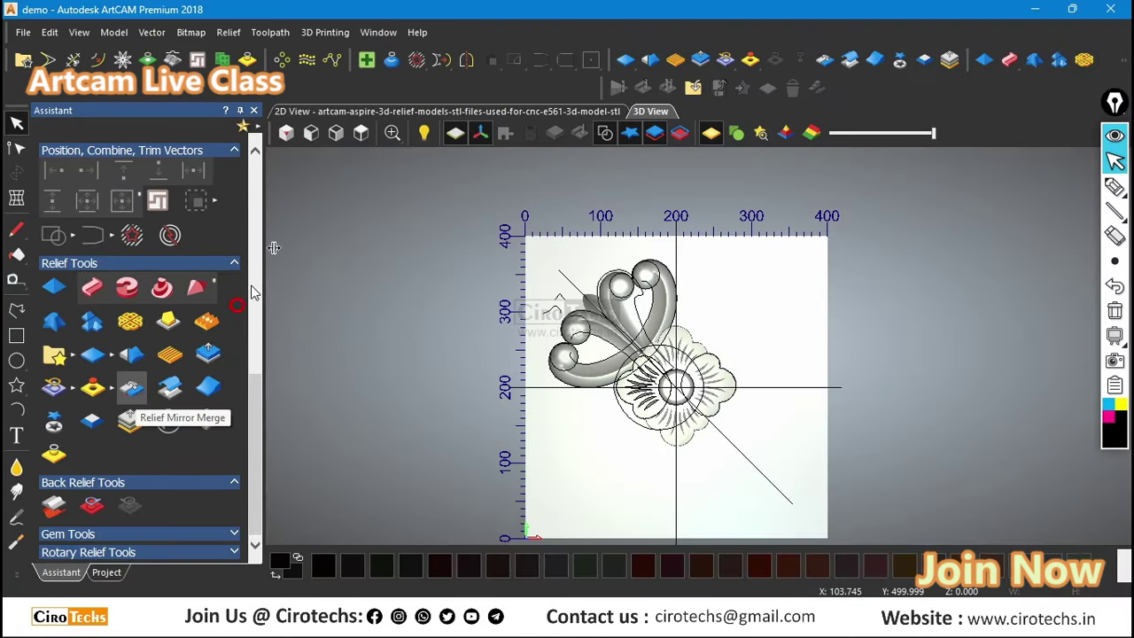
left_click(228, 32)
left_click(245, 165)
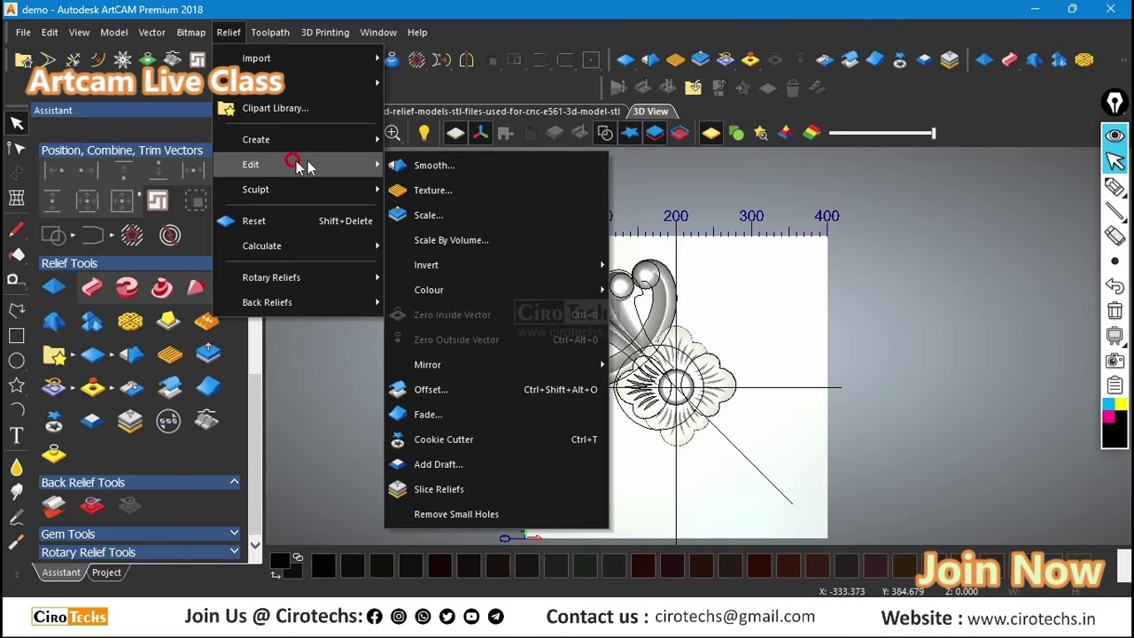
left_click(451, 462)
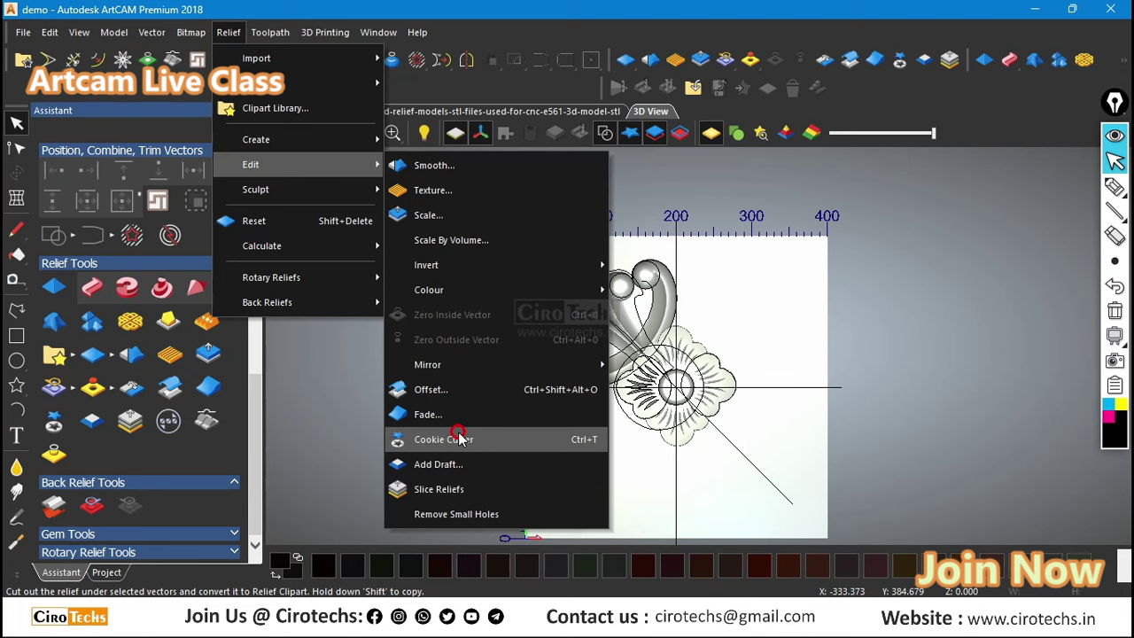
left_click(256, 139)
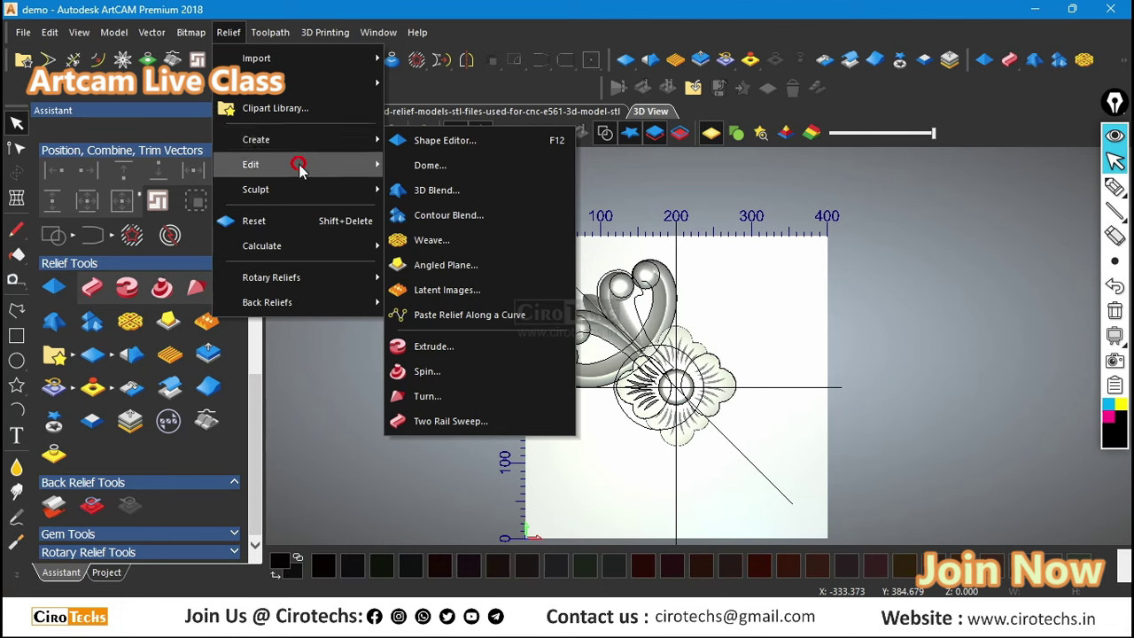
left_click(298, 168)
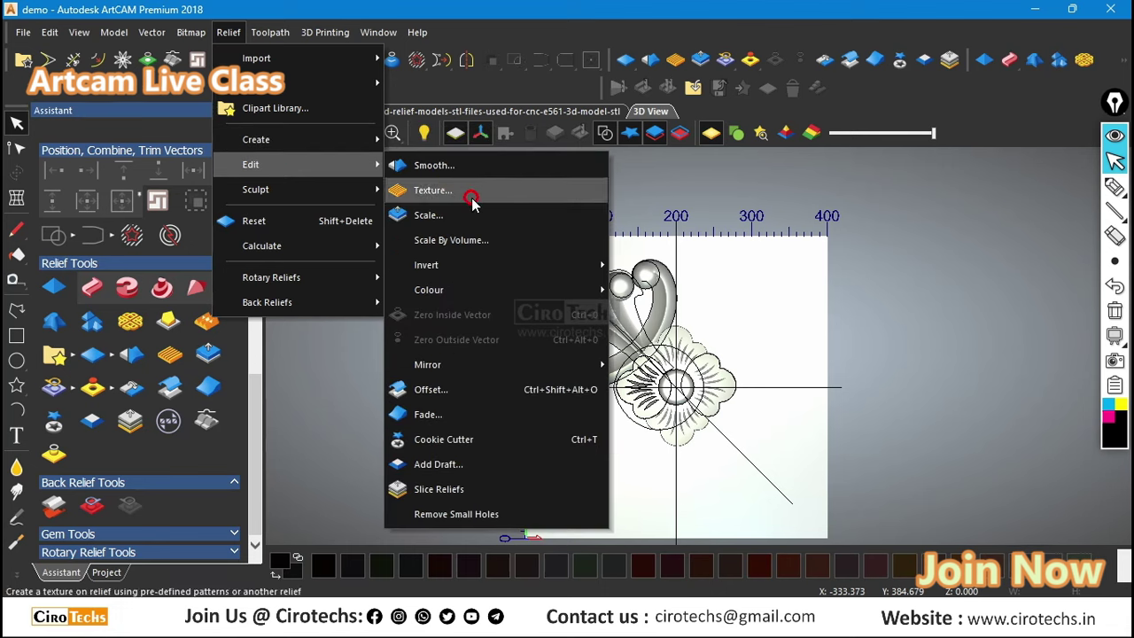
mouse_move(587, 364)
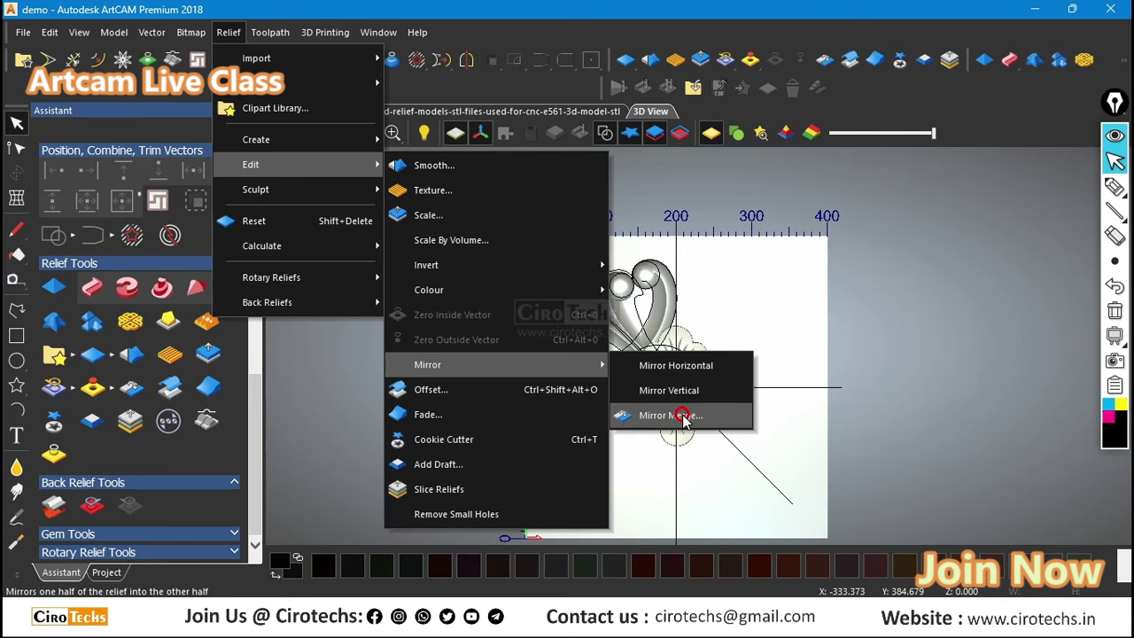
left_click(818, 412)
Step: Open Relief Mirror Merge and enlarge its settings so that all four merge directions fit
scroll(689, 340, "up", 2)
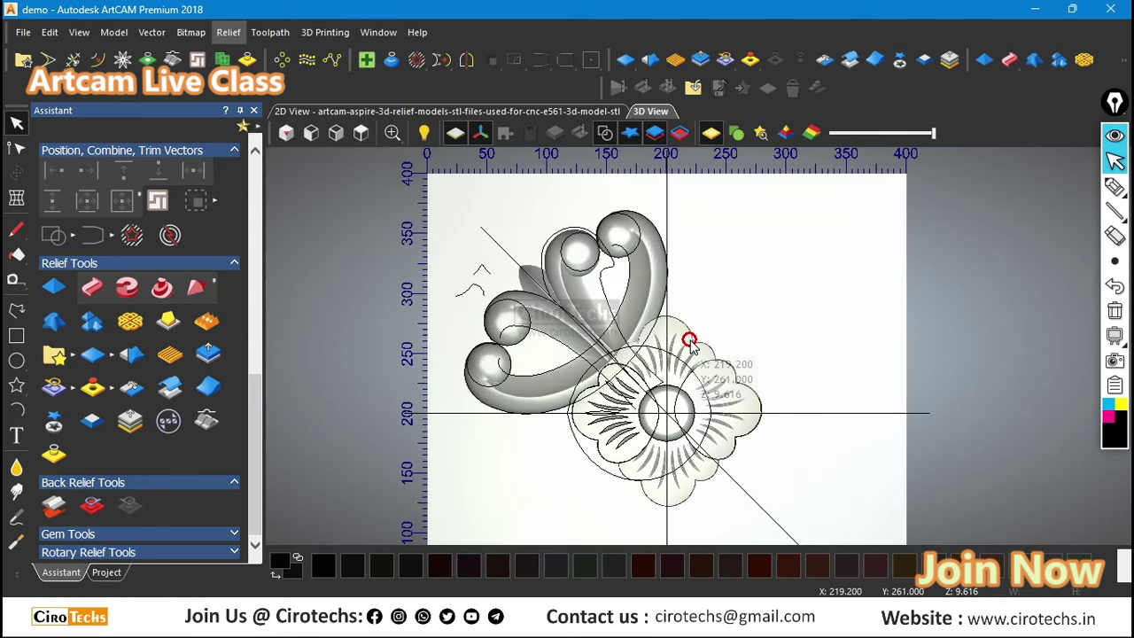
scroll(689, 341, "up", 2)
scroll(646, 301, "down", 2)
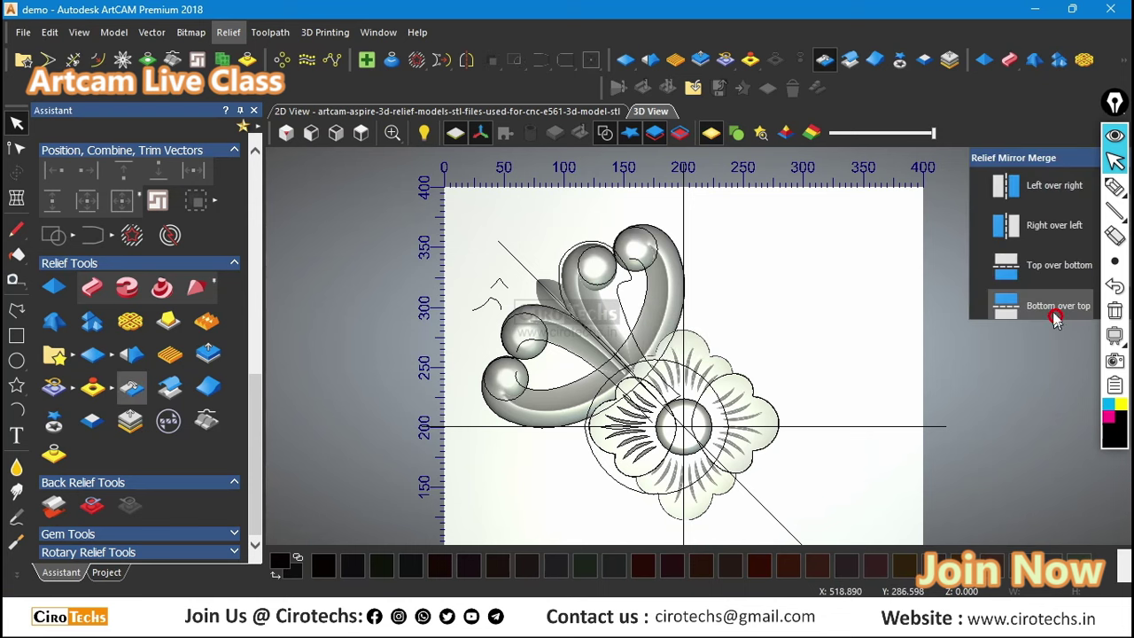
left_click_drag(1019, 158, 986, 160)
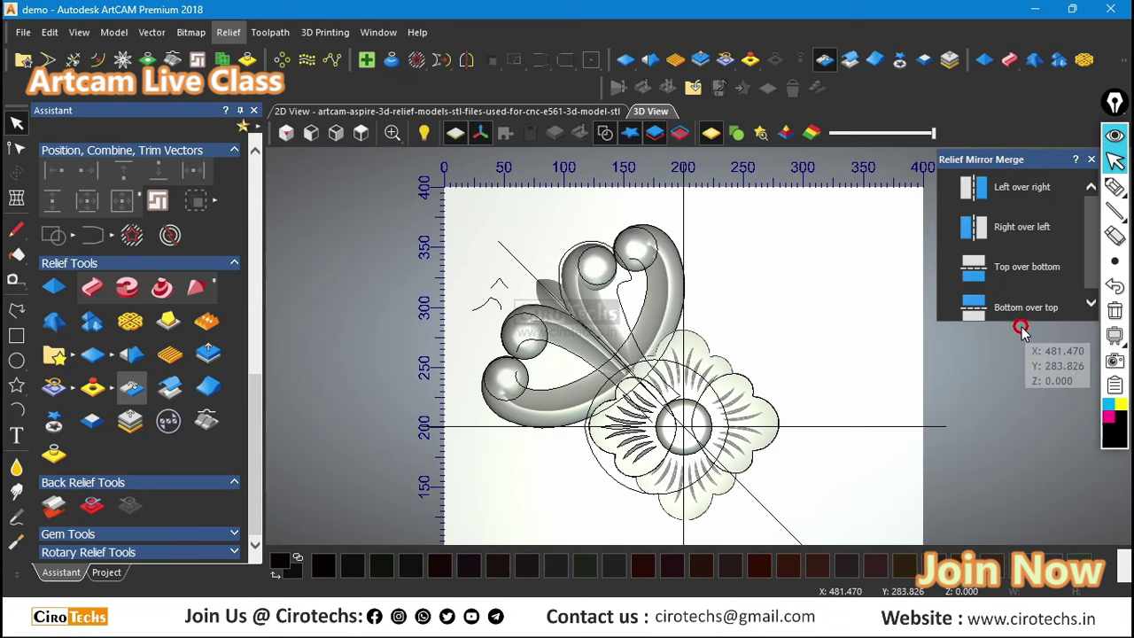
left_click_drag(1020, 322, 1012, 400)
left_click(1007, 200)
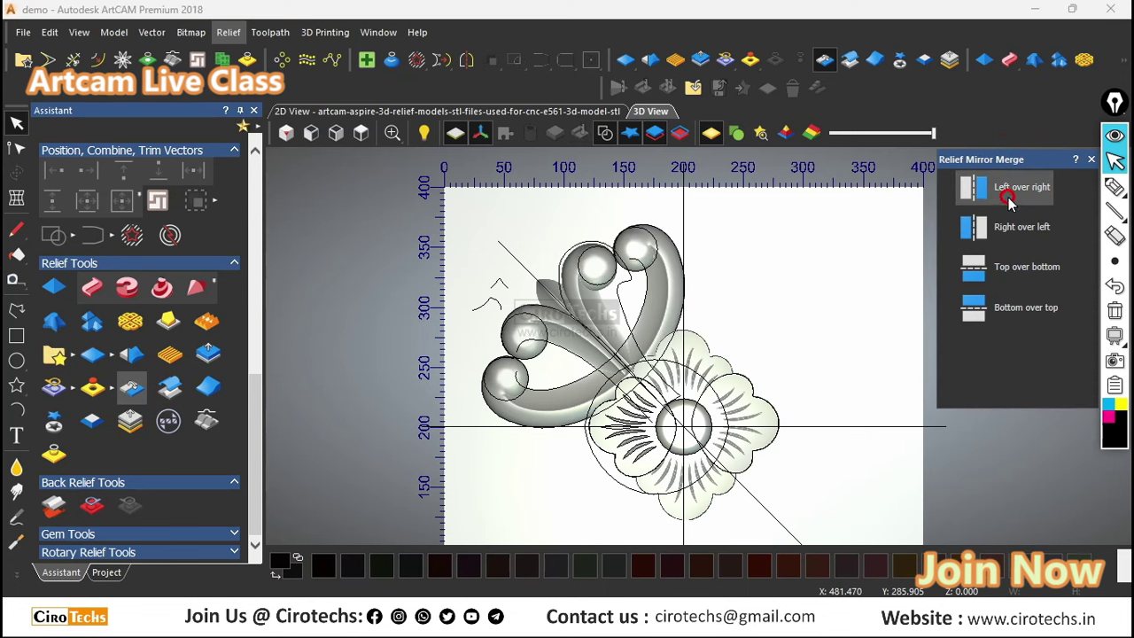
left_click(1034, 245)
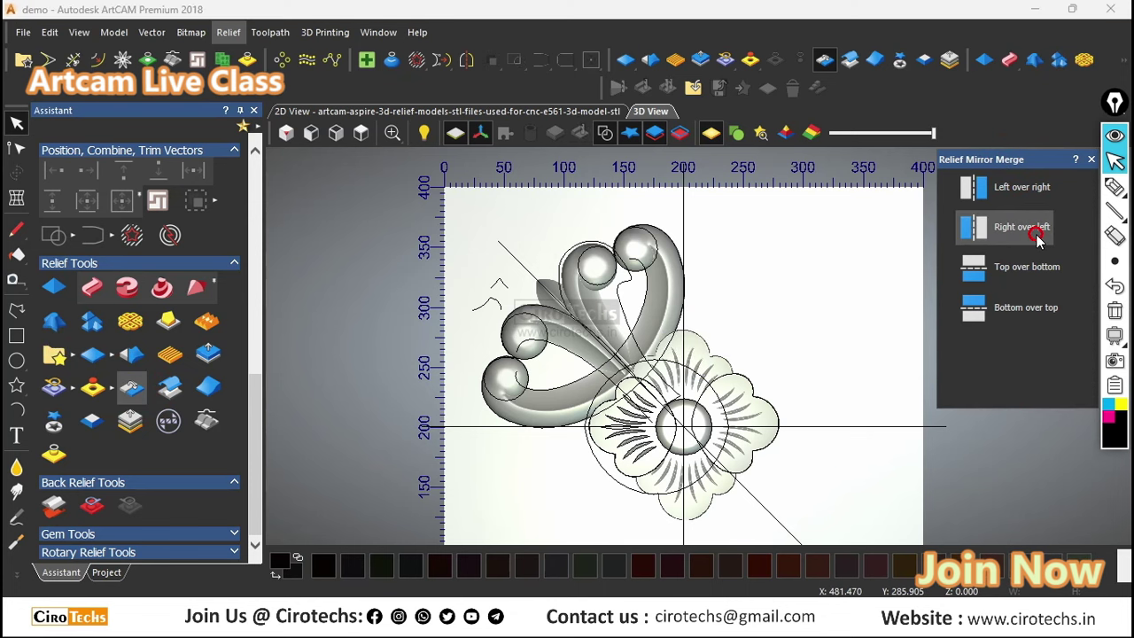
left_click(1018, 273)
left_click(1000, 317)
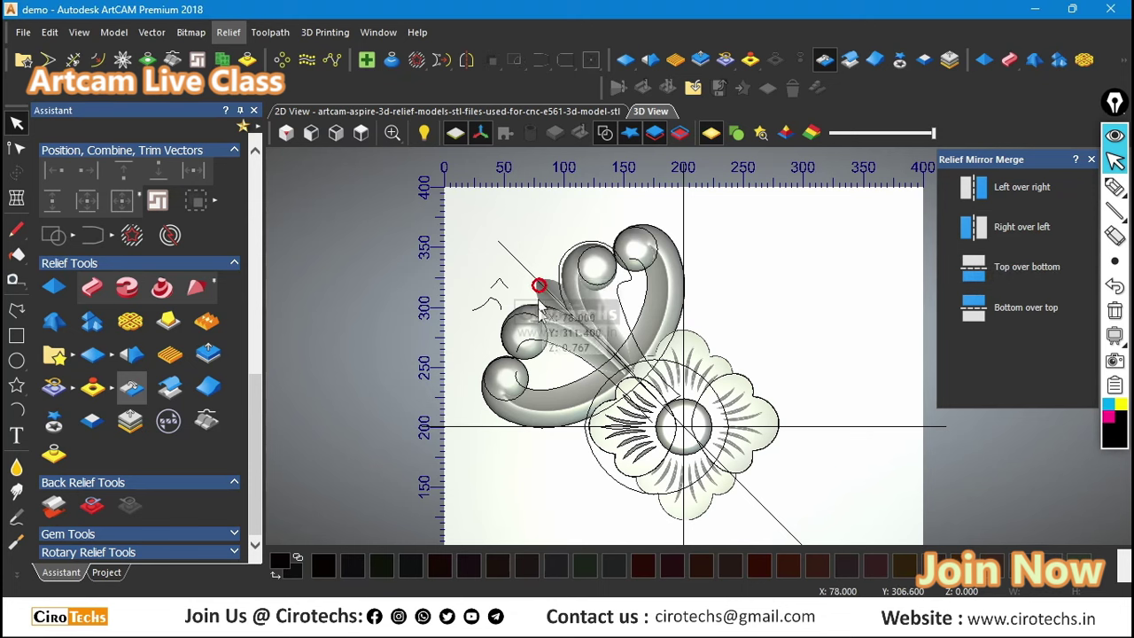
Step: Mirror-merge the scroll relief on Merged Layer with Left over right and Top over bottom
left_click(1032, 190)
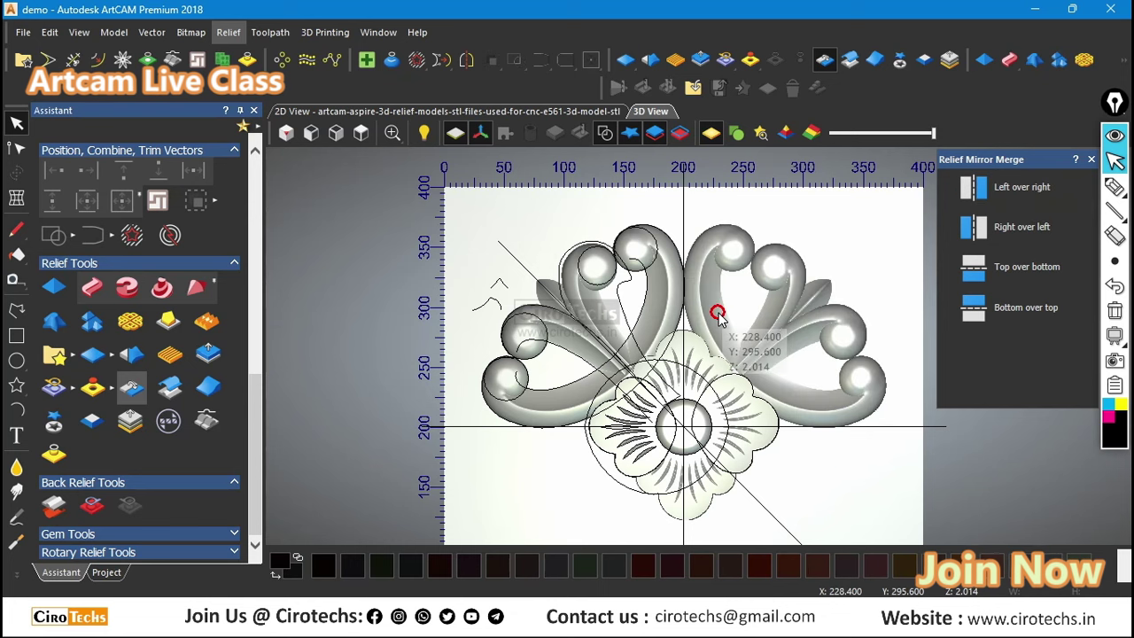
left_click(1018, 277)
scroll(729, 347, "up", 3)
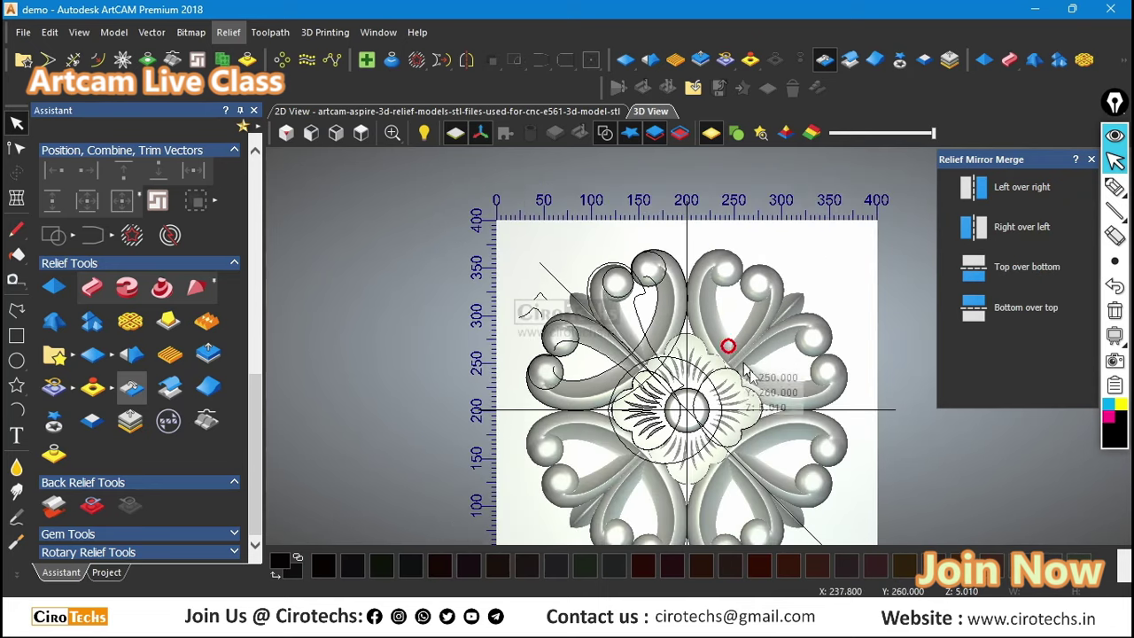
left_click_drag(815, 455, 835, 435)
scroll(751, 367, "up", 3)
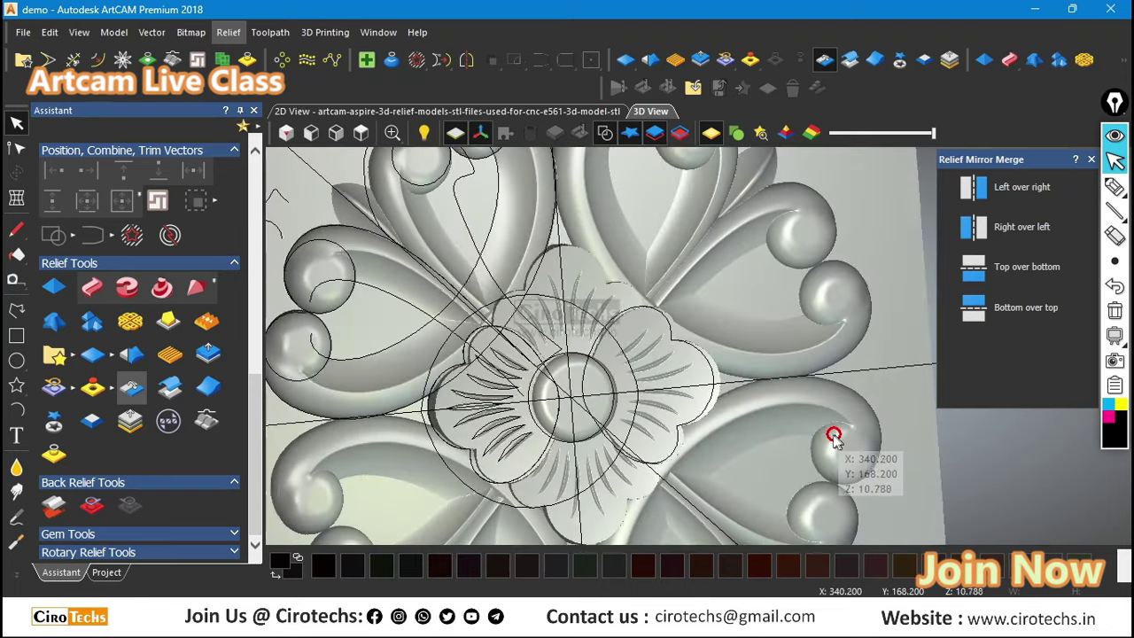
scroll(779, 420, "up", 3)
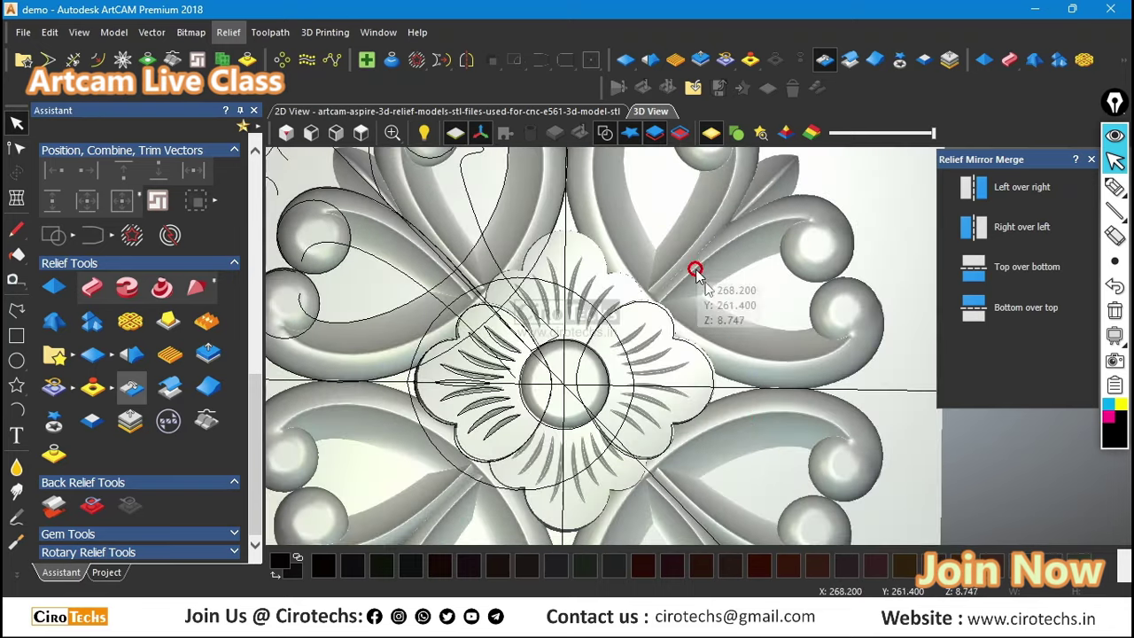
Step: Examine the mirror-merged scroll relief and its joins around the central rosette from several angles
scroll(602, 337, "down", 2)
left_click_drag(731, 326, 639, 392)
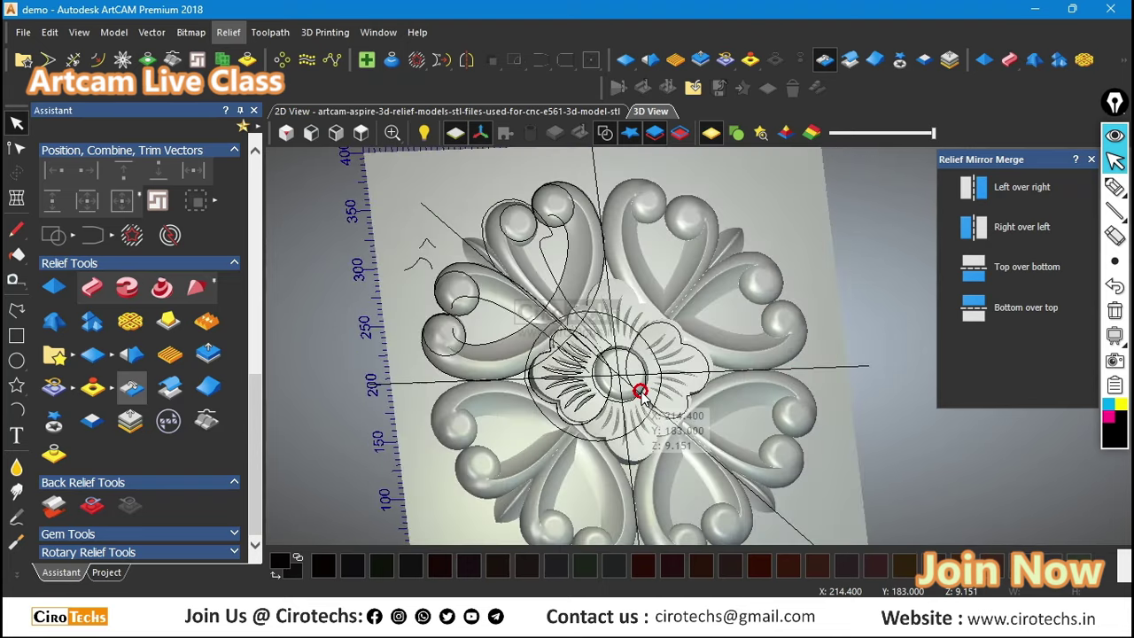
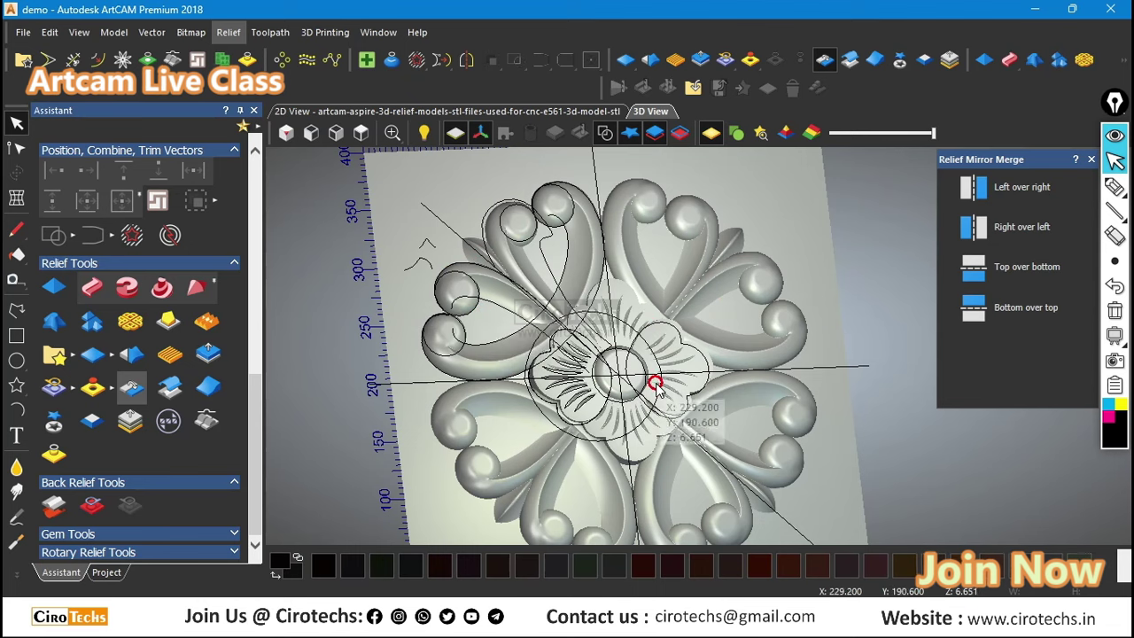
scroll(678, 274, "up", 5)
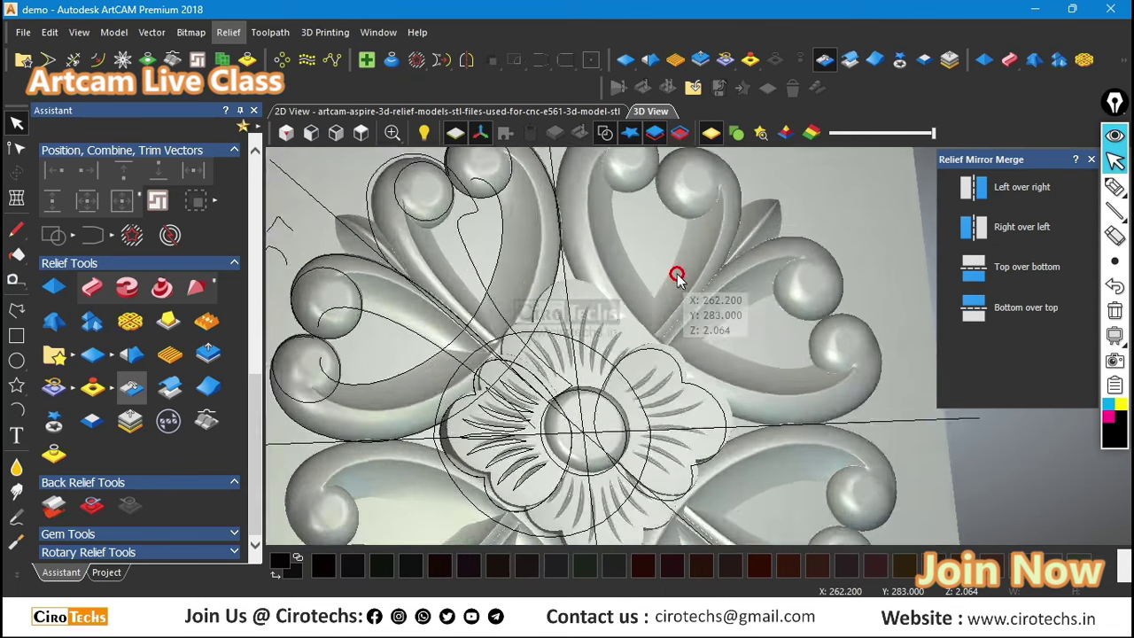
scroll(611, 367, "down", 3)
scroll(549, 217, "down", 3)
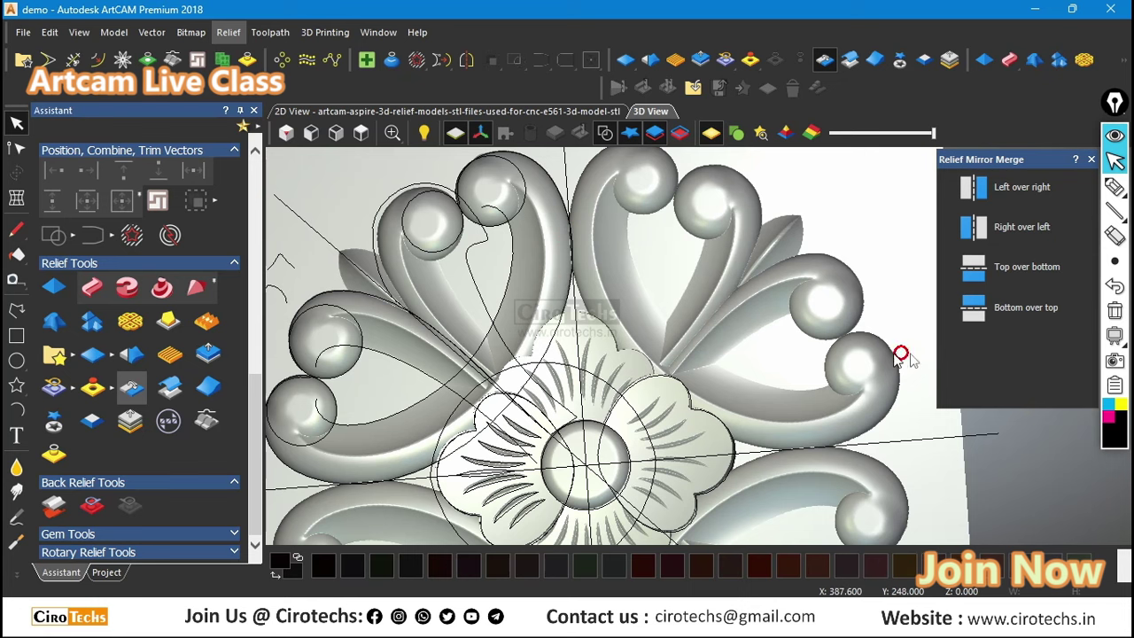
scroll(913, 292, "down", 2)
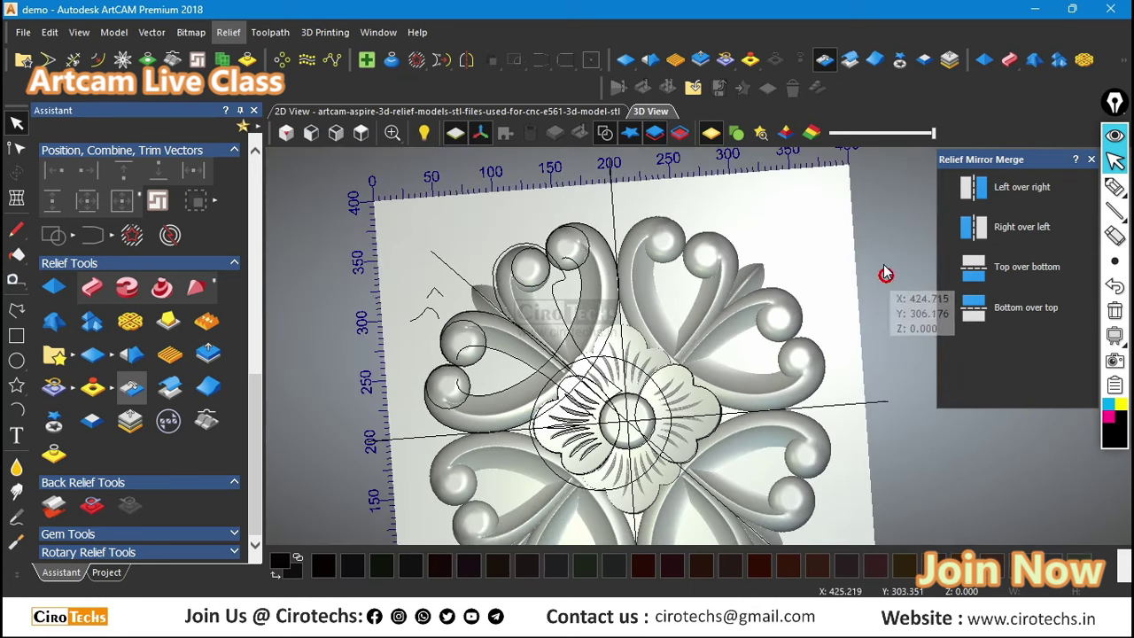
left_click(465, 60)
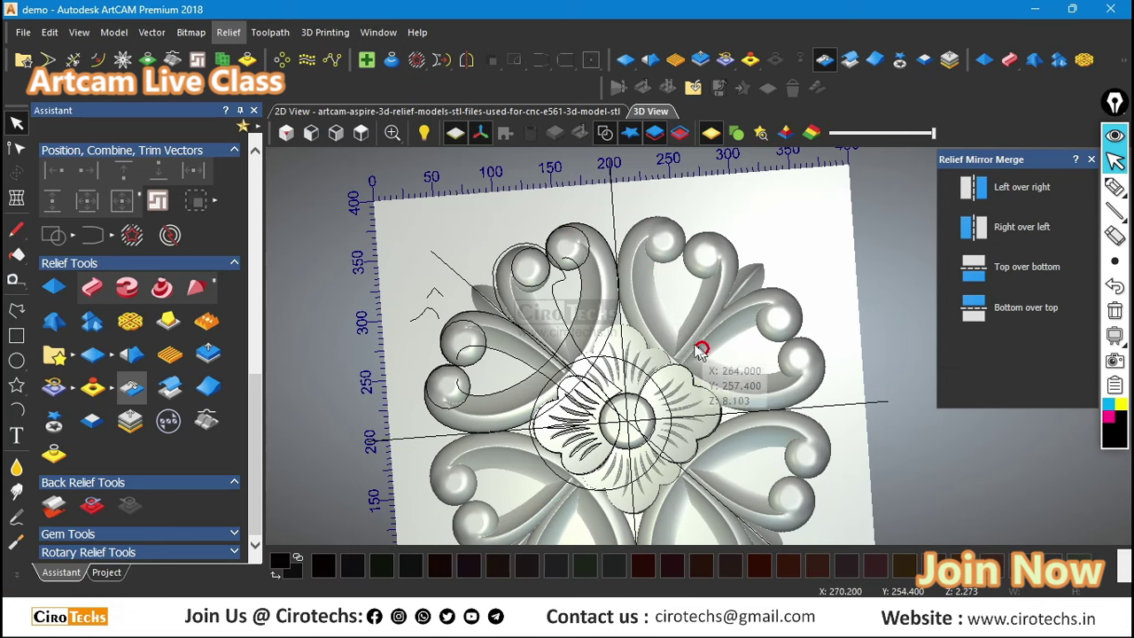
scroll(700, 348, "down", 3)
left_click_drag(655, 320, 754, 290)
scroll(730, 367, "up", 1)
scroll(729, 367, "up", 3)
left_click_drag(728, 367, 767, 293)
left_click_drag(679, 286, 663, 310)
scroll(665, 310, "down", 2)
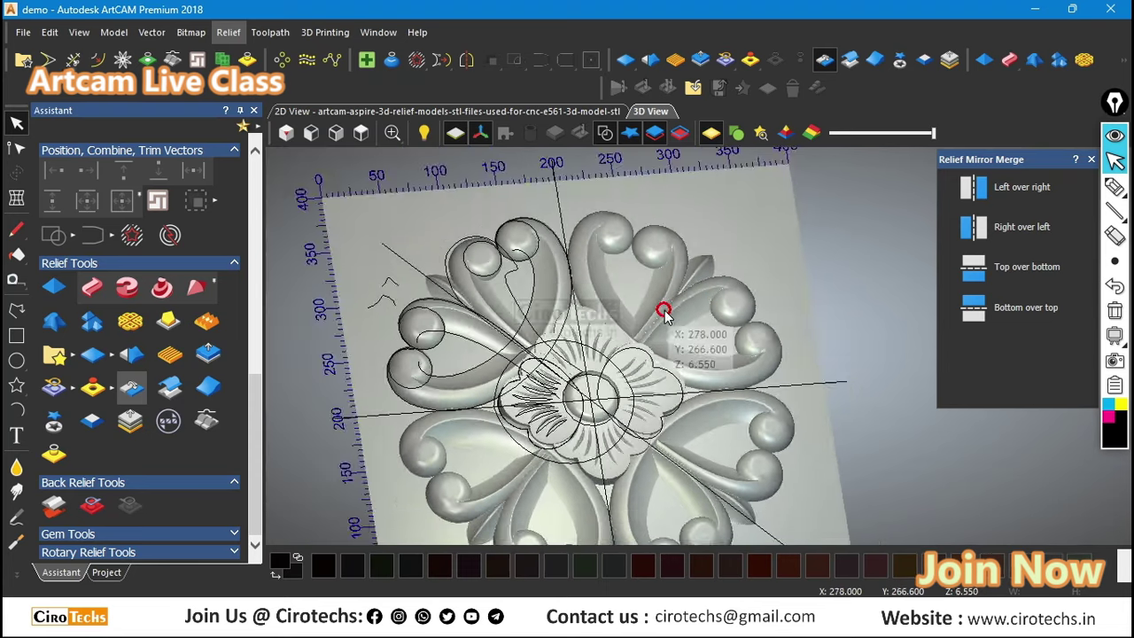
left_click_drag(738, 384, 673, 347)
Step: Hide the vectors in the 3D view and close Relief Mirror Merge
left_click(604, 136)
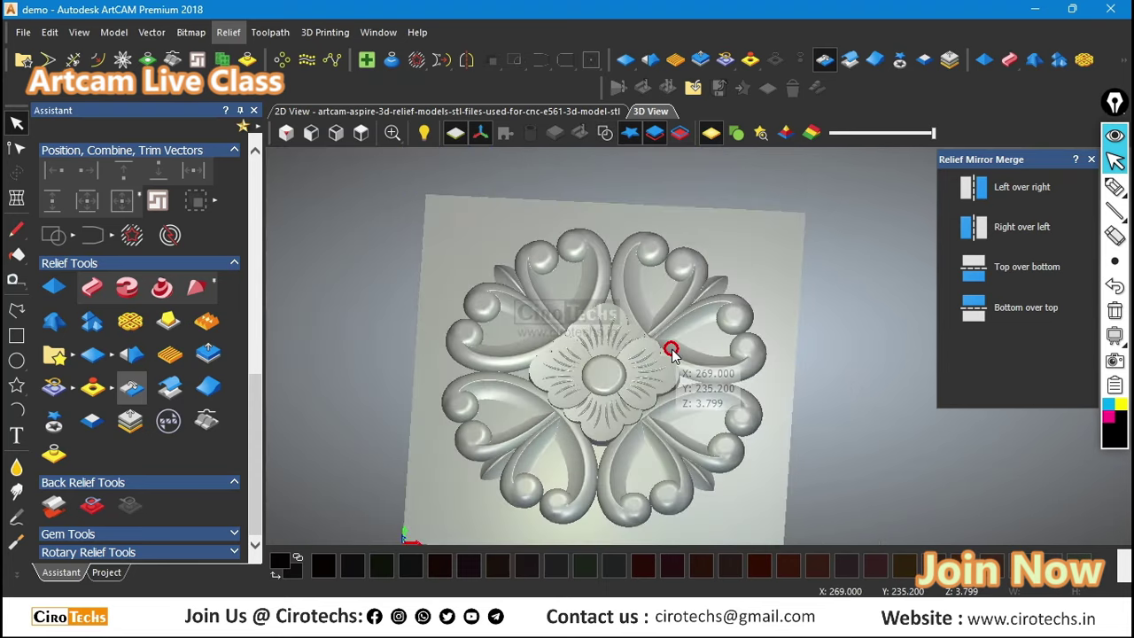
scroll(648, 390, "up", 2)
left_click_drag(648, 390, 777, 321)
left_click_drag(1023, 168, 976, 169)
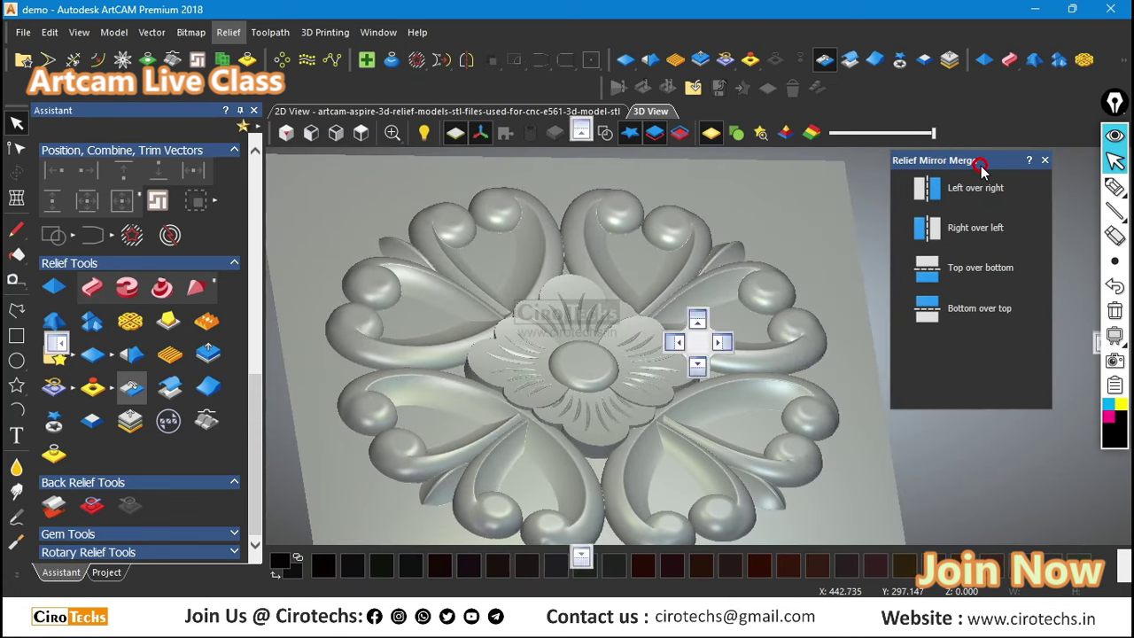
left_click(1044, 163)
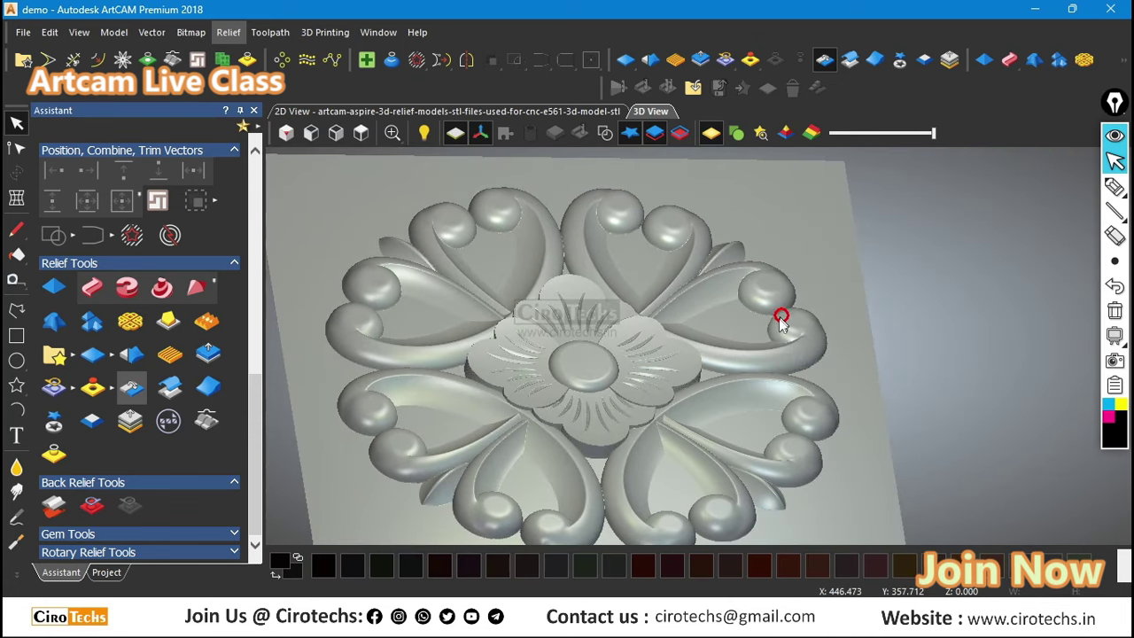
Step: Inspect the finished rosette and scroll relief without vectors, from above and at a low angle
scroll(780, 324, "up", 5)
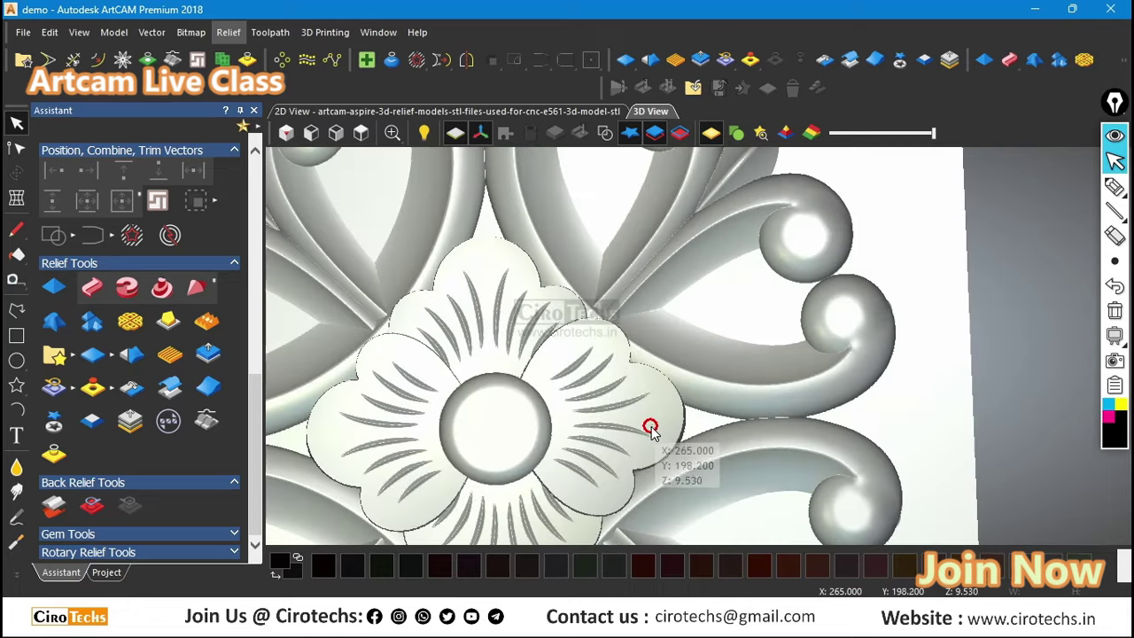
scroll(651, 428, "down", 5)
scroll(618, 398, "up", 2)
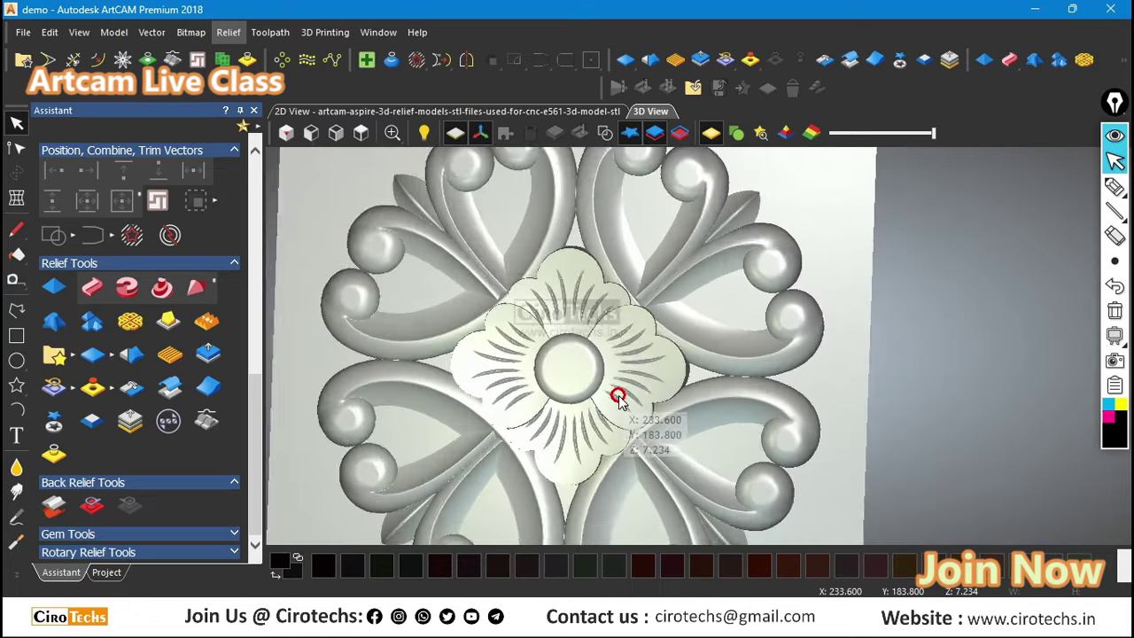
left_click_drag(618, 398, 347, 390)
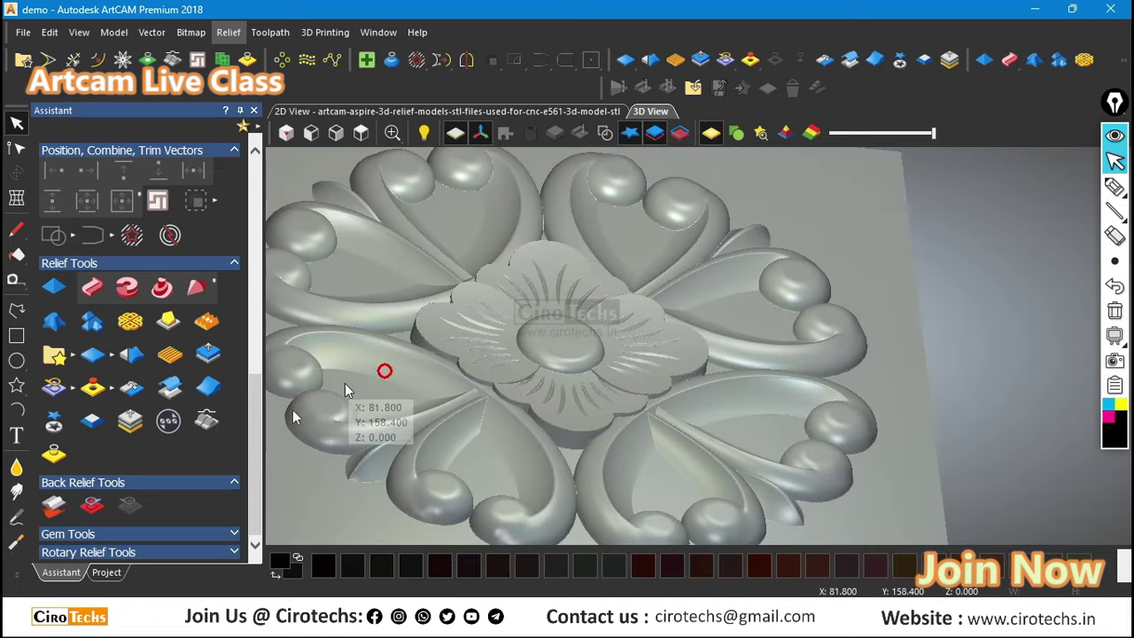
left_click(113, 575)
left_click(70, 575)
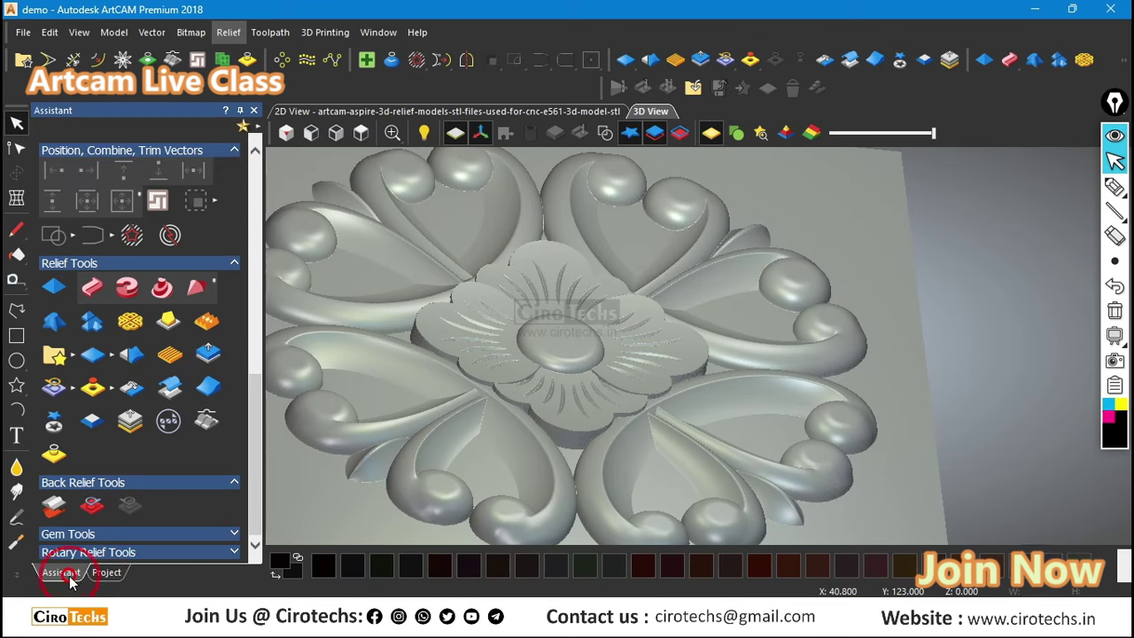
scroll(647, 334, "down", 3)
left_click_drag(664, 325, 509, 477)
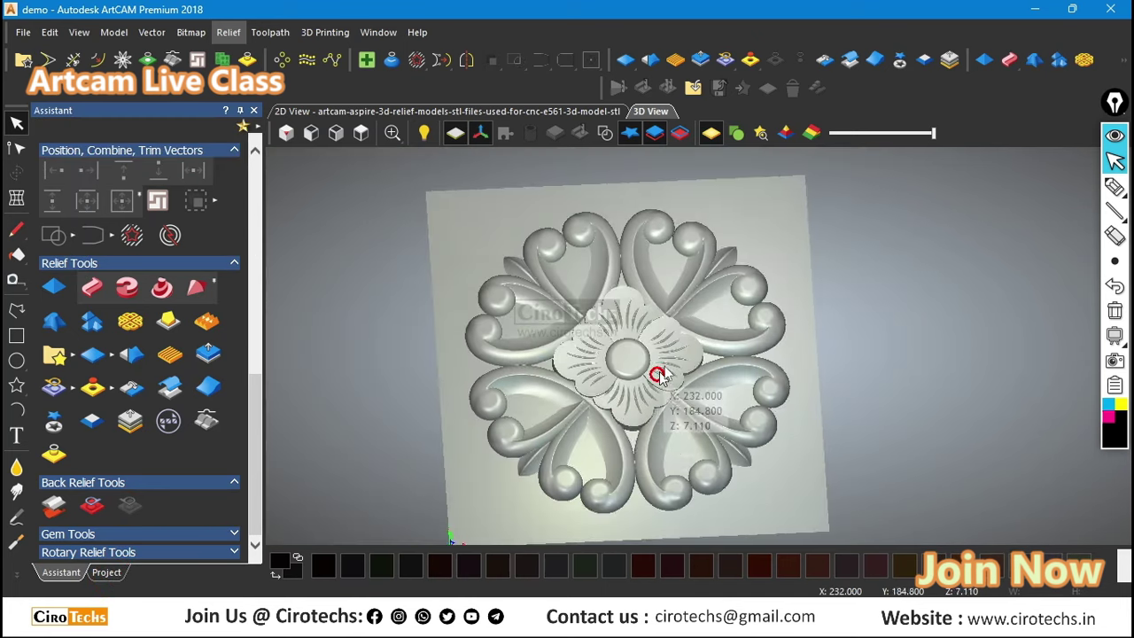
scroll(659, 373, "up", 3)
mouse_move(665, 367)
left_mouse_down()
mouse_move(540, 398)
mouse_move(636, 357)
mouse_move(653, 364)
left_mouse_up()
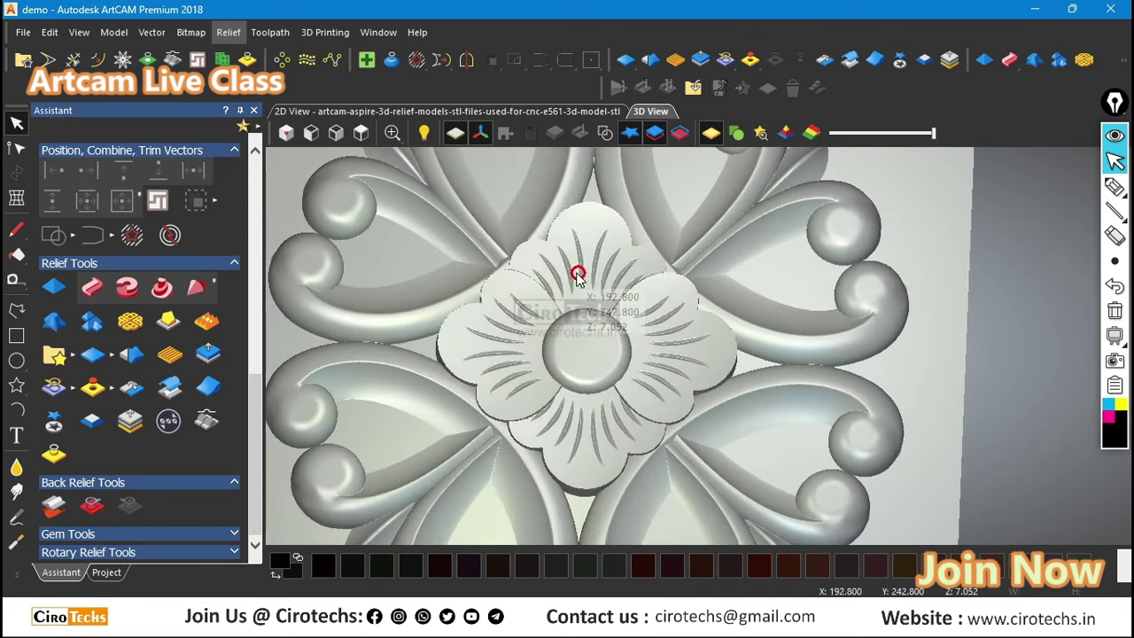
Step: Make Merged Layer 1, which holds the rosette, the active front relief layer
left_click(105, 573)
left_click(133, 195)
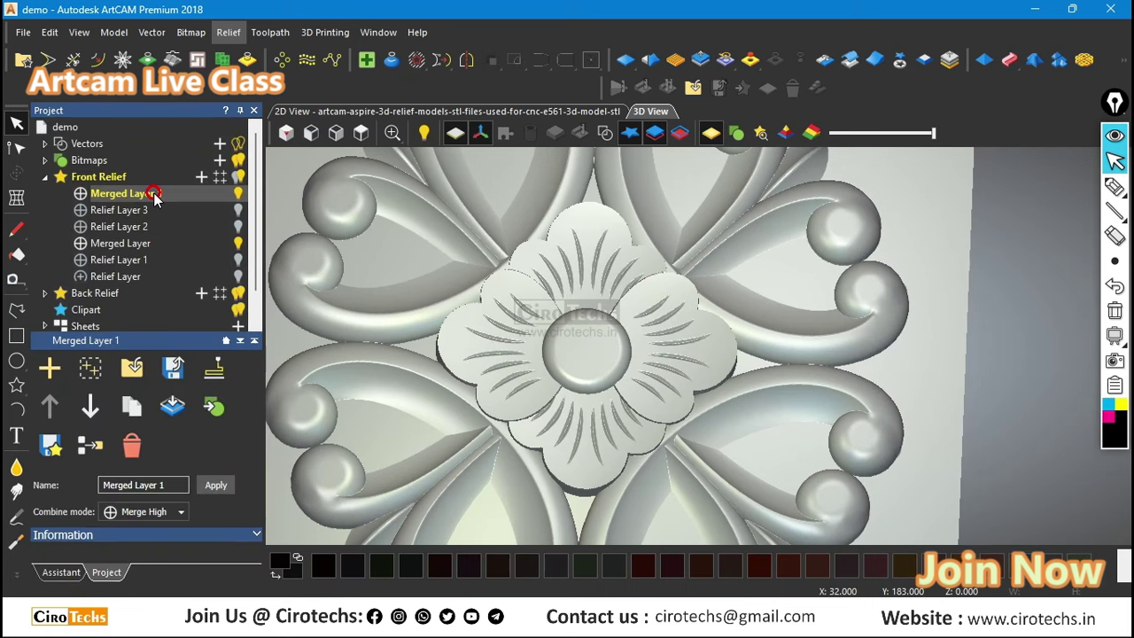
scroll(625, 284, "down", 2)
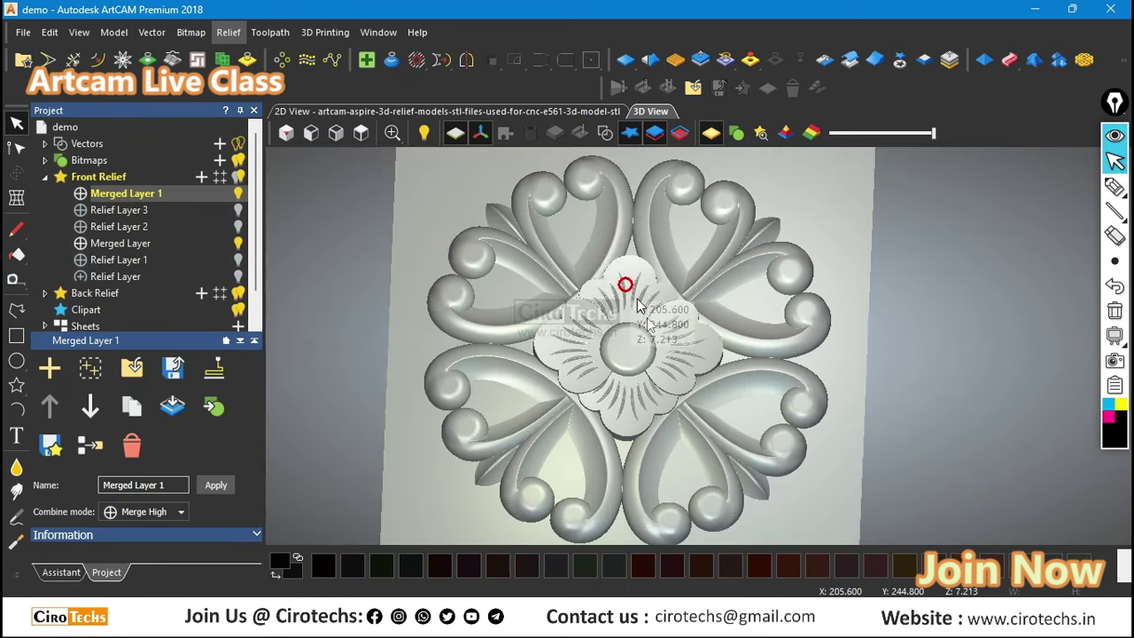
Step: Examine the steep side walls of the rosette petals and how they meet the surrounding scrolls
scroll(664, 380, "up", 4)
left_click_drag(663, 380, 753, 309)
scroll(412, 301, "up", 2)
left_click_drag(664, 403, 596, 292)
scroll(492, 307, "up", 1)
scroll(533, 436, "up", 2)
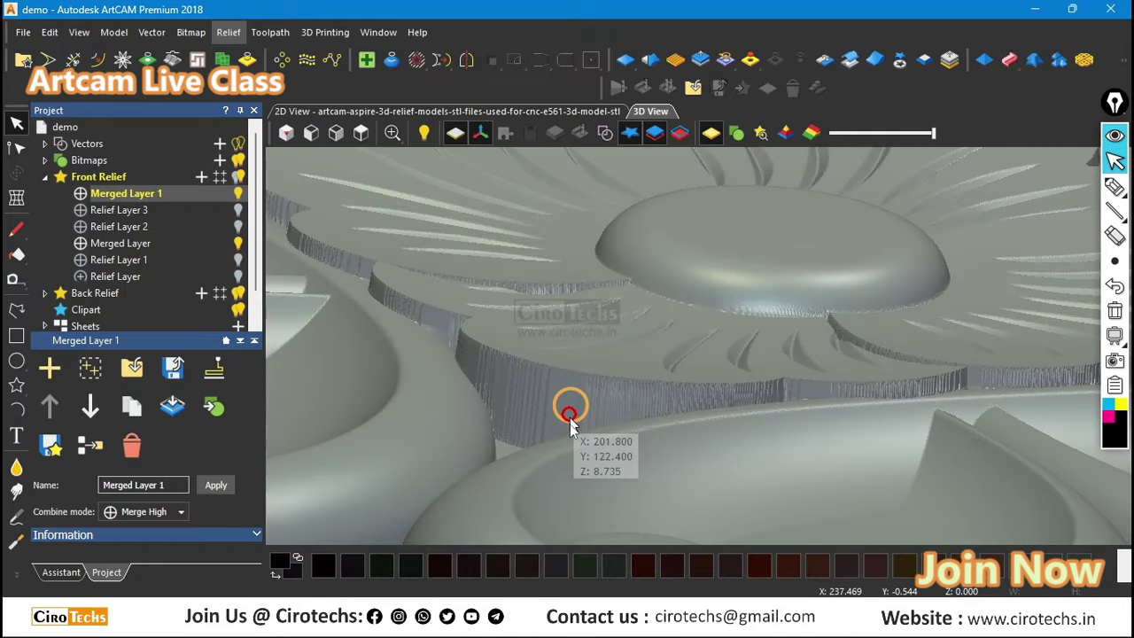
left_click_drag(570, 414, 657, 466)
scroll(640, 367, "down", 2)
left_click_drag(642, 367, 774, 273)
scroll(789, 432, "down", 2)
scroll(675, 313, "down", 3)
scroll(709, 301, "down", 1)
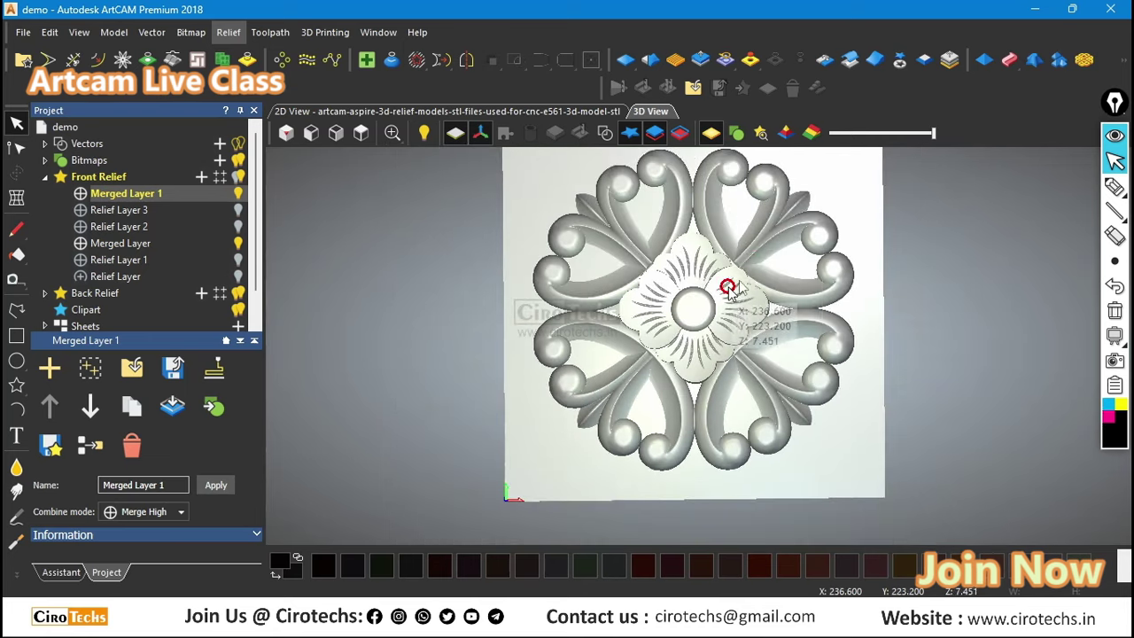
scroll(753, 362, "up", 3)
left_click_drag(728, 385, 724, 272)
scroll(727, 266, "down", 2)
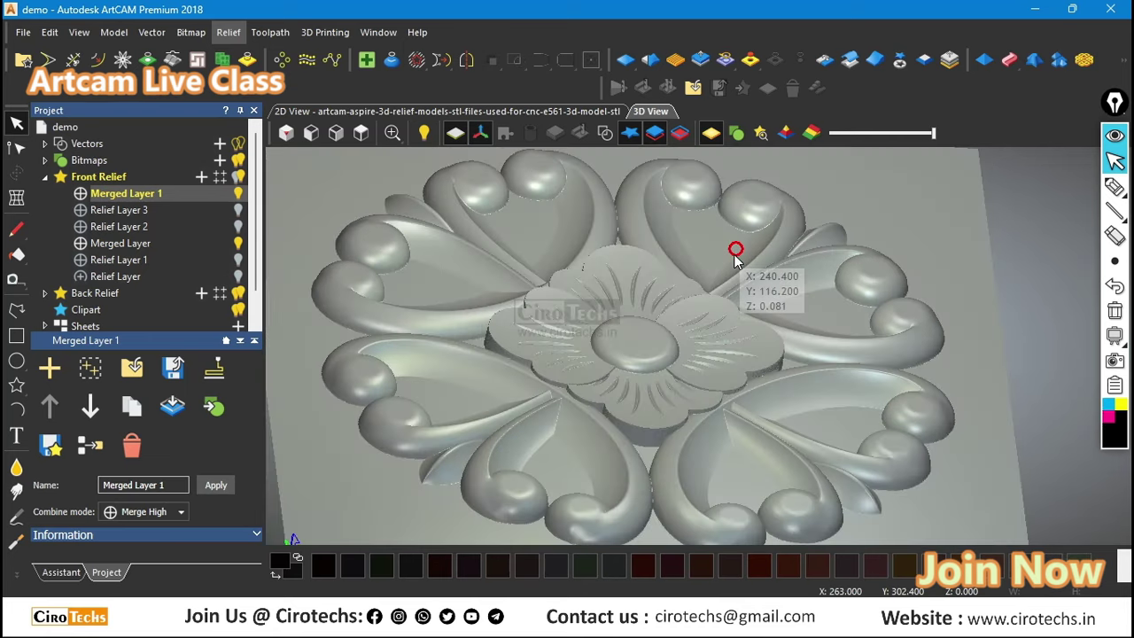
scroll(731, 259, "up", 2)
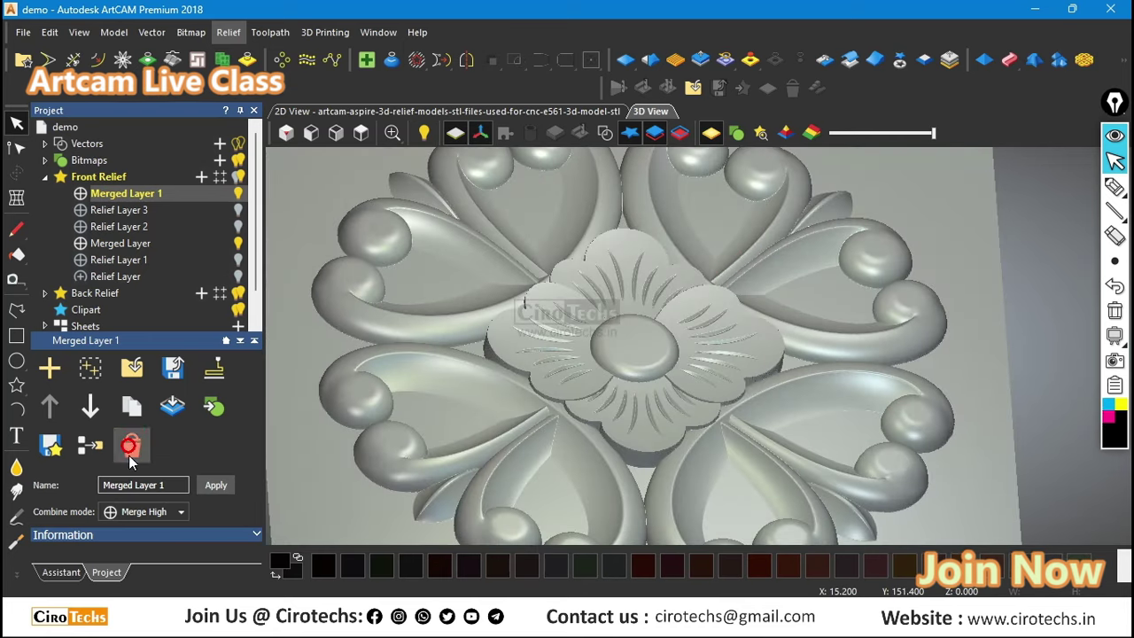
Step: Open the Add Draft tool for the rosette's vertical petal walls
left_click(61, 572)
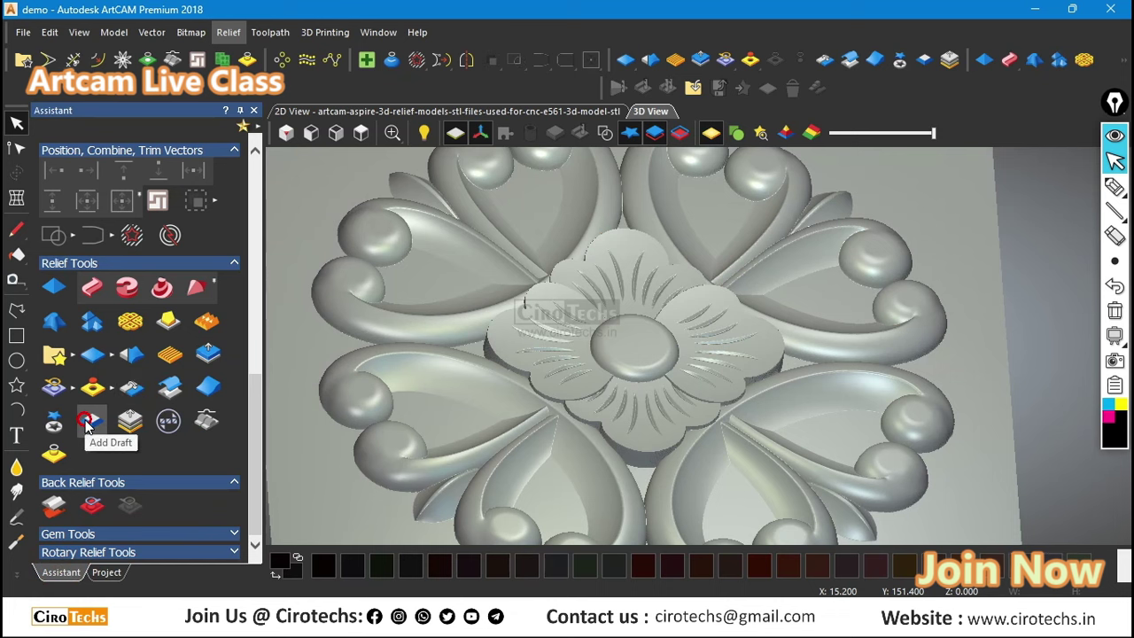
left_click(95, 423)
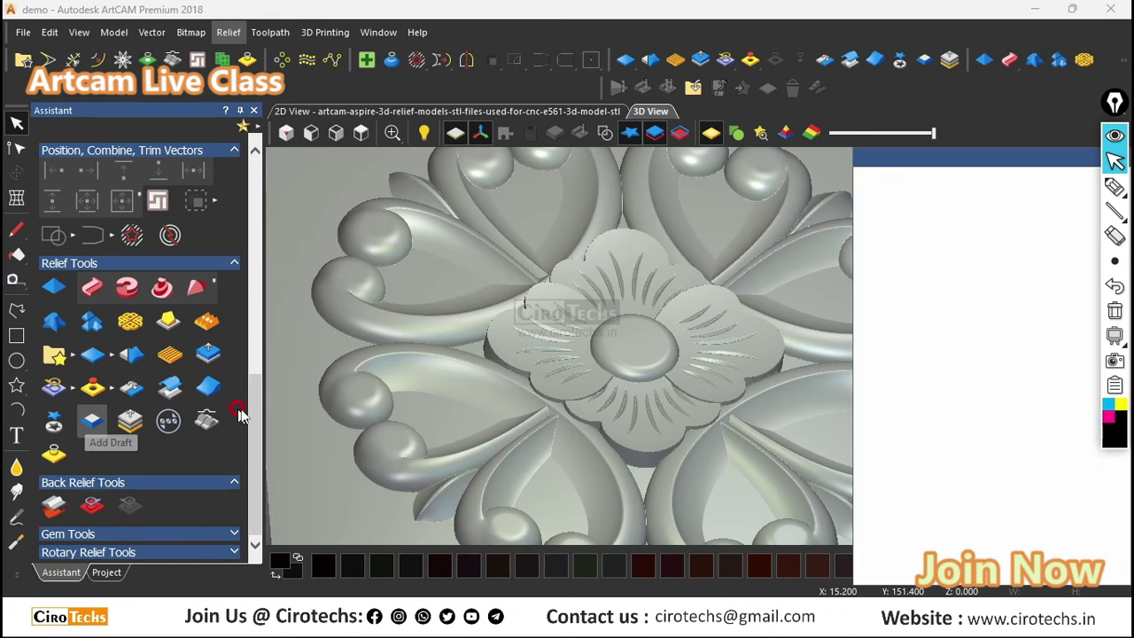
scroll(638, 469, "up", 4)
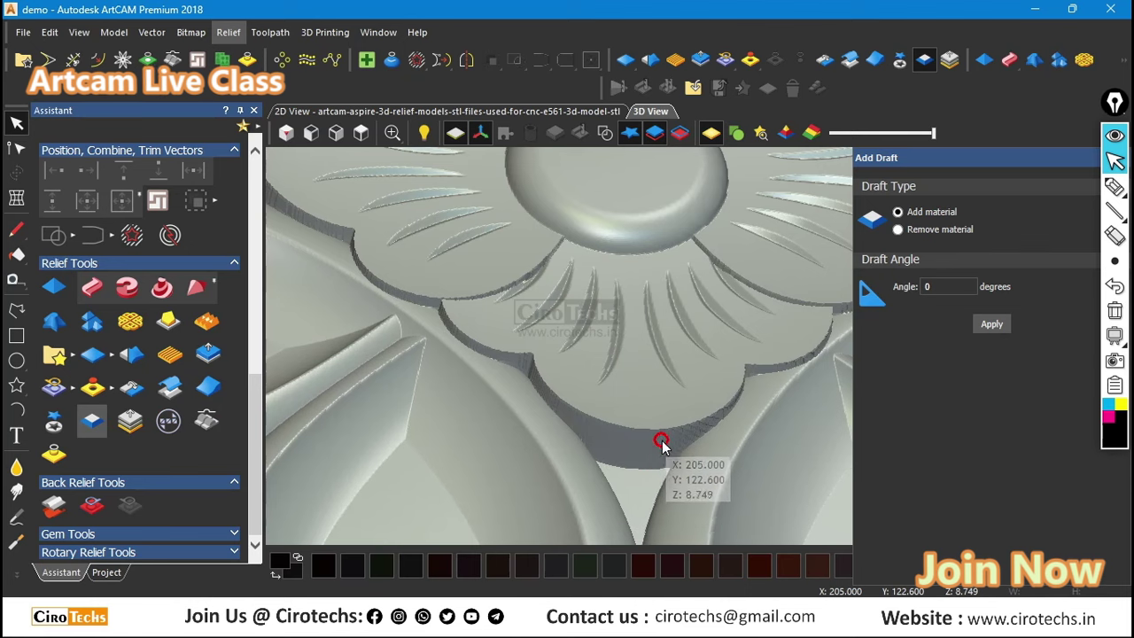
mouse_move(526, 430)
left_mouse_down()
mouse_move(357, 430)
mouse_move(531, 425)
left_mouse_up()
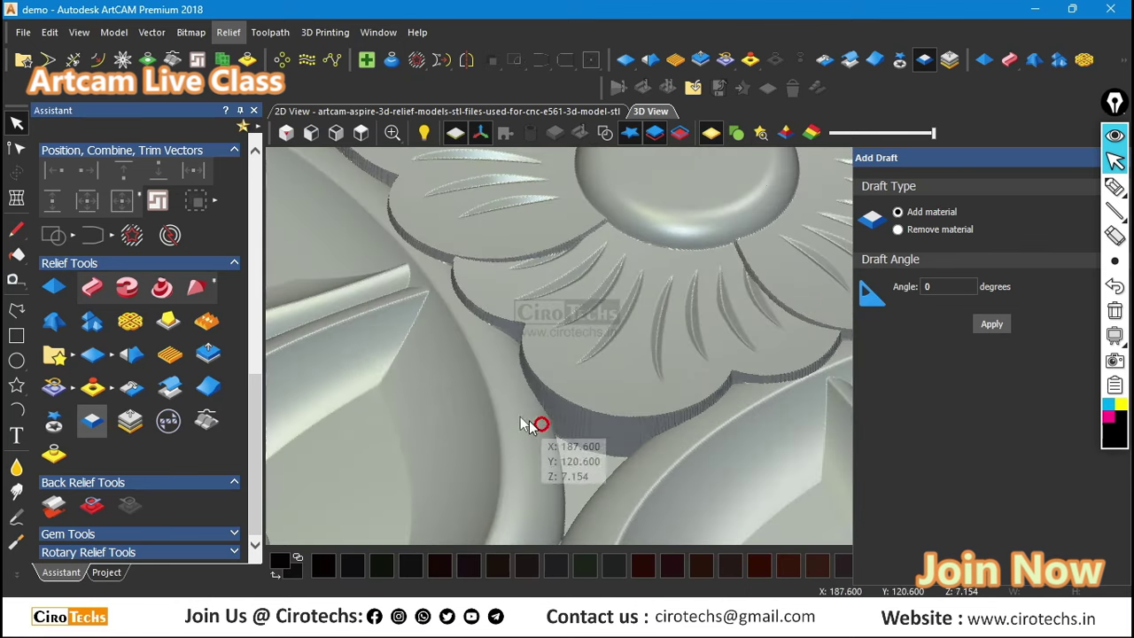
Step: Hide the scroll relief on Merged Layer so that only the rosette is displayed
left_click(107, 571)
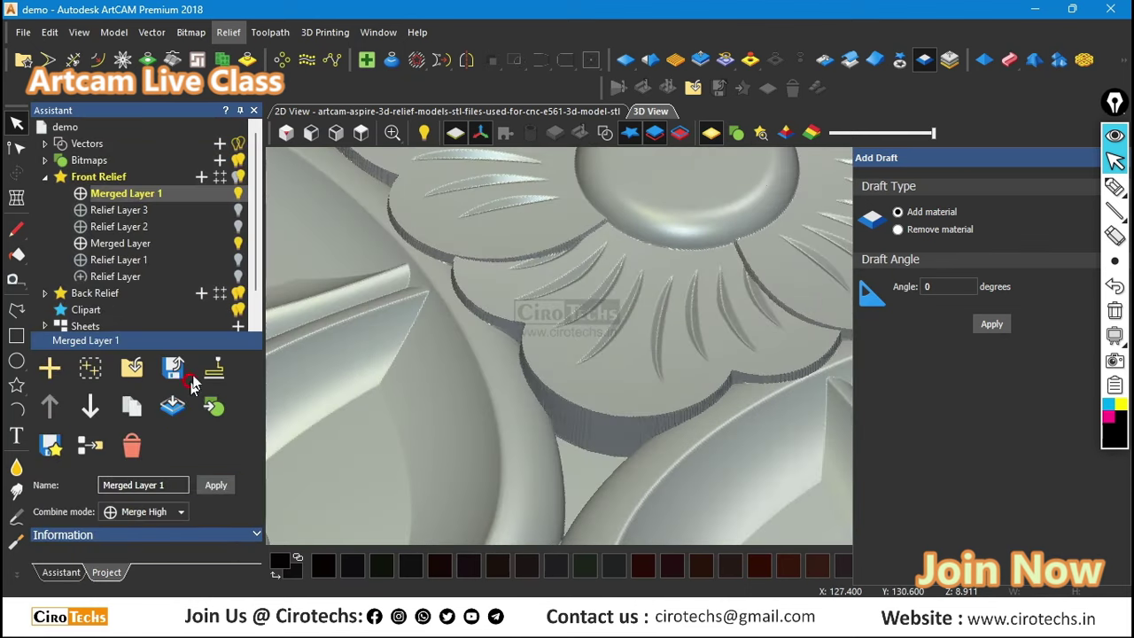
left_click(238, 244)
scroll(590, 343, "down", 3)
left_click_drag(700, 337, 683, 397)
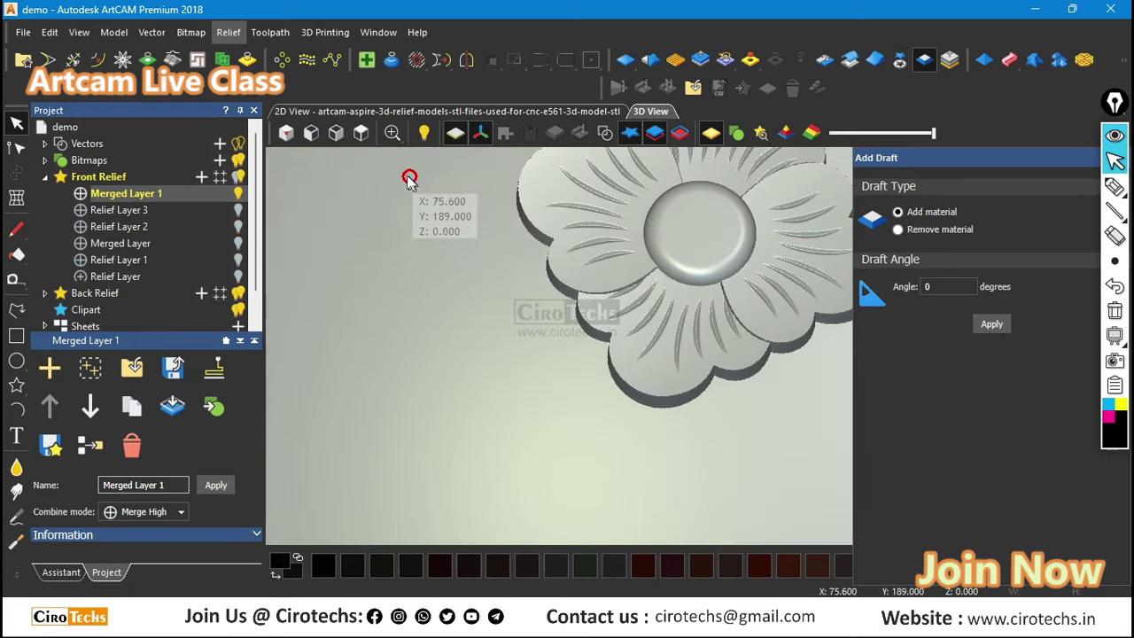
Step: Apply a 15-degree Add material draft to Merged Layer 1 and inspect the rosette's sloped walls
left_click(358, 135)
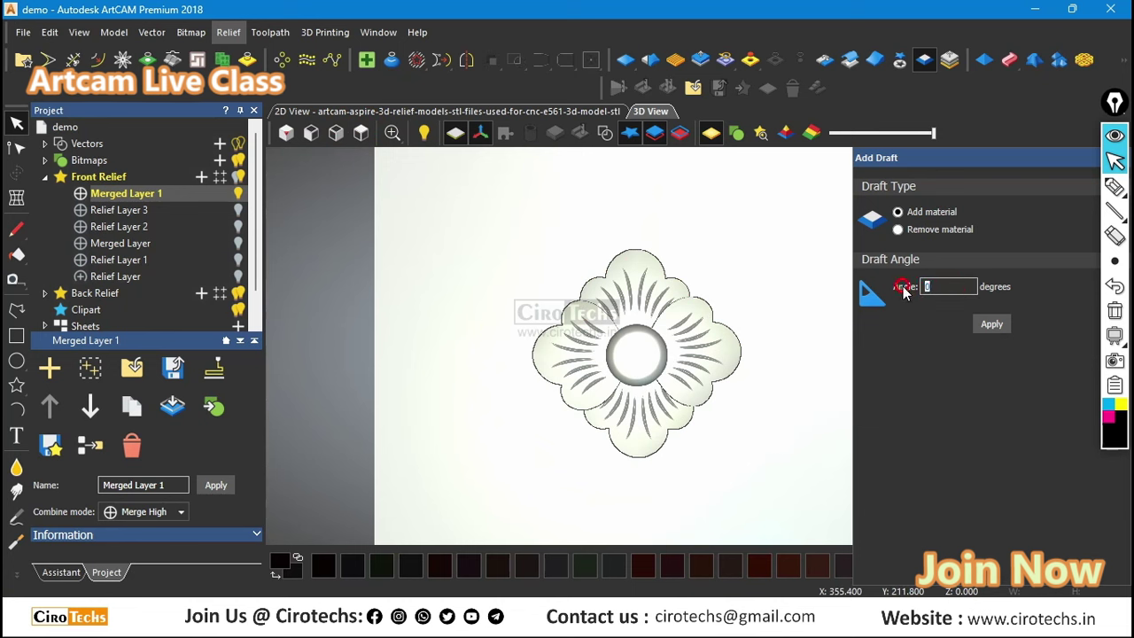
left_click(987, 325)
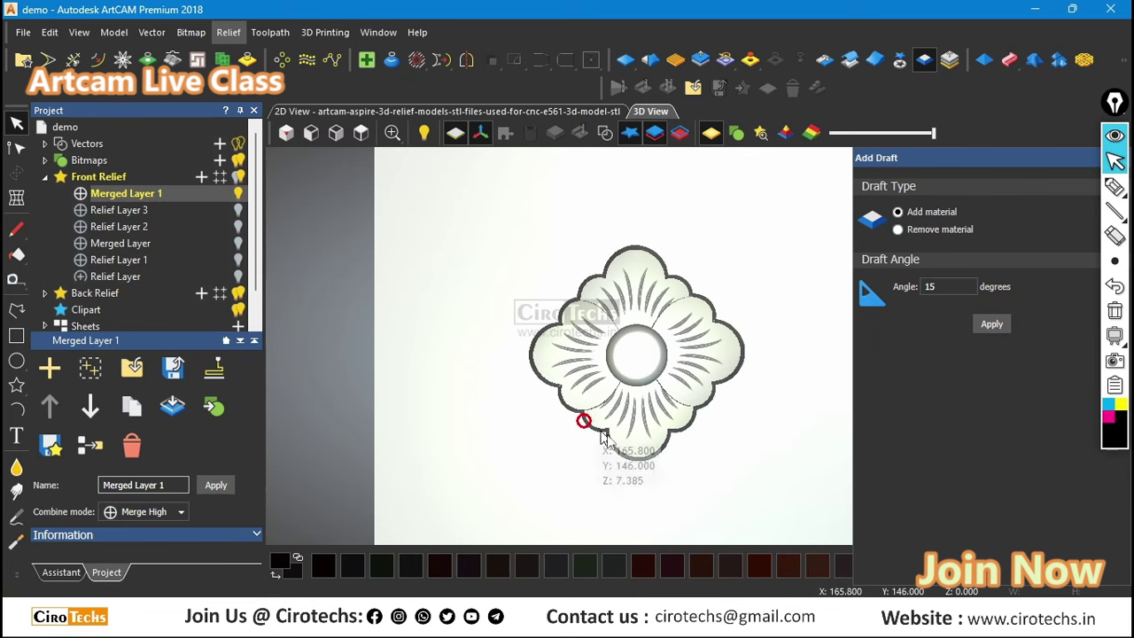
scroll(647, 445, "up", 3)
left_click_drag(650, 459, 596, 281)
scroll(651, 384, "up", 5)
left_click_drag(653, 383, 414, 351)
scroll(530, 335, "up", 4)
left_click_drag(531, 334, 455, 316)
Step: Undo the draft on the rosette and reapply it at 15 degrees with Add material
key("ctrl+z")
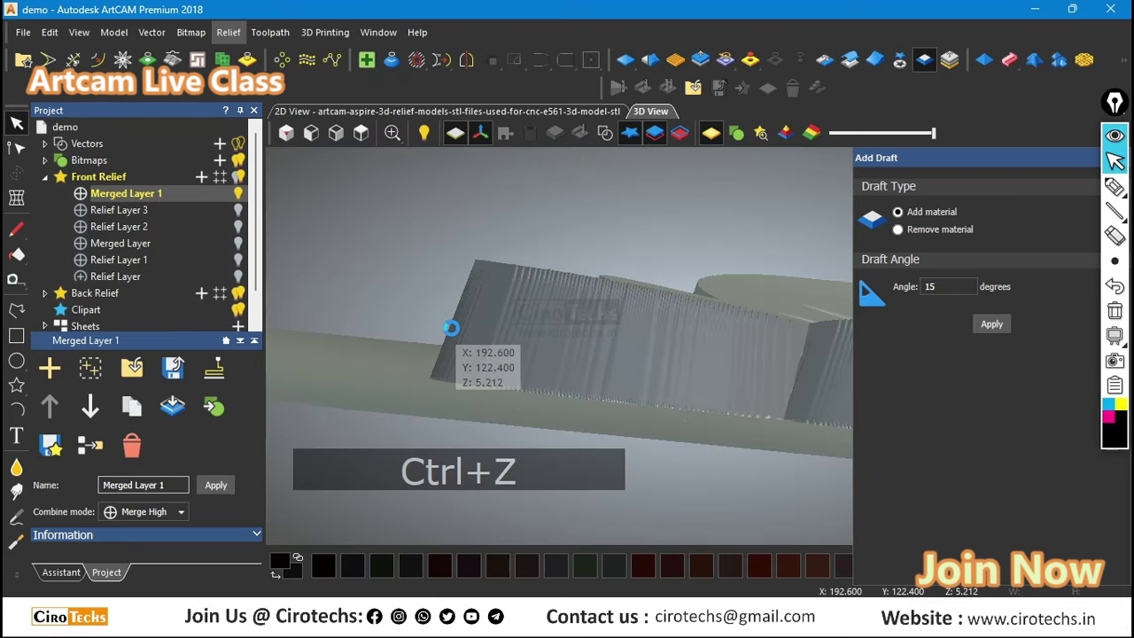
left_click(994, 325)
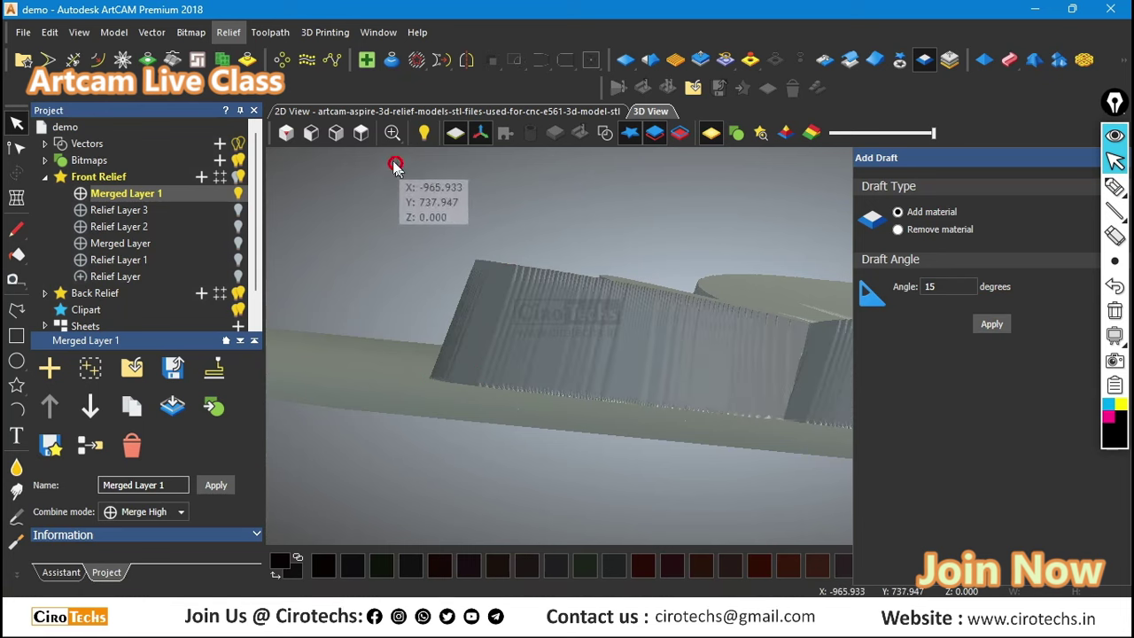
left_click(362, 133)
scroll(759, 354, "up", 6)
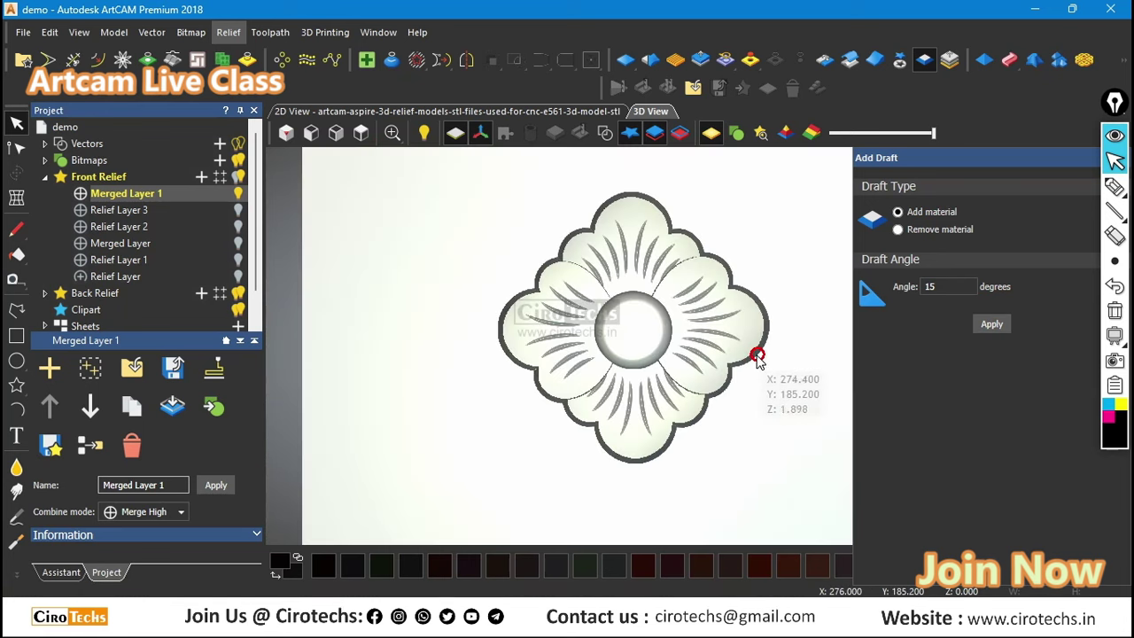
scroll(672, 380, "up", 4)
left_click_drag(673, 399, 706, 286)
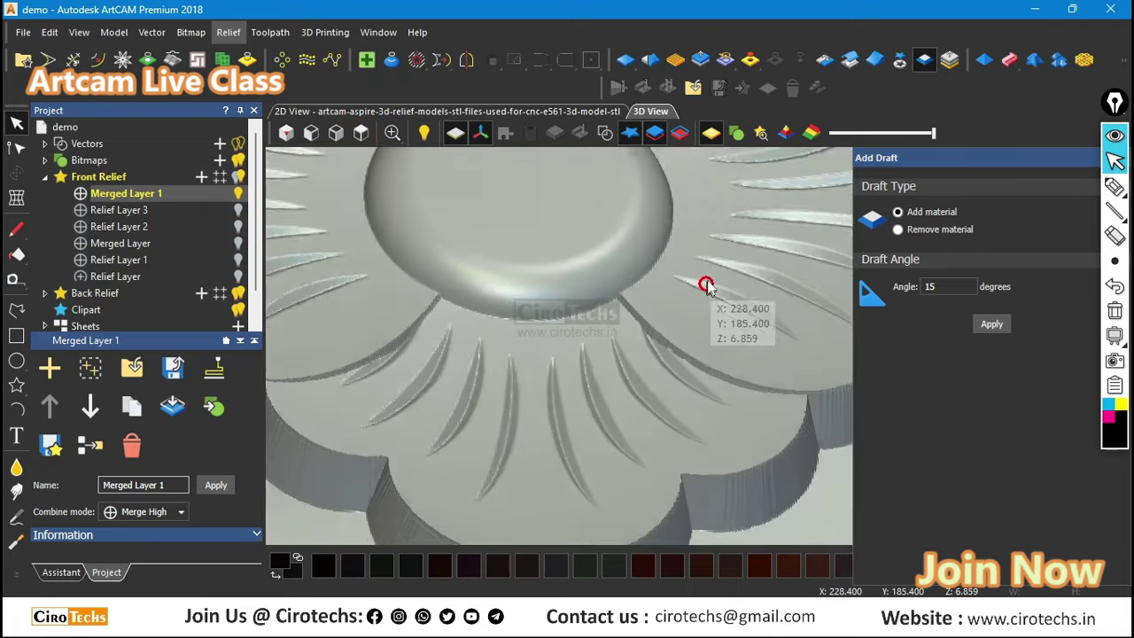
scroll(722, 372, "up", 4)
left_click_drag(712, 386, 658, 329)
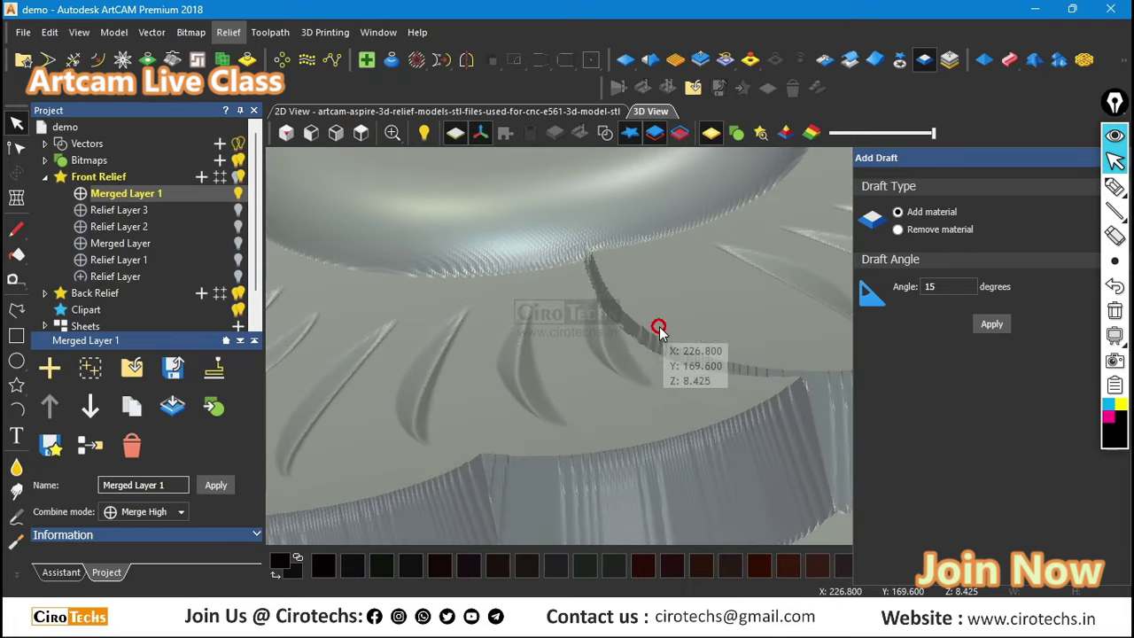
Step: Show the scroll relief on Merged Layer again together with the drafted rosette and view both from above
left_click(360, 133)
scroll(767, 370, "up", 2)
scroll(767, 371, "up", 2)
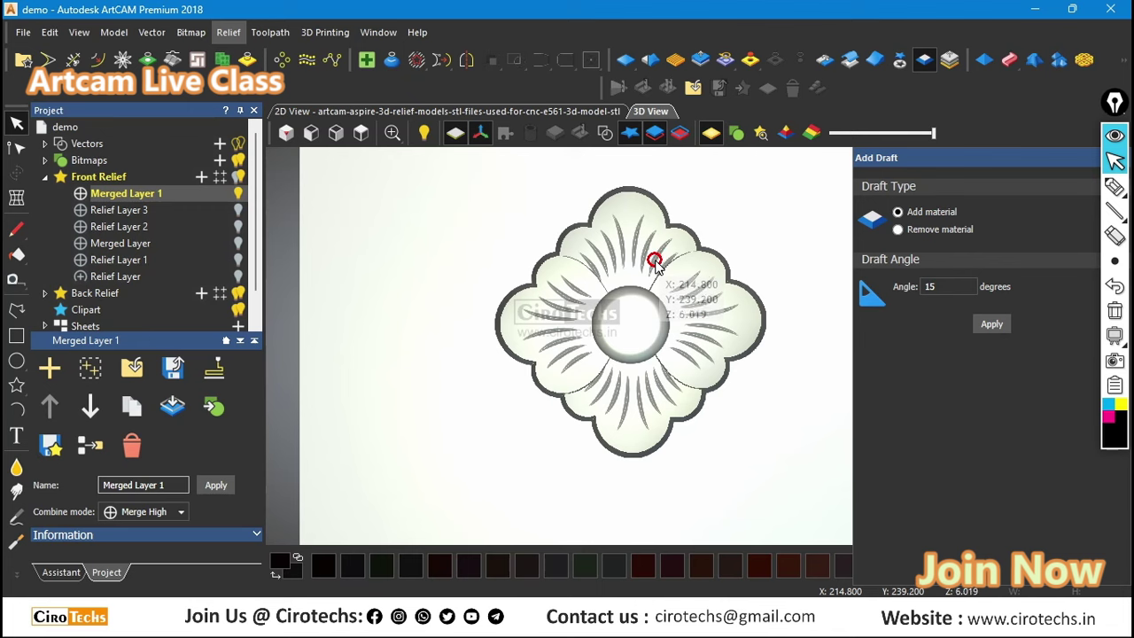
left_click(237, 244)
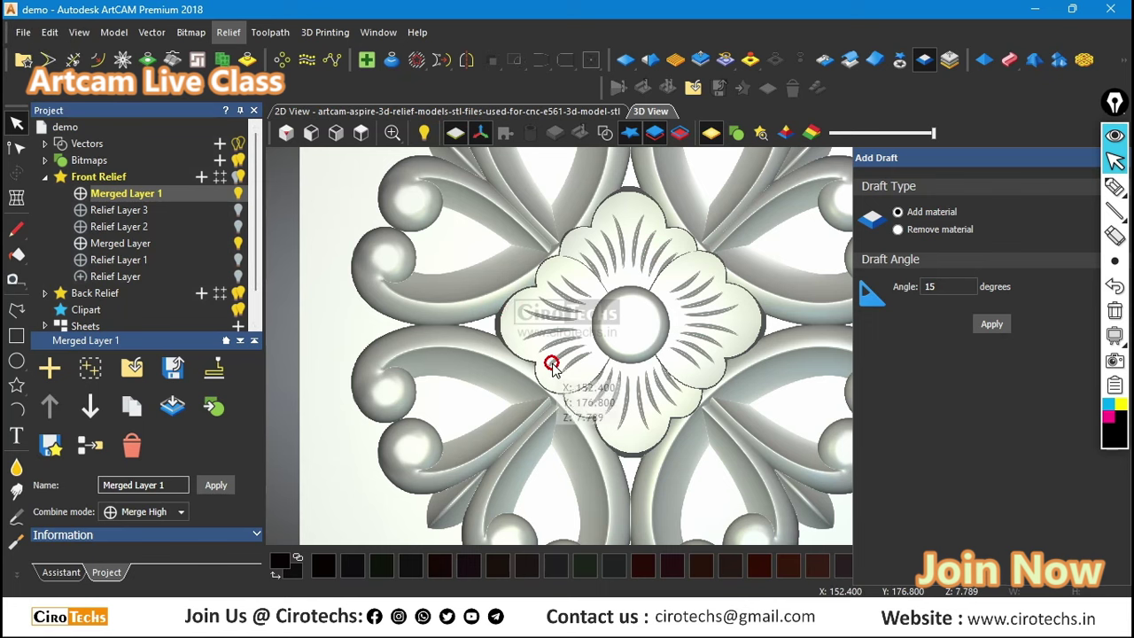
scroll(699, 320, "down", 3)
scroll(691, 328, "up", 5)
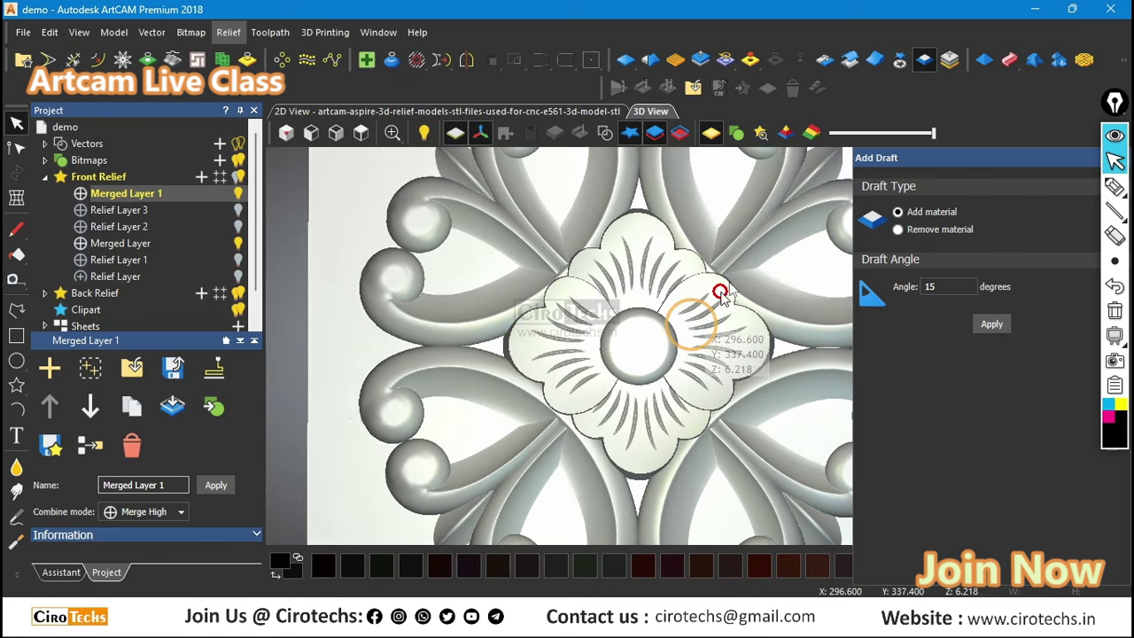
Step: Merge the visible rosette and scroll layers of the Front Relief into one new relief layer
left_click(131, 248)
left_click(155, 194)
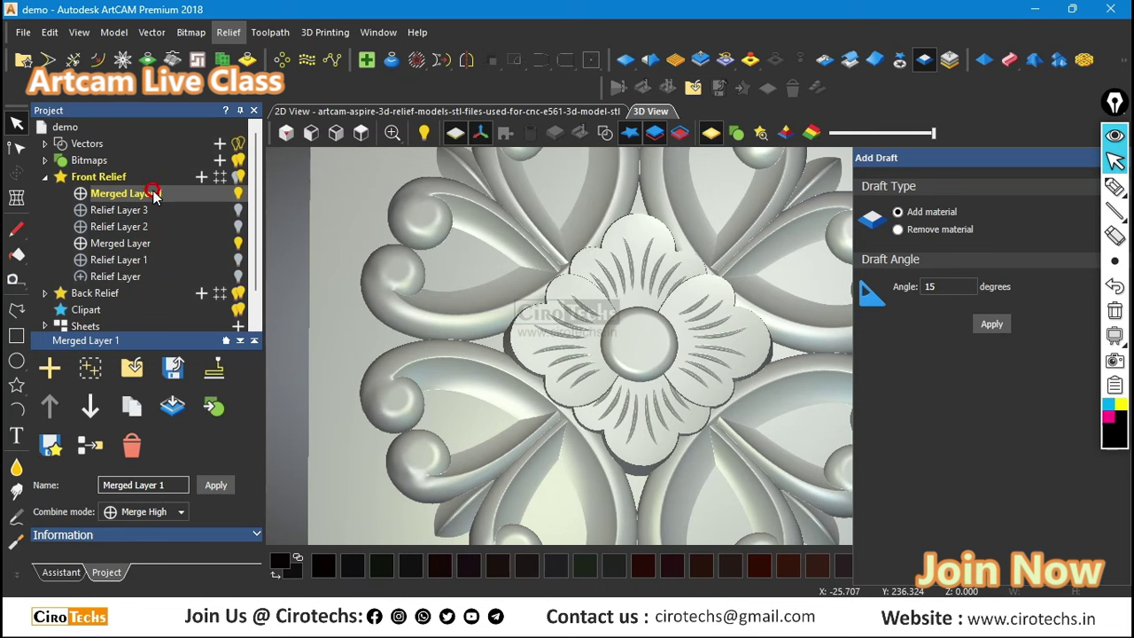
left_click(139, 245)
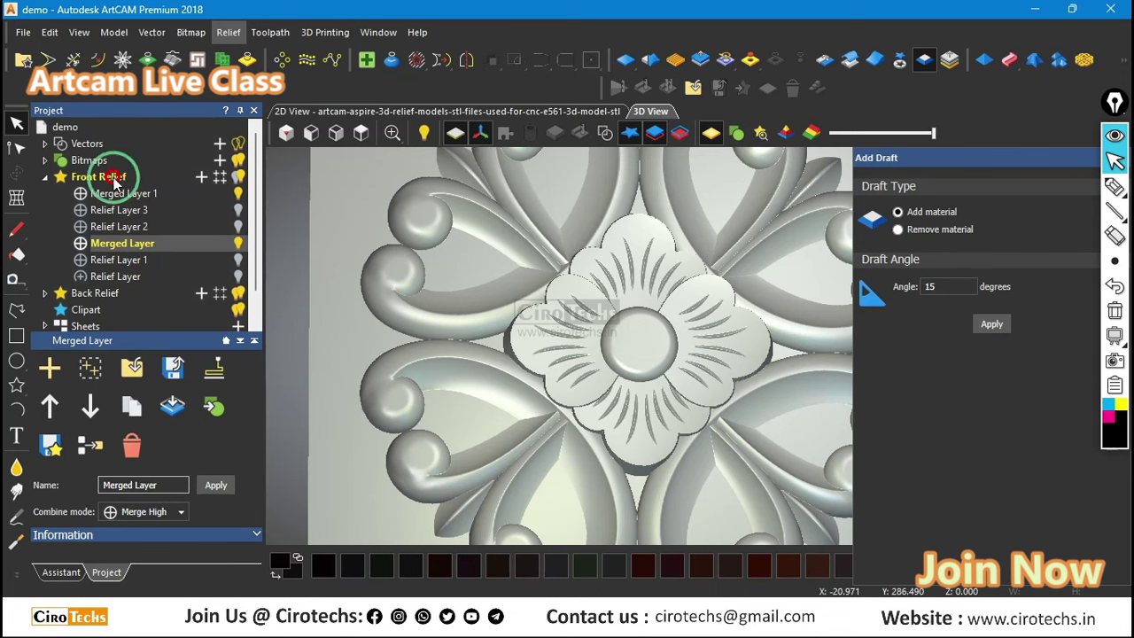
left_click(114, 180)
right_click(113, 177)
left_click(159, 331)
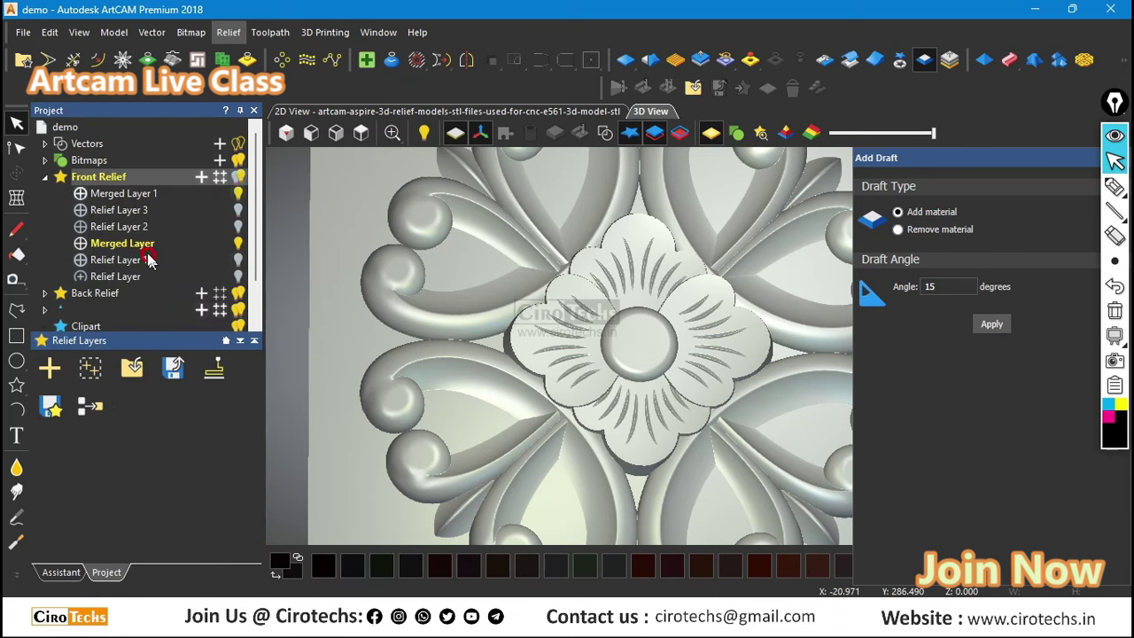
Step: Rename the new combined relief layer as Final Layer
left_click(128, 192)
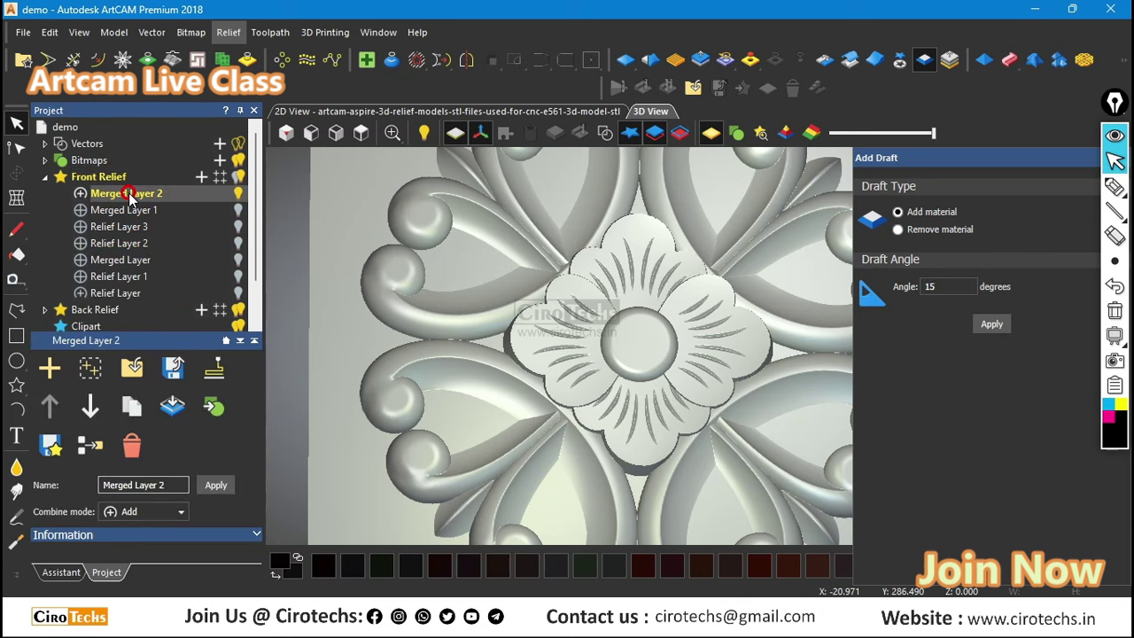
left_click(128, 192)
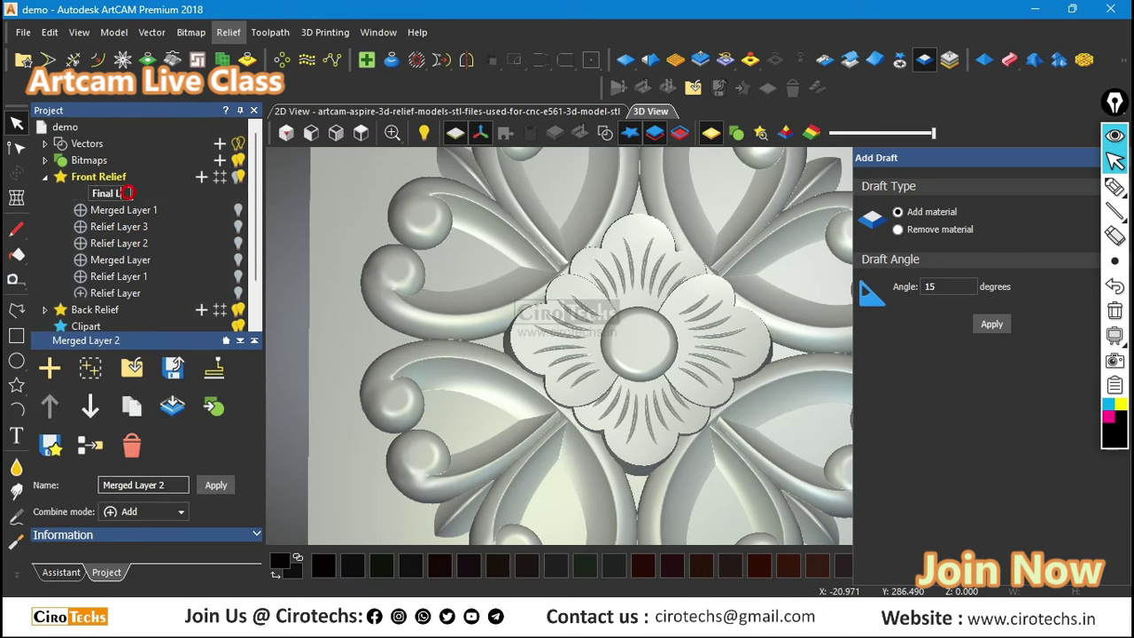
left_click(297, 221)
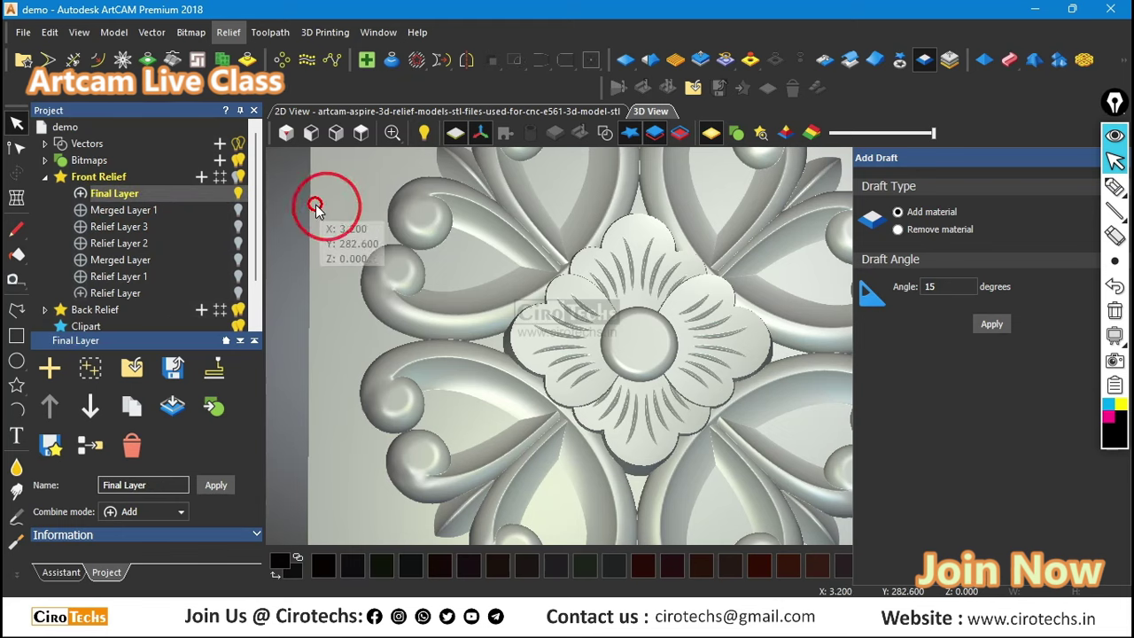
Step: Try Smooth Relief on the whole Final Layer at 30% strength
scroll(594, 253, "down", 3)
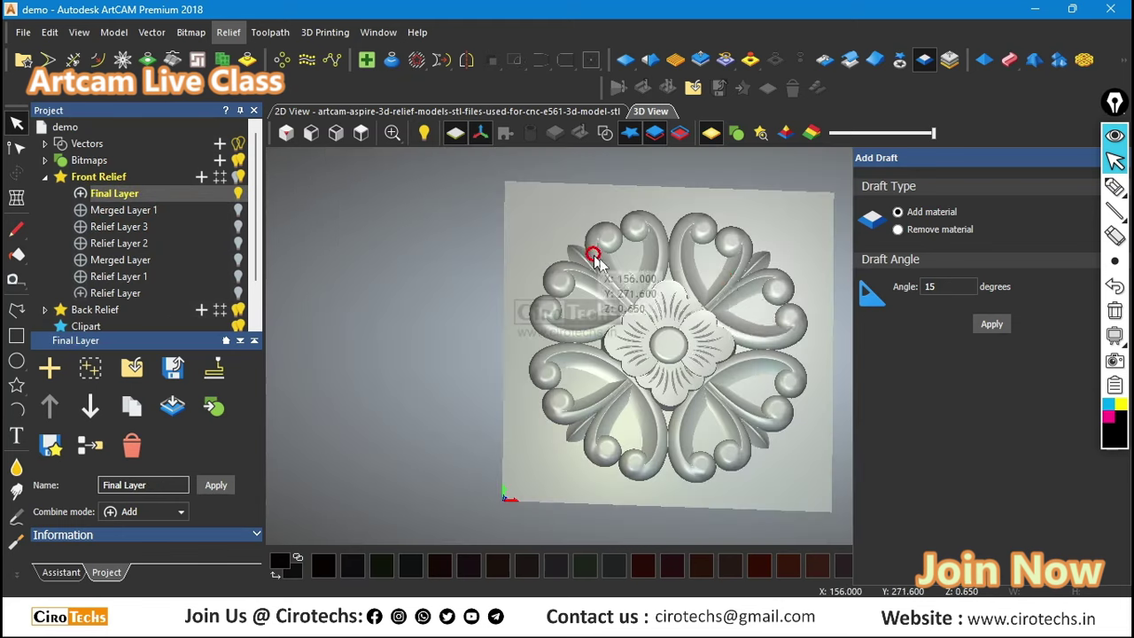
scroll(691, 311, "up", 2)
left_click_drag(691, 311, 707, 286)
scroll(673, 279, "down", 2)
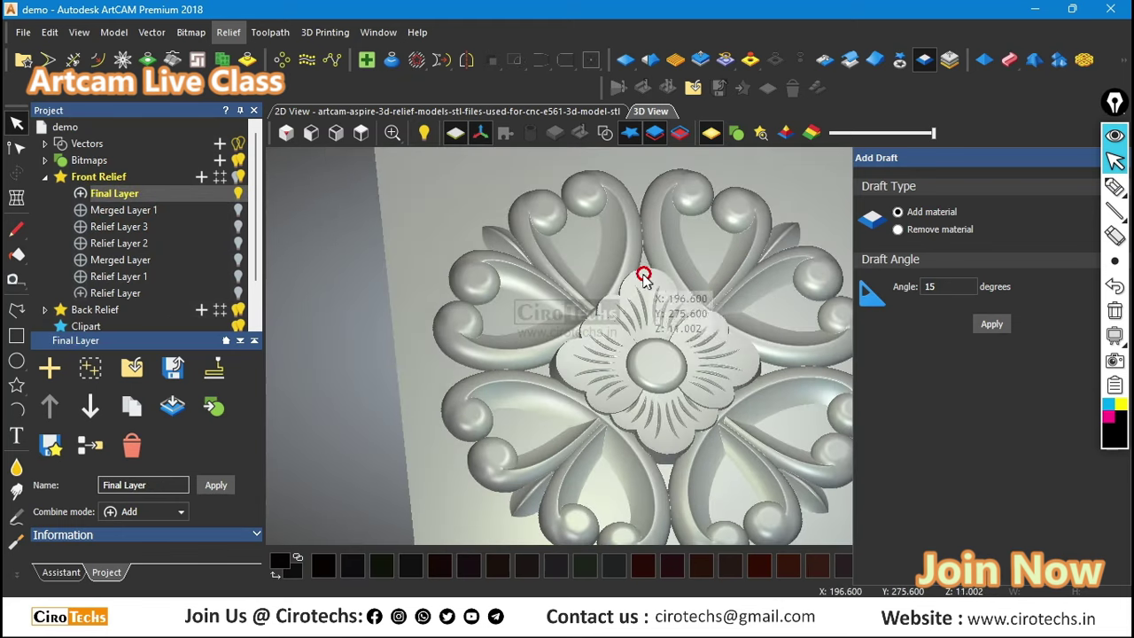
scroll(631, 274, "down", 3)
left_click(62, 572)
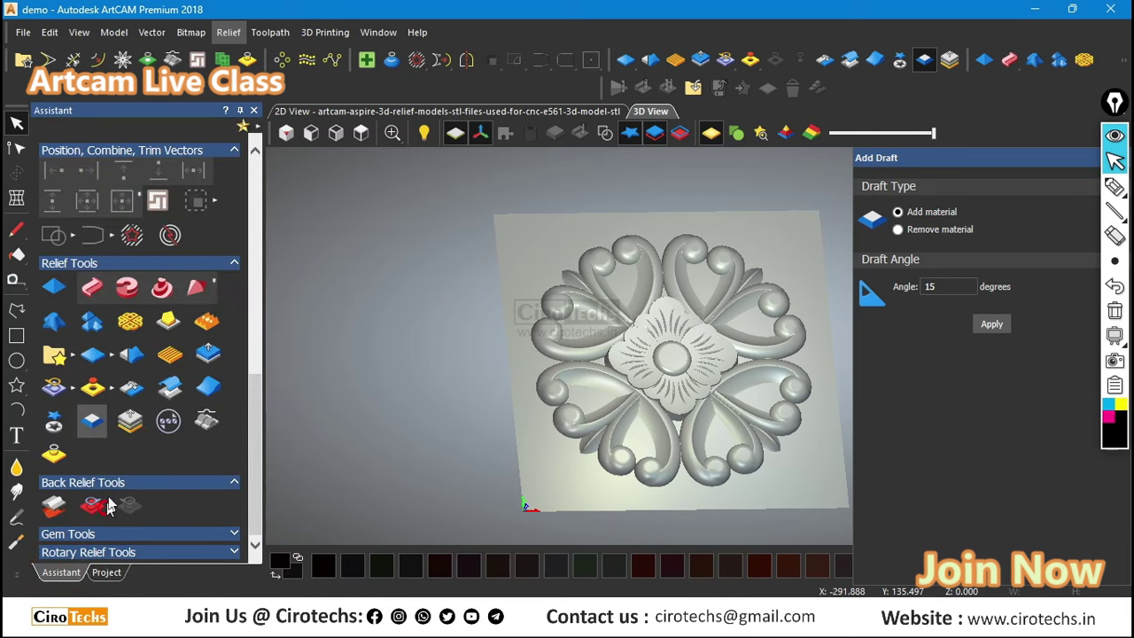
left_click(128, 361)
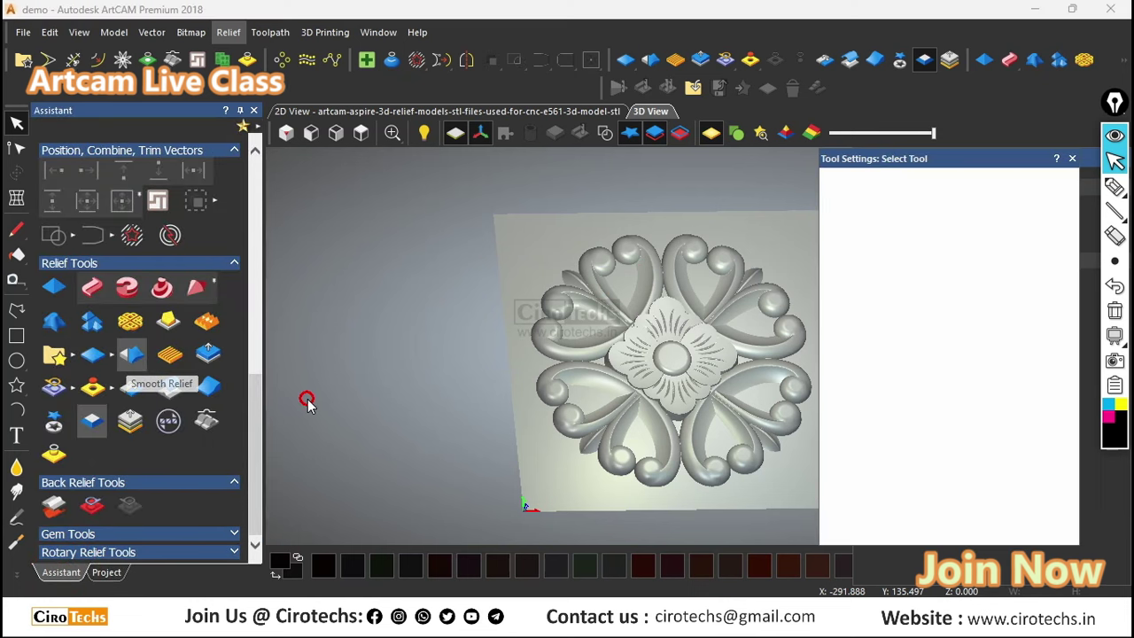
left_click(922, 316)
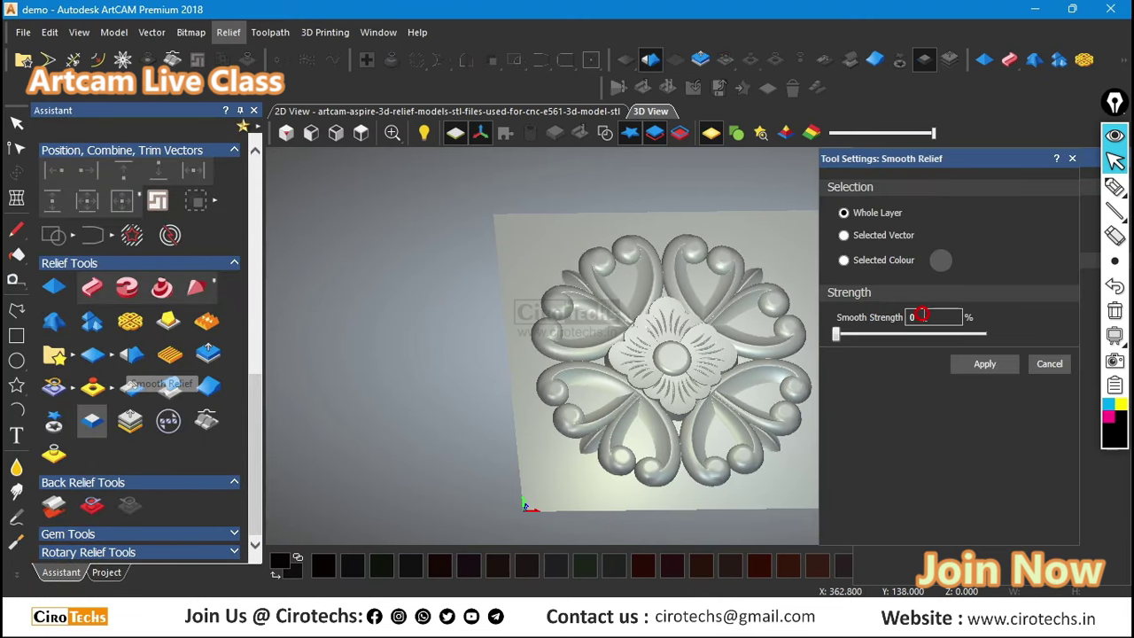
type("30")
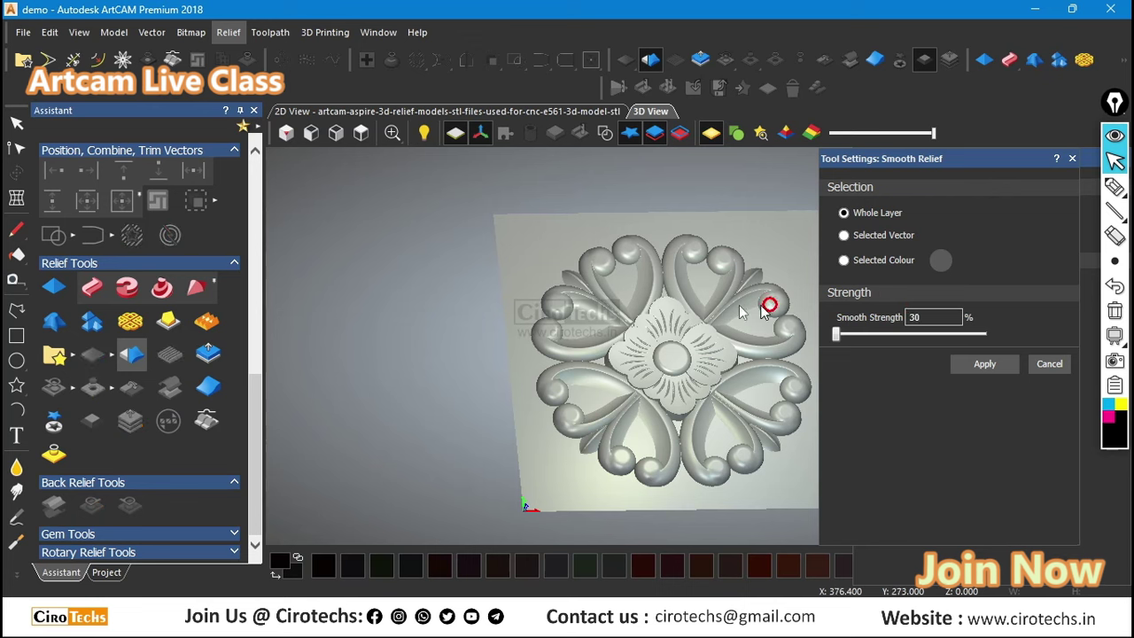
key("Return")
Step: Inspect the 30% smoothing preview up close and from above, and leave Smooth Relief without applying it
scroll(746, 326, "up", 5)
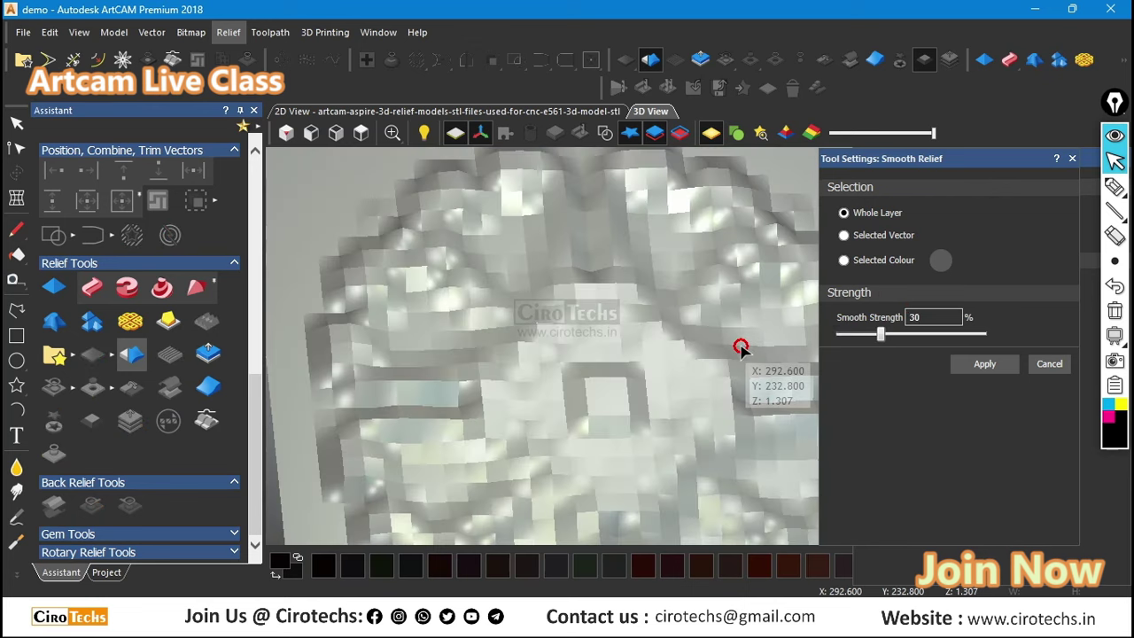
scroll(735, 348, "down", 5)
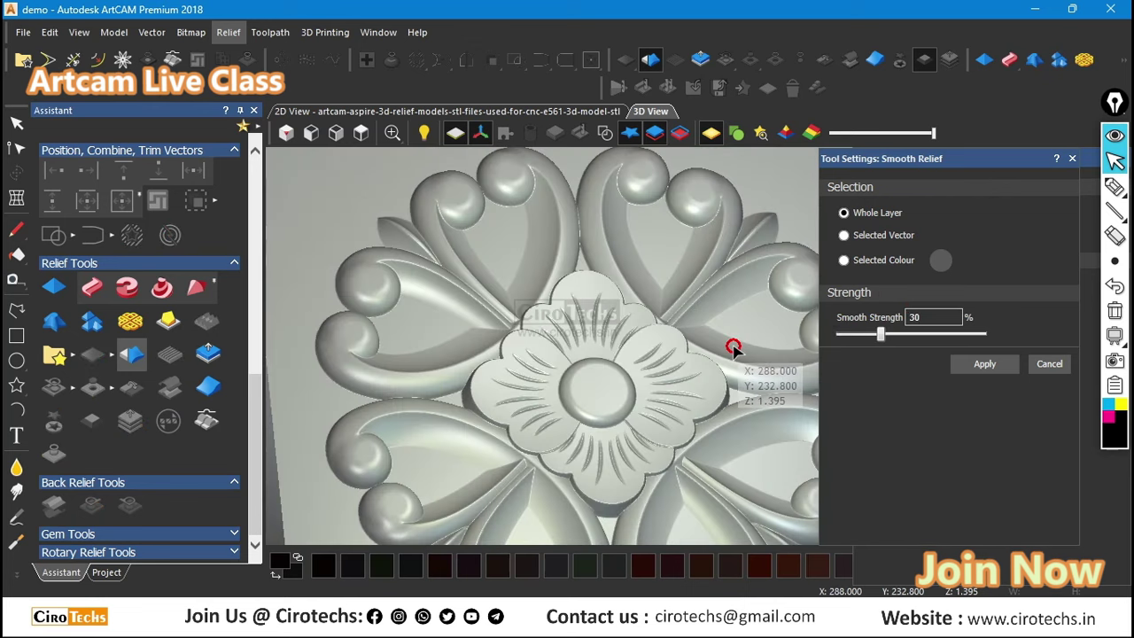
left_click_drag(700, 343, 630, 393)
left_click(361, 134)
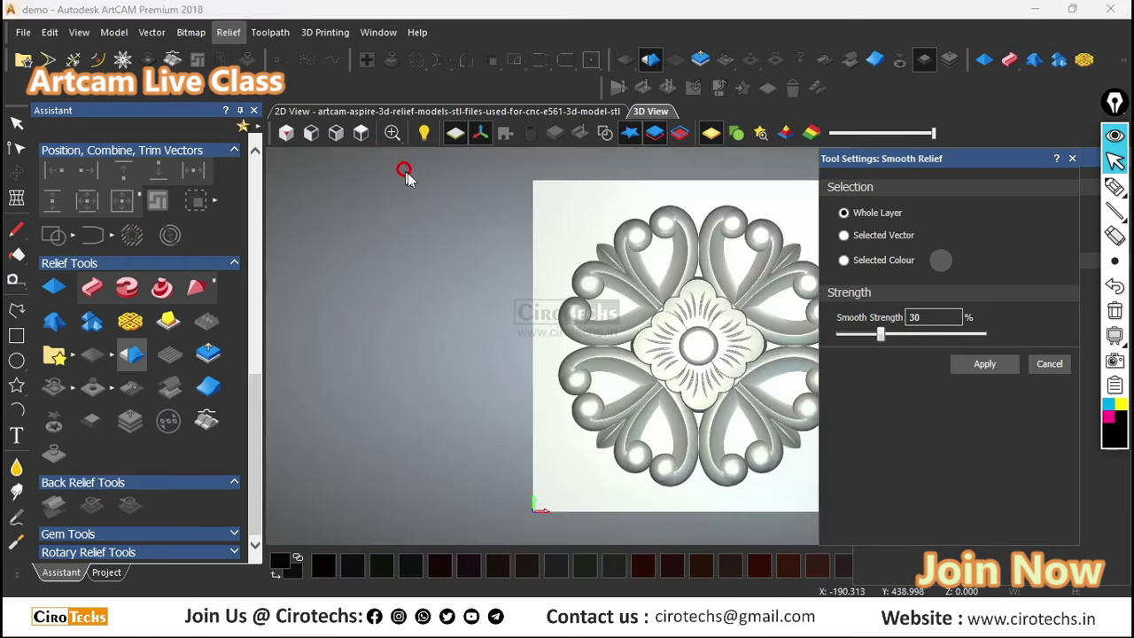
scroll(564, 299, "up", 3)
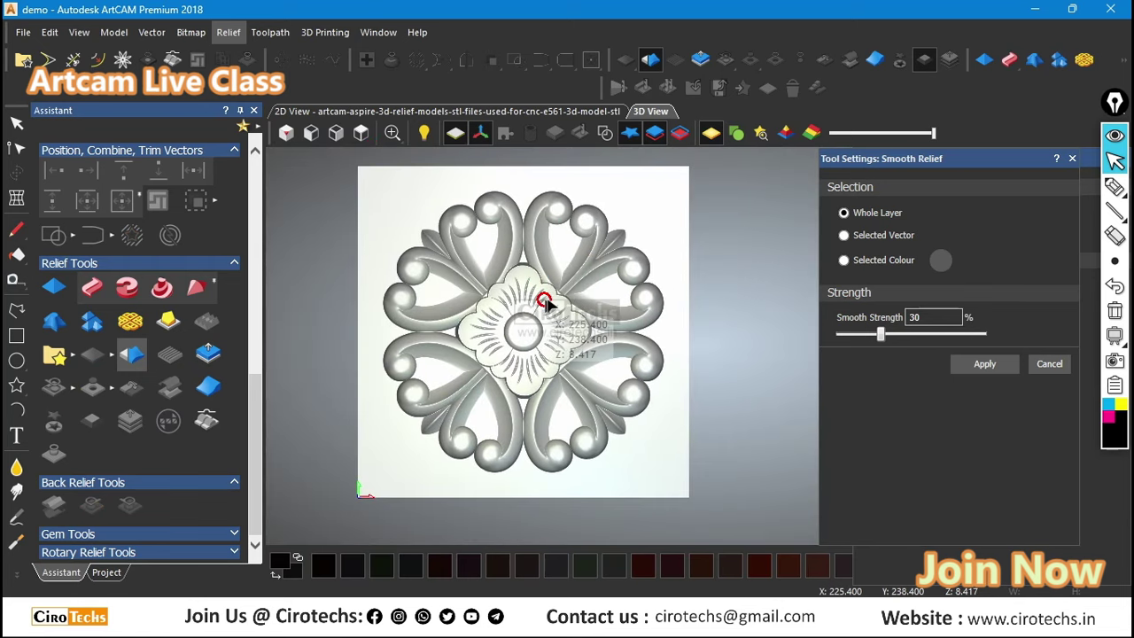
left_click(1049, 366)
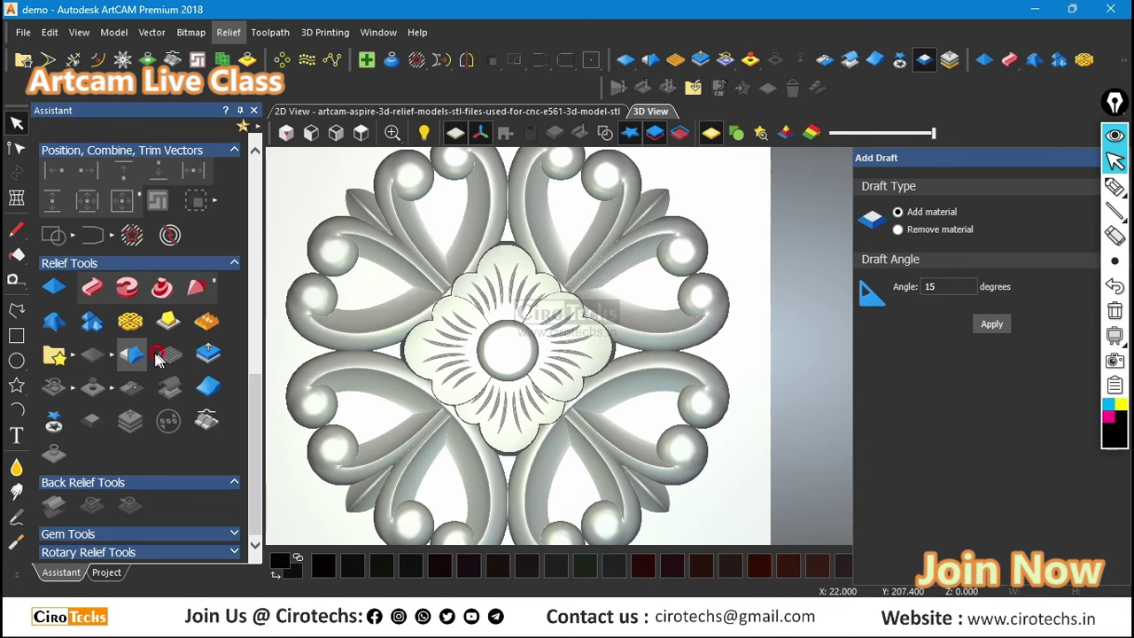
Step: Close the Add Draft settings, try 50% smoothing on the whole layer and inspect the petals and scroll ridges up close
left_click(1030, 155)
left_click(205, 348)
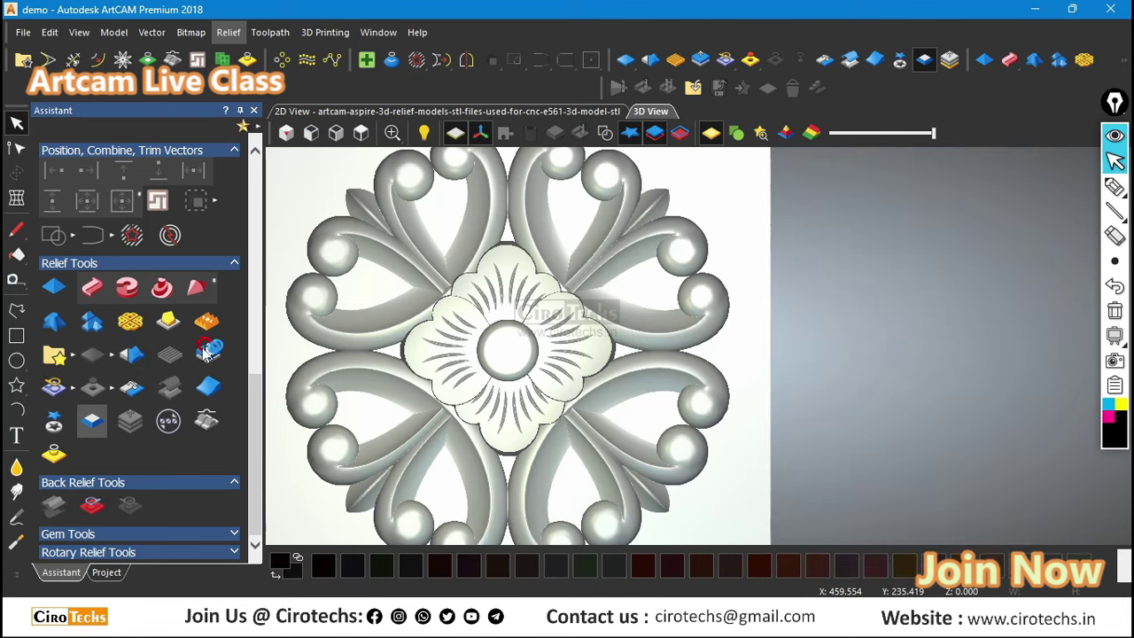
left_click(131, 356)
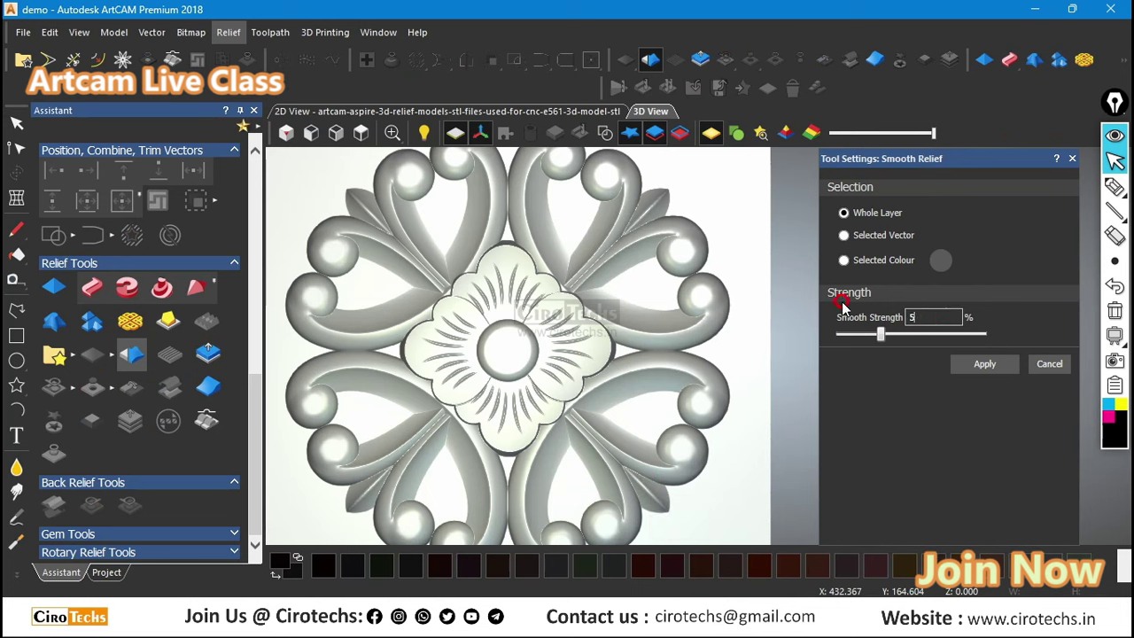
left_click(991, 326)
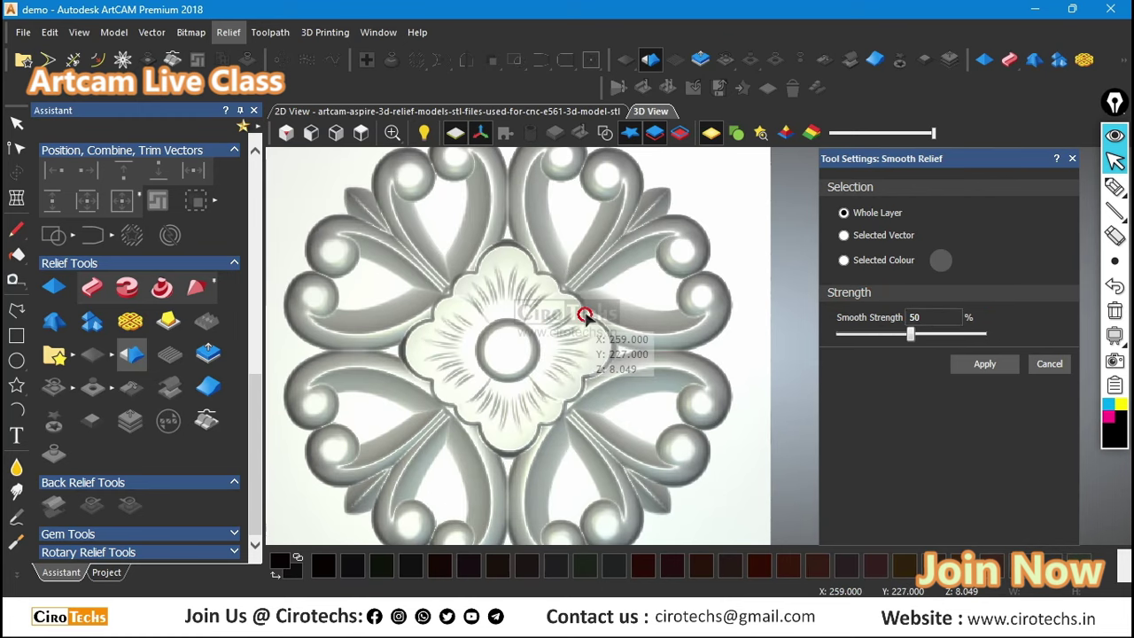
scroll(582, 320, "up", 2)
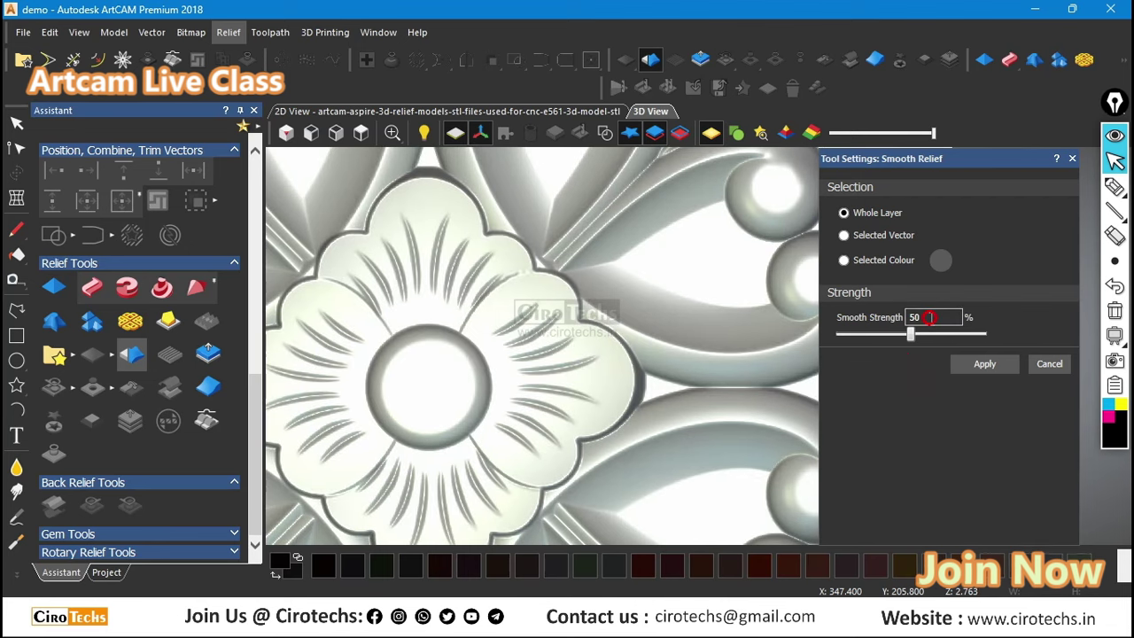
scroll(632, 352, "down", 2)
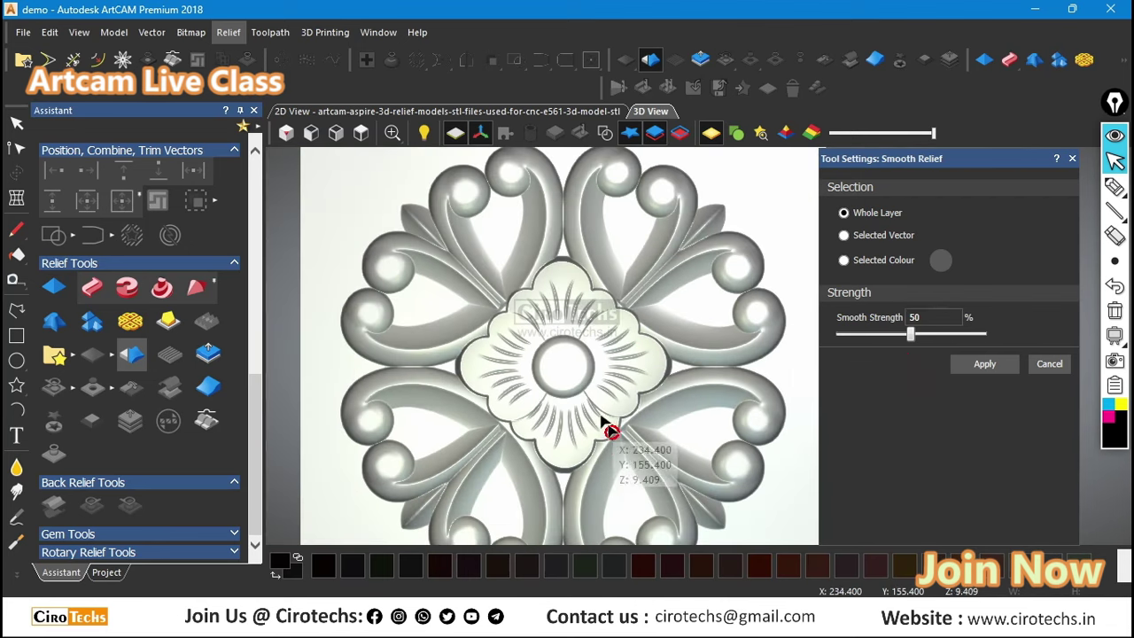
scroll(465, 256, "up", 1)
scroll(465, 258, "up", 2)
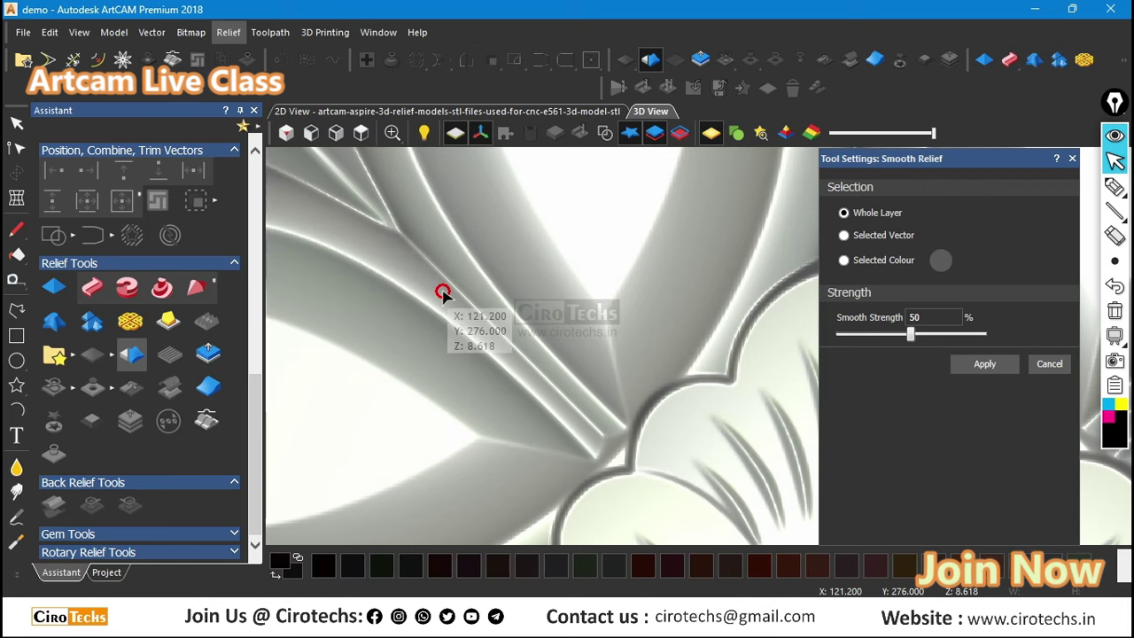
scroll(447, 294, "up", 2)
scroll(507, 328, "down", 3)
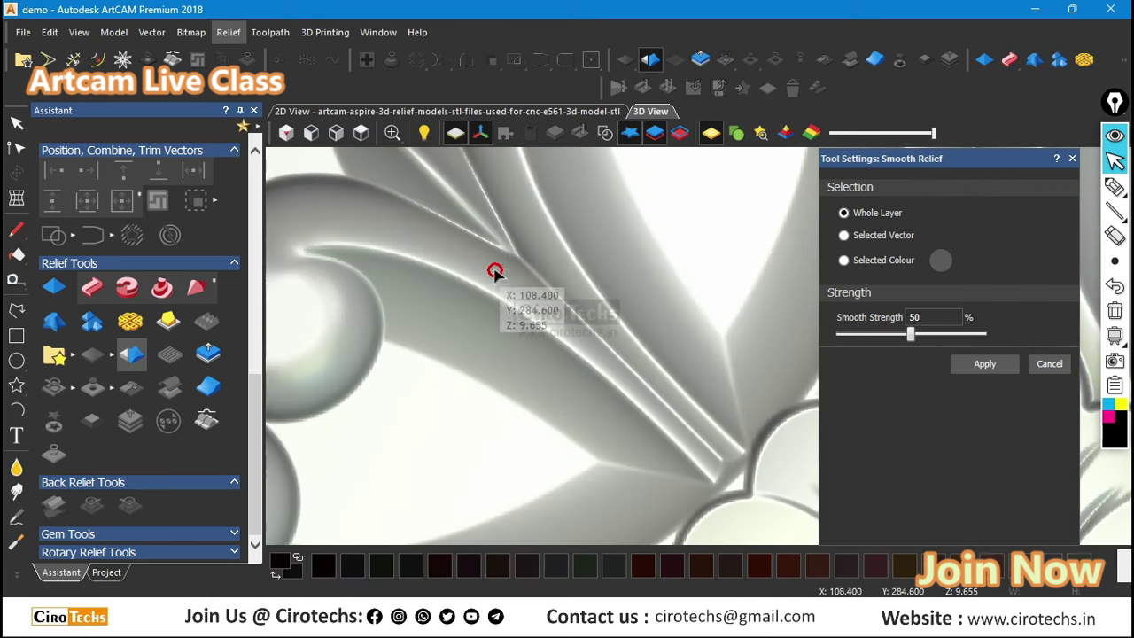
left_click(1049, 363)
Step: Examine the unsmoothed edges of the scroll ends and the rosette petals up close from several angles
scroll(363, 306, "up", 2)
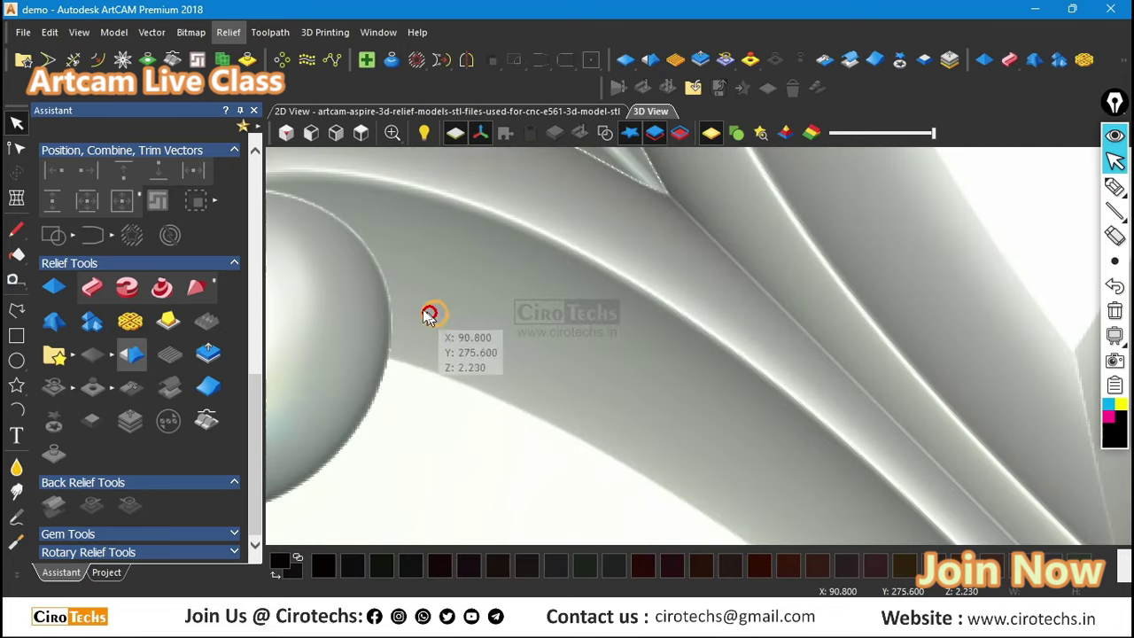
scroll(339, 263, "up", 2)
scroll(417, 418, "up", 2)
scroll(398, 398, "down", 1)
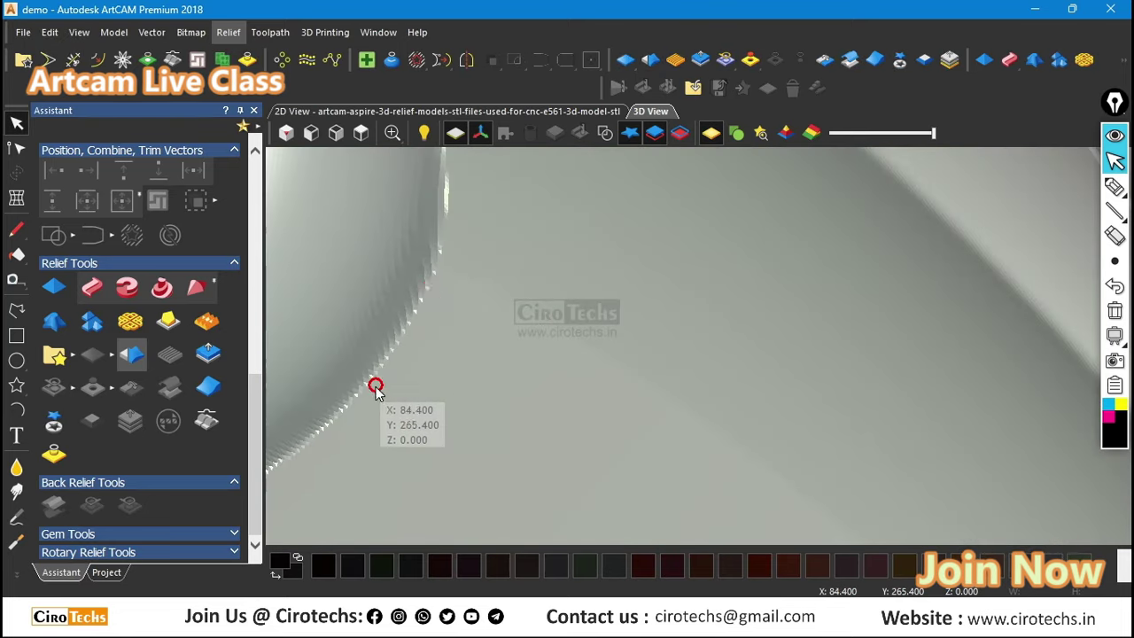
scroll(619, 341, "down", 1)
scroll(700, 292, "up", 3)
mouse_move(699, 292)
left_mouse_down()
mouse_move(769, 333)
mouse_move(812, 266)
mouse_move(792, 302)
left_mouse_up()
scroll(701, 279, "down", 2)
scroll(701, 279, "down", 3)
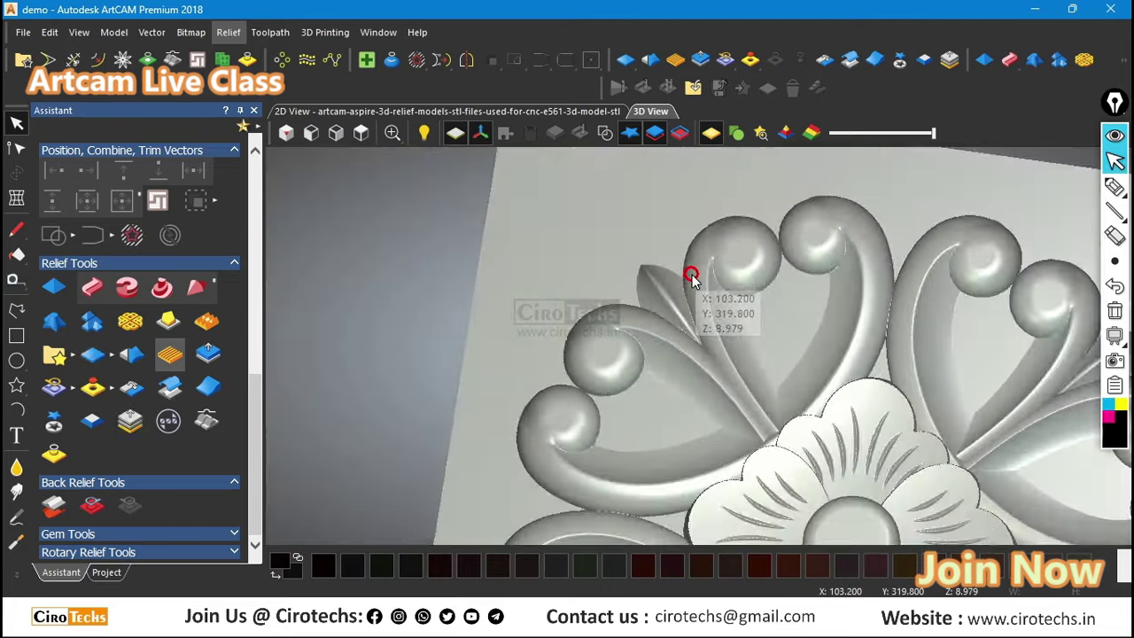
scroll(863, 425, "up", 4)
left_click_drag(728, 449, 549, 422)
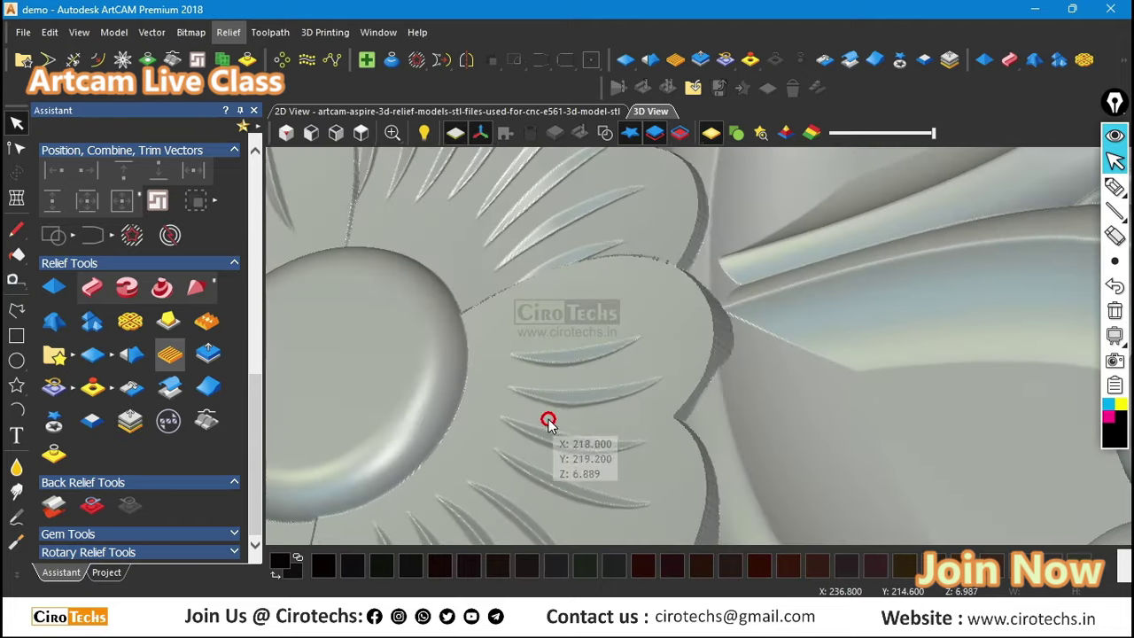
scroll(671, 397, "up", 4)
scroll(741, 372, "down", 5)
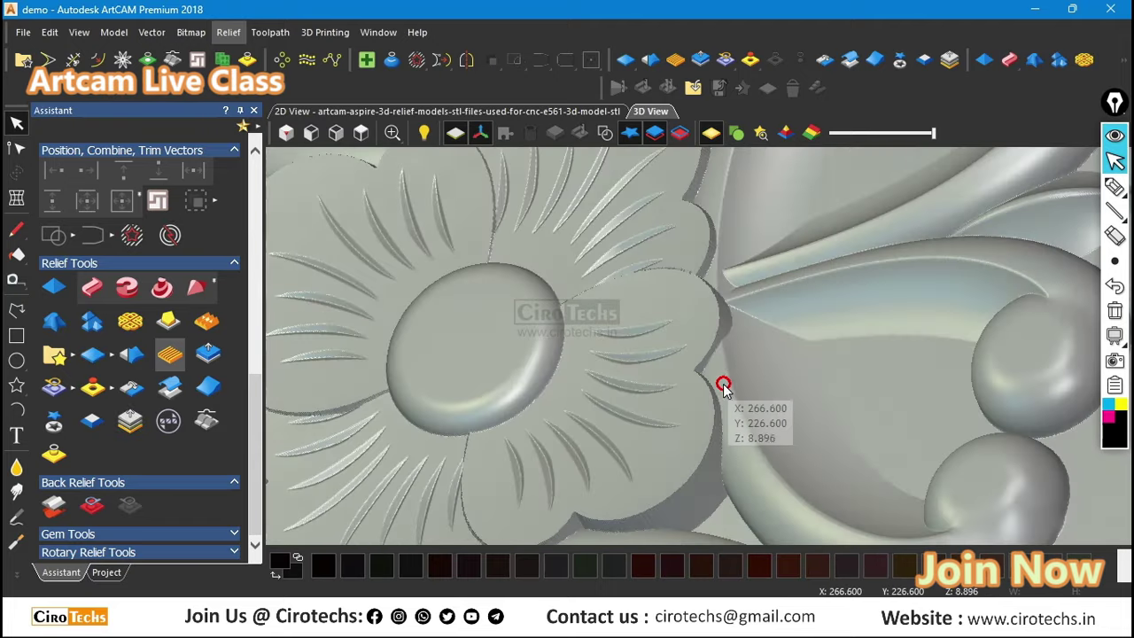
Step: Smooth the whole Final Layer with Smooth Relief at 50% strength and close the tool settings
left_click(361, 132)
scroll(720, 327, "up", 3)
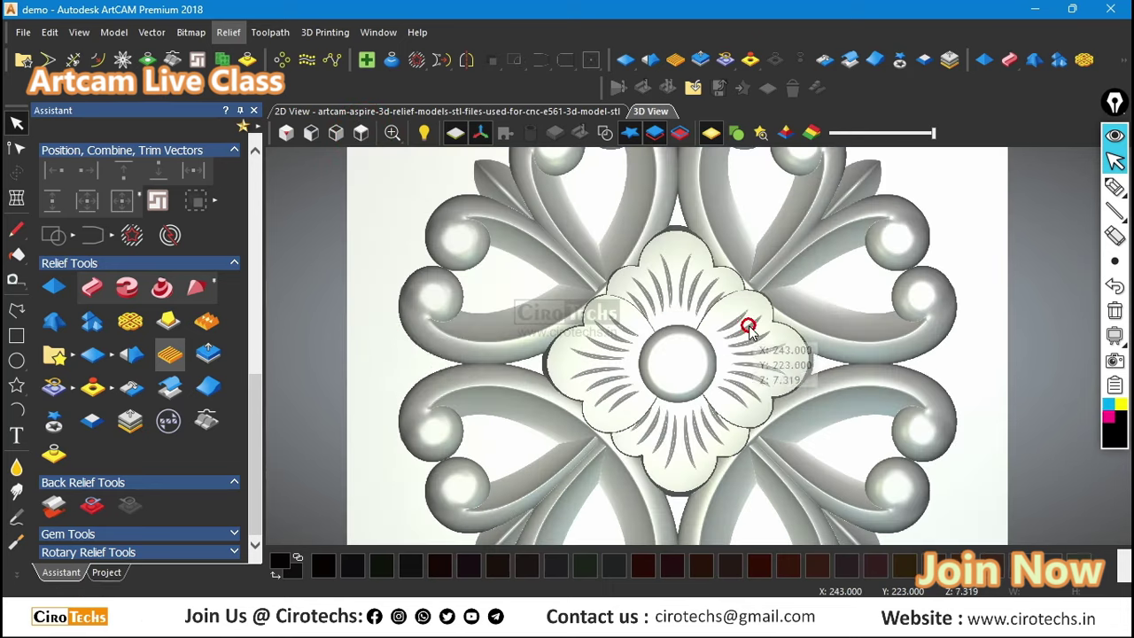
scroll(709, 336, "down", 2)
left_click(130, 353)
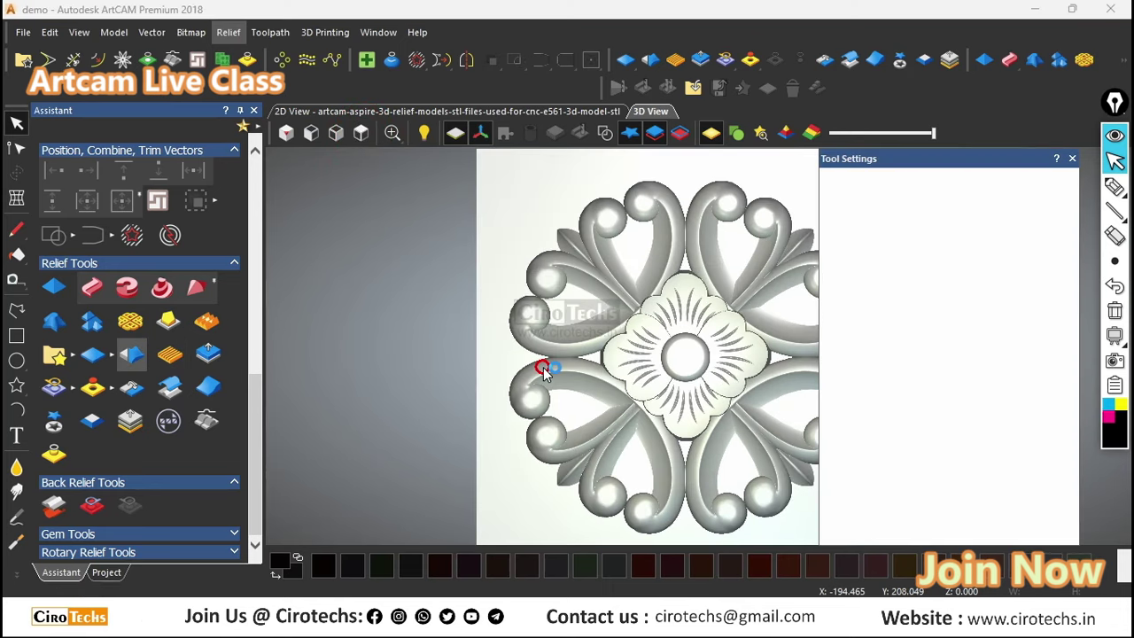
left_click(930, 339)
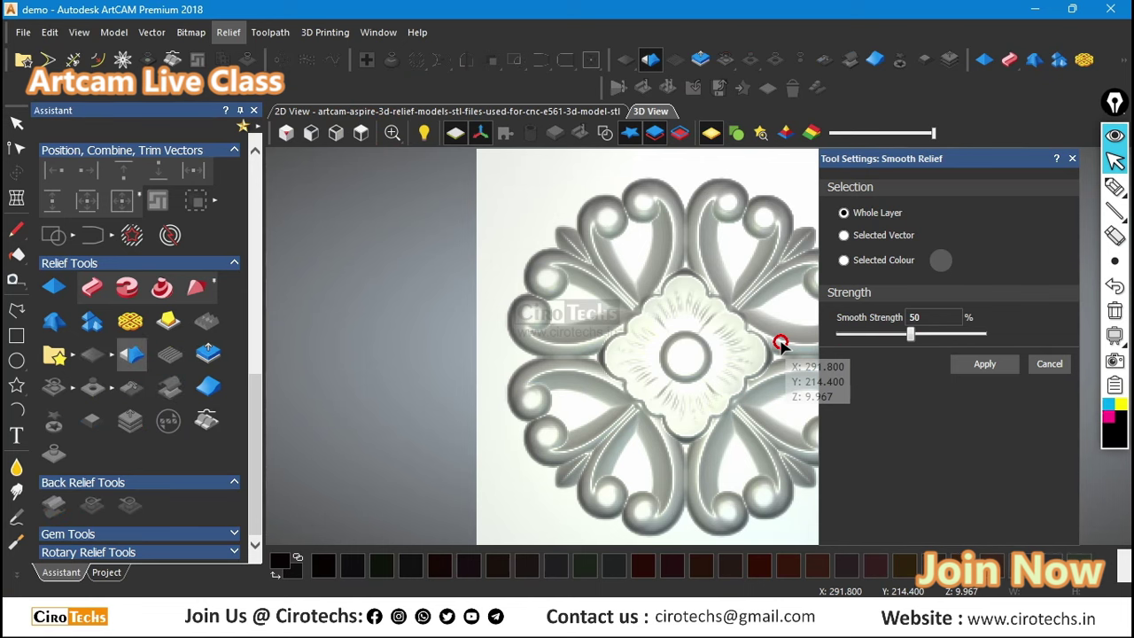
scroll(598, 314, "down", 2)
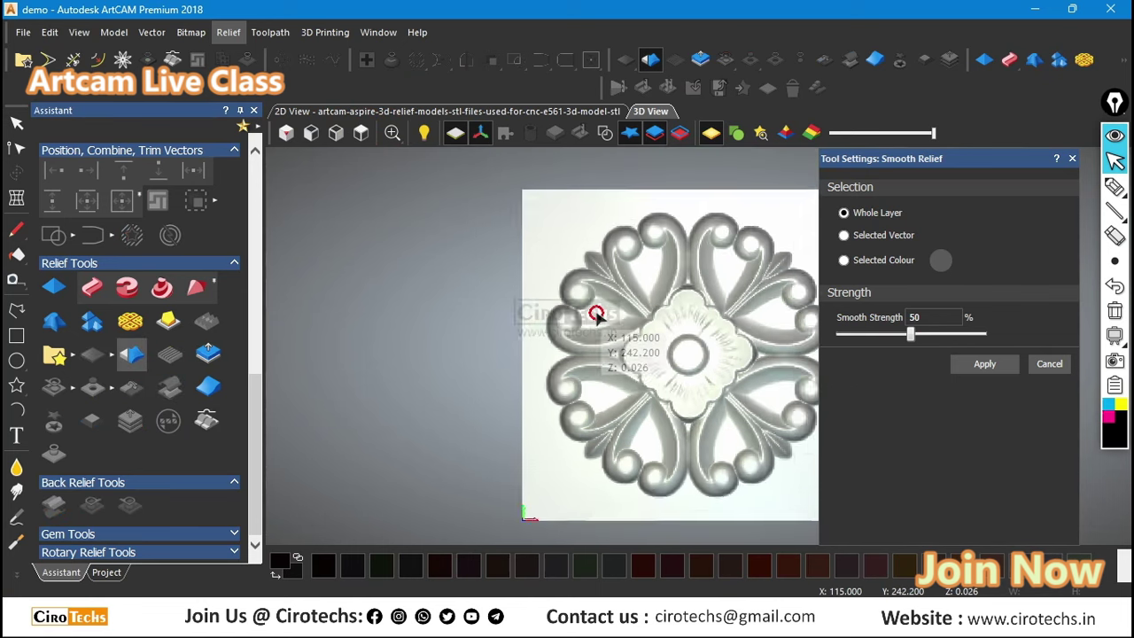
scroll(789, 356, "up", 3)
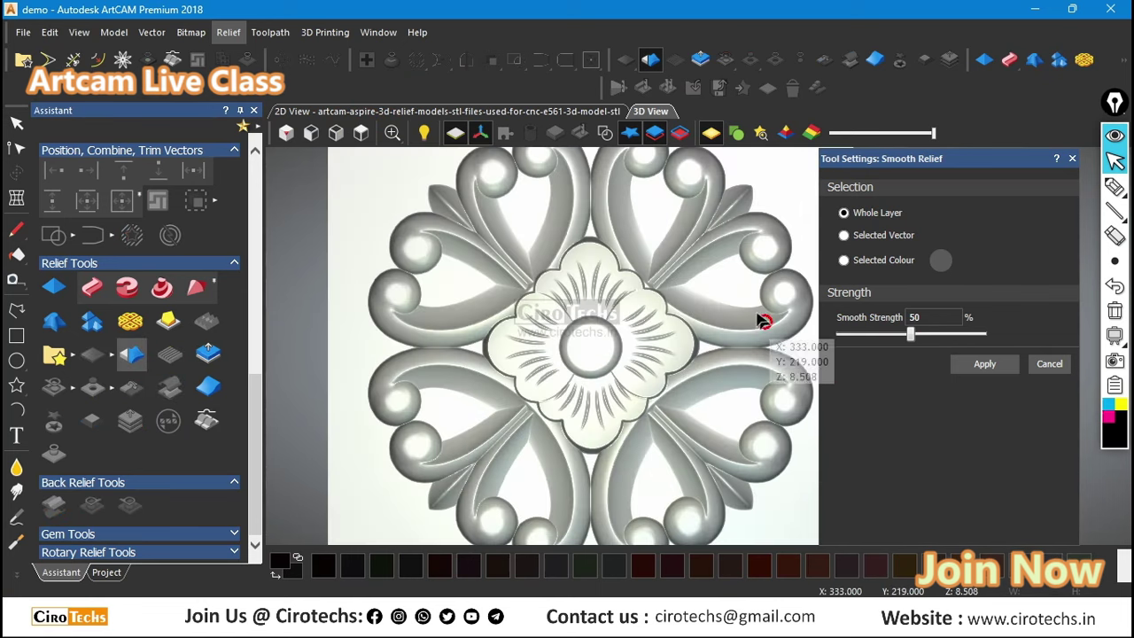
left_click(984, 364)
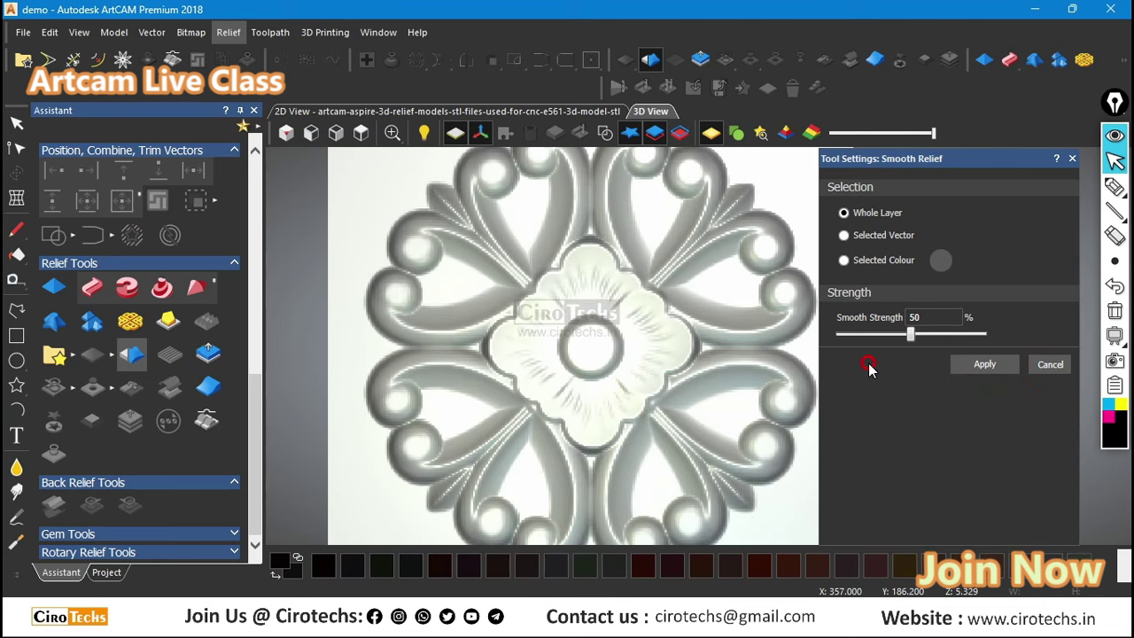
left_click(1049, 366)
Step: Inspect the smoothed rosette and scrolls from several angles and close the Create Boundary From Relief settings
scroll(962, 378, "up", 5)
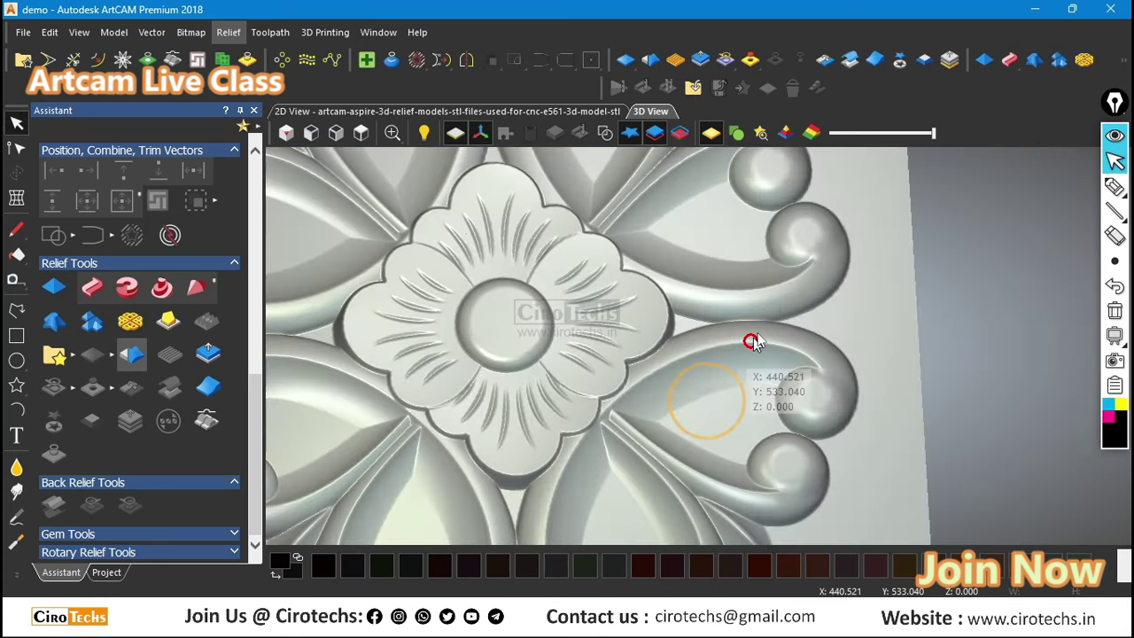
left_click_drag(754, 336, 696, 388)
scroll(697, 388, "down", 4)
scroll(695, 387, "down", 2)
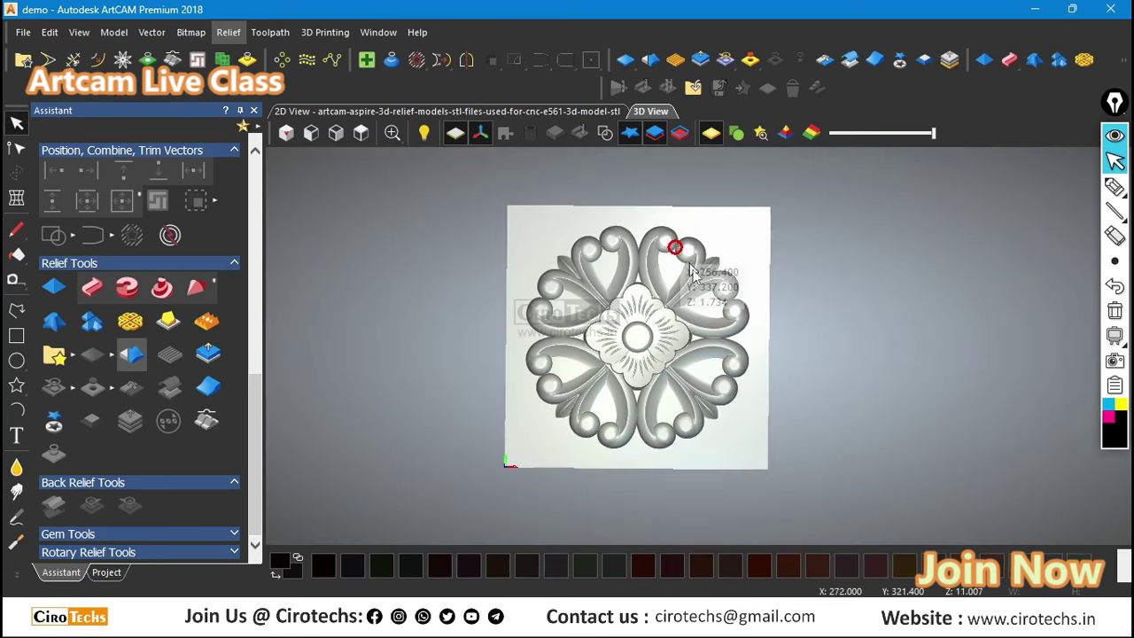
scroll(704, 400, "up", 1)
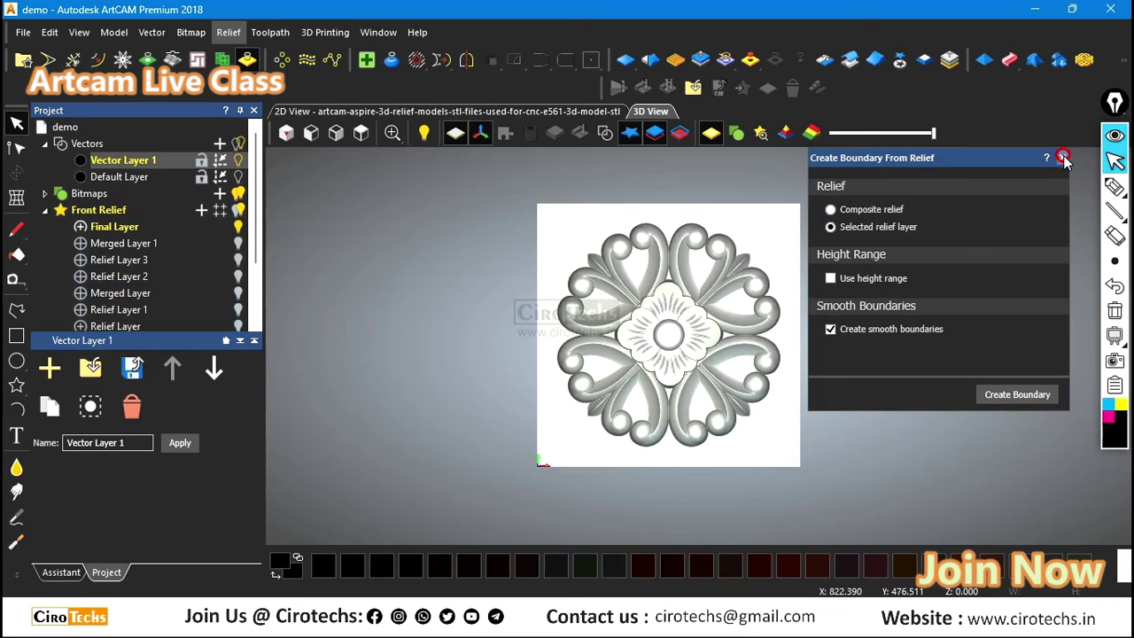
left_click(1057, 157)
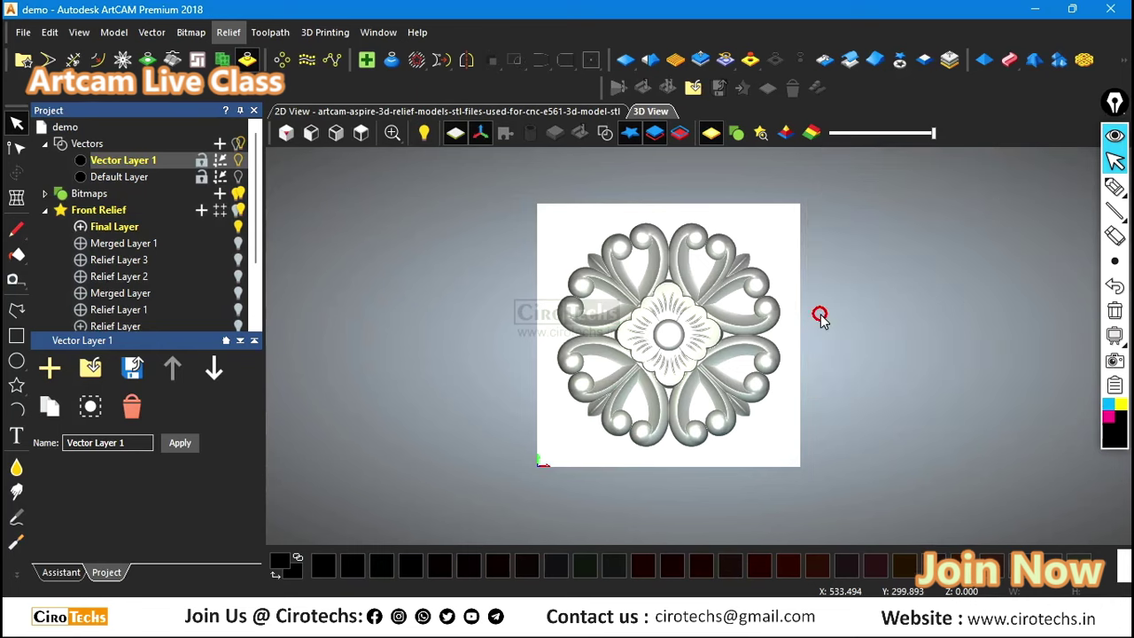
scroll(767, 322, "up", 3)
left_click_drag(750, 323, 815, 240)
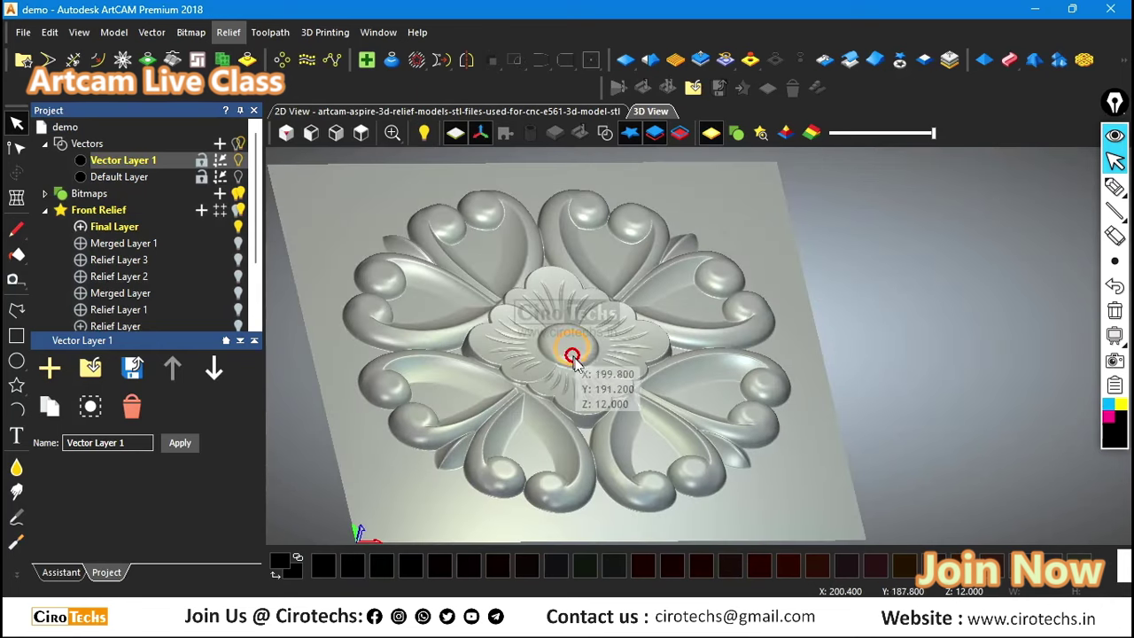
left_click_drag(572, 354, 510, 352)
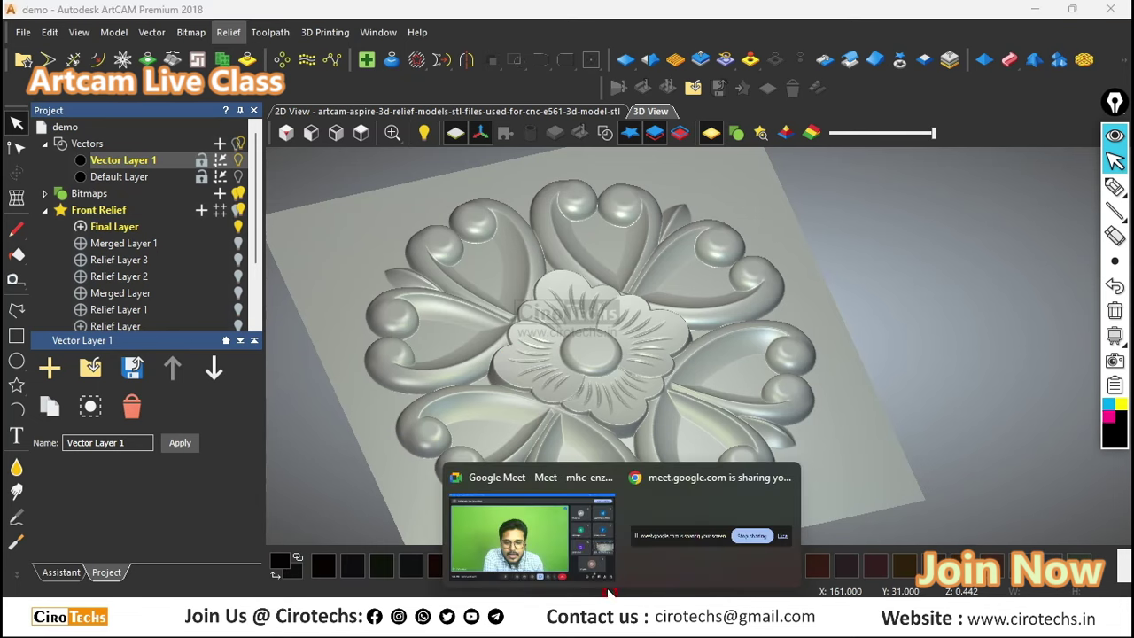
Step: Check the Google Meet call, return to ArtCAM and view the relief from directly above
left_click(554, 536)
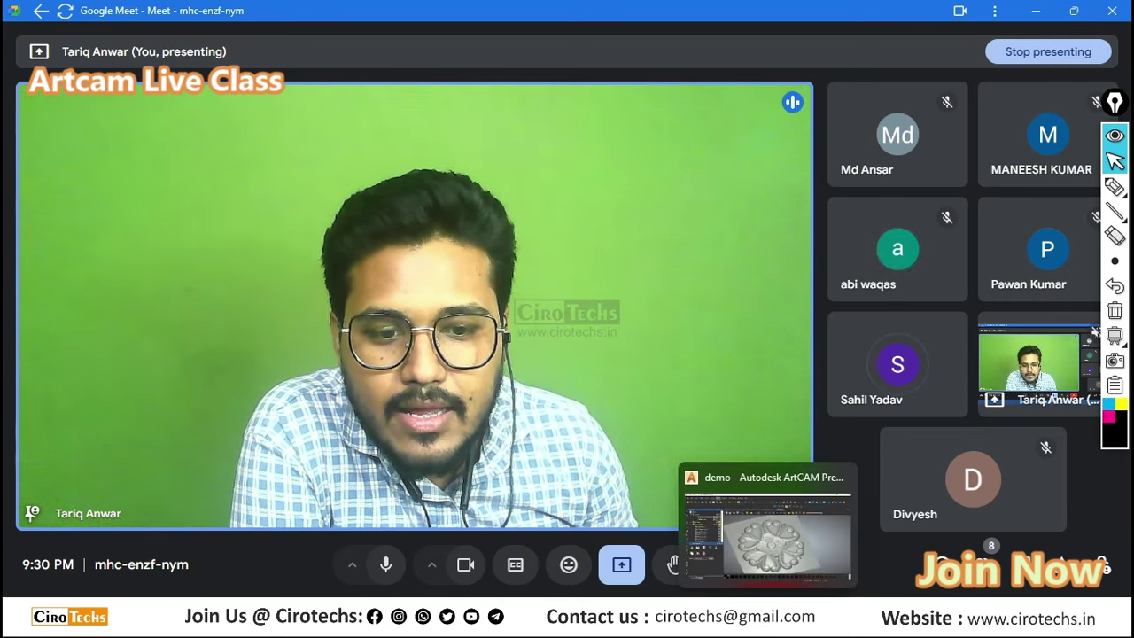
left_click(700, 528)
left_click_drag(682, 314, 609, 404)
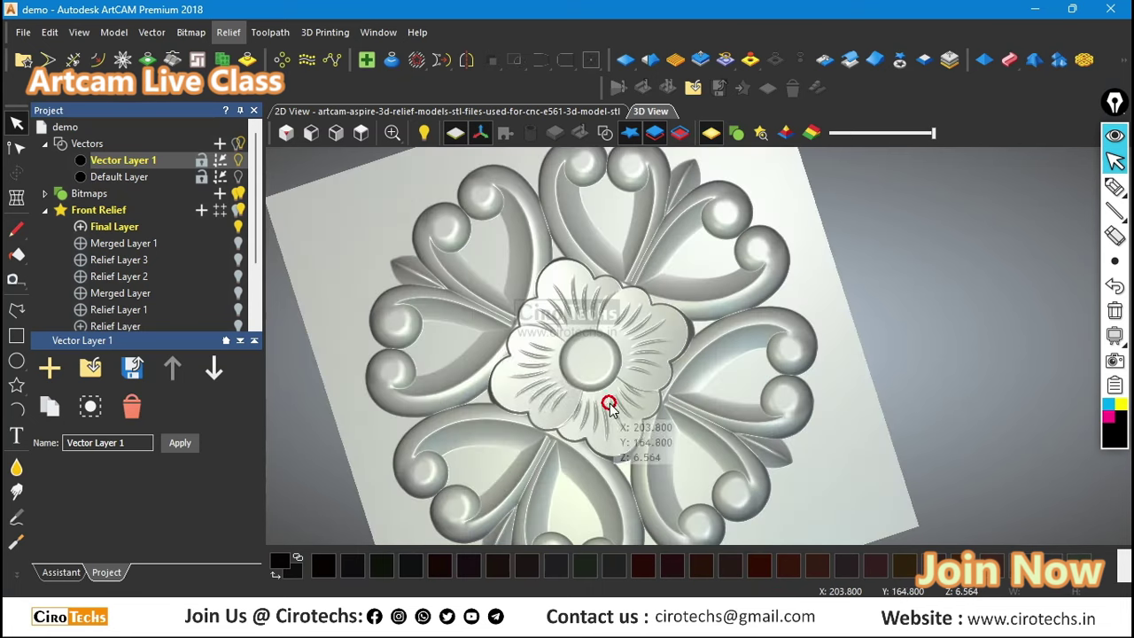
left_click(354, 133)
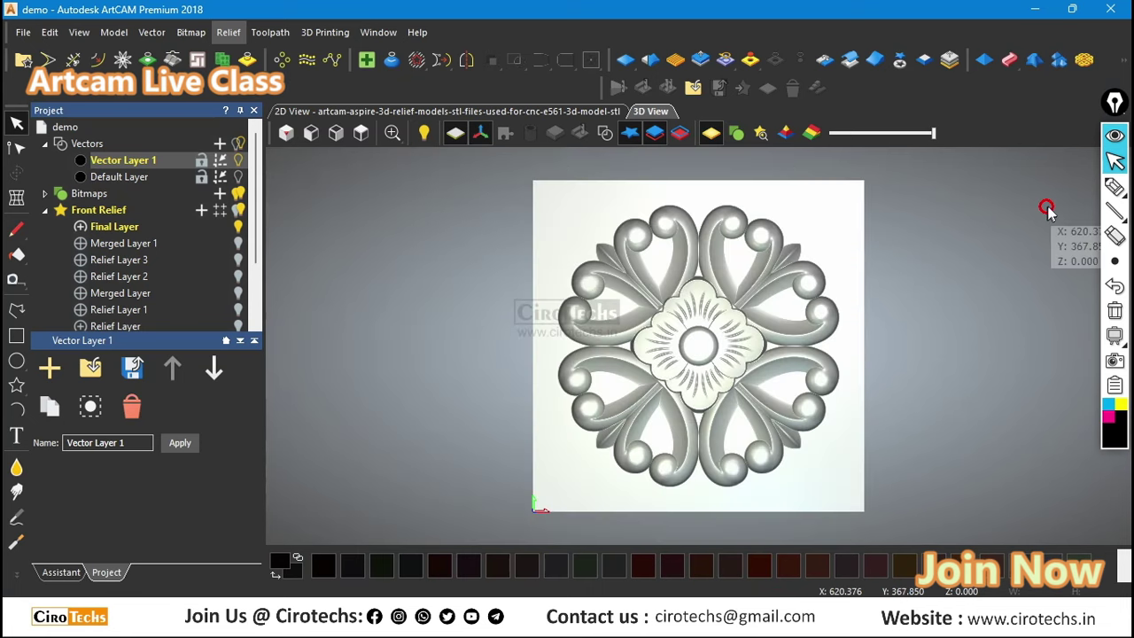
Step: Circle one scroll pair and the adjoining rosette petal with the screen annotation pen, clear the marks and collapse the annotation tools
left_click(1114, 183)
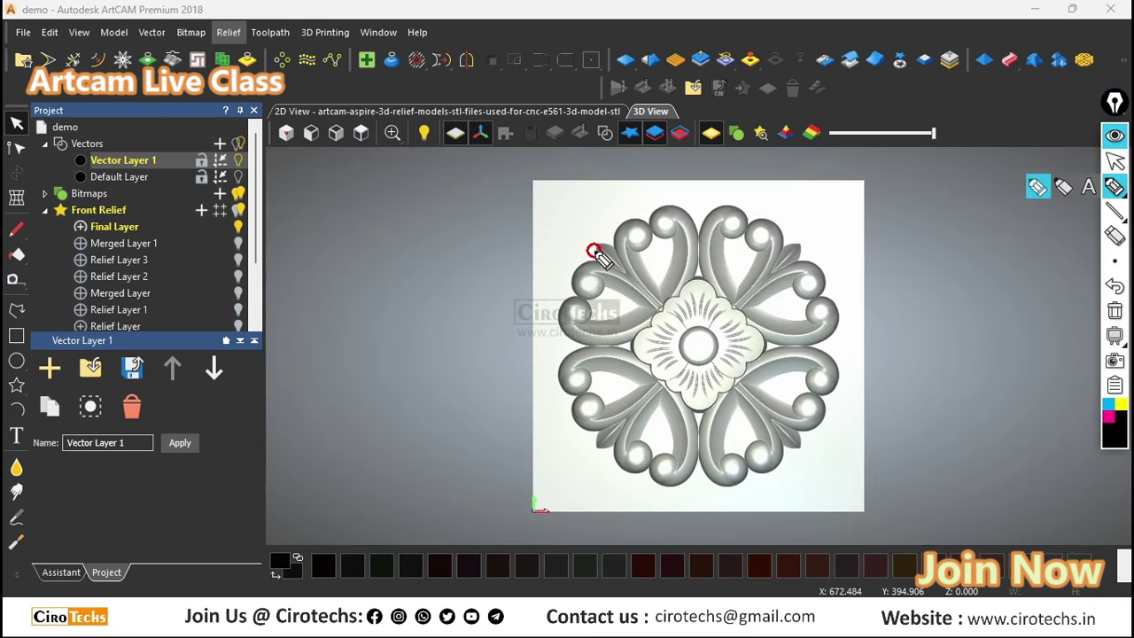
mouse_move(595, 250)
left_mouse_down()
mouse_move(552, 289)
mouse_move(607, 349)
mouse_move(654, 326)
mouse_move(632, 265)
mouse_move(567, 246)
mouse_move(664, 309)
mouse_move(639, 317)
mouse_move(643, 380)
mouse_move(688, 342)
mouse_move(646, 322)
left_mouse_up()
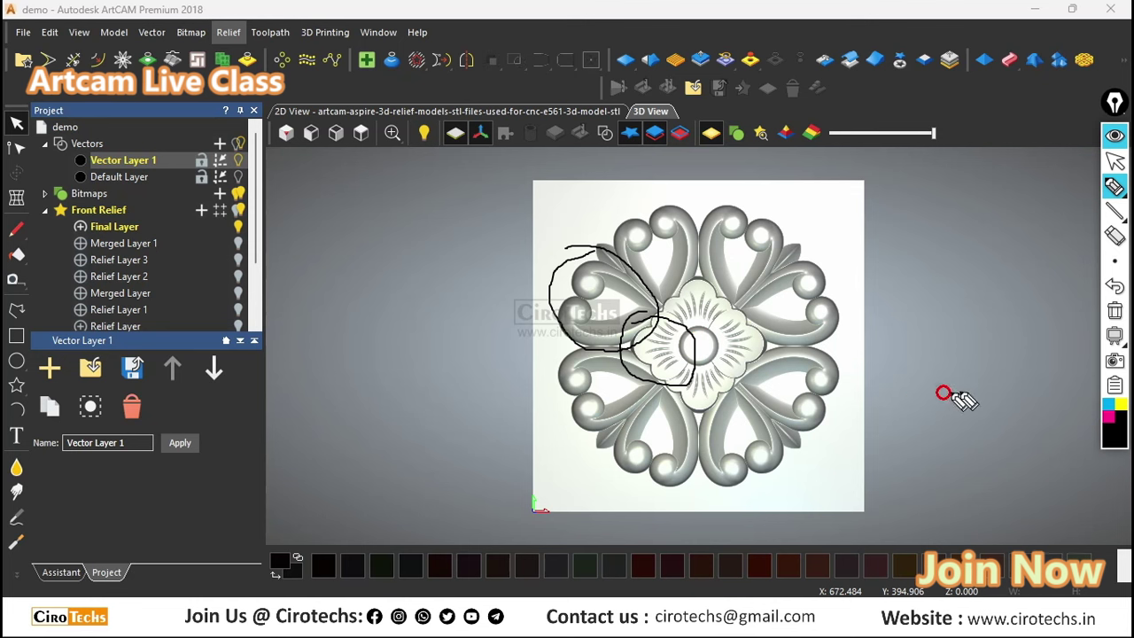
left_click(1115, 311)
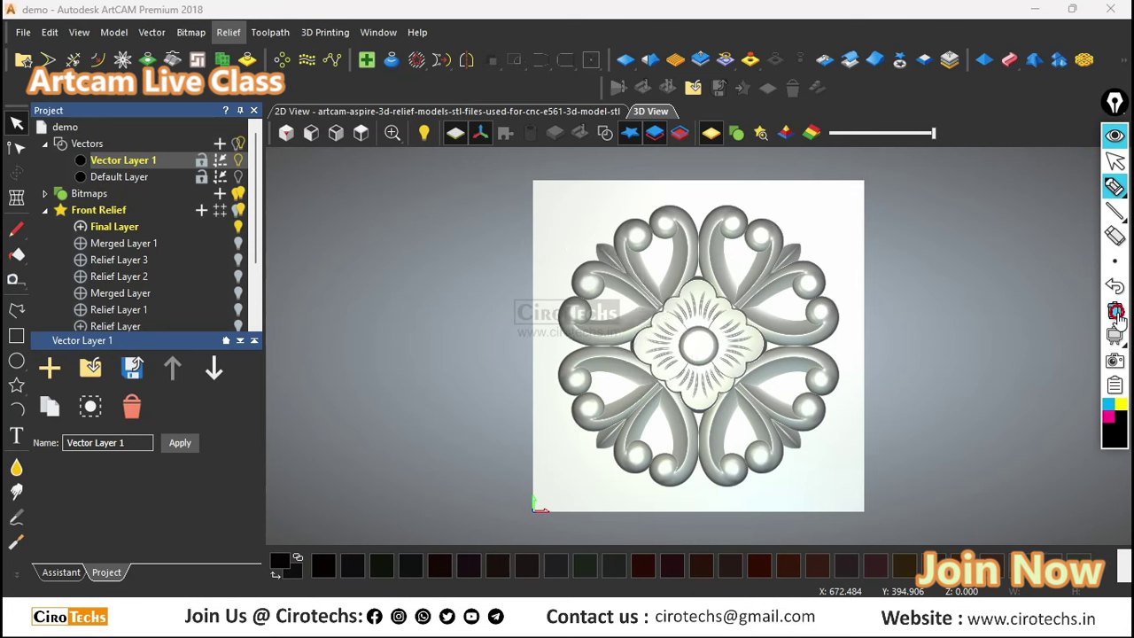
left_click(1114, 184)
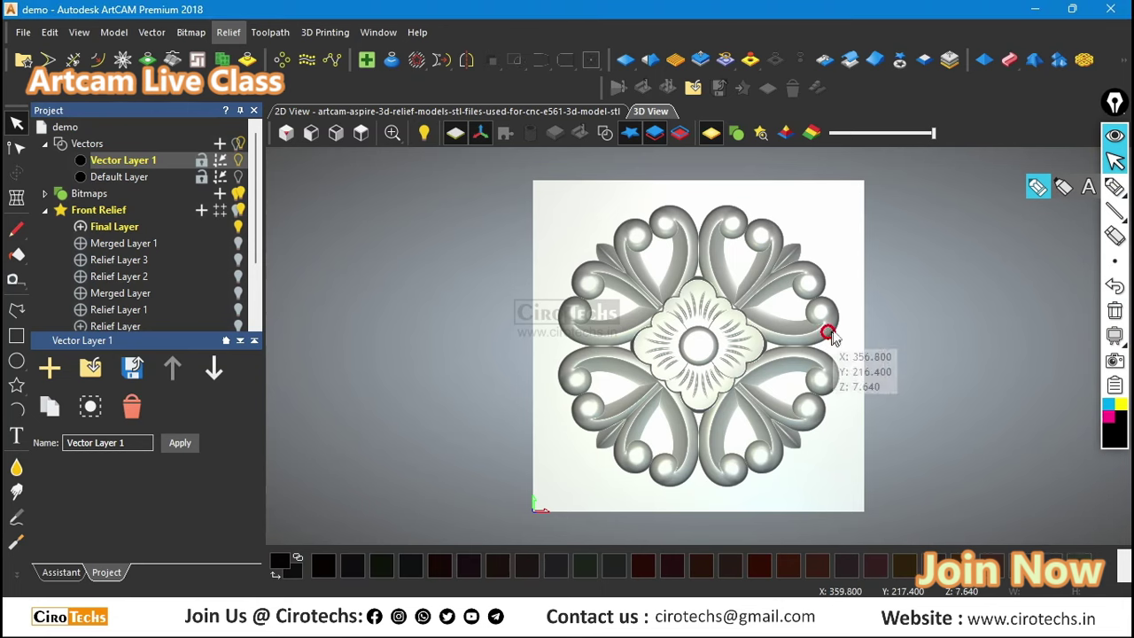
left_click(1111, 136)
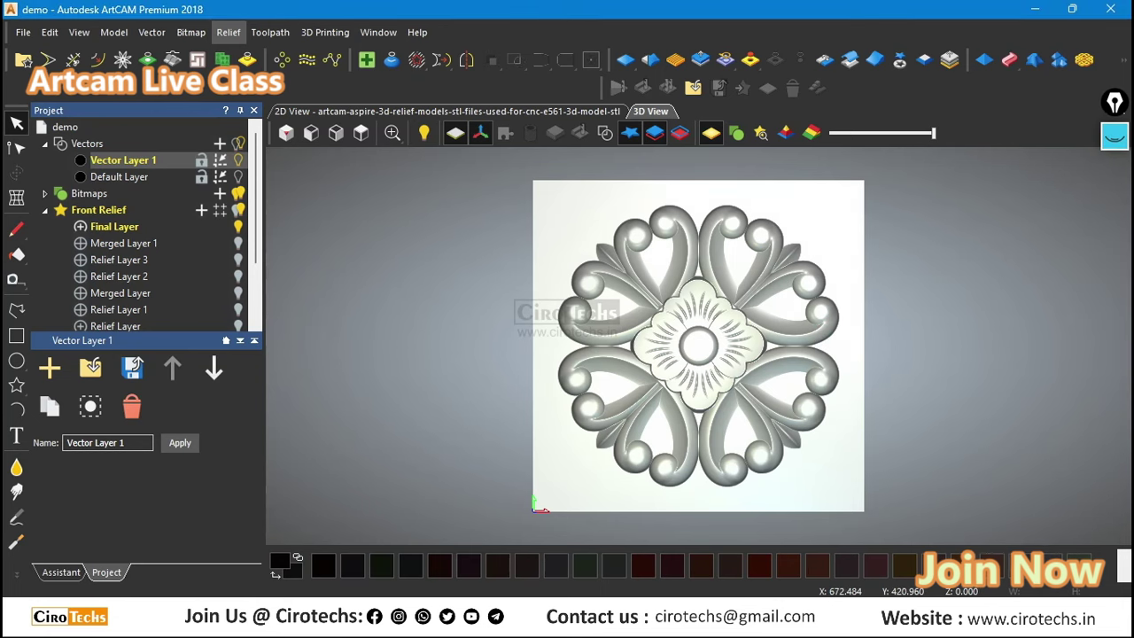
Step: Check the Google Meet call again, return to ArtCAM and examine the smoothed petal grooves and walls up close
left_click(563, 547)
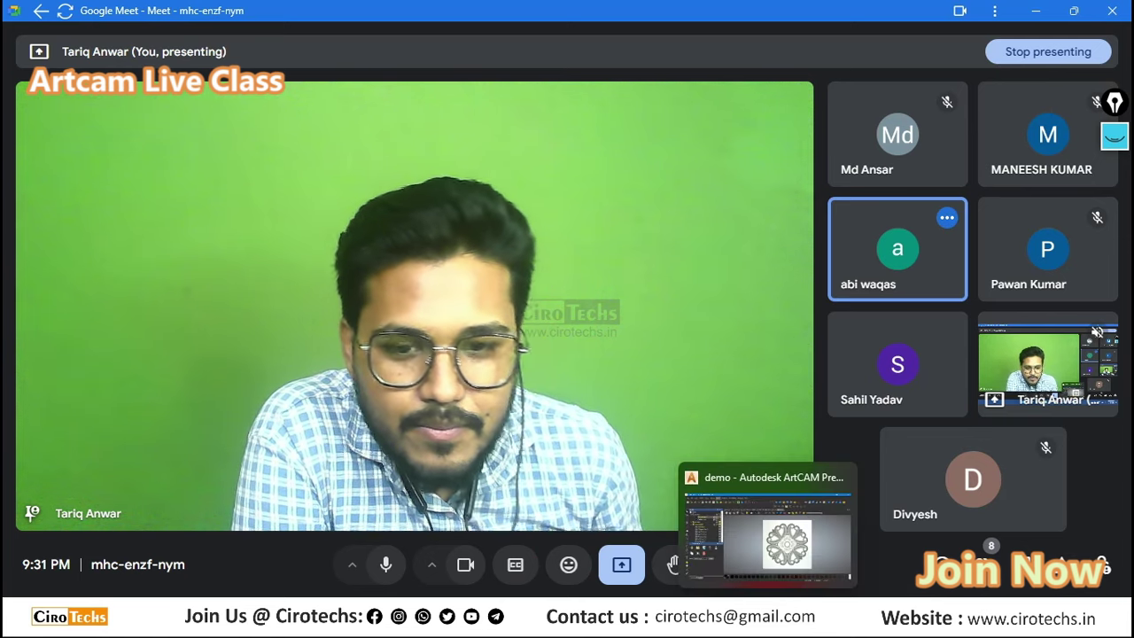
left_click(767, 616)
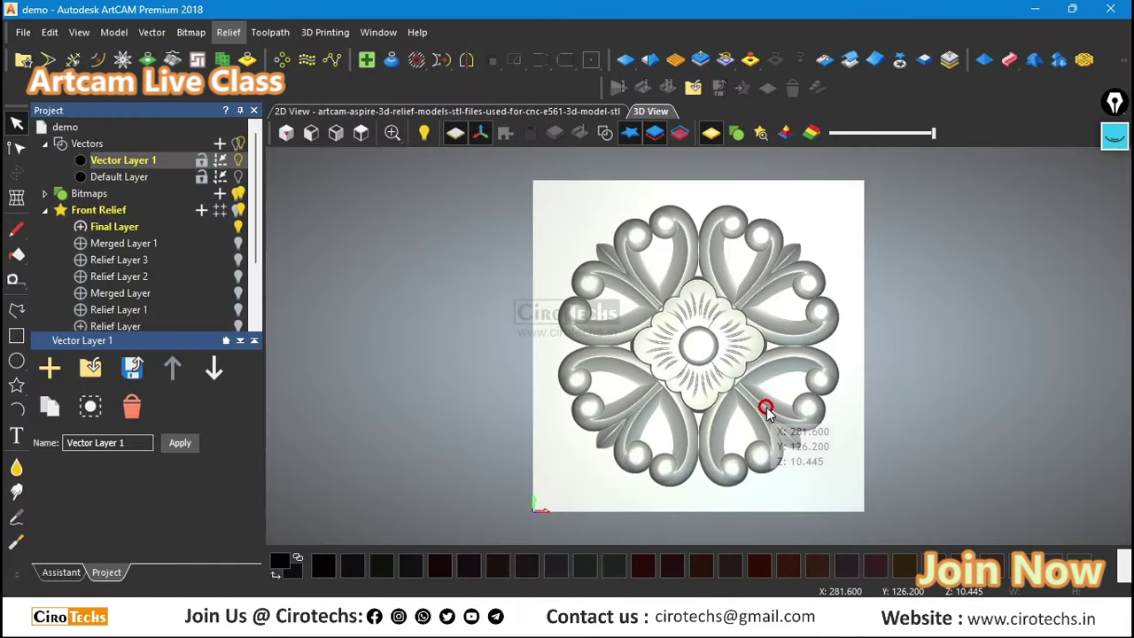
scroll(772, 310, "up", 2)
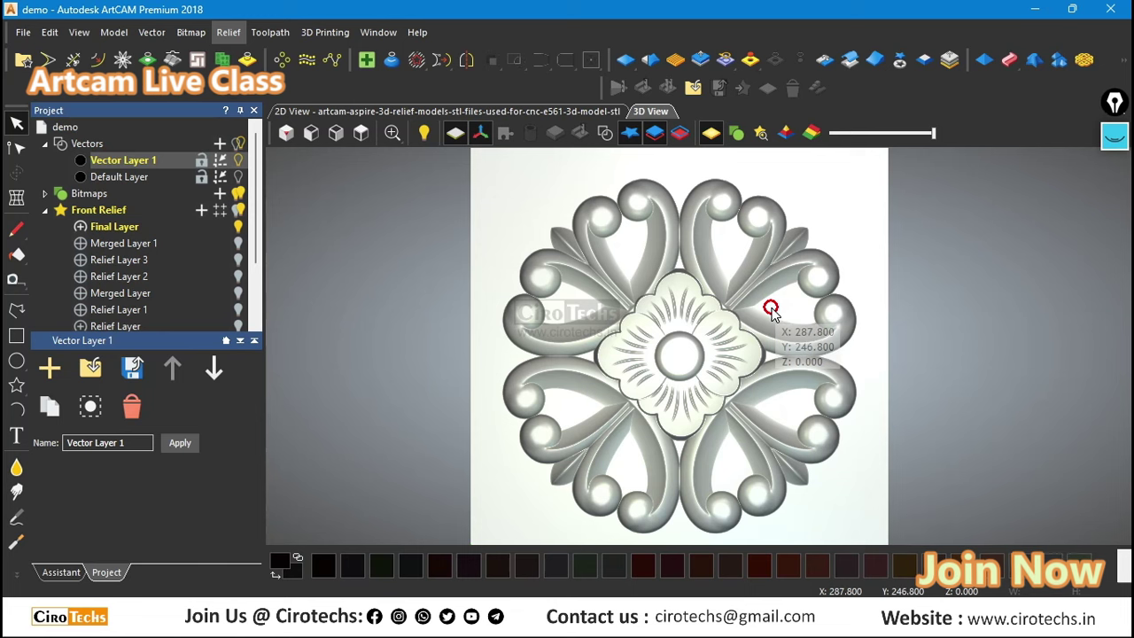
scroll(678, 417, "up", 3)
scroll(665, 430, "down", 3)
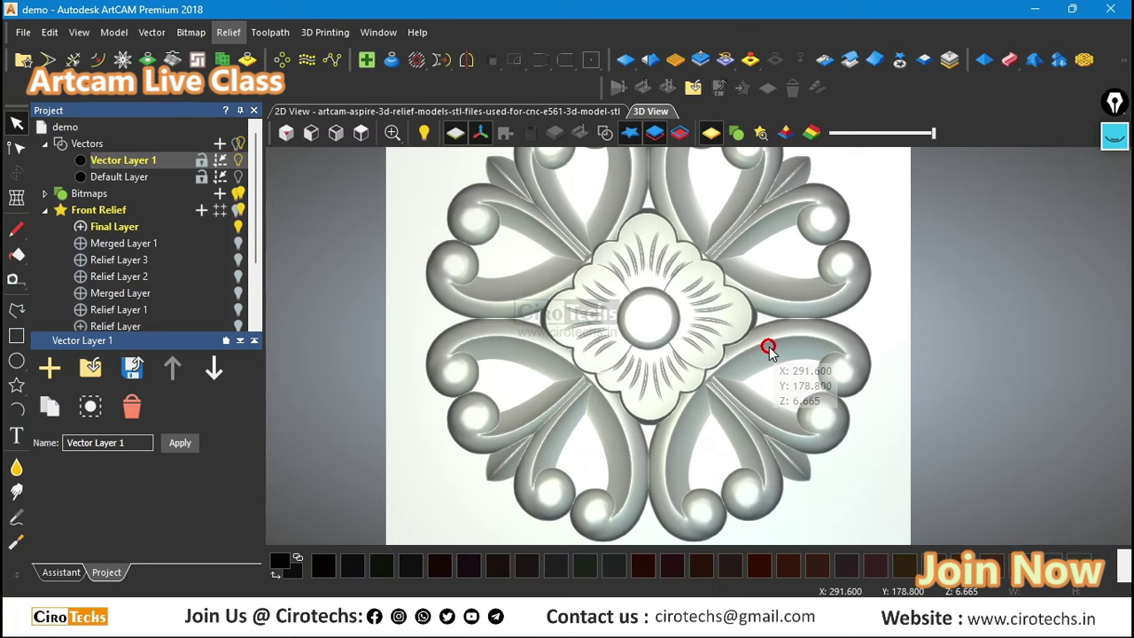
scroll(767, 347, "up", 2)
scroll(613, 341, "up", 2)
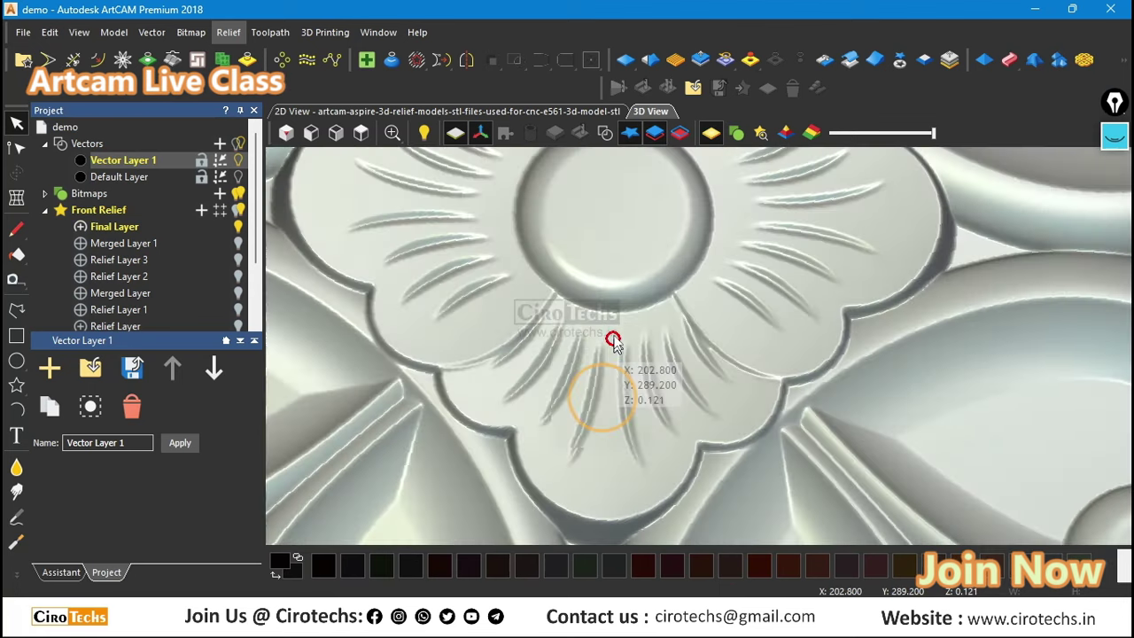
left_click_drag(613, 342, 559, 243)
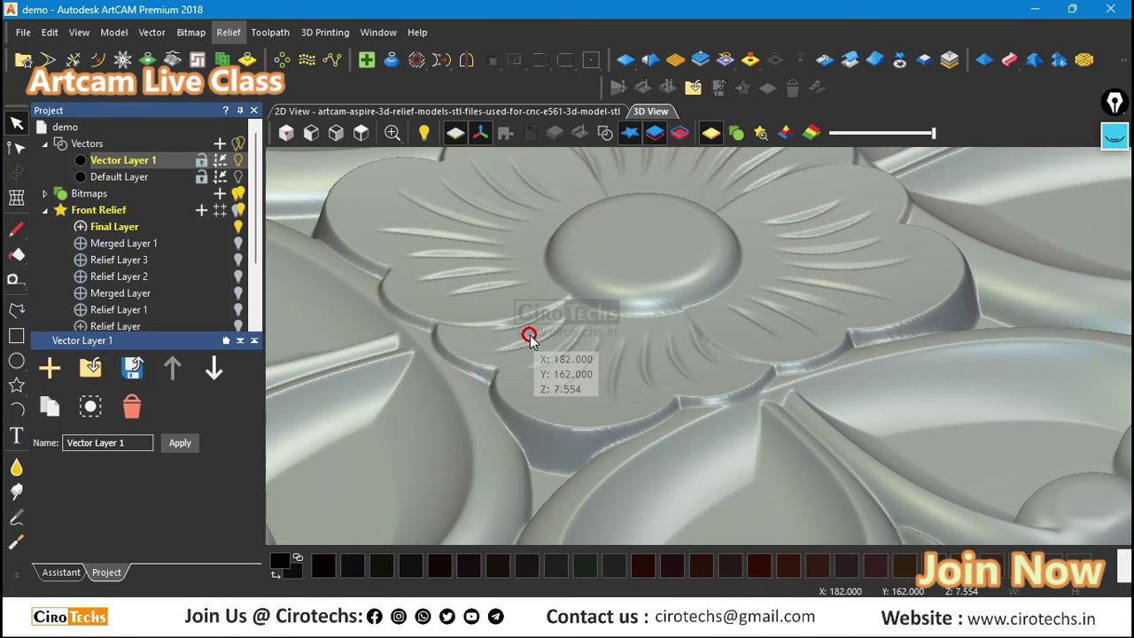
left_click_drag(531, 334, 678, 357)
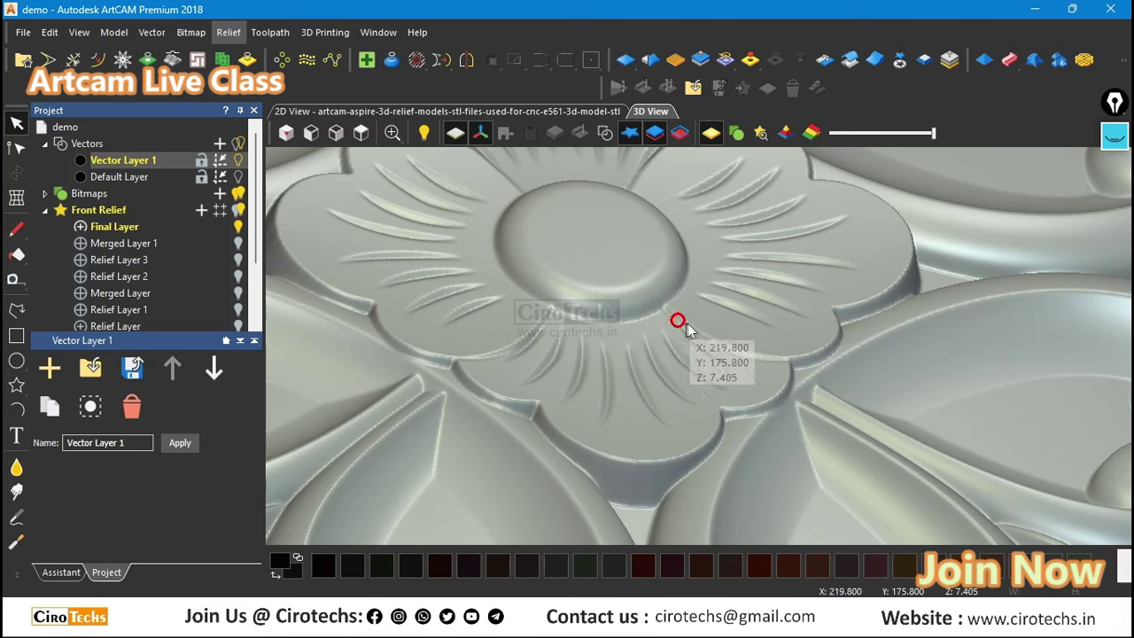
Step: Examine the overlapping petal edges and surrounding scrolls of the smoothed relief, both up close and as a whole
scroll(566, 364, "down", 5)
scroll(669, 410, "up", 2)
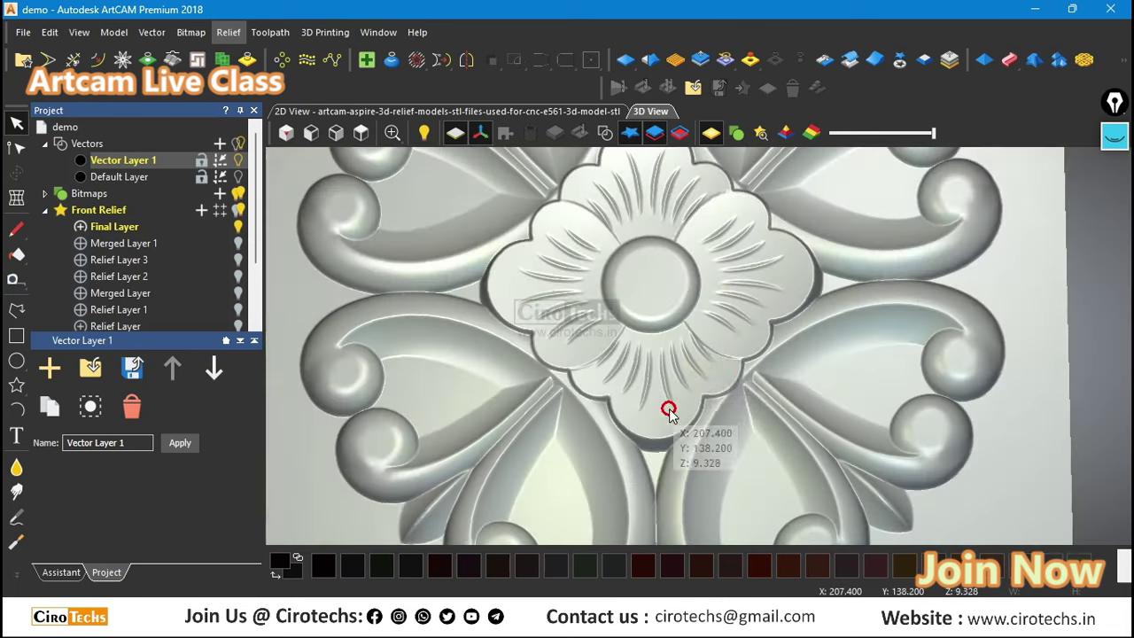
scroll(766, 304, "down", 4)
scroll(718, 355, "up", 6)
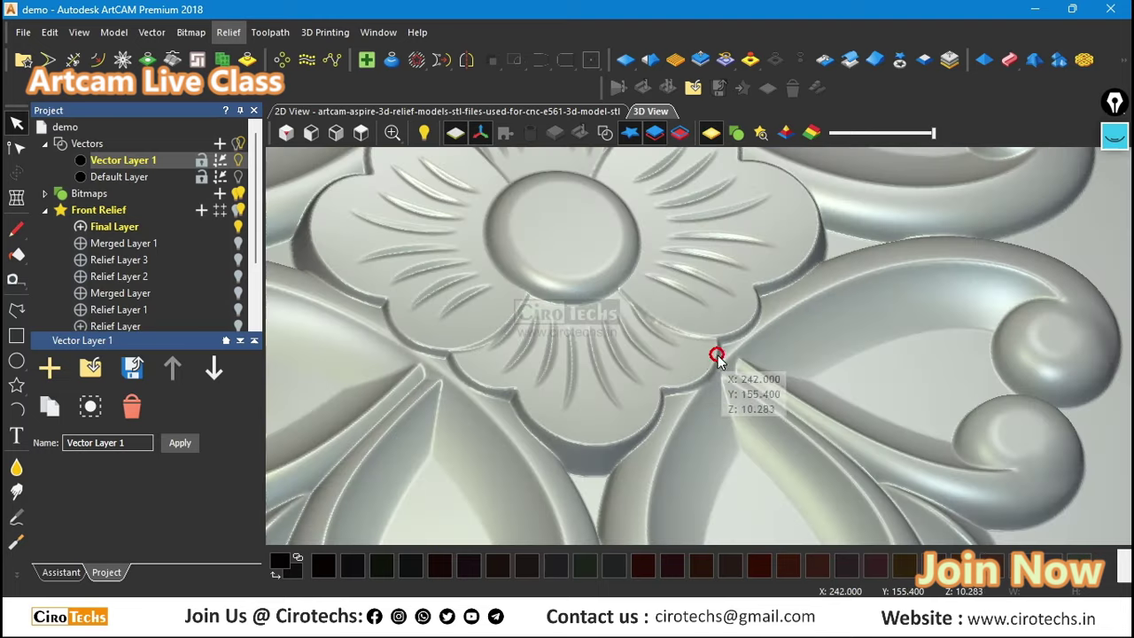
scroll(717, 355, "up", 2)
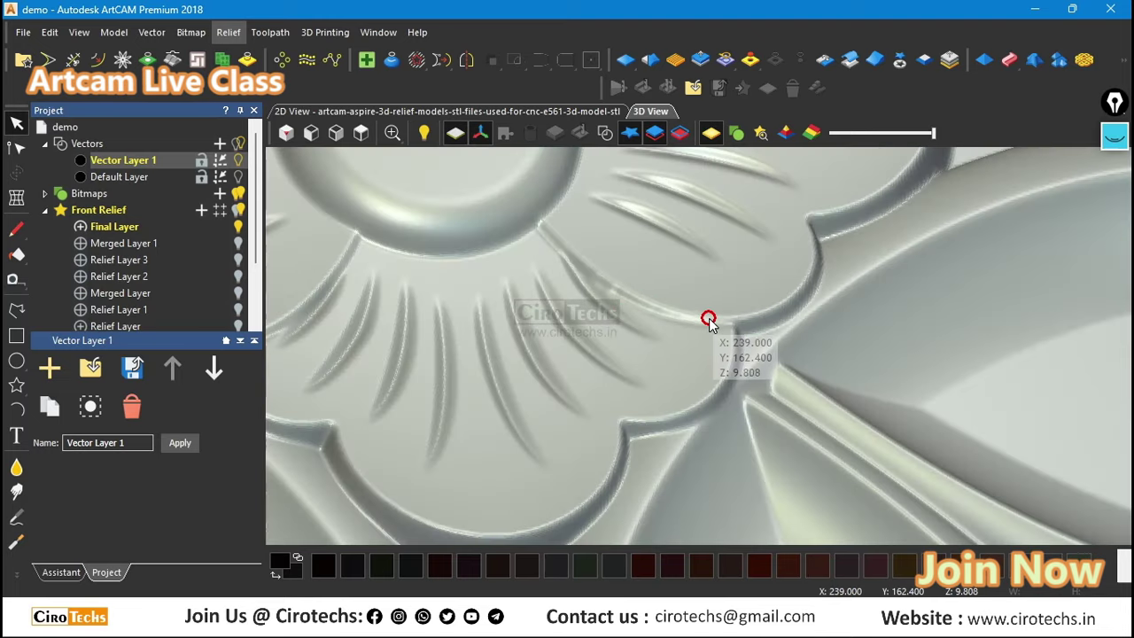
scroll(709, 319, "down", 4)
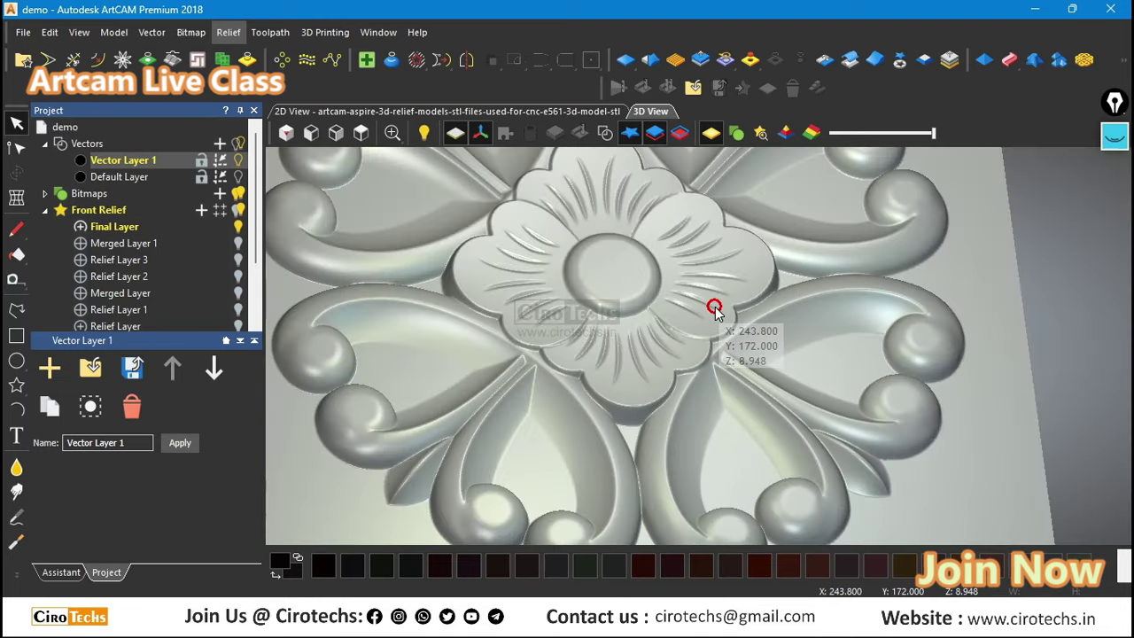
left_click_drag(714, 308, 653, 333)
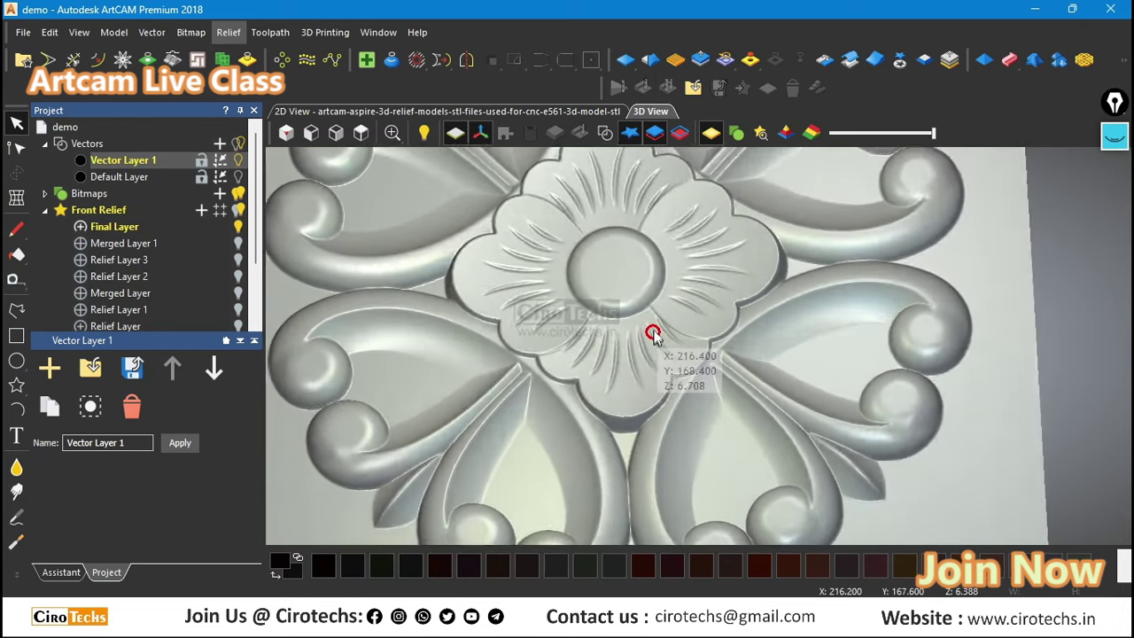
scroll(655, 331, "down", 3)
scroll(678, 258, "up", 3)
left_click_drag(764, 297, 691, 366)
scroll(724, 314, "down", 3)
scroll(660, 414, "up", 3)
scroll(690, 365, "down", 3)
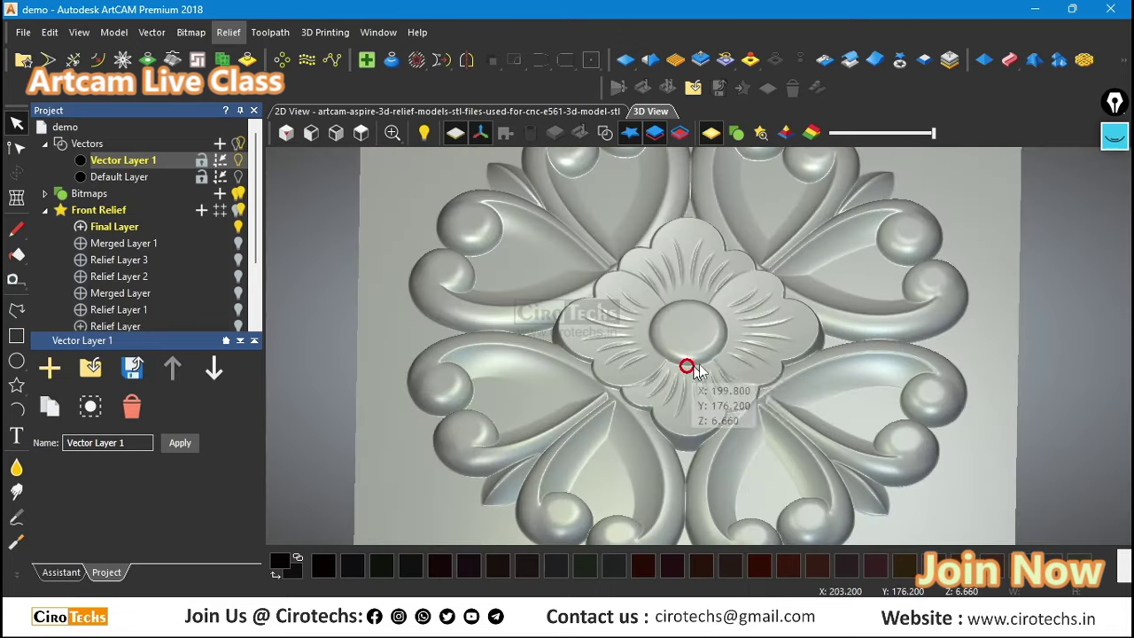
scroll(740, 403, "up", 3)
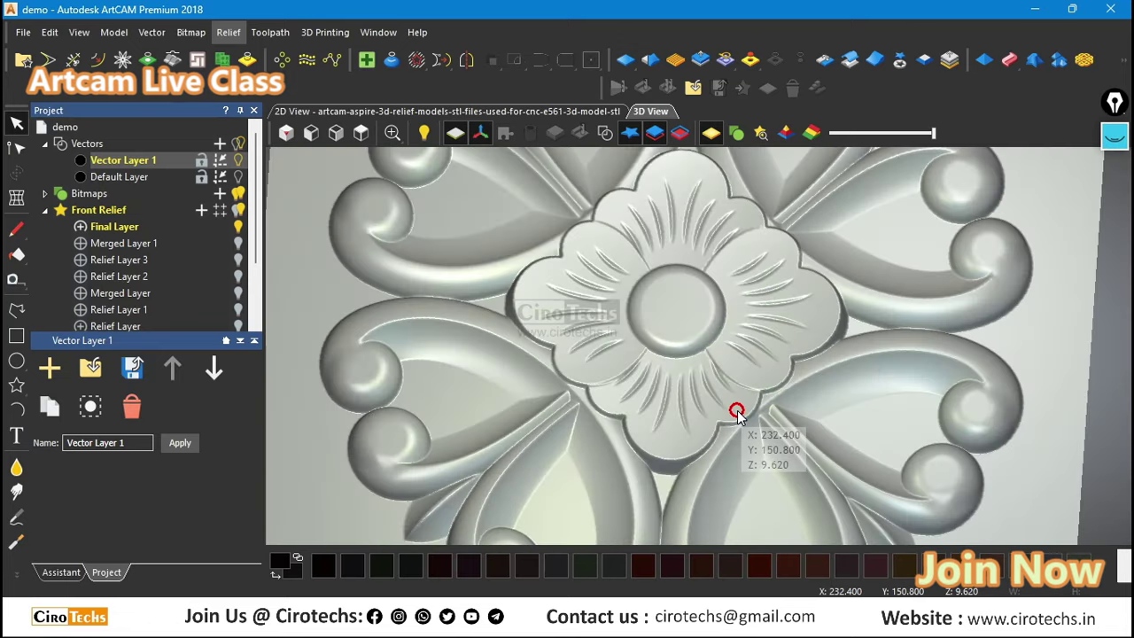
scroll(736, 413, "down", 3)
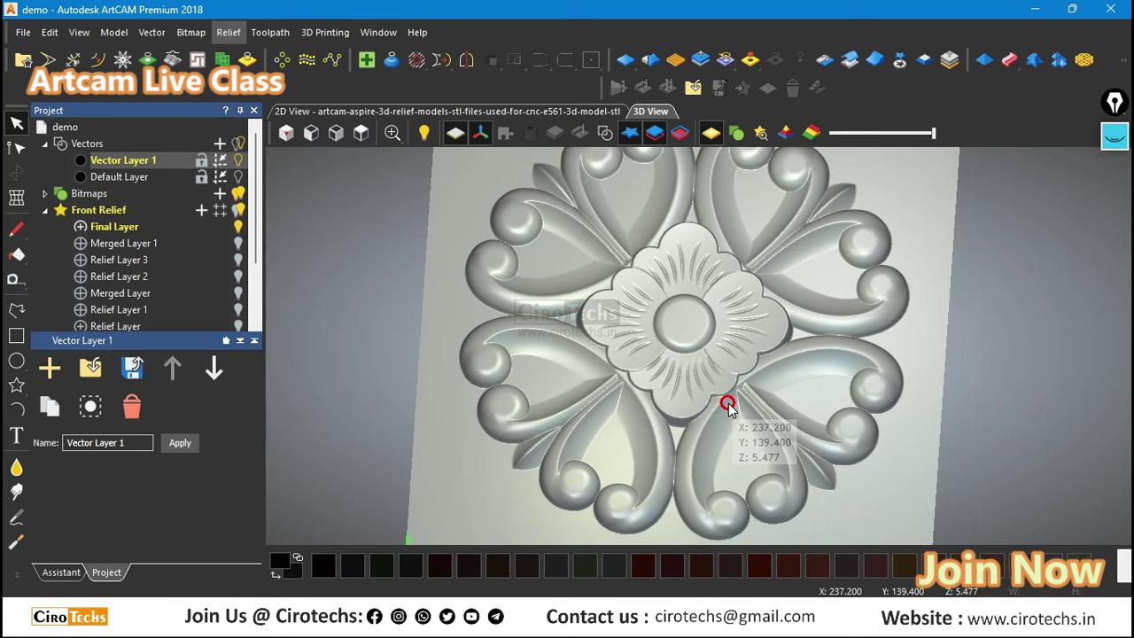
Step: Examine the rosette's centre flower and surrounding scrolls from several distances and fit the whole relief in a view from directly above
scroll(717, 372, "up", 3)
left_click_drag(676, 430, 662, 590)
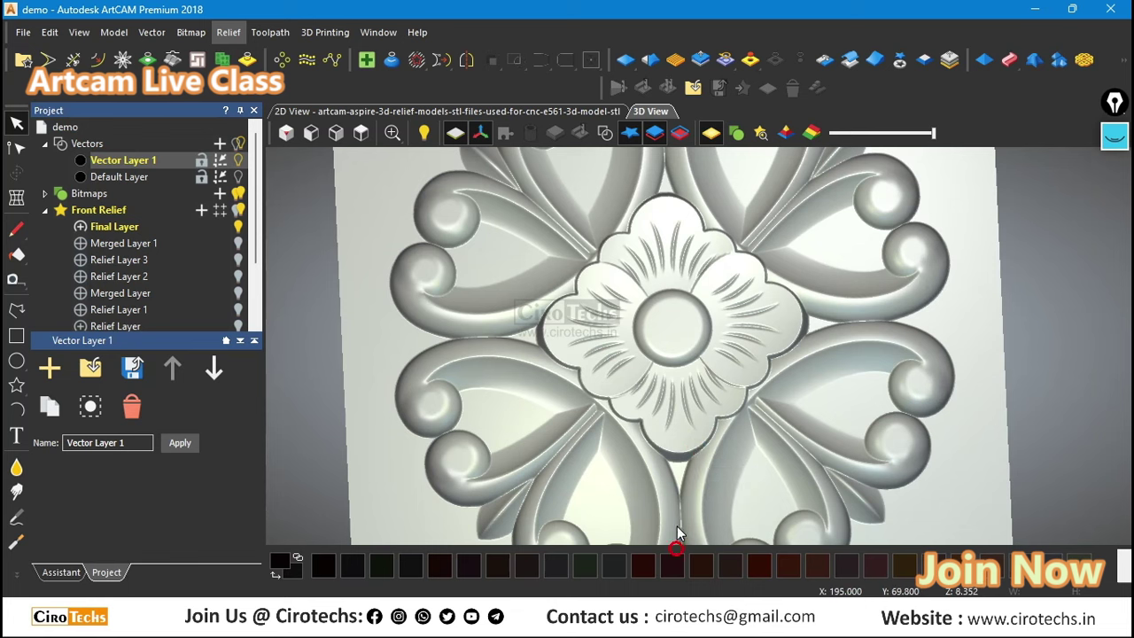
scroll(791, 260, "down", 3)
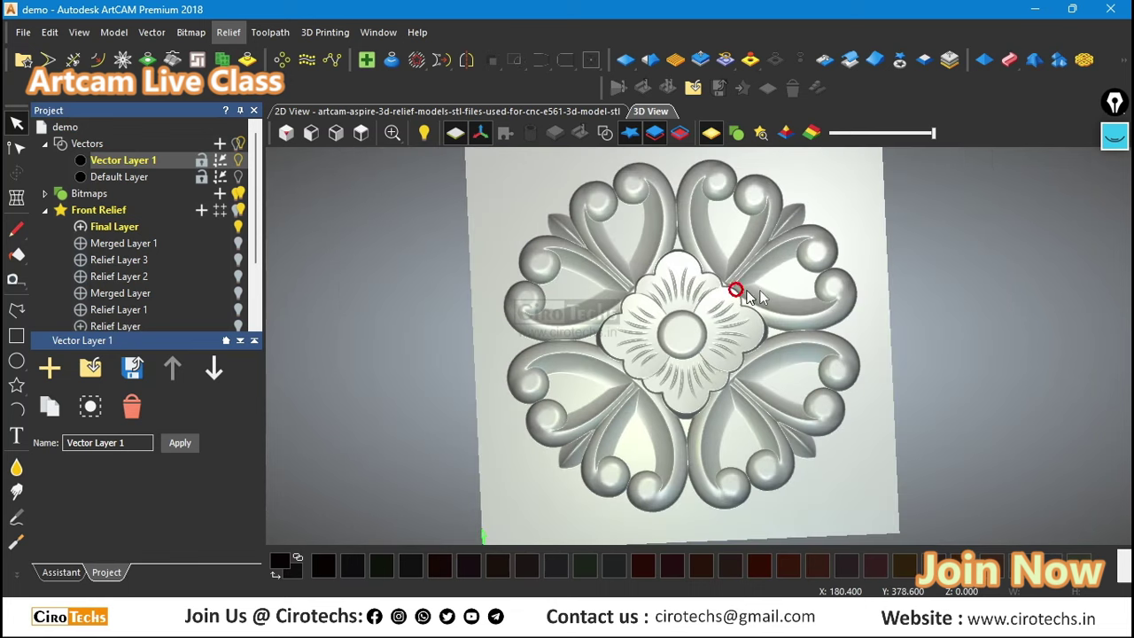
scroll(658, 186, "up", 2)
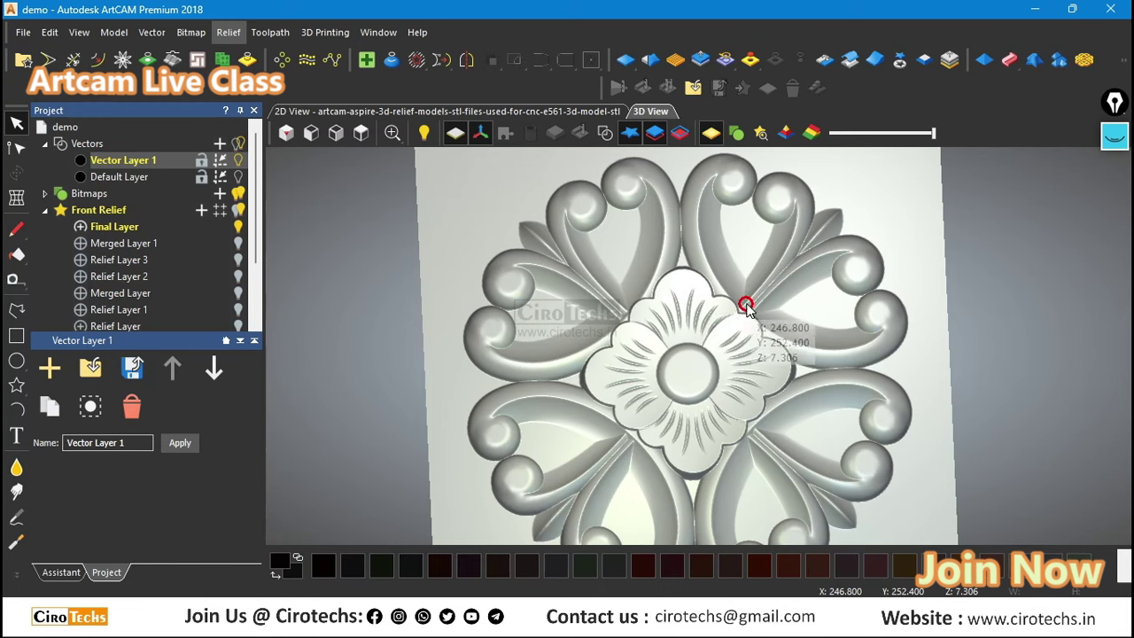
scroll(809, 387, "down", 1)
scroll(780, 372, "up", 3)
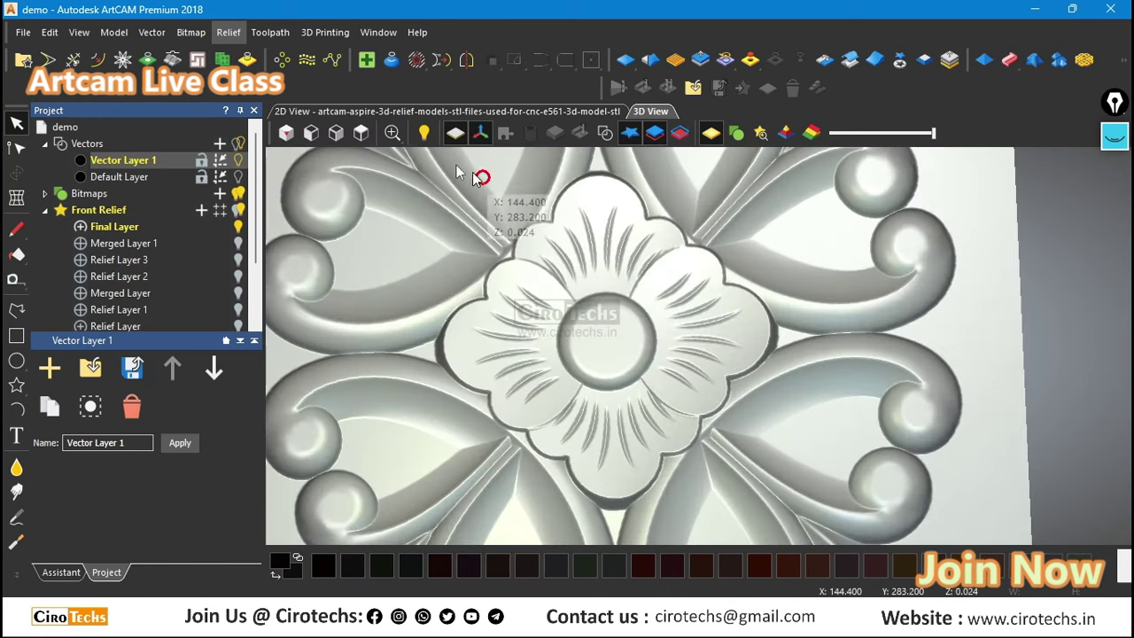
left_click(392, 132)
Step: Switch to the Google Meet call to check on the participants and return to the relief in ArtCAM
mouse_move(624, 585)
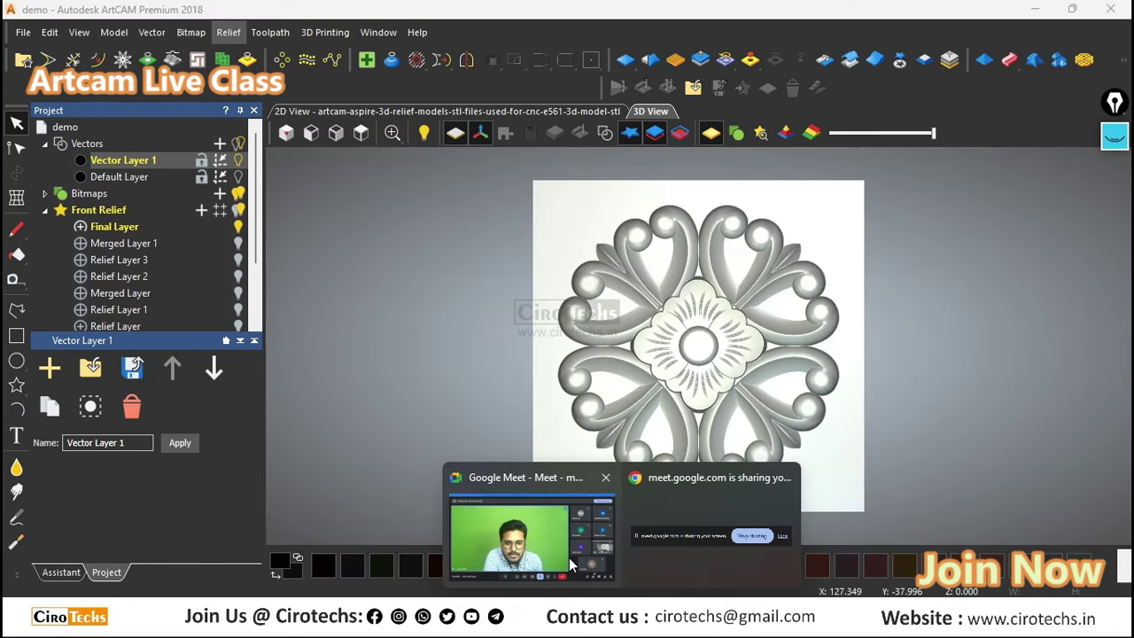
left_click(569, 557)
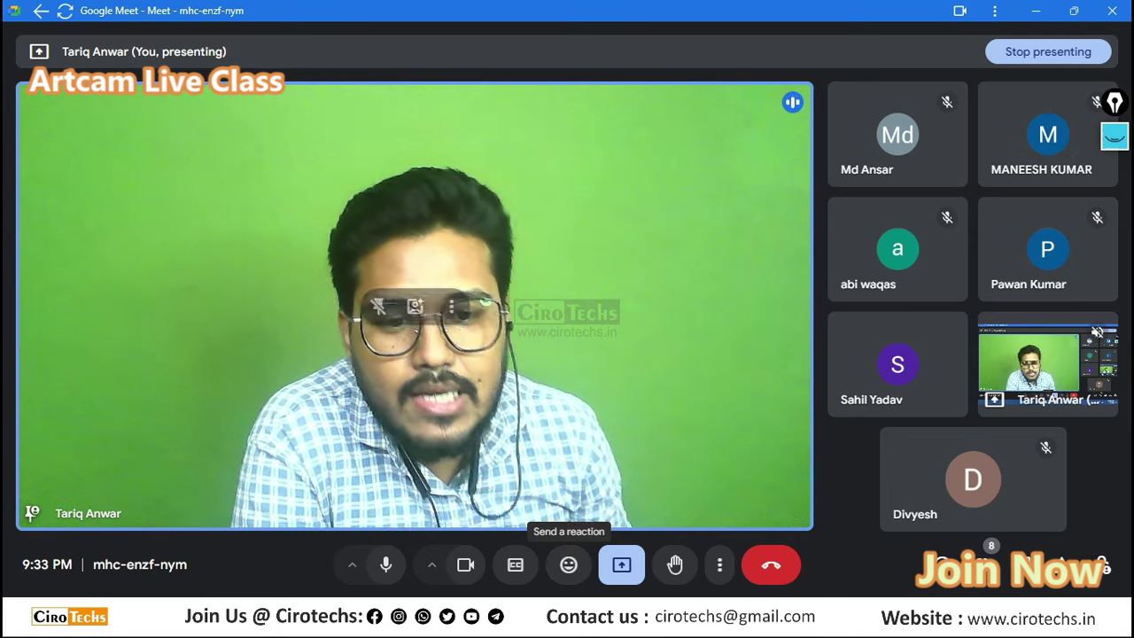
left_click(767, 614)
Step: Inspect the centre flower's petals and grooves up close from above and switch back to the Google Meet call
scroll(617, 389, "up", 2)
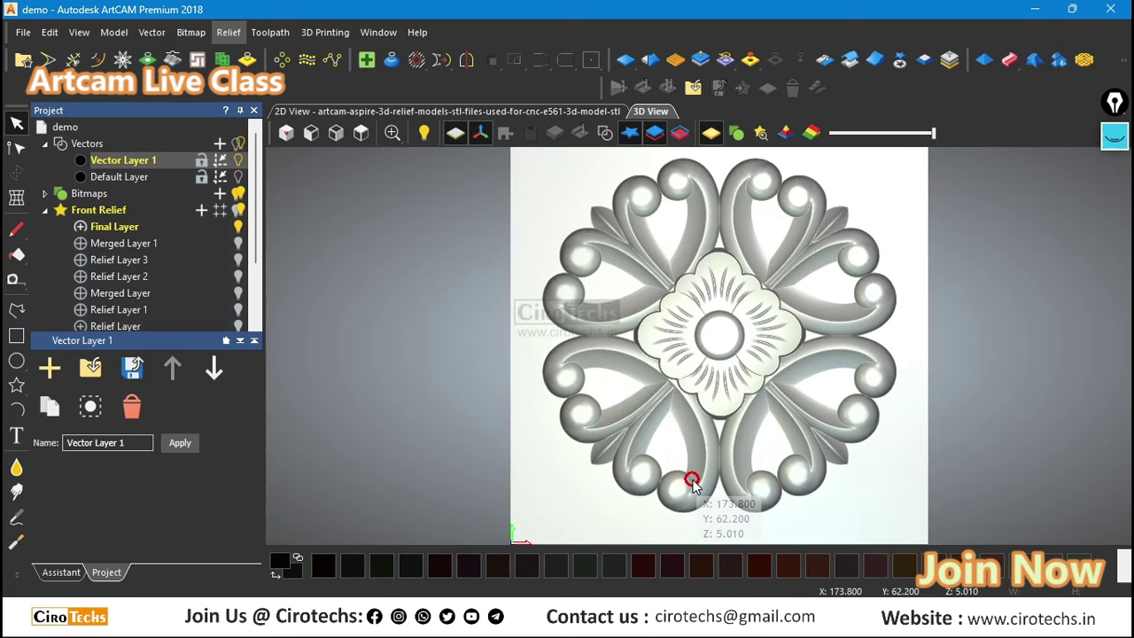
scroll(727, 319, "up", 2)
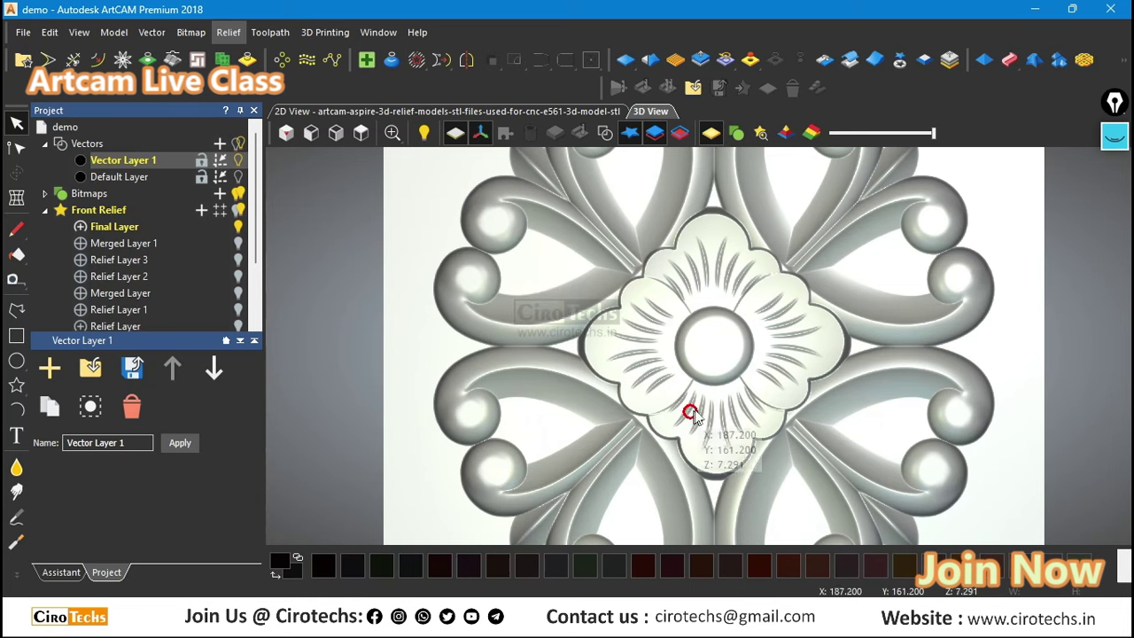
scroll(630, 290, "up", 1)
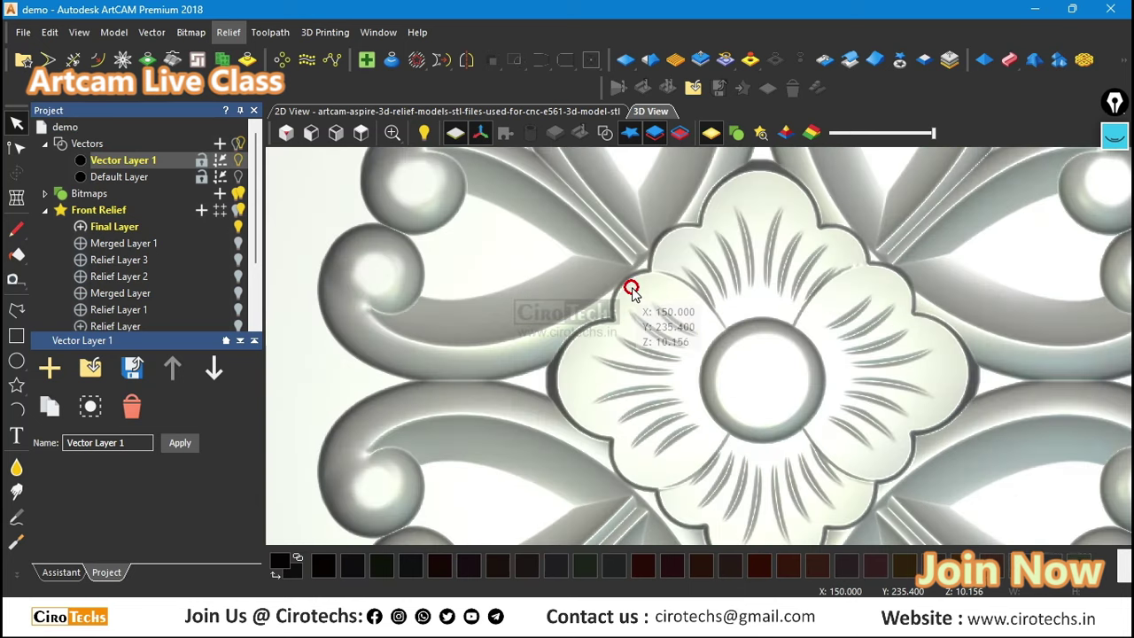
scroll(631, 290, "down", 2)
scroll(630, 289, "down", 1)
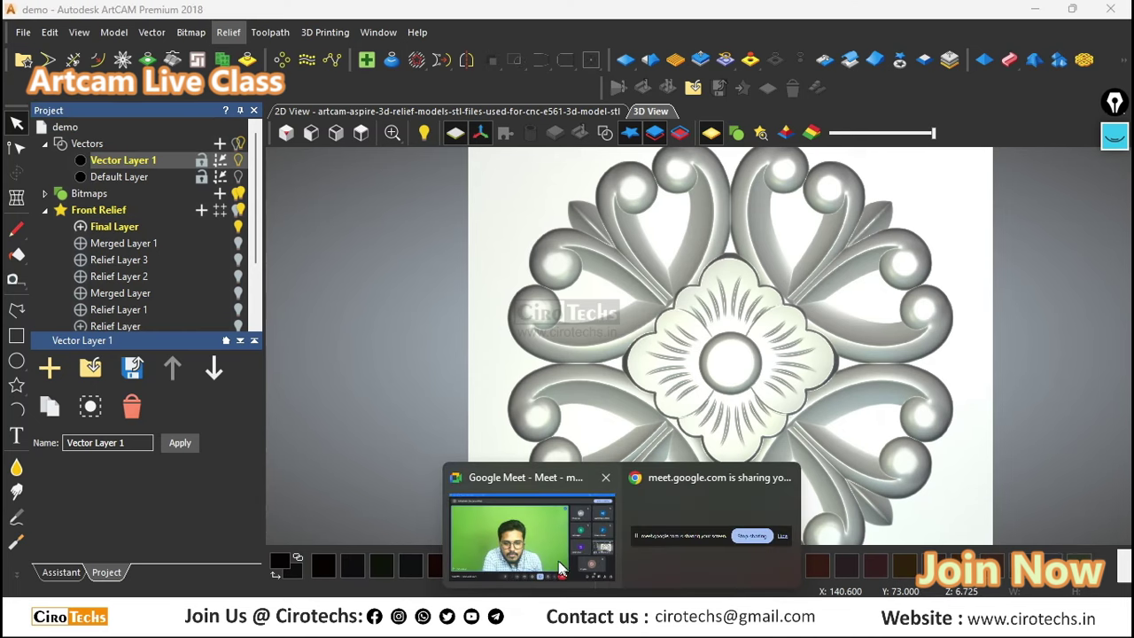
left_click(559, 568)
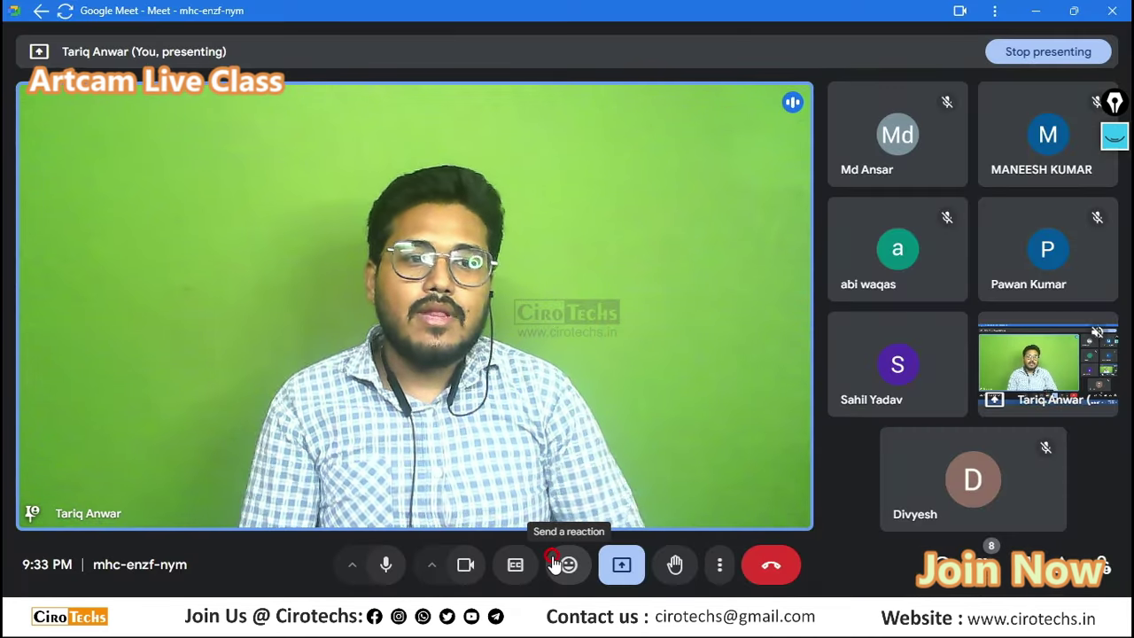